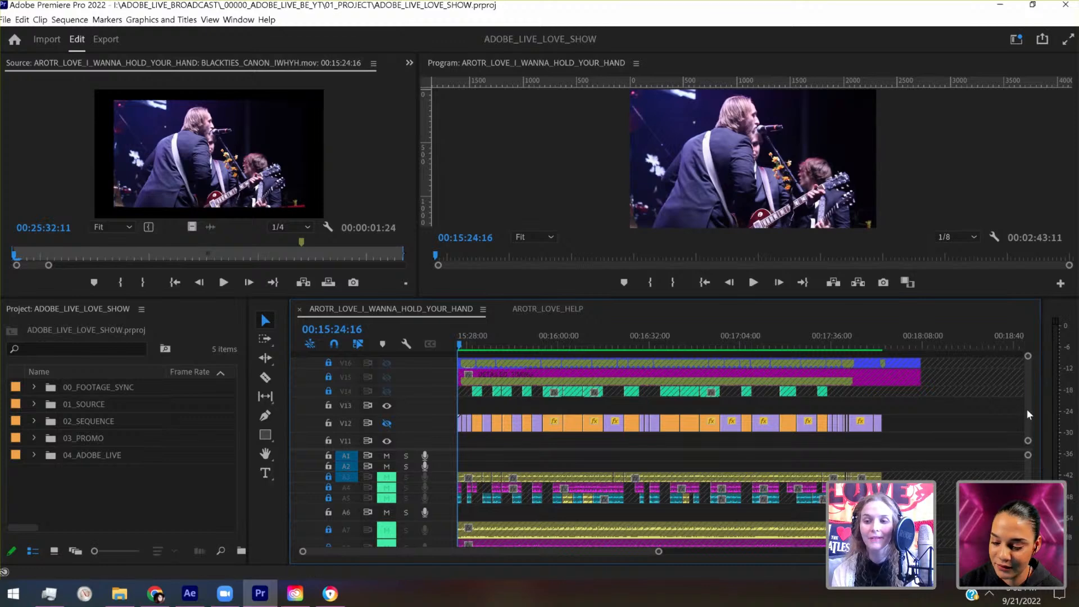
- Review the sequence's video tracks and play the edit in a maximized program monitor from 00:15:24:16 to about 00:15:54:08
{"action": "scroll", "coordinate": [1026, 416], "scroll_direction": "down", "scroll_amount": 4}
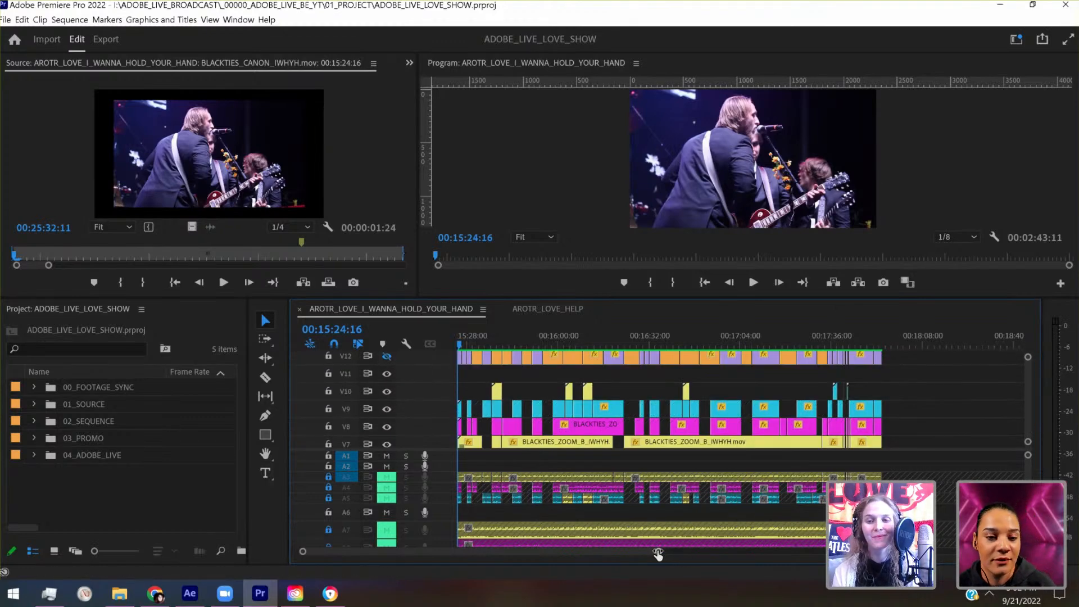
{"action": "left_click_drag", "start_coordinate": [656, 552], "coordinate": [586, 552]}
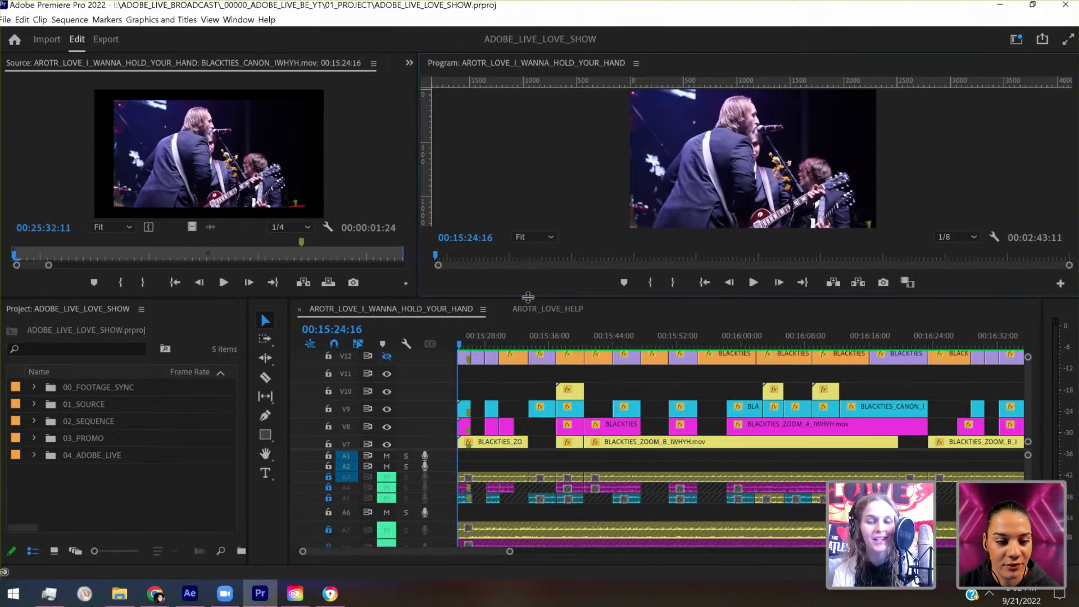
{"action": "key", "text": "grave"}
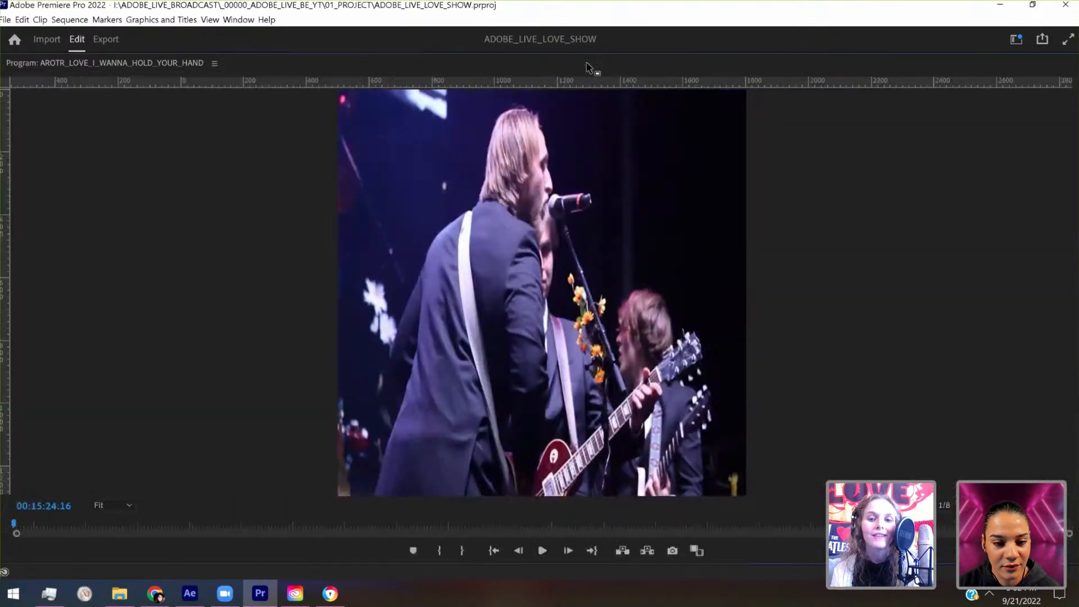
{"action": "key", "text": "space"}
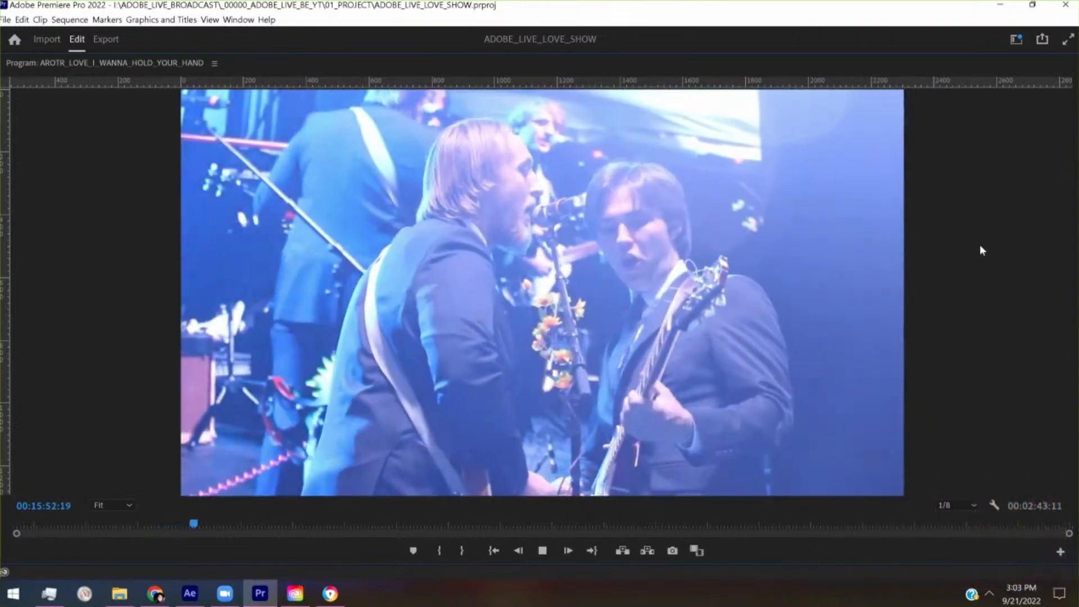
{"action": "key", "text": "space"}
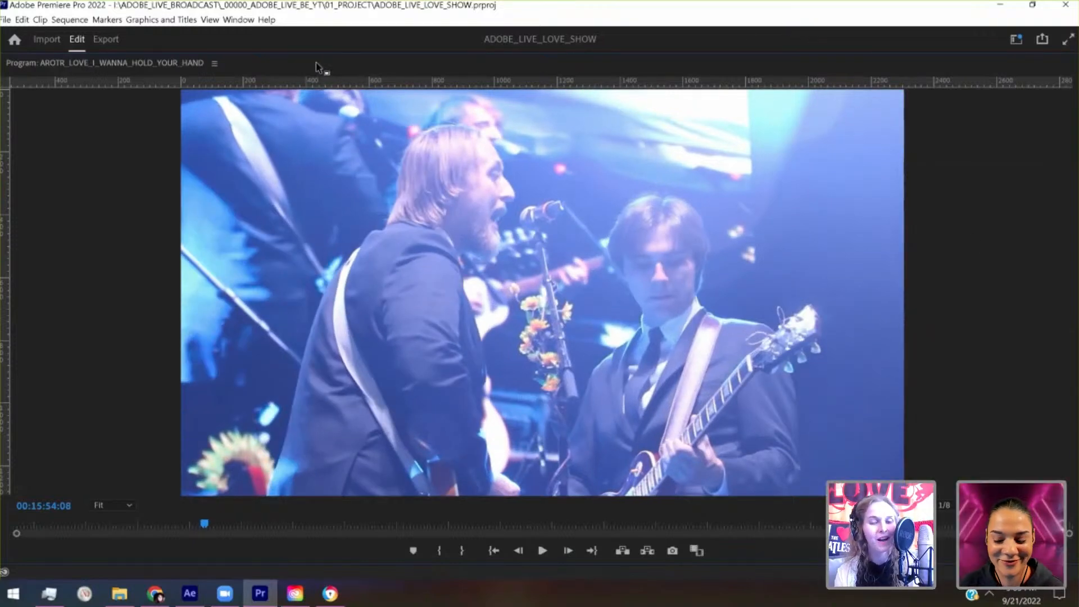
{"action": "double_click", "coordinate": [171, 62]}
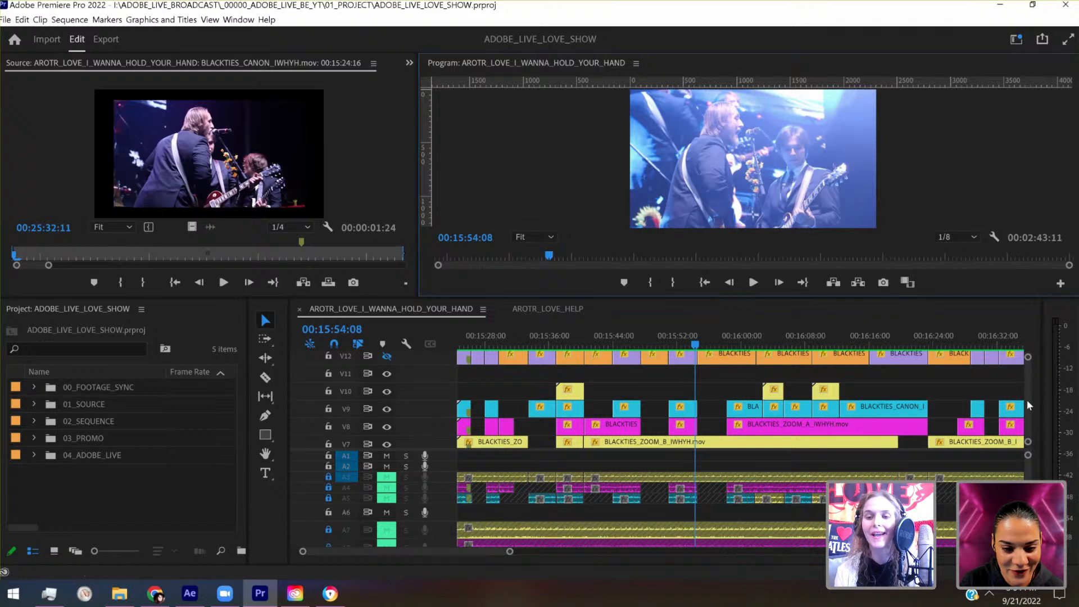
- Park the playhead at 00:15:31:00 and split the BLACKTIES_ZOOM_B clip on V7 where the neighbouring V8 clip begins
{"action": "scroll", "coordinate": [1027, 397], "scroll_direction": "up", "scroll_amount": 2}
{"action": "scroll", "coordinate": [1027, 397], "scroll_direction": "up", "scroll_amount": 2}
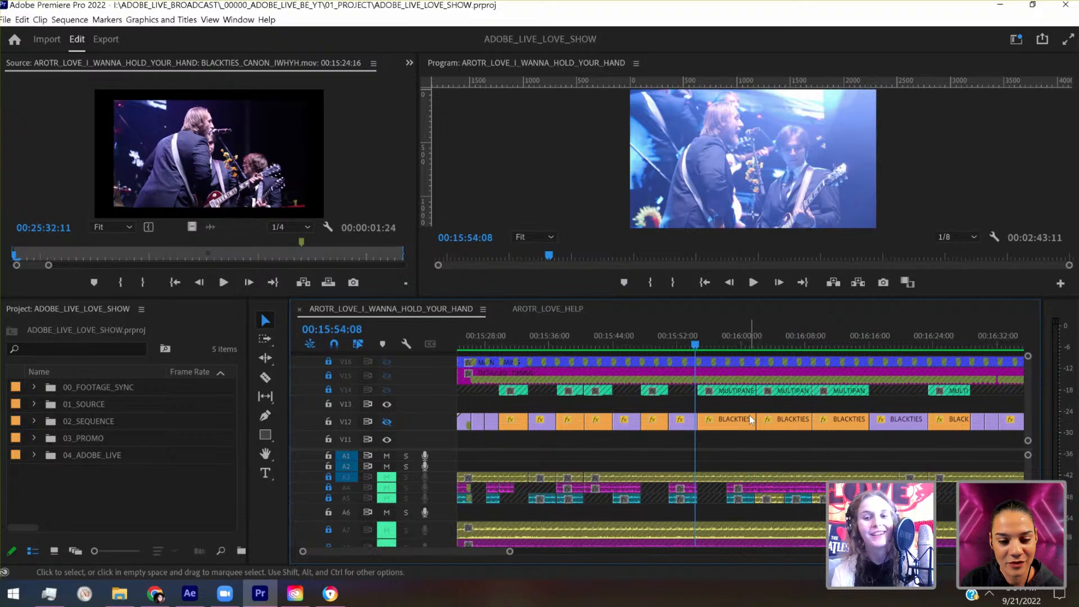
{"action": "left_click", "coordinate": [510, 340]}
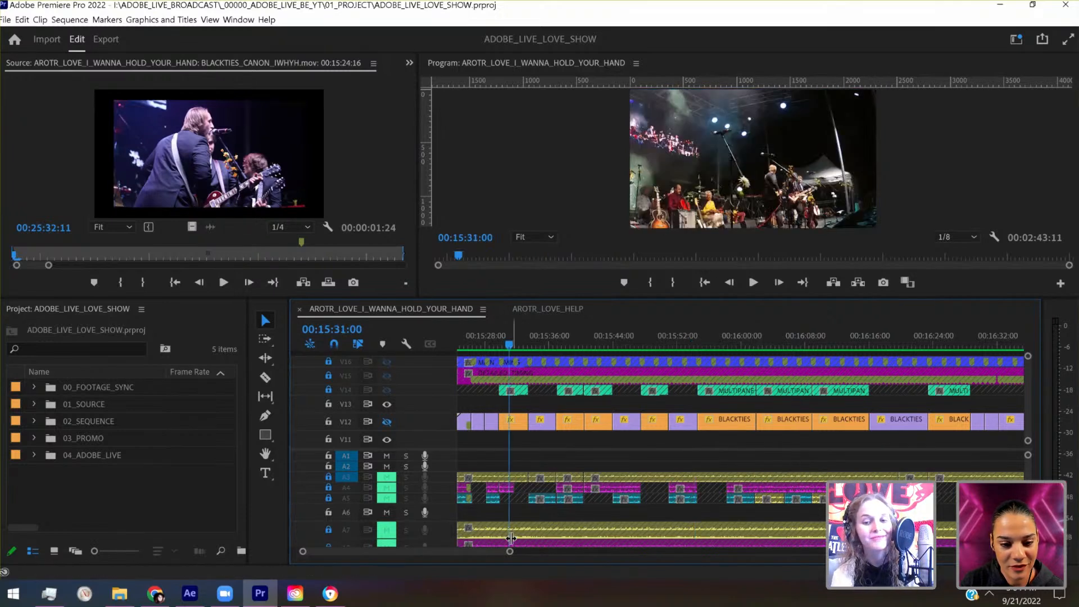
{"action": "left_click_drag", "start_coordinate": [511, 554], "coordinate": [402, 551]}
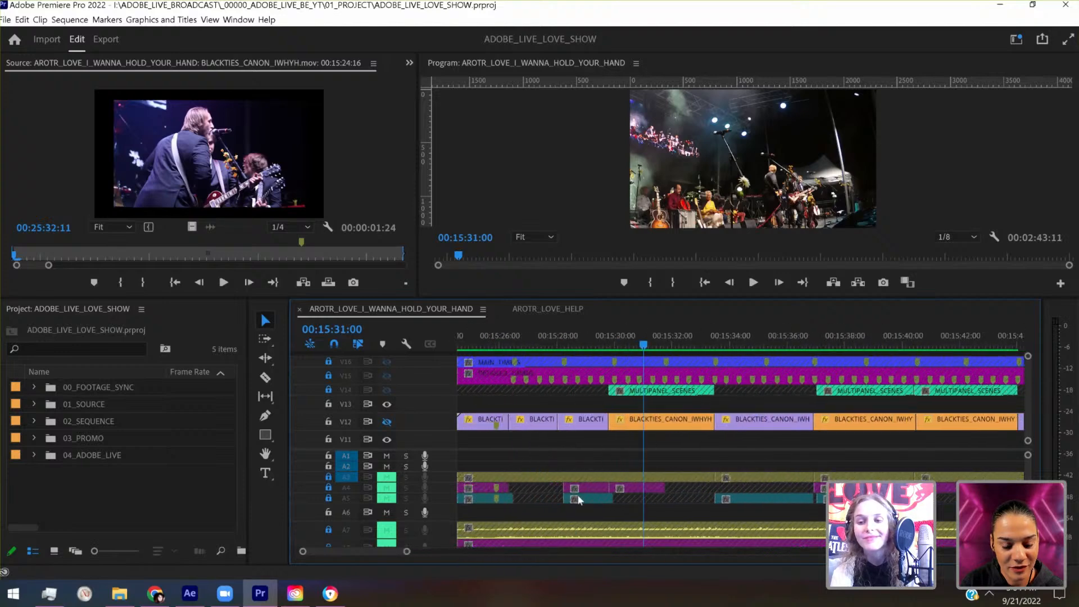
{"action": "scroll", "coordinate": [871, 399], "scroll_direction": "down", "scroll_amount": 4}
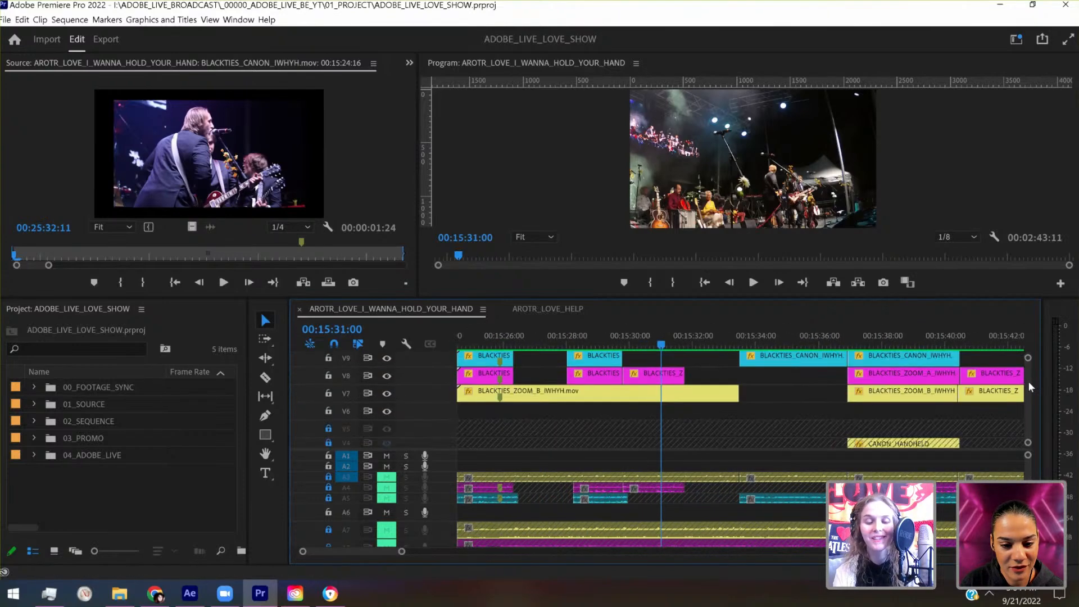
{"action": "key", "text": "c"}
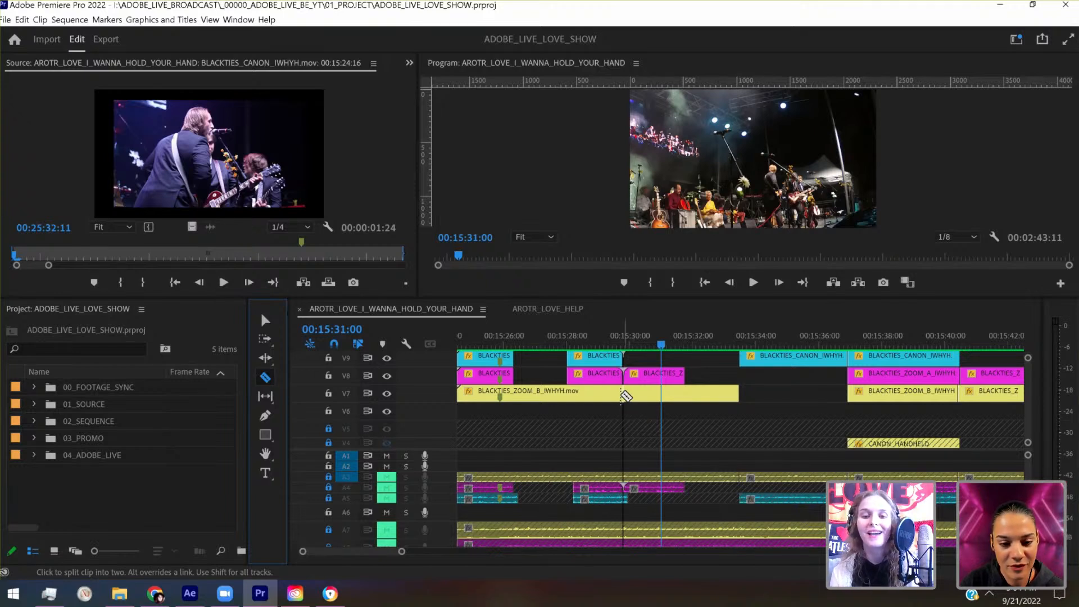
{"action": "left_click", "coordinate": [623, 393]}
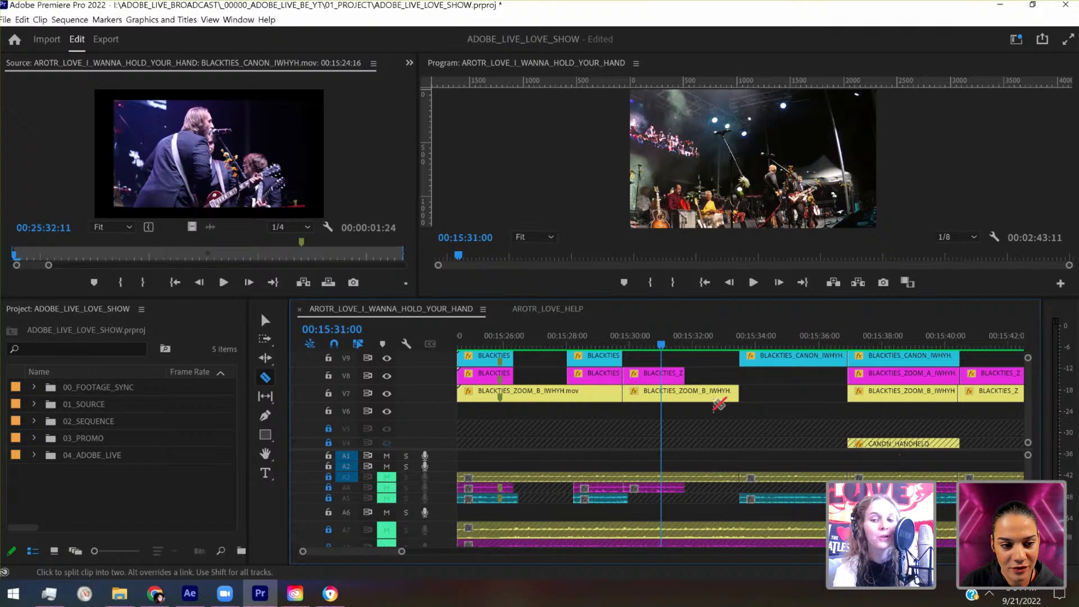
- Split the V7 clip and the V12 clip at the point where the short V8 clip ends
{"action": "left_click", "coordinate": [684, 393]}
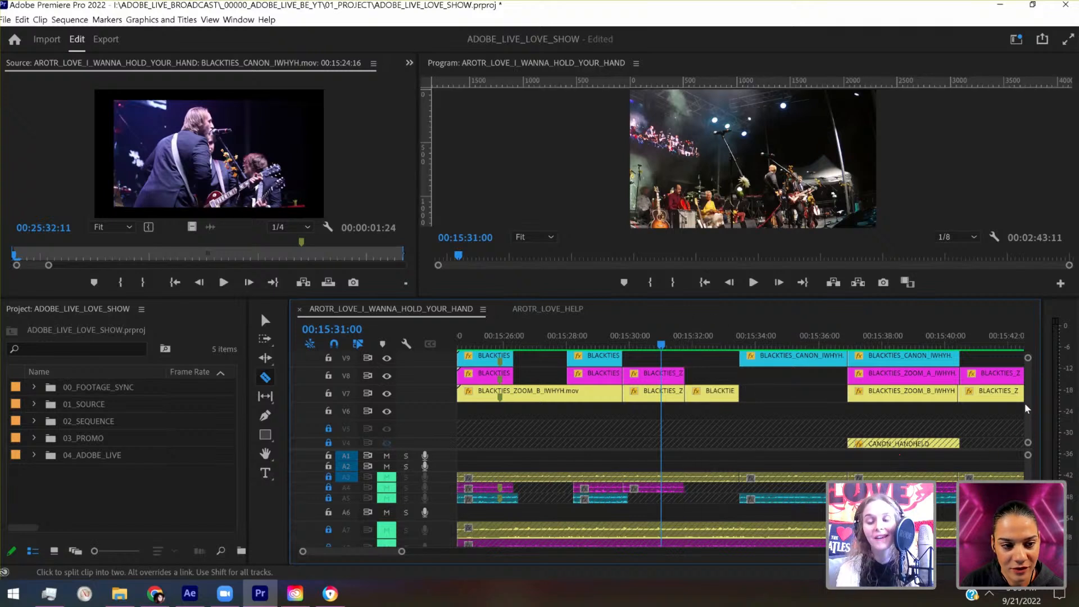
{"action": "scroll", "coordinate": [1030, 410], "scroll_direction": "up", "scroll_amount": 2}
{"action": "scroll", "coordinate": [1030, 410], "scroll_direction": "up", "scroll_amount": 4}
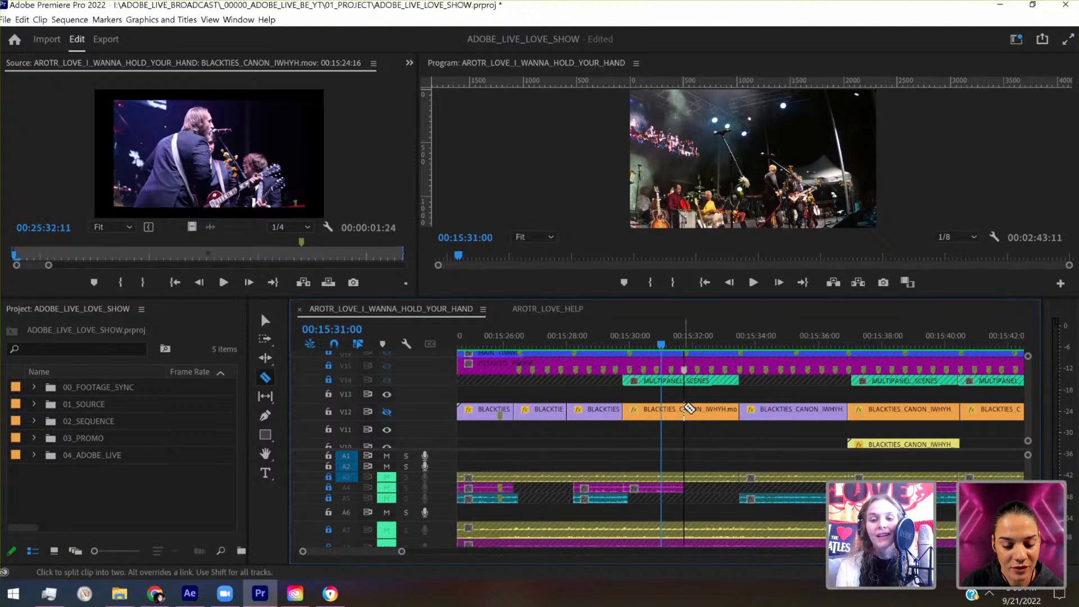
{"action": "left_click", "coordinate": [687, 411]}
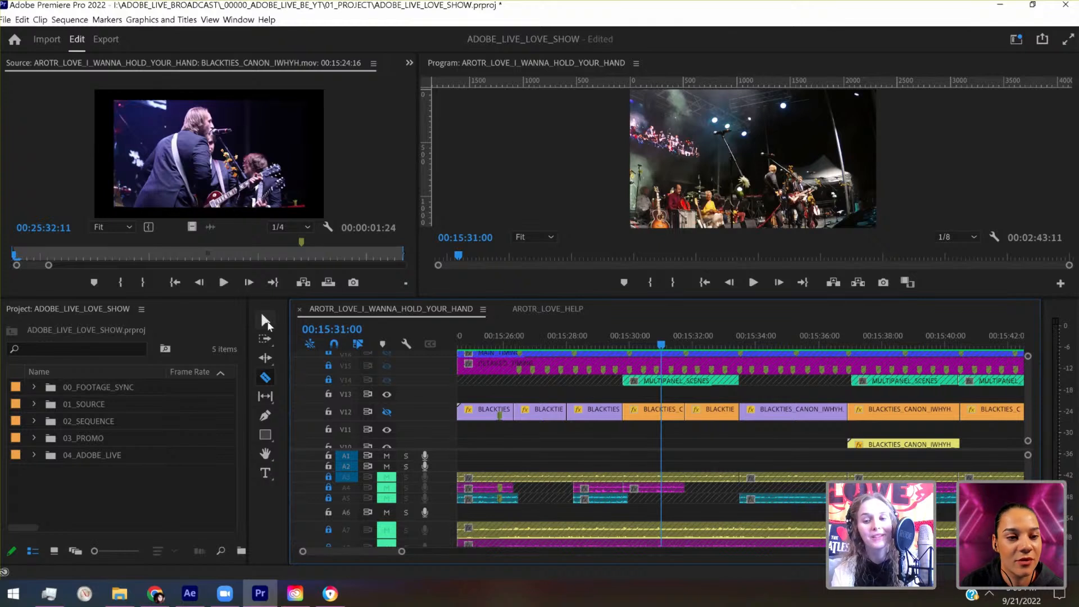
- Check both pieces of the split V12 clip, with the playhead at 00:15:32:28, and rejoin them into one clip
{"action": "left_click", "coordinate": [266, 321]}
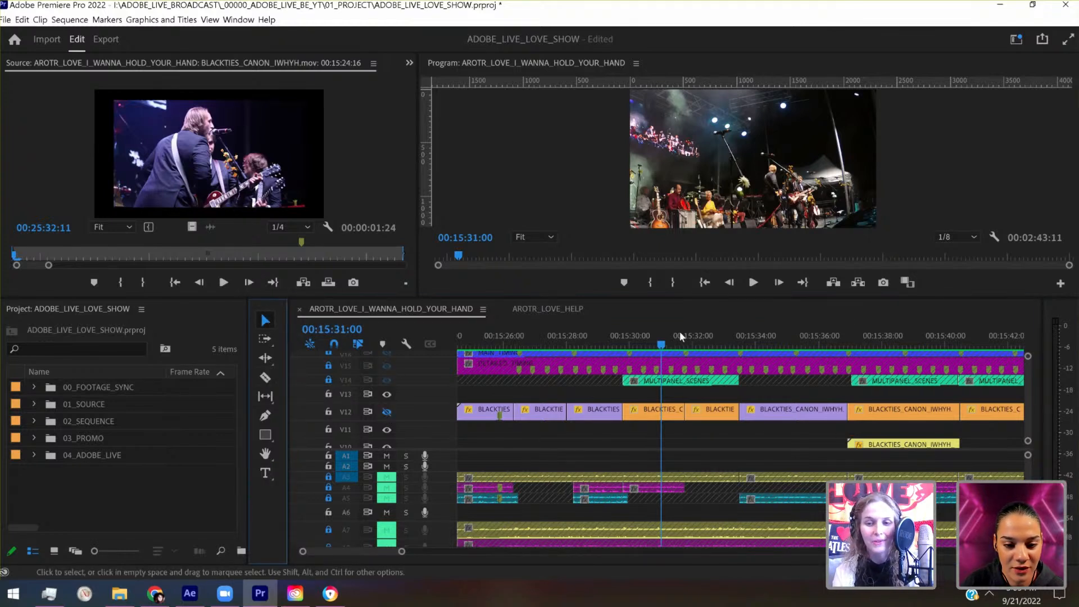
{"action": "left_click", "coordinate": [663, 409]}
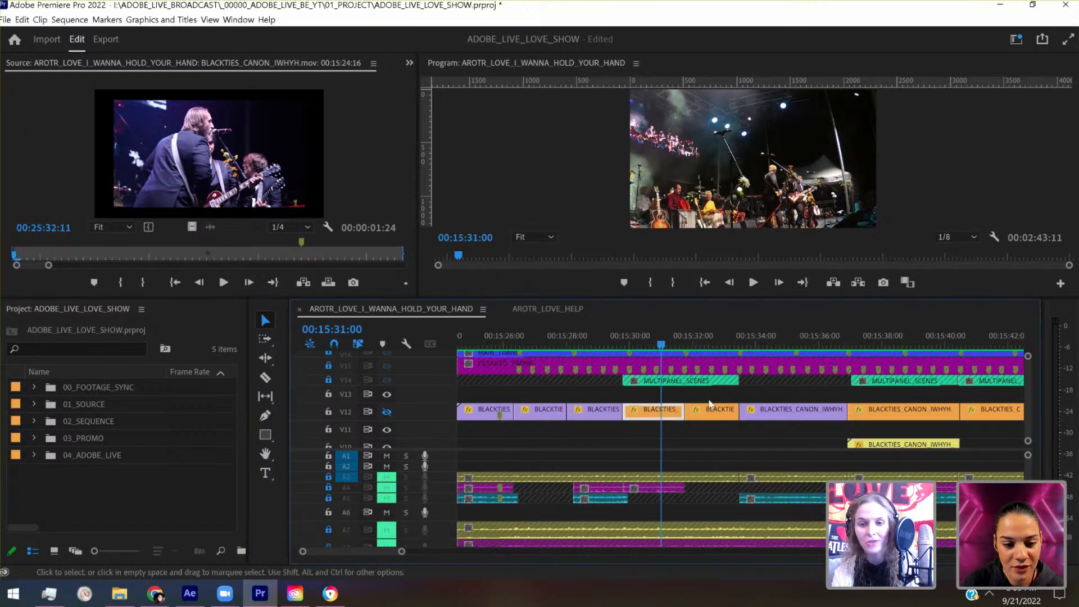
{"action": "left_click", "coordinate": [722, 335]}
{"action": "left_click", "coordinate": [715, 415]}
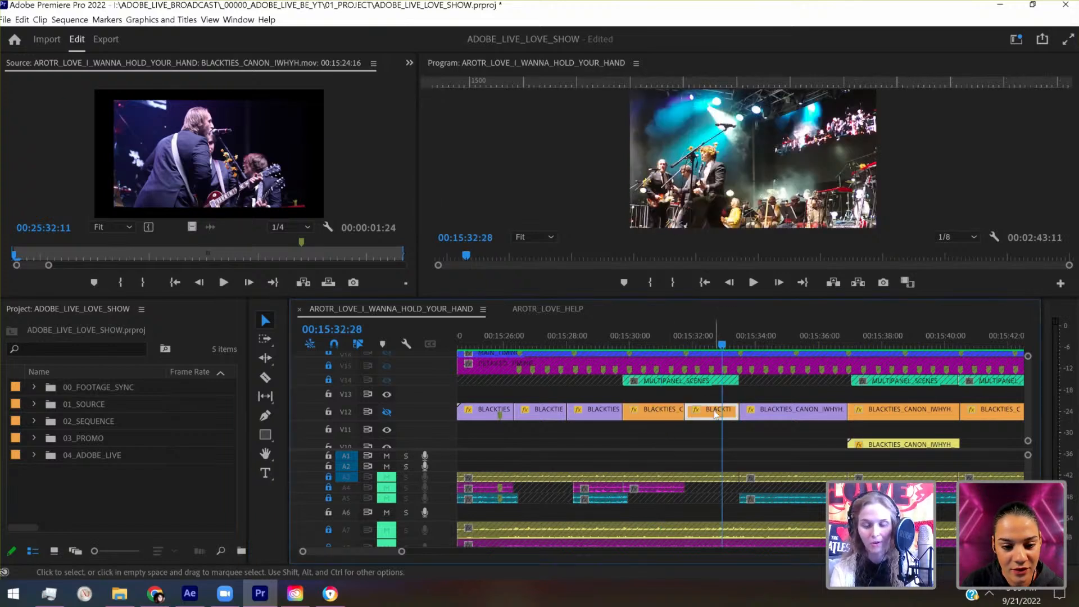
{"action": "left_click_drag", "start_coordinate": [685, 411], "coordinate": [877, 414]}
- Delete the short middle piece of the V7 clip and extend the following piece back to fill the gap
{"action": "scroll", "coordinate": [1028, 397], "scroll_direction": "down", "scroll_amount": 5}
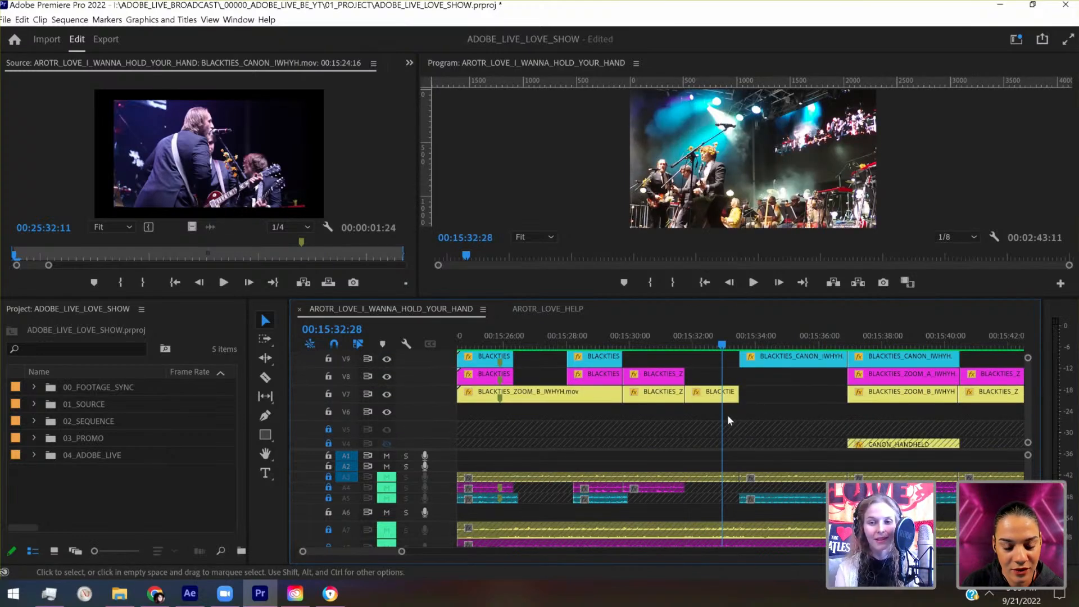
{"action": "left_click", "coordinate": [656, 401]}
{"action": "key", "text": "Delete"}
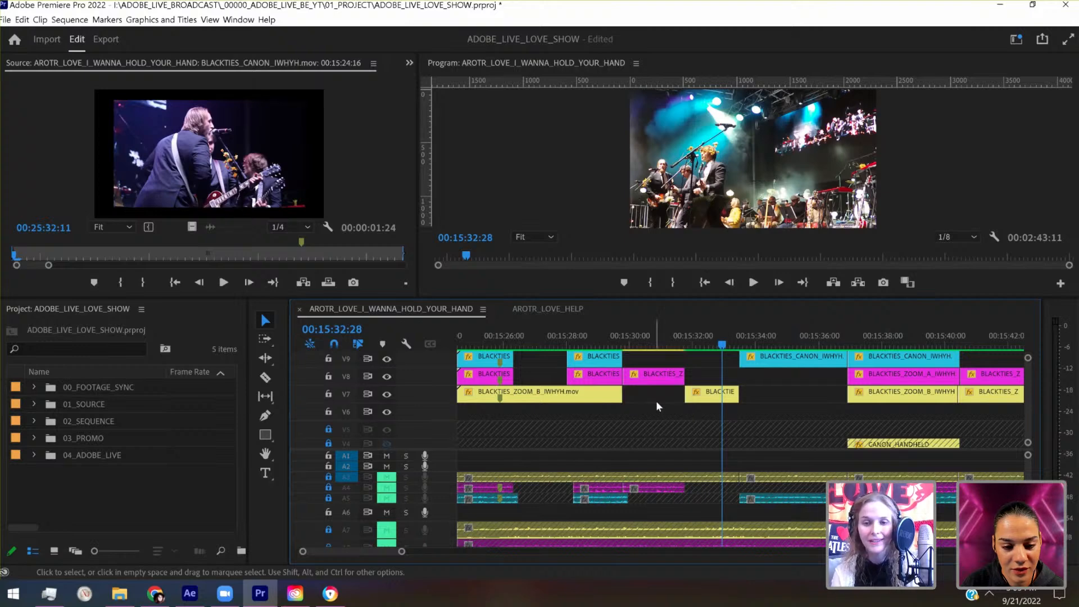
{"action": "left_click_drag", "start_coordinate": [686, 394], "coordinate": [622, 394]}
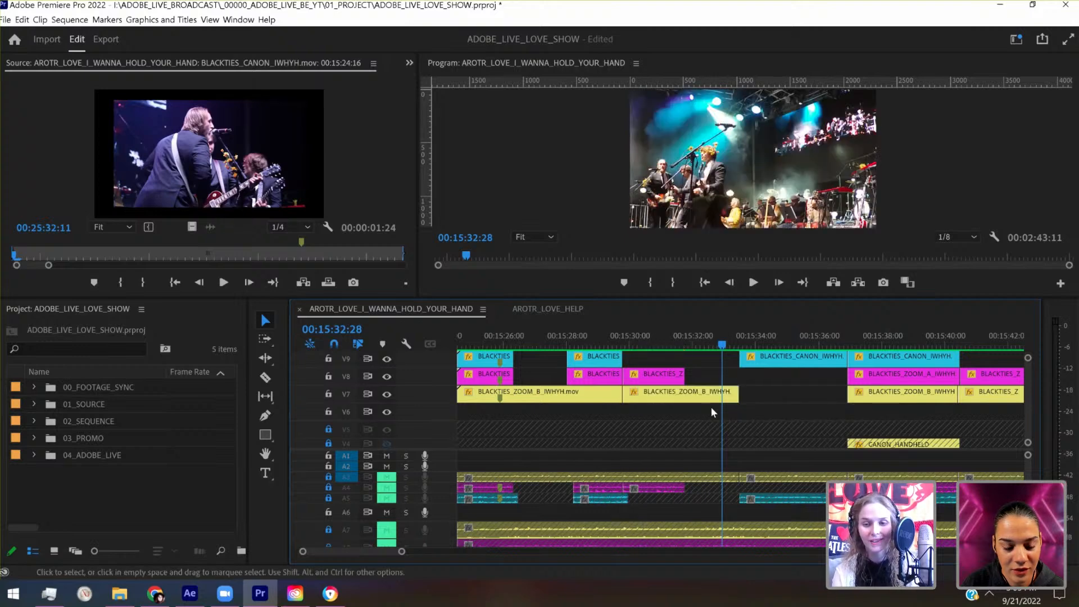
- Make the timeline taller so the stacked camera clips on V7 through V12 can be seen together
{"action": "left_click_drag", "start_coordinate": [714, 409], "coordinate": [666, 357]}
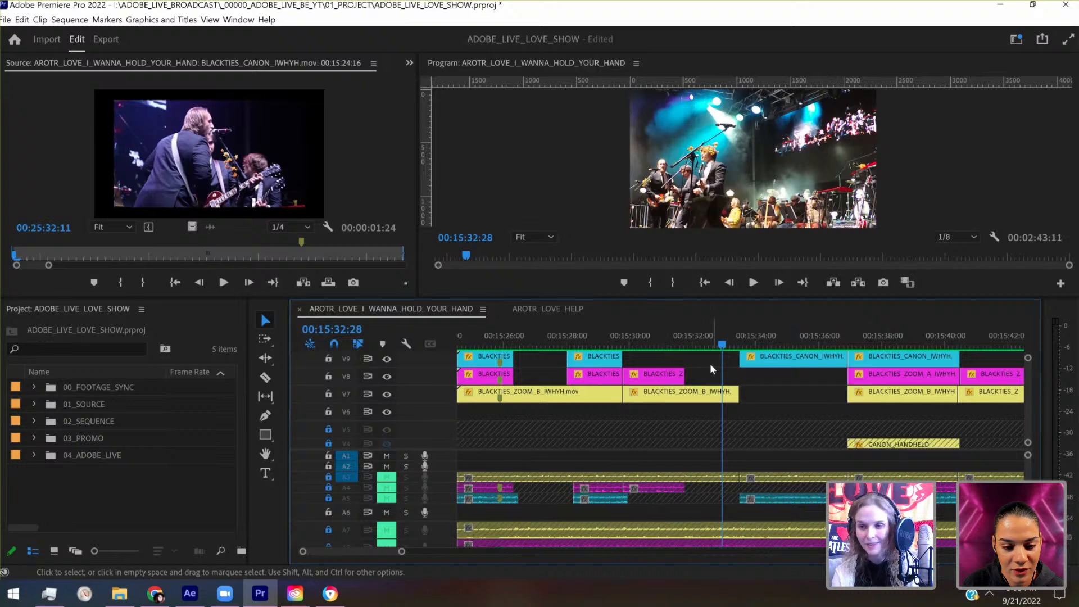
{"action": "left_click_drag", "start_coordinate": [1027, 444], "coordinate": [1027, 458]}
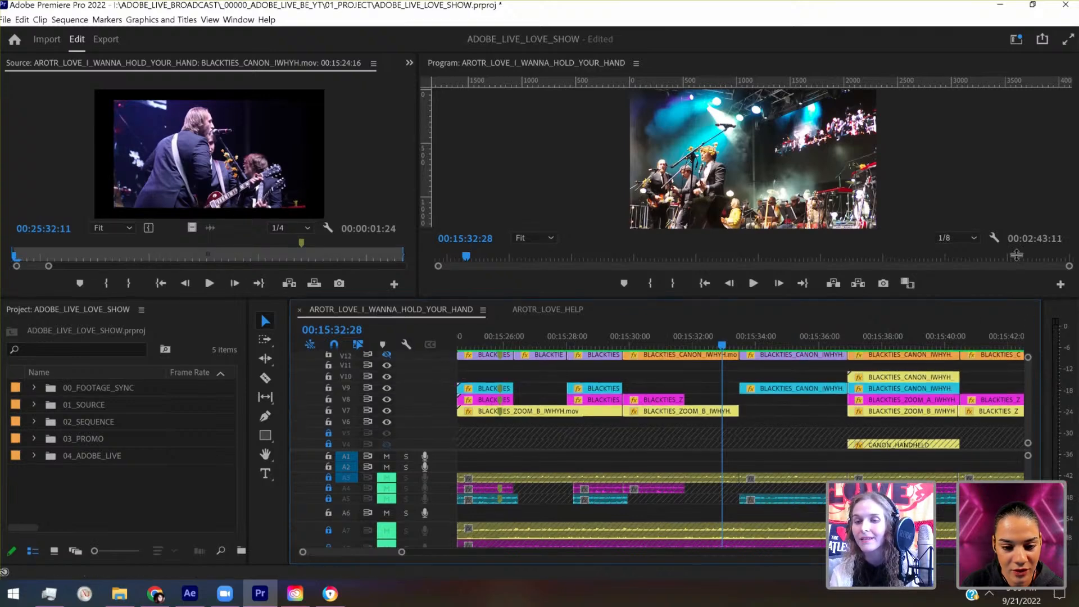
{"action": "left_click_drag", "start_coordinate": [1016, 297], "coordinate": [1016, 225]}
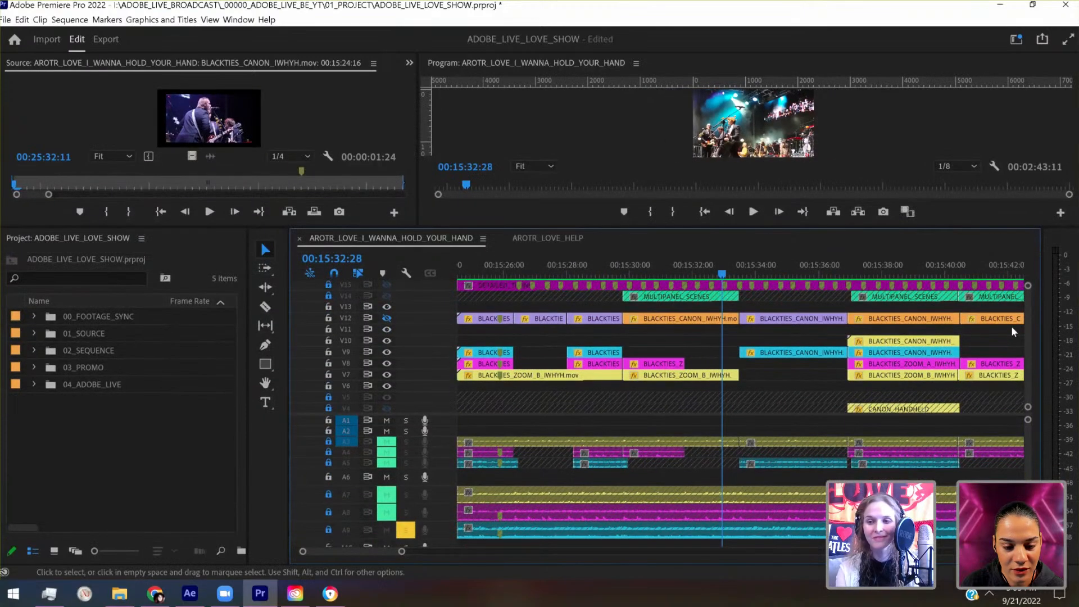
{"action": "scroll", "coordinate": [1028, 328], "scroll_direction": "down", "scroll_amount": 3}
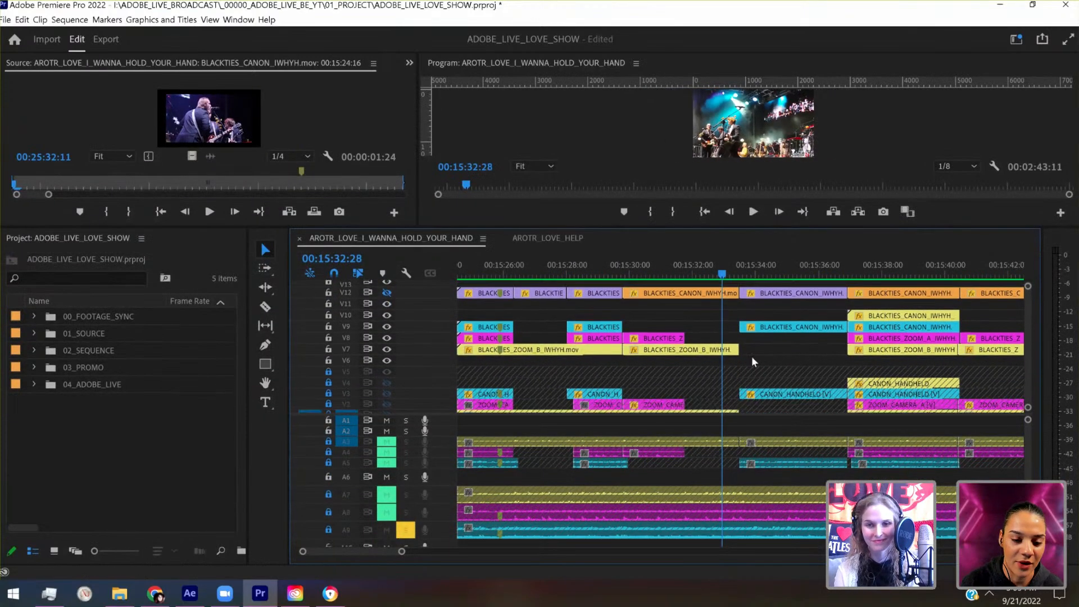
- Replace the stacked camera clips on V7, V8 and V12 around 00:15:30:24 with a linked After Effects composition
{"action": "left_click_drag", "start_coordinate": [671, 309], "coordinate": [653, 287]}
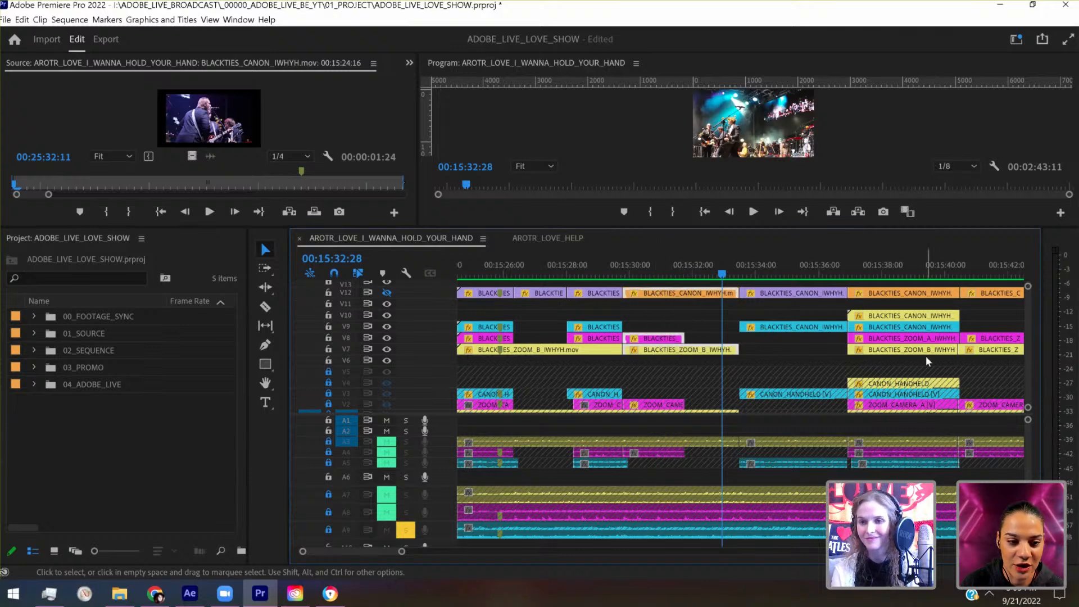
{"action": "scroll", "coordinate": [1032, 321], "scroll_direction": "up", "scroll_amount": 2}
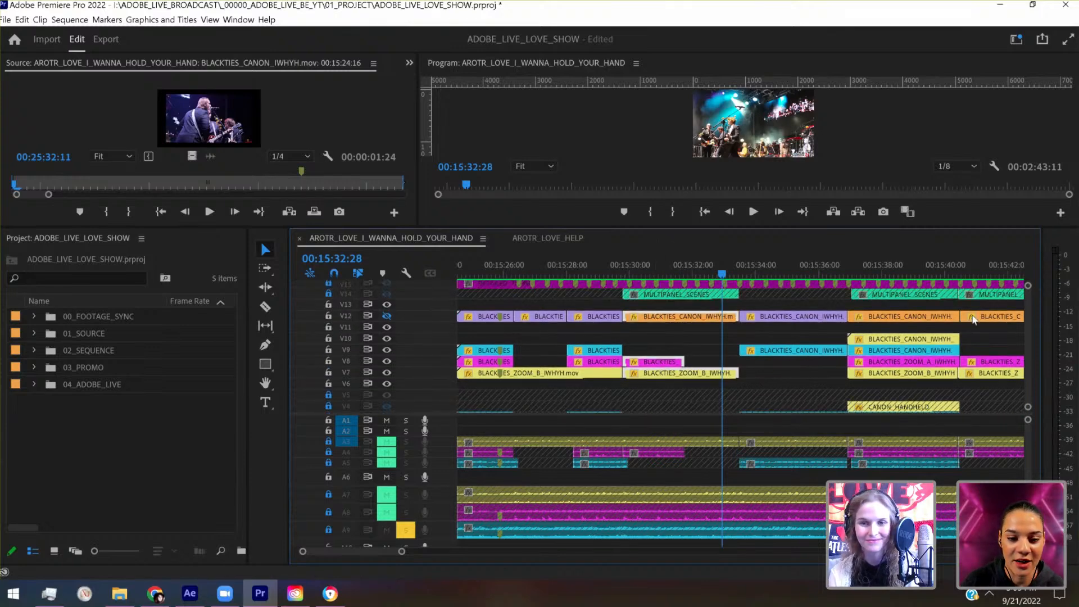
{"action": "left_click", "coordinate": [655, 265]}
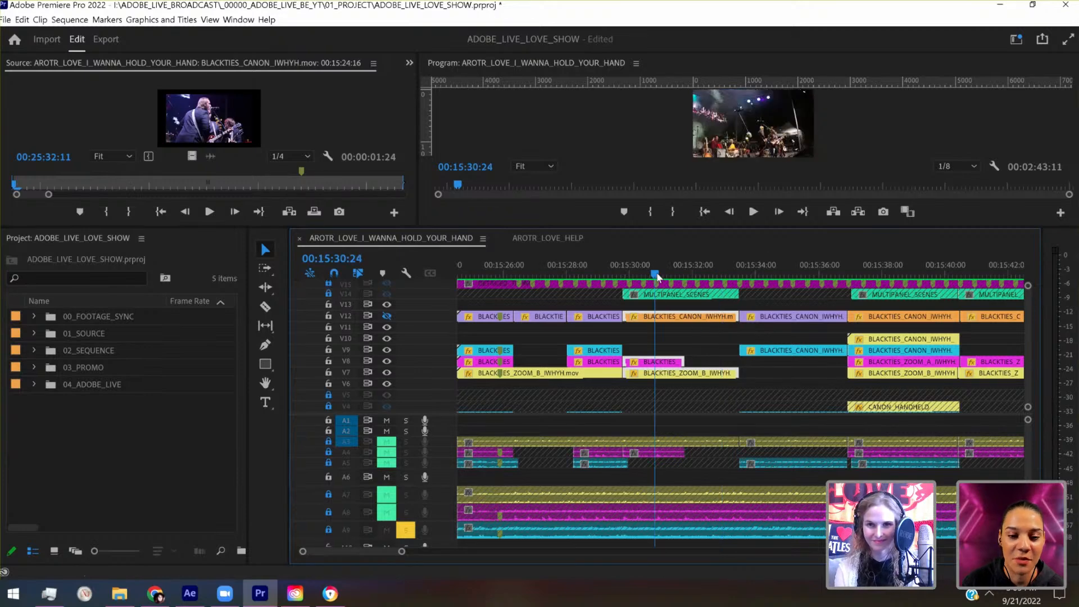
{"action": "right_click", "coordinate": [678, 319]}
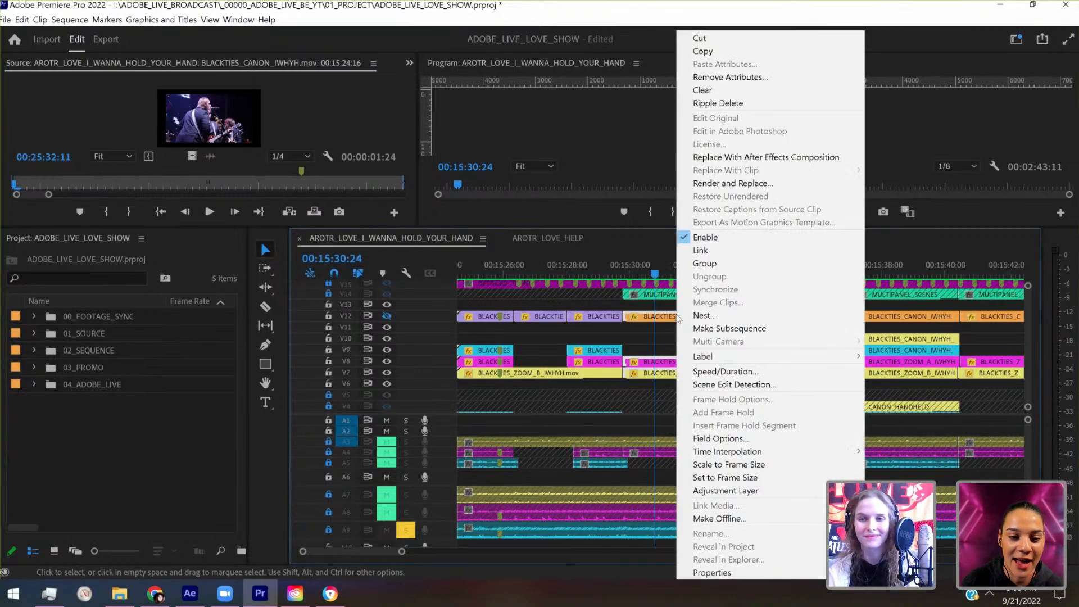
{"action": "left_click", "coordinate": [783, 159]}
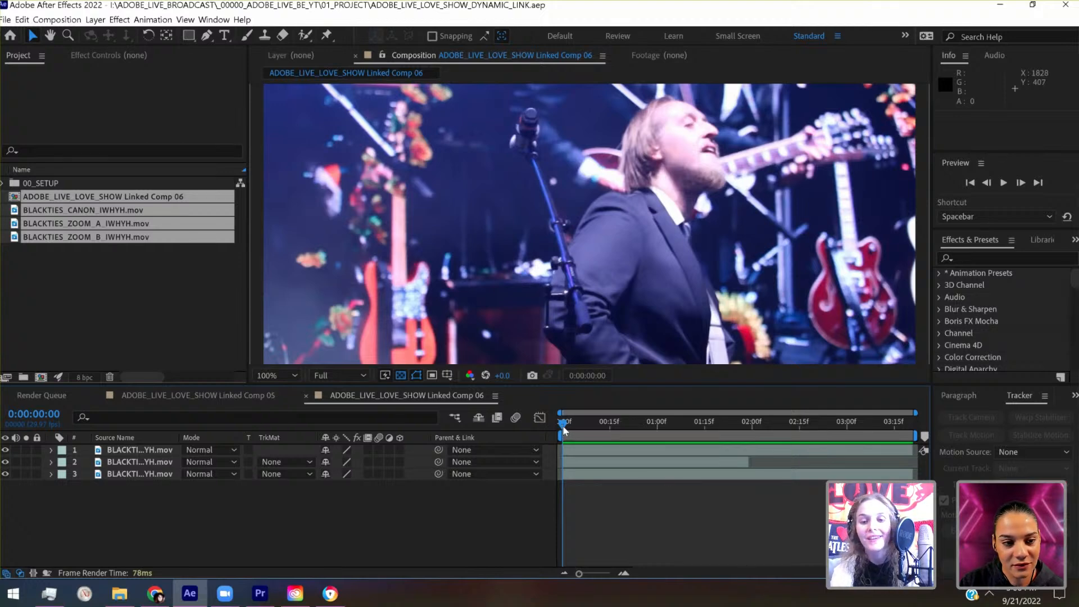
- Play the new linked composition from its first frame in After Effects
{"action": "mouse_move", "coordinate": [562, 426]}
{"action": "left_mouse_down"}
{"action": "mouse_move", "coordinate": [610, 427]}
{"action": "mouse_move", "coordinate": [558, 435]}
{"action": "left_mouse_up"}
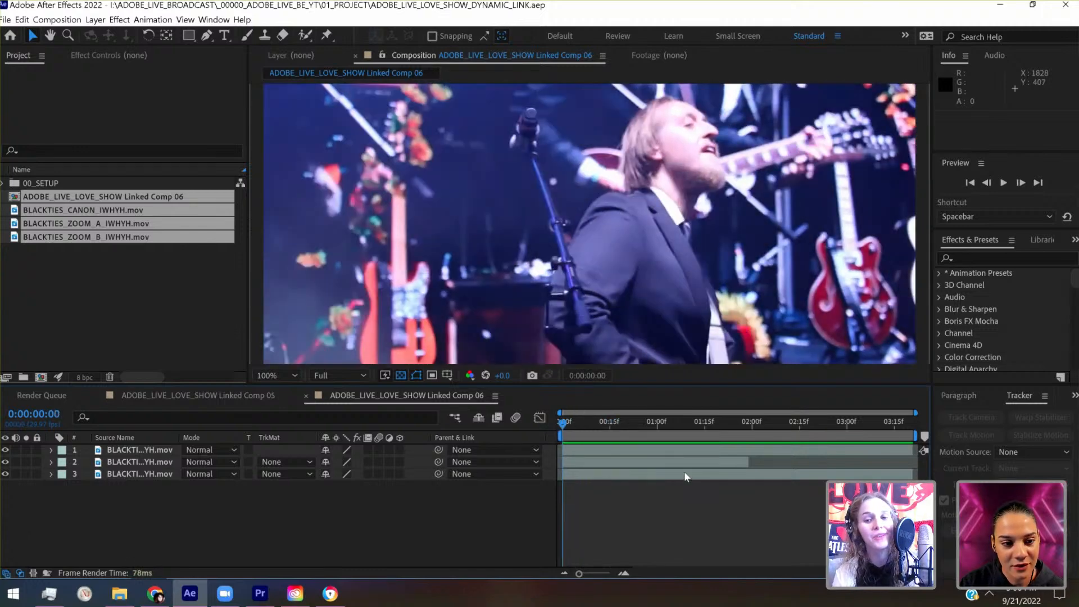
{"action": "key", "text": "space"}
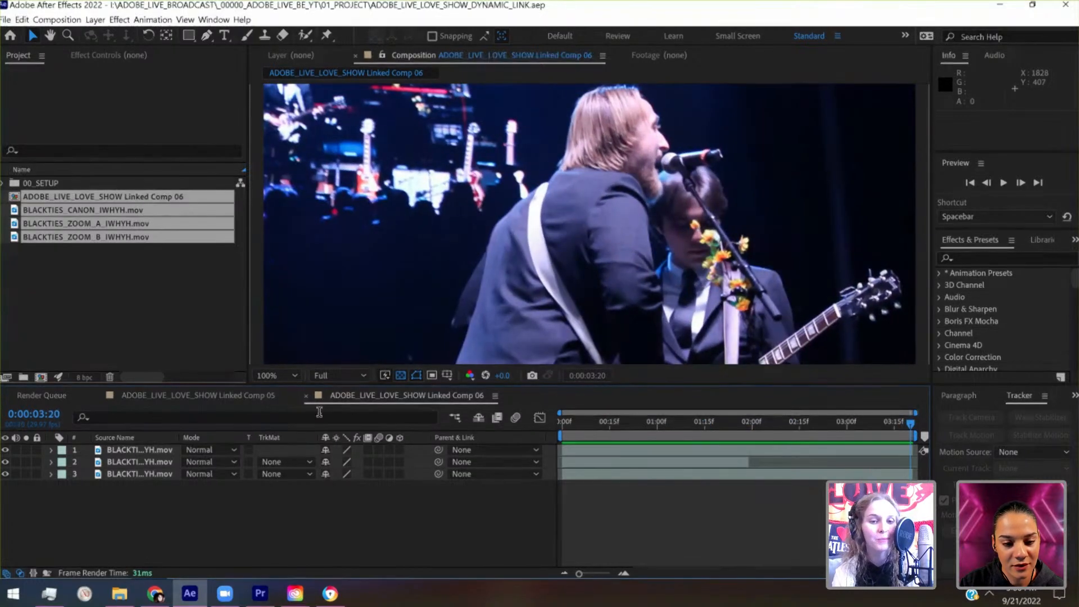
- Fit the composition view to its viewer and enlarge the viewer above the layer timeline
{"action": "left_click", "coordinate": [292, 378]}
{"action": "left_click", "coordinate": [292, 137]}
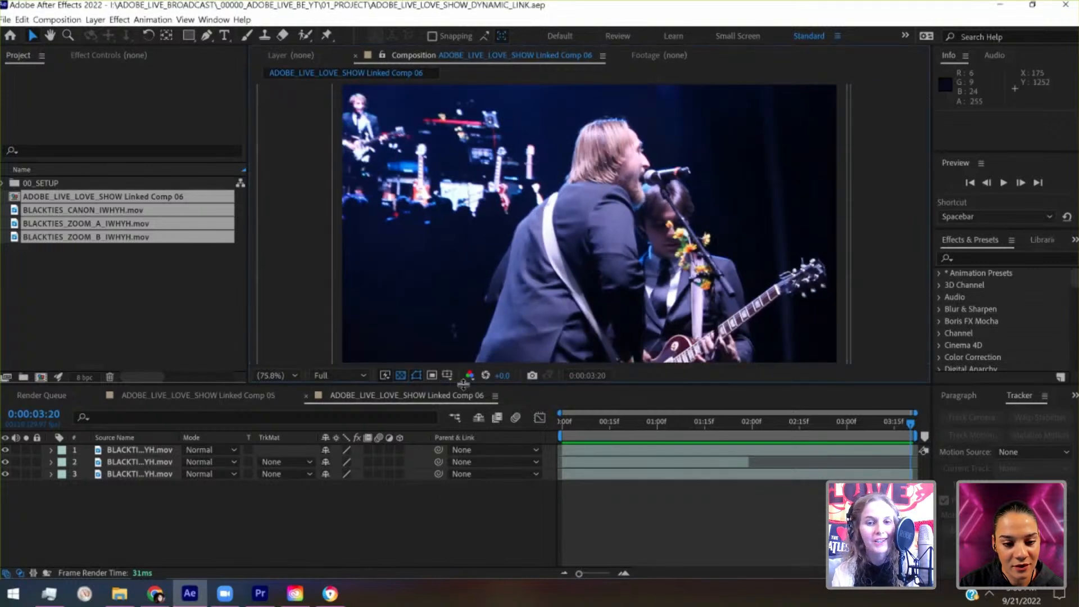
{"action": "left_click_drag", "start_coordinate": [468, 441], "coordinate": [468, 449]}
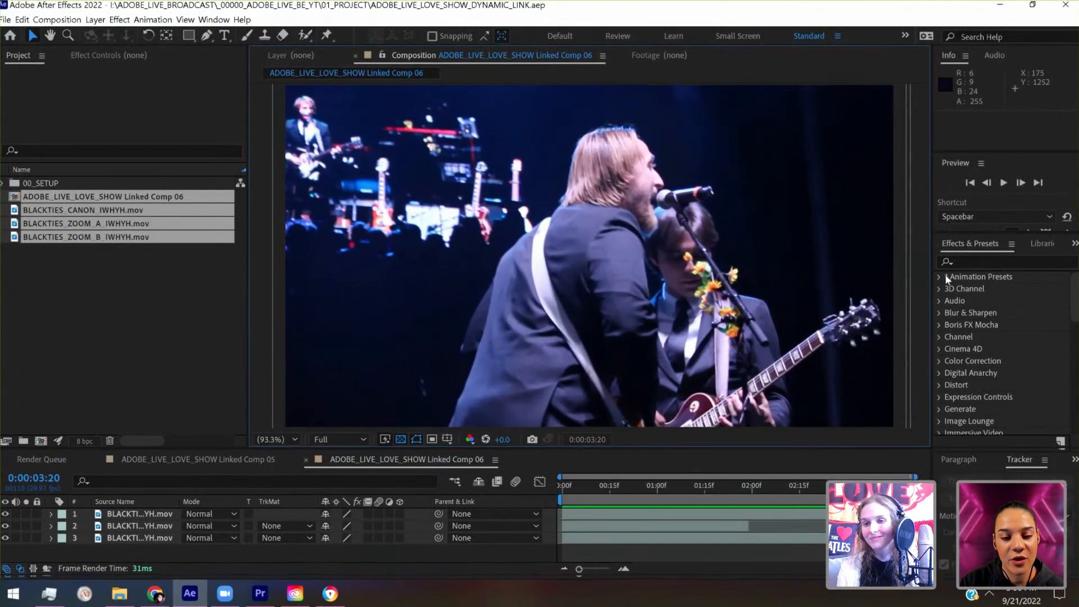
- Reveal the full set of preview playback settings and return the composition's playhead to 0:00:00:00
{"action": "left_click_drag", "start_coordinate": [969, 234], "coordinate": [970, 389]}
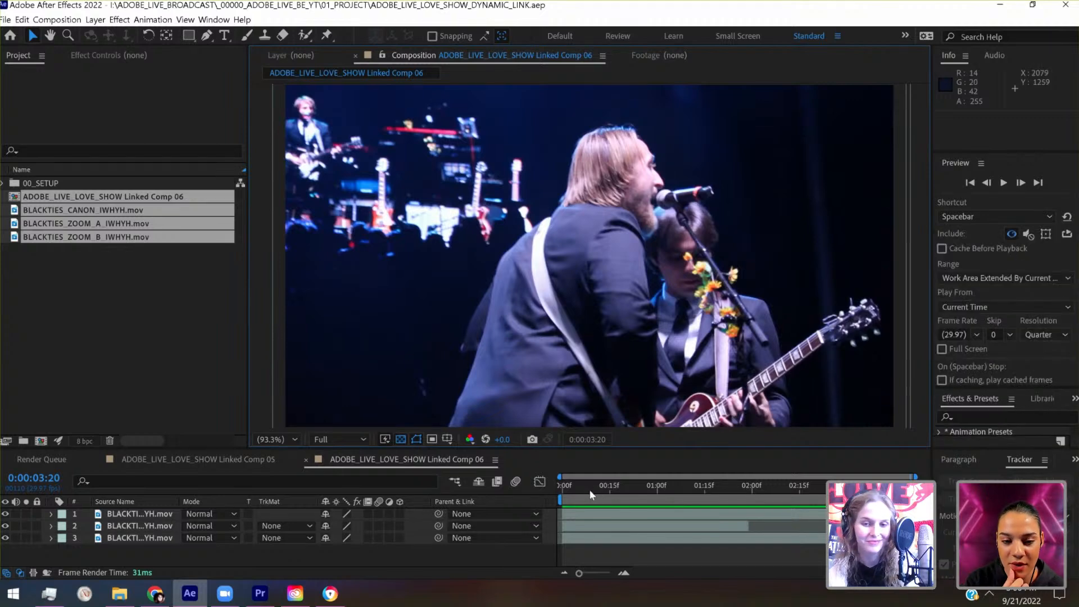
{"action": "left_click_drag", "start_coordinate": [589, 491], "coordinate": [565, 490]}
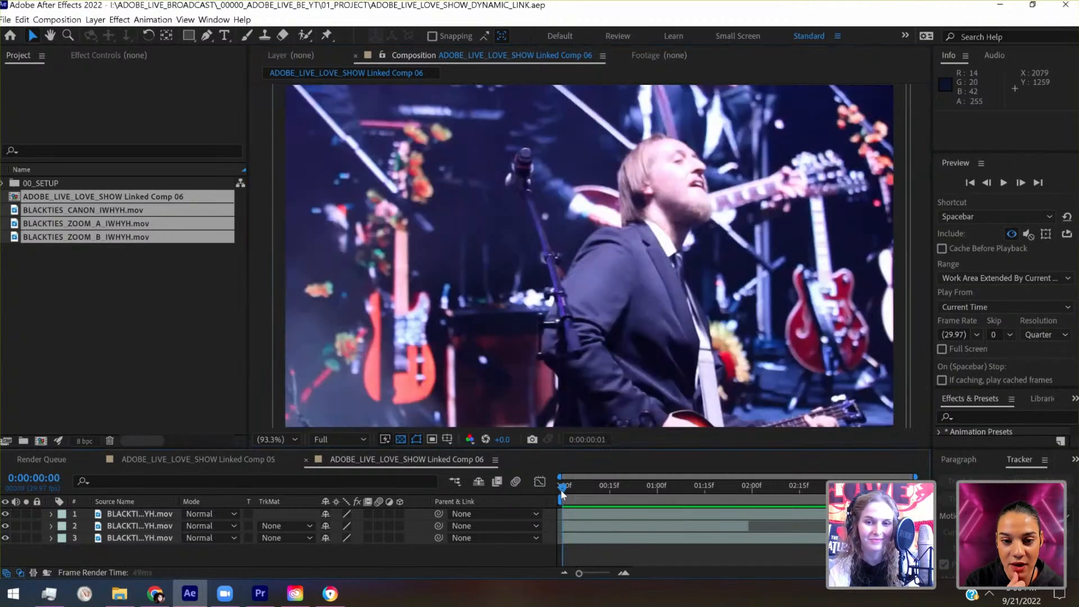
- Play the composition from its first frame and scrub through the shot up to 0:00:02:29
{"action": "key", "text": "space"}
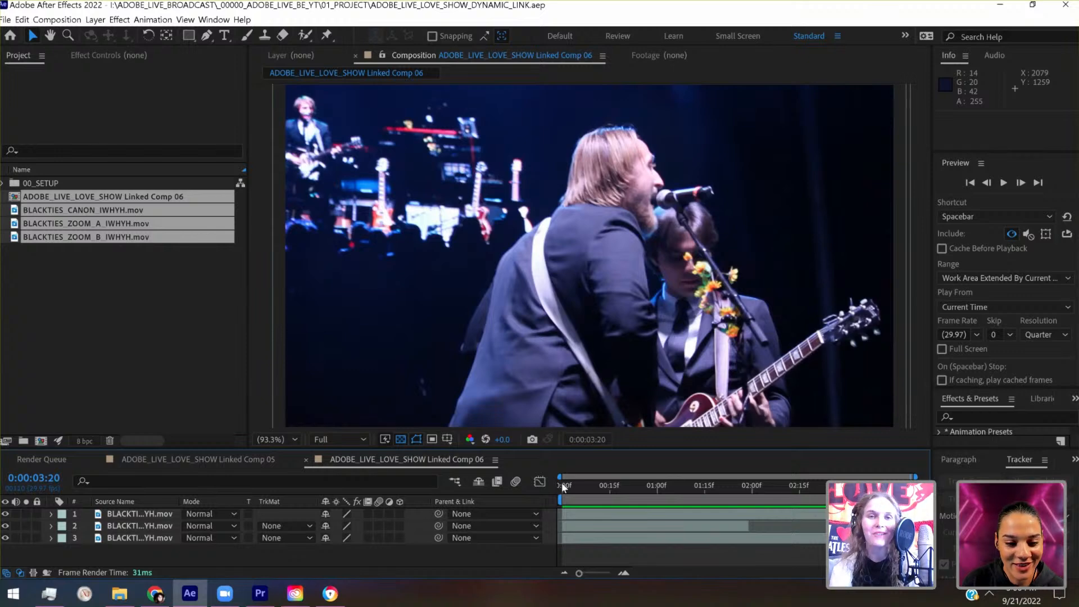
{"action": "left_click", "coordinate": [561, 484]}
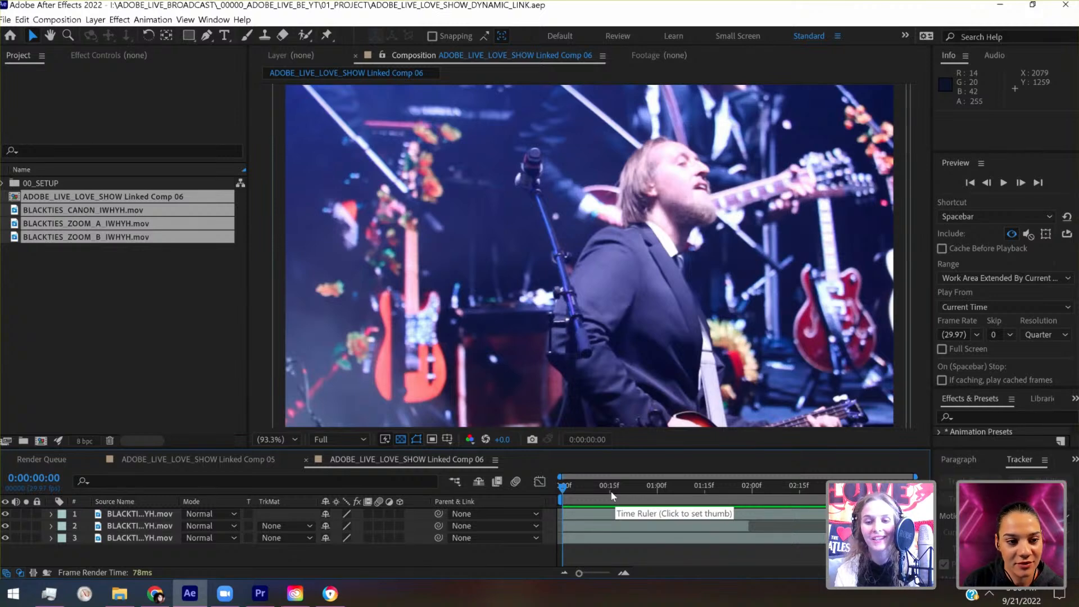
{"action": "left_click_drag", "start_coordinate": [612, 492], "coordinate": [615, 491]}
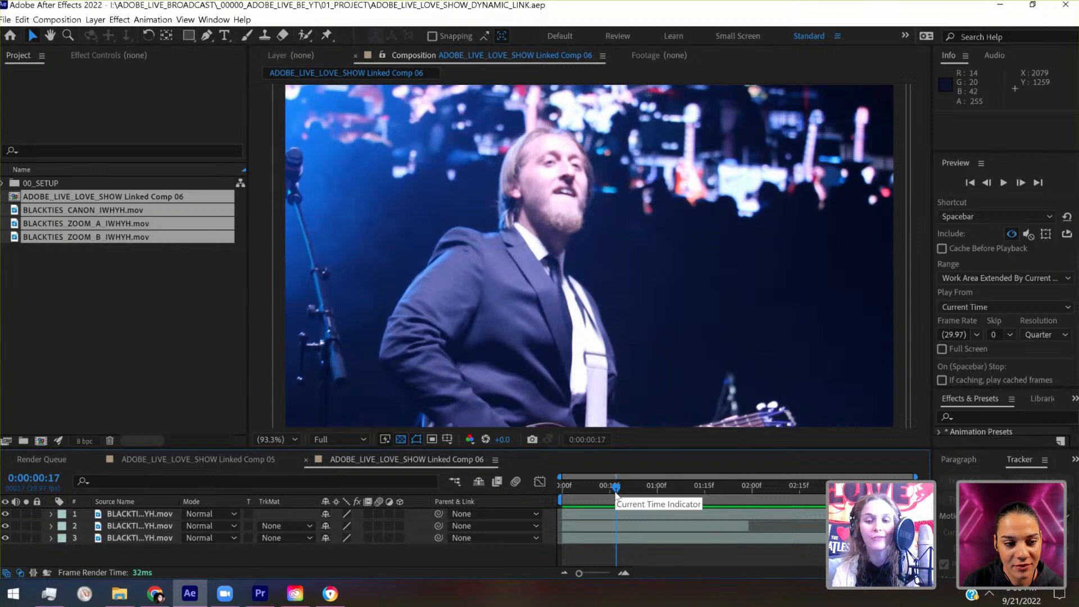
{"action": "left_click_drag", "start_coordinate": [617, 489], "coordinate": [762, 487]}
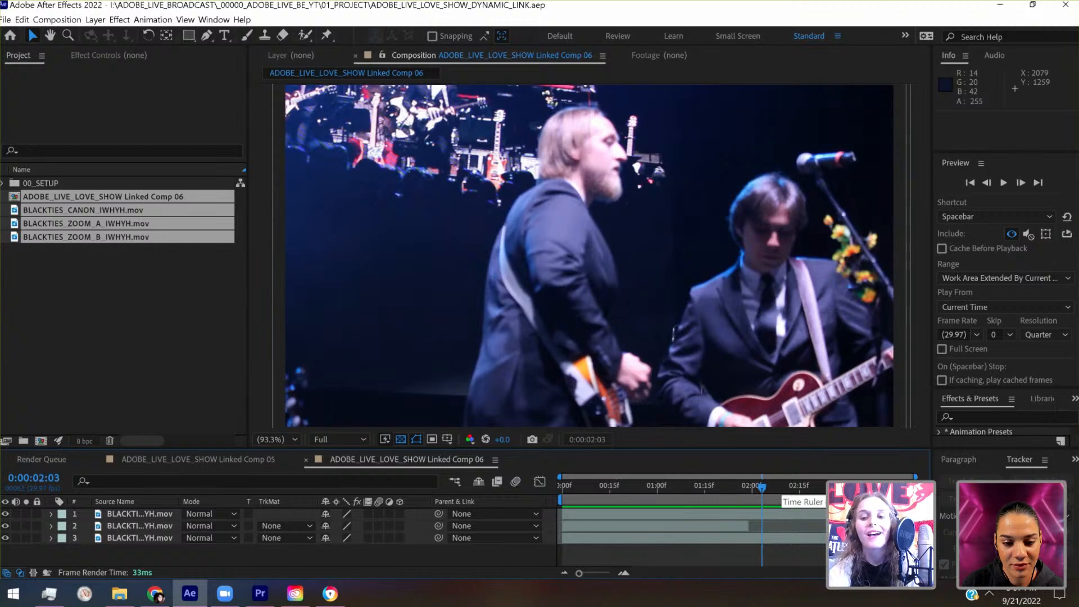
{"action": "left_click", "coordinate": [818, 493]}
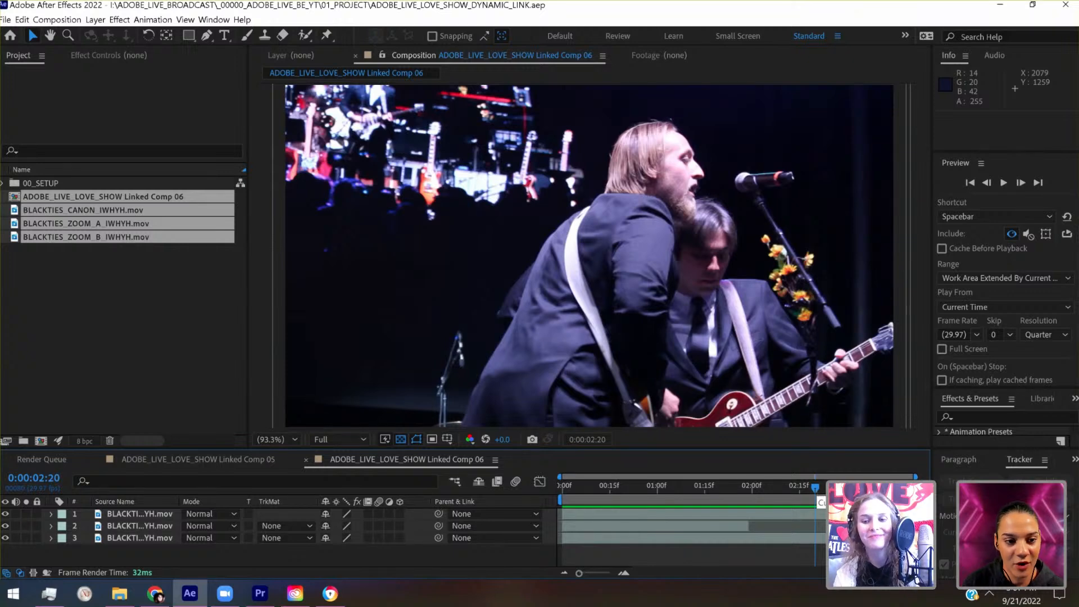
{"action": "left_click", "coordinate": [844, 491]}
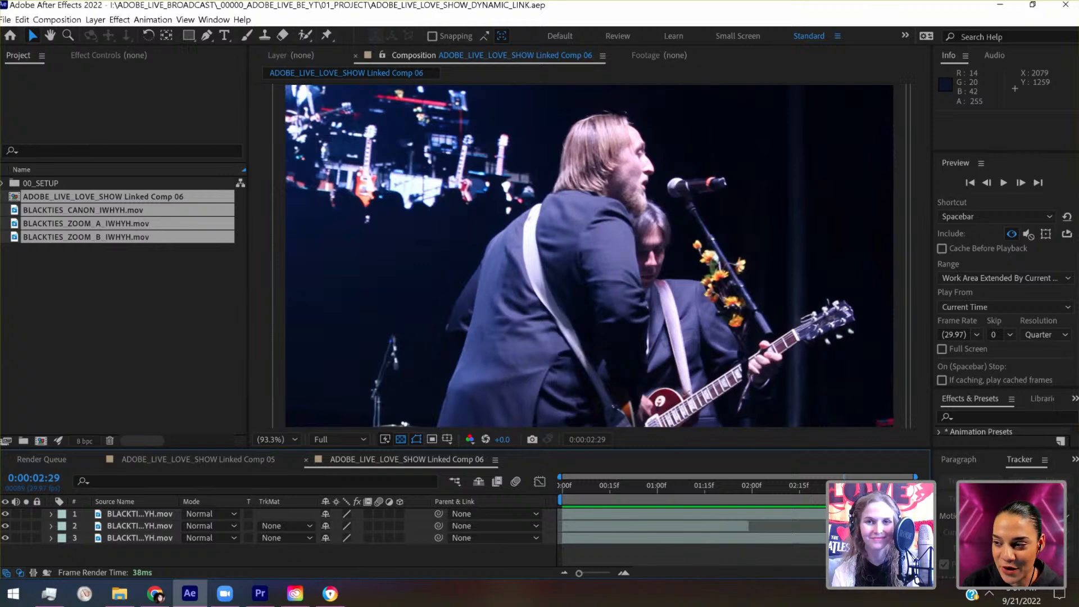
- From 0:00:00:00, start motion tracking BLACKTIES_CANON_IWHYH.mov with an enlarged track point centred on the microphone
{"action": "left_click_drag", "start_coordinate": [844, 490], "coordinate": [557, 508]}
{"action": "double_click", "coordinate": [577, 517]}
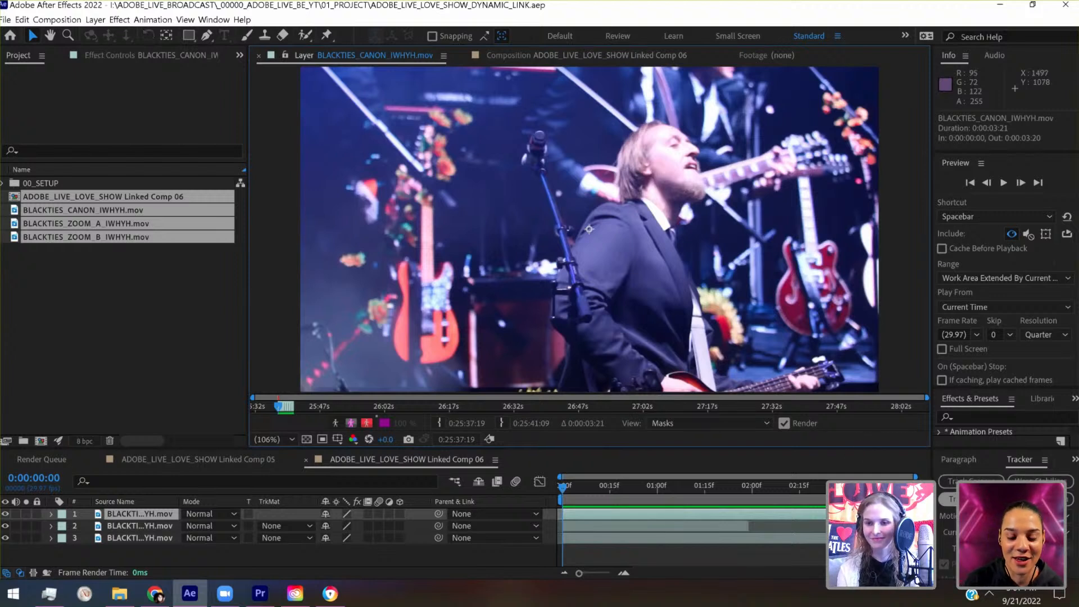
{"action": "left_click", "coordinate": [973, 499]}
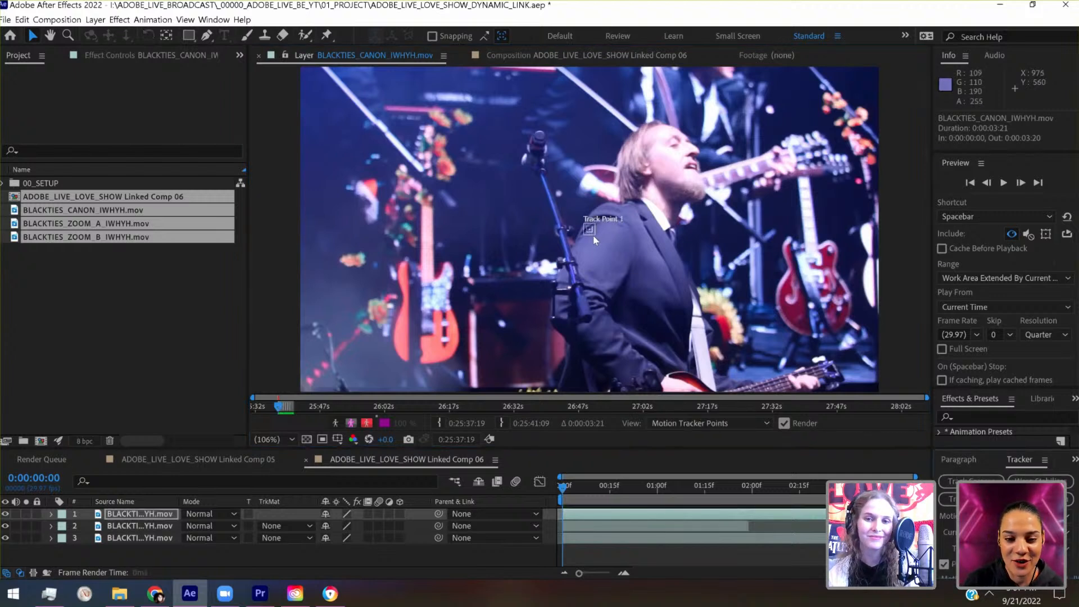
{"action": "left_click_drag", "start_coordinate": [607, 244], "coordinate": [630, 267]}
{"action": "left_click_drag", "start_coordinate": [593, 233], "coordinate": [552, 132]}
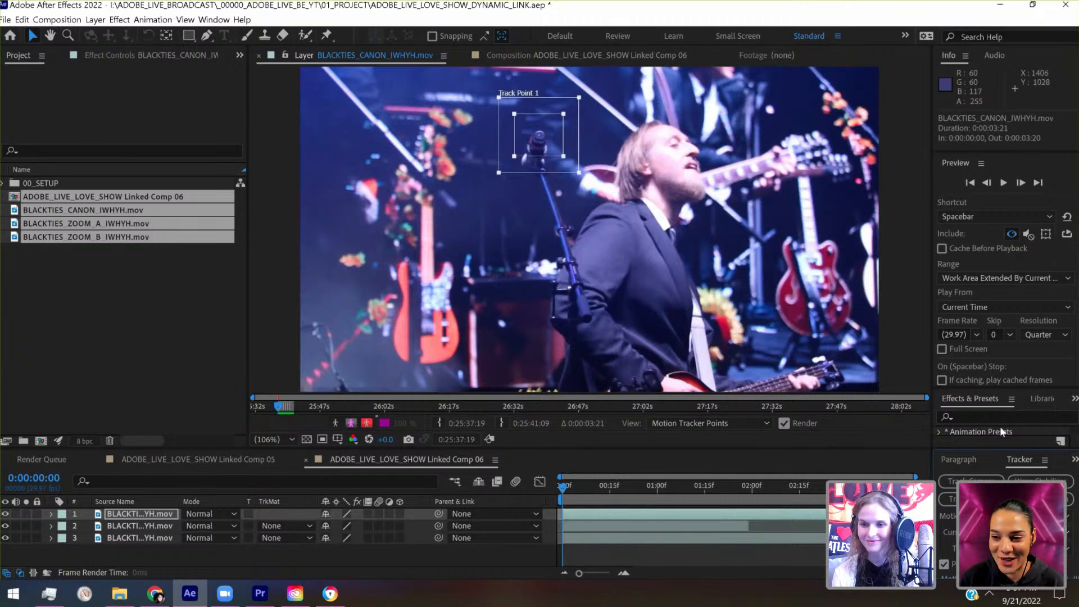
- Rearrange the panel heights to reveal the full Tracker options while keeping the layer viewer and preview settings usable
{"action": "left_click_drag", "start_coordinate": [995, 449], "coordinate": [1001, 325]}
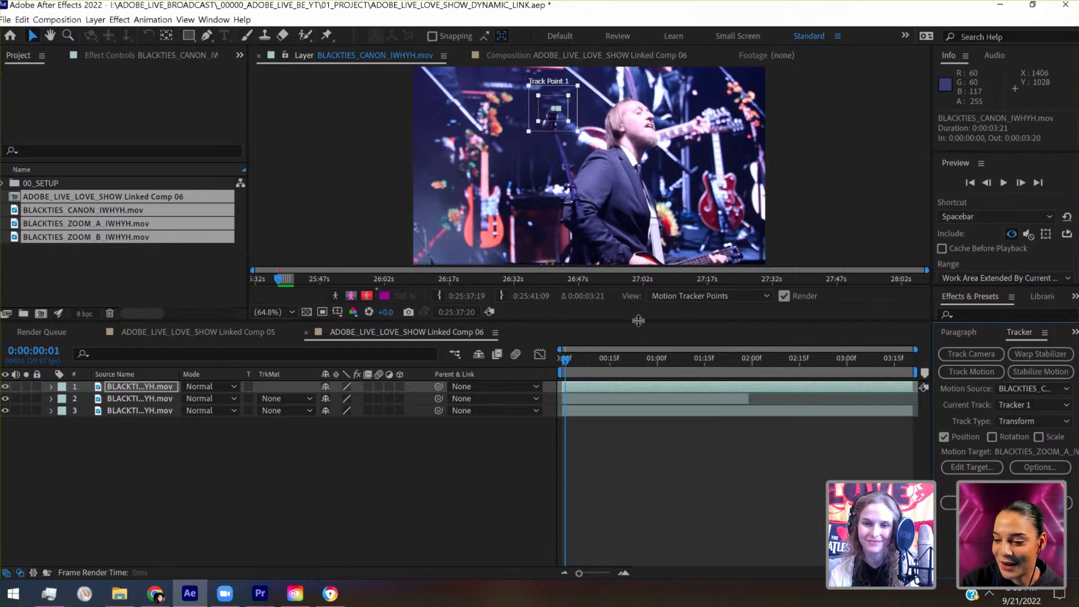
{"action": "left_click_drag", "start_coordinate": [639, 320], "coordinate": [639, 356]}
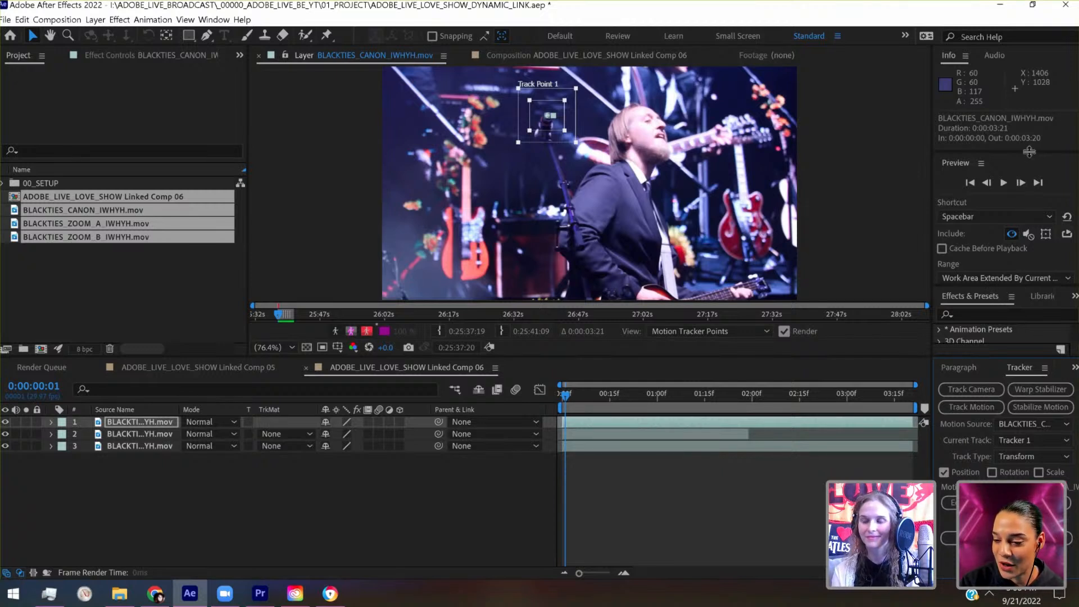
{"action": "left_click_drag", "start_coordinate": [1028, 127], "coordinate": [1028, 89]}
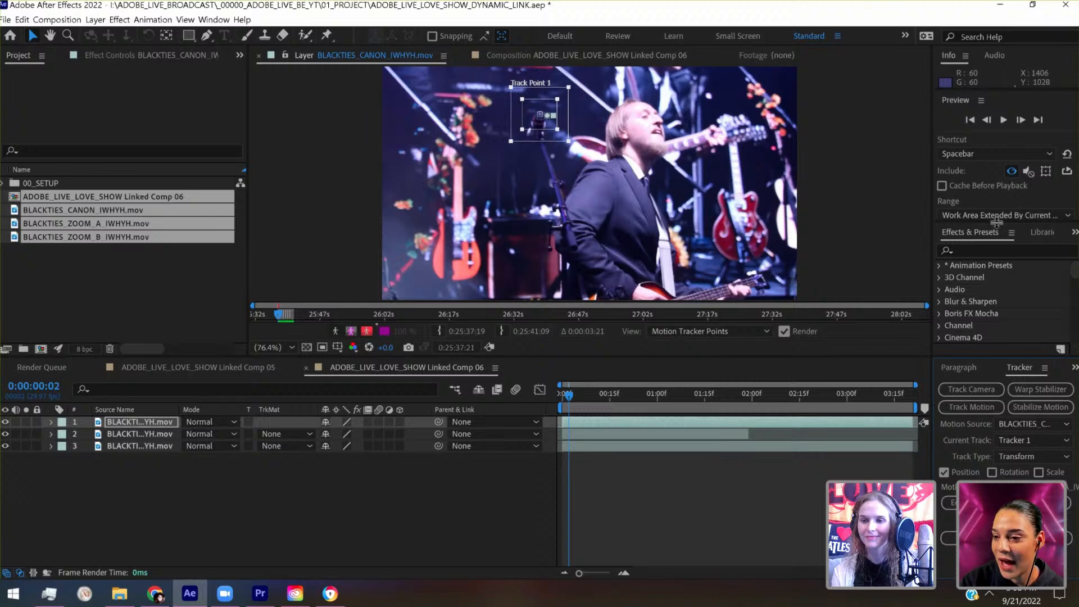
{"action": "left_click_drag", "start_coordinate": [1006, 299], "coordinate": [985, 398]}
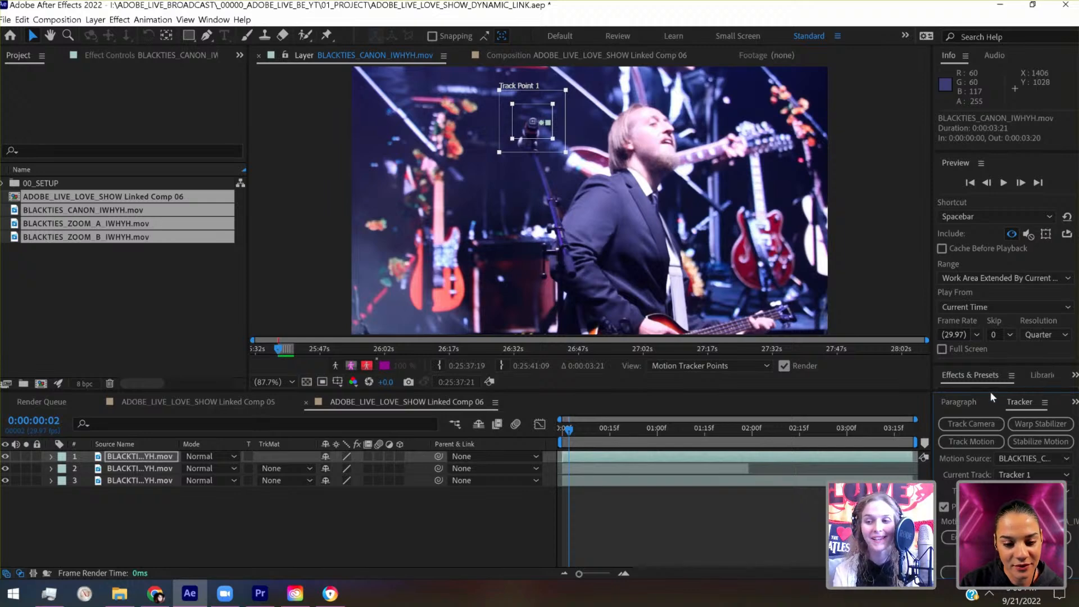
{"action": "left_click_drag", "start_coordinate": [990, 392], "coordinate": [993, 351]}
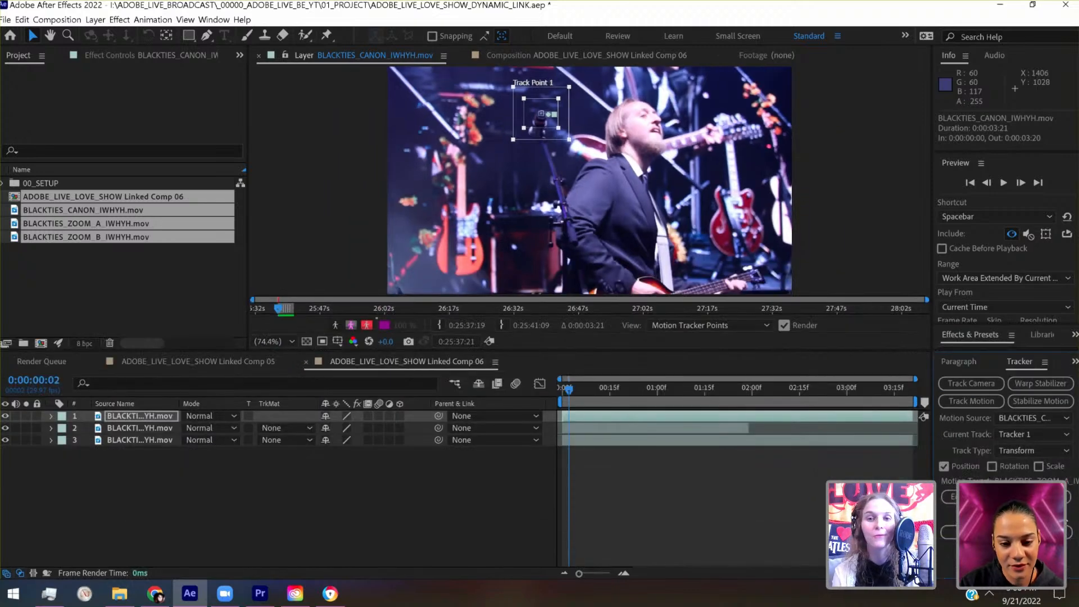
- Tighten the feature region, track the microphone forward to 0:00:00:15, and move the track point down to the mic stand
{"action": "left_click_drag", "start_coordinate": [556, 127], "coordinate": [563, 135]}
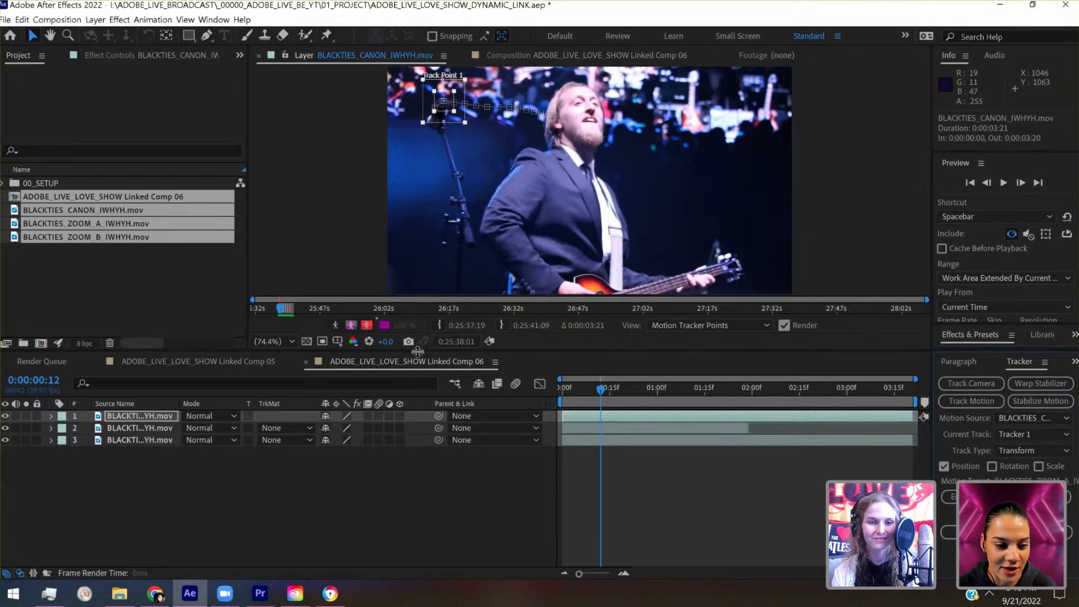
{"action": "left_click_drag", "start_coordinate": [418, 352], "coordinate": [423, 415]}
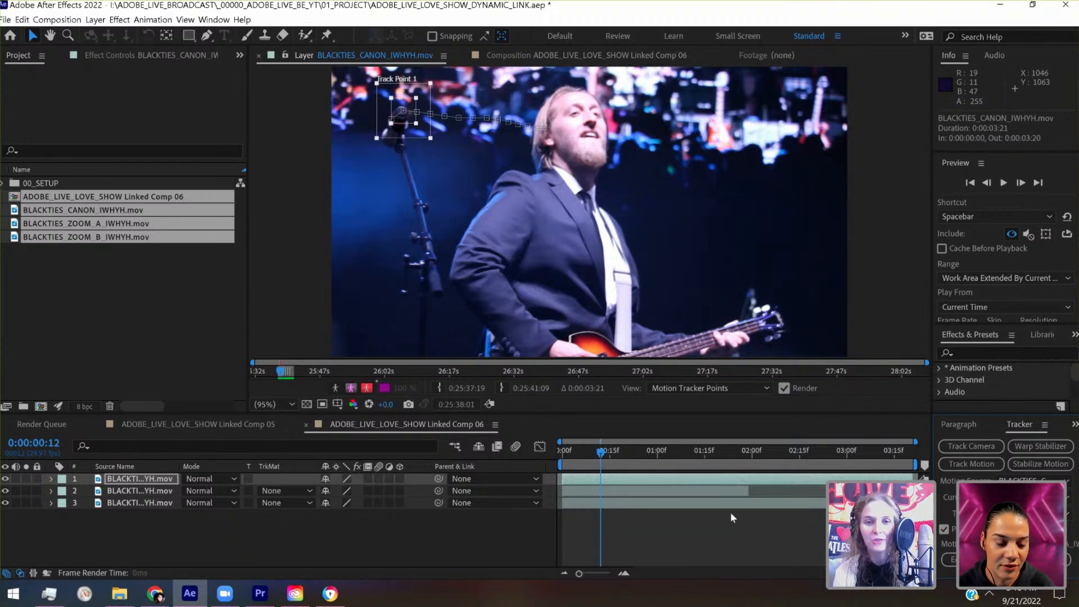
{"action": "key", "text": "Page_Down"}
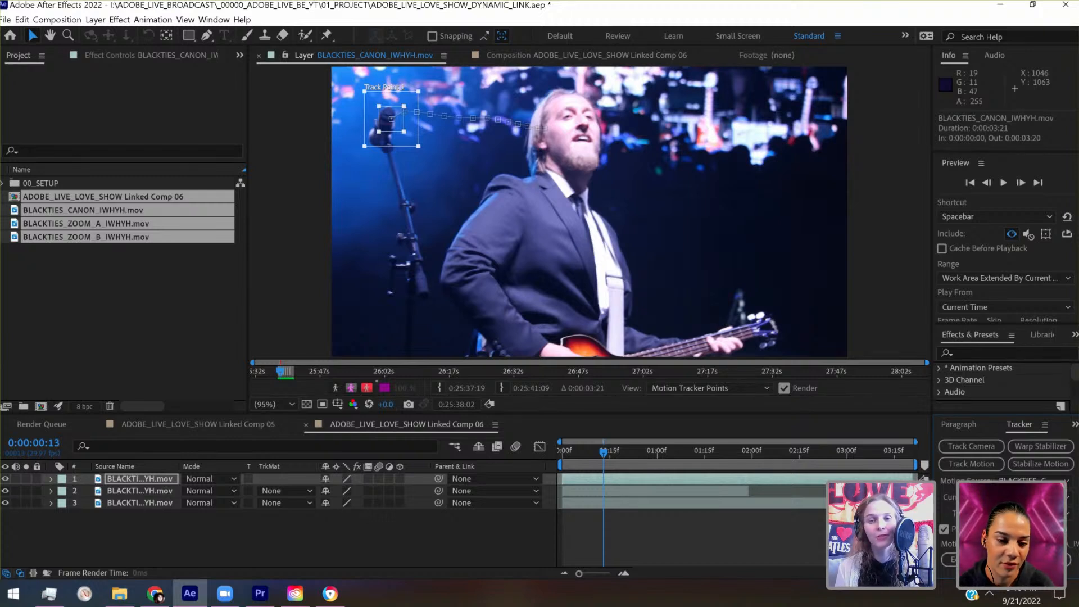
{"action": "key", "text": "Page_Down"}
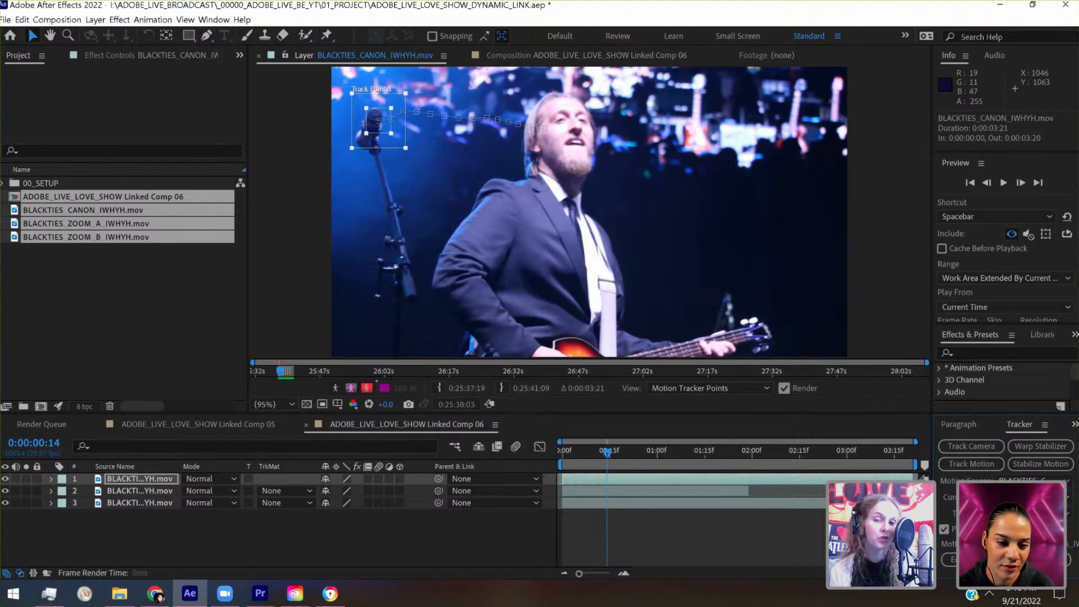
{"action": "key", "text": "Page_Down"}
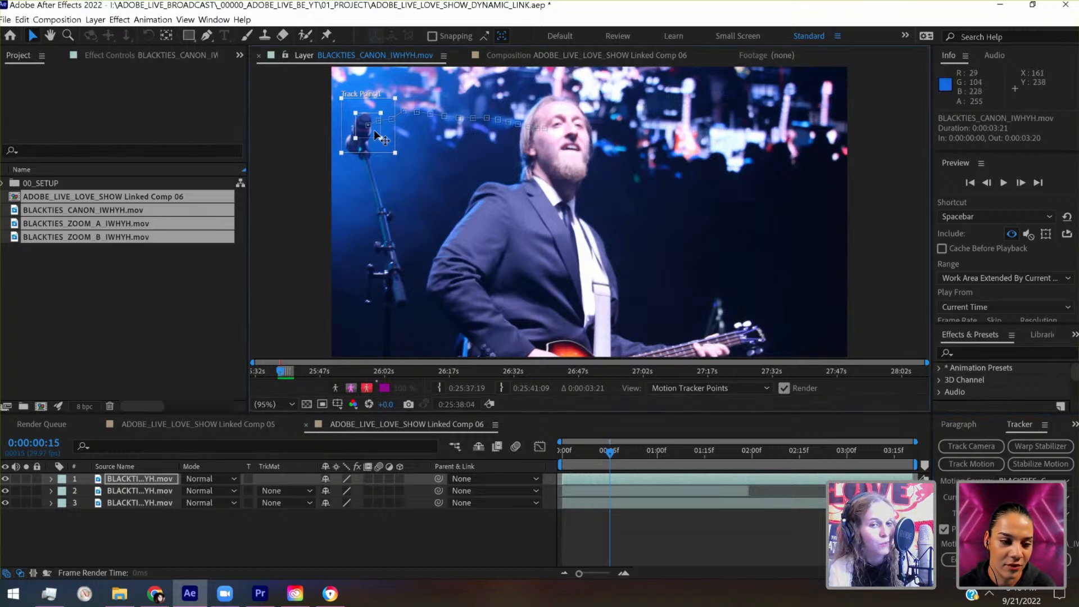
{"action": "left_click_drag", "start_coordinate": [375, 135], "coordinate": [388, 254]}
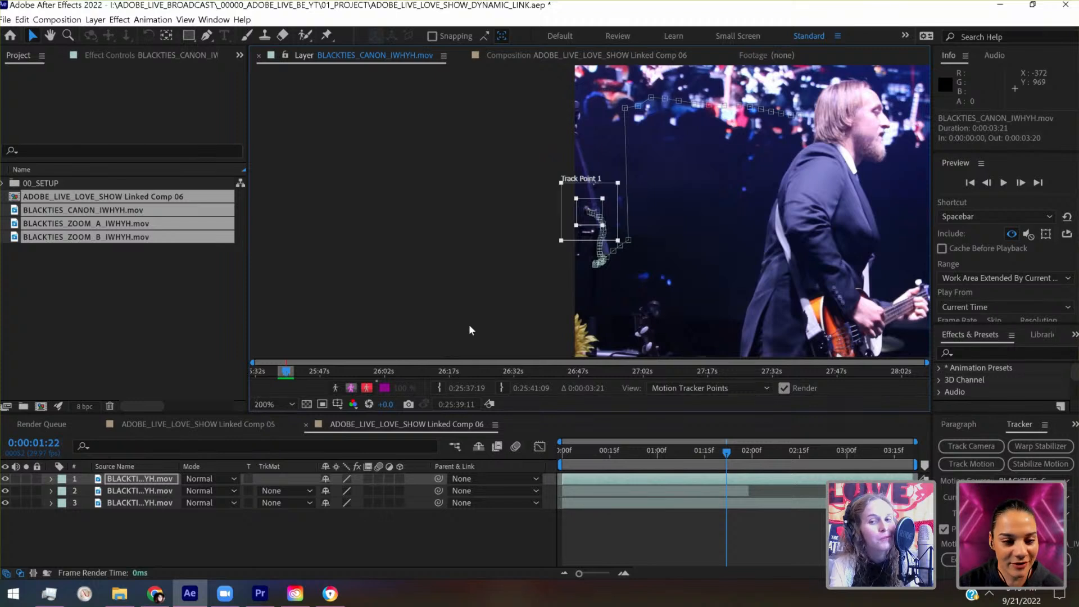
- Shrink the feature region around the mic stand's clamp at 0:00:01:22 and track it forward to 0:00:01:24
{"action": "key", "text": "period"}
{"action": "key", "text": "period"}
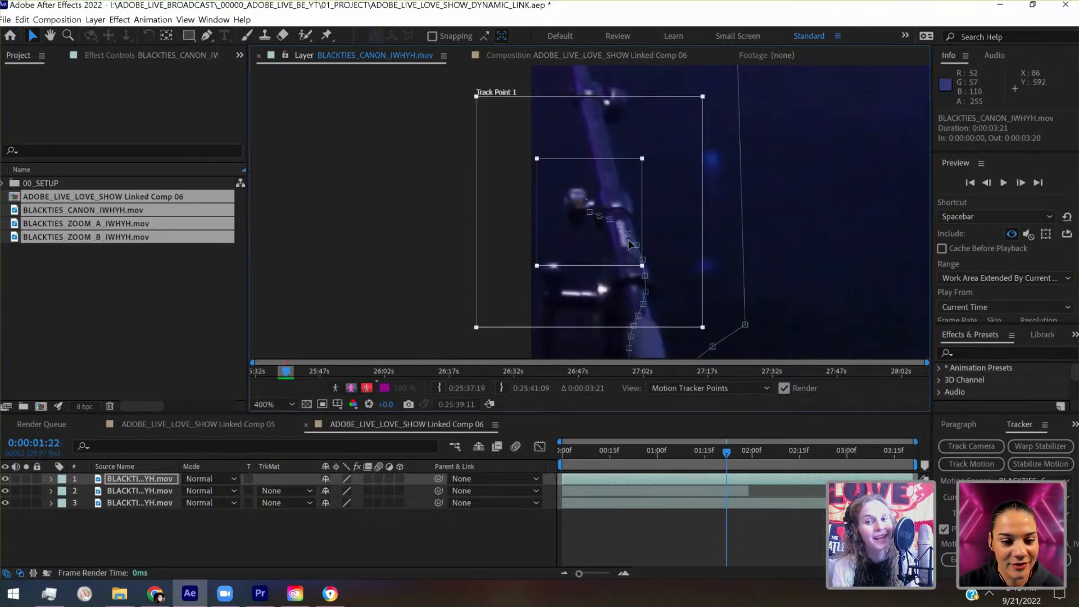
{"action": "left_click_drag", "start_coordinate": [645, 159], "coordinate": [619, 179]}
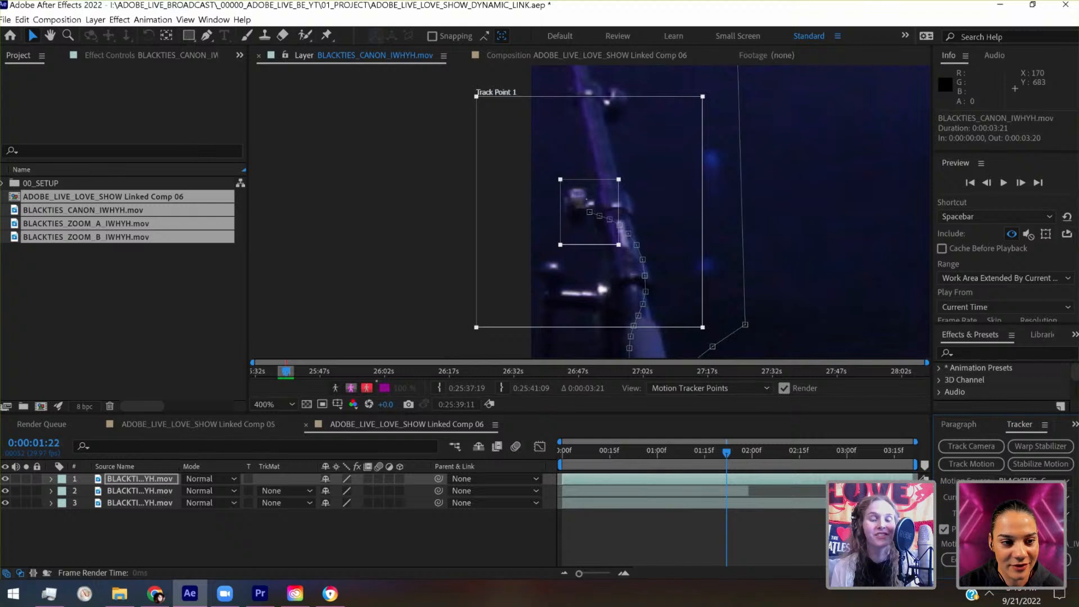
{"action": "left_click", "coordinate": [1050, 576]}
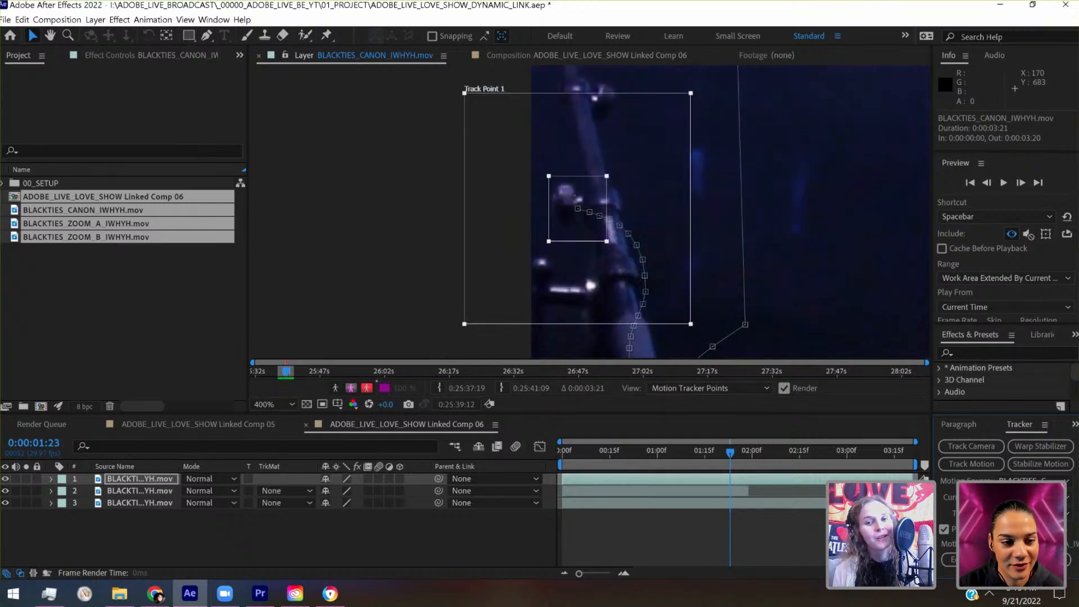
{"action": "left_click", "coordinate": [1050, 576]}
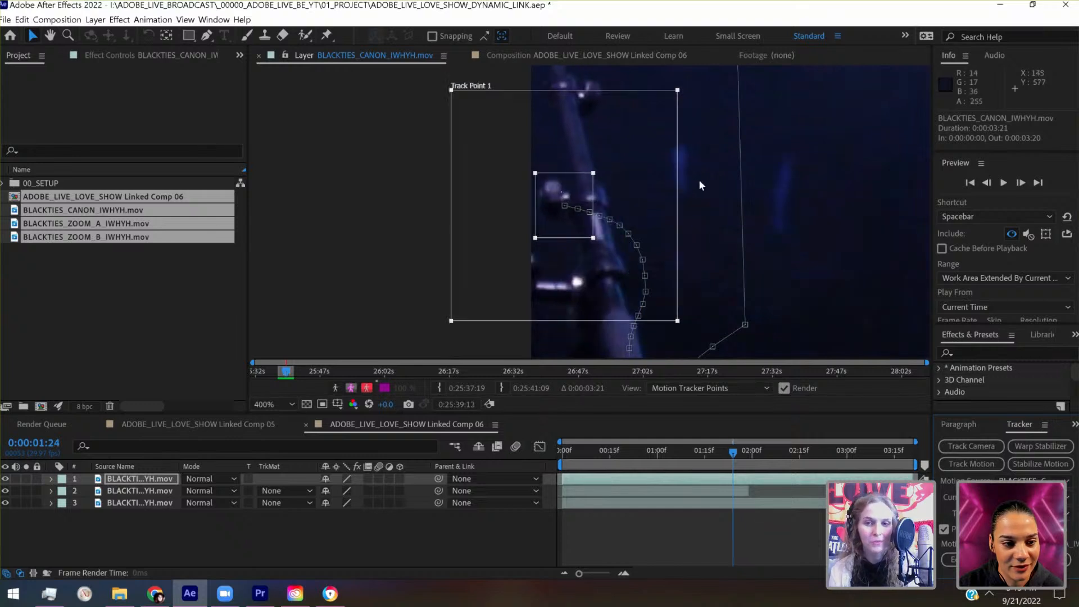
- Try placing the track point, with an enlarged search region, on the dim stage equipment below the blue lights at 0:00:01:24
{"action": "left_click", "coordinate": [813, 207]}
{"action": "key", "text": "slash"}
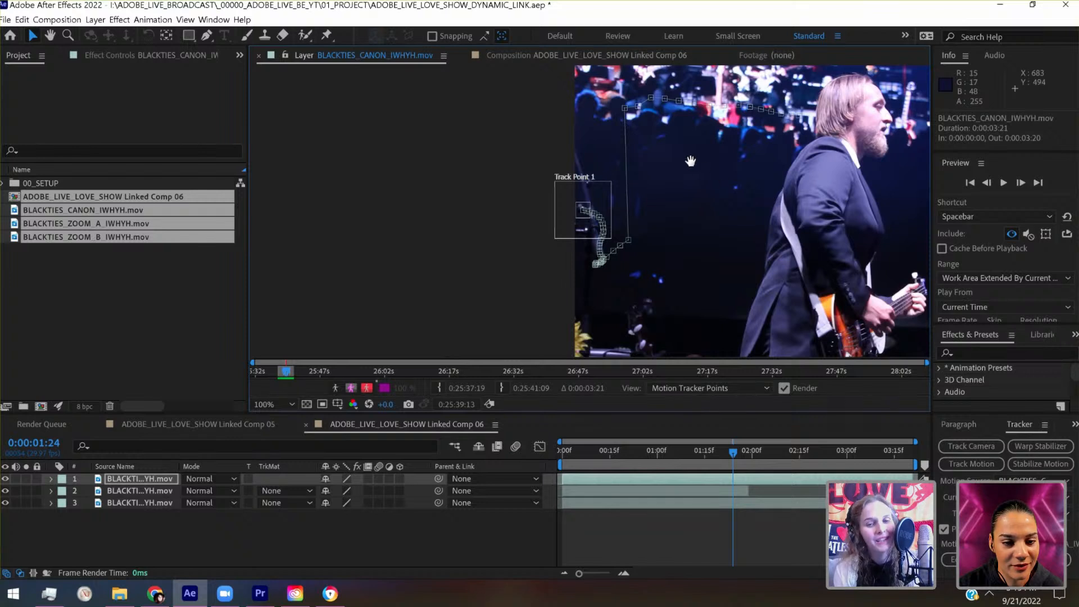
{"action": "left_click_drag", "start_coordinate": [768, 190], "coordinate": [544, 163]}
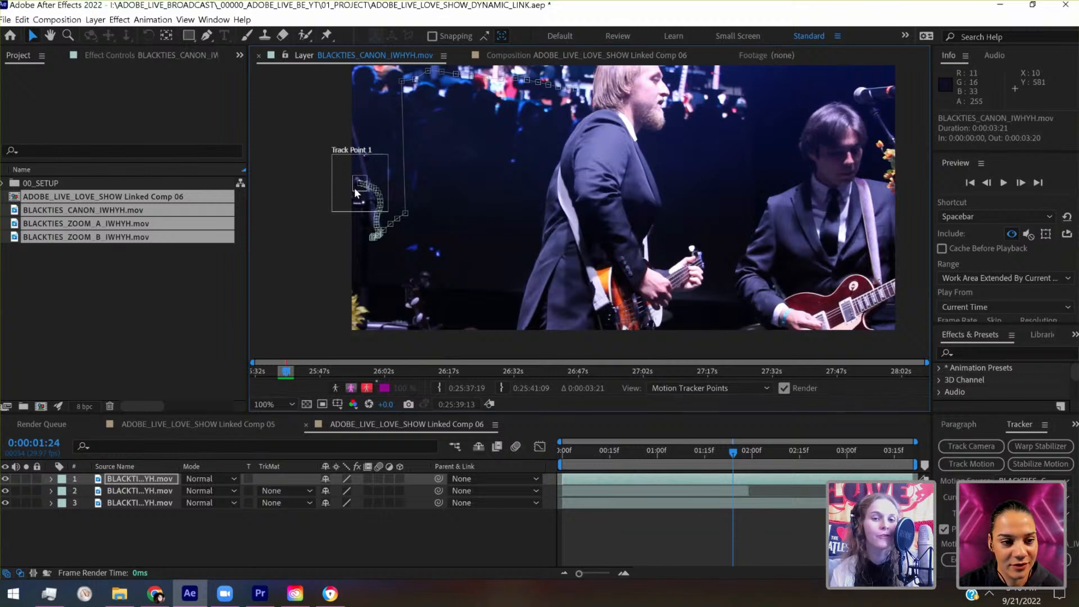
{"action": "left_click", "coordinate": [355, 190]}
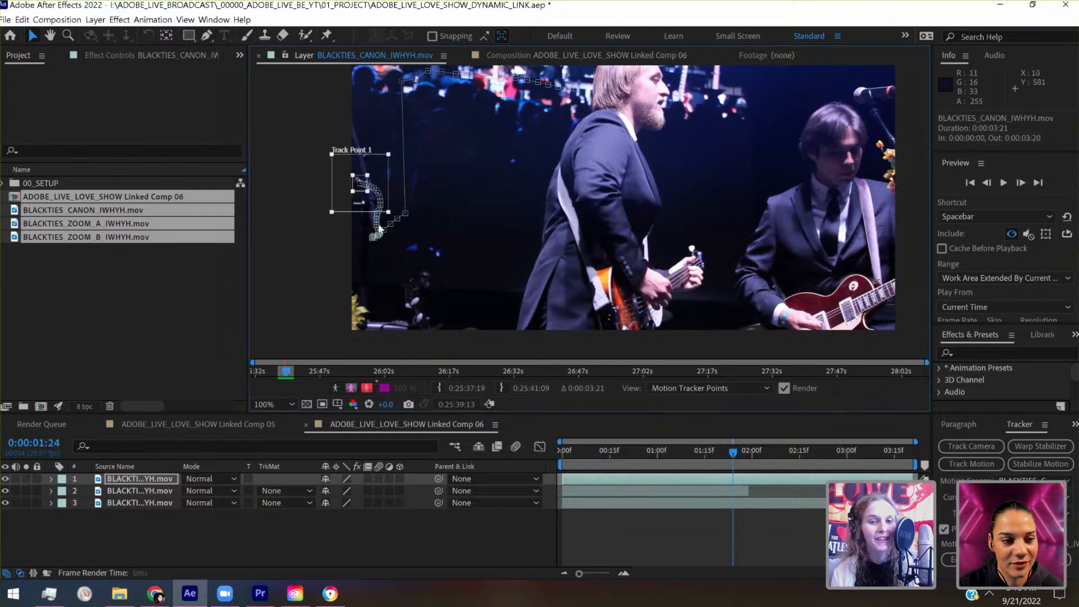
{"action": "left_click_drag", "start_coordinate": [388, 212], "coordinate": [409, 269]}
{"action": "left_click_drag", "start_coordinate": [367, 191], "coordinate": [420, 282]}
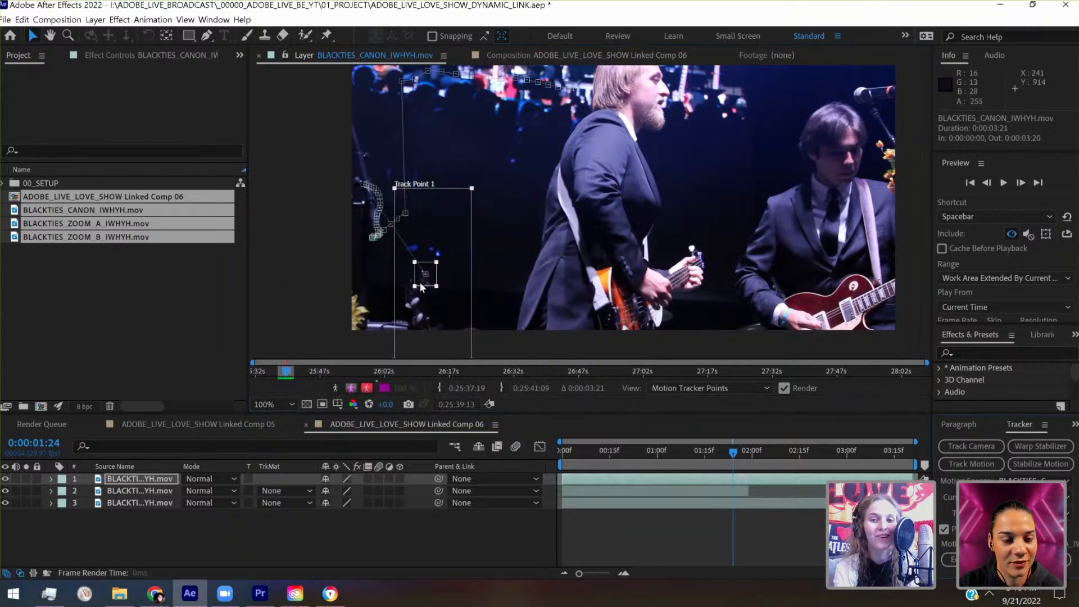
{"action": "scroll", "coordinate": [420, 281], "scroll_direction": "up", "scroll_amount": 2}
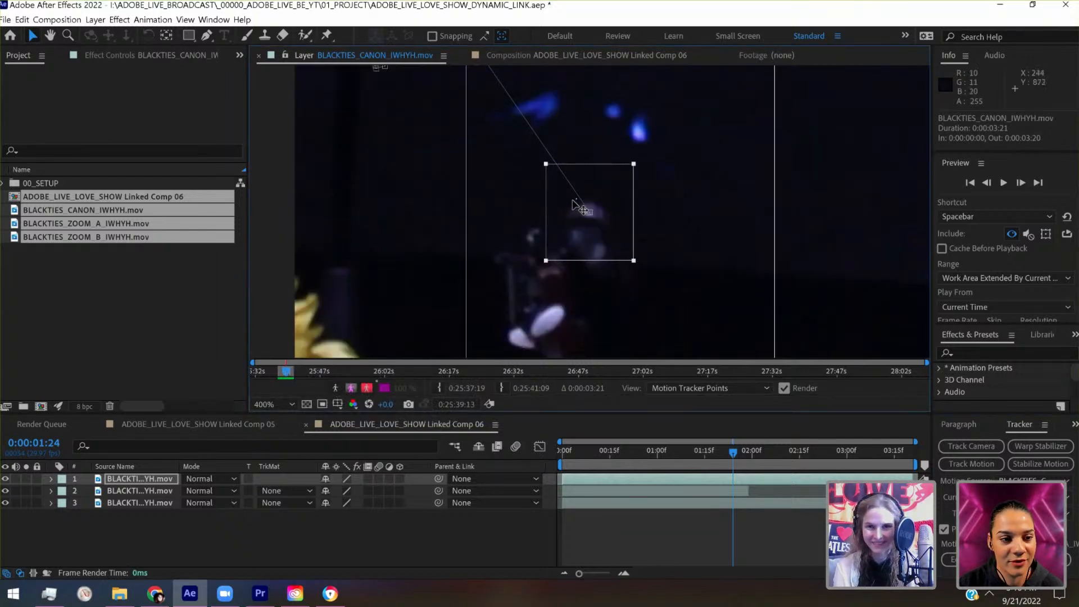
{"action": "left_click_drag", "start_coordinate": [590, 213], "coordinate": [600, 228]}
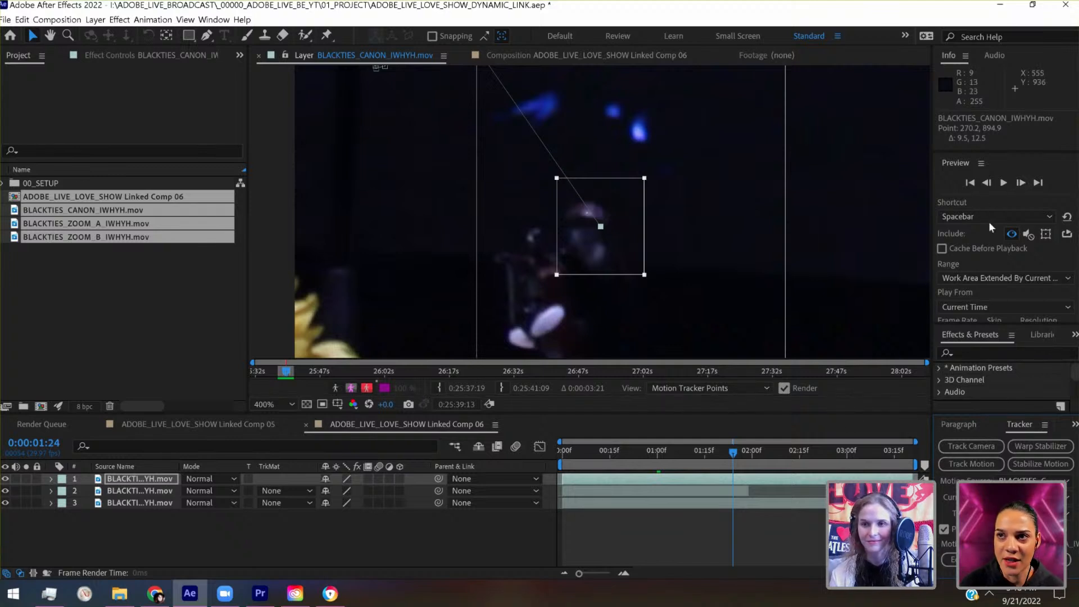
{"action": "left_click", "coordinate": [986, 183]}
{"action": "left_click", "coordinate": [1021, 182]}
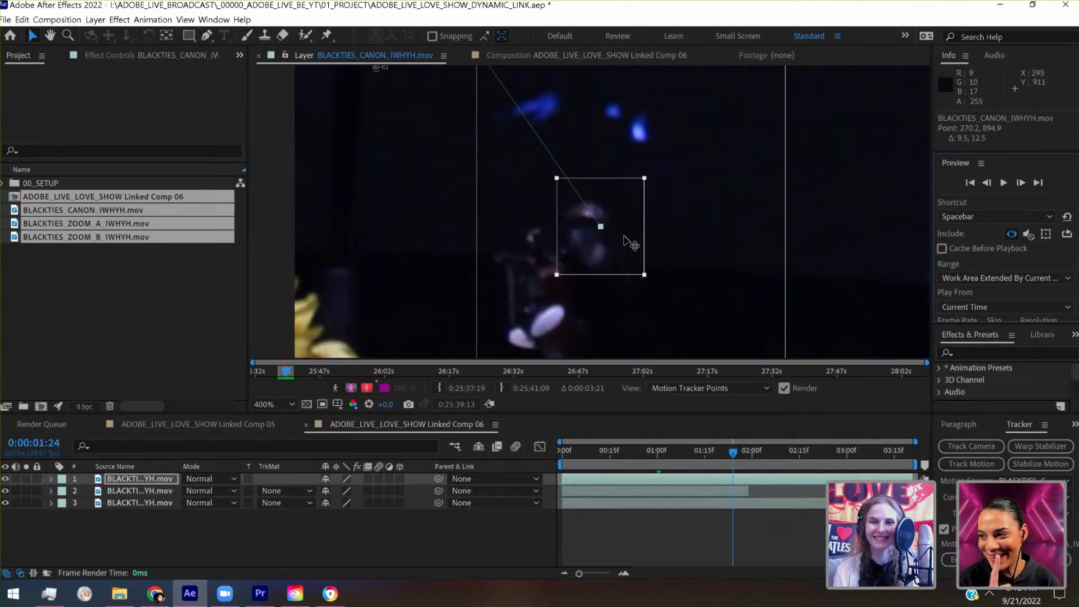
- Move the track point onto the blue stage light at 0:00:01:24 and shrink both its feature region and search region
{"action": "left_click_drag", "start_coordinate": [630, 242], "coordinate": [682, 159]}
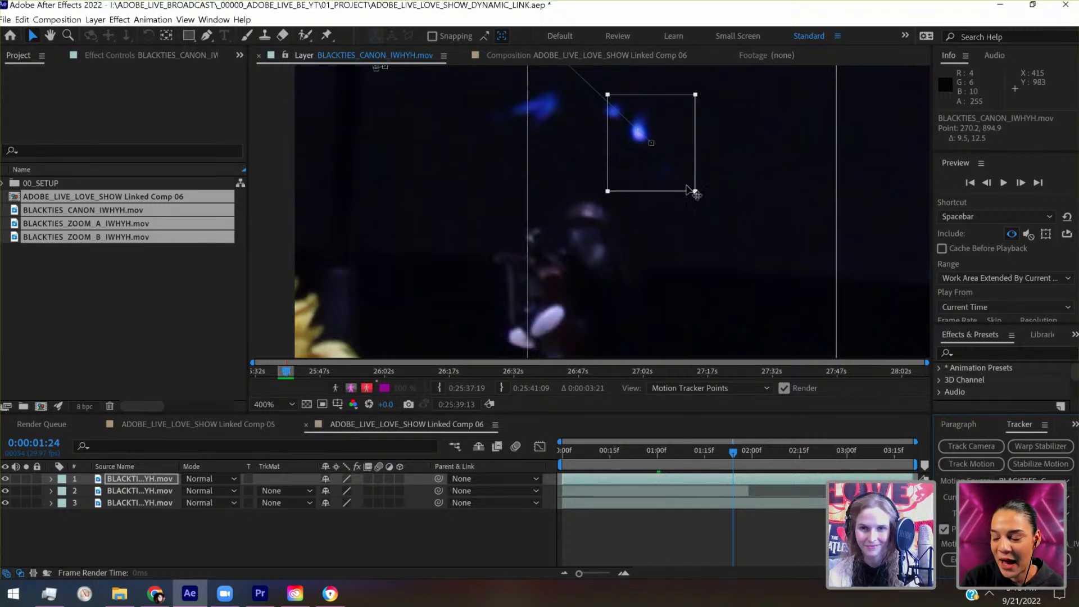
{"action": "left_click_drag", "start_coordinate": [694, 191], "coordinate": [672, 163]}
{"action": "scroll", "coordinate": [671, 164], "scroll_direction": "down", "scroll_amount": 1}
{"action": "scroll", "coordinate": [669, 161], "scroll_direction": "down", "scroll_amount": 1}
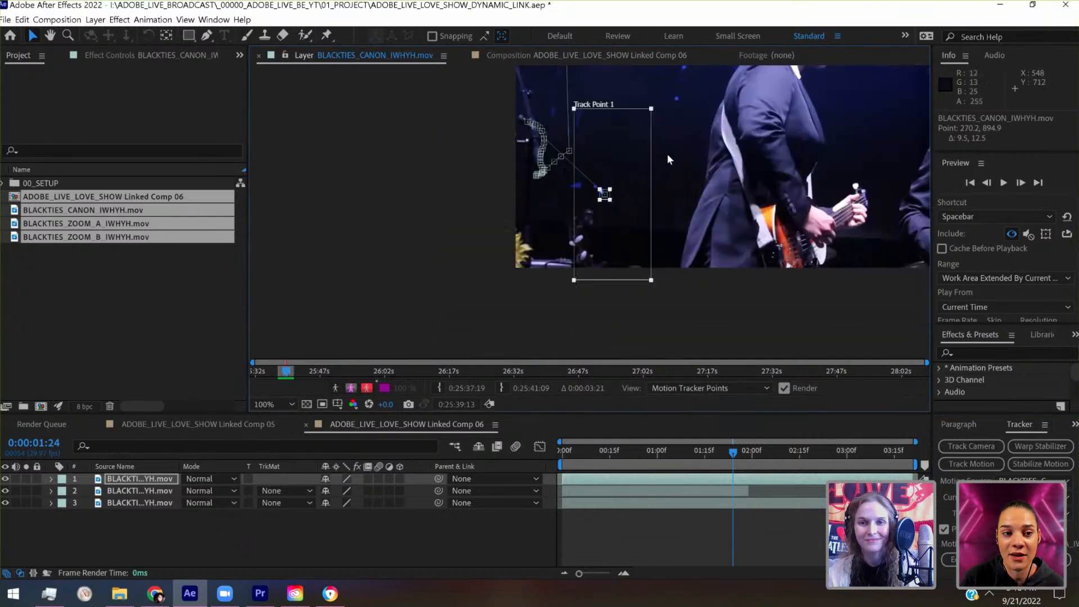
{"action": "left_click_drag", "start_coordinate": [652, 110], "coordinate": [630, 175]}
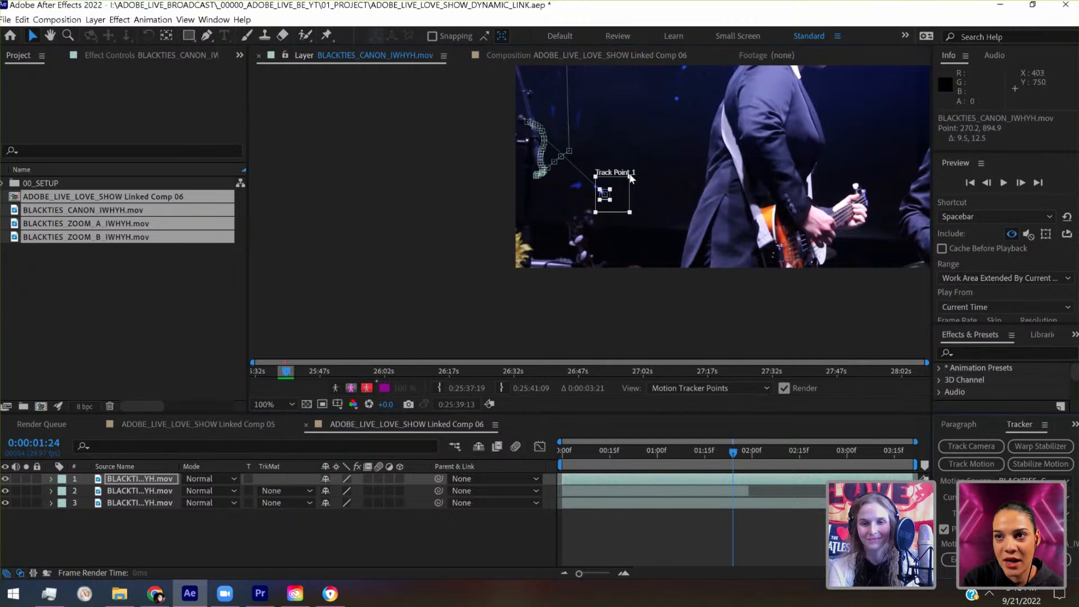
- Try tracking the blue light forward frame by frame to 0:00:01:26, and undo the last tracked frame
{"action": "scroll", "coordinate": [630, 175], "scroll_direction": "up", "scroll_amount": 1}
{"action": "scroll", "coordinate": [630, 176], "scroll_direction": "up", "scroll_amount": 2}
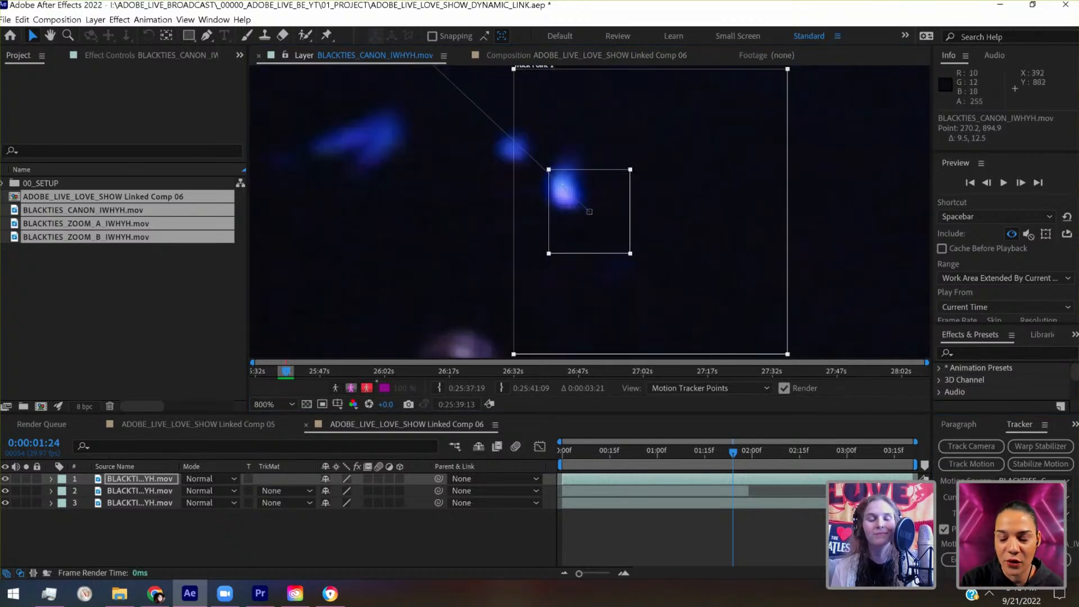
{"action": "left_click", "coordinate": [1045, 575]}
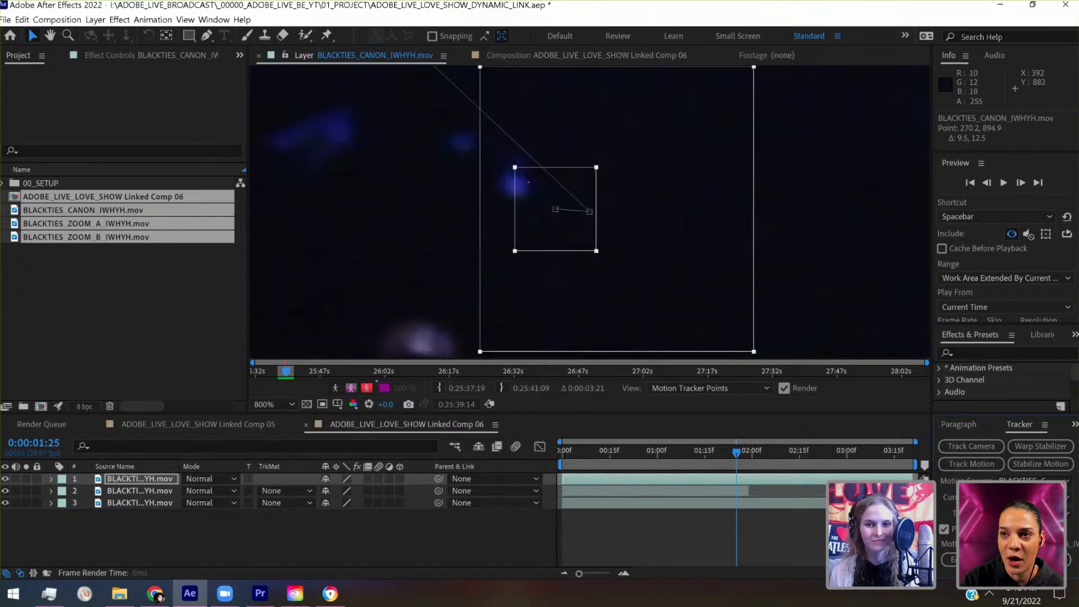
{"action": "left_click", "coordinate": [1045, 575]}
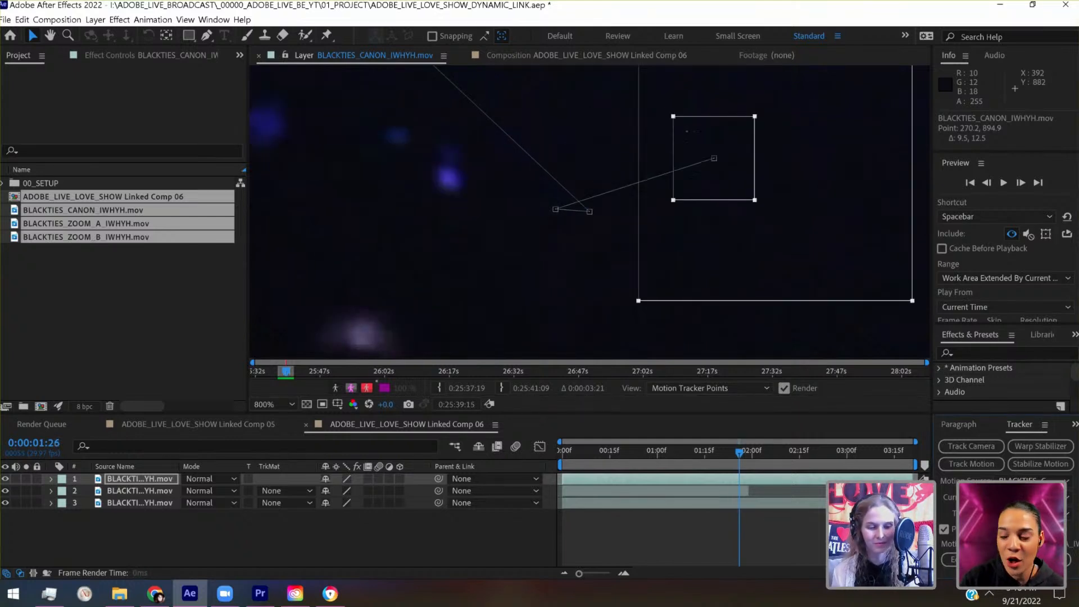
{"action": "key", "text": "ctrl+z"}
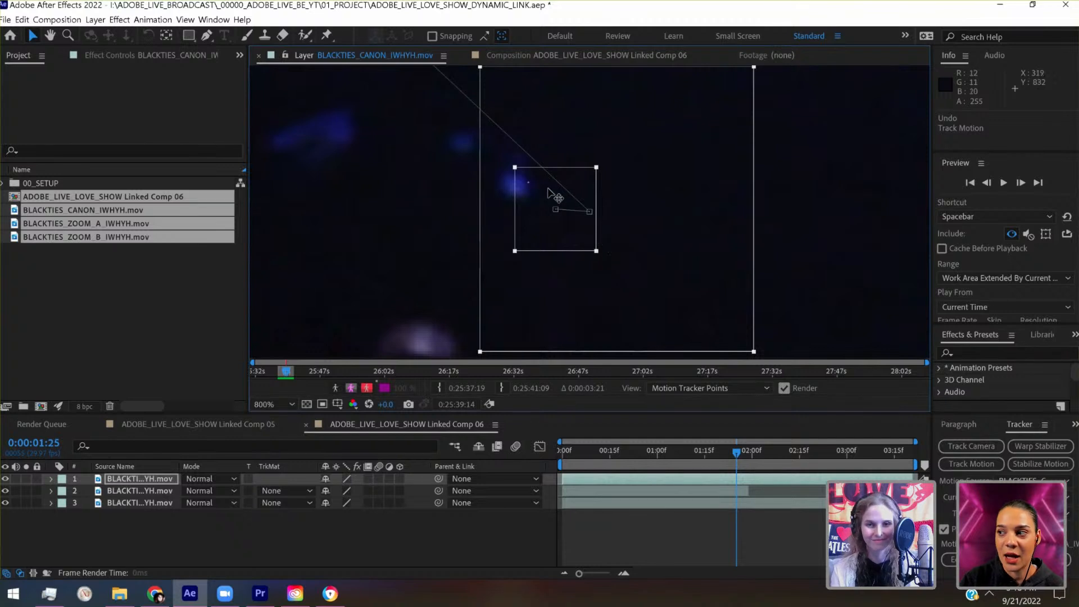
- Place the track point on the pale equipment highlight below the blue lights at 0:00:01:24 and 0:00:01:25, with a smaller search region
{"action": "left_click_drag", "start_coordinate": [544, 192], "coordinate": [436, 350]}
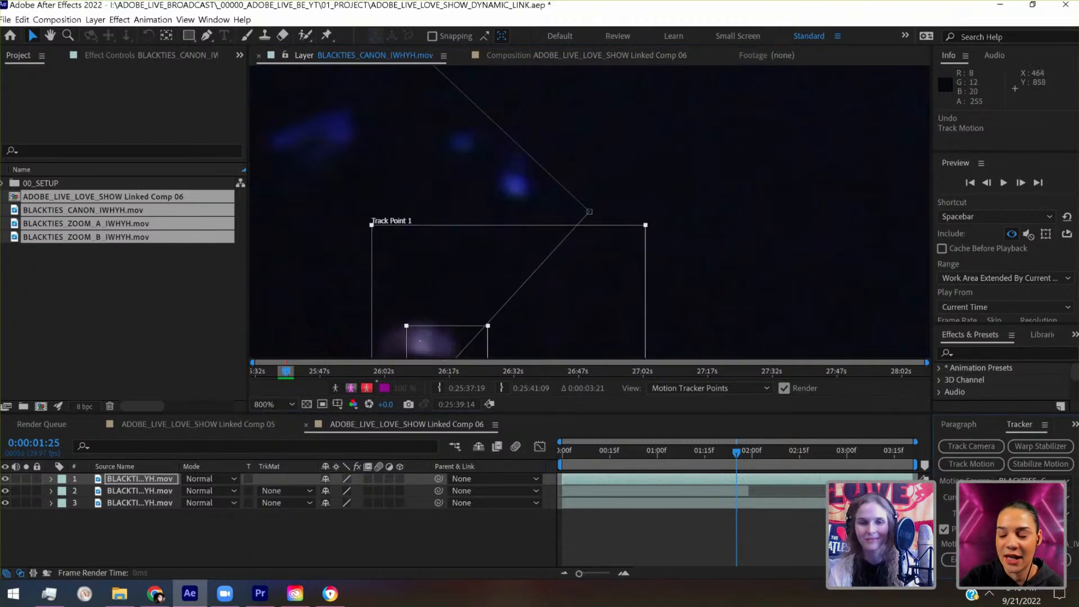
{"action": "key", "text": "Page_Up"}
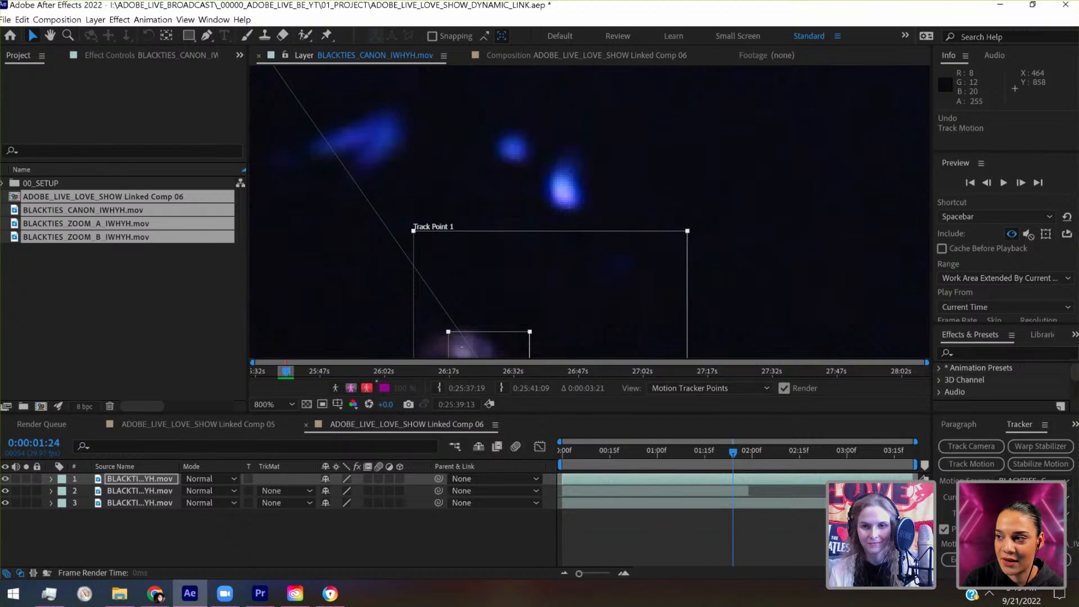
{"action": "left_click_drag", "start_coordinate": [687, 231], "coordinate": [640, 273]}
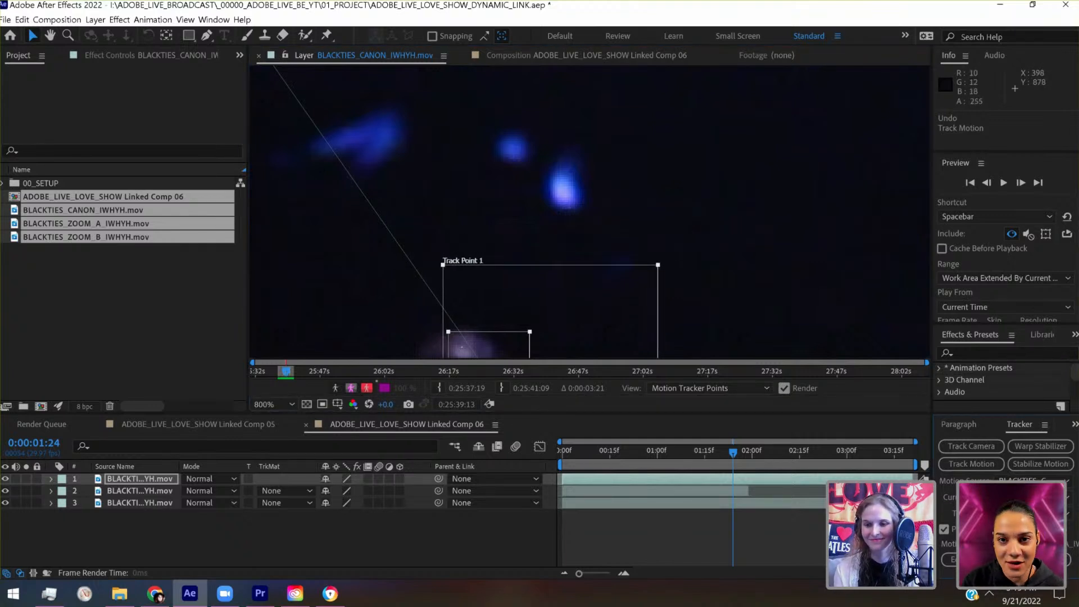
{"action": "key", "text": "Page_Down"}
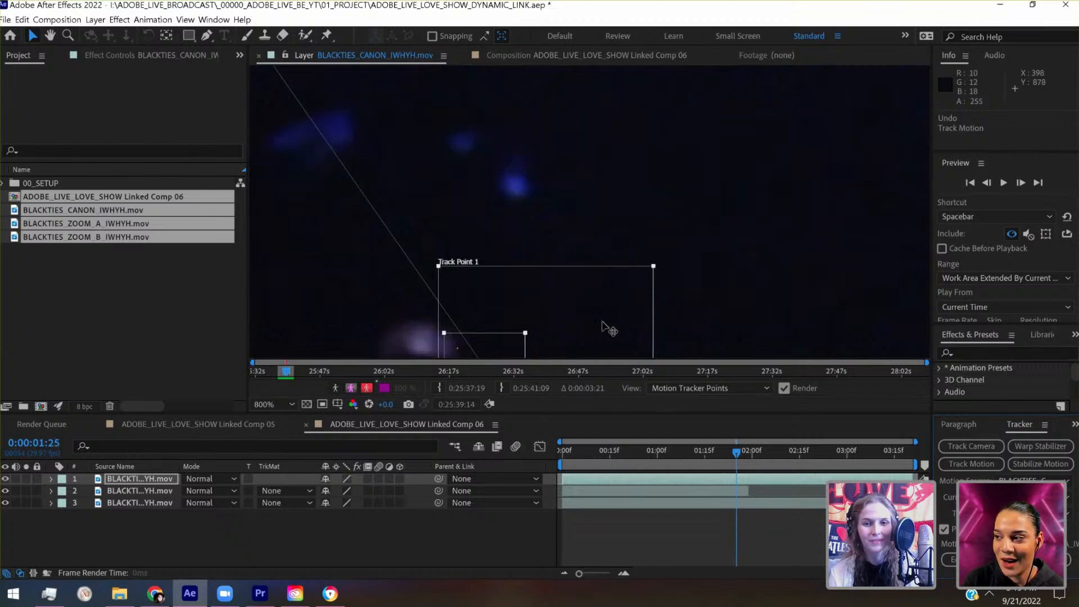
{"action": "left_click_drag", "start_coordinate": [494, 345], "coordinate": [528, 137]}
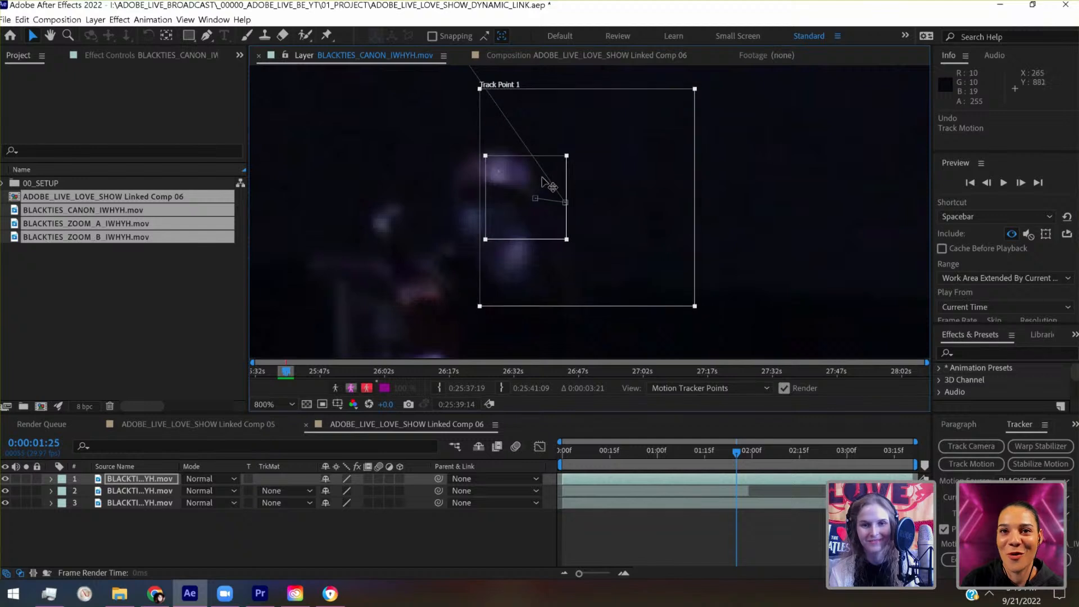
{"action": "left_click", "coordinate": [990, 183]}
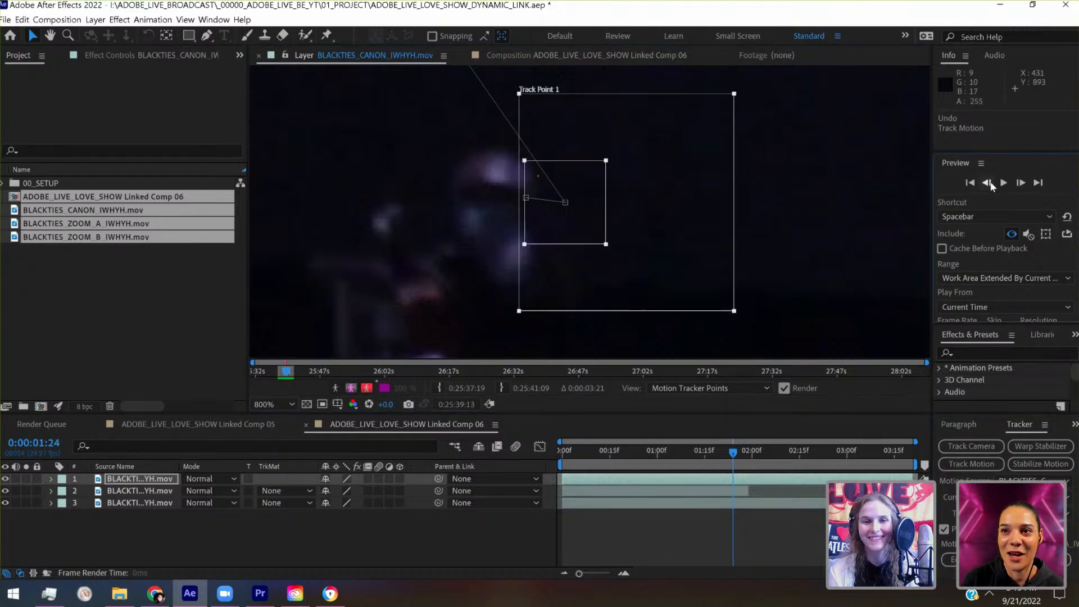
{"action": "left_click", "coordinate": [1026, 184]}
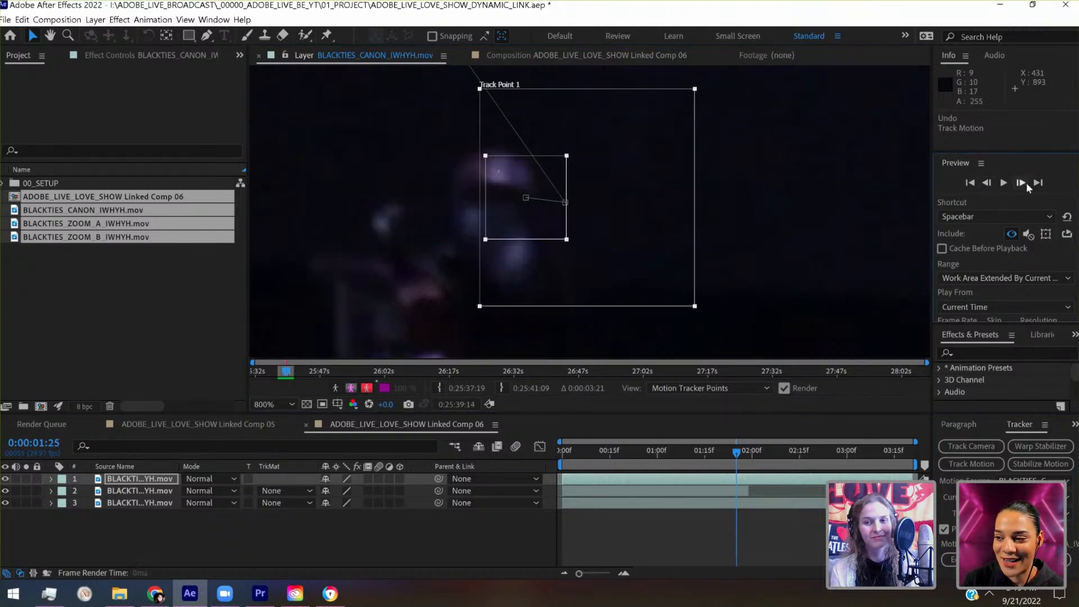
- Track one frame to 0:00:01:26, move the track point onto the lower bright white highlight, and enlarge its search region
{"action": "left_click", "coordinate": [1043, 574]}
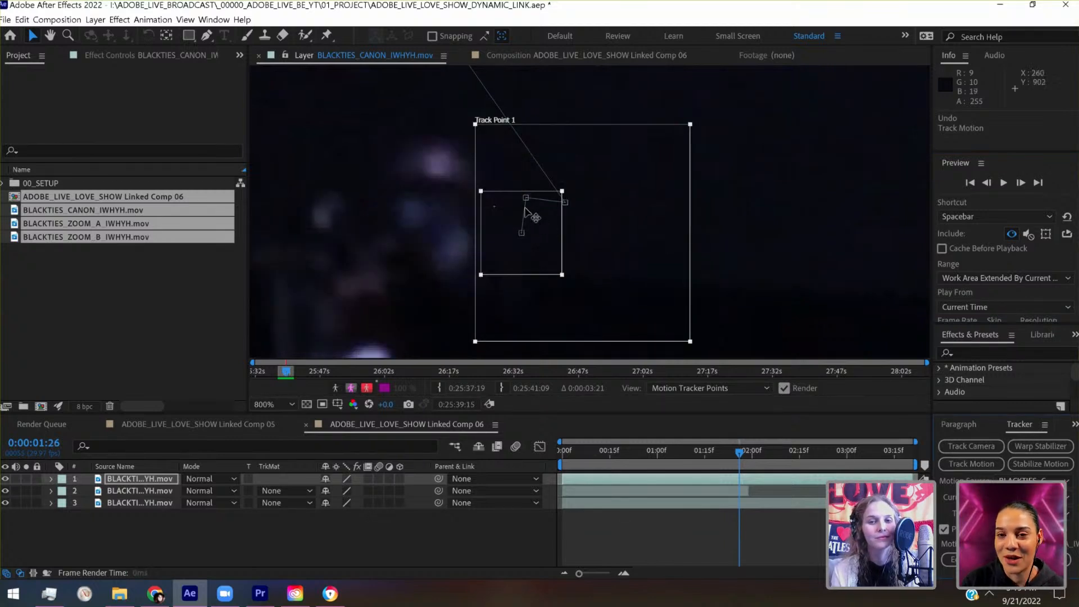
{"action": "left_click_drag", "start_coordinate": [521, 211], "coordinate": [486, 184]}
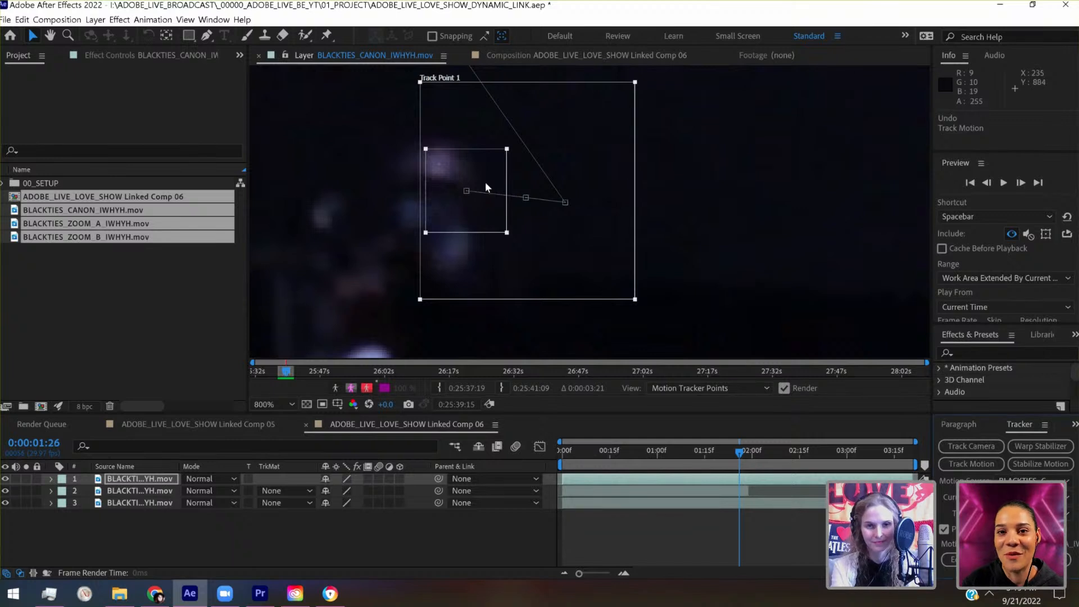
{"action": "key", "text": "comma"}
{"action": "mouse_move", "coordinate": [481, 287]}
{"action": "left_mouse_down"}
{"action": "mouse_move", "coordinate": [471, 286]}
{"action": "mouse_move", "coordinate": [482, 291]}
{"action": "left_mouse_up"}
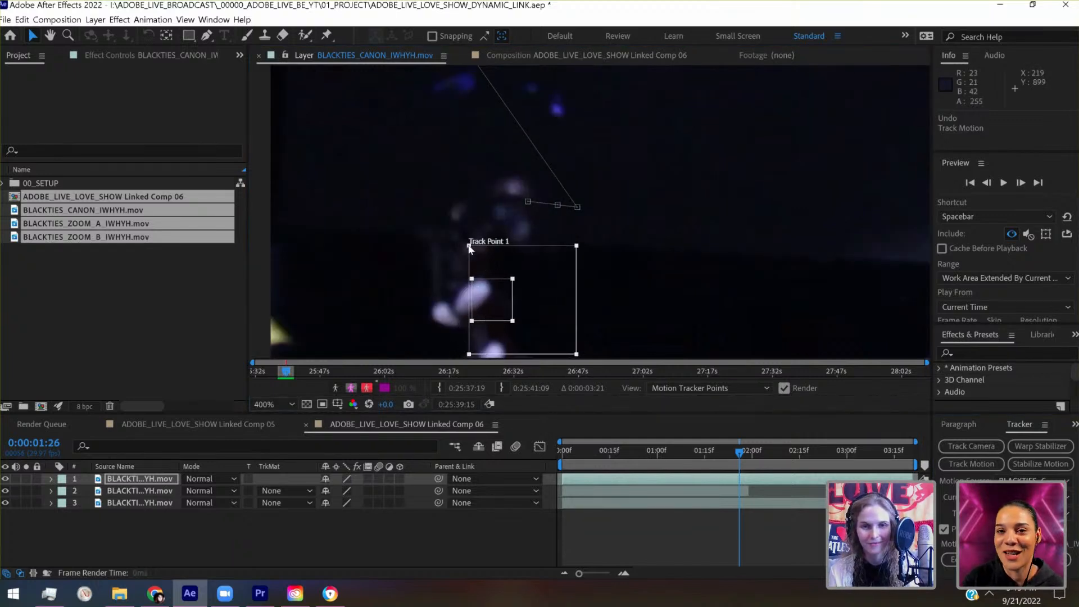
{"action": "left_click_drag", "start_coordinate": [469, 246], "coordinate": [449, 240]}
{"action": "left_click_drag", "start_coordinate": [508, 306], "coordinate": [460, 278]}
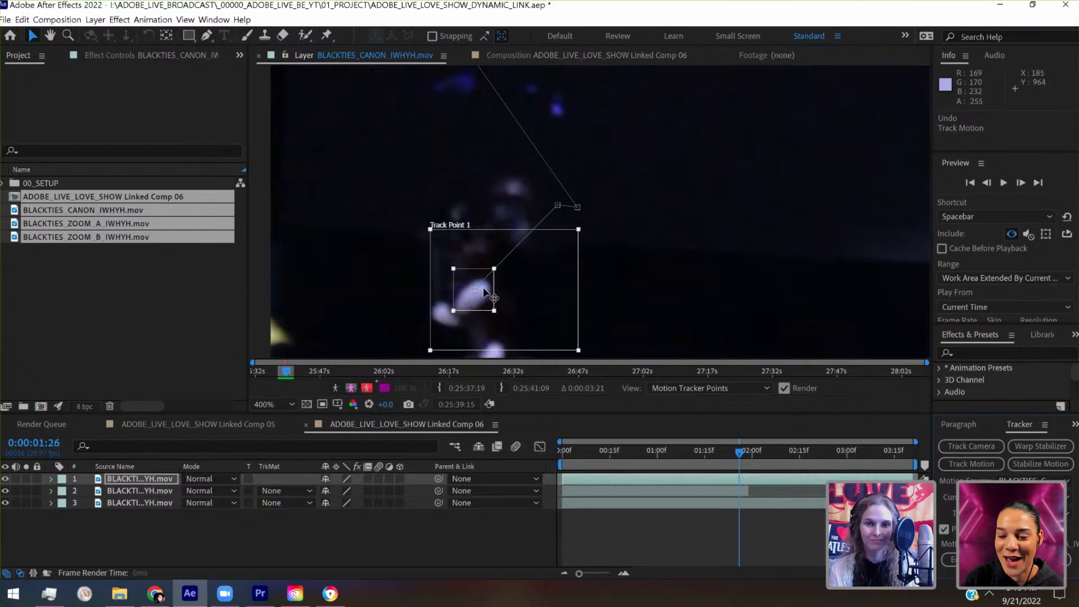
{"action": "left_click_drag", "start_coordinate": [476, 295], "coordinate": [479, 293]}
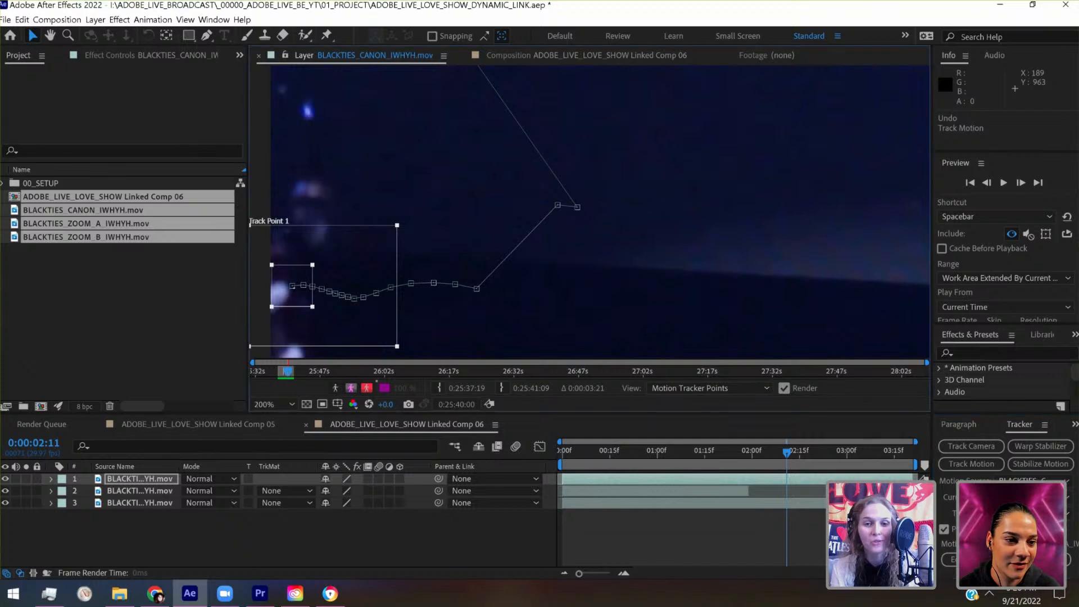
- Move the track point to the lower highlight at 0:00:02:11, shift it to the mic stand's clamp at 0:00:02:13, and track to 0:00:02:21
{"action": "key", "text": "comma"}
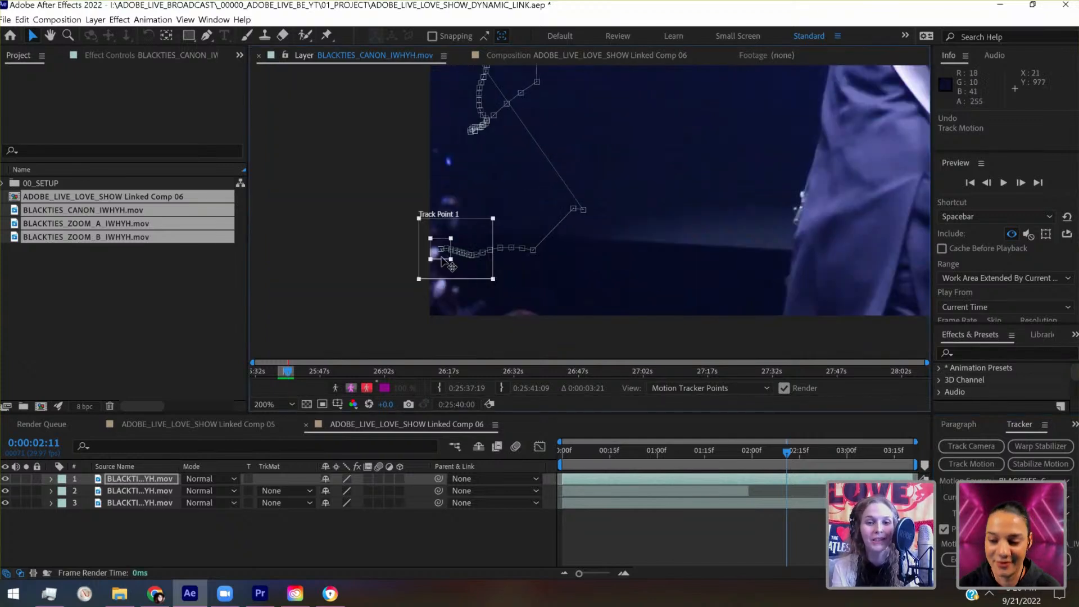
{"action": "left_click_drag", "start_coordinate": [444, 260], "coordinate": [456, 299]}
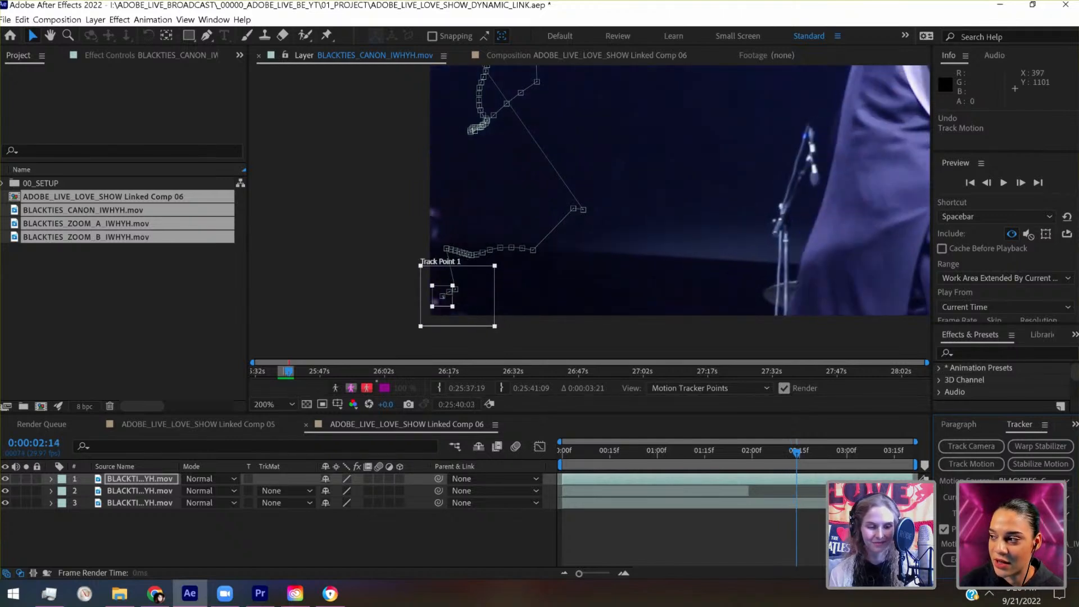
{"action": "left_click", "coordinate": [992, 574]}
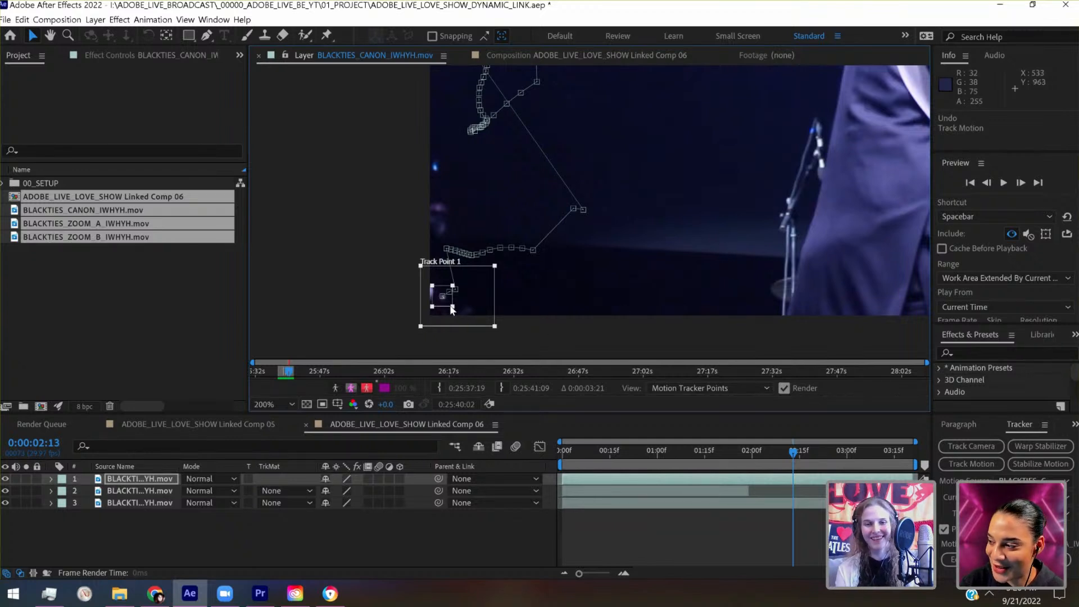
{"action": "left_click_drag", "start_coordinate": [450, 306], "coordinate": [787, 224]}
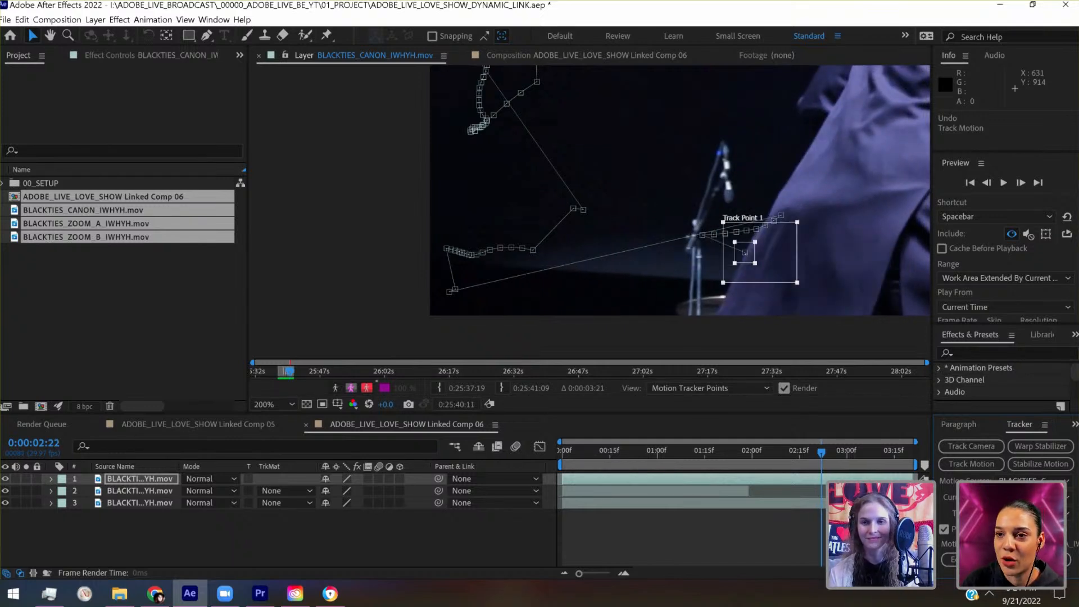
{"action": "key", "text": "ctrl+z"}
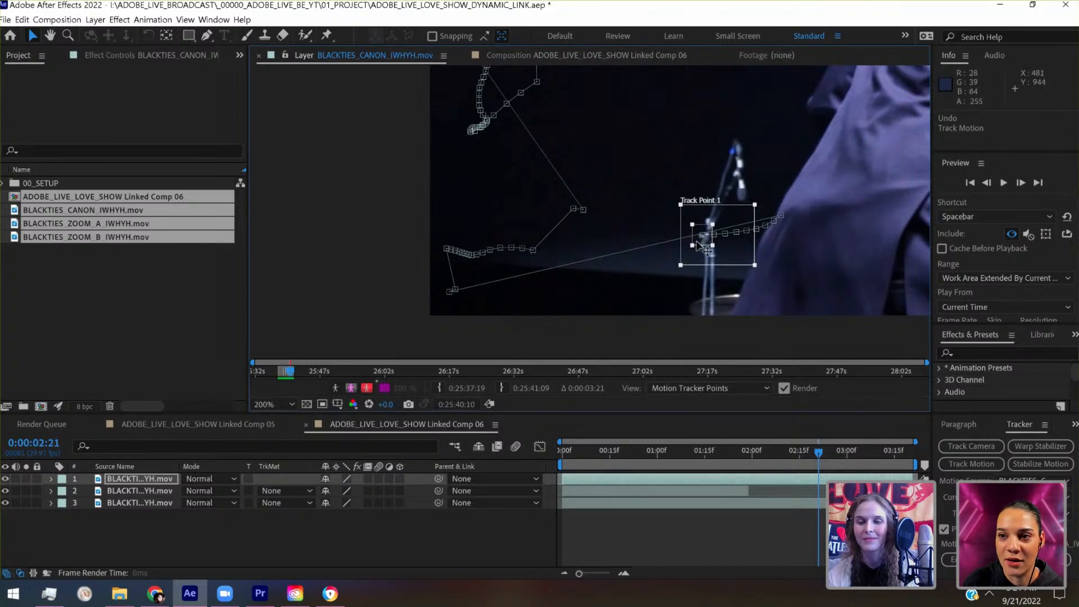
- Move the track point up to the hanging microphone at 0:00:02:21, shrink the search region, and track one frame forward
{"action": "left_click_drag", "start_coordinate": [702, 242], "coordinate": [738, 190]}
{"action": "left_click_drag", "start_coordinate": [795, 215], "coordinate": [773, 206]}
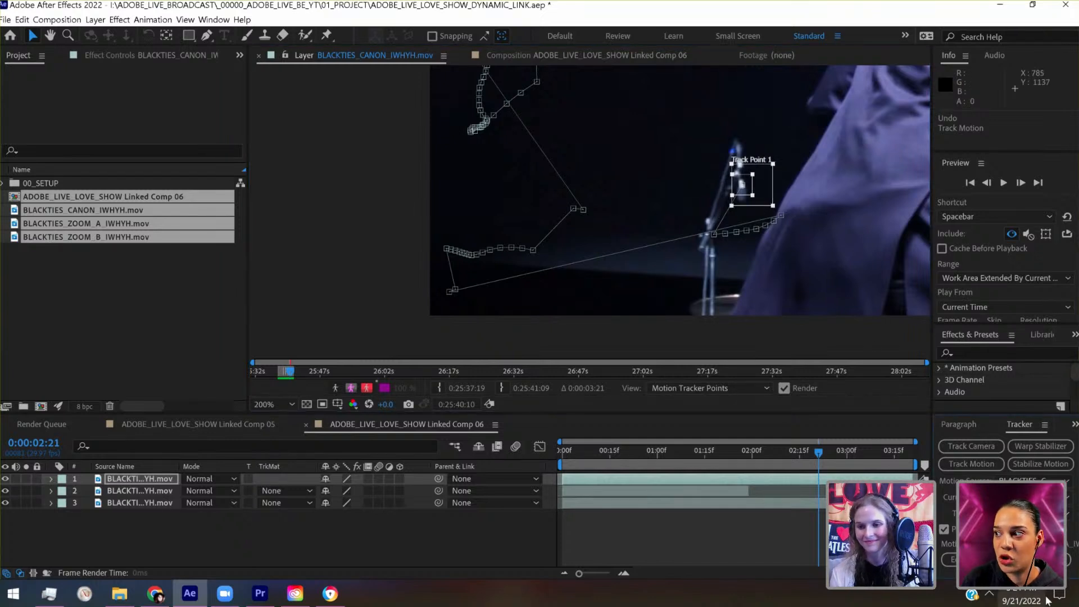
{"action": "left_click", "coordinate": [1047, 574]}
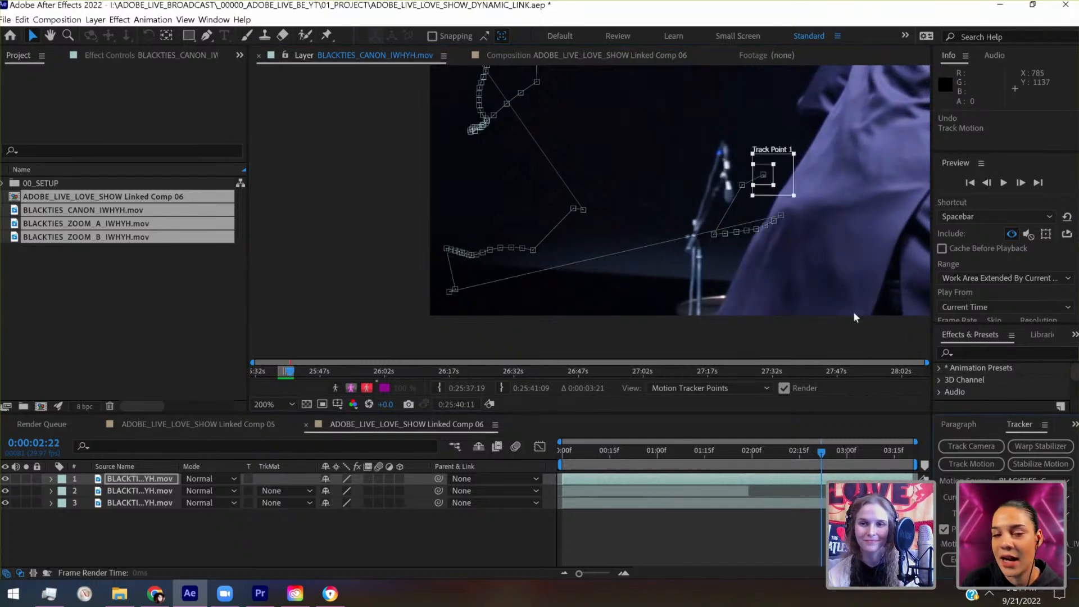
- Move the track point to the mic stand's blue tip at 0:00:02:21, track one frame forward, and realign it at 0:00:02:22
{"action": "scroll", "coordinate": [717, 156], "scroll_direction": "up", "scroll_amount": 1}
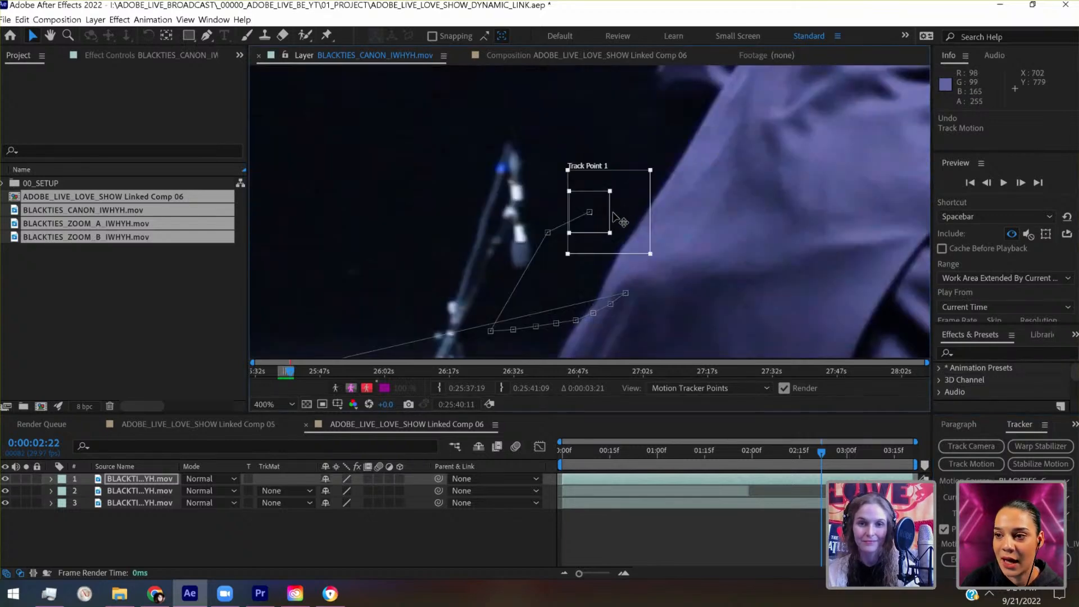
{"action": "left_click", "coordinate": [987, 183]}
{"action": "left_click_drag", "start_coordinate": [561, 221], "coordinate": [539, 152]}
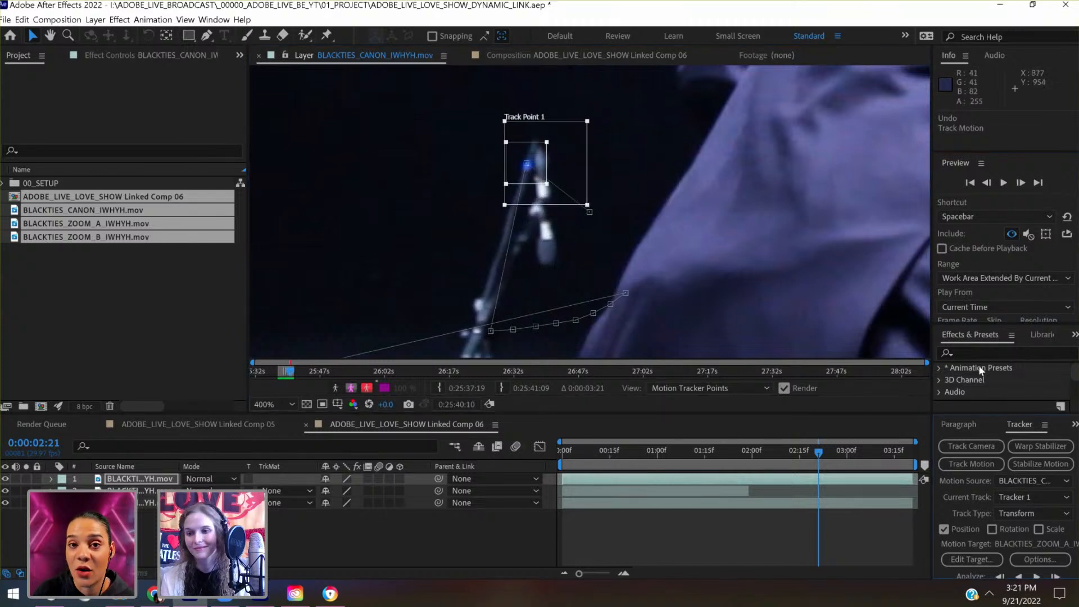
{"action": "left_click", "coordinate": [1056, 579]}
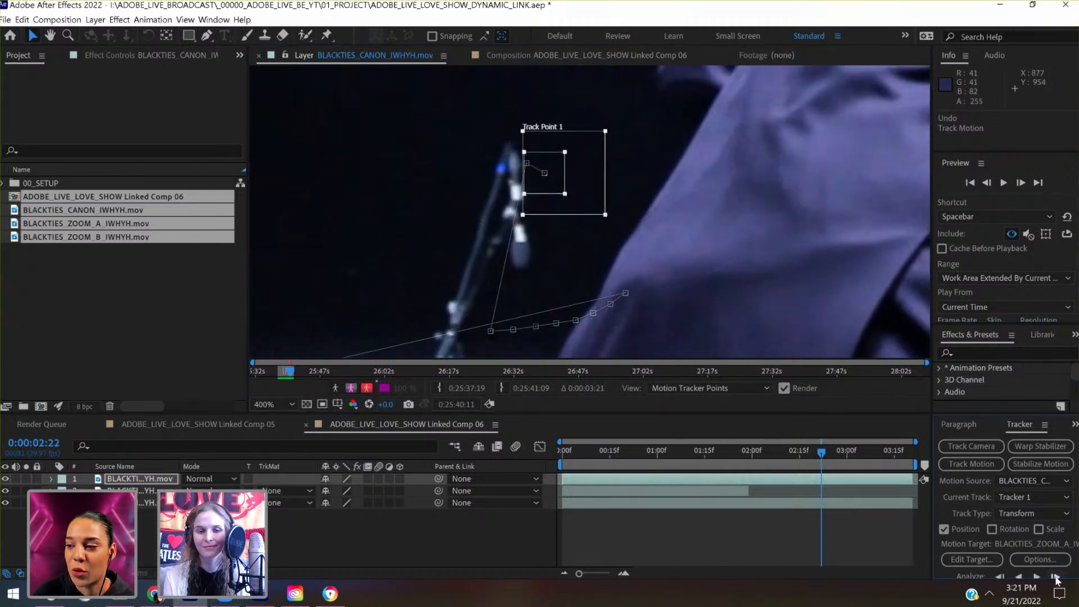
{"action": "left_click_drag", "start_coordinate": [495, 189], "coordinate": [451, 182]}
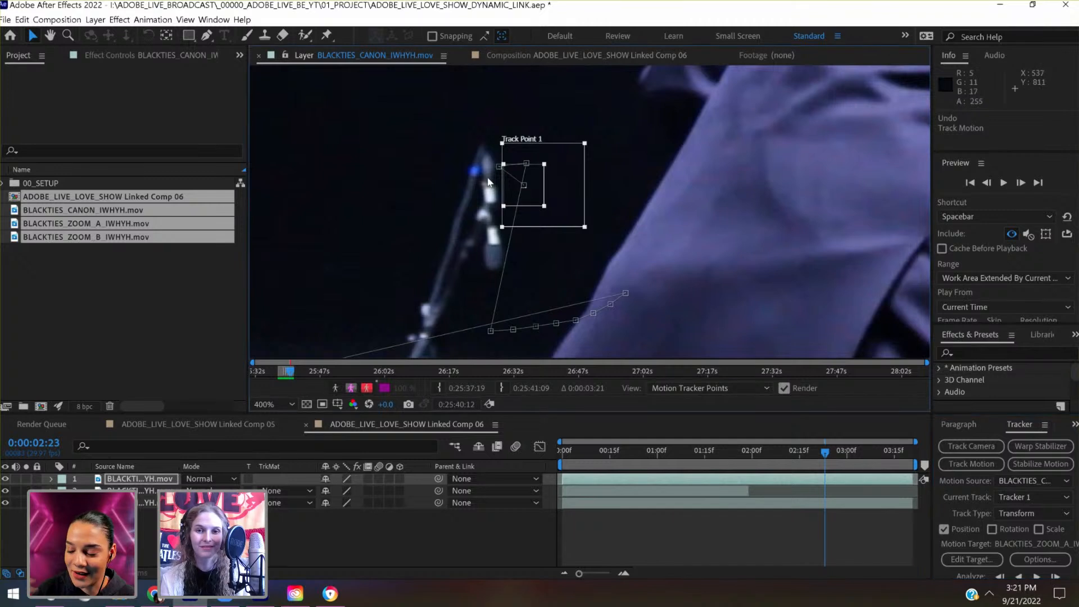
- Realign the track point with the blue tip at 0:00:02:23 and 0:00:02:24, tracking one frame at a time to 0:00:02:25
{"action": "left_click_drag", "start_coordinate": [513, 189], "coordinate": [465, 175]}
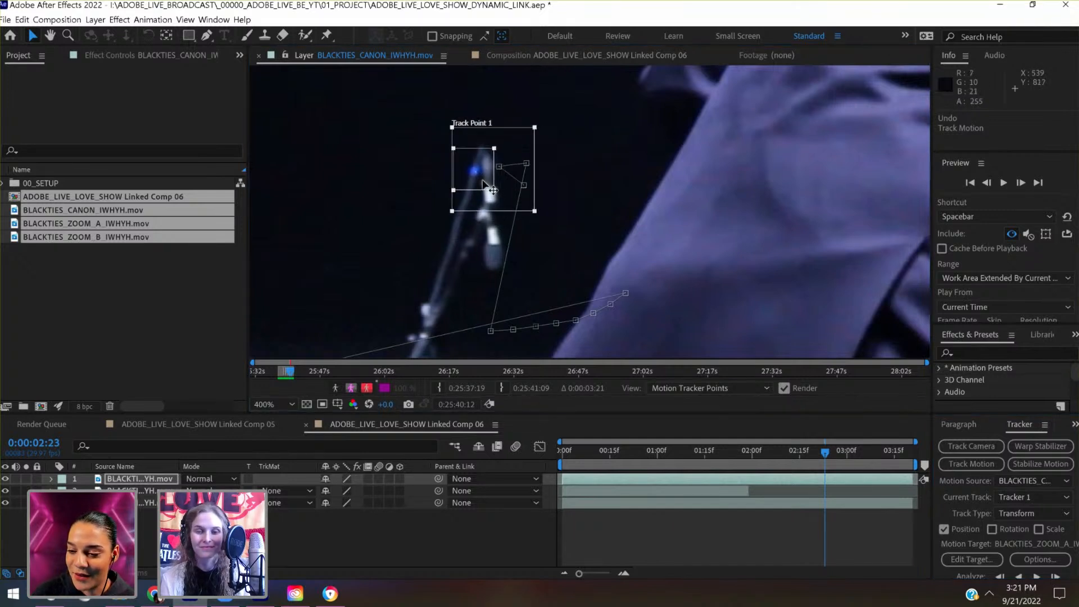
{"action": "left_click", "coordinate": [1055, 577]}
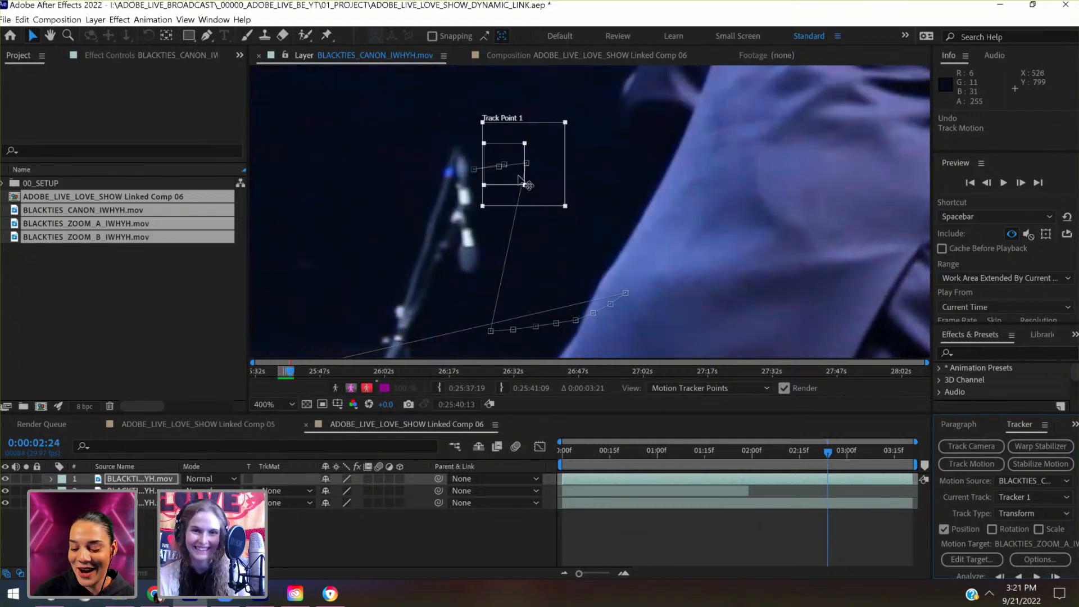
{"action": "left_click_drag", "start_coordinate": [493, 186], "coordinate": [445, 181]}
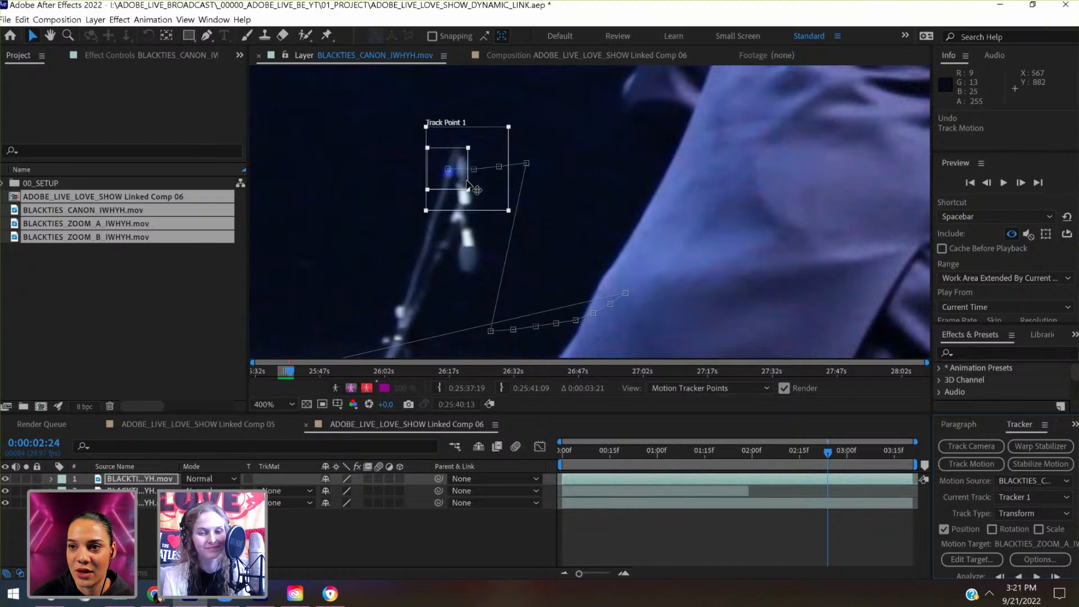
{"action": "left_click_drag", "start_coordinate": [465, 183], "coordinate": [464, 185]}
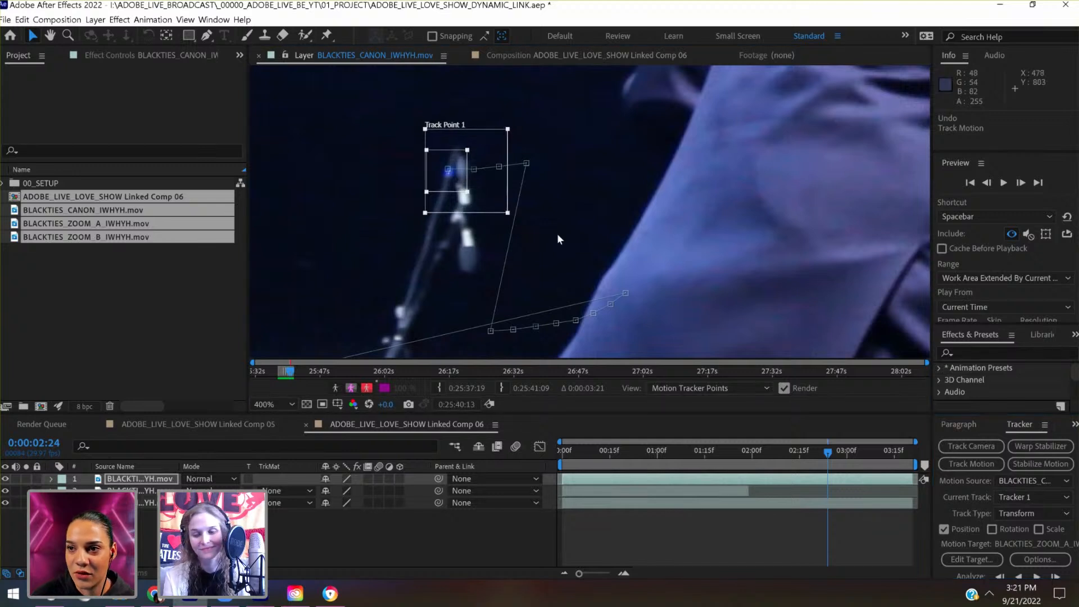
{"action": "left_click", "coordinate": [1056, 576]}
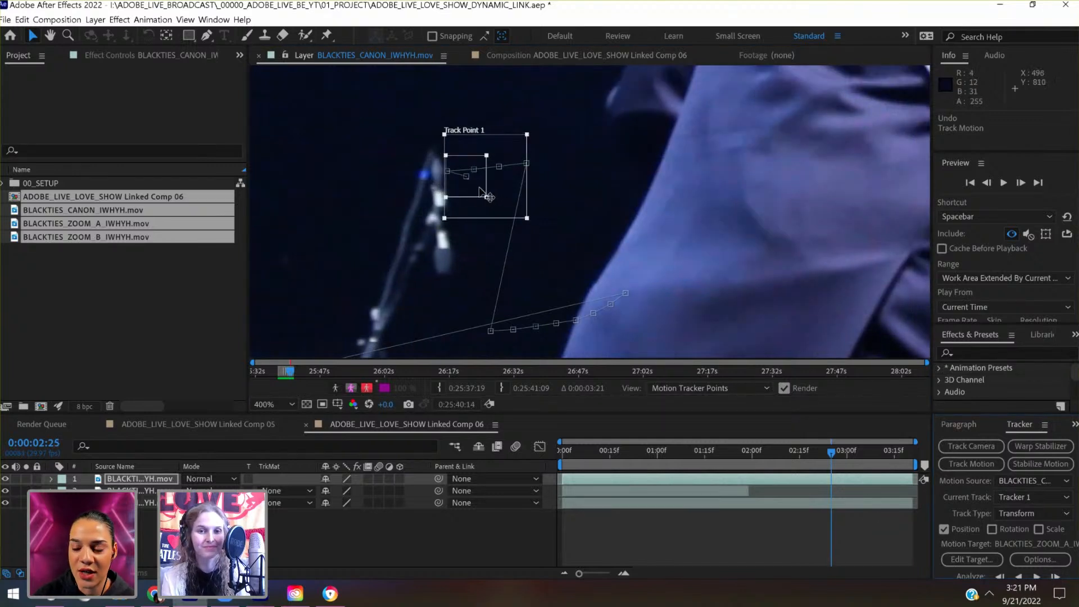
- Realign the track point with the mic stand's blue tip at 0:00:02:25 and track frame by frame to 0:00:03:07
{"action": "left_click_drag", "start_coordinate": [470, 192], "coordinate": [506, 226]}
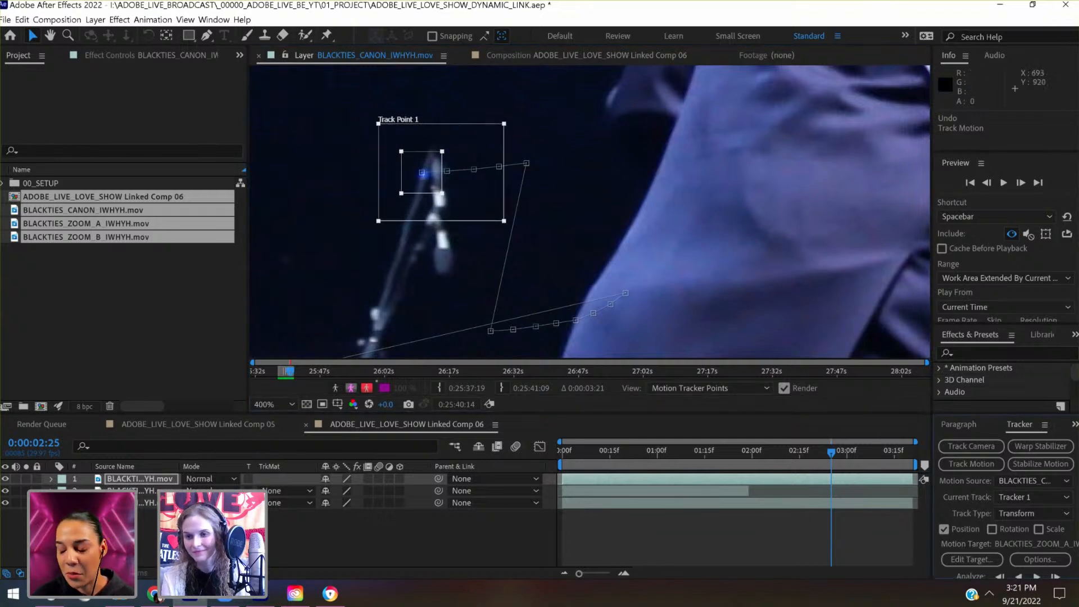
{"action": "left_click", "coordinate": [1055, 576]}
{"action": "left_click", "coordinate": [1056, 577]}
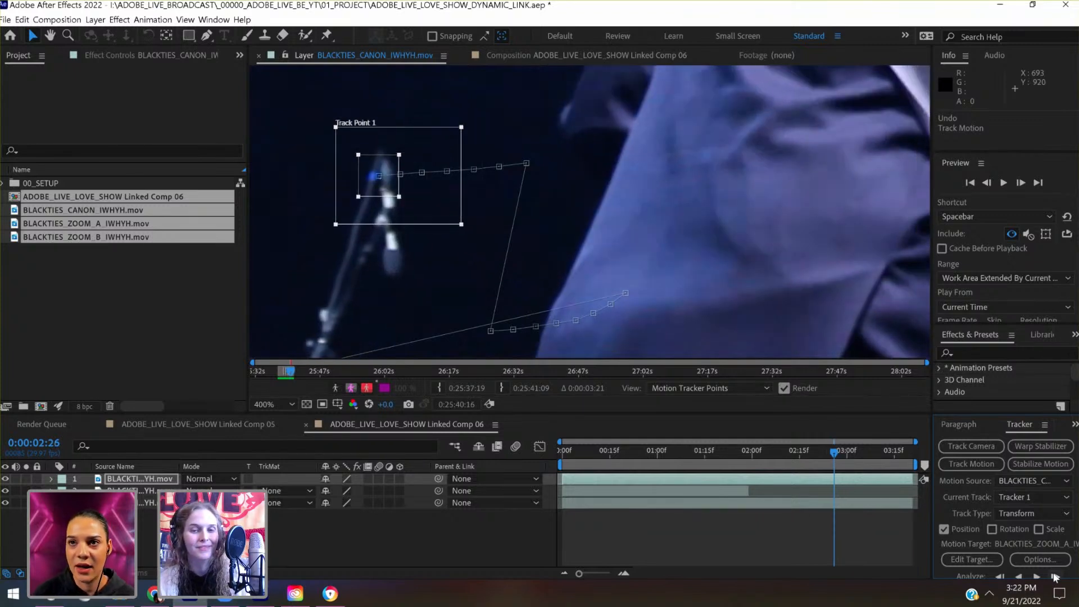
{"action": "left_click", "coordinate": [1055, 577]}
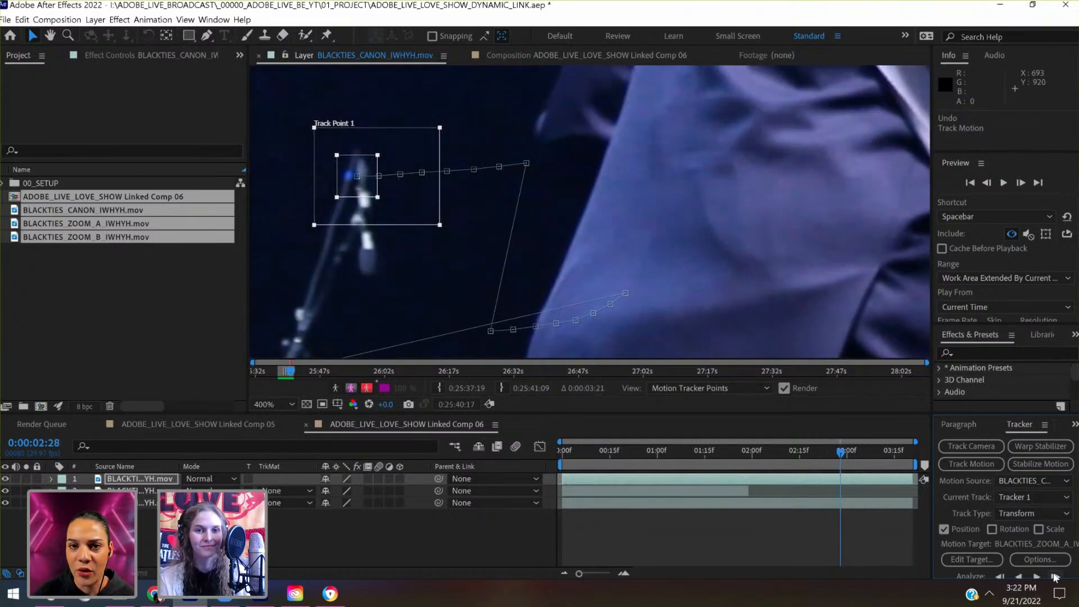
{"action": "left_click", "coordinate": [1055, 576]}
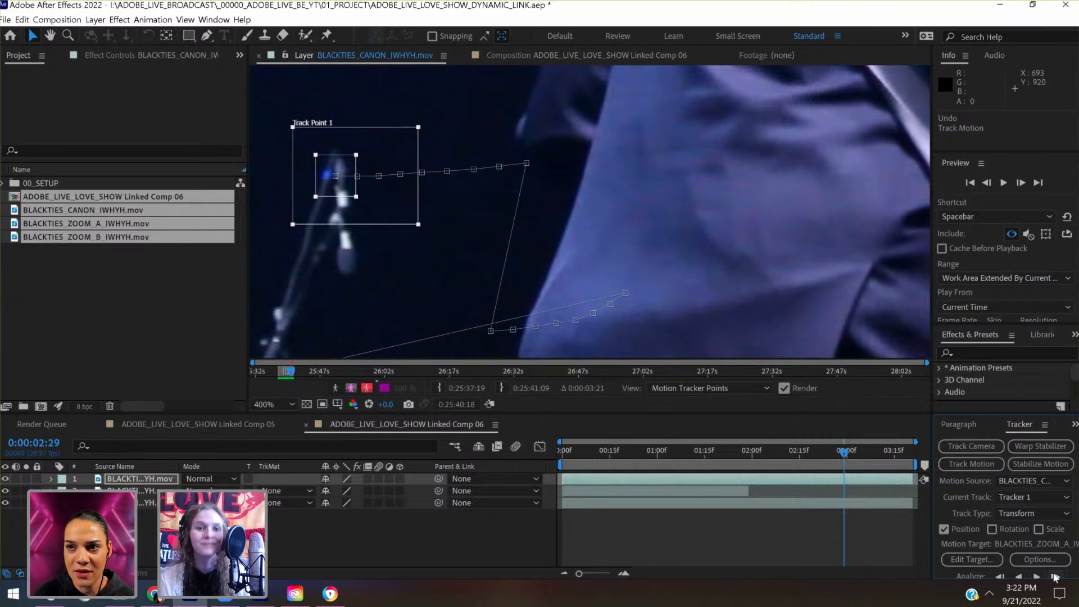
{"action": "left_click", "coordinate": [1055, 577]}
{"action": "left_click", "coordinate": [1055, 577]}
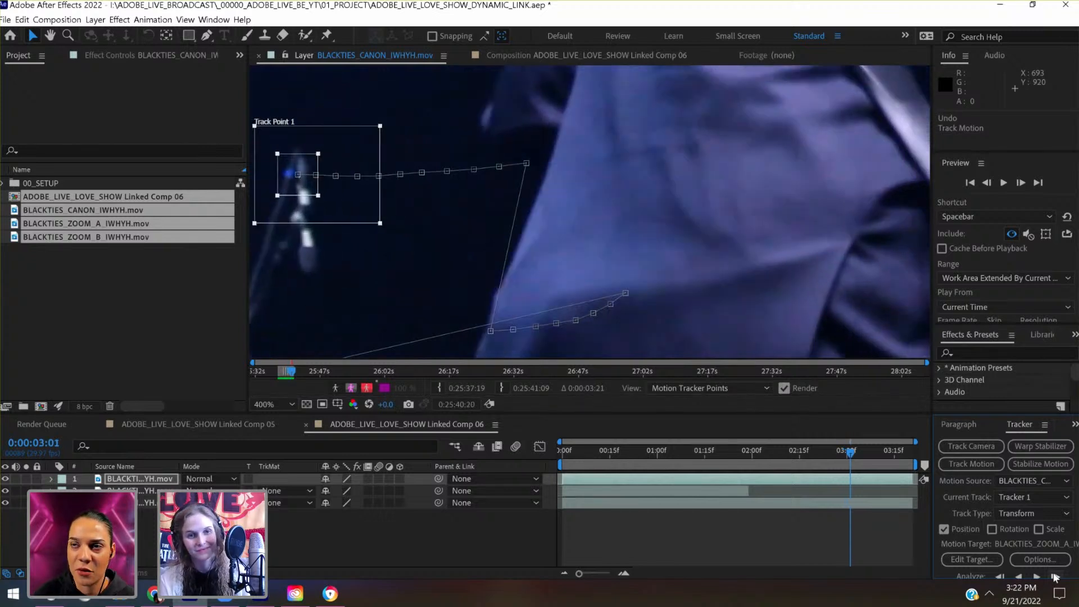
{"action": "left_click", "coordinate": [1055, 576]}
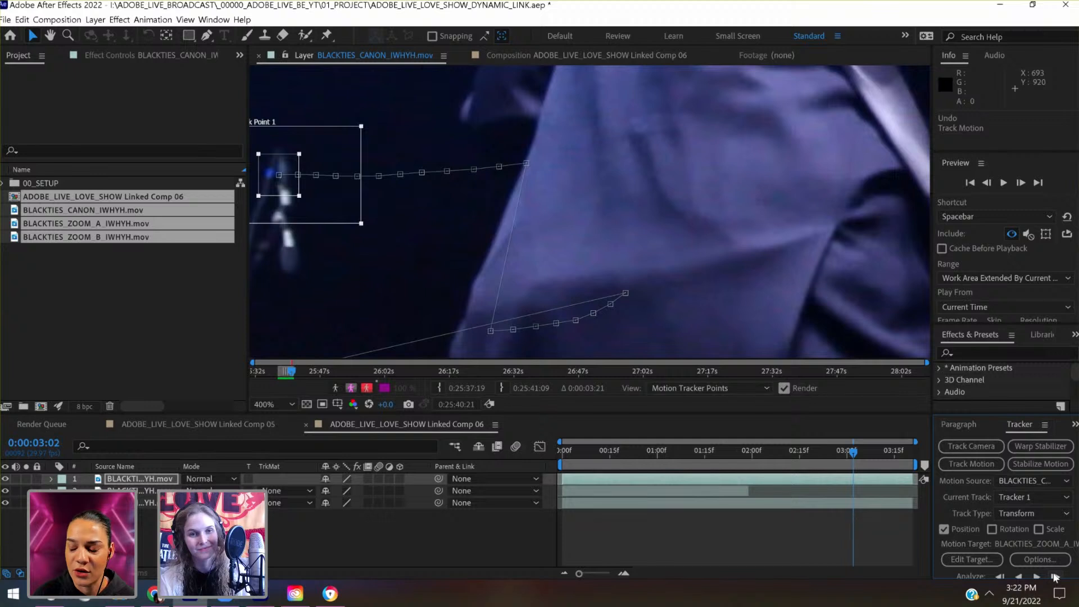
{"action": "left_click", "coordinate": [1055, 577]}
{"action": "left_click", "coordinate": [1056, 576]}
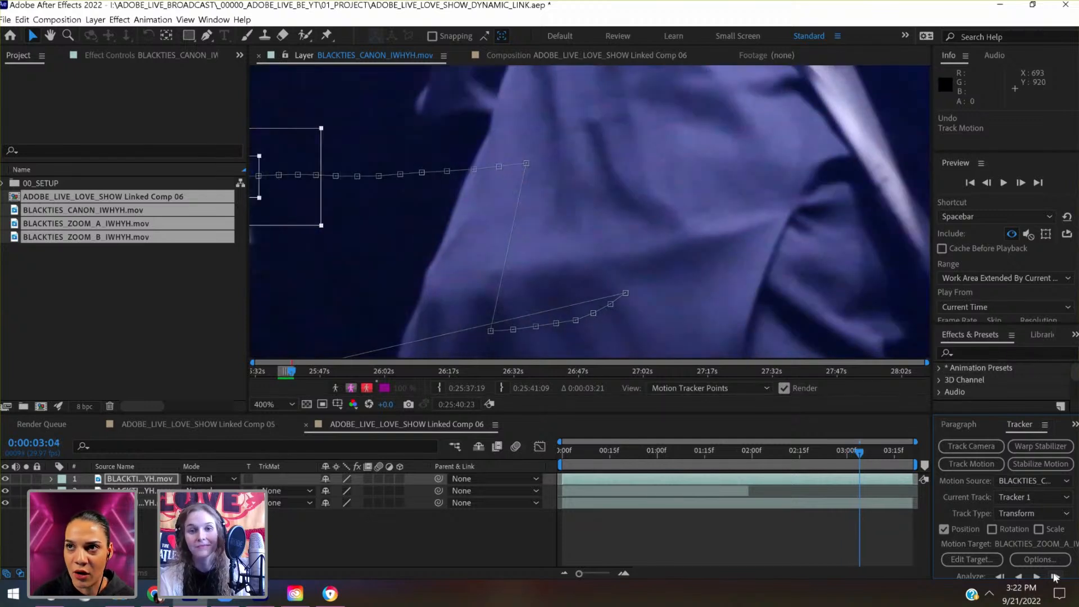
{"action": "left_click", "coordinate": [1056, 576]}
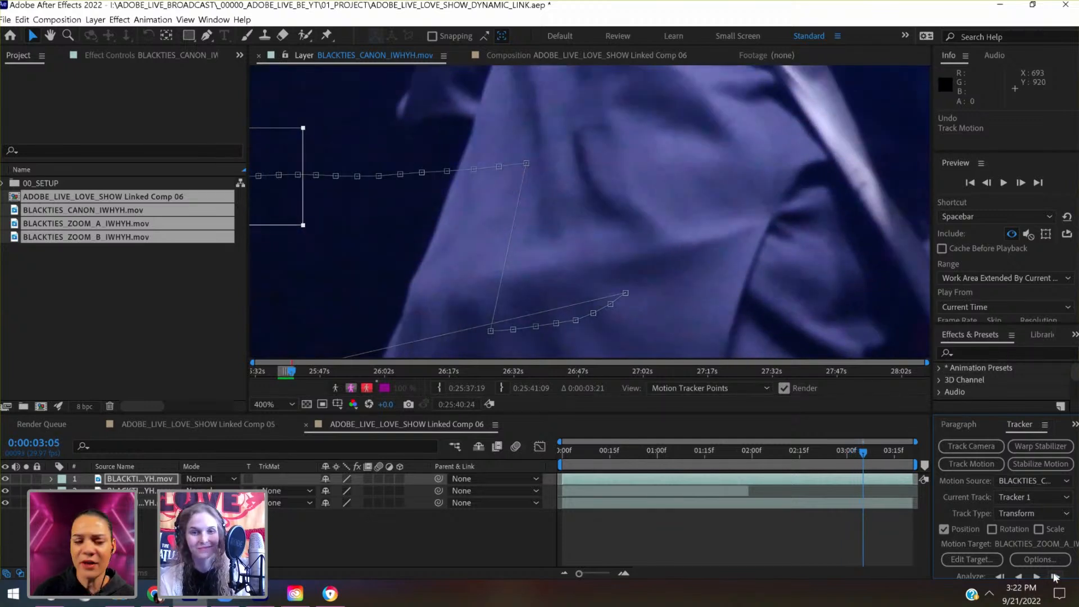
{"action": "left_click", "coordinate": [1055, 577]}
{"action": "left_click", "coordinate": [1055, 576]}
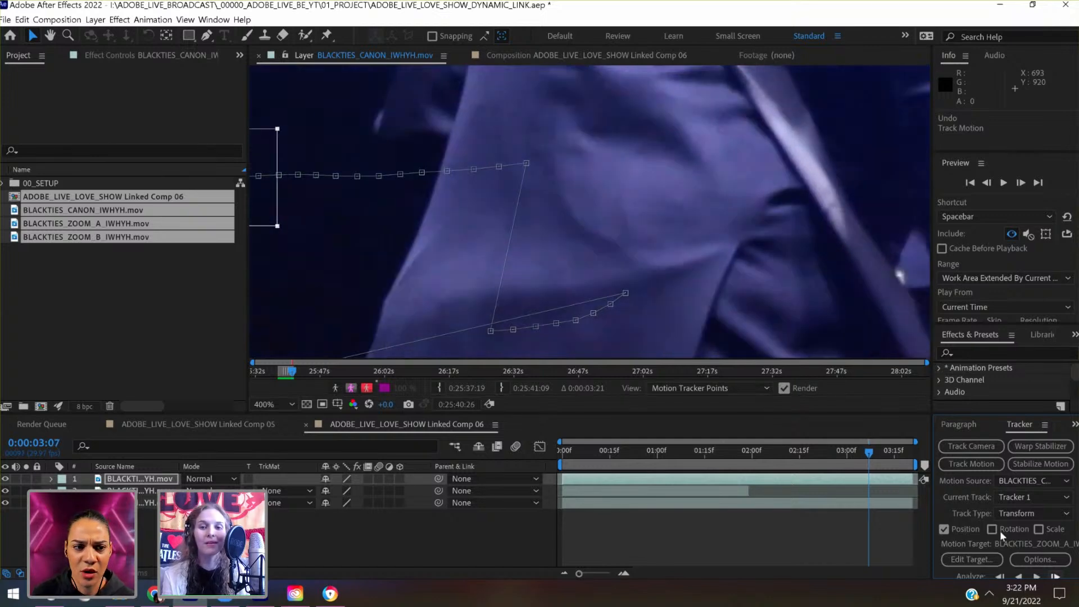
- Step back through the tracked frames to 0:00:03:01 and forward to 0:00:03:07, checking the track point against the mic stand's tip
{"action": "left_click_drag", "start_coordinate": [630, 218], "coordinate": [913, 171]}
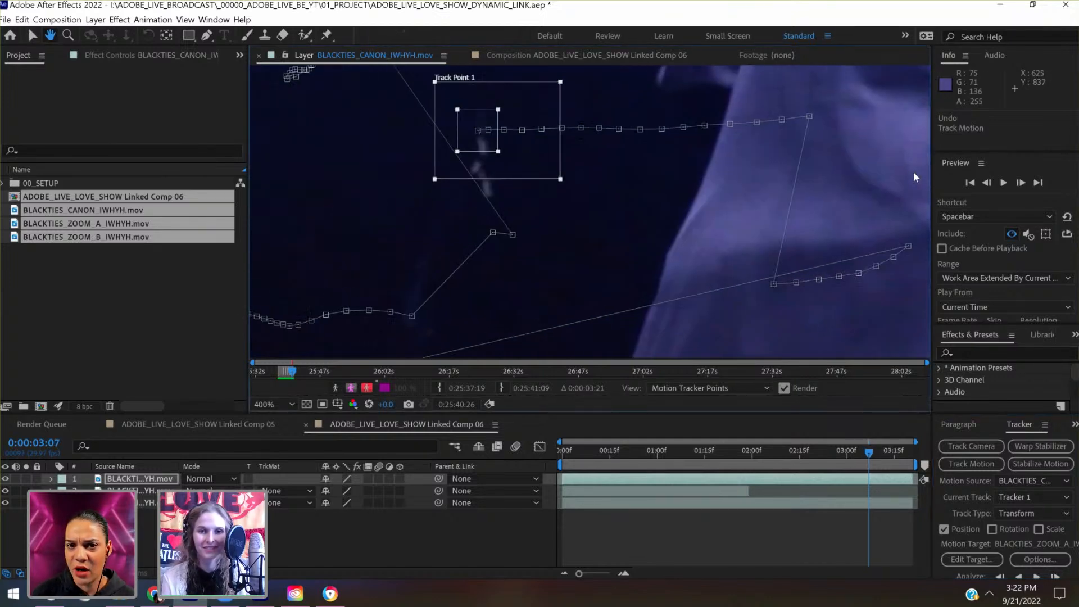
{"action": "left_click", "coordinate": [989, 184]}
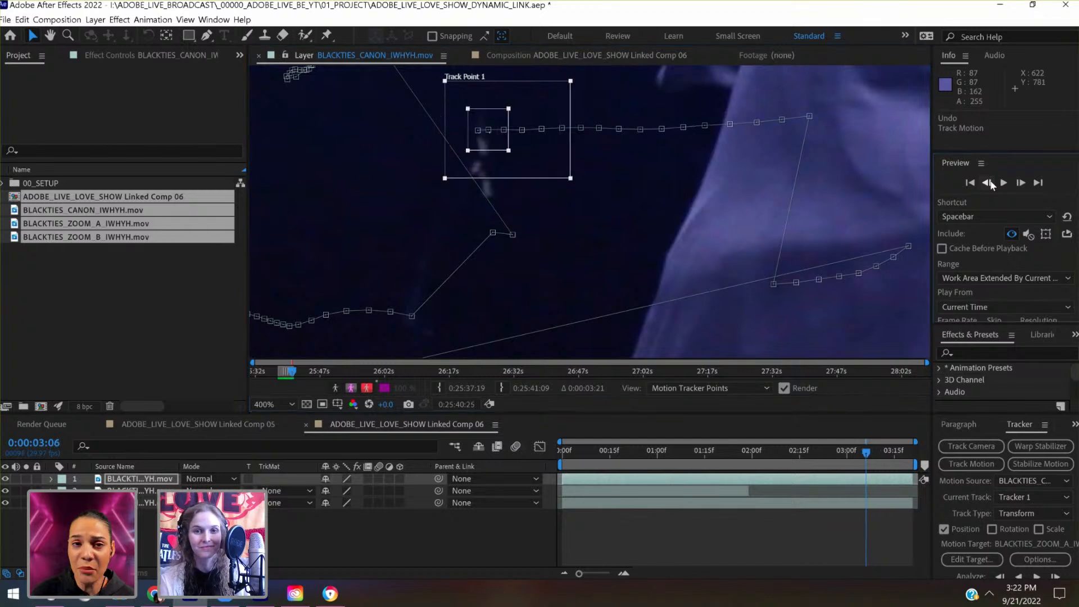
{"action": "left_click", "coordinate": [989, 184]}
{"action": "left_click", "coordinate": [990, 184]}
{"action": "left_click", "coordinate": [989, 183]}
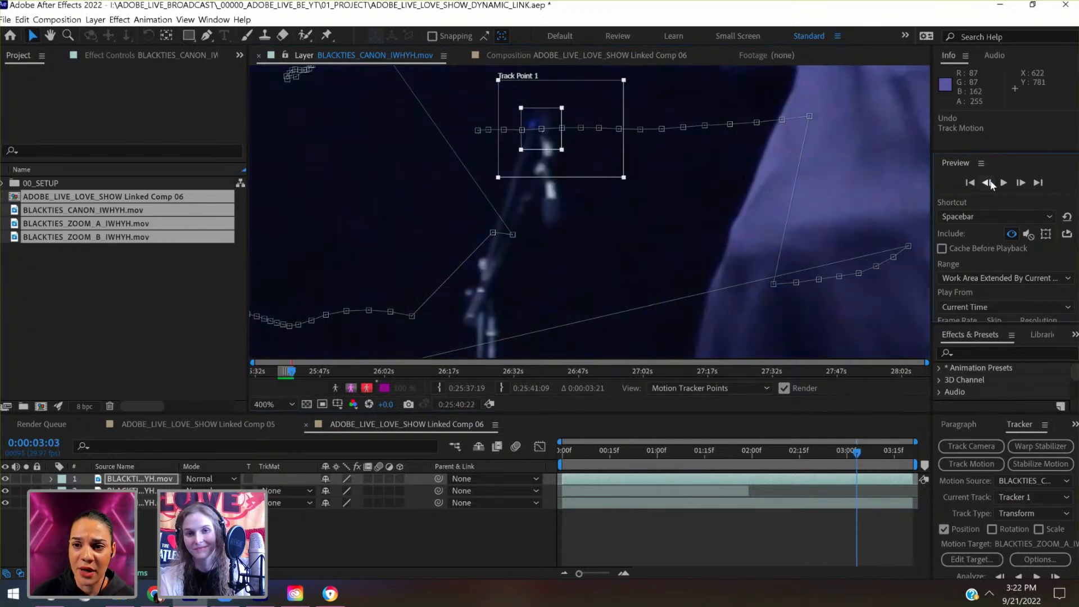
{"action": "left_click", "coordinate": [988, 184]}
{"action": "left_click", "coordinate": [988, 183]}
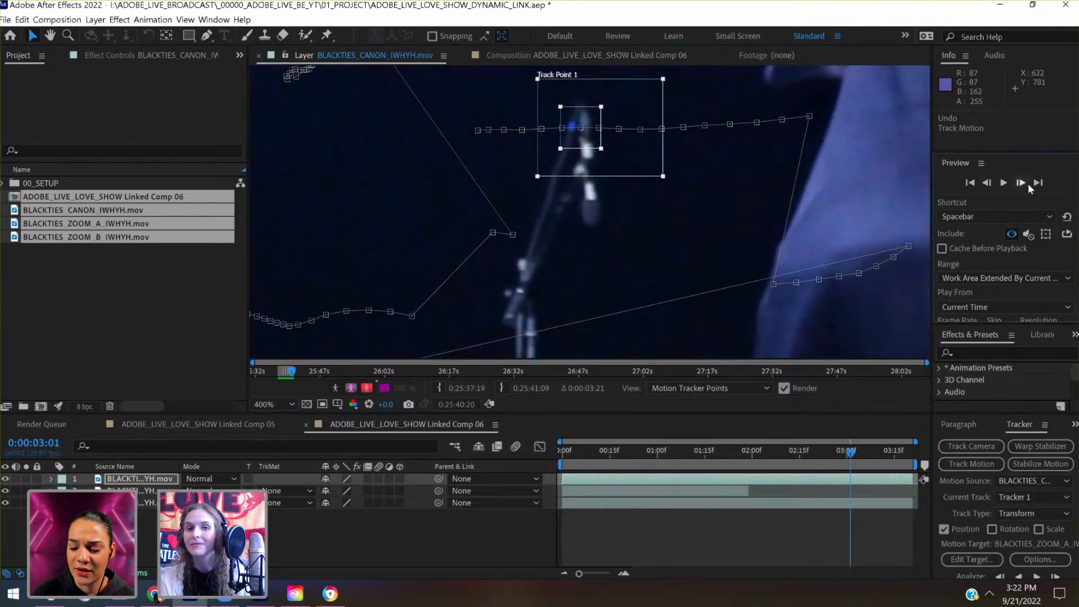
{"action": "left_click", "coordinate": [1022, 183]}
{"action": "left_click", "coordinate": [1022, 183]}
{"action": "left_click", "coordinate": [1022, 183]}
{"action": "left_click", "coordinate": [1022, 184]}
{"action": "left_click", "coordinate": [1022, 183]}
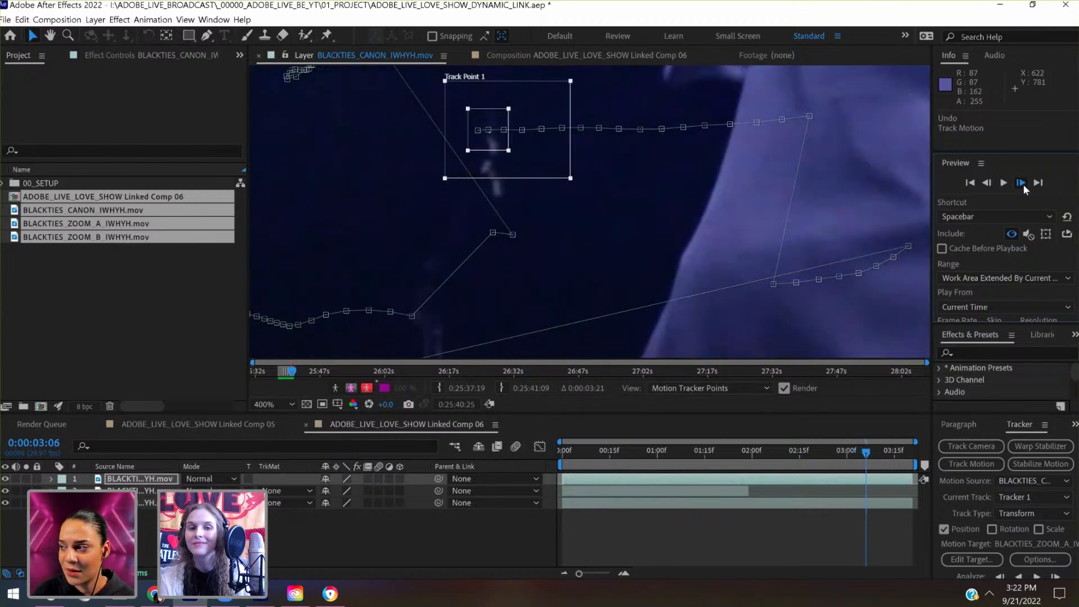
{"action": "left_click", "coordinate": [1022, 183]}
- Move the track point to the bright highlight on the cymbal at 0:00:03:07 and track frame by frame to 0:00:03:16
{"action": "key", "text": "space"}
{"action": "left_click_drag", "start_coordinate": [568, 235], "coordinate": [704, 174]}
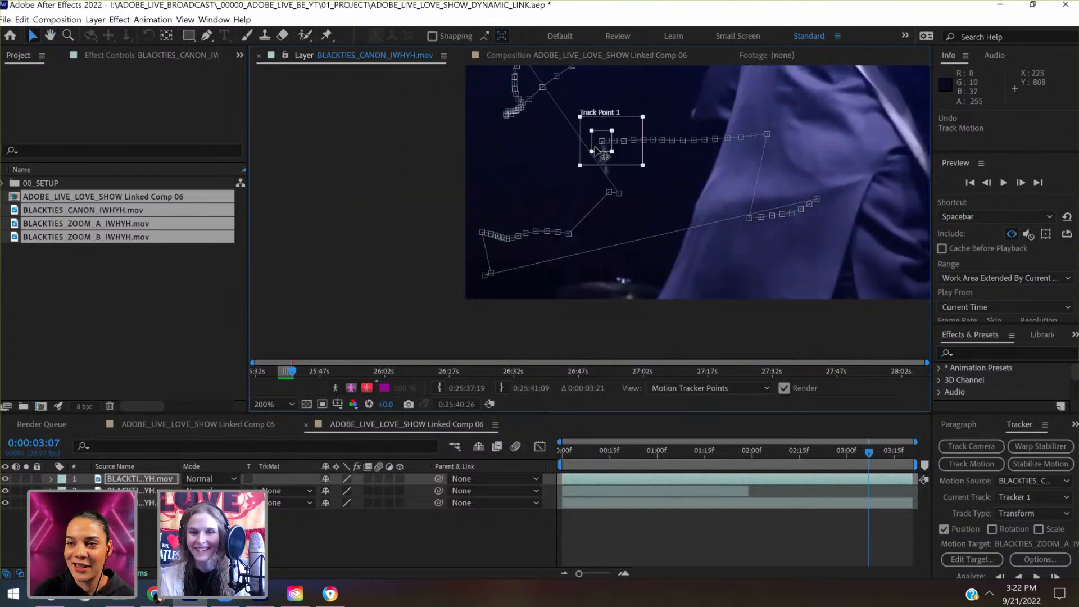
{"action": "left_click_drag", "start_coordinate": [595, 148], "coordinate": [622, 284]}
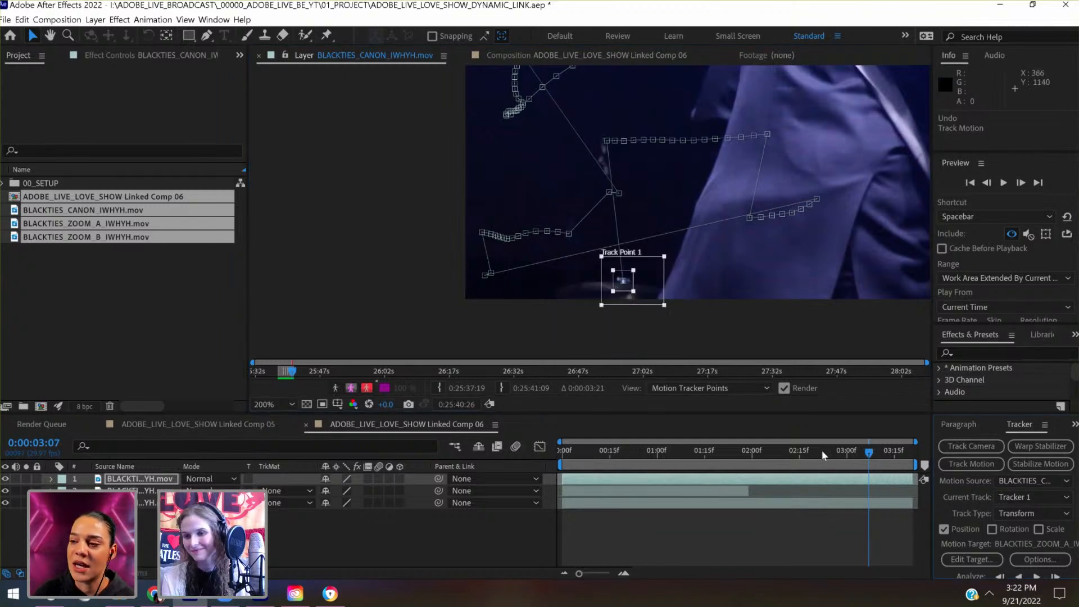
{"action": "left_click", "coordinate": [1060, 579]}
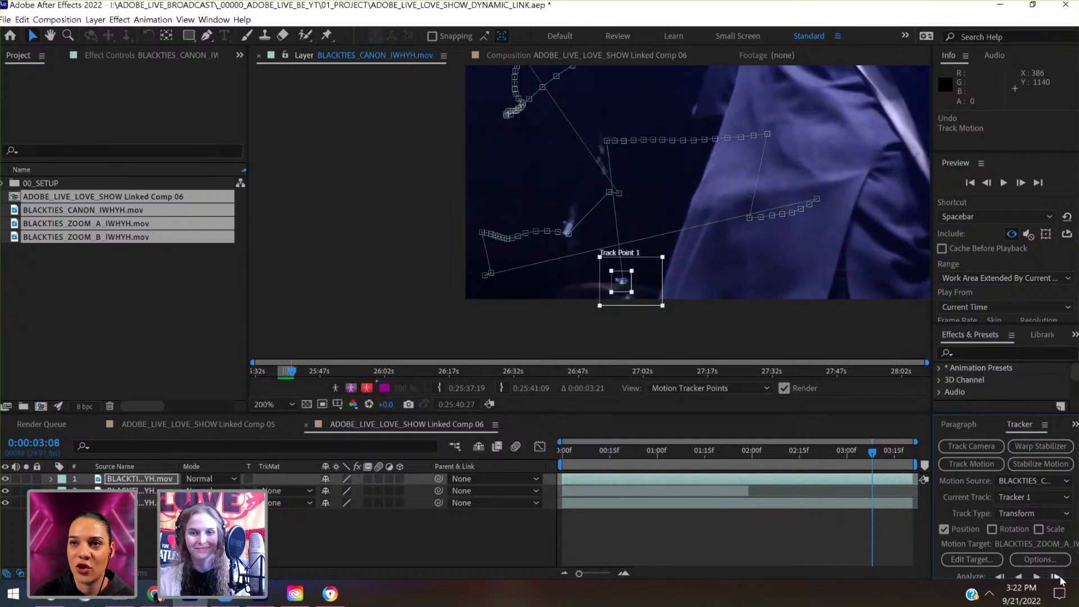
{"action": "left_click", "coordinate": [1061, 579]}
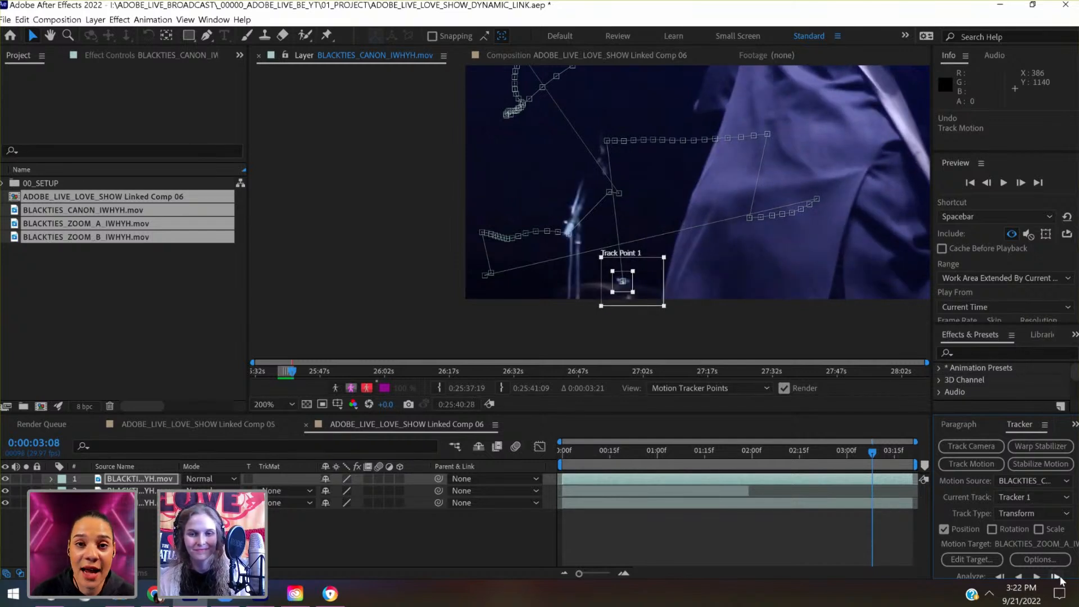
{"action": "left_click", "coordinate": [1061, 579]}
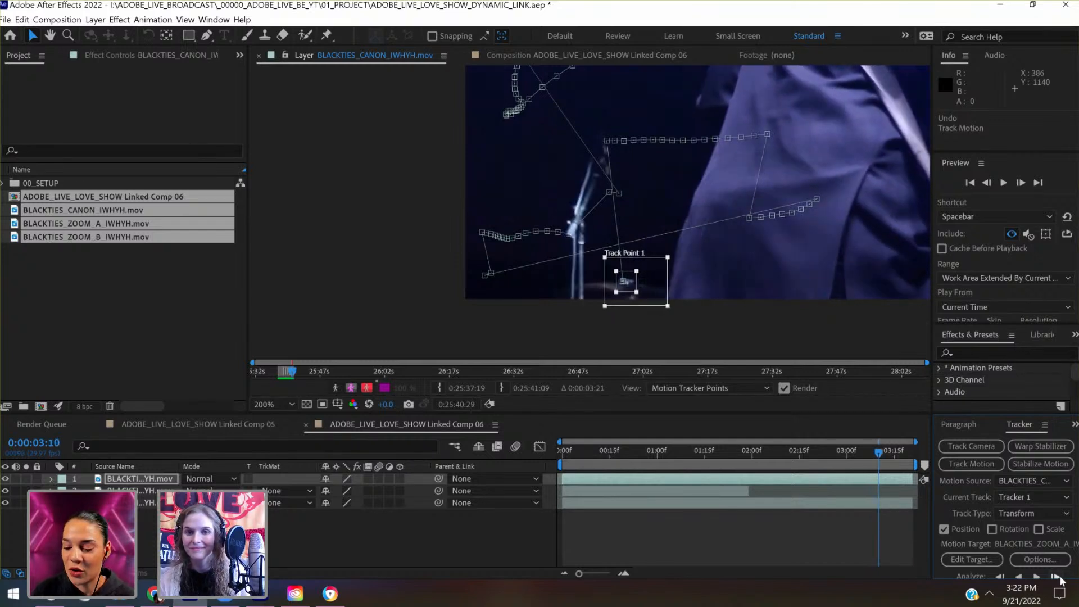
{"action": "left_click", "coordinate": [1061, 579]}
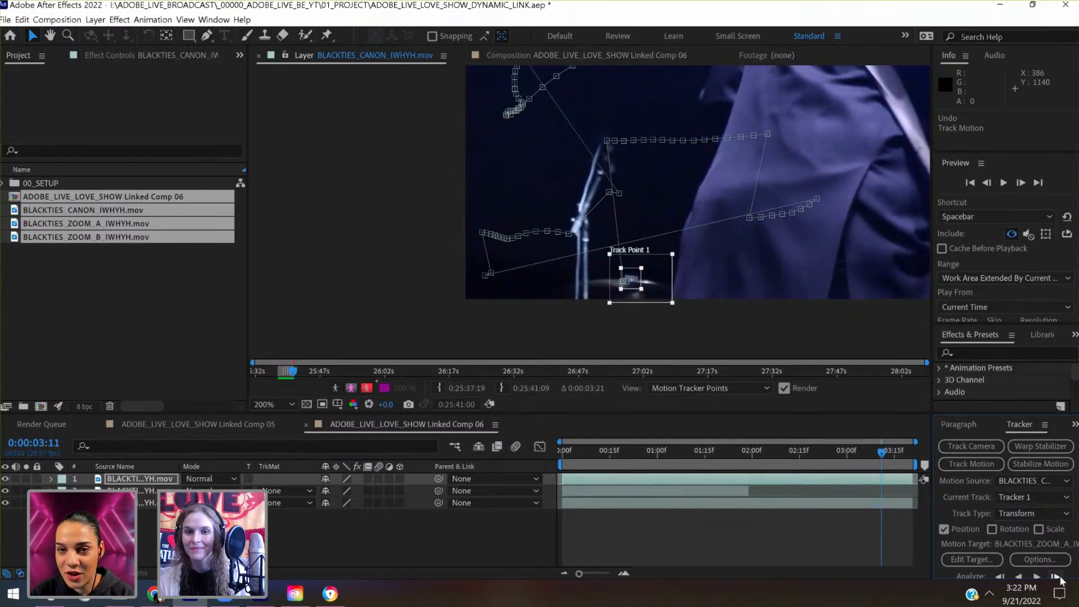
{"action": "left_click", "coordinate": [1061, 579]}
{"action": "left_click", "coordinate": [1061, 579]}
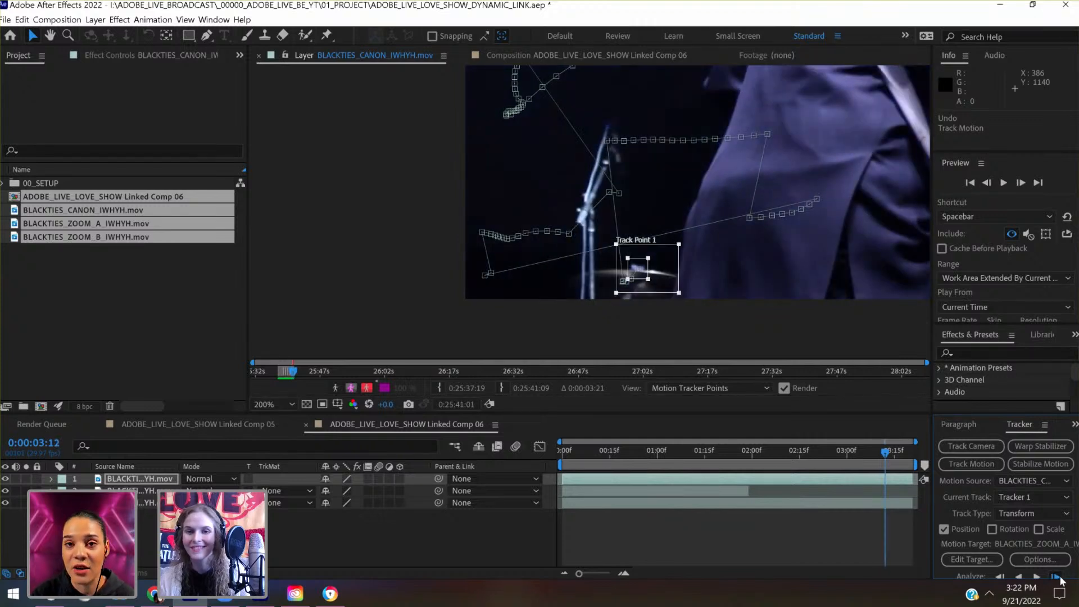
{"action": "left_click", "coordinate": [1060, 579]}
{"action": "left_click", "coordinate": [1061, 579]}
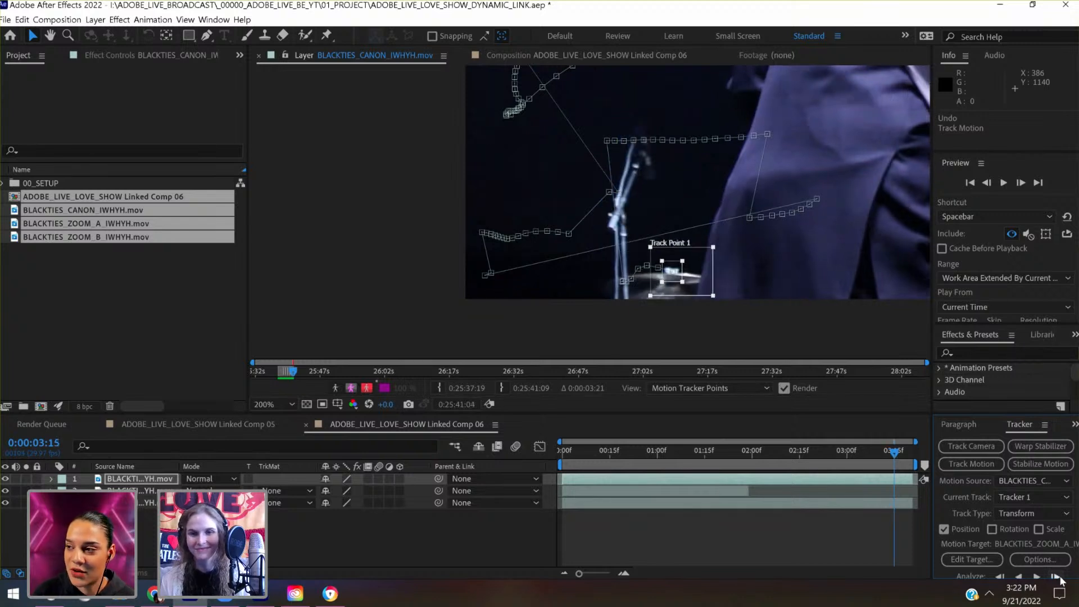
{"action": "left_click", "coordinate": [1061, 579]}
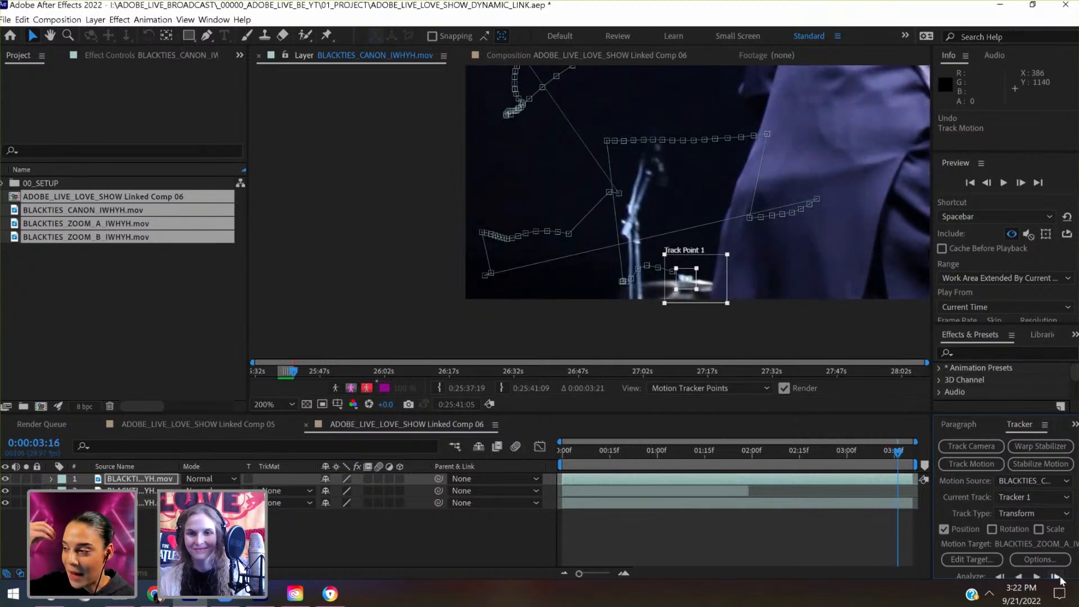
{"action": "left_click", "coordinate": [1061, 580]}
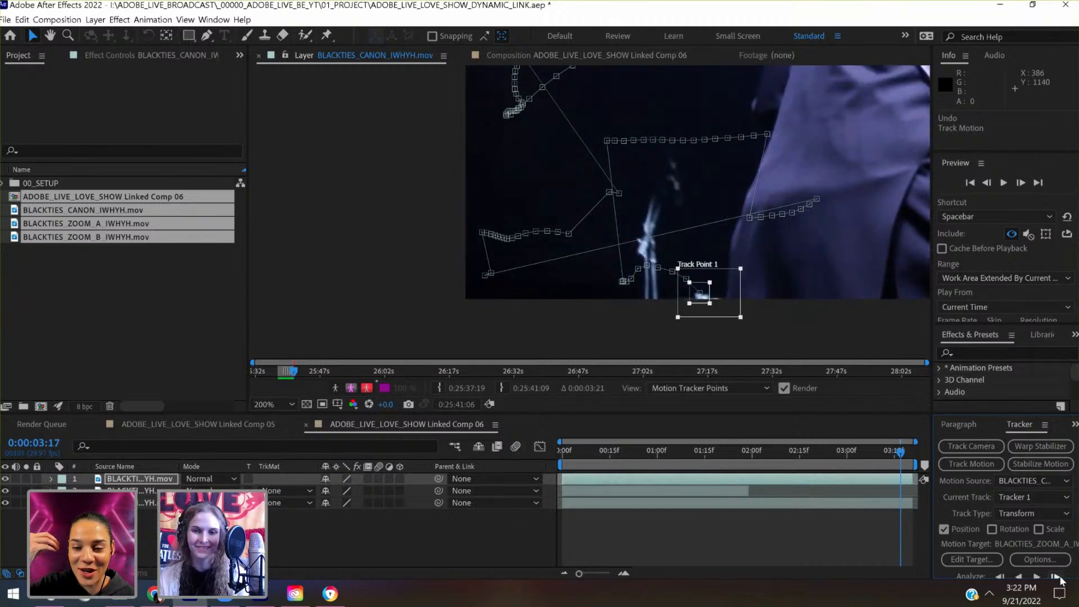
{"action": "key", "text": "ctrl+z"}
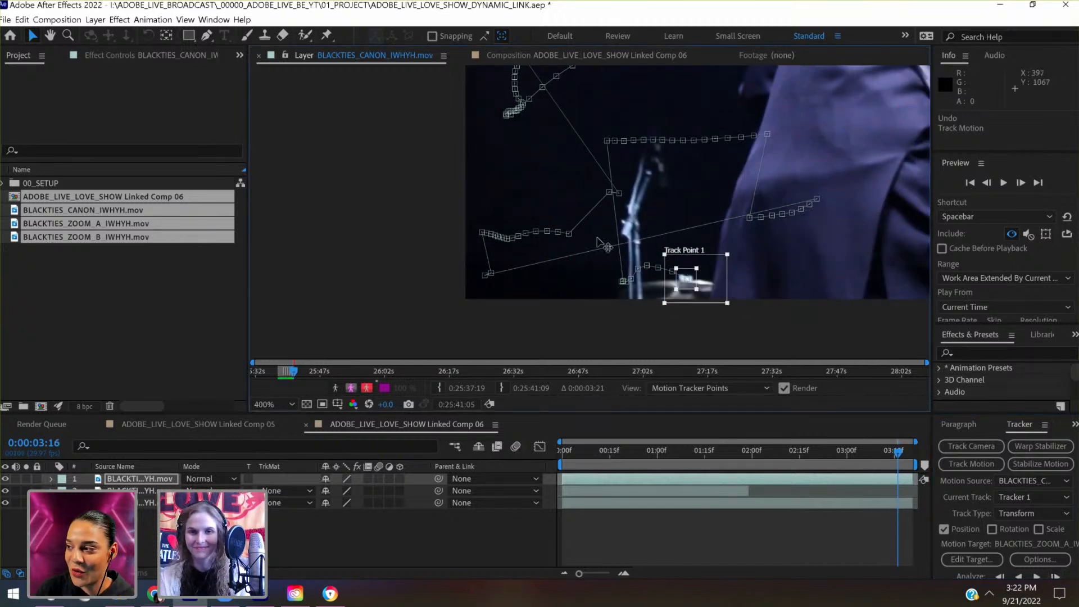
- Move the track point to the mic stand's clamp at 0:00:03:16, realign it at 0:00:03:17, and track to 0:00:03:19
{"action": "scroll", "coordinate": [598, 238], "scroll_direction": "up", "scroll_amount": 1}
{"action": "left_click_drag", "start_coordinate": [653, 234], "coordinate": [475, 174]}
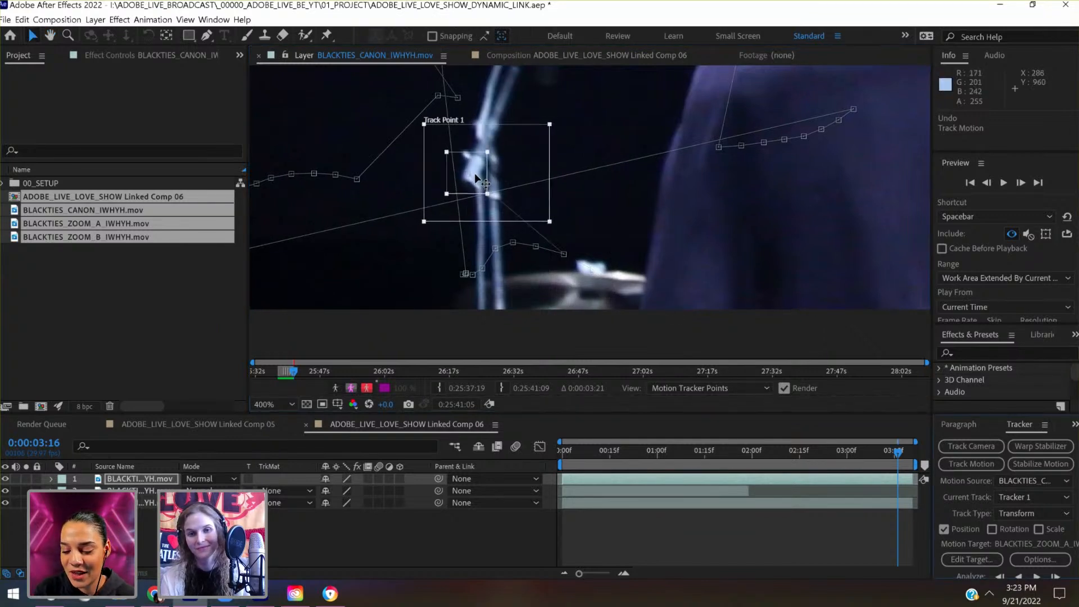
{"action": "left_click", "coordinate": [1055, 577]}
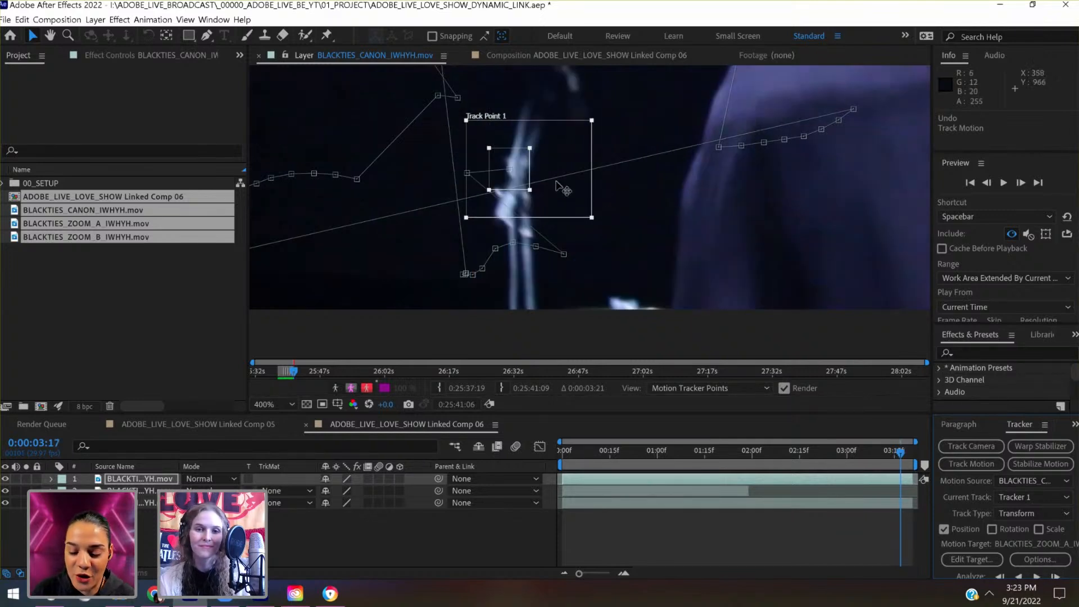
{"action": "left_click_drag", "start_coordinate": [527, 166], "coordinate": [519, 207]}
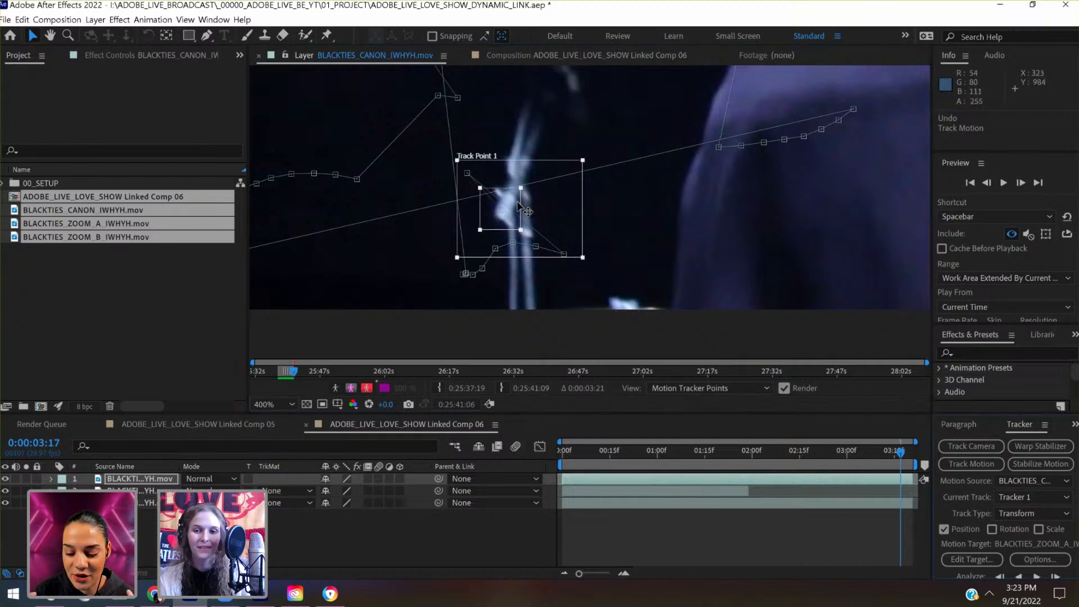
{"action": "left_click", "coordinate": [1055, 577]}
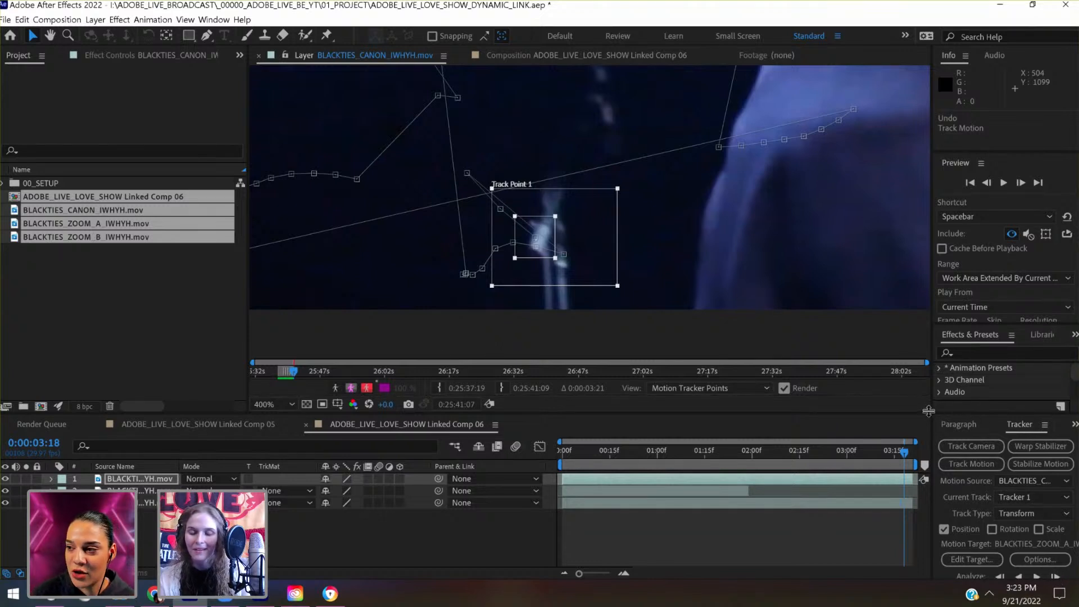
{"action": "left_click_drag", "start_coordinate": [929, 414], "coordinate": [927, 379]}
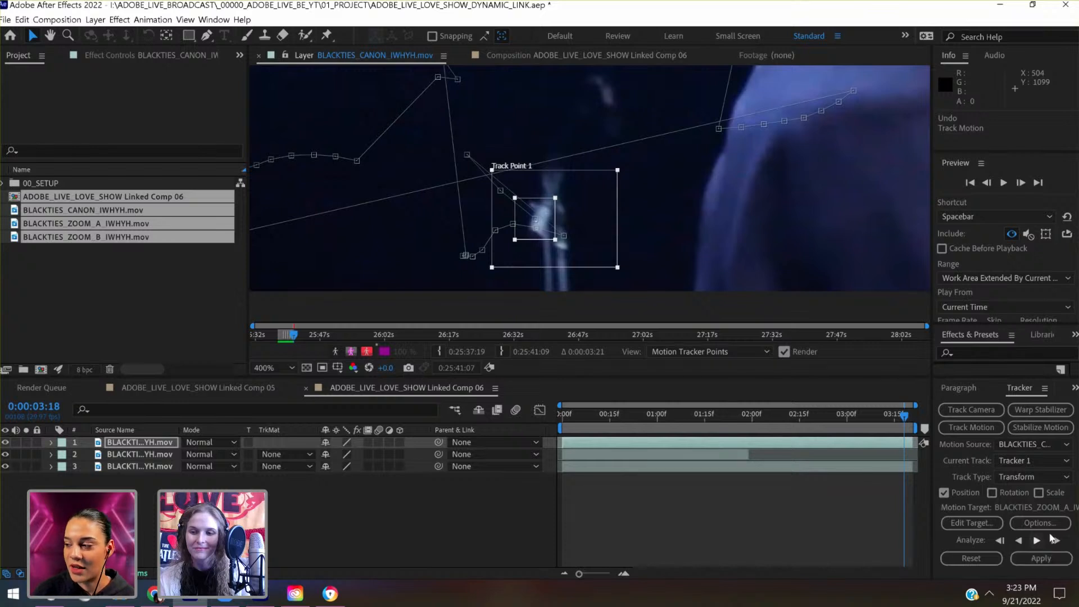
{"action": "left_click", "coordinate": [1056, 541]}
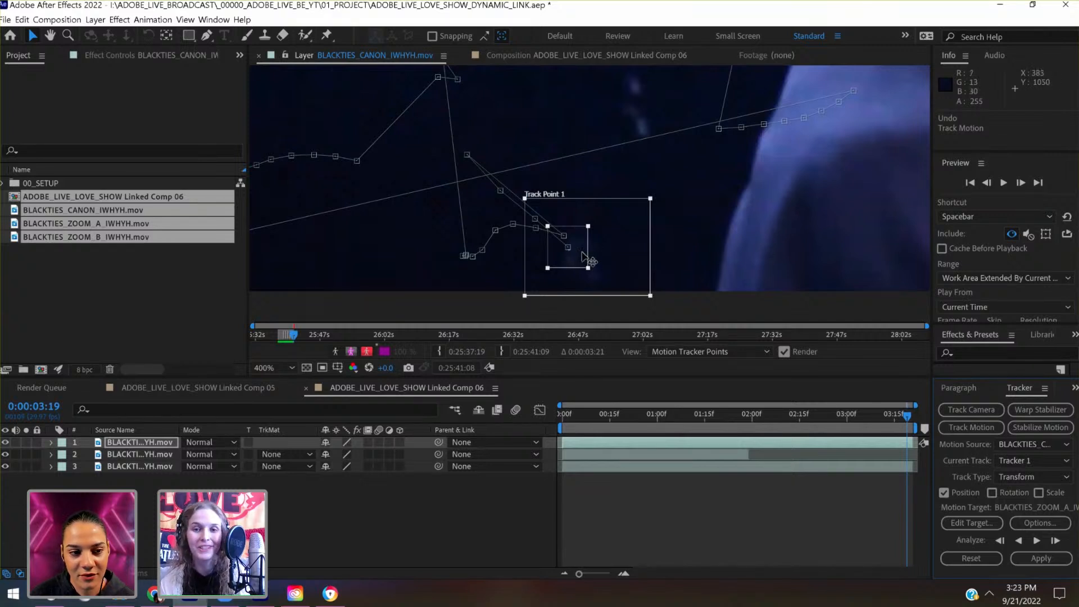
- Move the track point up to the faint microphone highlight at 0:00:03:19 and track to the last frame at 0:00:03:20
{"action": "left_click_drag", "start_coordinate": [583, 253], "coordinate": [635, 228]}
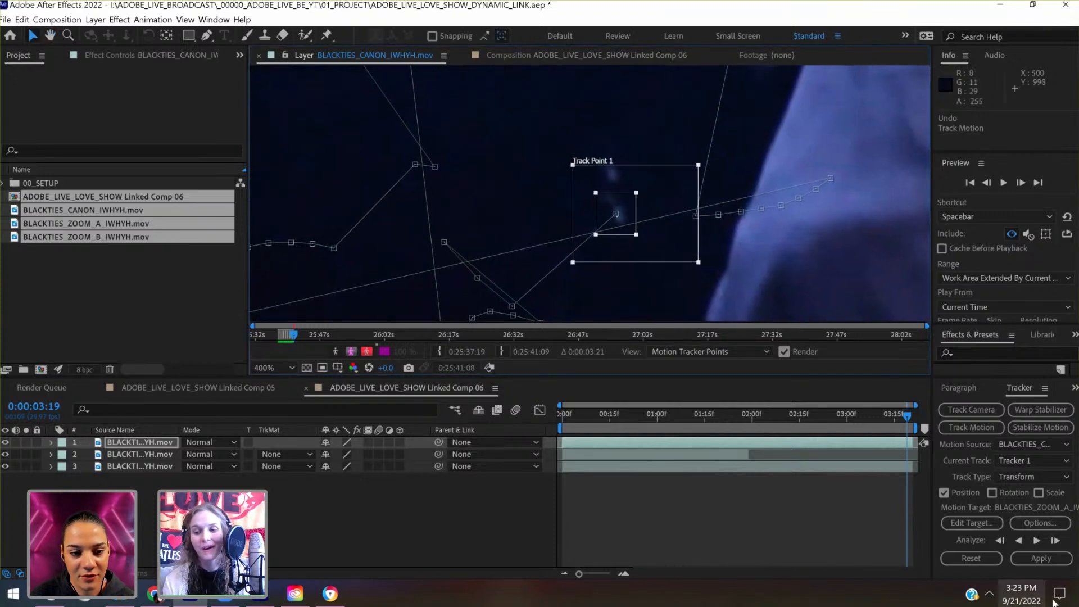
{"action": "left_click", "coordinate": [1055, 540]}
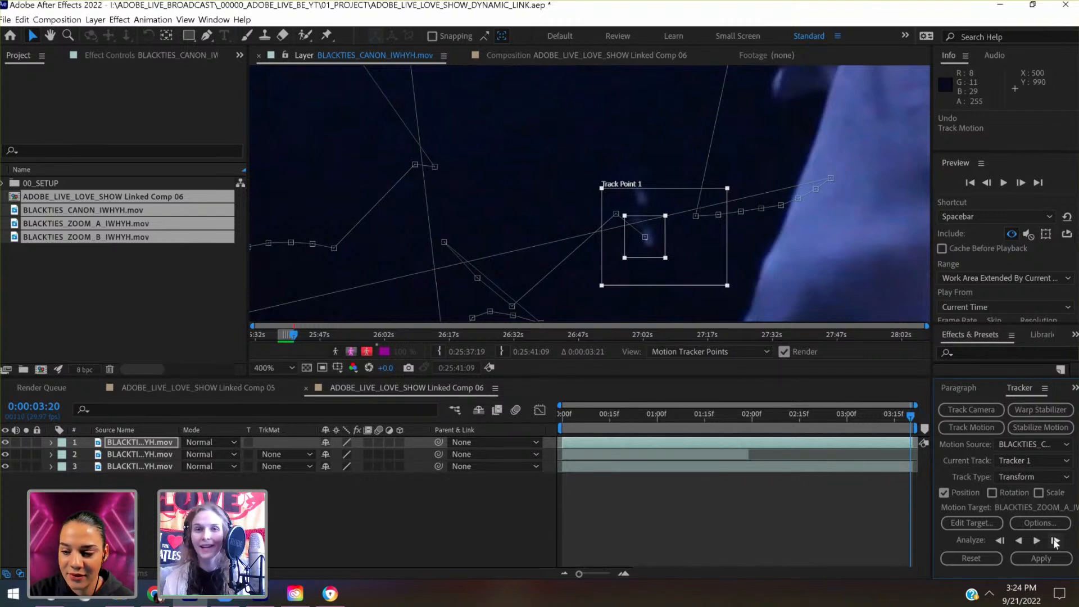
{"action": "left_click", "coordinate": [1055, 543]}
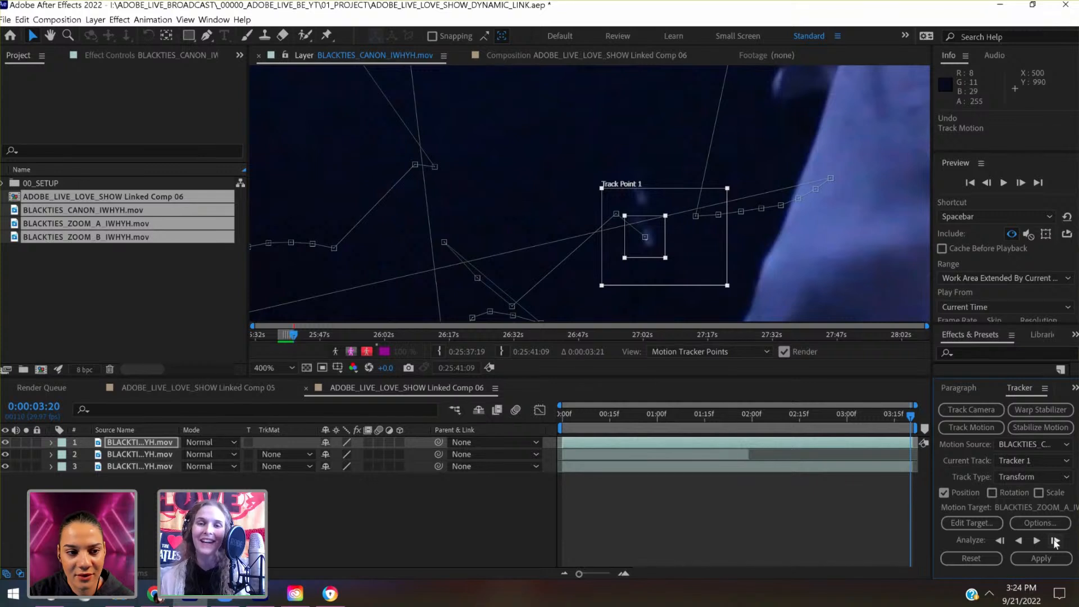
{"action": "left_click", "coordinate": [1056, 544]}
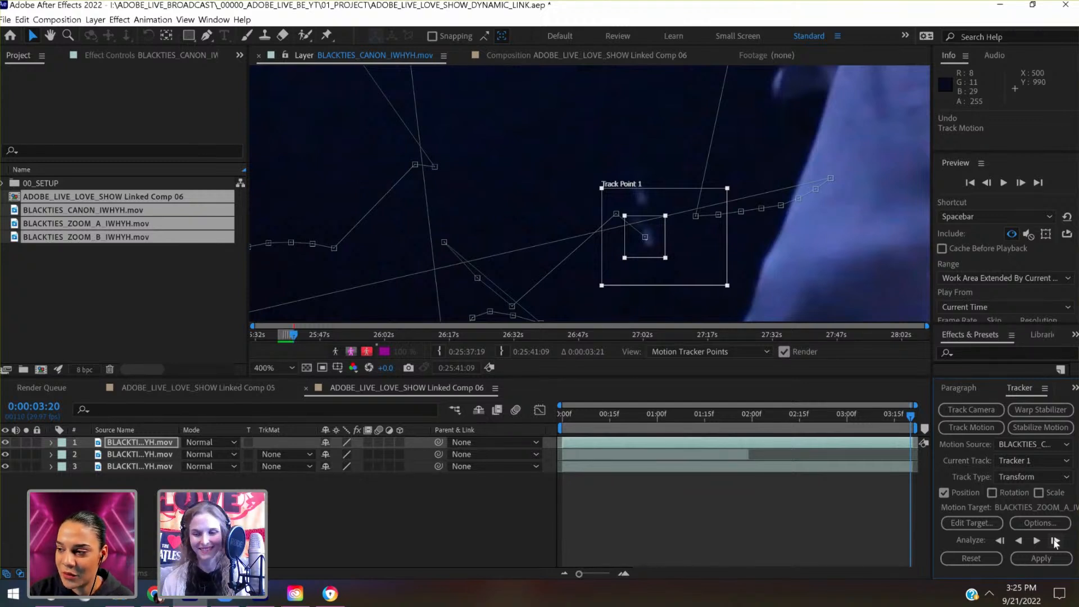
- Shrink Track Point 1's search region closer around the faint microphone highlight at 0:00:03:20
{"action": "left_click", "coordinate": [1056, 540]}
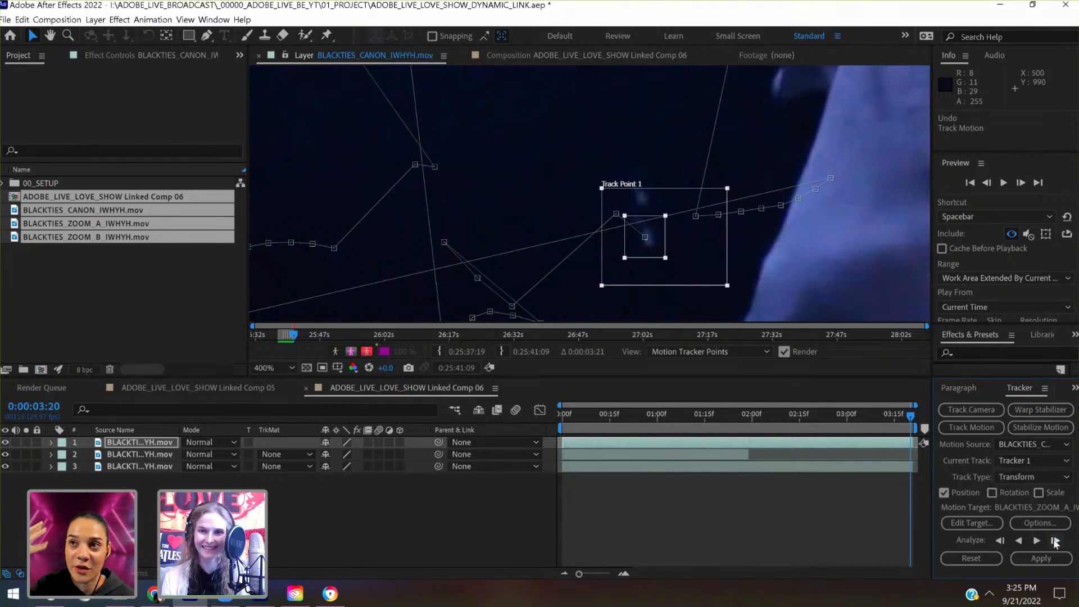
{"action": "left_click", "coordinate": [852, 230]}
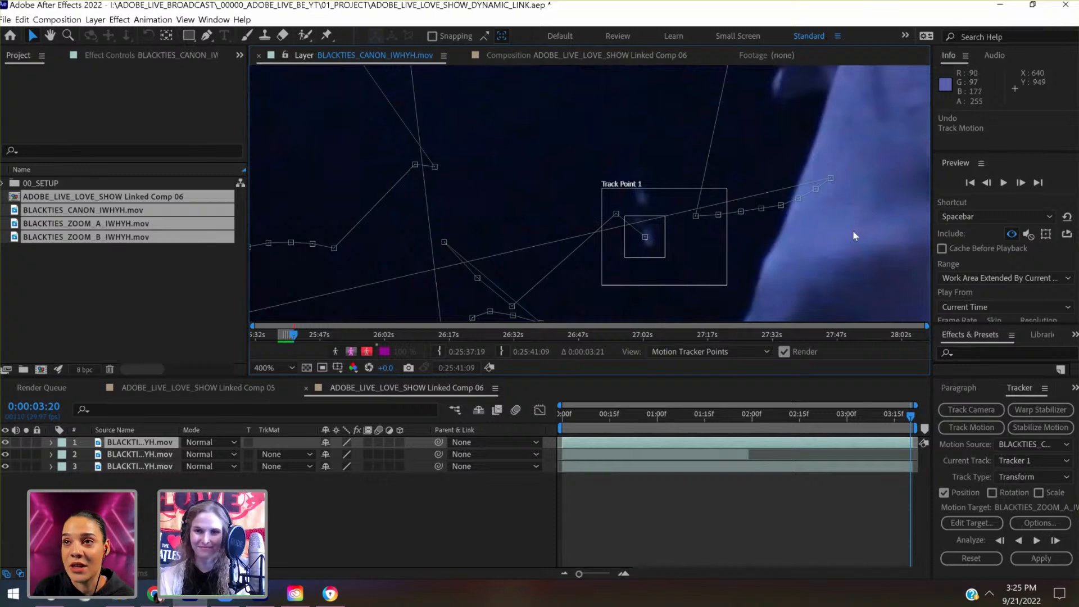
{"action": "scroll", "coordinate": [849, 235], "scroll_direction": "down", "scroll_amount": 1}
{"action": "key", "text": "space"}
{"action": "left_click_drag", "start_coordinate": [783, 223], "coordinate": [716, 364]}
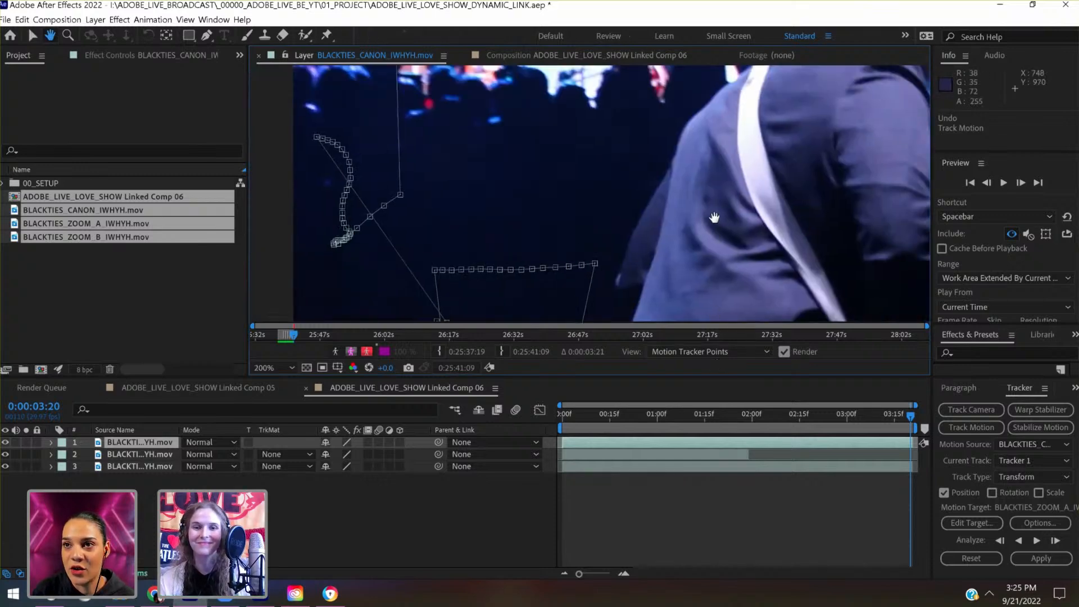
{"action": "scroll", "coordinate": [714, 218], "scroll_direction": "down", "scroll_amount": 3}
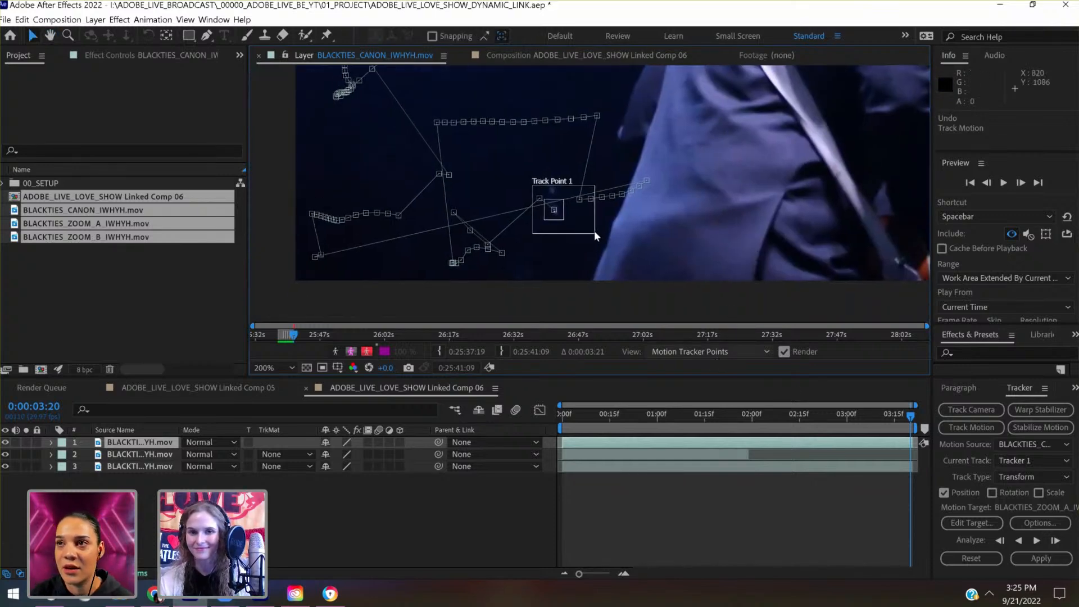
{"action": "left_click_drag", "start_coordinate": [593, 232], "coordinate": [579, 227]}
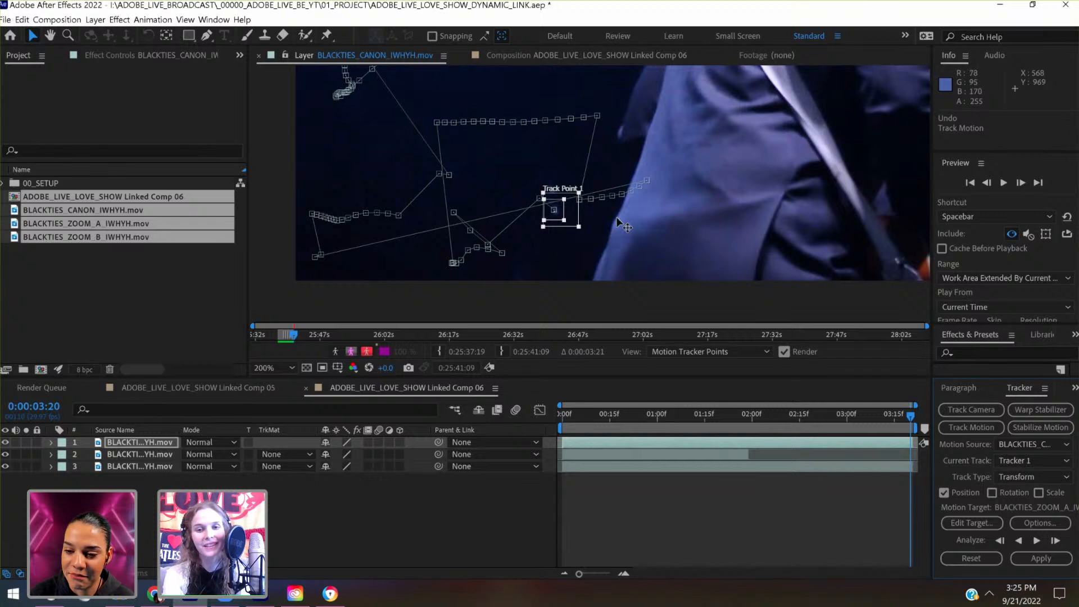
- Track frame by frame to 0:00:03:24, realigning the track point on the faint microphone highlight at 0:00:03:21 and 0:00:03:24
{"action": "scroll", "coordinate": [616, 217], "scroll_direction": "up", "scroll_amount": 1}
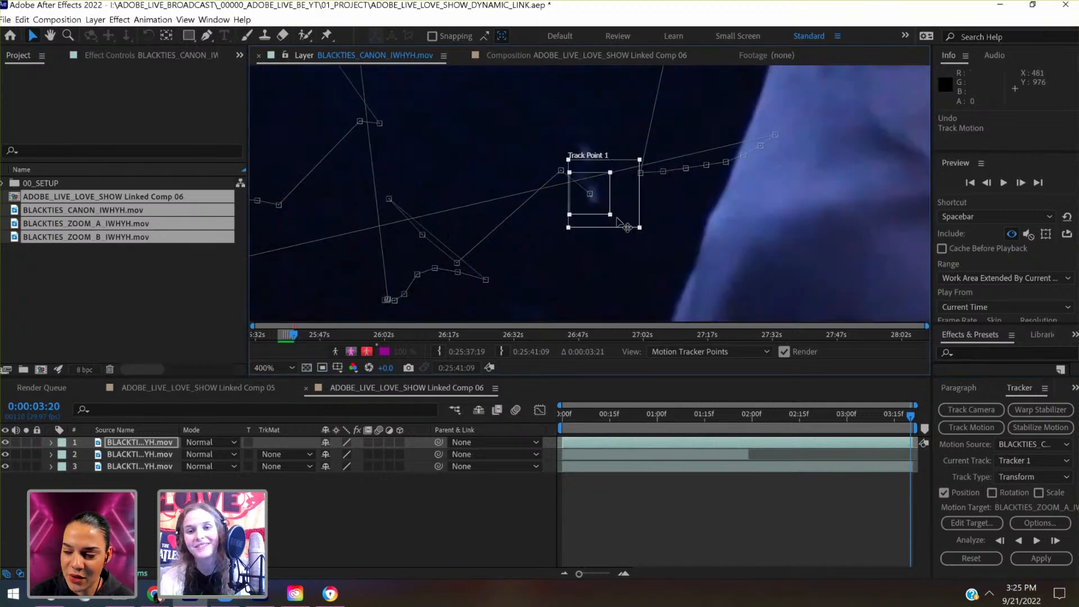
{"action": "left_click", "coordinate": [1055, 541]}
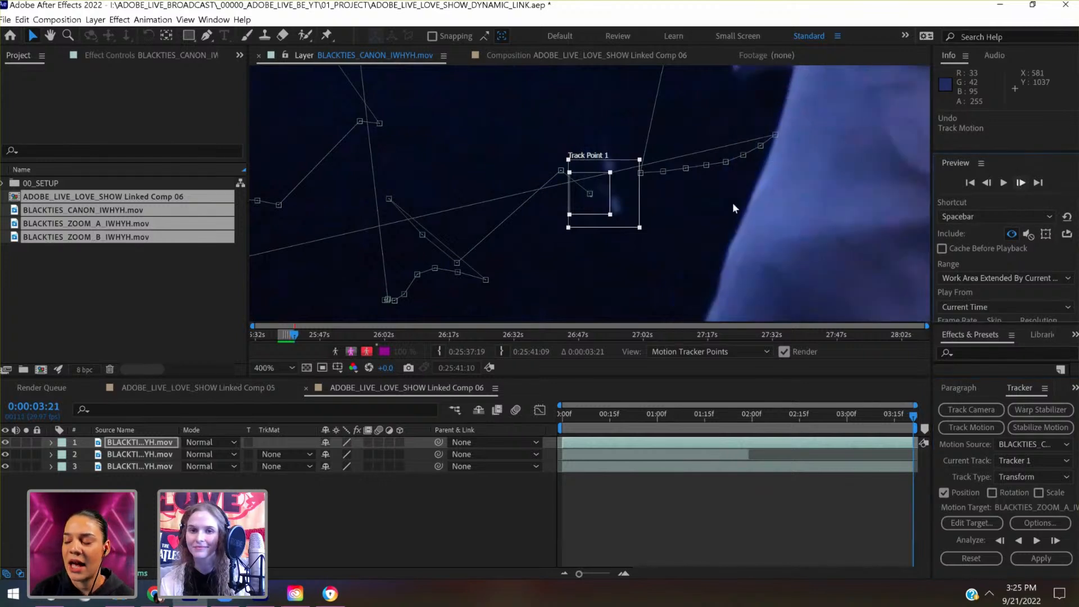
{"action": "left_click_drag", "start_coordinate": [608, 194], "coordinate": [632, 199]}
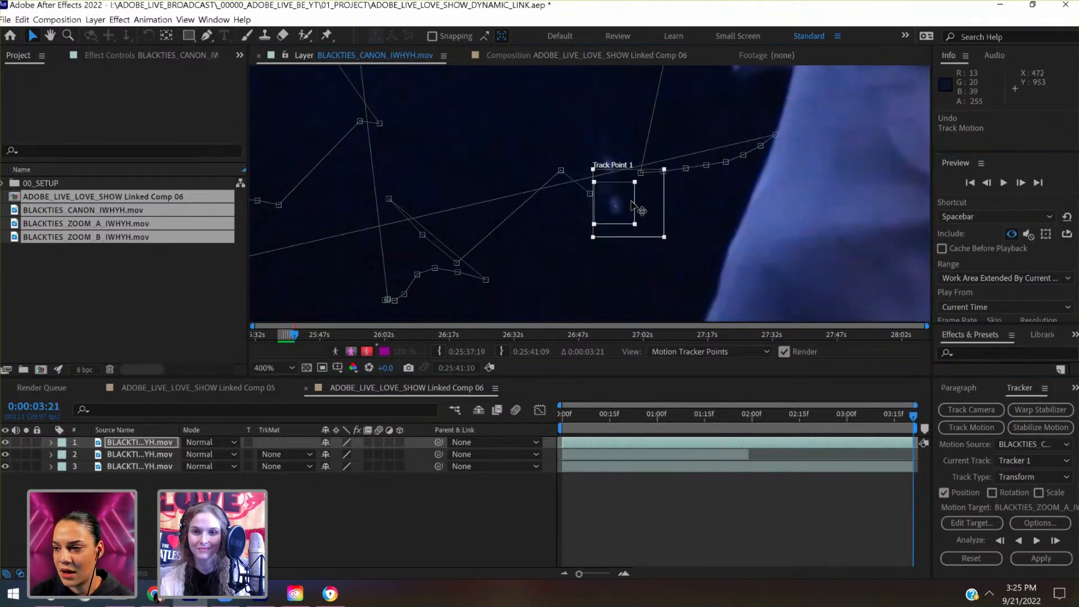
{"action": "left_click", "coordinate": [1055, 541]}
{"action": "left_click", "coordinate": [1054, 541]}
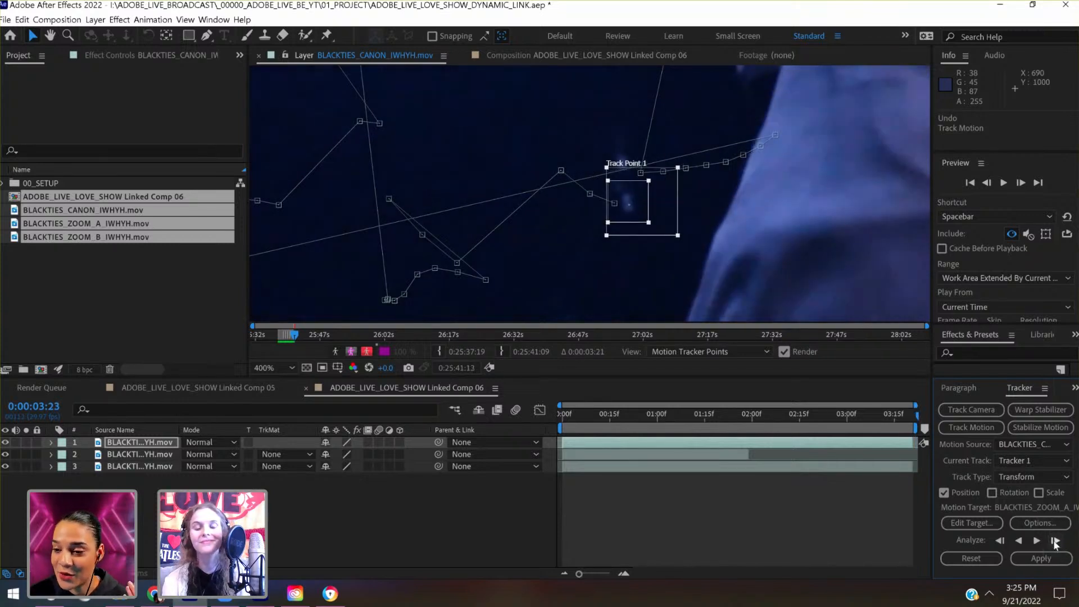
{"action": "left_click", "coordinate": [1055, 541]}
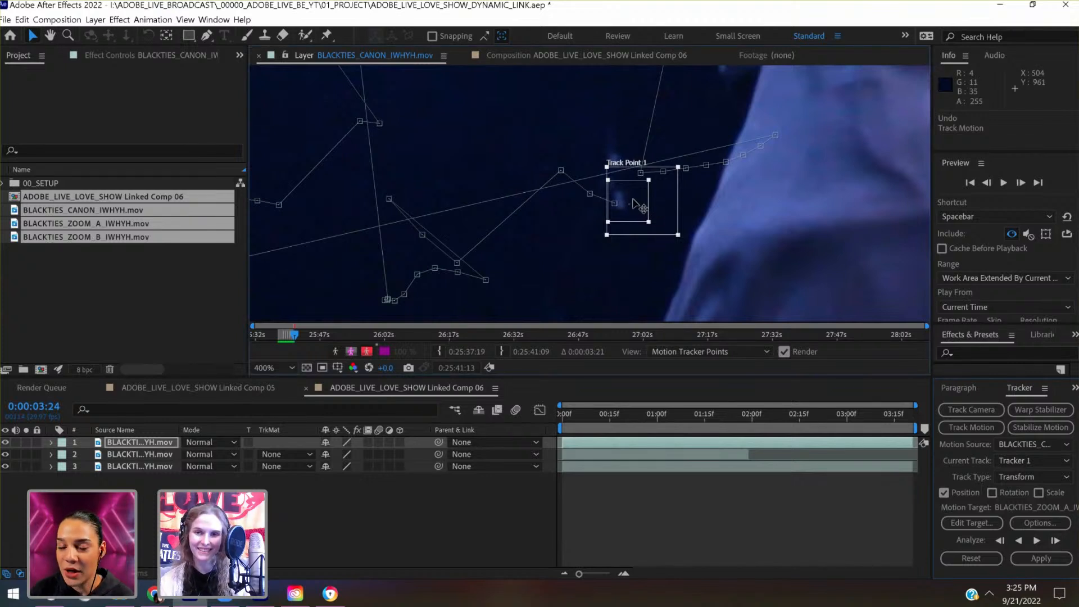
{"action": "left_click_drag", "start_coordinate": [641, 207], "coordinate": [630, 205]}
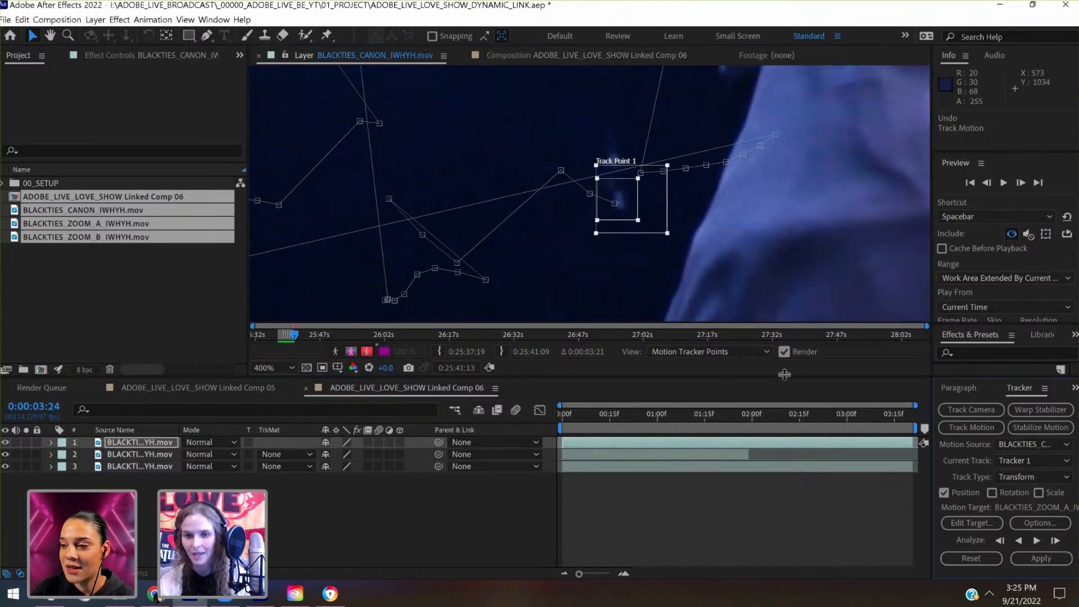
- Return to 0:00:00:00 and reveal the Canon layer's tracker keyframes in a magnified timeline
{"action": "left_click_drag", "start_coordinate": [890, 421], "coordinate": [530, 420]}
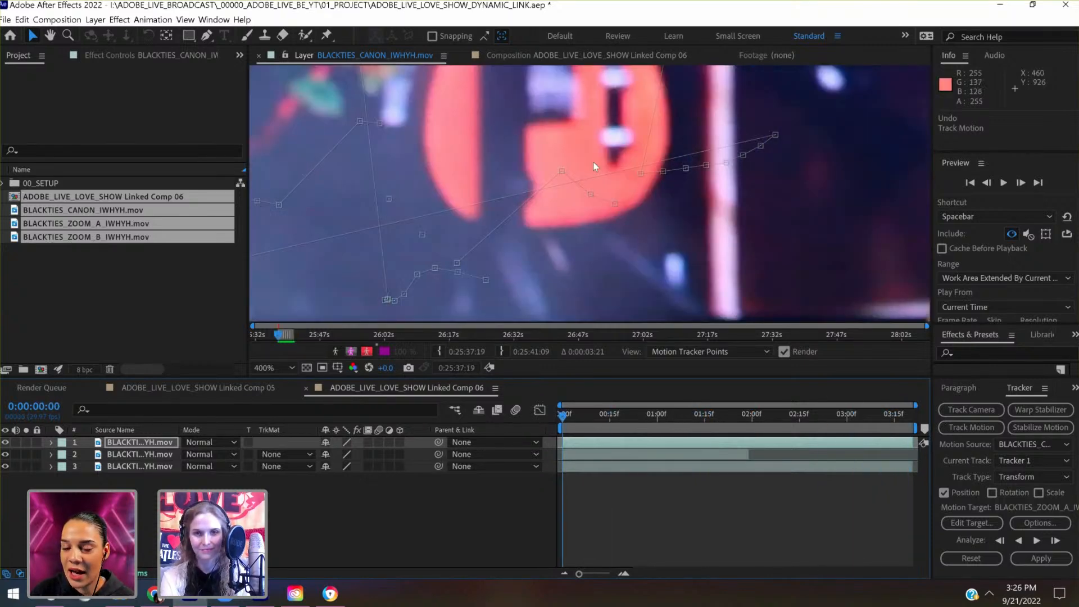
{"action": "scroll", "coordinate": [593, 161], "scroll_direction": "down", "scroll_amount": 4}
{"action": "left_click_drag", "start_coordinate": [601, 189], "coordinate": [632, 270]}
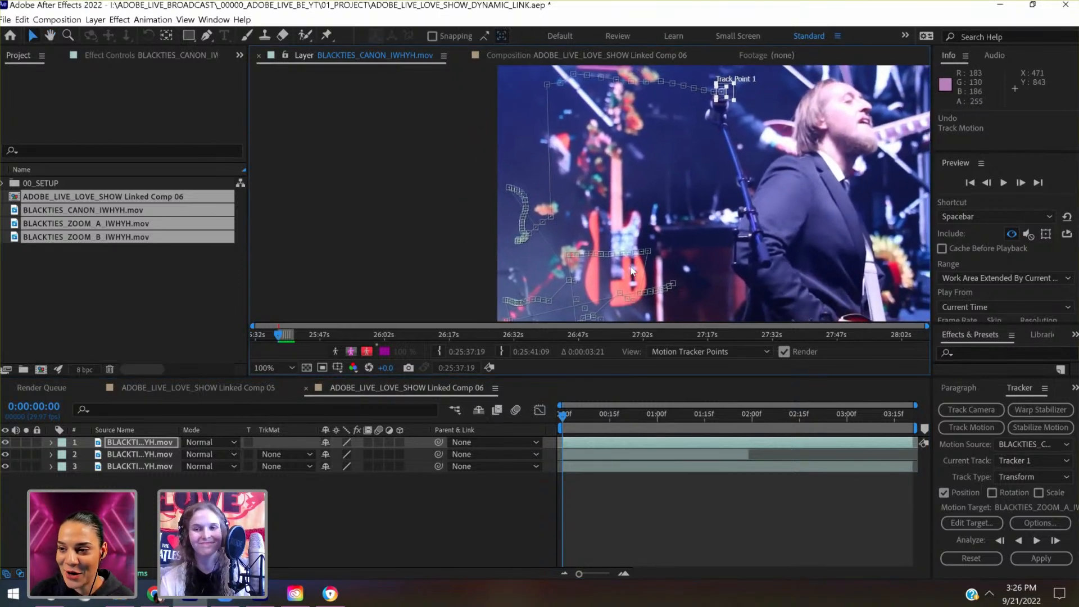
{"action": "key", "text": "u"}
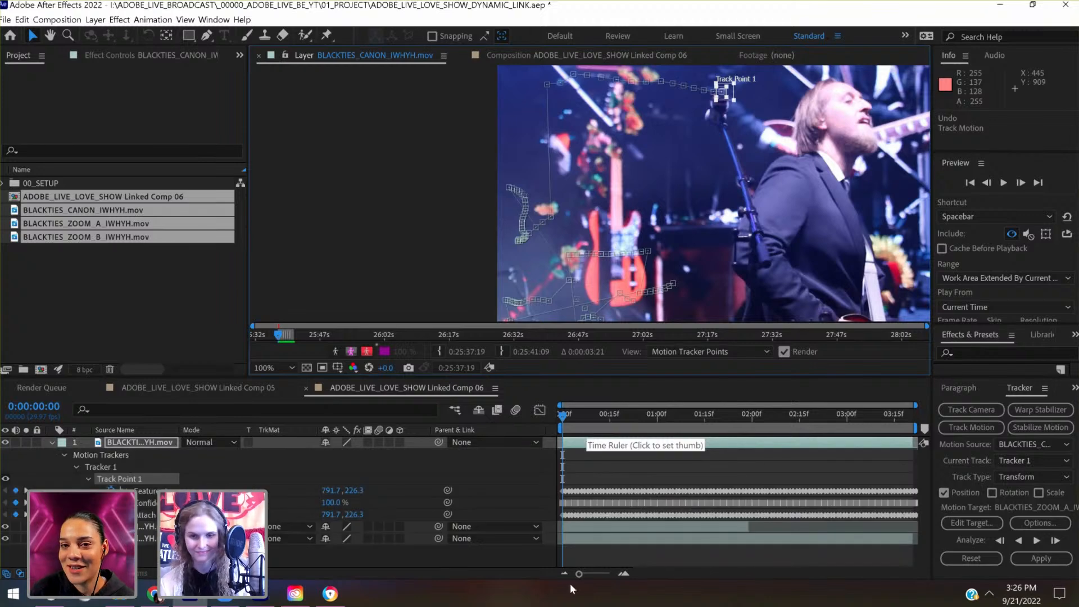
{"action": "left_click", "coordinate": [596, 574]}
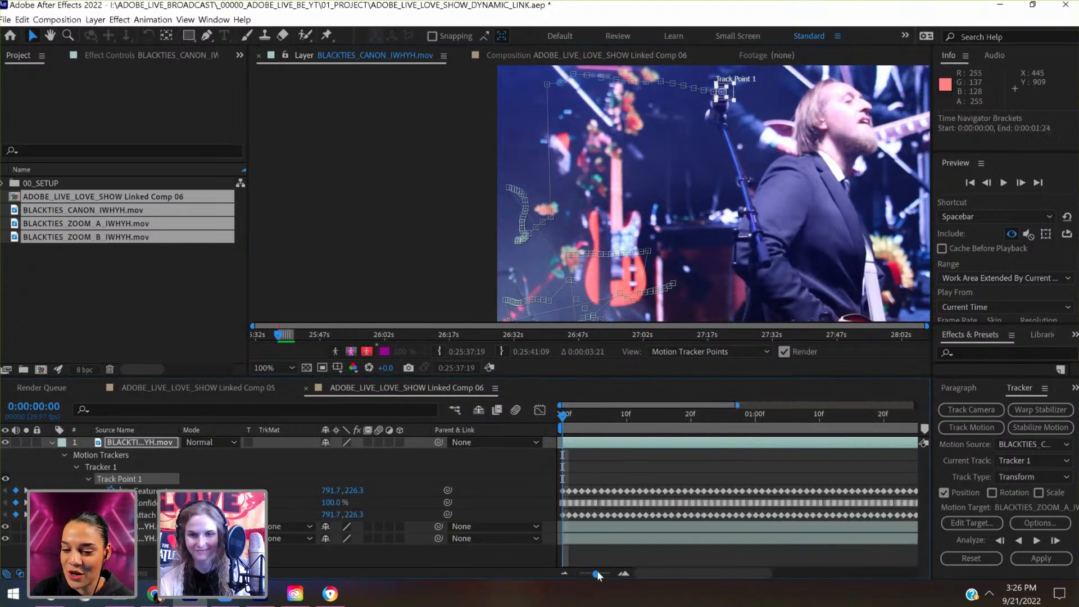
- Find where the track point jumps from the microphone head to the stand, and stop at 0:00:00:14
{"action": "left_click", "coordinate": [681, 414]}
{"action": "left_click", "coordinate": [702, 427]}
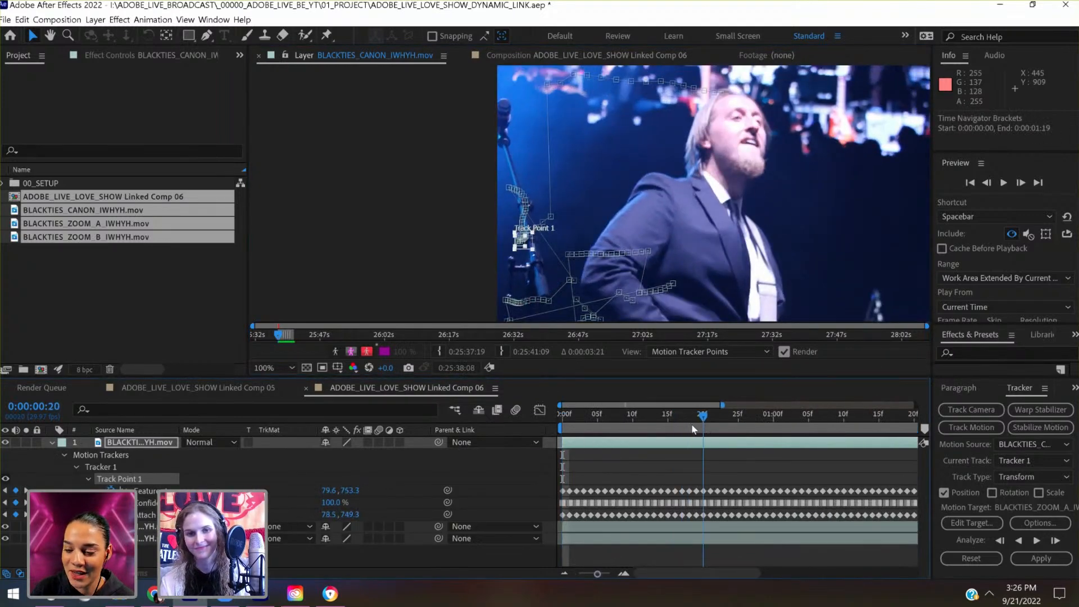
{"action": "left_click", "coordinate": [676, 431]}
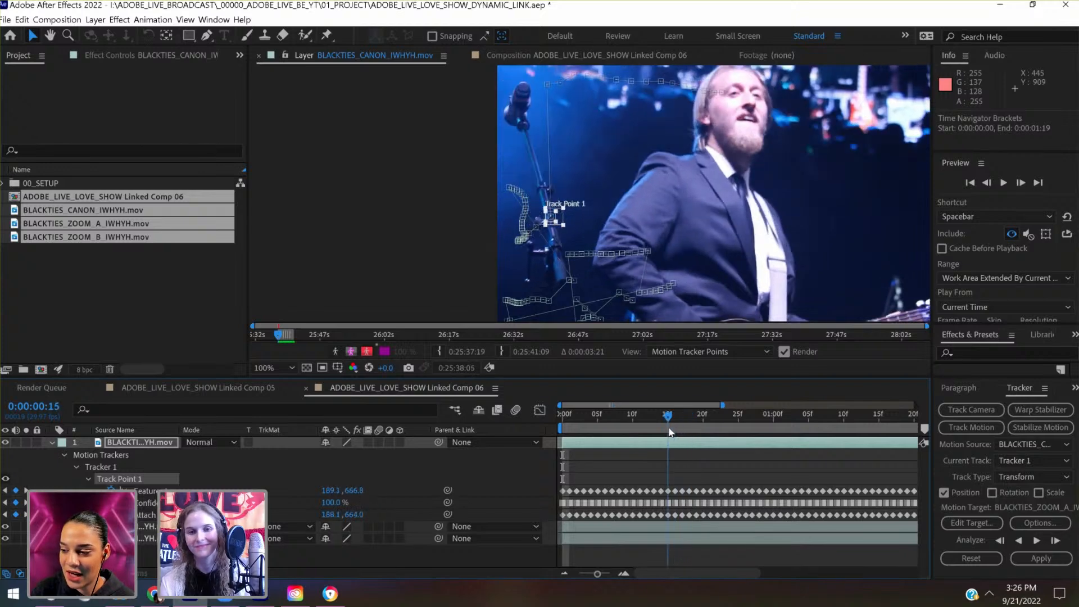
{"action": "left_click", "coordinate": [987, 183]}
{"action": "left_click", "coordinate": [987, 183]}
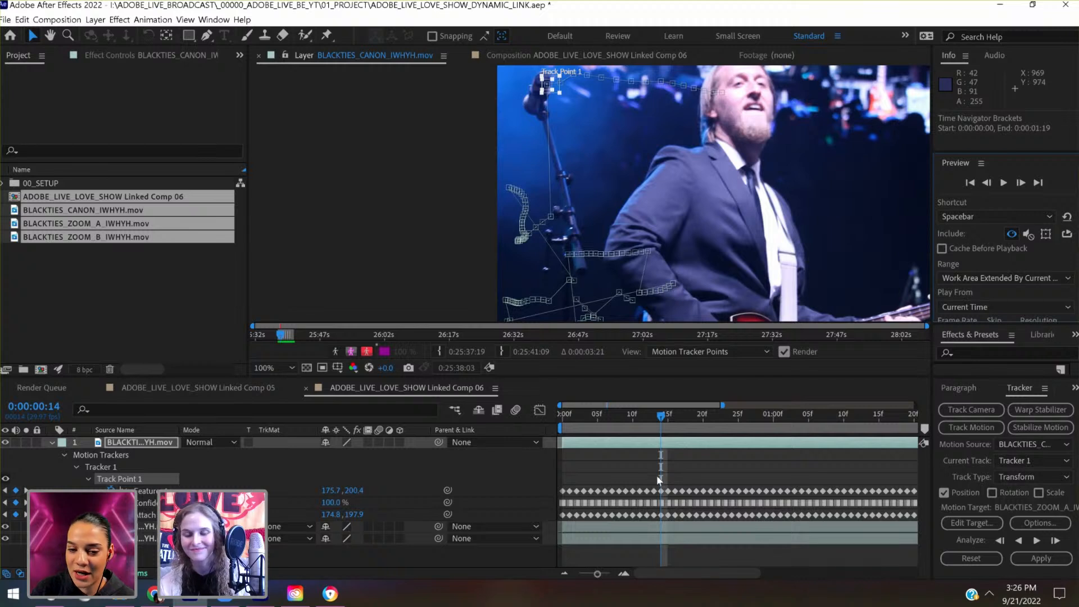
- Select Track Point 1's keyframes from 0:00:00:14 to about 0:00:01:22, checking the matching points on the motion path
{"action": "left_click_drag", "start_coordinate": [659, 477], "coordinate": [811, 521]}
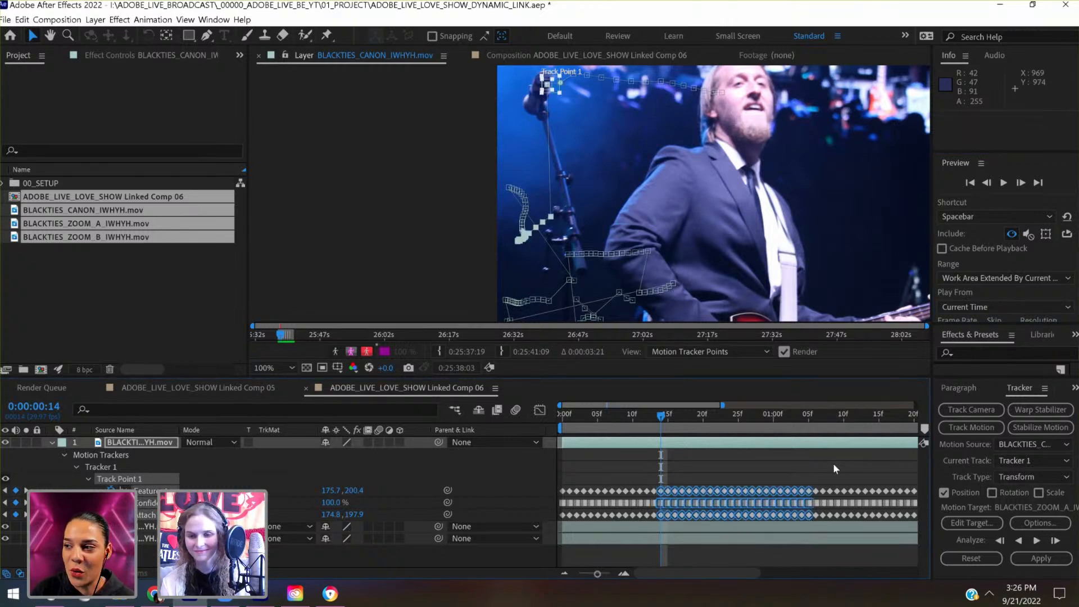
{"action": "scroll", "coordinate": [834, 463], "scroll_direction": "right", "scroll_amount": 5}
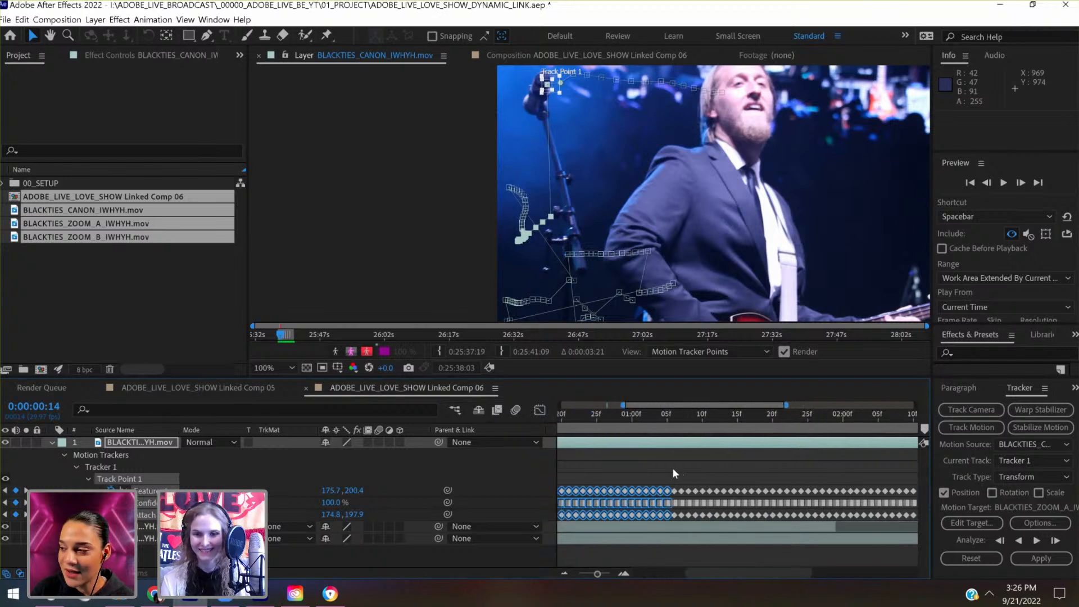
{"action": "left_click_drag", "start_coordinate": [674, 470], "coordinate": [817, 518]}
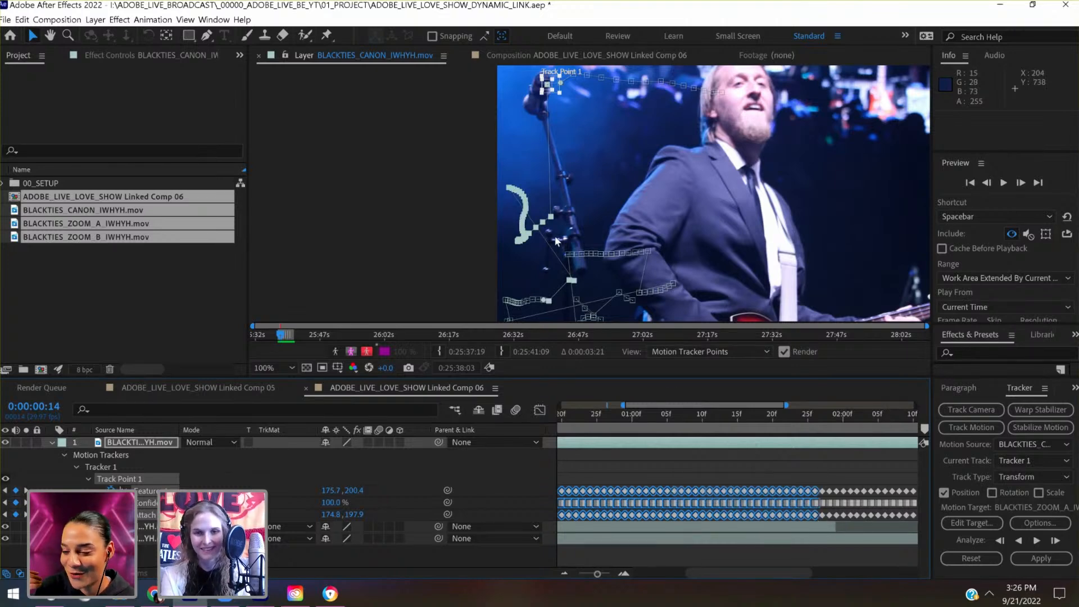
{"action": "scroll", "coordinate": [555, 238], "scroll_direction": "up", "scroll_amount": 1}
{"action": "left_click_drag", "start_coordinate": [568, 270], "coordinate": [525, 62]}
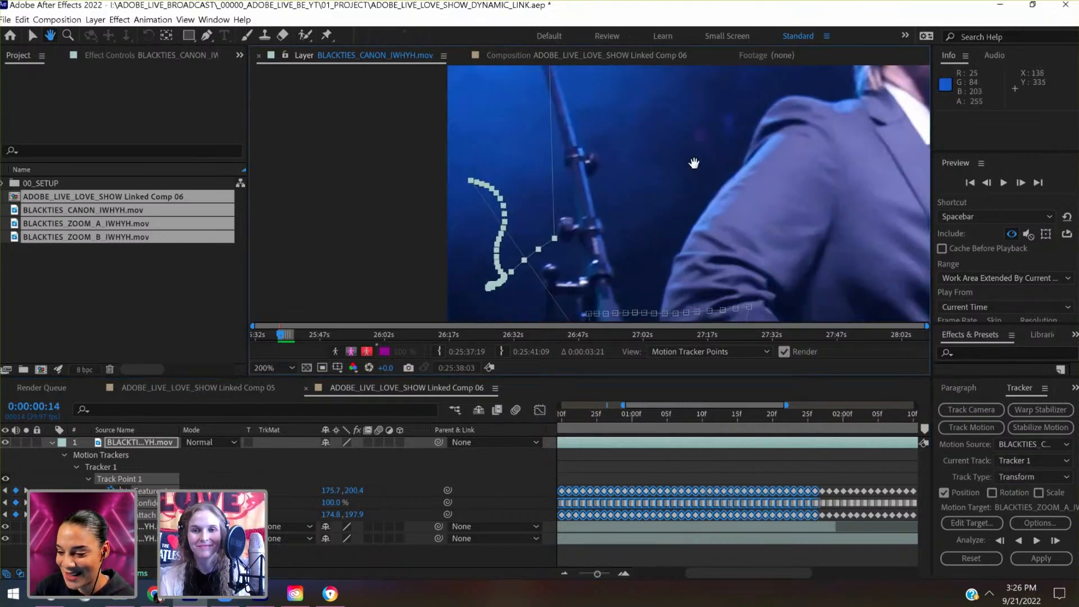
{"action": "left_click_drag", "start_coordinate": [577, 262], "coordinate": [696, 185]}
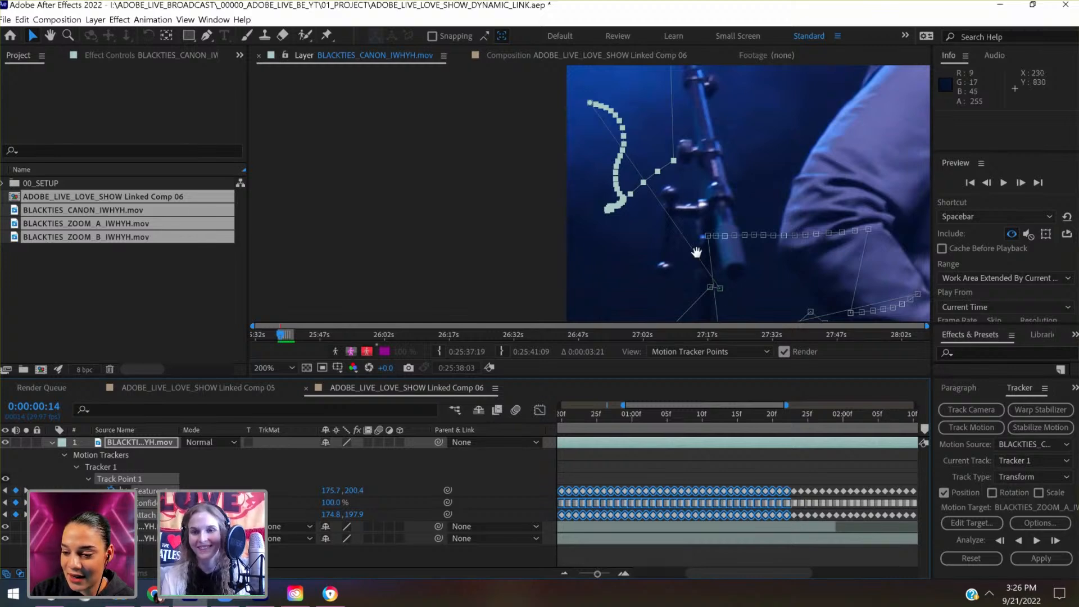
{"action": "key", "text": "space"}
{"action": "key", "text": "space"}
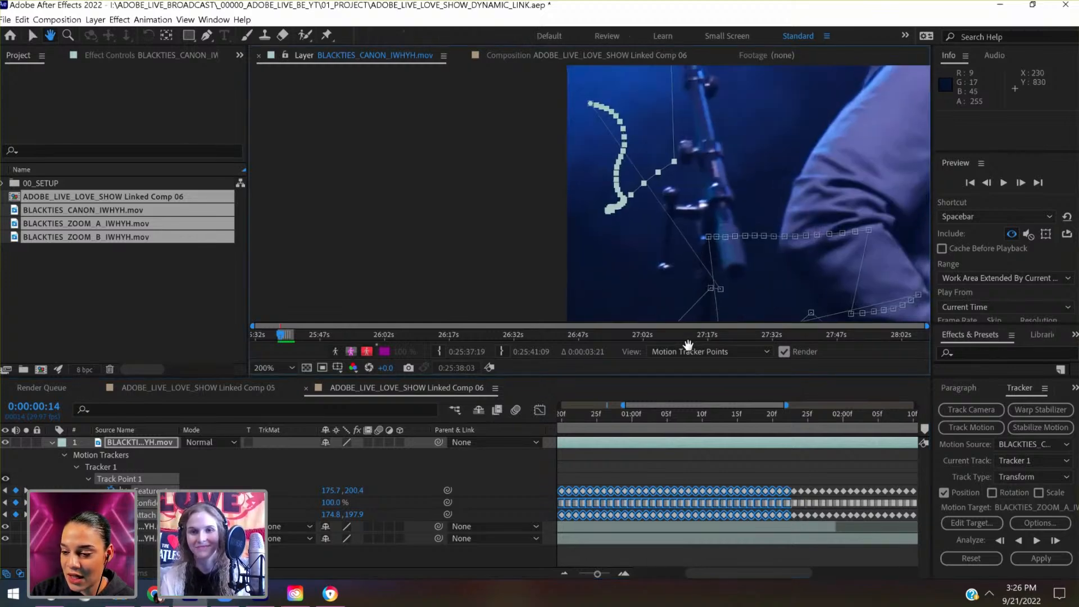
{"action": "left_click_drag", "start_coordinate": [688, 345], "coordinate": [718, 441]}
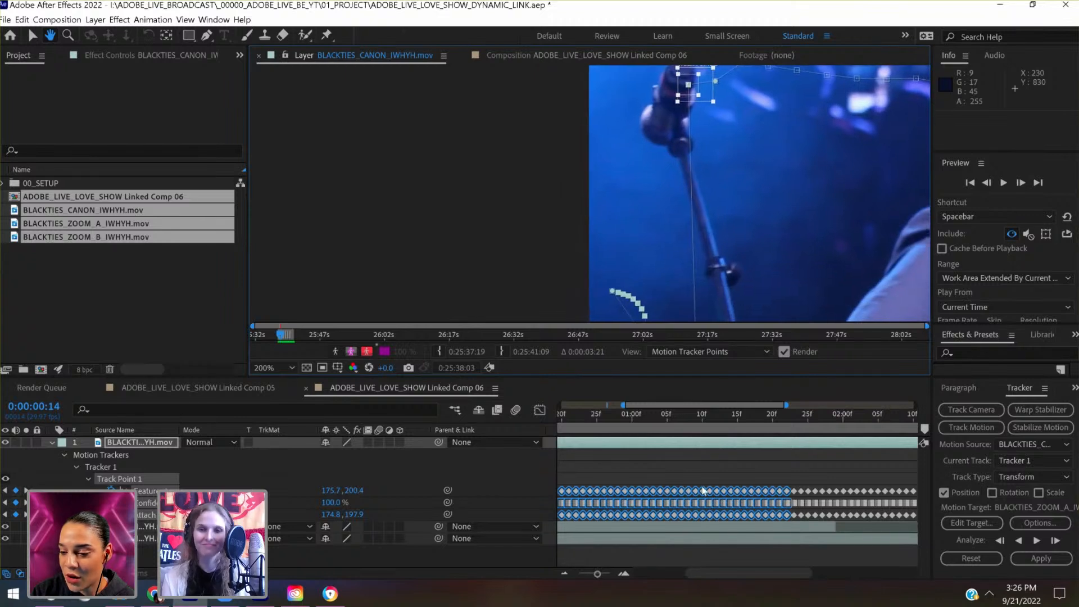
- Refine the tracker keyframe selection so that it starts at 0:00:00:15 and leaves out 0:00:00:14
{"action": "key", "text": "v"}
{"action": "scroll", "coordinate": [691, 441], "scroll_direction": "left", "scroll_amount": 2}
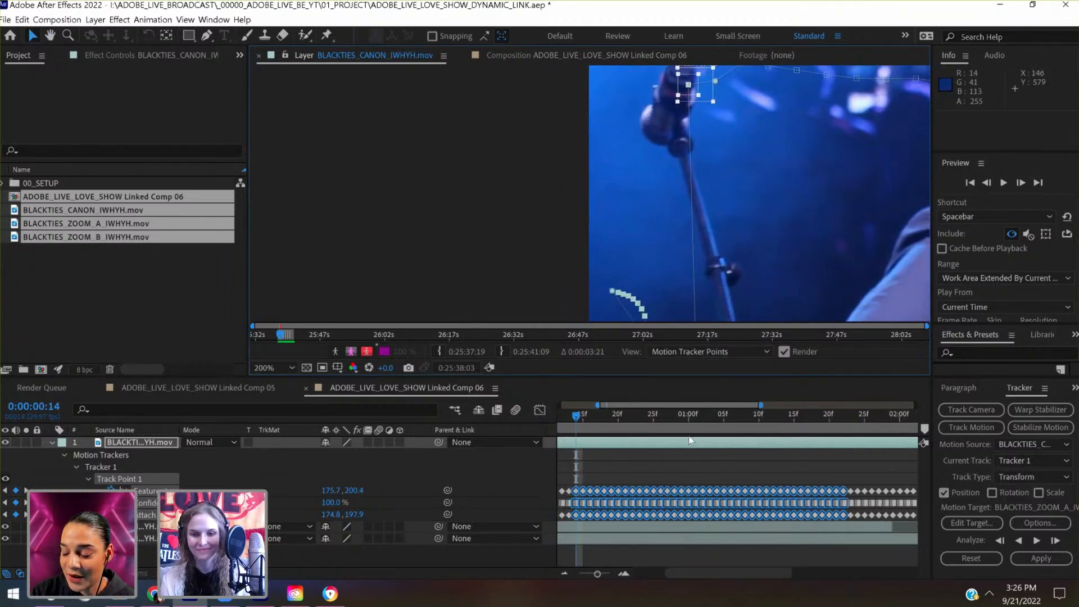
{"action": "scroll", "coordinate": [604, 490], "scroll_direction": "left", "scroll_amount": 1}
{"action": "left_click_drag", "start_coordinate": [601, 476], "coordinate": [613, 515]}
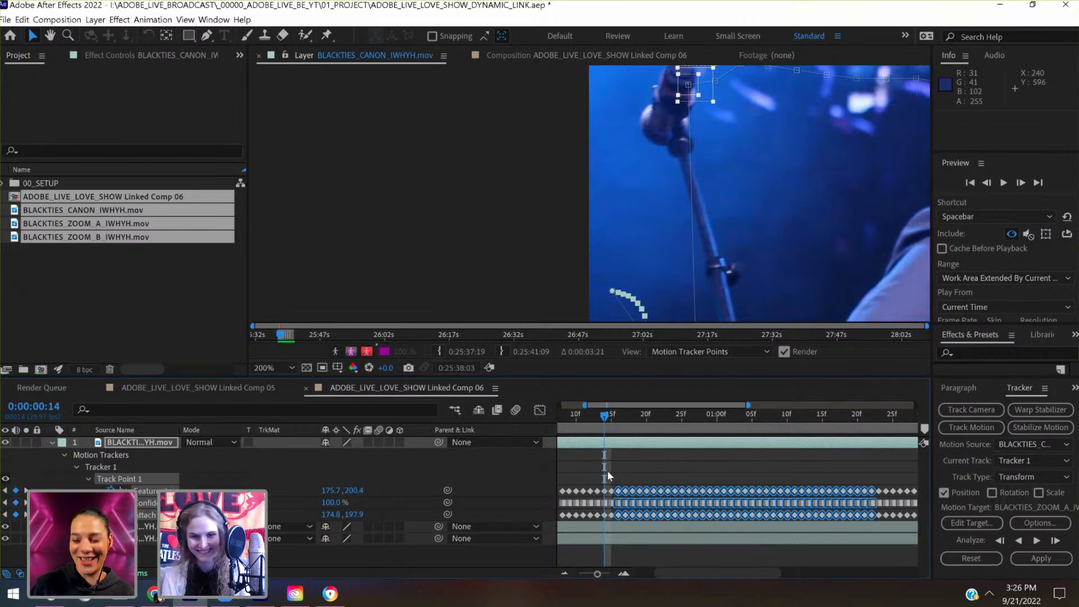
{"action": "left_click_drag", "start_coordinate": [610, 477], "coordinate": [617, 525]}
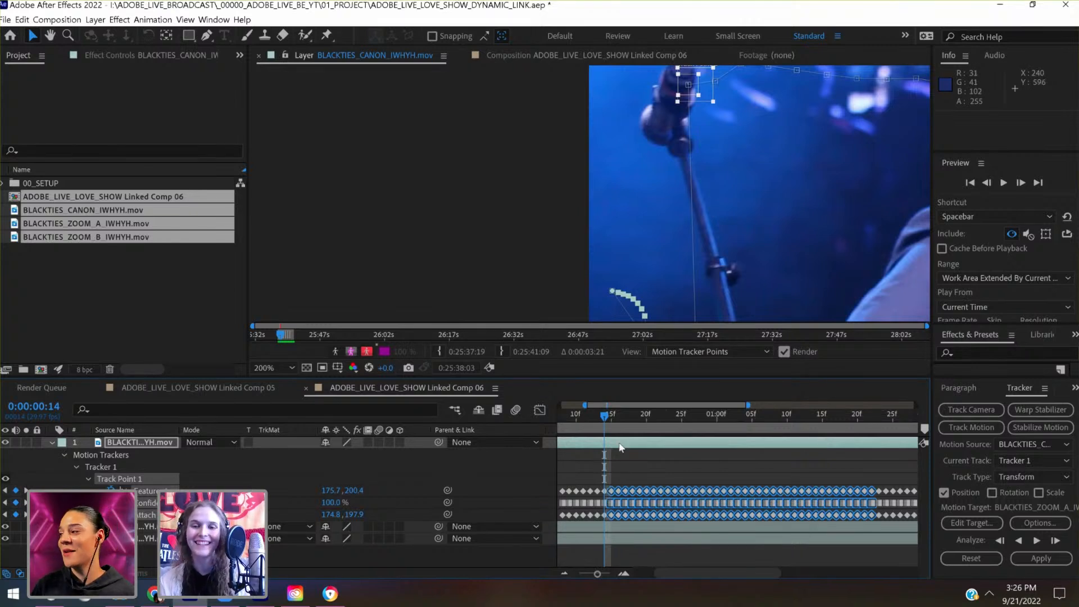
- Move the selected track path up about 436 px and fine-tune it onto the microphone head, comparing 0:00:00:14 with 0:00:00:15
{"action": "left_click_drag", "start_coordinate": [629, 302], "coordinate": [608, 14]}
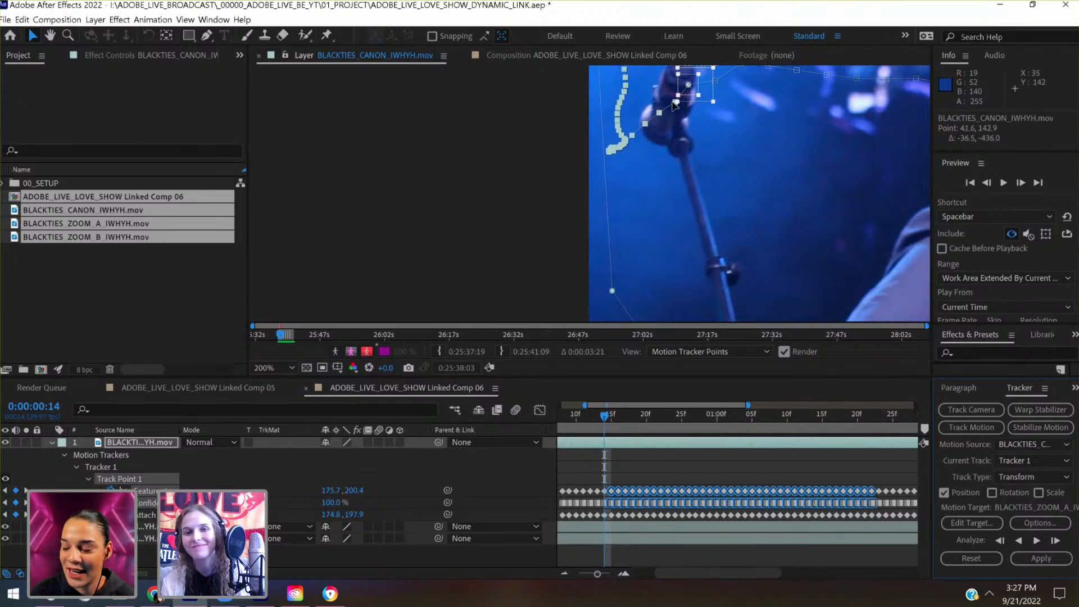
{"action": "mouse_move", "coordinate": [658, 113]}
{"action": "left_mouse_down"}
{"action": "mouse_move", "coordinate": [659, 97]}
{"action": "mouse_move", "coordinate": [653, 104]}
{"action": "left_mouse_up"}
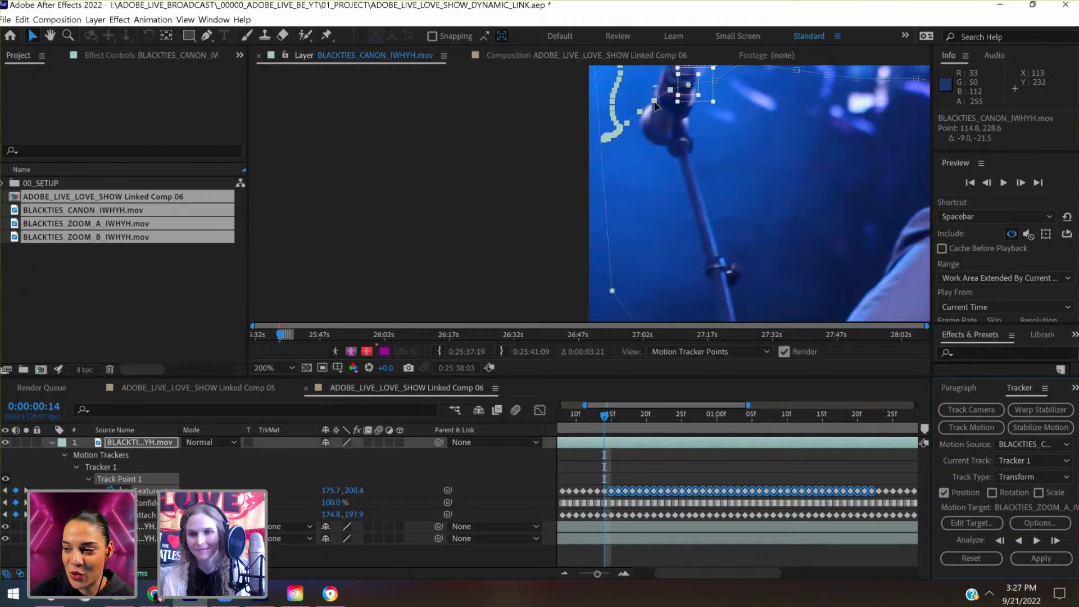
{"action": "left_click", "coordinate": [1021, 183]}
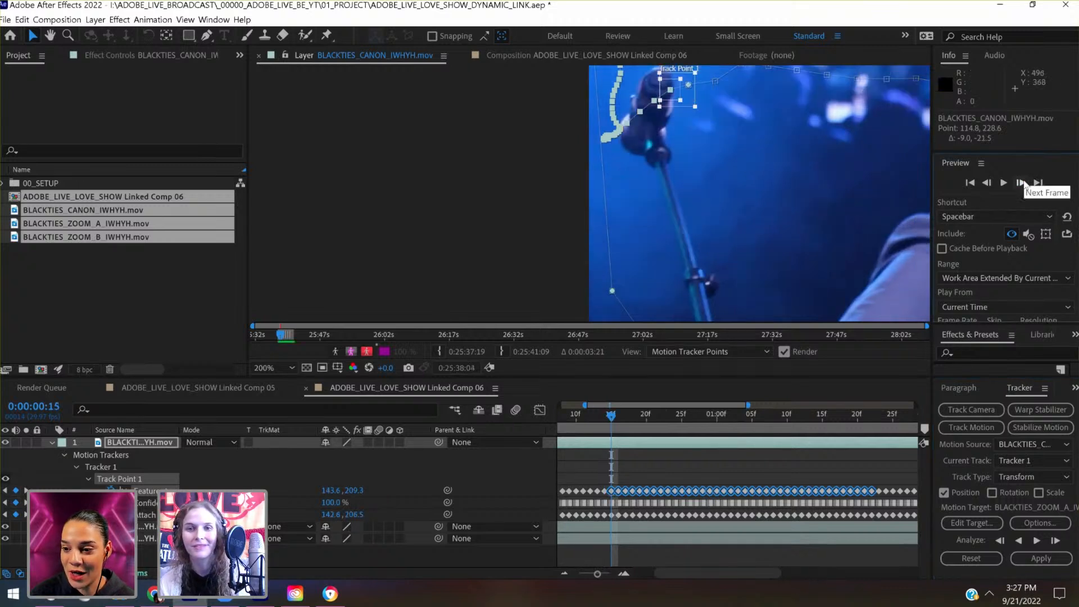
{"action": "left_click", "coordinate": [987, 183]}
{"action": "left_click", "coordinate": [1021, 183]}
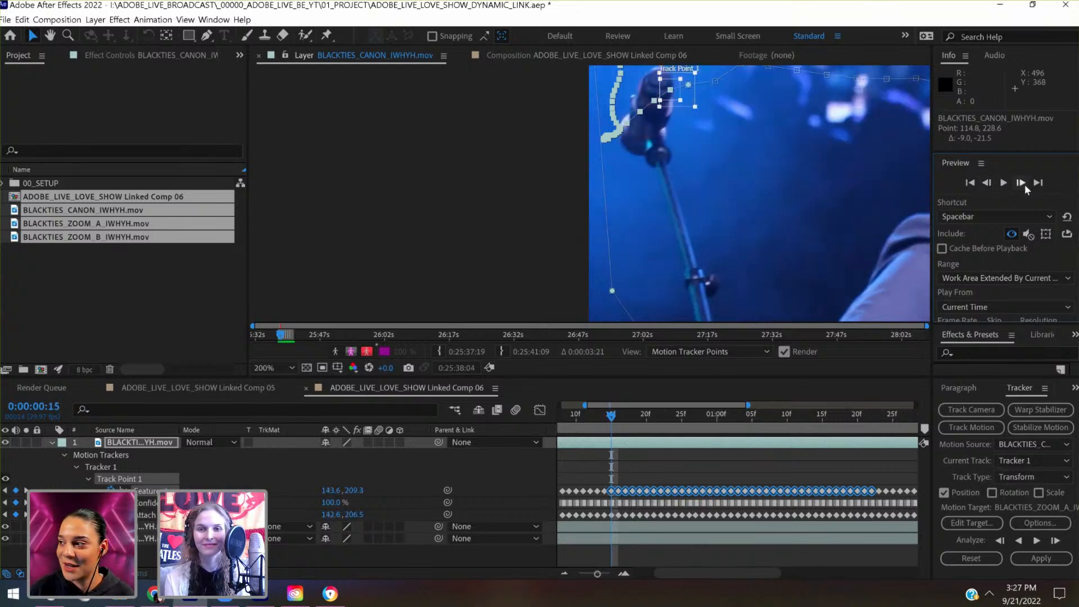
{"action": "left_click_drag", "start_coordinate": [649, 107], "coordinate": [647, 112]}
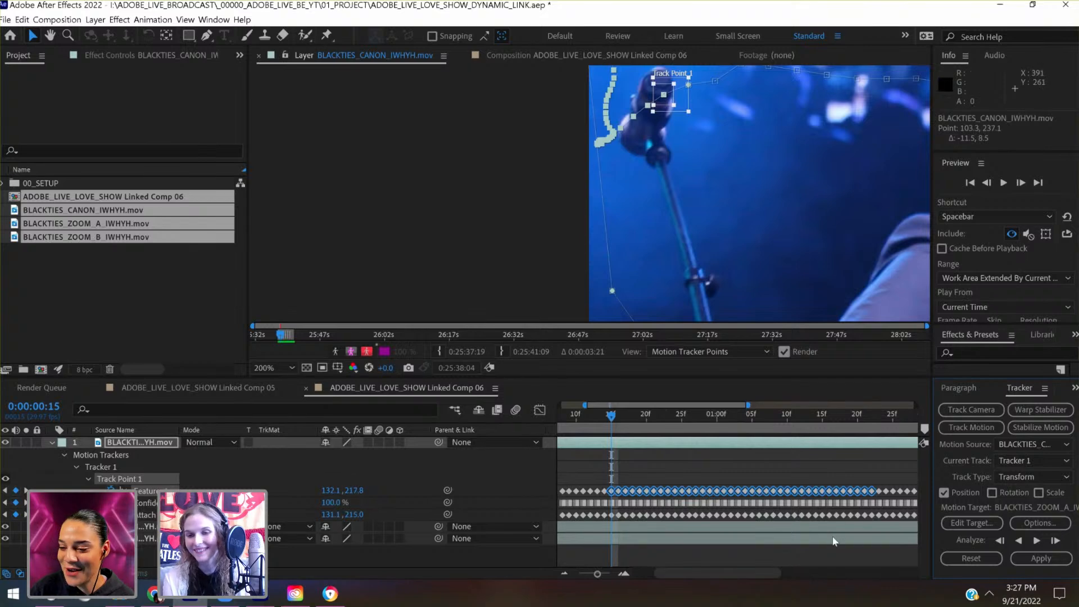
- Go to 0:00:01:22 and examine the end of the shifted track path against the full frame
{"action": "left_click", "coordinate": [869, 416]}
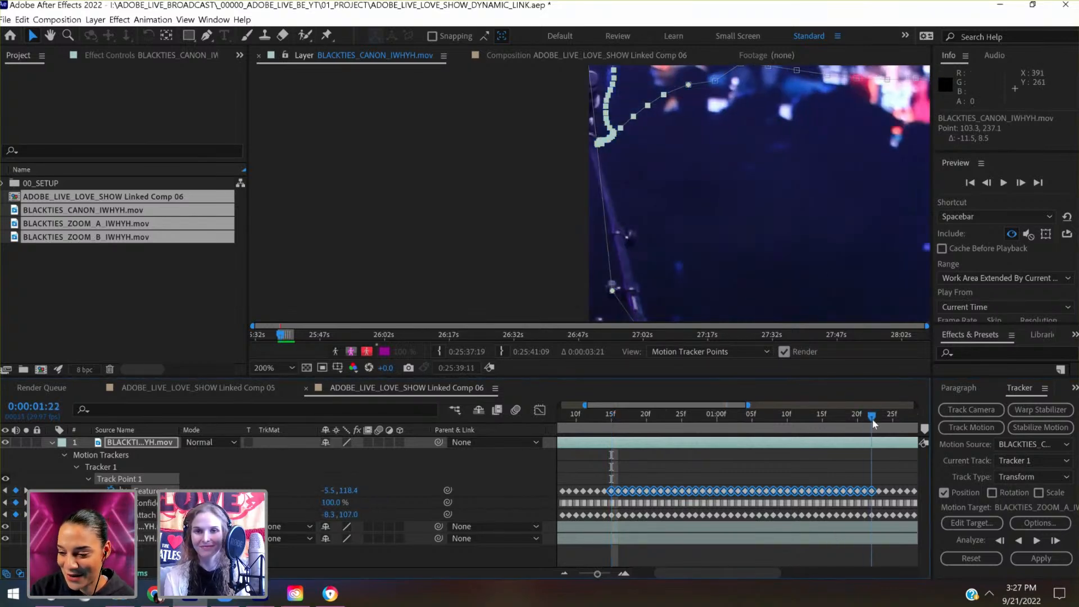
{"action": "left_click_drag", "start_coordinate": [807, 248], "coordinate": [699, 204]}
{"action": "scroll", "coordinate": [699, 204], "scroll_direction": "down", "scroll_amount": 1}
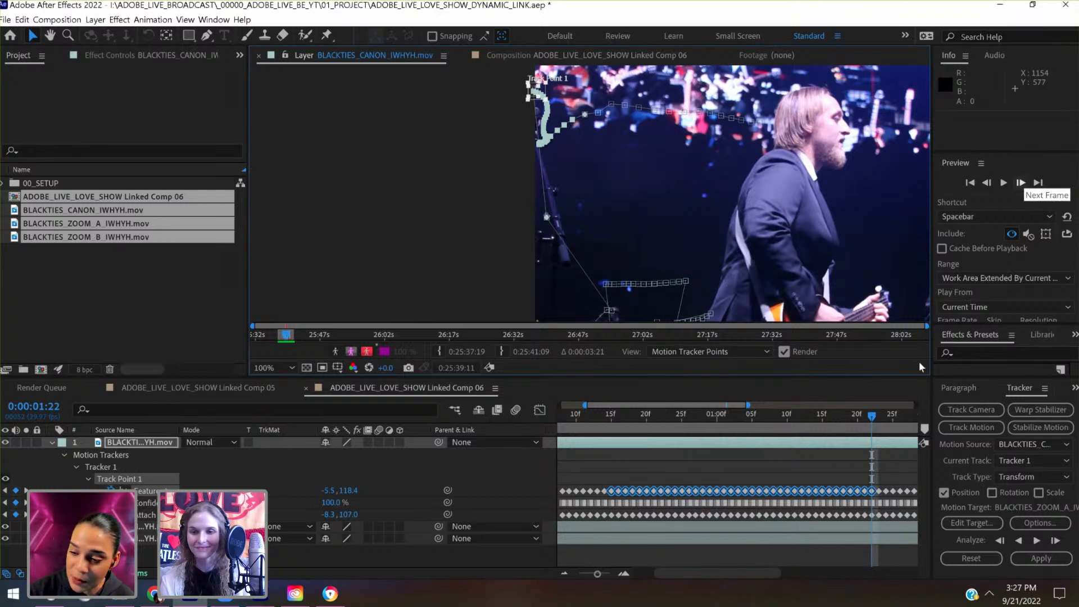
- Compare the frames from 0:00:01:22 to 0:00:01:24 and move Track Point 1 at 0:00:01:23 down onto the feature tracked at 0:00:01:24
{"action": "left_click_drag", "start_coordinate": [876, 417], "coordinate": [879, 418]}
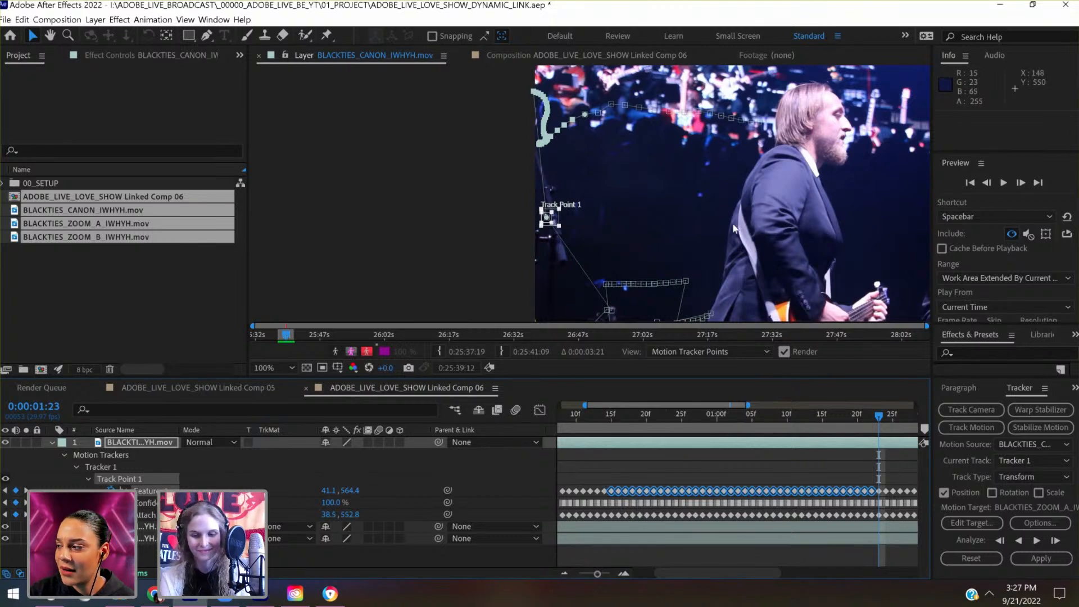
{"action": "scroll", "coordinate": [733, 225], "scroll_direction": "up", "scroll_amount": 1}
{"action": "left_click_drag", "start_coordinate": [725, 244], "coordinate": [652, 140]}
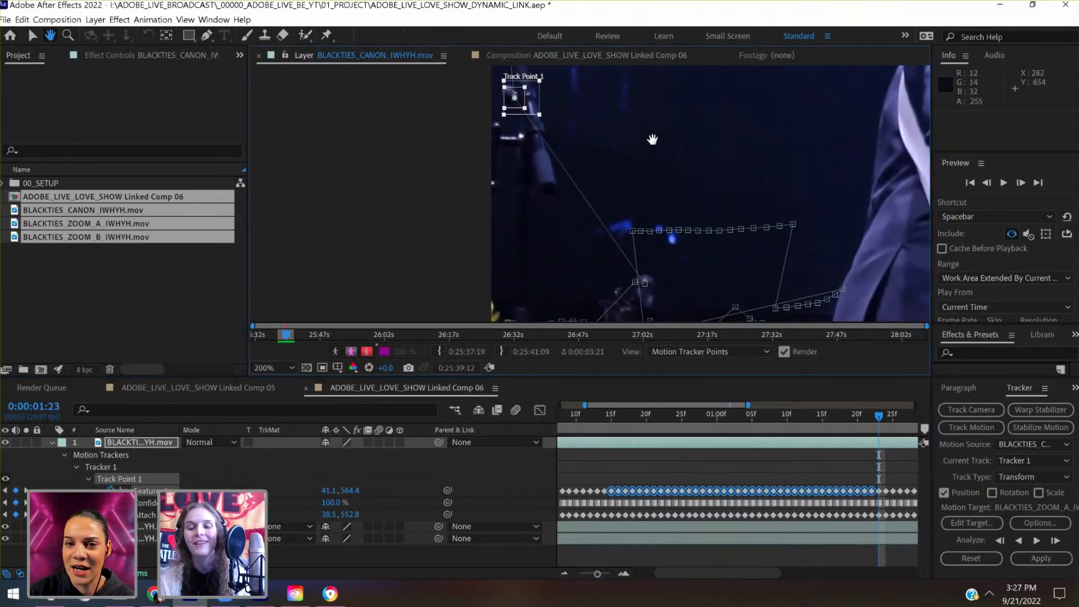
{"action": "left_click", "coordinate": [987, 183]}
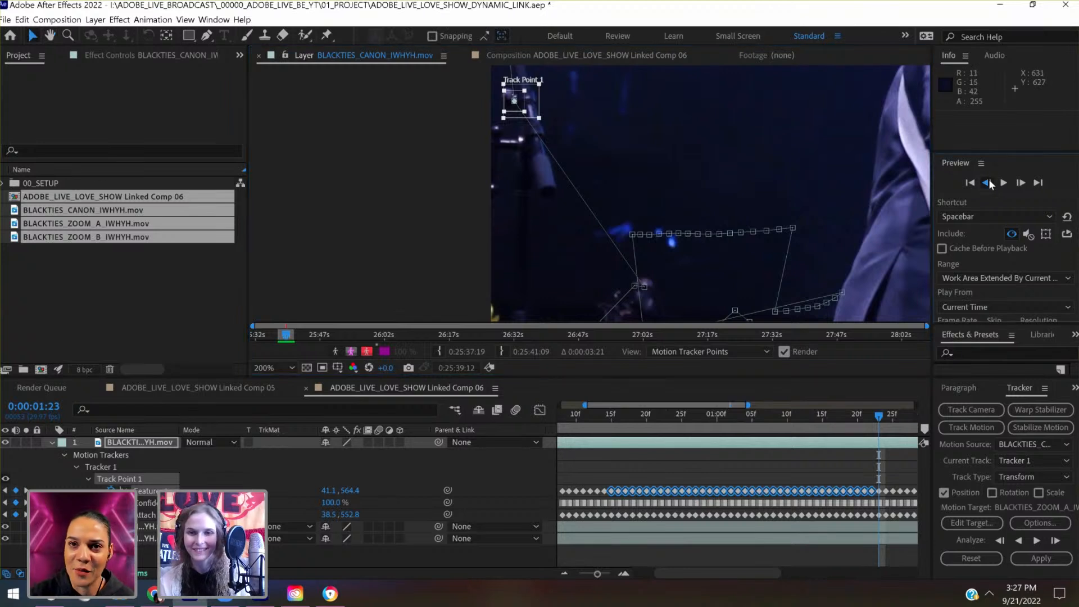
{"action": "left_click", "coordinate": [1020, 184]}
{"action": "left_click", "coordinate": [1021, 184]}
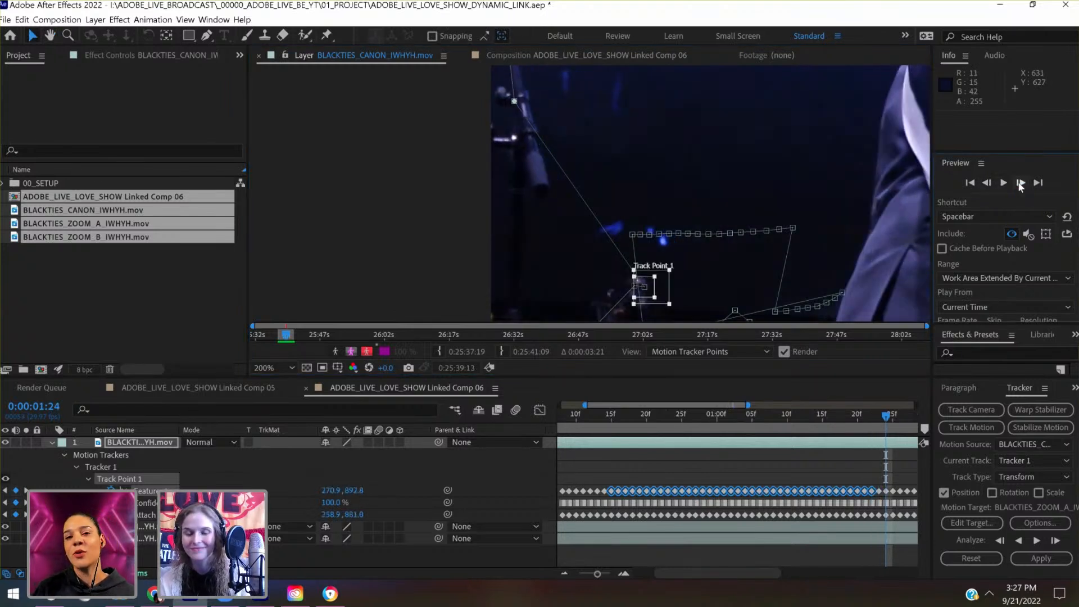
{"action": "left_click", "coordinate": [988, 183]}
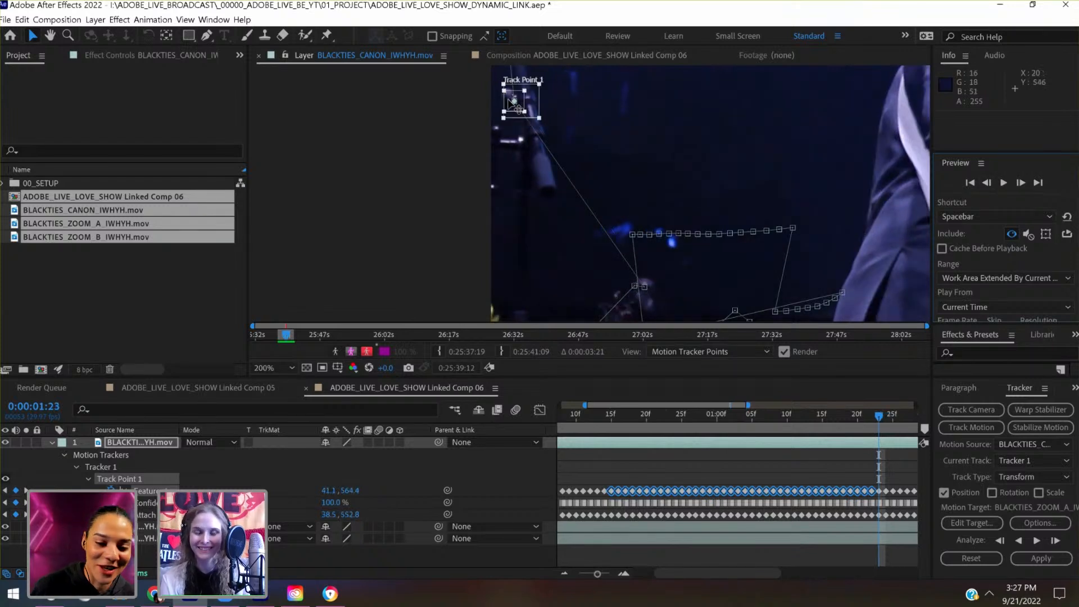
{"action": "left_click_drag", "start_coordinate": [514, 103], "coordinate": [660, 287]}
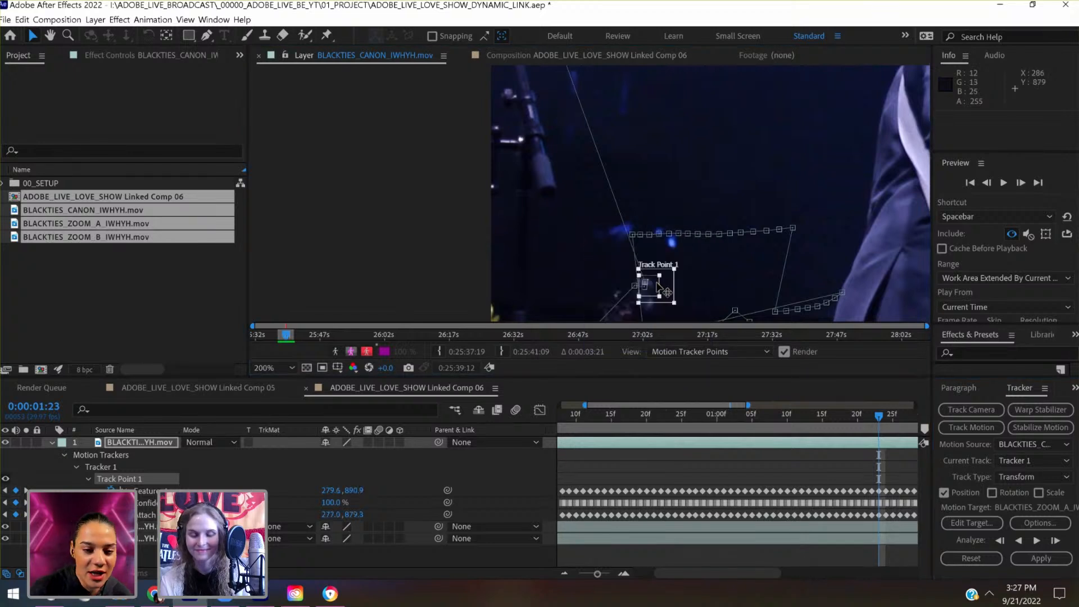
- Fine-tune Track Point 1 at 0:00:01:23 to a feature center of about 275.0, 897.9, comparing its placement with 0:00:01:25
{"action": "scroll", "coordinate": [657, 283], "scroll_direction": "up", "scroll_amount": 3}
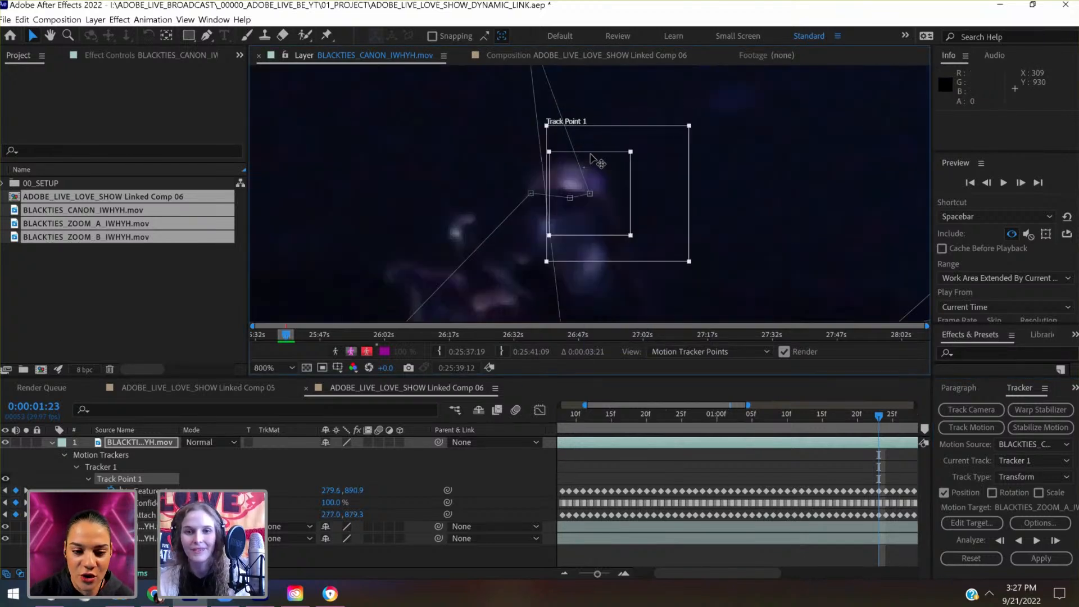
{"action": "left_click_drag", "start_coordinate": [607, 180], "coordinate": [607, 180]}
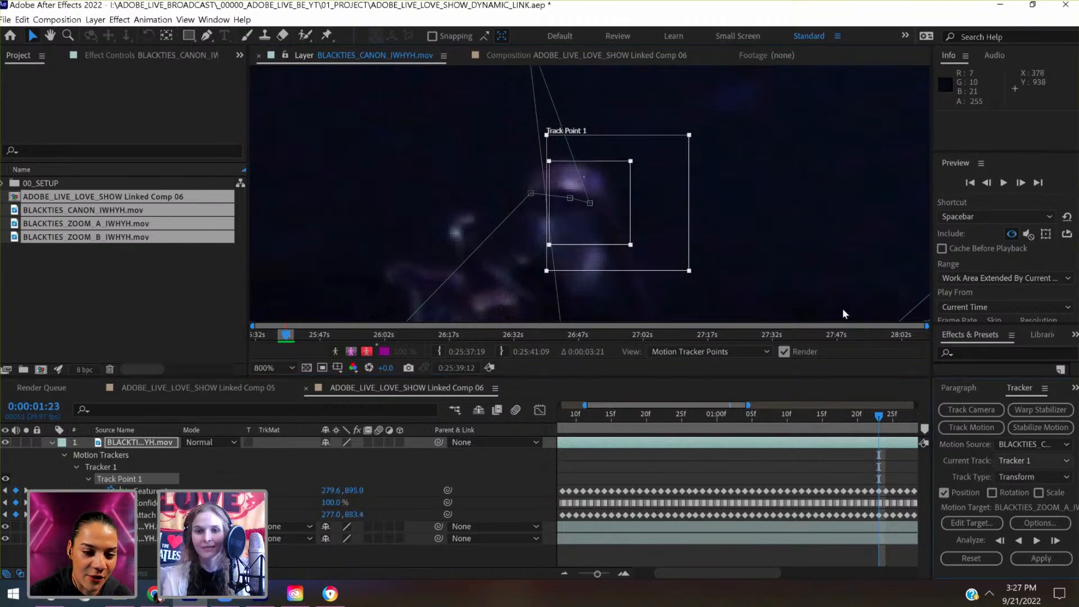
{"action": "left_click_drag", "start_coordinate": [616, 221], "coordinate": [615, 215]}
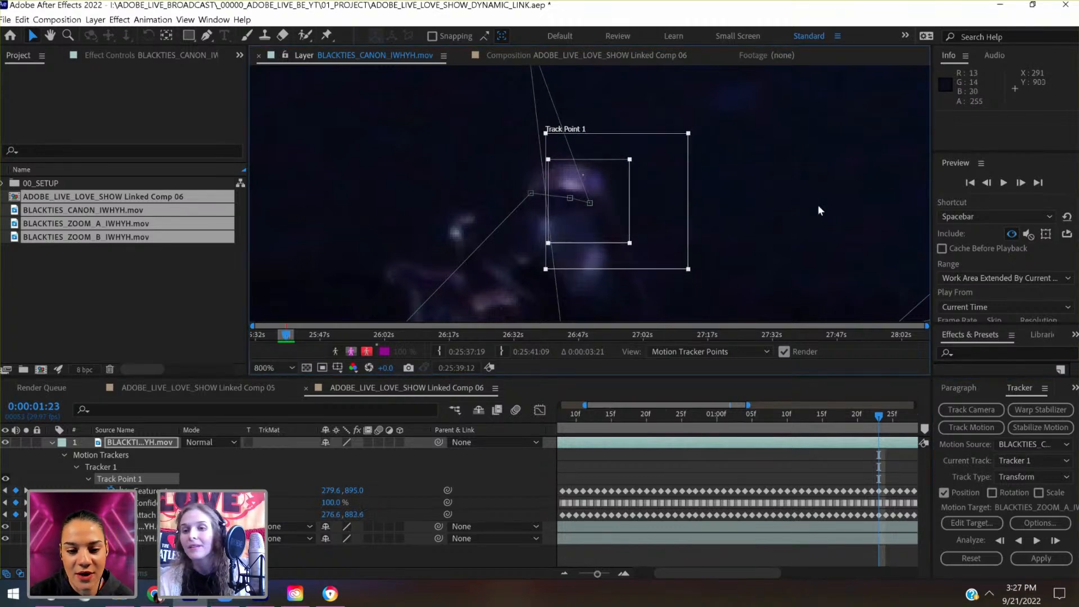
{"action": "left_click", "coordinate": [1023, 184]}
{"action": "left_click", "coordinate": [1022, 183]}
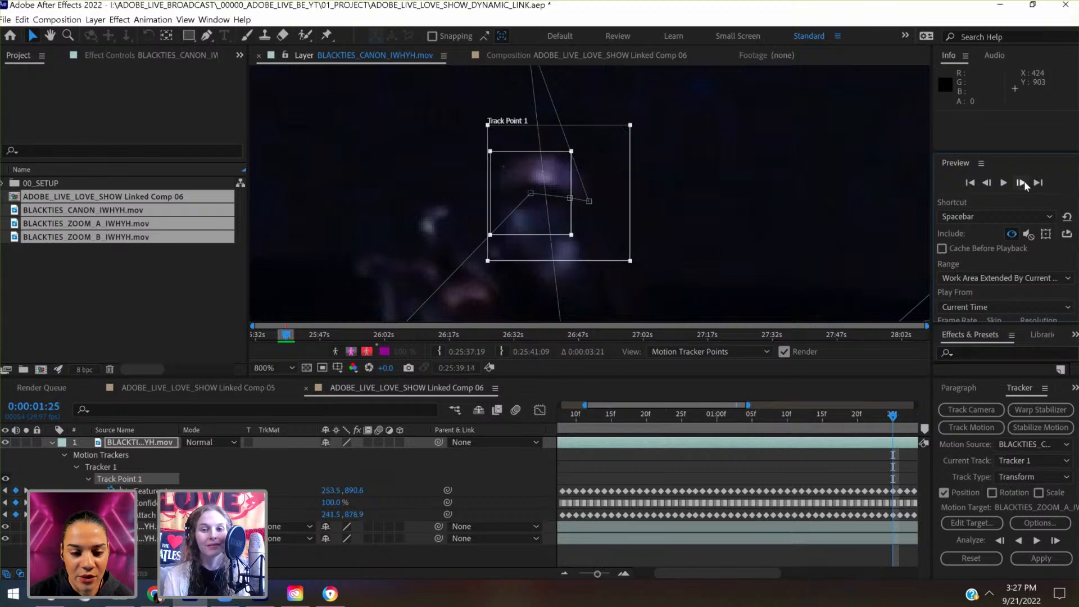
{"action": "left_click", "coordinate": [986, 183]}
{"action": "left_click", "coordinate": [987, 184]}
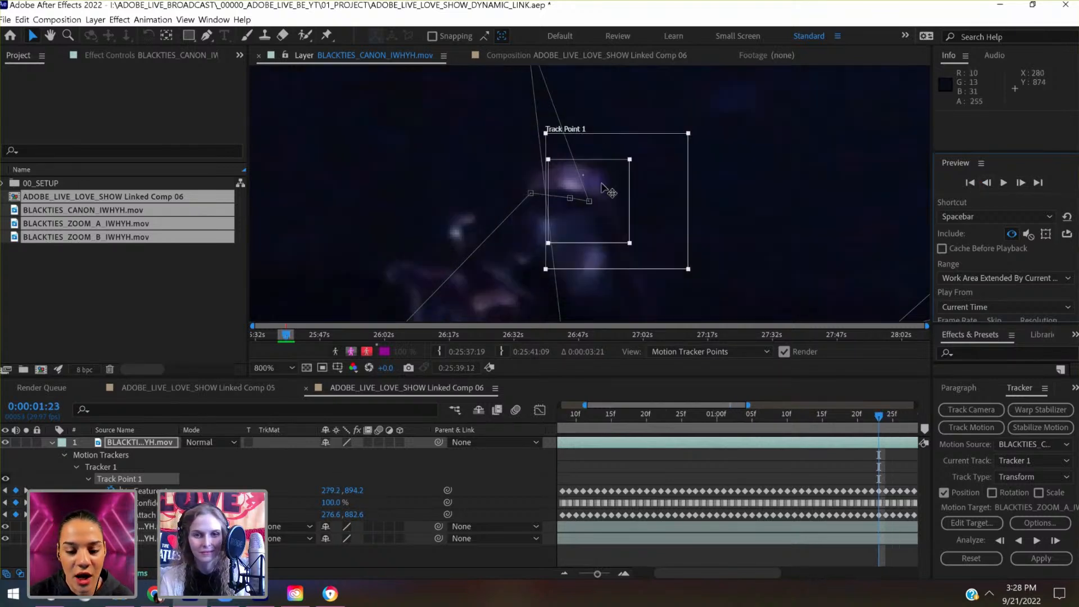
{"action": "left_click_drag", "start_coordinate": [596, 192], "coordinate": [593, 193]}
- Select the tracker keyframes from 0:00:01:23 to 0:00:01:25 and move them about 292 px left and 779 px up to join the preceding path
{"action": "scroll", "coordinate": [595, 195], "scroll_direction": "down", "scroll_amount": 3}
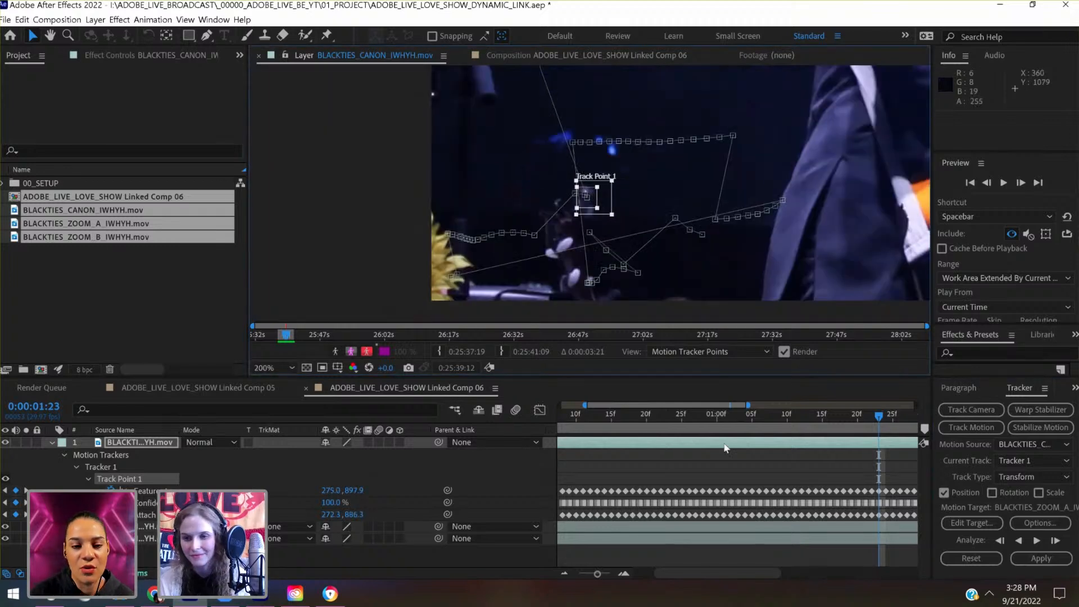
{"action": "scroll", "coordinate": [875, 447], "scroll_direction": "right", "scroll_amount": 8}
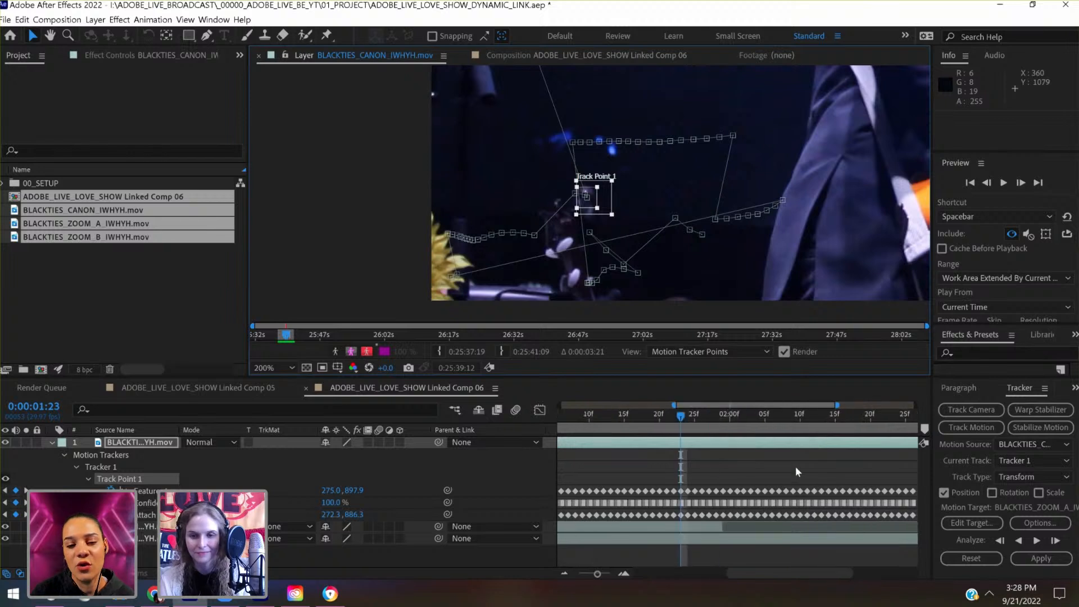
{"action": "left_click_drag", "start_coordinate": [650, 476], "coordinate": [669, 523]}
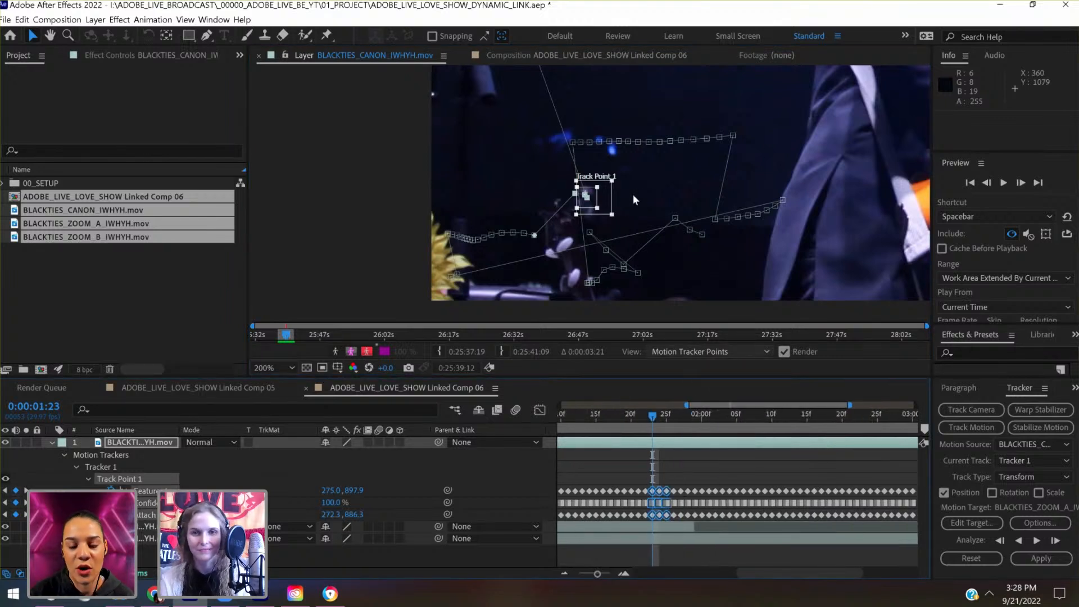
{"action": "left_click_drag", "start_coordinate": [586, 197], "coordinate": [467, 96]}
{"action": "key", "text": "space"}
{"action": "left_click_drag", "start_coordinate": [543, 135], "coordinate": [682, 307]}
{"action": "left_click_drag", "start_coordinate": [607, 270], "coordinate": [574, 84]}
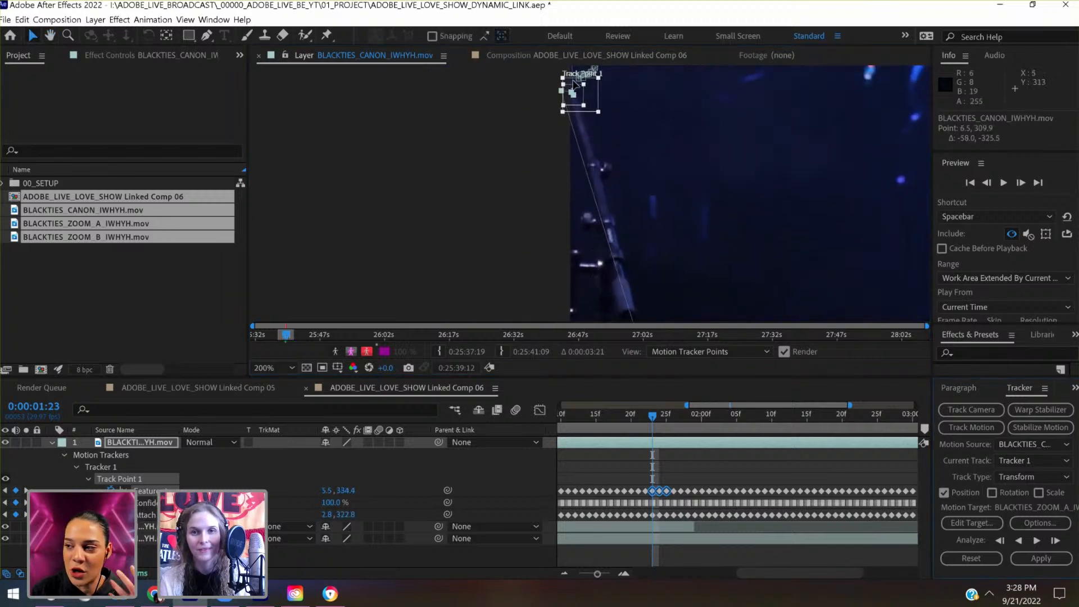
{"action": "left_click_drag", "start_coordinate": [639, 256], "coordinate": [639, 268]}
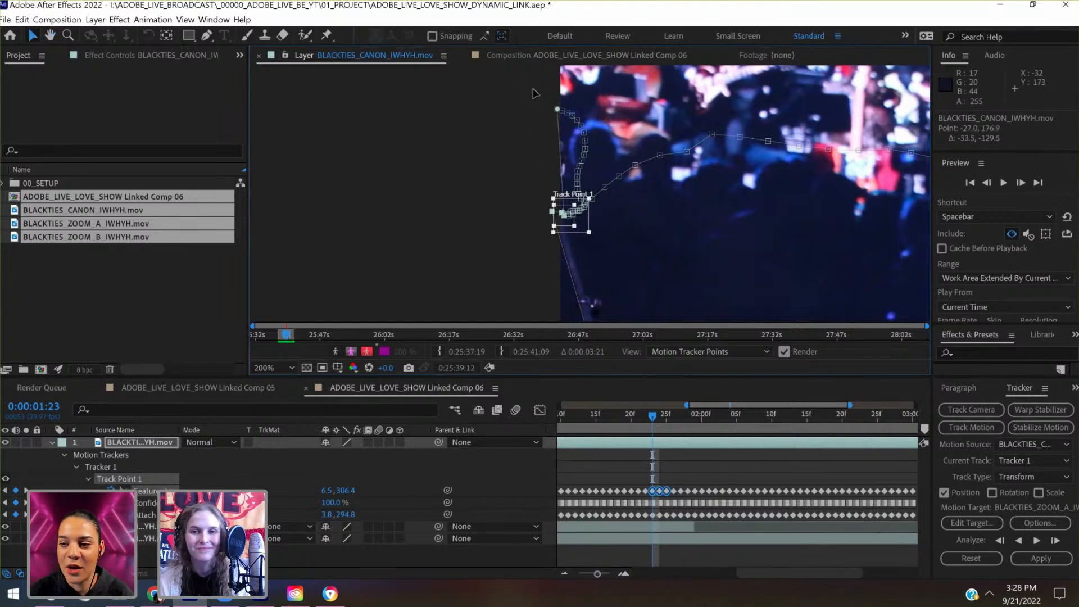
{"action": "left_click_drag", "start_coordinate": [563, 214], "coordinate": [548, 110]}
{"action": "scroll", "coordinate": [545, 106], "scroll_direction": "up", "scroll_amount": 4}
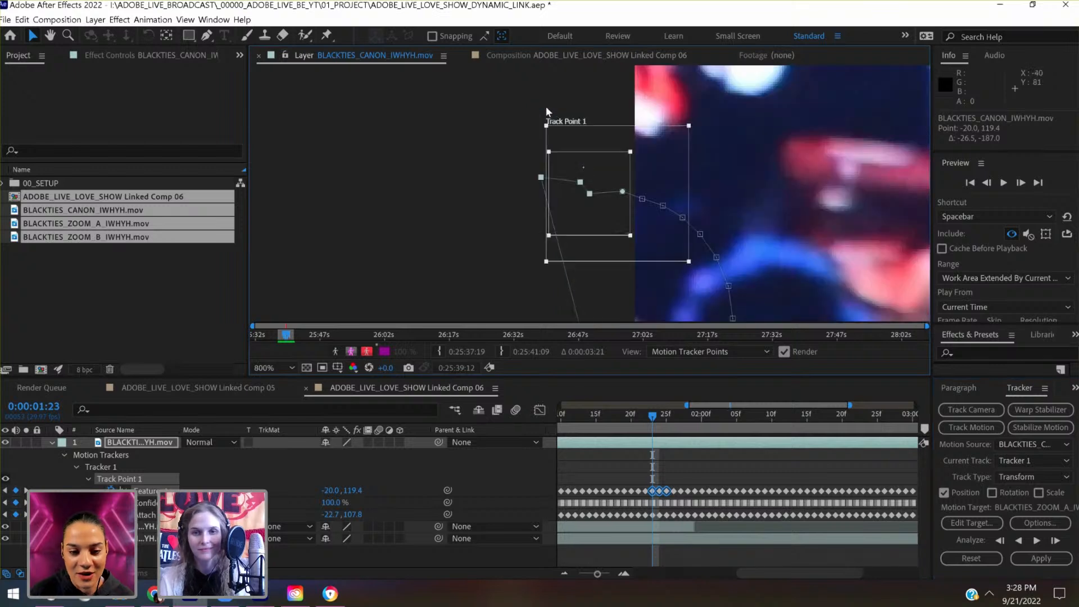
{"action": "left_click_drag", "start_coordinate": [598, 196], "coordinate": [598, 194]}
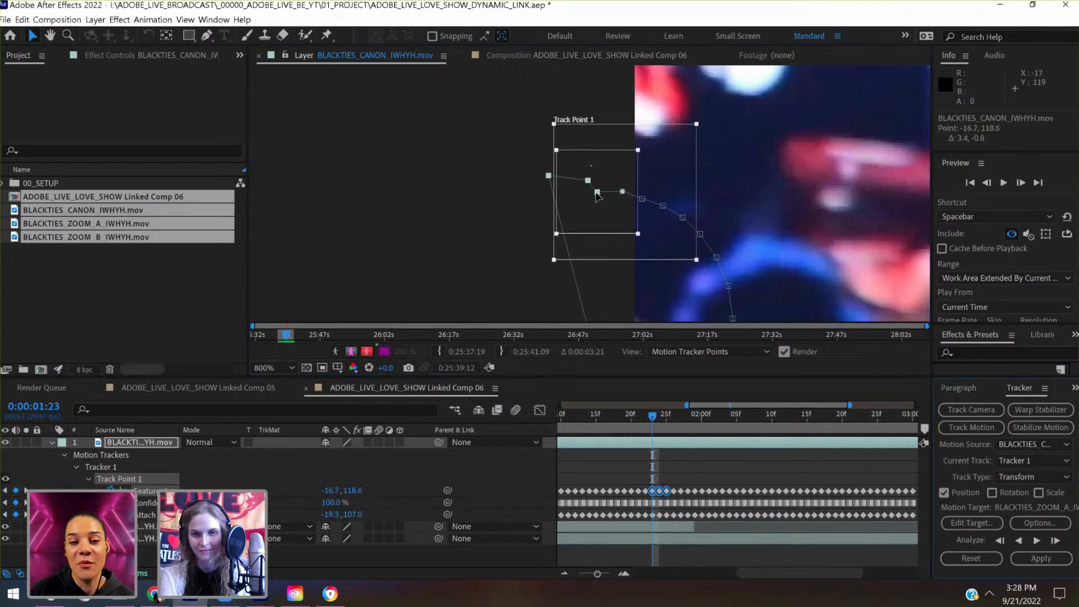
- Go to 0:00:01:25 and examine the gap between the joined path's end and the start of the following track segment
{"action": "scroll", "coordinate": [597, 194], "scroll_direction": "down", "scroll_amount": 4}
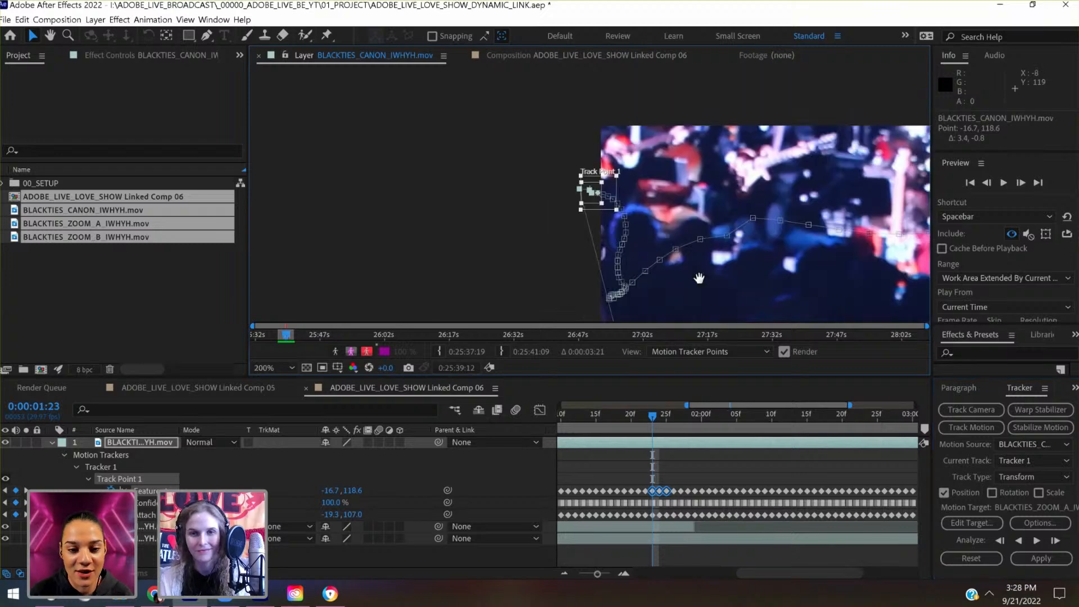
{"action": "left_click_drag", "start_coordinate": [699, 278], "coordinate": [551, 178]}
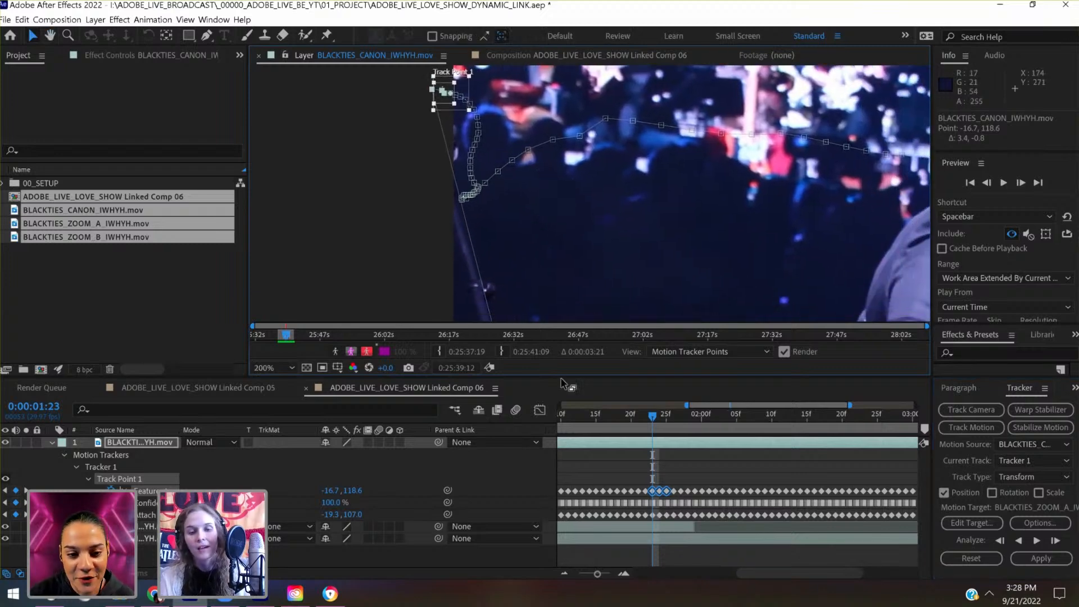
{"action": "scroll", "coordinate": [565, 249], "scroll_direction": "down", "scroll_amount": 2}
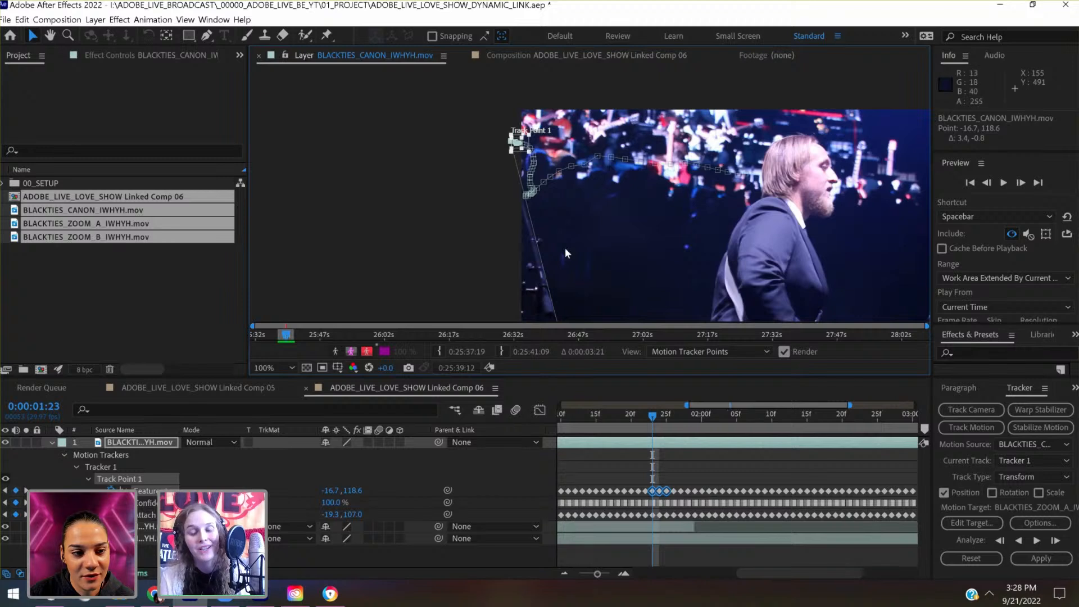
{"action": "left_click_drag", "start_coordinate": [565, 248], "coordinate": [479, 124]}
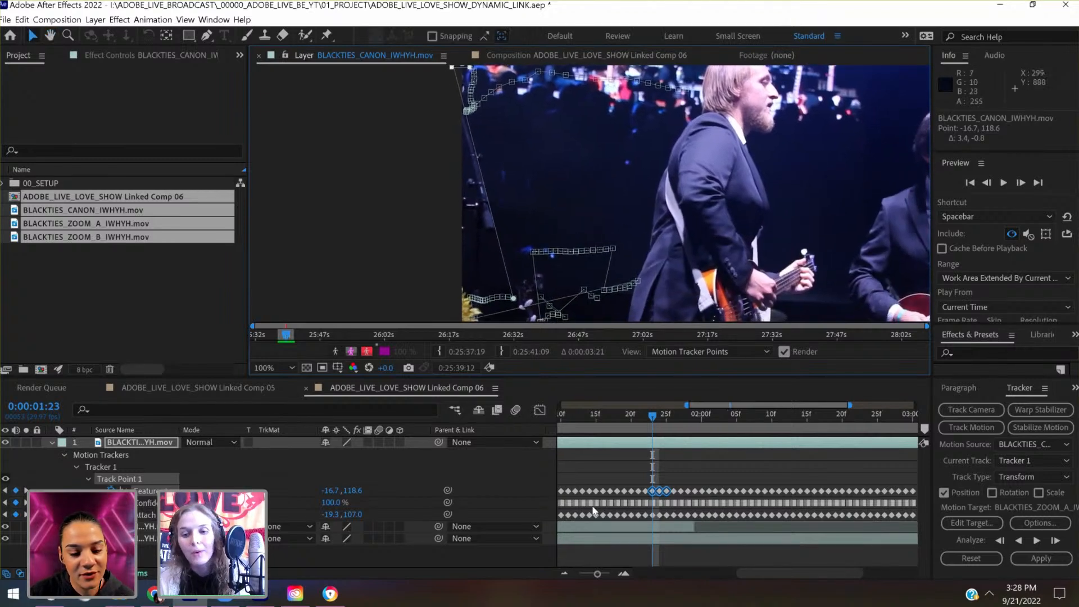
{"action": "left_click", "coordinate": [666, 421]}
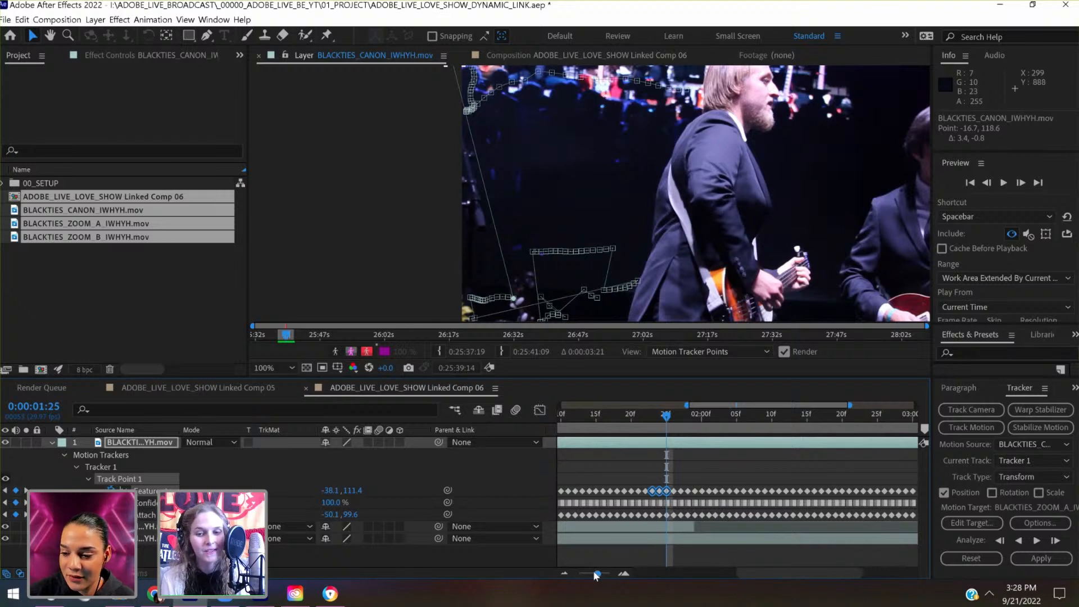
- Select all tracker keyframes up to 0:00:01:25 and move that path about 238 px right and 856 px down onto the following segment's start
{"action": "left_click_drag", "start_coordinate": [596, 574], "coordinate": [579, 574]}
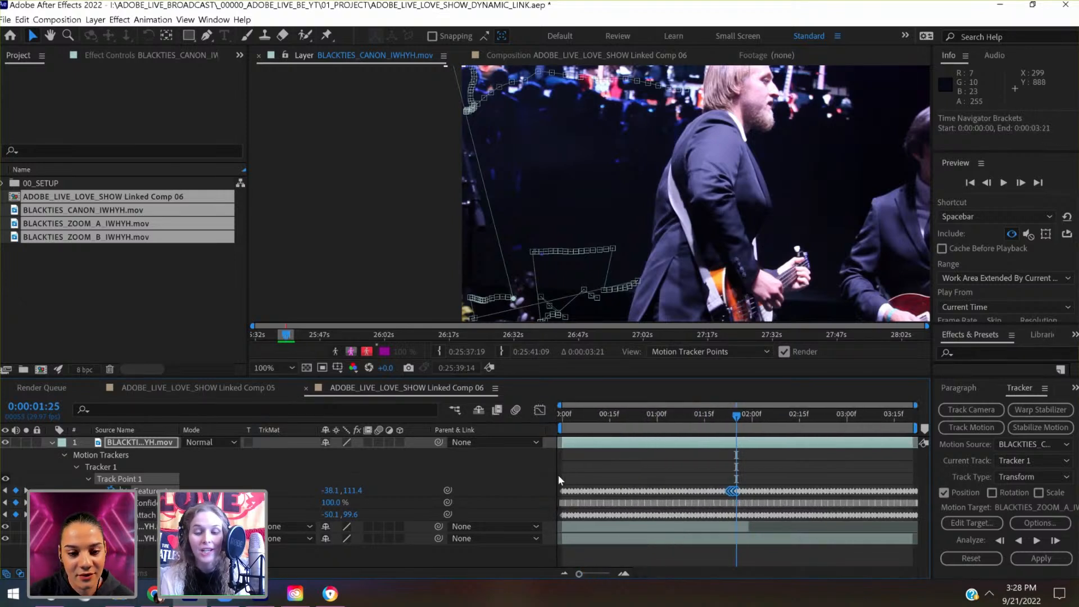
{"action": "left_click_drag", "start_coordinate": [559, 479], "coordinate": [738, 527]}
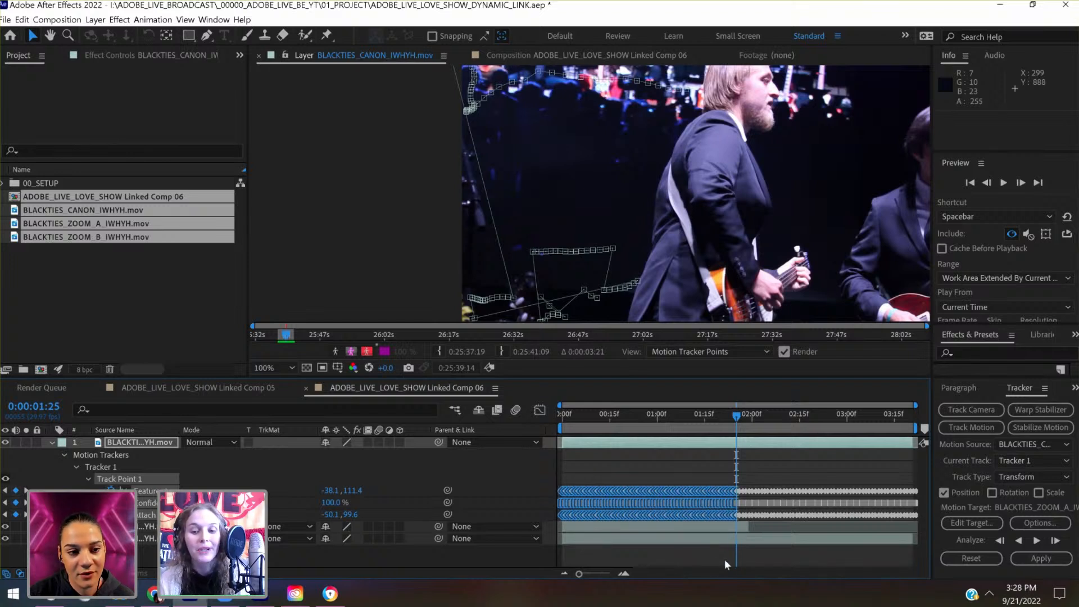
{"action": "left_click", "coordinate": [600, 573]}
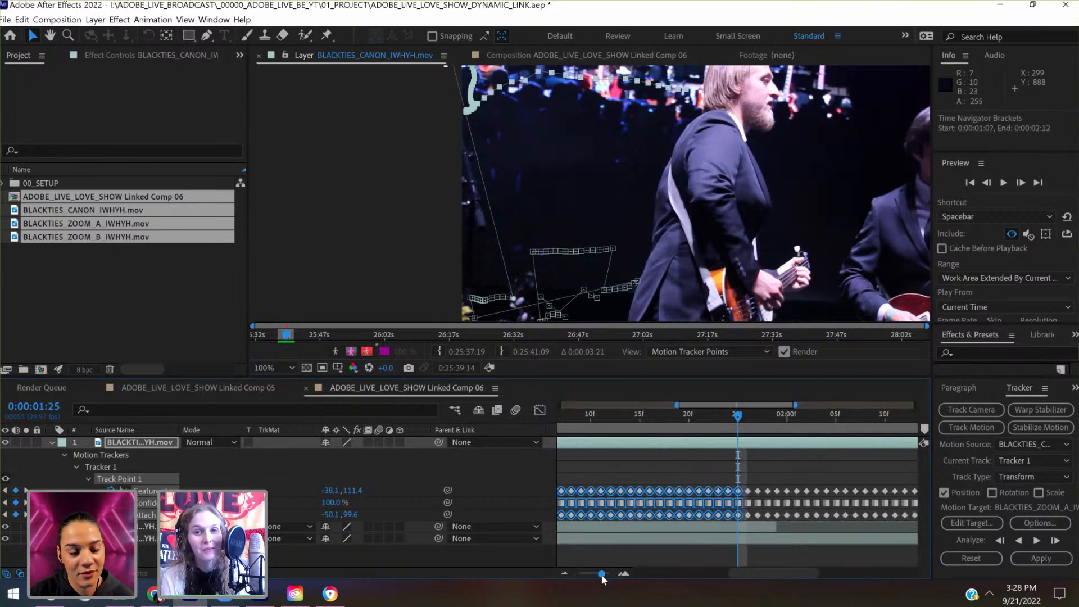
{"action": "key", "text": "h"}
{"action": "left_click_drag", "start_coordinate": [499, 195], "coordinate": [517, 253]}
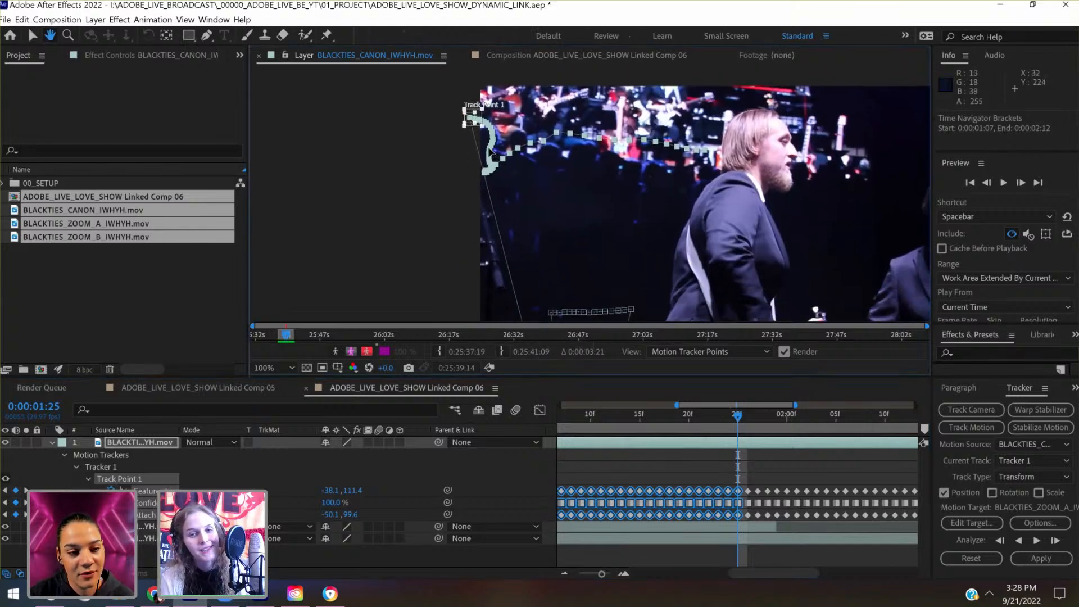
{"action": "key", "text": "v"}
{"action": "left_click_drag", "start_coordinate": [490, 149], "coordinate": [554, 271]}
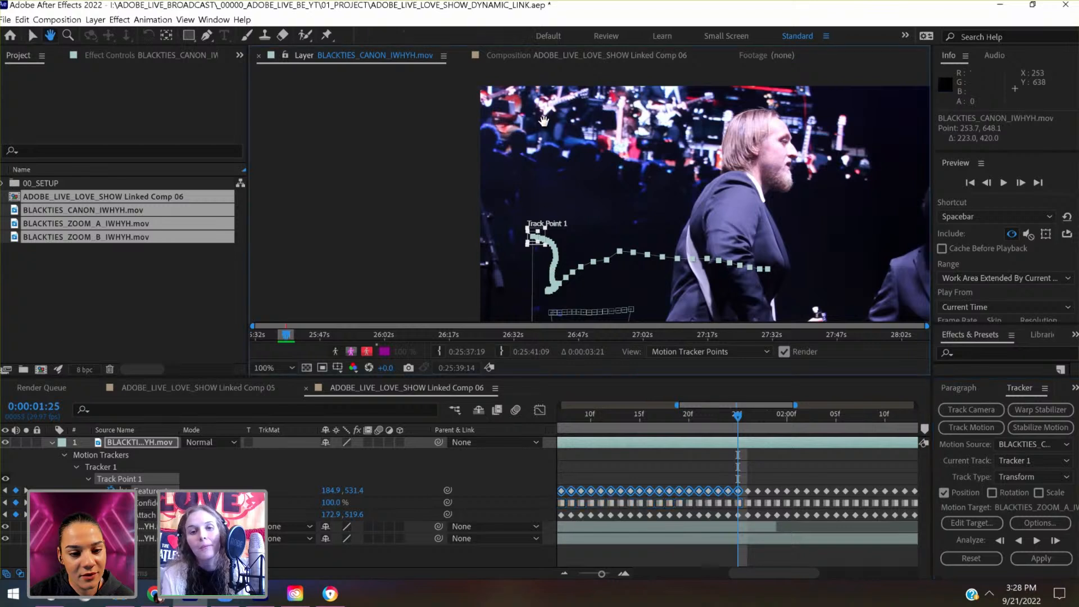
{"action": "scroll", "coordinate": [554, 265], "scroll_direction": "down", "scroll_amount": 5}
{"action": "left_click_drag", "start_coordinate": [556, 239], "coordinate": [553, 246]}
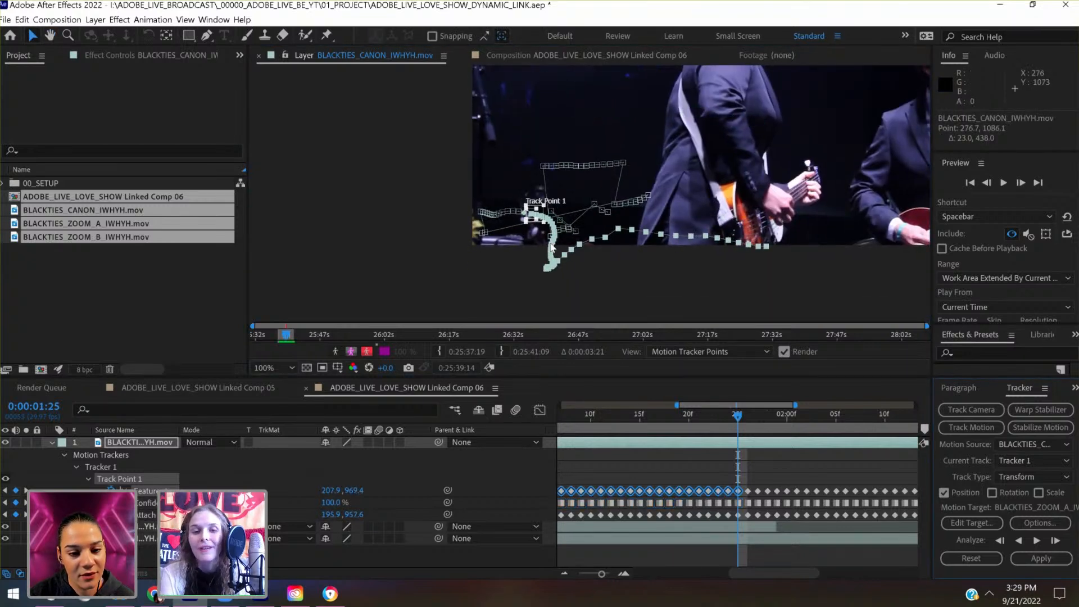
{"action": "scroll", "coordinate": [550, 242], "scroll_direction": "up", "scroll_amount": 4}
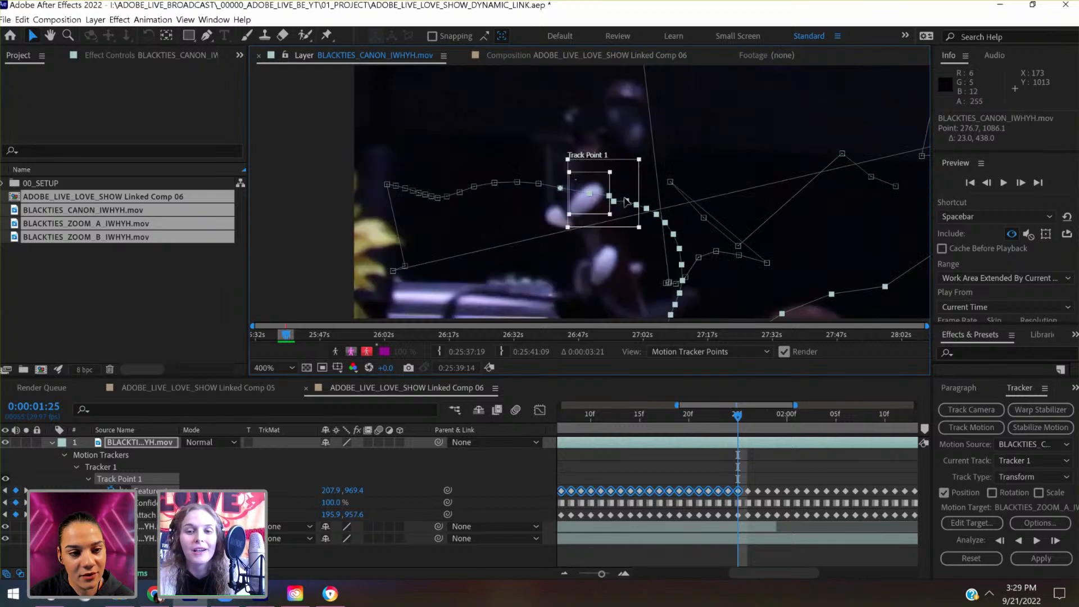
{"action": "left_click_drag", "start_coordinate": [627, 202], "coordinate": [618, 200]}
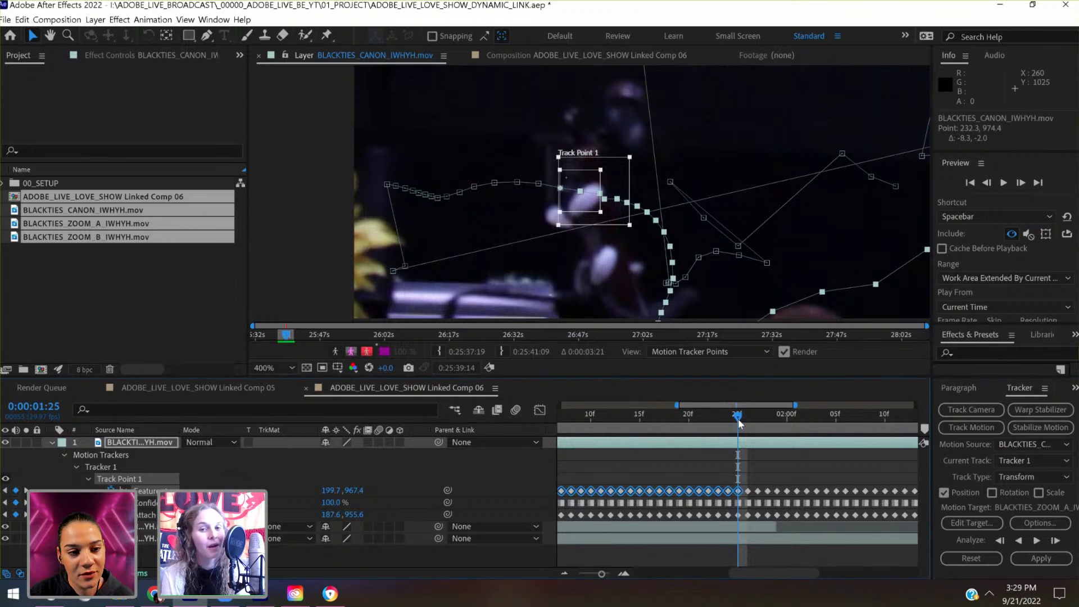
- Select the keyframes at 0:00:02:11 and 0:00:02:12, move them about 27 px left and 71 px up to continue the path, and check through 0:00:02:13
{"action": "left_click_drag", "start_coordinate": [746, 421], "coordinate": [890, 427]}
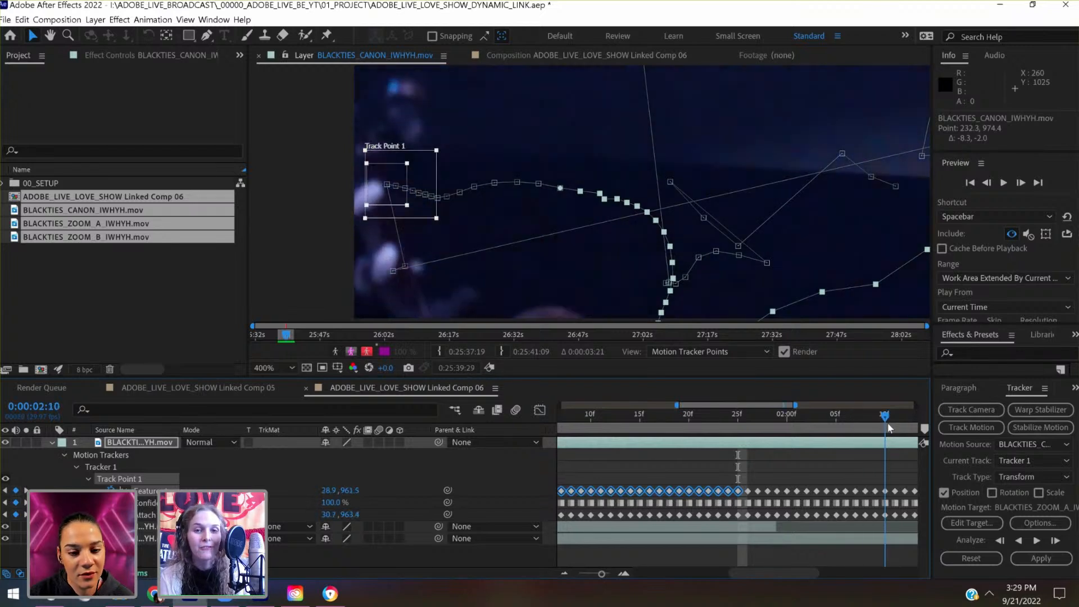
{"action": "scroll", "coordinate": [839, 473], "scroll_direction": "right", "scroll_amount": 3}
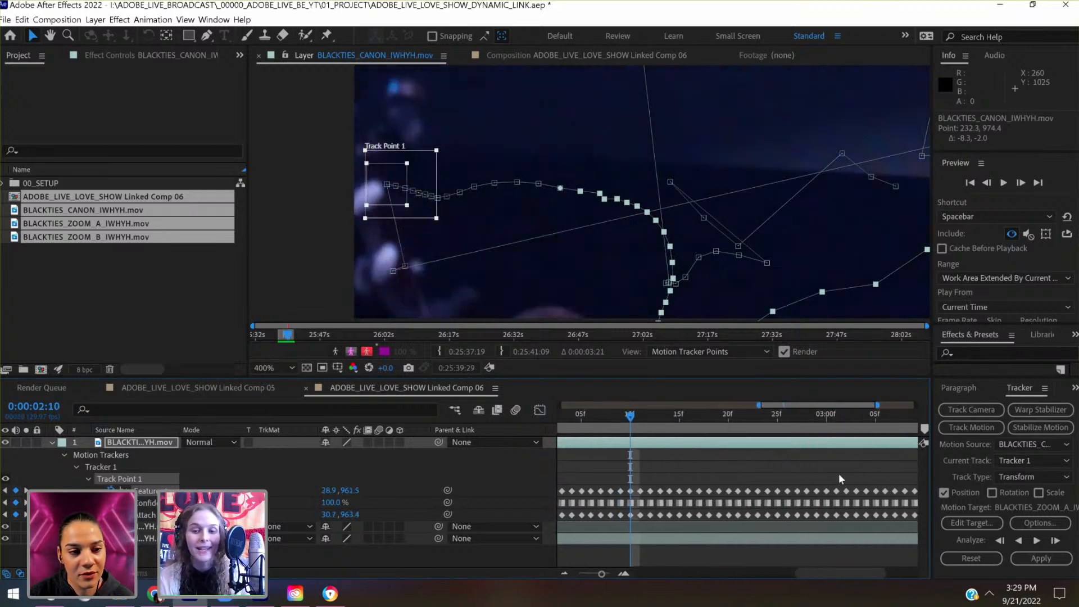
{"action": "scroll", "coordinate": [612, 485], "scroll_direction": "right", "scroll_amount": 1}
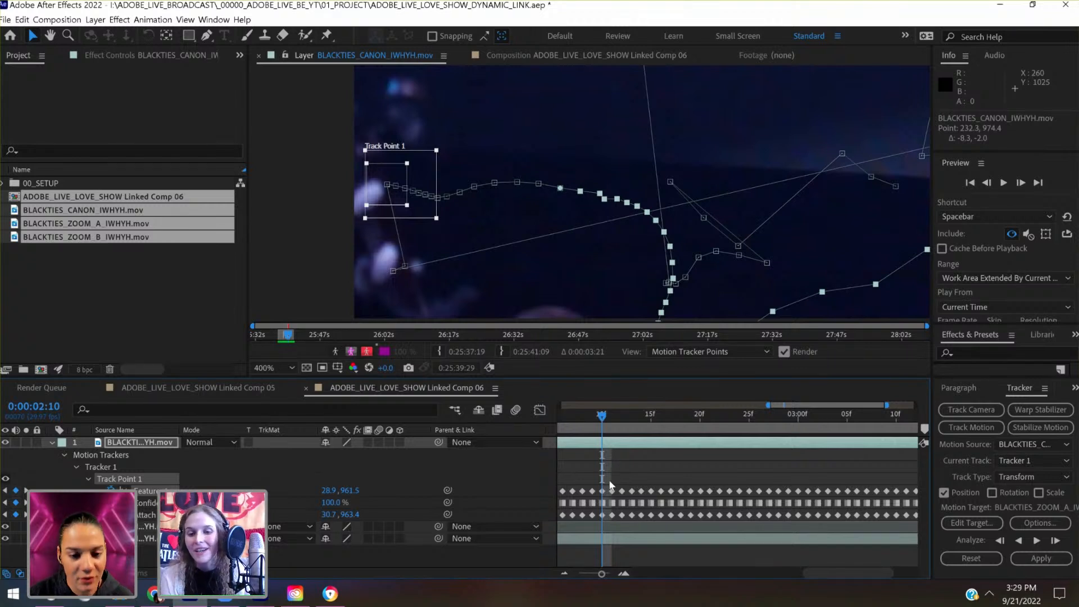
{"action": "left_click_drag", "start_coordinate": [611, 484], "coordinate": [629, 518]}
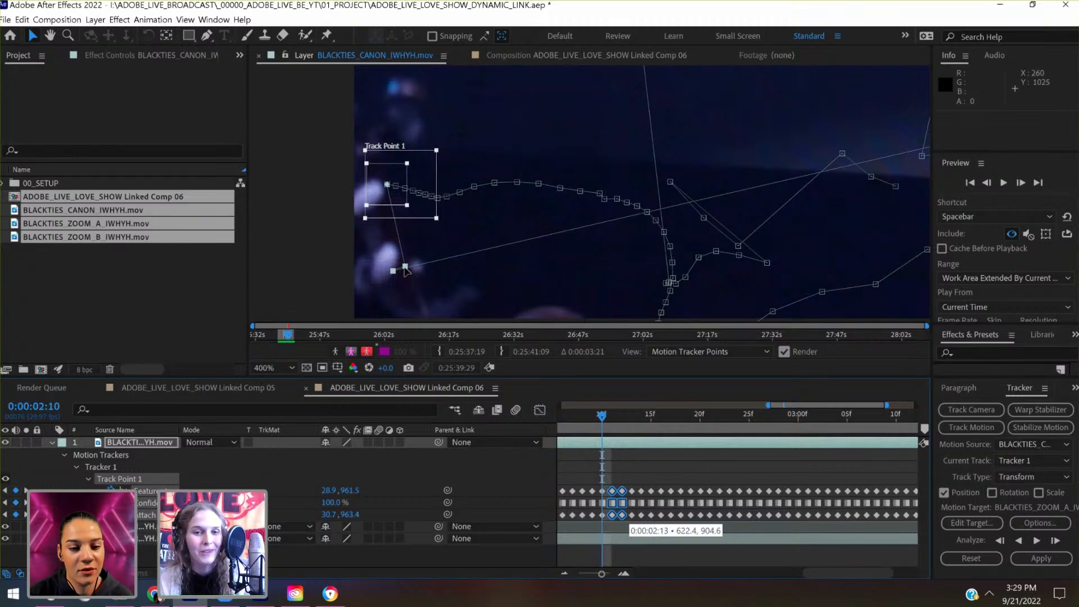
{"action": "left_click_drag", "start_coordinate": [405, 268], "coordinate": [373, 184]}
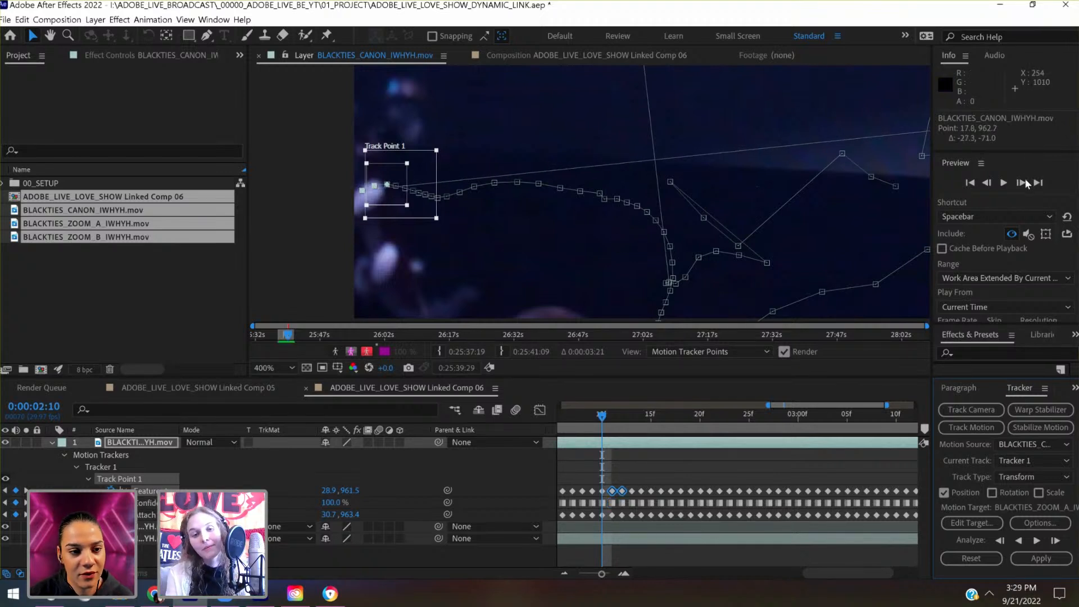
{"action": "left_click", "coordinate": [622, 427]}
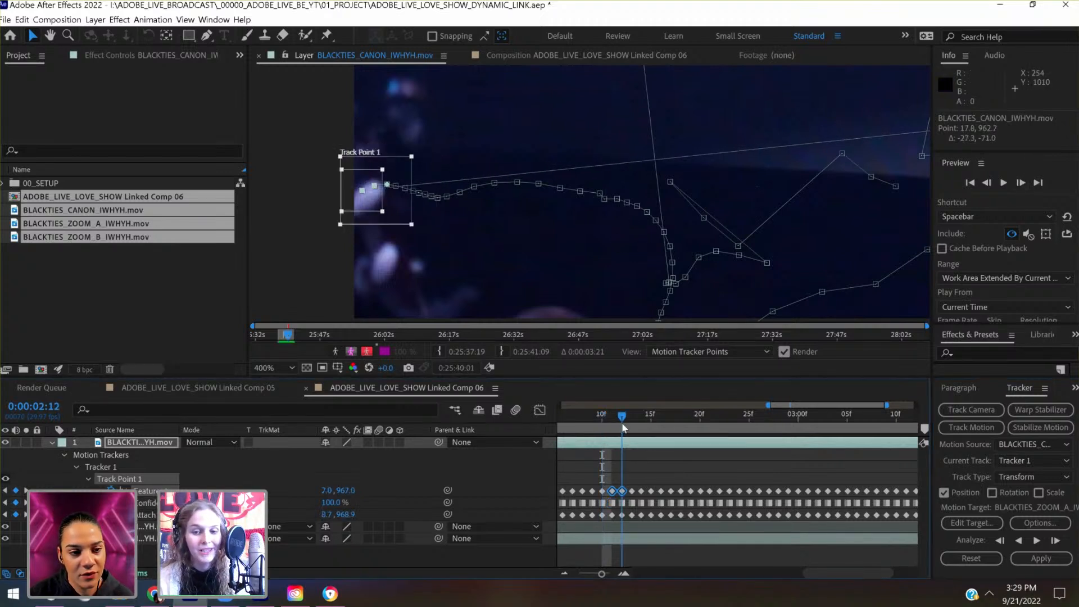
{"action": "left_click", "coordinate": [630, 427]}
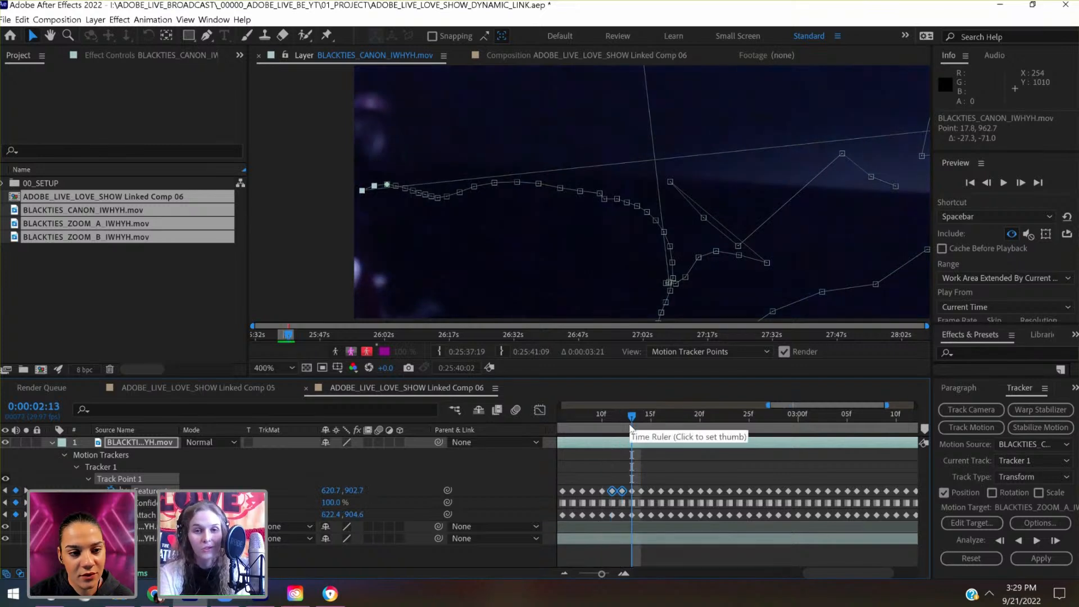
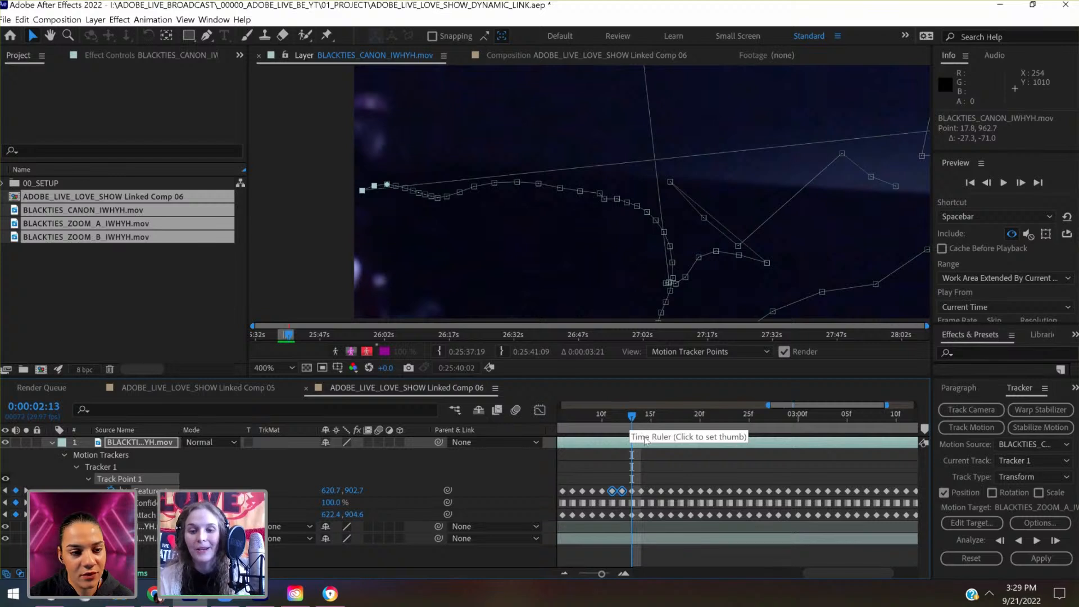
- Select the tracker keyframes from 0:00:02:13 to 0:00:02:20 and move them 54 px right and 150 px up onto the following segment's start
{"action": "key", "text": "comma"}
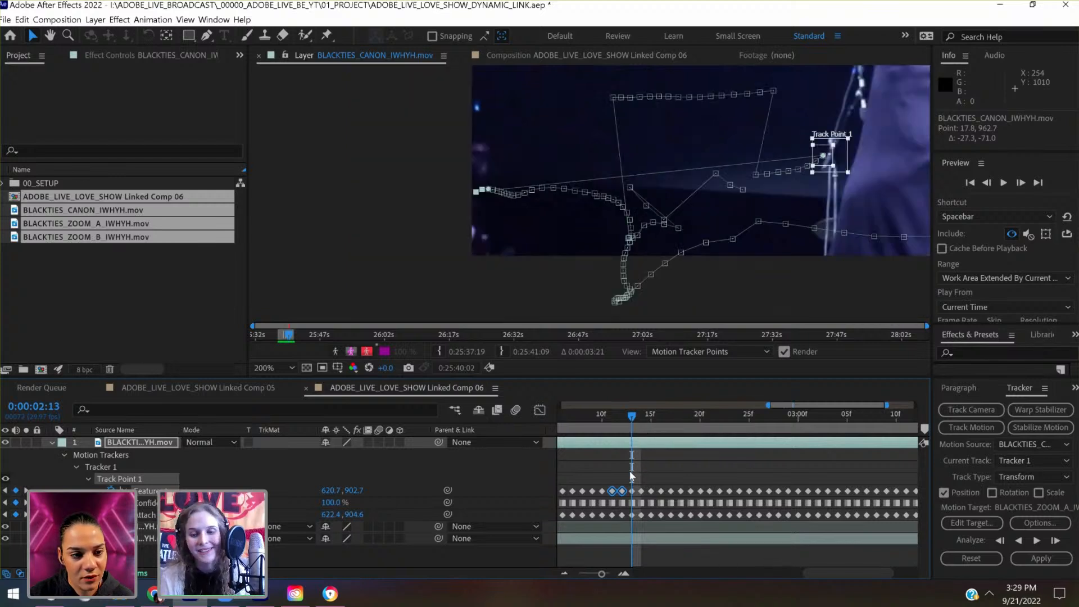
{"action": "left_click_drag", "start_coordinate": [630, 470], "coordinate": [693, 523]}
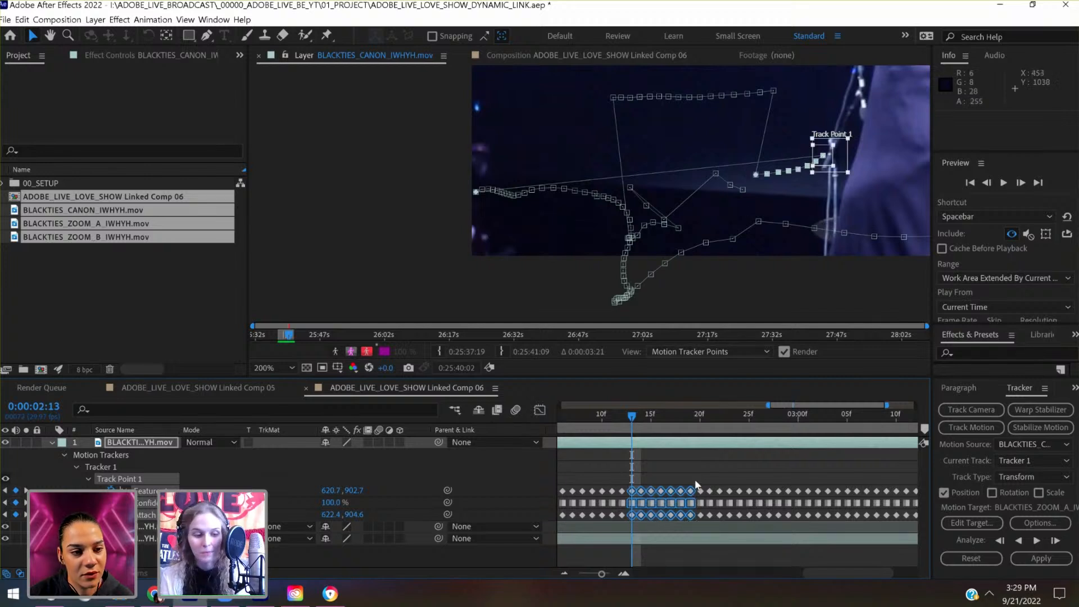
{"action": "left_click_drag", "start_coordinate": [704, 523], "coordinate": [705, 524]}
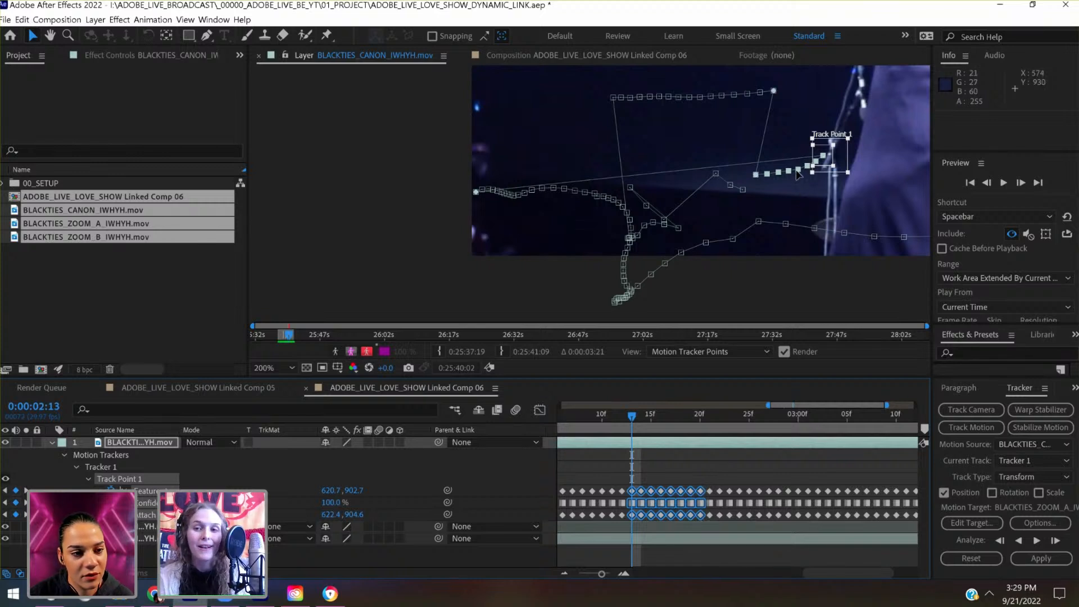
{"action": "left_click_drag", "start_coordinate": [689, 206], "coordinate": [672, 209]}
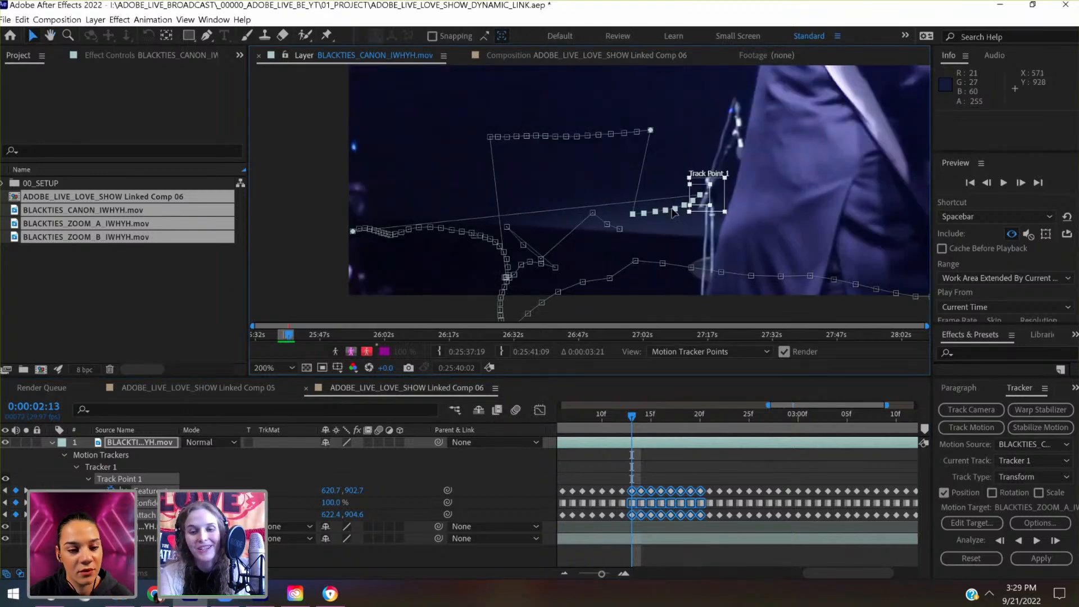
{"action": "scroll", "coordinate": [673, 208], "scroll_direction": "down", "scroll_amount": 2}
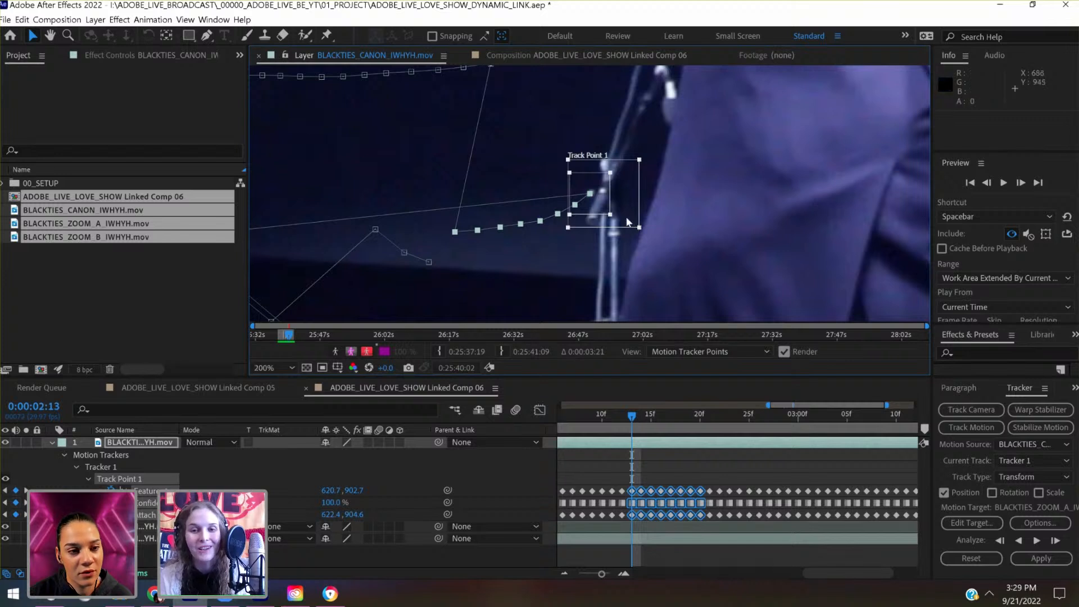
{"action": "left_click_drag", "start_coordinate": [592, 241], "coordinate": [678, 246]}
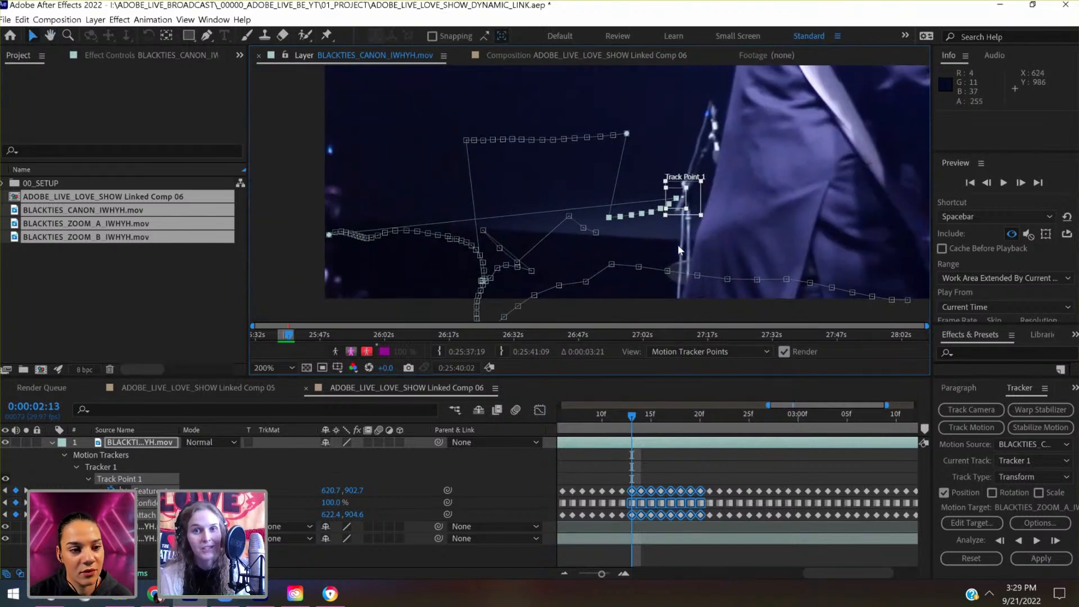
{"action": "left_click_drag", "start_coordinate": [654, 211], "coordinate": [493, 220]}
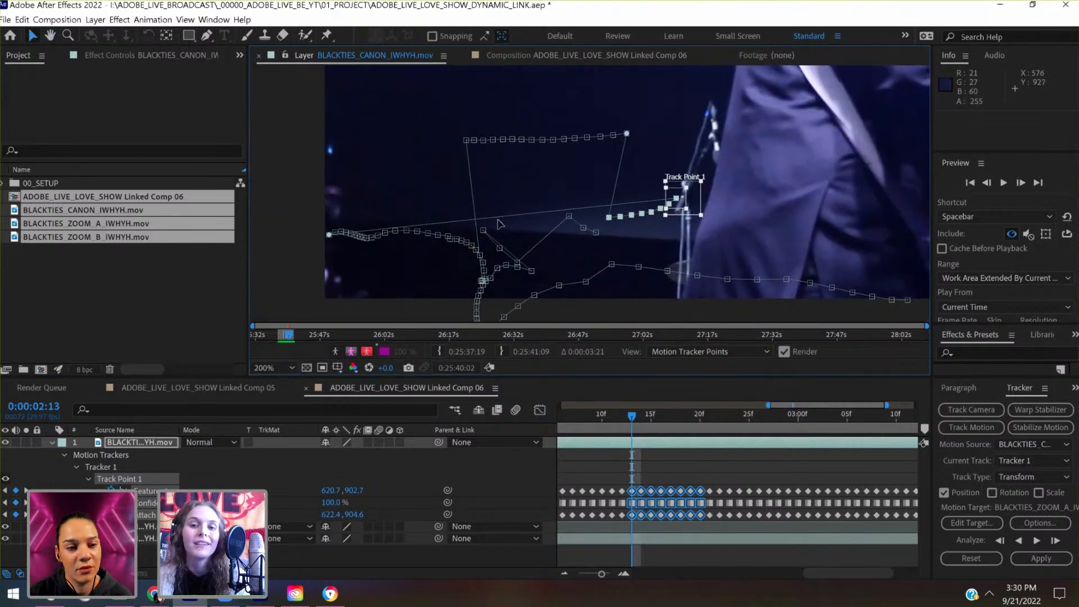
{"action": "left_click_drag", "start_coordinate": [343, 256], "coordinate": [681, 128]}
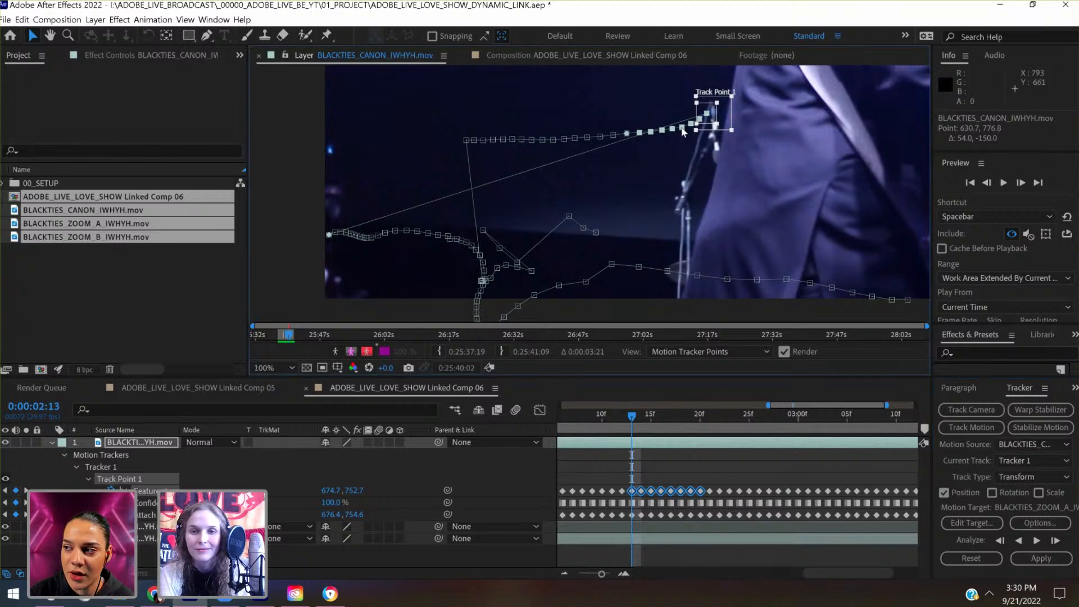
- Go to 0:00:03:06, the last frame of the newly joined track segment
{"action": "scroll", "coordinate": [682, 128], "scroll_direction": "down", "scroll_amount": 1}
{"action": "scroll", "coordinate": [682, 129], "scroll_direction": "up", "scroll_amount": 1}
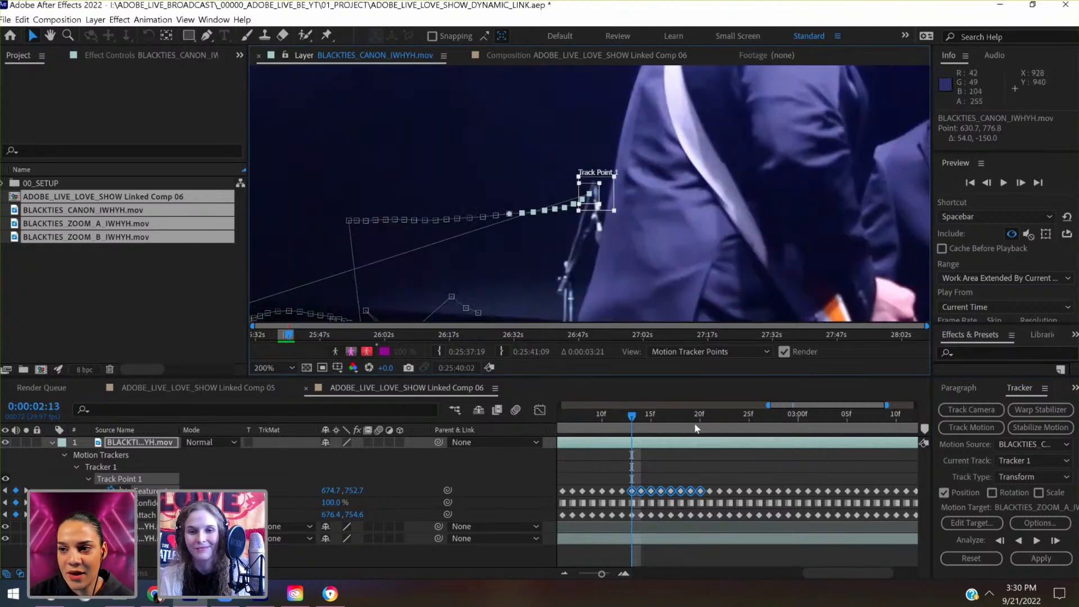
{"action": "left_click_drag", "start_coordinate": [696, 428], "coordinate": [632, 508]}
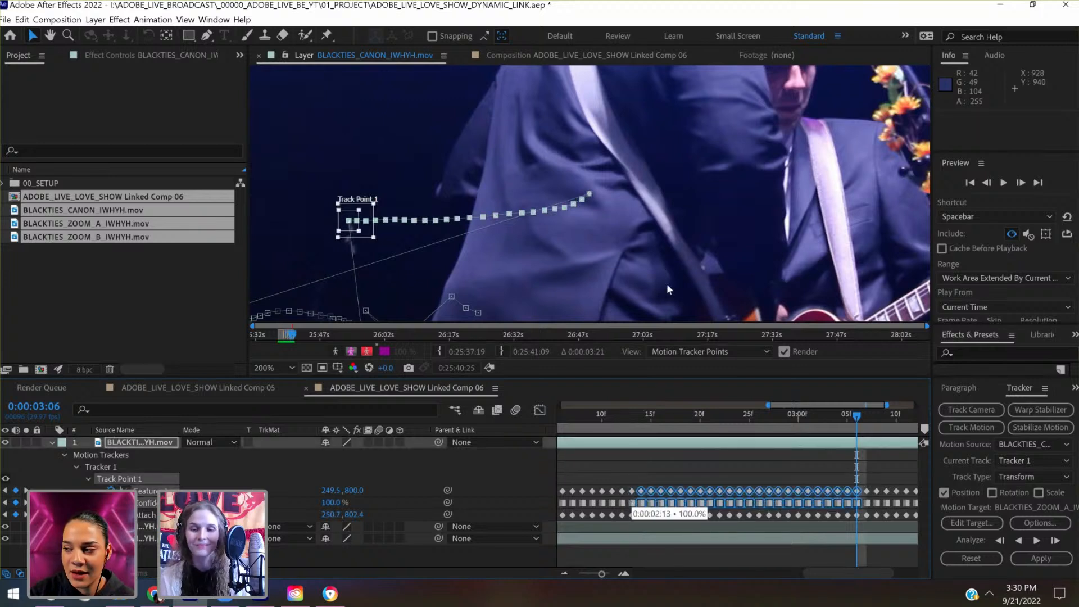
{"action": "left_click_drag", "start_coordinate": [635, 477], "coordinate": [630, 498]}
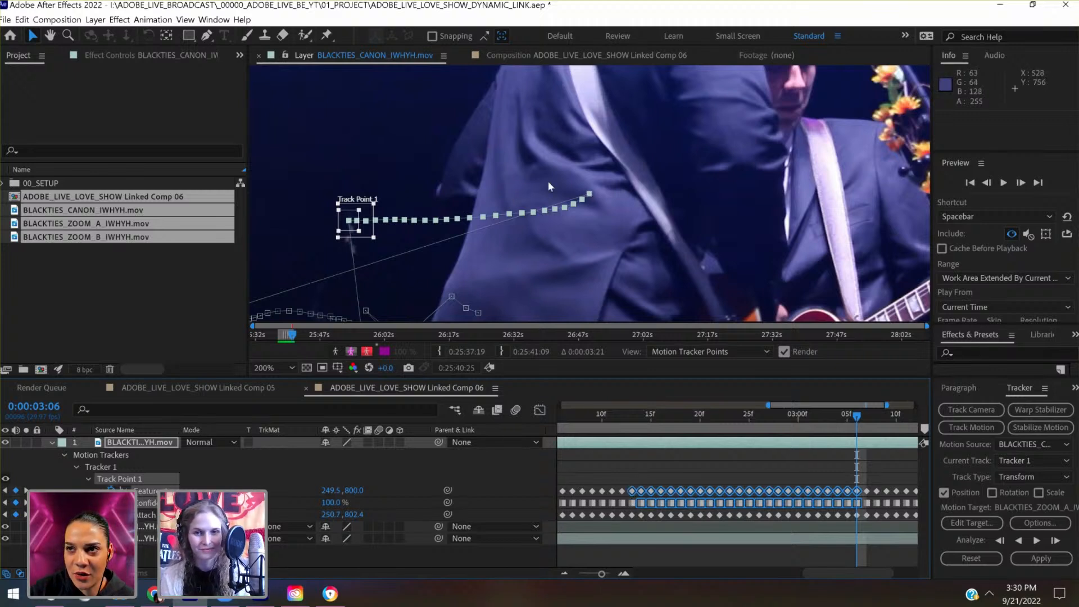
{"action": "right_click", "coordinate": [506, 196]}
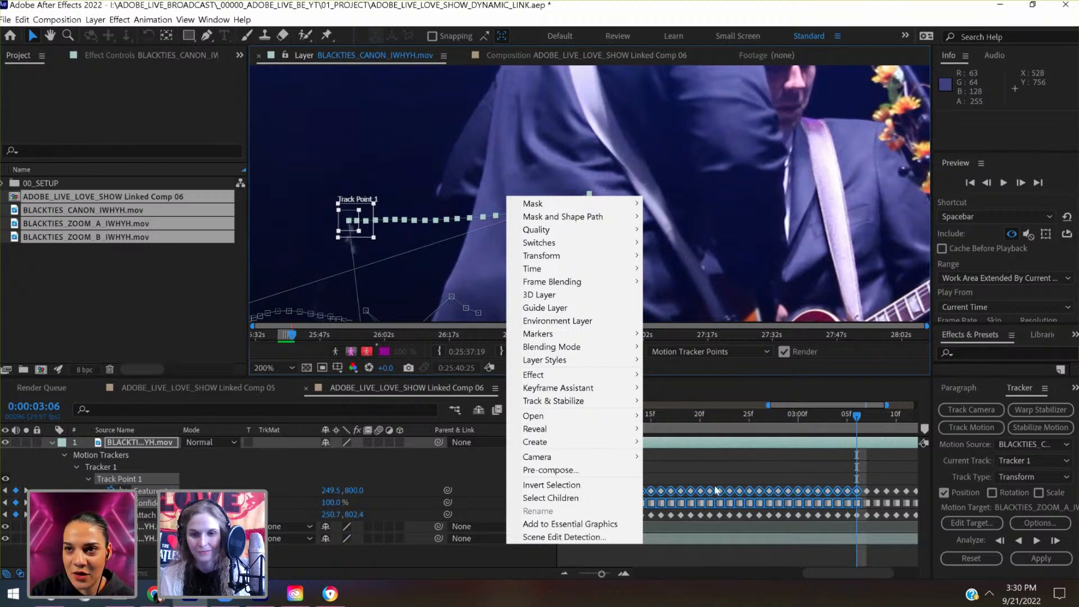
{"action": "left_click_drag", "start_coordinate": [628, 481], "coordinate": [861, 506]}
{"action": "left_click_drag", "start_coordinate": [512, 229], "coordinate": [781, 99]}
{"action": "left_click", "coordinate": [781, 99]}
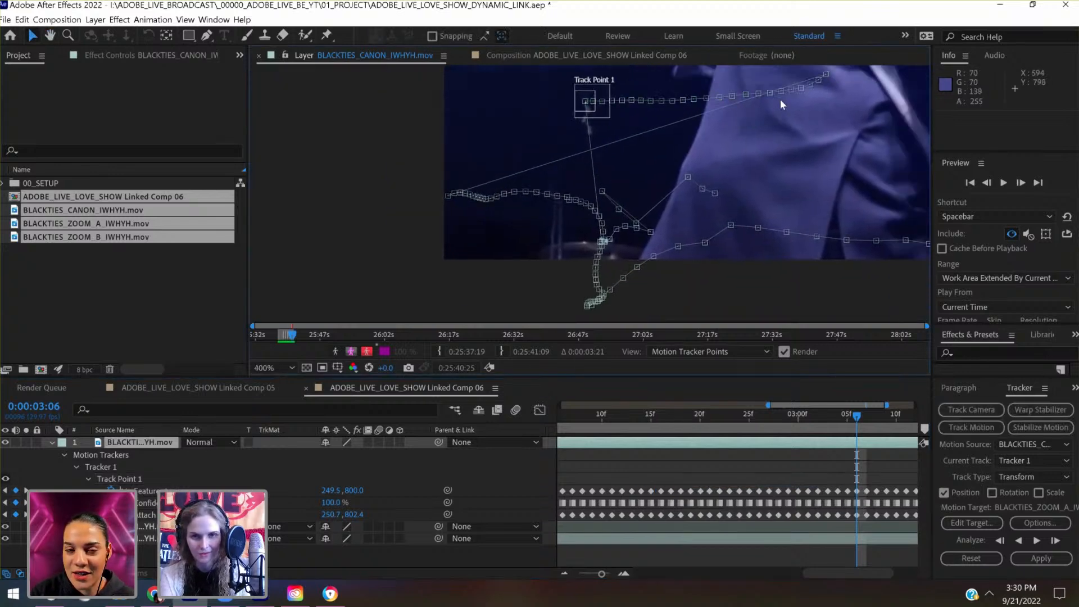
- Select all tracker keyframes from 0:00:02:13 to 0:00:03:06 and move them about 680 px left and 223 px down onto the preceding path's end
{"action": "scroll", "coordinate": [780, 99], "scroll_direction": "up", "scroll_amount": 2}
{"action": "left_click_drag", "start_coordinate": [716, 253], "coordinate": [682, 84]}
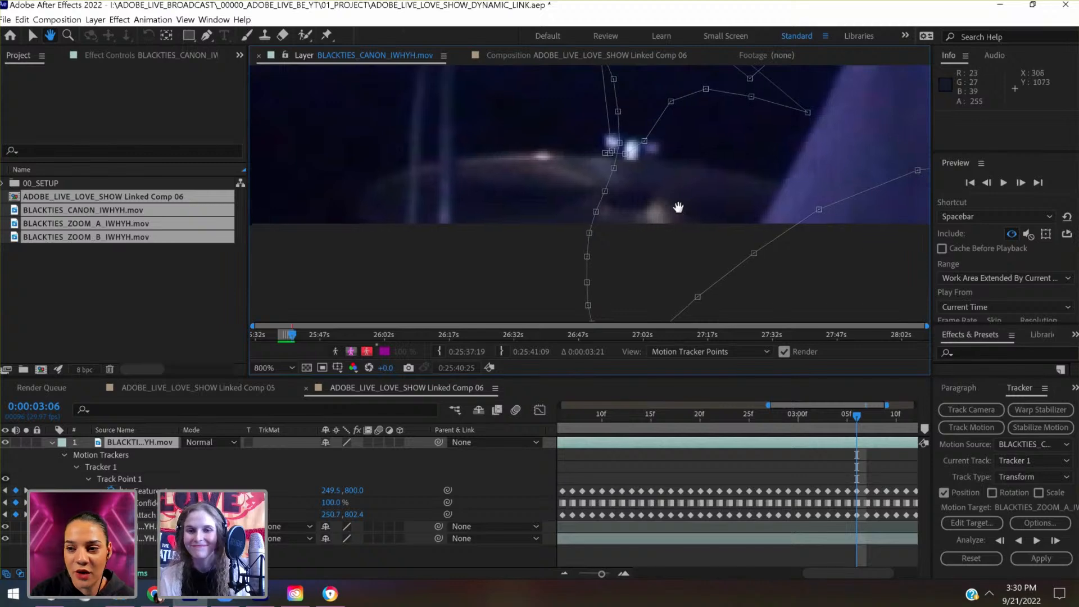
{"action": "left_click_drag", "start_coordinate": [677, 208], "coordinate": [603, 2]}
{"action": "left_click_drag", "start_coordinate": [586, 347], "coordinate": [594, 483]}
{"action": "left_click_drag", "start_coordinate": [640, 135], "coordinate": [670, 506]}
{"action": "scroll", "coordinate": [698, 188], "scroll_direction": "down", "scroll_amount": 3}
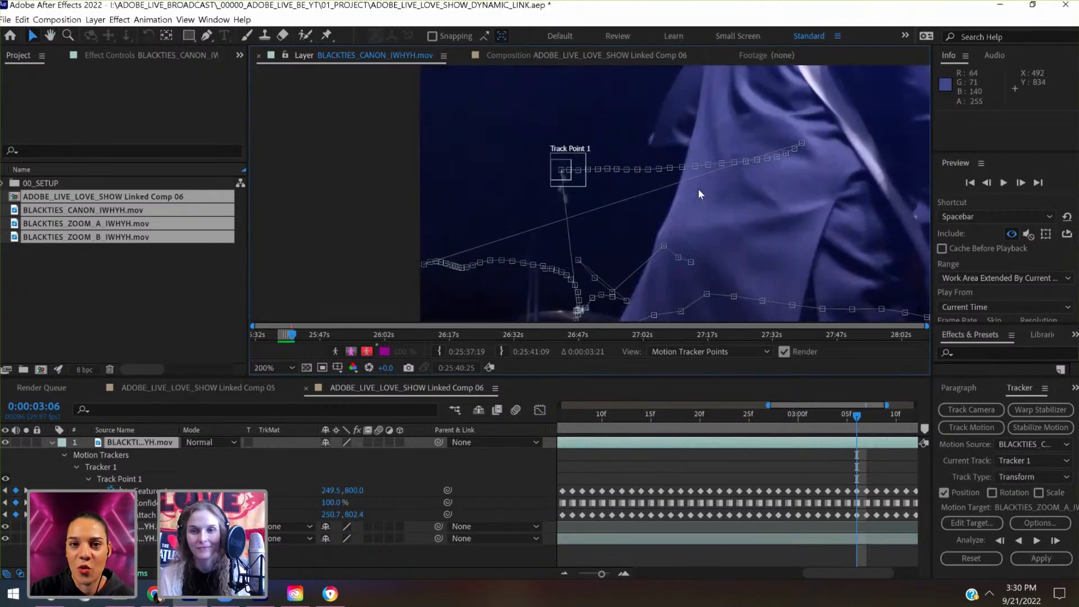
{"action": "left_click_drag", "start_coordinate": [861, 485], "coordinate": [643, 518]}
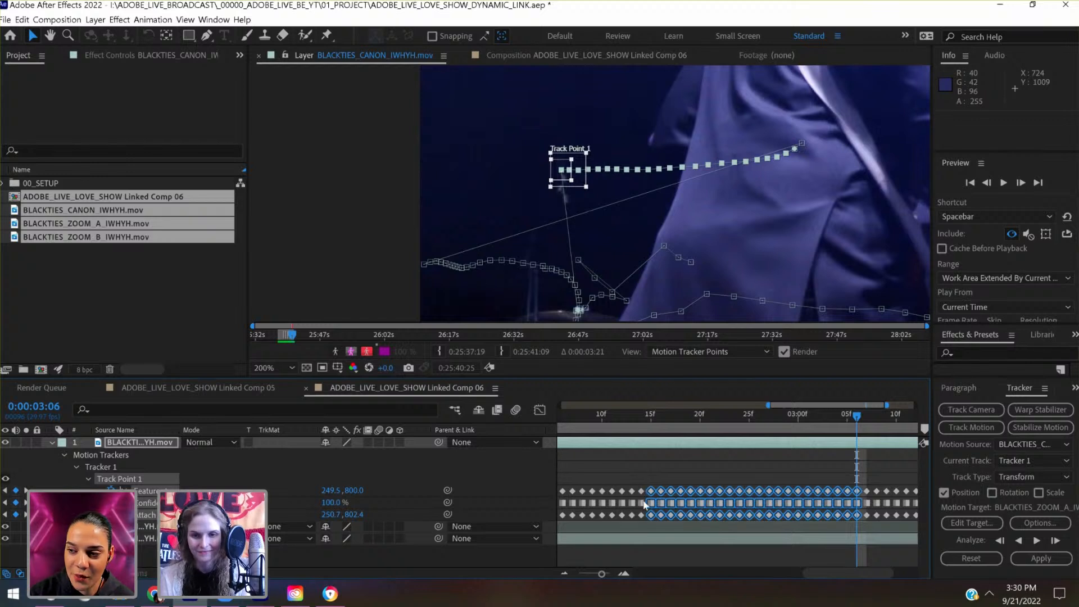
{"action": "left_click_drag", "start_coordinate": [645, 475], "coordinate": [640, 516]}
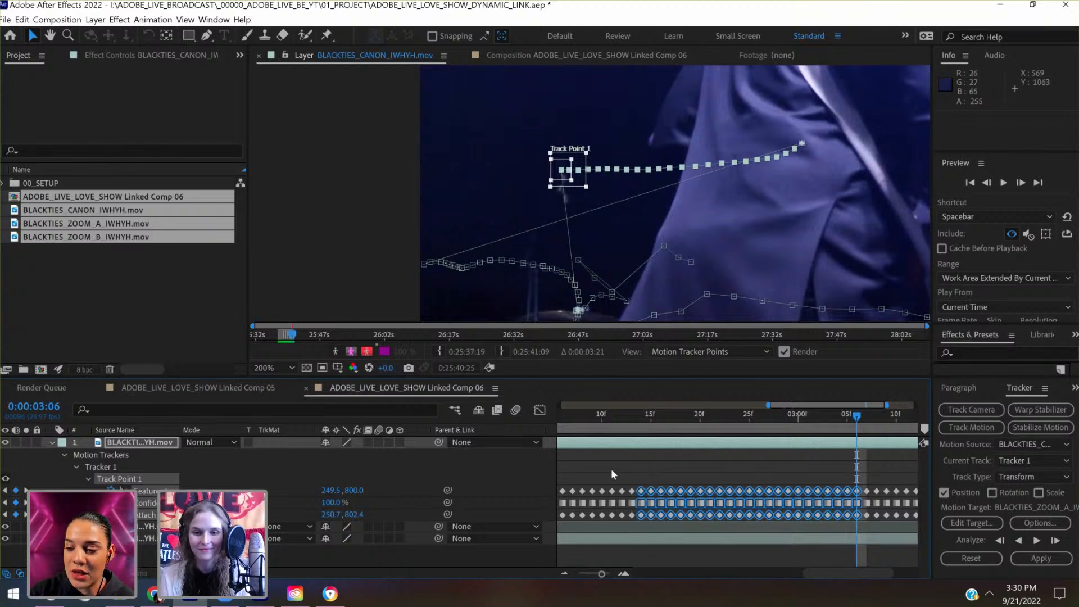
{"action": "left_click_drag", "start_coordinate": [636, 475], "coordinate": [621, 533]}
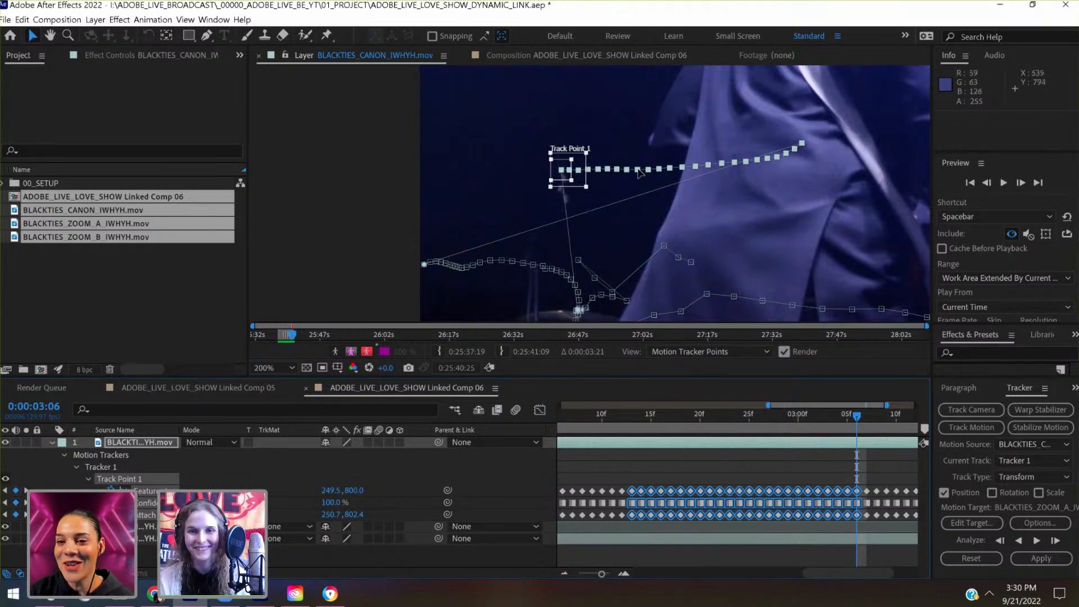
{"action": "left_click_drag", "start_coordinate": [585, 217], "coordinate": [420, 273]}
{"action": "scroll", "coordinate": [420, 275], "scroll_direction": "down", "scroll_amount": 1}
{"action": "scroll", "coordinate": [421, 275], "scroll_direction": "up", "scroll_amount": 1}
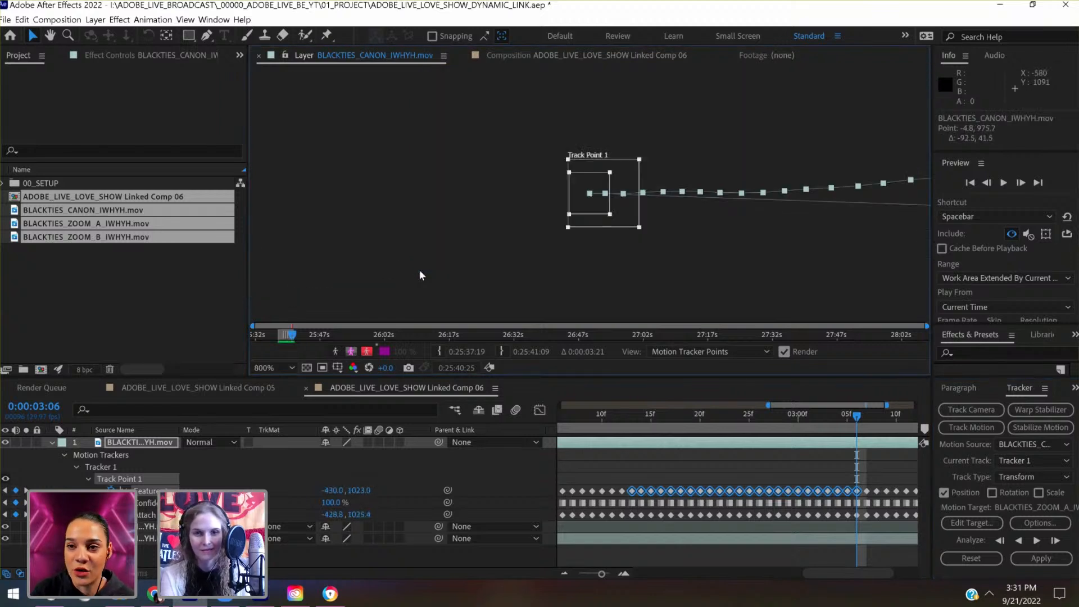
- Go to 0:00:03:07, select the tracker keyframes from there to the end, and move them about 724 px left and 30 px up
{"action": "scroll", "coordinate": [421, 275], "scroll_direction": "up", "scroll_amount": 1}
{"action": "scroll", "coordinate": [421, 275], "scroll_direction": "down", "scroll_amount": 1}
{"action": "key", "text": "space"}
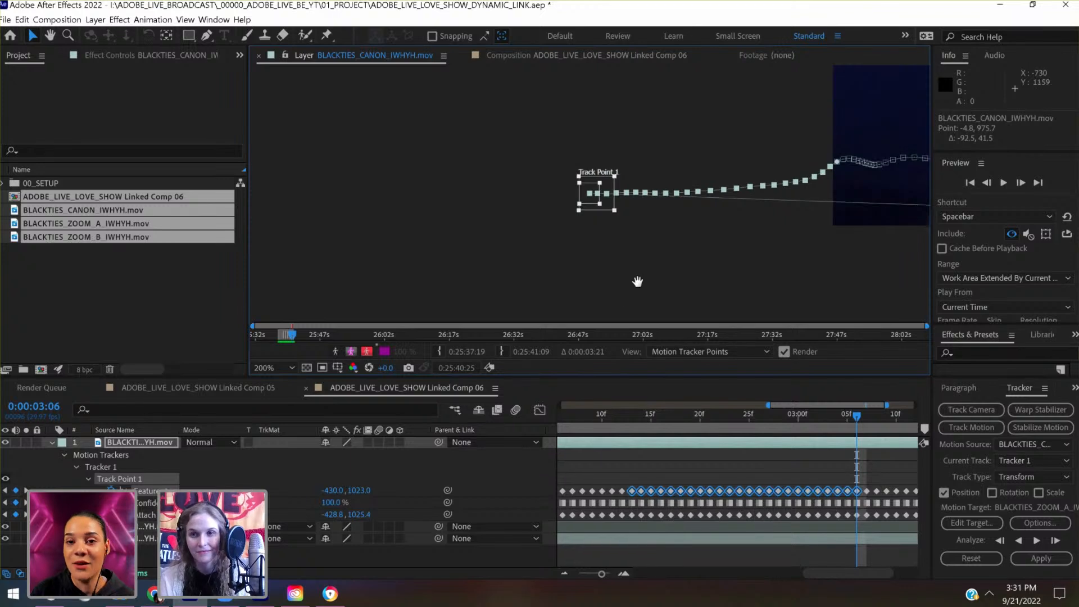
{"action": "left_click_drag", "start_coordinate": [639, 281], "coordinate": [366, 263]}
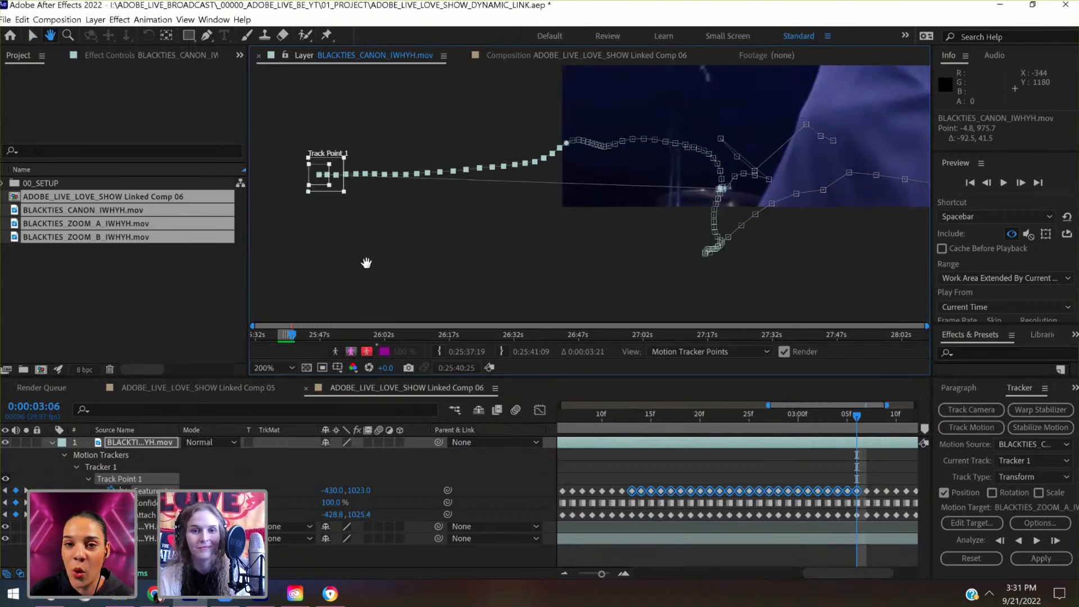
{"action": "scroll", "coordinate": [800, 471], "scroll_direction": "right", "scroll_amount": 2}
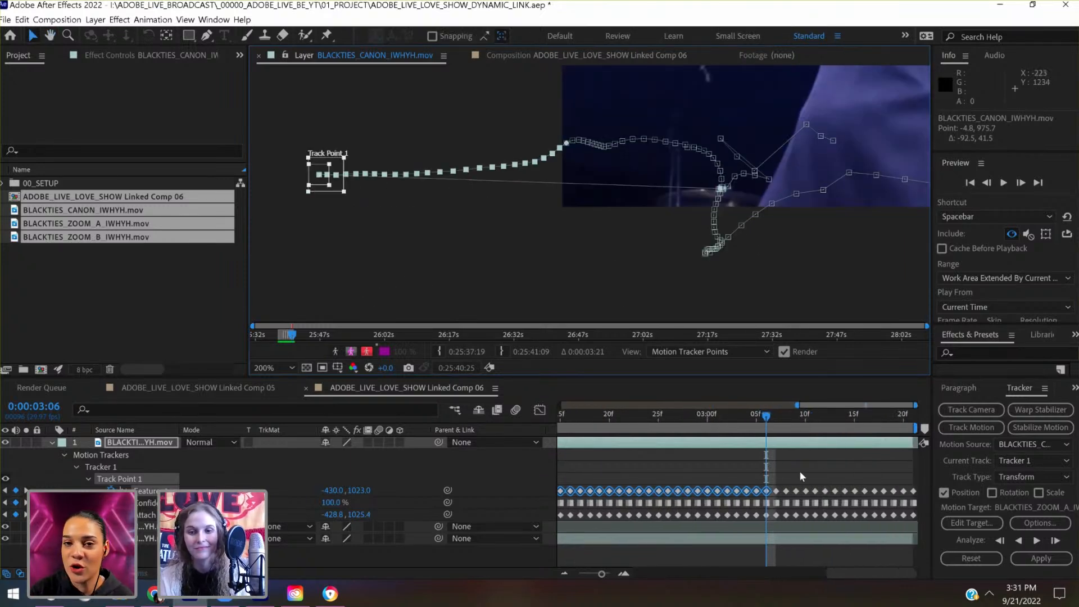
{"action": "left_click", "coordinate": [776, 418]}
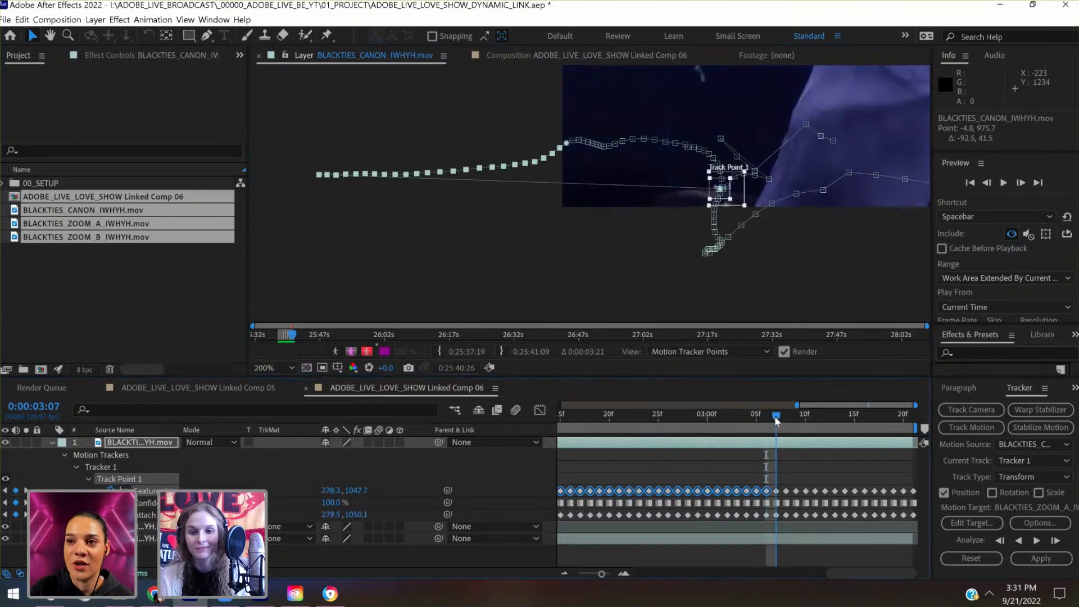
{"action": "left_click_drag", "start_coordinate": [775, 481], "coordinate": [922, 526]}
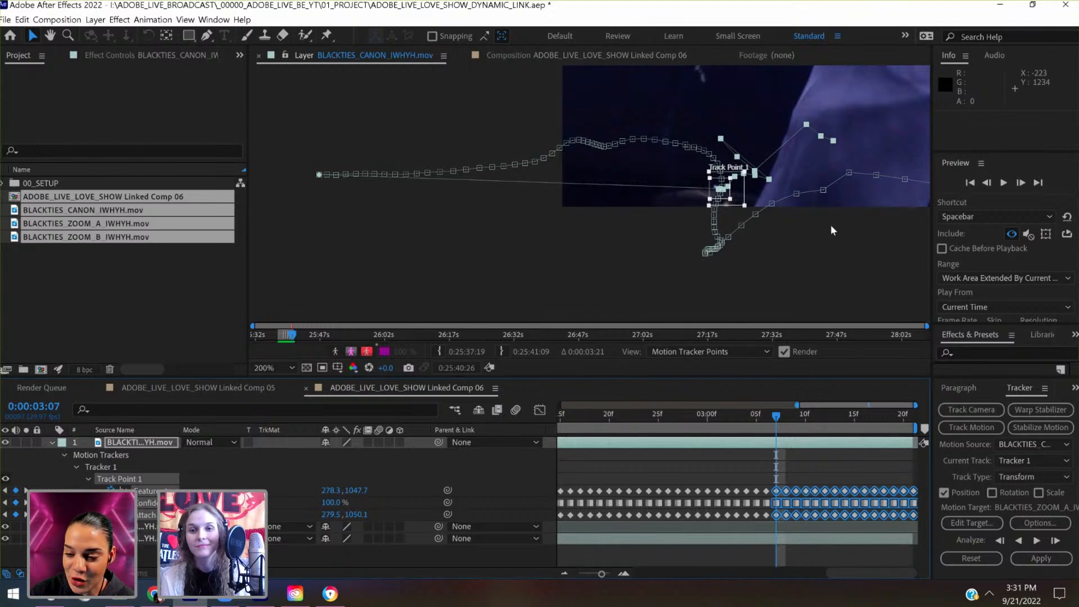
{"action": "left_click", "coordinate": [755, 169]}
{"action": "left_click_drag", "start_coordinate": [739, 171], "coordinate": [396, 111]}
- Fine-tune the join by moving the selected keyframes 2.4 px right and 5.3 px down to line up with the preceding path
{"action": "key", "text": "period"}
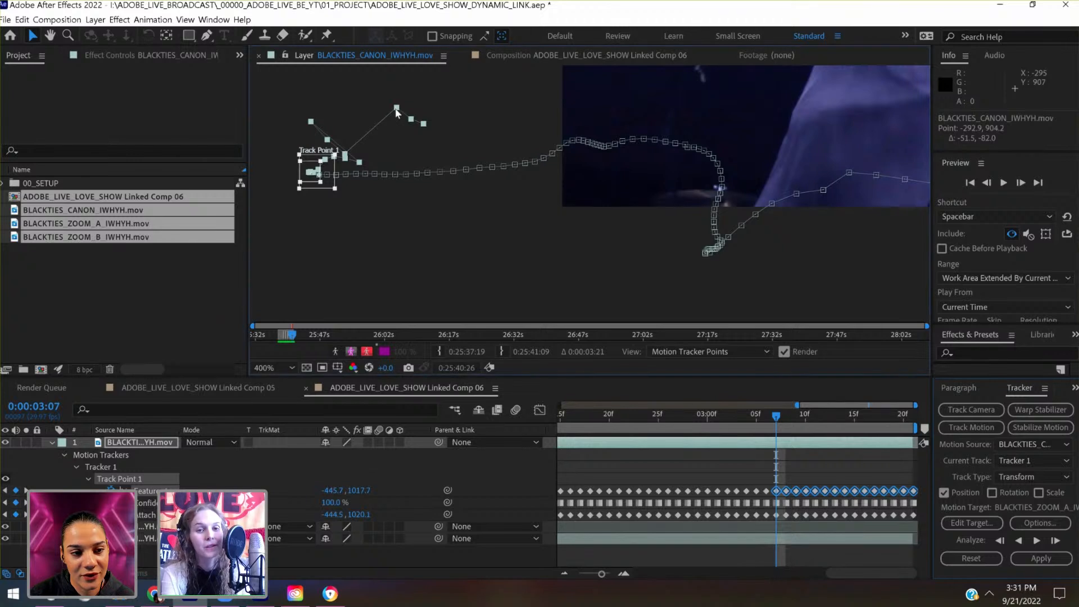
{"action": "key", "text": "period"}
{"action": "key", "text": "period"}
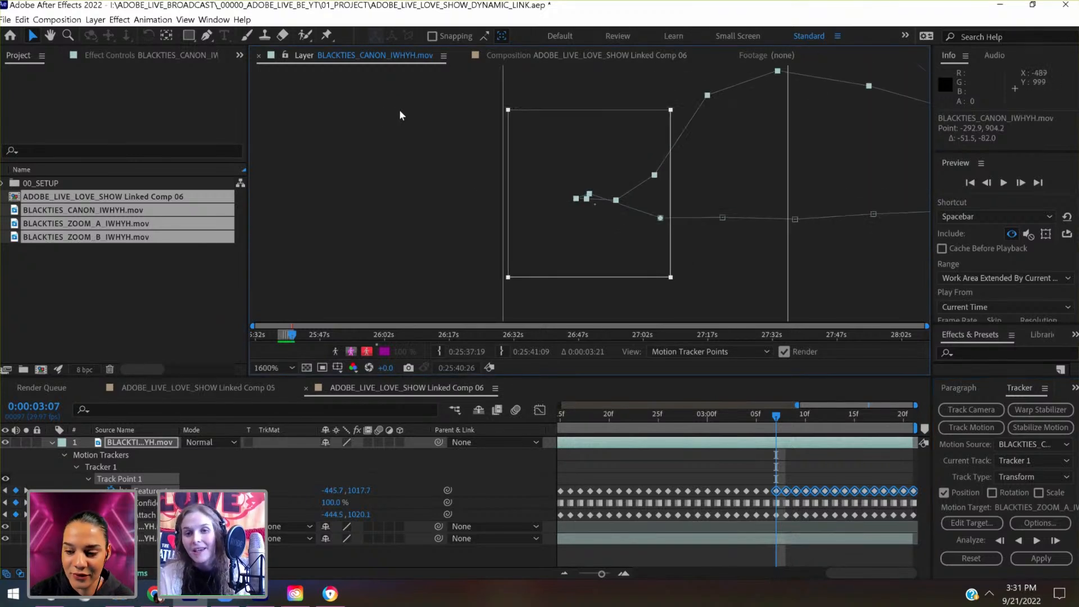
{"action": "left_click_drag", "start_coordinate": [616, 200], "coordinate": [629, 225]}
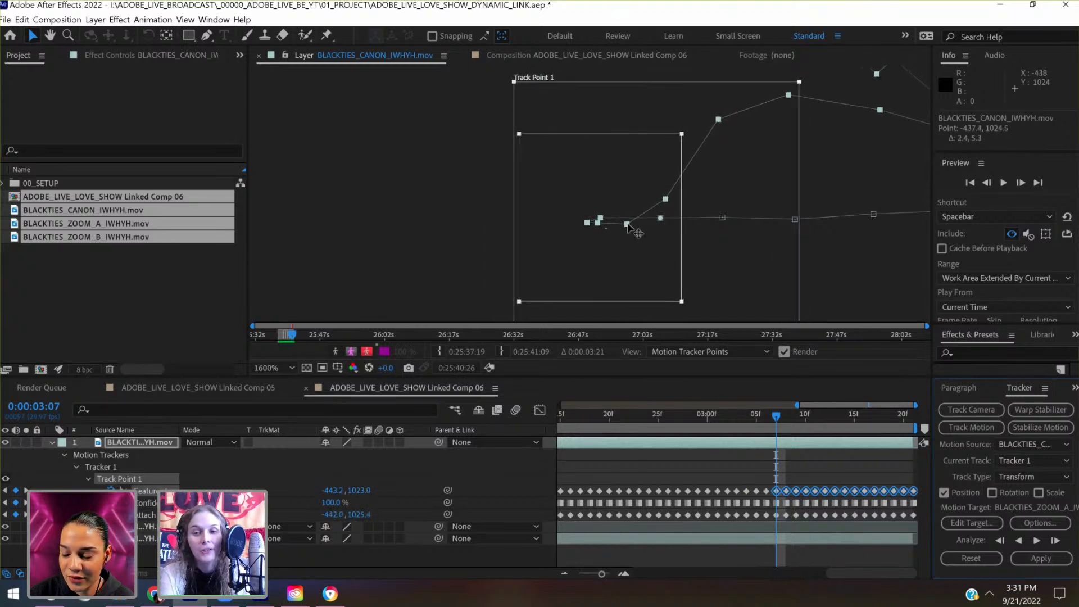
{"action": "key", "text": "comma"}
{"action": "key", "text": "comma"}
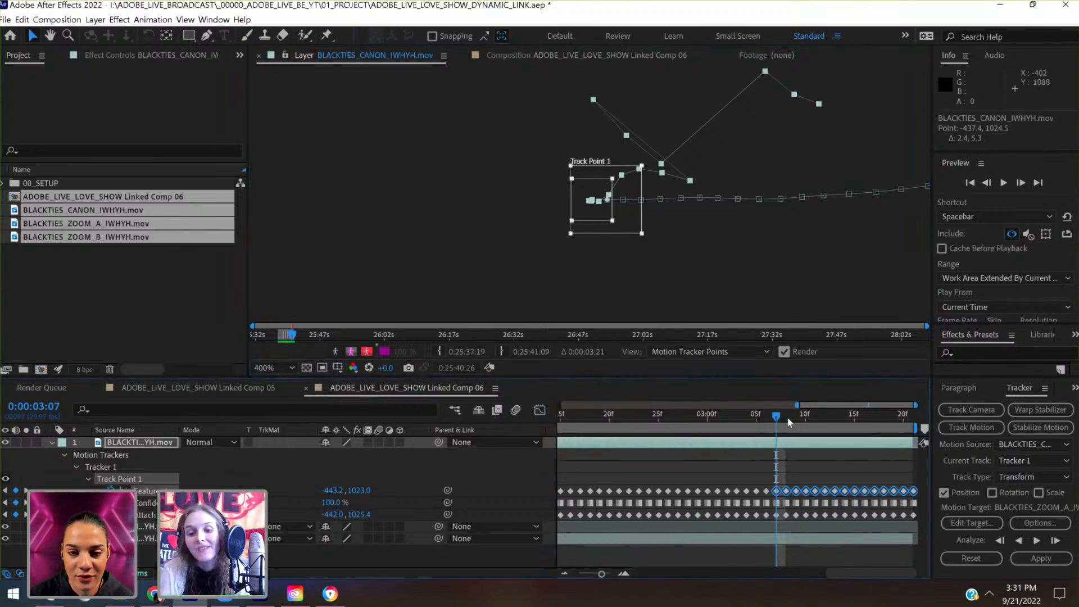
- Go to 0:00:03:15, select the tracker keyframes from 0:00:03:16 onward, and move them about 103 px right and 84 px down
{"action": "left_click_drag", "start_coordinate": [778, 418], "coordinate": [859, 431]}
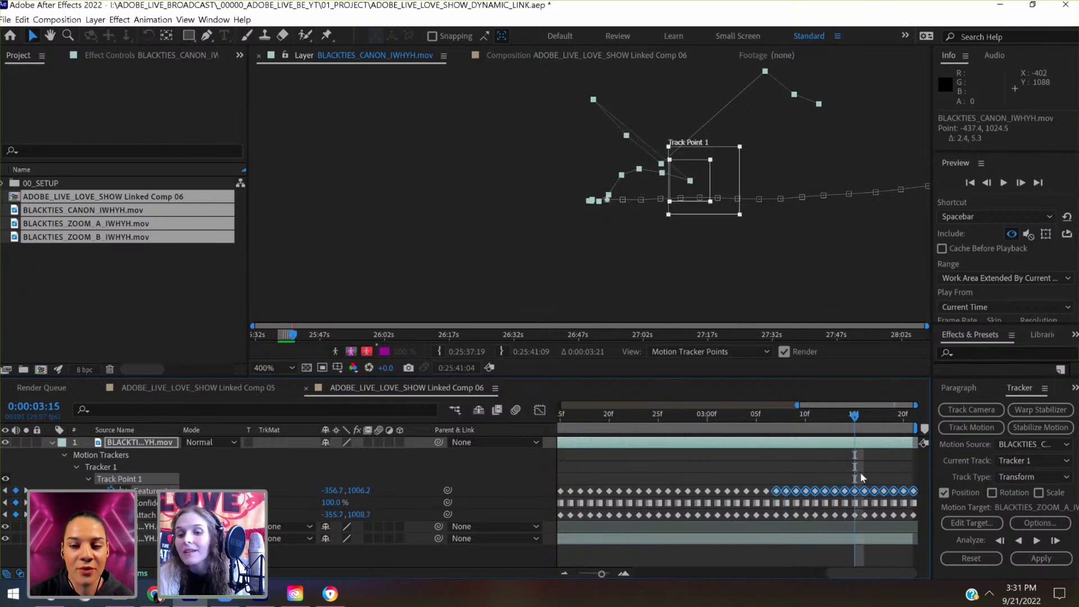
{"action": "left_click", "coordinate": [861, 473]}
{"action": "left_click_drag", "start_coordinate": [860, 476], "coordinate": [916, 506]}
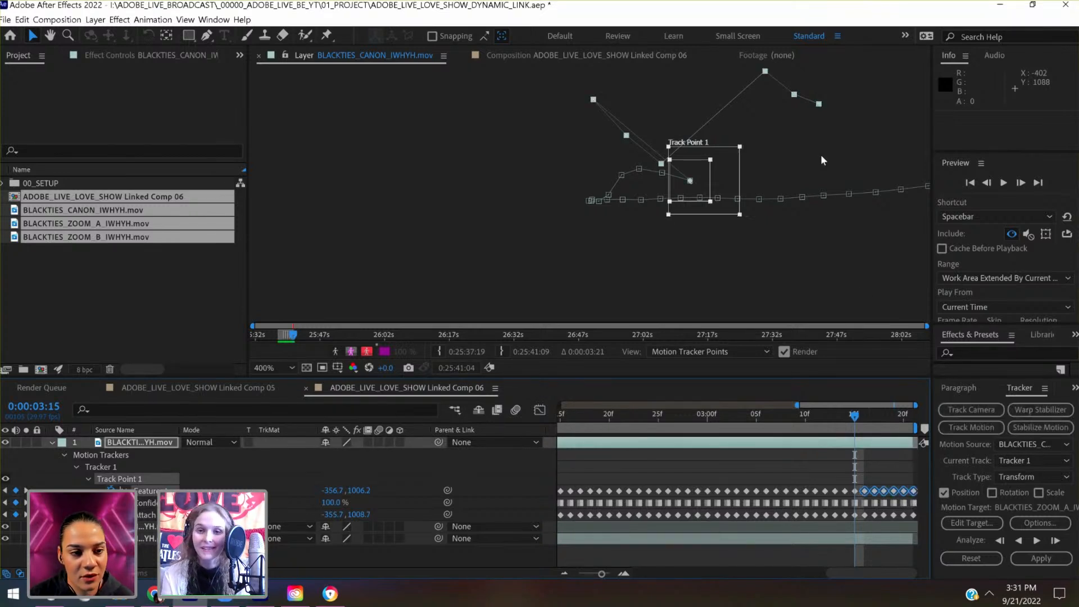
{"action": "left_click_drag", "start_coordinate": [765, 71], "coordinate": [857, 96]}
{"action": "left_click_drag", "start_coordinate": [884, 173], "coordinate": [880, 167]}
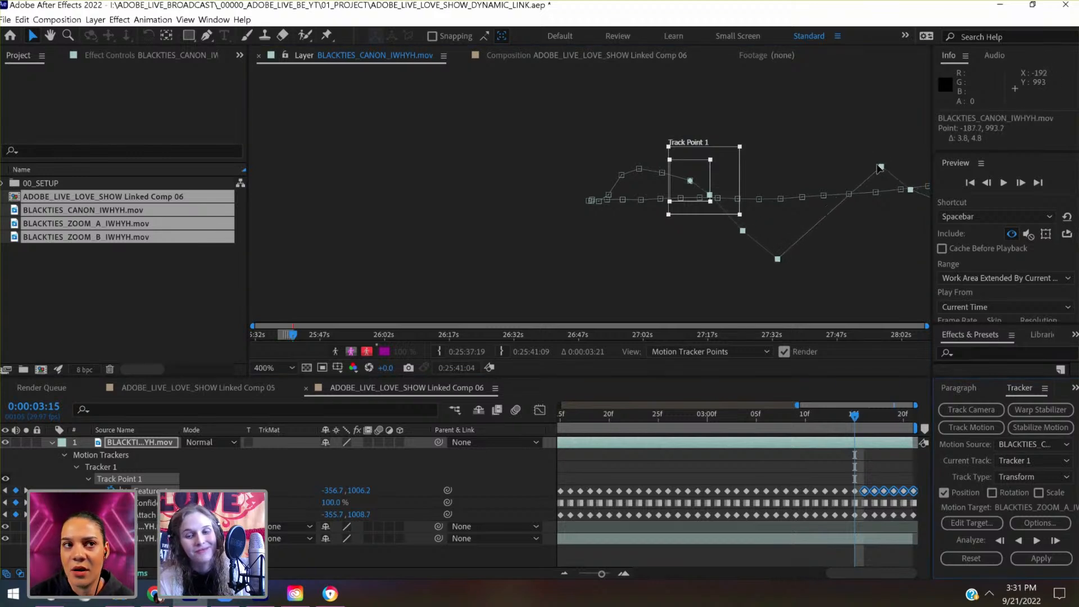
- Select the tracker keyframes from 0:00:03:19 to the end and move them 62 px left and 103 px down to continue the path
{"action": "key", "text": "space"}
{"action": "left_click_drag", "start_coordinate": [858, 133], "coordinate": [637, 93]}
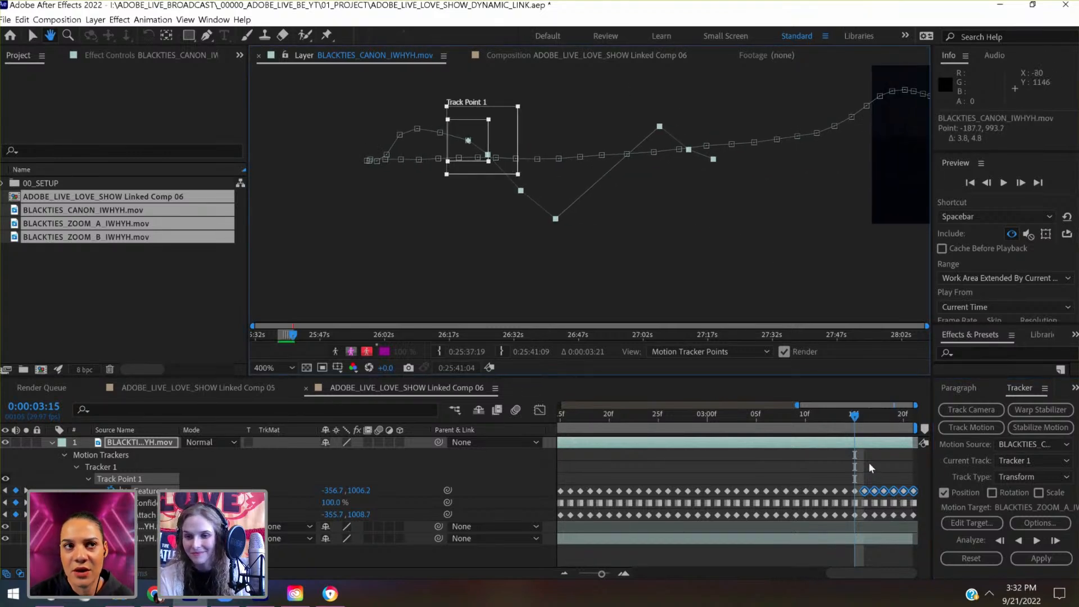
{"action": "left_click_drag", "start_coordinate": [888, 469], "coordinate": [922, 514]}
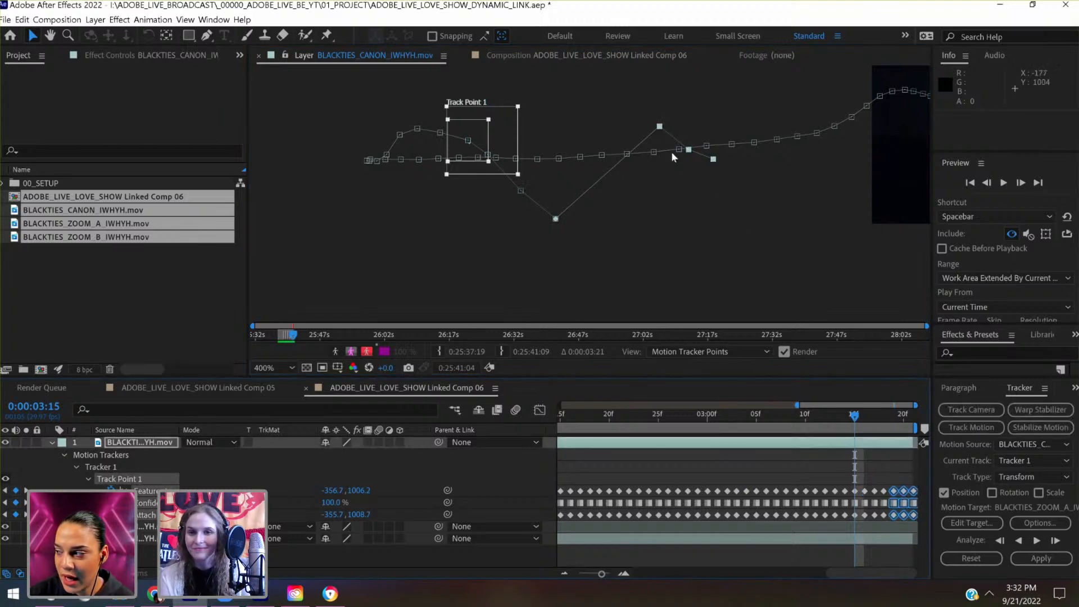
{"action": "left_click_drag", "start_coordinate": [660, 129], "coordinate": [594, 247]}
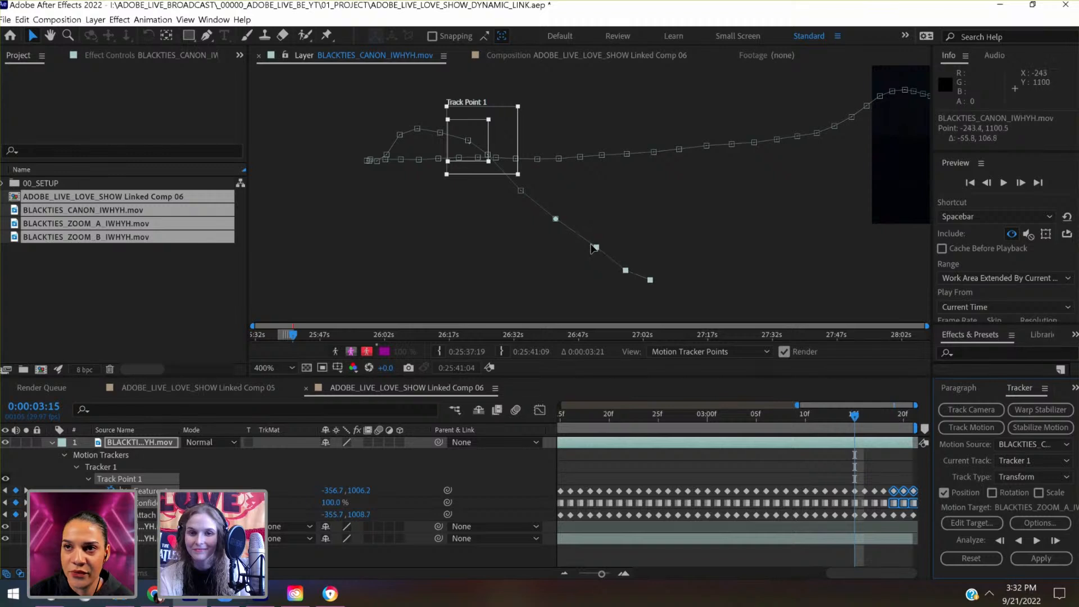
{"action": "scroll", "coordinate": [590, 248], "scroll_direction": "down", "scroll_amount": 3}
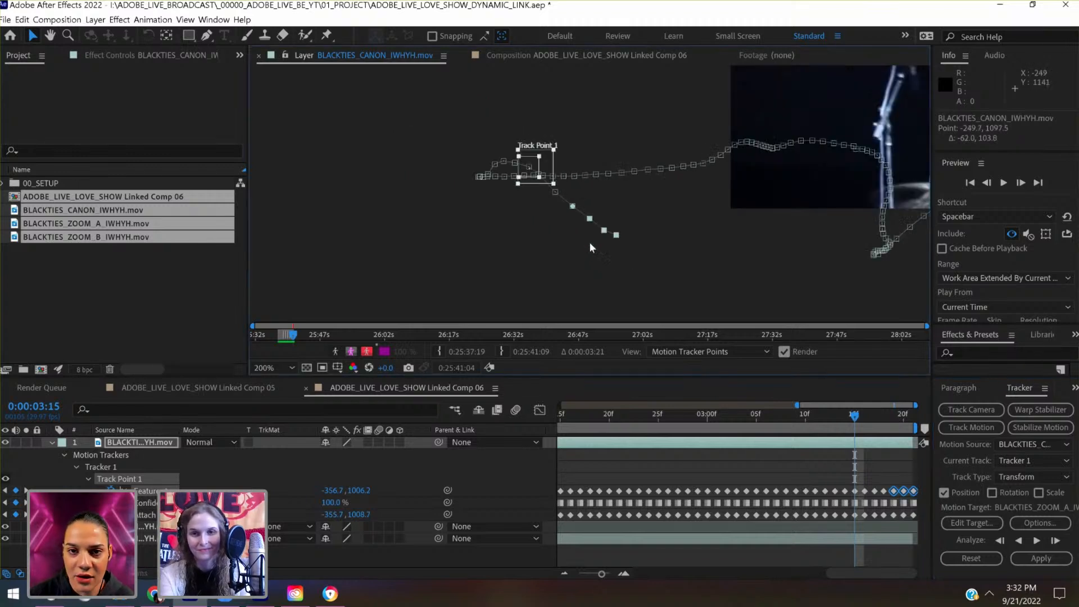
- Scrub back from 0:00:03:15 toward the start of the clip to examine the joined tracker path for remaining jumps
{"action": "scroll", "coordinate": [590, 247], "scroll_direction": "up", "scroll_amount": 1}
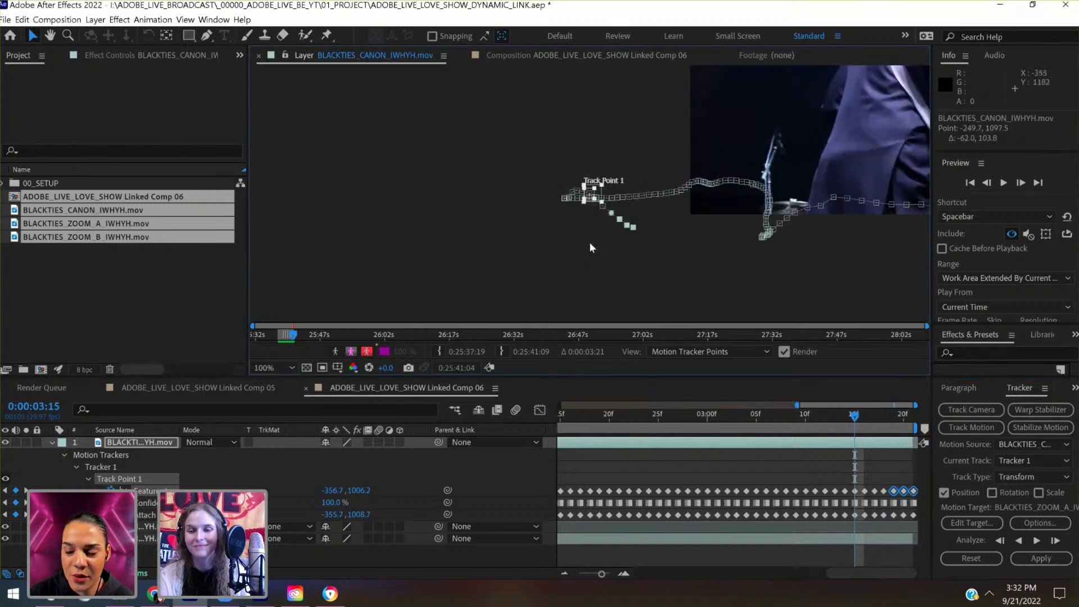
{"action": "key", "text": "space"}
{"action": "left_click_drag", "start_coordinate": [655, 238], "coordinate": [499, 235]}
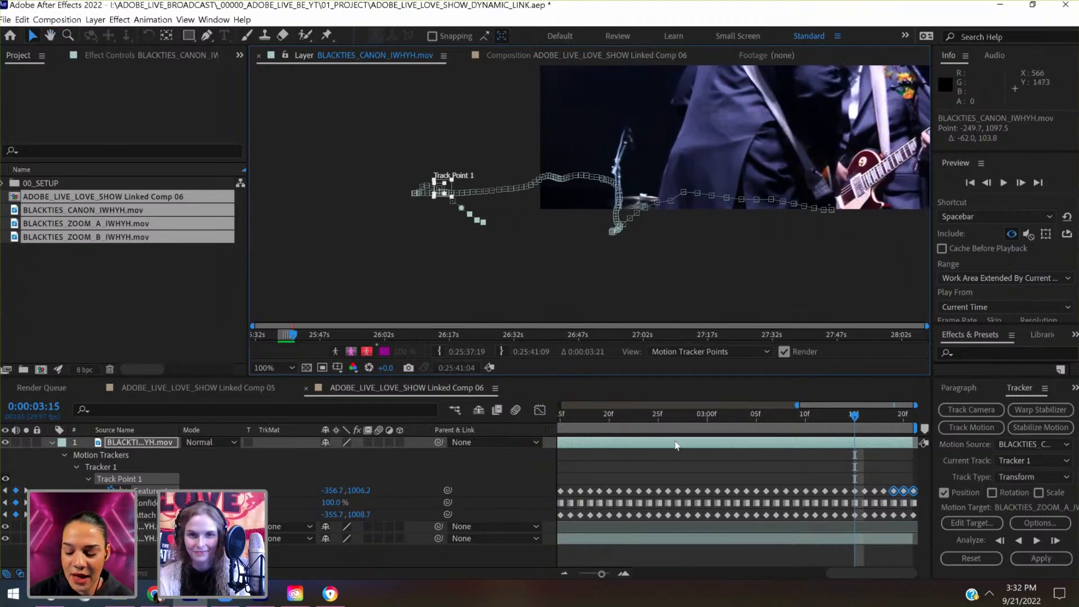
{"action": "left_click_drag", "start_coordinate": [675, 441], "coordinate": [576, 448]}
{"action": "mouse_move", "coordinate": [556, 448]}
{"action": "left_mouse_down"}
{"action": "mouse_move", "coordinate": [521, 448]}
{"action": "mouse_move", "coordinate": [567, 446]}
{"action": "left_mouse_up"}
{"action": "scroll", "coordinate": [632, 464], "scroll_direction": "left", "scroll_amount": 5}
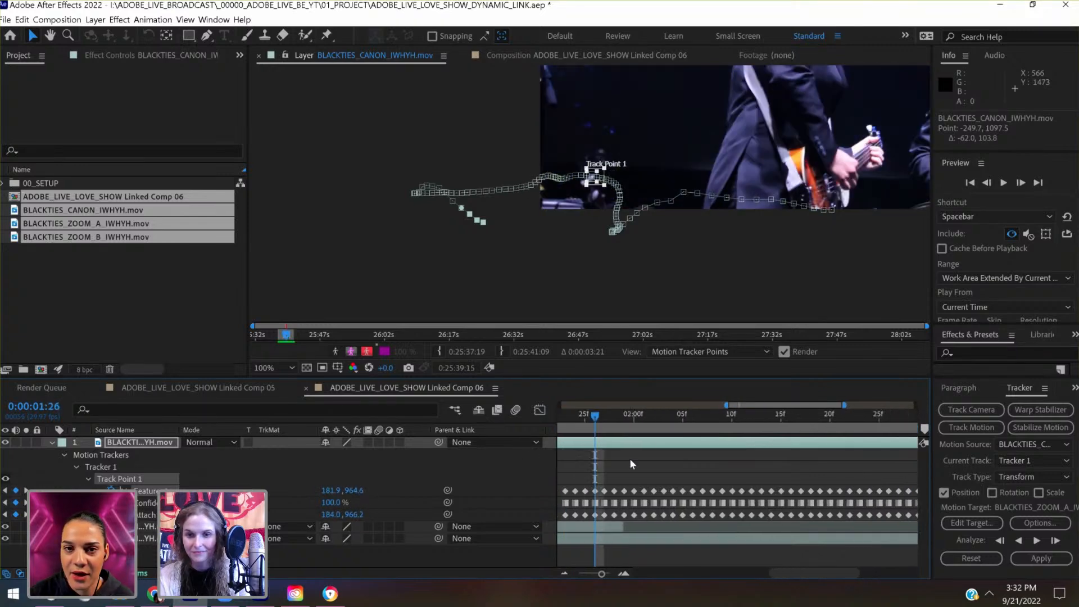
{"action": "left_click", "coordinate": [755, 420]}
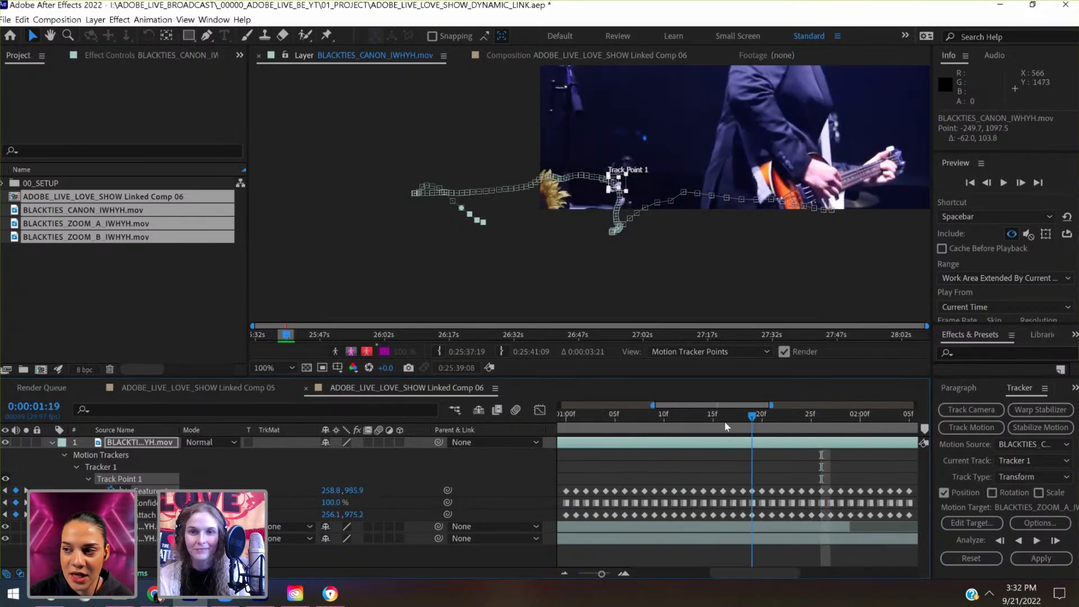
{"action": "left_click_drag", "start_coordinate": [724, 421], "coordinate": [564, 422]}
{"action": "scroll", "coordinate": [654, 467], "scroll_direction": "left", "scroll_amount": 2}
{"action": "left_click", "coordinate": [670, 419]}
{"action": "scroll", "coordinate": [589, 451], "scroll_direction": "left", "scroll_amount": 2}
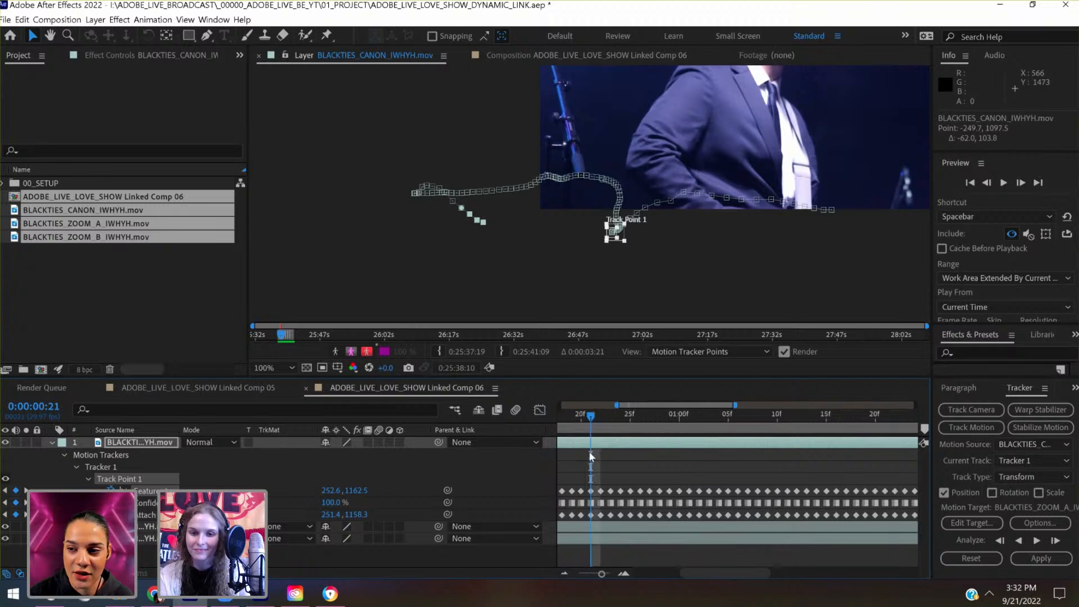
- Go to 0:00:00:13, select the tracker keyframes before it, and move them 2 px left and 29 px down
{"action": "left_click_drag", "start_coordinate": [641, 426], "coordinate": [600, 422]}
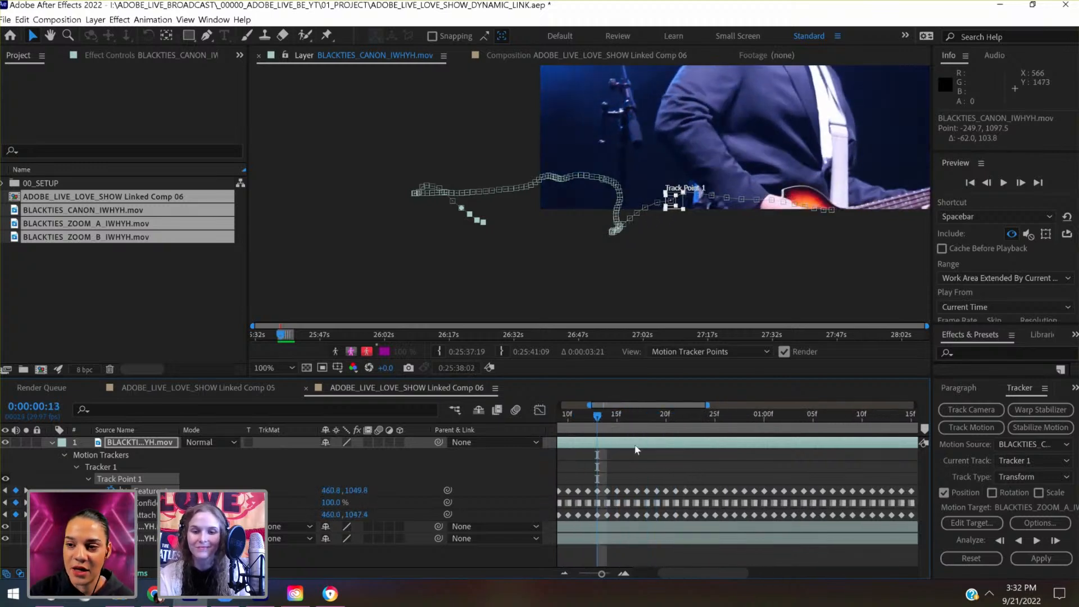
{"action": "scroll", "coordinate": [635, 447], "scroll_direction": "left", "scroll_amount": 2}
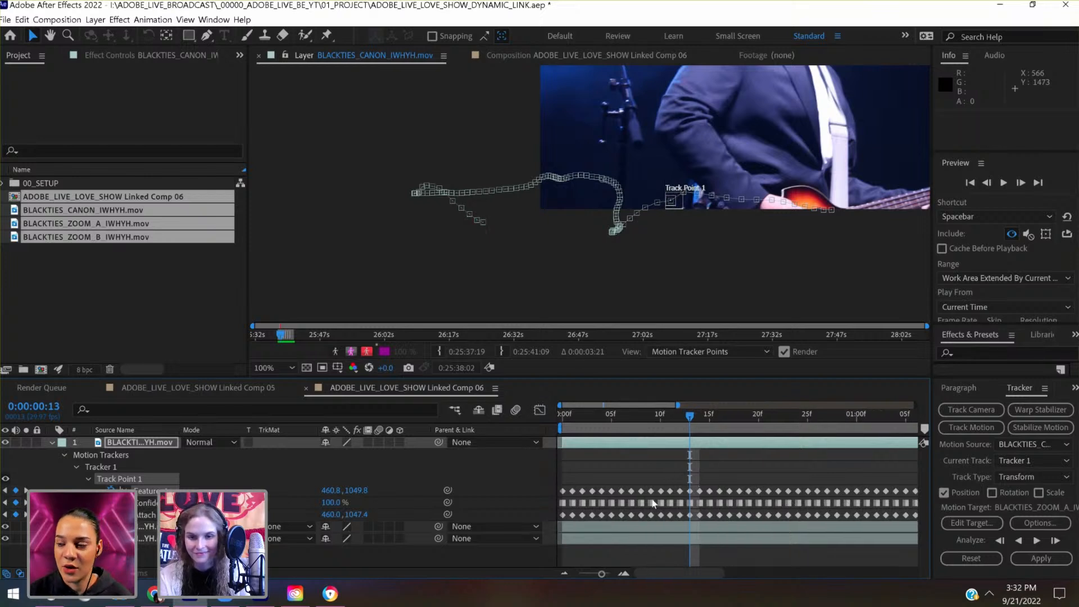
{"action": "left_click_drag", "start_coordinate": [694, 477], "coordinate": [552, 518]}
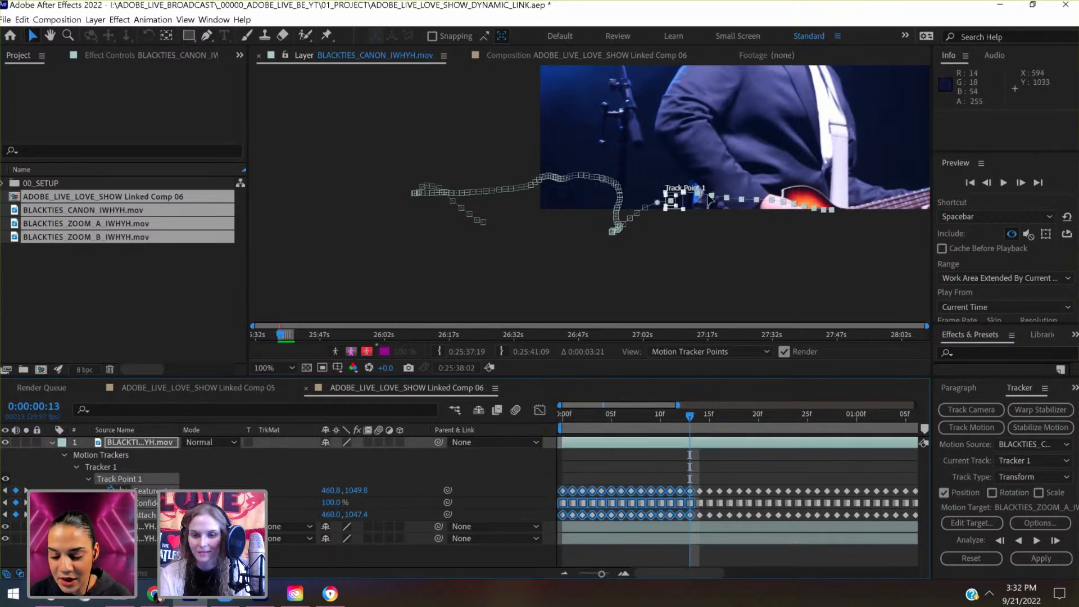
{"action": "left_click_drag", "start_coordinate": [680, 464], "coordinate": [544, 532]}
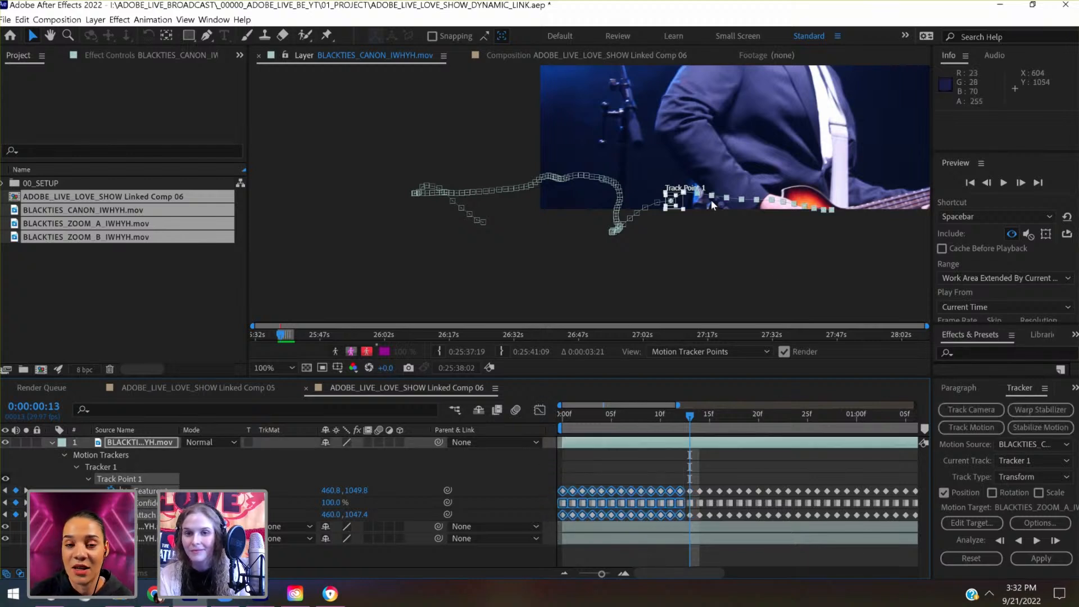
{"action": "left_click_drag", "start_coordinate": [711, 196], "coordinate": [711, 204]}
{"action": "scroll", "coordinate": [711, 207], "scroll_direction": "down", "scroll_amount": 1}
{"action": "scroll", "coordinate": [711, 206], "scroll_direction": "up", "scroll_amount": 1}
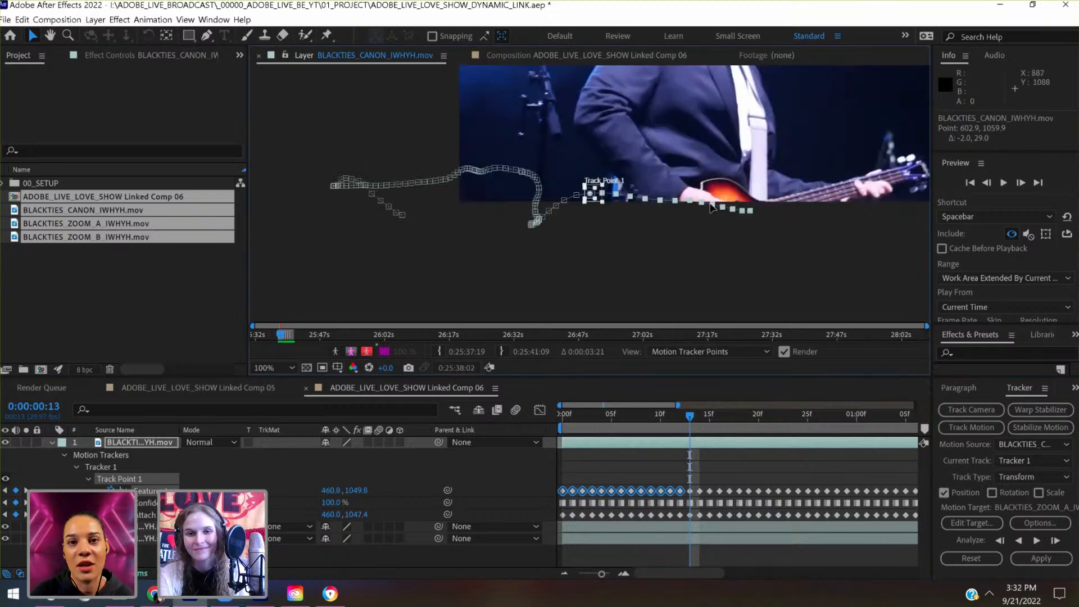
- Scrub to 0:00:03:20 to review the complete tracker path over the whole clip, and save the project
{"action": "left_click", "coordinate": [580, 573]}
{"action": "left_click_drag", "start_coordinate": [557, 416], "coordinate": [917, 403]}
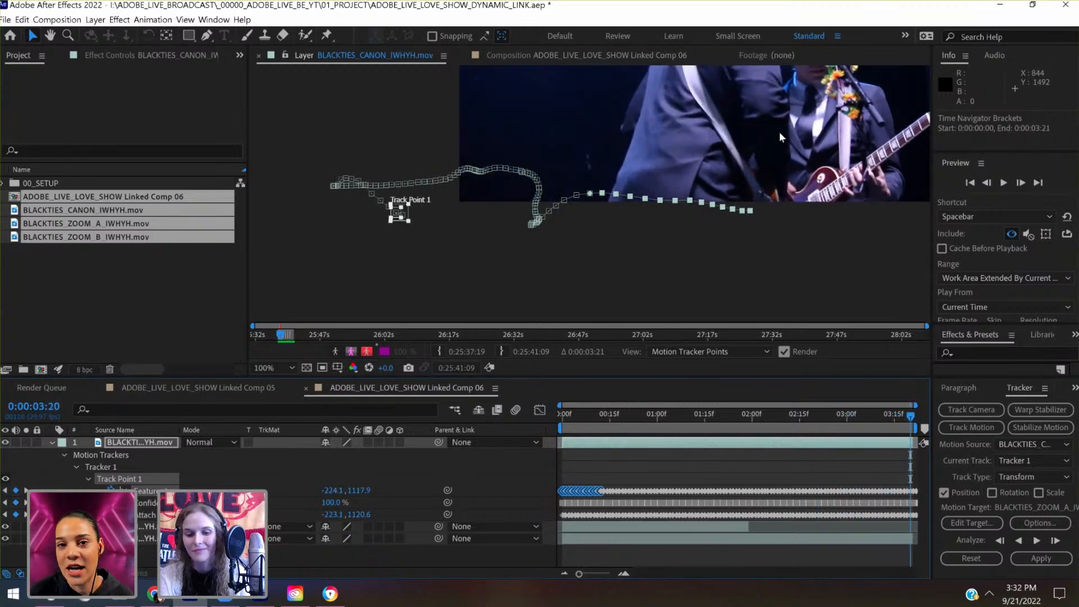
{"action": "key", "text": "comma"}
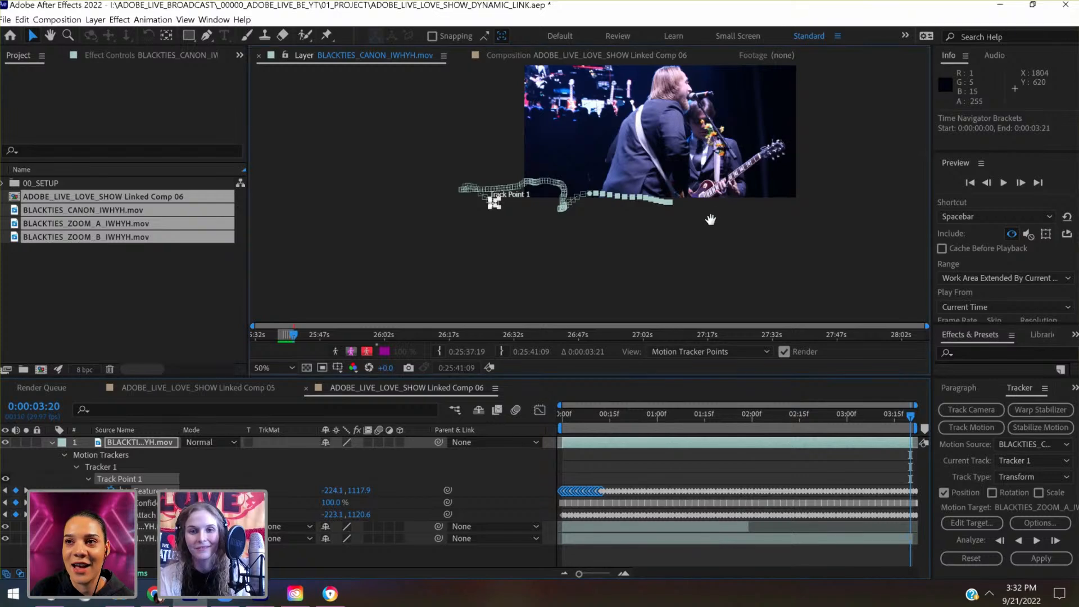
{"action": "left_click_drag", "start_coordinate": [779, 131], "coordinate": [723, 209]}
{"action": "key", "text": "ctrl+s"}
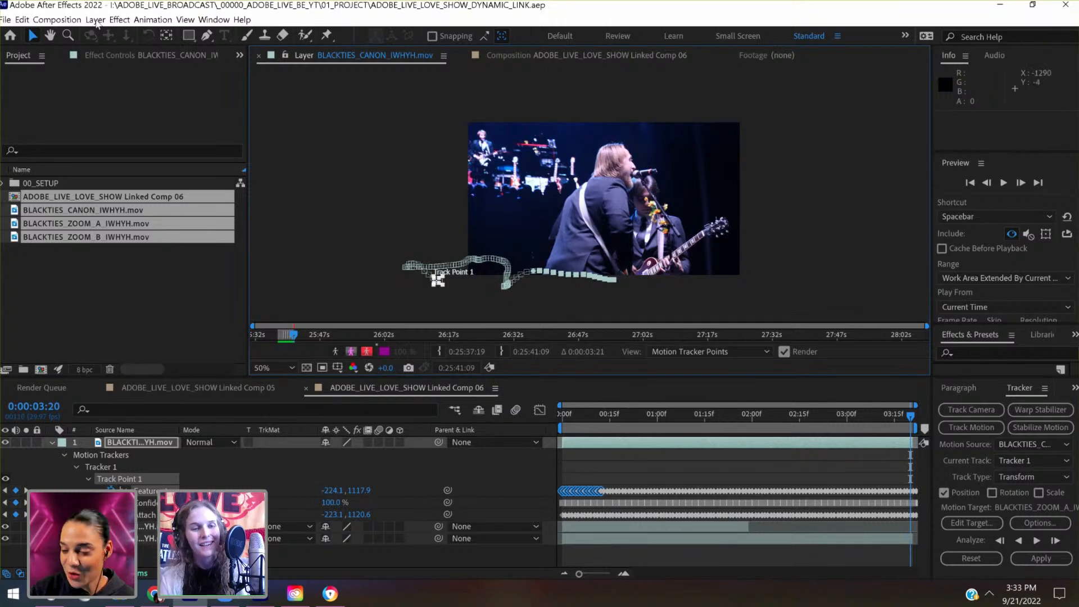
- Add a null object to the composition and rename it HANDHELD_CTRL
{"action": "left_click", "coordinate": [96, 21]}
{"action": "mouse_move", "coordinate": [104, 35]}
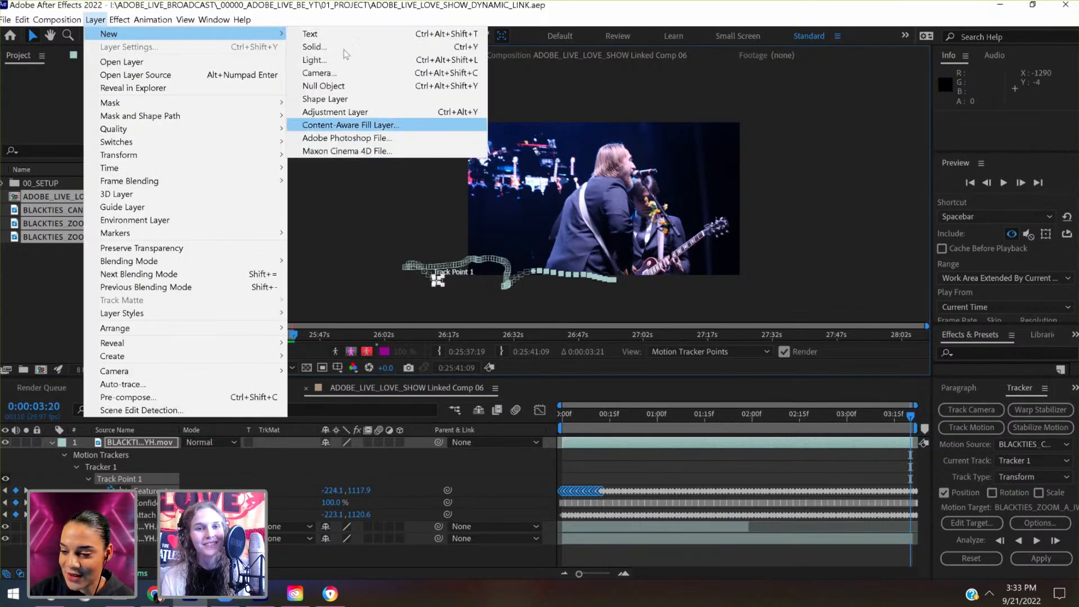
{"action": "left_click", "coordinate": [323, 86]}
{"action": "left_click", "coordinate": [169, 462]}
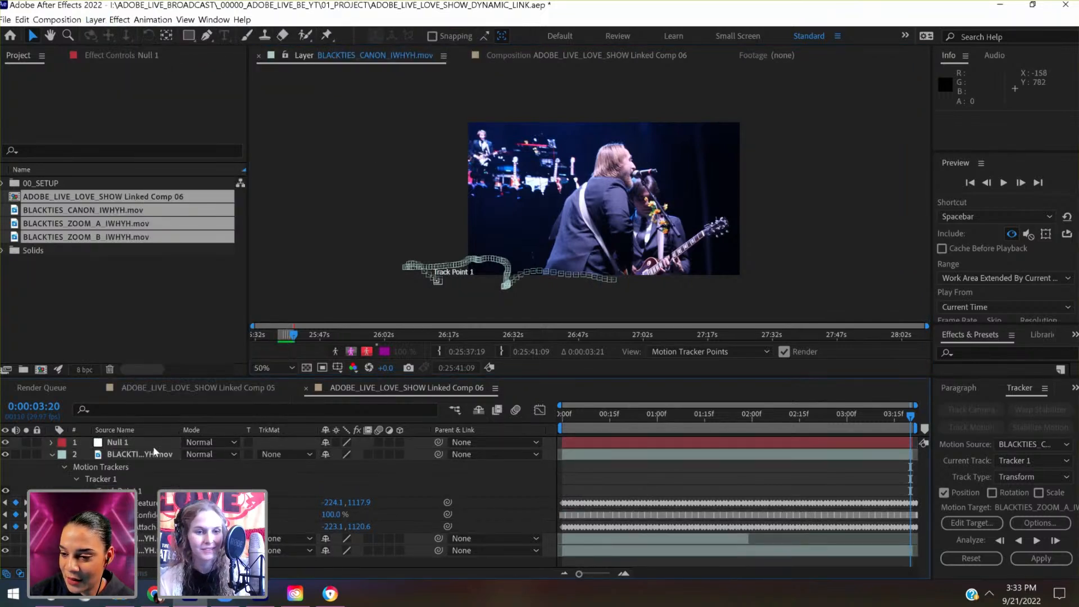
{"action": "left_click", "coordinate": [153, 447]}
{"action": "key", "text": "Return"}
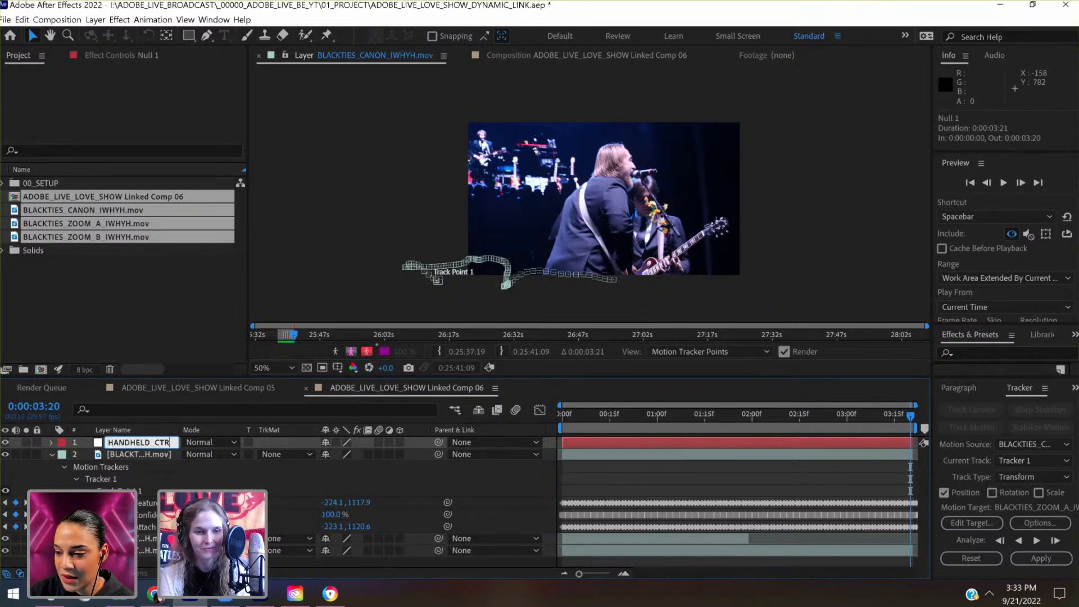
- Set HANDHELD_CTRL as the motion target of the Canon clip's Tracker 1 and apply the track in X and Y
{"action": "left_click", "coordinate": [147, 454]}
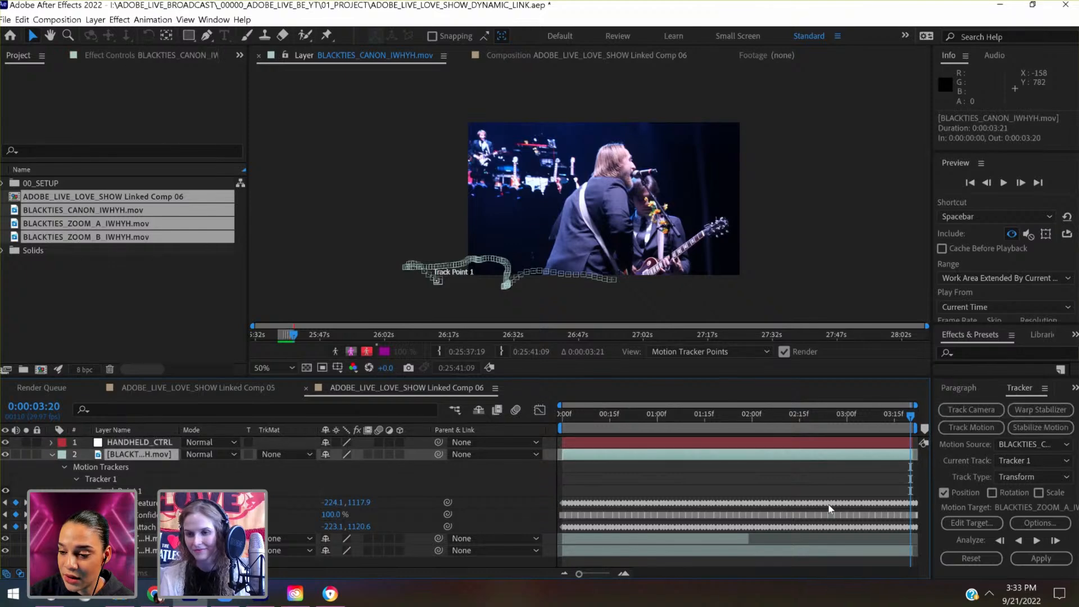
{"action": "left_click", "coordinate": [954, 523]}
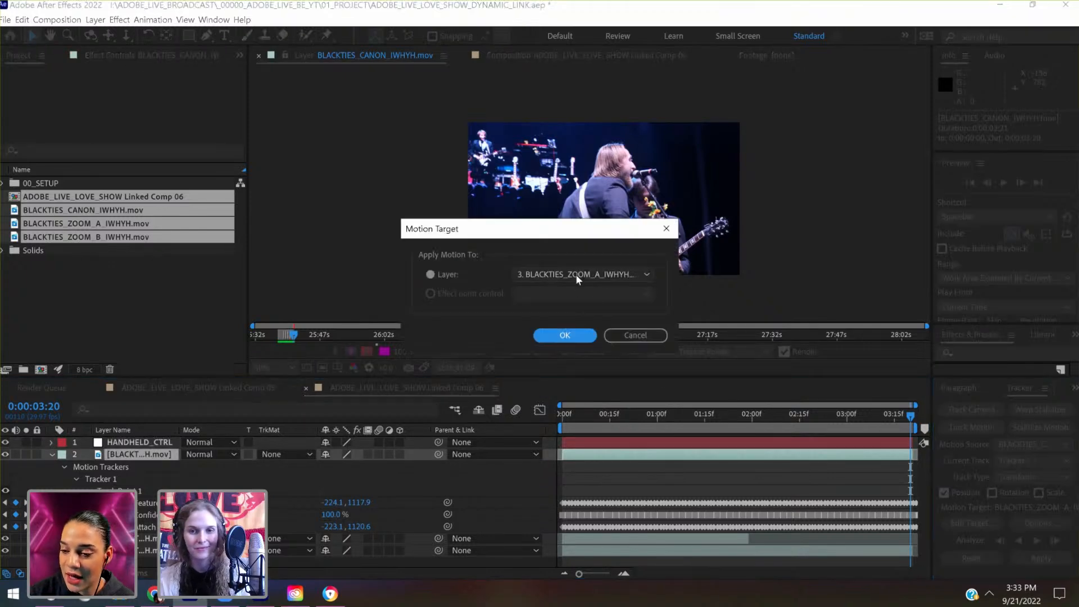
{"action": "left_click", "coordinate": [584, 274]}
{"action": "left_click", "coordinate": [579, 316]}
{"action": "left_click", "coordinate": [566, 335]}
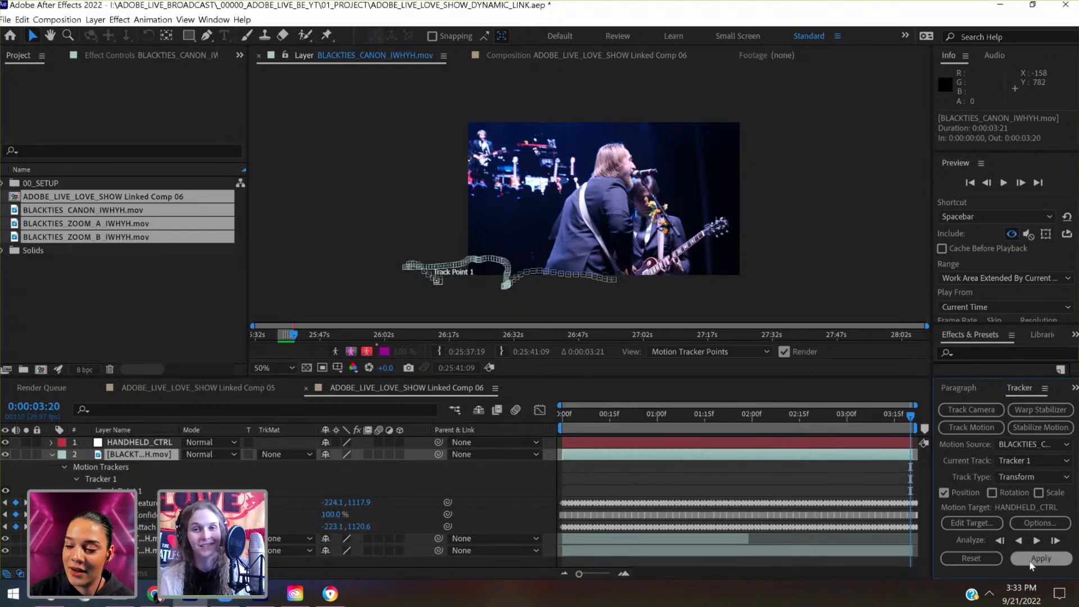
{"action": "left_click", "coordinate": [1033, 564]}
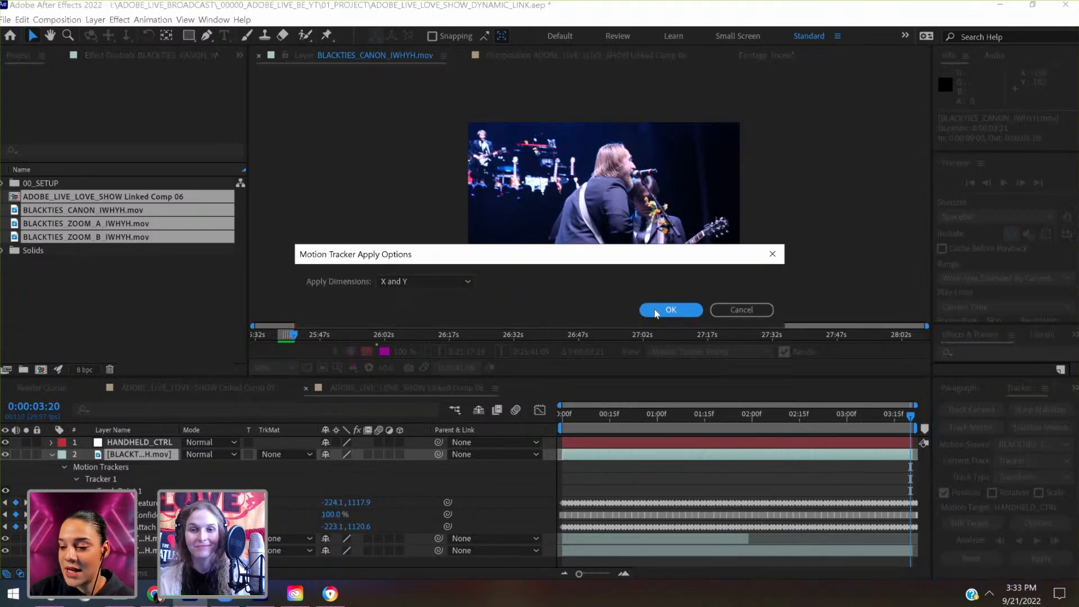
{"action": "left_click", "coordinate": [669, 309]}
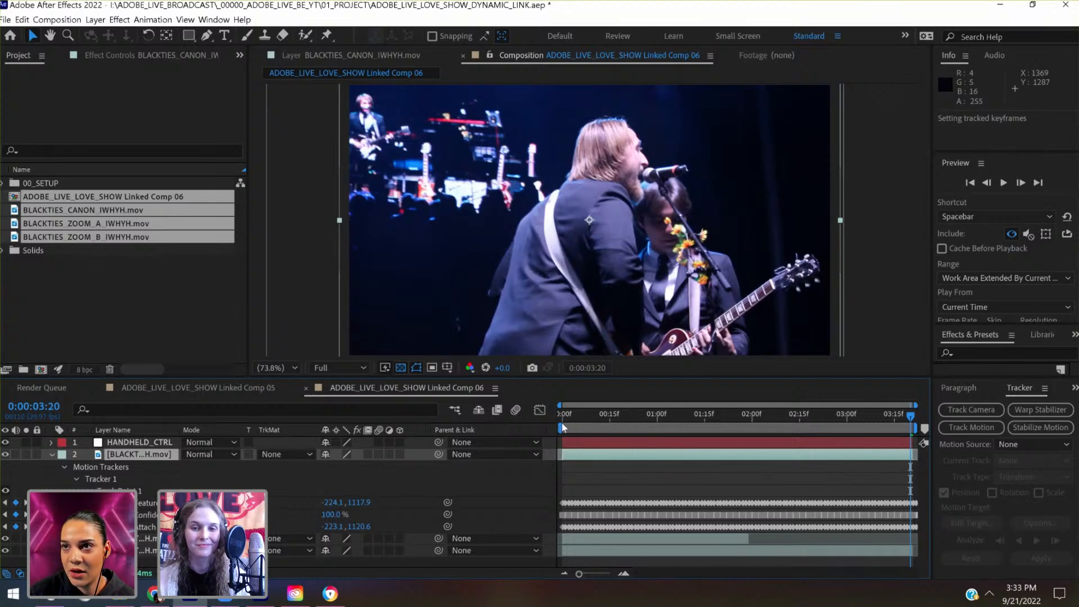
- Return to the first frame, expand HANDHELD_CTRL's Transform properties, and remove the null's Position keyframes
{"action": "left_click", "coordinate": [565, 416]}
{"action": "left_click", "coordinate": [578, 443]}
{"action": "key", "text": "Home"}
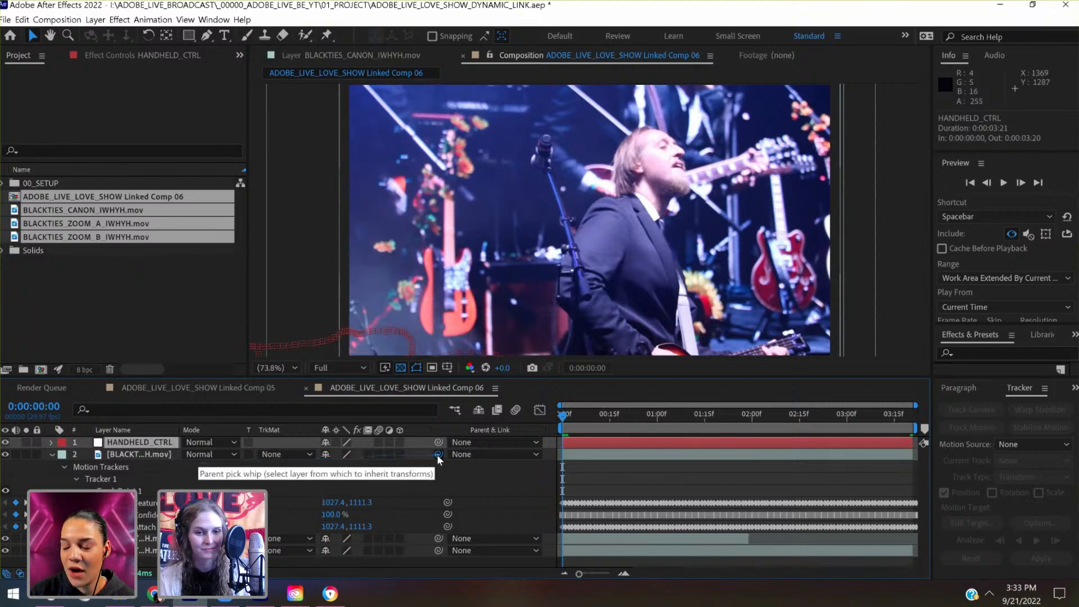
{"action": "left_click", "coordinate": [156, 455]}
{"action": "left_click", "coordinate": [150, 444]}
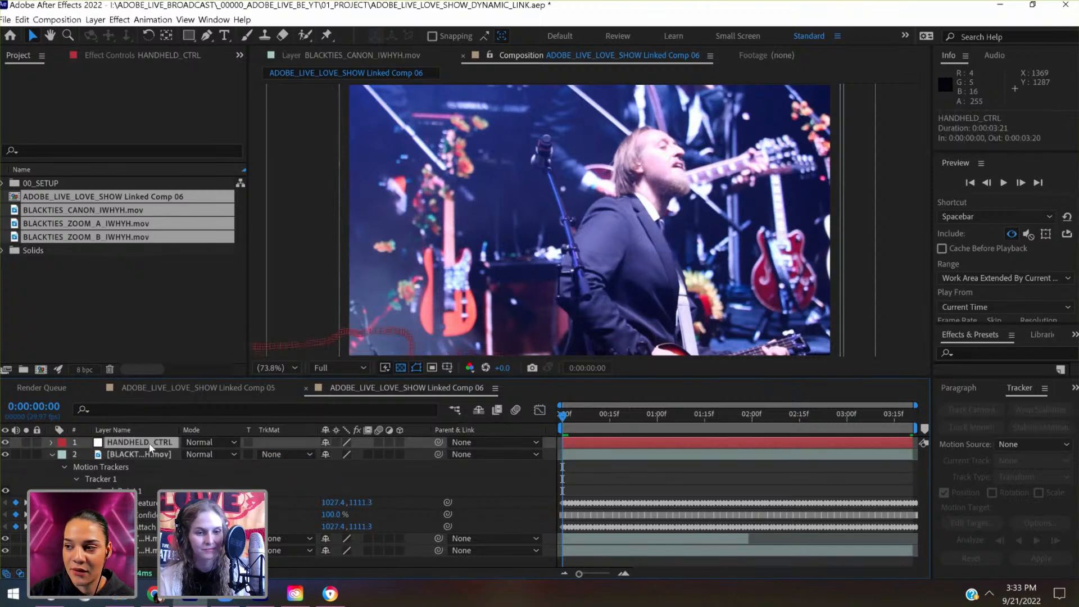
{"action": "left_click", "coordinate": [49, 444]}
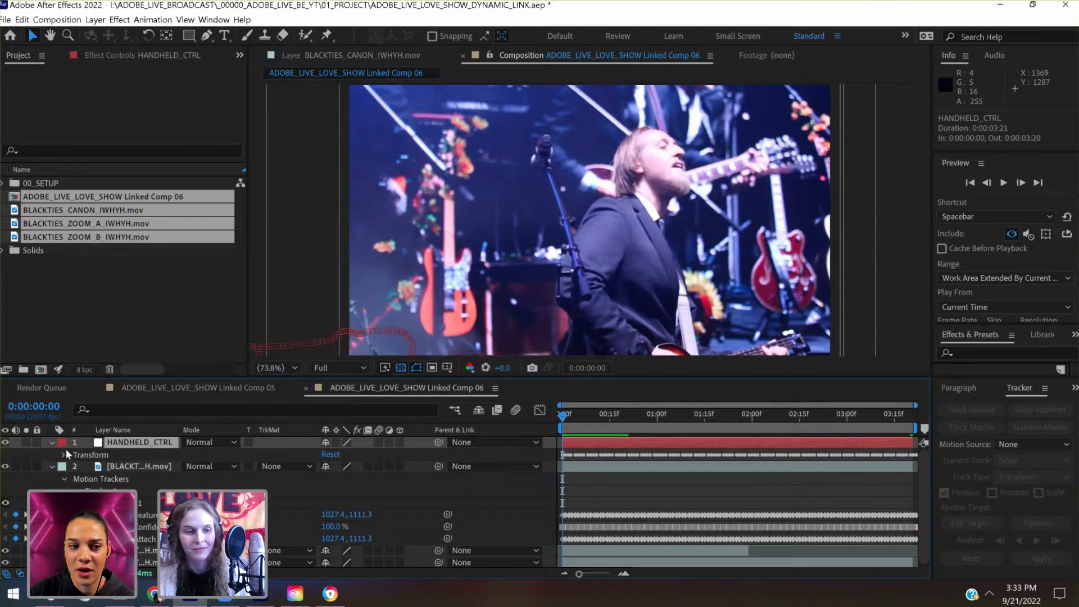
{"action": "left_click", "coordinate": [64, 455]}
- Open the Canon clip layer, add a Stabilize Motion tracker to it, and apply that tracker
{"action": "double_click", "coordinate": [139, 526]}
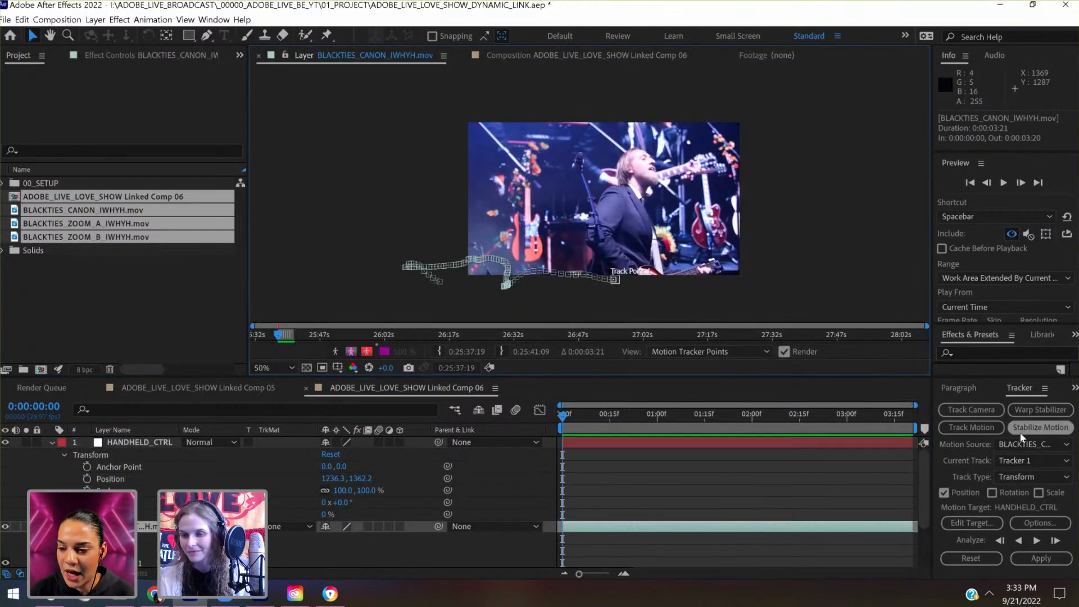
{"action": "left_click", "coordinate": [1032, 560]}
{"action": "left_click", "coordinate": [674, 312]}
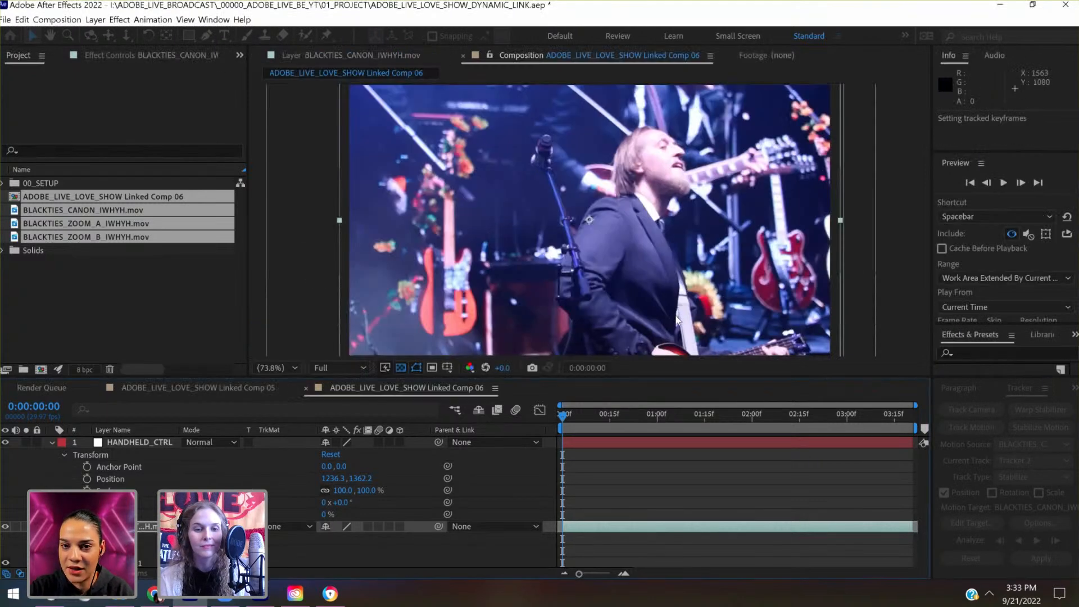
{"action": "scroll", "coordinate": [337, 489], "scroll_direction": "up", "scroll_amount": 3}
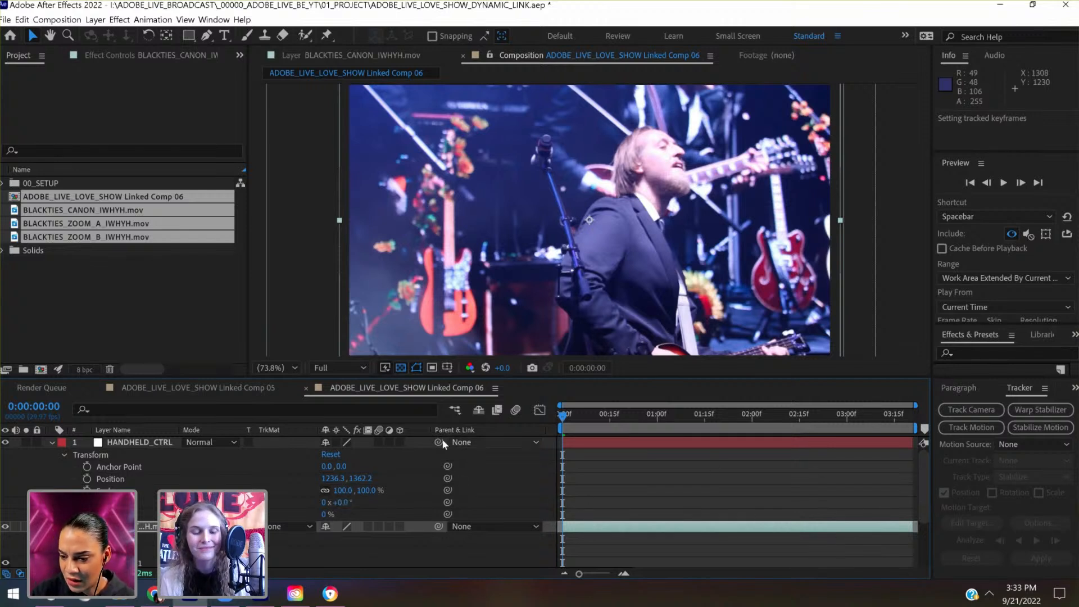
- Parent the Canon clip to HANDHELD_CTRL and set Position and Scale keyframes on the null at the first frame
{"action": "left_click_drag", "start_coordinate": [439, 527], "coordinate": [151, 442]}
{"action": "left_click", "coordinate": [87, 478]}
{"action": "left_click", "coordinate": [87, 490]}
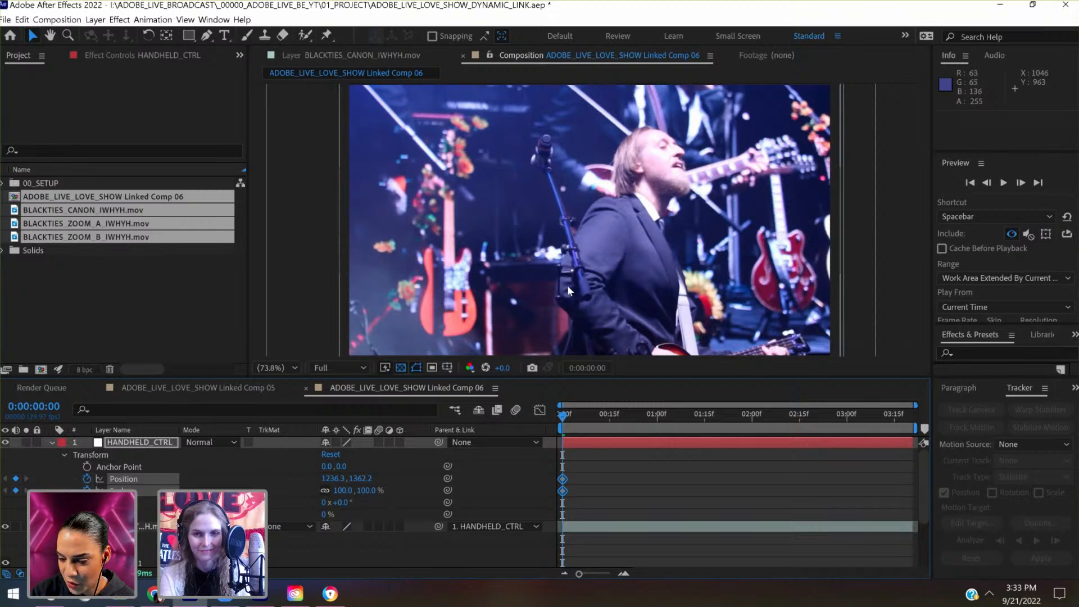
- Scrub from the first frame to 0:00:00:28 to check how the parented Canon clip moves in the composition
{"action": "key", "text": "comma"}
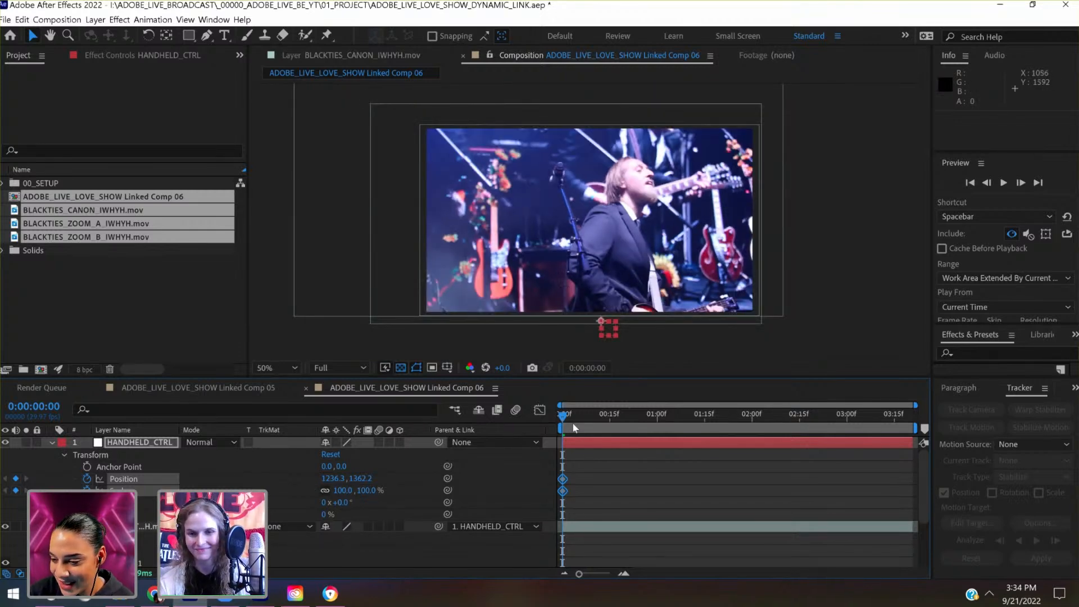
{"action": "left_click_drag", "start_coordinate": [564, 416], "coordinate": [651, 417]}
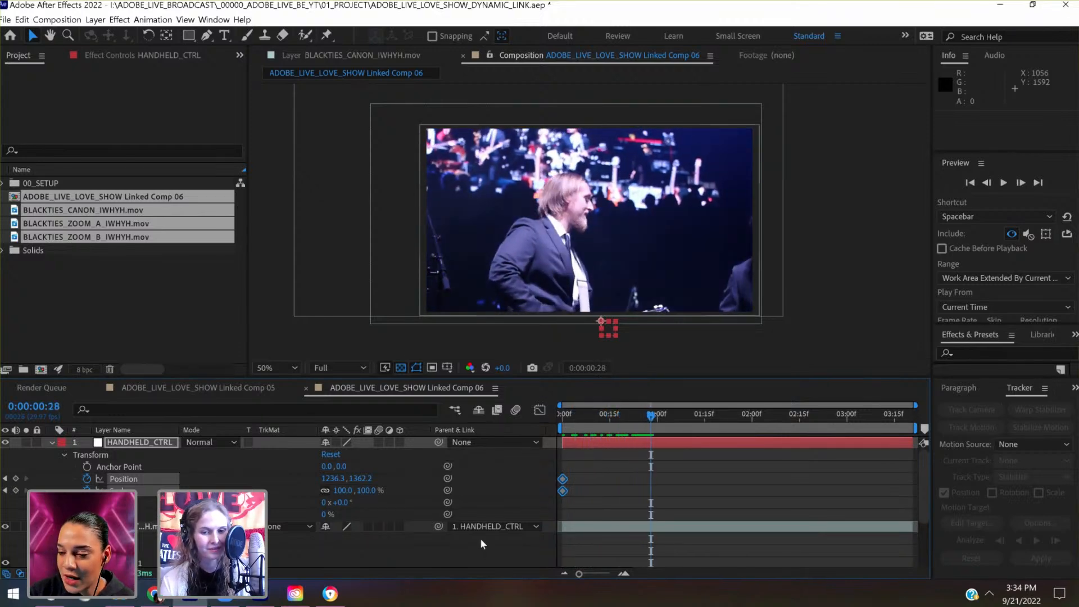
{"action": "scroll", "coordinate": [481, 542], "scroll_direction": "down", "scroll_amount": 2}
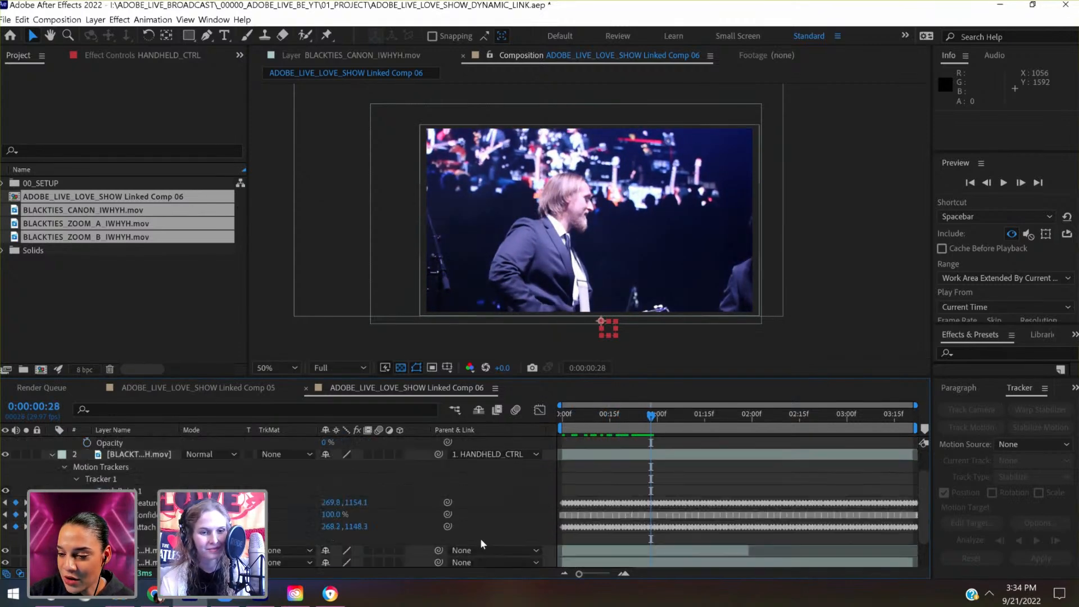
- Return to the first frame, reopen the Canon clip's Tracker 2, and choose the target layer for its stabilization
{"action": "left_click", "coordinate": [562, 416]}
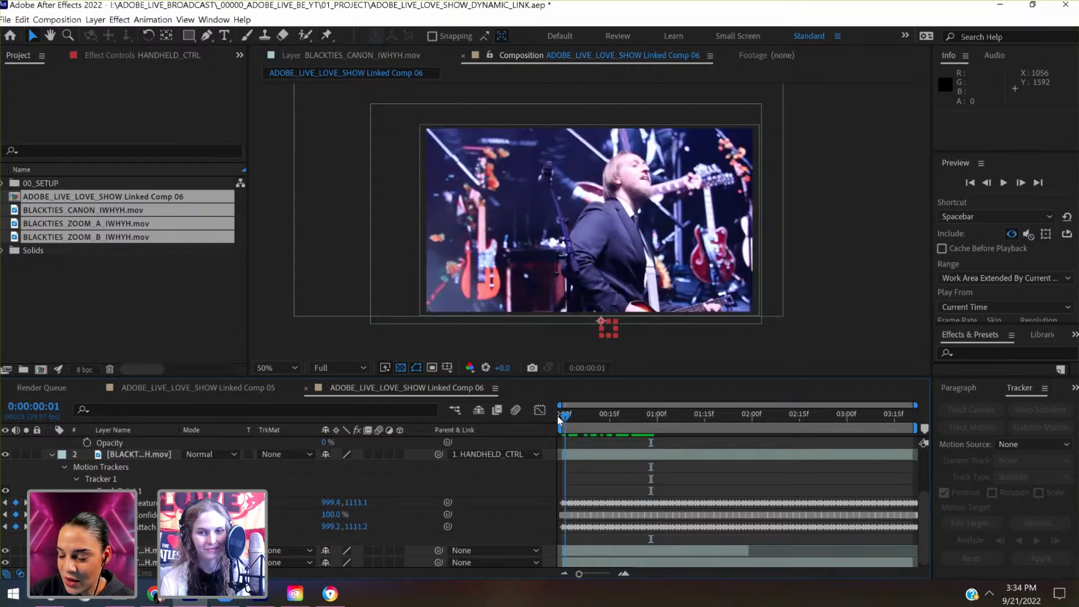
{"action": "double_click", "coordinate": [123, 454]}
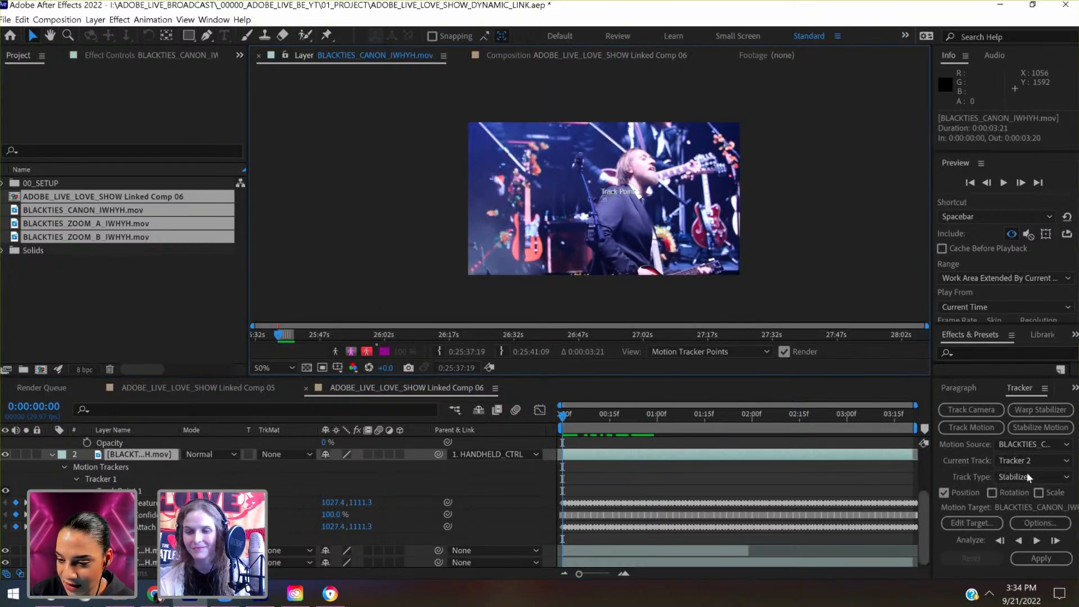
{"action": "left_click", "coordinate": [980, 519]}
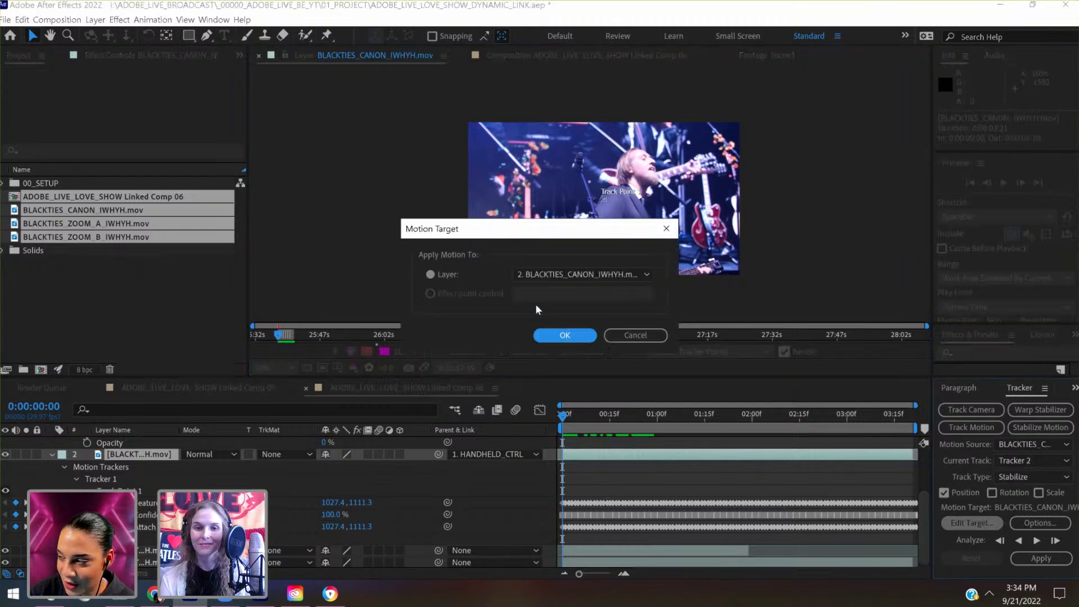
{"action": "left_click", "coordinate": [550, 275]}
{"action": "left_click", "coordinate": [579, 304]}
{"action": "left_click", "coordinate": [565, 335]}
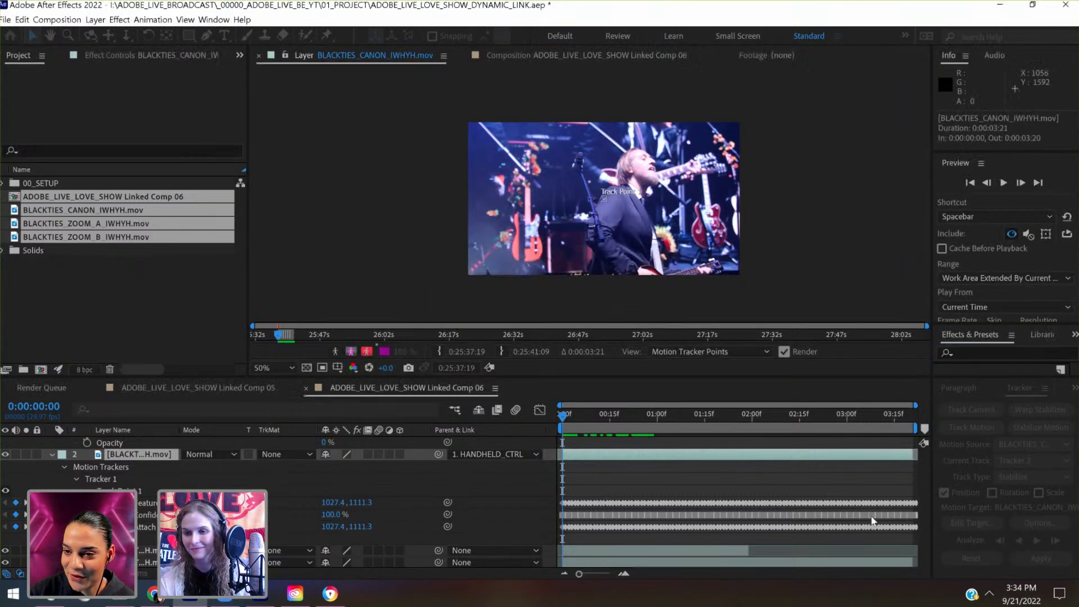
- Apply Tracker 2 to the Canon clip in X and Y, and scrub to 0:00:00:20 to check the result
{"action": "left_click", "coordinate": [1035, 558]}
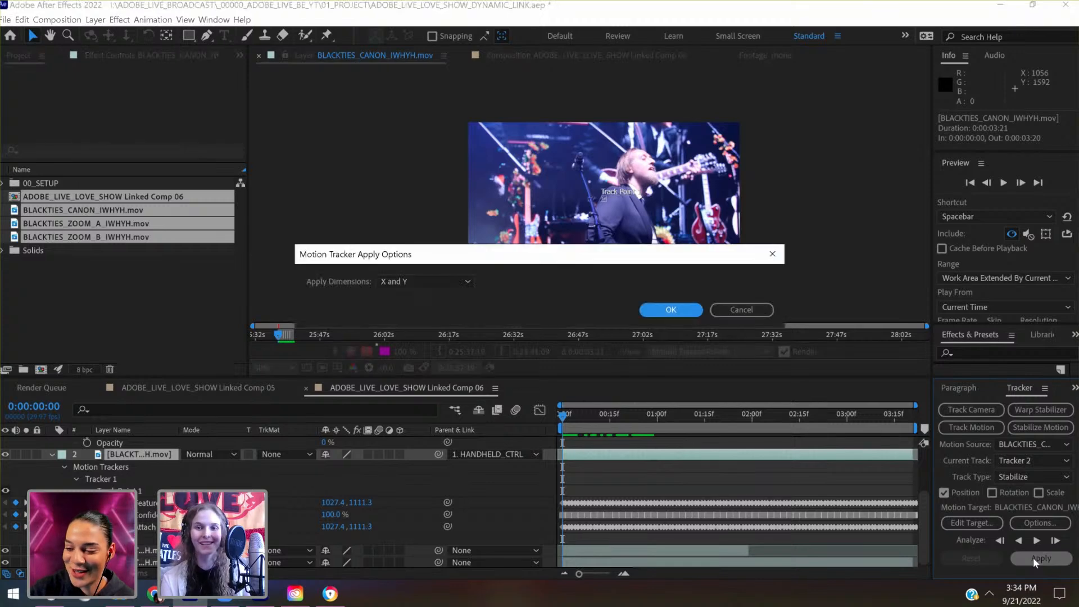
{"action": "left_click", "coordinate": [671, 310]}
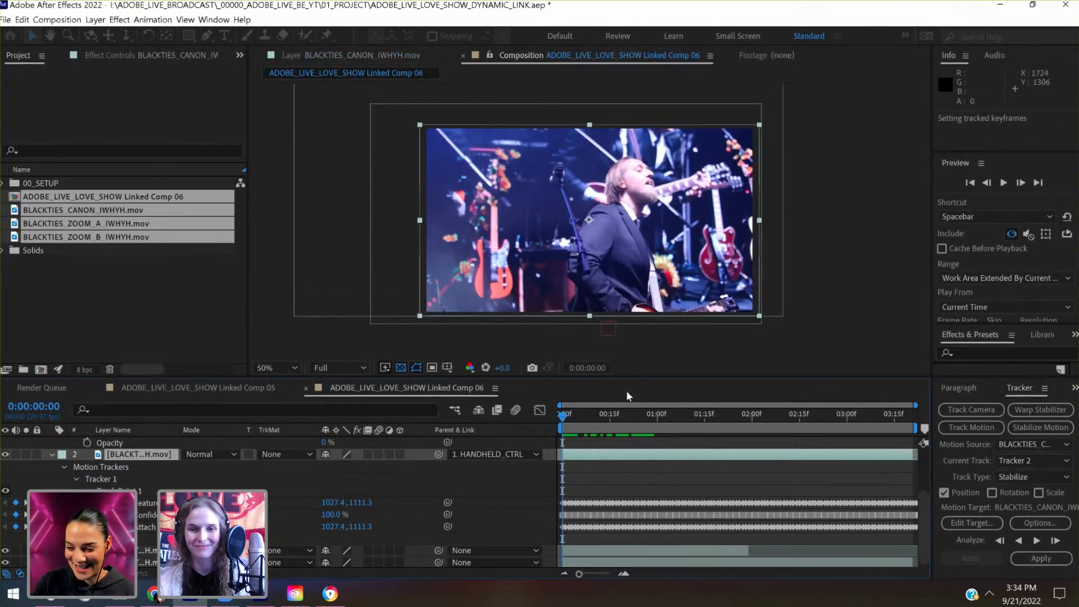
{"action": "left_click_drag", "start_coordinate": [594, 418], "coordinate": [626, 419]}
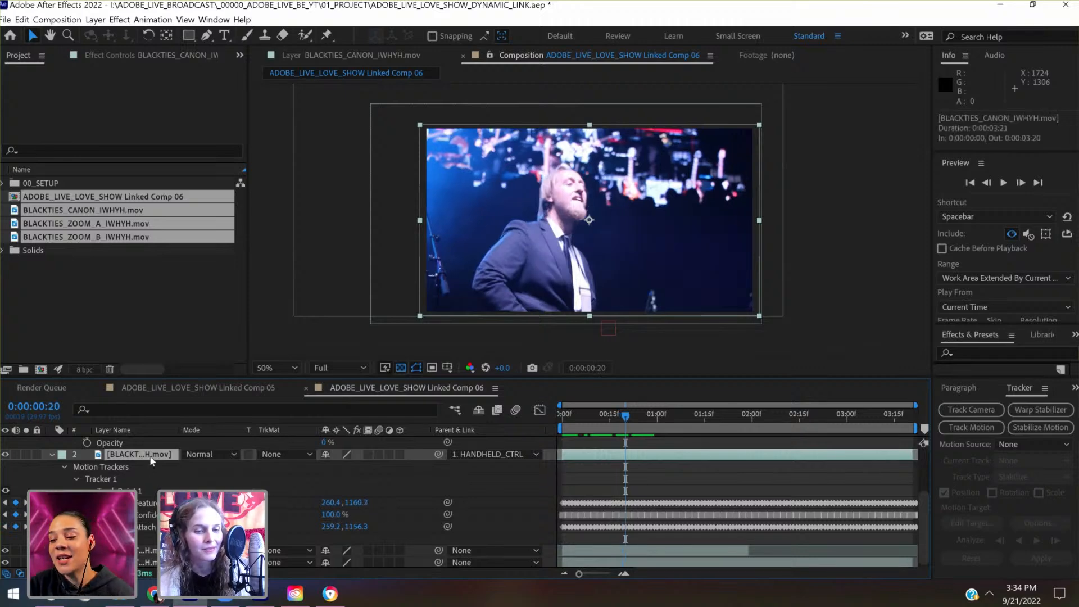
{"action": "scroll", "coordinate": [150, 459], "scroll_direction": "up", "scroll_amount": 2}
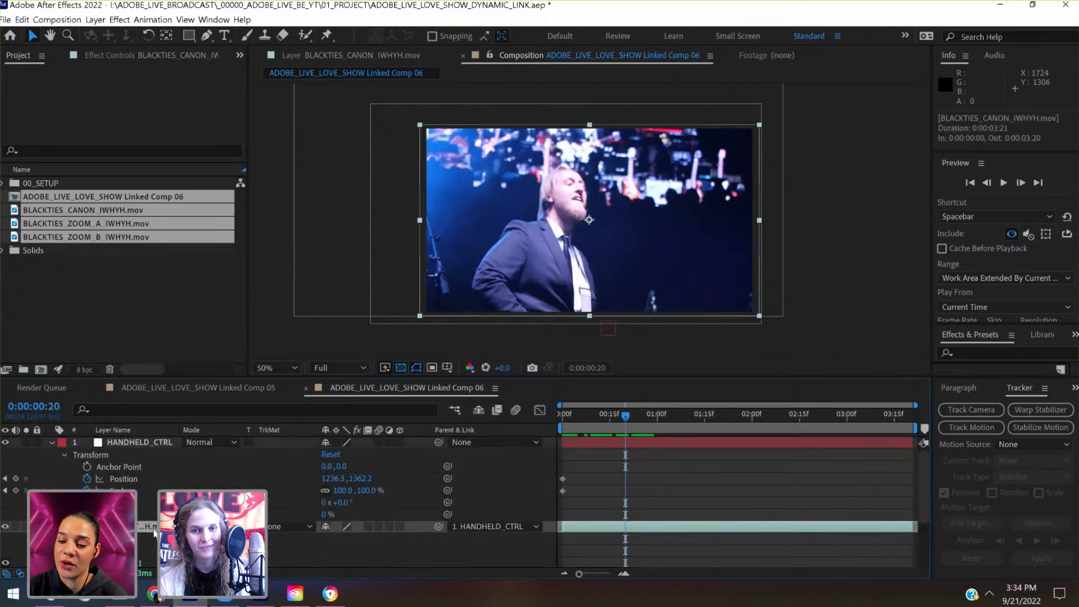
- Reopen the Canon clip's Tracker 2 and check which layers can be its motion target, keeping BLACKTIES_CANON_IWHYH.mov
{"action": "double_click", "coordinate": [154, 531]}
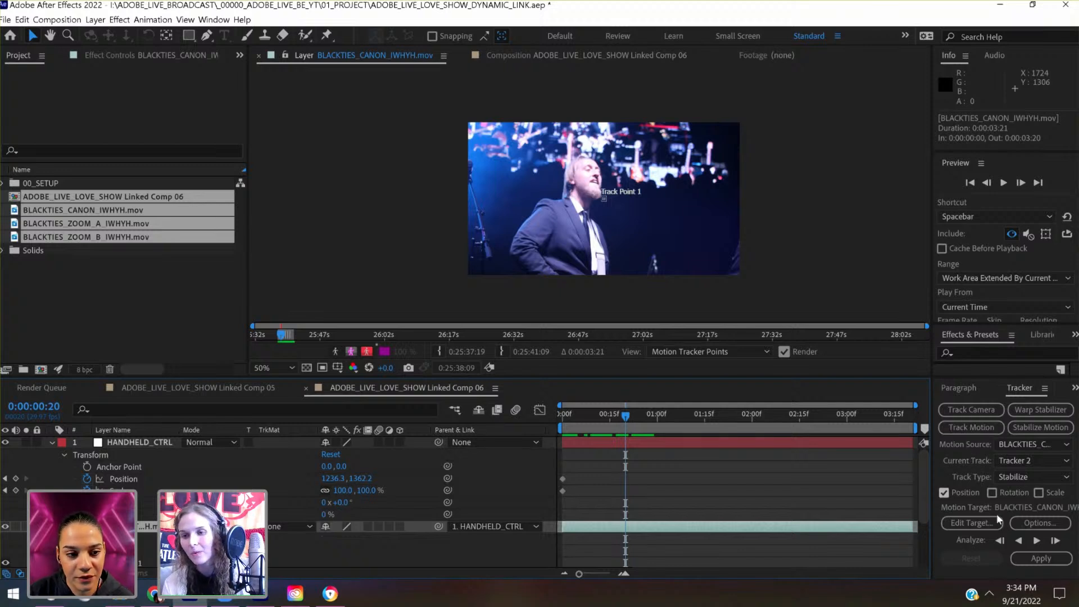
{"action": "left_click", "coordinate": [973, 523]}
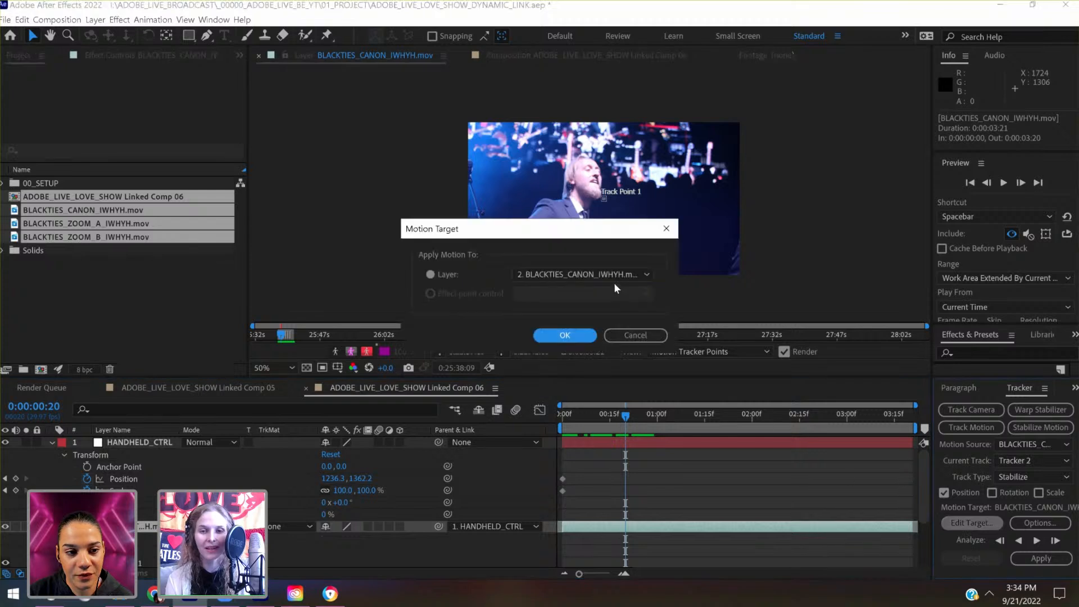
{"action": "left_click", "coordinate": [613, 276]}
{"action": "left_click", "coordinate": [613, 253]}
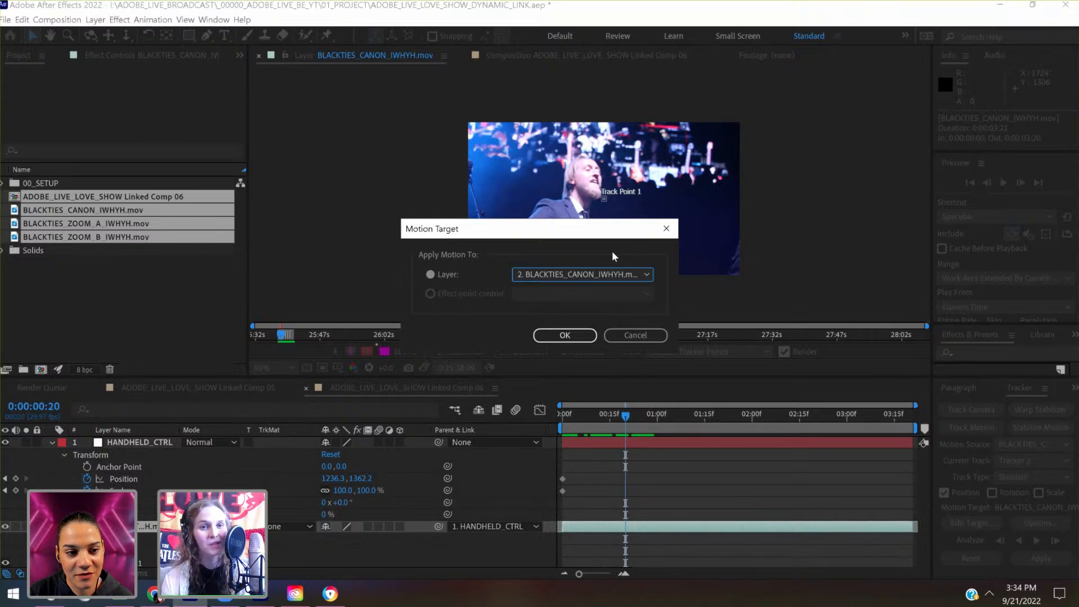
{"action": "left_click", "coordinate": [565, 336]}
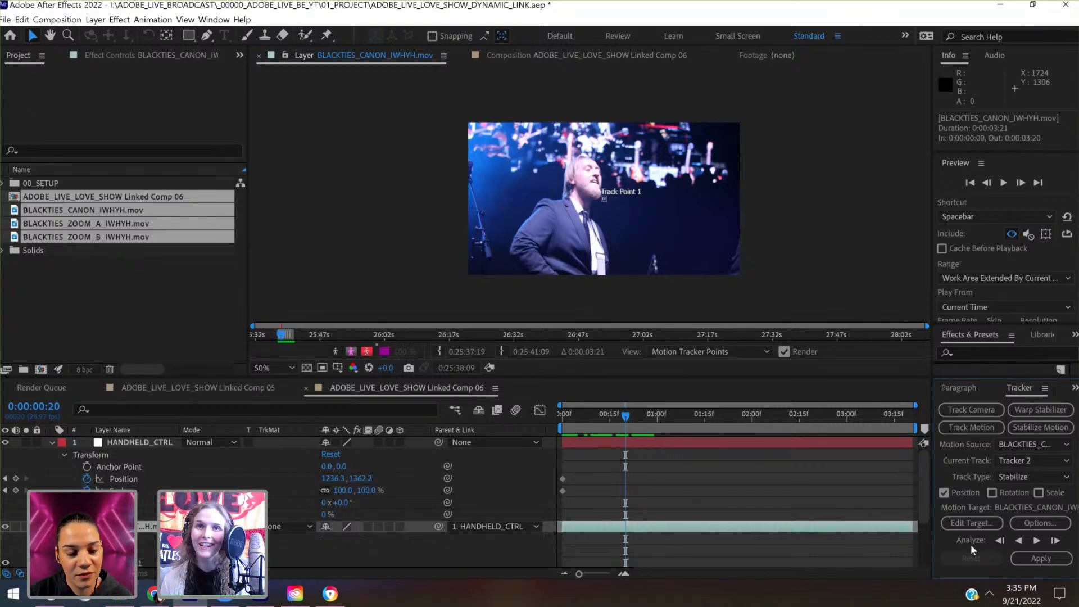
{"action": "left_click", "coordinate": [969, 522]}
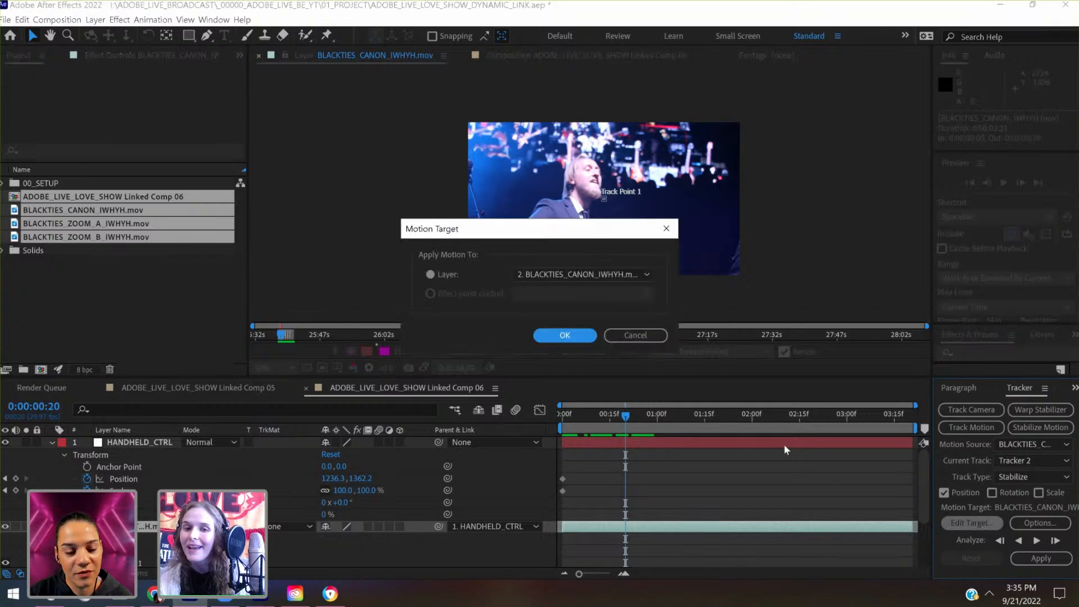
{"action": "left_click", "coordinate": [598, 275]}
{"action": "left_click", "coordinate": [595, 270]}
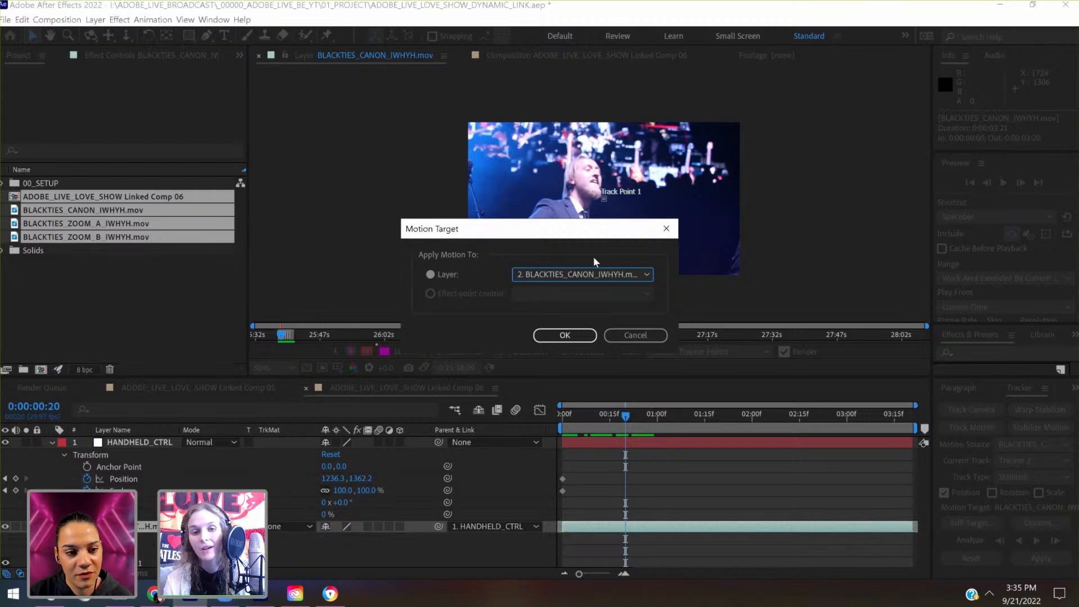
{"action": "left_click", "coordinate": [596, 274]}
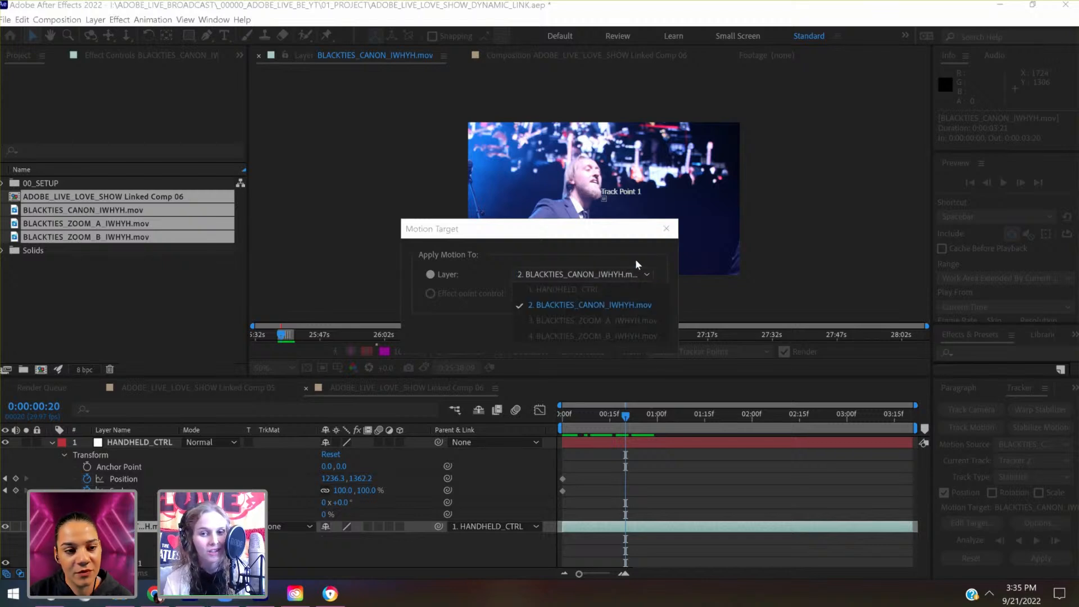
{"action": "left_click", "coordinate": [597, 305]}
{"action": "left_click", "coordinate": [666, 228]}
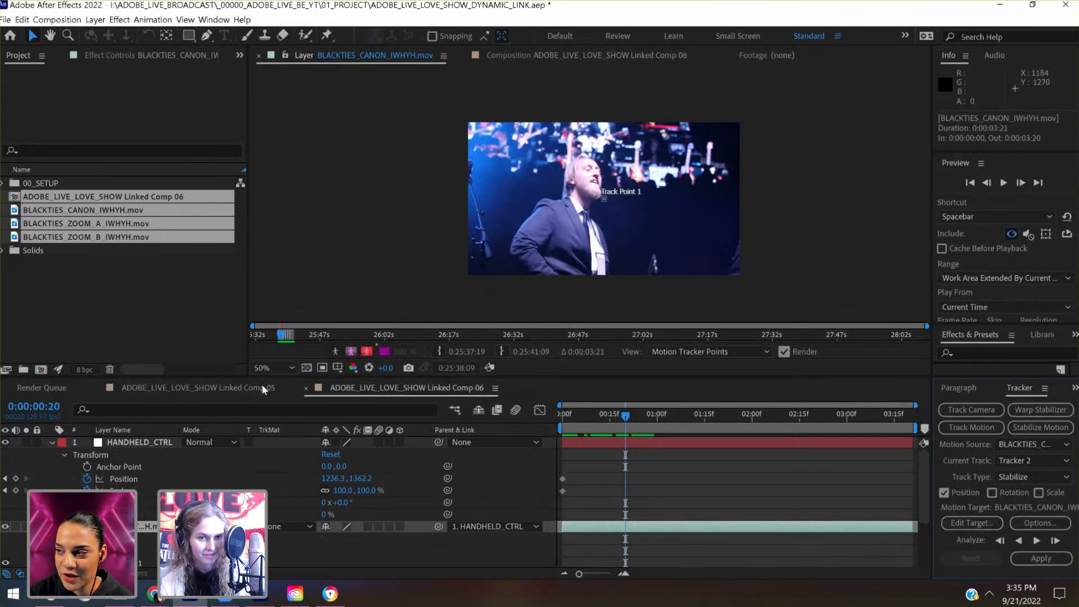
- Enlarge the timeline area and collapse the Canon clip's Motion Trackers group to expose its Transform properties
{"action": "left_click_drag", "start_coordinate": [249, 377], "coordinate": [280, 311]}
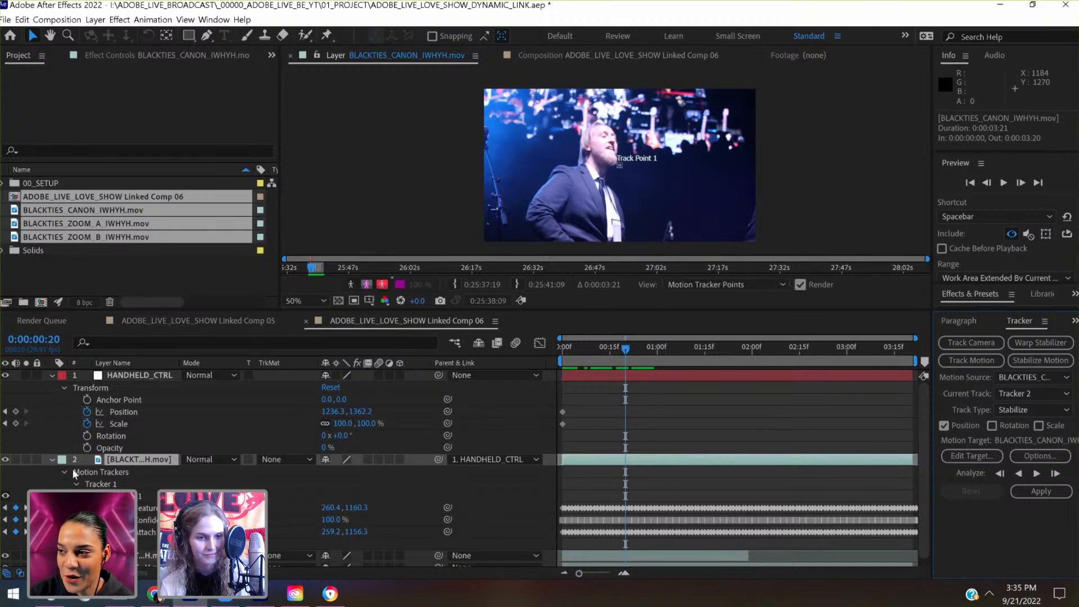
{"action": "left_click", "coordinate": [53, 460]}
{"action": "left_click", "coordinate": [52, 461]}
{"action": "scroll", "coordinate": [55, 462], "scroll_direction": "down", "scroll_amount": 2}
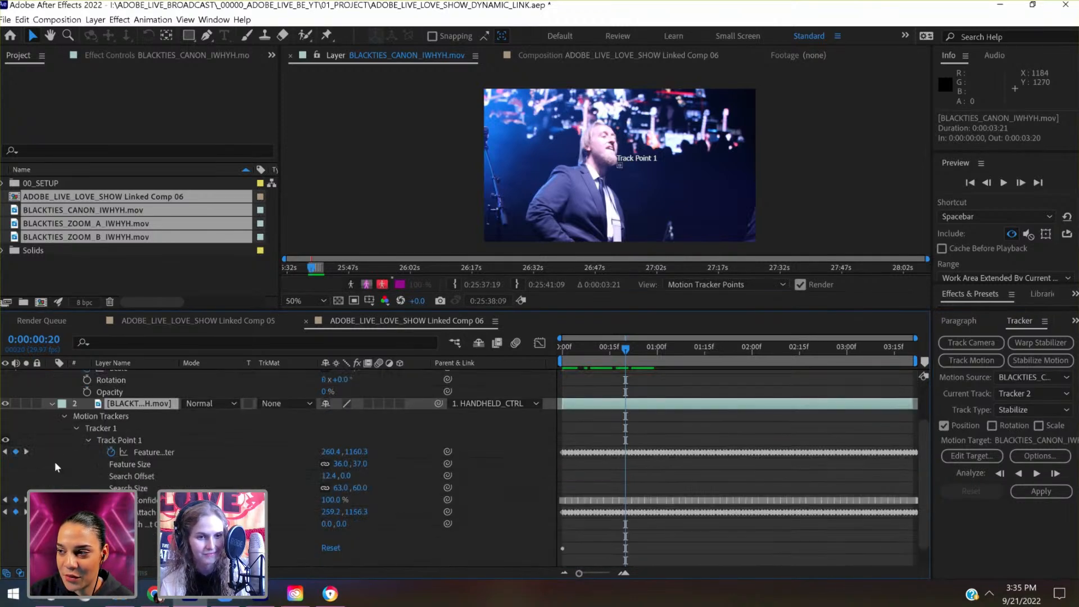
{"action": "left_click", "coordinate": [64, 417]}
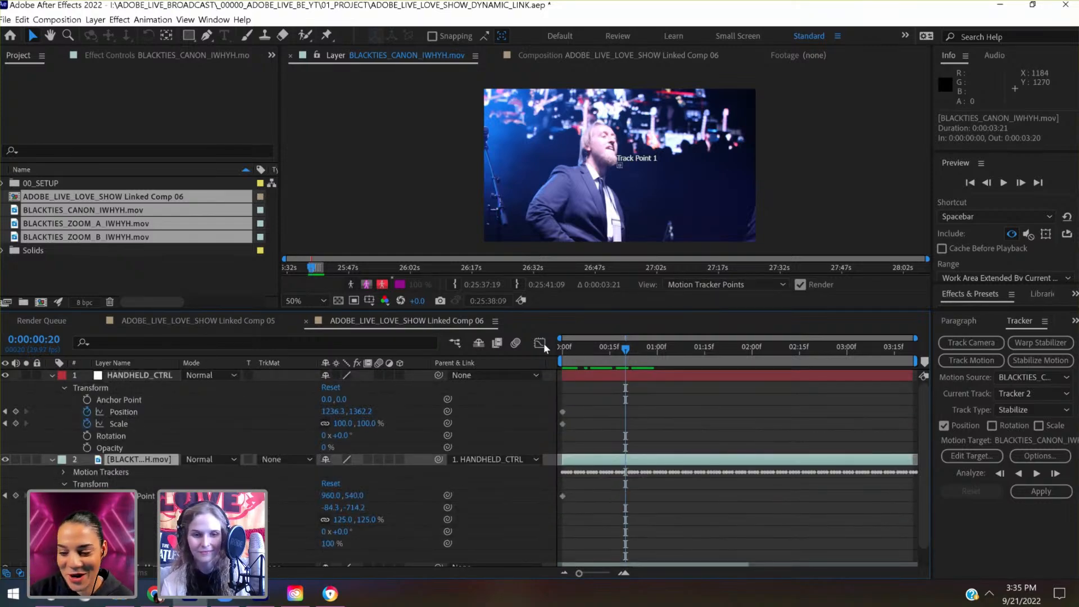
- Return to the first frame, duplicate the Canon clip layer, and expand the duplicate's properties
{"action": "key", "text": "Home"}
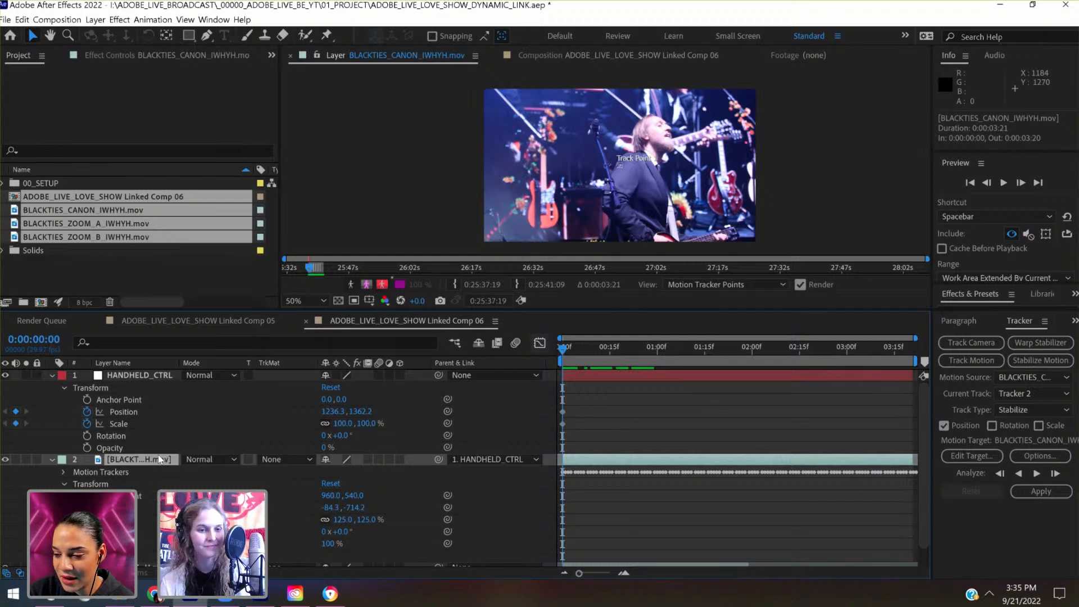
{"action": "key", "text": "ctrl+d"}
{"action": "left_click", "coordinate": [53, 460]}
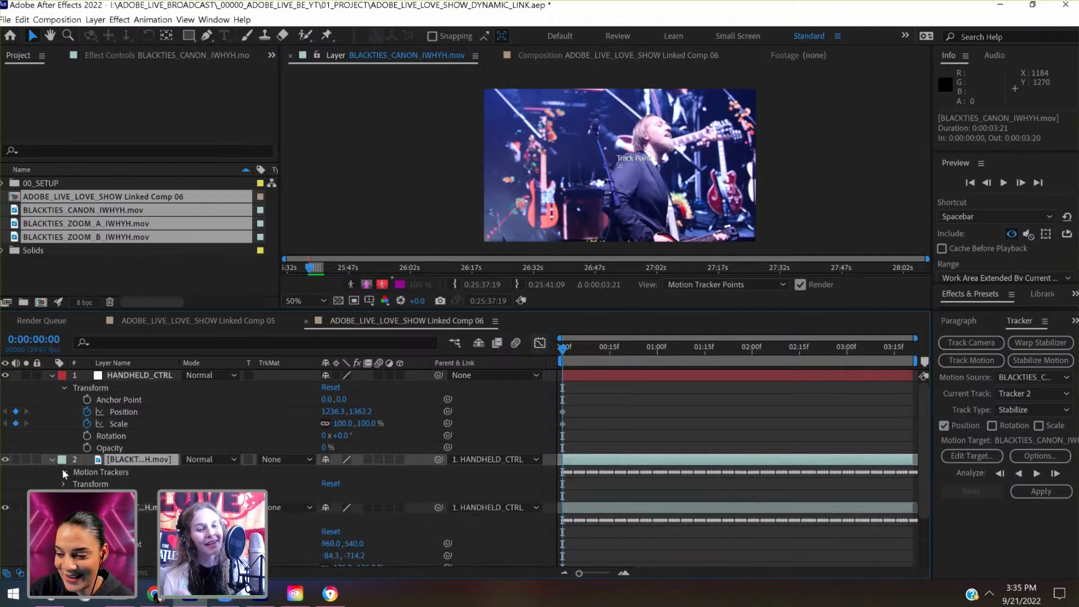
- Delete Tracker 1 and its tracking keyframes from the duplicated Canon clip
{"action": "left_click", "coordinate": [92, 473]}
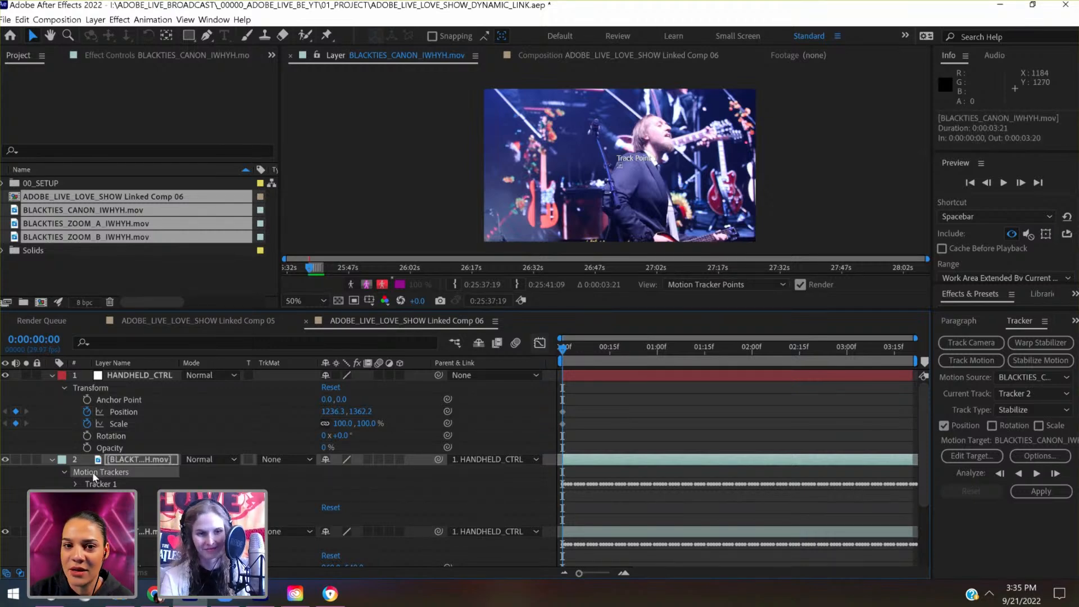
{"action": "left_click", "coordinate": [94, 474]}
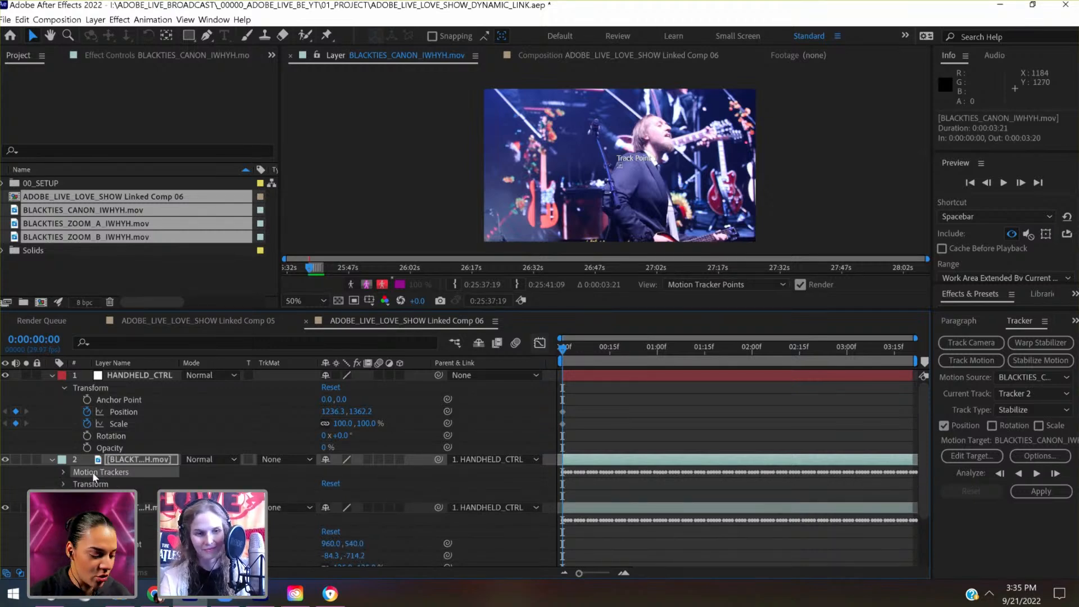
{"action": "key", "text": "Delete"}
{"action": "left_click", "coordinate": [93, 474]}
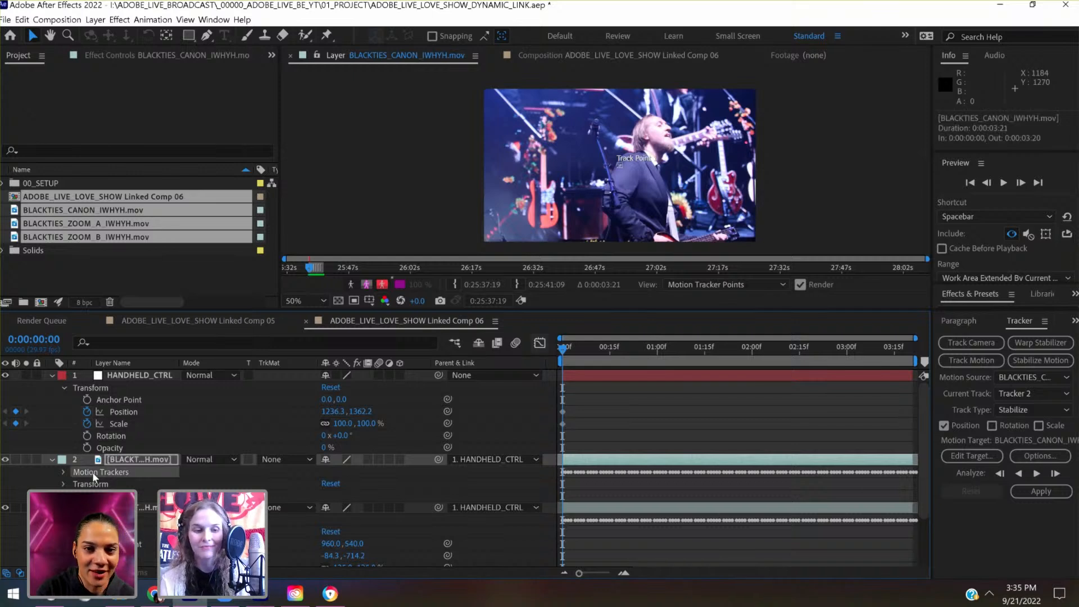
{"action": "key", "text": "u"}
{"action": "left_click", "coordinate": [113, 495]}
{"action": "key", "text": "Delete"}
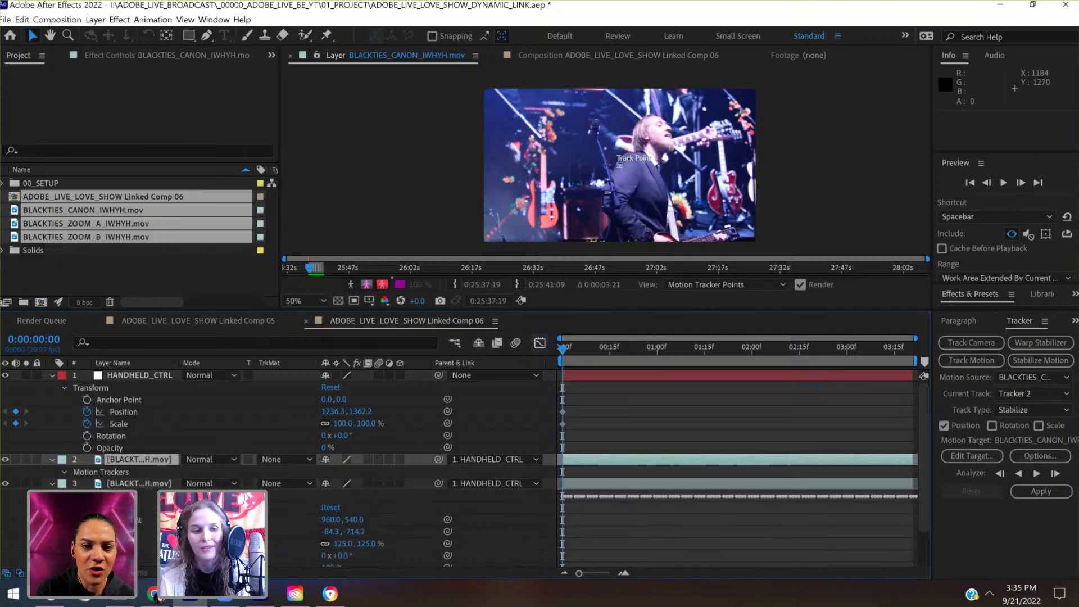
- Delete the remaining Tracker 2 from the duplicated Canon clip and collapse that layer
{"action": "left_click", "coordinate": [82, 471]}
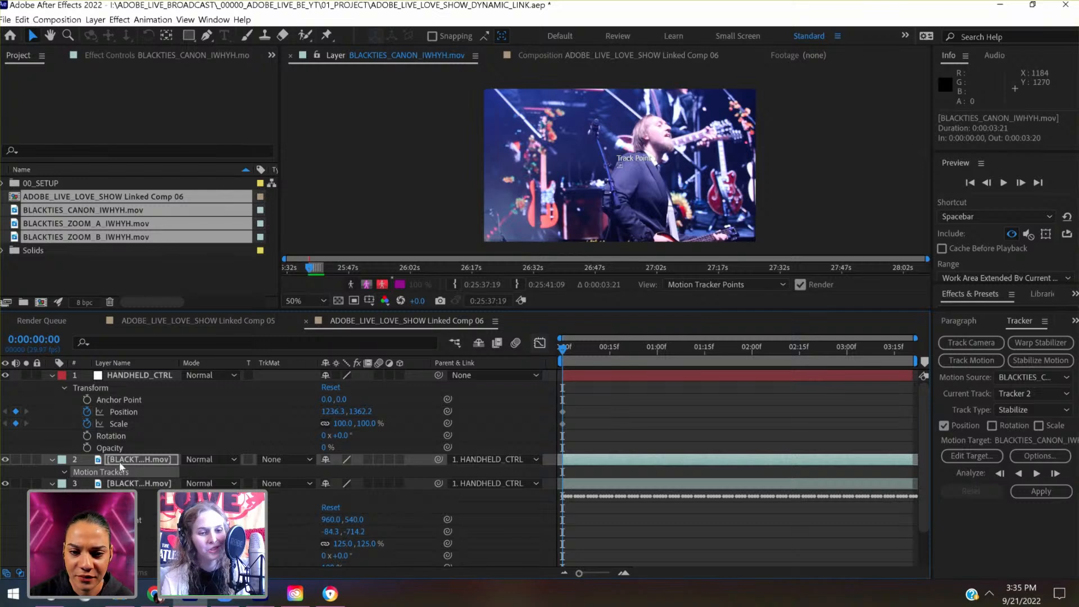
{"action": "left_click", "coordinate": [123, 464]}
{"action": "left_click", "coordinate": [63, 472]}
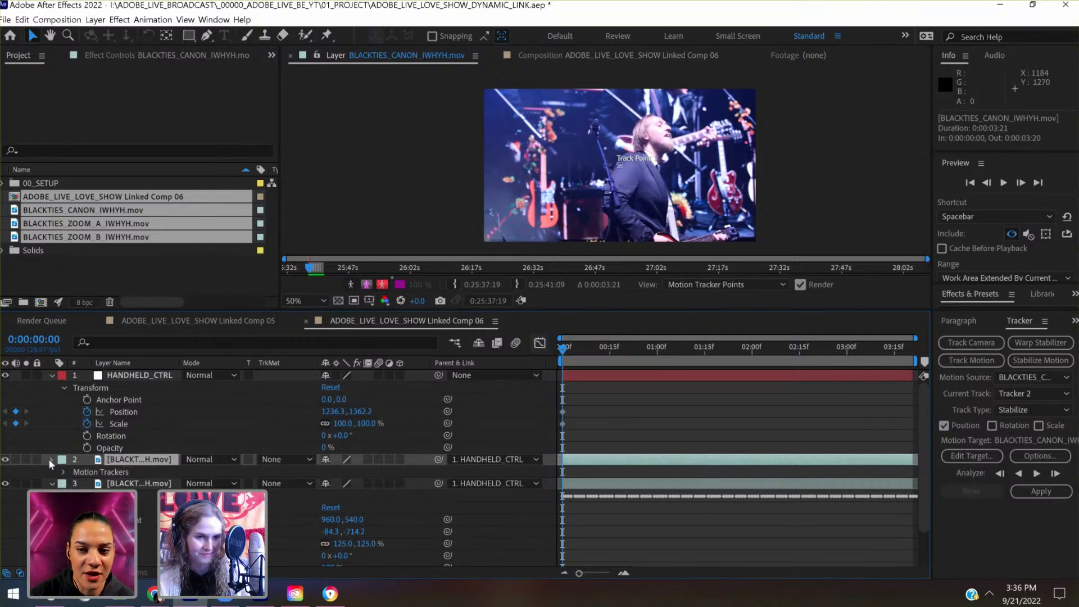
{"action": "left_click", "coordinate": [51, 460]}
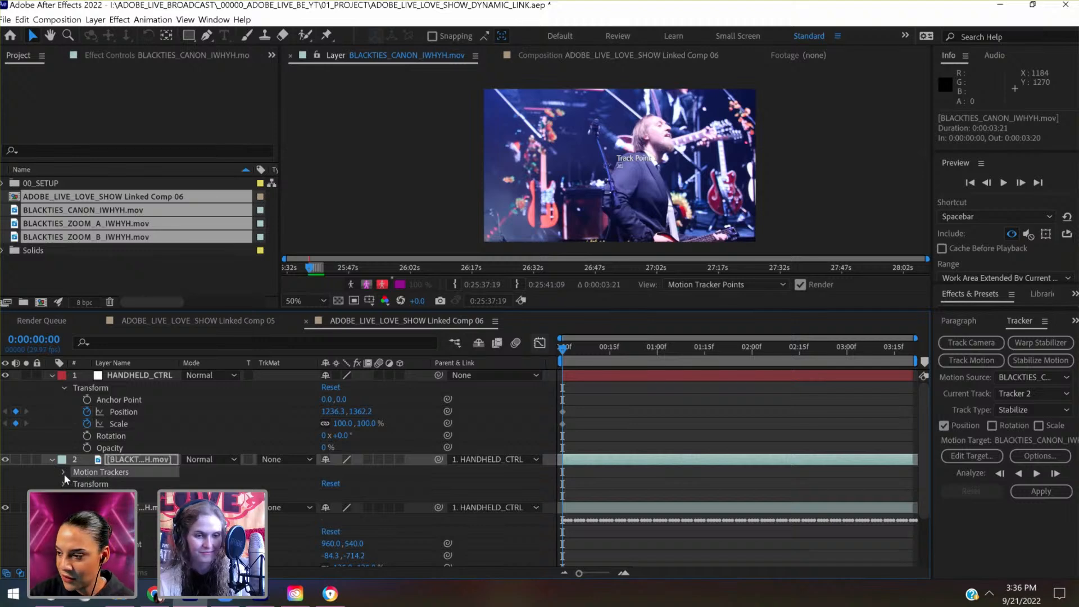
{"action": "left_click", "coordinate": [63, 472]}
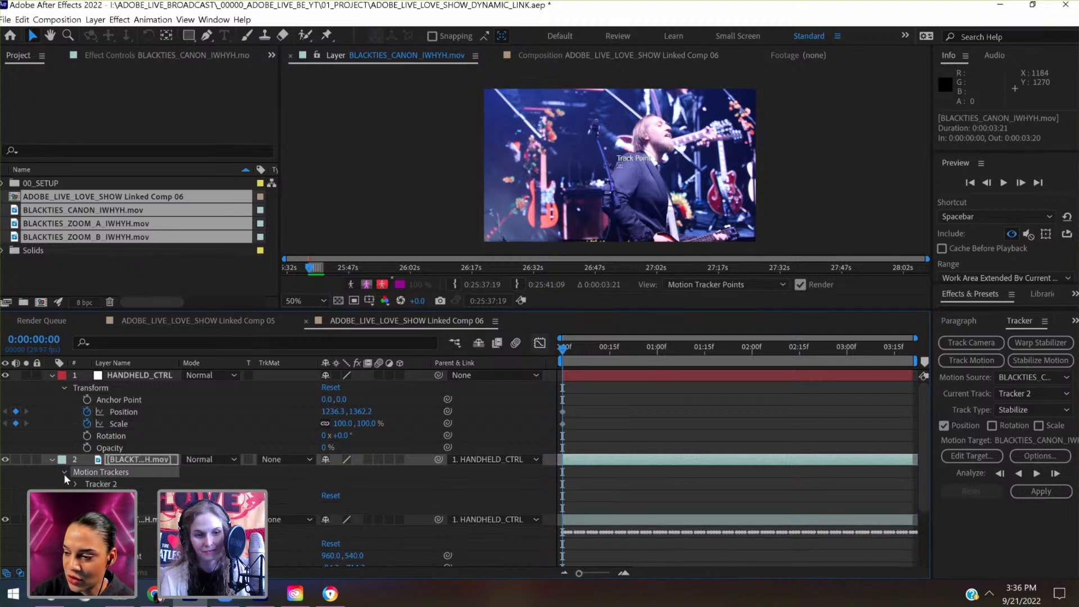
{"action": "key", "text": "Delete"}
{"action": "left_click", "coordinate": [100, 496]}
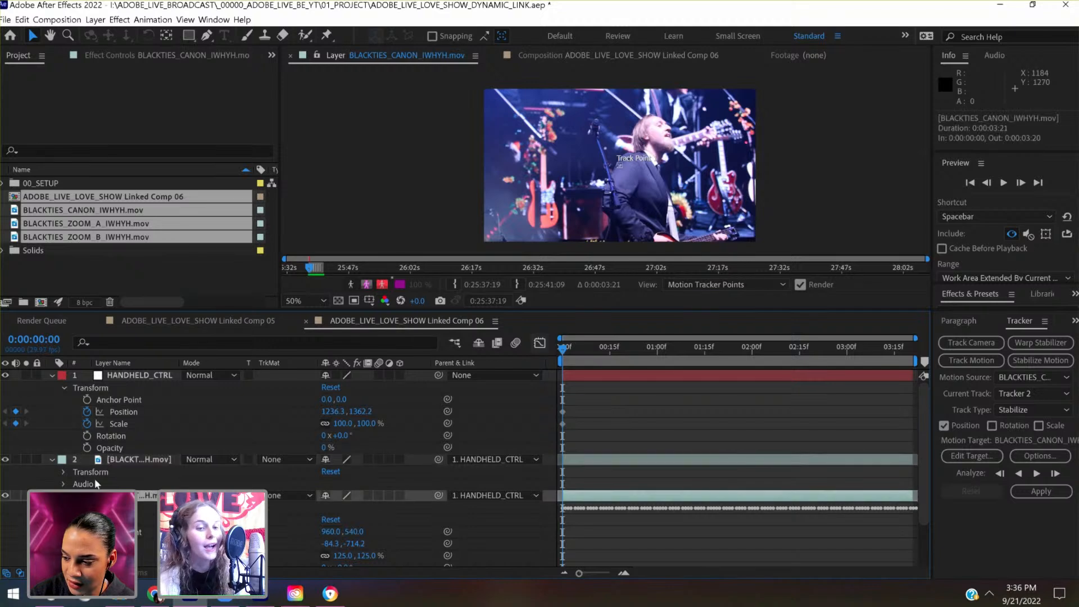
{"action": "left_click", "coordinate": [51, 459]}
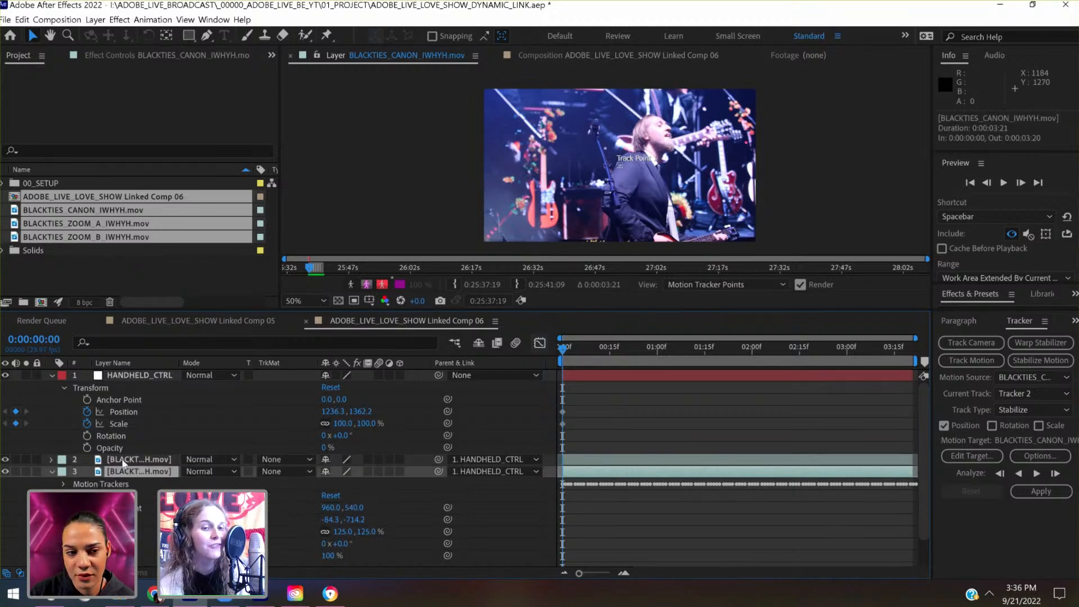
- Expand the original Canon clip's Motion Trackers and scrub to 0:00:00:25 to examine its tracking data
{"action": "left_click", "coordinate": [148, 460]}
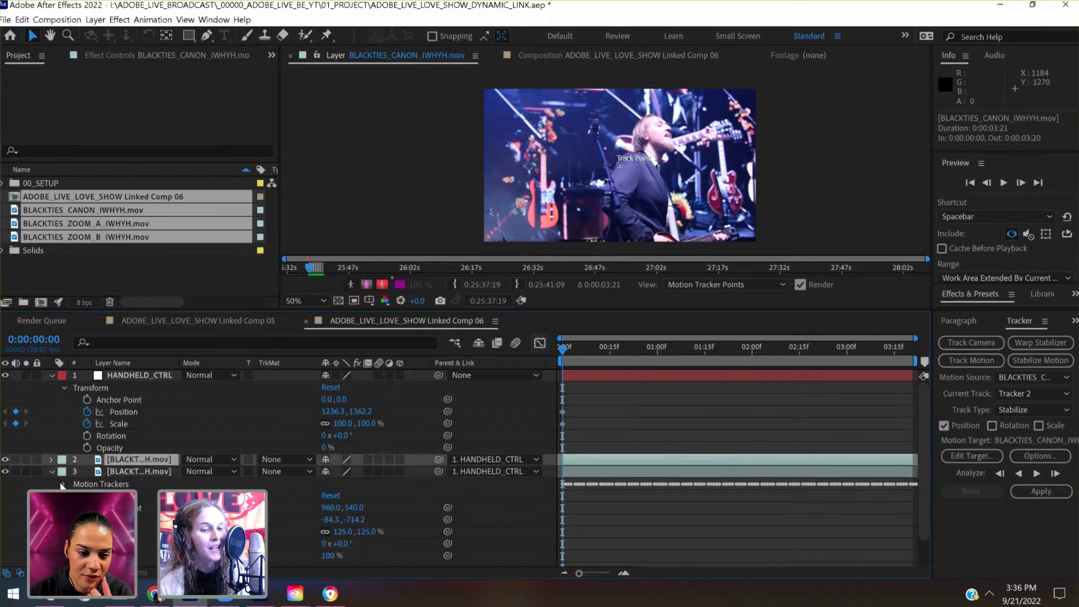
{"action": "left_click", "coordinate": [63, 484]}
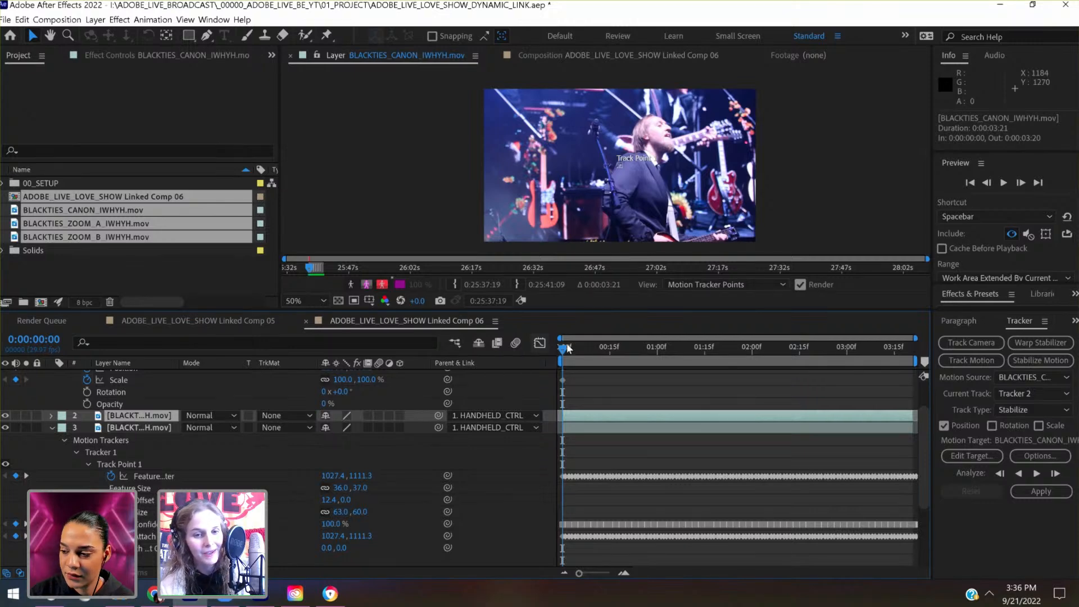
{"action": "left_click_drag", "start_coordinate": [574, 344], "coordinate": [641, 351]}
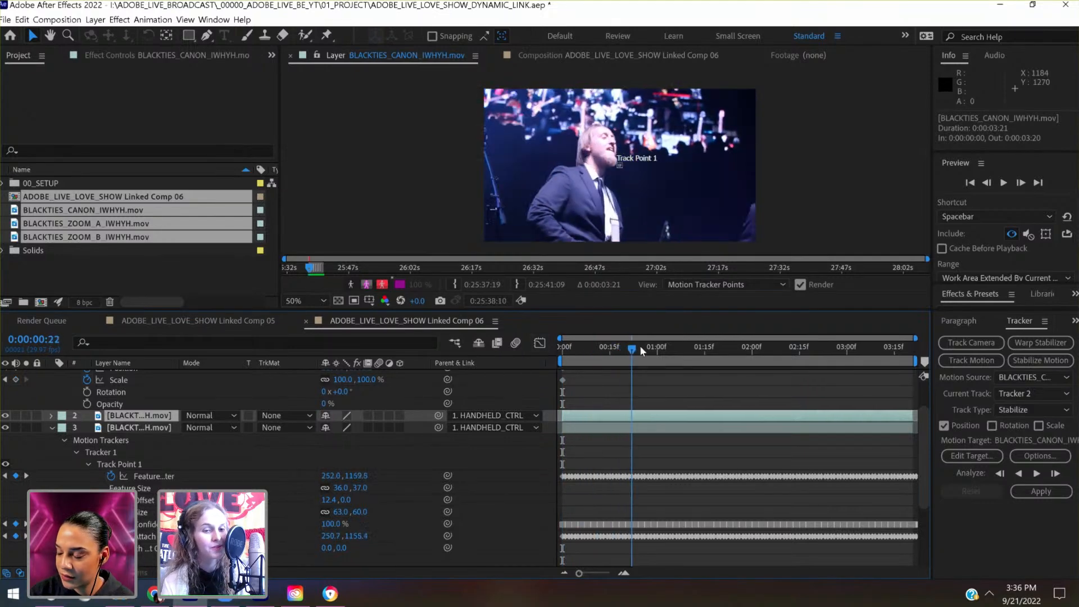
- Compare the original Canon clip's Tracker 1 and Tracker 2 data, and make Tracker 1 the current track
{"action": "left_click", "coordinate": [156, 431]}
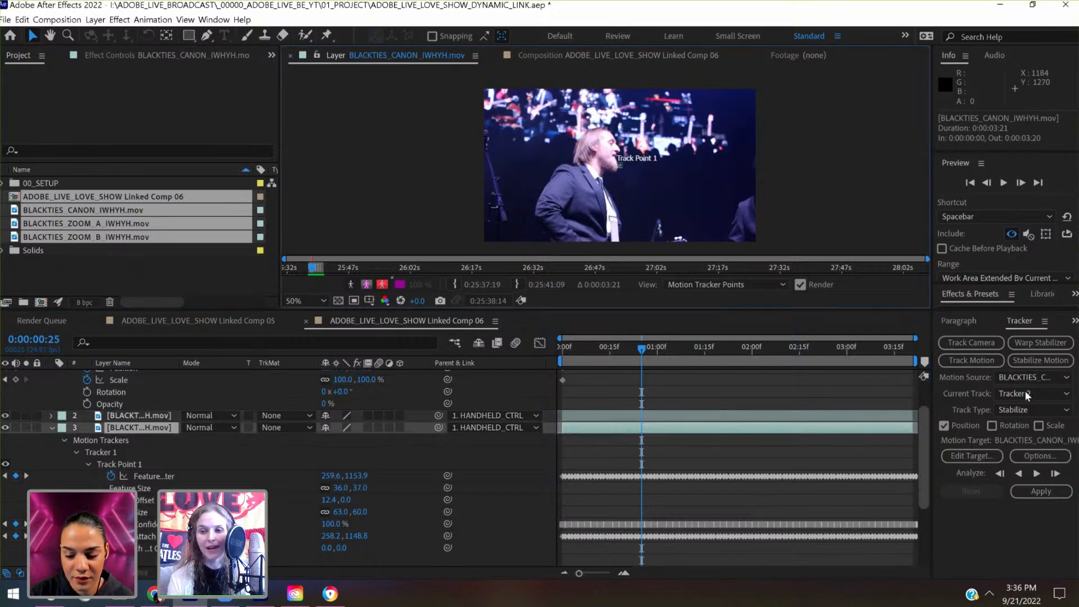
{"action": "left_click", "coordinate": [74, 453]}
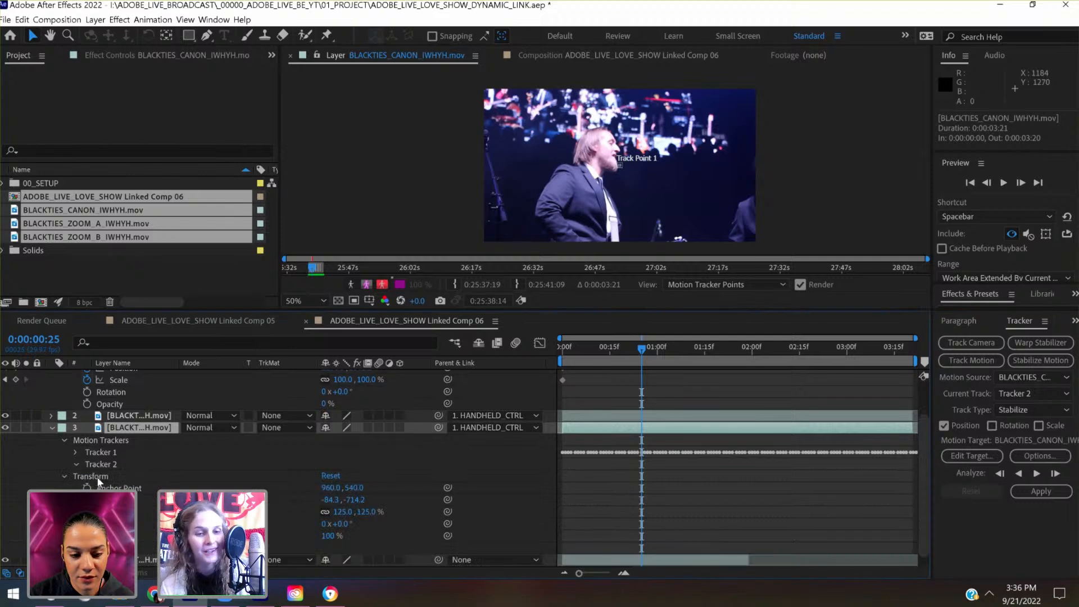
{"action": "left_click", "coordinate": [87, 476]}
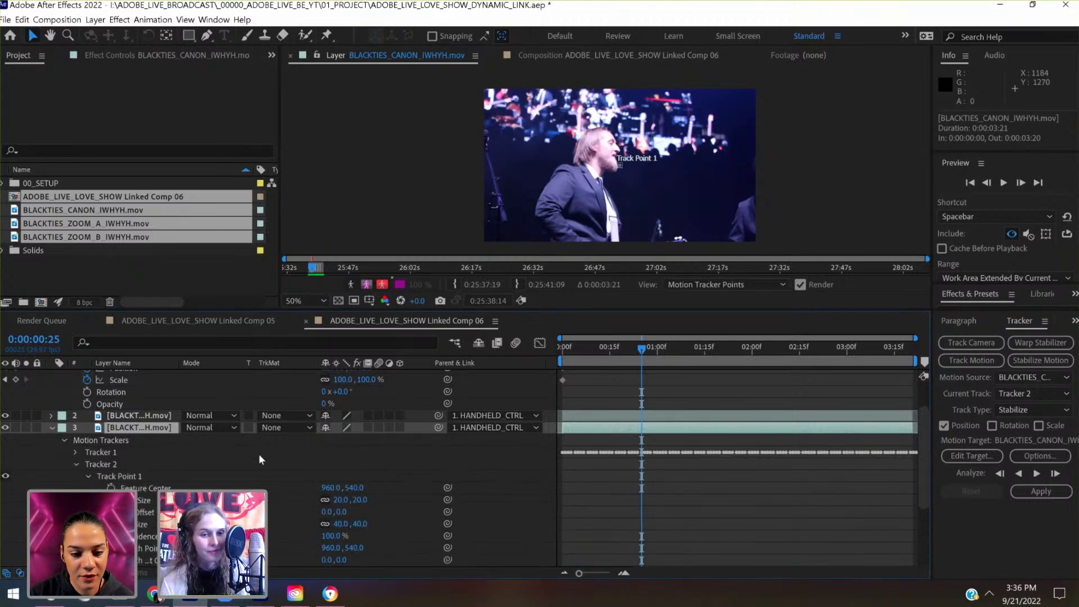
{"action": "left_click", "coordinate": [76, 452]}
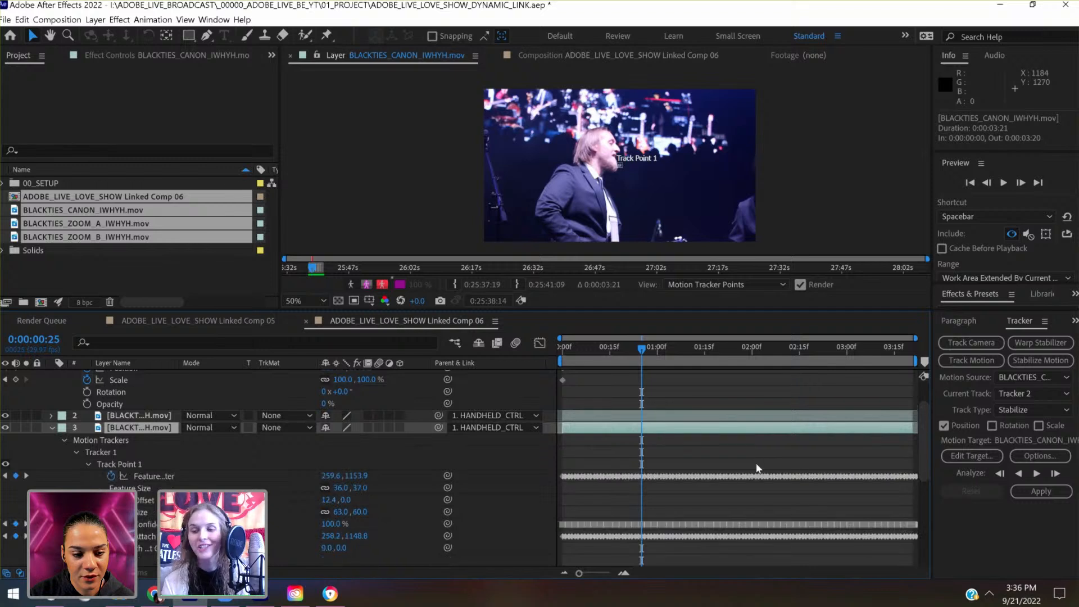
{"action": "left_click", "coordinate": [1016, 396]}
{"action": "left_click", "coordinate": [1018, 431]}
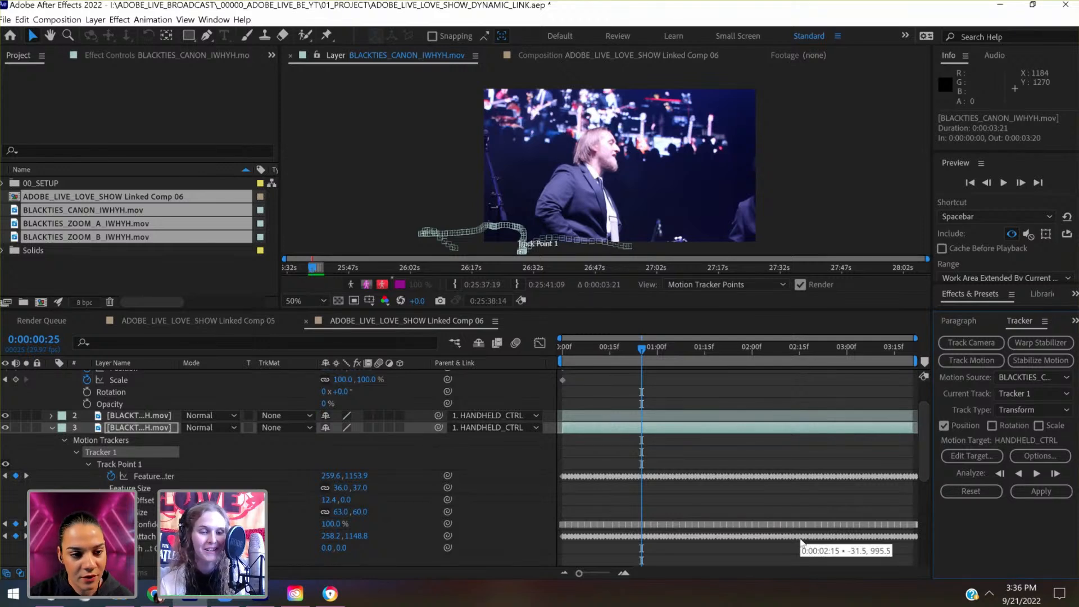
- Set the motion target of Tracker 1 to the duplicated Canon clip on layer 2 and apply the tracking data to it
{"action": "left_click", "coordinate": [52, 428]}
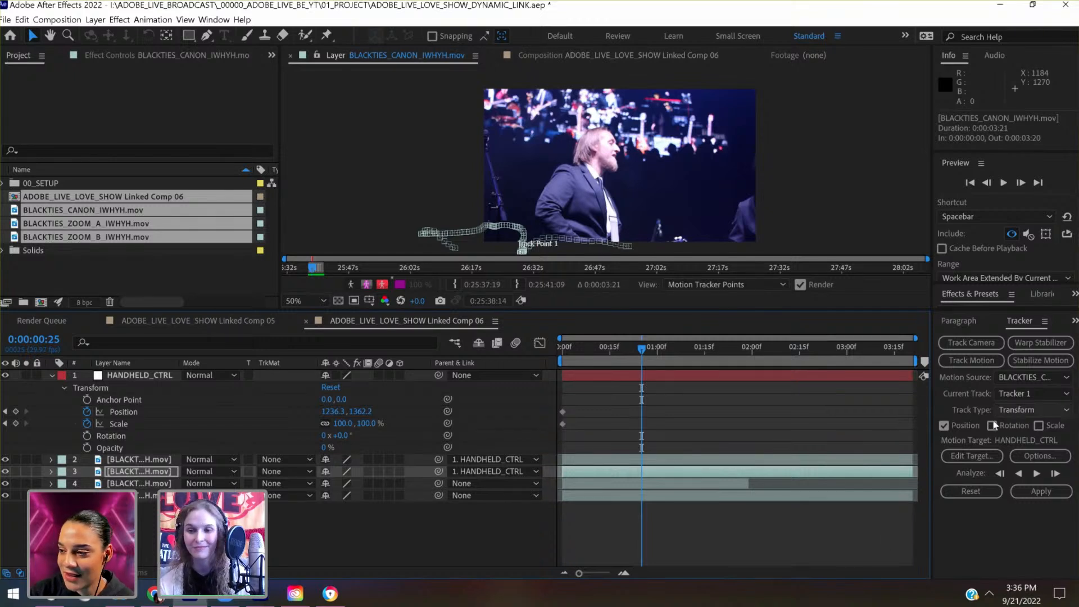
{"action": "left_click", "coordinate": [959, 459]}
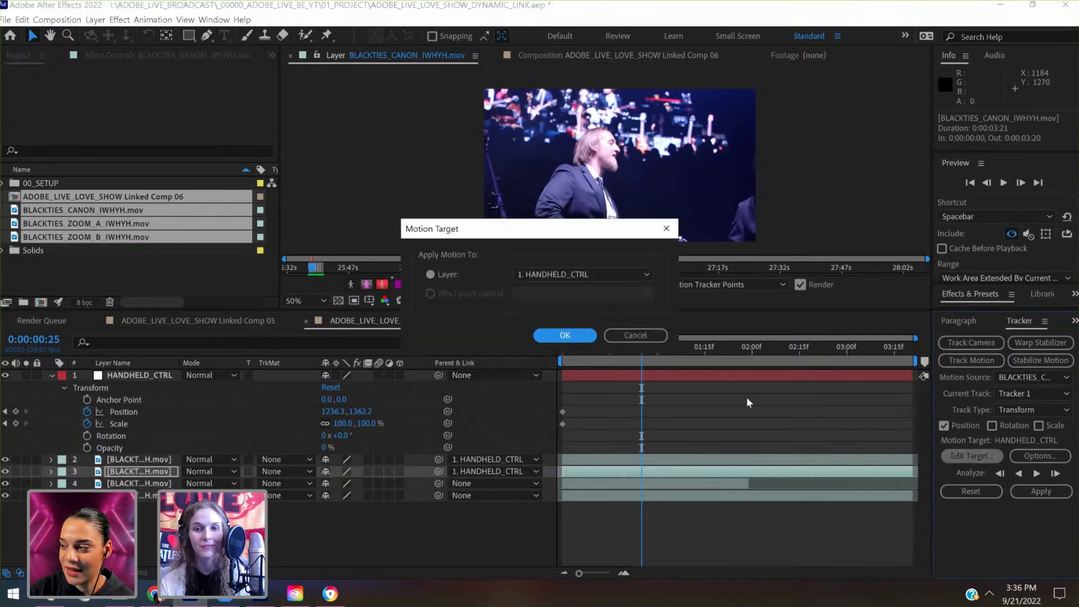
{"action": "left_click", "coordinate": [587, 274]}
{"action": "left_click", "coordinate": [579, 306]}
{"action": "left_click", "coordinate": [585, 335]}
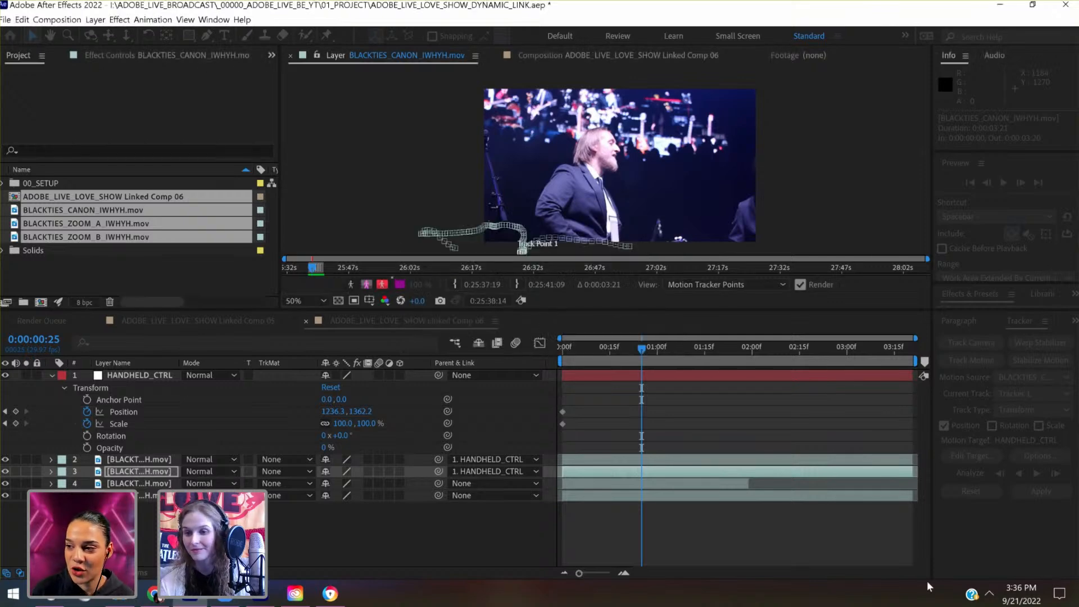
{"action": "left_click", "coordinate": [1057, 499]}
{"action": "left_click", "coordinate": [664, 314]}
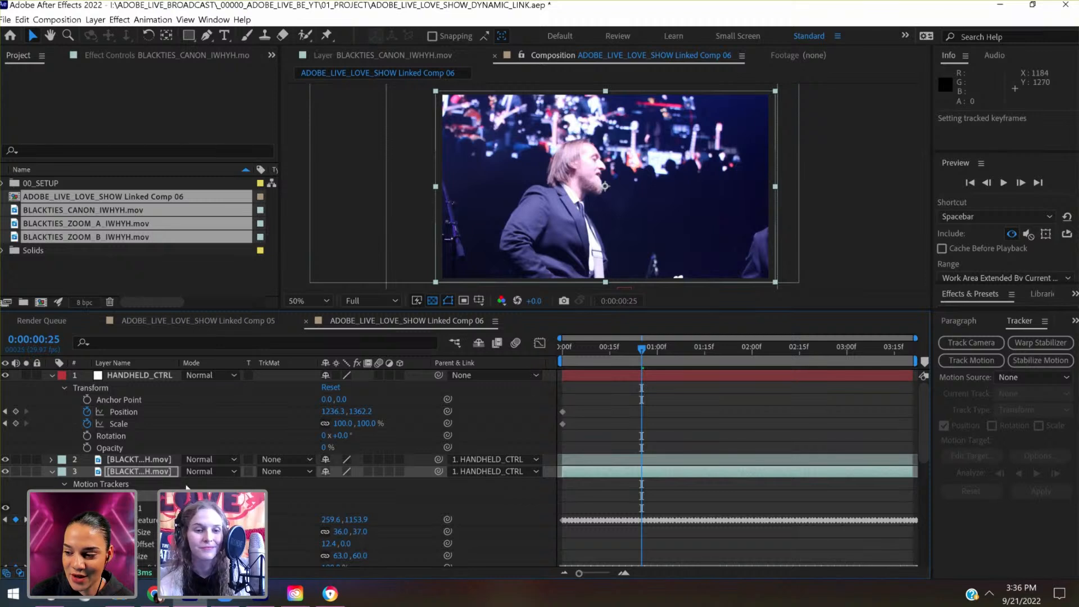
- Hide both Canon layers and reveal the Position keyframes of the duplicated clip on layer 2
{"action": "left_click", "coordinate": [6, 472]}
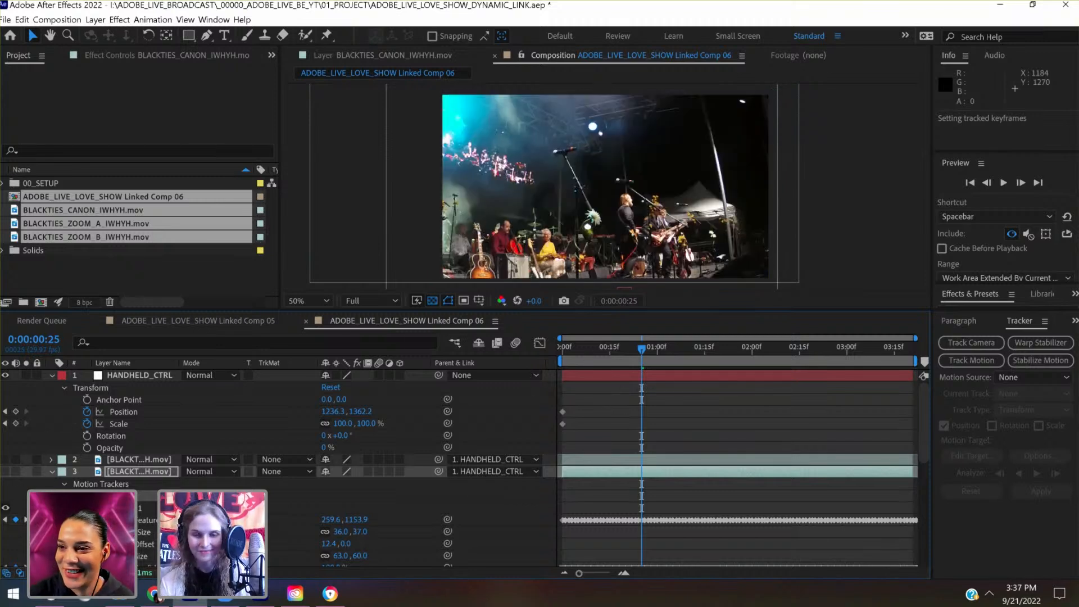
{"action": "scroll", "coordinate": [276, 467], "scroll_direction": "down", "scroll_amount": 3}
{"action": "scroll", "coordinate": [278, 468], "scroll_direction": "down", "scroll_amount": 1}
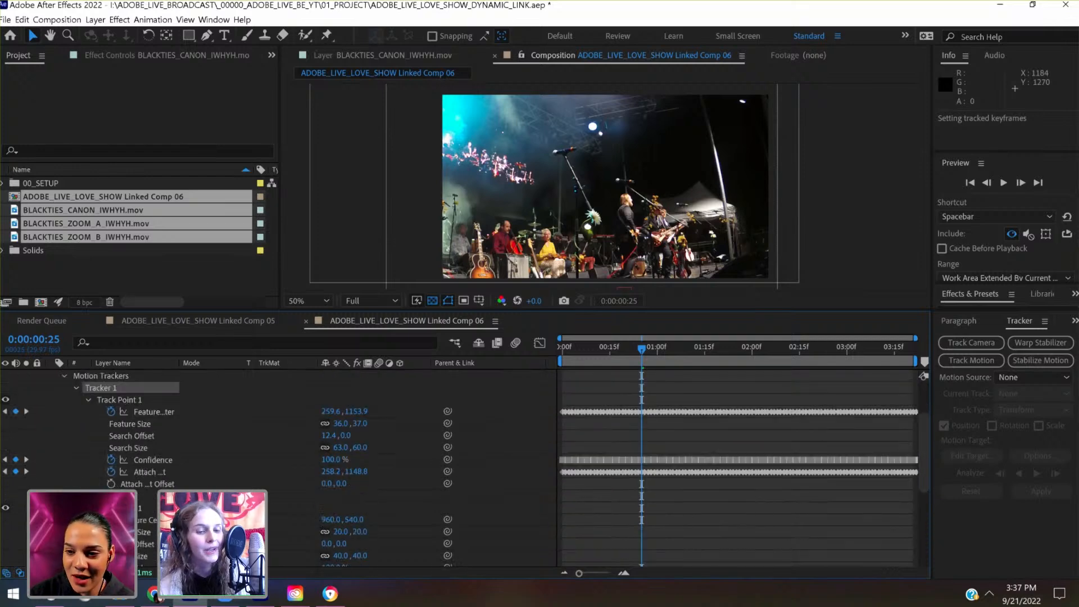
{"action": "scroll", "coordinate": [225, 467], "scroll_direction": "up", "scroll_amount": 3}
{"action": "left_click", "coordinate": [154, 461]}
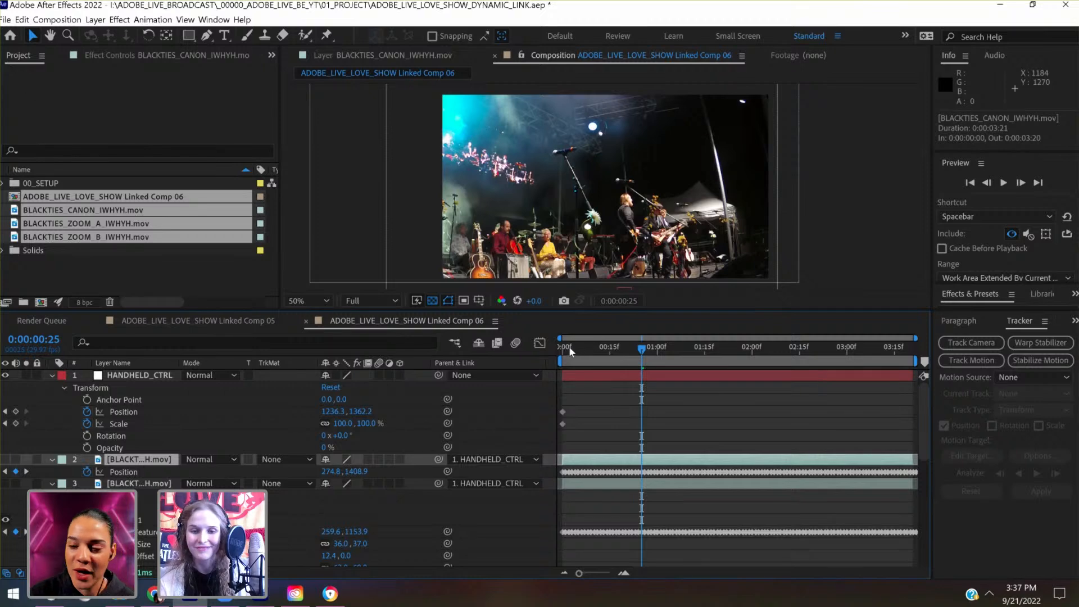
- Solo the duplicated Canon clip and scrub to 0:00:00:16 to examine its motion path around the frame
{"action": "left_click_drag", "start_coordinate": [569, 346], "coordinate": [639, 352]}
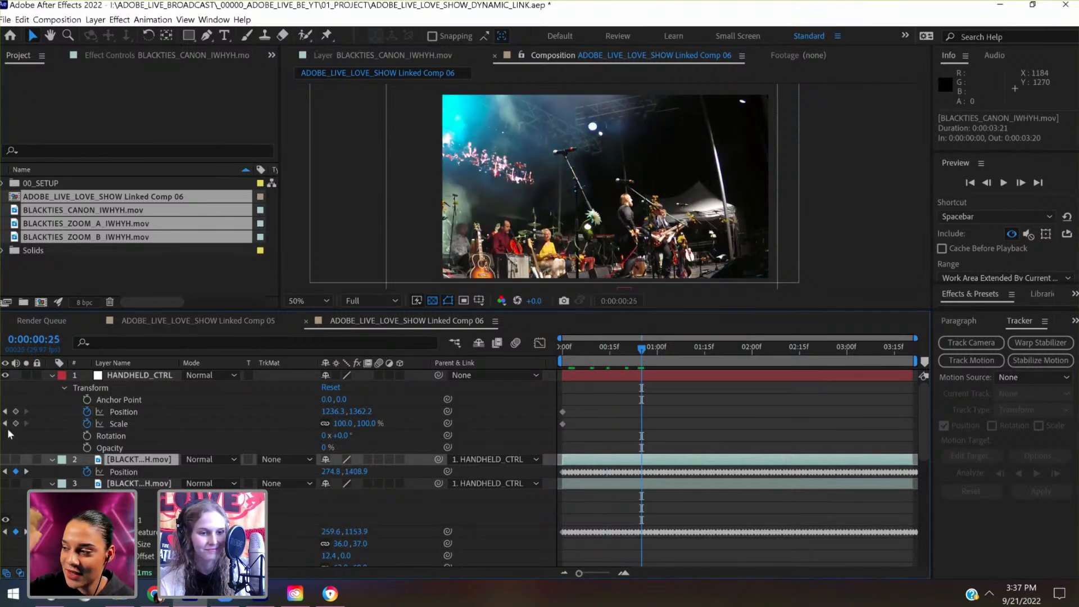
{"action": "left_click", "coordinate": [26, 460]}
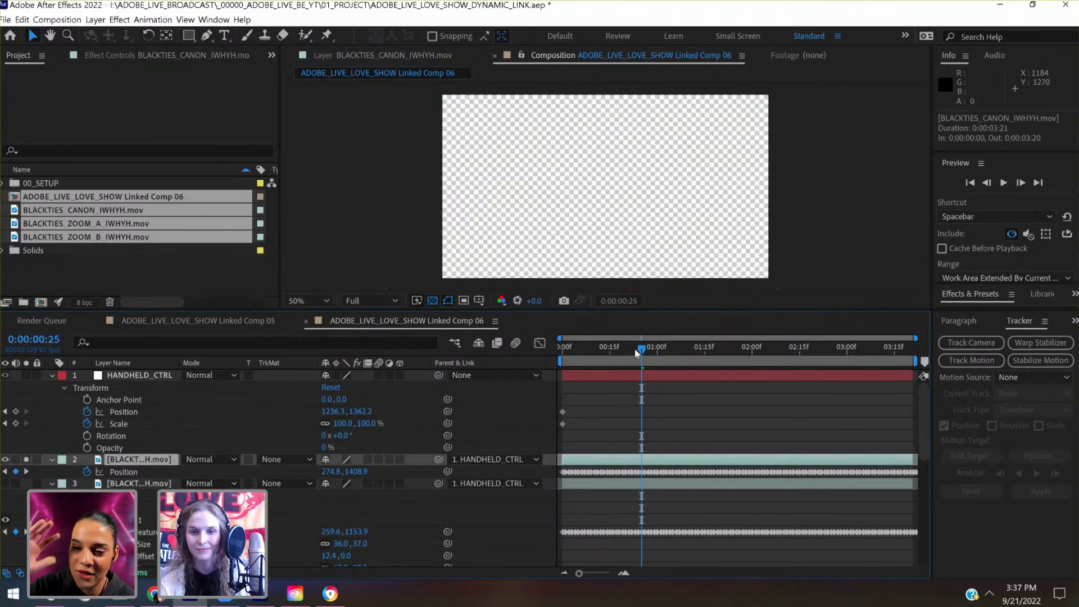
{"action": "left_click_drag", "start_coordinate": [570, 353], "coordinate": [548, 352]}
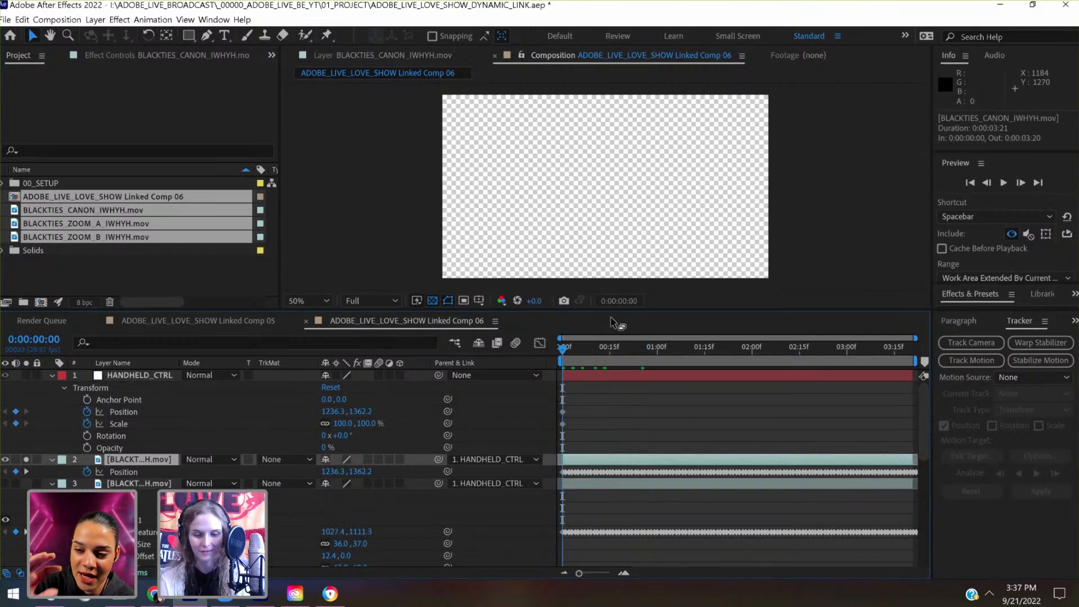
{"action": "key", "text": "comma"}
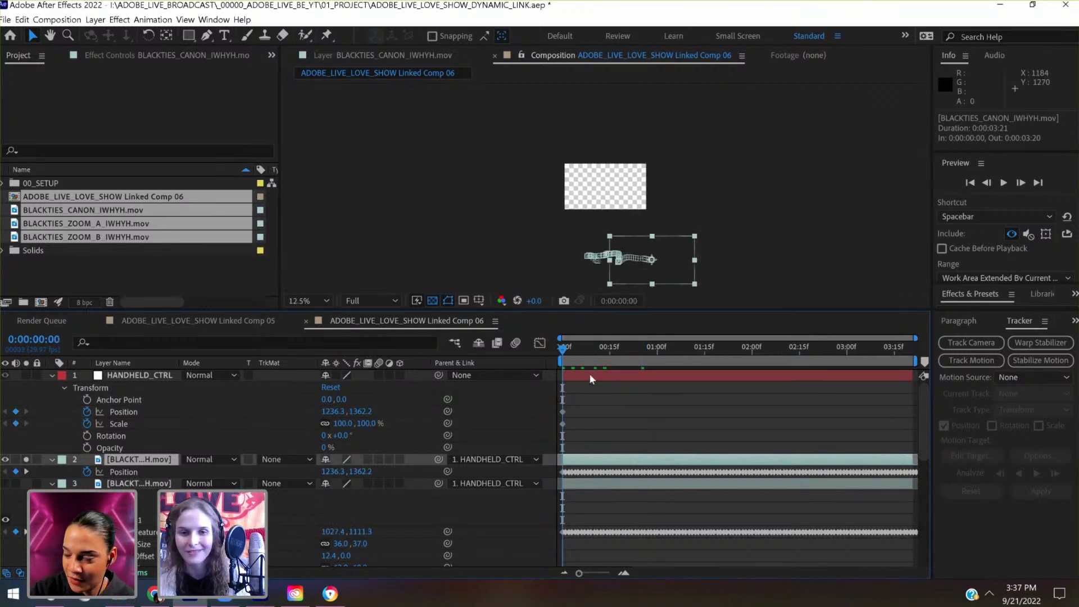
{"action": "left_click_drag", "start_coordinate": [595, 355], "coordinate": [611, 353]}
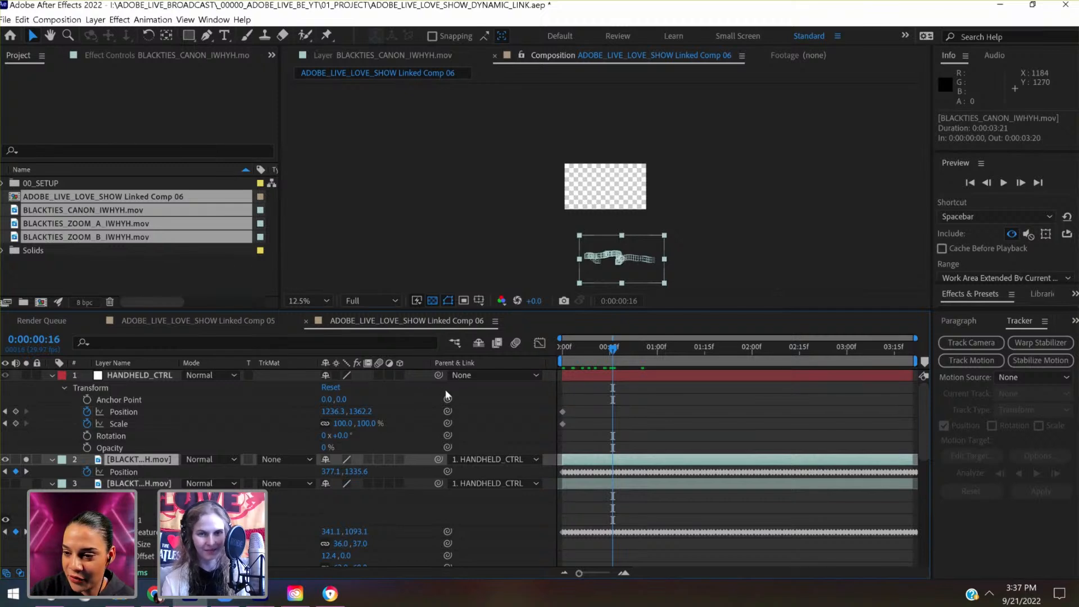
- At 0:00:00:16, raise the HANDHELD_CTRL null to a Position of about 1236.3, -797.8 to bring the Canon clip into frame
{"action": "left_click", "coordinate": [171, 377]}
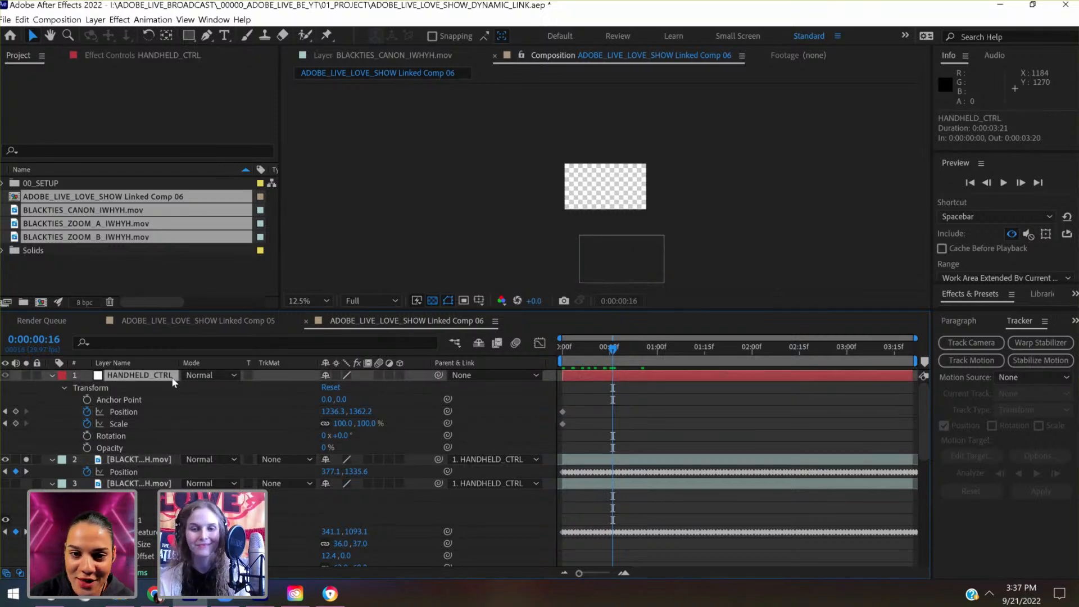
{"action": "key", "text": "shift+Up"}
{"action": "key", "text": "shift+Up"}
{"action": "key", "text": "shift+Up"}
{"action": "key", "text": "shift+Up"}
{"action": "key", "text": "shift+Up"}
{"action": "key", "text": "shift+Up"}
{"action": "key", "text": "shift+Up"}
{"action": "key", "text": "shift+Up"}
{"action": "key", "text": "shift+Up"}
{"action": "key", "text": "shift+Up"}
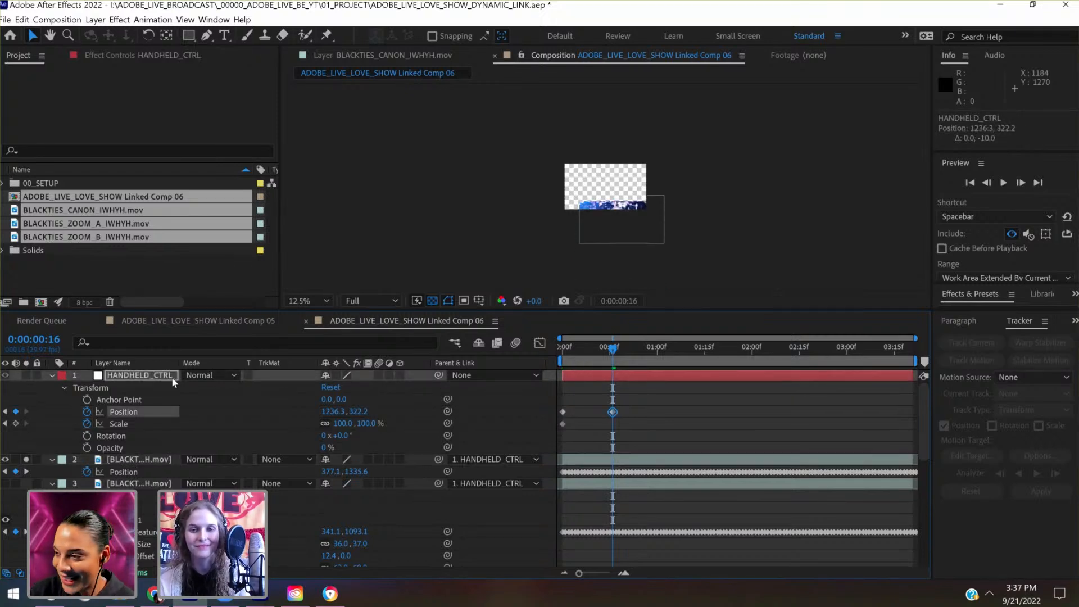
{"action": "key", "text": "shift+Up"}
{"action": "key", "text": "shift+Up"}
{"action": "key", "text": "shift+Up"}
{"action": "key", "text": "shift+Up"}
{"action": "key", "text": "shift+Up"}
{"action": "key", "text": "shift+Up"}
{"action": "key", "text": "shift+Up"}
{"action": "key", "text": "shift+Up"}
{"action": "key", "text": "shift+Up"}
{"action": "key", "text": "shift+Up"}
{"action": "key", "text": "shift+Up"}
{"action": "key", "text": "shift+Up"}
{"action": "key", "text": "shift+Up"}
{"action": "key", "text": "shift+Up"}
{"action": "key", "text": "shift+Up"}
{"action": "key", "text": "shift+Up"}
{"action": "key", "text": "shift+Up"}
{"action": "key", "text": "shift+Up"}
{"action": "key", "text": "shift+Up"}
{"action": "key", "text": "shift+Up"}
{"action": "key", "text": "shift+Up"}
{"action": "key", "text": "shift+Up"}
{"action": "key", "text": "shift+Up"}
{"action": "key", "text": "shift+Up"}
{"action": "key", "text": "shift+Up"}
{"action": "key", "text": "shift+Up"}
{"action": "key", "text": "shift+Up"}
{"action": "key", "text": "shift+Up"}
{"action": "key", "text": "shift+Up"}
{"action": "key", "text": "shift+Up"}
{"action": "key", "text": "shift+Up"}
{"action": "key", "text": "shift+Up"}
{"action": "key", "text": "shift+Up"}
{"action": "key", "text": "shift+Up"}
{"action": "key", "text": "shift+Up"}
{"action": "key", "text": "shift+Up"}
{"action": "key", "text": "shift+Up"}
{"action": "key", "text": "shift+Up"}
{"action": "key", "text": "shift+Up"}
{"action": "key", "text": "shift+Up"}
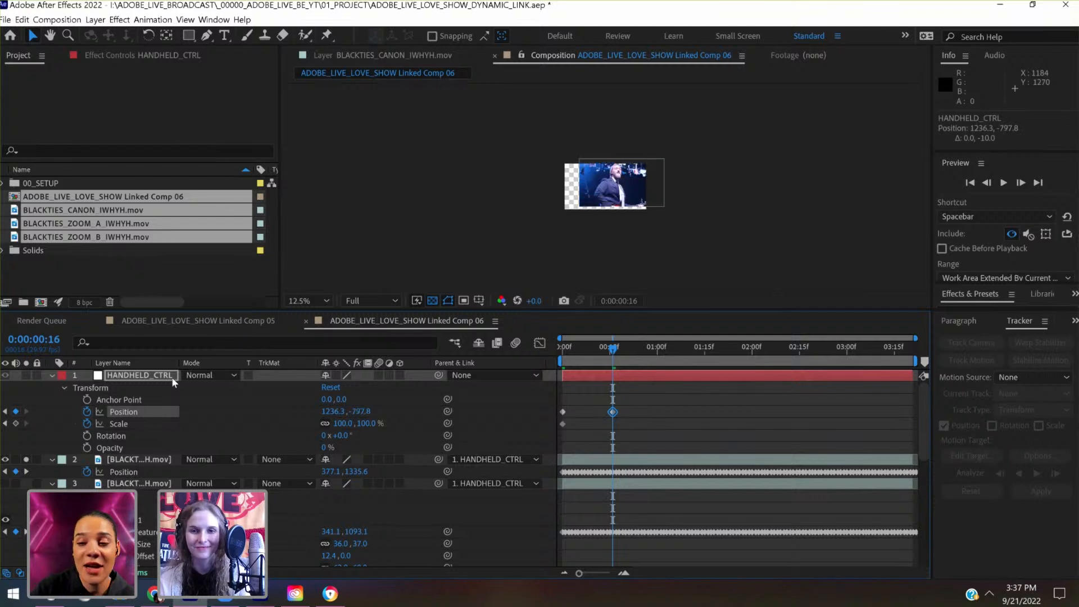
- Shift HANDHELD_CTRL to a Position of about 756.3, -717.8 so the Canon clip covers the frame's width
{"action": "key", "text": "shift+Left"}
{"action": "key", "text": "shift+Left"}
{"action": "key", "text": "shift+Left"}
{"action": "key", "text": "shift+Left"}
{"action": "key", "text": "shift+Left"}
{"action": "key", "text": "shift+Left"}
{"action": "key", "text": "shift+Left"}
{"action": "key", "text": "shift+Left"}
{"action": "key", "text": "shift+Left"}
{"action": "key", "text": "shift+Left"}
{"action": "key", "text": "shift+Left"}
{"action": "key", "text": "shift+Left"}
{"action": "key", "text": "shift+Left"}
{"action": "key", "text": "shift+Left"}
{"action": "key", "text": "shift+Left"}
{"action": "key", "text": "shift+Left"}
{"action": "key", "text": "shift+Left"}
{"action": "key", "text": "shift+Left"}
{"action": "key", "text": "shift+Left"}
{"action": "key", "text": "shift+Left"}
{"action": "key", "text": "shift+Left"}
{"action": "key", "text": "shift+Left"}
{"action": "key", "text": "shift+Left"}
{"action": "key", "text": "shift+Left"}
{"action": "key", "text": "shift+Left"}
{"action": "key", "text": "shift+Left"}
{"action": "key", "text": "shift+Left"}
{"action": "key", "text": "shift+Left"}
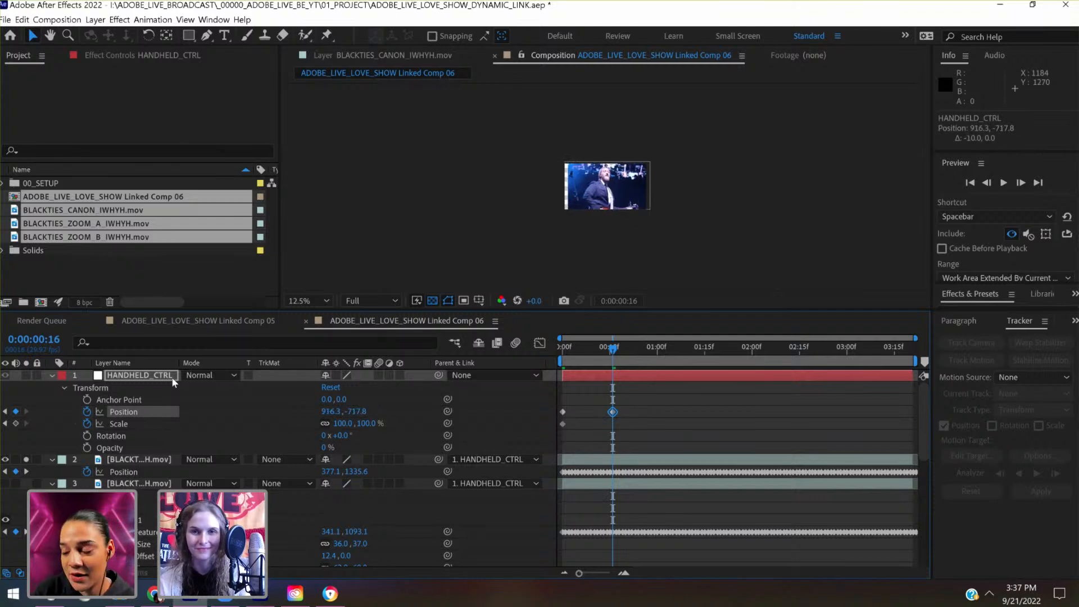
{"action": "key", "text": "shift+Right"}
{"action": "key", "text": "shift+Right"}
{"action": "key", "text": "shift+Right"}
{"action": "key", "text": "shift+Right"}
{"action": "key", "text": "shift+Right"}
{"action": "key", "text": "shift+Right"}
{"action": "key", "text": "shift+Right"}
{"action": "key", "text": "shift+Right"}
{"action": "key", "text": "period"}
{"action": "key", "text": "period"}
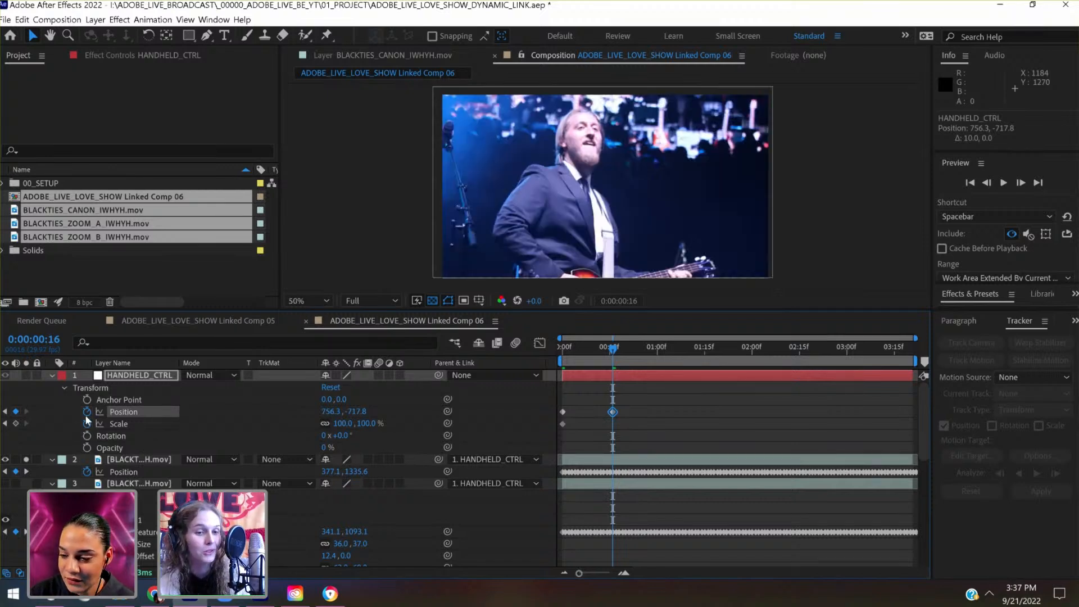
- Lower HANDHELD_CTRL to 756.3, -697.8 and replace its existing Position and Scale keyframes with new ones at 0:00:00:16
{"action": "left_click", "coordinate": [161, 377]}
{"action": "key", "text": "shift+Down"}
{"action": "key", "text": "shift+Down"}
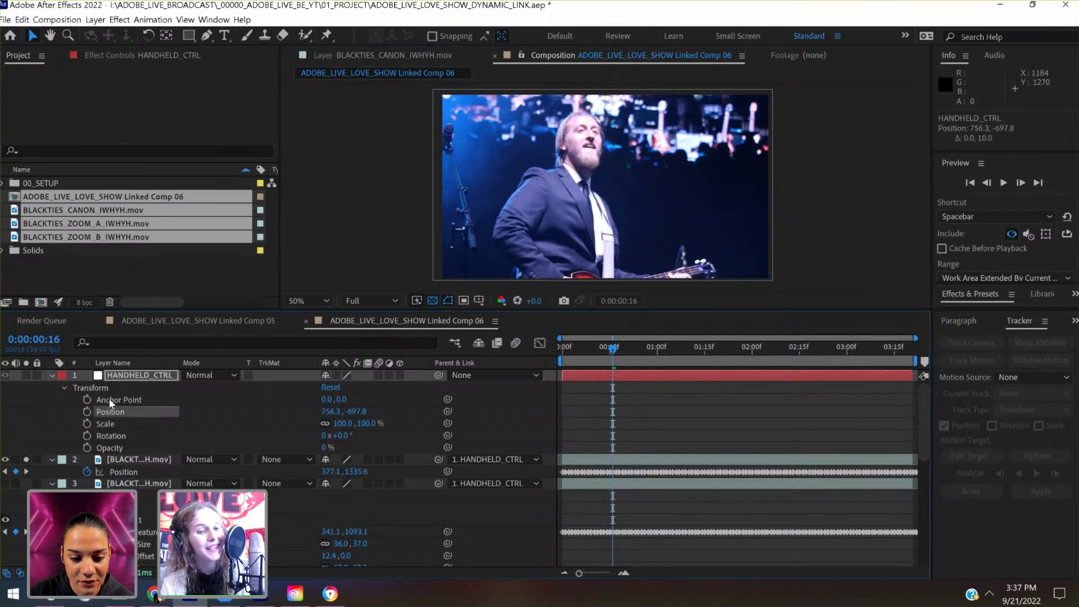
{"action": "left_click", "coordinate": [87, 424], "text": "shift"}
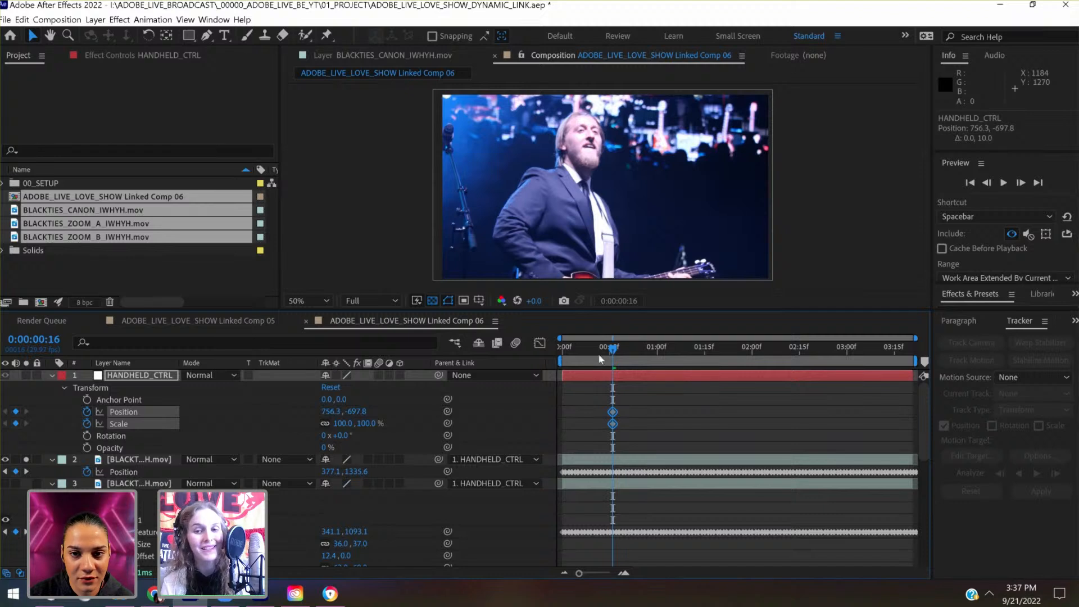
- Keyframe HANDHELD_CTRL's Position at -103.7, -717.8 on the first frame and at 380.0, -666.6 on 0:00:00:09
{"action": "left_click", "coordinate": [558, 354]}
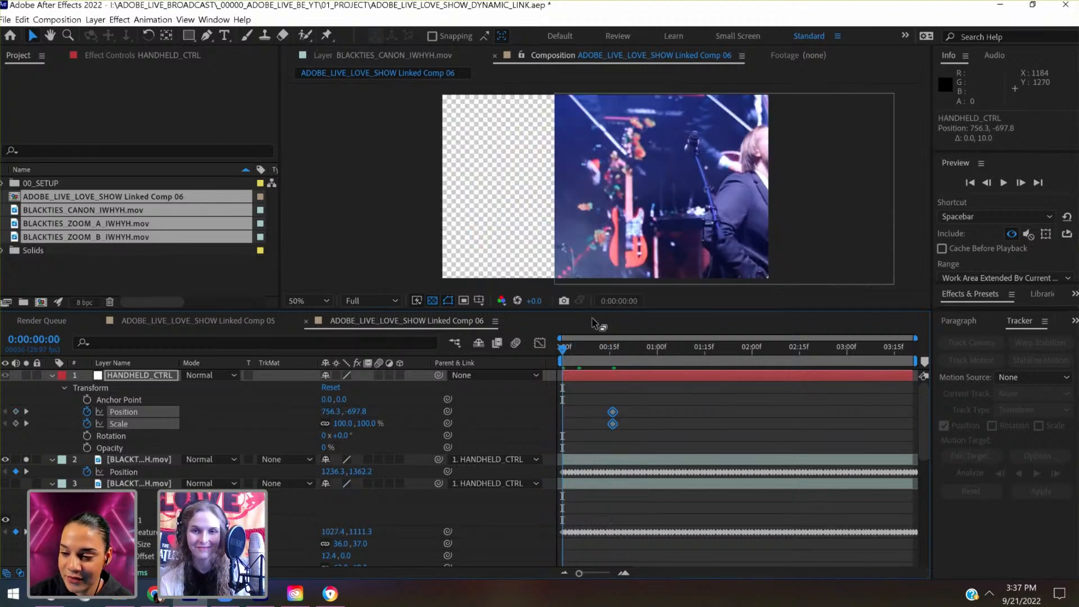
{"action": "left_click", "coordinate": [135, 379]}
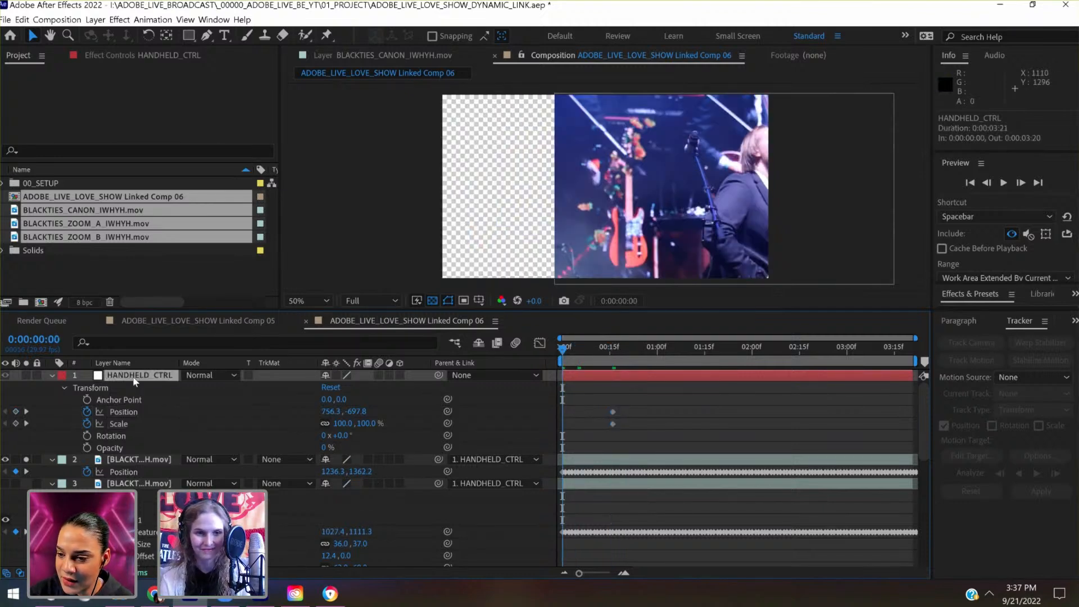
{"action": "key", "text": "shift+Left"}
{"action": "key", "text": "shift+Left"}
{"action": "key", "text": "shift+Left"}
{"action": "key", "text": "shift+Left"}
{"action": "key", "text": "shift+Left"}
{"action": "key", "text": "shift+Left"}
{"action": "key", "text": "shift+Left"}
{"action": "key", "text": "shift+Left"}
{"action": "key", "text": "shift+Left"}
{"action": "key", "text": "shift+Left"}
{"action": "key", "text": "shift+Left"}
{"action": "key", "text": "shift+Left"}
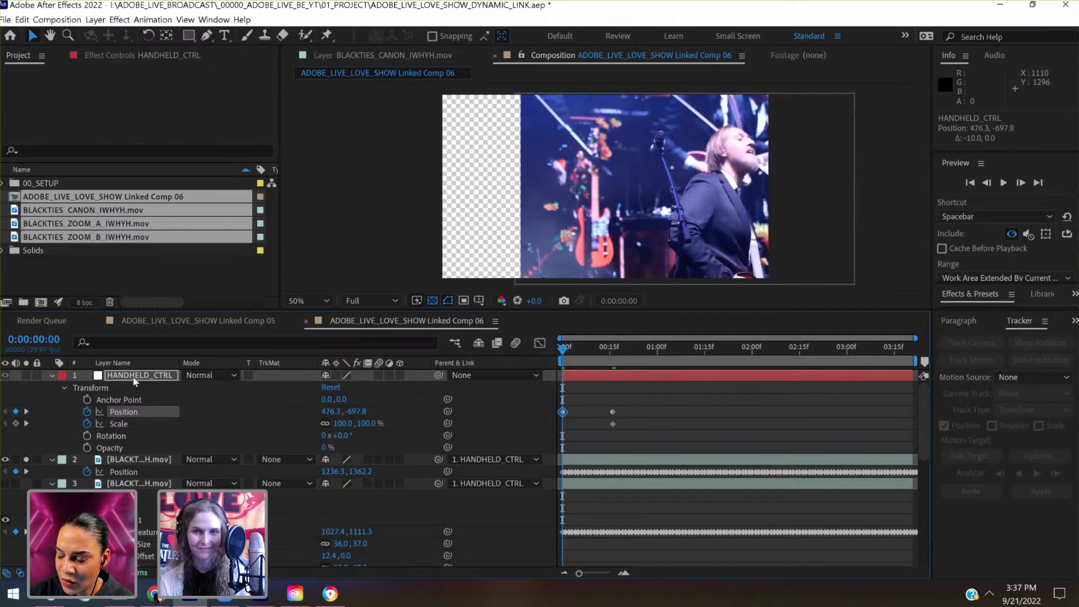
{"action": "key", "text": "shift+Left"}
{"action": "key", "text": "shift+Left"}
{"action": "key", "text": "shift+Left"}
{"action": "key", "text": "shift+Left"}
{"action": "key", "text": "shift+Left"}
{"action": "key", "text": "shift+Left"}
{"action": "key", "text": "shift+Left"}
{"action": "key", "text": "shift+Left"}
{"action": "key", "text": "shift+Left"}
{"action": "key", "text": "shift+Left"}
{"action": "key", "text": "shift+Left"}
{"action": "key", "text": "shift+Left"}
{"action": "key", "text": "shift+Left"}
{"action": "key", "text": "shift+Left"}
{"action": "key", "text": "shift+Left"}
{"action": "key", "text": "shift+Left"}
{"action": "key", "text": "shift+Left"}
{"action": "key", "text": "shift+Left"}
{"action": "key", "text": "shift+Left"}
{"action": "key", "text": "shift+Left"}
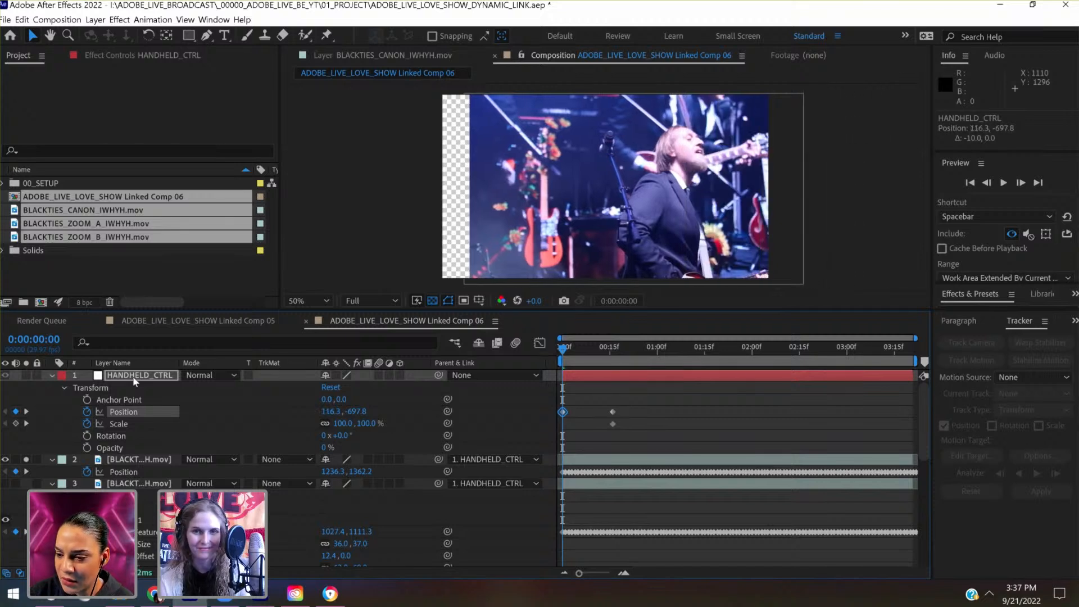
{"action": "key", "text": "shift+Right"}
{"action": "key", "text": "shift+Right"}
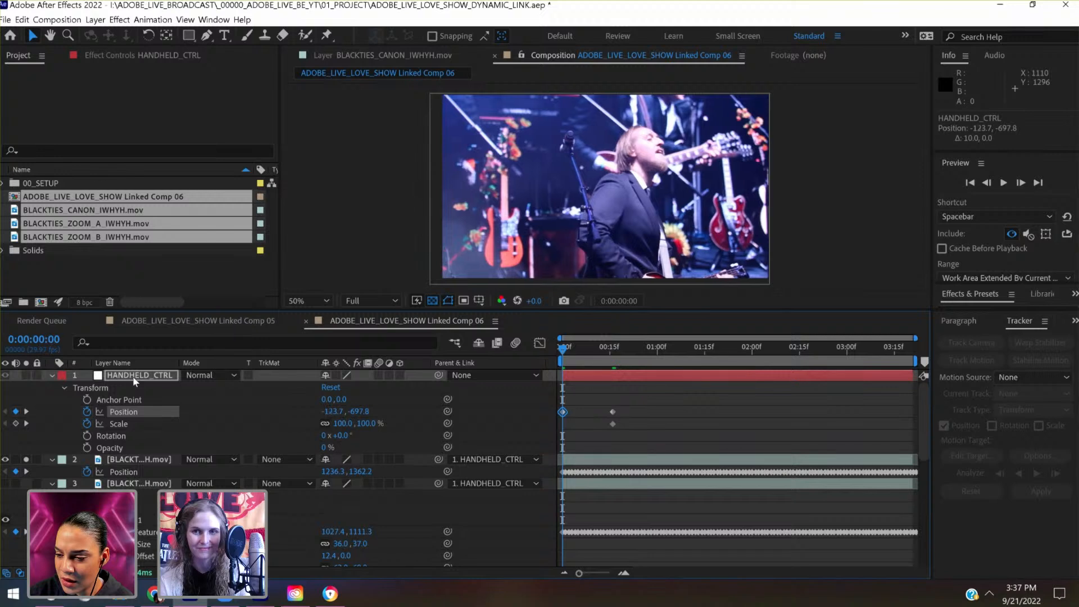
{"action": "key", "text": "shift+Up"}
{"action": "key", "text": "shift+Up"}
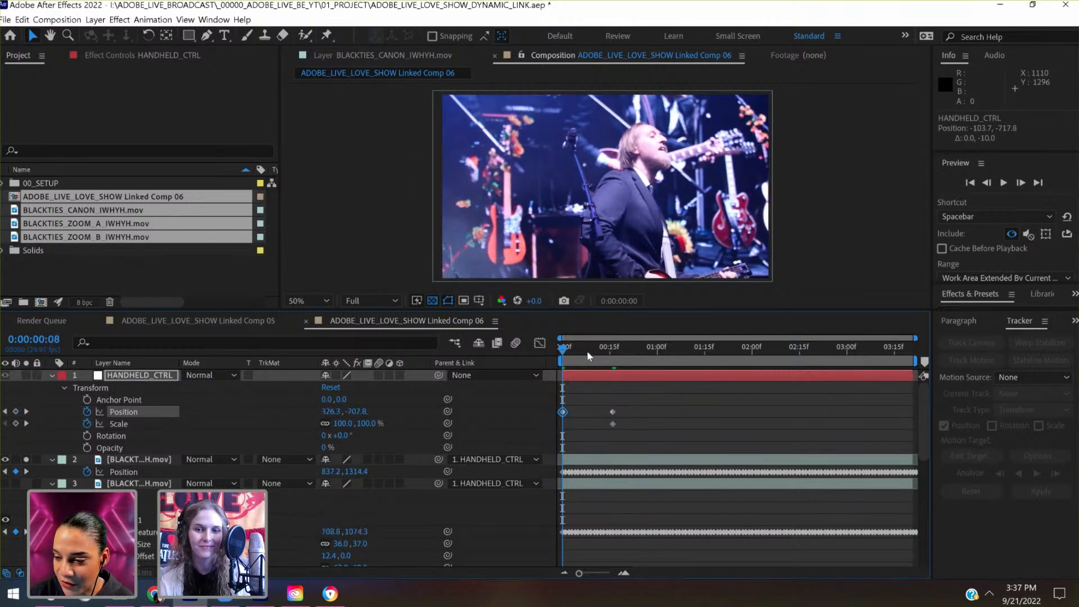
{"action": "left_click", "coordinate": [588, 351]}
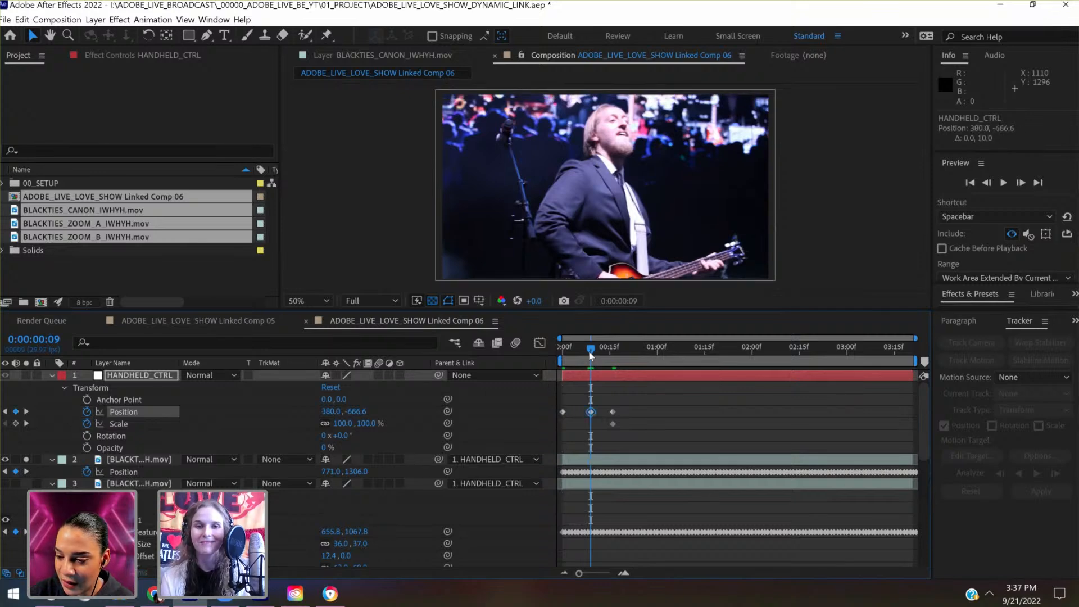
- At 0:00:00:25, keyframe HANDHELD_CTRL's Position at 896.3, -757.8 so the Canon clip fills the frame
{"action": "left_click_drag", "start_coordinate": [600, 351], "coordinate": [640, 350]}
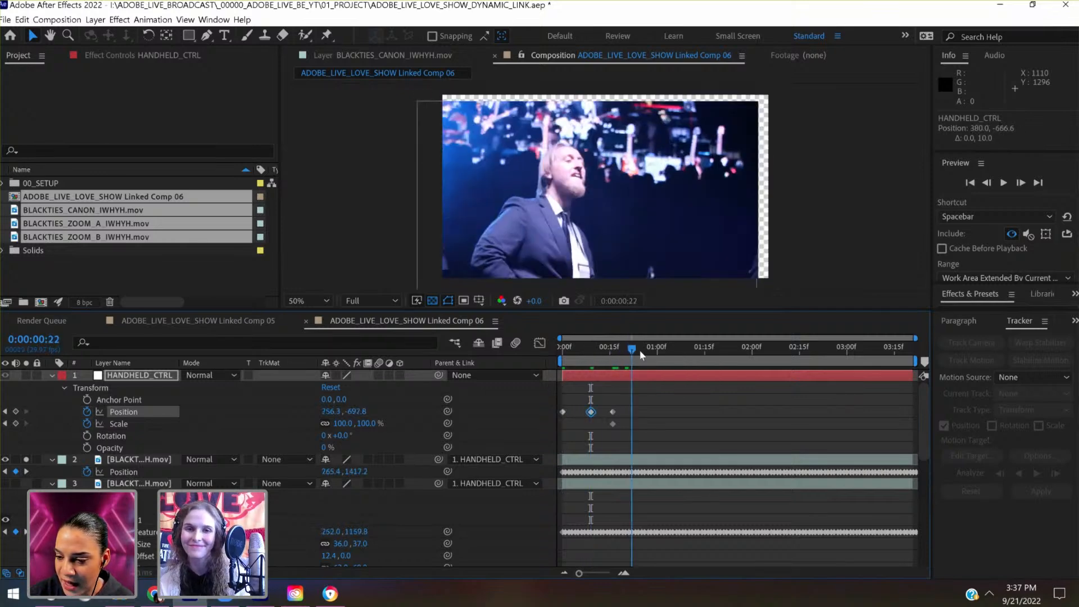
{"action": "key", "text": "shift+Up"}
{"action": "key", "text": "shift+Up"}
{"action": "key", "text": "shift+Up"}
{"action": "key", "text": "shift+Up"}
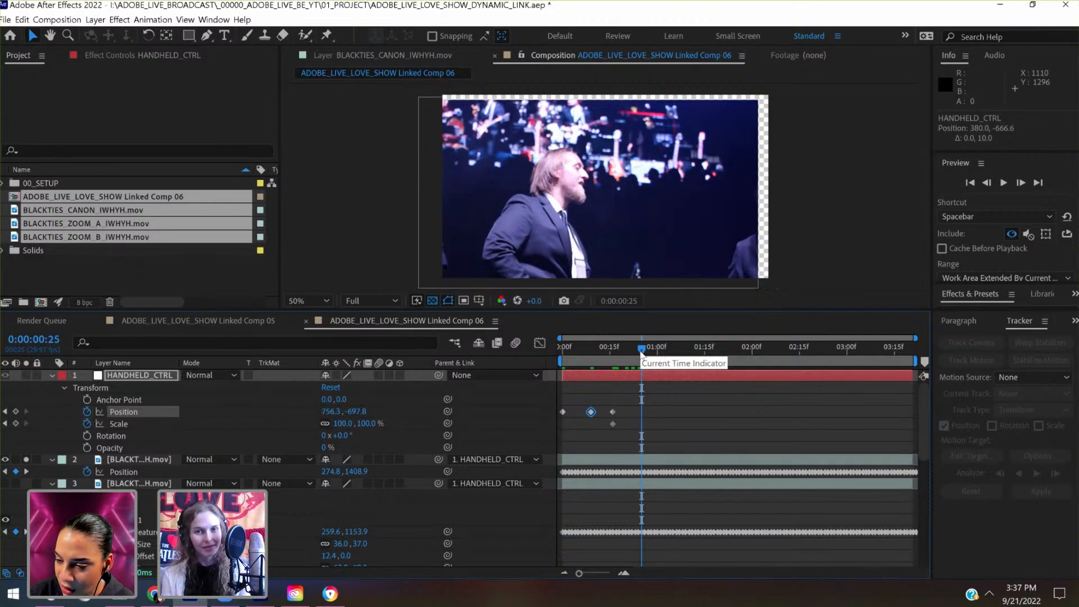
{"action": "key", "text": "shift+Up"}
{"action": "key", "text": "shift+Up"}
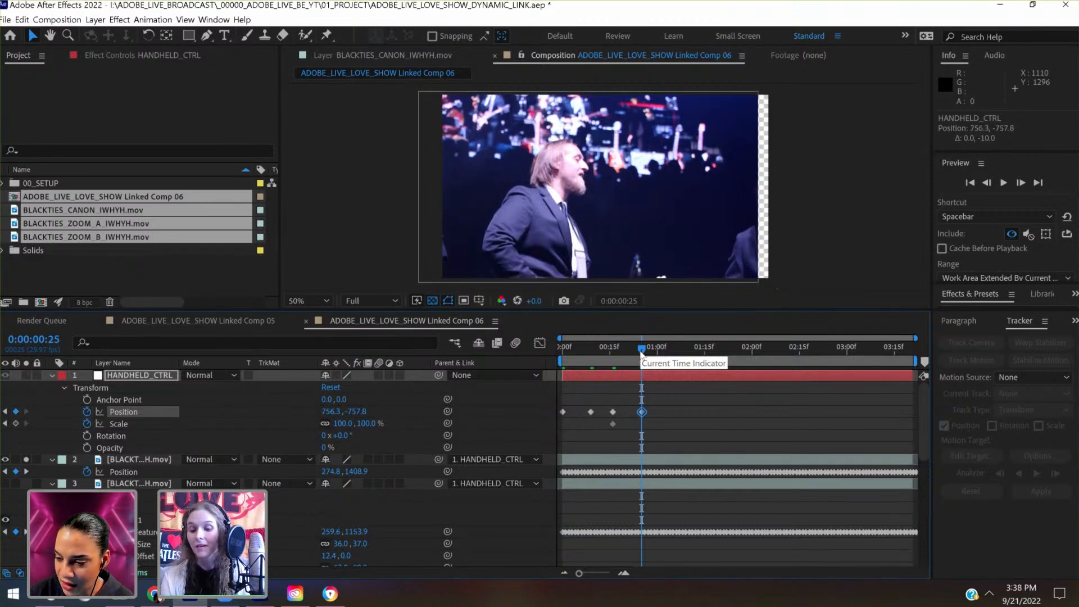
{"action": "key", "text": "shift+Right"}
{"action": "key", "text": "shift+Right"}
{"action": "key", "text": "shift+Right"}
{"action": "key", "text": "shift+Right"}
{"action": "key", "text": "shift+Right"}
{"action": "key", "text": "shift+Right"}
{"action": "key", "text": "shift+Right"}
{"action": "key", "text": "shift+Right"}
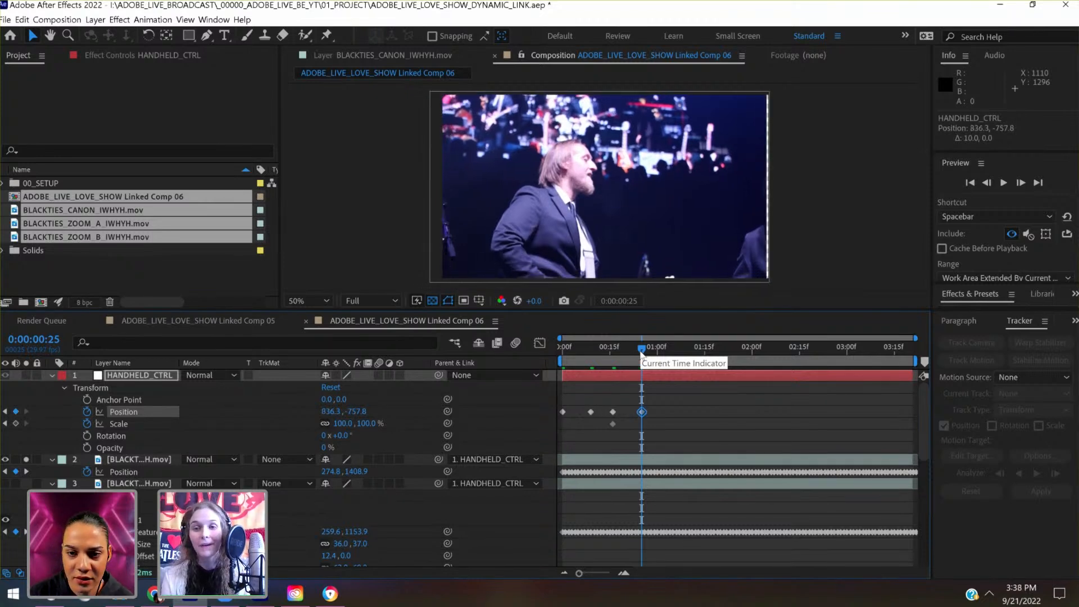
{"action": "key", "text": "shift+Right"}
{"action": "key", "text": "shift+Right"}
{"action": "key", "text": "shift+Right"}
{"action": "key", "text": "shift+Right"}
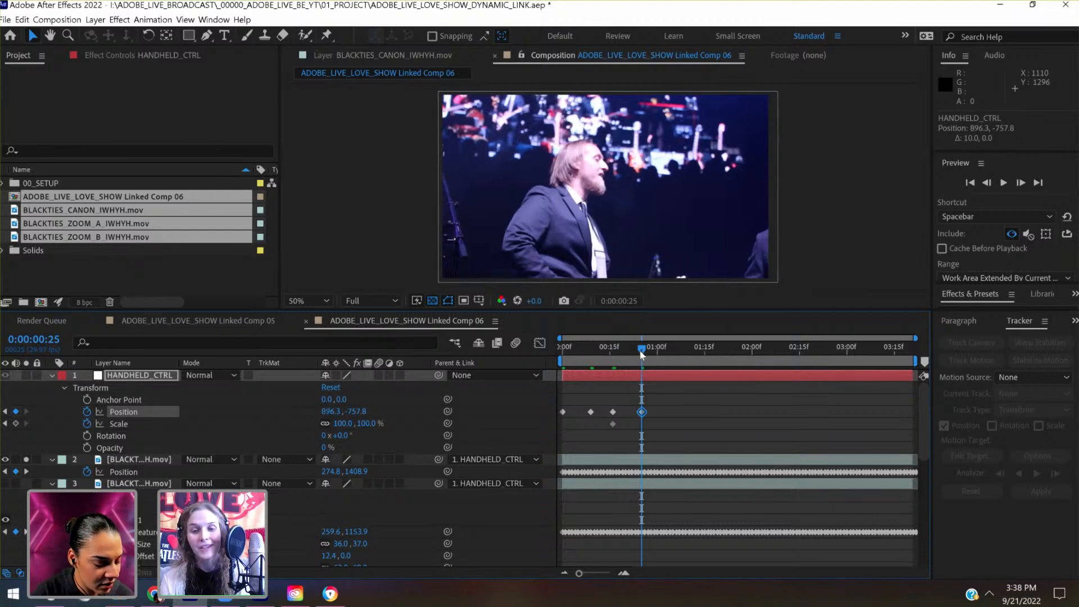
- At 0:00:01:09, lower HANDHELD_CTRL to a Position of 896.3, -677.8 to close the gap beneath the clip
{"action": "left_click_drag", "start_coordinate": [646, 352], "coordinate": [686, 354]}
{"action": "key", "text": "shift+Down"}
{"action": "key", "text": "shift+Down"}
{"action": "key", "text": "shift+Down"}
{"action": "key", "text": "shift+Down"}
{"action": "key", "text": "shift+Down"}
{"action": "key", "text": "shift+Down"}
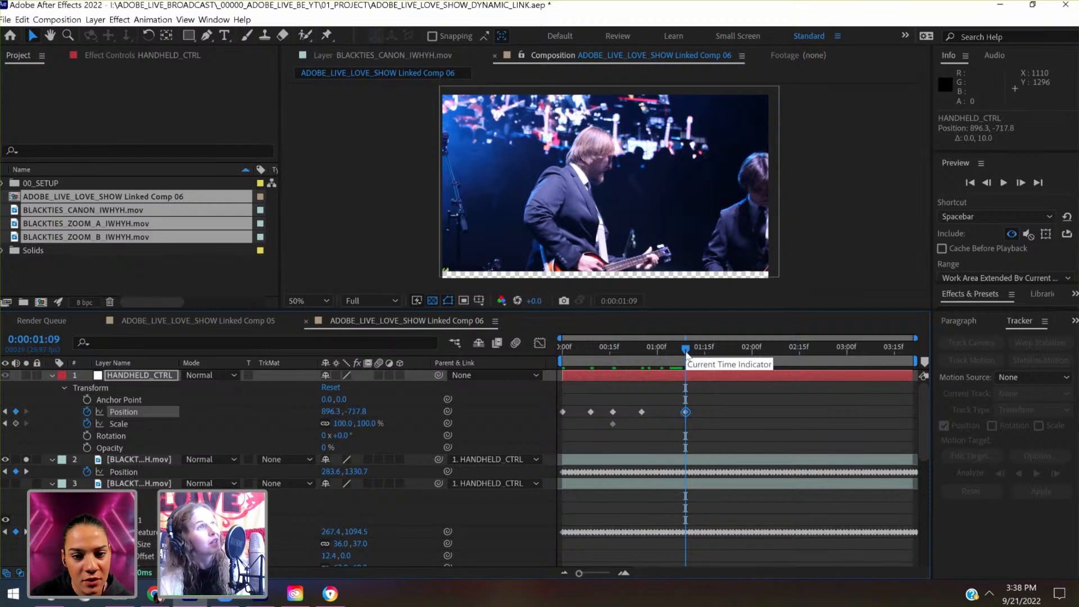
{"action": "key", "text": "shift+Down"}
{"action": "key", "text": "shift+Down"}
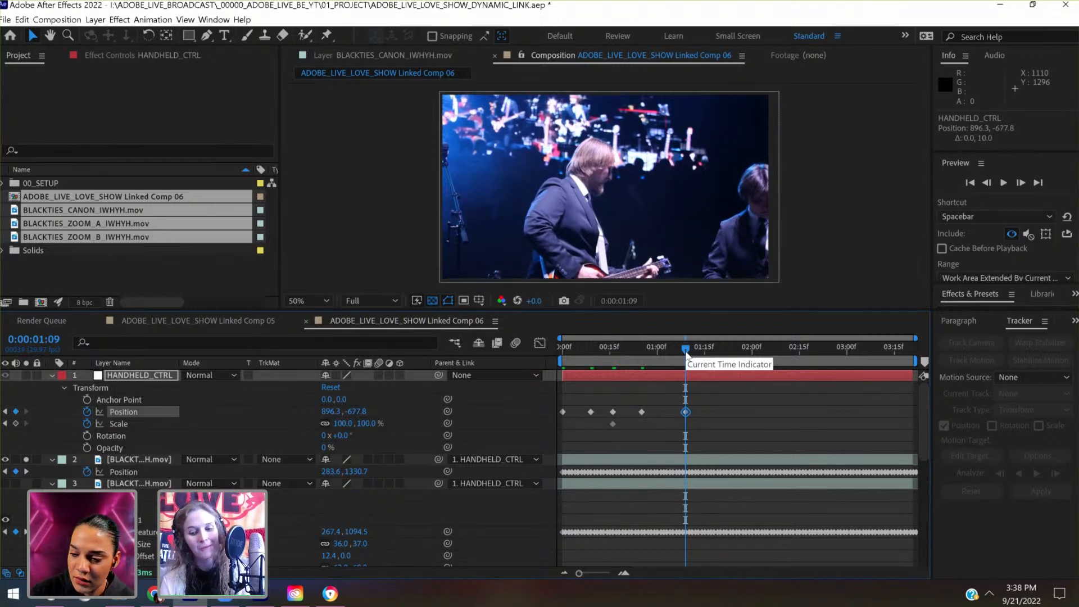
- At 0:00:01:21, keyframe HANDHELD_CTRL's Position at 896.3, -537.8 to close the gap beneath the Canon clip
{"action": "left_click", "coordinate": [723, 349]}
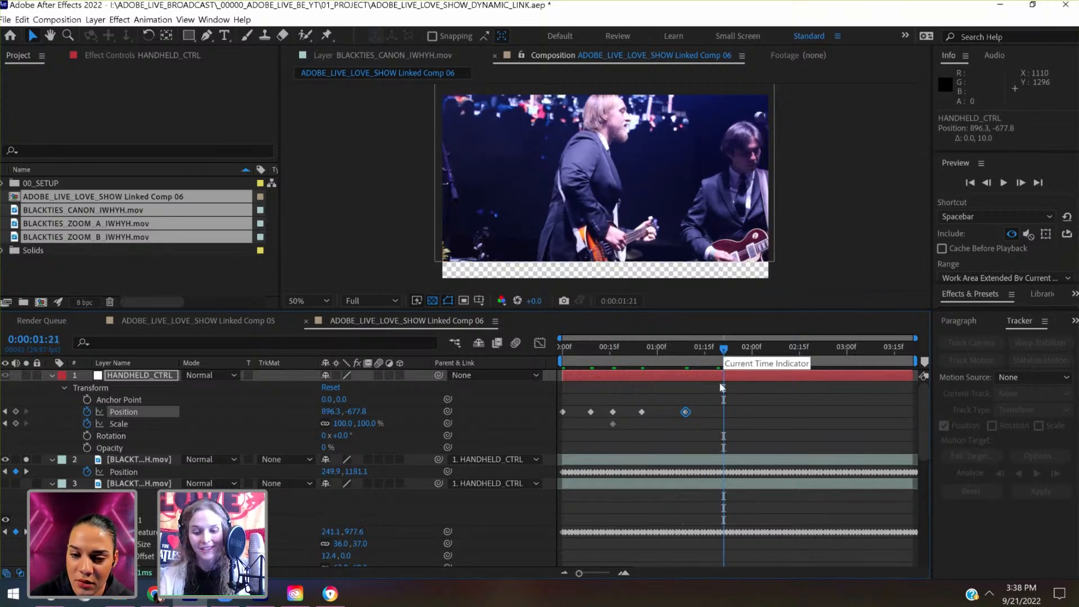
{"action": "key", "text": "shift+Down"}
{"action": "key", "text": "shift+Down"}
{"action": "key", "text": "shift+Down"}
{"action": "key", "text": "shift+Down"}
{"action": "key", "text": "shift+Down"}
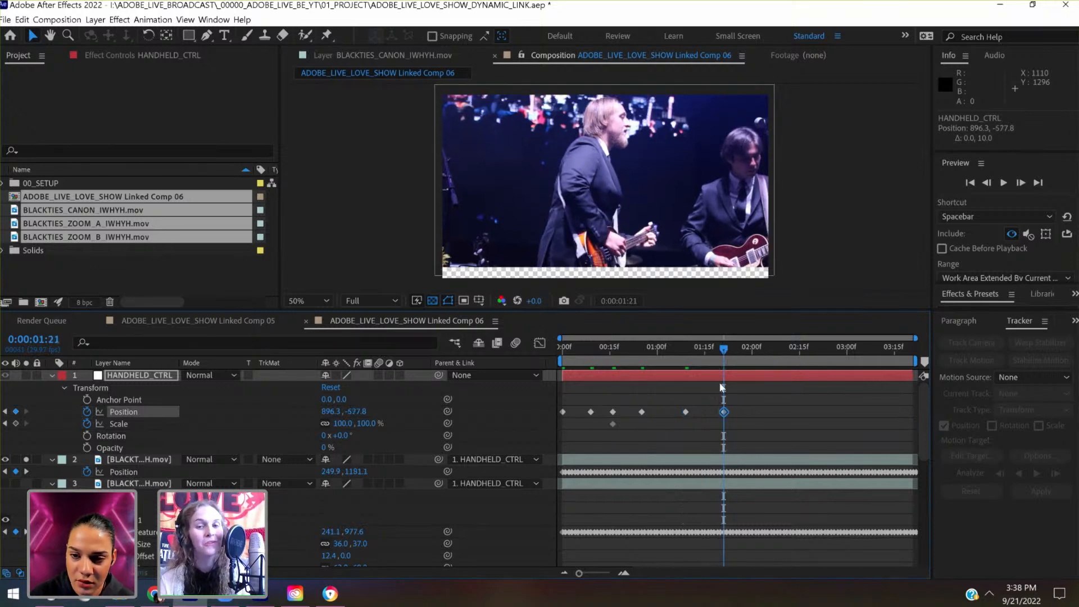
{"action": "key", "text": "shift+Down"}
{"action": "key", "text": "shift+Down"}
{"action": "key", "text": "shift+Down"}
{"action": "key", "text": "shift+Down"}
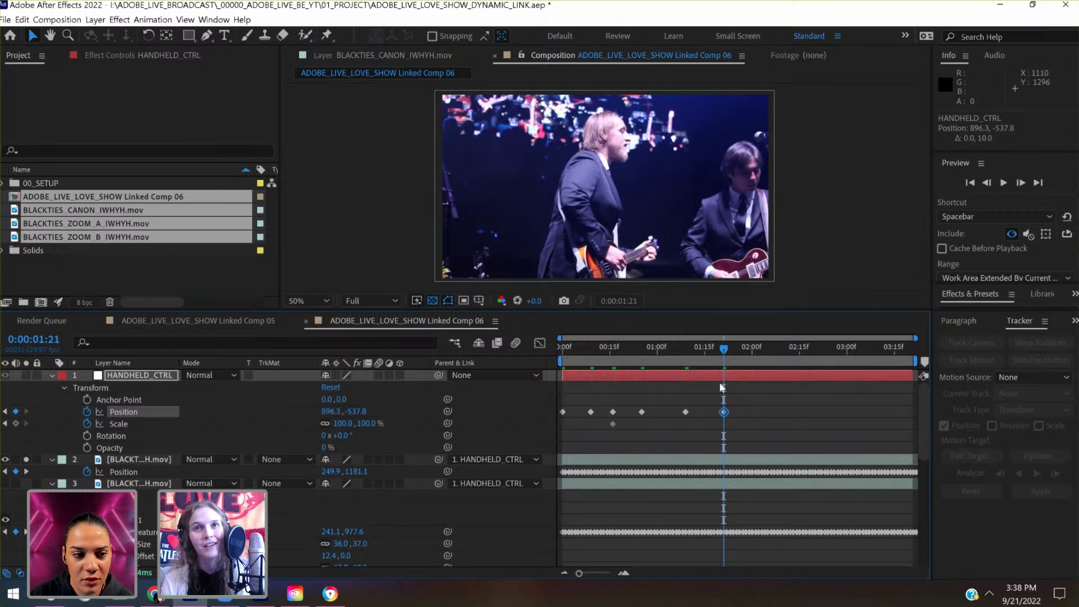
- At 0:00:02:07, keyframe HANDHELD_CTRL's Position at 1096.3, -537.8 so the clip covers the frame's right edge
{"action": "left_click", "coordinate": [774, 348]}
{"action": "key", "text": "shift+Right"}
{"action": "key", "text": "shift+Right"}
{"action": "key", "text": "shift+Right"}
{"action": "key", "text": "shift+Right"}
{"action": "key", "text": "shift+Right"}
{"action": "key", "text": "shift+Right"}
{"action": "key", "text": "shift+Right"}
{"action": "key", "text": "shift+Right"}
{"action": "key", "text": "shift+Right"}
{"action": "key", "text": "shift+Right"}
{"action": "key", "text": "shift+Right"}
{"action": "key", "text": "shift+Right"}
{"action": "key", "text": "shift+Right"}
{"action": "key", "text": "shift+Right"}
{"action": "key", "text": "shift+Right"}
{"action": "key", "text": "shift+Right"}
{"action": "key", "text": "shift+Right"}
{"action": "key", "text": "shift+Right"}
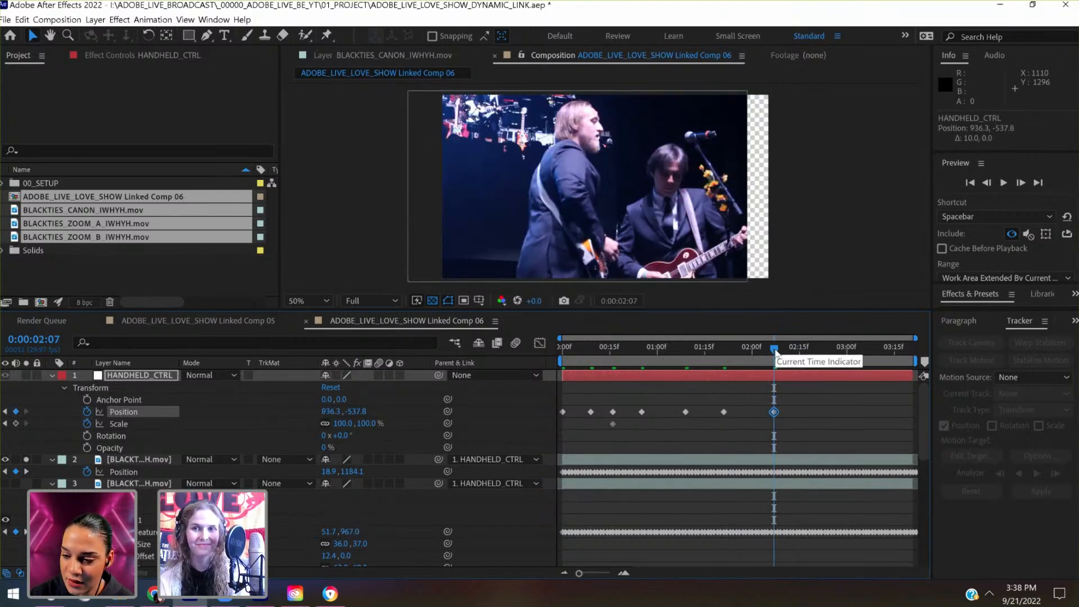
{"action": "key", "text": "shift+Right"}
{"action": "key", "text": "shift+Right"}
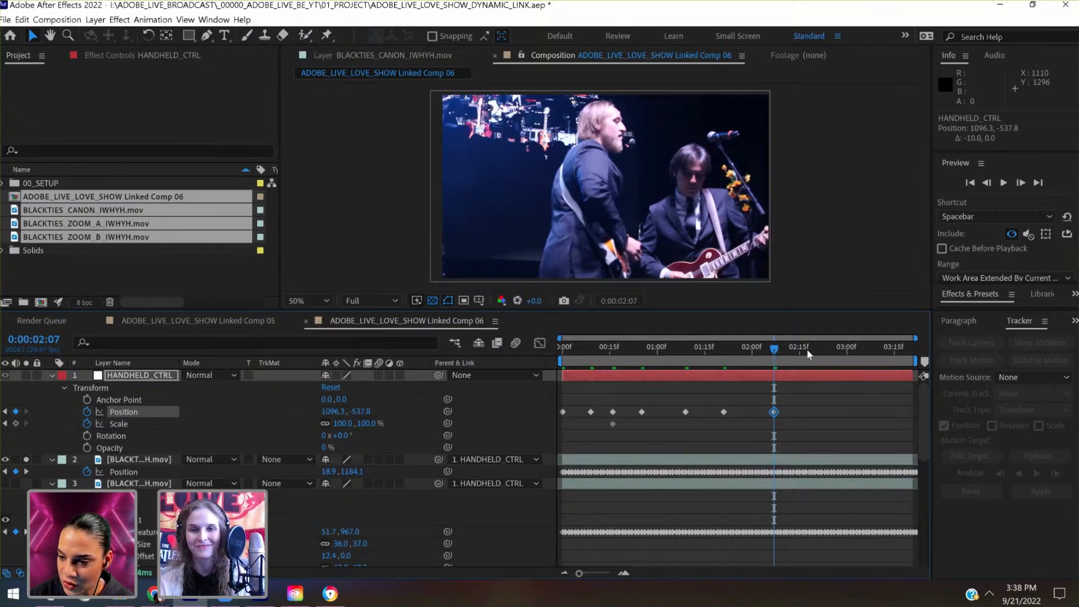
- At 0:00:02:24, raise HANDHELD_CTRL and shift it right to a keyframed Position of 1456.3, -597.8 so the clip fills the frame
{"action": "key", "text": "space"}
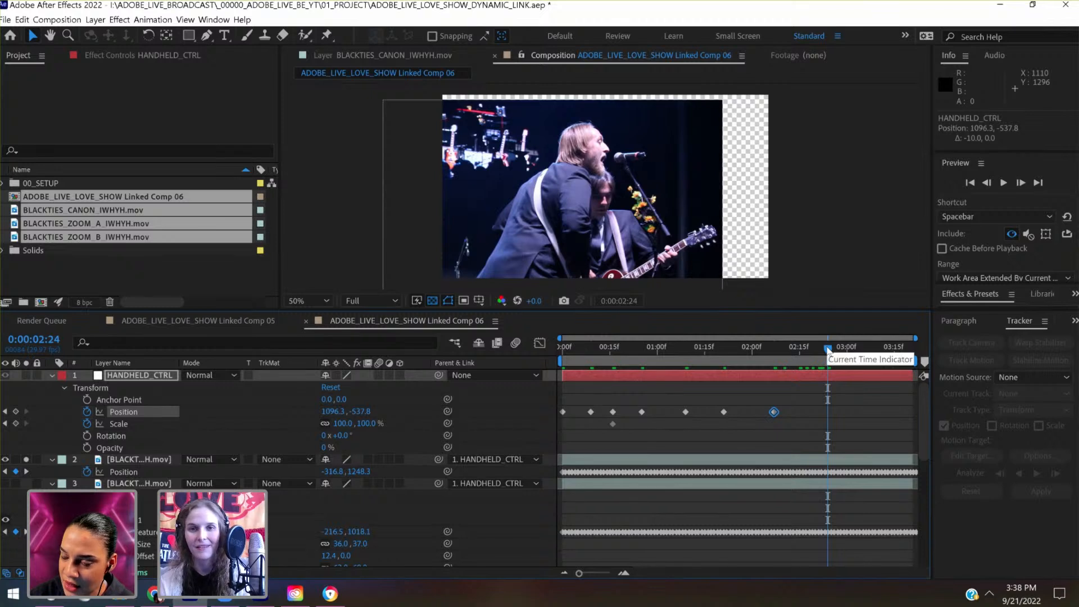
{"action": "key", "text": "shift+Up"}
{"action": "key", "text": "shift+Up"}
{"action": "key", "text": "shift+Up"}
{"action": "key", "text": "shift+Up"}
{"action": "key", "text": "shift+Up"}
{"action": "key", "text": "shift+Up"}
{"action": "key", "text": "shift+Right"}
{"action": "key", "text": "shift+Right"}
{"action": "key", "text": "shift+Right"}
{"action": "key", "text": "shift+Right"}
{"action": "key", "text": "shift+Right"}
{"action": "key", "text": "shift+Right"}
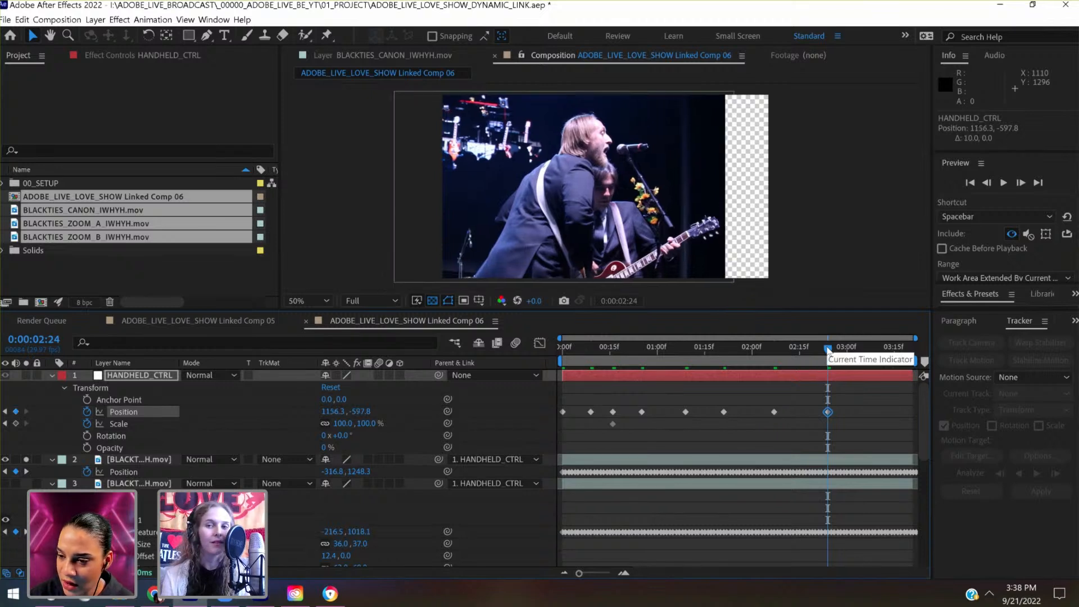
{"action": "key", "text": "shift+Right"}
{"action": "key", "text": "shift+Right"}
{"action": "key", "text": "shift+Right"}
{"action": "key", "text": "shift+Right"}
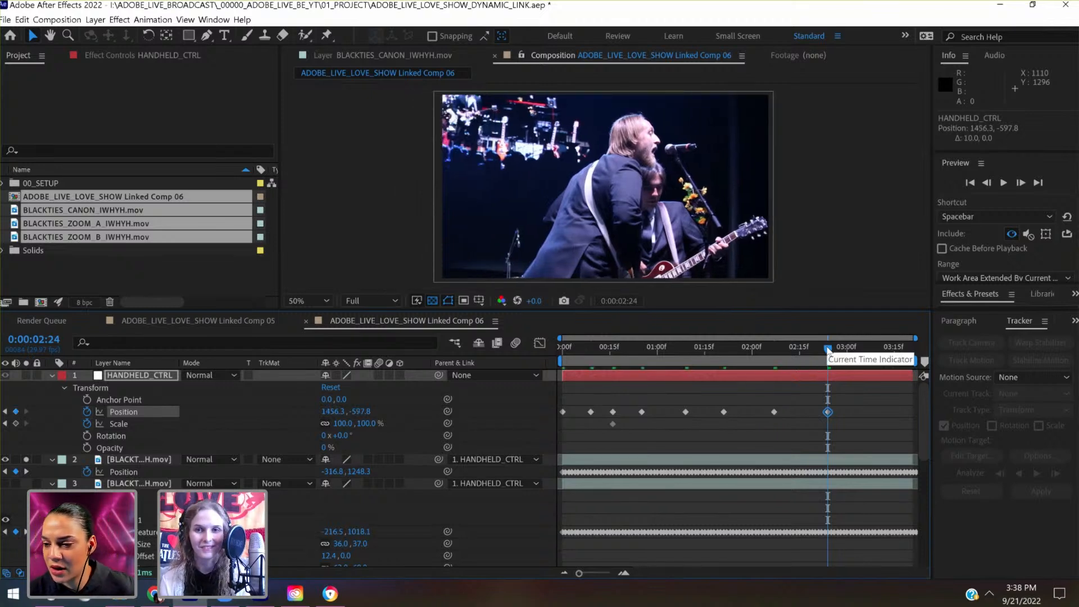
- At 0:00:03:08, keyframe HANDHELD_CTRL's Position at 1736.3, -597.8 to keep the clip covering the frame
{"action": "left_click", "coordinate": [869, 348]}
{"action": "mouse_move", "coordinate": [883, 349]}
{"action": "left_mouse_down"}
{"action": "mouse_move", "coordinate": [916, 343]}
{"action": "mouse_move", "coordinate": [863, 352]}
{"action": "mouse_move", "coordinate": [871, 350]}
{"action": "left_mouse_up"}
{"action": "key", "text": "shift+Right"}
{"action": "key", "text": "shift+Right"}
{"action": "key", "text": "shift+Right"}
{"action": "key", "text": "shift+Right"}
{"action": "key", "text": "shift+Right"}
{"action": "key", "text": "shift+Right"}
{"action": "key", "text": "shift+Right"}
{"action": "key", "text": "shift+Right"}
{"action": "key", "text": "shift+Right"}
{"action": "key", "text": "shift+Right"}
{"action": "key", "text": "shift+Right"}
{"action": "key", "text": "shift+Right"}
{"action": "key", "text": "shift+Right"}
{"action": "key", "text": "shift+Right"}
{"action": "key", "text": "shift+Right"}
{"action": "key", "text": "shift+Right"}
{"action": "key", "text": "shift+Right"}
{"action": "key", "text": "shift+Right"}
{"action": "key", "text": "shift+Right"}
{"action": "key", "text": "shift+Right"}
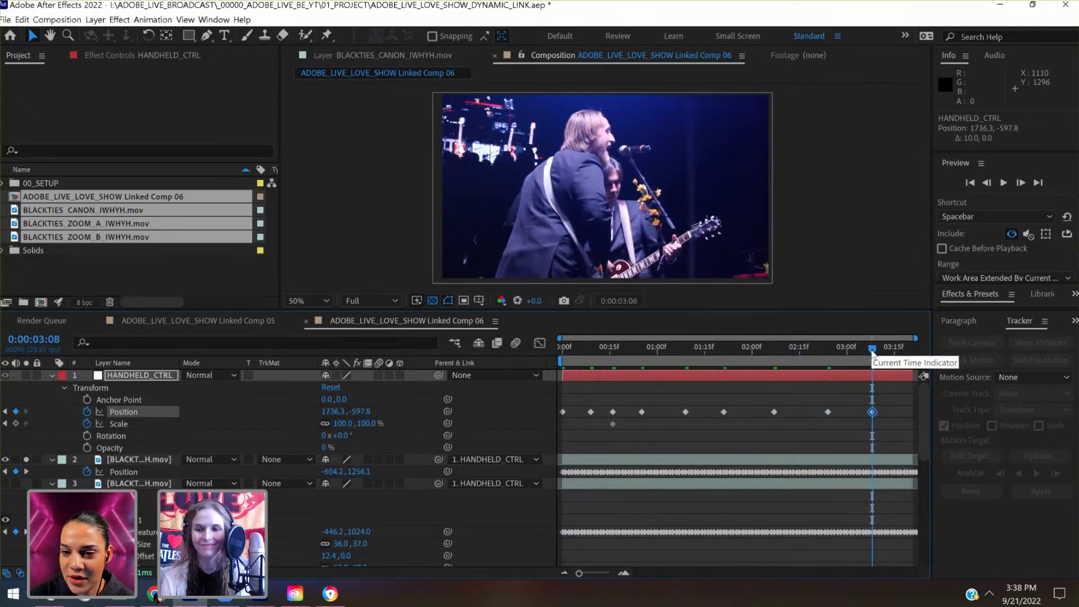
- At 0:00:03:20, keyframe HANDHELD_CTRL's Position at 1436.3, -717.8 to close the gaps above and left of the clip
{"action": "left_click_drag", "start_coordinate": [873, 353], "coordinate": [915, 353]}
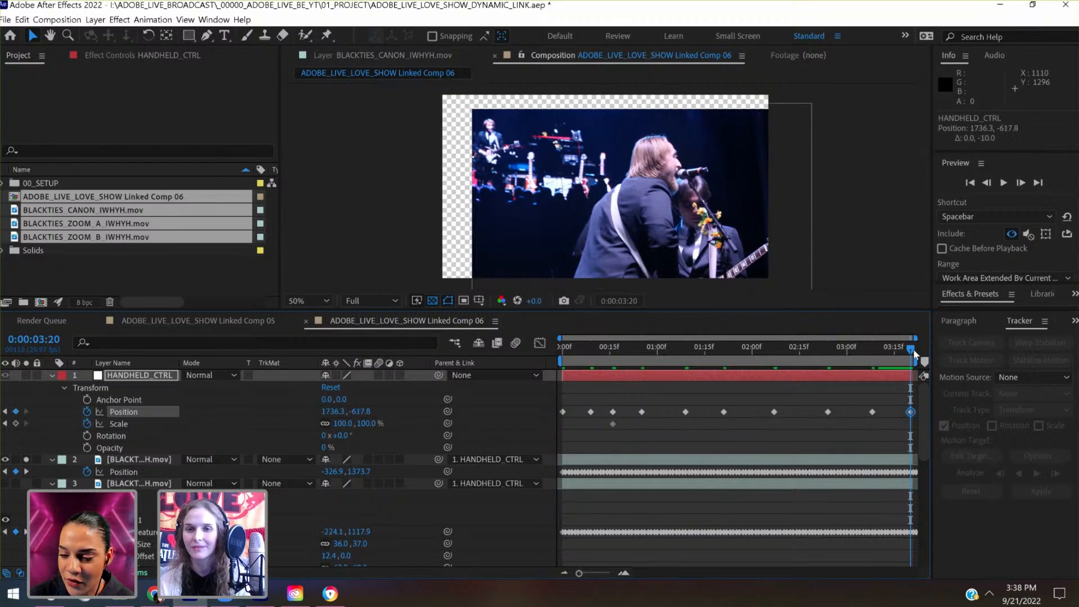
{"action": "key", "text": "shift+Up"}
{"action": "key", "text": "shift+Up"}
{"action": "key", "text": "shift+Up"}
{"action": "key", "text": "shift+Up"}
{"action": "key", "text": "shift+Up"}
{"action": "key", "text": "shift+Up"}
{"action": "key", "text": "shift+Up"}
{"action": "key", "text": "shift+Up"}
{"action": "key", "text": "shift+Up"}
{"action": "key", "text": "shift+Up"}
{"action": "key", "text": "shift+Up"}
{"action": "key", "text": "shift+Up"}
{"action": "key", "text": "shift+Up"}
{"action": "key", "text": "shift+Up"}
{"action": "key", "text": "shift+Left"}
{"action": "key", "text": "shift+Left"}
{"action": "key", "text": "shift+Left"}
{"action": "key", "text": "shift+Left"}
{"action": "key", "text": "shift+Left"}
{"action": "key", "text": "shift+Left"}
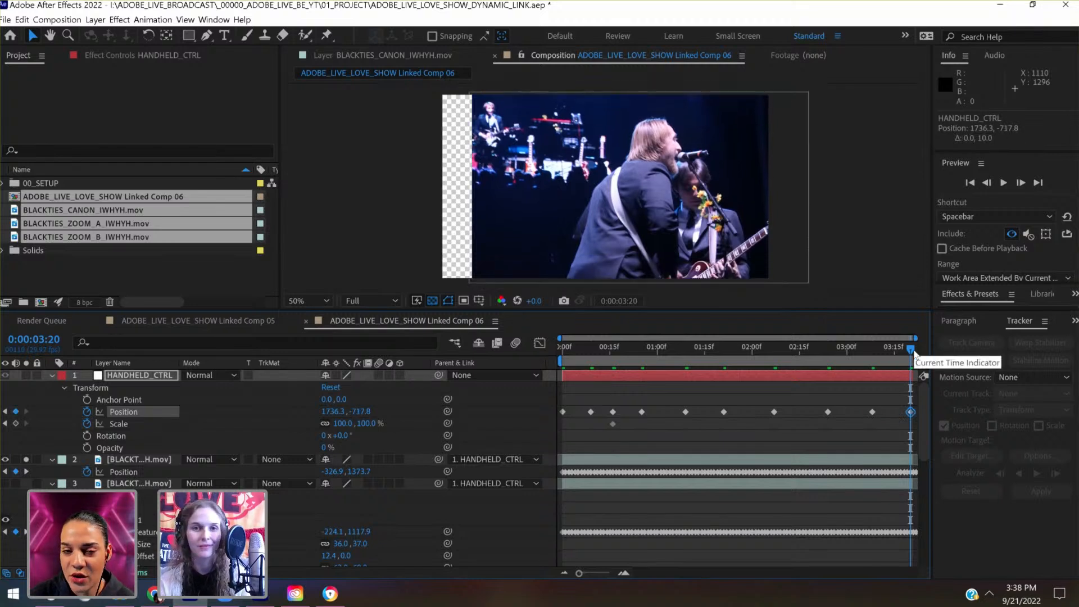
{"action": "key", "text": "shift+Left"}
{"action": "key", "text": "shift+Left"}
{"action": "key", "text": "shift+Left"}
{"action": "key", "text": "shift+Left"}
{"action": "key", "text": "shift+Left"}
{"action": "key", "text": "shift+Left"}
{"action": "key", "text": "shift+Left"}
{"action": "key", "text": "shift+Left"}
{"action": "key", "text": "shift+Left"}
{"action": "key", "text": "shift+Left"}
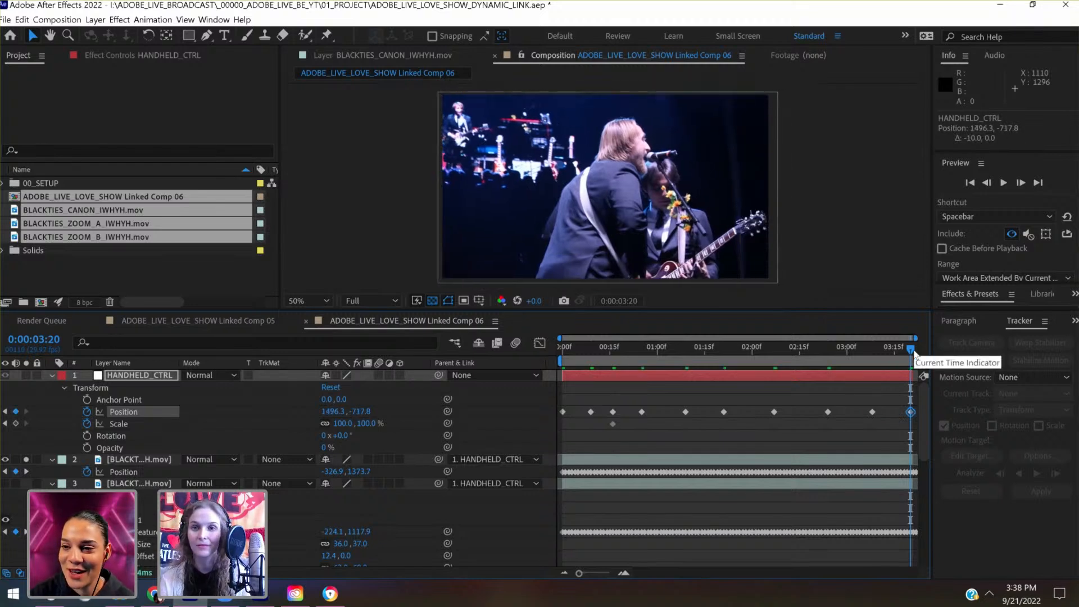
{"action": "key", "text": "shift+Left"}
{"action": "key", "text": "shift+Left"}
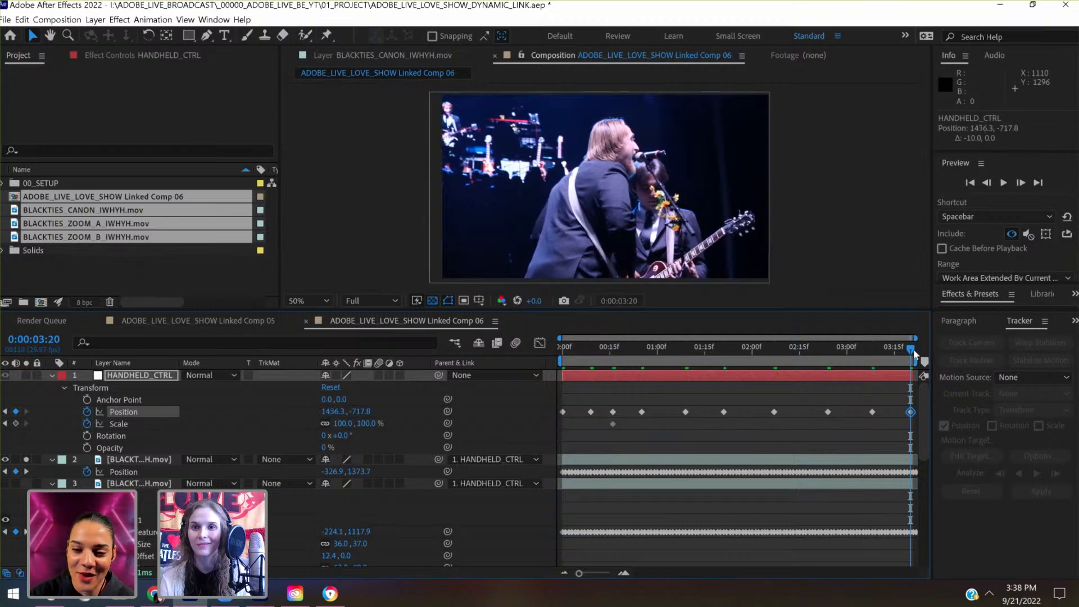
- Add an intermediate HANDHELD_CTRL Position keyframe of 1595.9, -596.9 at 0:00:03:16 to cover the right and bottom edges
{"action": "left_click_drag", "start_coordinate": [909, 353], "coordinate": [895, 353]}
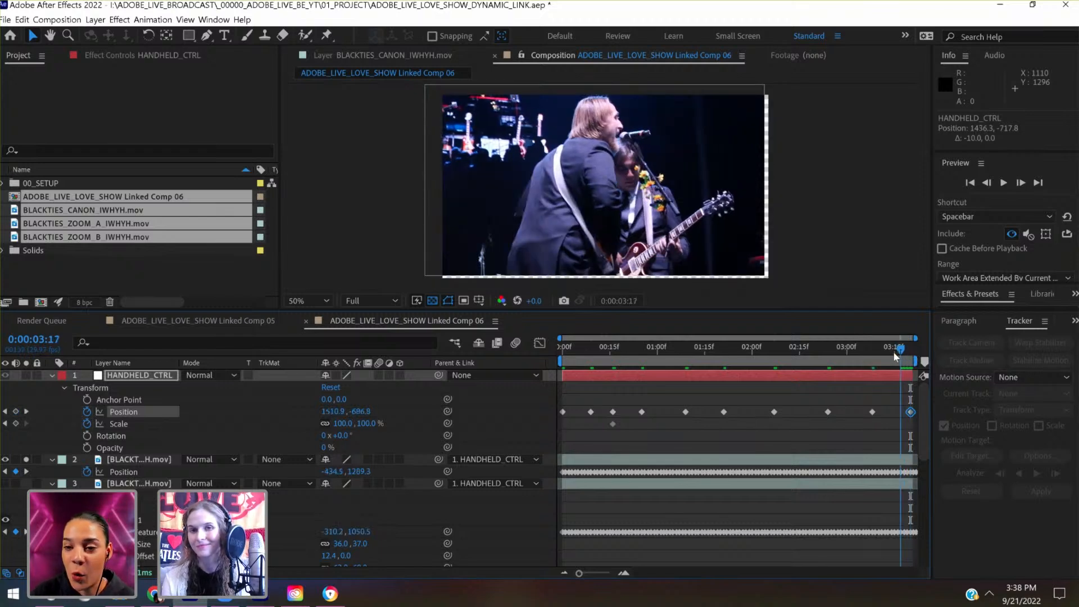
{"action": "key", "text": "shift+Down"}
{"action": "key", "text": "shift+Down"}
{"action": "key", "text": "shift+Down"}
{"action": "key", "text": "shift+Down"}
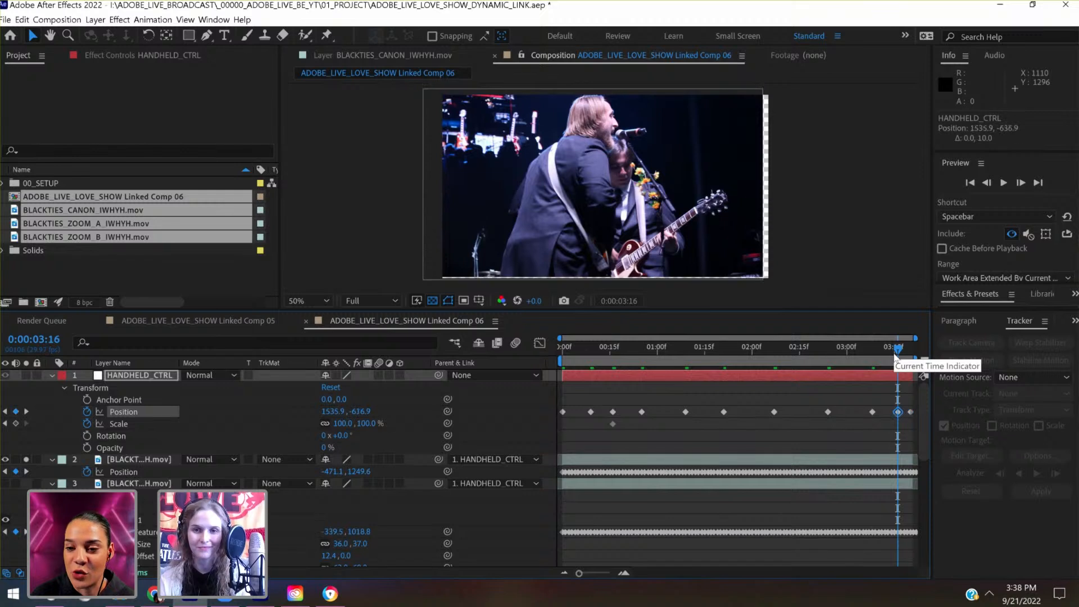
{"action": "key", "text": "shift+Right"}
{"action": "key", "text": "shift+Right"}
{"action": "key", "text": "shift+Right"}
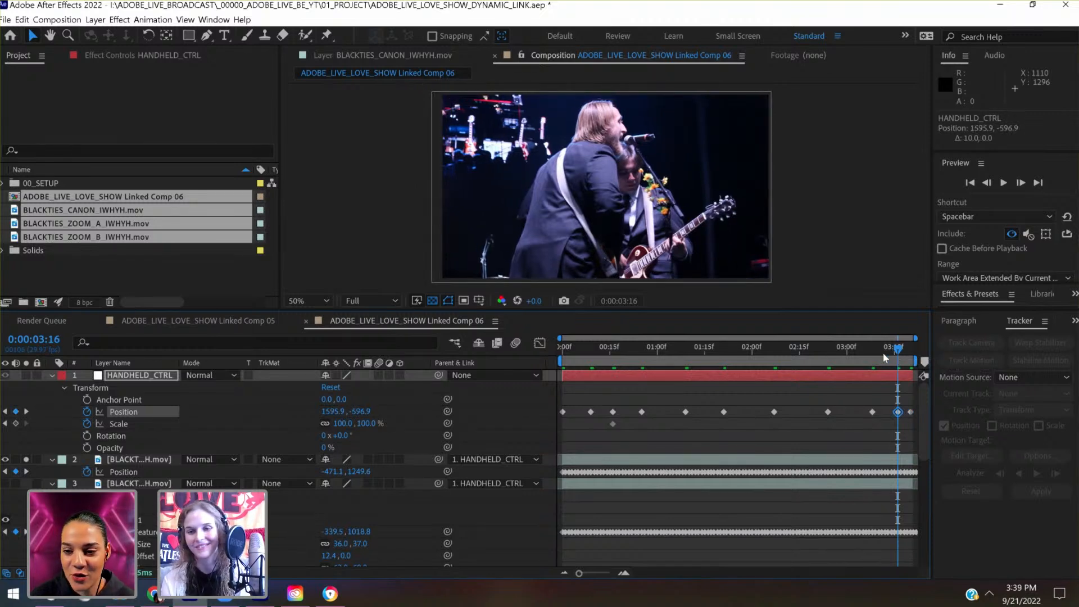
- At 0:00:03:12, shift HANDHELD_CTRL right to a keyframed Position of 1706.6, -581.7
{"action": "left_click", "coordinate": [885, 359]}
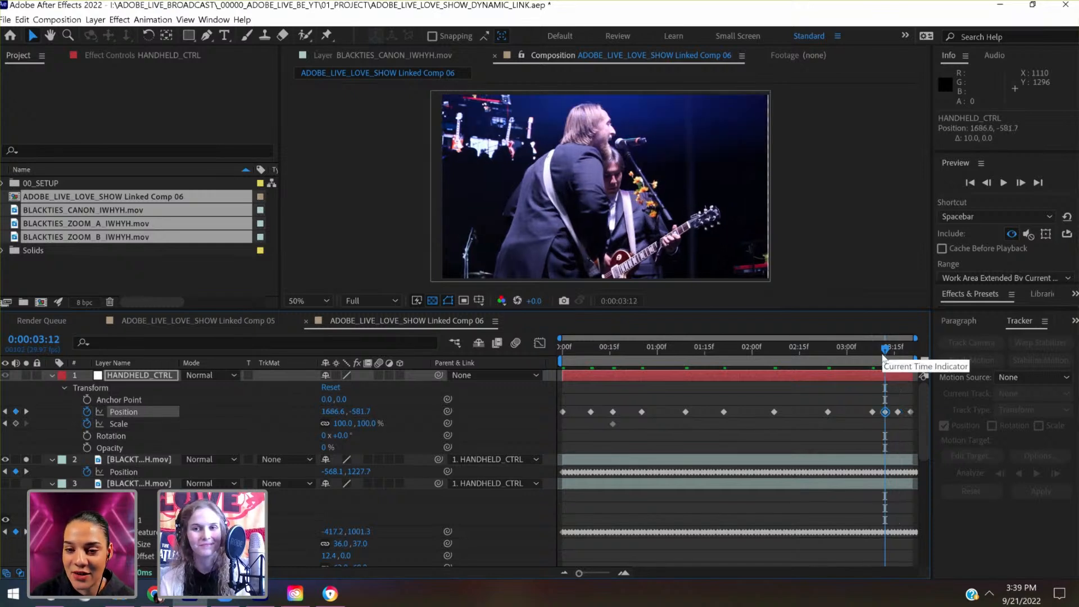
{"action": "key", "text": "shift+Right"}
{"action": "key", "text": "shift+Right"}
{"action": "key", "text": "shift+Right"}
{"action": "key", "text": "shift+Right"}
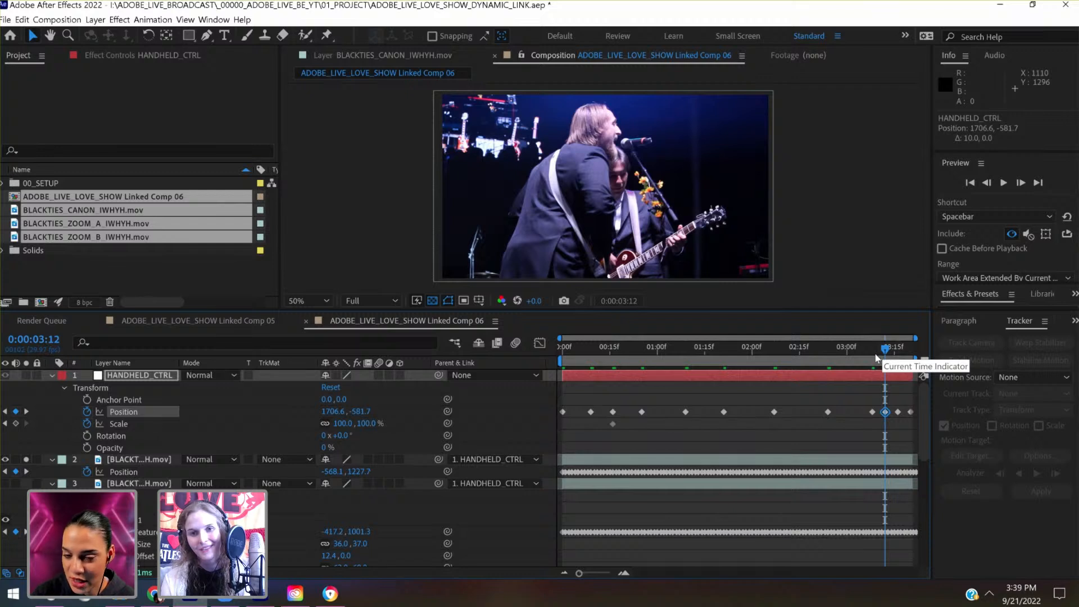
- Scrub back through the composition to its first frame and check the clip's edges for uncovered gaps
{"action": "left_click_drag", "start_coordinate": [878, 358], "coordinate": [809, 361]}
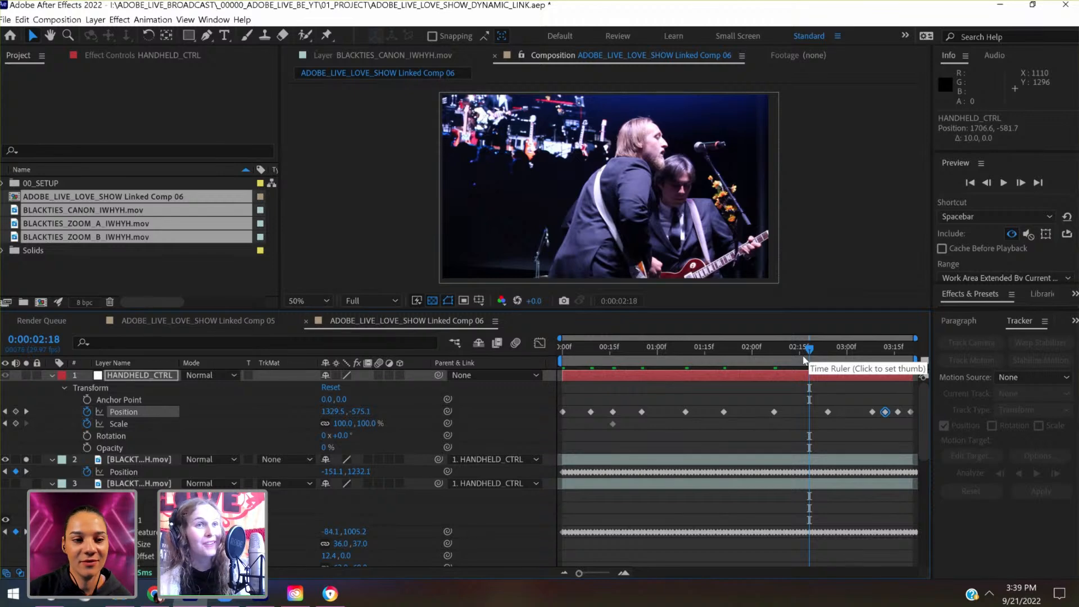
{"action": "left_click_drag", "start_coordinate": [804, 360], "coordinate": [657, 378]}
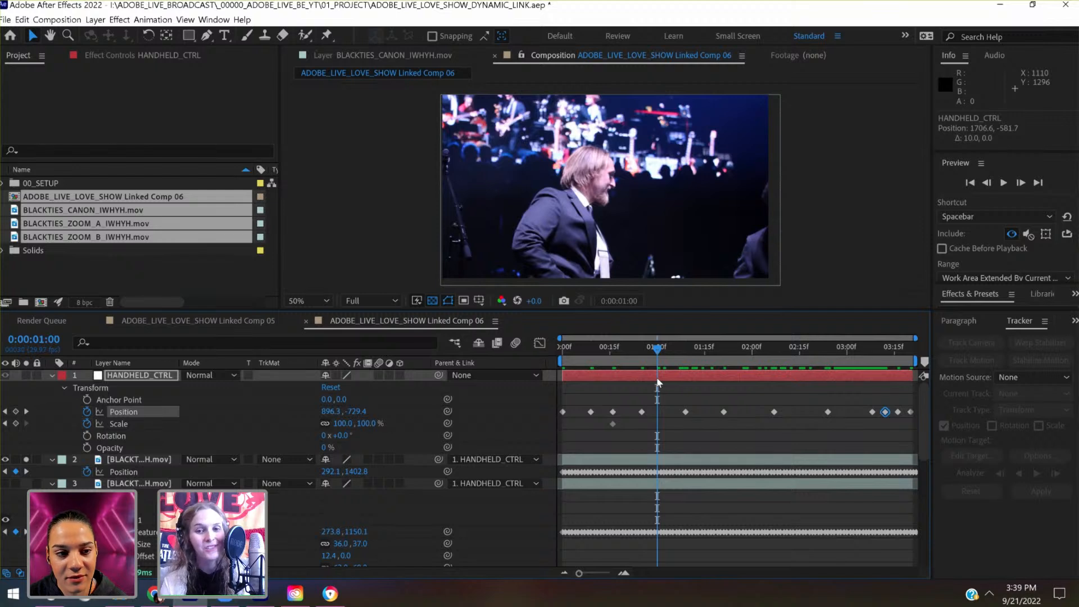
{"action": "left_click", "coordinate": [657, 377]}
{"action": "left_click_drag", "start_coordinate": [653, 350], "coordinate": [552, 355]}
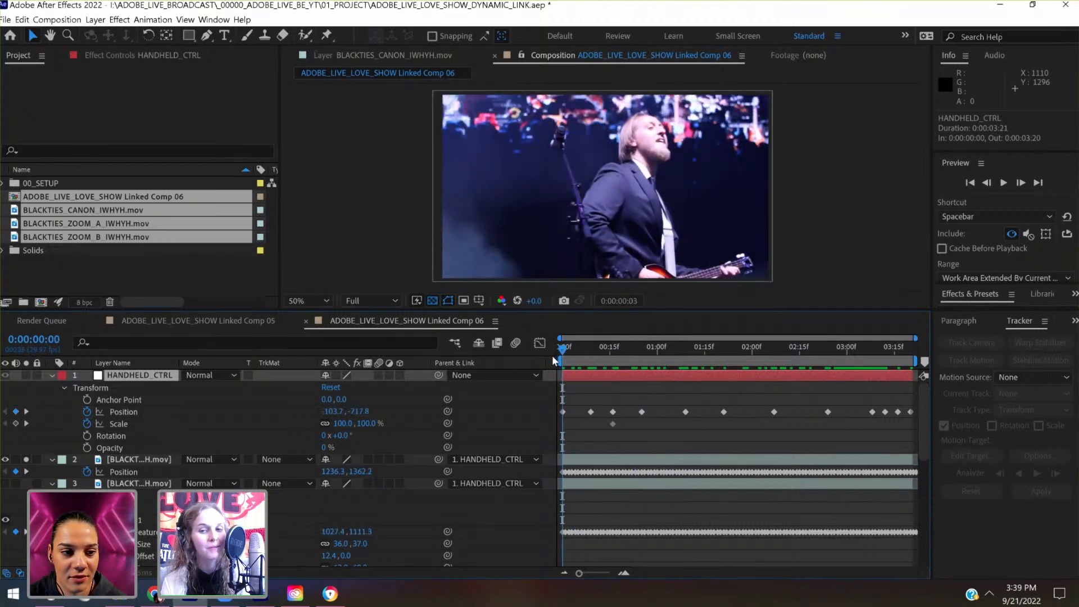
{"action": "left_click", "coordinate": [667, 350]}
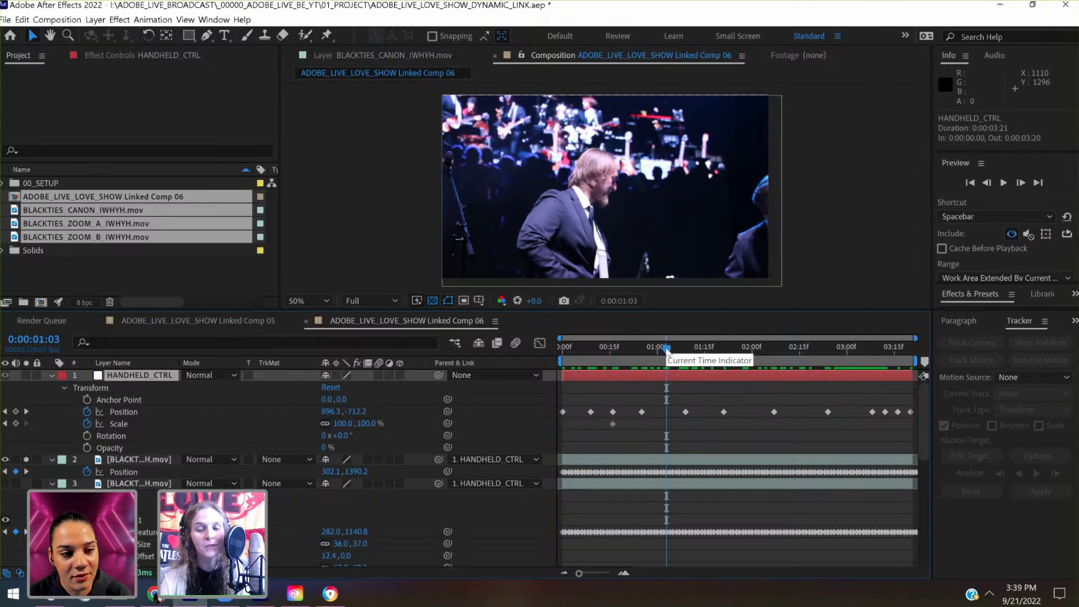
- At 0:00:03:00, add a HANDHELD_CTRL Position keyframe of 1596.2, -599.2 to refine the clip's horizontal framing
{"action": "left_click_drag", "start_coordinate": [666, 348], "coordinate": [846, 349]}
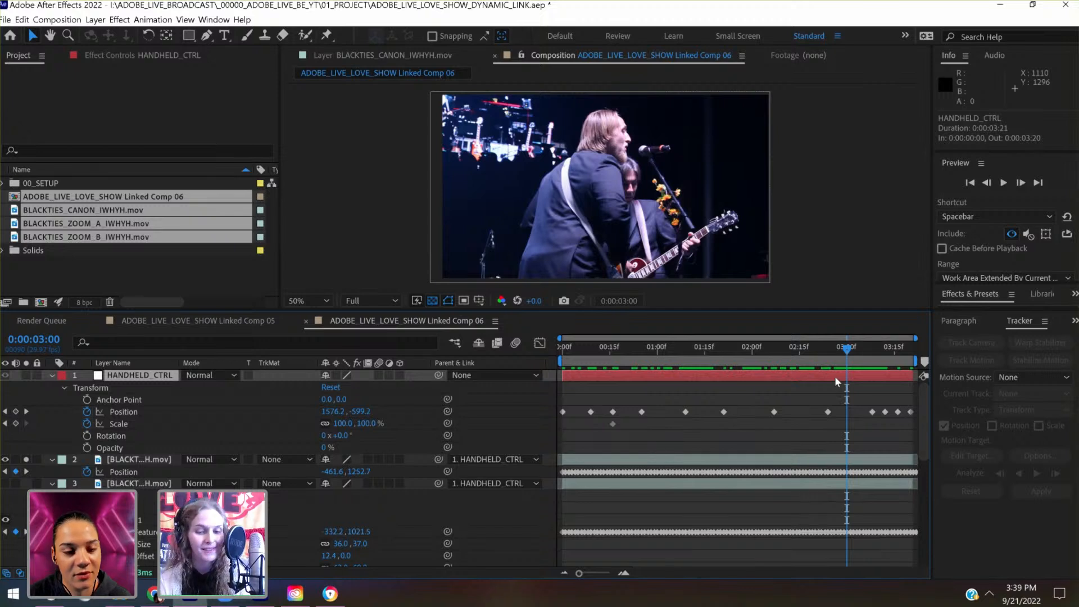
{"action": "key", "text": "shift+Right"}
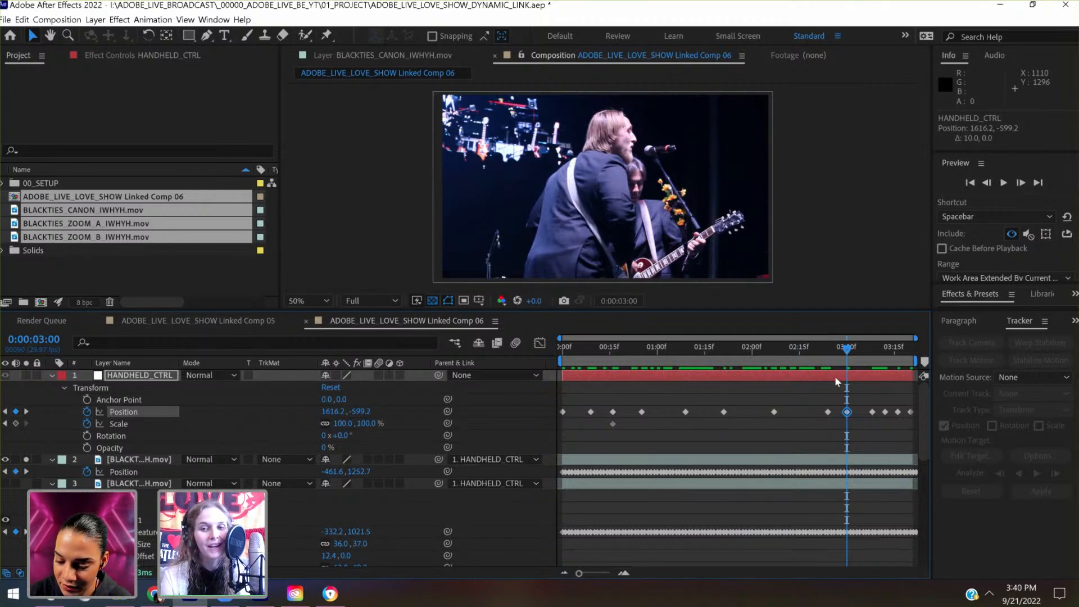
{"action": "key", "text": "shift+Left"}
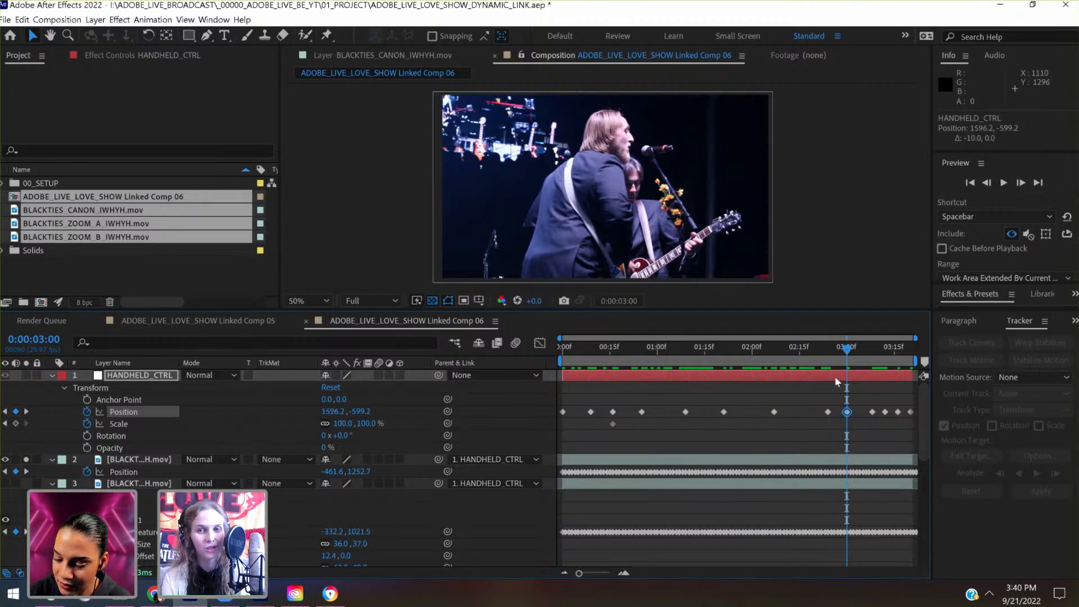
- At 0:00:02:16, shift HANDHELD_CTRL left to a keyframed Position of 1267.2, -568.2
{"action": "left_click", "coordinate": [802, 347]}
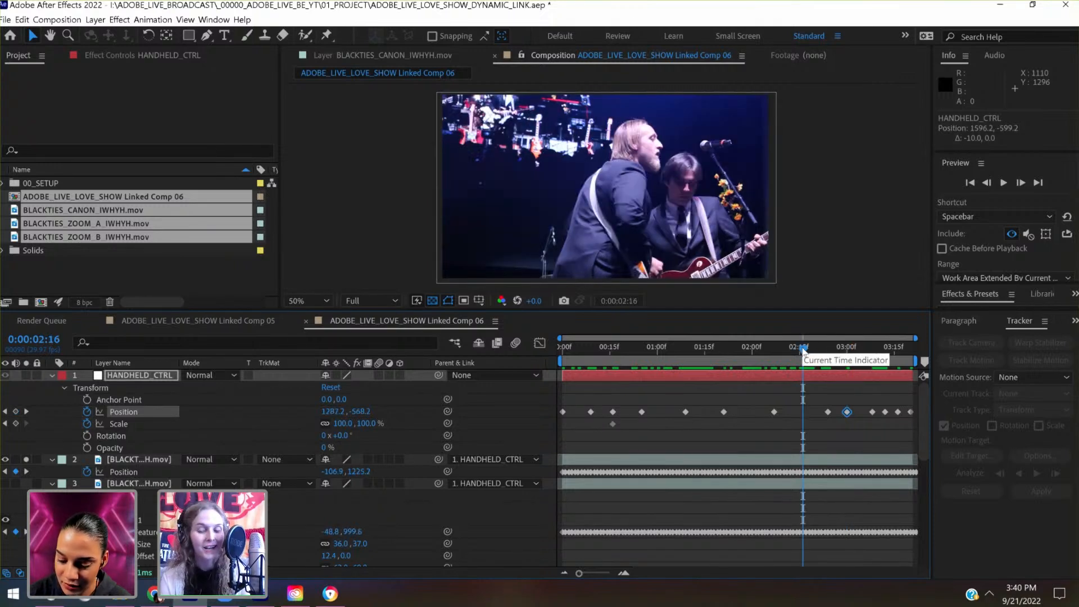
{"action": "key", "text": "shift+Left"}
{"action": "key", "text": "shift+Left"}
{"action": "key", "text": "shift+Right"}
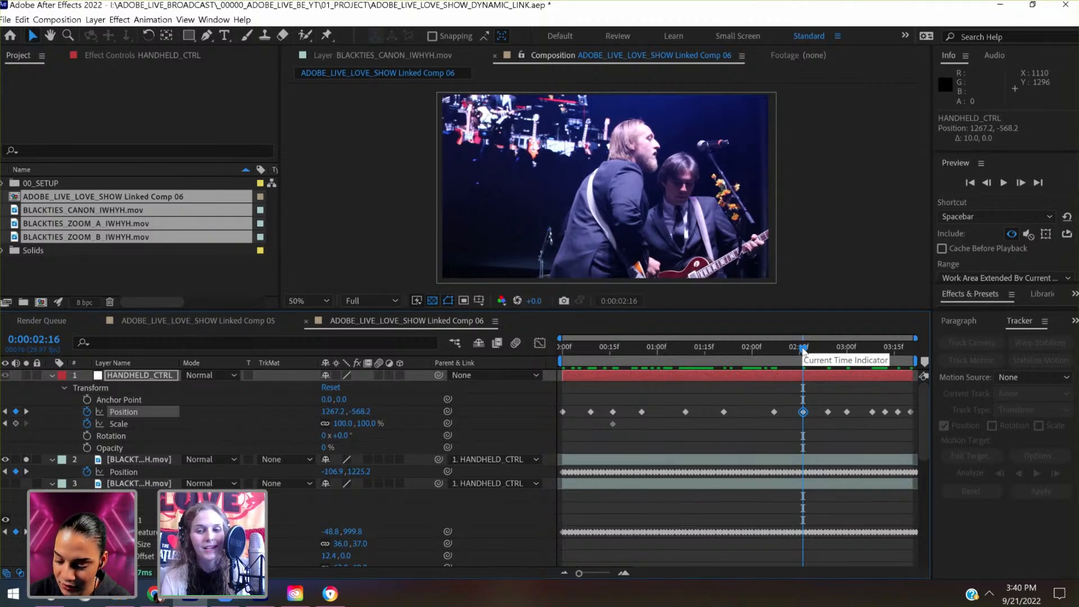
- At 0:00:01:27, shift HANDHELD_CTRL right to a keyframed Position of 991.2, -536.4
{"action": "left_click", "coordinate": [741, 345]}
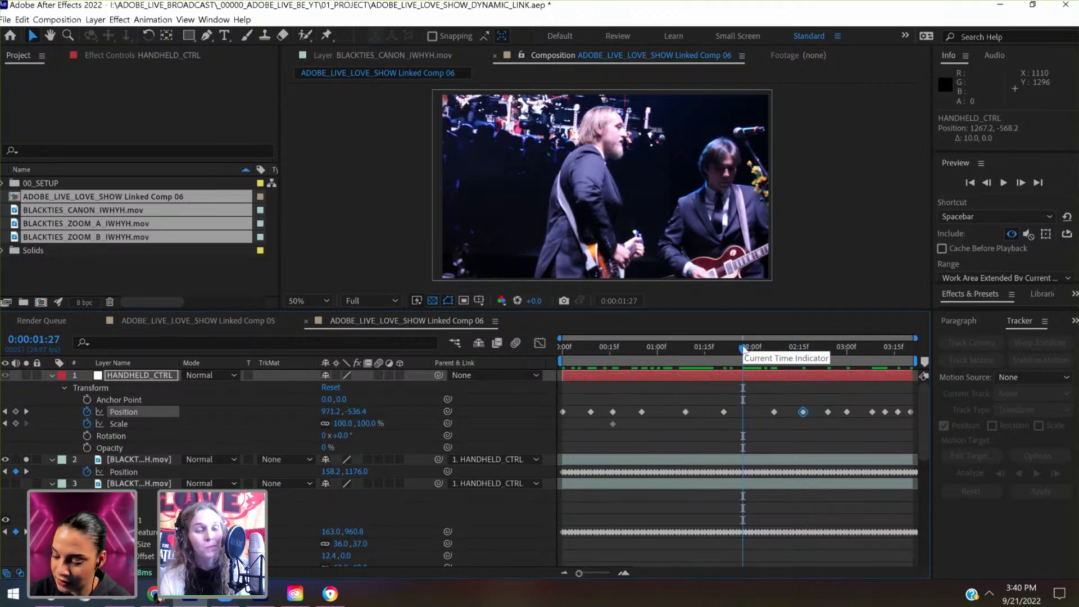
{"action": "key", "text": "shift+Right"}
{"action": "key", "text": "shift+Right"}
{"action": "key", "text": "shift+Right"}
{"action": "key", "text": "shift+Right"}
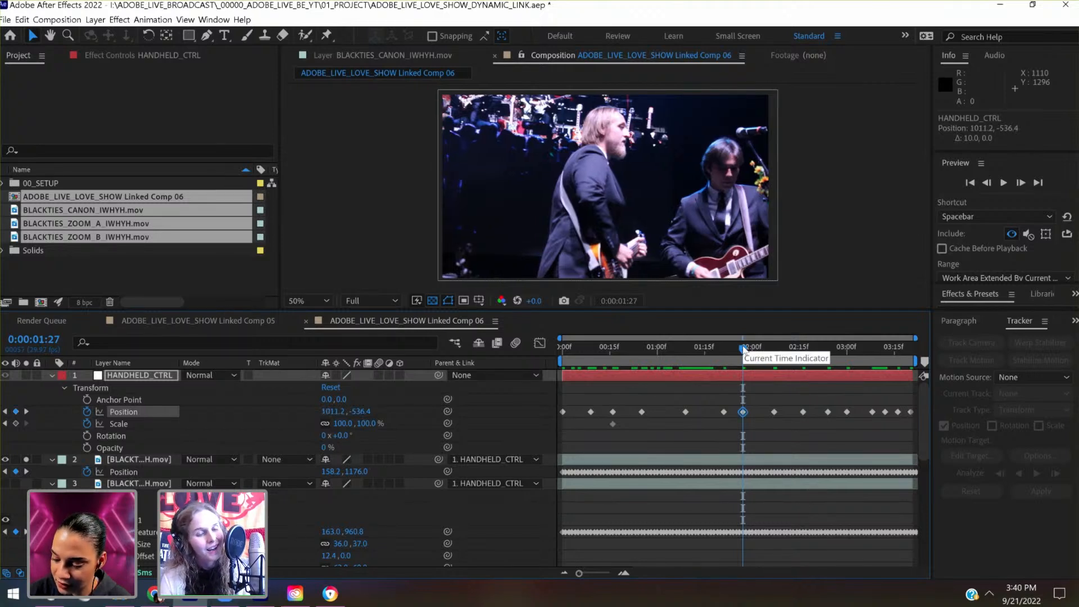
{"action": "key", "text": "shift+Left"}
{"action": "key", "text": "shift+Left"}
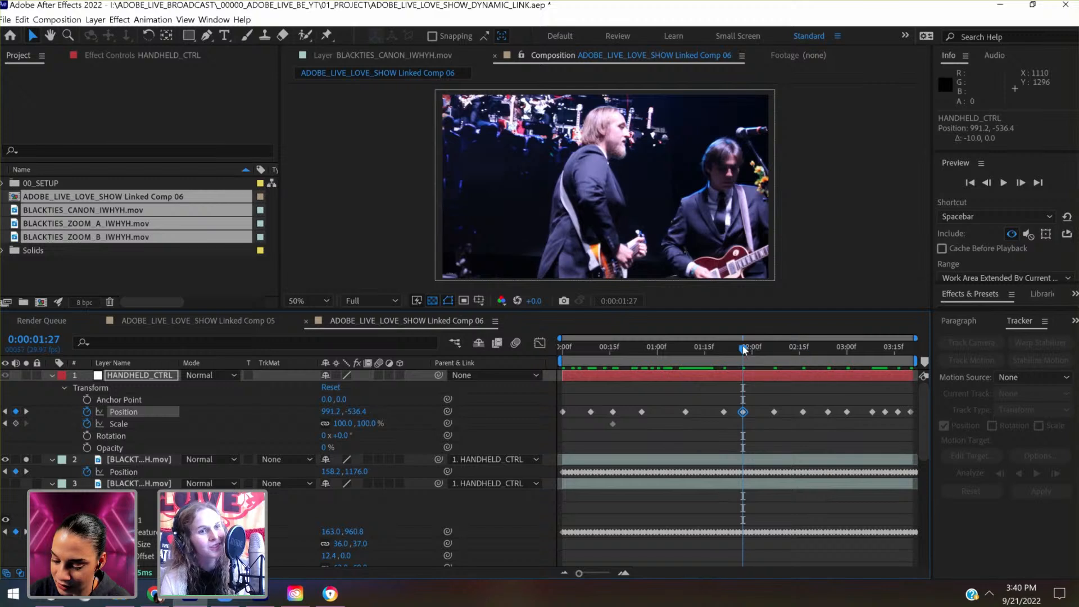
- At 0:00:01:03, keyframe HANDHELD_CTRL's Position at 876.3, -732.2 to cover the frame's upper-left edges, and check the framing up to 0:00:01:15
{"action": "left_click", "coordinate": [698, 353]}
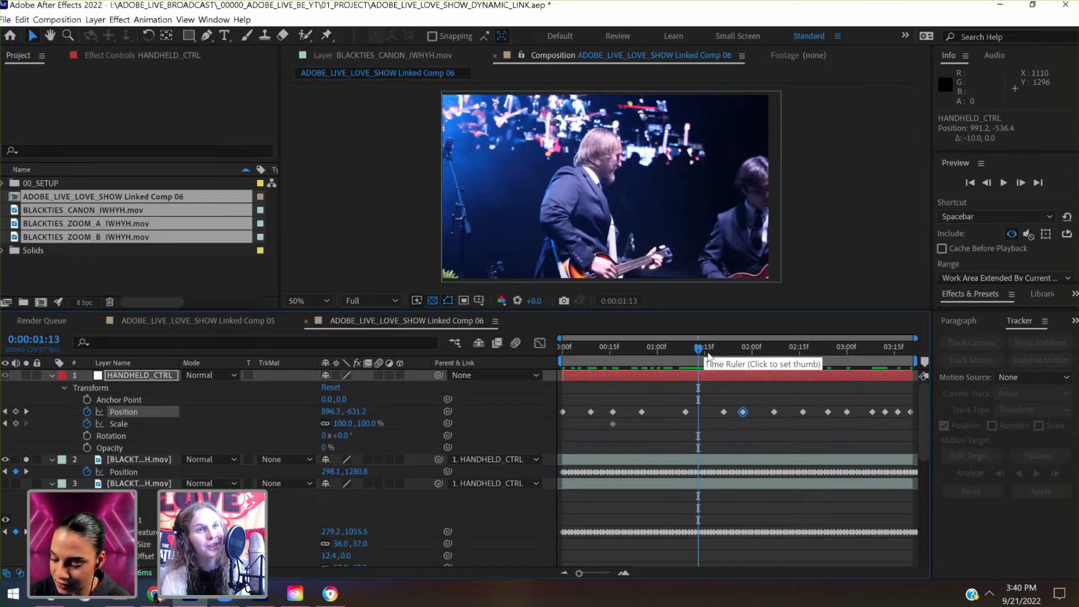
{"action": "left_click", "coordinate": [667, 350]}
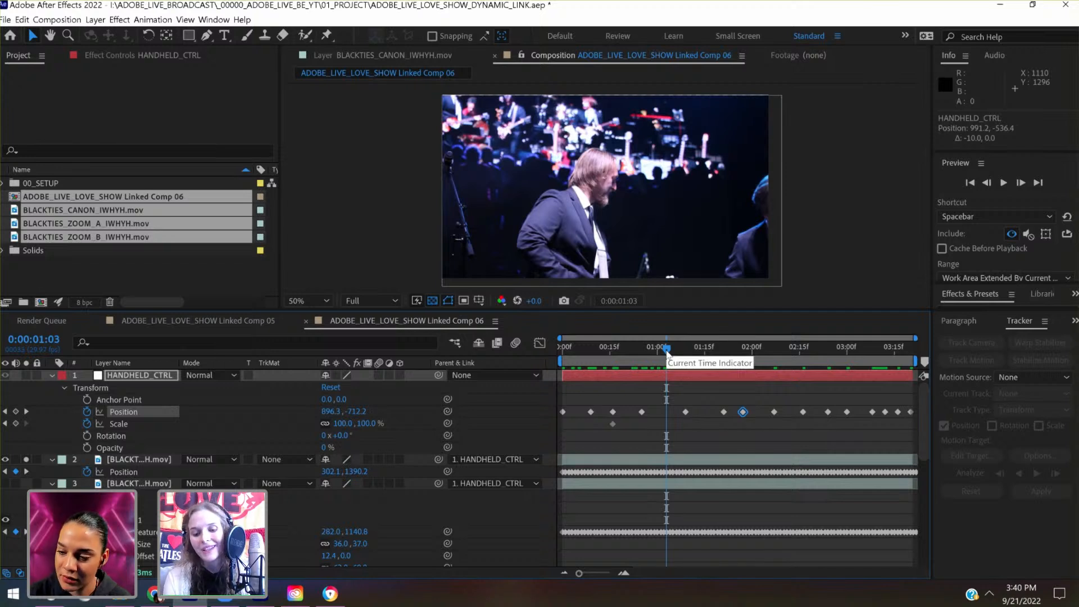
{"action": "key", "text": "shift+Left"}
{"action": "key", "text": "shift+Left"}
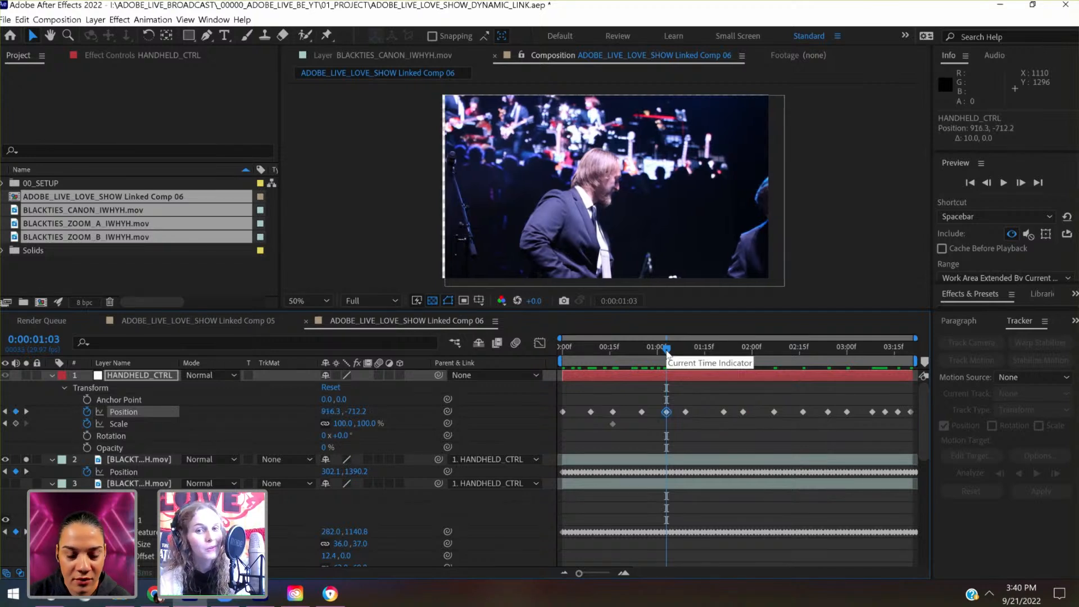
{"action": "key", "text": "shift+Up"}
{"action": "key", "text": "shift+Up"}
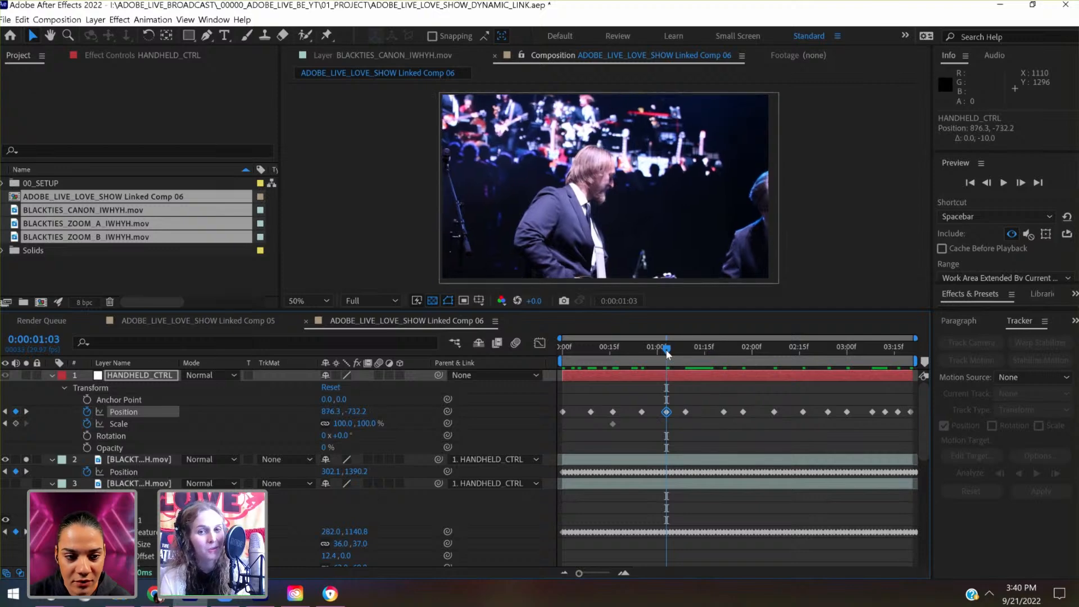
{"action": "left_click_drag", "start_coordinate": [668, 350], "coordinate": [708, 355]}
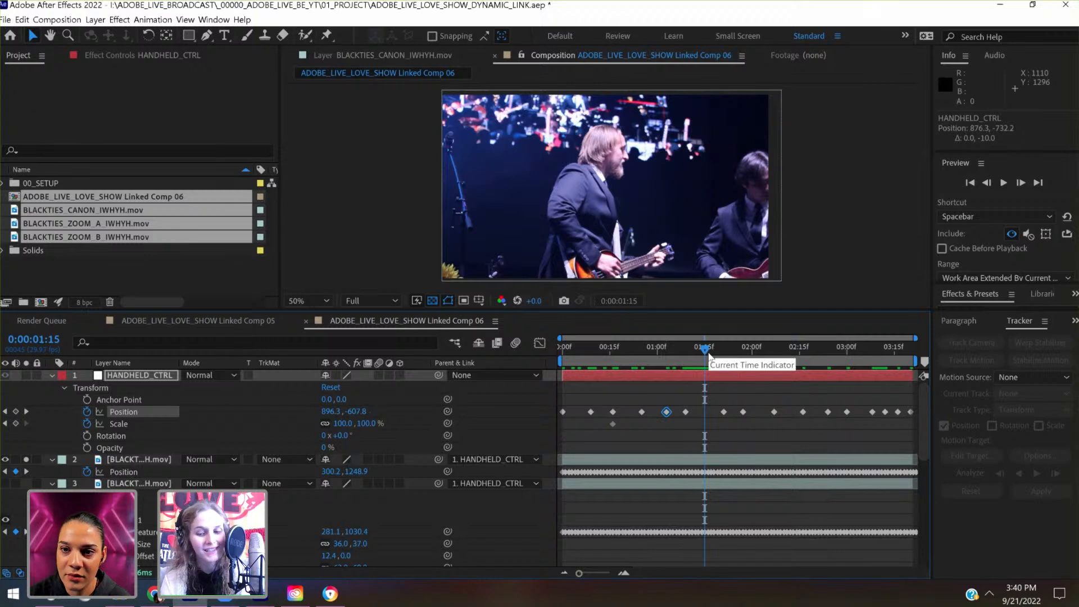
- Keyframe HANDHELD_CTRL's Position at 896.3, -607.8 at 0:00:01:15 and at 1053.2, -536.8 at 0:00:02:01
{"action": "key", "text": "shift+Up"}
{"action": "key", "text": "shift+Down"}
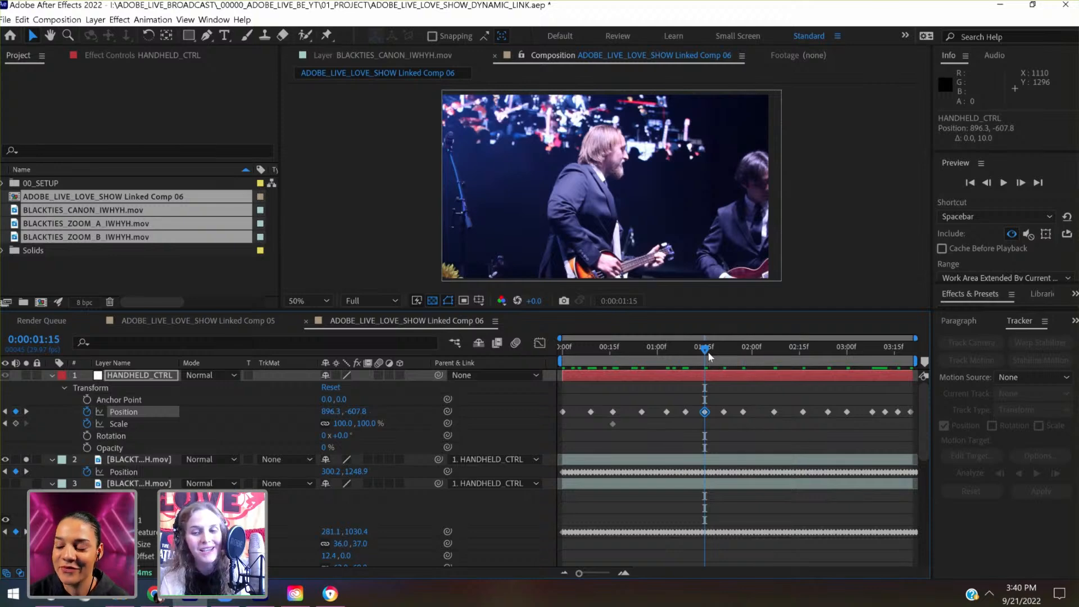
{"action": "left_click_drag", "start_coordinate": [710, 356], "coordinate": [760, 355]}
{"action": "key", "text": "shift+Up"}
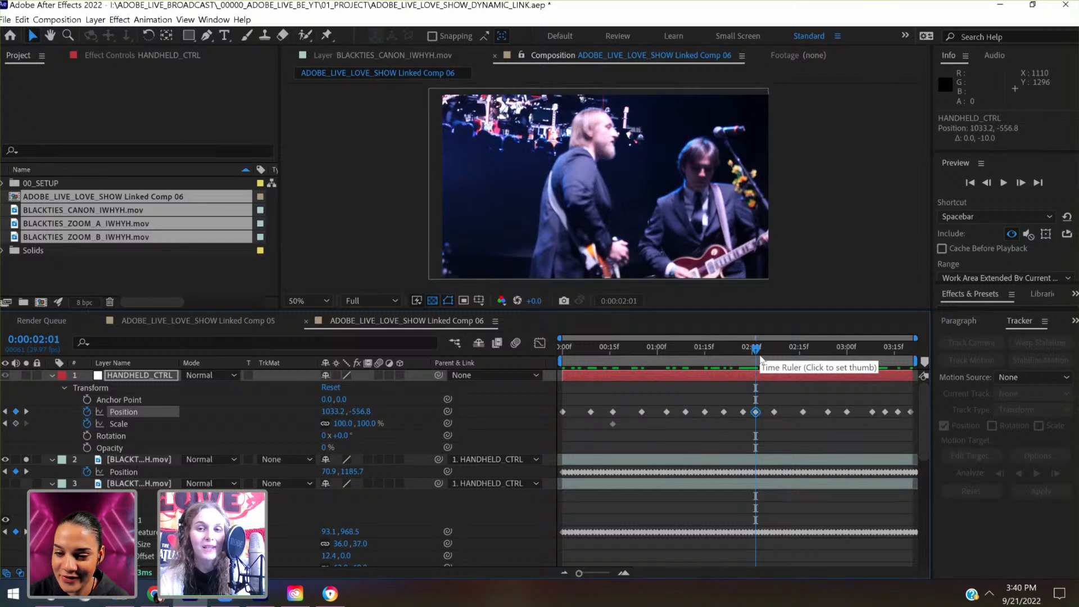
{"action": "key", "text": "shift+Down"}
{"action": "key", "text": "shift+Right"}
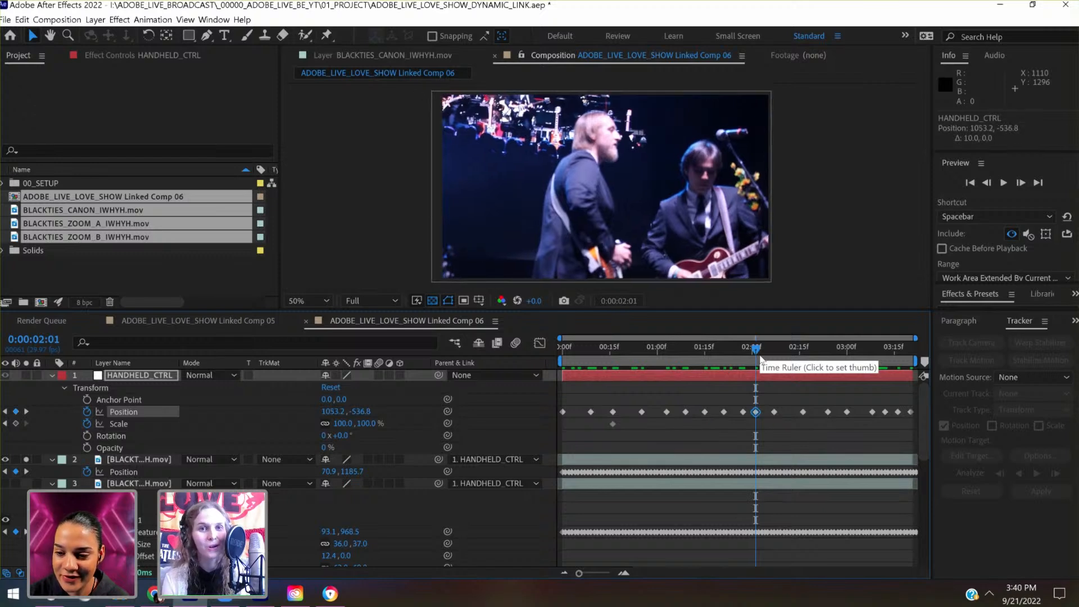
- Check the clip's framing for exposed edges between 0:00:02:12 and 0:00:03:04
{"action": "left_click", "coordinate": [790, 356]}
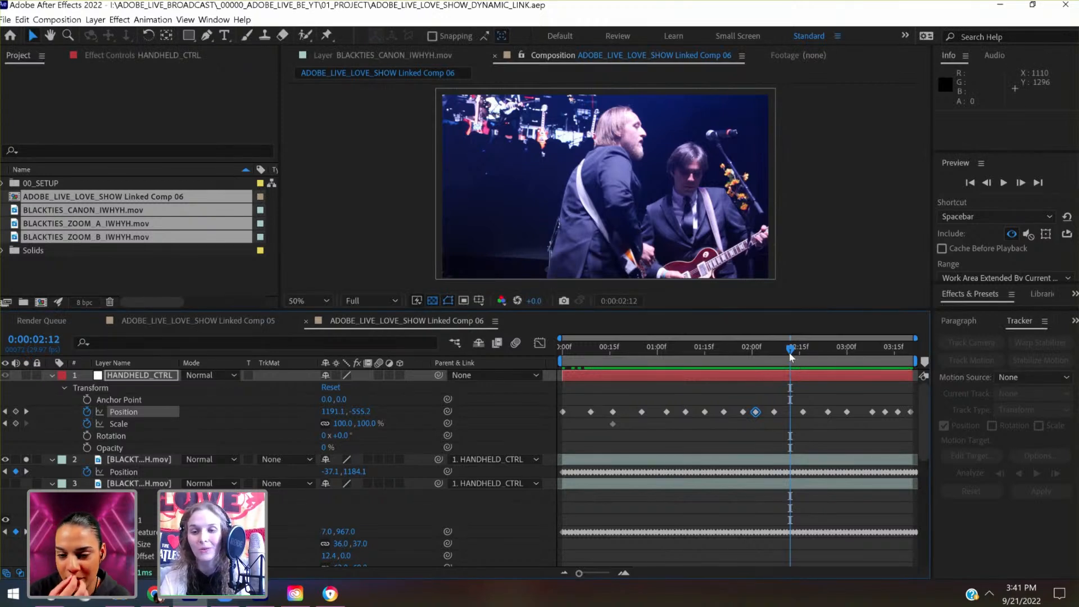
{"action": "left_click_drag", "start_coordinate": [800, 349], "coordinate": [816, 352]}
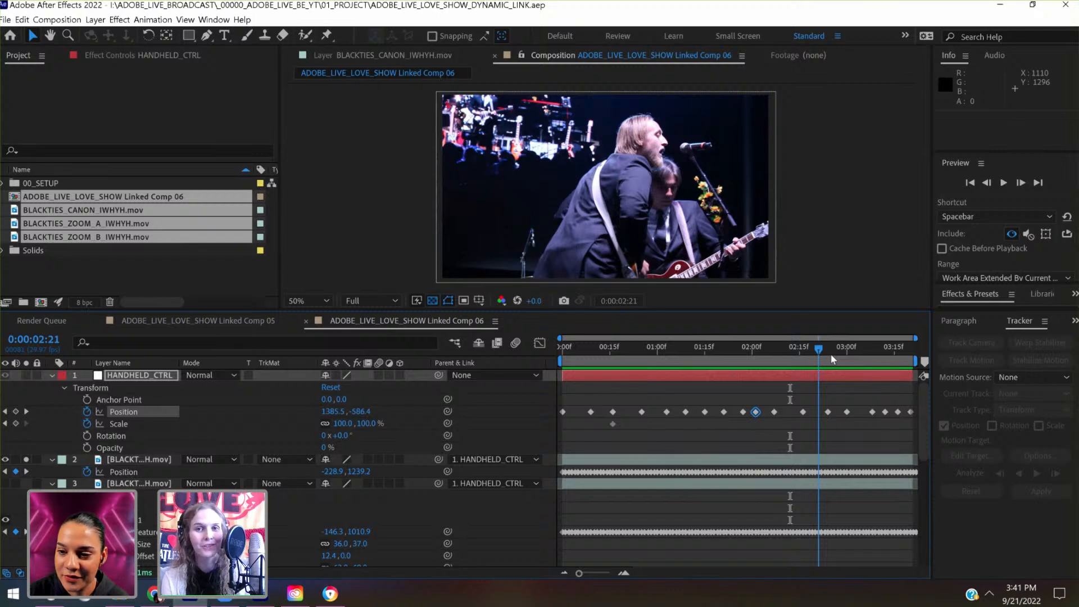
{"action": "left_click", "coordinate": [832, 357]}
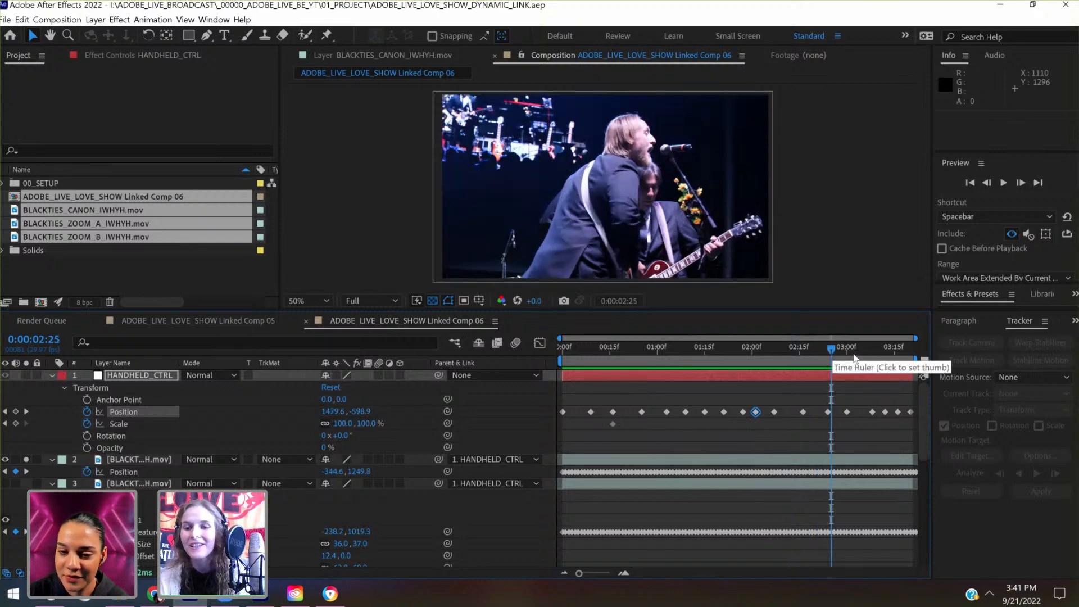
{"action": "left_click", "coordinate": [857, 356]}
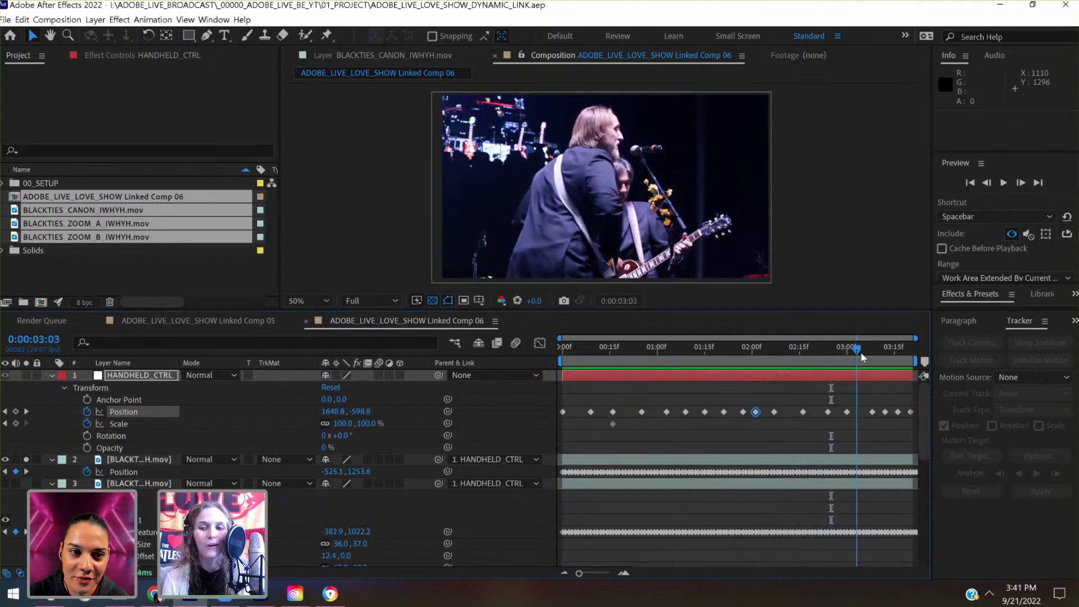
{"action": "left_click", "coordinate": [861, 354]}
{"action": "left_click_drag", "start_coordinate": [905, 355], "coordinate": [859, 370]}
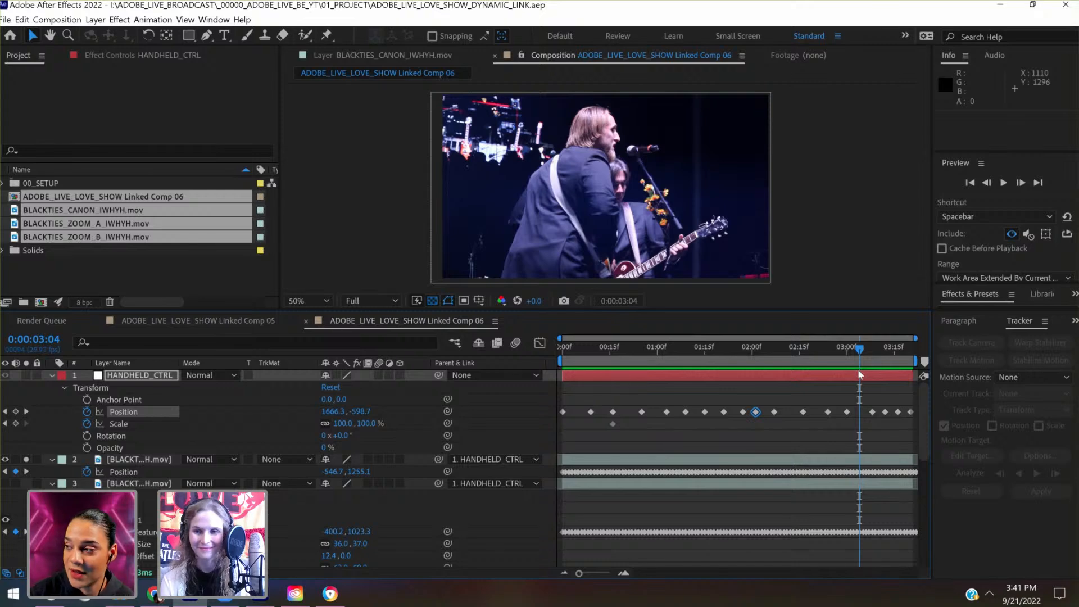
{"action": "left_click_drag", "start_coordinate": [821, 353], "coordinate": [857, 363]}
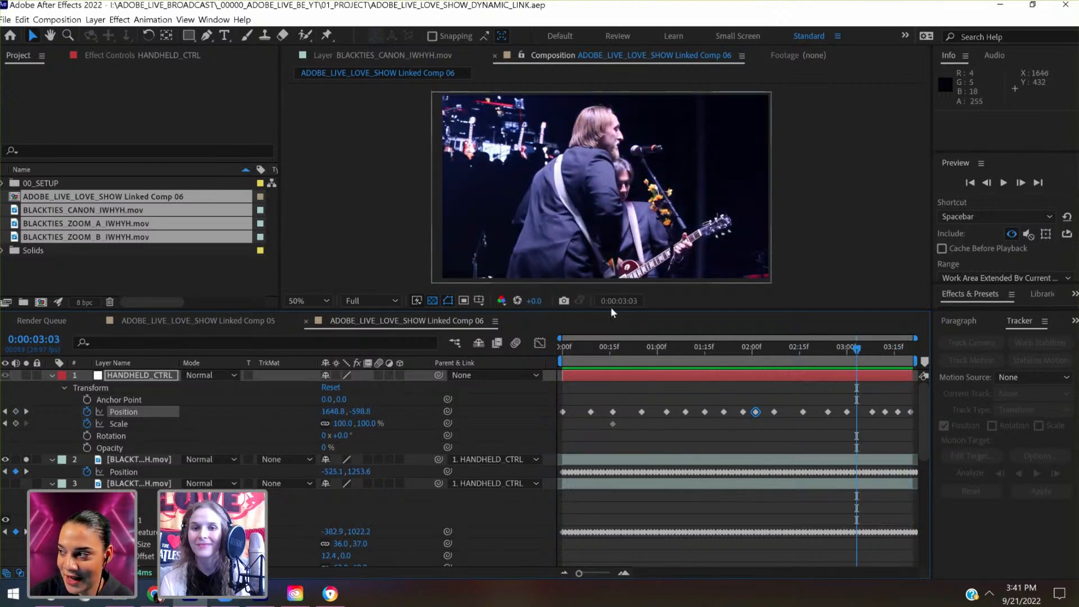
- Show the composition's rulers and place a horizontal guide at about 76 near the top of the frame
{"action": "left_click", "coordinate": [485, 304]}
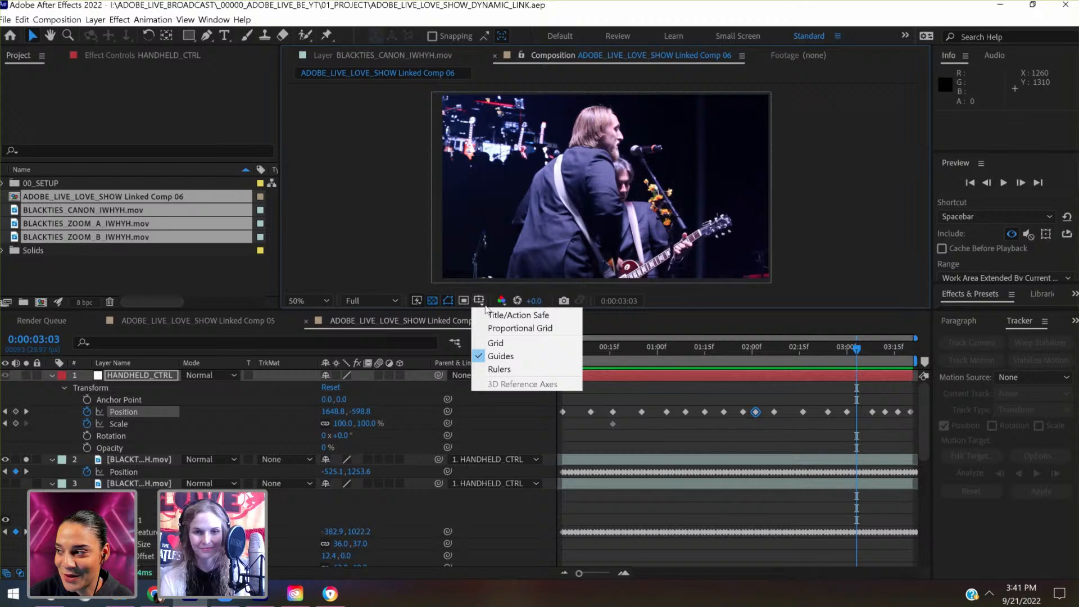
{"action": "left_click", "coordinate": [497, 369]}
{"action": "left_click_drag", "start_coordinate": [596, 88], "coordinate": [596, 109]}
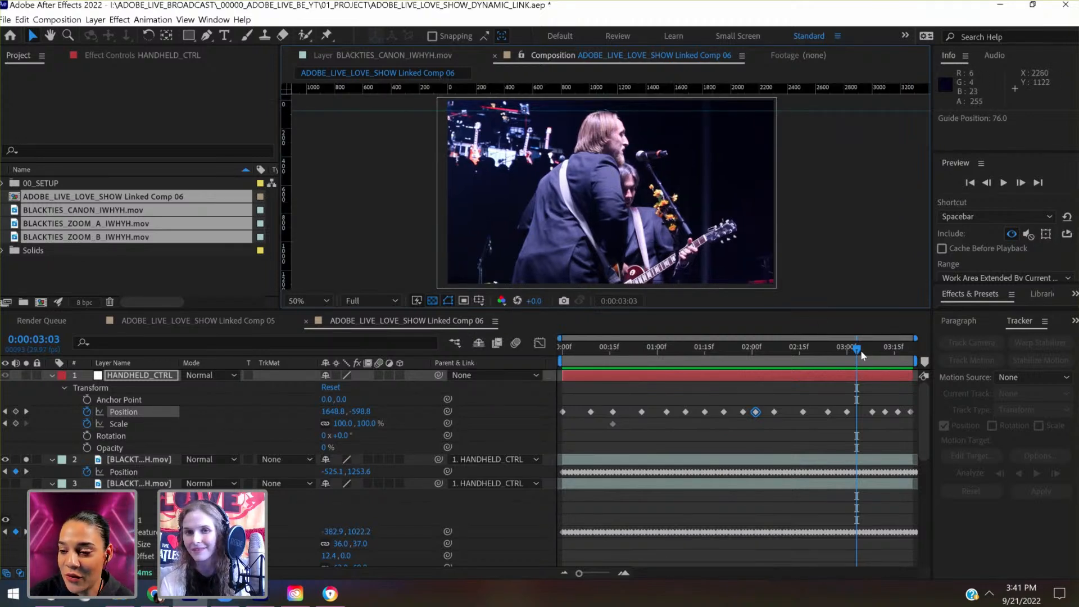
- At 0:00:03:12, lower HANDHELD_CTRL to a keyframed Position of 1706.6, -561.7
{"action": "left_click_drag", "start_coordinate": [861, 349], "coordinate": [889, 354]}
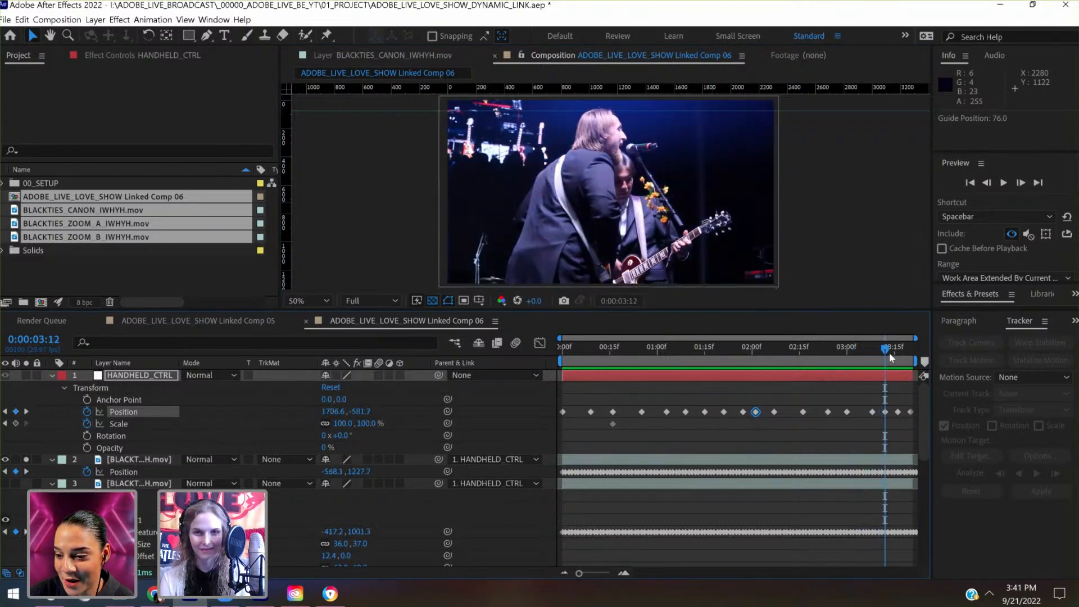
{"action": "key", "text": "shift+Down"}
{"action": "key", "text": "shift+Down"}
{"action": "key", "text": "shift+Up"}
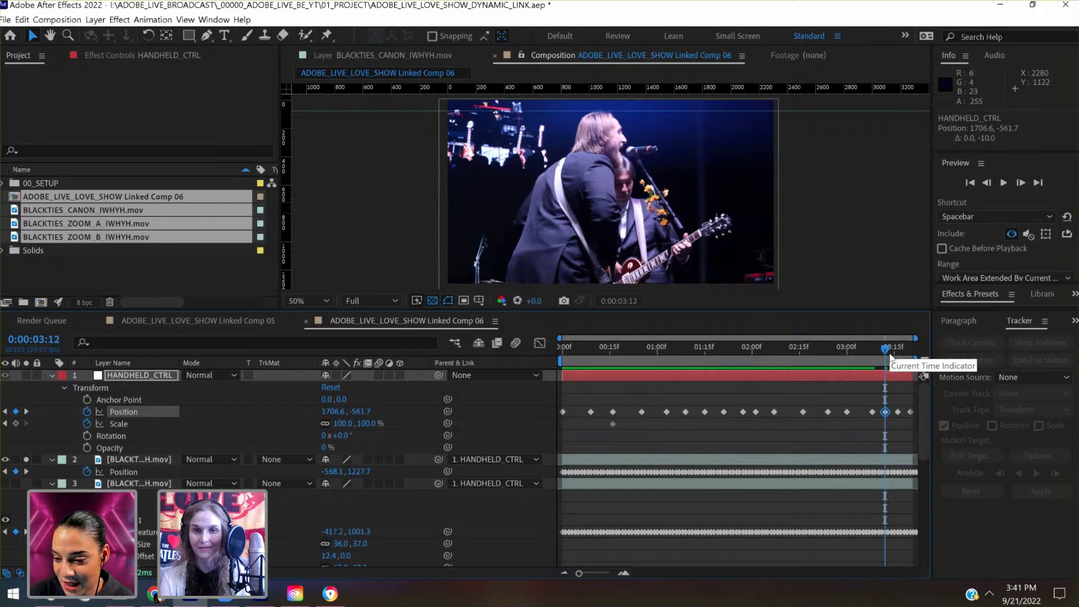
- At 0:00:03:16, lower HANDHELD_CTRL to a keyframed Position of 1595.9, -556.9 to keep the singer's head level with the guide
{"action": "left_click_drag", "start_coordinate": [890, 356], "coordinate": [897, 353]}
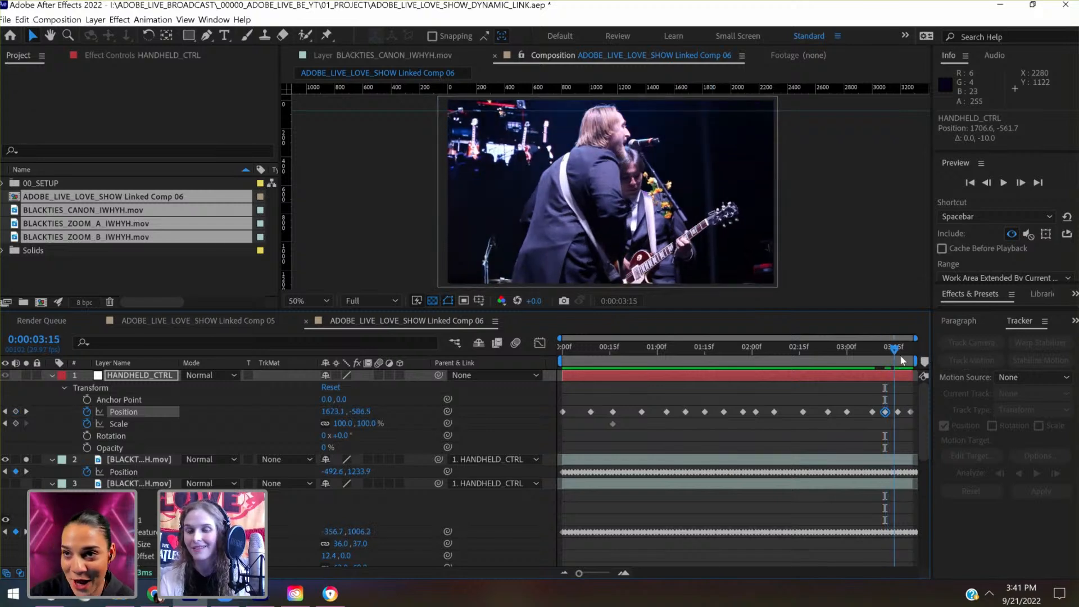
{"action": "key", "text": "shift+Down"}
{"action": "key", "text": "shift+Down"}
{"action": "key", "text": "shift+Down"}
{"action": "key", "text": "shift+Down"}
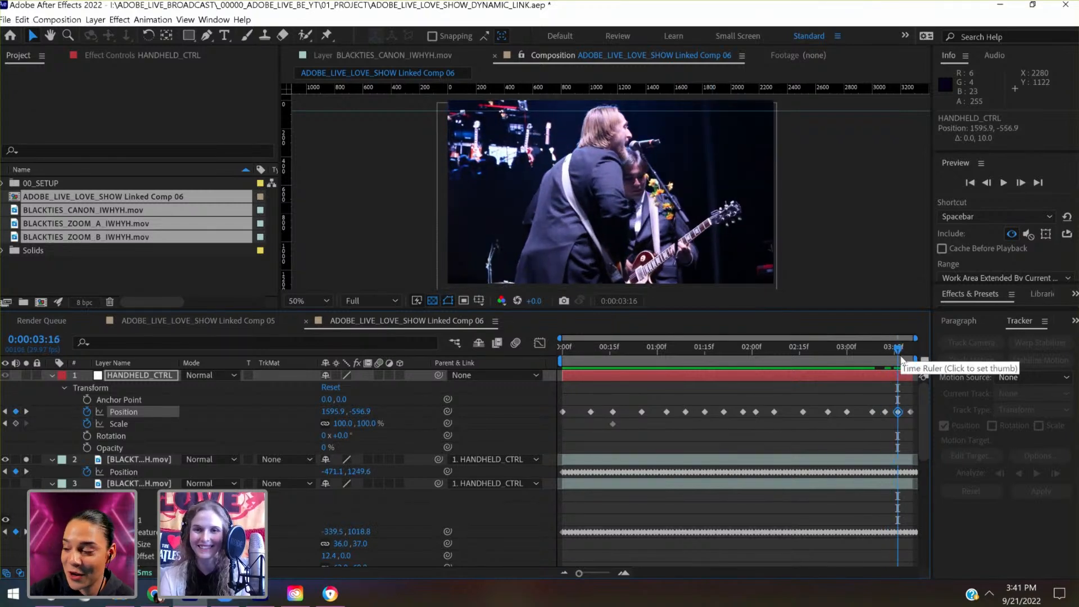
- At 0:00:03:20, raise HANDHELD_CTRL to a keyframed Position of 1436.3, -817.8 to bring the singer's head up toward the guide
{"action": "left_click_drag", "start_coordinate": [901, 359], "coordinate": [911, 354]}
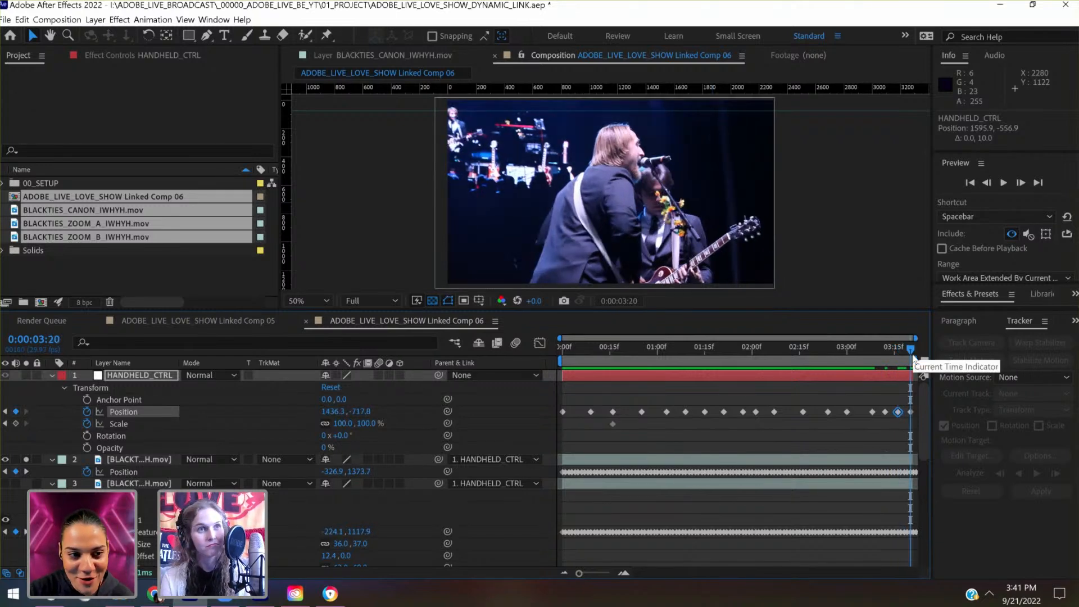
{"action": "key", "text": "shift+Up"}
{"action": "key", "text": "shift+Up"}
{"action": "key", "text": "shift+Up"}
{"action": "key", "text": "shift+Up"}
{"action": "key", "text": "shift+Up"}
{"action": "key", "text": "shift+Up"}
{"action": "key", "text": "shift+Up"}
{"action": "key", "text": "shift+Up"}
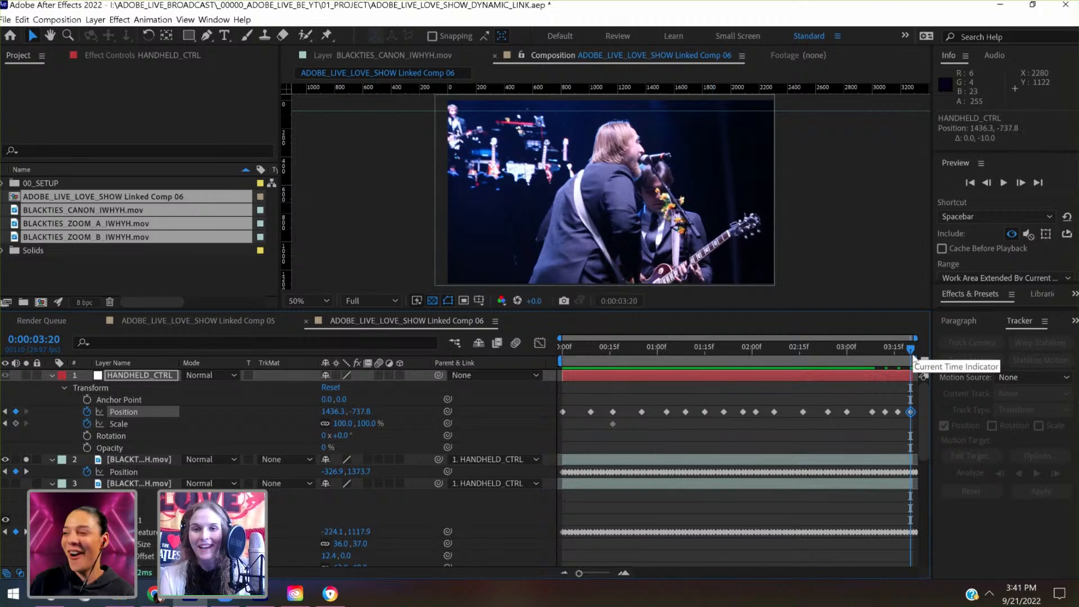
{"action": "key", "text": "shift+Up"}
{"action": "key", "text": "shift+Up"}
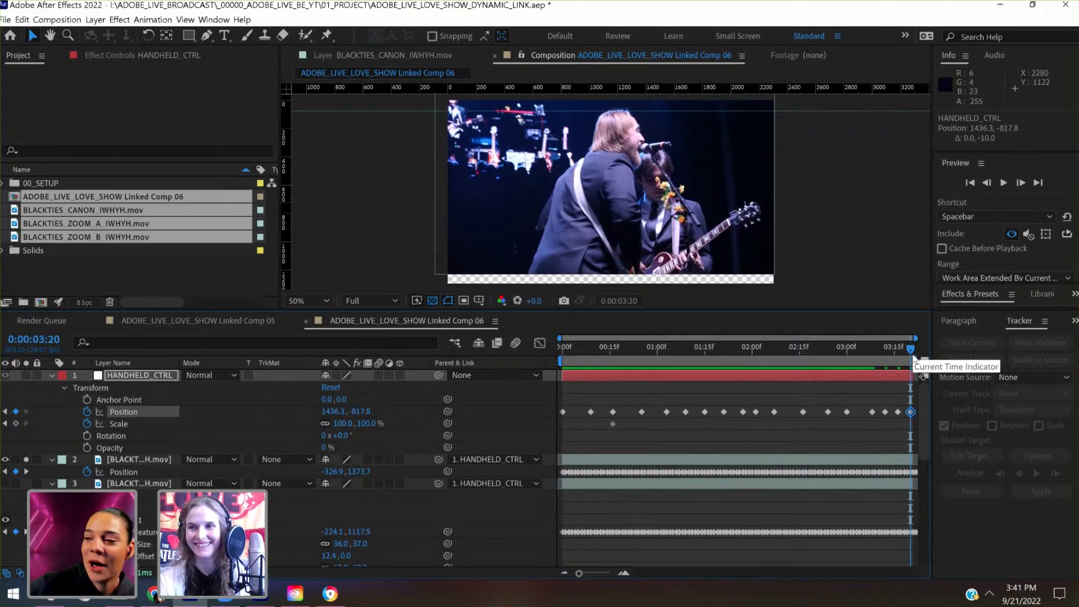
- At 0:00:03:08, raise HANDHELD_CTRL to a keyframed Position of 1736.3, -617.8
{"action": "left_click_drag", "start_coordinate": [906, 353], "coordinate": [873, 359]}
{"action": "key", "text": "shift+Up"}
{"action": "key", "text": "shift+Up"}
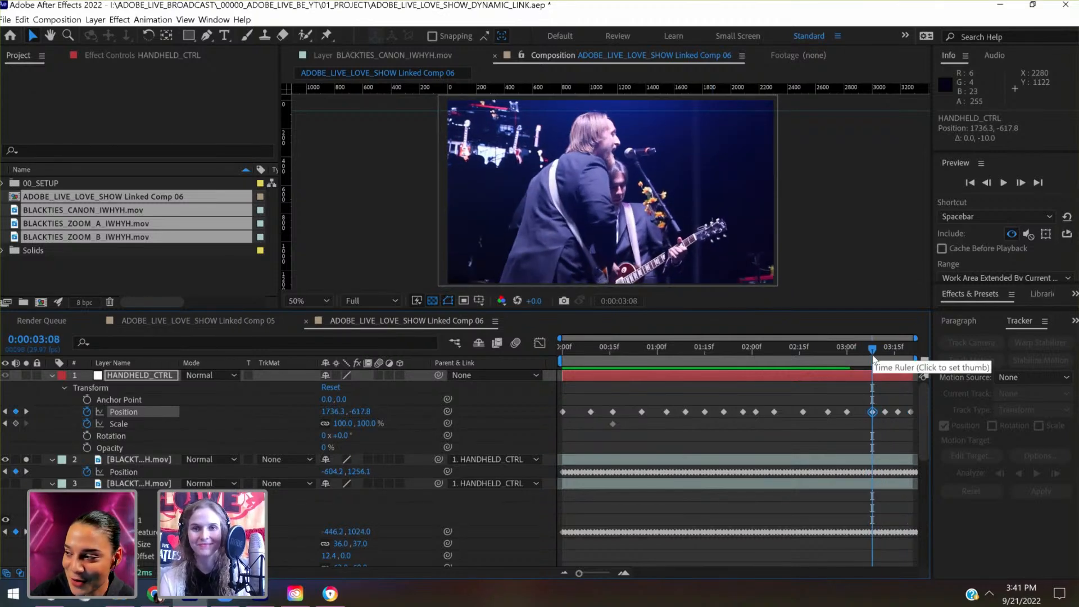
- Review the clip's motion and edge coverage across the whole composition, ending at the first frame
{"action": "left_click_drag", "start_coordinate": [874, 360], "coordinate": [784, 373]}
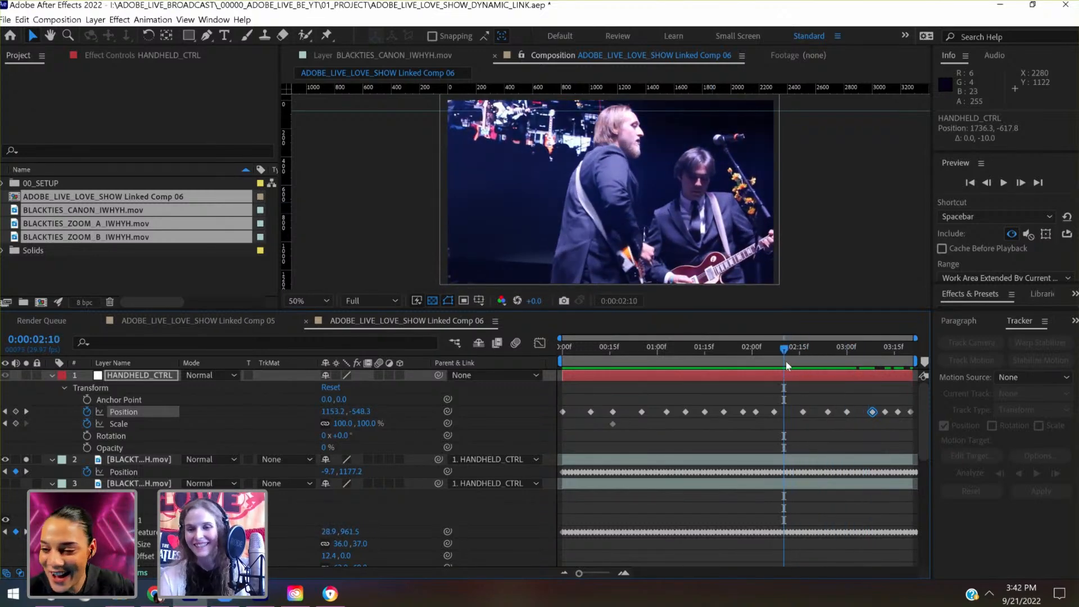
{"action": "left_click", "coordinate": [857, 349]}
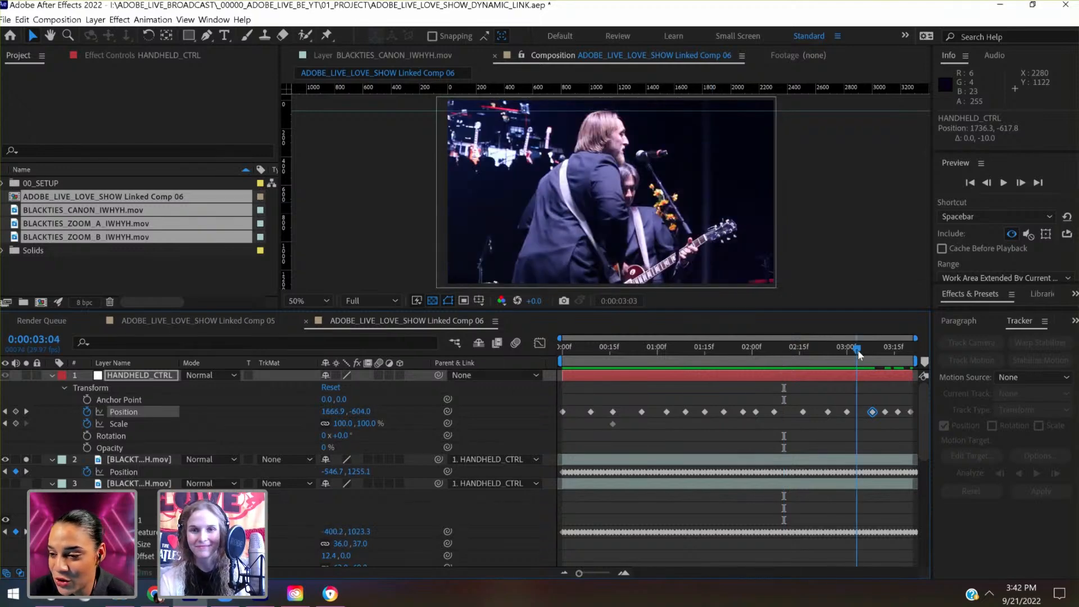
{"action": "left_click_drag", "start_coordinate": [859, 353], "coordinate": [914, 341]}
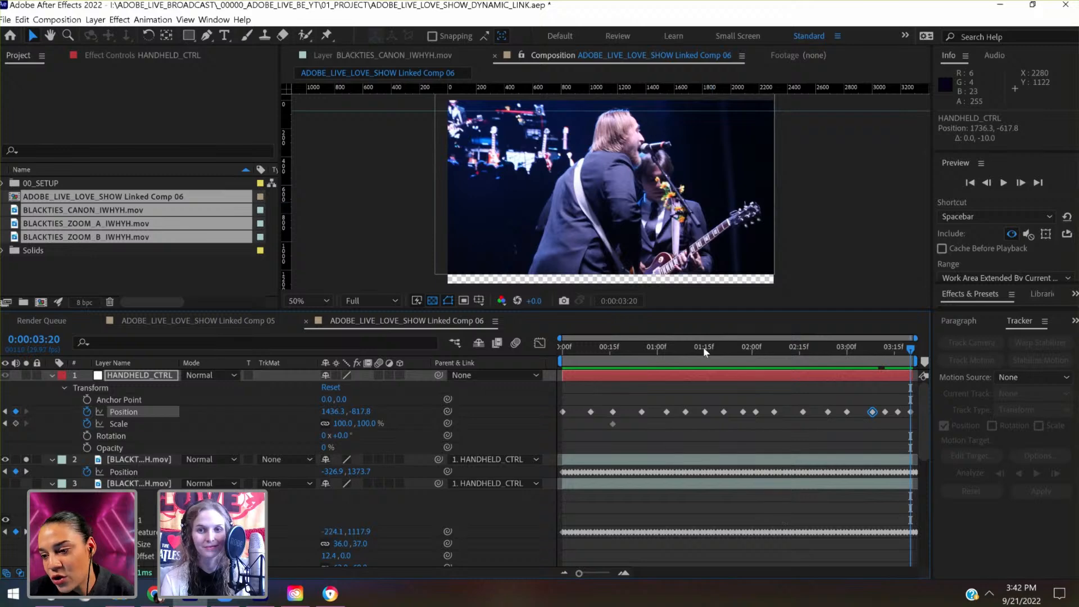
{"action": "left_click_drag", "start_coordinate": [704, 346], "coordinate": [629, 350]}
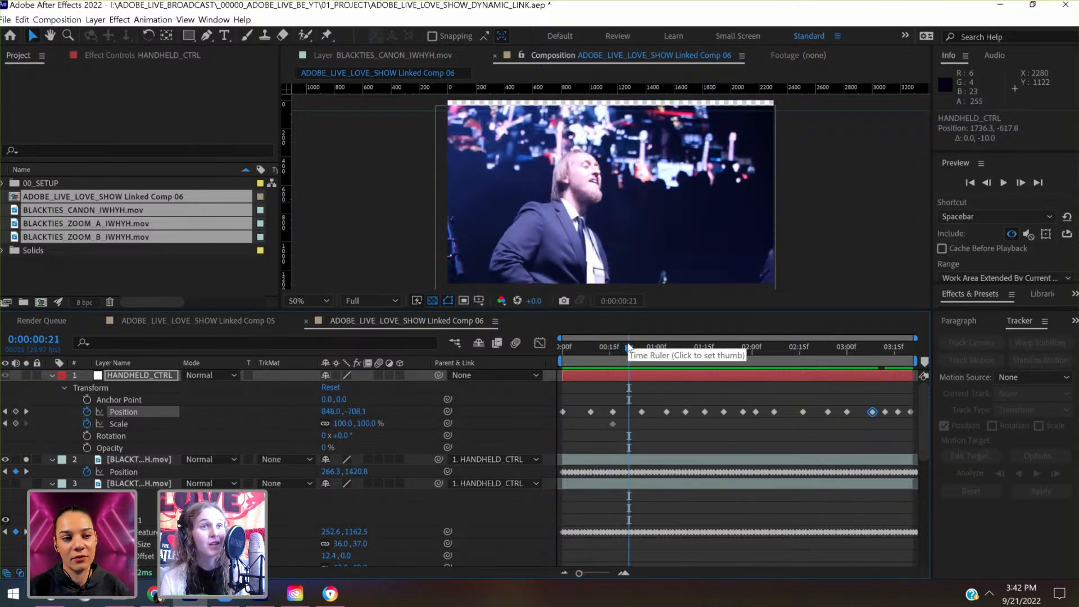
{"action": "left_click_drag", "start_coordinate": [637, 352], "coordinate": [661, 351]}
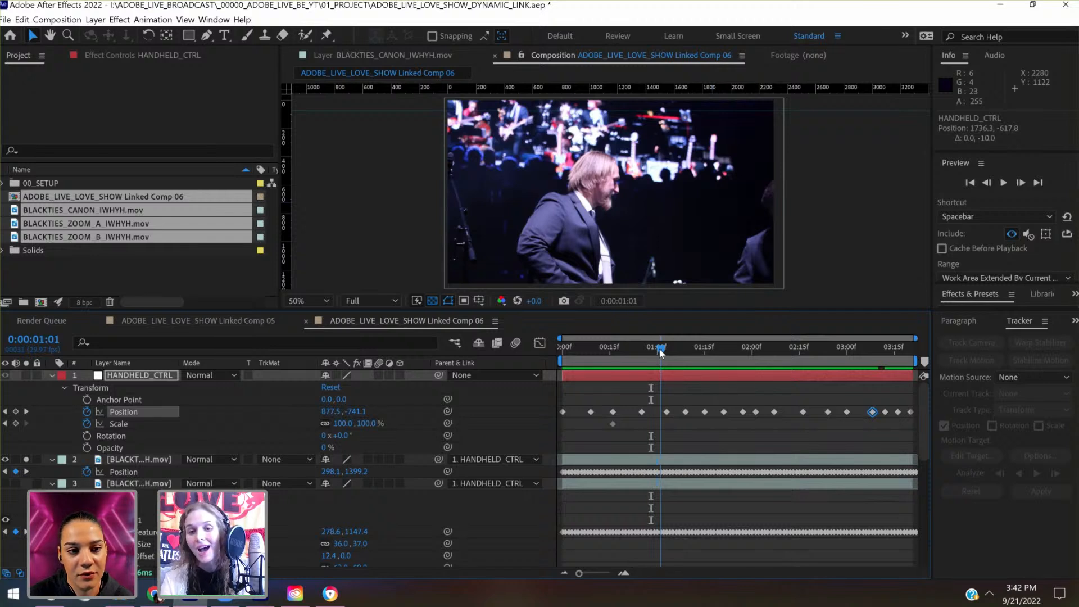
{"action": "left_click_drag", "start_coordinate": [679, 350], "coordinate": [791, 352]}
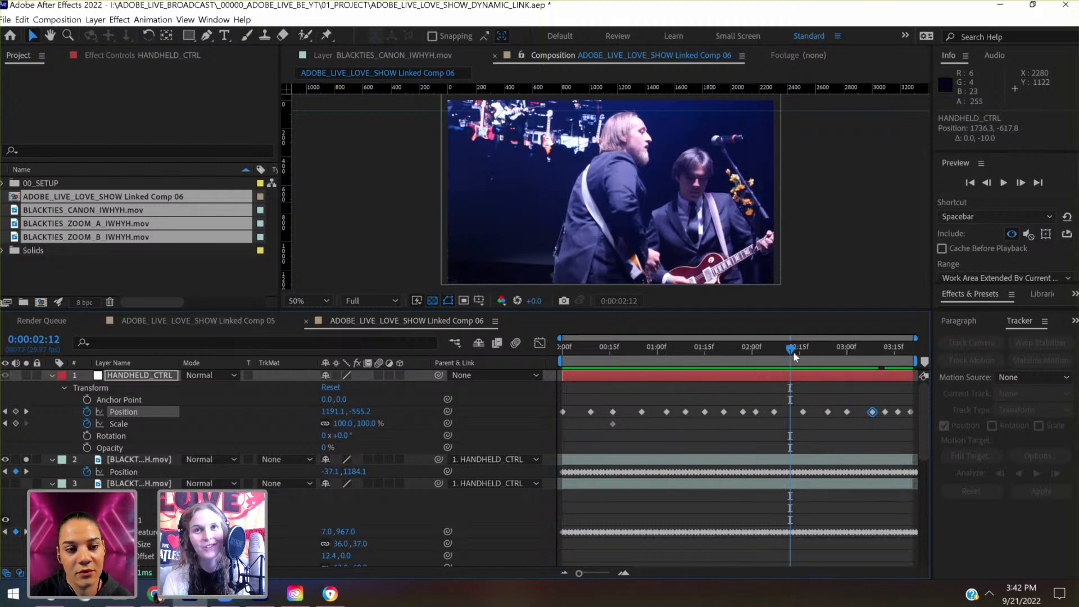
{"action": "left_click_drag", "start_coordinate": [794, 352], "coordinate": [865, 362]}
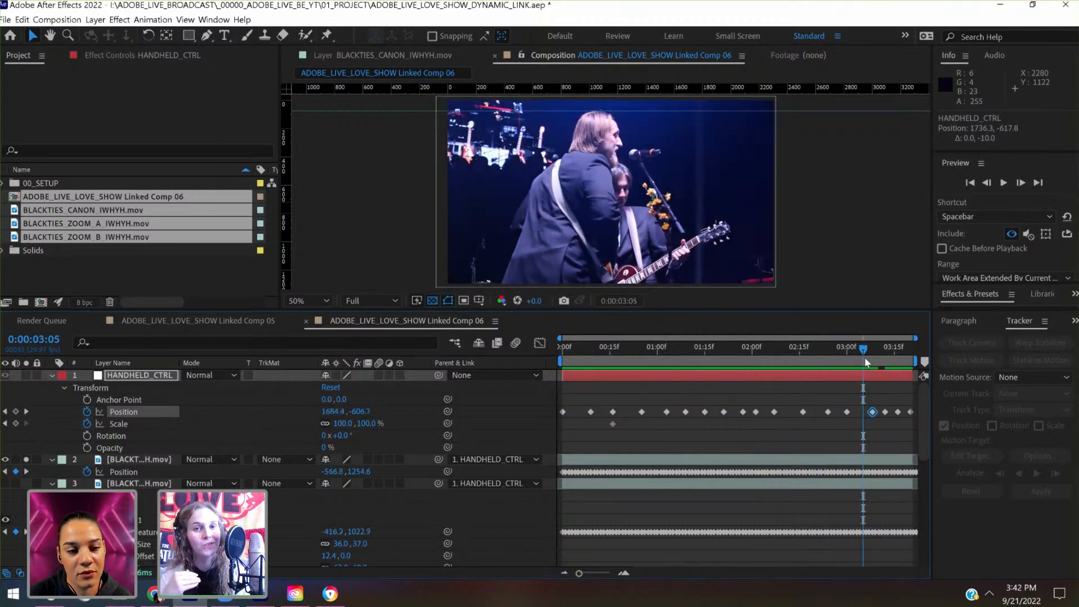
{"action": "left_click_drag", "start_coordinate": [866, 362], "coordinate": [818, 367]}
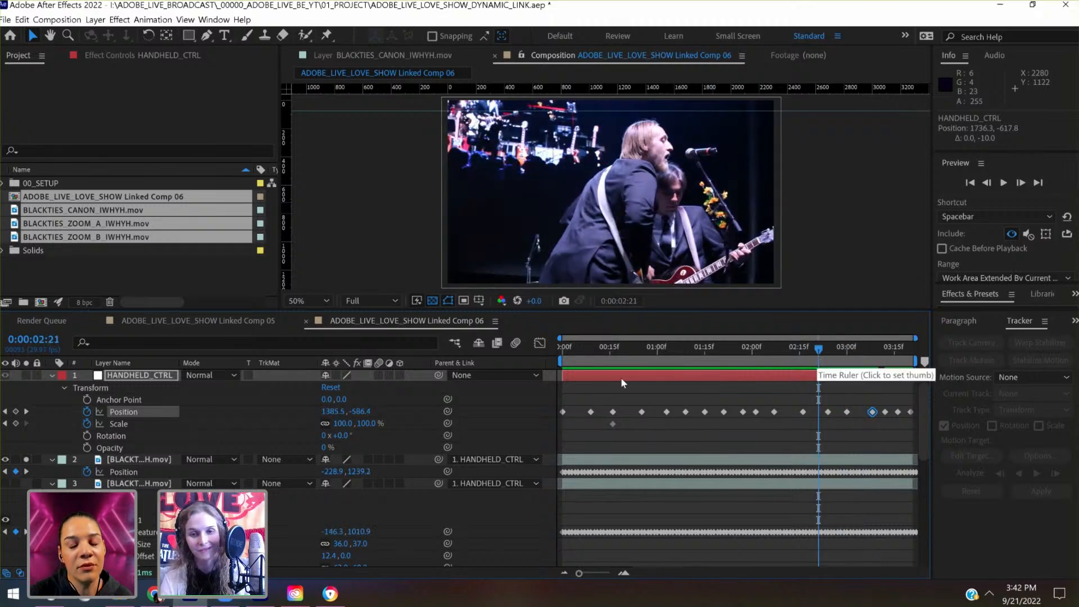
{"action": "left_click", "coordinate": [619, 348]}
{"action": "key", "text": "Home"}
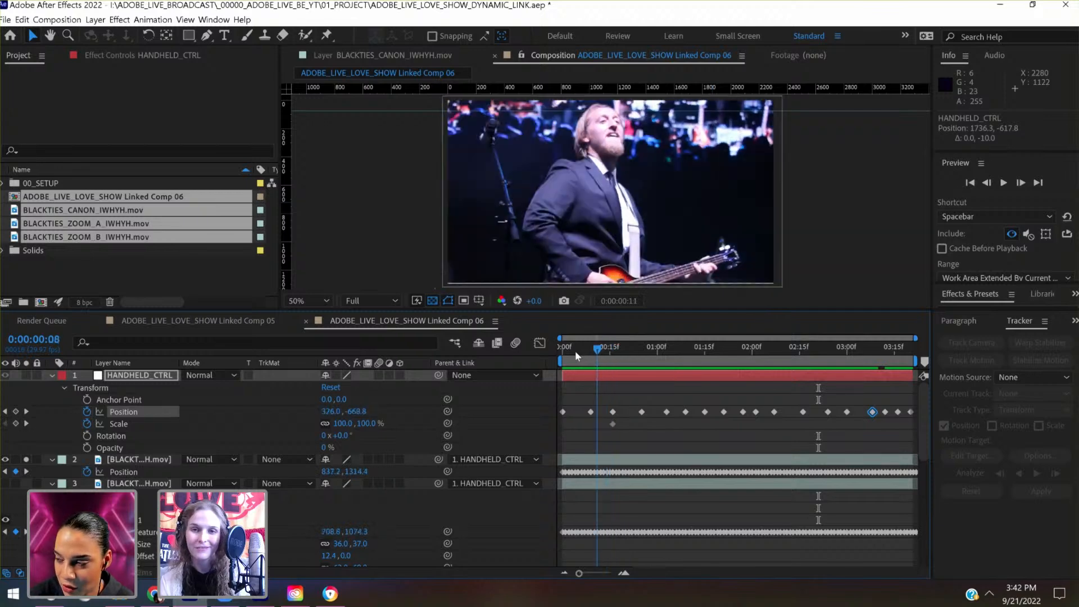
{"action": "left_click_drag", "start_coordinate": [600, 354], "coordinate": [555, 373]}
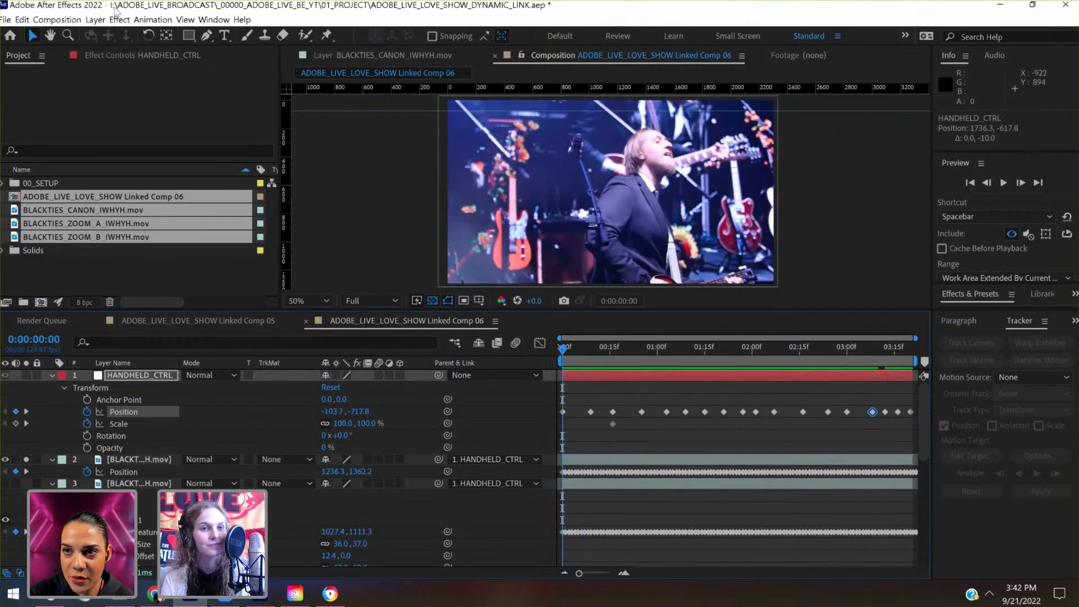
- Create a null object named HANDHELD_TOP and parent HANDHELD_CTRL to it
{"action": "left_click", "coordinate": [96, 19]}
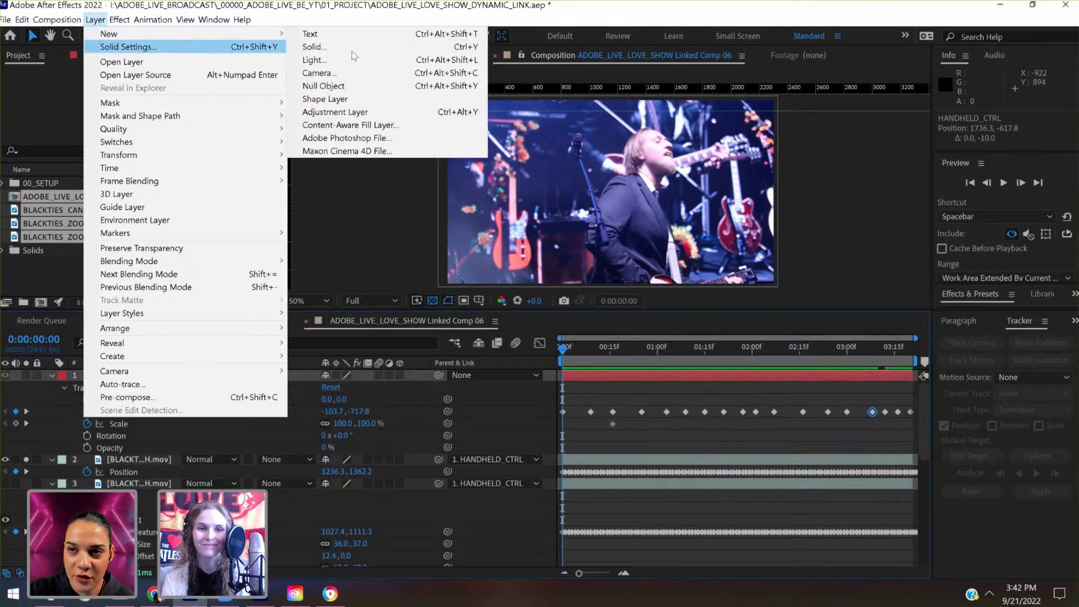
{"action": "left_click", "coordinate": [325, 86]}
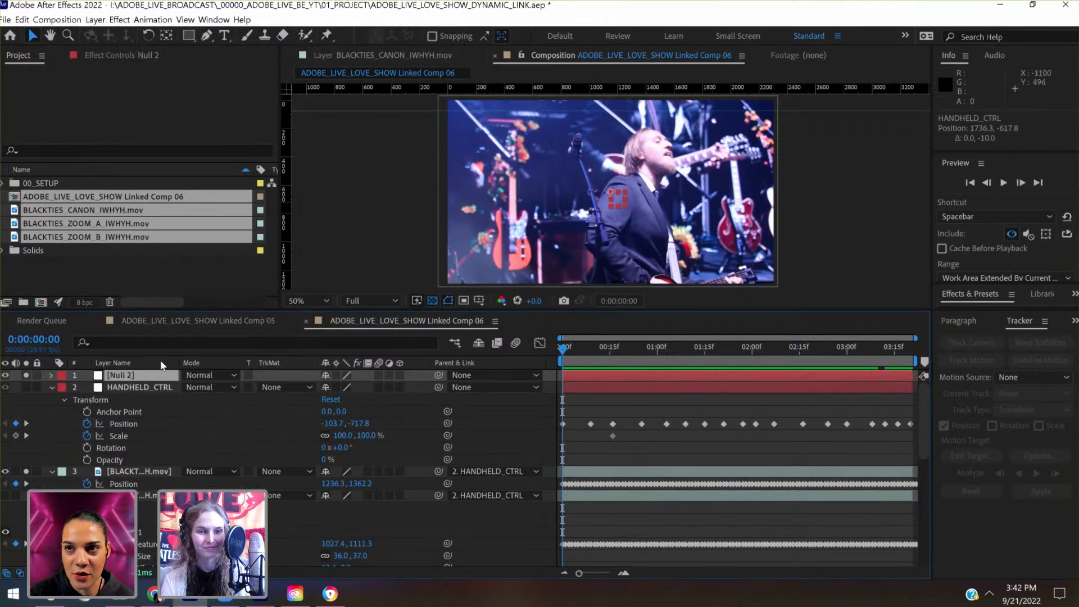
{"action": "left_click", "coordinate": [136, 374]}
{"action": "key", "text": "Return"}
{"action": "type", "text": "HA"}
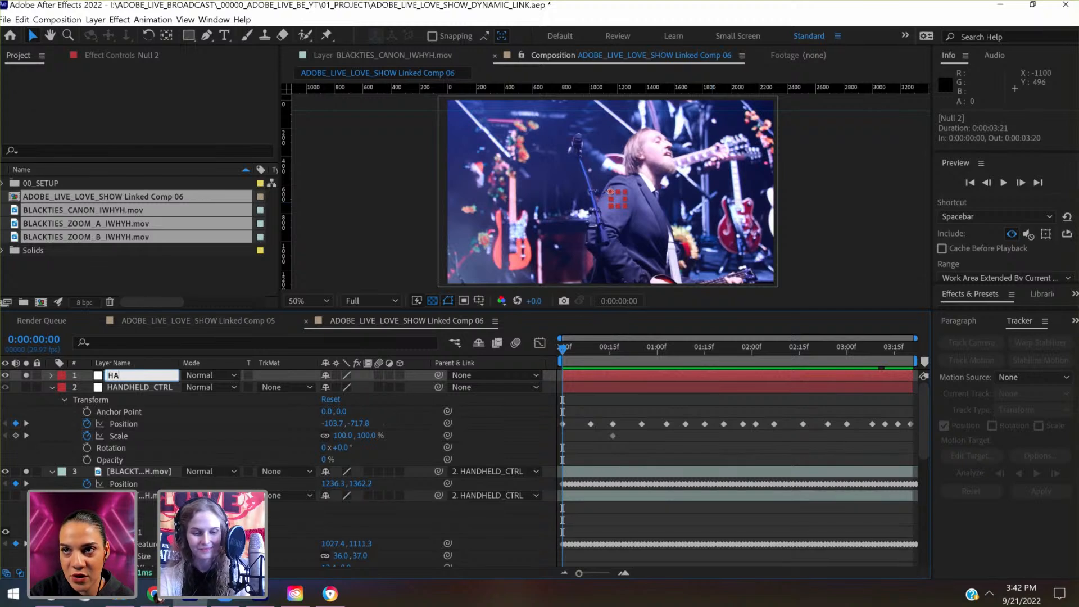
{"action": "type", "text": "NDHEL"}
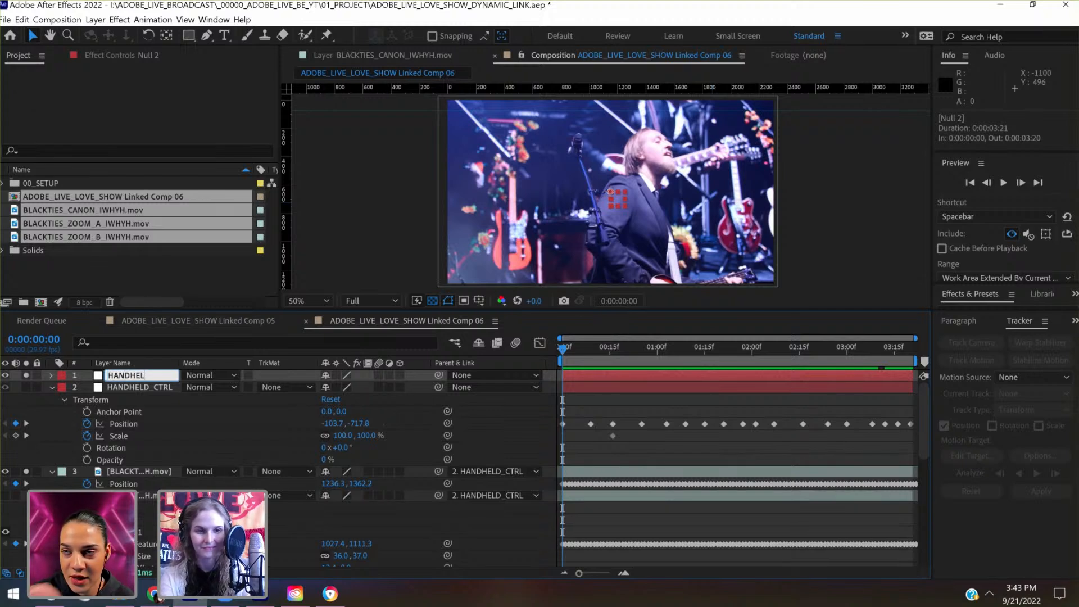
{"action": "type", "text": "D_TOP"}
{"action": "key", "text": "Return"}
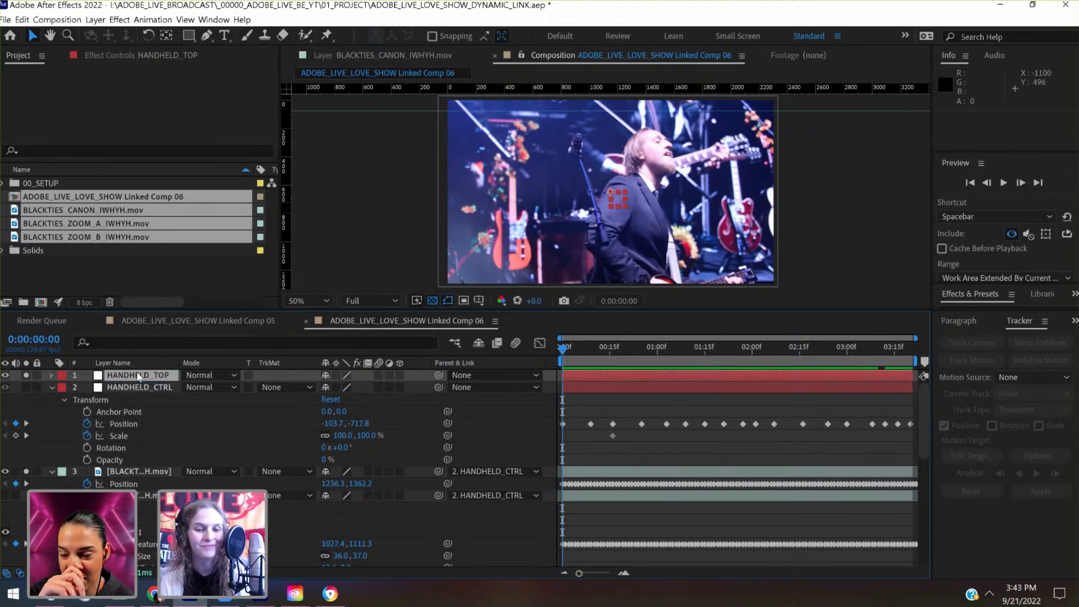
{"action": "left_click_drag", "start_coordinate": [440, 387], "coordinate": [133, 375]}
{"action": "left_click", "coordinate": [50, 376]}
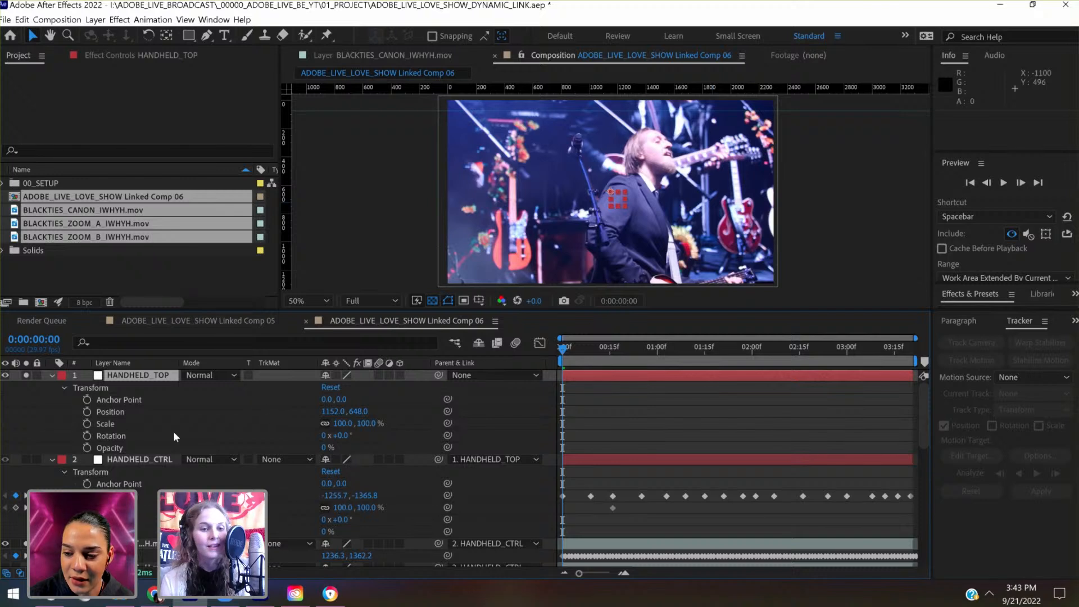
- Start HANDHELD_TOP's Position and Scale keyframes at the first frame, and keyframe 114% Scale with Position 962.0, 702.0 at 0:00:00:09
{"action": "left_click", "coordinate": [87, 412]}
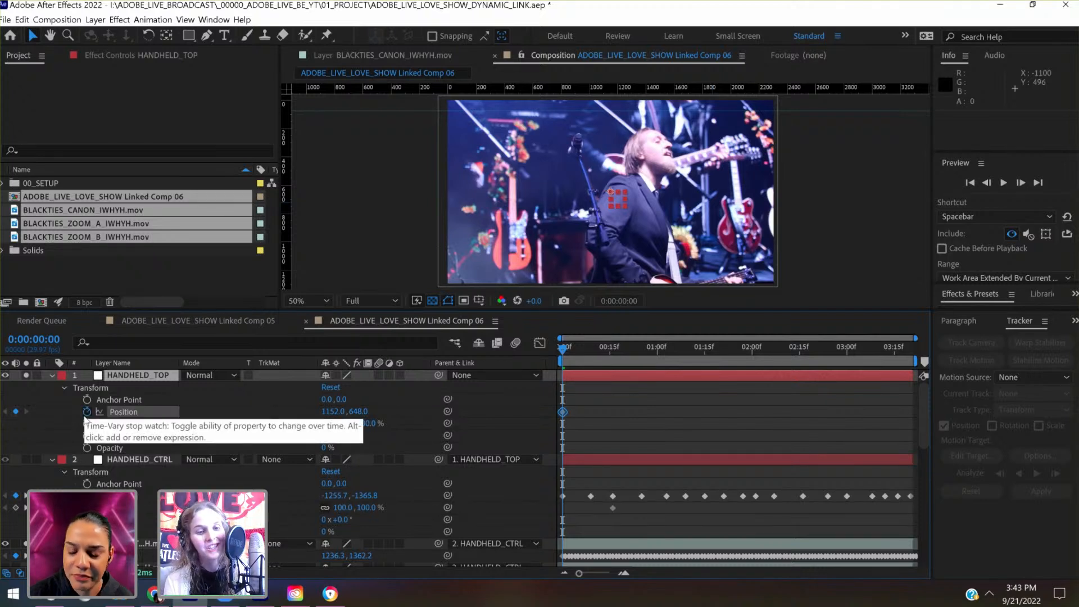
{"action": "left_click", "coordinate": [87, 424]}
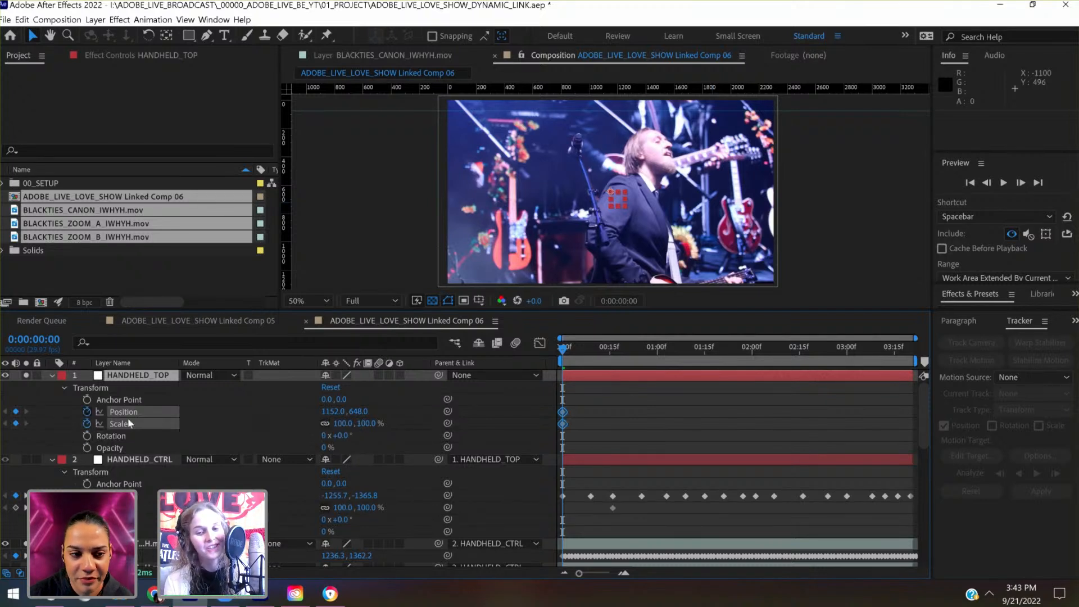
{"action": "left_click", "coordinate": [592, 349]}
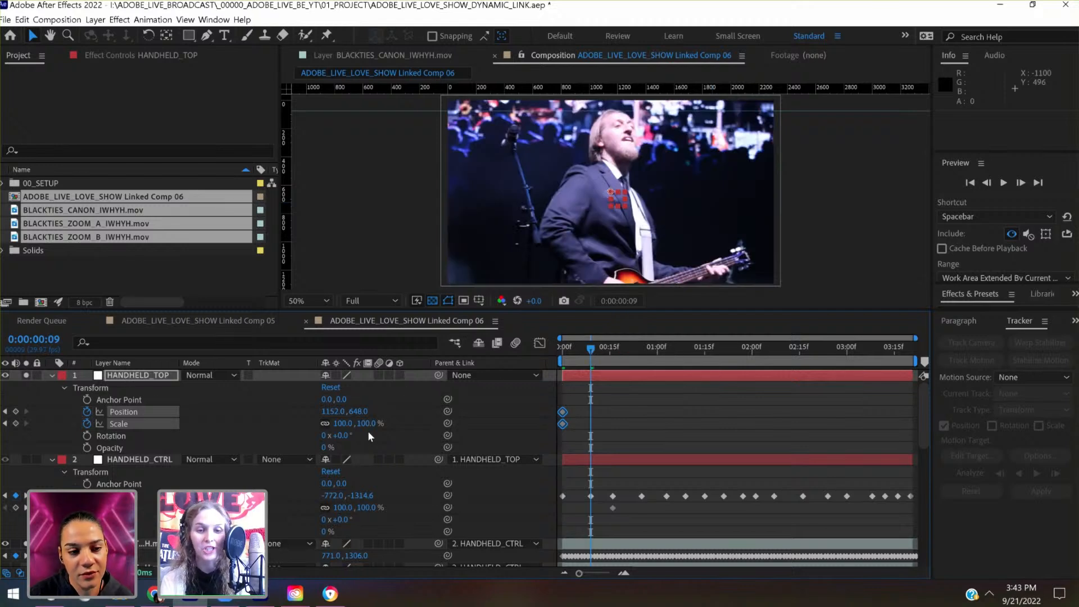
{"action": "left_click_drag", "start_coordinate": [367, 424], "coordinate": [400, 407]}
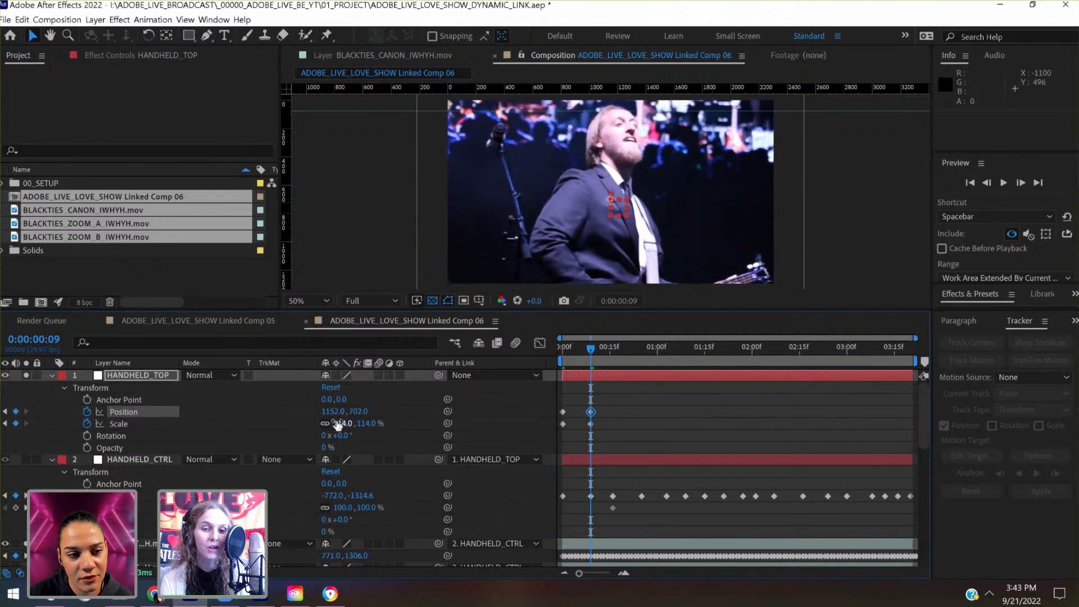
{"action": "left_click_drag", "start_coordinate": [335, 412], "coordinate": [220, 436]}
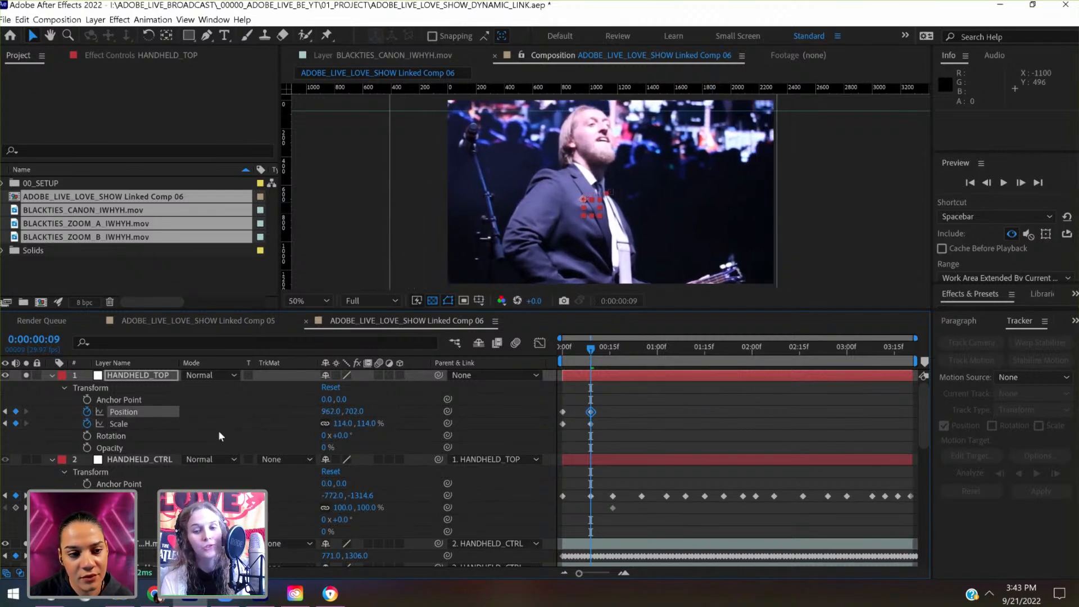
- At 0:00:00:16, shift HANDHELD_TOP to a keyframed Position of 1042.0, 662.0 to keep the singer framed
{"action": "left_click", "coordinate": [623, 361]}
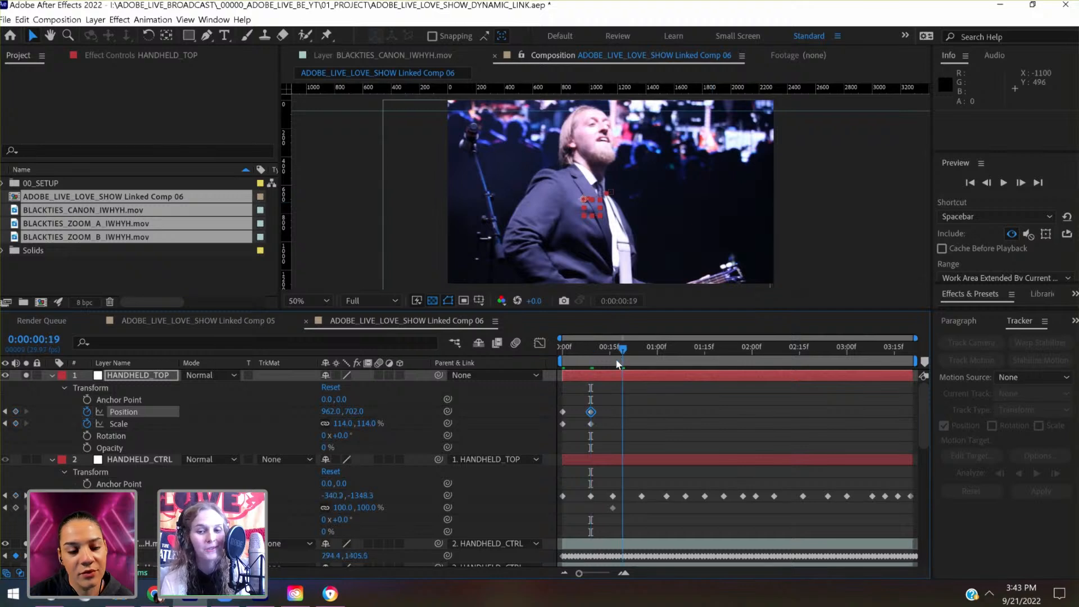
{"action": "left_click_drag", "start_coordinate": [616, 363], "coordinate": [612, 361]}
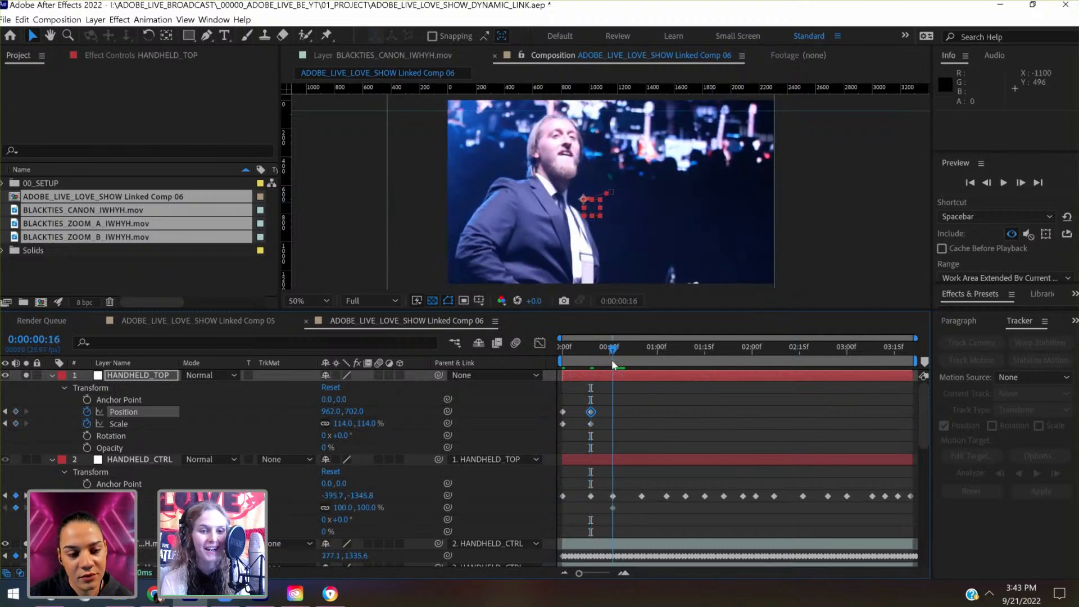
{"action": "left_click", "coordinate": [161, 379]}
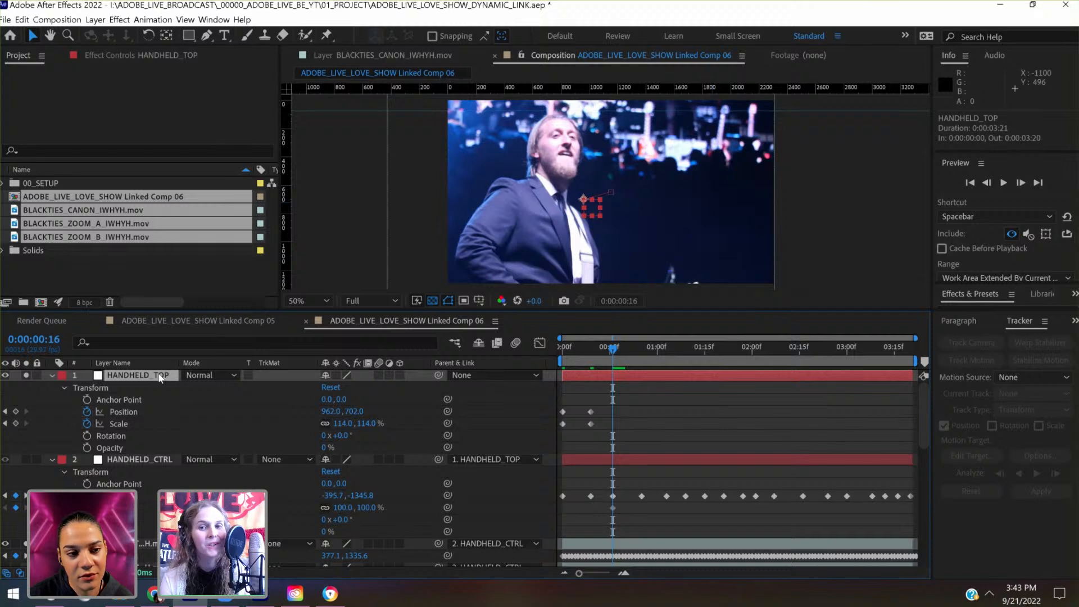
{"action": "key", "text": "shift+Right"}
{"action": "key", "text": "shift+Right"}
{"action": "key", "text": "shift+Right"}
{"action": "key", "text": "shift+Right"}
{"action": "key", "text": "shift+Right"}
{"action": "key", "text": "shift+Right"}
{"action": "key", "text": "shift+Right"}
{"action": "key", "text": "shift+Right"}
{"action": "key", "text": "shift+Up"}
{"action": "key", "text": "shift+Up"}
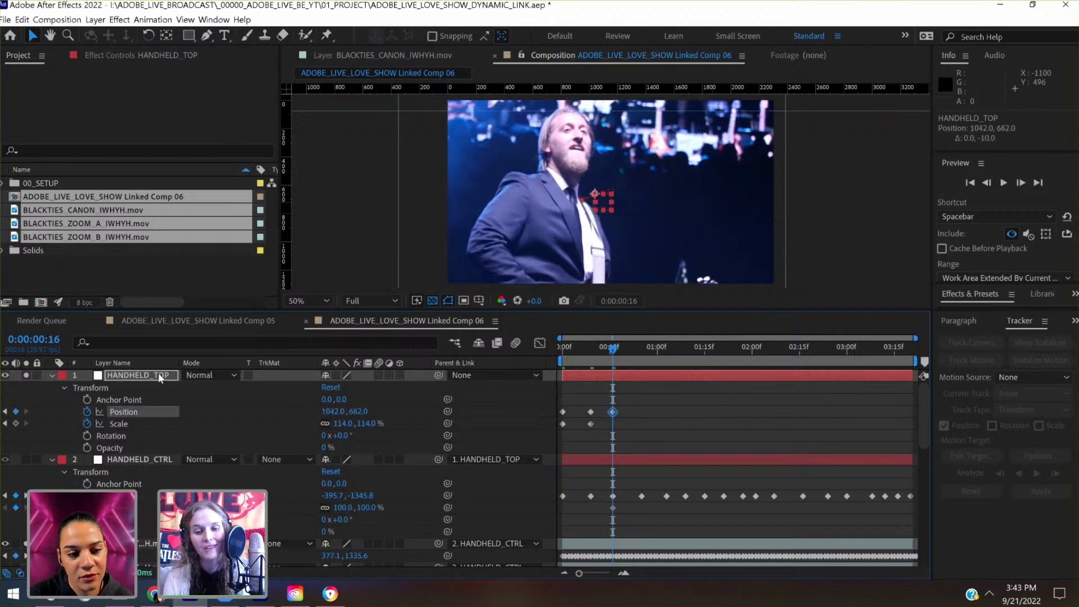
- At 0:00:00:25, raise HANDHELD_TOP to a keyframed Position of 1042.0, 542.0 so the head meets the guide
{"action": "left_click", "coordinate": [640, 350]}
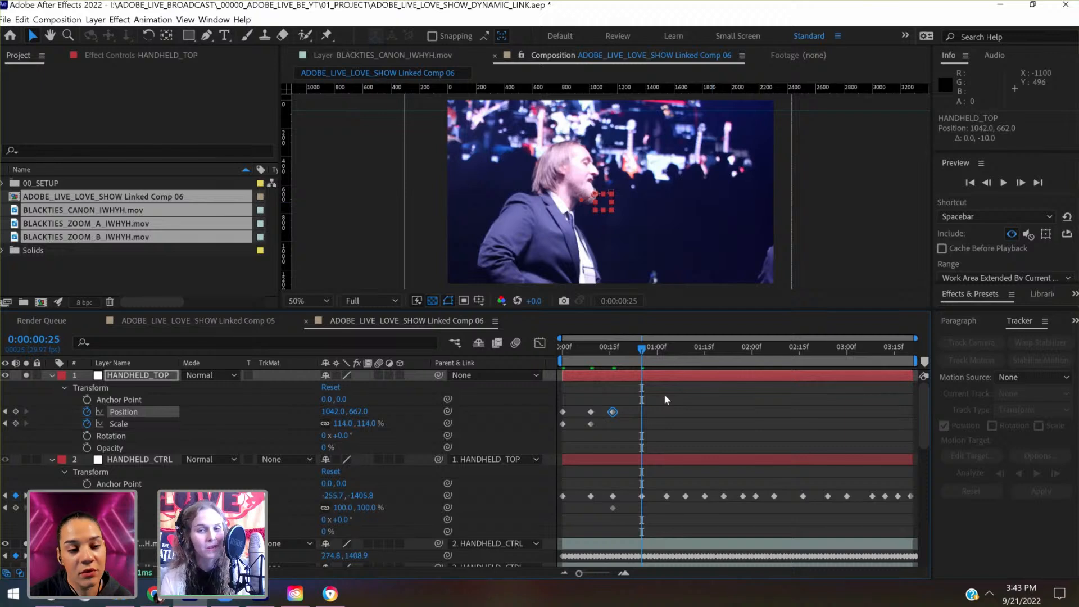
{"action": "key", "text": "alt+shift+p"}
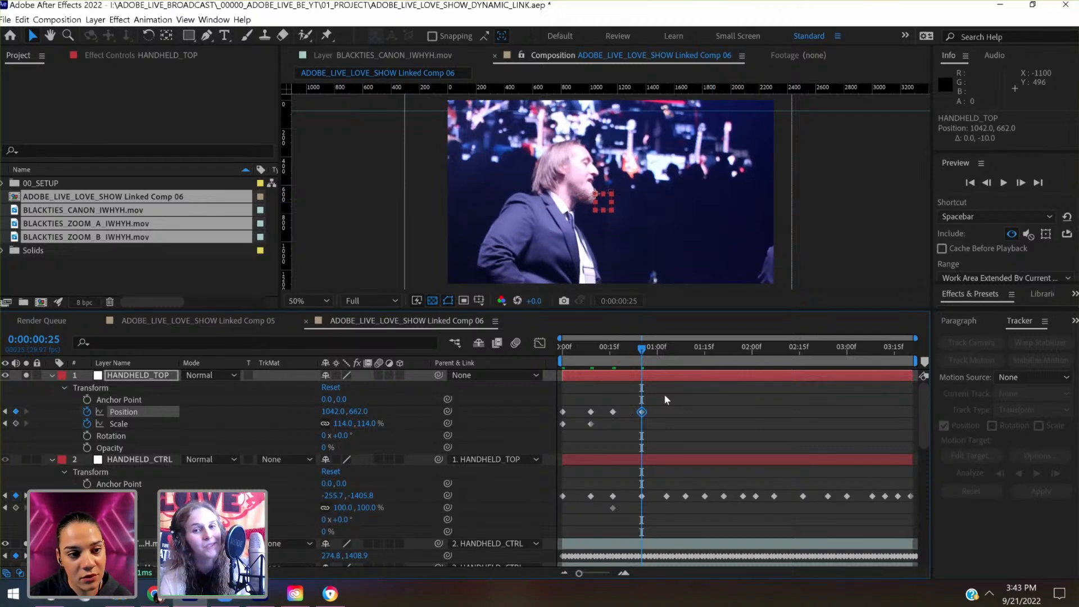
{"action": "key", "text": "shift+Up"}
{"action": "key", "text": "shift+Up"}
{"action": "key", "text": "shift+Up"}
{"action": "key", "text": "shift+Up"}
{"action": "key", "text": "shift+Up"}
{"action": "key", "text": "shift+Up"}
{"action": "key", "text": "shift+Up"}
{"action": "key", "text": "shift+Up"}
{"action": "key", "text": "shift+Up"}
{"action": "key", "text": "shift+Up"}
{"action": "key", "text": "shift+Up"}
{"action": "key", "text": "shift+Up"}
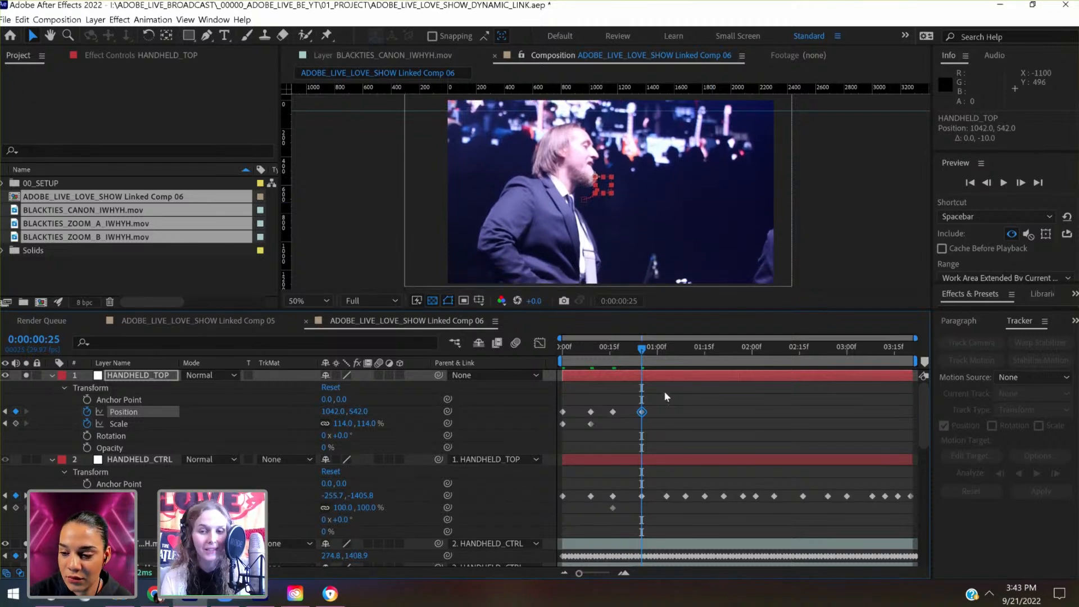
- Add HANDHELD_TOP Position keyframes that hold 1042.0, 542.0 at both 0:00:01:03 and 0:00:01:09
{"action": "left_click", "coordinate": [668, 353]}
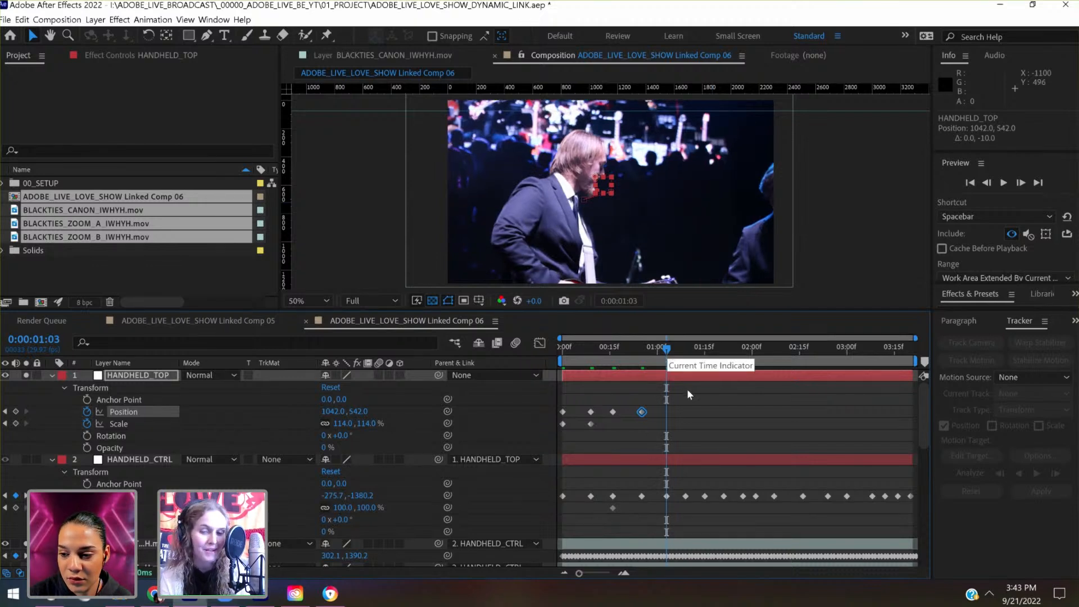
{"action": "key", "text": "shift+Up"}
{"action": "key", "text": "shift+Down"}
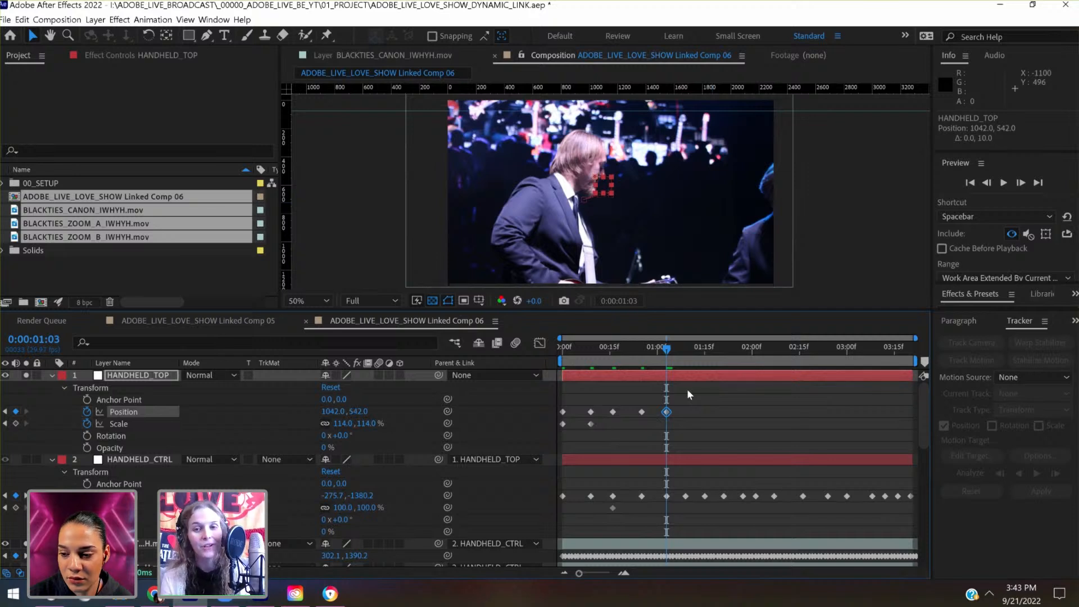
{"action": "left_click", "coordinate": [686, 358]}
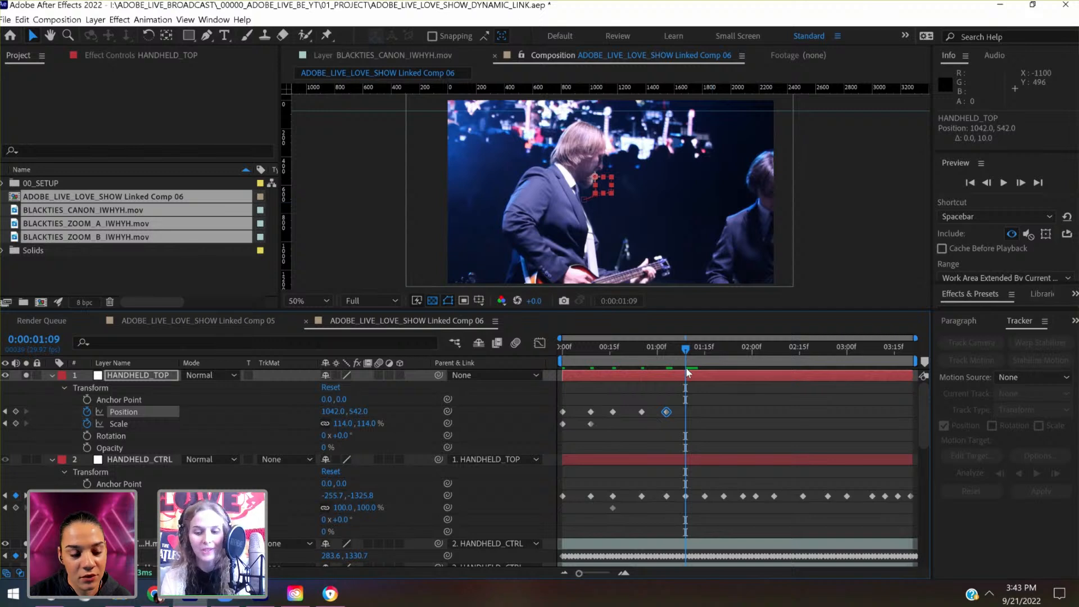
{"action": "key", "text": "shift+Right"}
{"action": "key", "text": "shift+Left"}
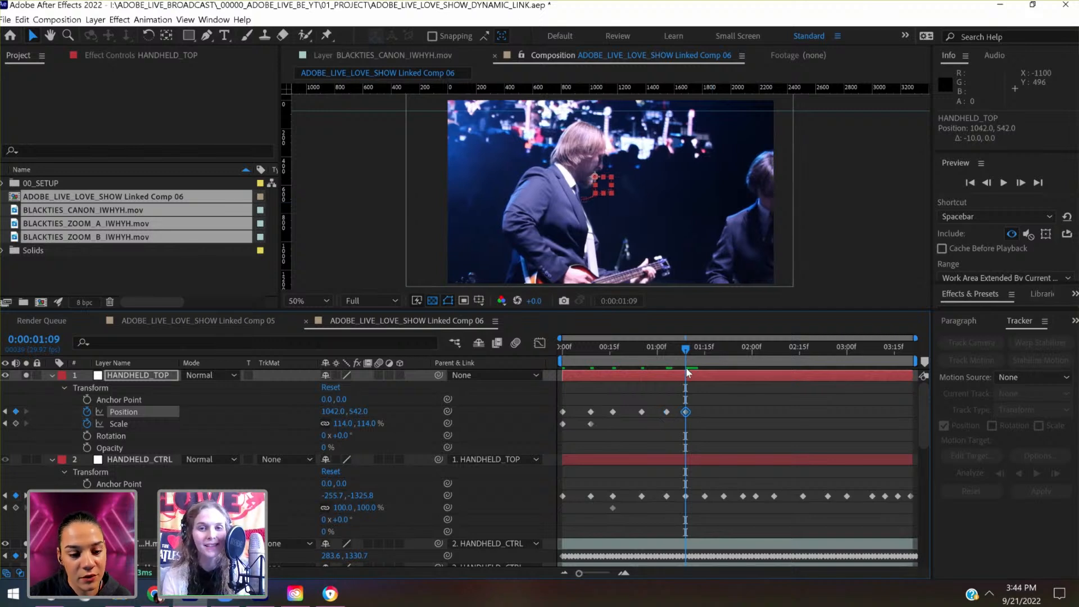
- At 0:00:01:15, shift HANDHELD_TOP to a keyframed Position of 902.0, 562.0
{"action": "left_click", "coordinate": [705, 360]}
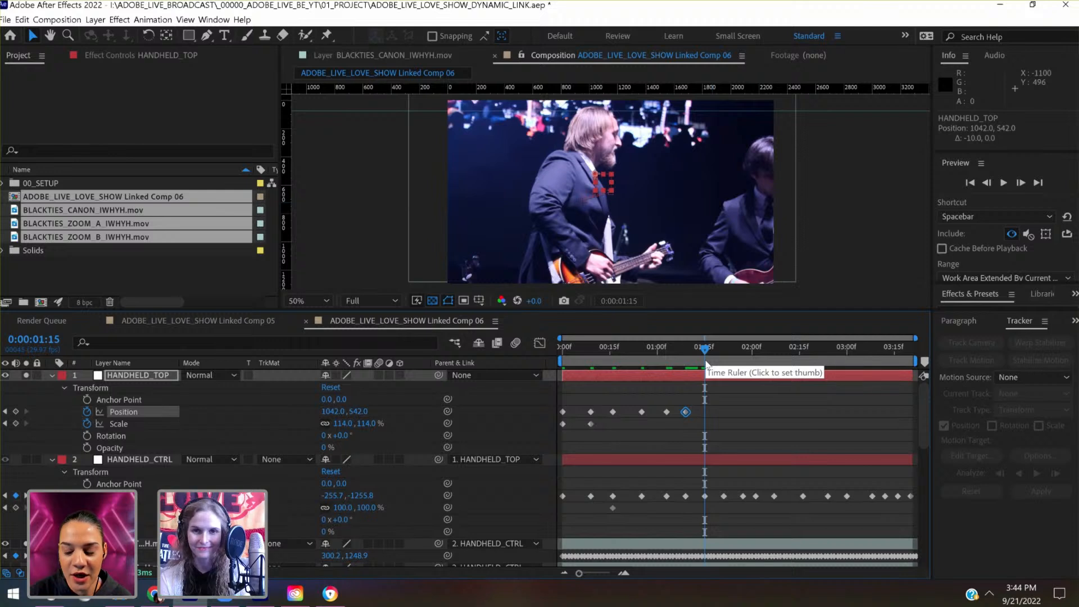
{"action": "key", "text": "shift+Down"}
{"action": "key", "text": "shift+Down"}
{"action": "key", "text": "shift+Left"}
{"action": "key", "text": "shift+Left"}
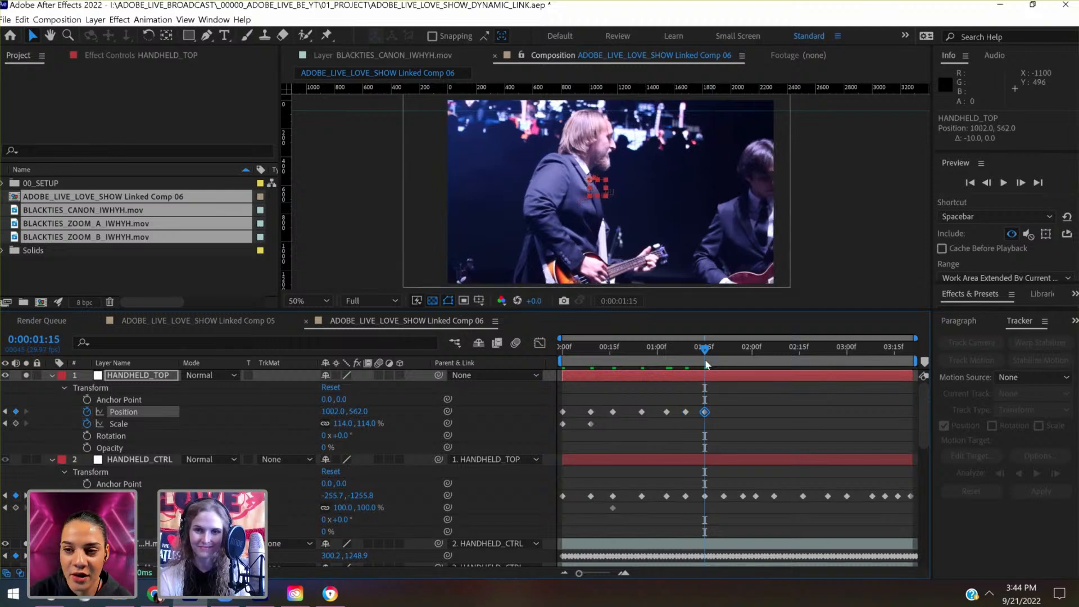
{"action": "key", "text": "shift+Left"}
{"action": "key", "text": "shift+Left"}
{"action": "key", "text": "shift+Left"}
{"action": "key", "text": "shift+Left"}
{"action": "key", "text": "shift+Left"}
{"action": "key", "text": "shift+Left"}
{"action": "key", "text": "shift+Left"}
{"action": "key", "text": "shift+Left"}
{"action": "key", "text": "shift+Left"}
{"action": "key", "text": "shift+Left"}
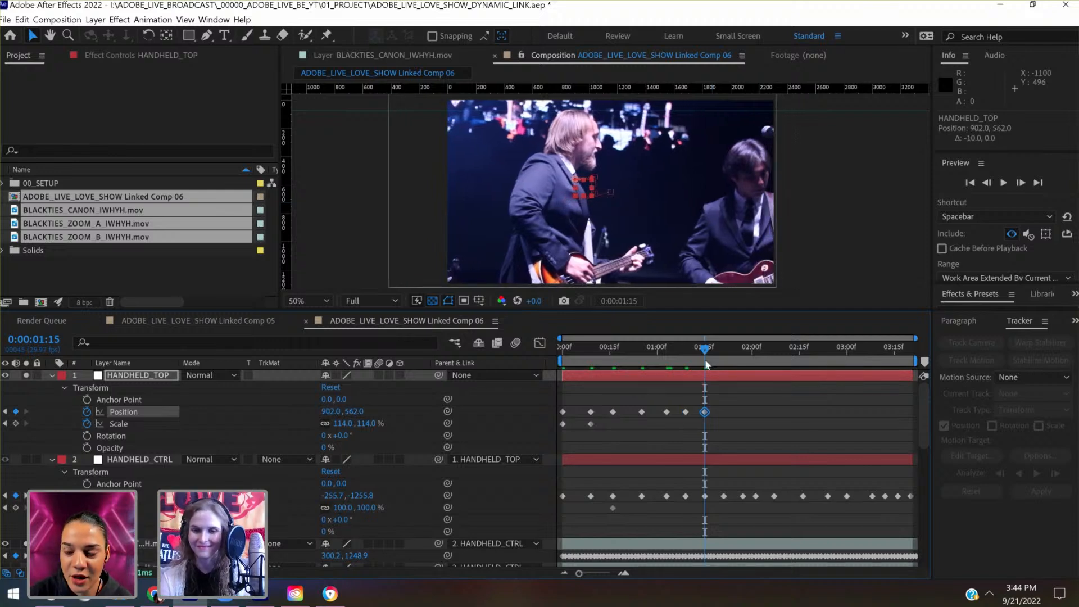
- At 0:00:01:21, shift HANDHELD_TOP to a keyframed Position of 962.0, 622.0 to cover the exposed frame edge
{"action": "left_click", "coordinate": [723, 352]}
{"action": "key", "text": "shift+Right"}
{"action": "key", "text": "shift+Right"}
{"action": "key", "text": "shift+Right"}
{"action": "key", "text": "shift+Right"}
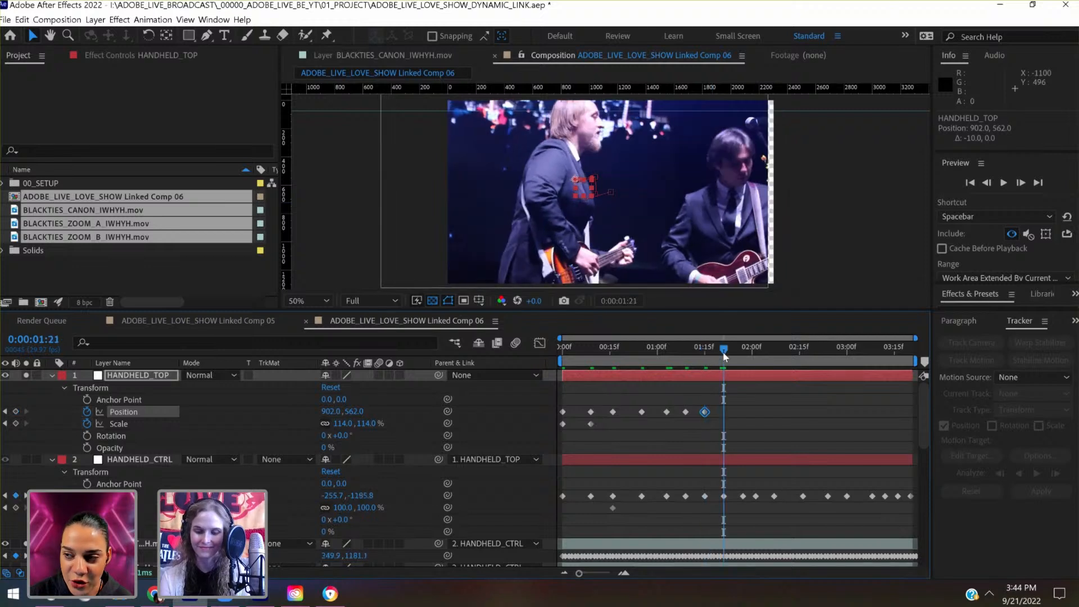
{"action": "key", "text": "shift+Right"}
{"action": "key", "text": "shift+Right"}
{"action": "key", "text": "shift+Right"}
{"action": "key", "text": "shift+Right"}
{"action": "key", "text": "shift+Right"}
{"action": "key", "text": "shift+Right"}
{"action": "key", "text": "shift+Down"}
{"action": "key", "text": "shift+Down"}
{"action": "key", "text": "shift+Down"}
{"action": "key", "text": "shift+Down"}
{"action": "key", "text": "shift+Down"}
{"action": "key", "text": "shift+Down"}
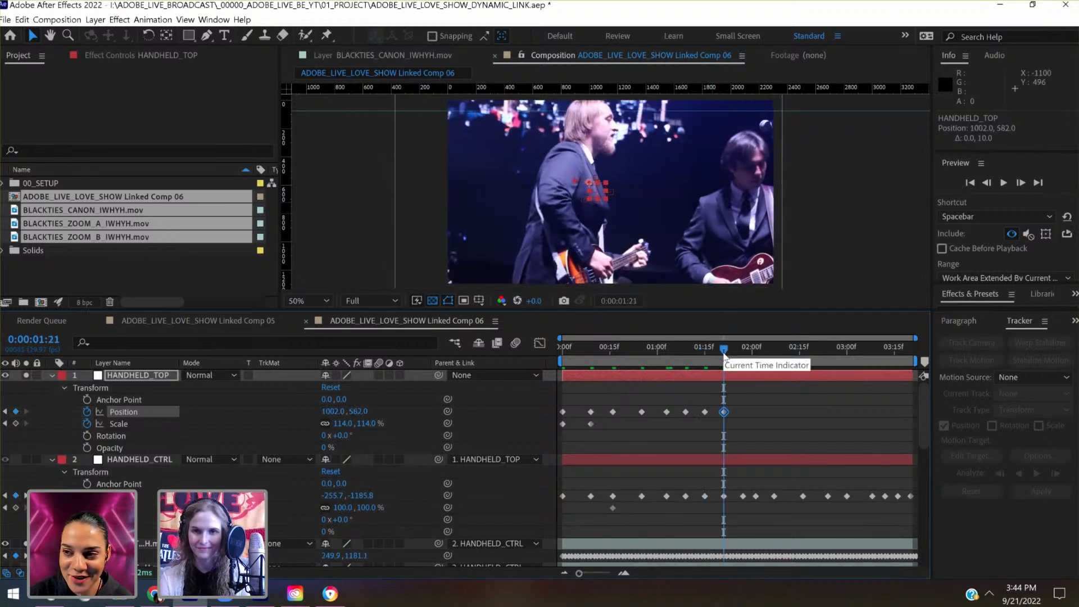
{"action": "key", "text": "shift+Left"}
{"action": "key", "text": "shift+Left"}
{"action": "key", "text": "shift+Left"}
{"action": "key", "text": "shift+Left"}
{"action": "key", "text": "shift+Left"}
{"action": "key", "text": "shift+Left"}
{"action": "key", "text": "shift+Right"}
{"action": "key", "text": "shift+Right"}
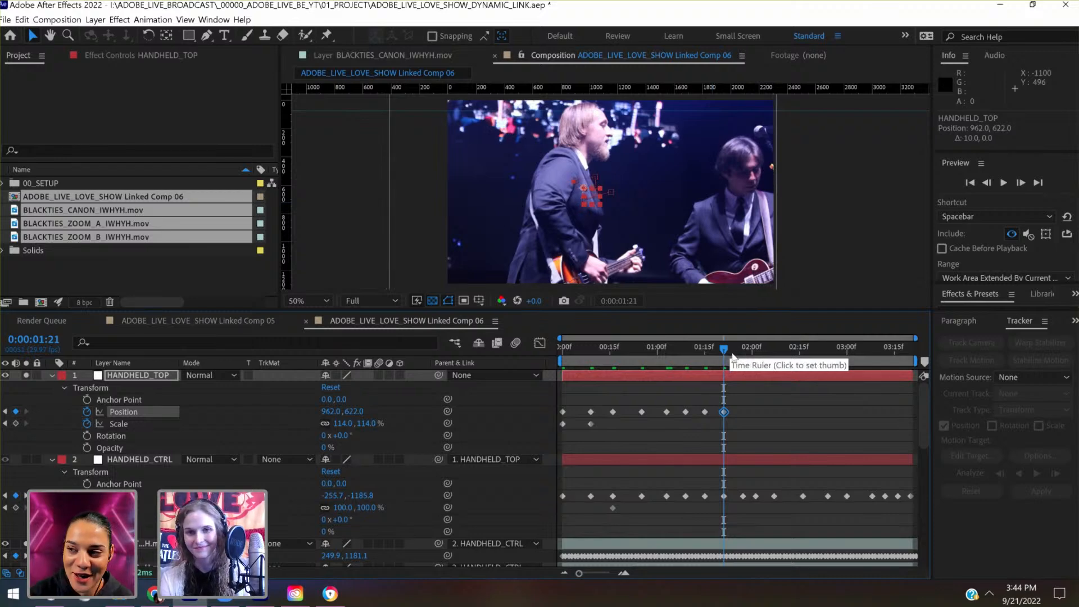
- At 0:00:01:27, lower HANDHELD_TOP to a keyframed Position of 942.0, 722.0
{"action": "left_click_drag", "start_coordinate": [683, 360], "coordinate": [741, 366]}
{"action": "key", "text": "shift+Down"}
{"action": "key", "text": "shift+Down"}
{"action": "key", "text": "shift+Down"}
{"action": "key", "text": "shift+Down"}
{"action": "key", "text": "shift+Down"}
{"action": "key", "text": "shift+Down"}
{"action": "key", "text": "shift+Down"}
{"action": "key", "text": "shift+Down"}
{"action": "key", "text": "shift+Down"}
{"action": "key", "text": "shift+Down"}
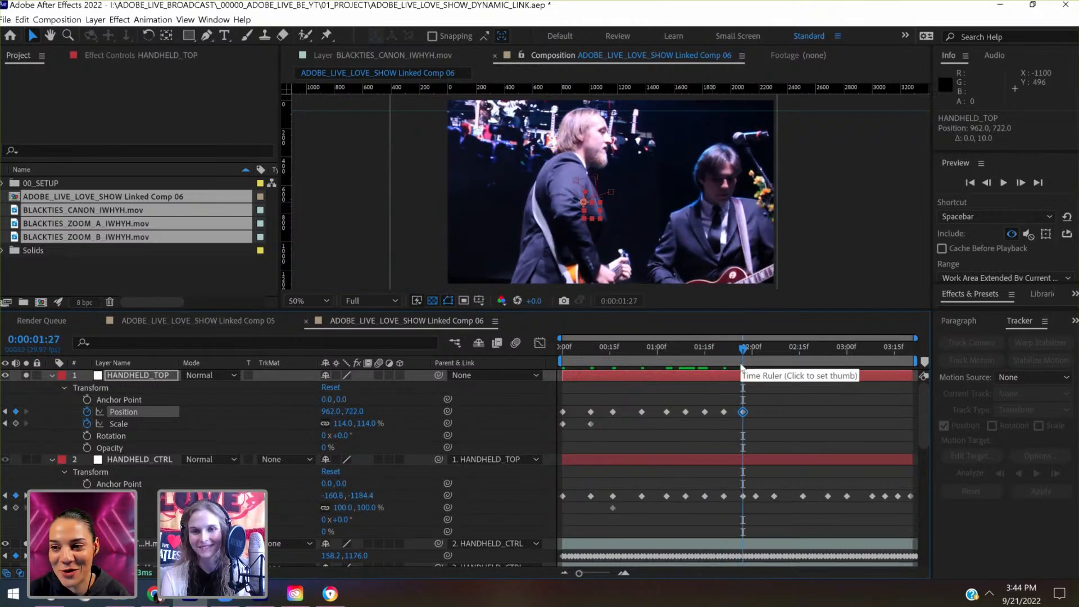
{"action": "key", "text": "shift+Left"}
{"action": "key", "text": "shift+Left"}
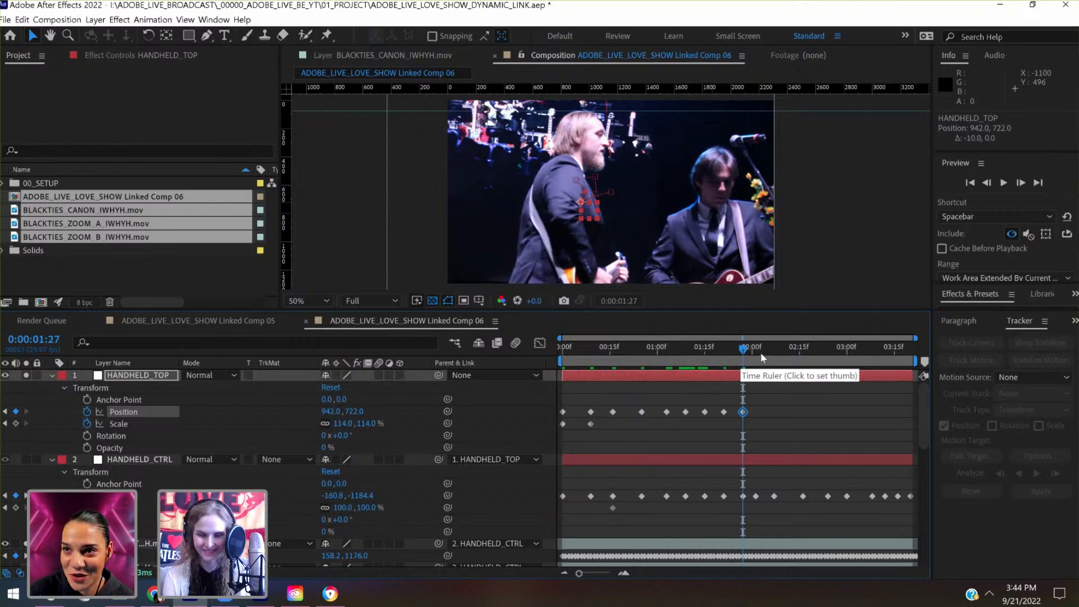
- Keyframe HANDHELD_TOP's Position at 982.0, 722.0 at both 0:00:02:01 and 0:00:02:07 to cover the exposed frame edge
{"action": "left_click", "coordinate": [763, 353]}
{"action": "left_click", "coordinate": [753, 359]}
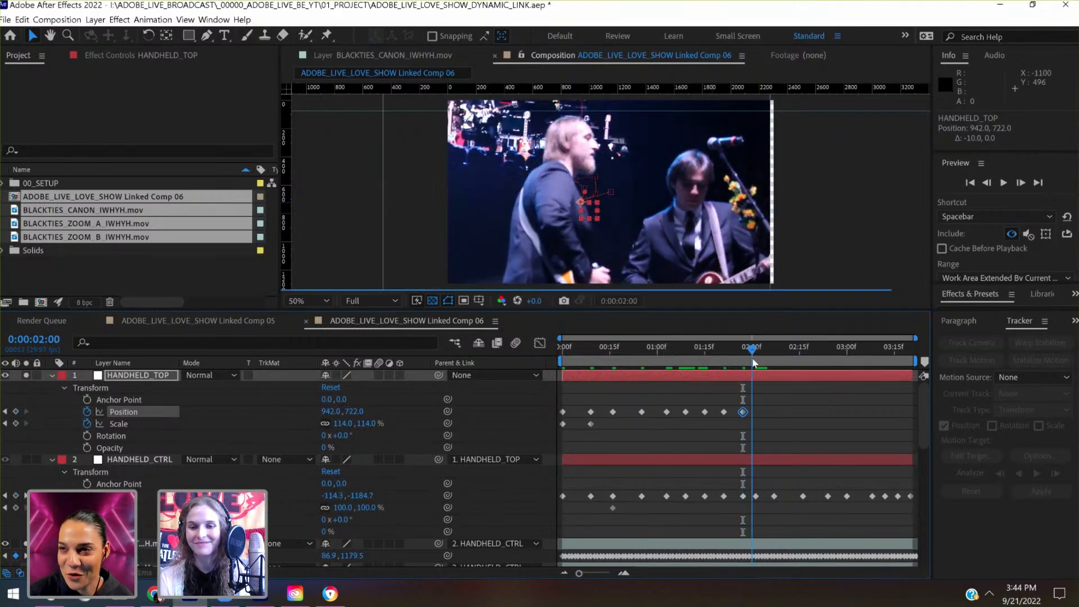
{"action": "left_click", "coordinate": [756, 363]}
{"action": "key", "text": "shift+Right"}
{"action": "key", "text": "shift+Right"}
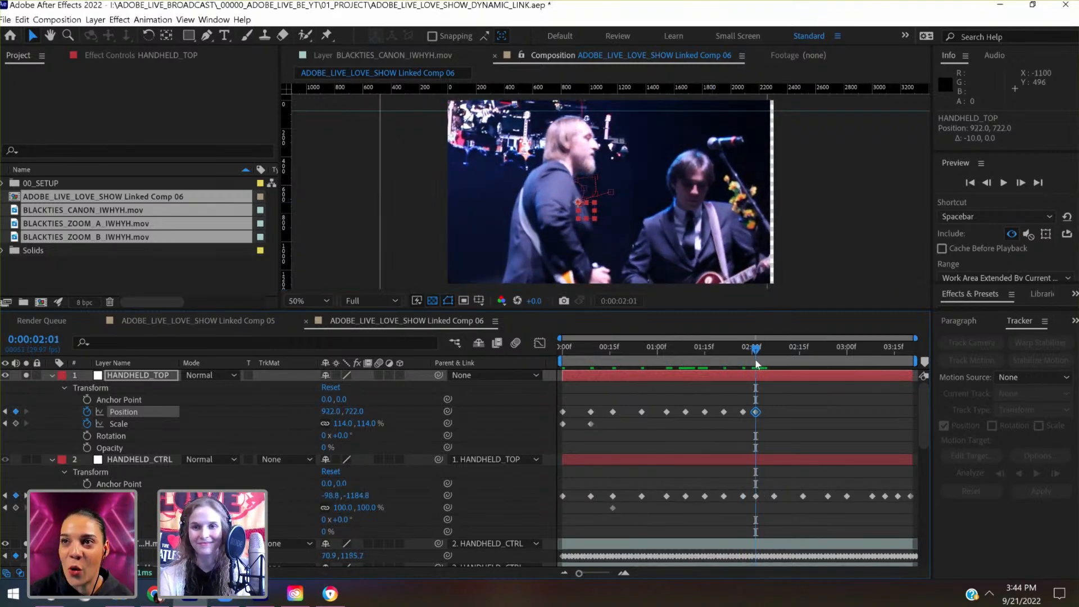
{"action": "key", "text": "shift+Right"}
{"action": "key", "text": "shift+Right"}
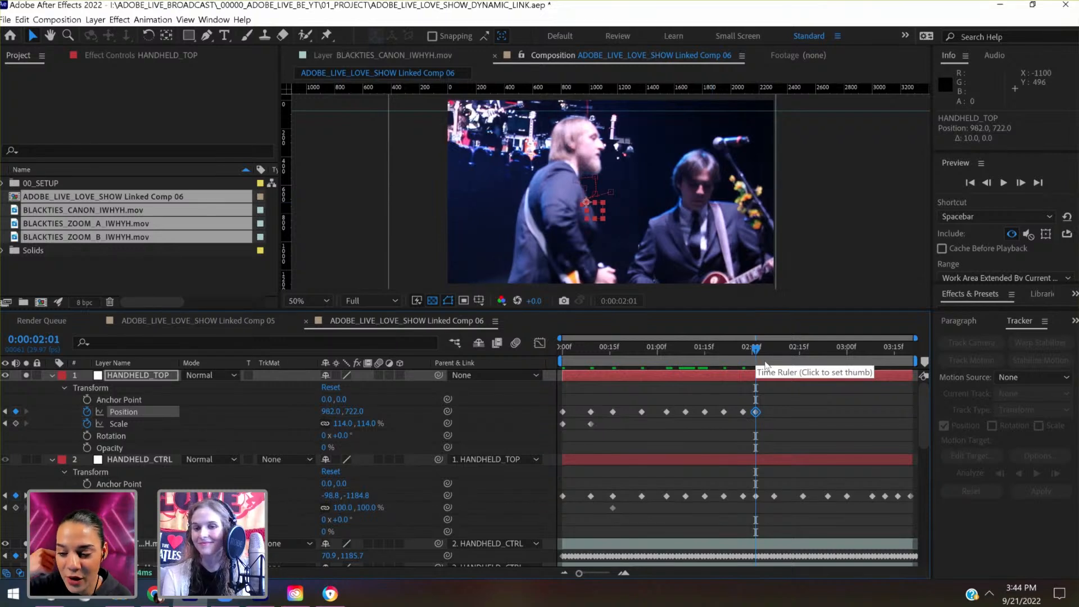
{"action": "left_click", "coordinate": [774, 363]}
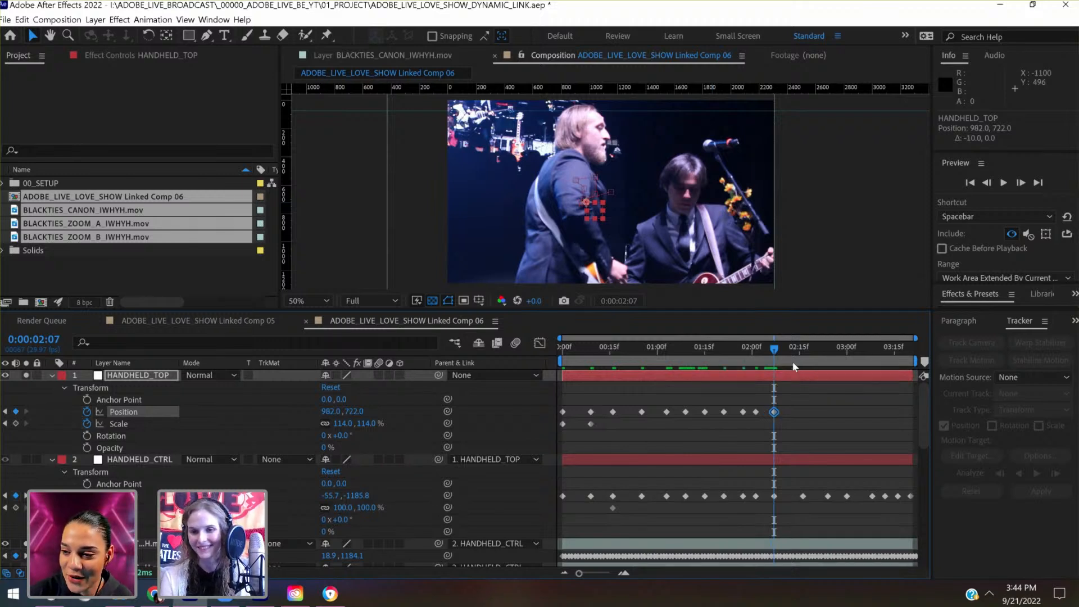
- At 0:00:02:16, shift HANDHELD_TOP to a keyframed Position of 942.0, 722.0
{"action": "left_click", "coordinate": [802, 362]}
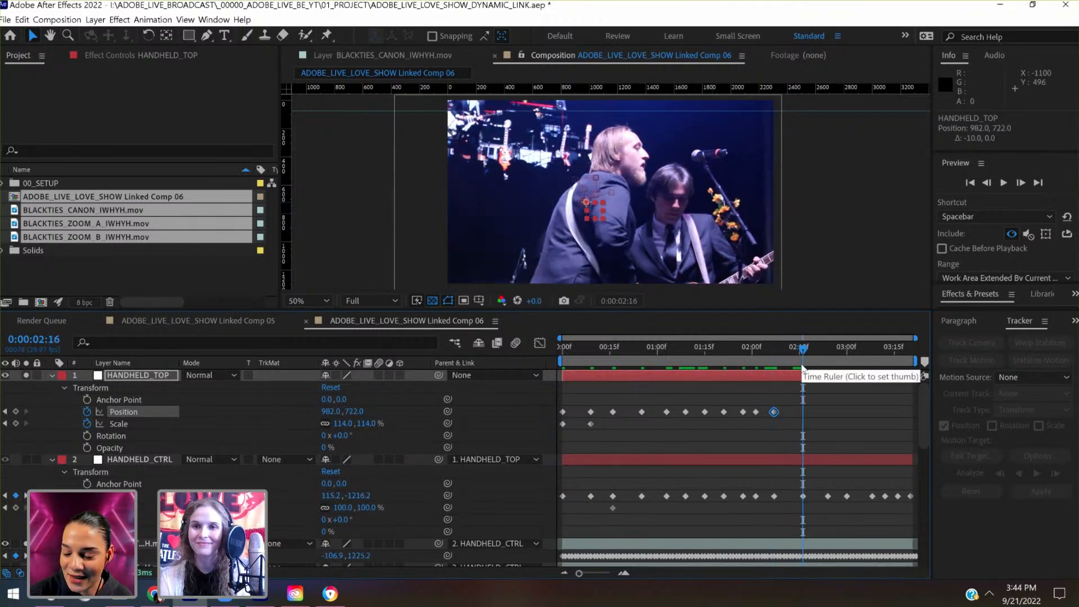
{"action": "key", "text": "shift+Left"}
{"action": "key", "text": "shift+Left"}
{"action": "key", "text": "shift+Left"}
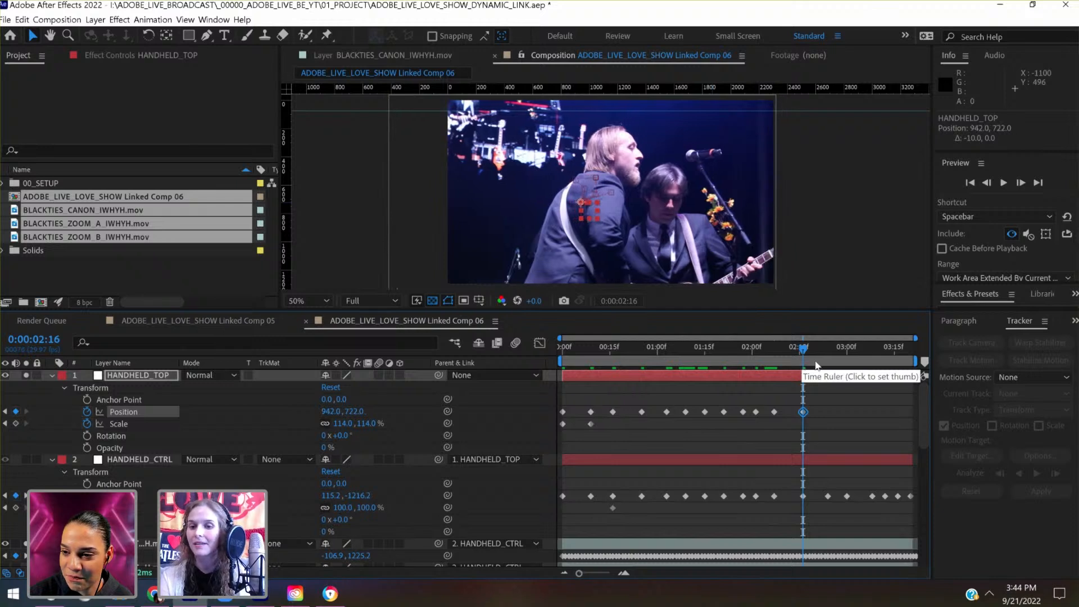
- At 0:00:02:24, shift HANDHELD_TOP to a keyframed Position of 982.0, 682.0
{"action": "left_click", "coordinate": [826, 363]}
{"action": "left_click", "coordinate": [828, 362]}
{"action": "key", "text": "shift+Right"}
{"action": "key", "text": "shift+Right"}
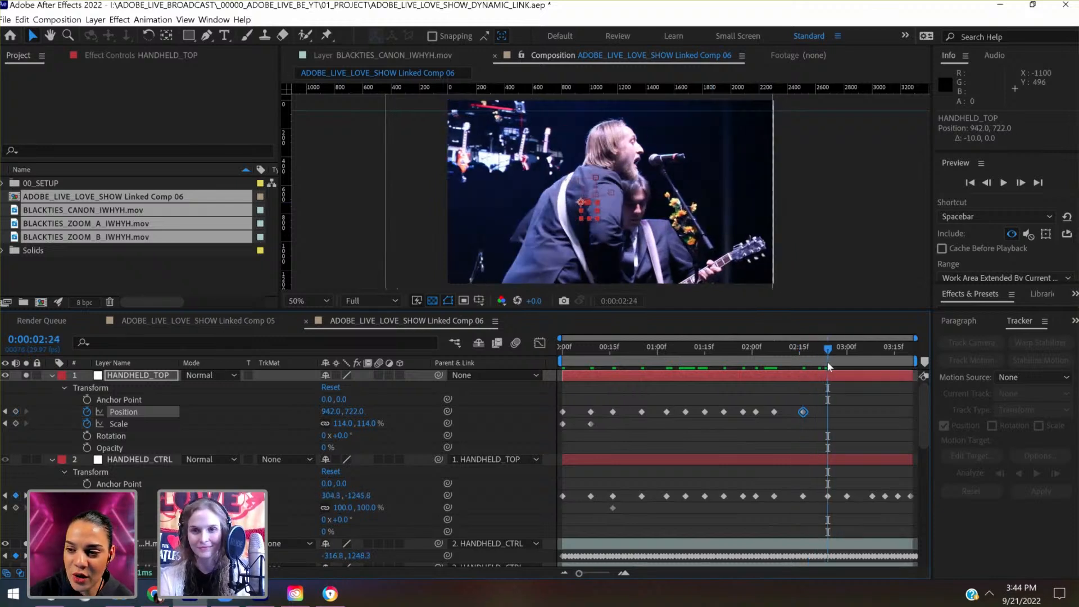
{"action": "key", "text": "shift+Right"}
{"action": "key", "text": "shift+Right"}
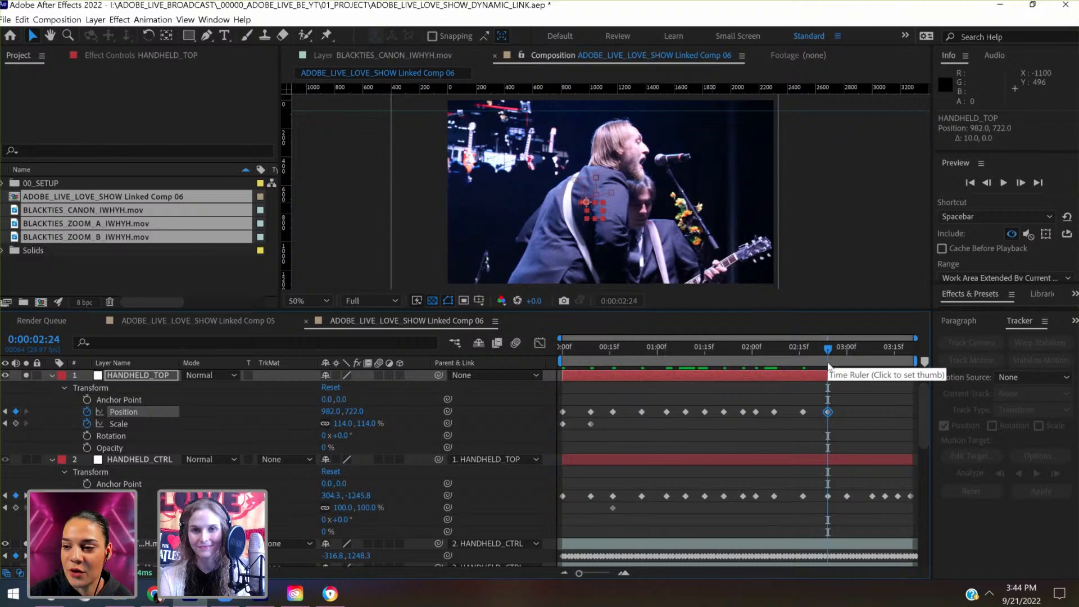
{"action": "key", "text": "shift+Up"}
{"action": "key", "text": "shift+Up"}
{"action": "key", "text": "shift+Up"}
{"action": "key", "text": "shift+Up"}
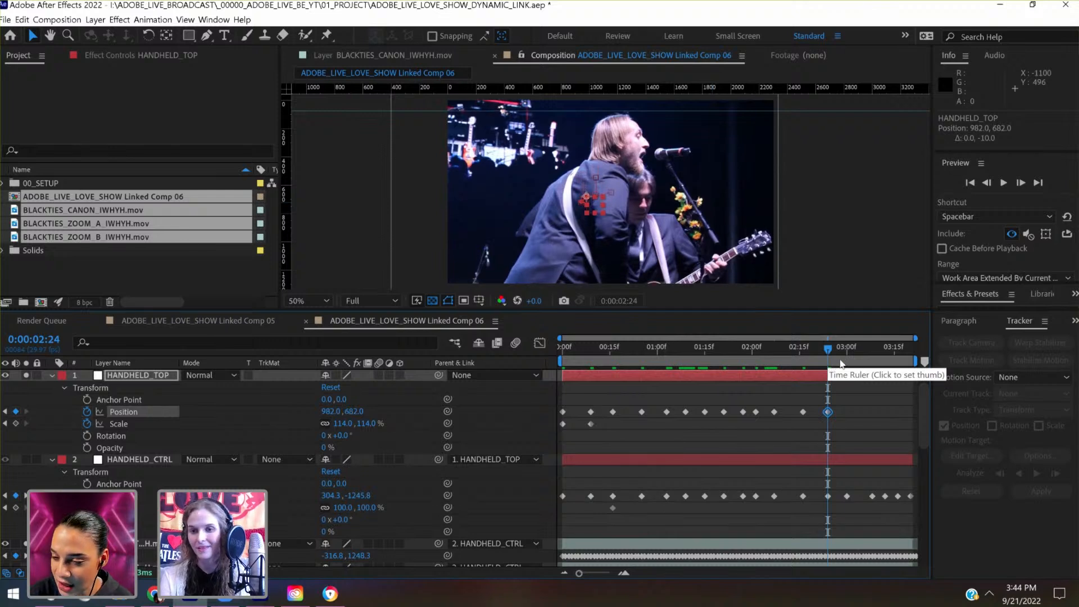
- At 0:00:03:00, lower HANDHELD_TOP to a keyframed Position of 982.0, 702.0
{"action": "left_click", "coordinate": [847, 360]}
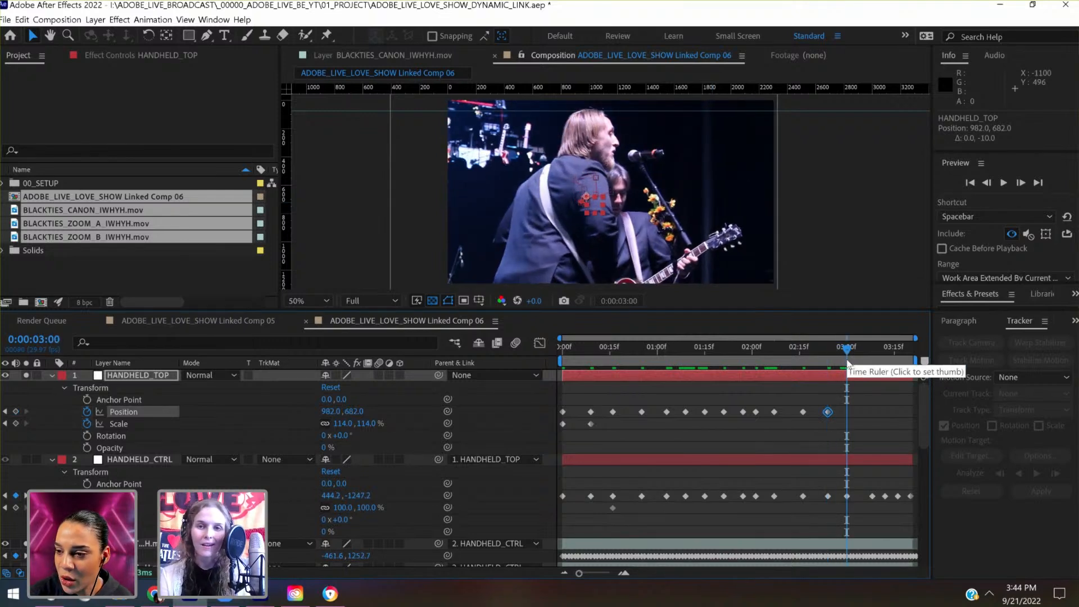
{"action": "key", "text": "shift+Down"}
{"action": "key", "text": "shift+Down"}
- At 0:00:03:08, lower HANDHELD_TOP to a keyframed Position of 982.0, 722.0
{"action": "left_click_drag", "start_coordinate": [860, 362], "coordinate": [874, 363]}
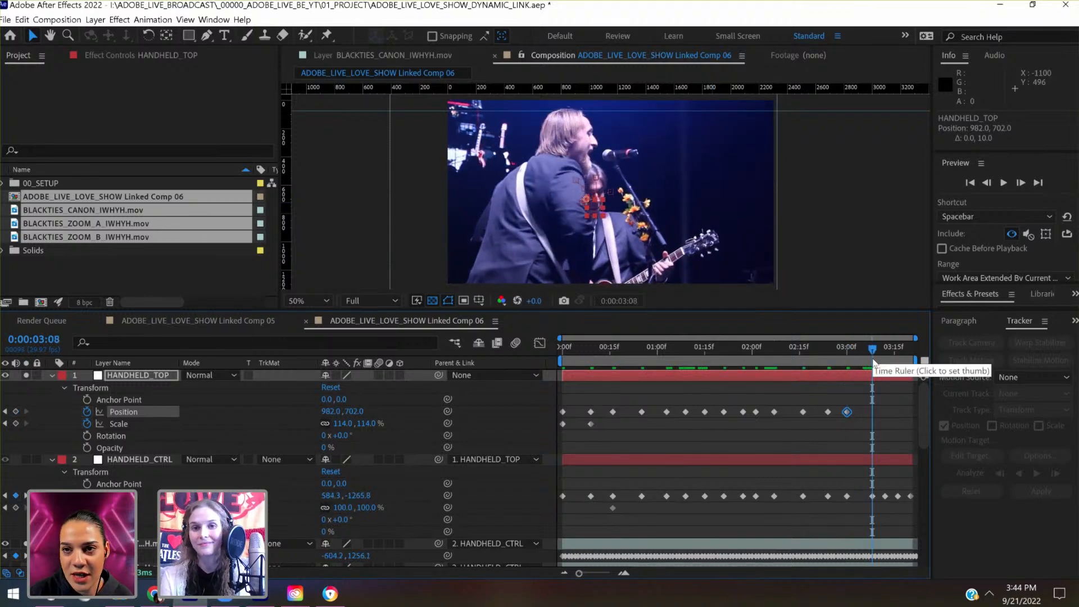
{"action": "key", "text": "shift+Down"}
{"action": "key", "text": "shift+Down"}
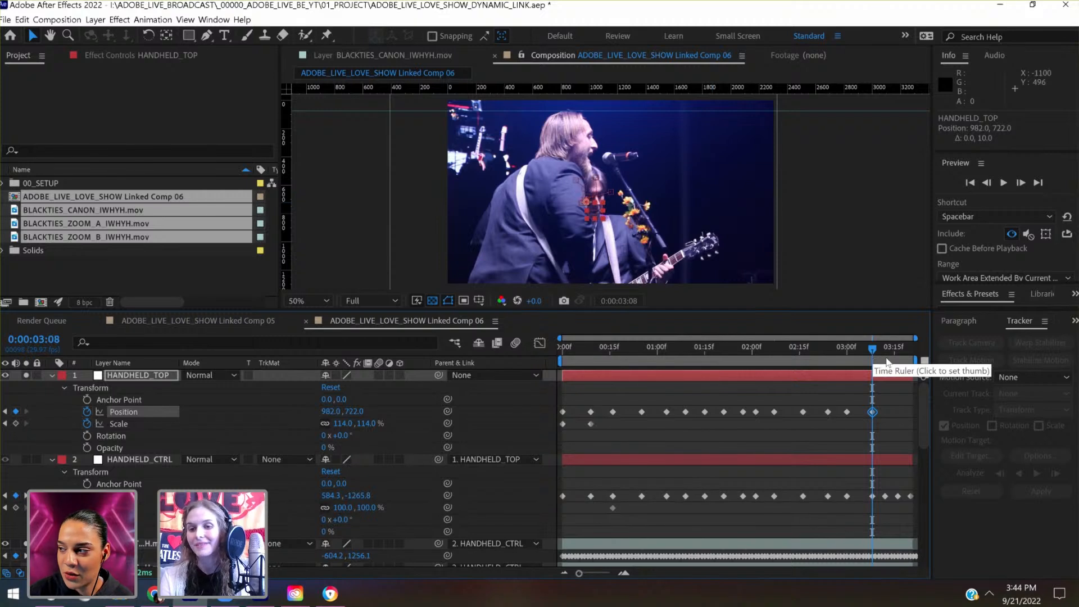
- At 0:00:03:12, adjust HANDHELD_TOP vertically and keyframe its Position at 982.0, 722.0
{"action": "left_click", "coordinate": [885, 361]}
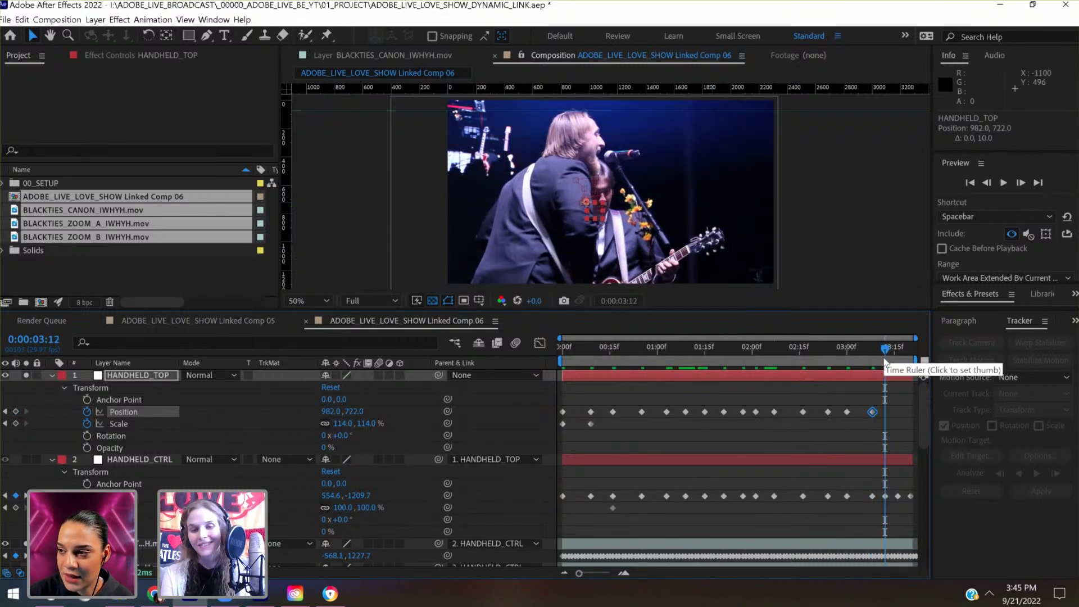
{"action": "key", "text": "shift+Down"}
{"action": "key", "text": "shift+Down"}
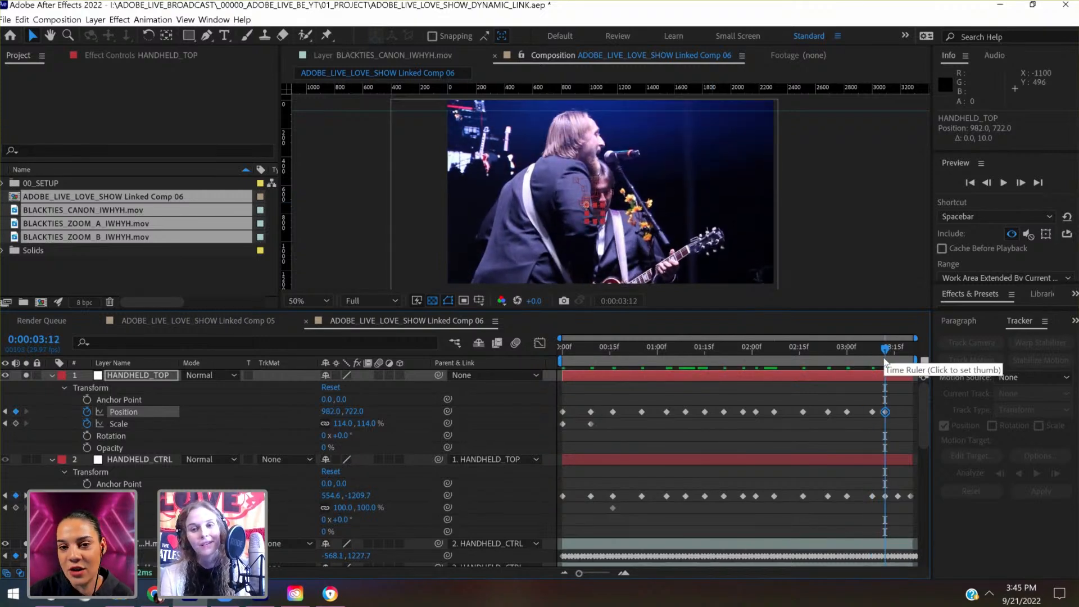
{"action": "key", "text": "shift+Up"}
{"action": "key", "text": "shift+Up"}
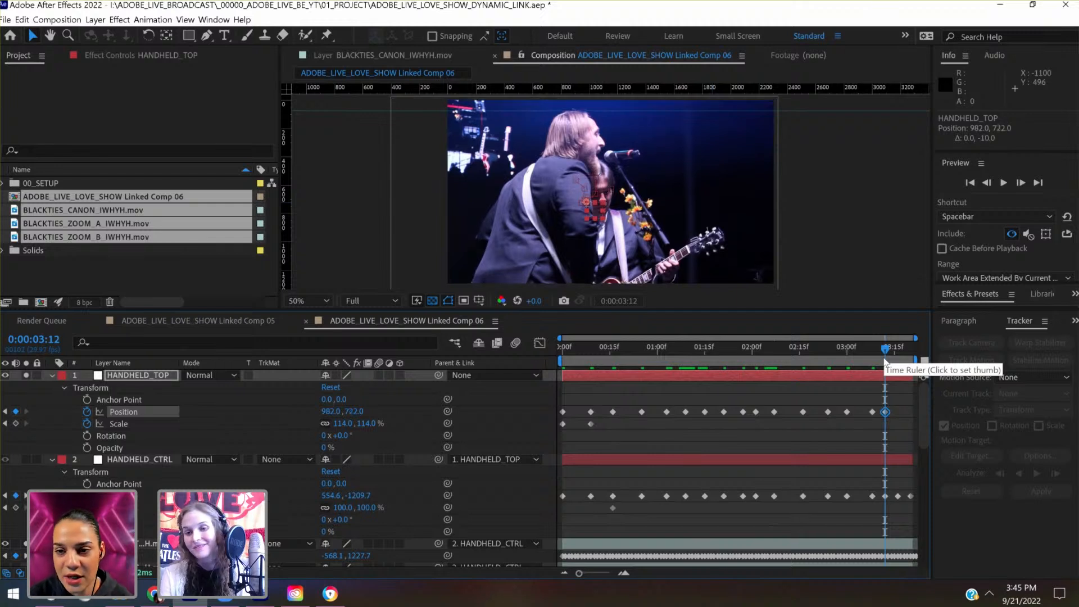
- At 0:00:03:16, raise HANDHELD_TOP to a keyframed Position of 982.0, 702.0
{"action": "left_click", "coordinate": [898, 363]}
{"action": "left_click", "coordinate": [898, 362]}
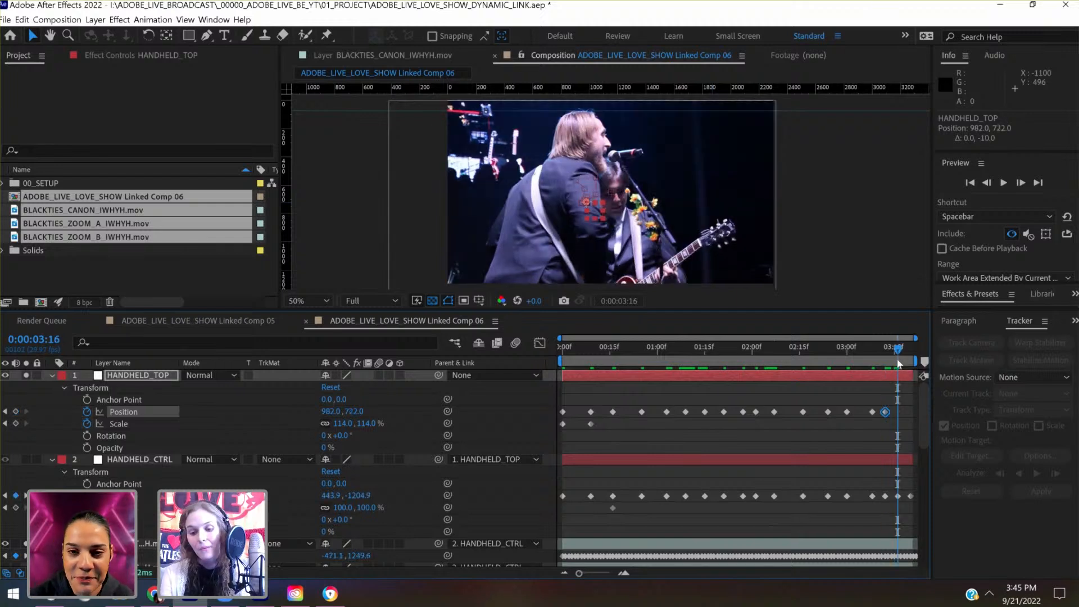
{"action": "key", "text": "shift+Up"}
{"action": "key", "text": "shift+Up"}
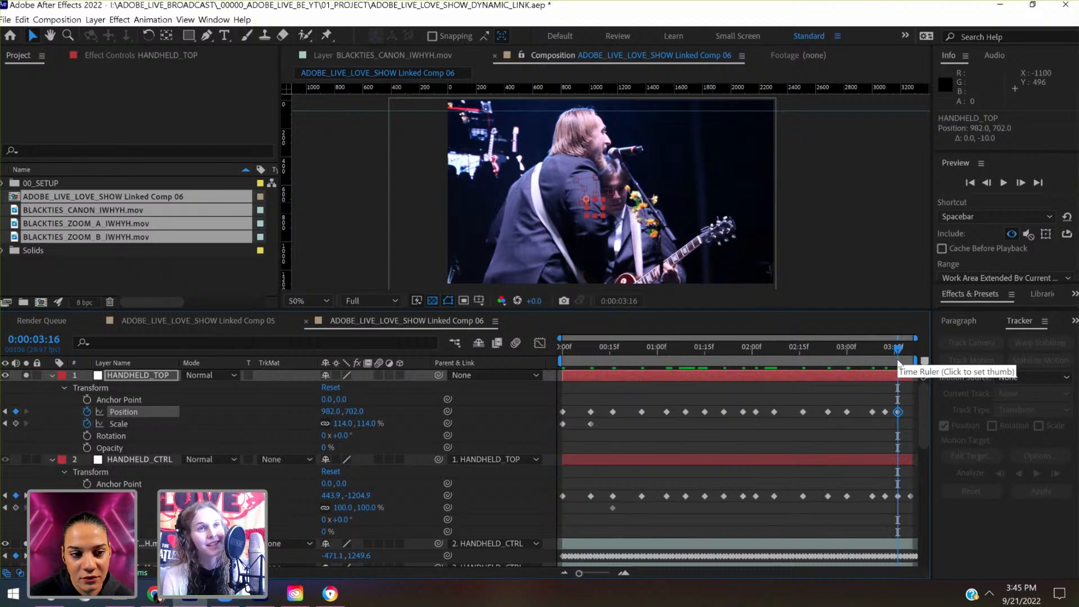
- At 0:00:03:20, shift HANDHELD_TOP to a keyframed Position of 1002.0, 722.0
{"action": "left_click", "coordinate": [919, 358]}
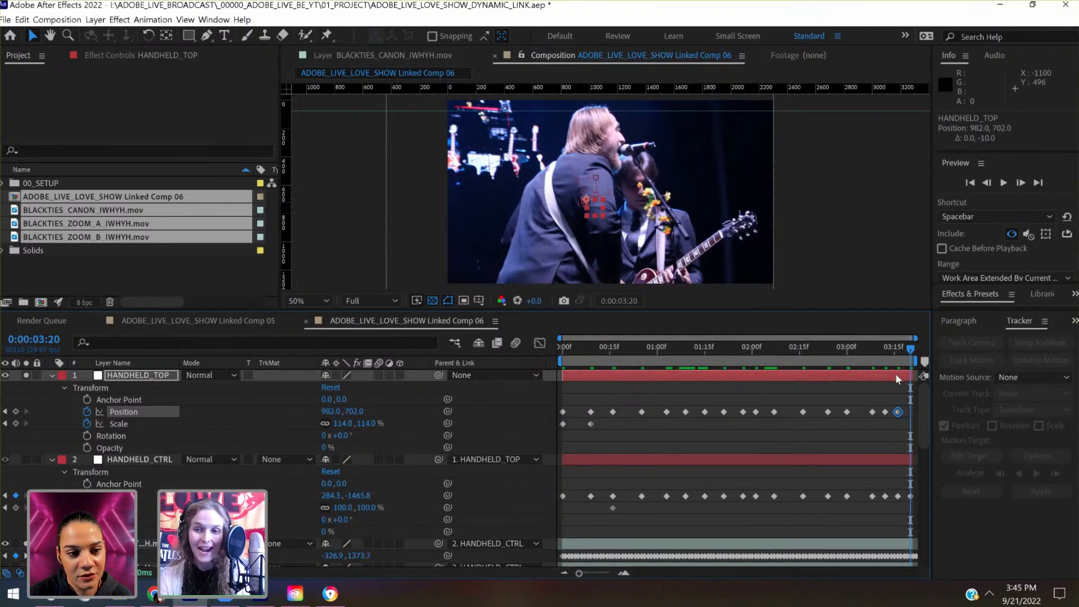
{"action": "key", "text": "shift+Down"}
{"action": "key", "text": "shift+Down"}
{"action": "key", "text": "shift+Down"}
{"action": "key", "text": "shift+Down"}
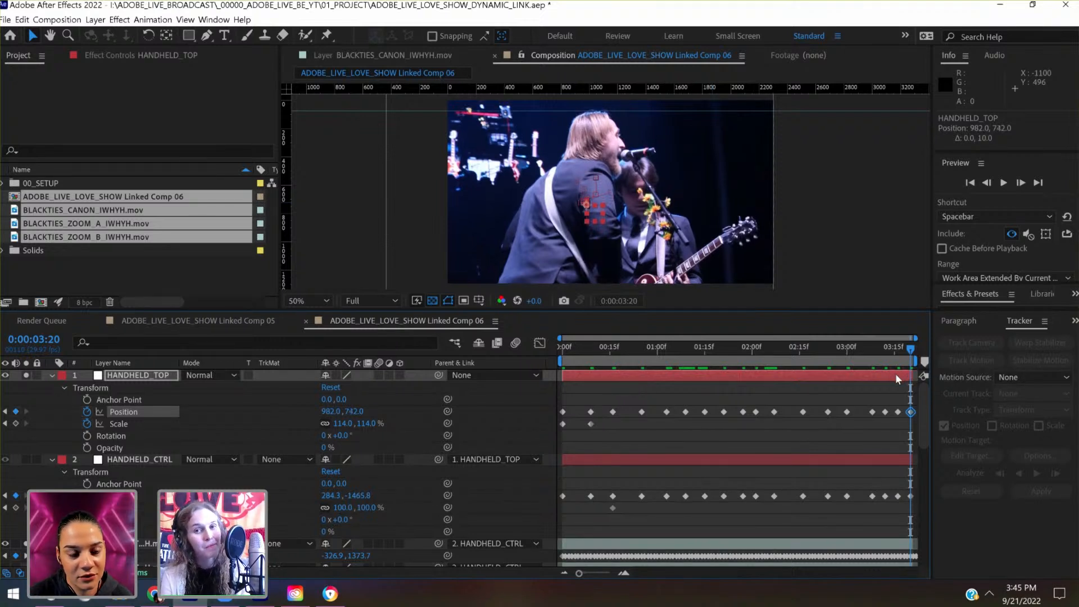
{"action": "key", "text": "shift+Right"}
{"action": "key", "text": "shift+Right"}
{"action": "key", "text": "shift+Up"}
{"action": "key", "text": "shift+Up"}
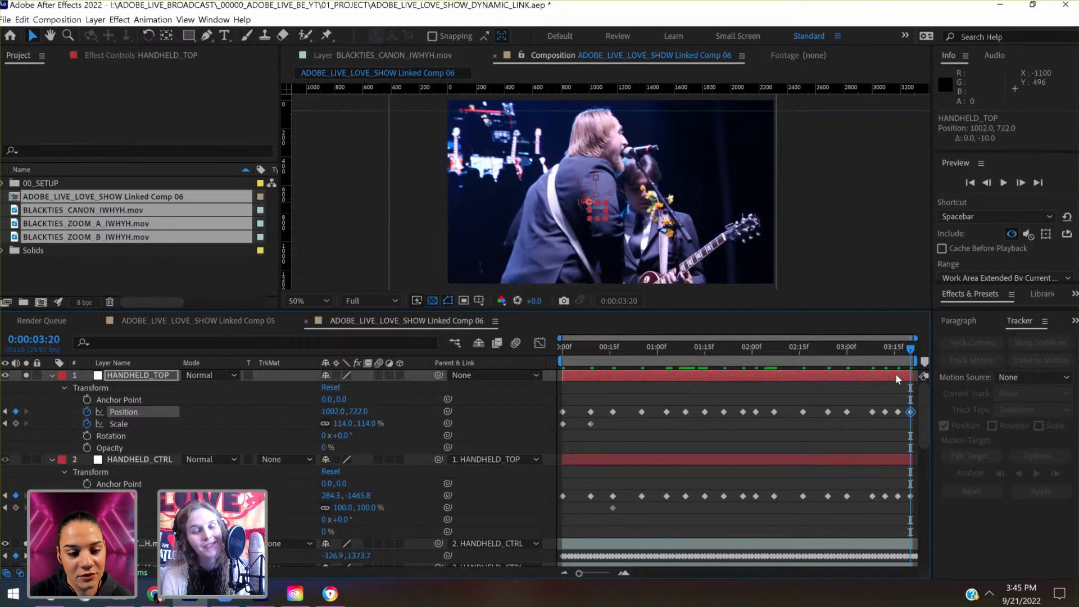
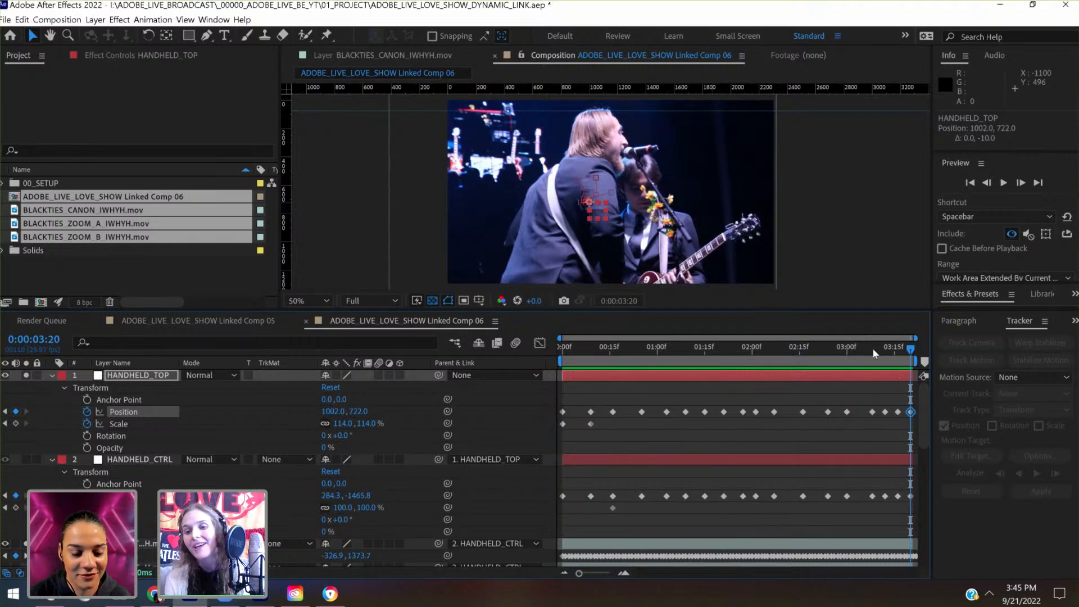
- Review the handheld motion, then at 0:00:00:06 lower HANDHELD_TOP to a keyframed Position of 1025.6, 725.2
{"action": "left_click_drag", "start_coordinate": [872, 349], "coordinate": [807, 363]}
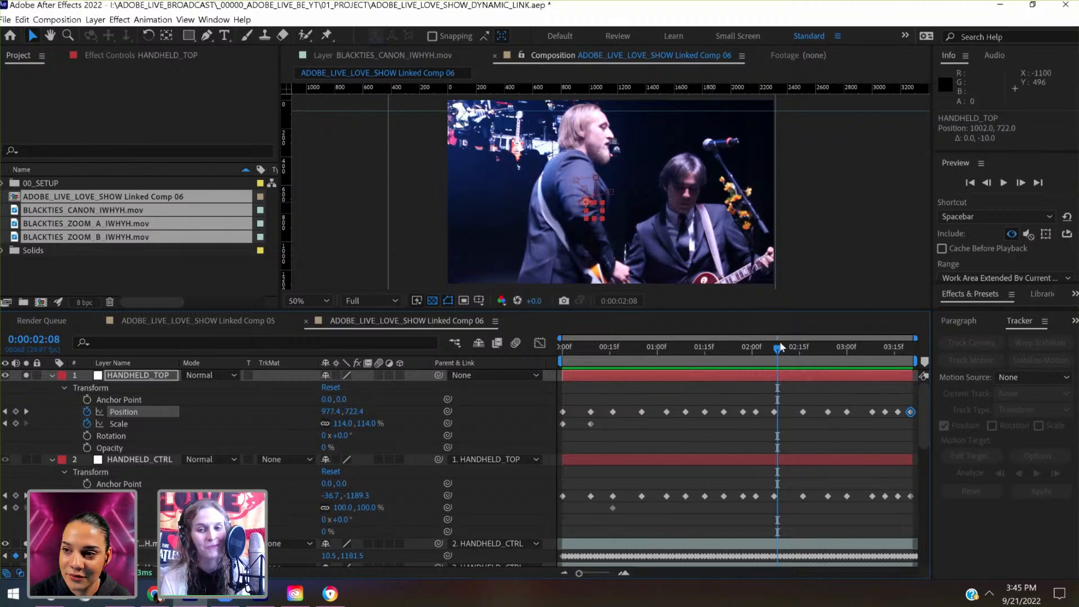
{"action": "left_click", "coordinate": [790, 348]}
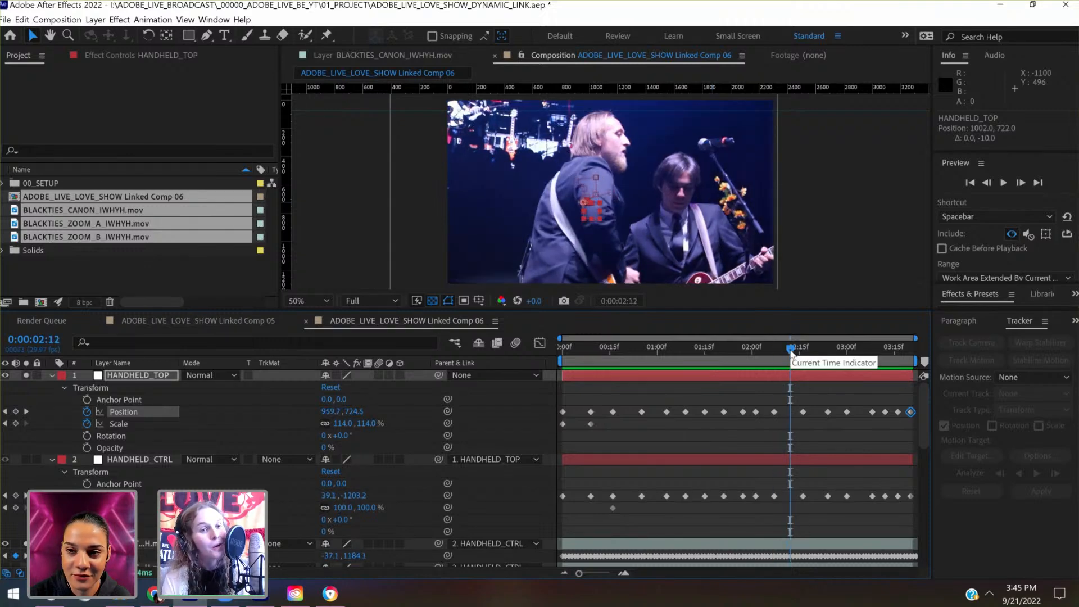
{"action": "left_click_drag", "start_coordinate": [791, 350], "coordinate": [760, 358]}
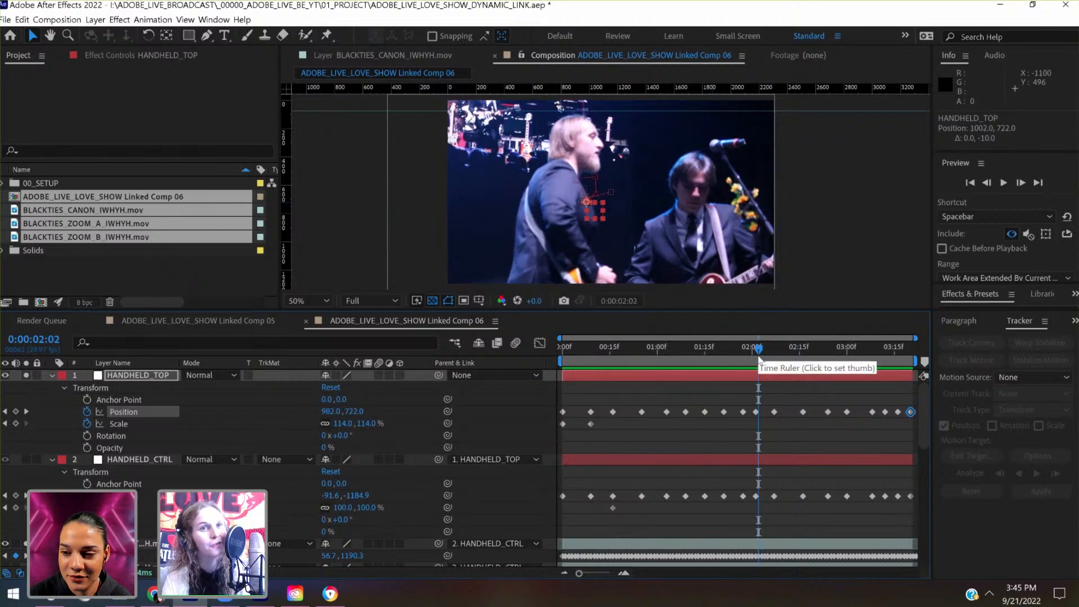
{"action": "left_click_drag", "start_coordinate": [759, 360], "coordinate": [562, 371]}
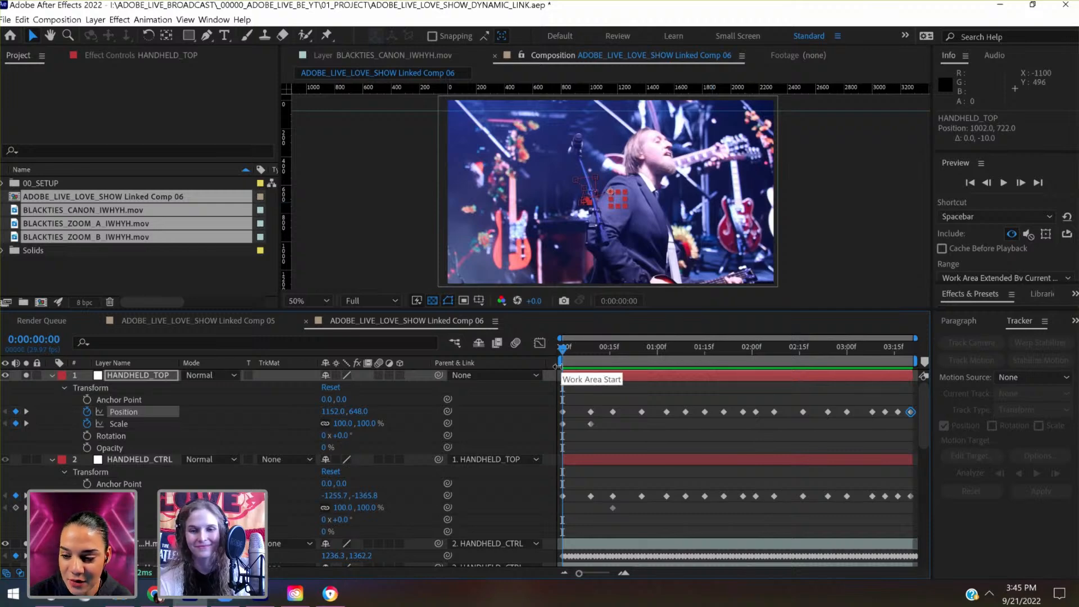
{"action": "left_click", "coordinate": [612, 349]}
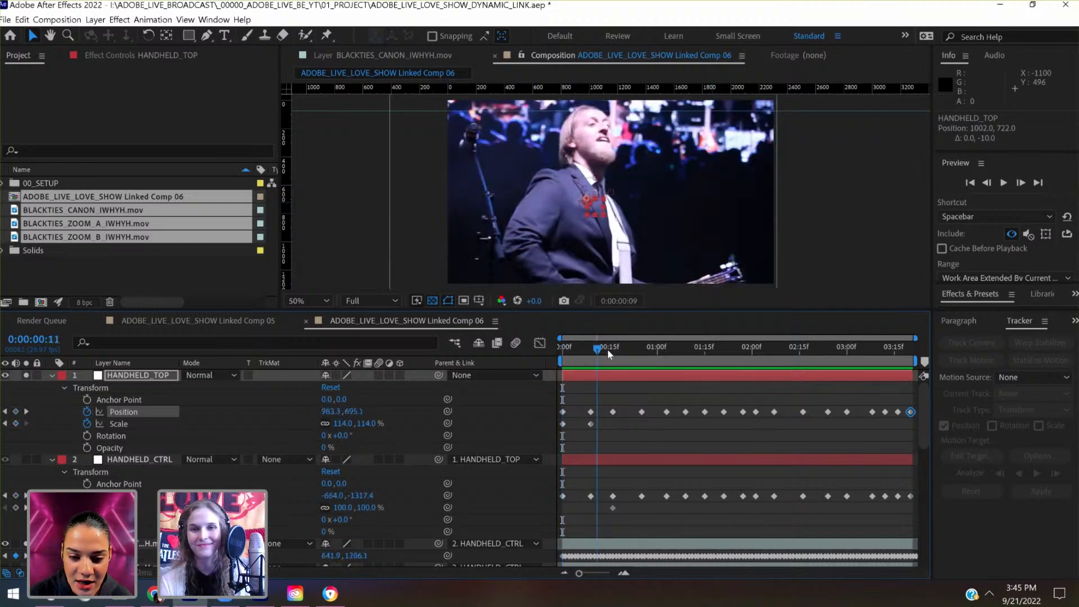
{"action": "left_click_drag", "start_coordinate": [625, 346], "coordinate": [581, 365]}
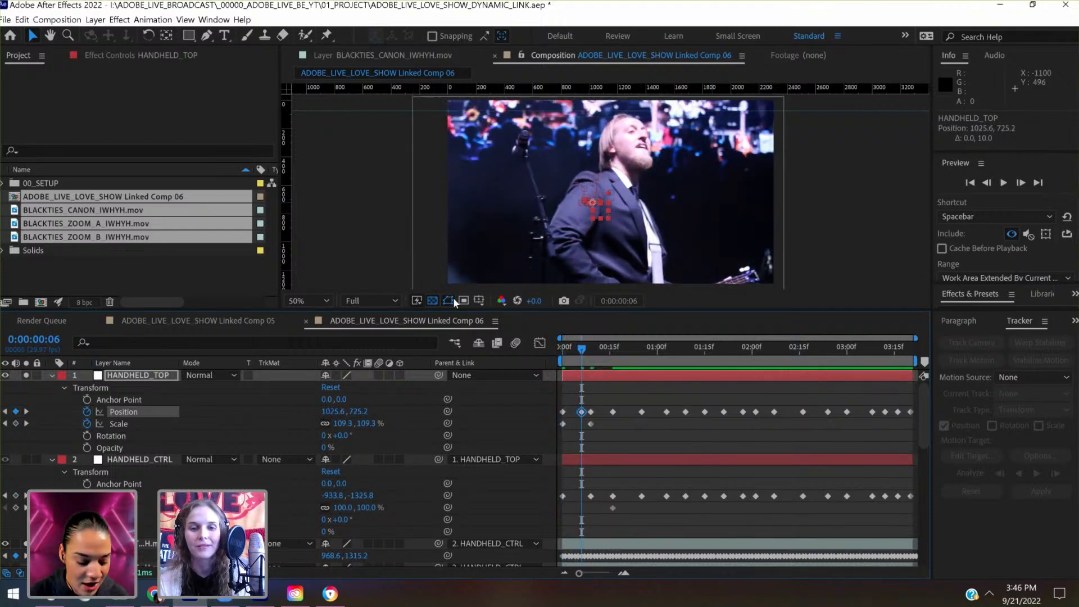
- Enlarge the composition viewer area and set its magnification to Fit
{"action": "left_click_drag", "start_coordinate": [465, 393], "coordinate": [466, 396]}
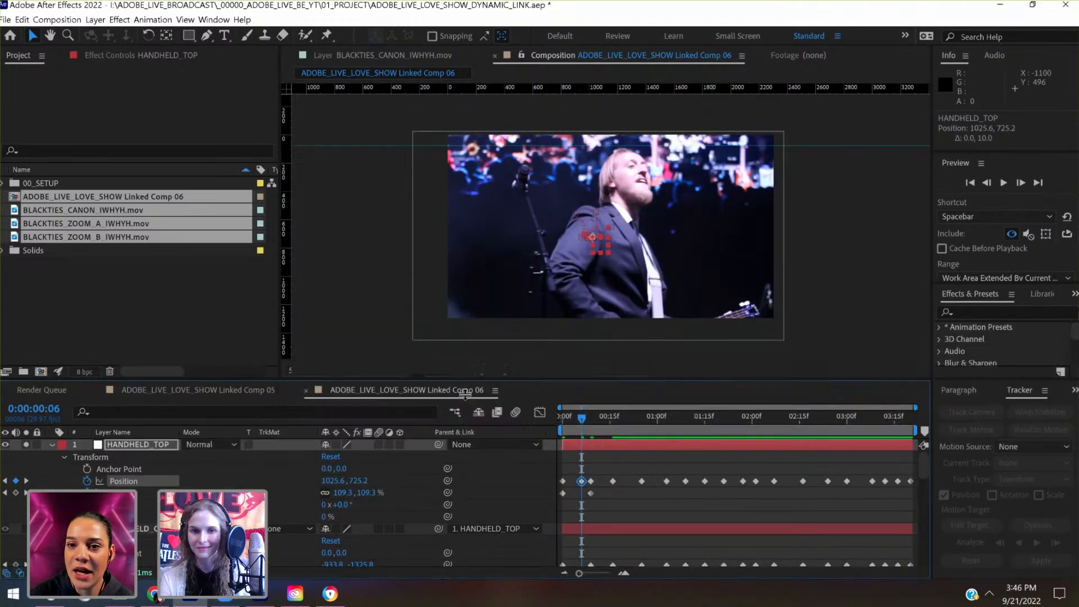
{"action": "left_click", "coordinate": [324, 386]}
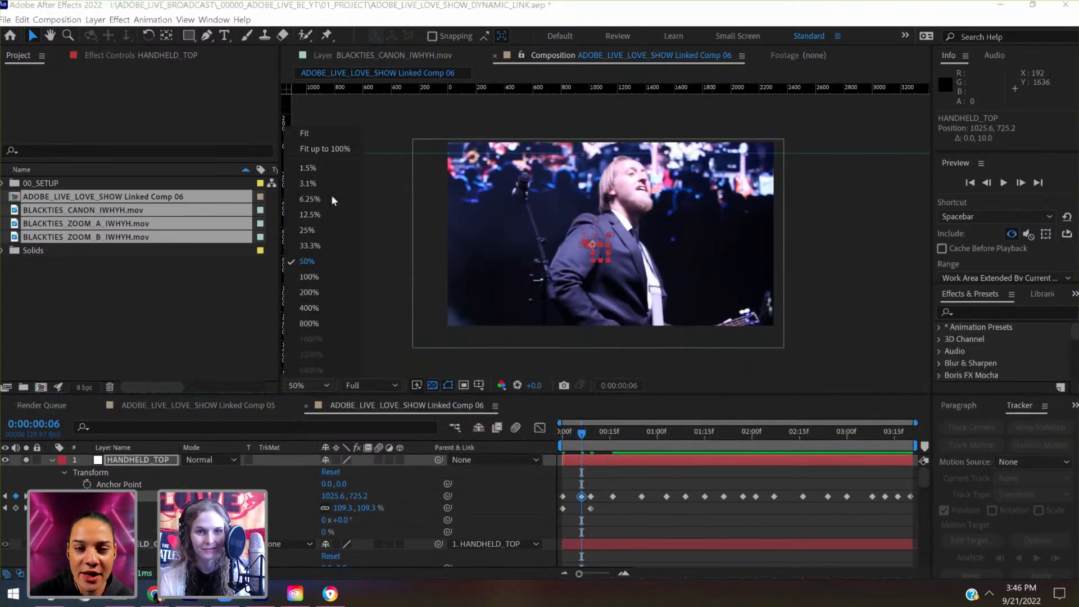
{"action": "left_click", "coordinate": [318, 138]}
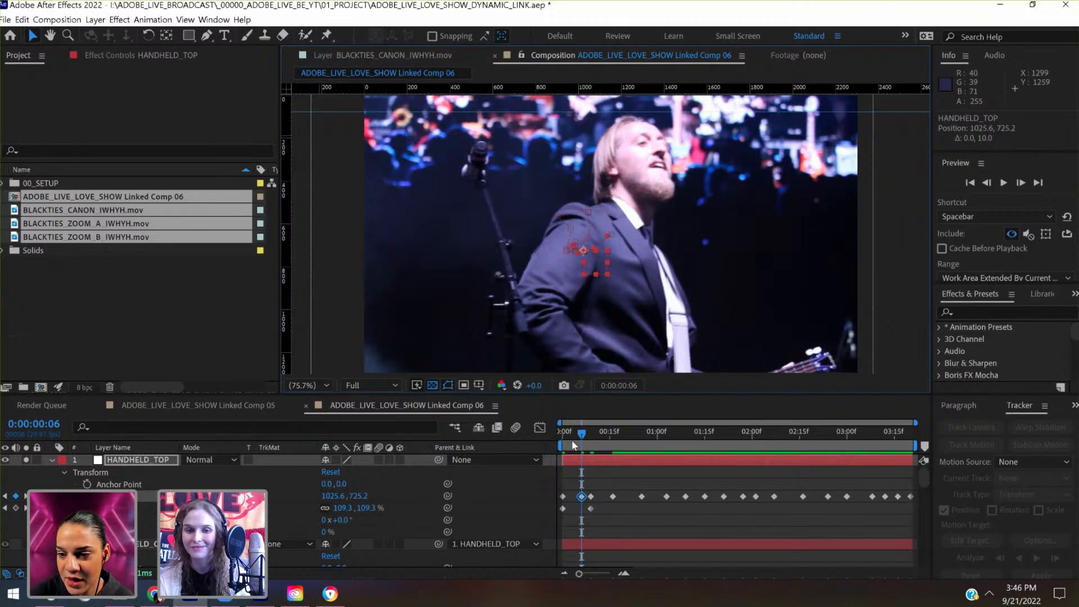
- At 0:00:00:03, raise HANDHELD_TOP to a keyframed Position of 1090.7, 649.8
{"action": "left_click_drag", "start_coordinate": [575, 445], "coordinate": [572, 445]}
{"action": "key", "text": "shift+Up"}
{"action": "key", "text": "shift+Up"}
{"action": "key", "text": "shift+Up"}
{"action": "key", "text": "shift+Up"}
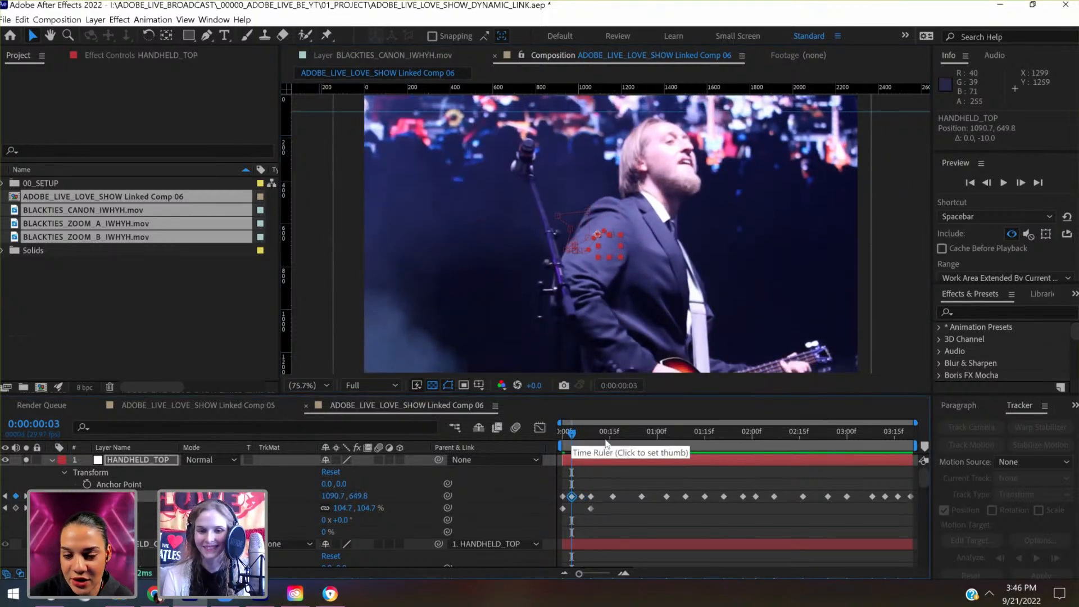
- At 0:00:00:13, lower HANDHELD_TOP to a keyframed Position of 1009.1, 775.7
{"action": "left_click", "coordinate": [606, 442]}
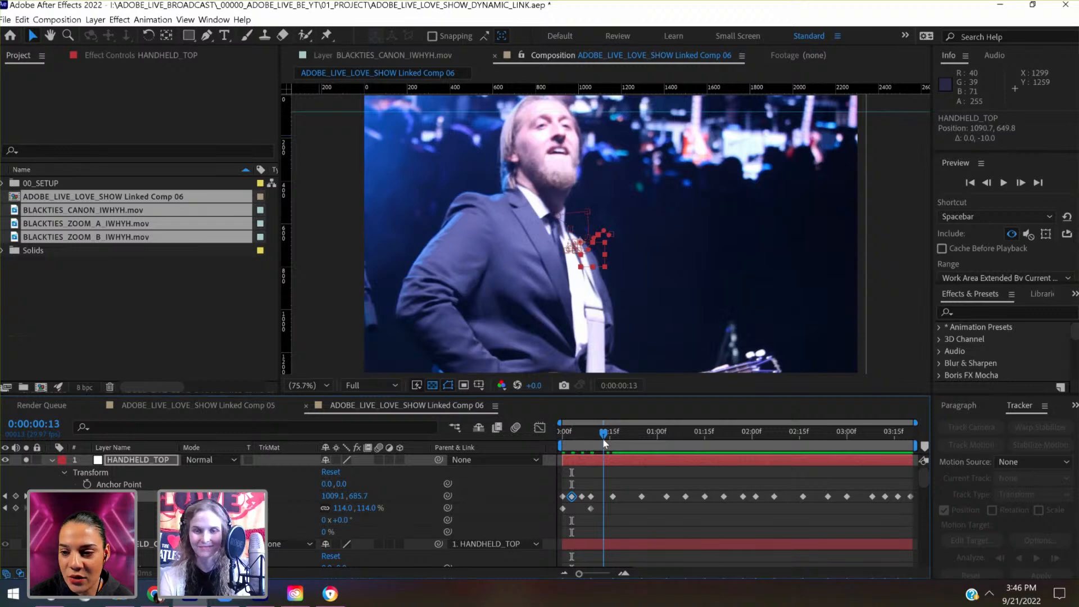
{"action": "key", "text": "shift+Down"}
{"action": "key", "text": "shift+Down"}
{"action": "key", "text": "shift+Down"}
{"action": "key", "text": "shift+Down"}
{"action": "key", "text": "shift+Down"}
{"action": "key", "text": "shift+Down"}
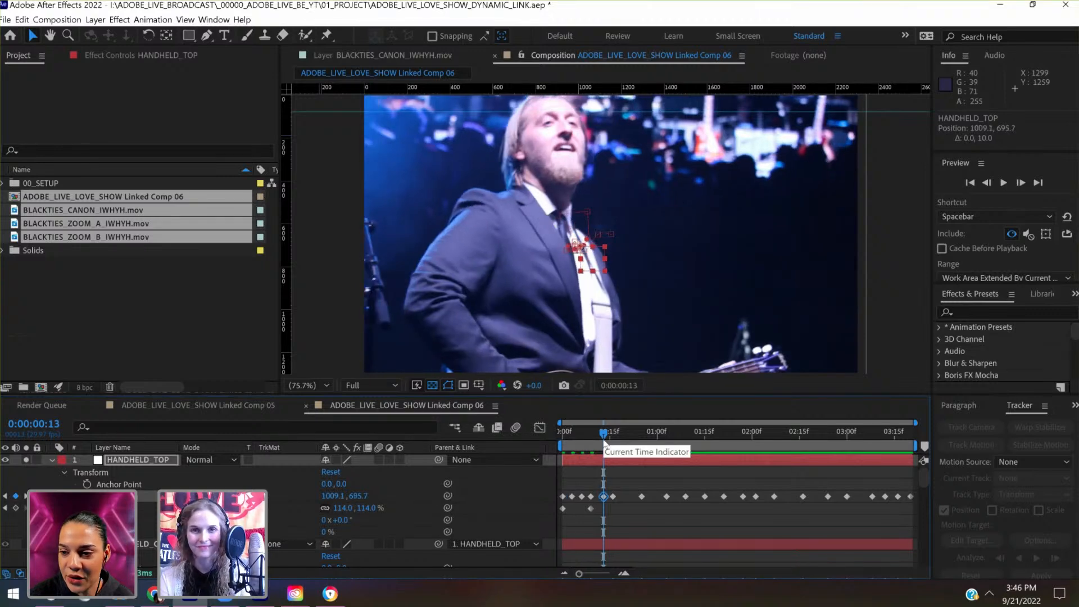
{"action": "key", "text": "shift+Down"}
{"action": "key", "text": "shift+Down"}
{"action": "key", "text": "shift+Down"}
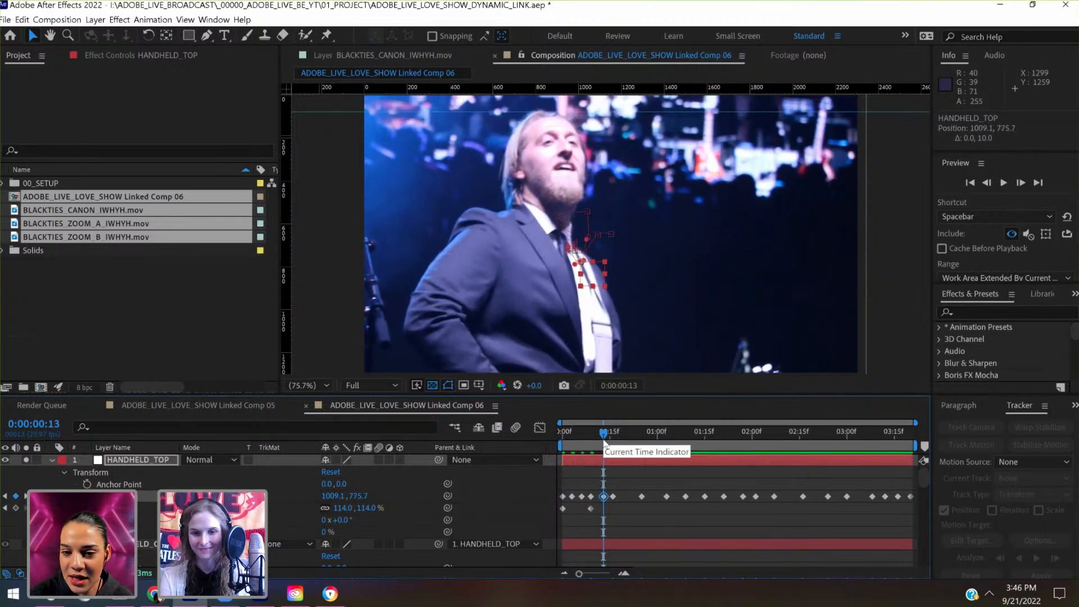
- At 0:00:00:21, raise HANDHELD_TOP to a keyframed Position of 1046.7, 465.6
{"action": "left_click_drag", "start_coordinate": [606, 443], "coordinate": [632, 442]}
{"action": "key", "text": "shift+Up"}
{"action": "key", "text": "shift+Up"}
{"action": "key", "text": "shift+Up"}
{"action": "key", "text": "shift+Up"}
{"action": "key", "text": "shift+Up"}
{"action": "key", "text": "shift+Up"}
{"action": "key", "text": "shift+Up"}
{"action": "key", "text": "shift+Up"}
{"action": "key", "text": "shift+Up"}
{"action": "key", "text": "shift+Up"}
{"action": "key", "text": "shift+Up"}
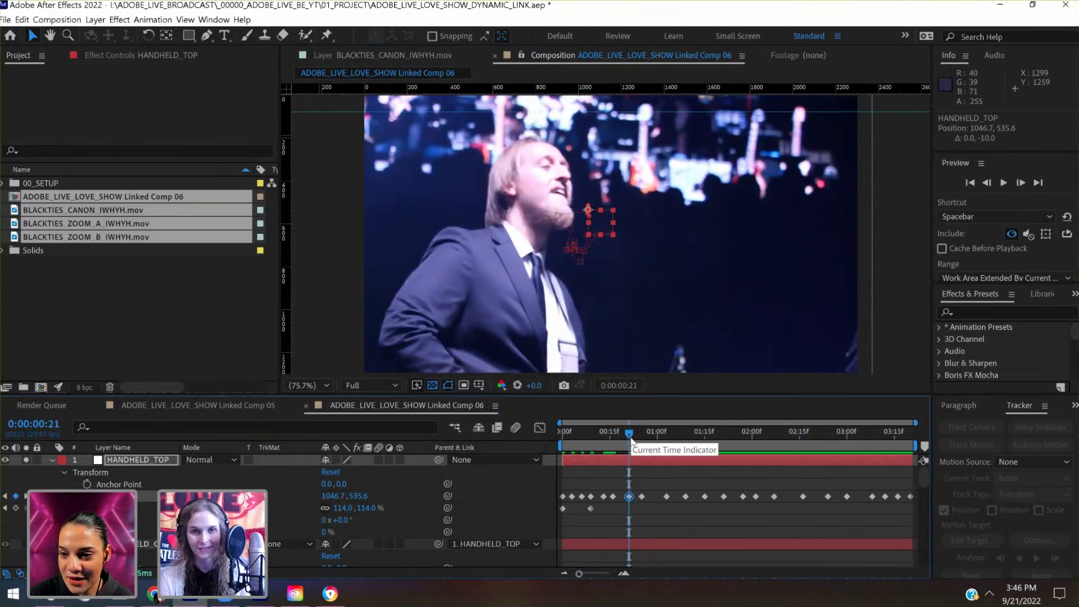
{"action": "key", "text": "shift+Up"}
{"action": "key", "text": "shift+Up"}
{"action": "key", "text": "shift+Up"}
{"action": "key", "text": "shift+Up"}
{"action": "key", "text": "shift+Up"}
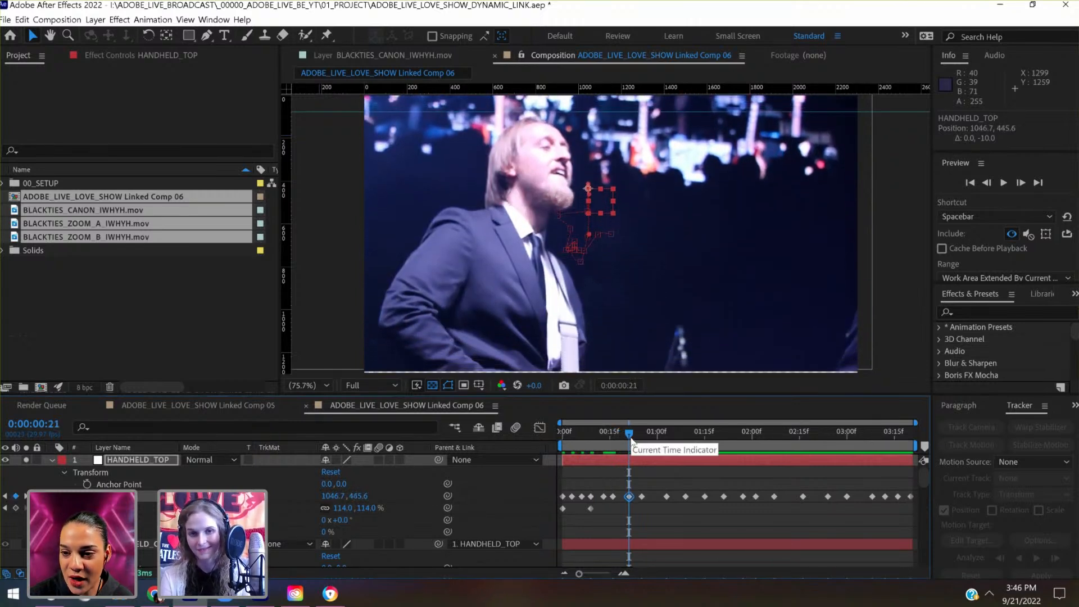
{"action": "key", "text": "shift+Down"}
{"action": "key", "text": "shift+Down"}
{"action": "key", "text": "shift+Down"}
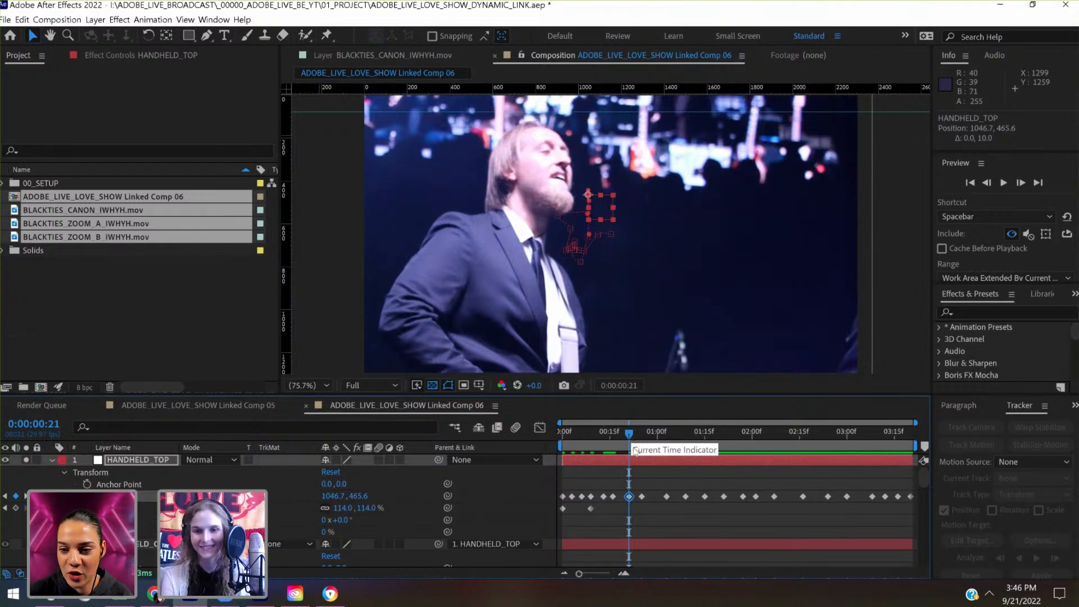
- At 0:00:00:29, adjust HANDHELD_TOP vertically and keyframe its Position at 1042.0, 532.0
{"action": "left_click", "coordinate": [653, 441]}
{"action": "key", "text": "shift+Up"}
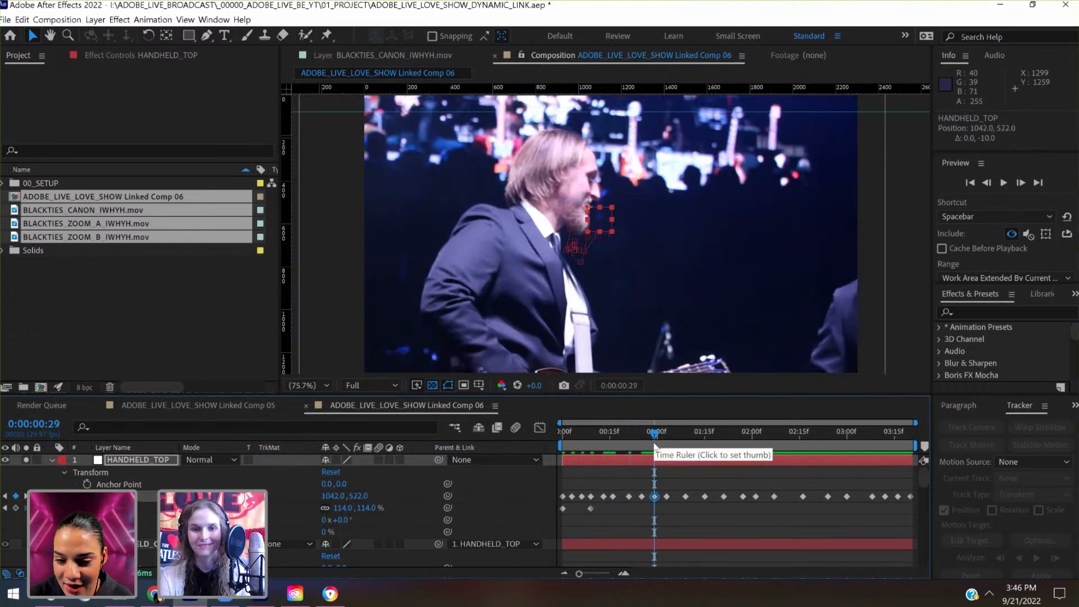
{"action": "key", "text": "shift+Down"}
{"action": "key", "text": "shift+Up"}
{"action": "key", "text": "shift+Down"}
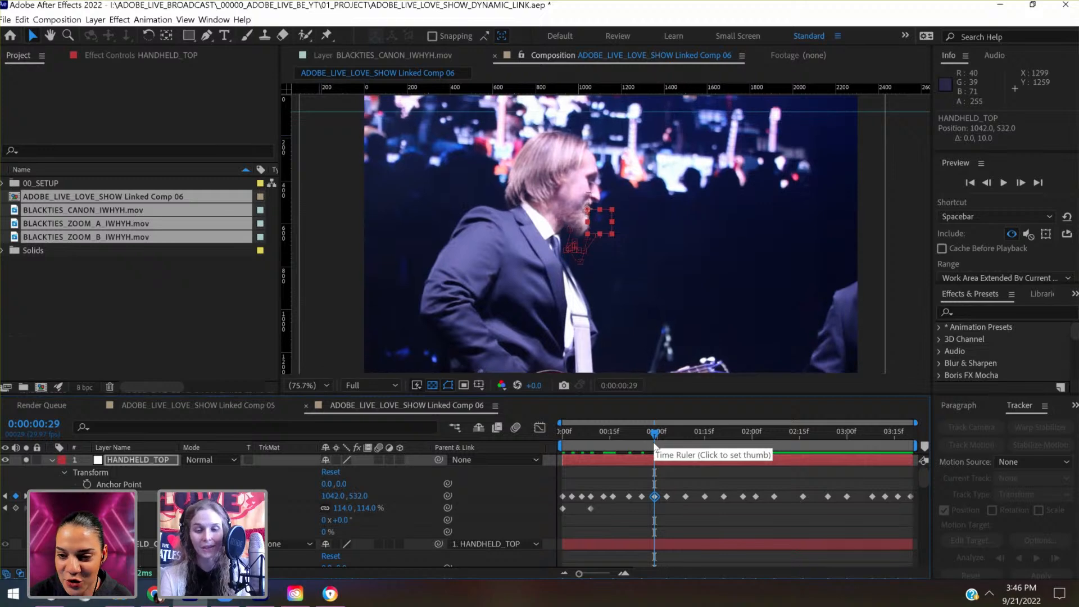
- At 0:00:01:06, raise HANDHELD_TOP to a keyframed Position of 1042.0, 512.0
{"action": "left_click", "coordinate": [677, 446]}
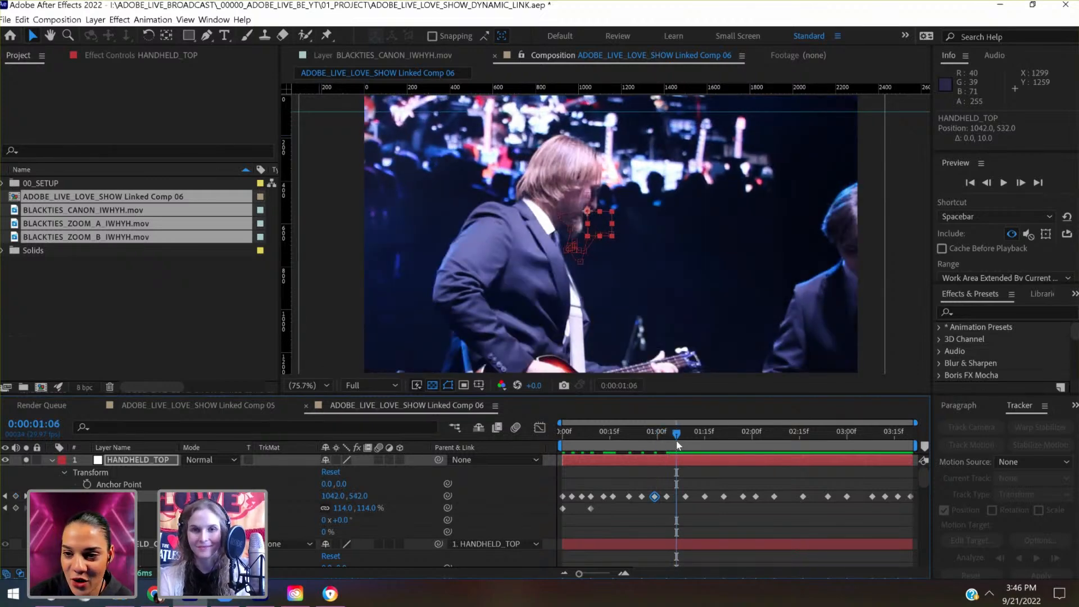
{"action": "key", "text": "shift+Up"}
{"action": "key", "text": "shift+Up"}
{"action": "key", "text": "shift+Up"}
{"action": "key", "text": "shift+Up"}
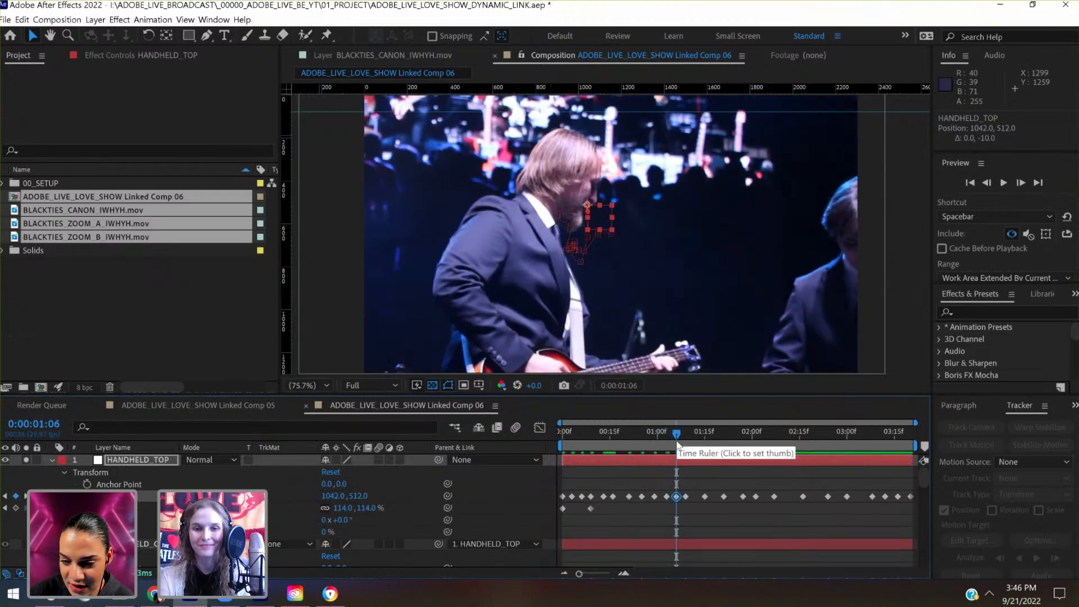
{"action": "key", "text": "shift+Down"}
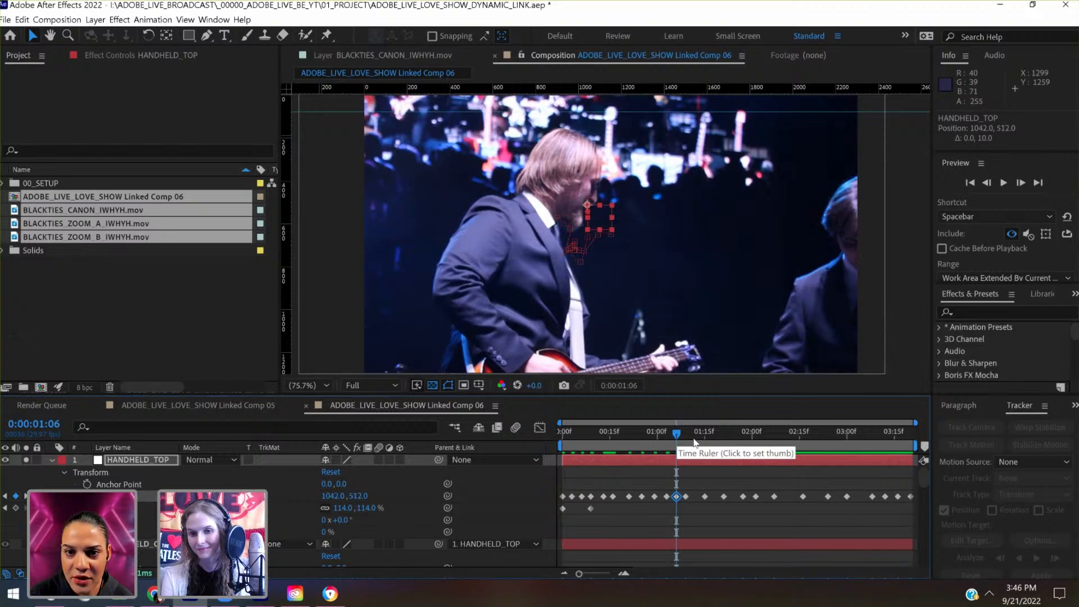
- At 0:00:01:12, adjust HANDHELD_TOP vertically and keyframe its Position at 971.1, 538.0
{"action": "left_click", "coordinate": [695, 444]}
{"action": "key", "text": "shift+Up"}
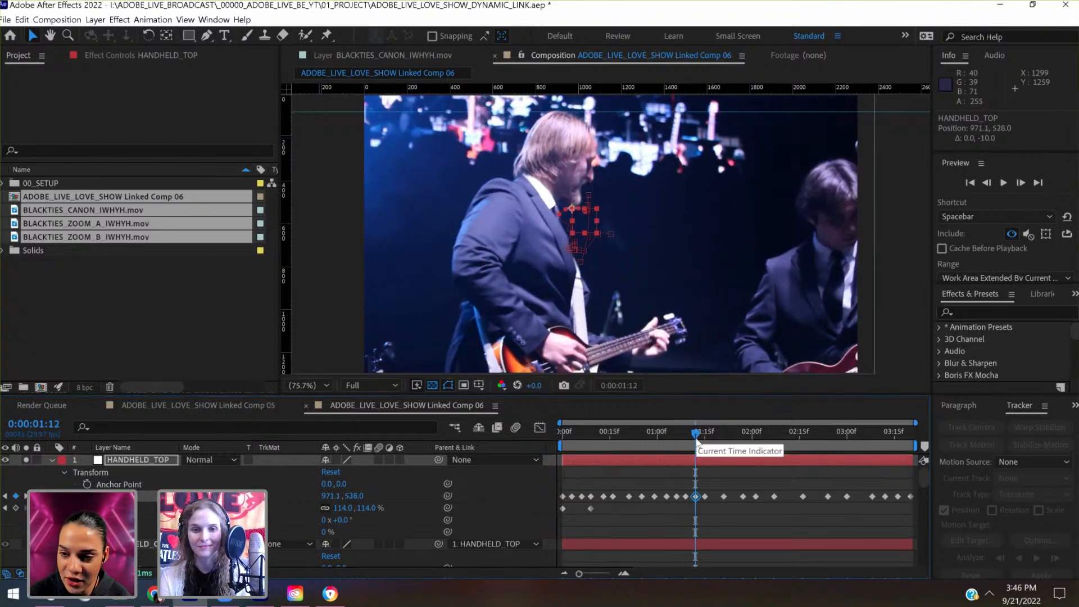
{"action": "key", "text": "shift+Down"}
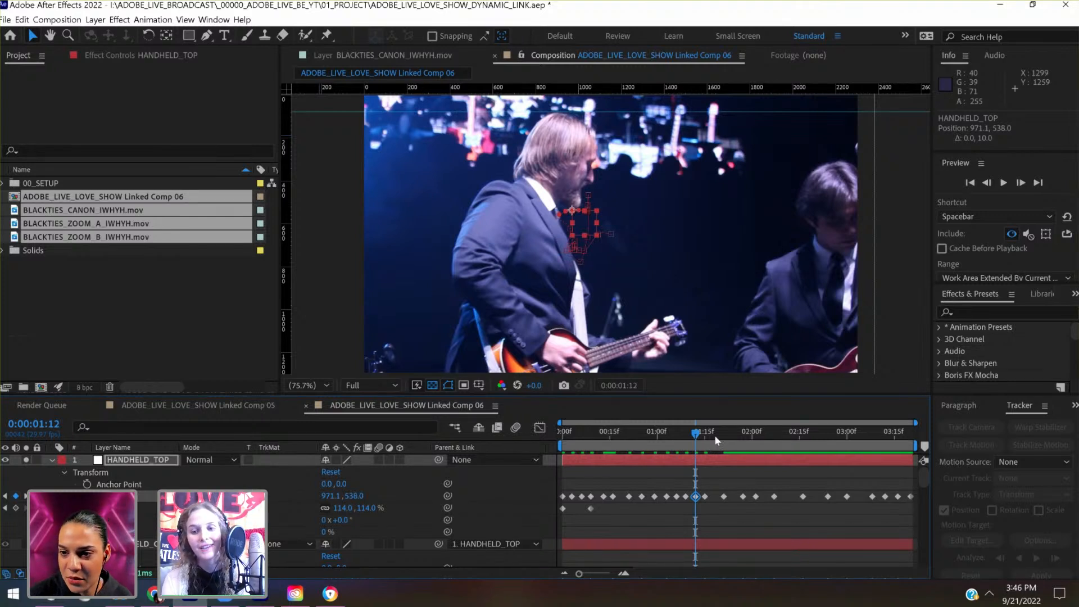
- At 0:00:01:18, raise HANDHELD_TOP to a keyframed Position of 930.8, 561.0
{"action": "left_click", "coordinate": [714, 435]}
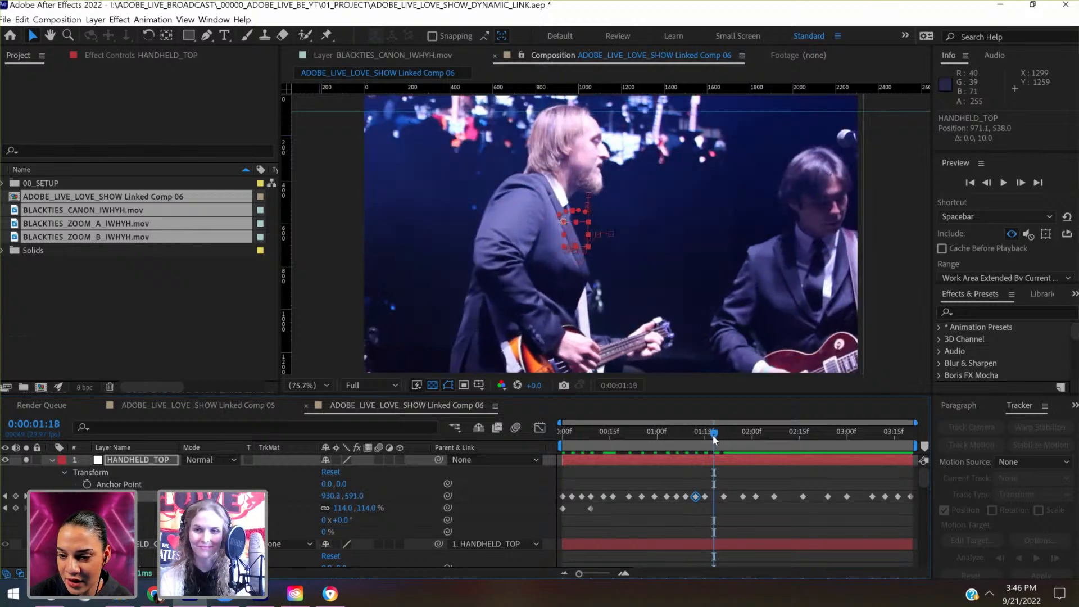
{"action": "key", "text": "shift+Up"}
{"action": "key", "text": "shift+Up"}
{"action": "key", "text": "shift+Up"}
{"action": "key", "text": "shift+Up"}
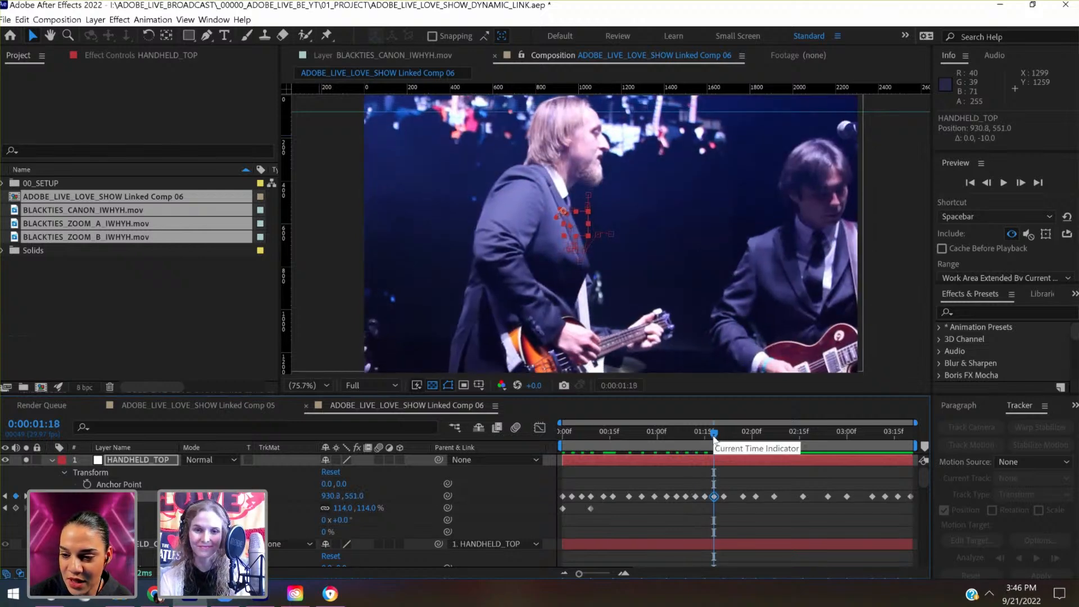
{"action": "key", "text": "shift+Down"}
- At 0:00:01:24, lower HANDHELD_TOP to a keyframed Position of 954.3, 742.3
{"action": "left_click", "coordinate": [727, 436]}
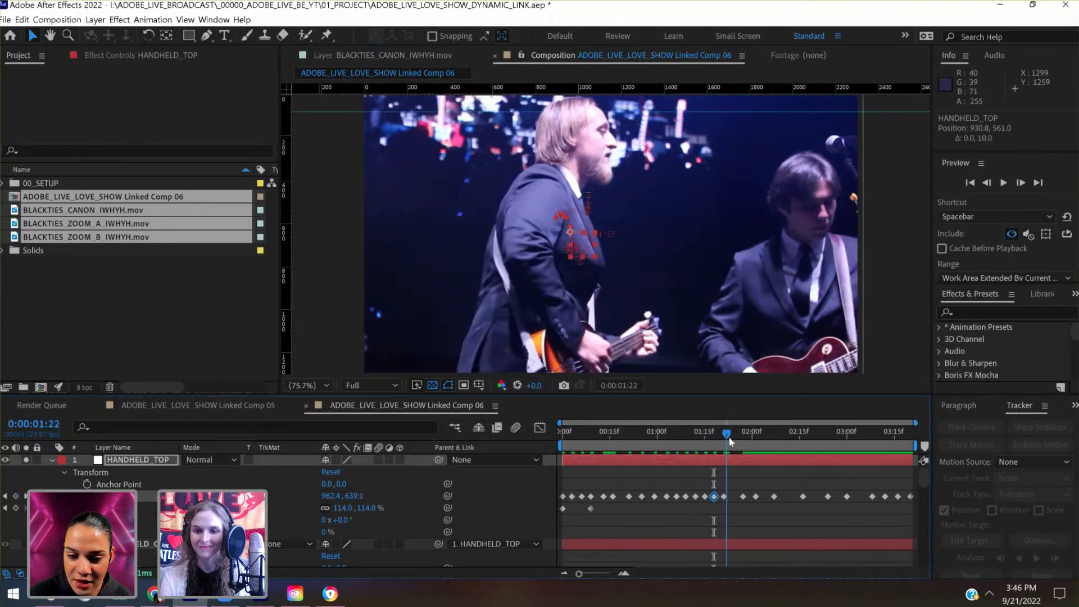
{"action": "left_click", "coordinate": [733, 438]}
{"action": "key", "text": "shift+Down"}
{"action": "key", "text": "shift+Down"}
{"action": "key", "text": "shift+Down"}
{"action": "key", "text": "shift+Down"}
{"action": "key", "text": "shift+Down"}
{"action": "key", "text": "shift+Down"}
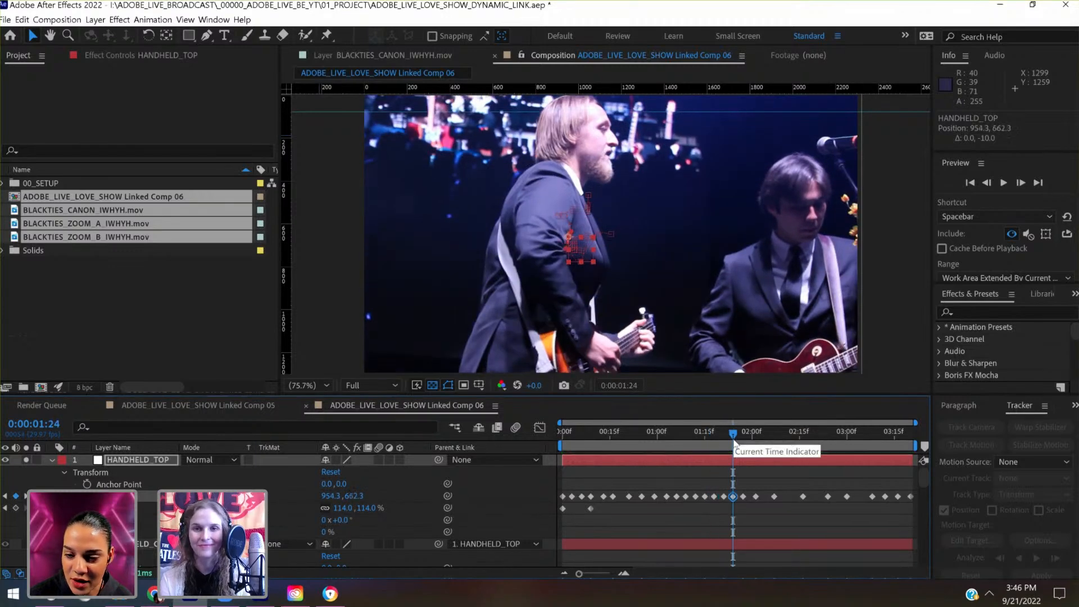
{"action": "key", "text": "shift+Down"}
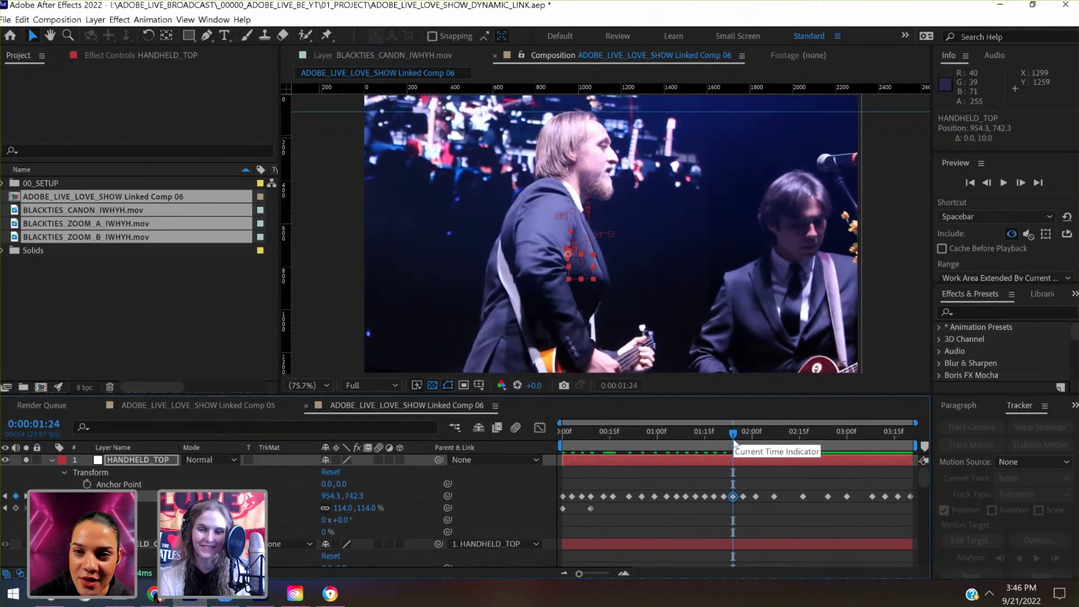
- Lower HANDHELD_TOP to keyframed Positions of 982.0, 742.0 at 0:00:02:04 and 963.7, 744.1 at 0:00:02:11
{"action": "left_click_drag", "start_coordinate": [742, 443], "coordinate": [774, 444]}
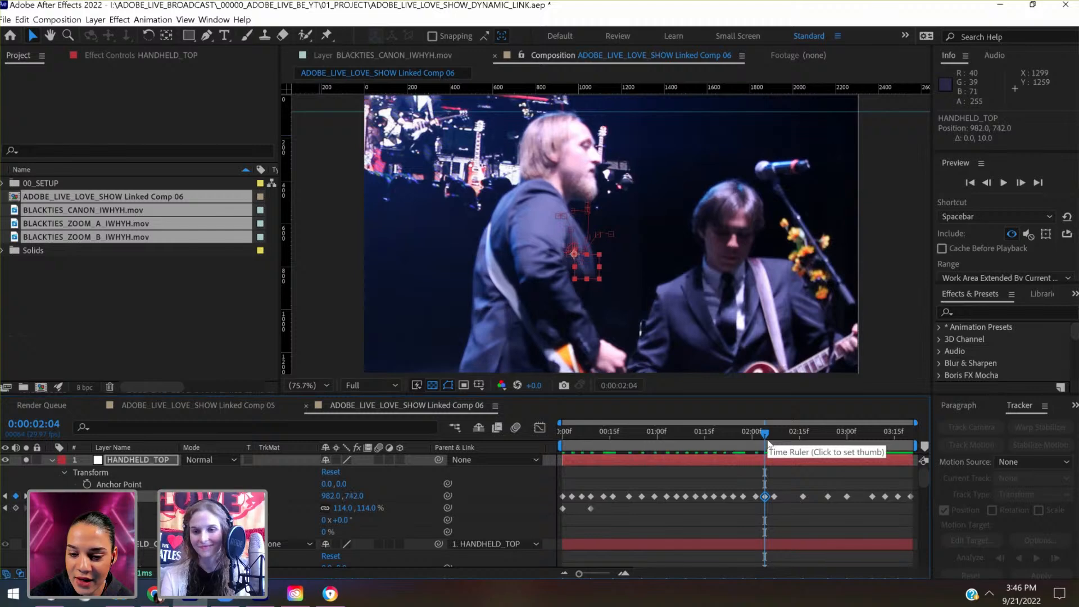
{"action": "left_click", "coordinate": [787, 446]}
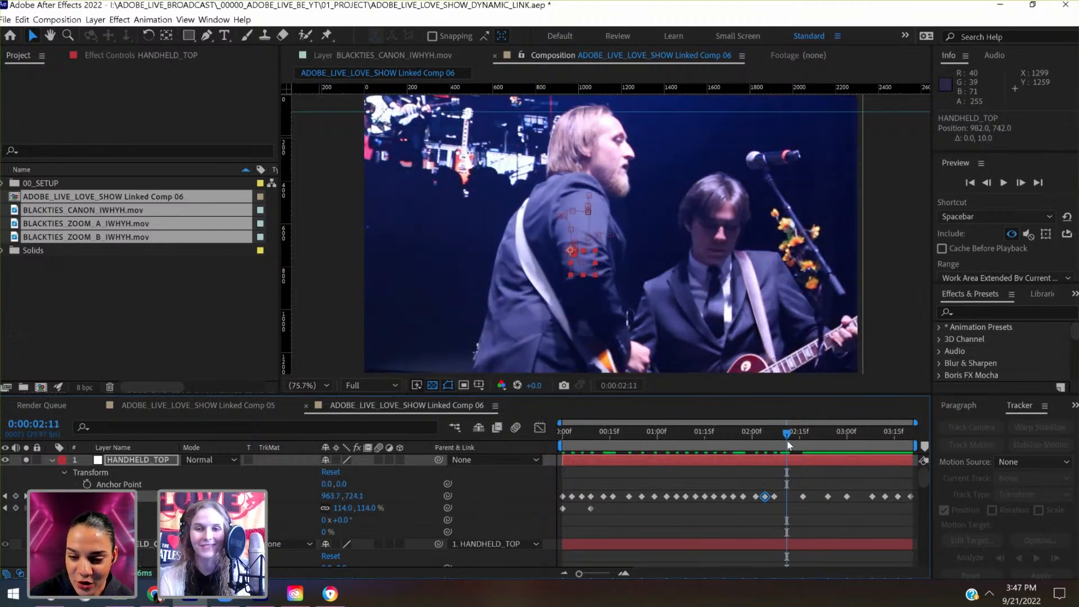
{"action": "key", "text": "shift+Up"}
{"action": "key", "text": "shift+Up"}
{"action": "key", "text": "shift+Down"}
{"action": "key", "text": "shift+Down"}
{"action": "key", "text": "shift+Down"}
{"action": "key", "text": "shift+Down"}
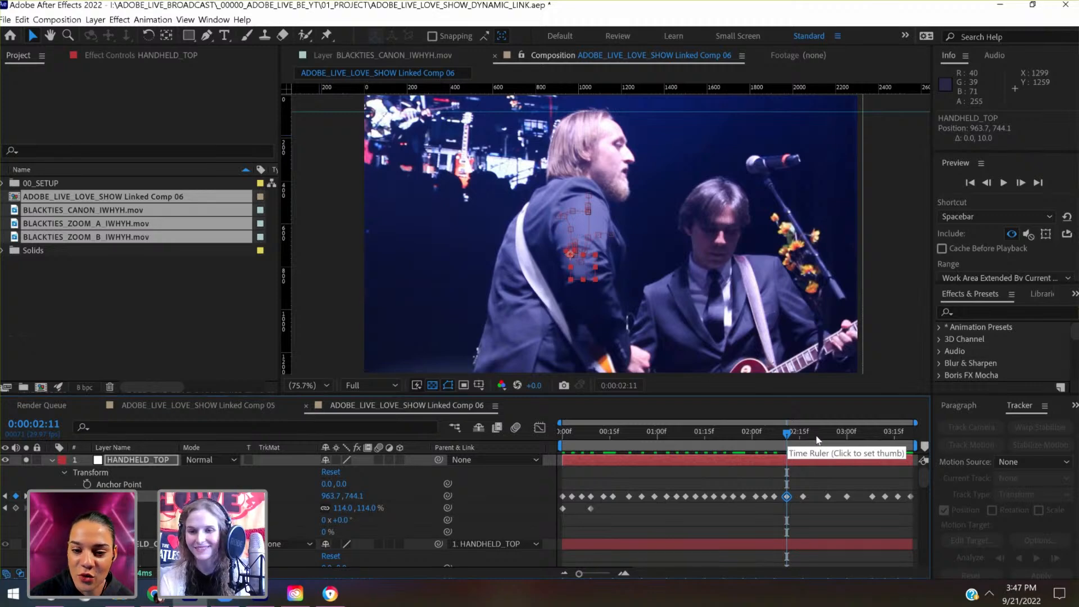
- At 0:00:02:19, raise HANDHELD_TOP to a keyframed Position of 955.0, 645.2
{"action": "left_click", "coordinate": [814, 434]}
{"action": "key", "text": "shift+Up"}
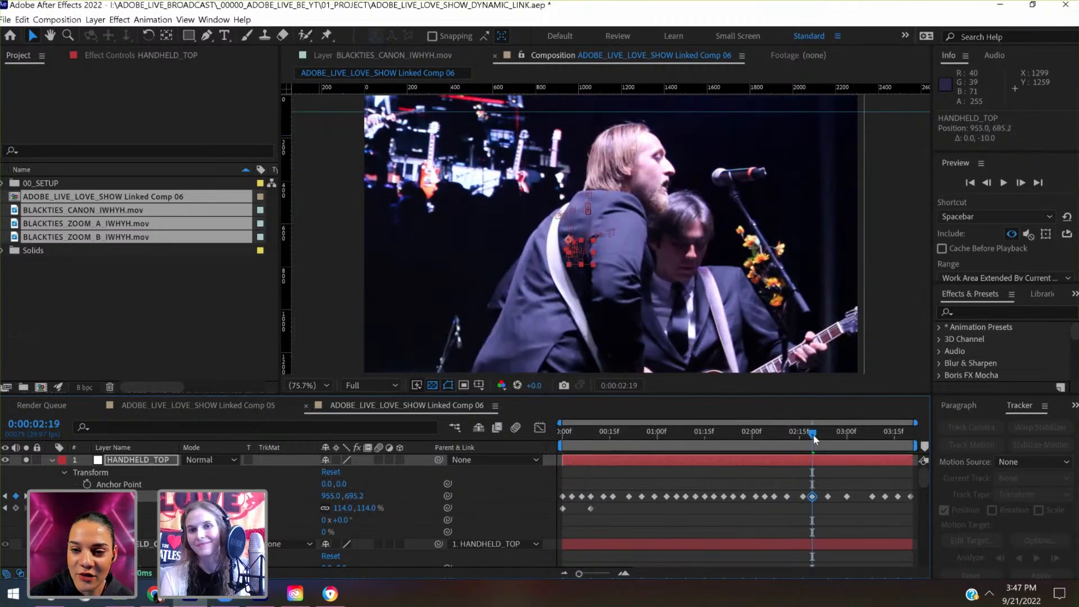
{"action": "key", "text": "shift+Up"}
{"action": "key", "text": "shift+Up"}
{"action": "key", "text": "shift+Up"}
{"action": "key", "text": "shift+Up"}
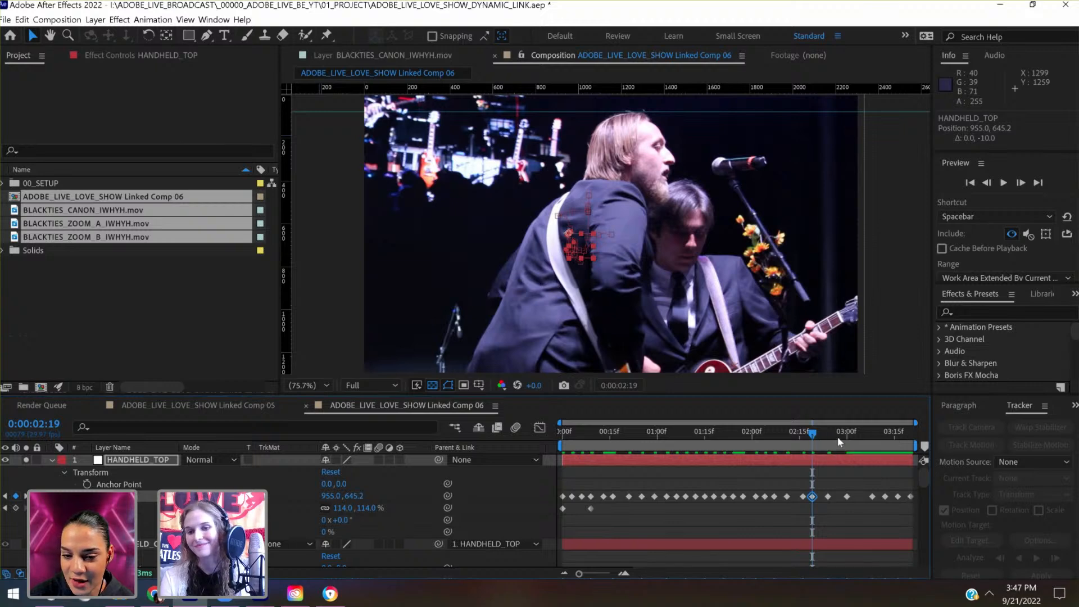
- At 0:00:02:27, raise HANDHELD_TOP to a keyframed Position of 984.0, 680.7
{"action": "left_click", "coordinate": [838, 437]}
{"action": "key", "text": "shift+Up"}
{"action": "key", "text": "shift+Up"}
{"action": "key", "text": "shift+Up"}
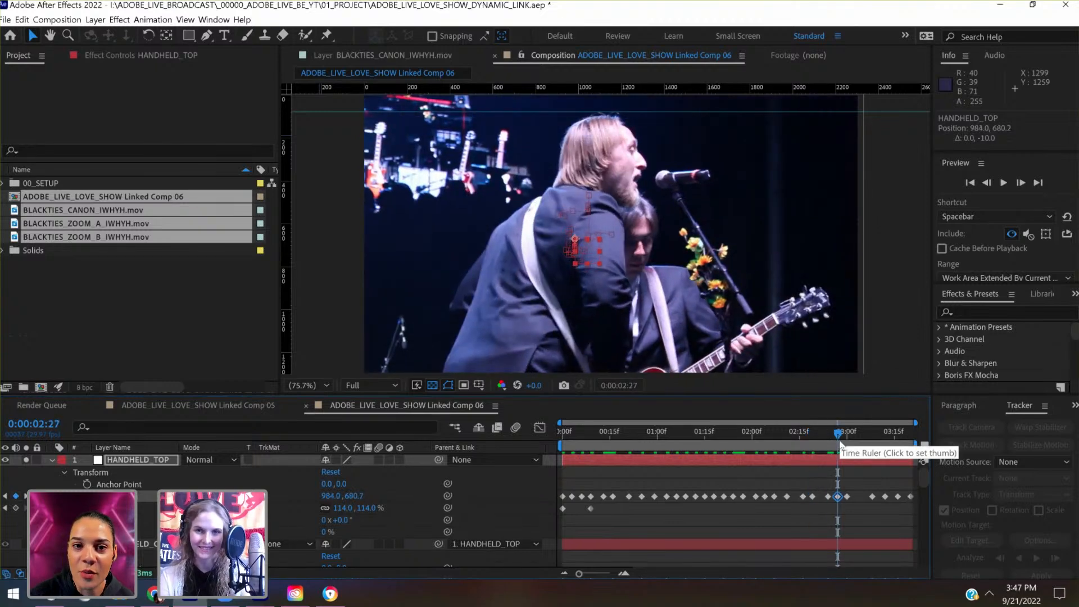
- At 0:00:03:04, lower HANDHELD_TOP to a keyframed Position of 982.0, 732.0
{"action": "left_click_drag", "start_coordinate": [841, 444], "coordinate": [860, 454]}
{"action": "key", "text": "shift+Down"}
{"action": "key", "text": "shift+Down"}
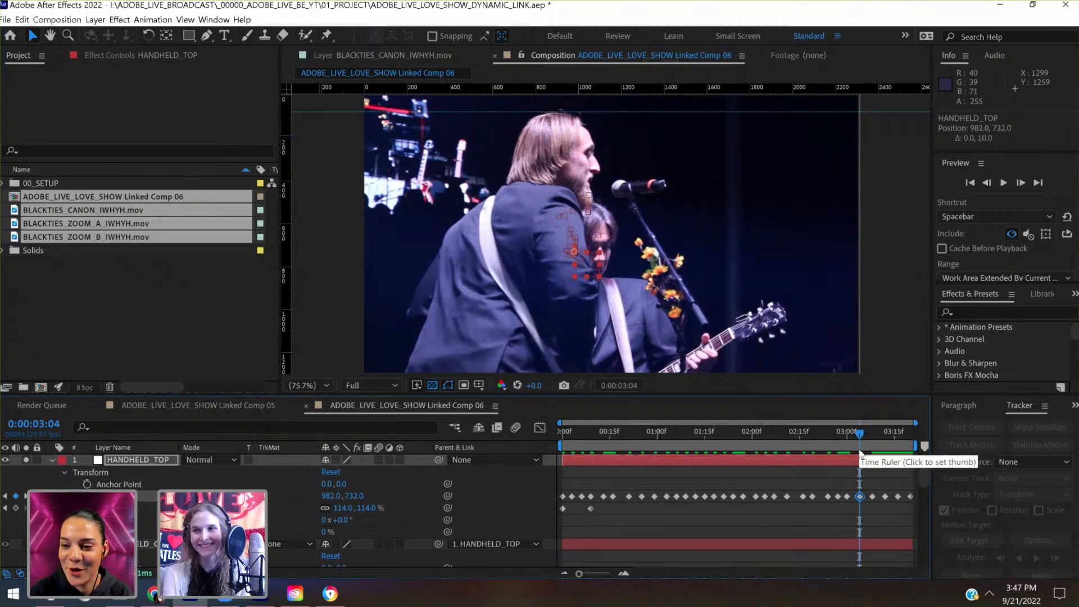
{"action": "left_click", "coordinate": [821, 447]}
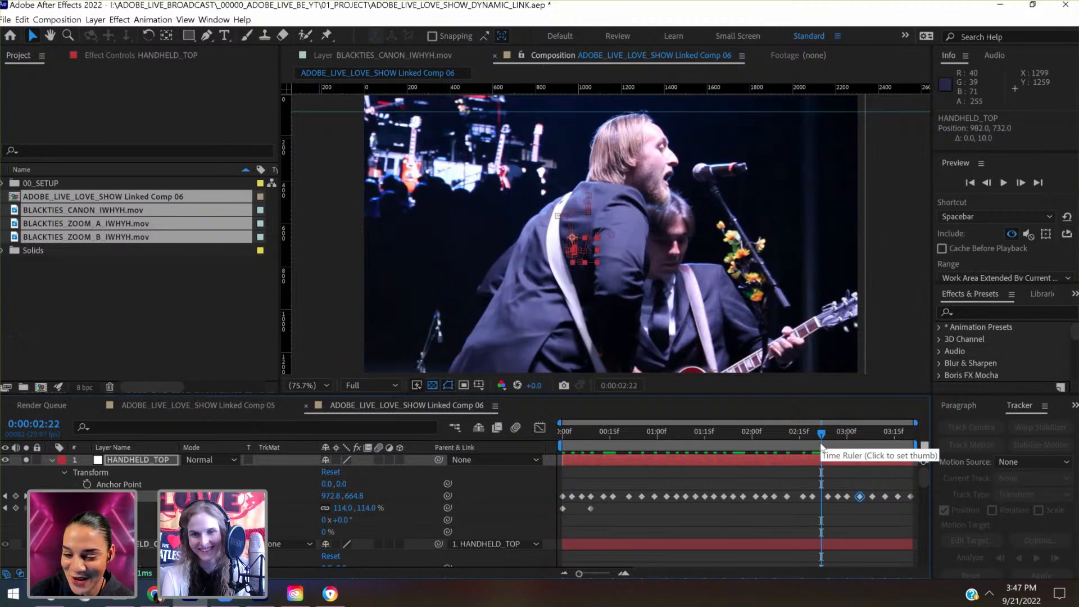
- At 0:00:02:14, raise HANDHELD_TOP to a keyframed Position of 947.9, 653.7
{"action": "left_click", "coordinate": [794, 437]}
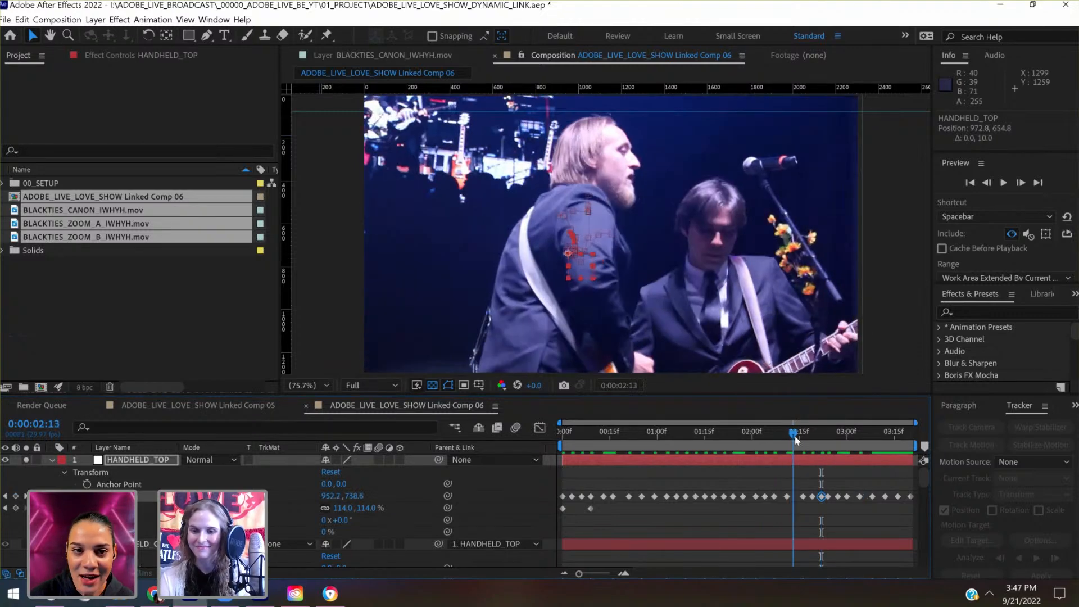
{"action": "left_click", "coordinate": [795, 437]}
{"action": "key", "text": "shift+Up"}
{"action": "key", "text": "shift+Up"}
{"action": "key", "text": "shift+Up"}
{"action": "key", "text": "shift+Up"}
{"action": "key", "text": "shift+Up"}
{"action": "key", "text": "shift+Up"}
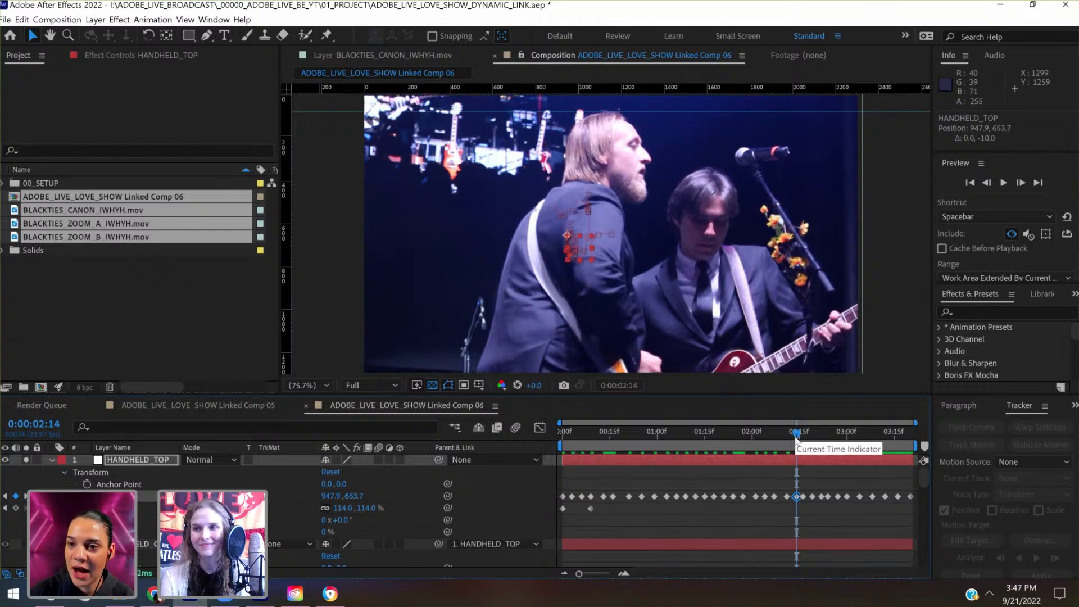
- At 0:00:03:11, raise HANDHELD_TOP to a keyframed Position of 982.0, 682.0
{"action": "left_click_drag", "start_coordinate": [803, 437], "coordinate": [884, 451]}
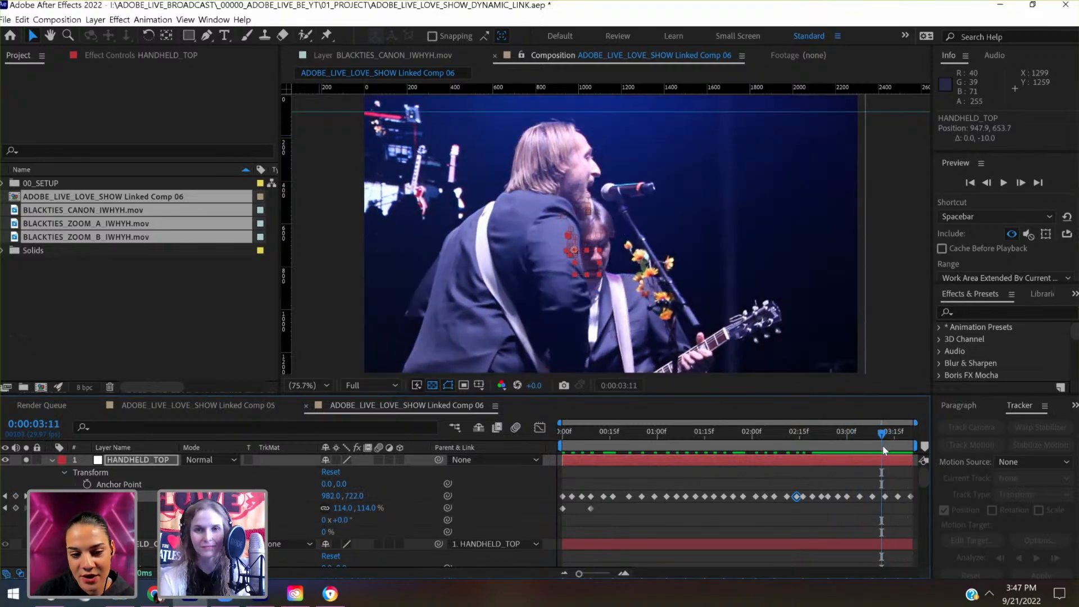
{"action": "key", "text": "shift+Up"}
{"action": "key", "text": "shift+Up"}
{"action": "key", "text": "shift+Up"}
{"action": "key", "text": "shift+Up"}
{"action": "key", "text": "shift+Up"}
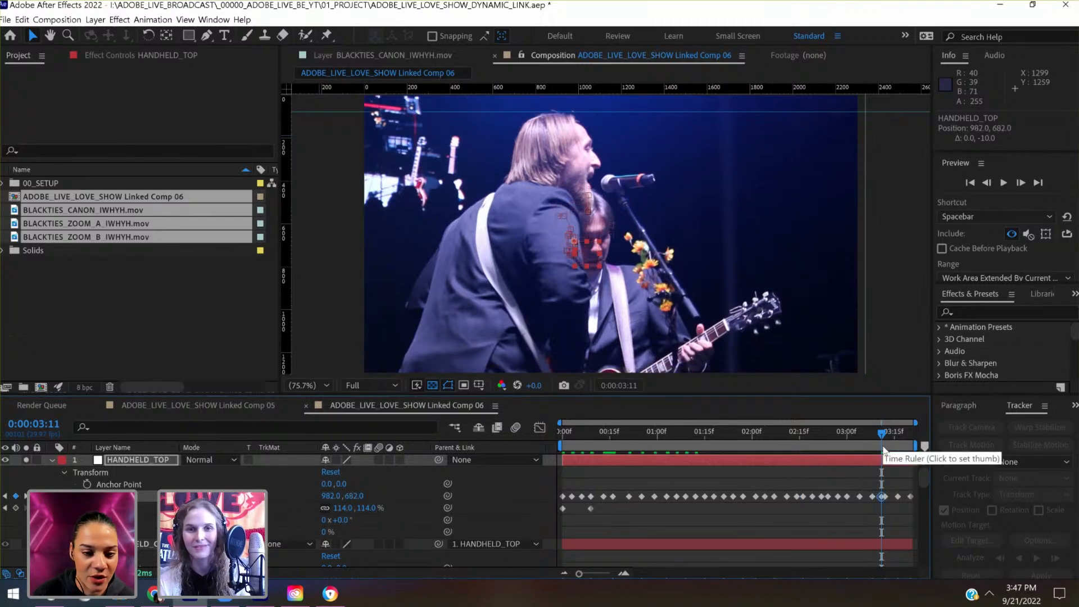
{"action": "key", "text": "shift+Down"}
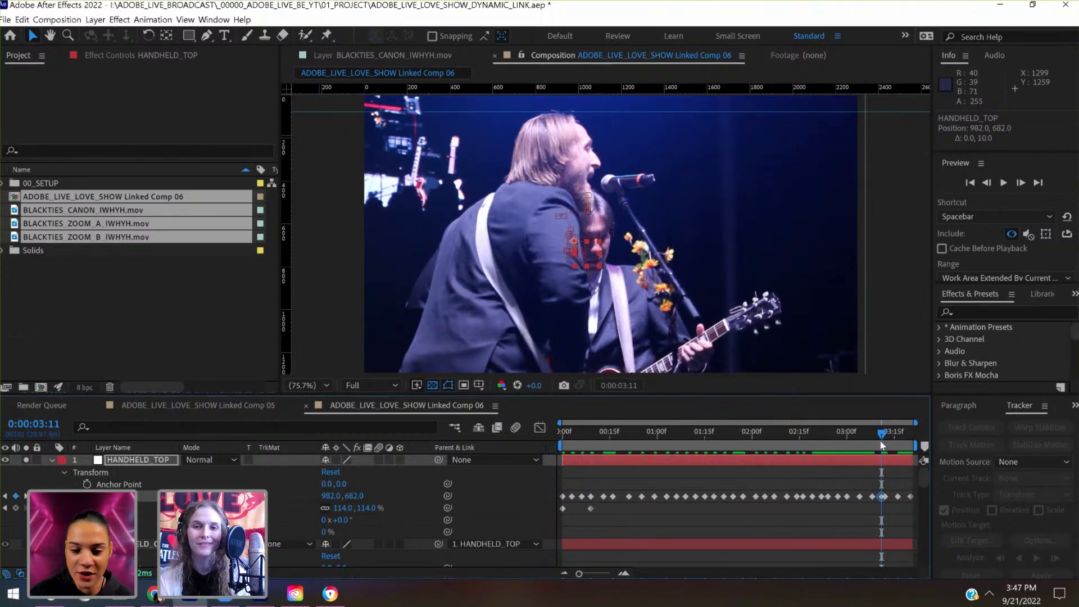
- At 0:00:02:16, raise HANDHELD_TOP's Position keyframe to 942.0, 612.0
{"action": "left_click_drag", "start_coordinate": [883, 447], "coordinate": [806, 445]}
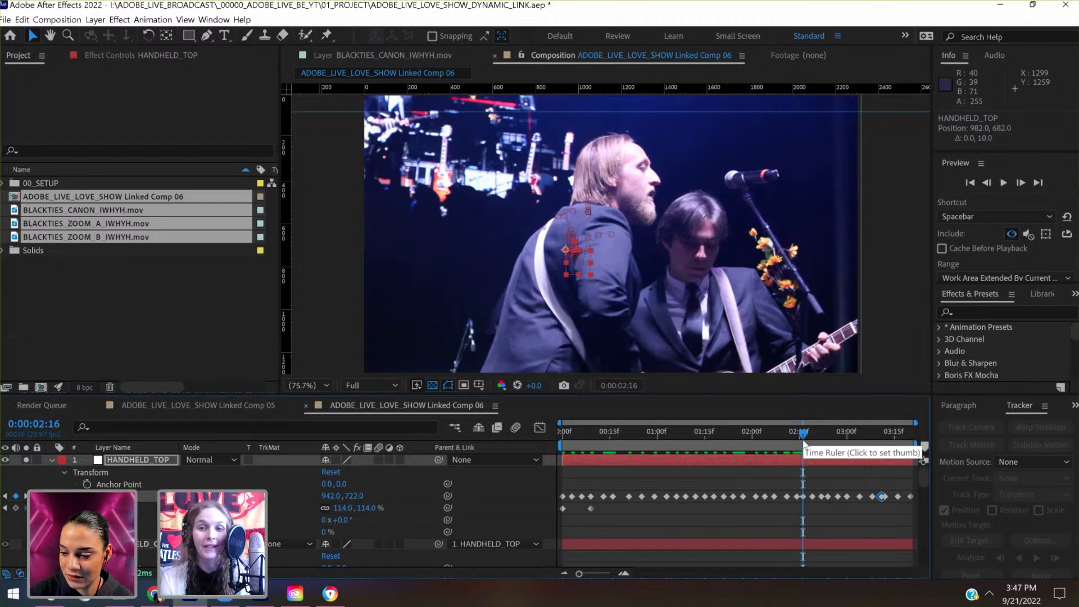
{"action": "key", "text": "shift+Up"}
{"action": "key", "text": "shift+Up"}
{"action": "key", "text": "shift+Up"}
{"action": "key", "text": "shift+Up"}
{"action": "key", "text": "shift+Up"}
{"action": "key", "text": "shift+Up"}
{"action": "key", "text": "shift+Up"}
{"action": "key", "text": "shift+Up"}
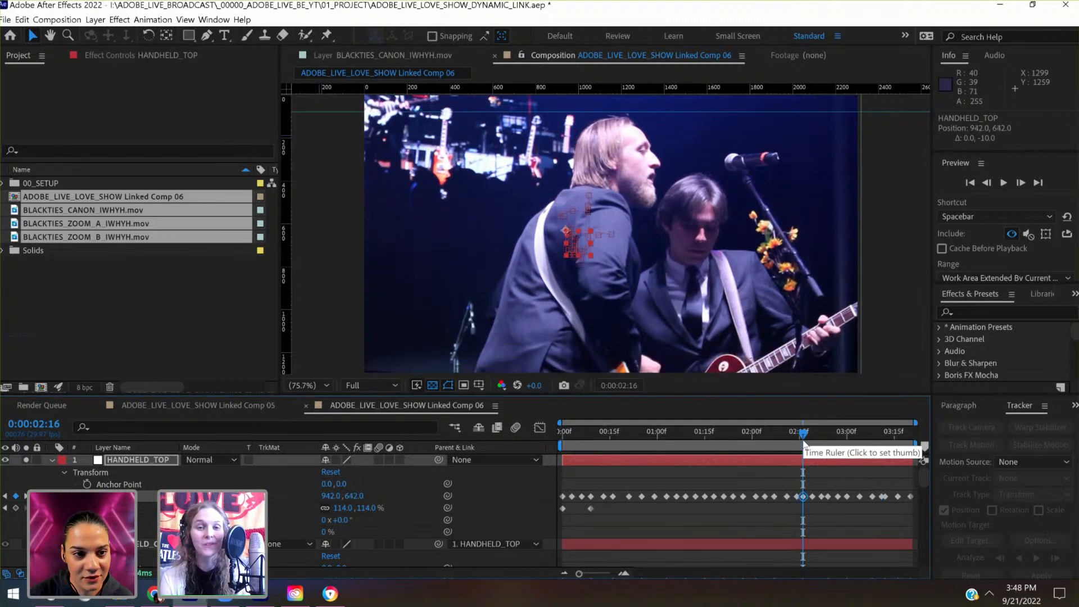
{"action": "key", "text": "shift+Up"}
{"action": "key", "text": "shift+Up"}
{"action": "key", "text": "shift+Up"}
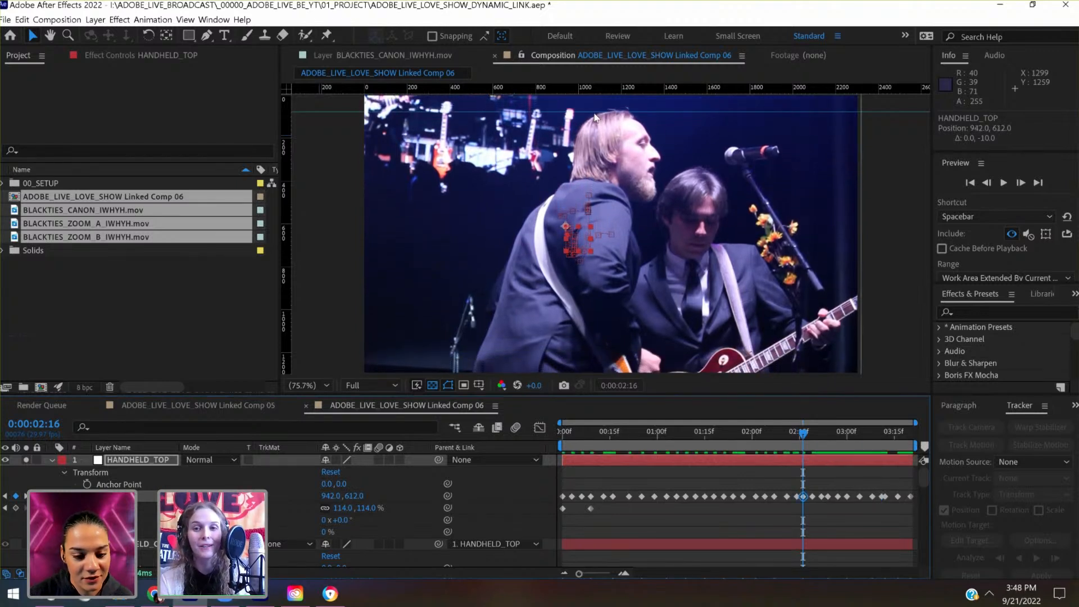
- Examine the clip's motion frame by frame across HANDHELD_TOP's Position keyframes between 0:00:02:14 and 0:00:03:14
{"action": "left_click_drag", "start_coordinate": [854, 230], "coordinate": [858, 251]}
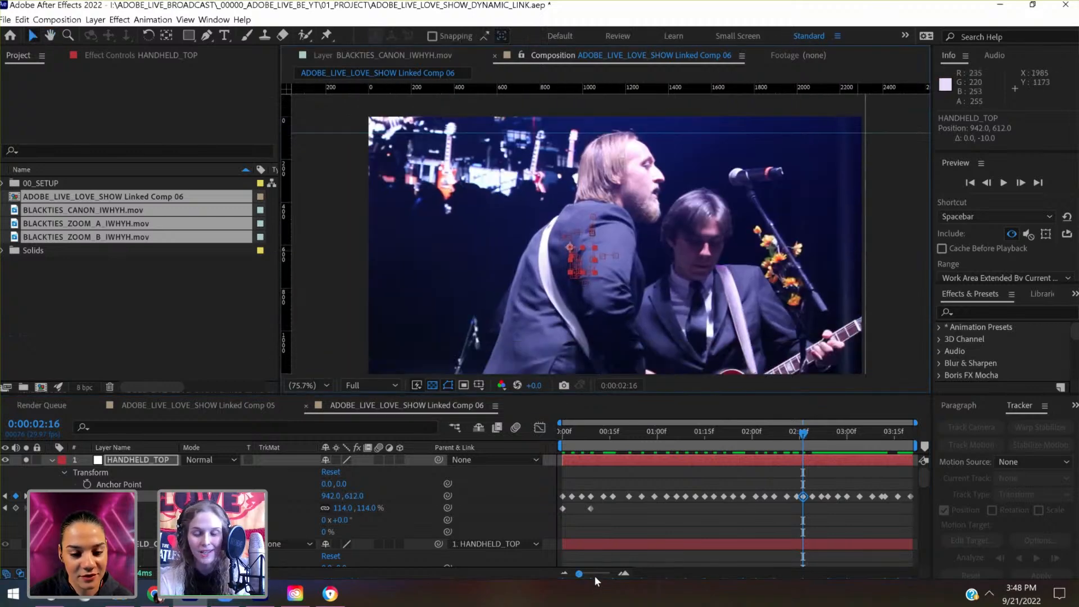
{"action": "left_click_drag", "start_coordinate": [595, 575], "coordinate": [603, 575]}
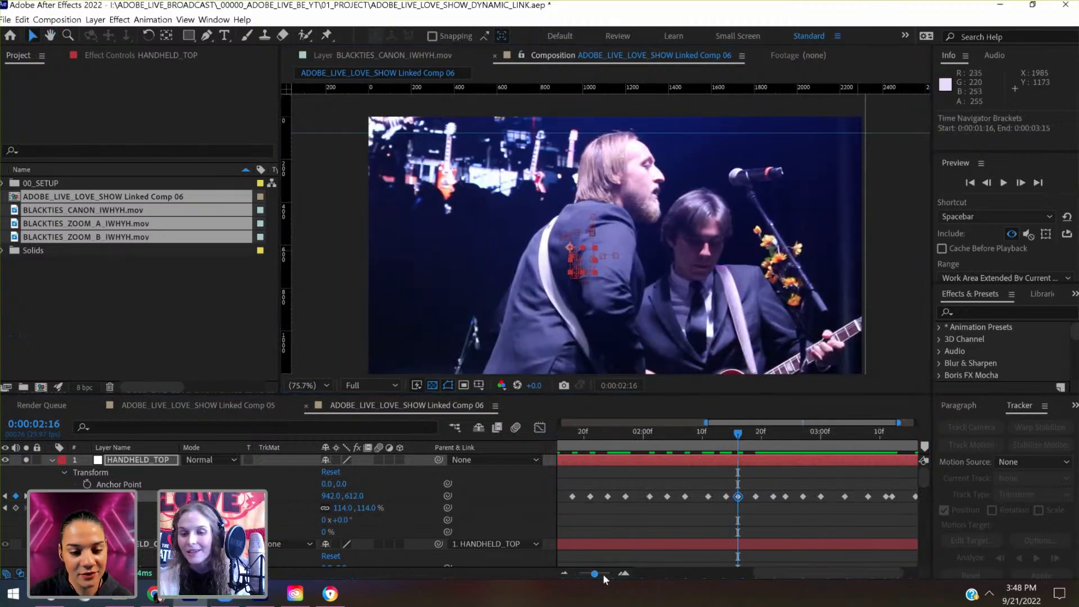
{"action": "left_click", "coordinate": [726, 433]}
{"action": "left_click_drag", "start_coordinate": [715, 436], "coordinate": [725, 435]}
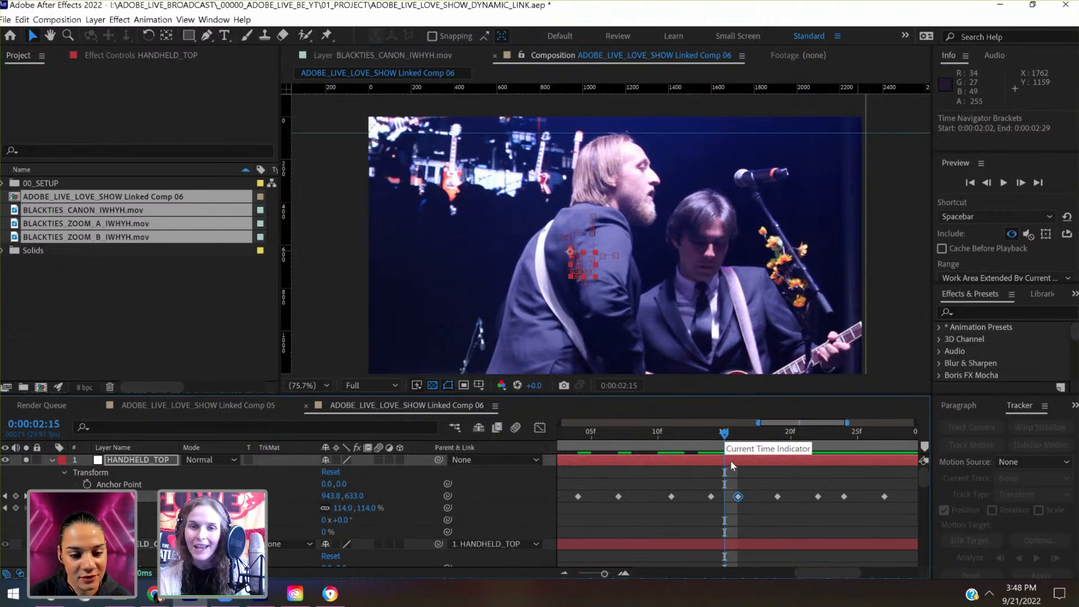
{"action": "left_click", "coordinate": [712, 437]}
{"action": "left_click_drag", "start_coordinate": [740, 436], "coordinate": [893, 440]}
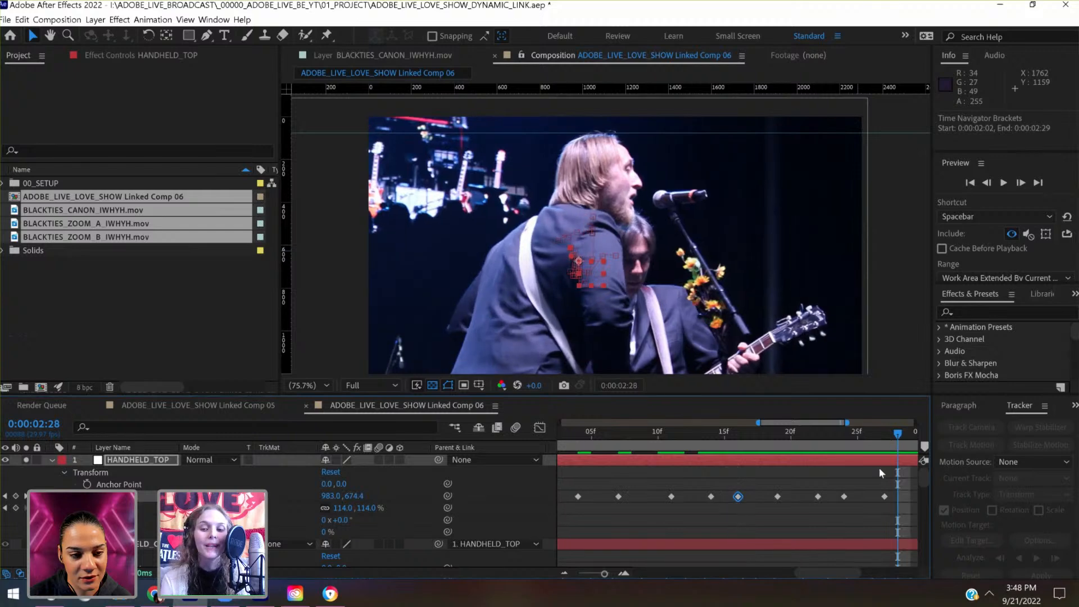
{"action": "scroll", "coordinate": [880, 468], "scroll_direction": "right", "scroll_amount": 7}
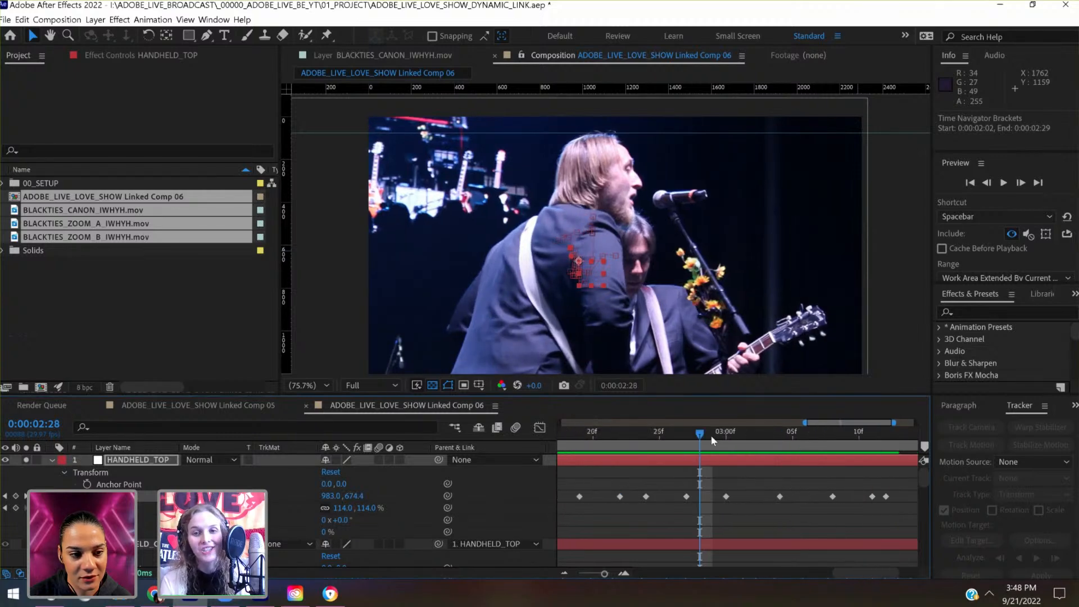
{"action": "left_click_drag", "start_coordinate": [711, 439], "coordinate": [913, 439]}
{"action": "scroll", "coordinate": [857, 496], "scroll_direction": "right", "scroll_amount": 3}
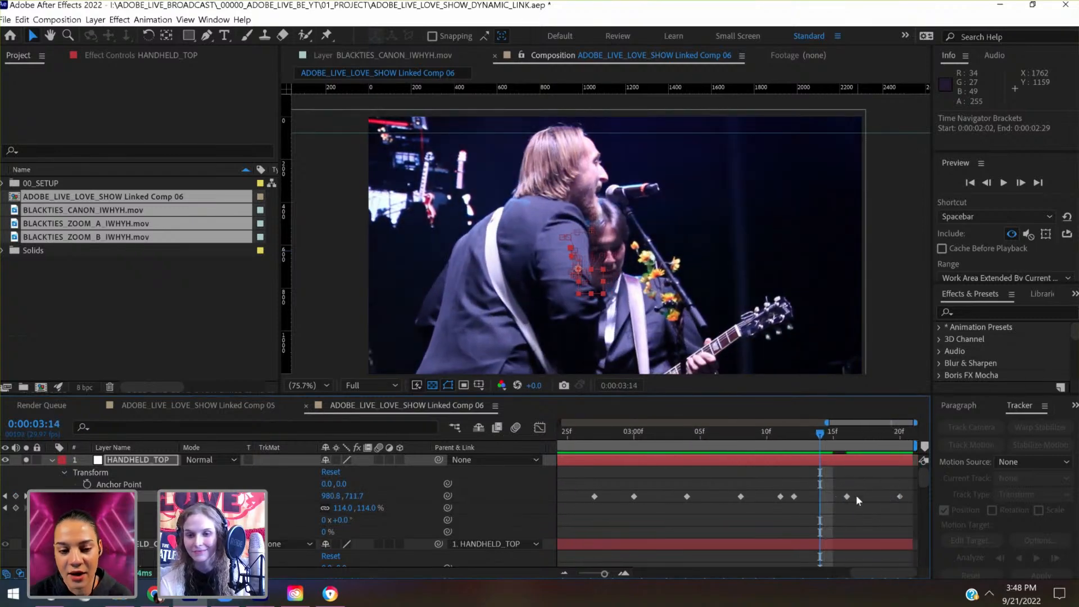
- At 0:00:03:13, lower HANDHELD_TOP to a keyframed Position of 981.5, 746.9 and preview the result
{"action": "left_click", "coordinate": [801, 434]}
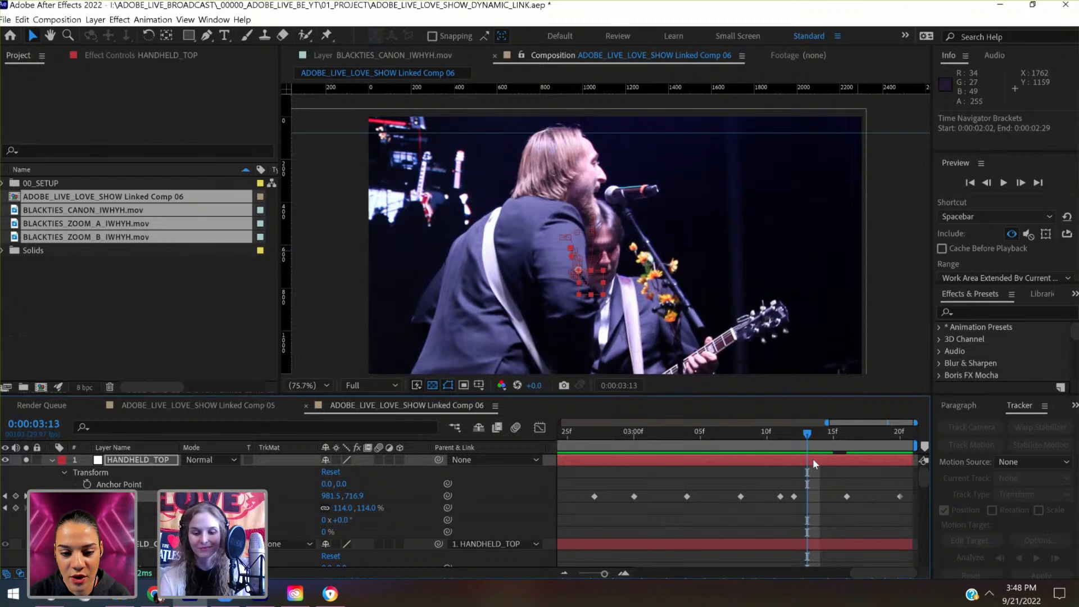
{"action": "key", "text": "shift+Up"}
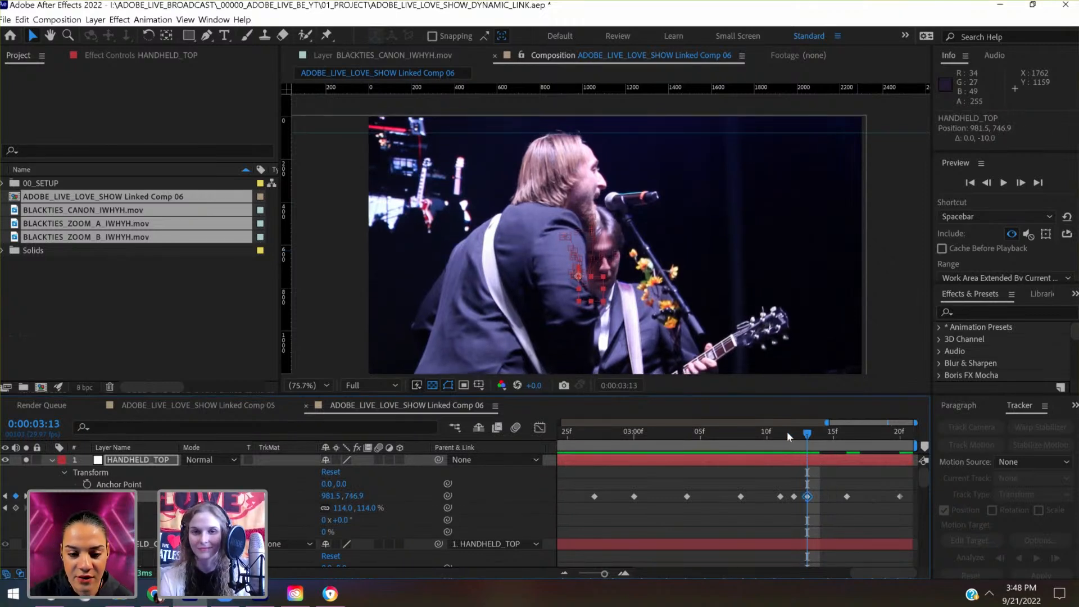
{"action": "left_click_drag", "start_coordinate": [787, 430], "coordinate": [767, 446]}
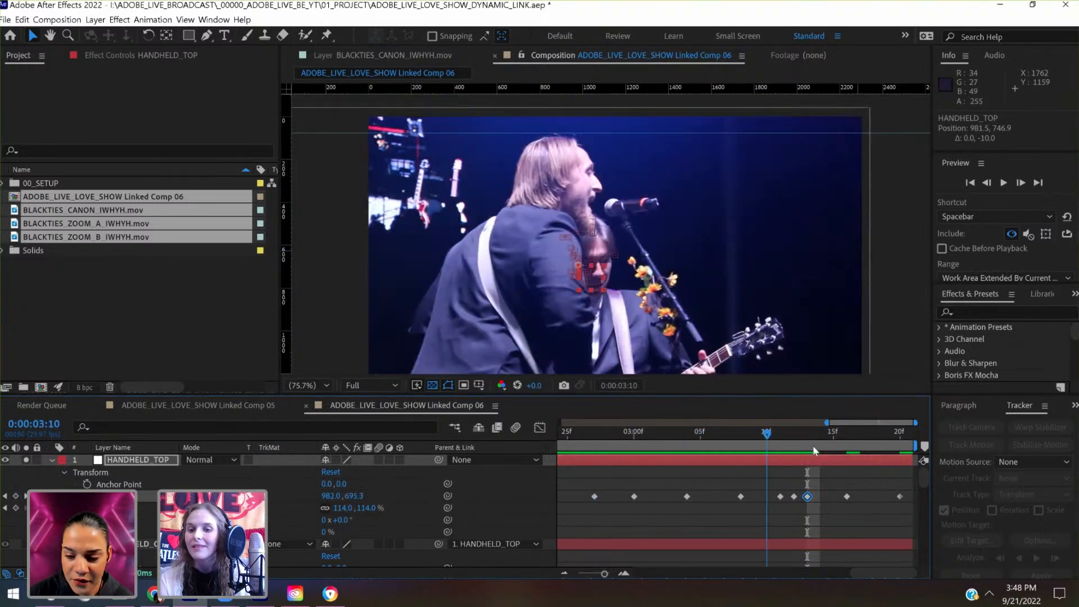
{"action": "key", "text": "space"}
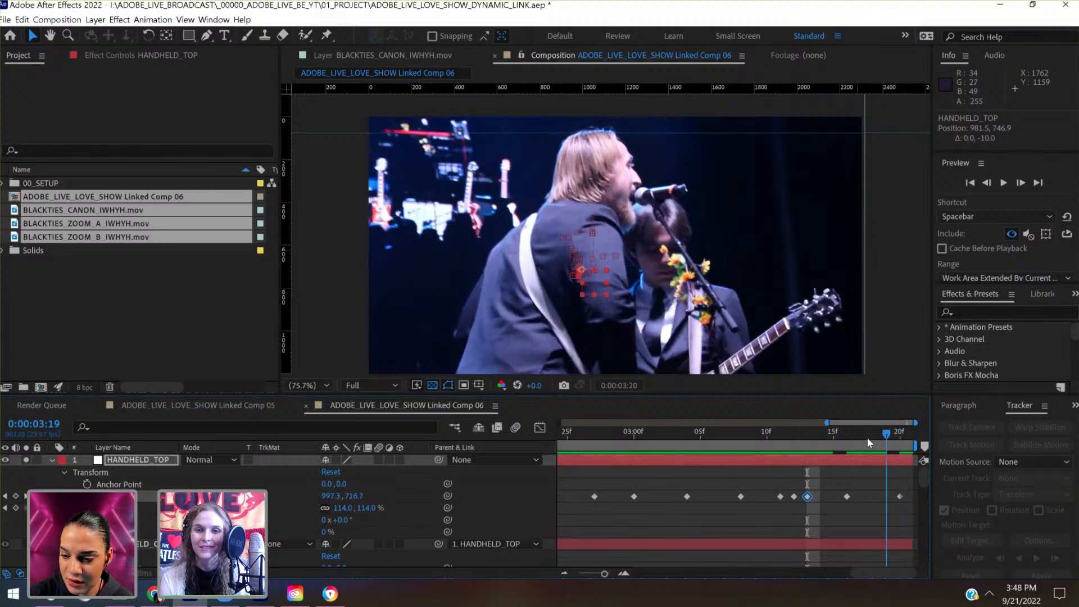
- At 0:00:03:11, place a vertical guide at 686.0 along the back of the singer's head
{"action": "left_click_drag", "start_coordinate": [780, 450], "coordinate": [777, 451]}
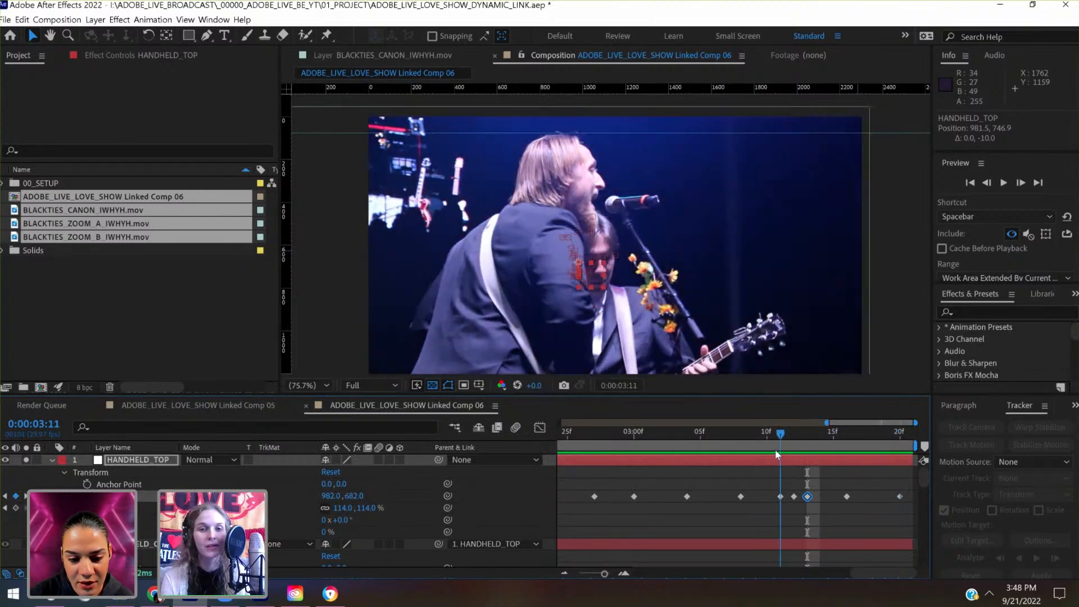
{"action": "left_click", "coordinate": [288, 195]}
{"action": "left_click_drag", "start_coordinate": [288, 194], "coordinate": [515, 204]}
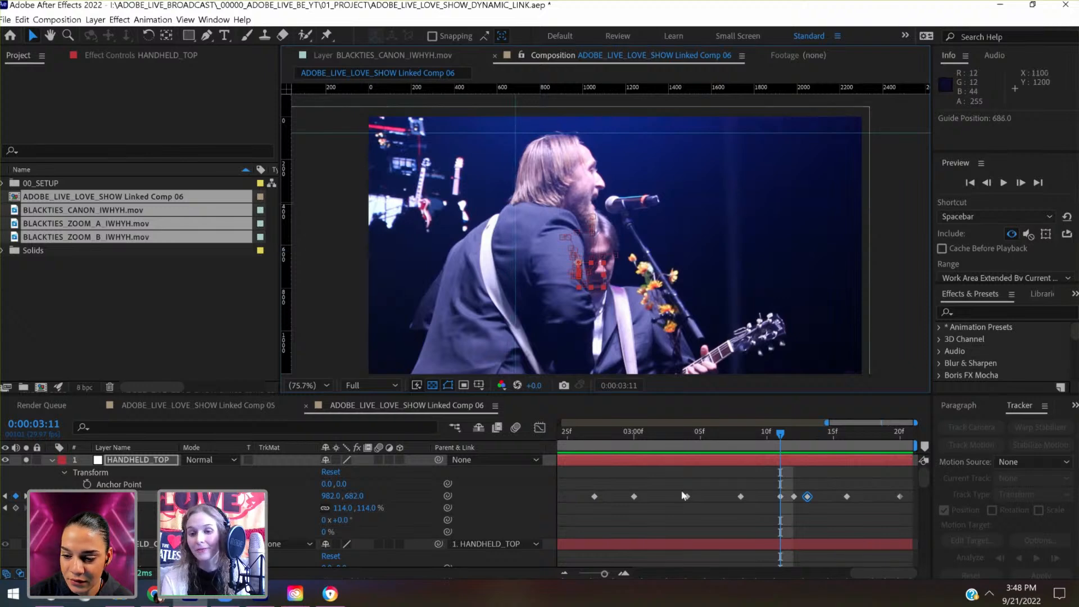
- At 0:00:03:16, shift HANDHELD_TOP's Position keyframe to 922.0, 722.0 to align the singer's head with the vertical guide
{"action": "left_click_drag", "start_coordinate": [790, 435], "coordinate": [845, 433]}
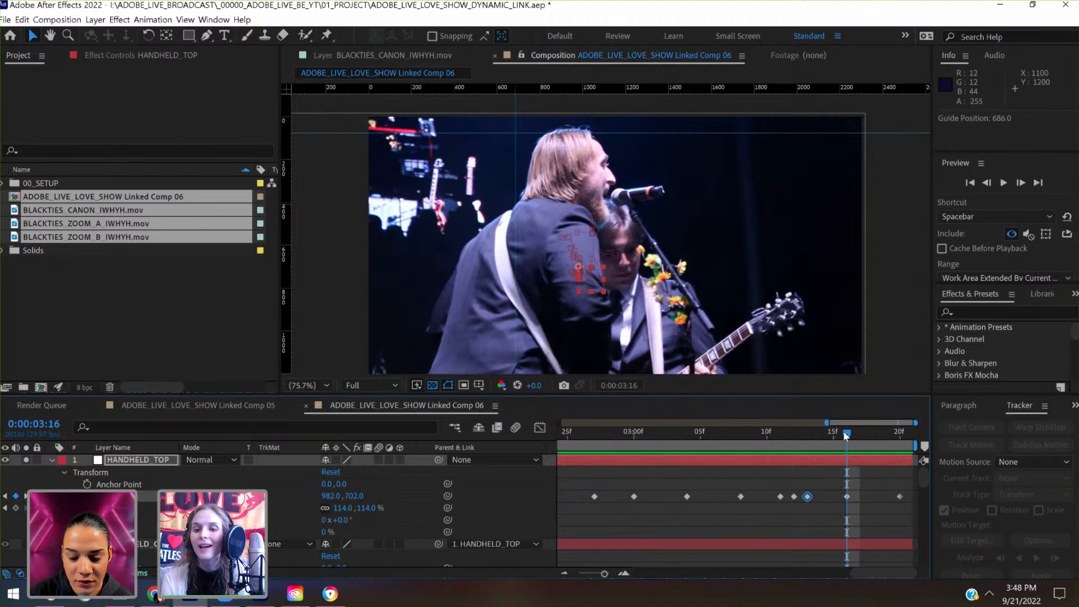
{"action": "key", "text": "shift+Down"}
{"action": "key", "text": "shift+Down"}
{"action": "key", "text": "shift+Down"}
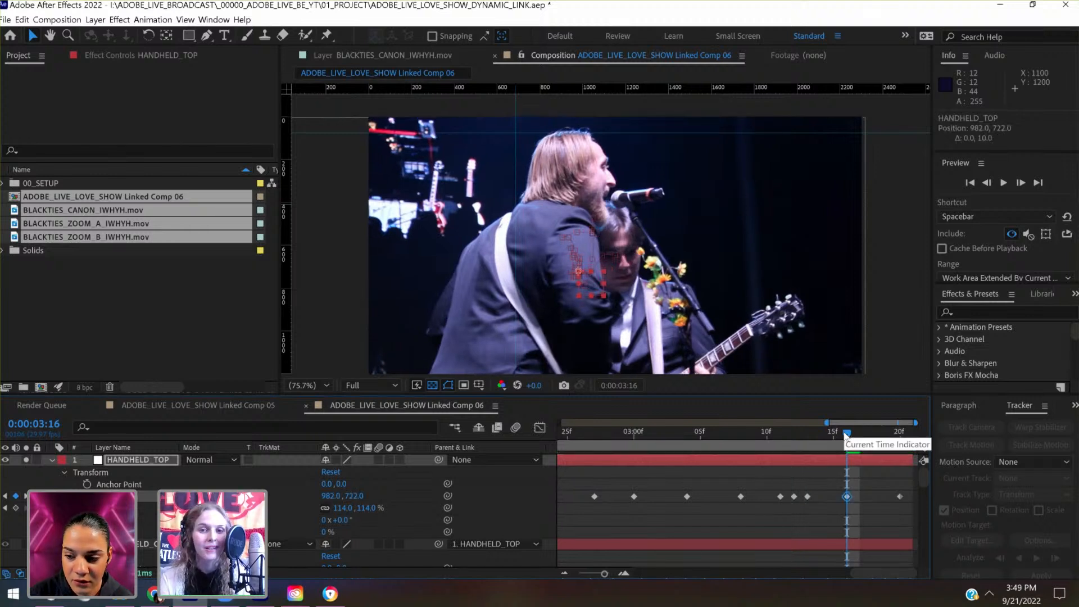
{"action": "key", "text": "shift+Up"}
{"action": "key", "text": "shift+Left"}
{"action": "key", "text": "shift+Left"}
{"action": "key", "text": "shift+Left"}
{"action": "key", "text": "shift+Left"}
{"action": "key", "text": "shift+Left"}
{"action": "key", "text": "shift+Left"}
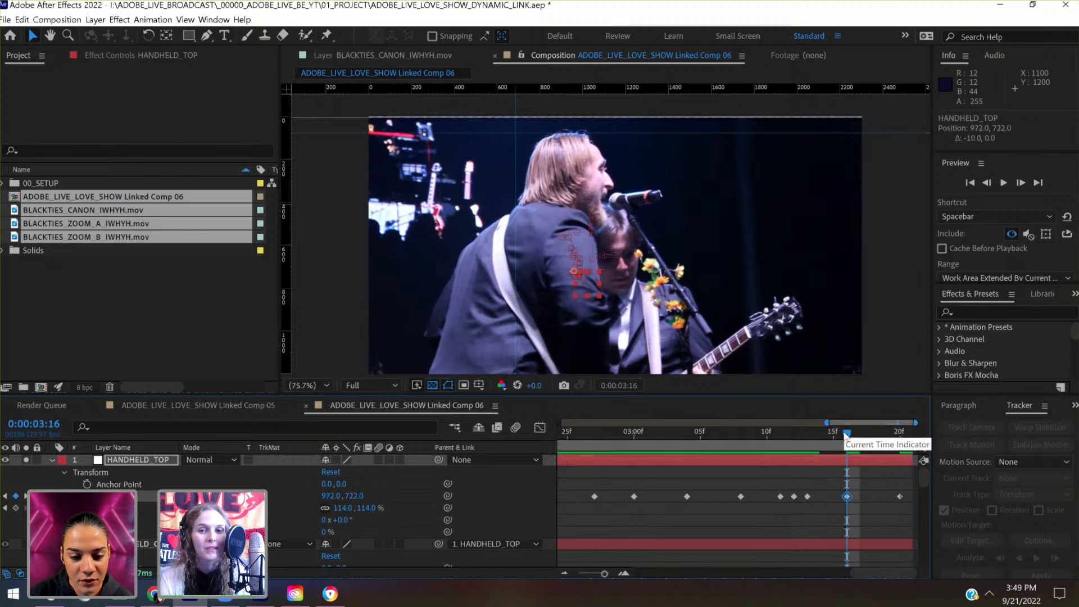
{"action": "key", "text": "shift+Left"}
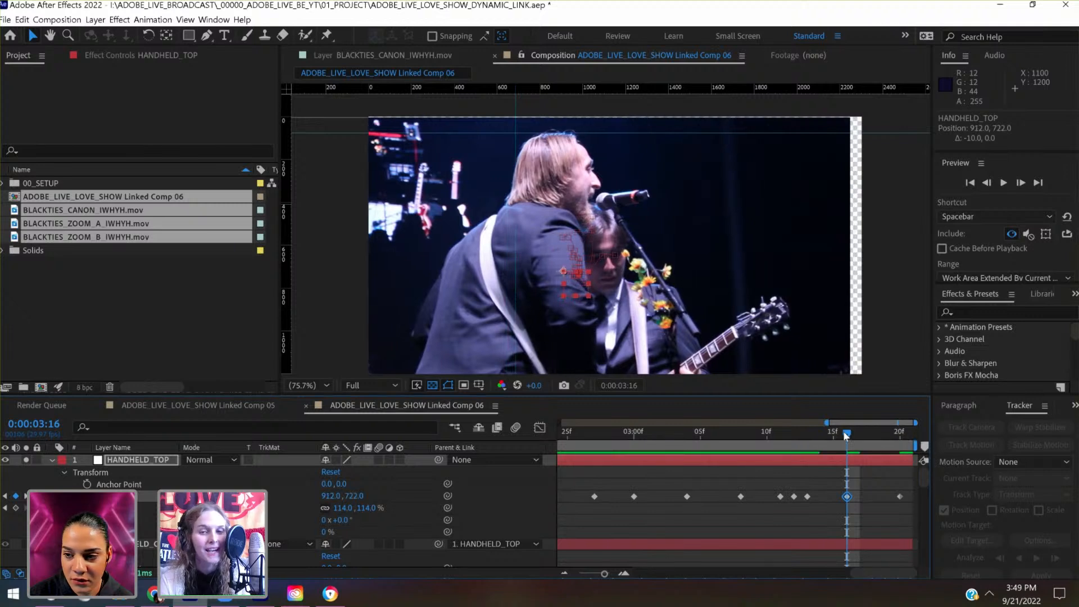
{"action": "key", "text": "shift+Right"}
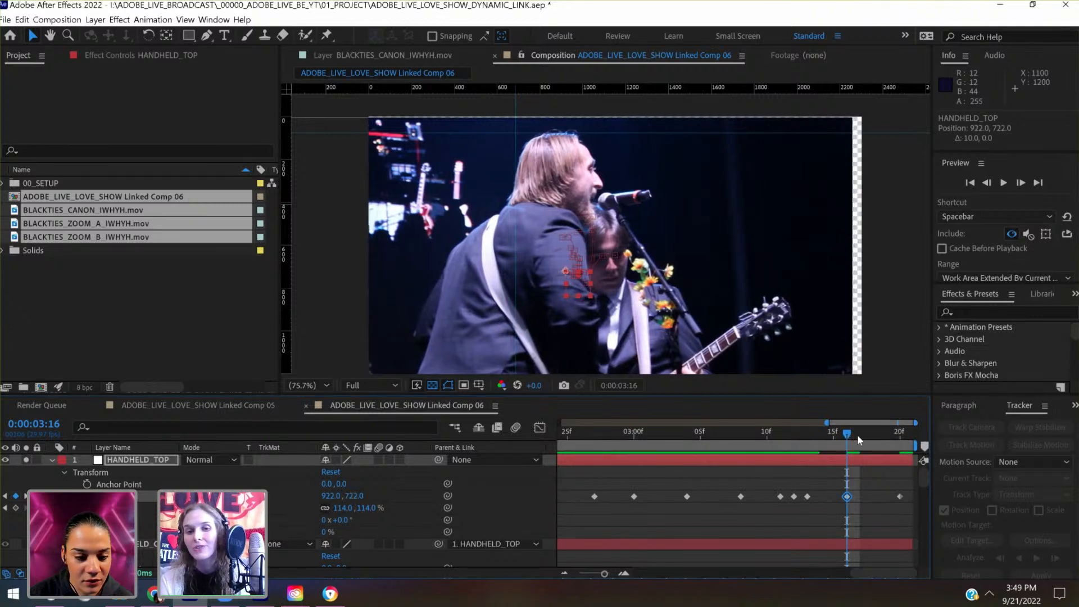
- At 0:00:03:20, shift HANDHELD_TOP's last Position keyframe to 822.0, 742.0 and check the motion from 0:00:02:26
{"action": "left_click_drag", "start_coordinate": [859, 440], "coordinate": [874, 434]}
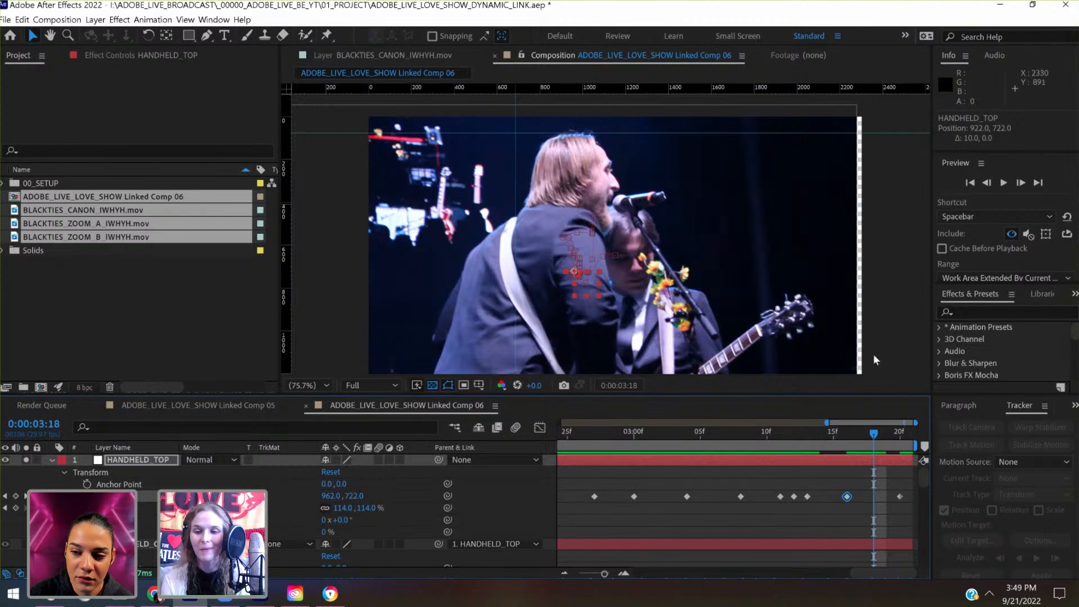
{"action": "left_click", "coordinate": [896, 434]}
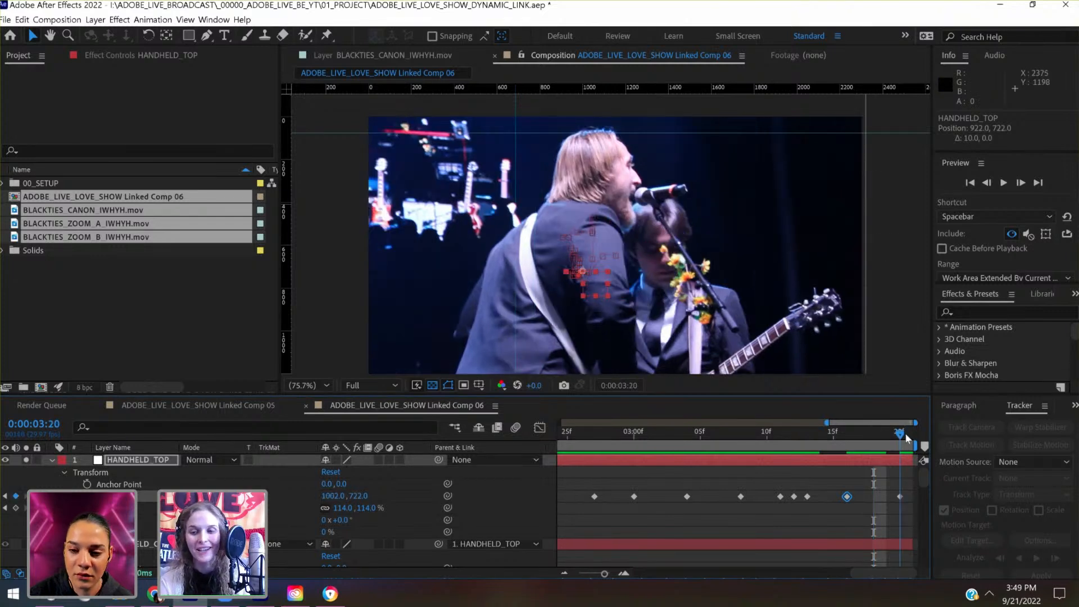
{"action": "key", "text": "shift+Left"}
{"action": "key", "text": "shift+Left"}
{"action": "key", "text": "shift+Left"}
{"action": "key", "text": "shift+Left"}
{"action": "key", "text": "shift+Left"}
{"action": "key", "text": "shift+Left"}
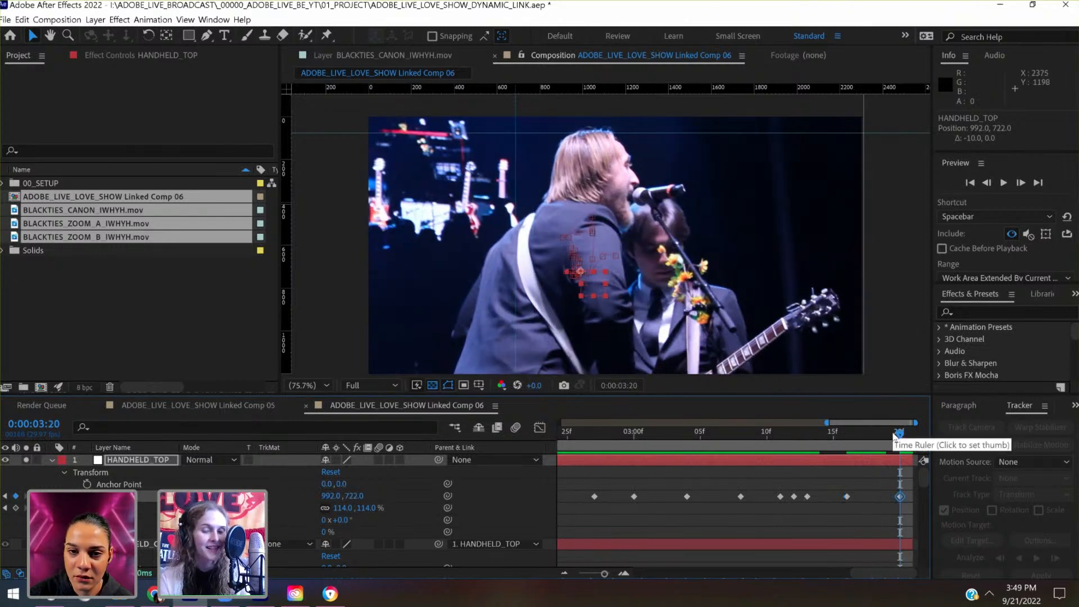
{"action": "key", "text": "shift+Left"}
{"action": "key", "text": "shift+Left"}
{"action": "key", "text": "shift+Left"}
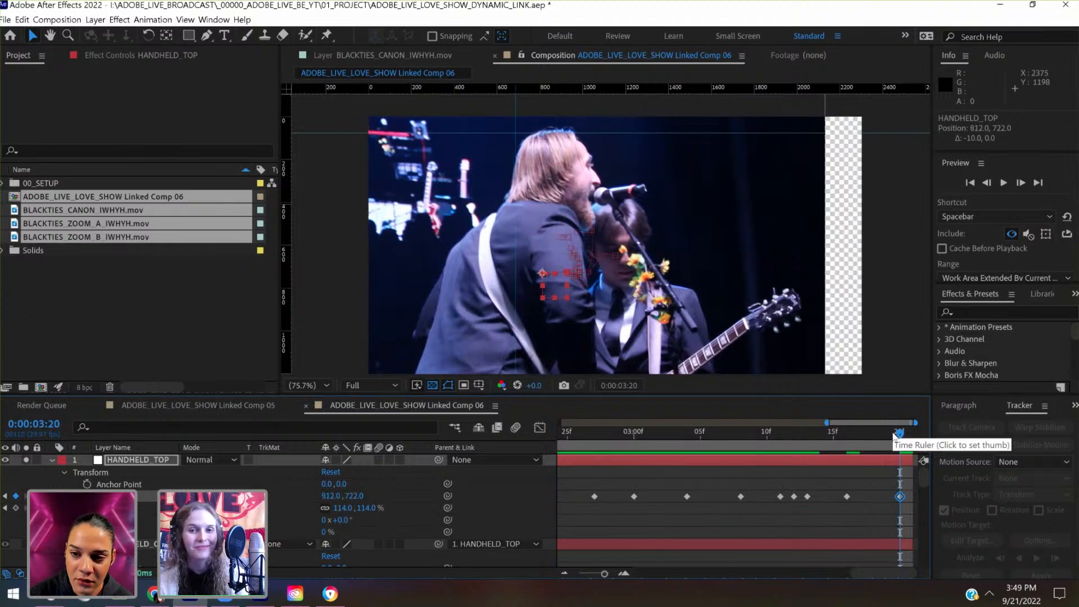
{"action": "key", "text": "shift+Down"}
{"action": "key", "text": "shift+Down"}
{"action": "key", "text": "shift+Right"}
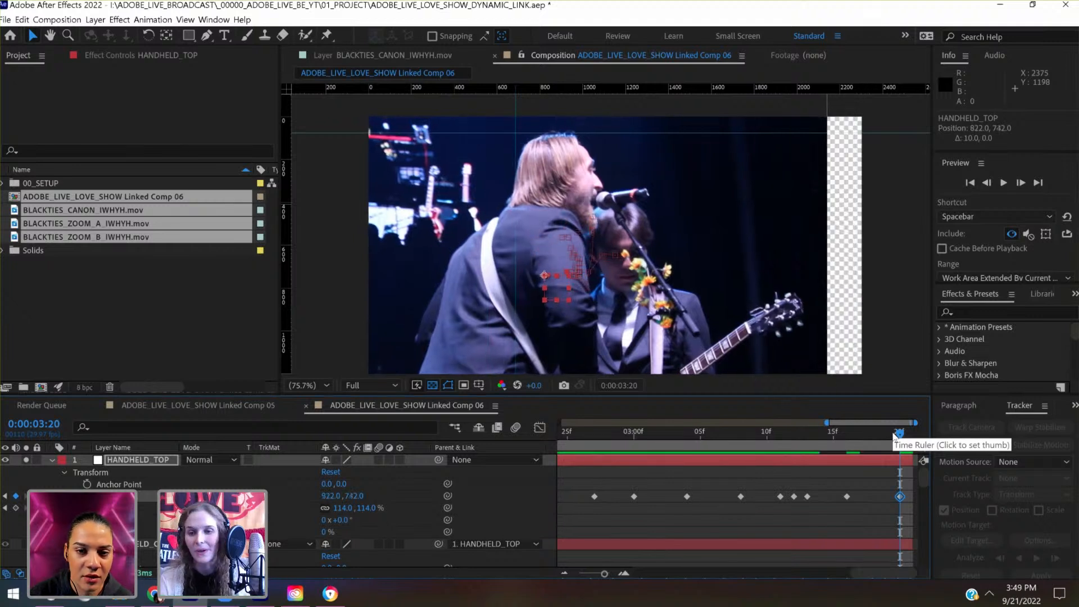
{"action": "left_click_drag", "start_coordinate": [892, 431], "coordinate": [584, 460]}
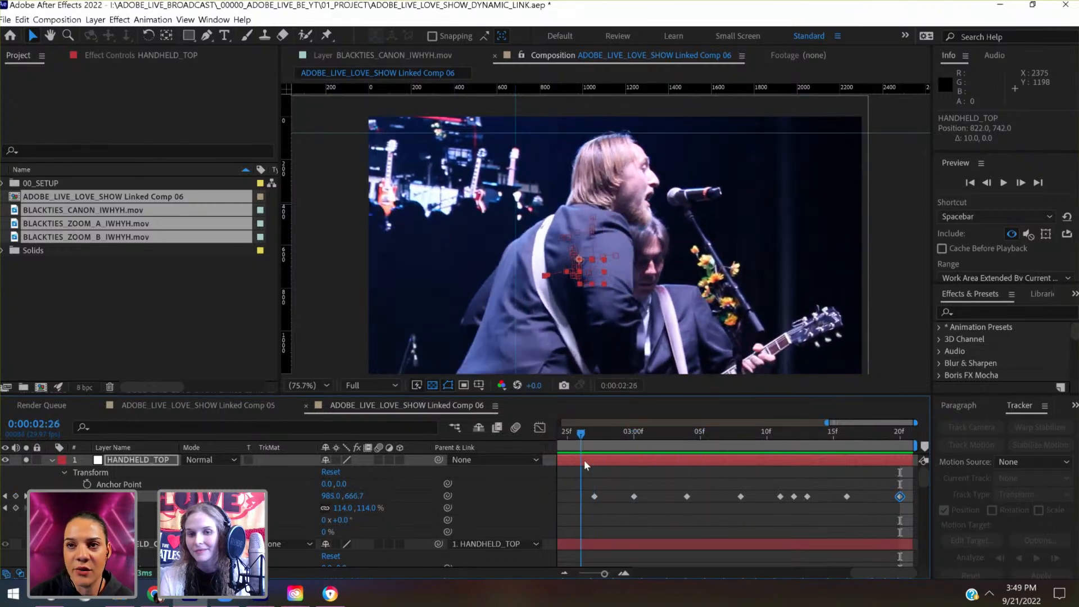
{"action": "left_click_drag", "start_coordinate": [700, 432], "coordinate": [918, 417]}
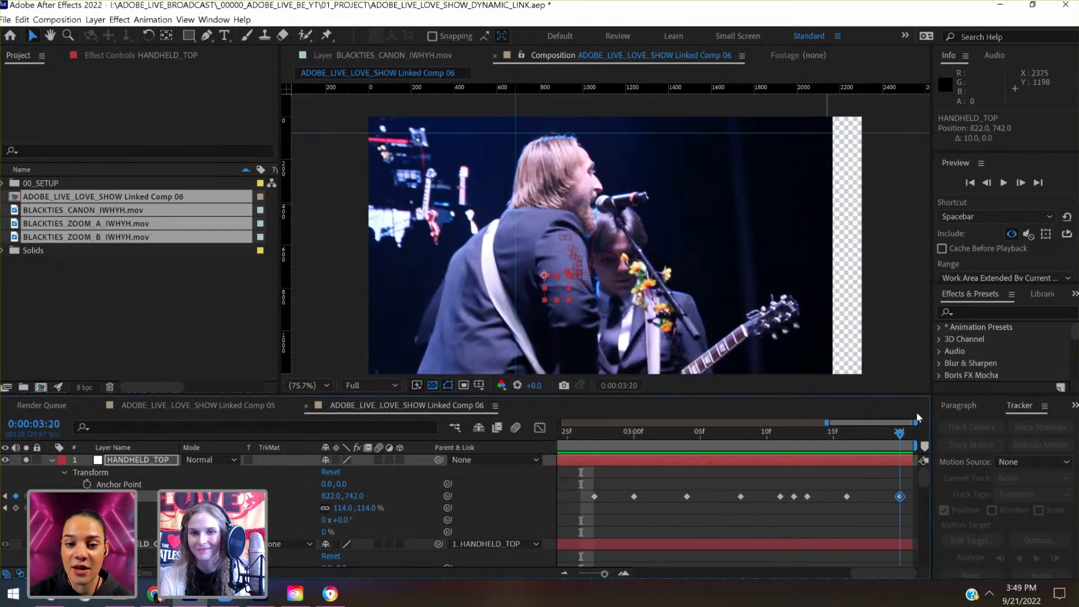
- Set the composition view magnification to Fit up to 100% and save the project
{"action": "left_click", "coordinate": [302, 383]}
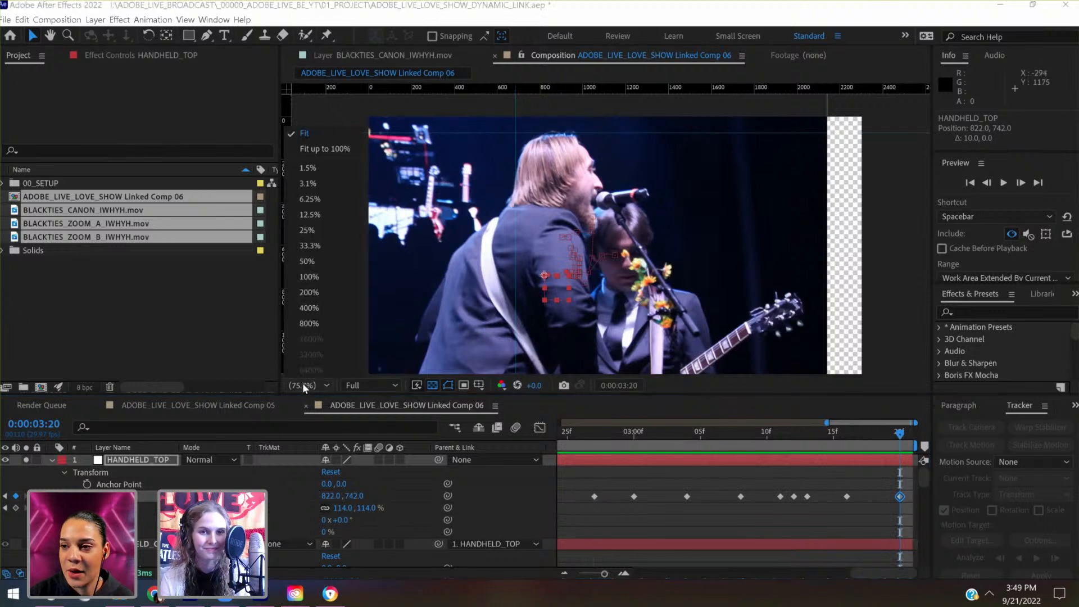
{"action": "left_click", "coordinate": [343, 153]}
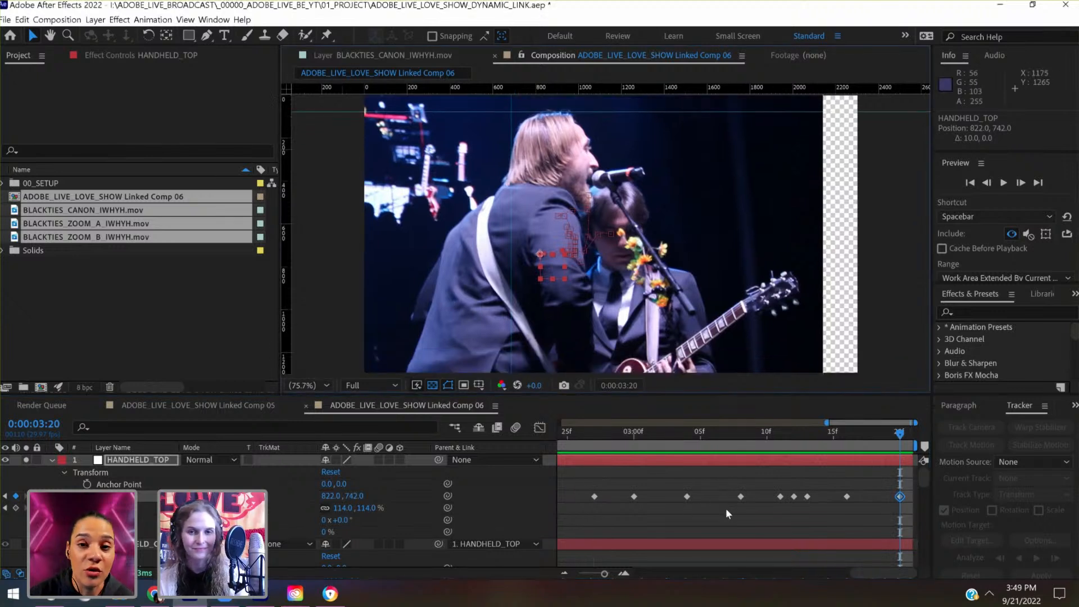
{"action": "key", "text": "ctrl+s"}
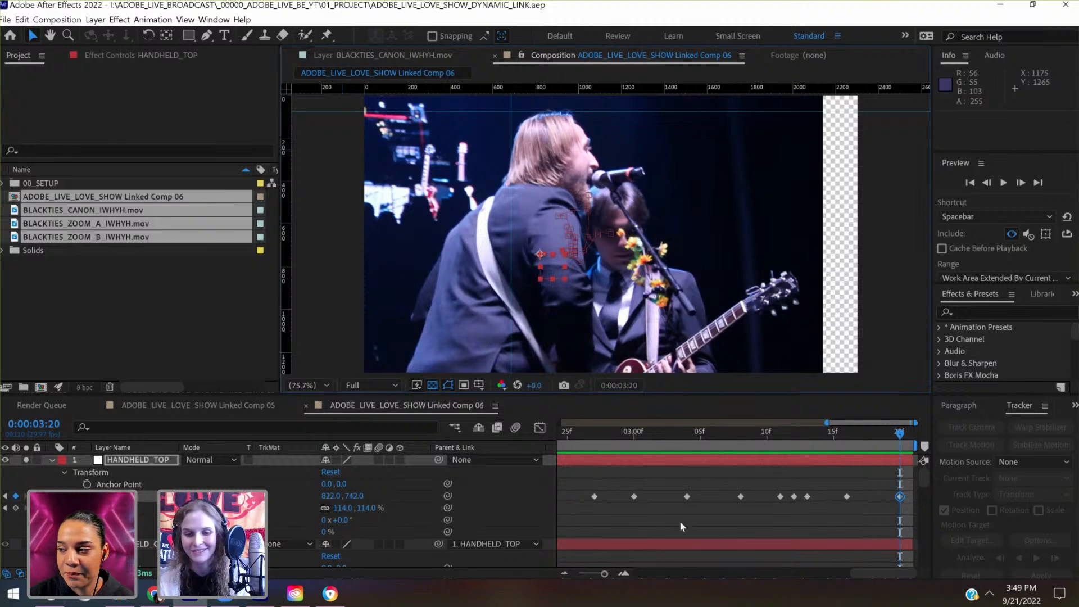
- Add a null object to the composition at 0:00:00:07 and parent HANDHELD_TOP to it
{"action": "left_click_drag", "start_coordinate": [600, 577], "coordinate": [581, 574]}
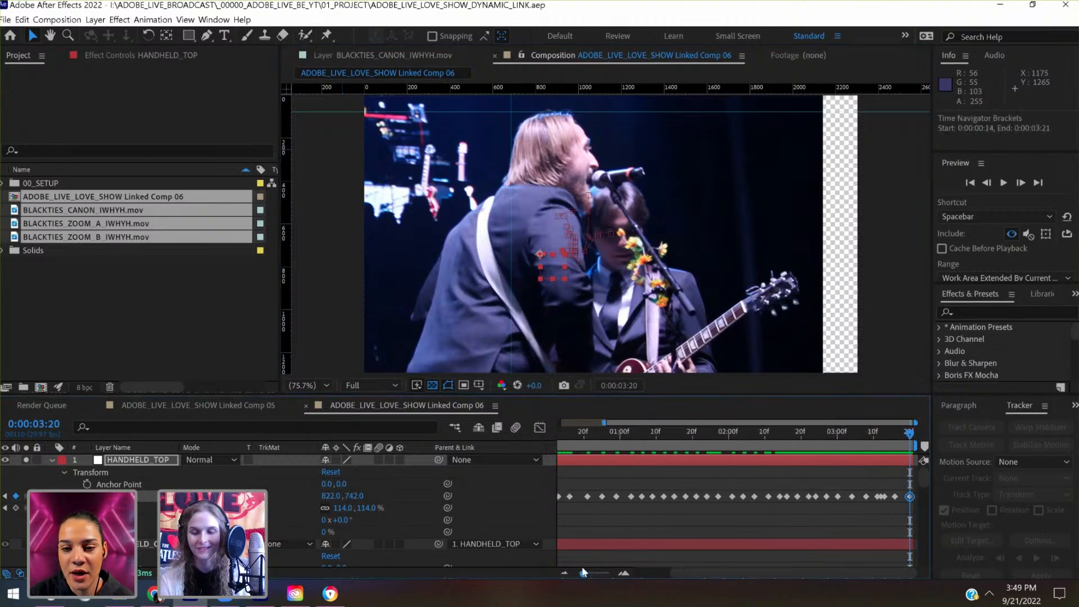
{"action": "left_click_drag", "start_coordinate": [909, 437], "coordinate": [580, 471]}
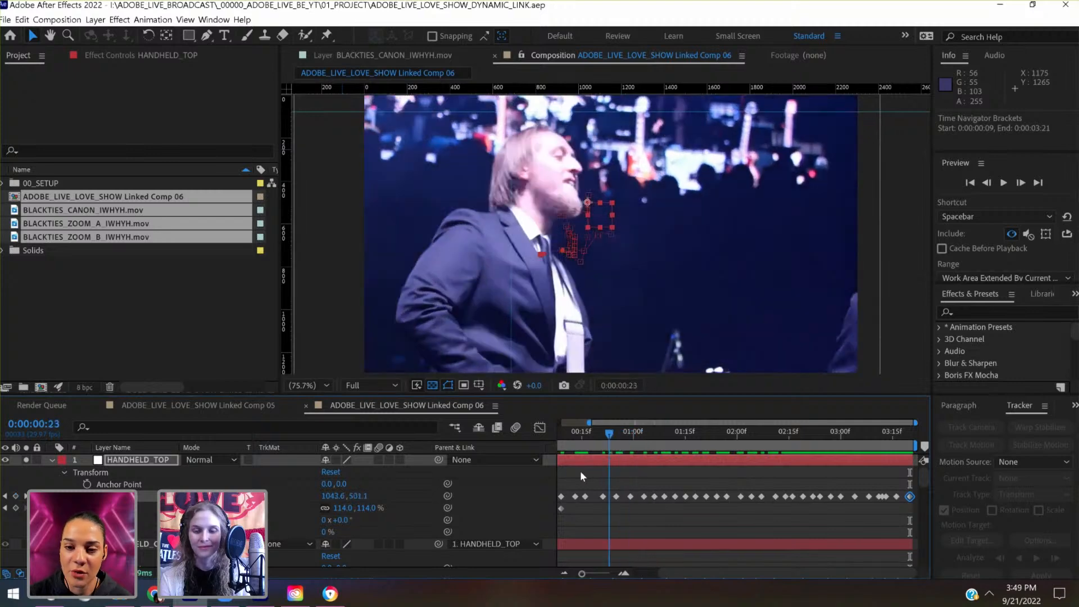
{"action": "left_click_drag", "start_coordinate": [581, 573], "coordinate": [572, 578]}
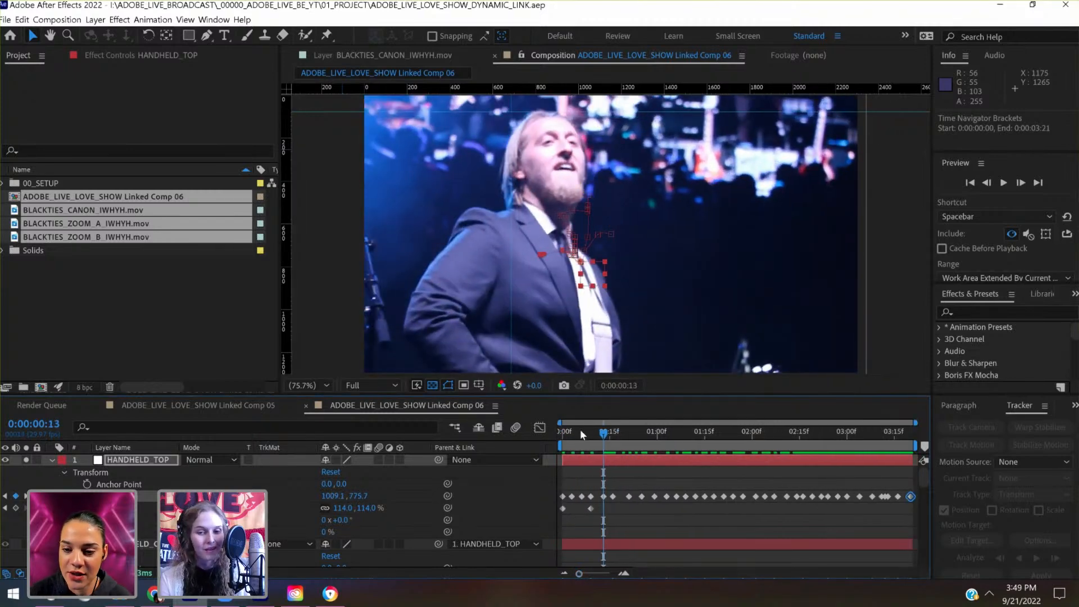
{"action": "mouse_move", "coordinate": [581, 429]}
{"action": "left_mouse_down"}
{"action": "mouse_move", "coordinate": [561, 436]}
{"action": "mouse_move", "coordinate": [586, 433]}
{"action": "left_mouse_up"}
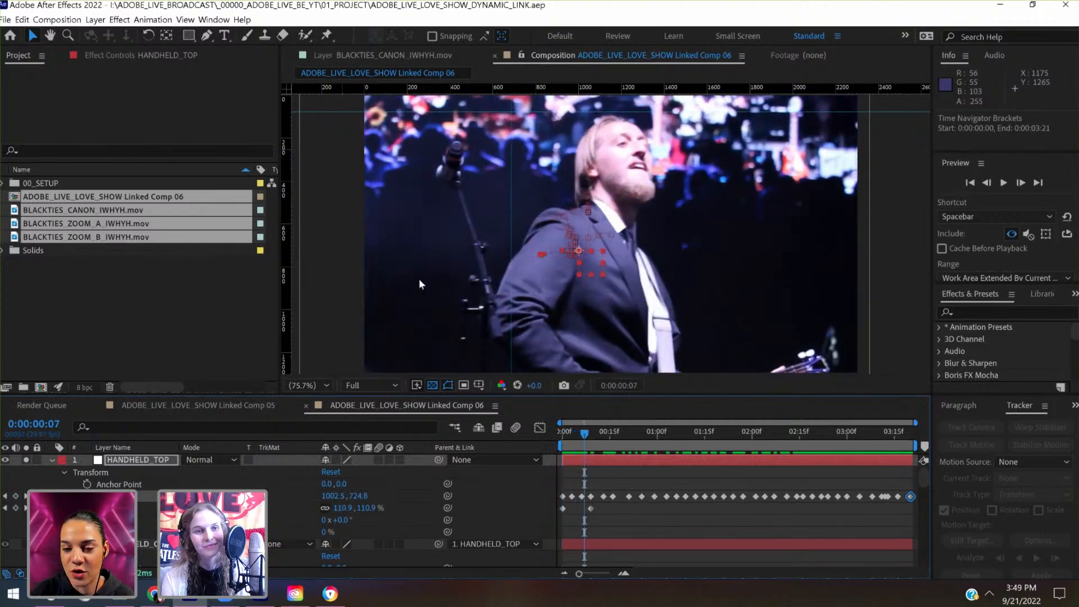
{"action": "left_click", "coordinate": [99, 21]}
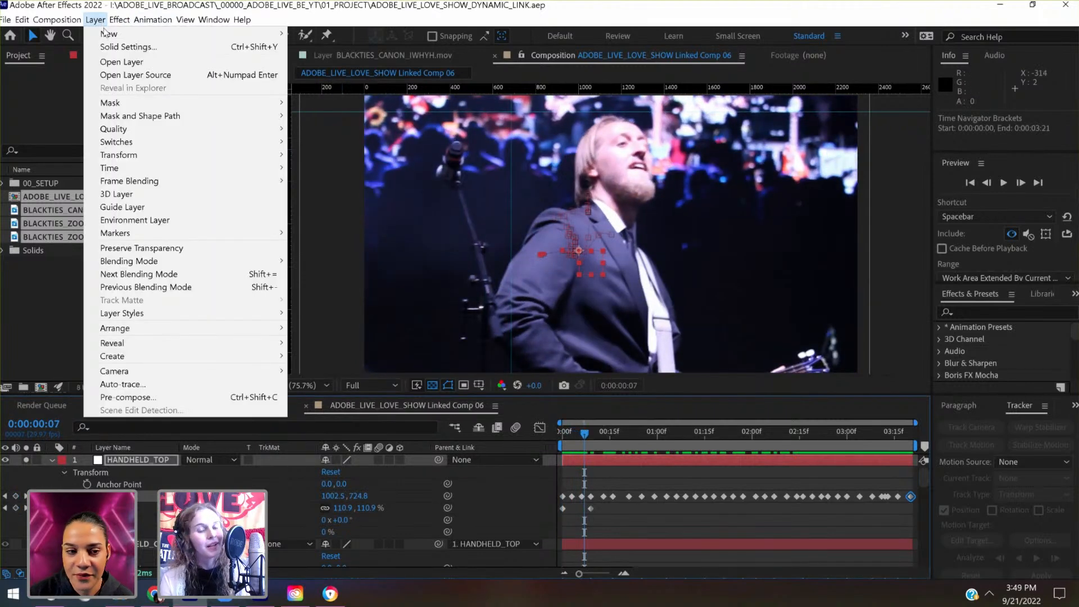
{"action": "mouse_move", "coordinate": [107, 36]}
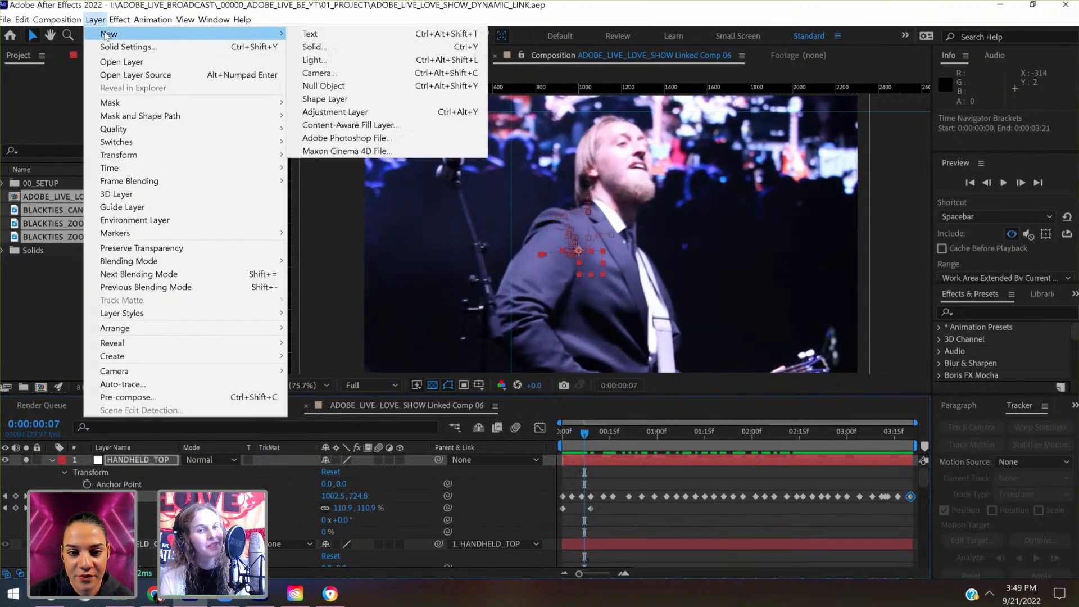
{"action": "left_click", "coordinate": [328, 90]}
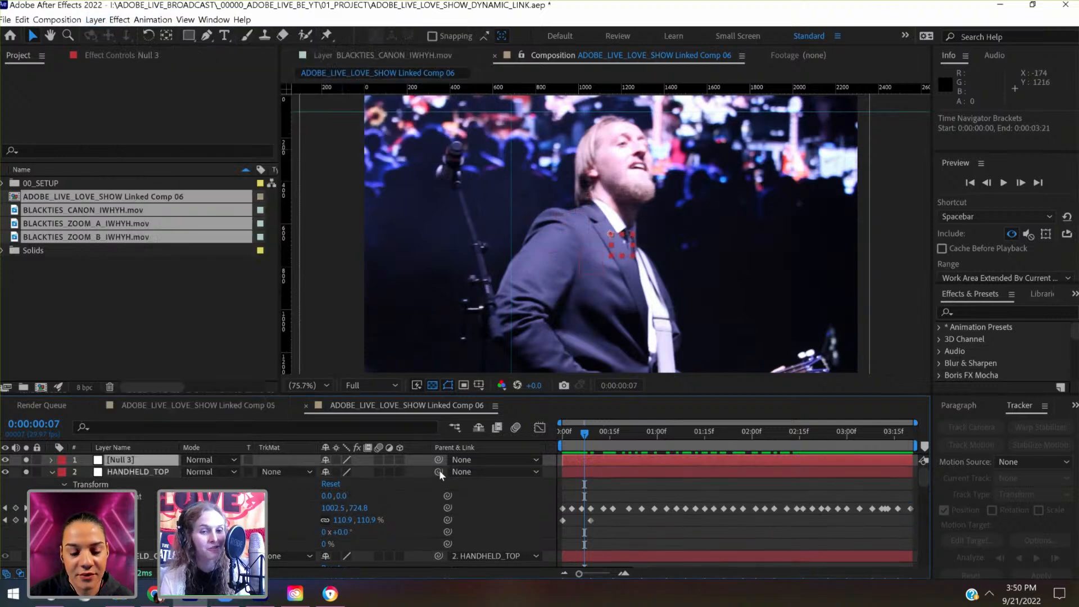
{"action": "left_click_drag", "start_coordinate": [440, 472], "coordinate": [144, 462]}
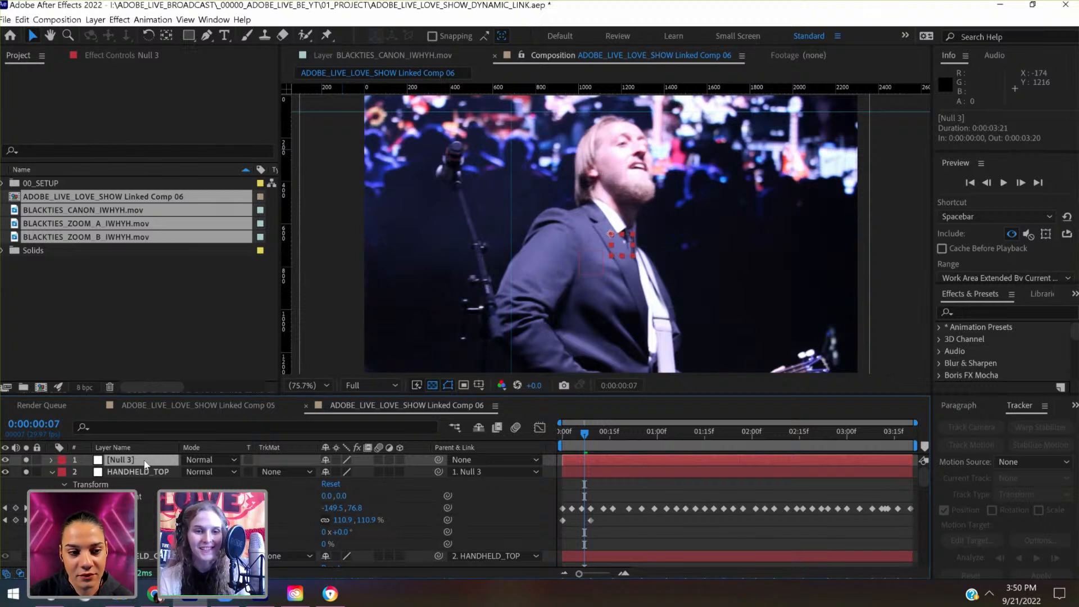
- Rename the new null HANDHELD_STABLE and link HANDHELD_TOP to it as its parent
{"action": "key", "text": "Return"}
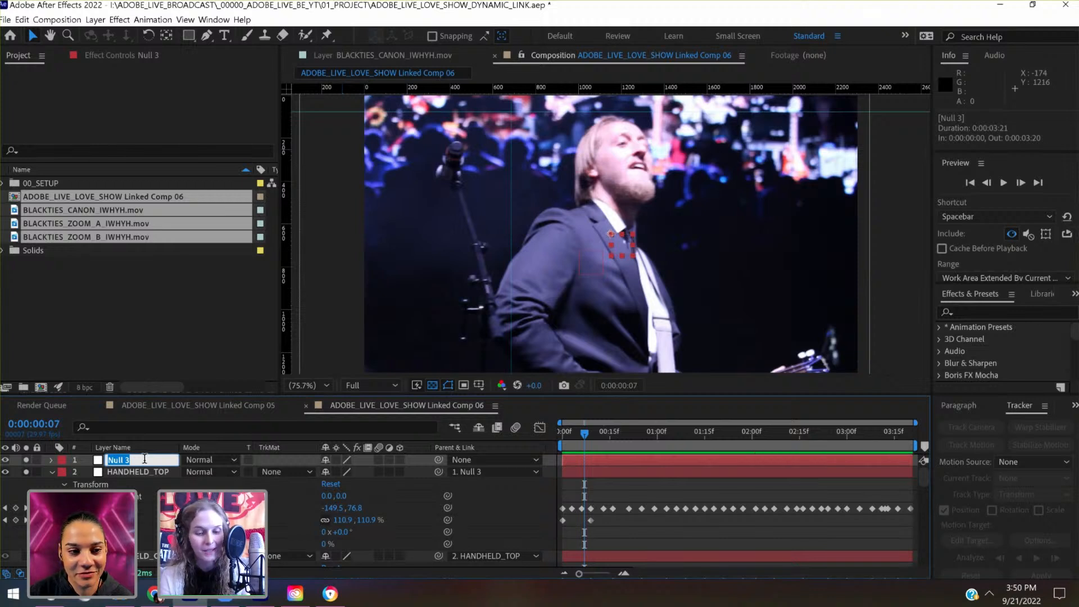
{"action": "type", "text": "HAND"}
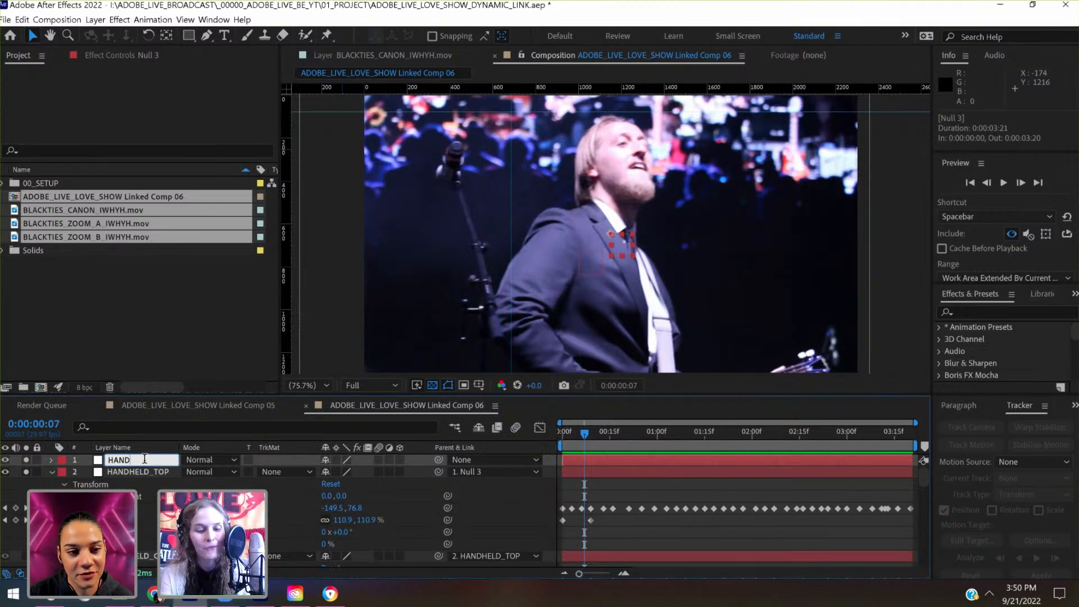
{"action": "type", "text": "HE"}
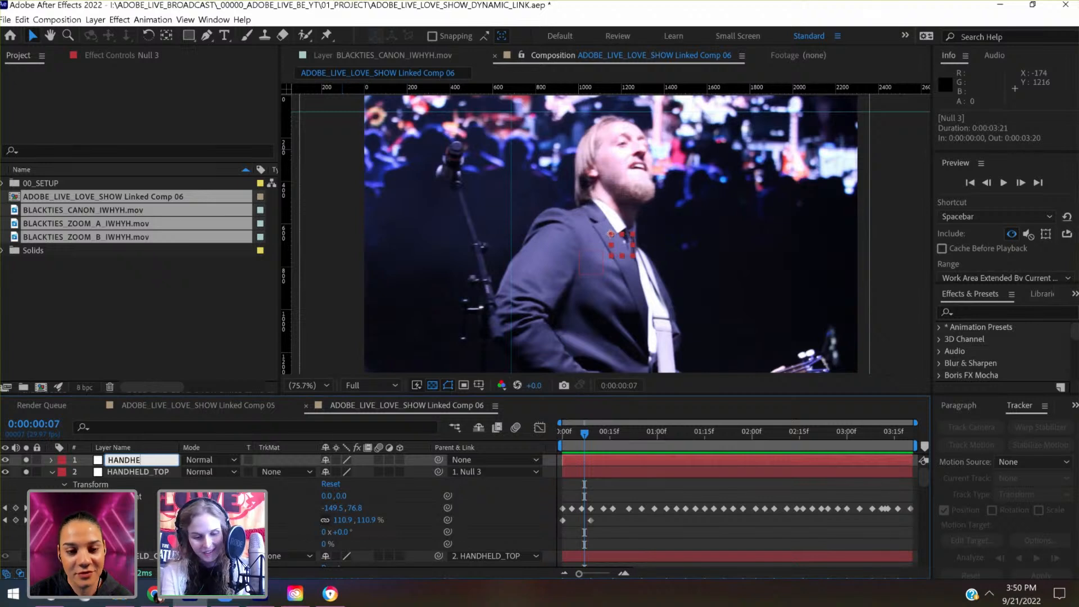
{"action": "type", "text": "LD_"}
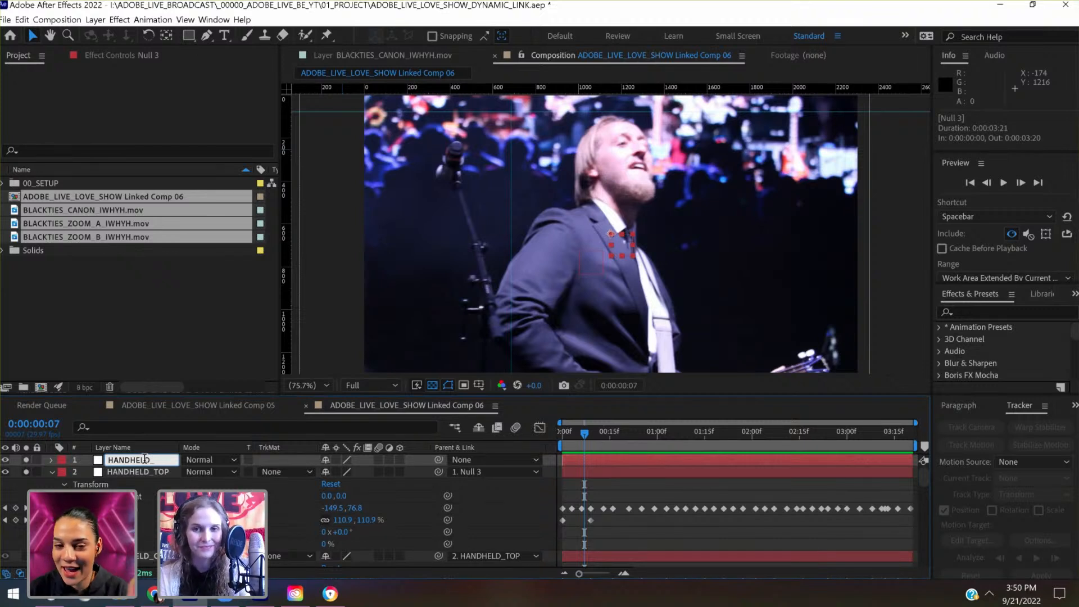
{"action": "type", "text": "STABLE"}
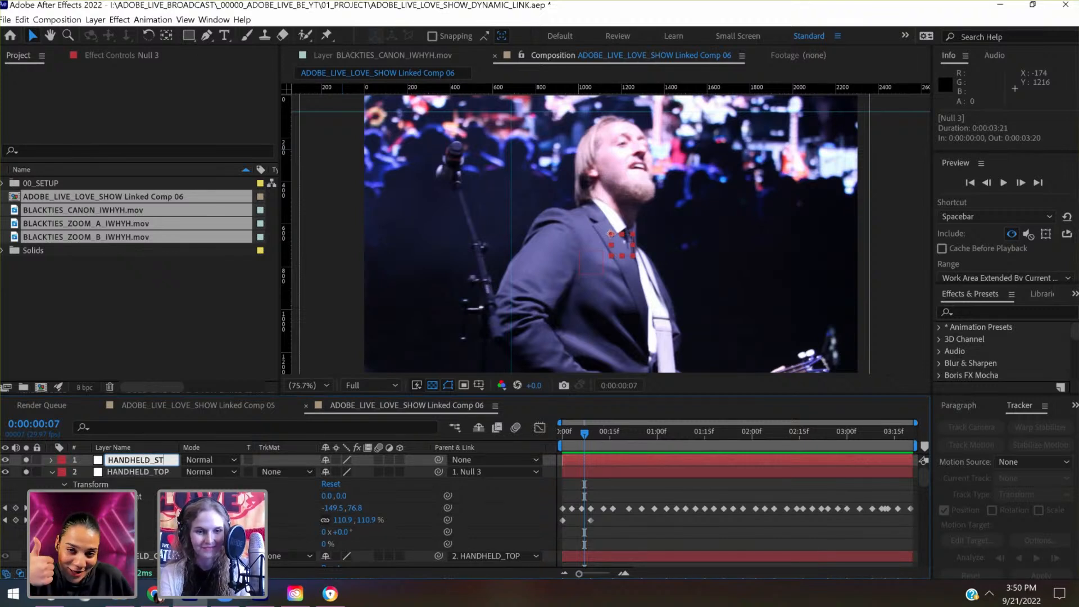
{"action": "left_click", "coordinate": [143, 475]}
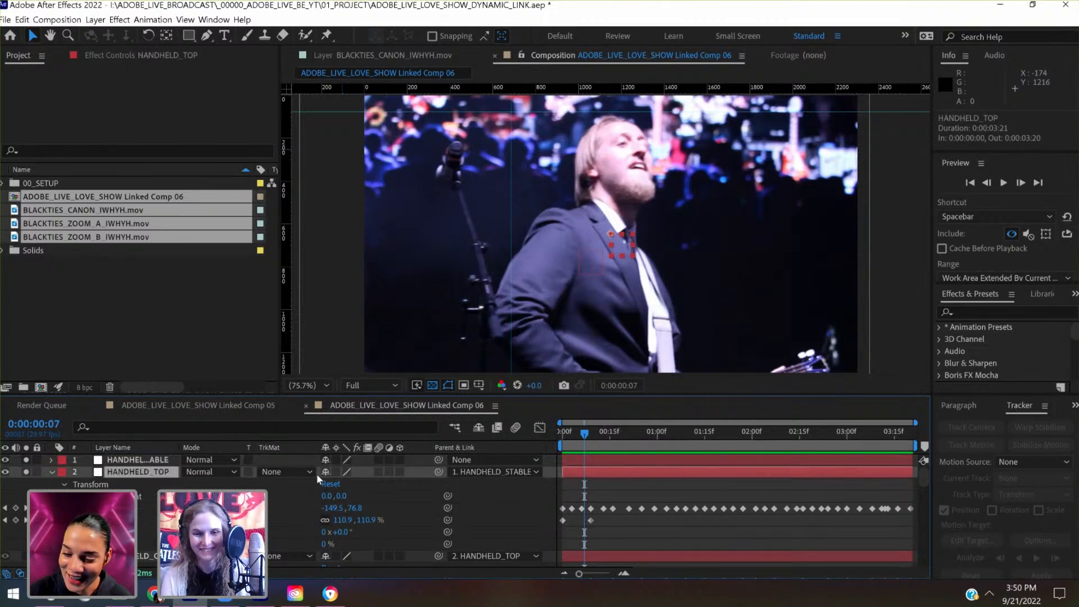
{"action": "left_click_drag", "start_coordinate": [438, 471], "coordinate": [113, 463]}
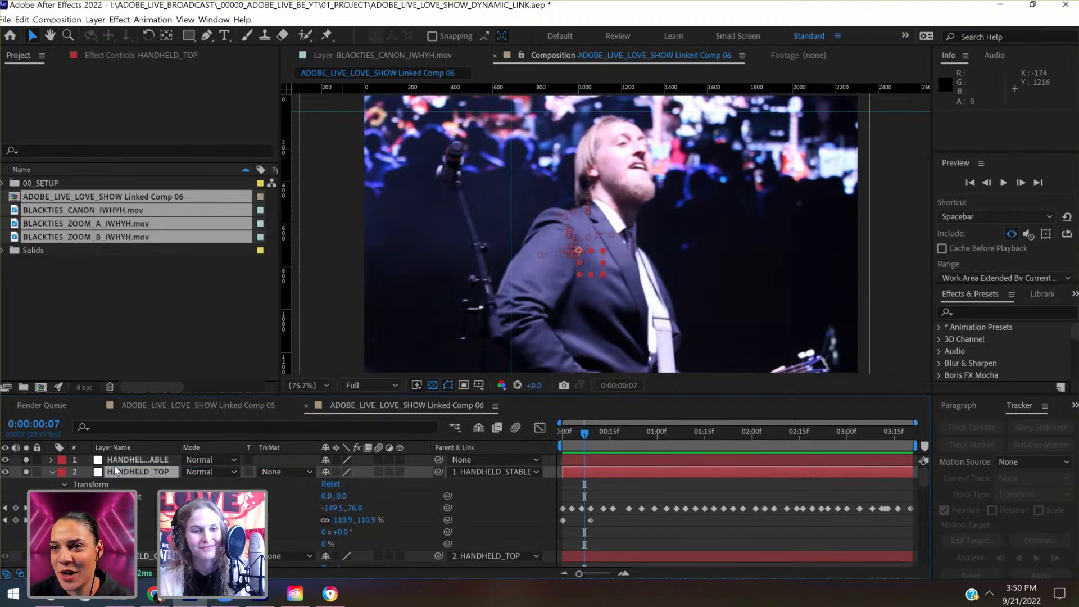
- Keyframe HANDHELD_STABLE's Position at 0:00:00:07, and both its Position and Scale at 0:00:00:00
{"action": "left_click", "coordinate": [50, 460]}
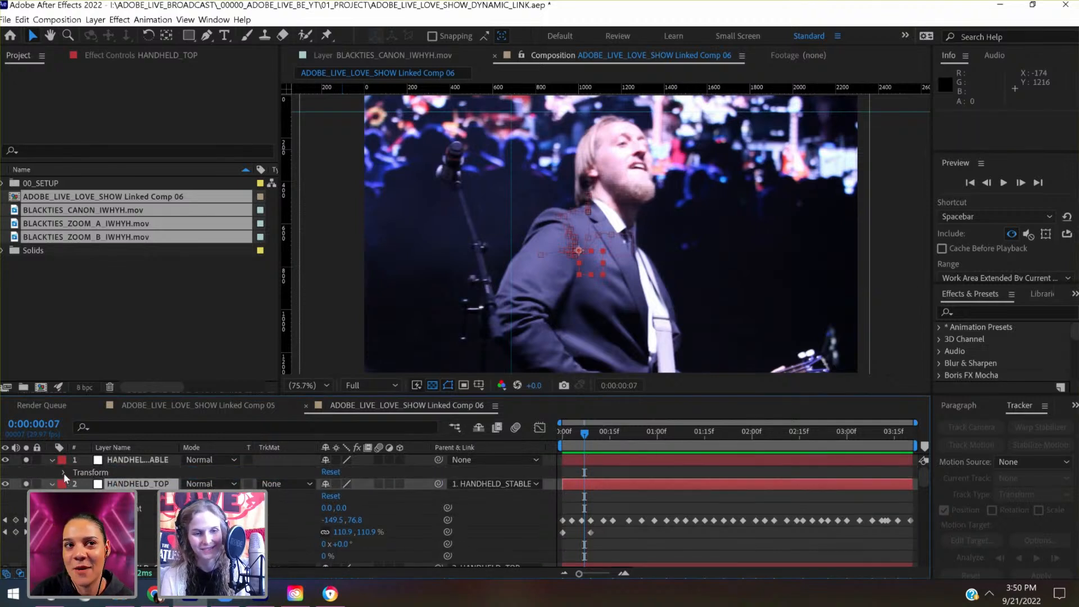
{"action": "left_click", "coordinate": [63, 472]}
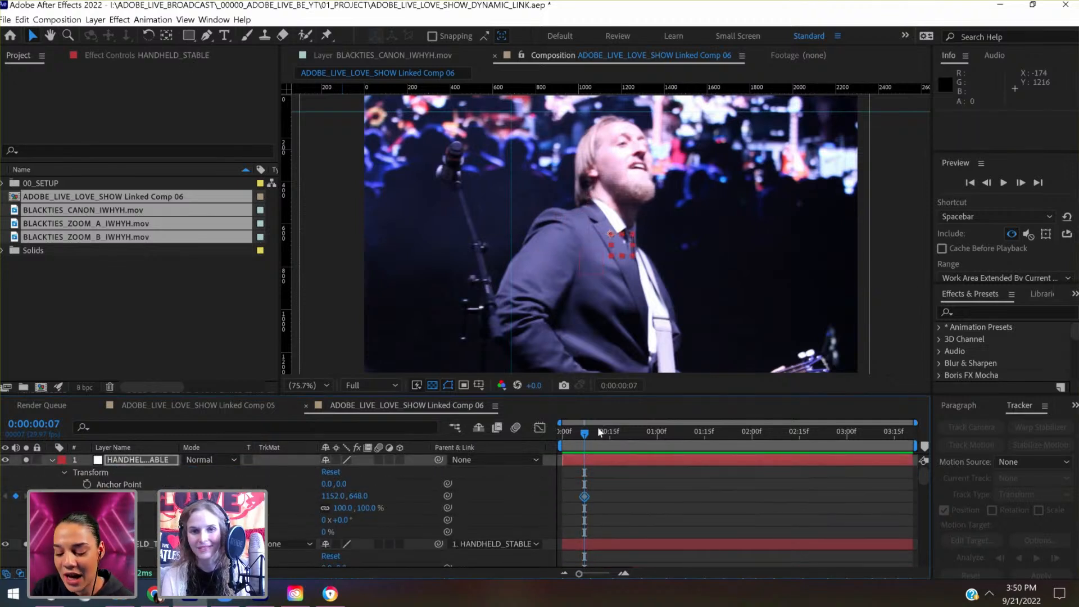
{"action": "left_click_drag", "start_coordinate": [570, 434], "coordinate": [543, 437]}
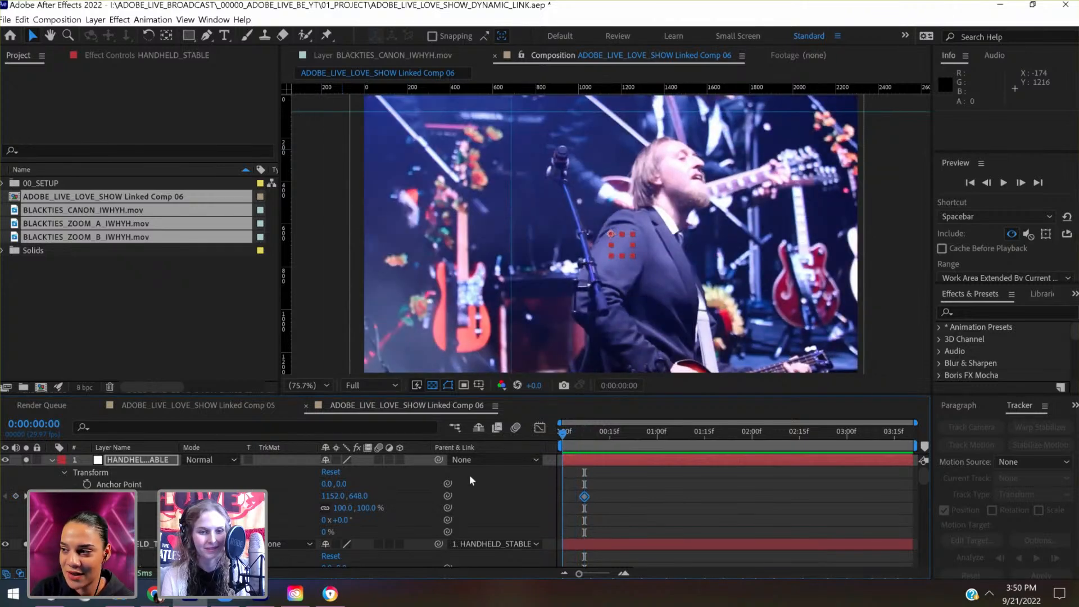
{"action": "left_click", "coordinate": [86, 508]}
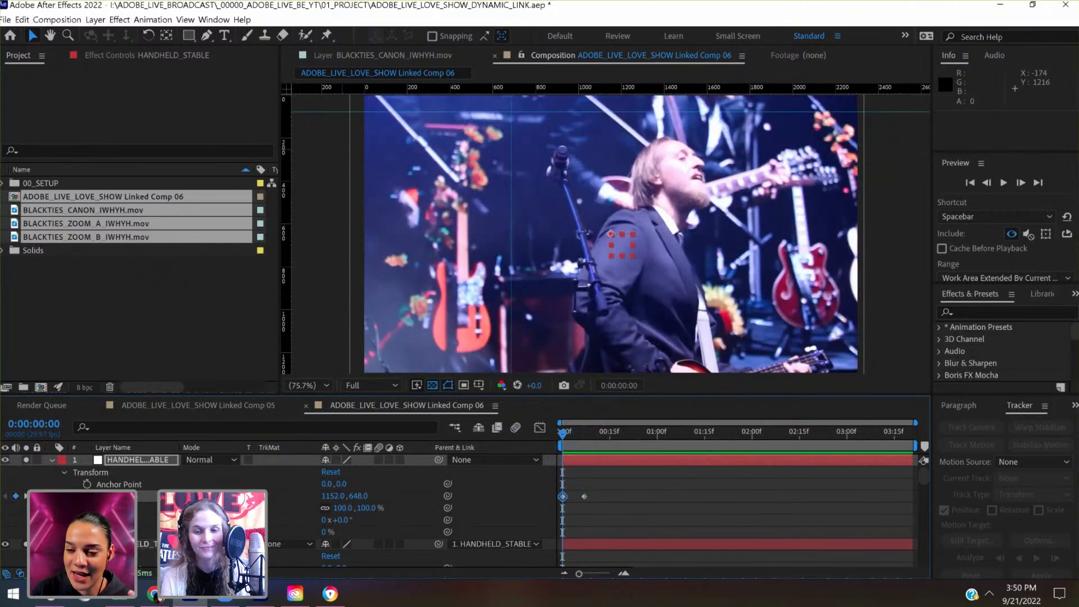
- At 0:00:03:20, set HANDHELD_STABLE's Position to 1226.0, 778.0 and its Scale to 123.0% so the clip fills the frame
{"action": "left_click_drag", "start_coordinate": [645, 437], "coordinate": [922, 402]}
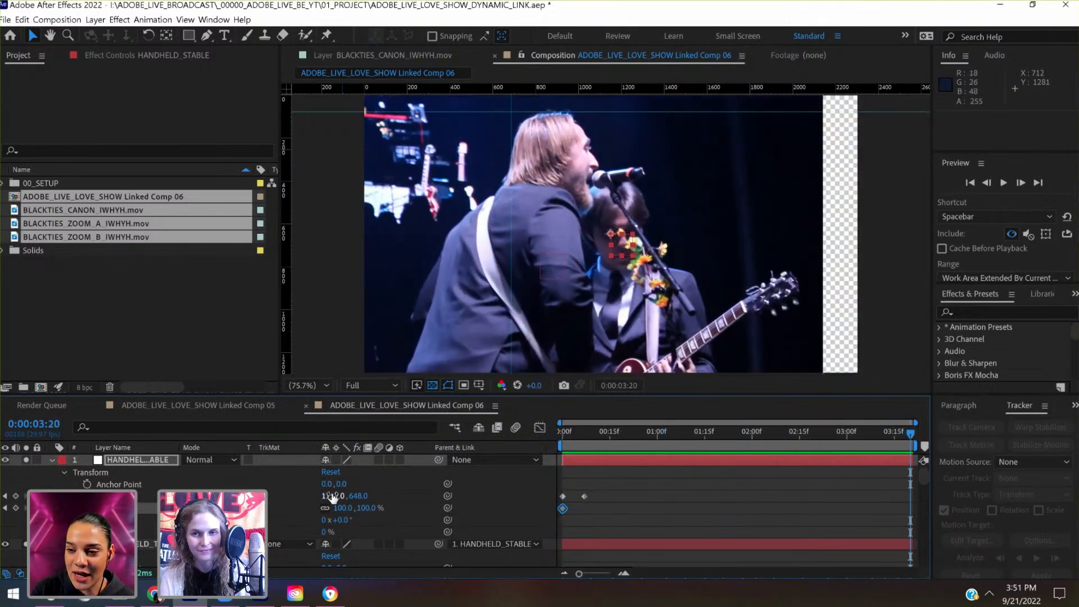
{"action": "left_click_drag", "start_coordinate": [332, 496], "coordinate": [450, 461]}
{"action": "left_click_drag", "start_coordinate": [359, 507], "coordinate": [233, 496]}
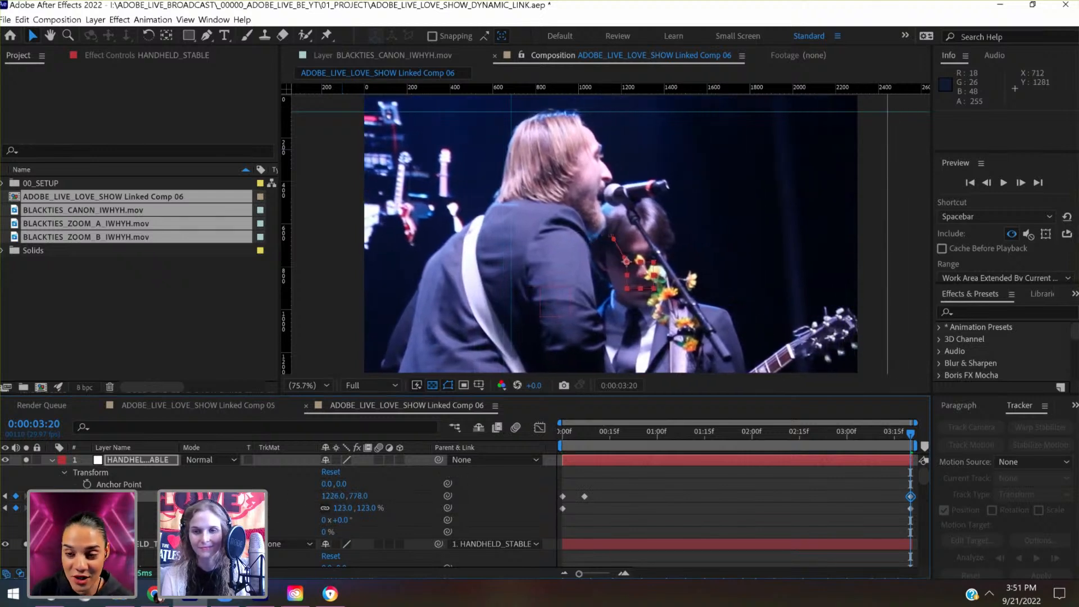
- At 0:00:03:00, shift HANDHELD_TOP's Position keyframe to -271.0, 54.0 to align the singer's head with the vertical guide
{"action": "left_click_drag", "start_coordinate": [892, 437], "coordinate": [861, 436]}
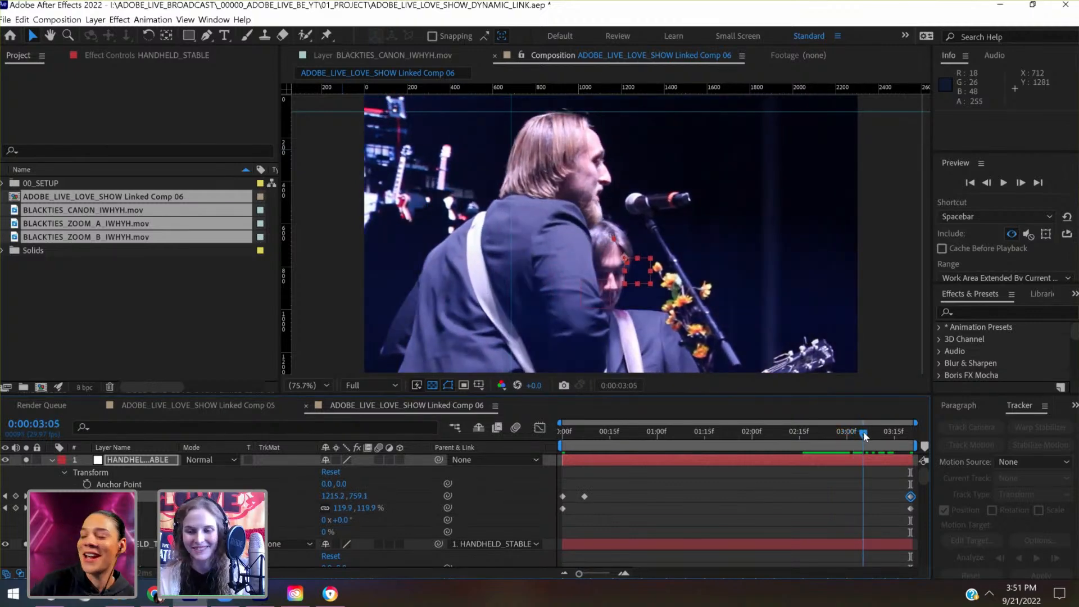
{"action": "scroll", "coordinate": [849, 518], "scroll_direction": "down", "scroll_amount": 3}
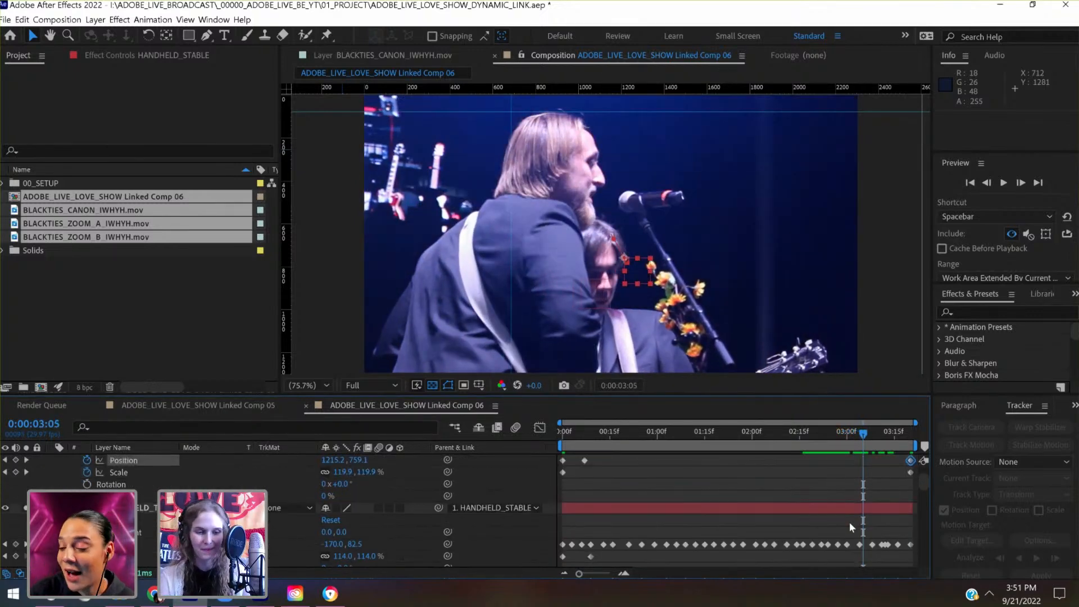
{"action": "left_click", "coordinate": [6, 545]}
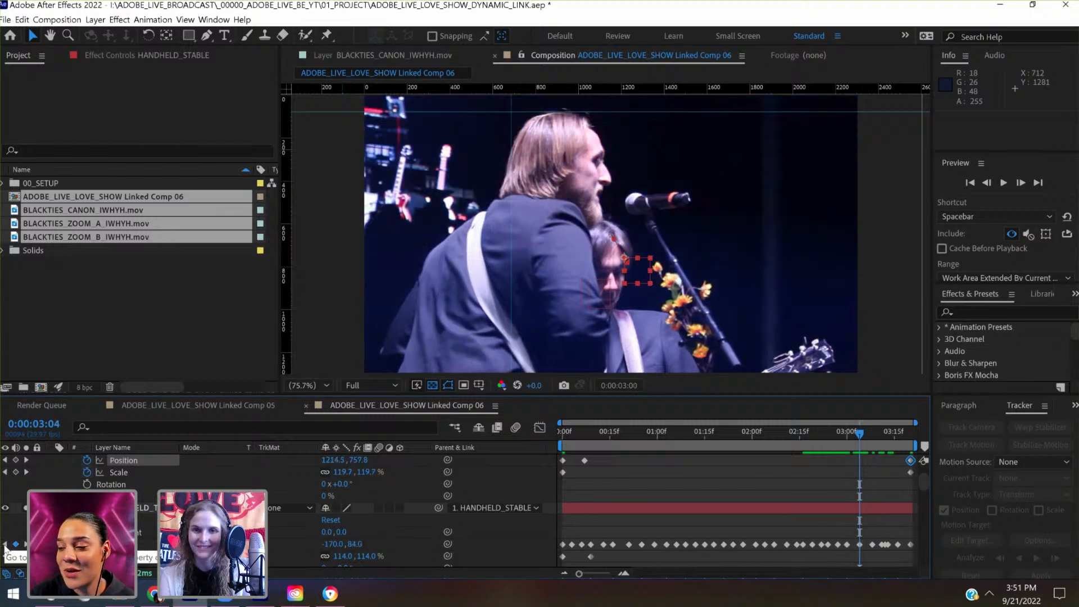
{"action": "left_click", "coordinate": [5, 545]}
{"action": "left_click", "coordinate": [133, 508]}
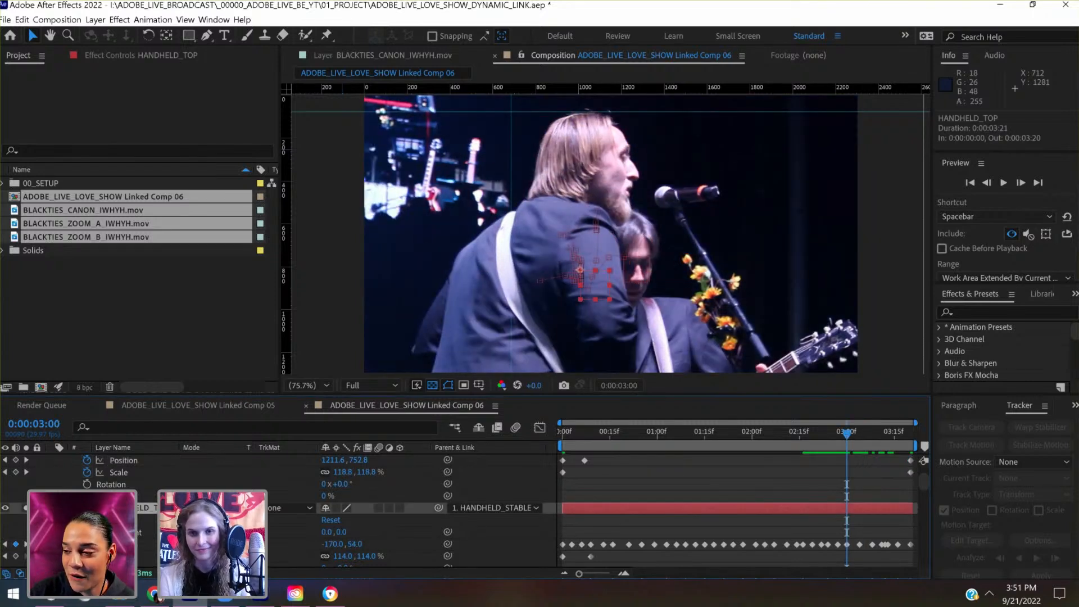
{"action": "key", "text": "shift+Left"}
{"action": "key", "text": "shift+Left"}
{"action": "key", "text": "shift+Left"}
{"action": "key", "text": "shift+Left"}
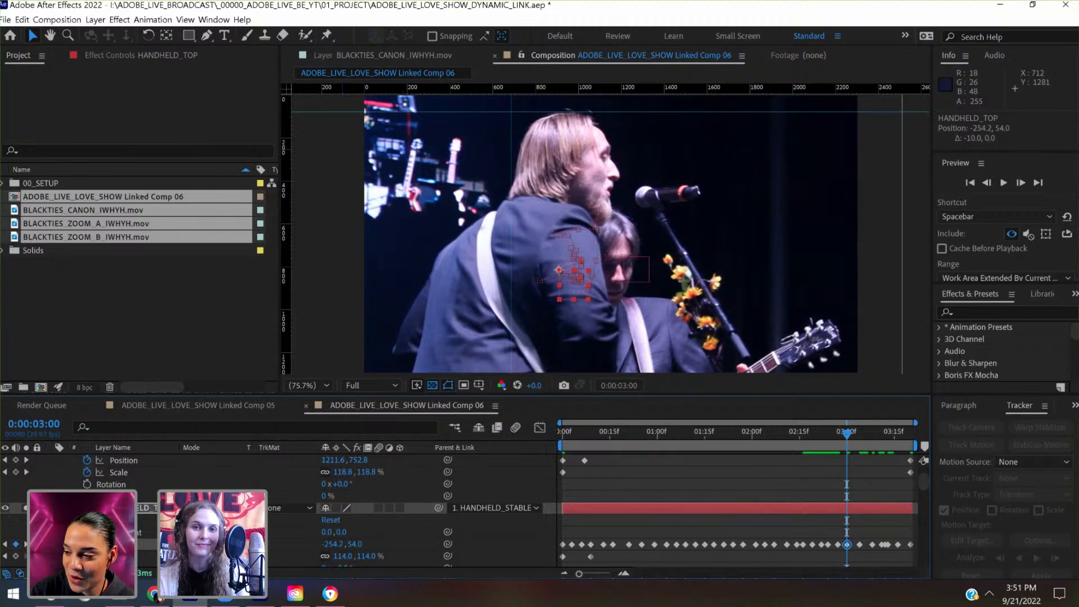
{"action": "key", "text": "shift+Left"}
{"action": "key", "text": "shift+Left"}
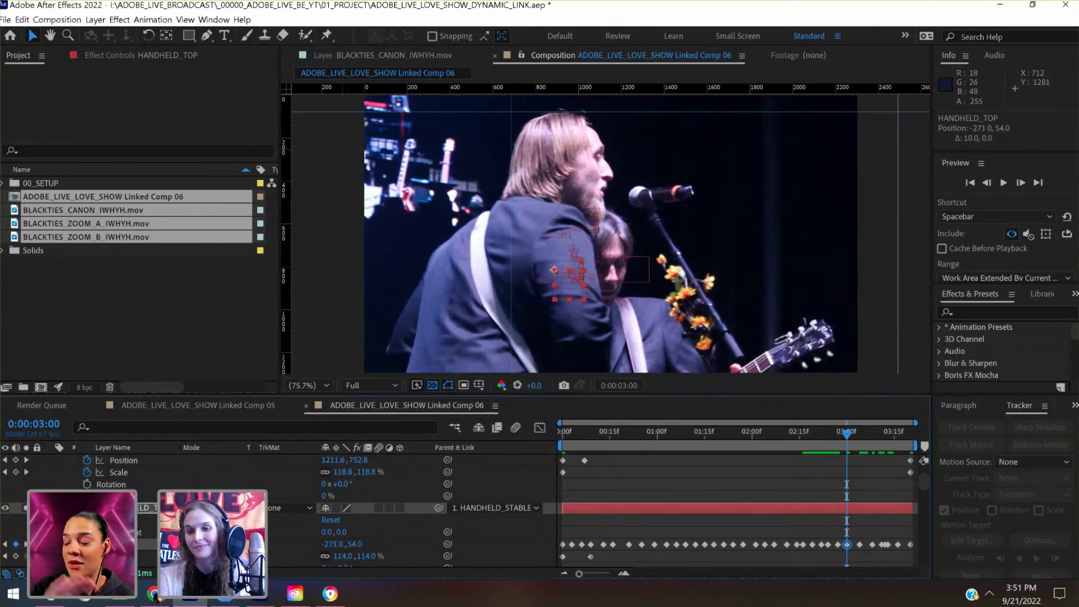
- Add a Position keyframe to HANDHELD_STABLE at 0:00:03:00
{"action": "scroll", "coordinate": [653, 507], "scroll_direction": "up", "scroll_amount": 2}
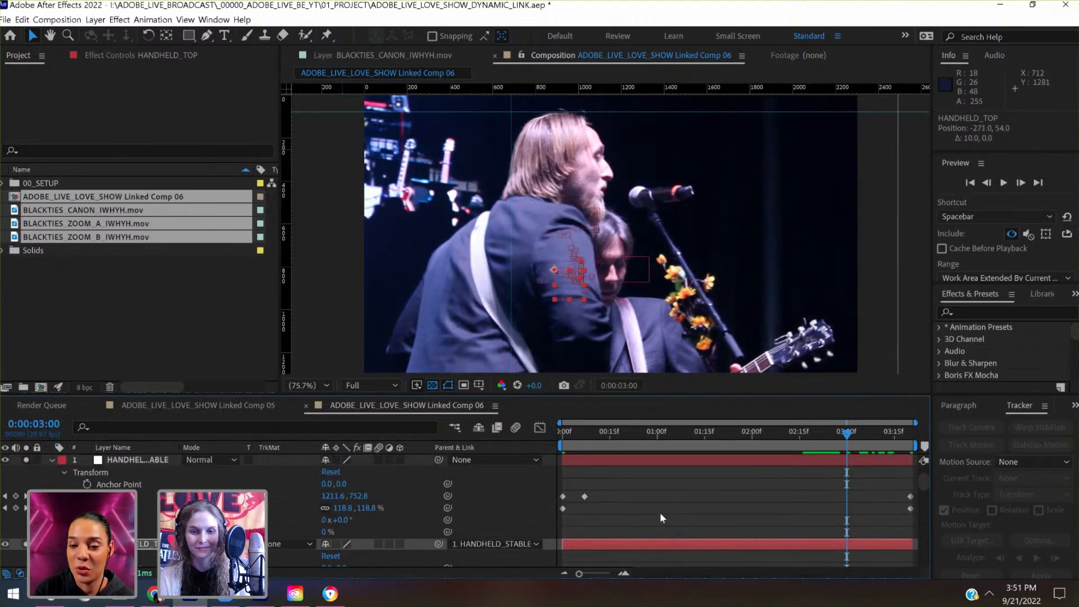
{"action": "scroll", "coordinate": [676, 501], "scroll_direction": "down", "scroll_amount": 2}
{"action": "scroll", "coordinate": [843, 434], "scroll_direction": "down", "scroll_amount": 1}
{"action": "mouse_move", "coordinate": [844, 434]}
{"action": "left_mouse_down"}
{"action": "mouse_move", "coordinate": [834, 433]}
{"action": "mouse_move", "coordinate": [872, 433]}
{"action": "mouse_move", "coordinate": [813, 450]}
{"action": "mouse_move", "coordinate": [846, 450]}
{"action": "left_mouse_up"}
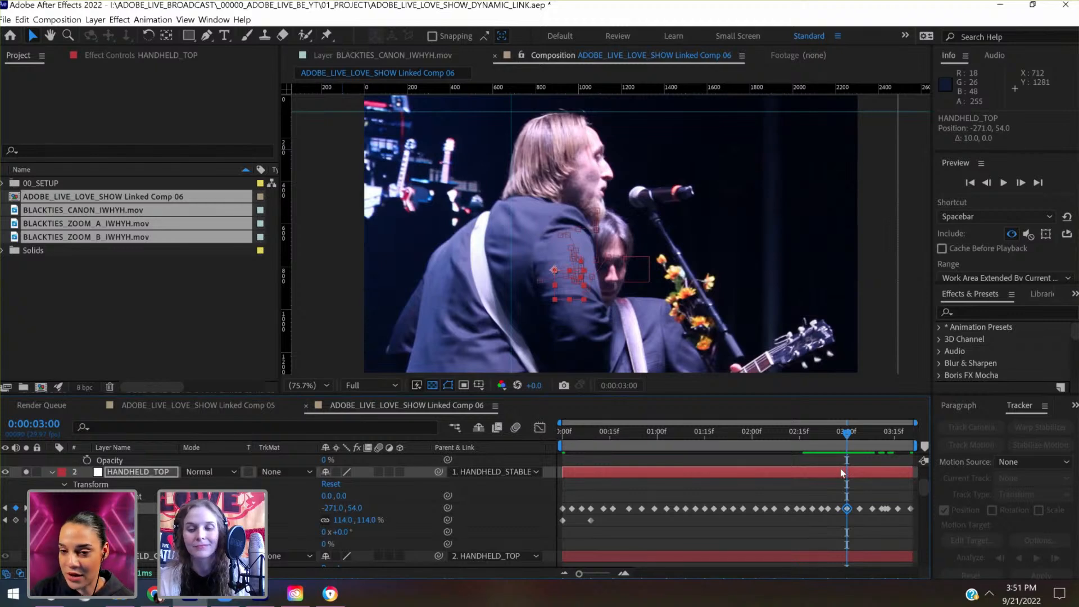
{"action": "scroll", "coordinate": [841, 472], "scroll_direction": "up", "scroll_amount": 3}
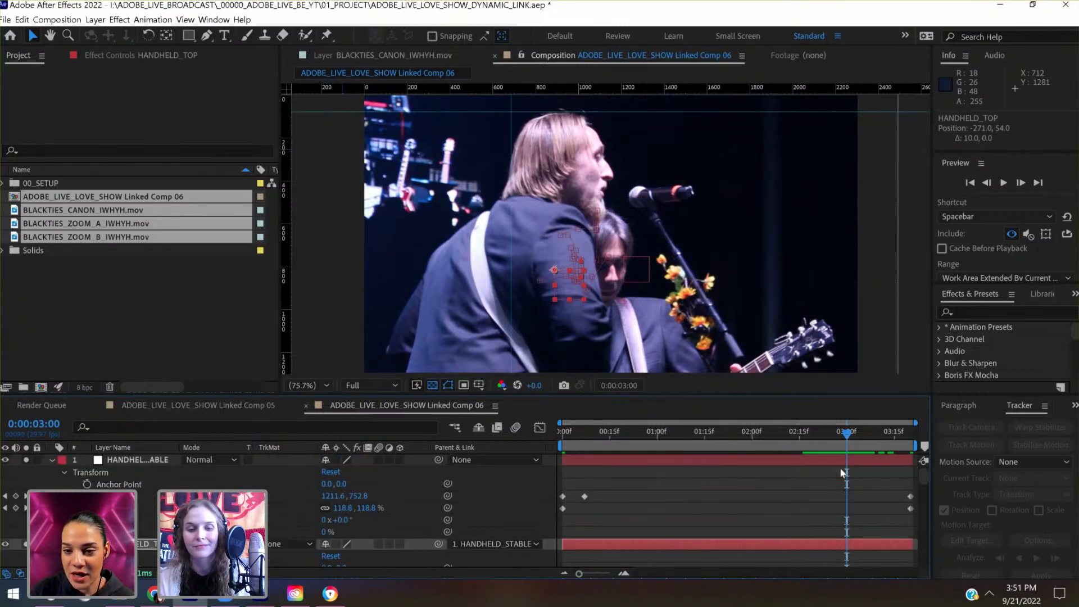
{"action": "left_click", "coordinate": [16, 496]}
- At 0:00:02:27, shift HANDHELD_STABLE's Position to 969.5, 749.0 to align the singer's head with the guide, and check the following frame
{"action": "scroll", "coordinate": [643, 498], "scroll_direction": "down", "scroll_amount": 3}
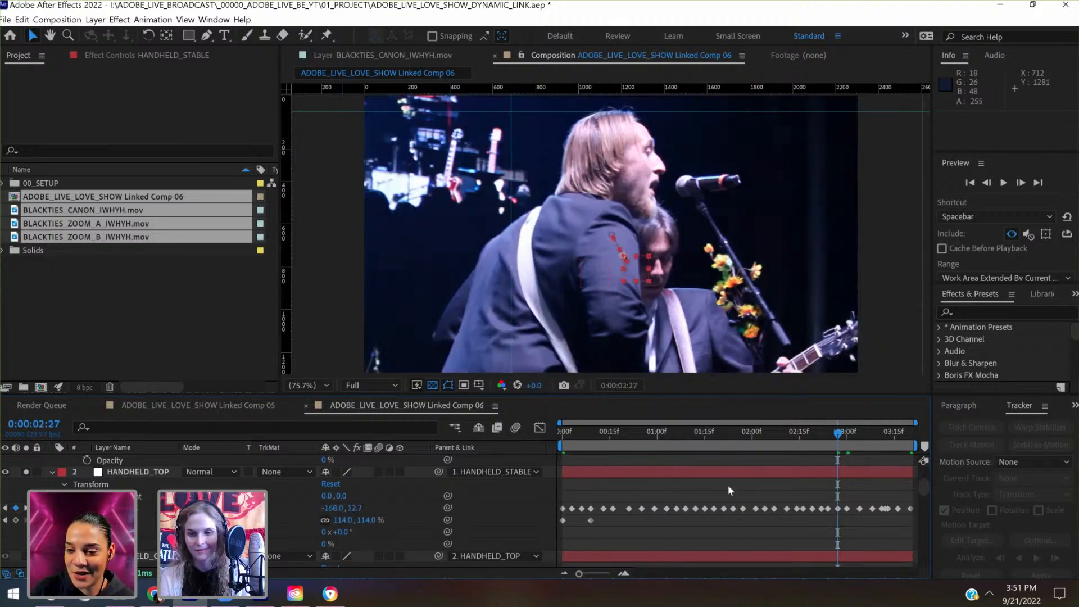
{"action": "scroll", "coordinate": [745, 475], "scroll_direction": "up", "scroll_amount": 3}
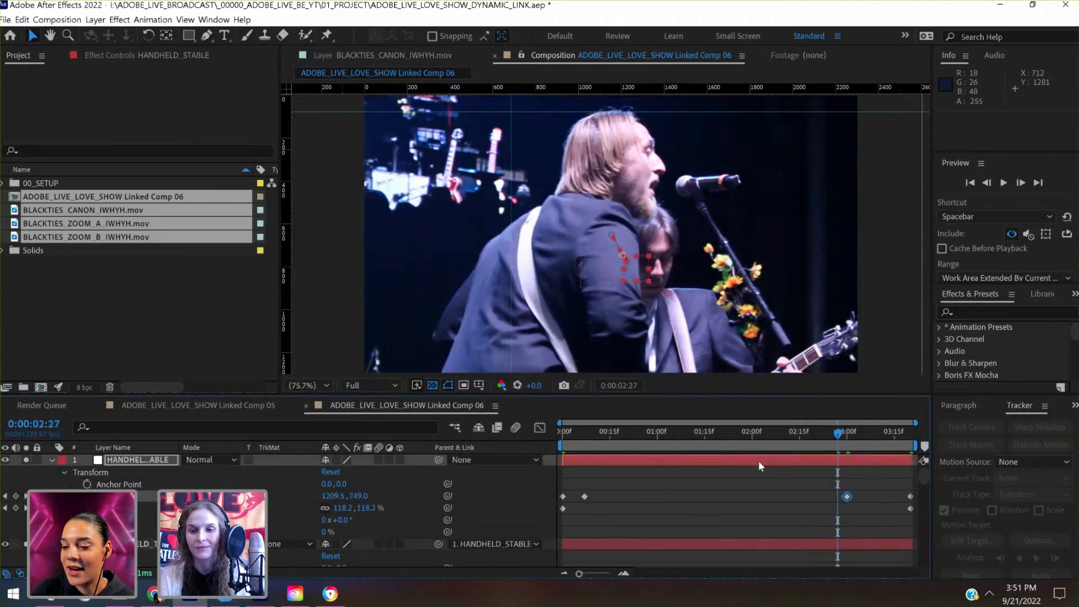
{"action": "key", "text": "shift+Left"}
{"action": "key", "text": "shift+Left"}
{"action": "key", "text": "shift+Left"}
{"action": "key", "text": "shift+Left"}
{"action": "key", "text": "shift+Left"}
{"action": "key", "text": "shift+Left"}
{"action": "key", "text": "shift+Left"}
{"action": "key", "text": "shift+Left"}
{"action": "key", "text": "shift+Left"}
{"action": "key", "text": "shift+Left"}
{"action": "key", "text": "shift+Left"}
{"action": "key", "text": "shift+Left"}
{"action": "key", "text": "shift+Left"}
{"action": "key", "text": "shift+Left"}
{"action": "key", "text": "shift+Left"}
{"action": "key", "text": "shift+Left"}
{"action": "key", "text": "shift+Left"}
{"action": "key", "text": "shift+Left"}
{"action": "key", "text": "shift+Left"}
{"action": "key", "text": "shift+Left"}
{"action": "key", "text": "shift+Left"}
{"action": "key", "text": "shift+Left"}
{"action": "key", "text": "shift+Left"}
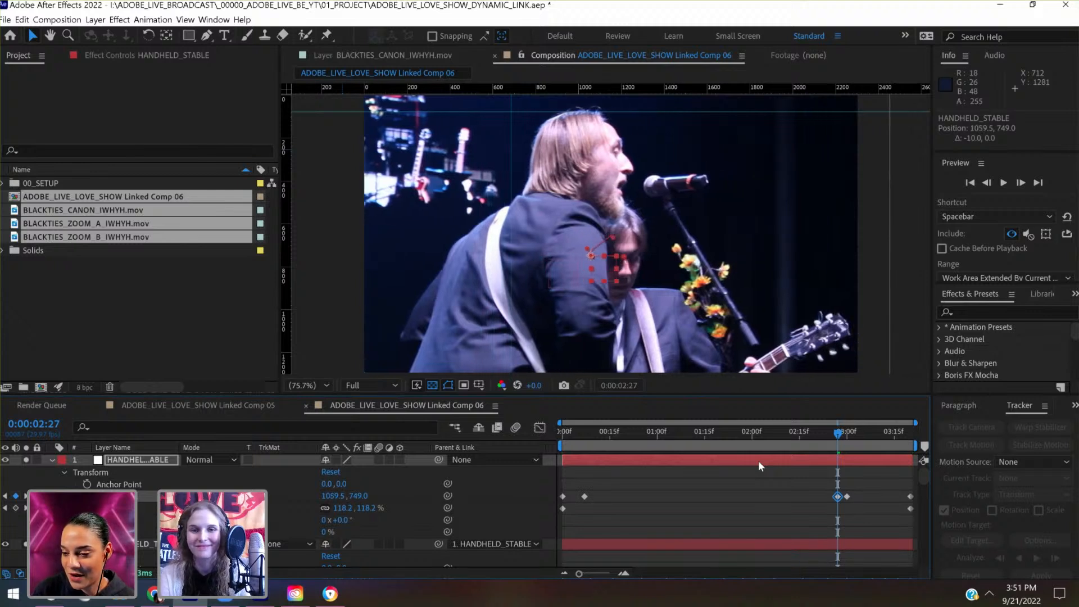
{"action": "key", "text": "shift+Left"}
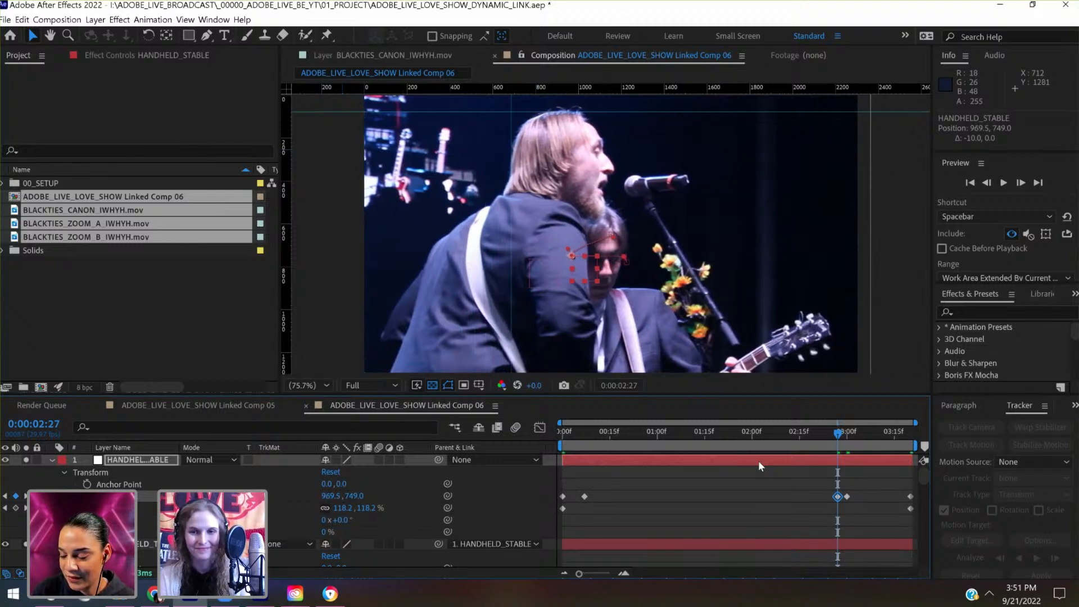
{"action": "left_click", "coordinate": [840, 434]}
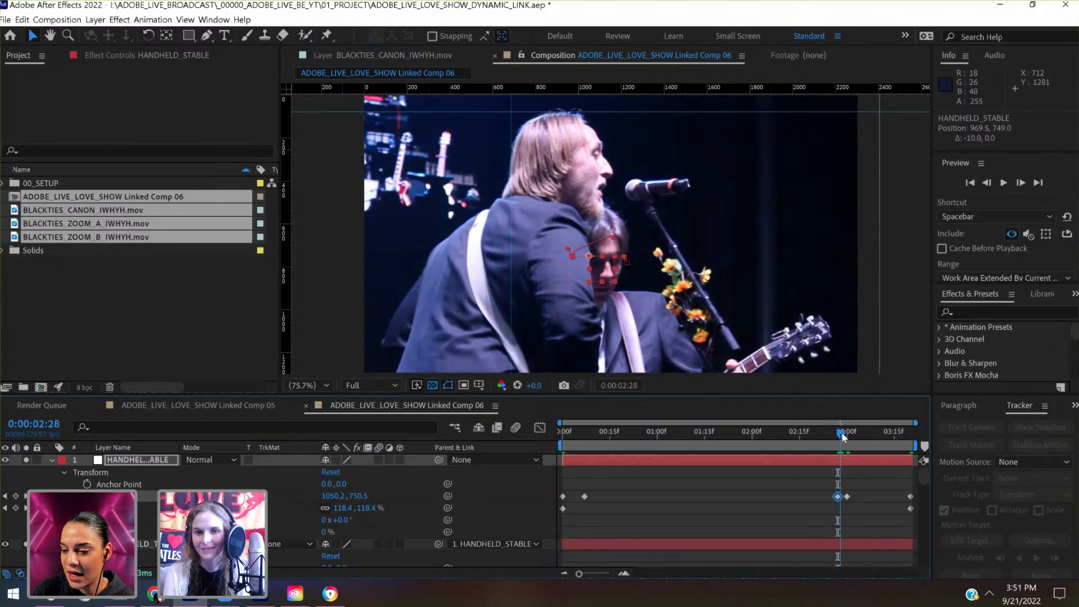
- Collapse the HANDHELD null layers and move the second BLACKTIES_CANON_IWHYH.mov layer to the top of the layer stack
{"action": "mouse_move", "coordinate": [840, 436]}
{"action": "left_mouse_down"}
{"action": "mouse_move", "coordinate": [886, 429]}
{"action": "mouse_move", "coordinate": [858, 437]}
{"action": "left_mouse_up"}
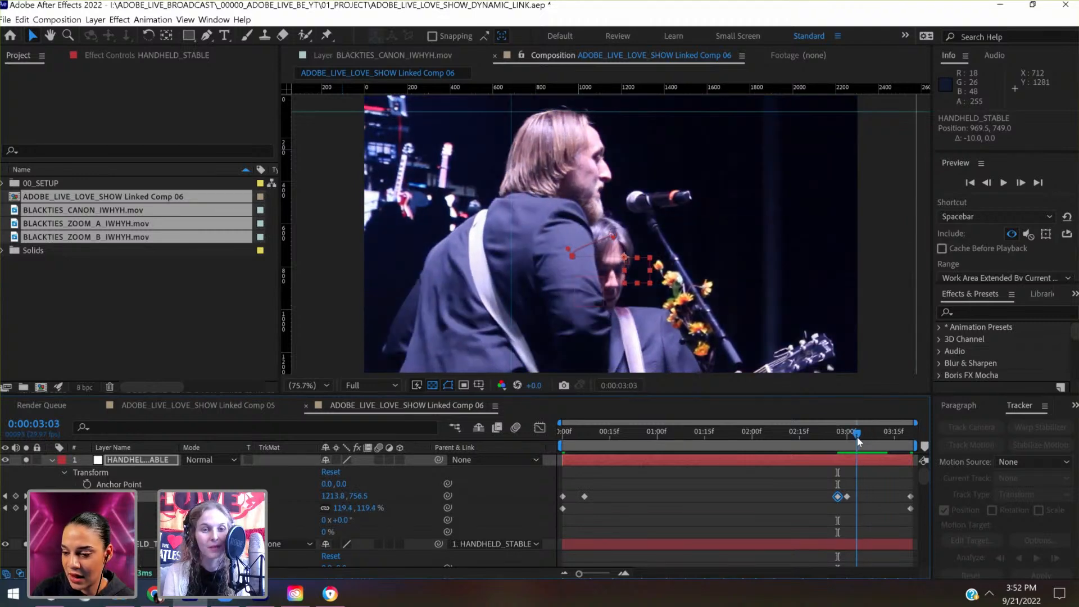
{"action": "left_click", "coordinate": [50, 460]}
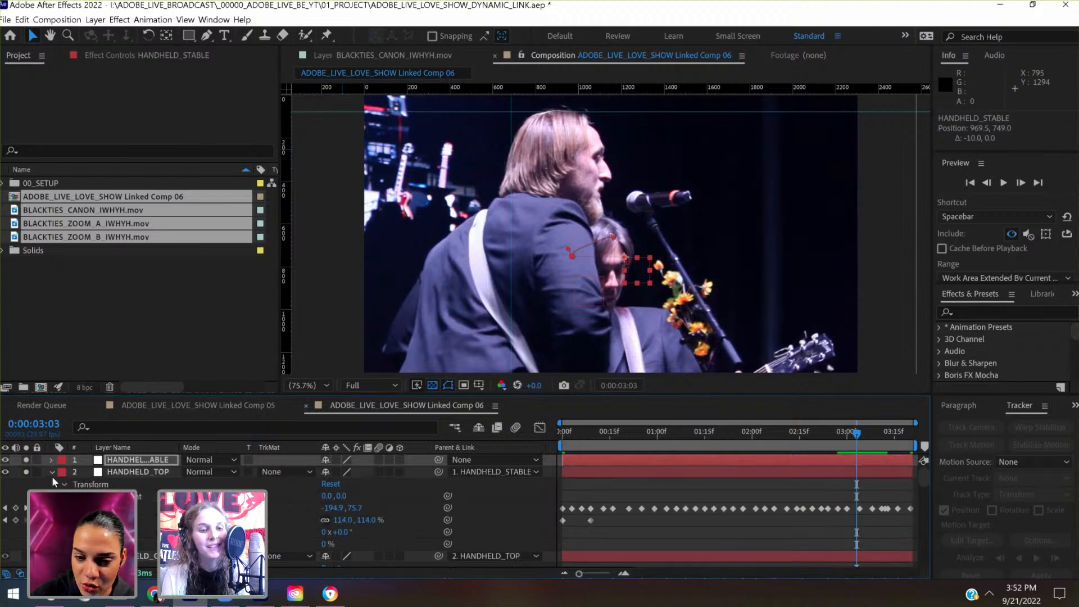
{"action": "left_click", "coordinate": [52, 474]}
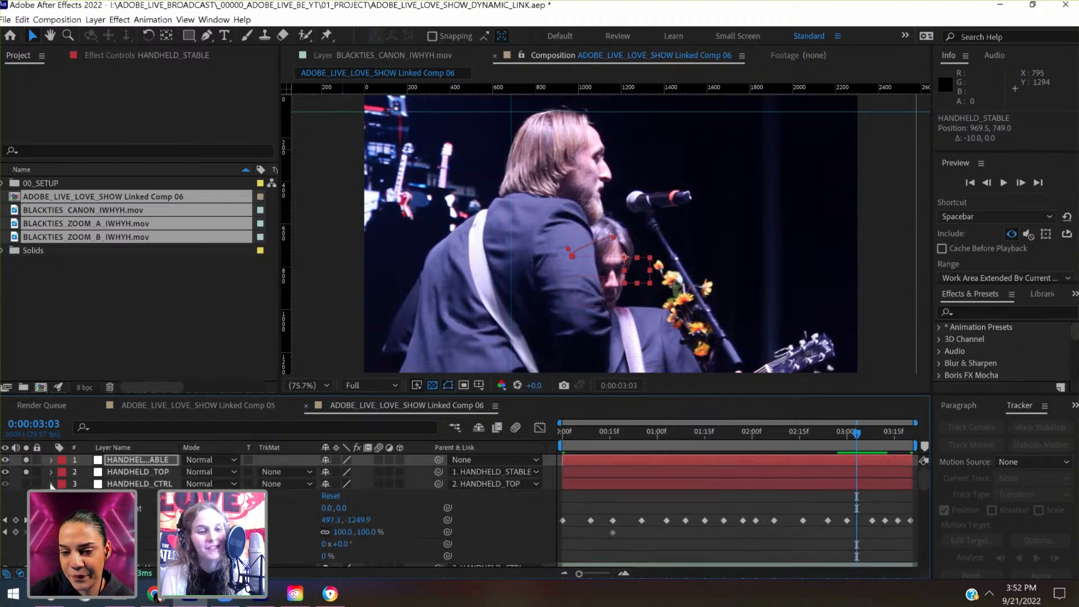
{"action": "left_click", "coordinate": [51, 484]}
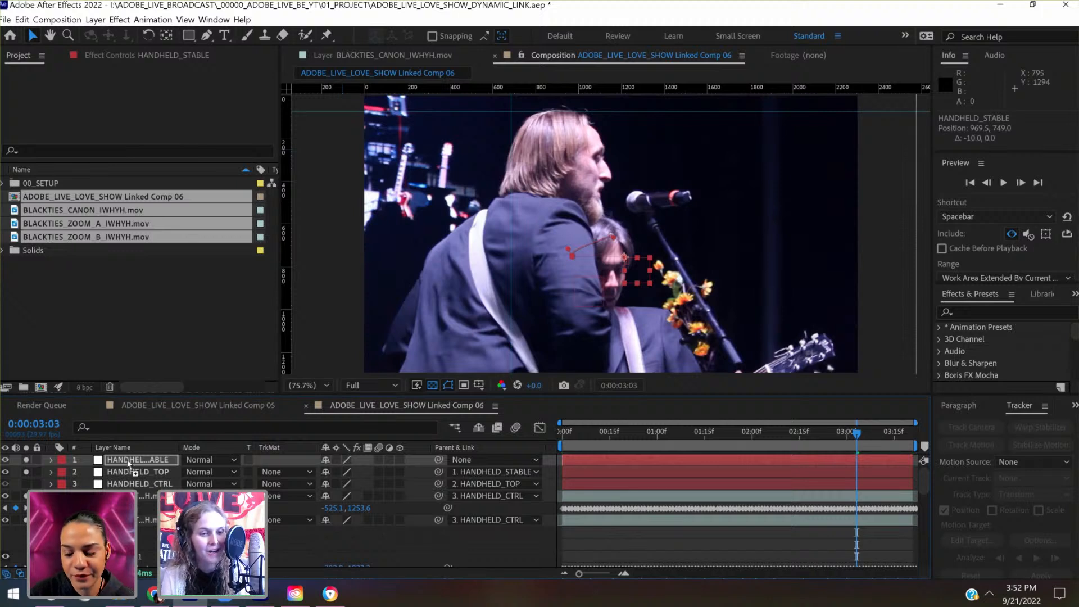
{"action": "left_click_drag", "start_coordinate": [127, 461], "coordinate": [101, 463]}
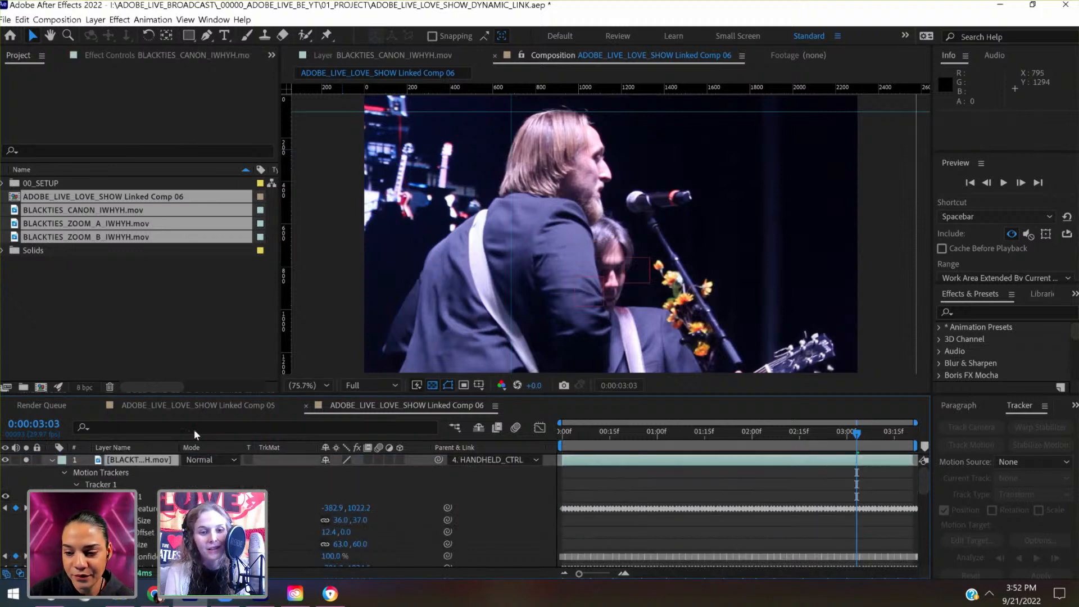
{"action": "left_click", "coordinate": [63, 472]}
- At 0:00:00:00, set the parent of the topmost BLACKTIES_CANON_IWHYH.mov layer to None and save the project
{"action": "left_click", "coordinate": [563, 432]}
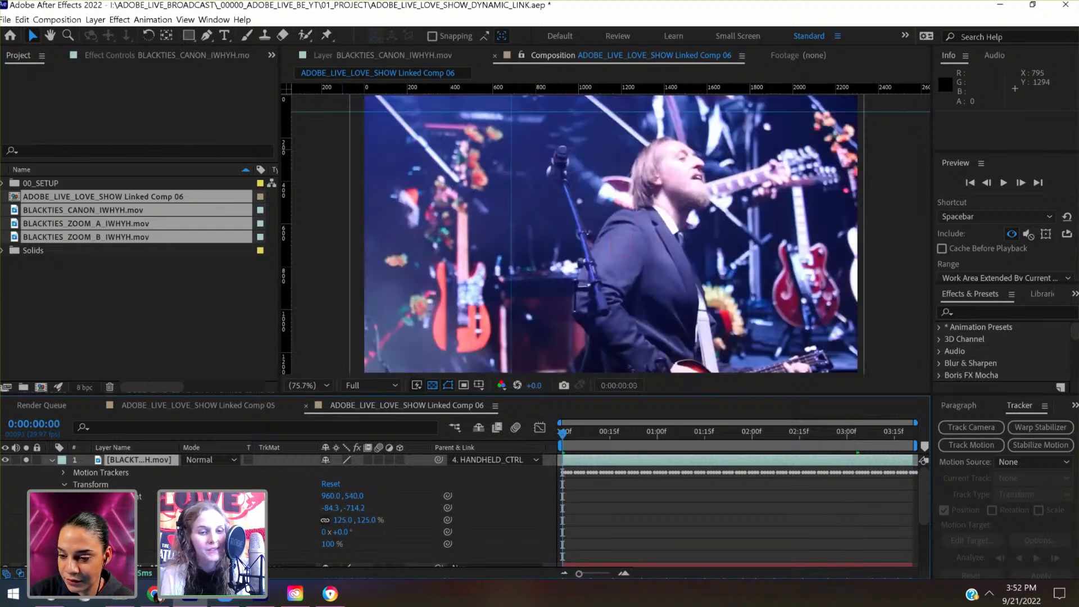
{"action": "left_click", "coordinate": [506, 458]}
{"action": "left_click", "coordinate": [506, 471]}
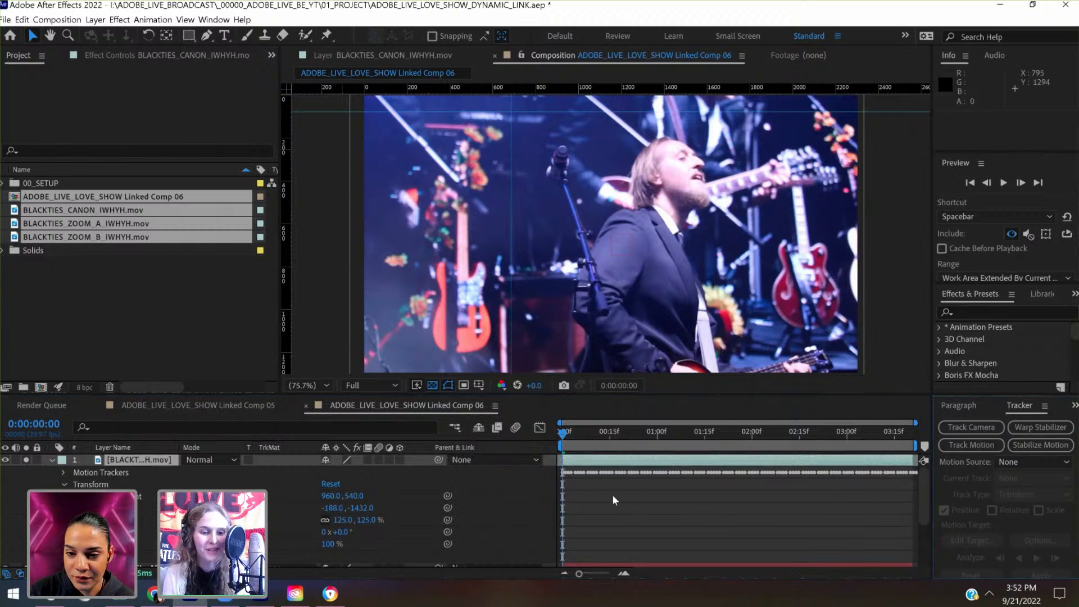
{"action": "key", "text": "ctrl+s"}
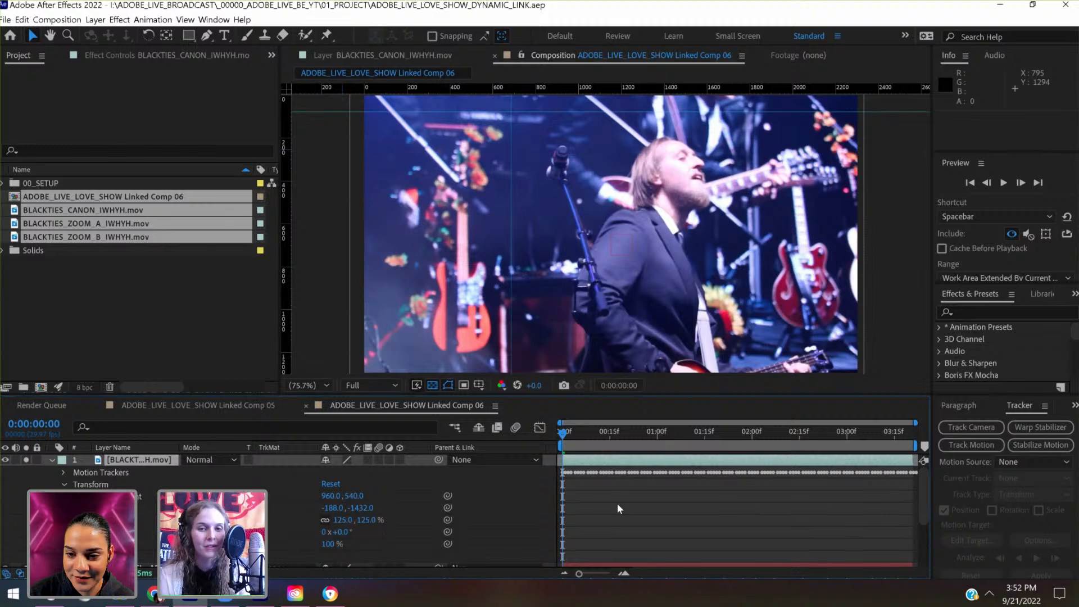
- Preview the unparented Canon clip, turn off its solo and visibility, and collapse its properties
{"action": "key", "text": "space"}
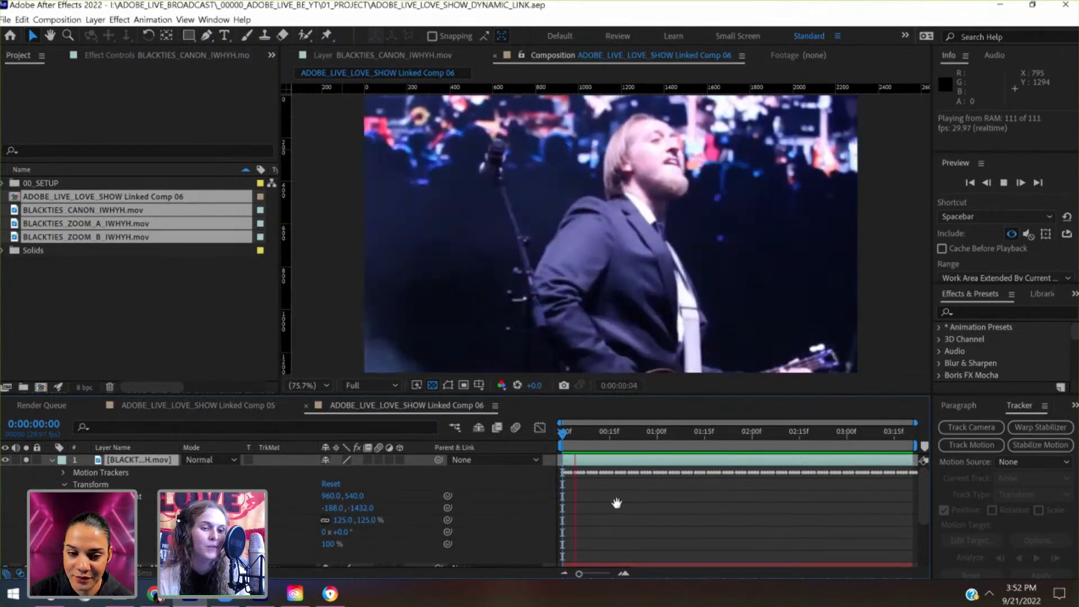
{"action": "key", "text": "space"}
{"action": "left_click", "coordinate": [23, 460]}
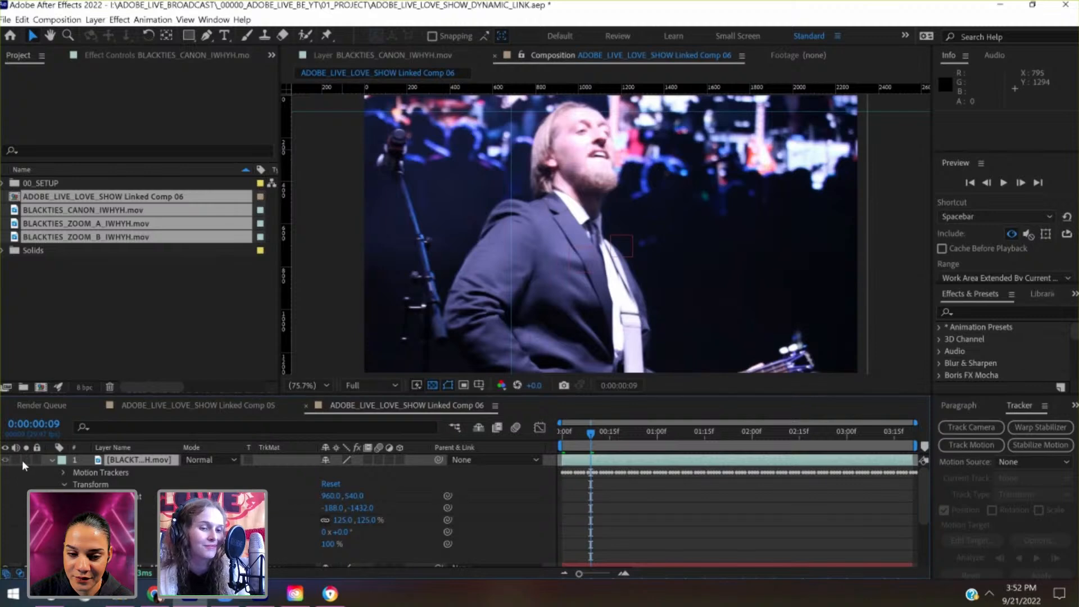
{"action": "left_click", "coordinate": [5, 460]}
{"action": "left_click", "coordinate": [50, 460]}
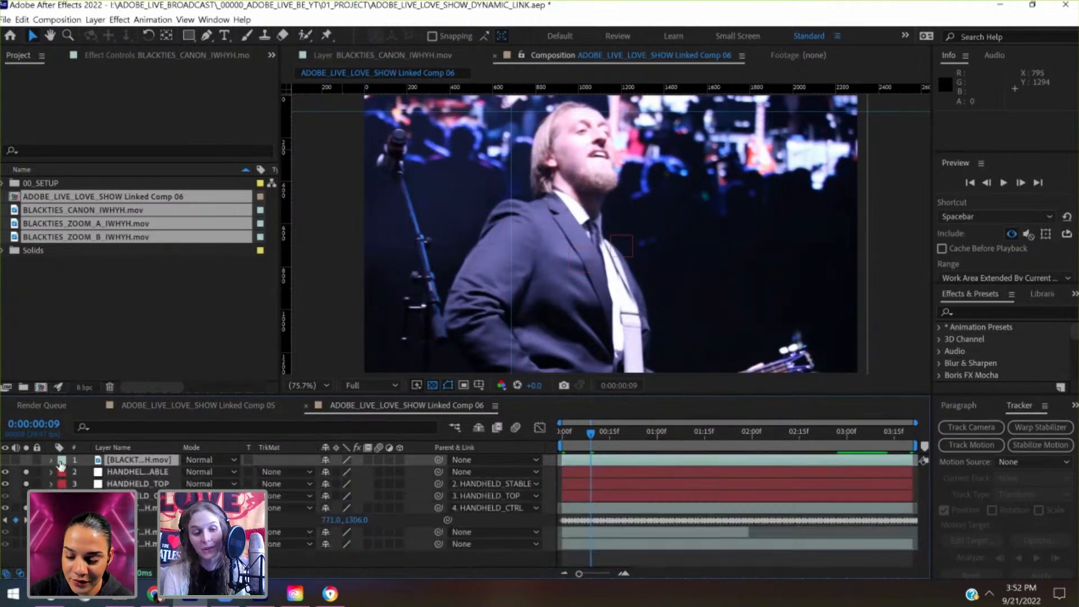
- Check the stabilised clip's framing from its start to 0:00:02:21, with HANDHELD_STABLE's keyframes revealed in the timeline
{"action": "left_click", "coordinate": [607, 508]}
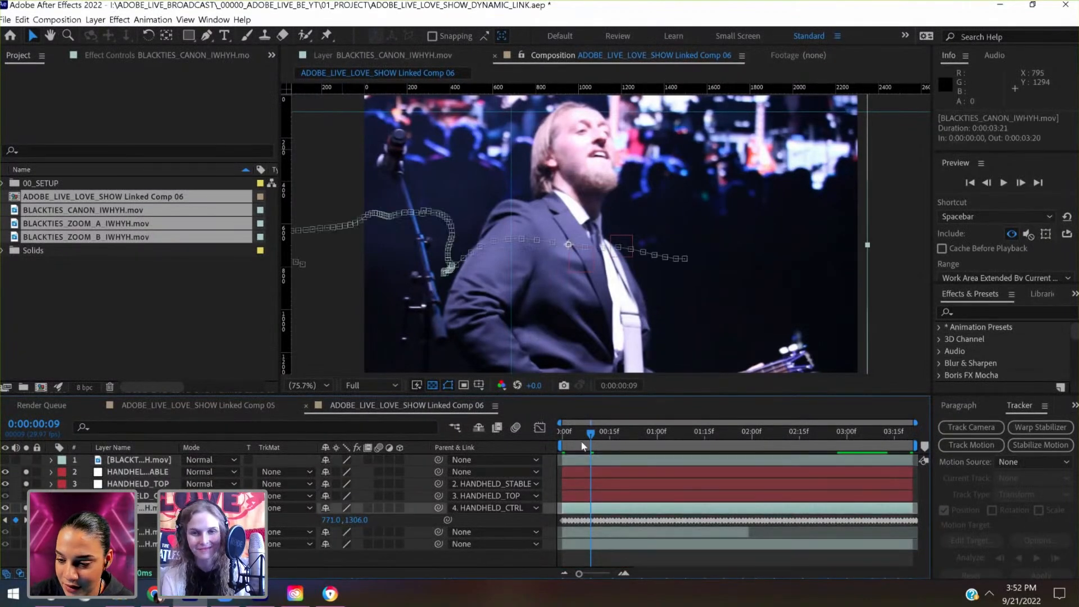
{"action": "key", "text": "Home"}
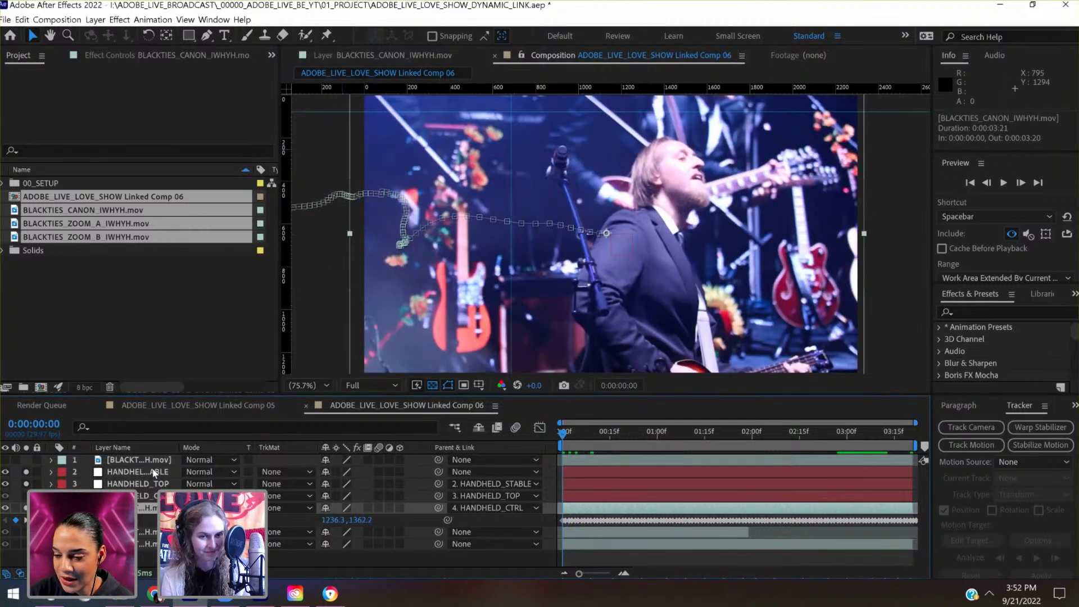
{"action": "left_click", "coordinate": [153, 473]}
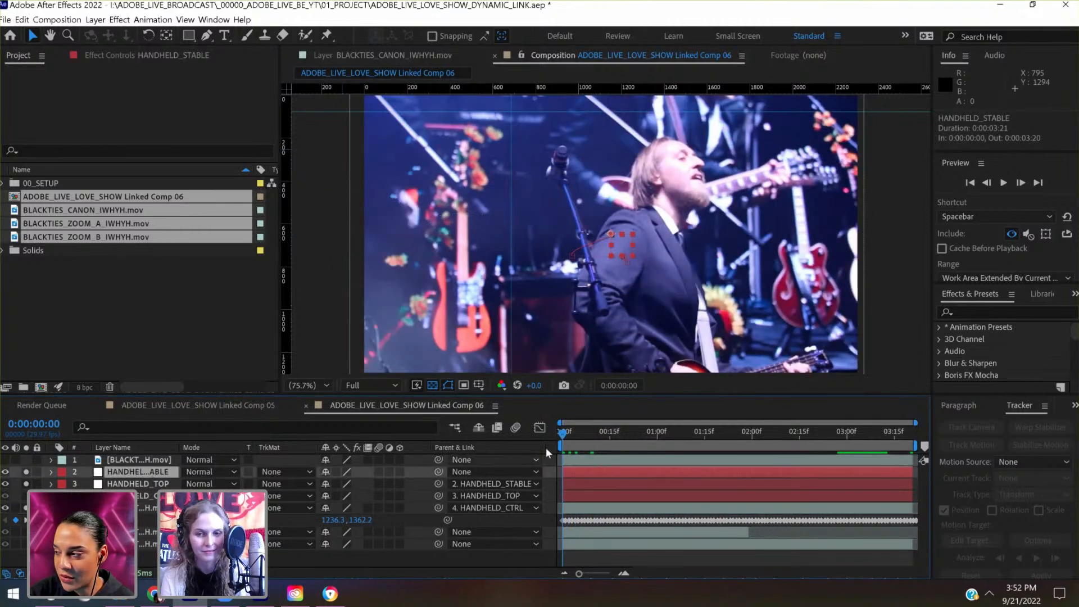
{"action": "left_click_drag", "start_coordinate": [562, 433], "coordinate": [826, 434]}
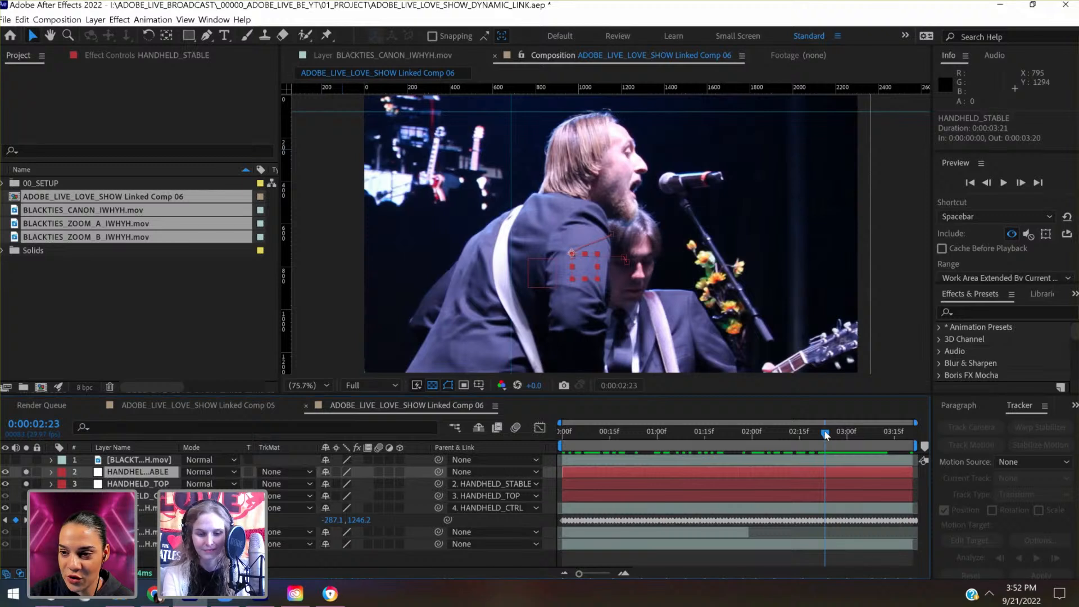
{"action": "key", "text": "u"}
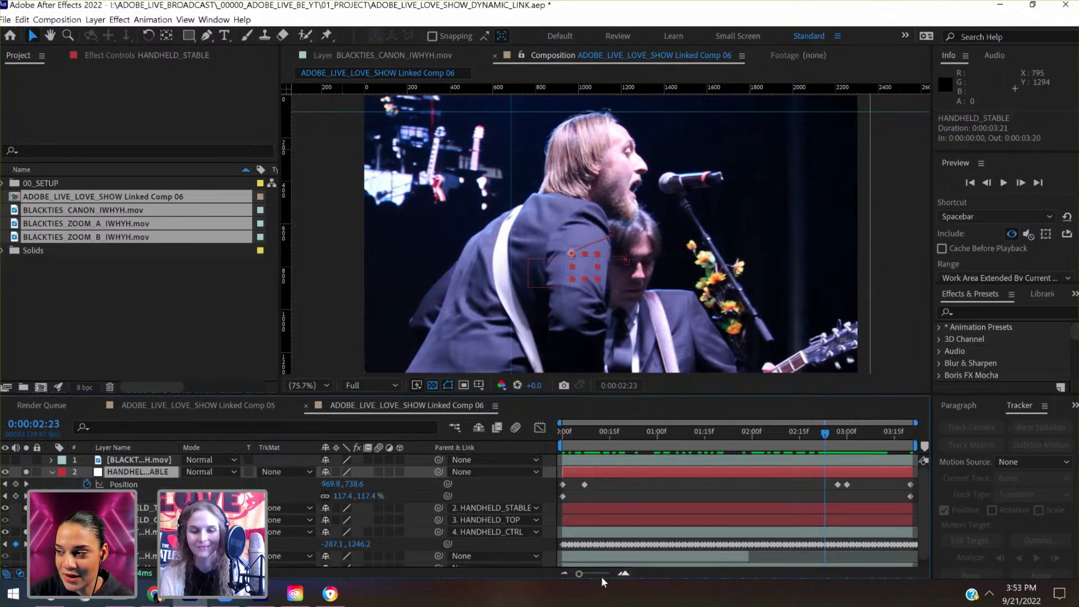
{"action": "left_click_drag", "start_coordinate": [593, 574], "coordinate": [606, 575]}
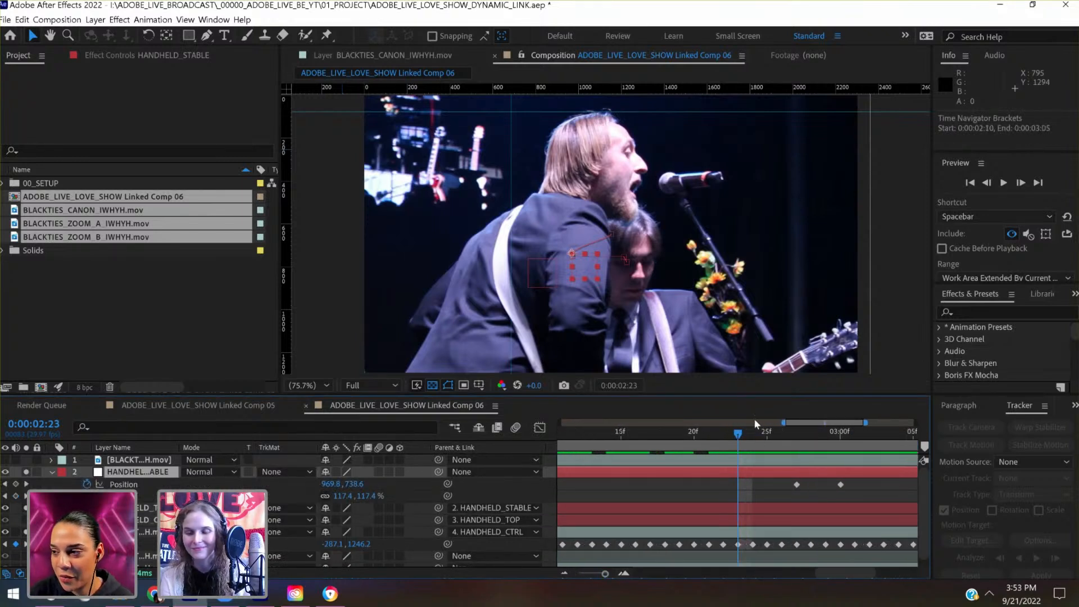
{"action": "left_click_drag", "start_coordinate": [729, 434], "coordinate": [726, 434]}
{"action": "left_click", "coordinate": [708, 433]}
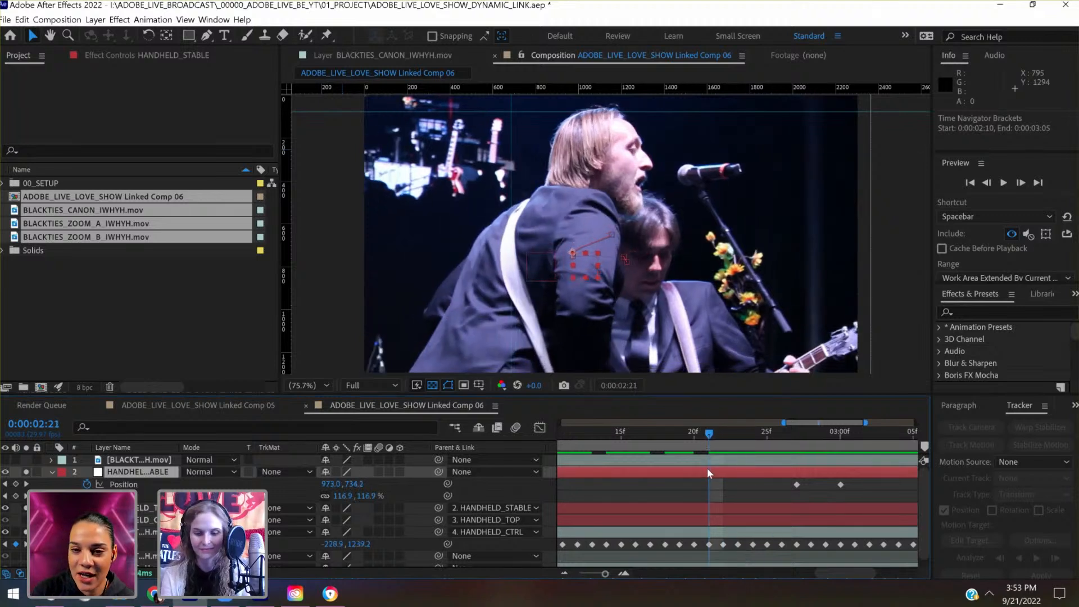
- At 0:00:02:21, shift HANDHELD_STABLE's Position to 813.0, 734.2 to align the singer's head with the vertical guide
{"action": "key", "text": "shift+Left"}
{"action": "key", "text": "shift+Left"}
{"action": "key", "text": "shift+Left"}
{"action": "key", "text": "shift+Left"}
{"action": "key", "text": "shift+Left"}
{"action": "key", "text": "shift+Left"}
{"action": "key", "text": "shift+Left"}
{"action": "key", "text": "shift+Left"}
{"action": "key", "text": "shift+Left"}
{"action": "key", "text": "shift+Left"}
{"action": "key", "text": "shift+Left"}
{"action": "key", "text": "shift+Left"}
{"action": "key", "text": "shift+Left"}
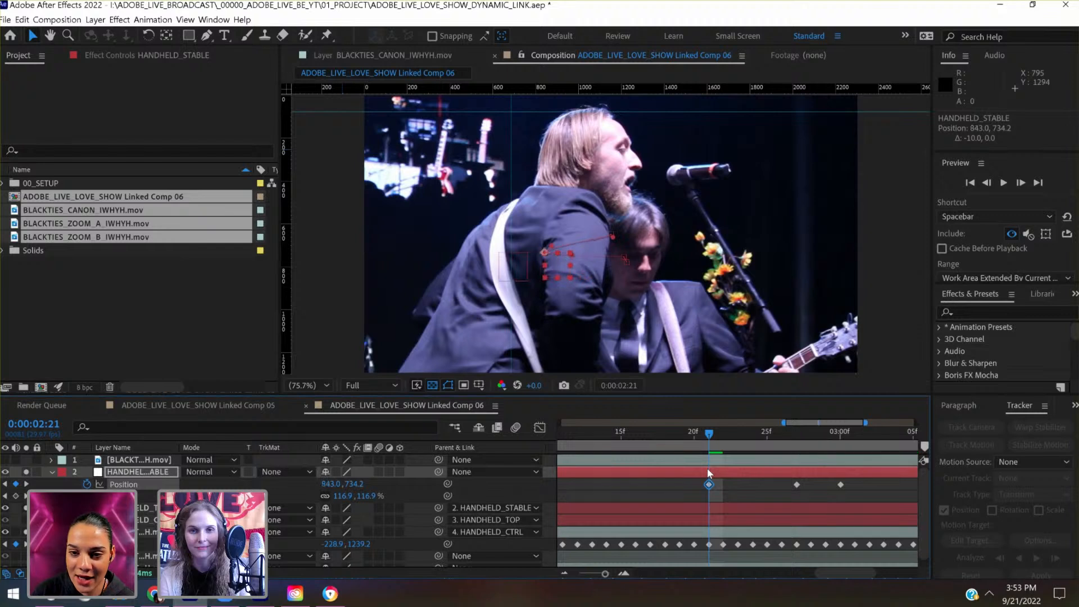
{"action": "key", "text": "shift+Left"}
{"action": "key", "text": "shift+Left"}
{"action": "key", "text": "shift+Left"}
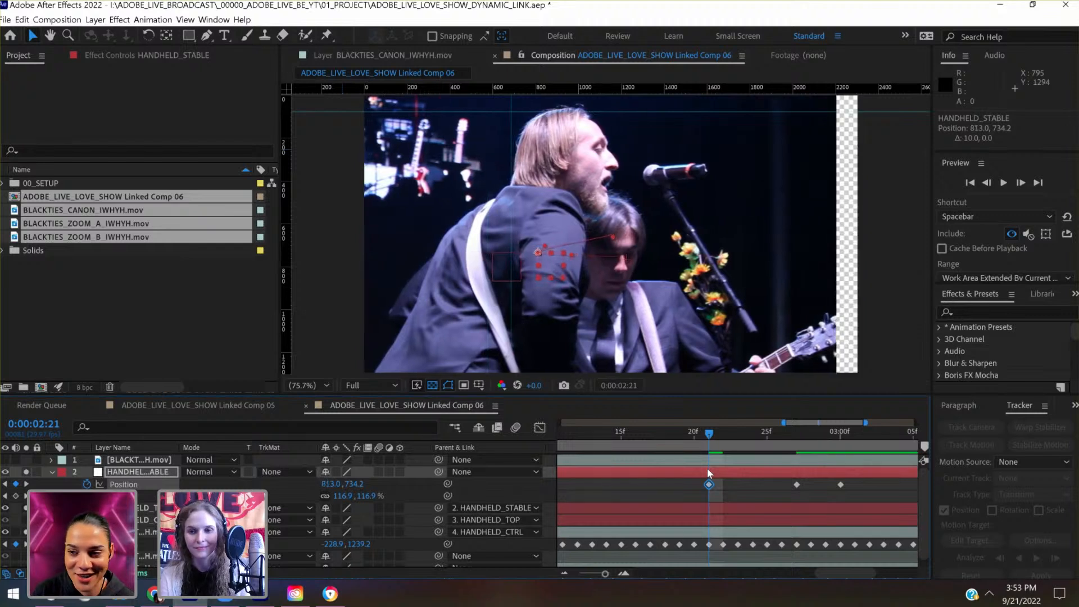
- Set HANDHELD_STABLE's Scale to 126.9% and shift its Position to 793.0, 794.2 so the clip fills the frame and the head meets the guides
{"action": "left_click", "coordinate": [339, 498]}
{"action": "key", "text": "shift+Up"}
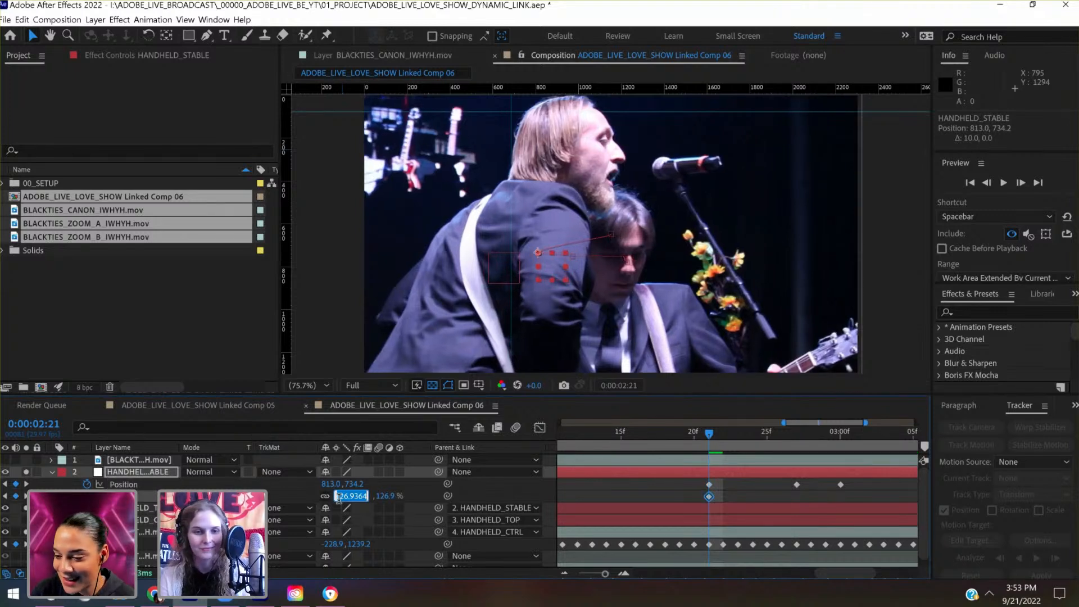
{"action": "key", "text": "Return"}
{"action": "key", "text": "shift+Down"}
{"action": "key", "text": "shift+Down"}
{"action": "key", "text": "shift+Down"}
{"action": "key", "text": "shift+Down"}
{"action": "key", "text": "shift+Down"}
{"action": "key", "text": "shift+Down"}
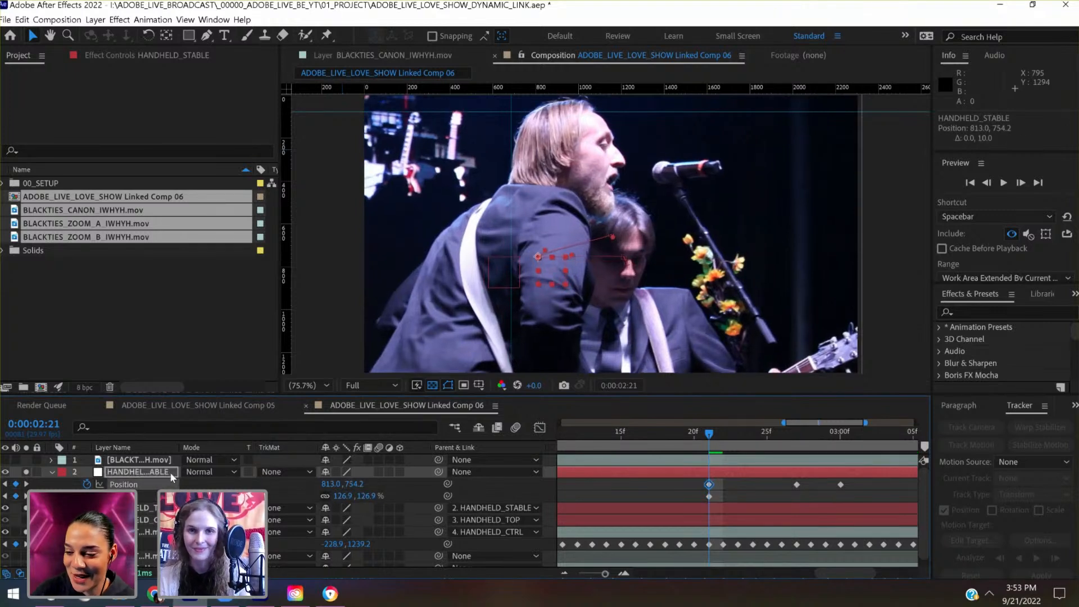
{"action": "key", "text": "shift+Left"}
{"action": "key", "text": "shift+Left"}
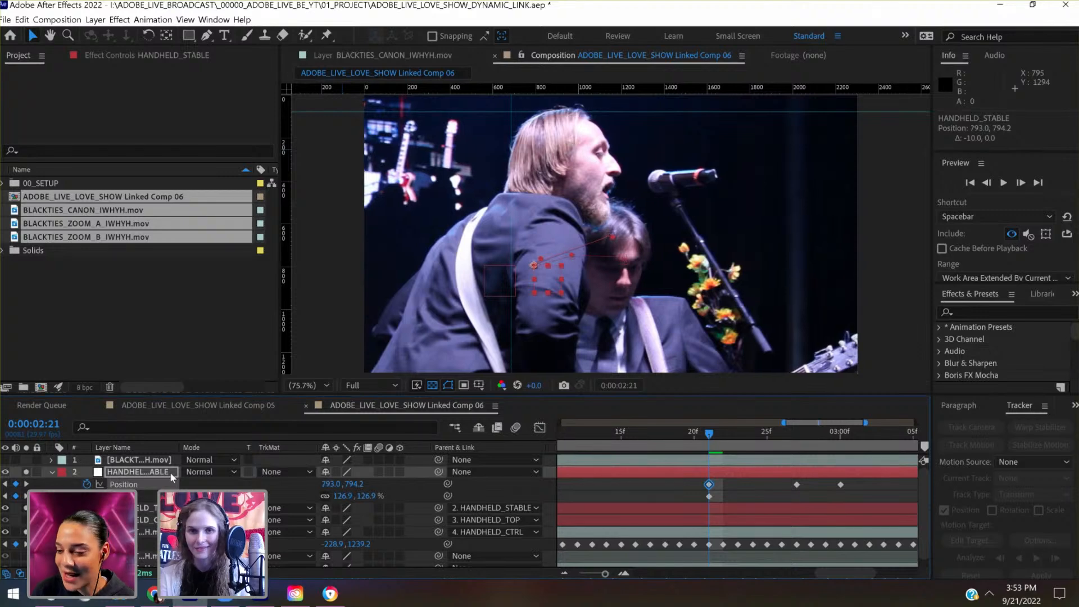
- Add Position and Scale keyframes to HANDHELD_STABLE at 0:00:03:12
{"action": "scroll", "coordinate": [656, 515], "scroll_direction": "right", "scroll_amount": 5}
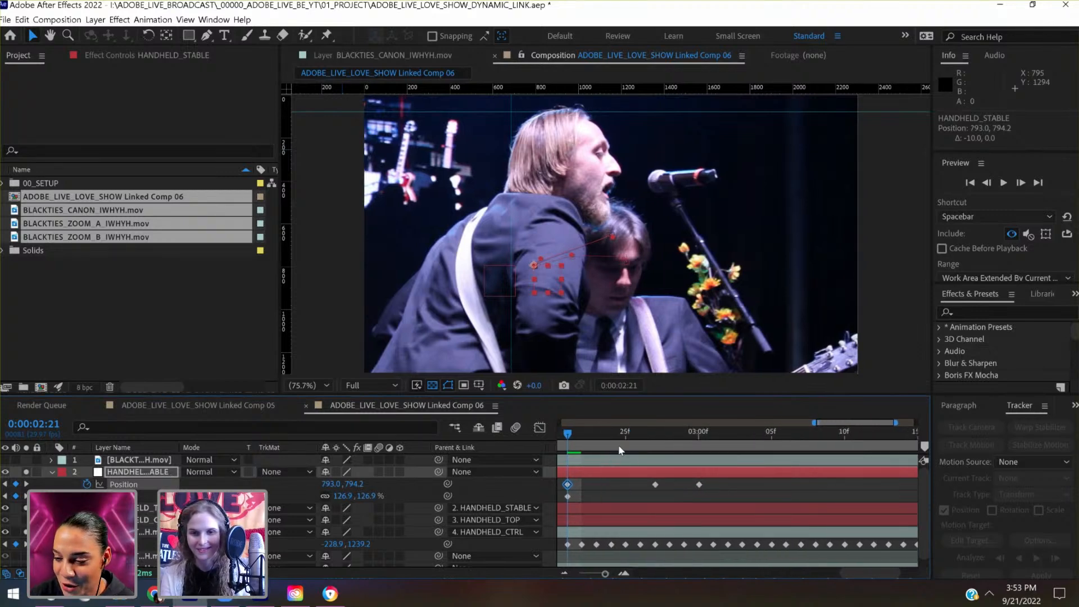
{"action": "scroll", "coordinate": [618, 445], "scroll_direction": "right", "scroll_amount": 2}
{"action": "left_click_drag", "start_coordinate": [595, 430], "coordinate": [811, 450]}
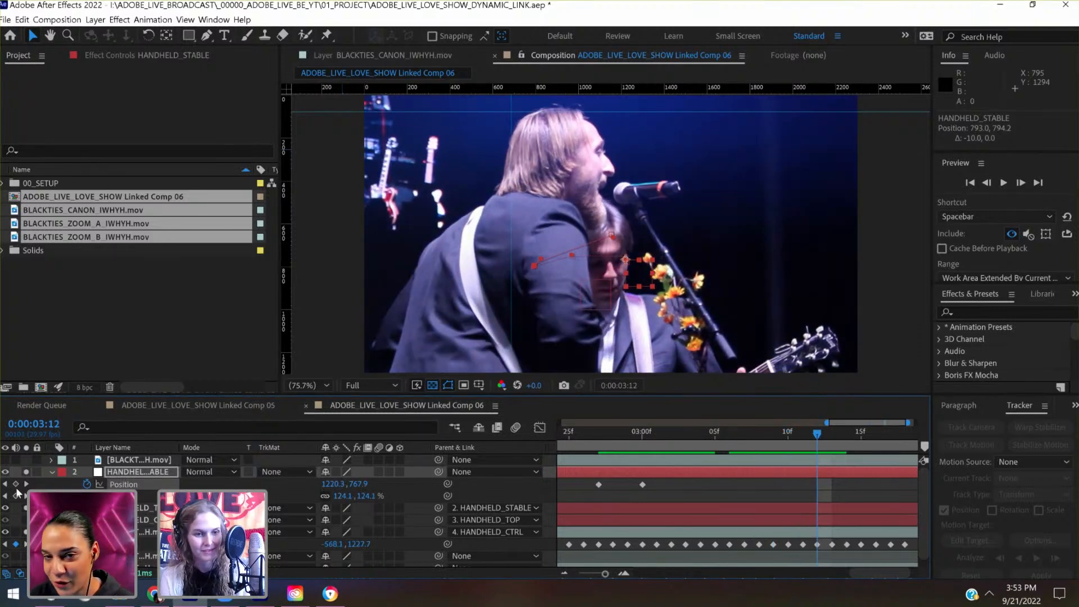
{"action": "left_click", "coordinate": [17, 496]}
- At 0:00:03:07, shift HANDHELD_STABLE's Position to 1326.7, 781.6 to align the singer's head with the guides
{"action": "left_click_drag", "start_coordinate": [817, 434], "coordinate": [740, 448]}
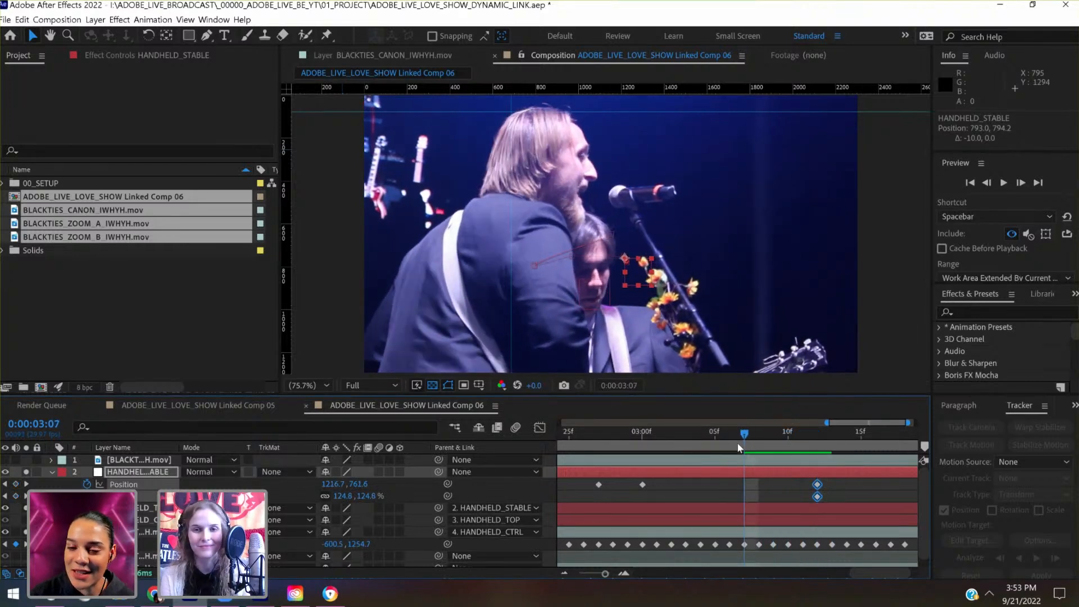
{"action": "key", "text": "shift+Right"}
{"action": "key", "text": "shift+Right"}
{"action": "key", "text": "shift+Right"}
{"action": "key", "text": "shift+Right"}
{"action": "key", "text": "shift+Right"}
{"action": "key", "text": "shift+Right"}
{"action": "key", "text": "shift+Right"}
{"action": "key", "text": "shift+Right"}
{"action": "key", "text": "shift+Right"}
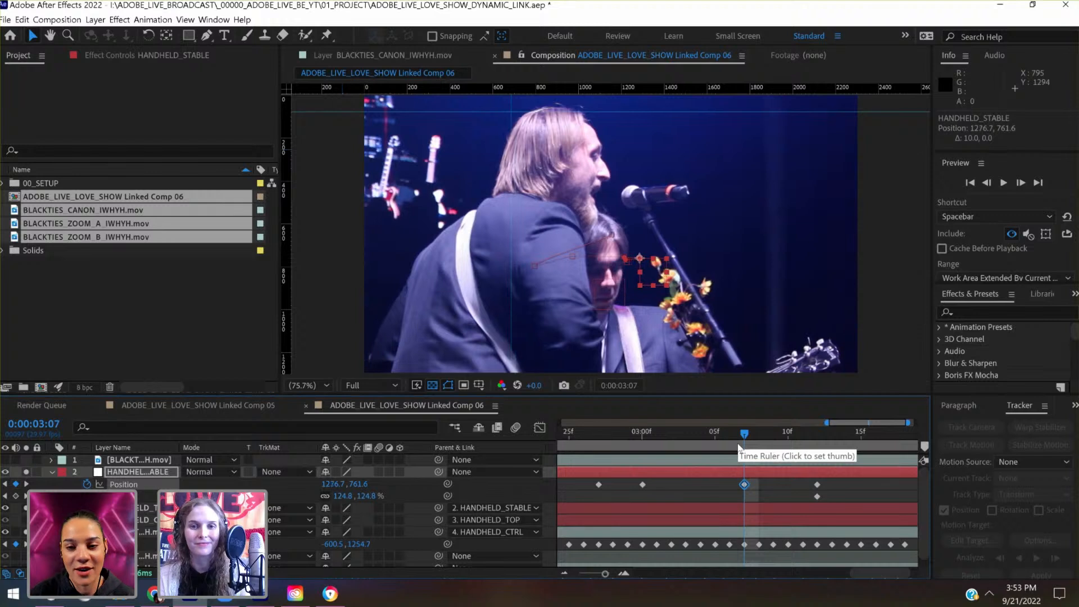
{"action": "key", "text": "shift+Right"}
{"action": "key", "text": "shift+Right"}
{"action": "key", "text": "shift+Right"}
{"action": "key", "text": "shift+Down"}
{"action": "key", "text": "shift+Down"}
{"action": "key", "text": "shift+Down"}
{"action": "key", "text": "shift+Down"}
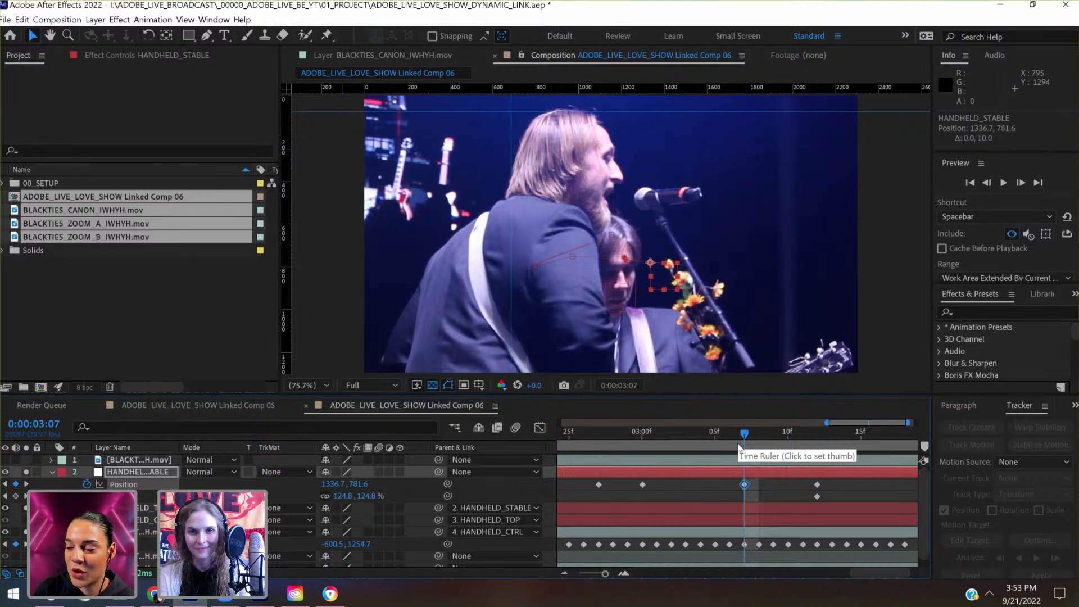
{"action": "key", "text": "shift+Left"}
{"action": "key", "text": "shift+Up"}
{"action": "key", "text": "shift+Up"}
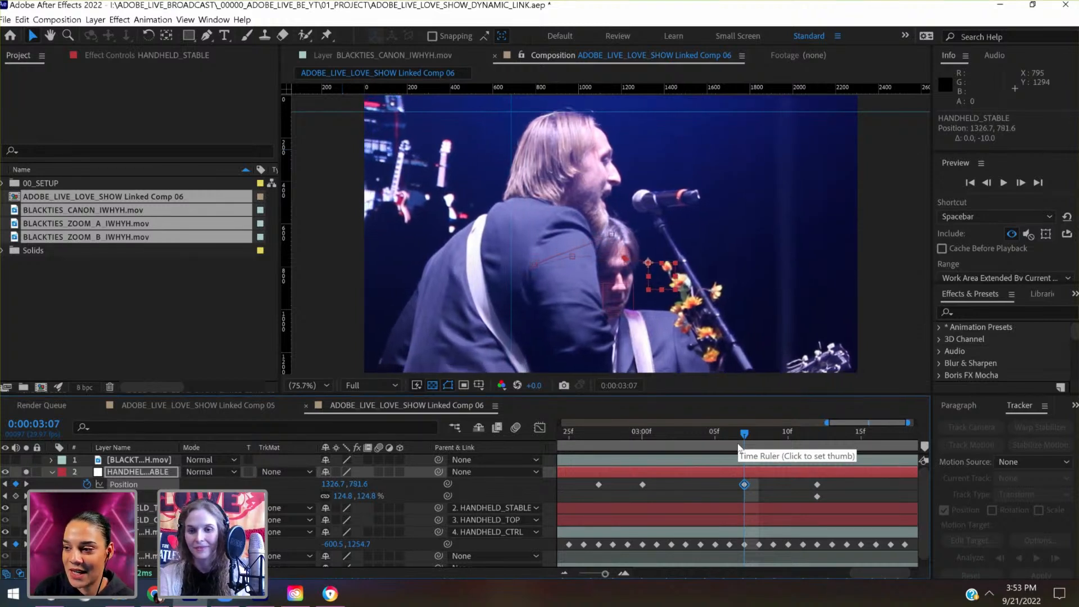
- Check the singer's alignment with the guides from 0:00:03:02 to 0:00:03:20 and show the whole timeline
{"action": "key", "text": "Page_Up"}
{"action": "key", "text": "Page_Up"}
{"action": "key", "text": "Page_Up"}
{"action": "key", "text": "Page_Up"}
{"action": "key", "text": "Page_Up"}
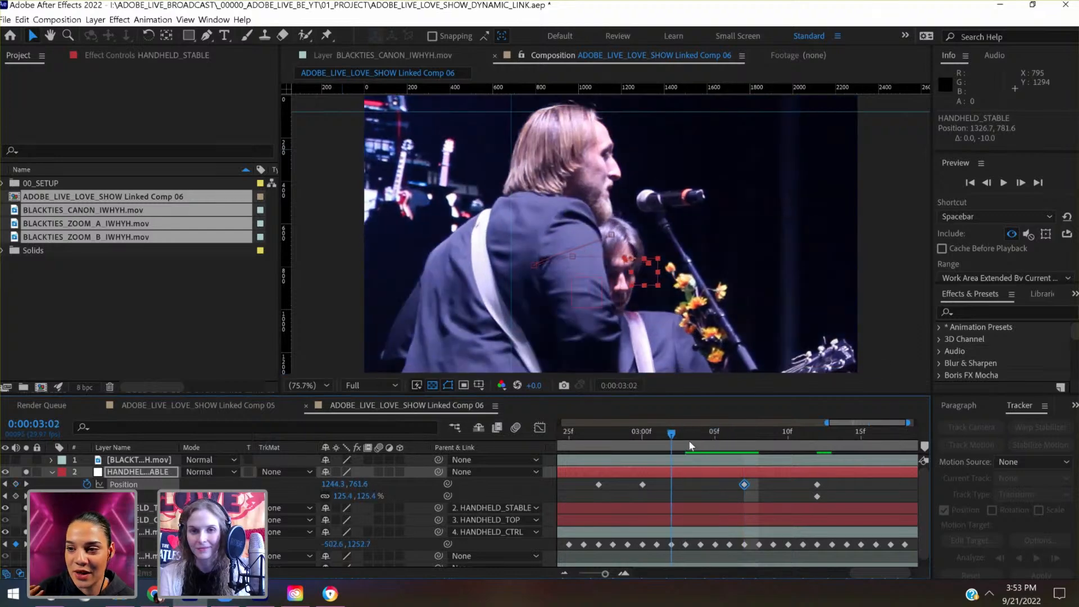
{"action": "left_click_drag", "start_coordinate": [710, 440], "coordinate": [943, 426]}
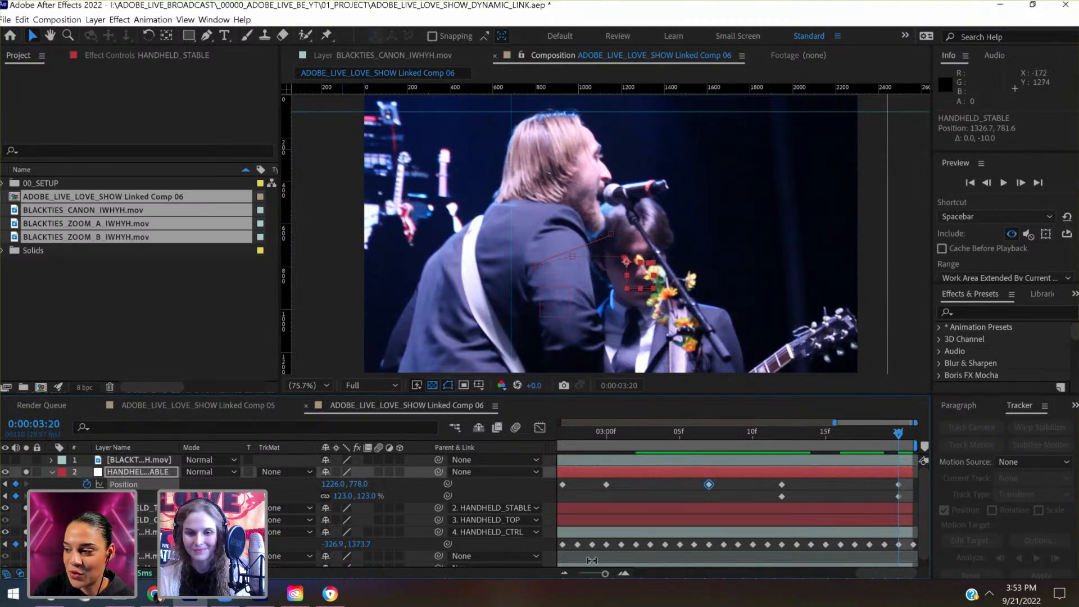
{"action": "left_click_drag", "start_coordinate": [576, 573], "coordinate": [560, 574]}
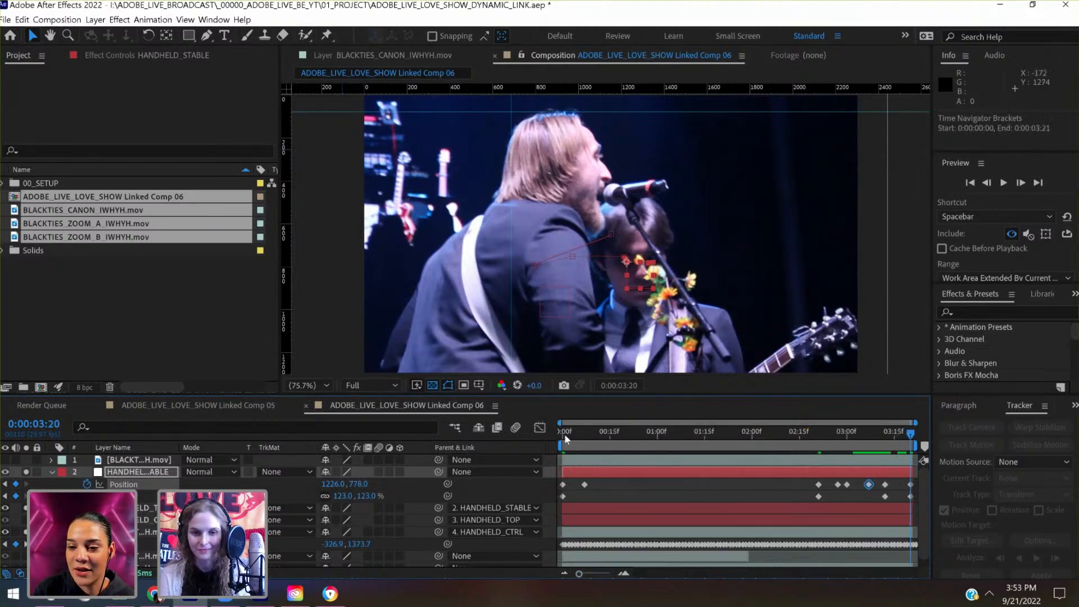
- Save the project and preview the stabilised composition from 0:00:00:00
{"action": "left_click_drag", "start_coordinate": [564, 434], "coordinate": [558, 430]}
{"action": "key", "text": "ctrl+s"}
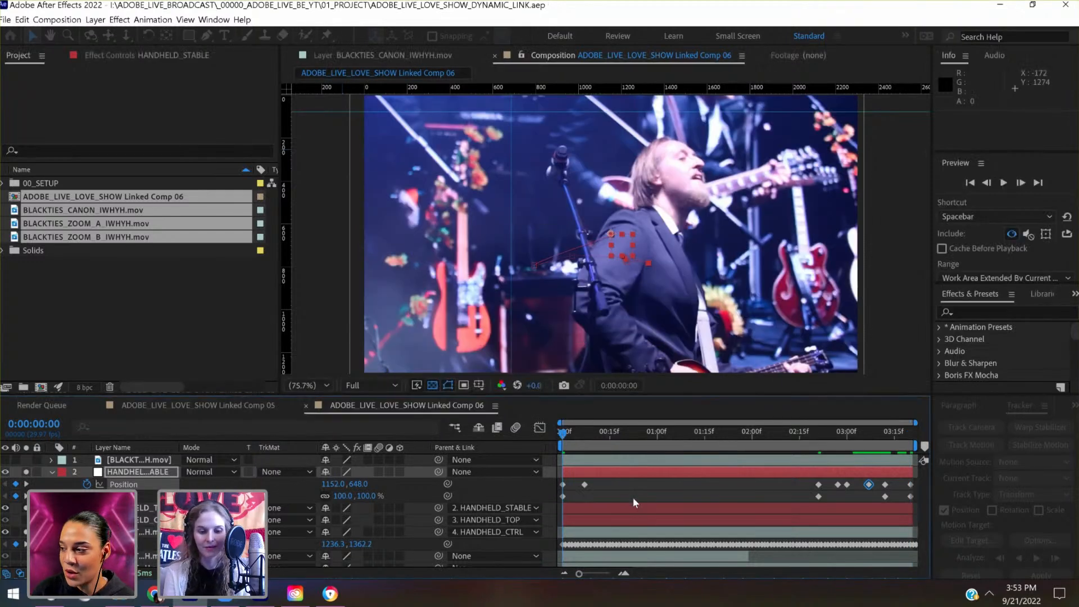
{"action": "key", "text": "space"}
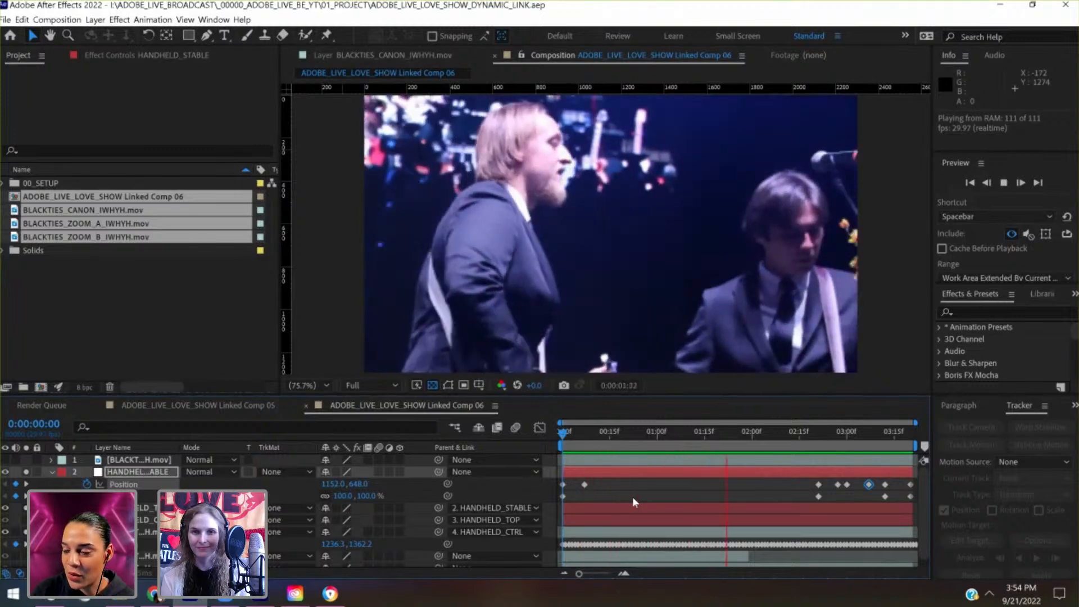
{"action": "key", "text": "space"}
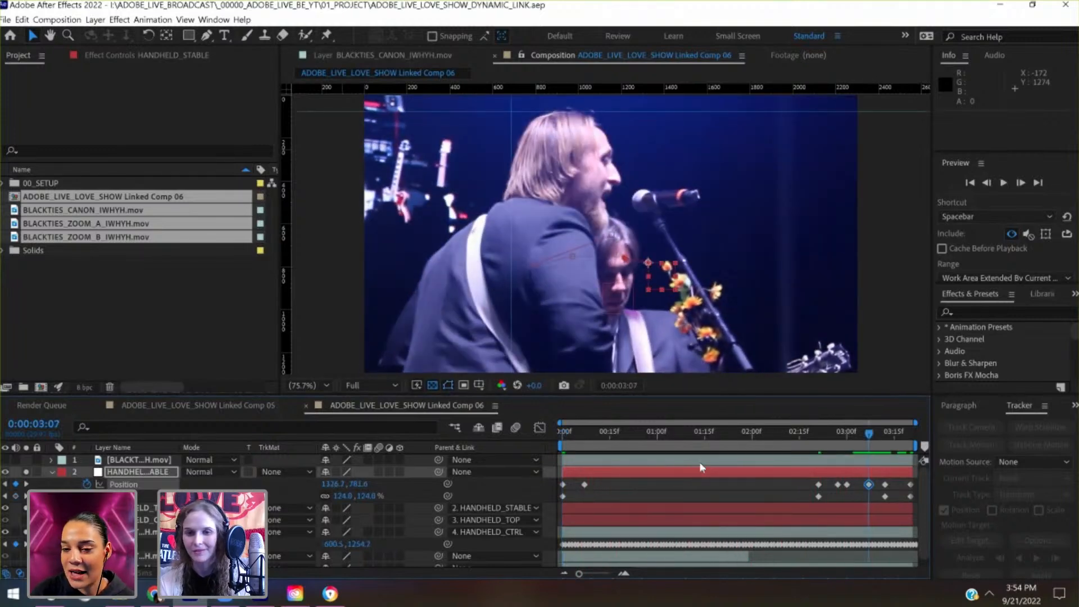
- Just after 0:00:02:00, shift HANDHELD_STABLE's Position horizontally to 918.1, 753.5 to align the singer with the guide
{"action": "left_click_drag", "start_coordinate": [728, 432], "coordinate": [548, 472]}
{"action": "key", "text": "shift+Right"}
{"action": "key", "text": "shift+Right"}
{"action": "key", "text": "shift+Right"}
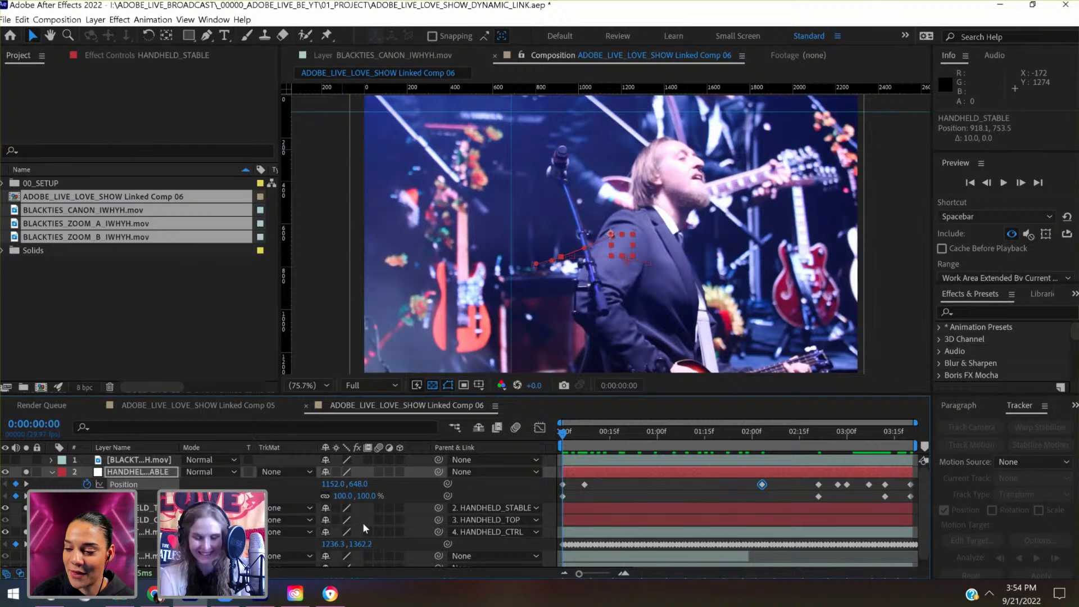
- Add Position and Scale keyframes to HANDHELD_STABLE at 0:00:00:13
{"action": "left_click", "coordinate": [583, 443]}
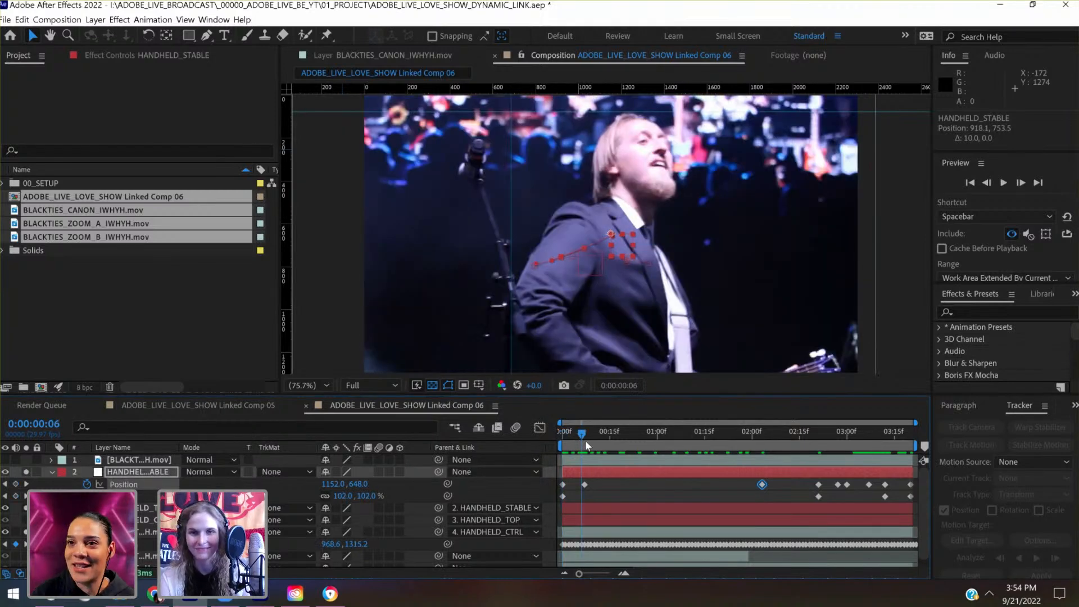
{"action": "left_click_drag", "start_coordinate": [586, 445], "coordinate": [605, 448]}
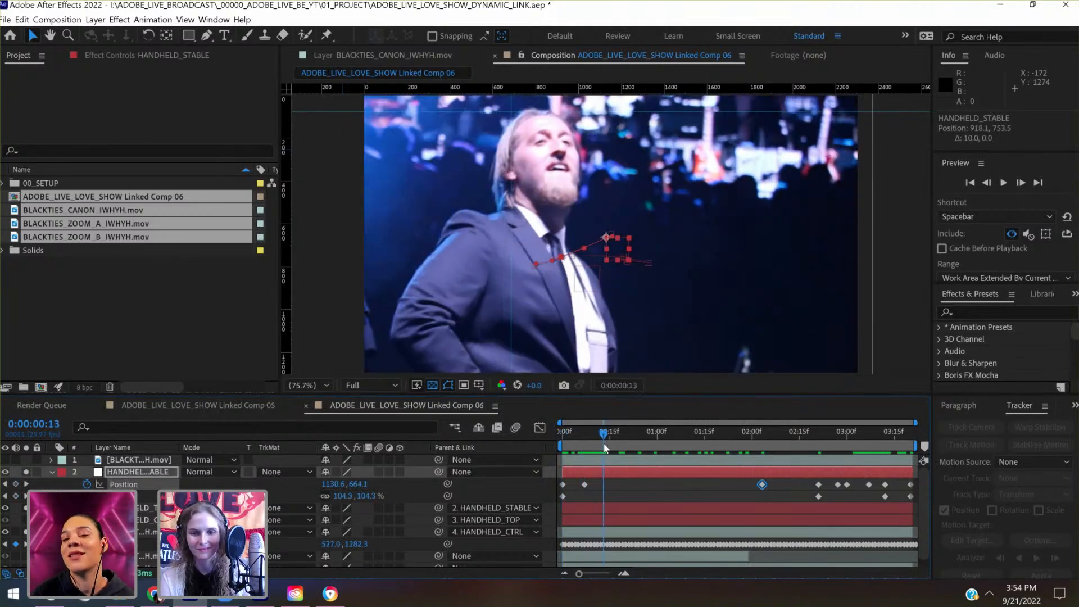
{"action": "left_click", "coordinate": [15, 484]}
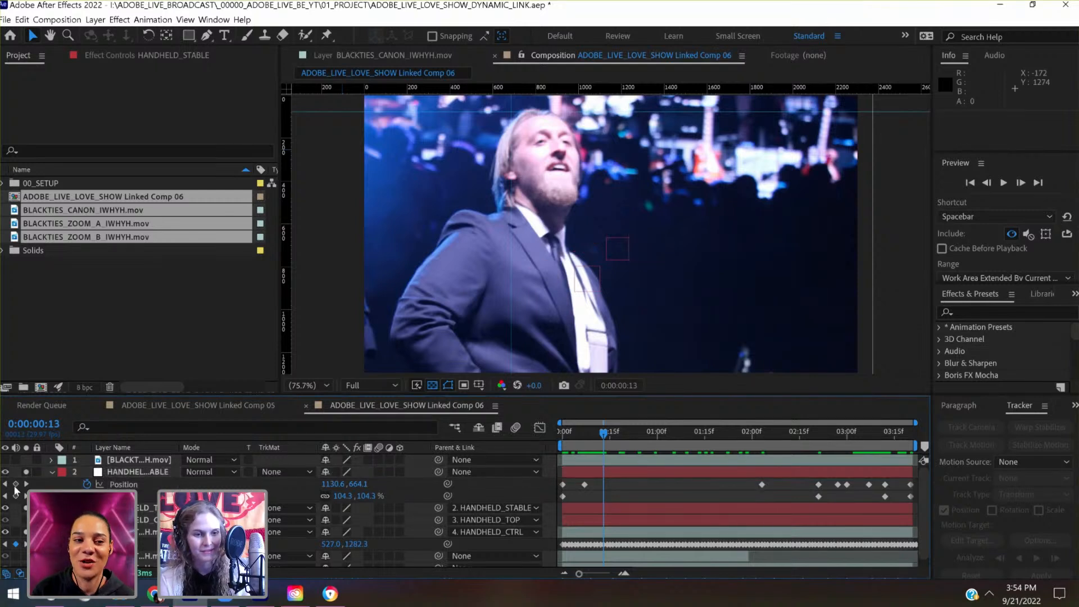
{"action": "left_click", "coordinate": [17, 497]}
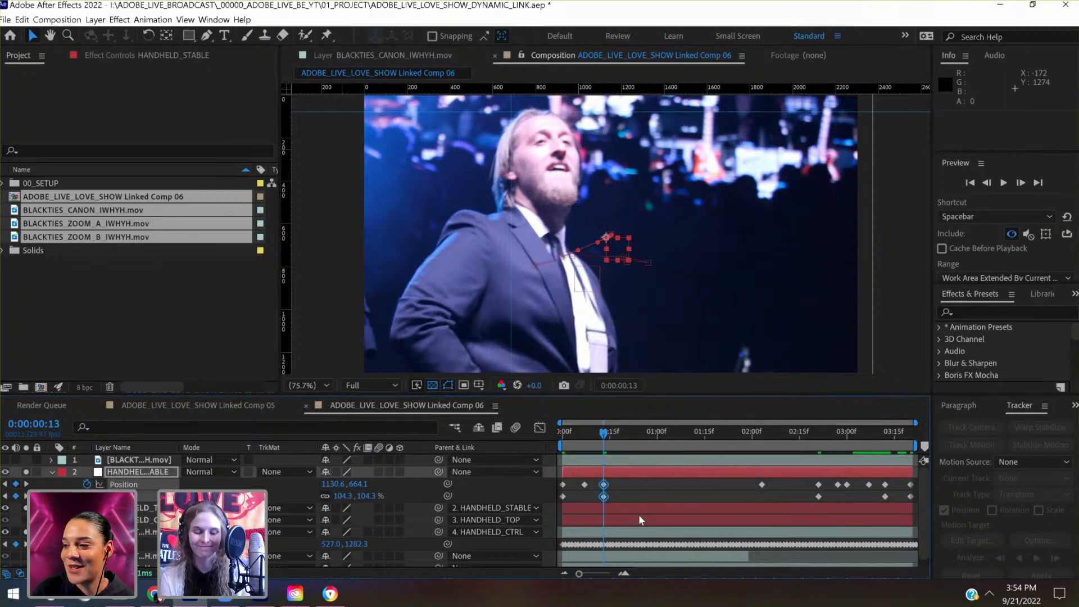
- At 0:00:00:00, set HANDHELD_STABLE's Scale to 131% and its Position to 796.0, 648.0
{"action": "left_click", "coordinate": [132, 532]}
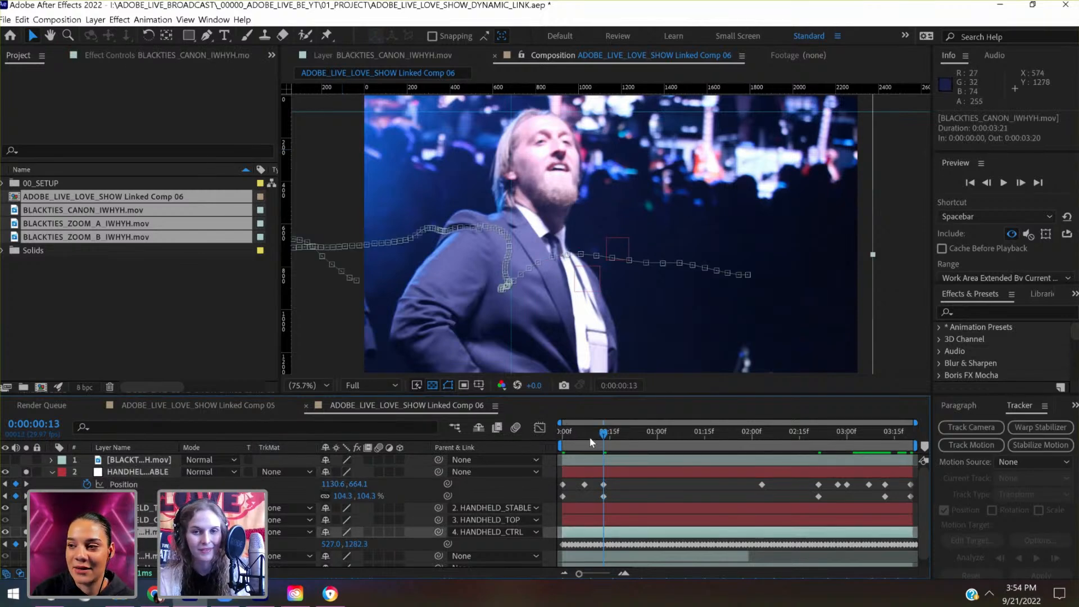
{"action": "left_click_drag", "start_coordinate": [589, 438], "coordinate": [538, 441]}
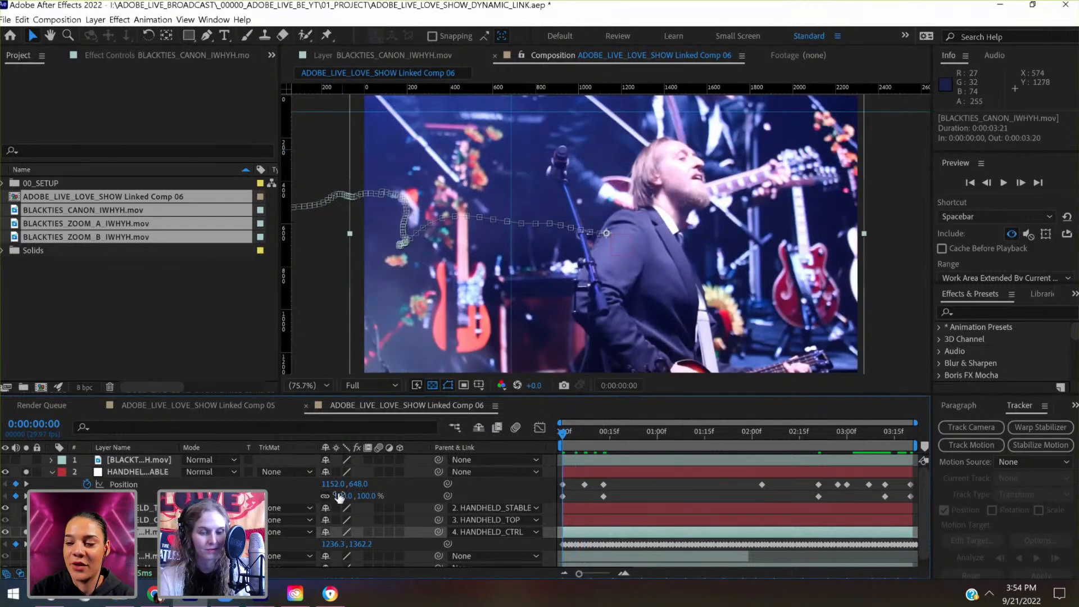
{"action": "mouse_move", "coordinate": [338, 496]}
{"action": "left_mouse_down"}
{"action": "mouse_move", "coordinate": [362, 492]}
{"action": "mouse_move", "coordinate": [321, 485]}
{"action": "left_mouse_up"}
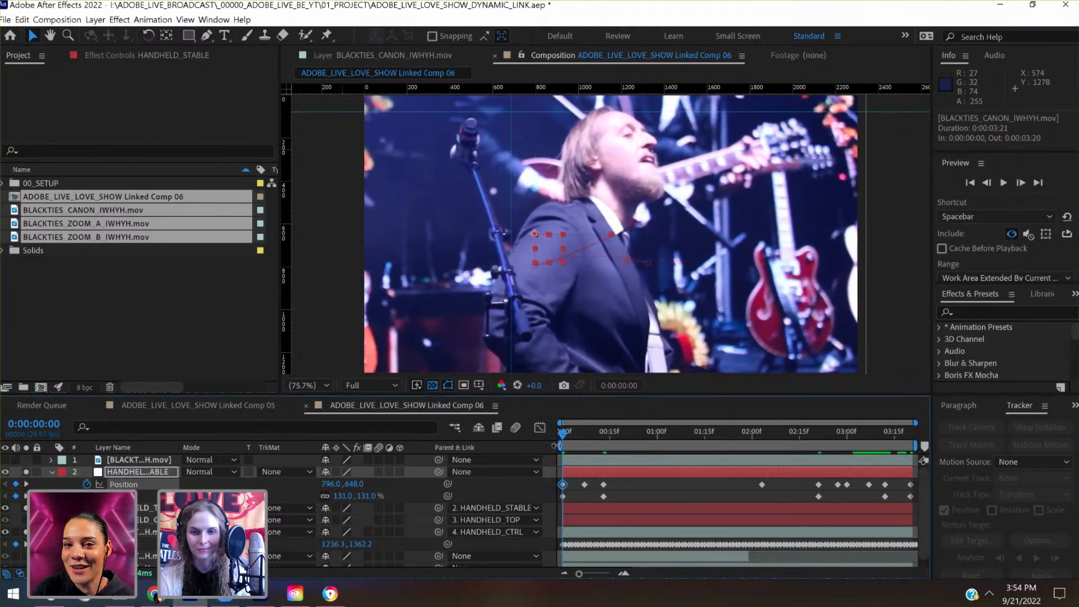
- At the 0:00:00:07 keyframe, shift HANDHELD_STABLE's Position to 1132.0, 718.0 to lower the singer's head to the guide
{"action": "left_click_drag", "start_coordinate": [569, 436], "coordinate": [588, 443]}
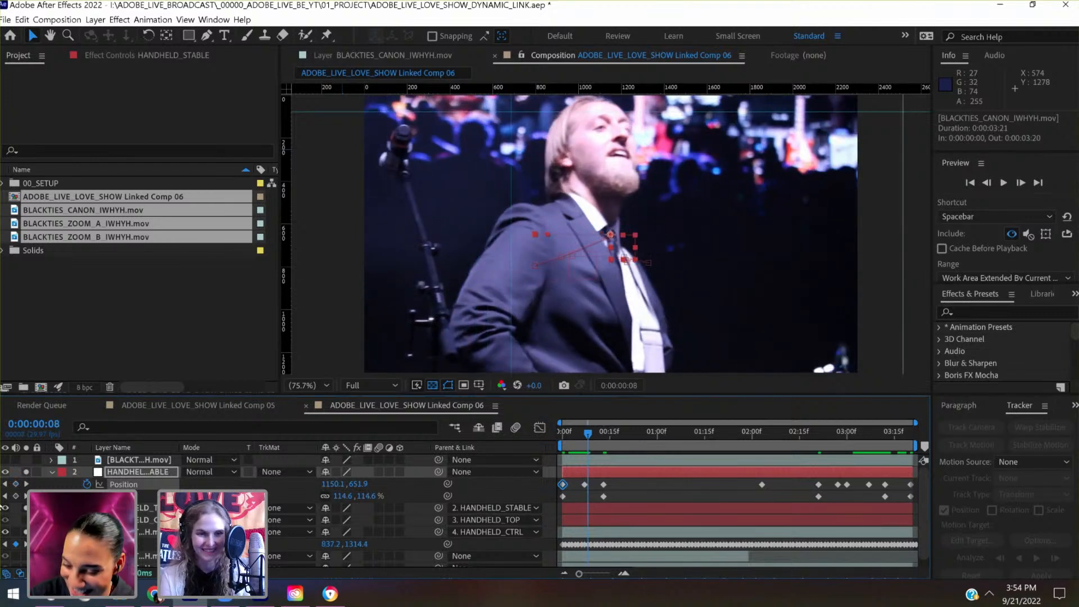
{"action": "left_click", "coordinate": [4, 485]}
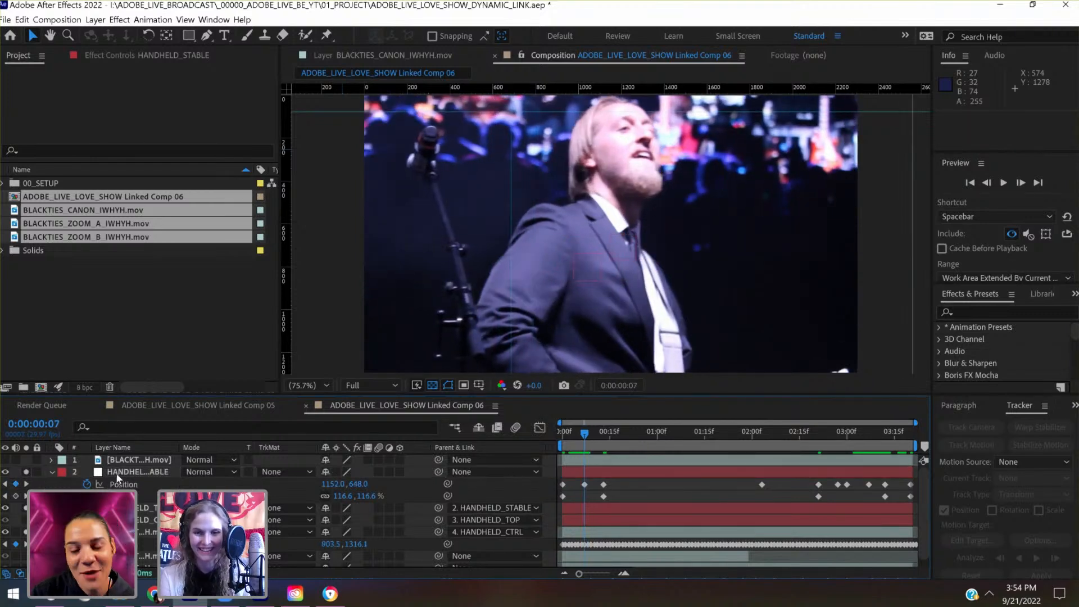
{"action": "key", "text": "shift+Down"}
{"action": "key", "text": "shift+Down"}
{"action": "key", "text": "shift+Down"}
{"action": "key", "text": "shift+Down"}
{"action": "key", "text": "shift+Down"}
{"action": "key", "text": "shift+Down"}
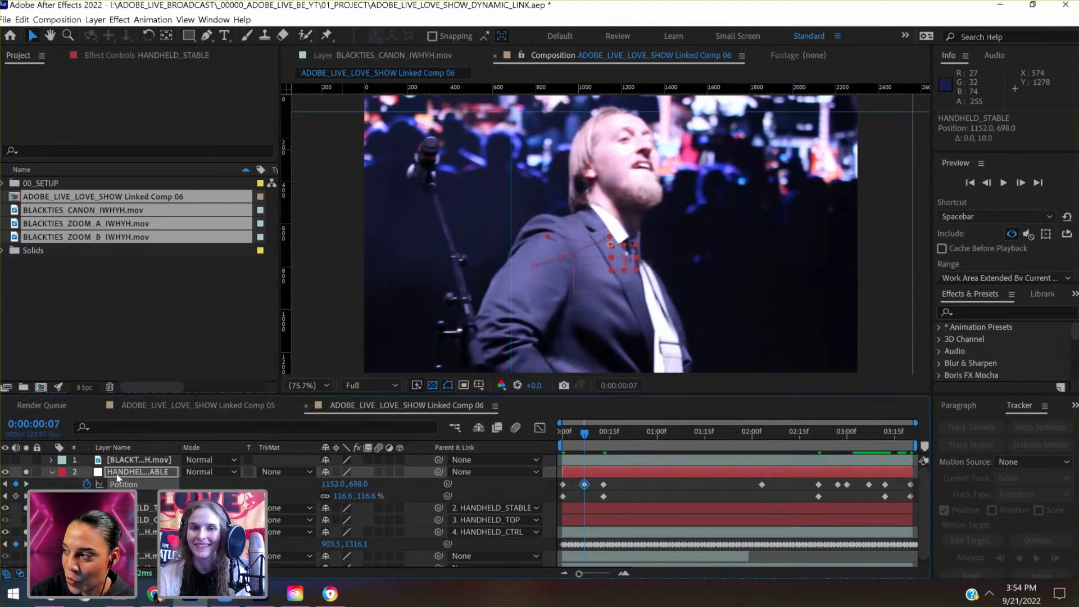
{"action": "key", "text": "shift+Down"}
{"action": "key", "text": "shift+Down"}
{"action": "key", "text": "shift+Left"}
{"action": "key", "text": "shift+Left"}
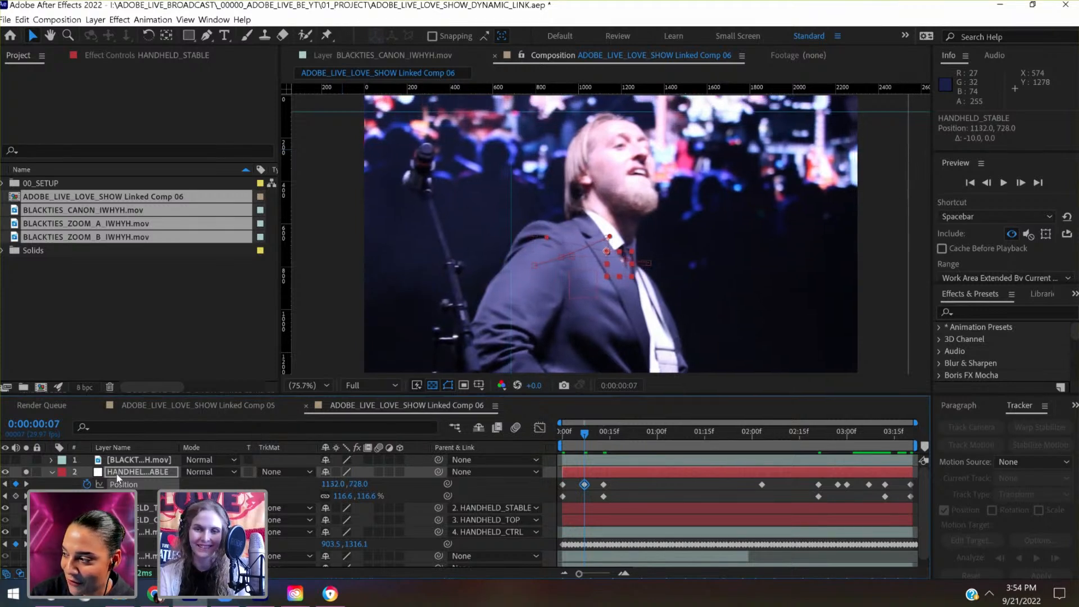
{"action": "key", "text": "shift+Up"}
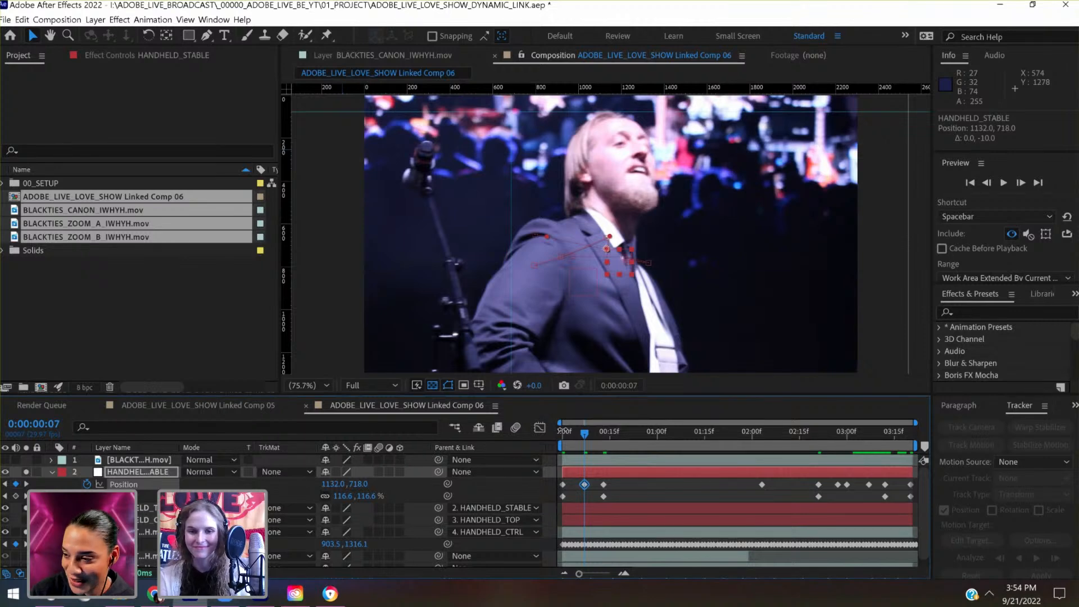
- Compare the opening frames and shift HANDHELD_STABLE's Position at 0:00:00:07 to 902.0, 718.0
{"action": "left_click_drag", "start_coordinate": [561, 431], "coordinate": [584, 434]}
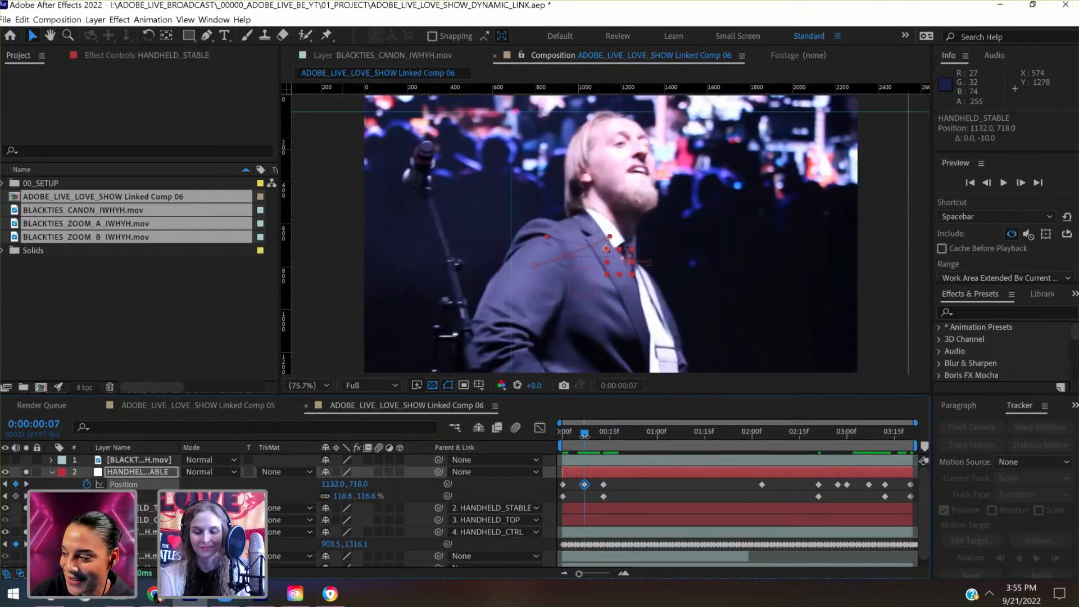
{"action": "key", "text": "shift+Left"}
{"action": "key", "text": "shift+Left"}
{"action": "key", "text": "shift+Left"}
{"action": "key", "text": "shift+Left"}
{"action": "key", "text": "shift+Left"}
{"action": "key", "text": "shift+Left"}
{"action": "key", "text": "shift+Left"}
{"action": "key", "text": "shift+Left"}
{"action": "key", "text": "shift+Left"}
{"action": "key", "text": "shift+Left"}
{"action": "key", "text": "shift+Left"}
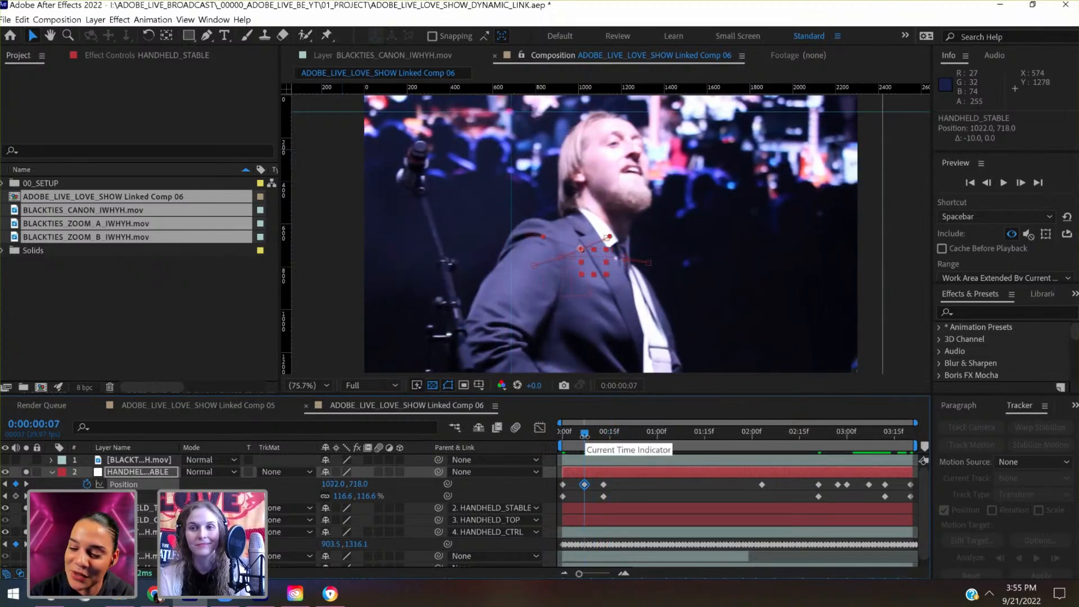
{"action": "key", "text": "shift+Left"}
{"action": "key", "text": "shift+Left"}
{"action": "key", "text": "shift+Left"}
{"action": "key", "text": "shift+Left"}
{"action": "key", "text": "shift+Left"}
{"action": "key", "text": "shift+Left"}
{"action": "key", "text": "shift+Left"}
{"action": "key", "text": "shift+Left"}
{"action": "key", "text": "shift+Left"}
{"action": "key", "text": "shift+Left"}
{"action": "key", "text": "shift+Left"}
{"action": "key", "text": "shift+Left"}
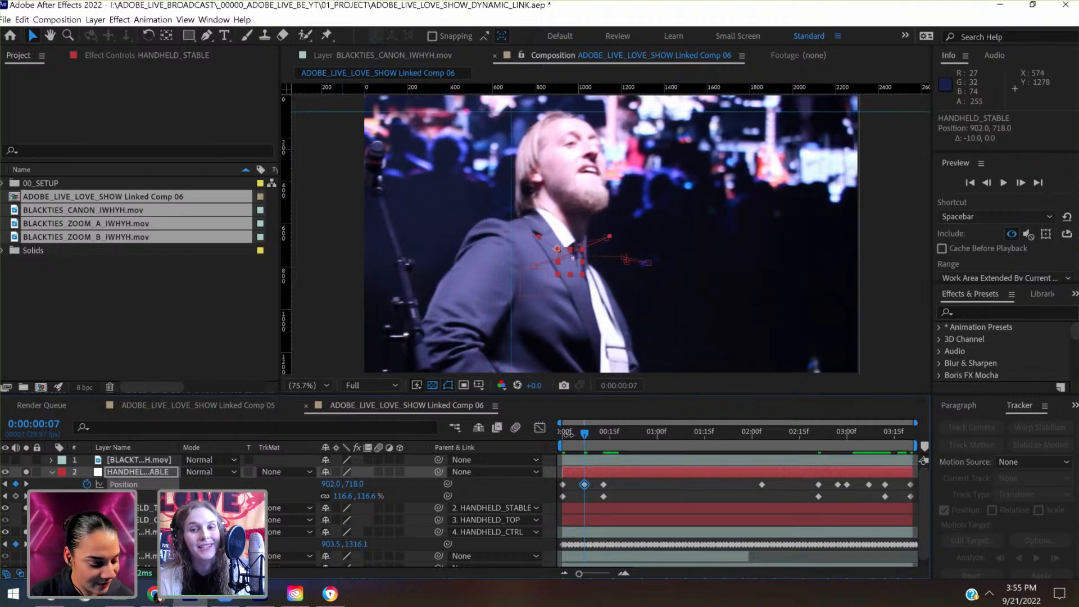
- At 0:00:00:00, shift HANDHELD_STABLE's Position to 766.0, 648.0 and save the project
{"action": "left_click_drag", "start_coordinate": [578, 435], "coordinate": [558, 436]}
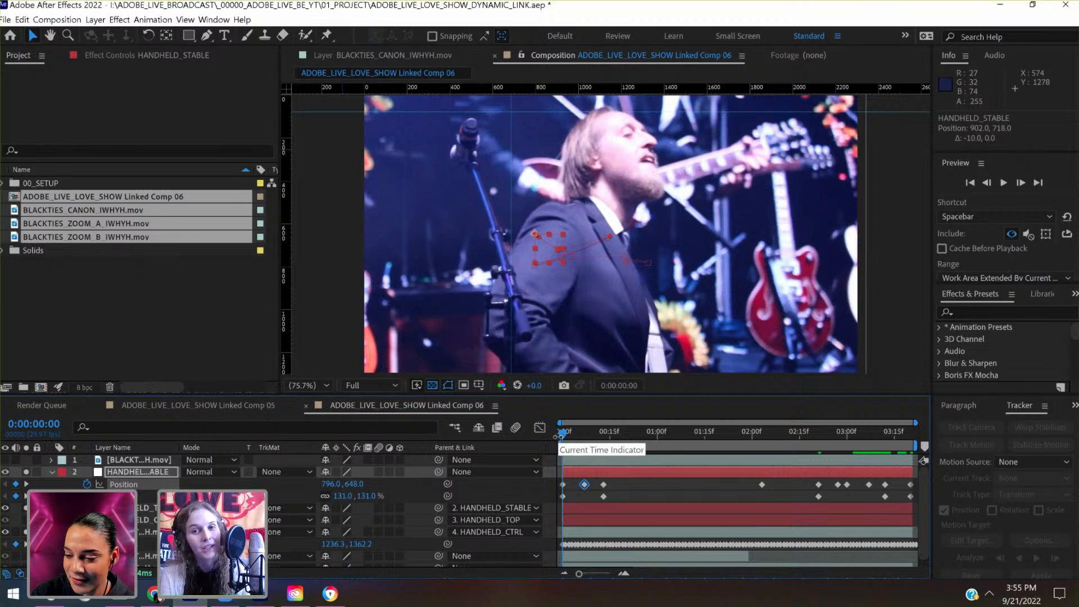
{"action": "key", "text": "shift+Left"}
{"action": "key", "text": "shift+Left"}
{"action": "key", "text": "shift+Left"}
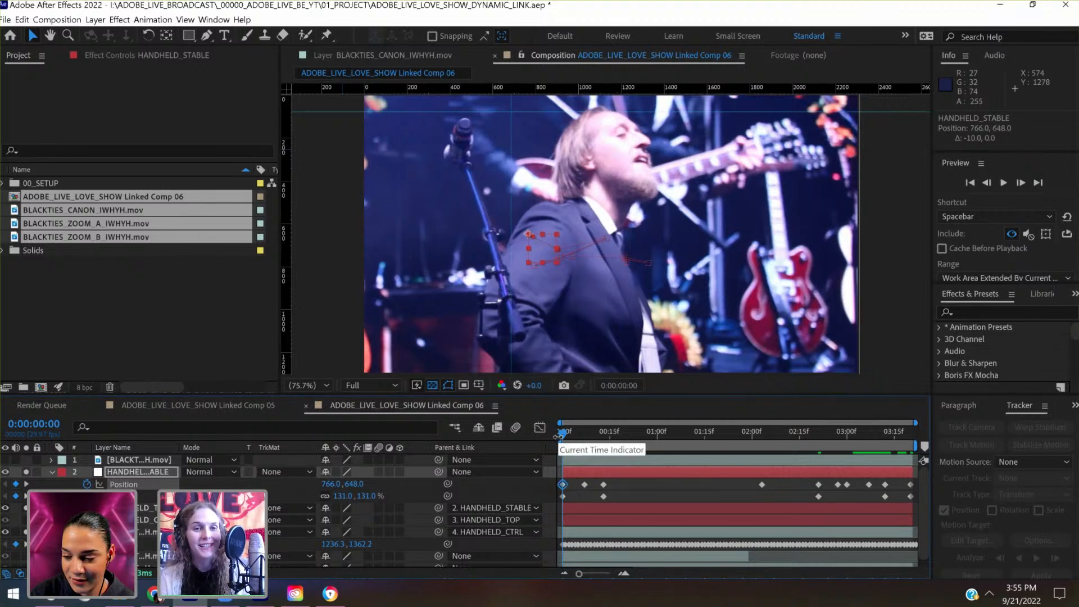
{"action": "key", "text": "ctrl+s"}
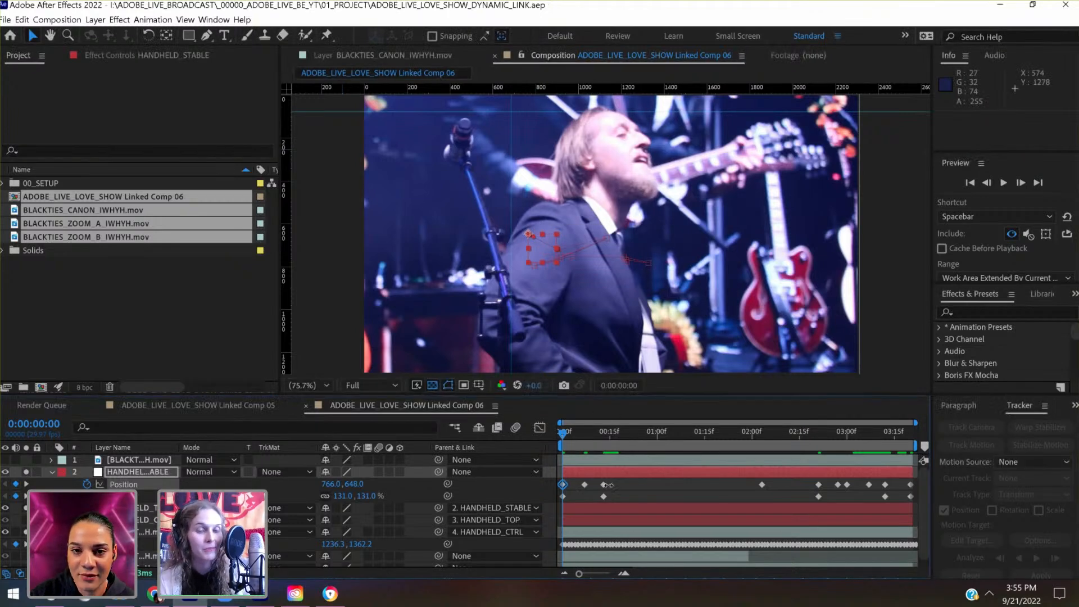
- Check the framing up to 0:00:02:01, and at 0:00:01:19 lower HANDHELD_STABLE's Position to 978.2, 809.9
{"action": "left_click", "coordinate": [597, 434]}
{"action": "left_click_drag", "start_coordinate": [604, 436], "coordinate": [621, 435]}
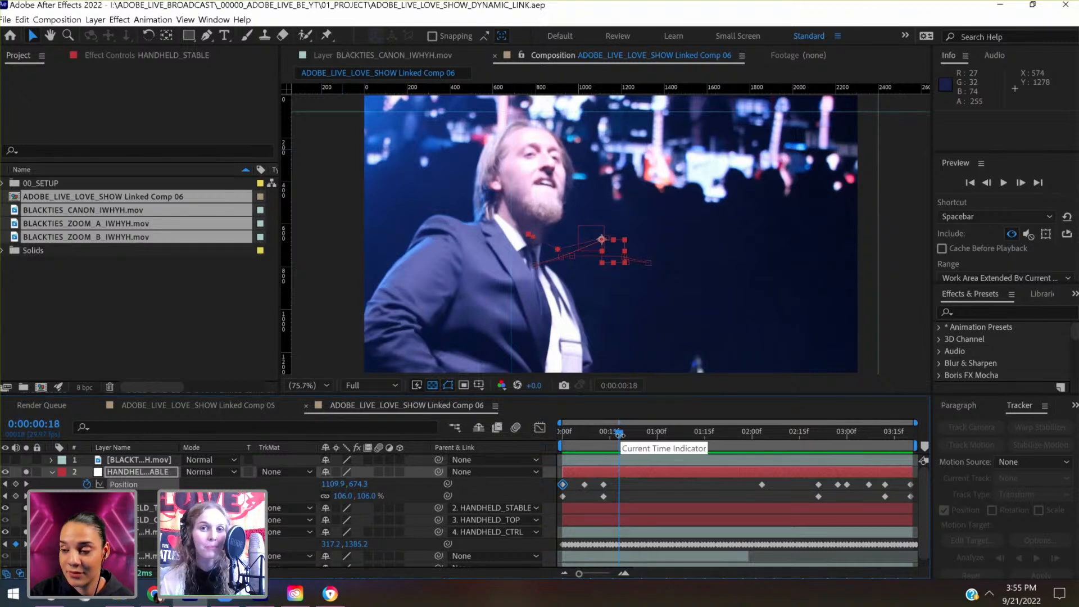
{"action": "left_click_drag", "start_coordinate": [623, 430], "coordinate": [702, 431]}
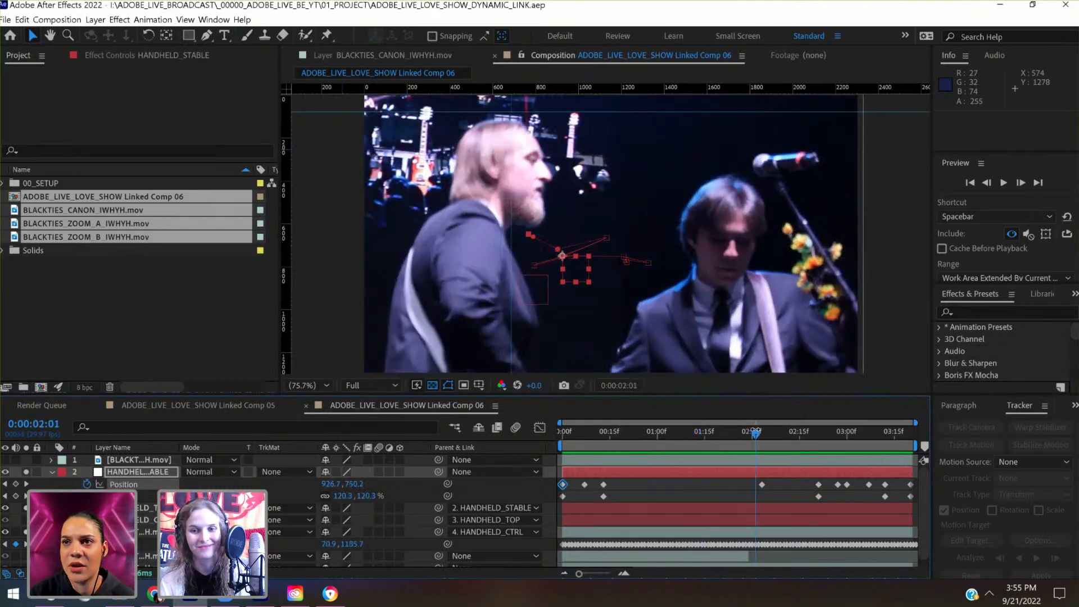
{"action": "left_click_drag", "start_coordinate": [757, 431], "coordinate": [718, 434]}
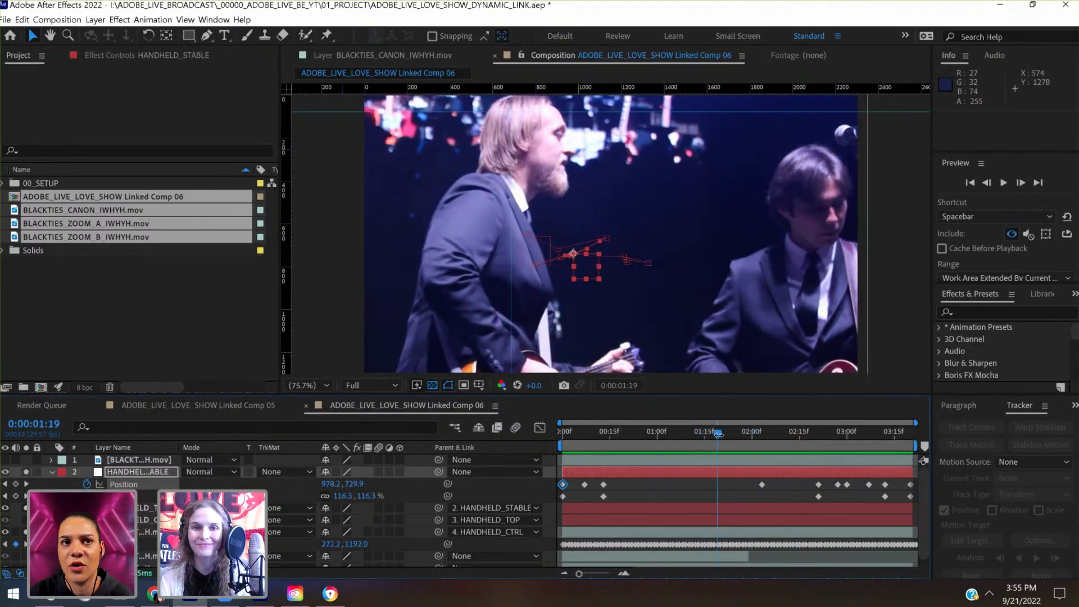
{"action": "key", "text": "shift+Down"}
{"action": "key", "text": "shift+Down"}
{"action": "key", "text": "shift+Down"}
{"action": "key", "text": "shift+Down"}
{"action": "key", "text": "shift+Down"}
{"action": "key", "text": "shift+Down"}
{"action": "key", "text": "shift+Down"}
{"action": "key", "text": "shift+Down"}
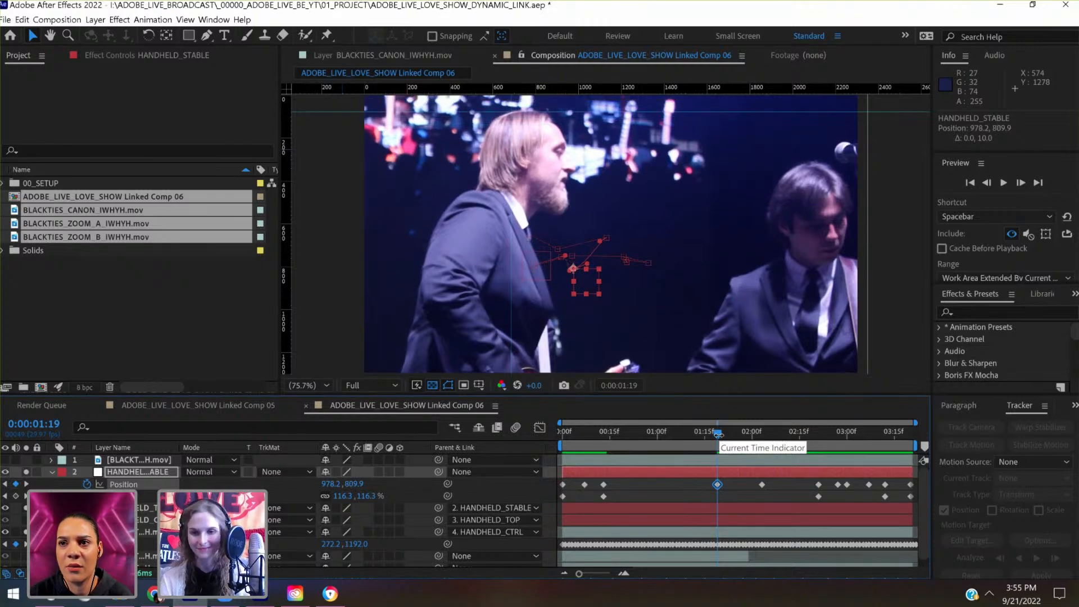
- At 0:00:01:02, raise HANDHELD_STABLE's Position to 1055.0, 566.6 to bring the singer's head up to the guide
{"action": "left_click_drag", "start_coordinate": [718, 434], "coordinate": [665, 436]}
{"action": "key", "text": "shift+Up"}
{"action": "key", "text": "shift+Up"}
{"action": "key", "text": "shift+Up"}
{"action": "key", "text": "shift+Up"}
{"action": "key", "text": "shift+Up"}
{"action": "key", "text": "shift+Up"}
{"action": "key", "text": "shift+Up"}
{"action": "key", "text": "shift+Up"}
{"action": "key", "text": "shift+Up"}
{"action": "key", "text": "shift+Up"}
{"action": "key", "text": "shift+Up"}
{"action": "key", "text": "shift+Up"}
{"action": "key", "text": "shift+Up"}
{"action": "key", "text": "shift+Up"}
{"action": "key", "text": "shift+Up"}
{"action": "key", "text": "shift+Up"}
{"action": "key", "text": "shift+Up"}
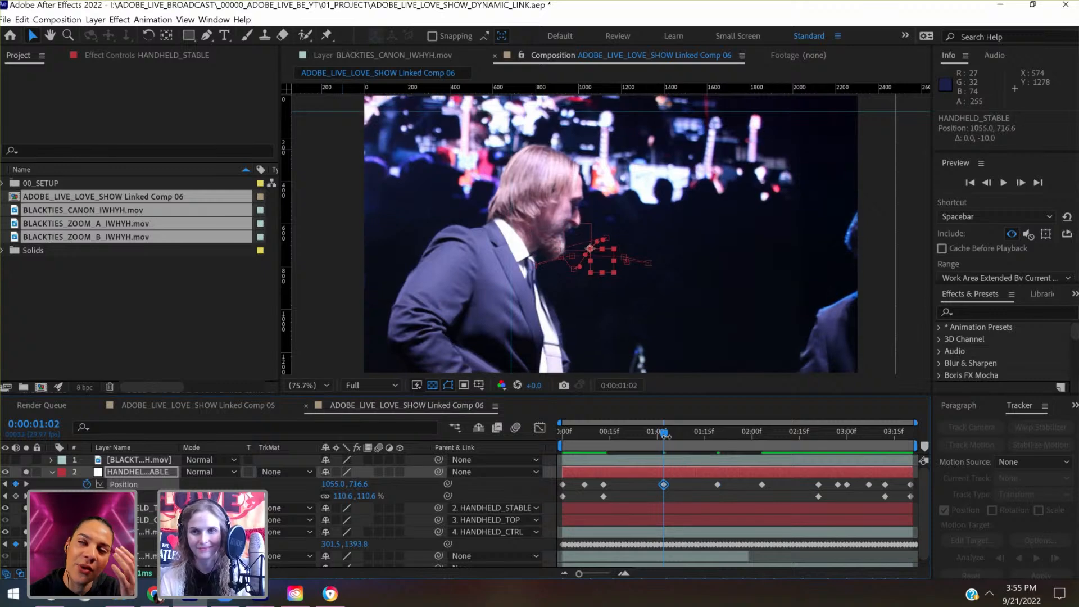
{"action": "key", "text": "shift+Up"}
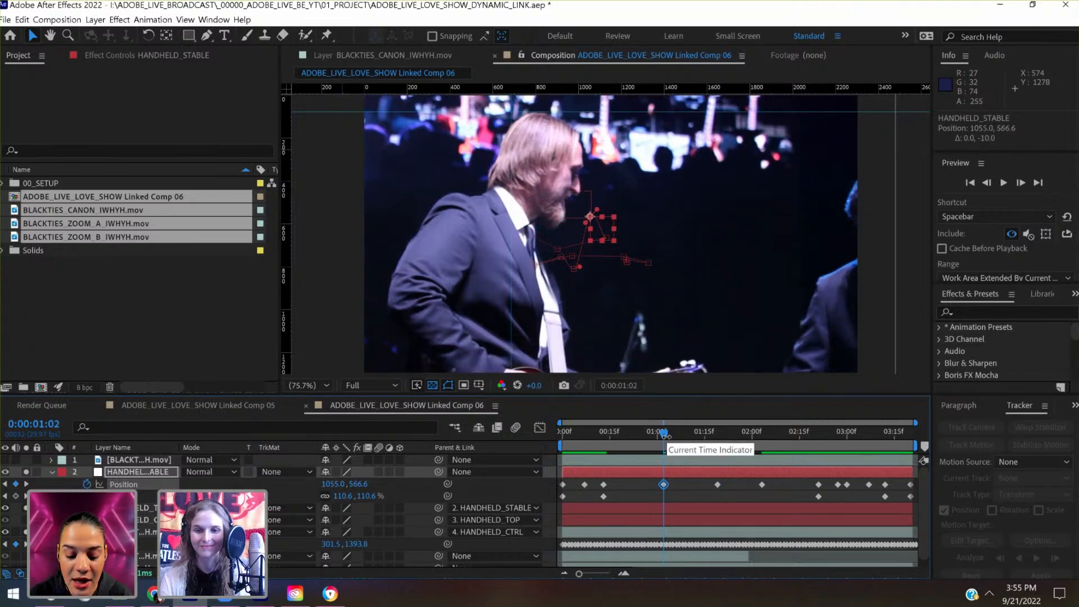
- Preview the composition from 0:00:00:00 and add a second vertical guide at about 1061
{"action": "left_click_drag", "start_coordinate": [665, 436], "coordinate": [557, 443]}
{"action": "key", "text": "space"}
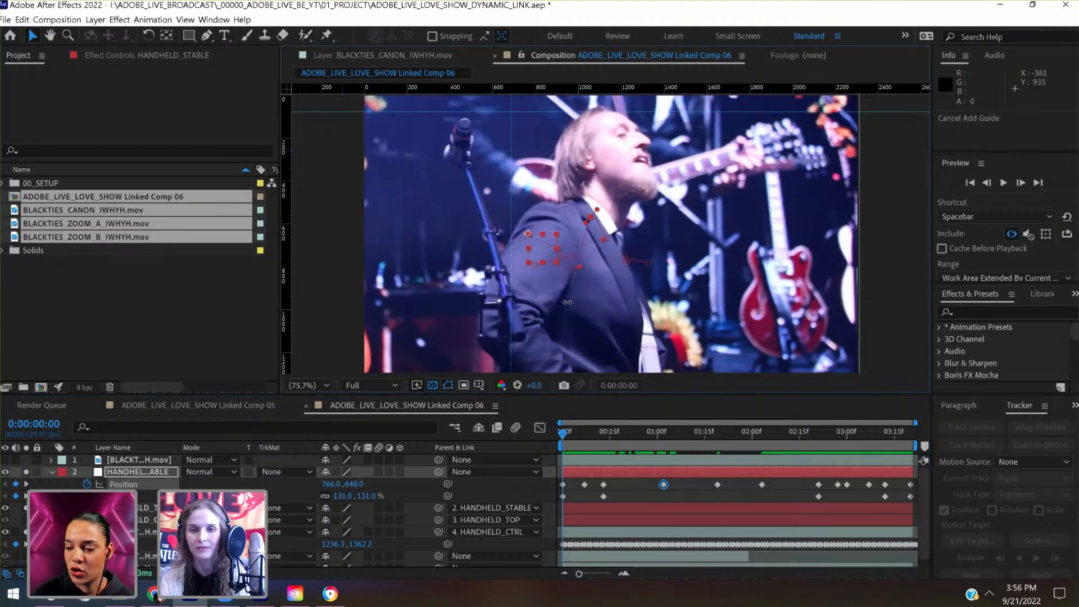
{"action": "left_click_drag", "start_coordinate": [596, 299], "coordinate": [593, 298]}
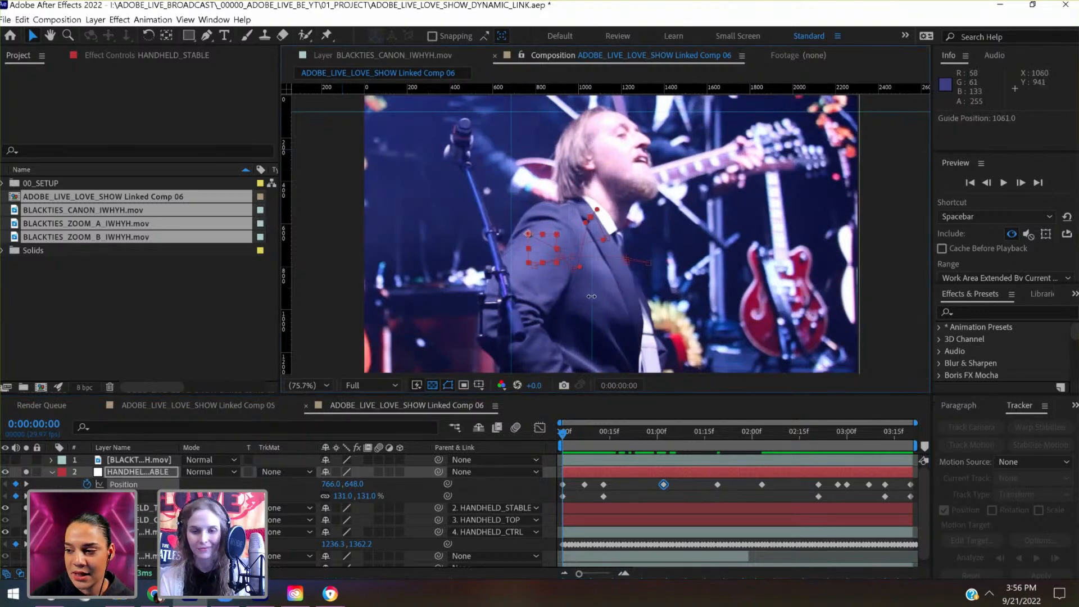
- At 0:00:00:07, shift HANDHELD_STABLE's Position to 1032.0, 718.0 to match the singer's head to the new vertical guide
{"action": "left_click", "coordinate": [584, 442]}
{"action": "key", "text": "shift+Right"}
{"action": "key", "text": "shift+Right"}
{"action": "key", "text": "shift+Right"}
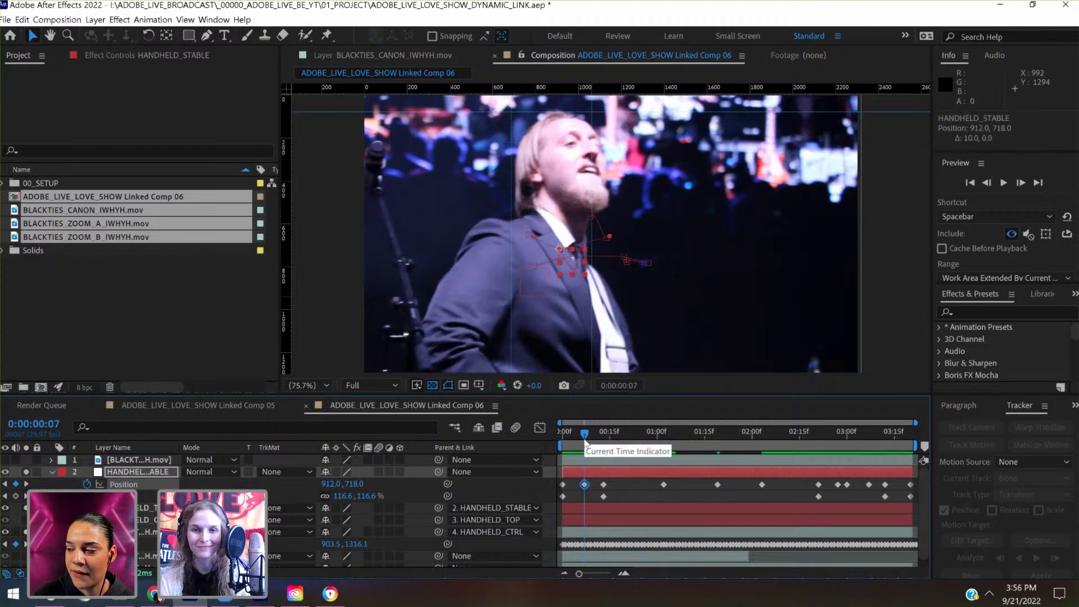
{"action": "key", "text": "shift+Right"}
{"action": "key", "text": "shift+Right"}
{"action": "key", "text": "shift+Right"}
{"action": "key", "text": "shift+Right"}
{"action": "key", "text": "shift+Right"}
{"action": "key", "text": "shift+Right"}
{"action": "key", "text": "shift+Right"}
{"action": "key", "text": "shift+Right"}
{"action": "key", "text": "shift+Right"}
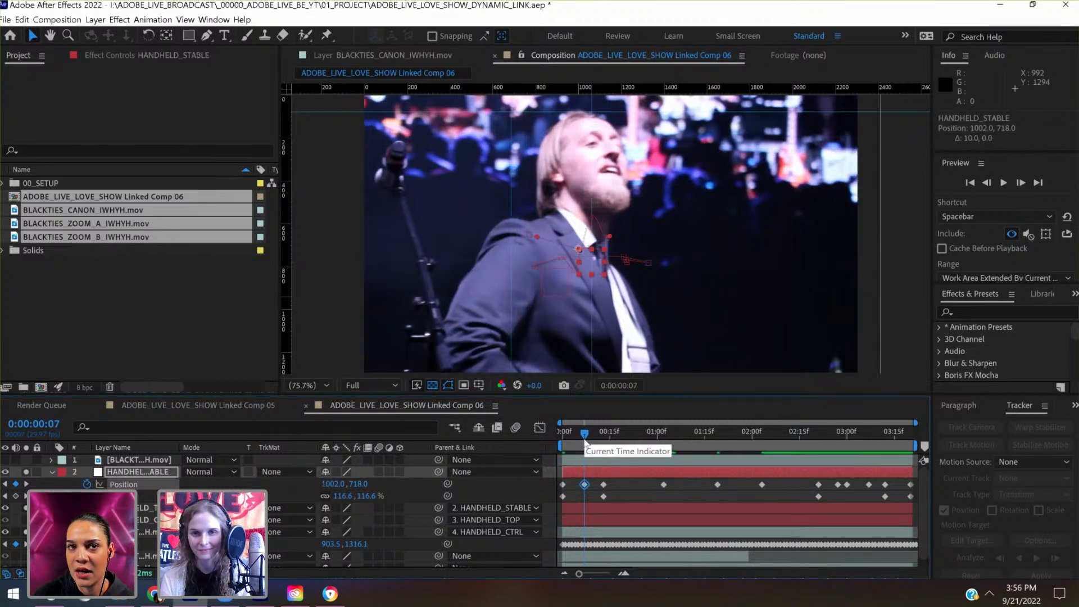
{"action": "key", "text": "shift+Right"}
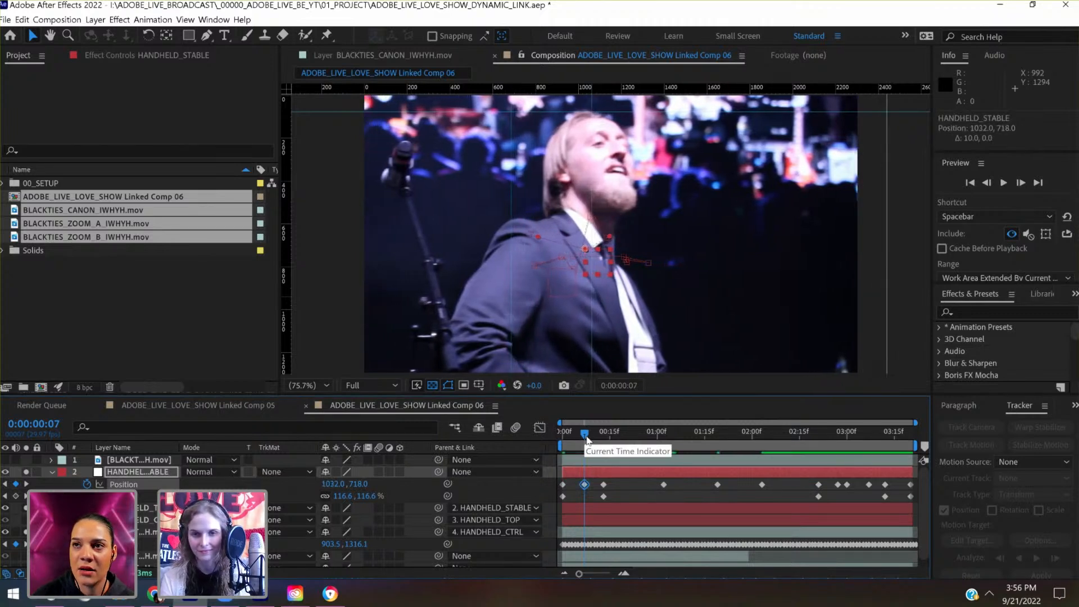
- Check the opening frames and delete HANDHELD_STABLE's Position keyframe at 0:00:00:07
{"action": "key", "text": "Page_Down"}
{"action": "left_click_drag", "start_coordinate": [598, 438], "coordinate": [561, 444]}
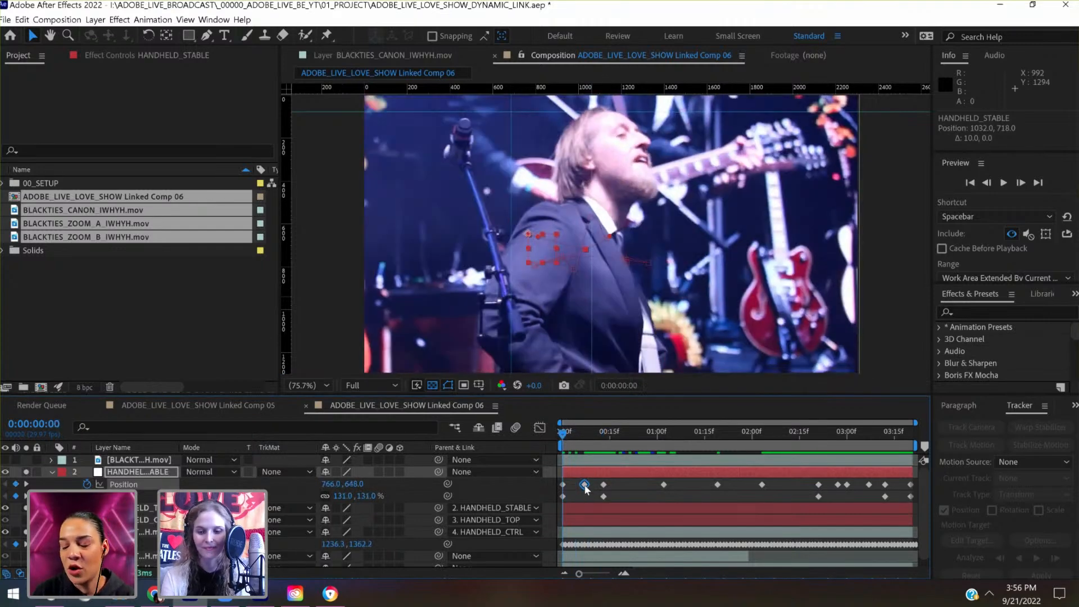
{"action": "left_click", "coordinate": [585, 485]}
{"action": "key", "text": "Delete"}
- At 0:00:00:07, lower HANDHELD_STABLE's Position to 963.3, 713.7 with a new keyframe
{"action": "left_click_drag", "start_coordinate": [569, 434], "coordinate": [586, 439]}
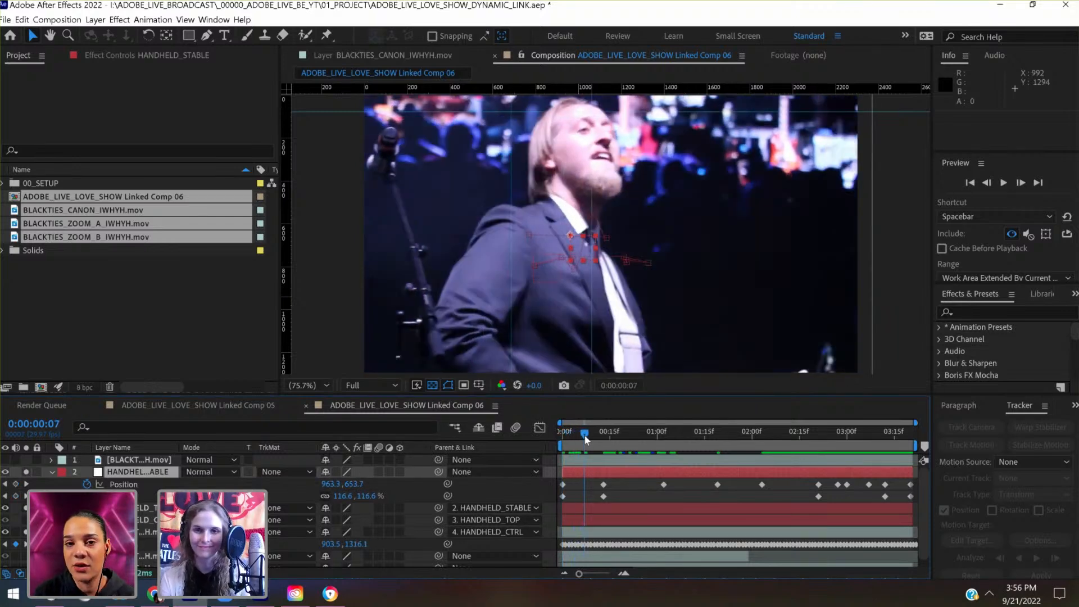
{"action": "key", "text": "shift+Down"}
{"action": "key", "text": "shift+Down"}
{"action": "key", "text": "shift+Down"}
{"action": "key", "text": "shift+Down"}
{"action": "key", "text": "shift+Down"}
{"action": "key", "text": "shift+Down"}
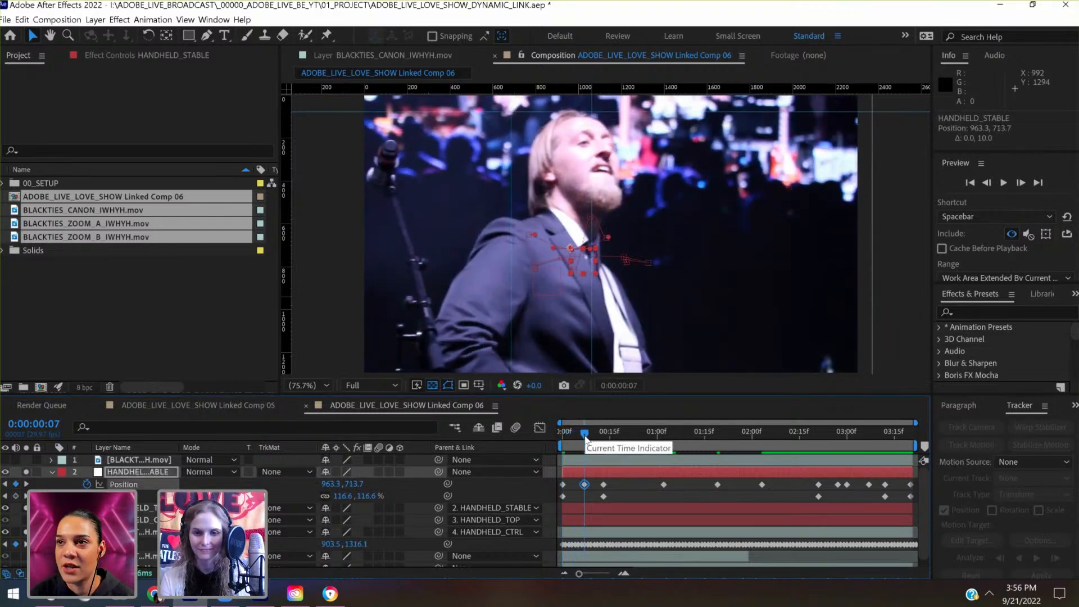
- At 0:00:00:00, lower HANDHELD_STABLE's Position to 766.0, 698.0 to match the singer's head to the horizontal guide
{"action": "left_click_drag", "start_coordinate": [577, 438], "coordinate": [561, 440]}
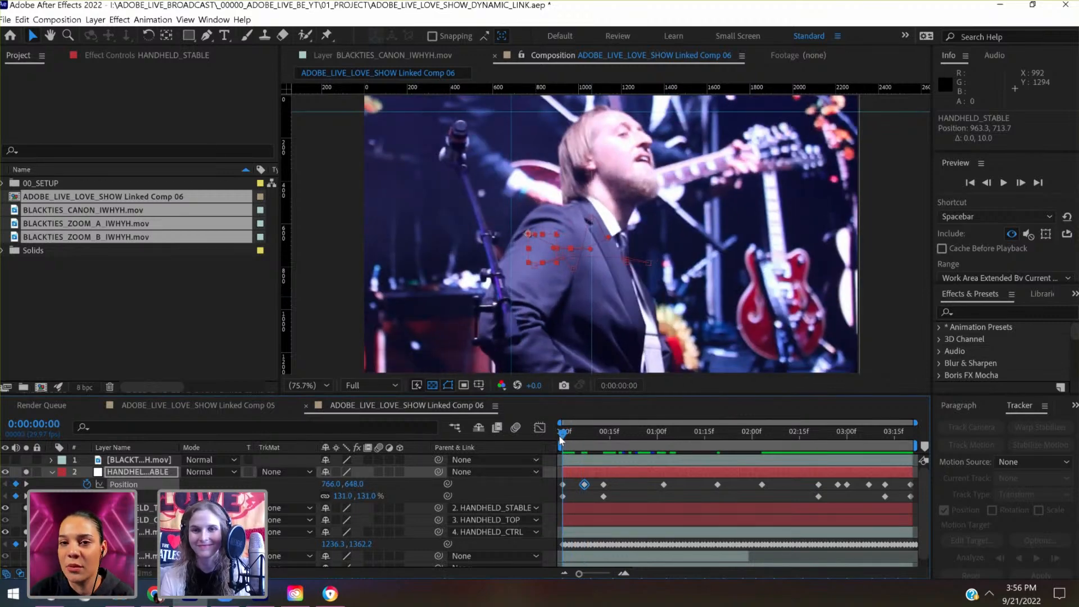
{"action": "key", "text": "shift+Down"}
{"action": "key", "text": "shift+Down"}
{"action": "key", "text": "shift+Down"}
{"action": "key", "text": "shift+Down"}
{"action": "key", "text": "shift+Down"}
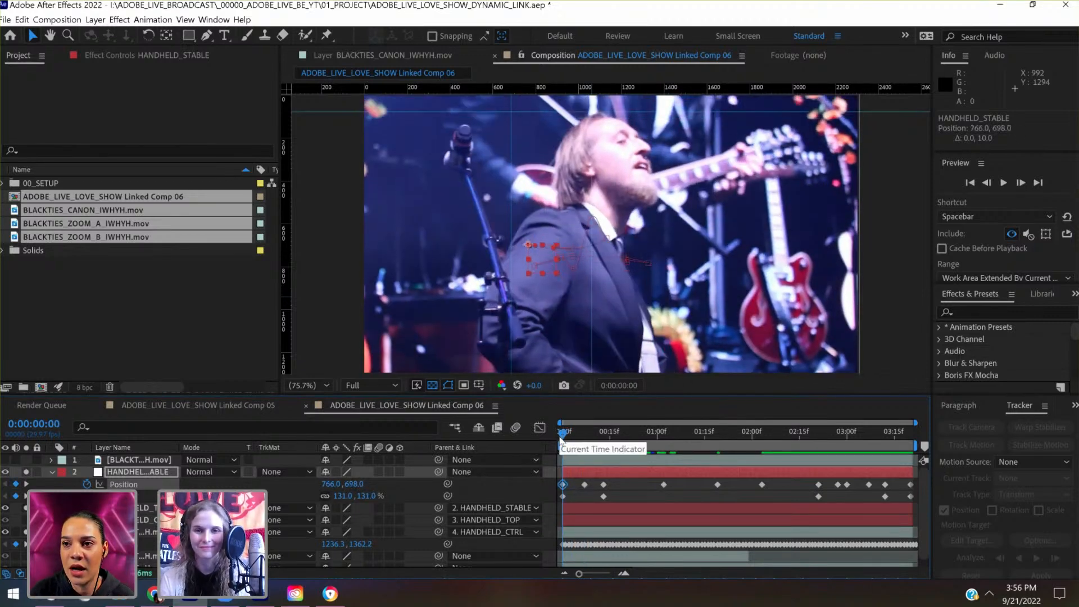
- At 0:00:00:13, shift HANDHELD_STABLE's Position to 1080.6, 664.1 with a new keyframe
{"action": "left_click", "coordinate": [586, 430]}
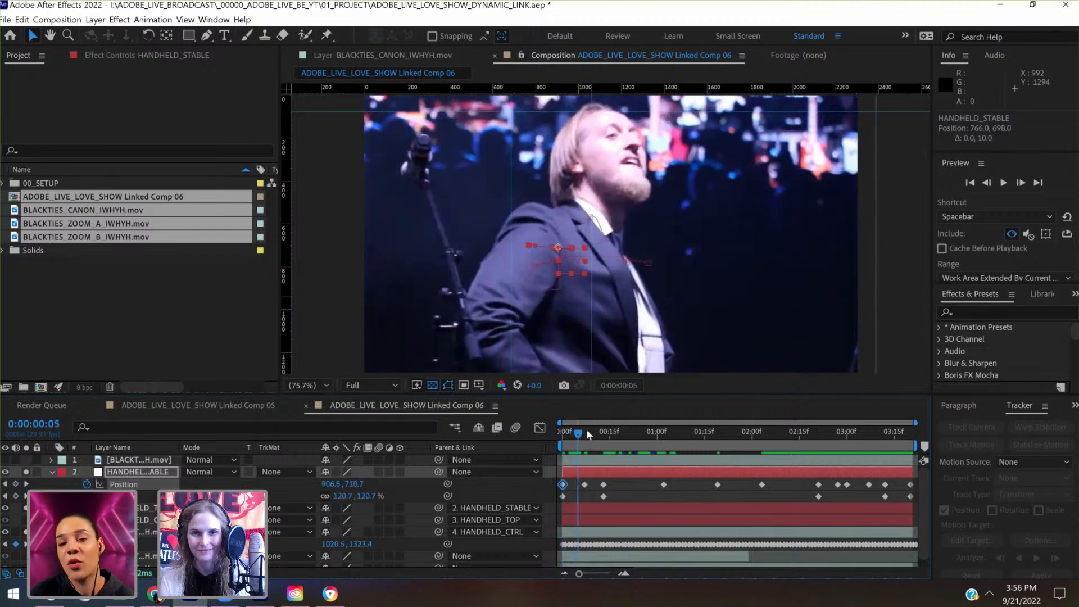
{"action": "left_click", "coordinate": [603, 431]}
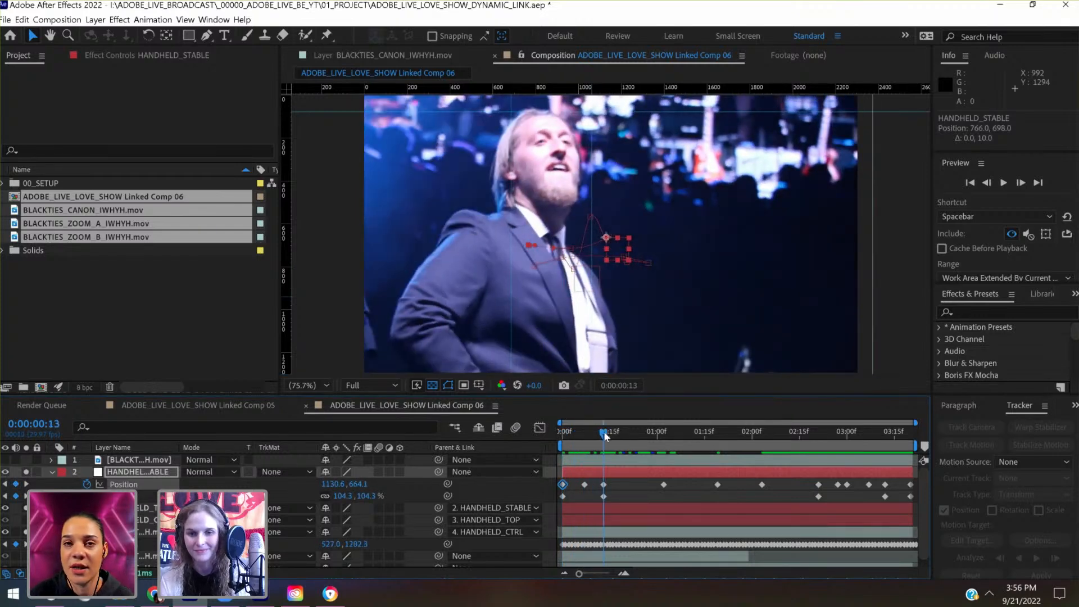
{"action": "left_click_drag", "start_coordinate": [580, 432], "coordinate": [606, 433]}
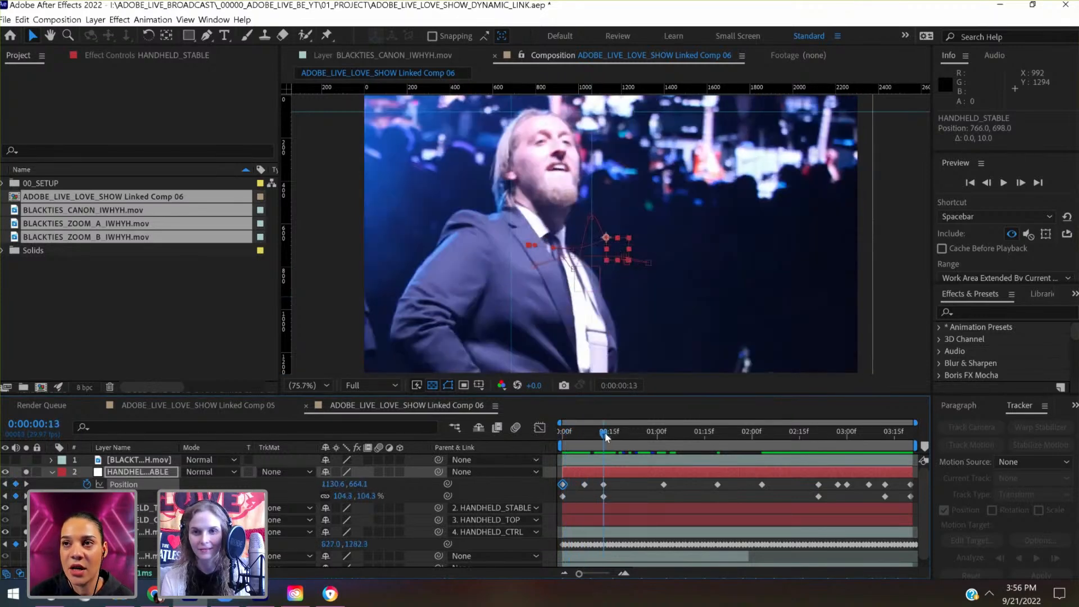
{"action": "key", "text": "shift+Left"}
{"action": "key", "text": "shift+Left"}
{"action": "key", "text": "shift+Left"}
{"action": "key", "text": "shift+Left"}
{"action": "key", "text": "shift+Left"}
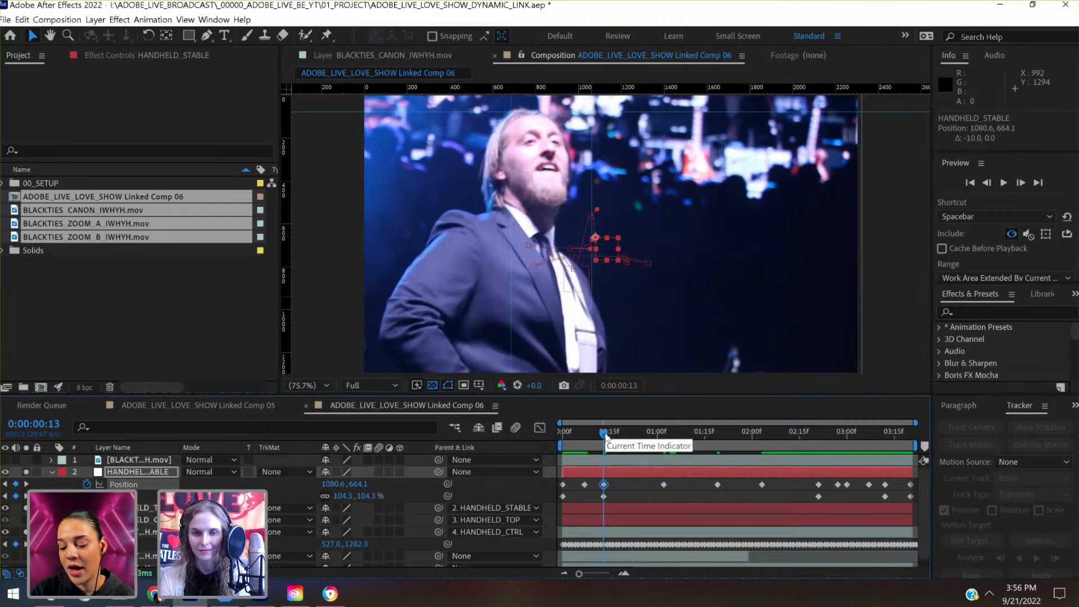
- At 0:00:00:00, set HANDHELD_STABLE's Scale to 146.0% and its Position to 622.0, 745.0
{"action": "left_click_drag", "start_coordinate": [606, 435], "coordinate": [557, 441]}
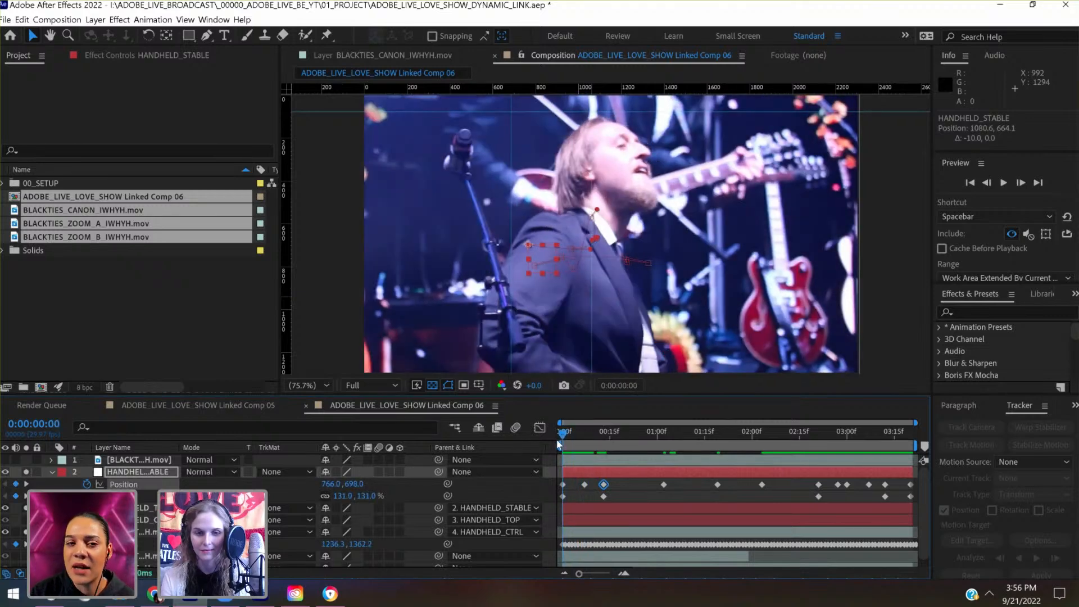
{"action": "left_click_drag", "start_coordinate": [343, 496], "coordinate": [271, 491]}
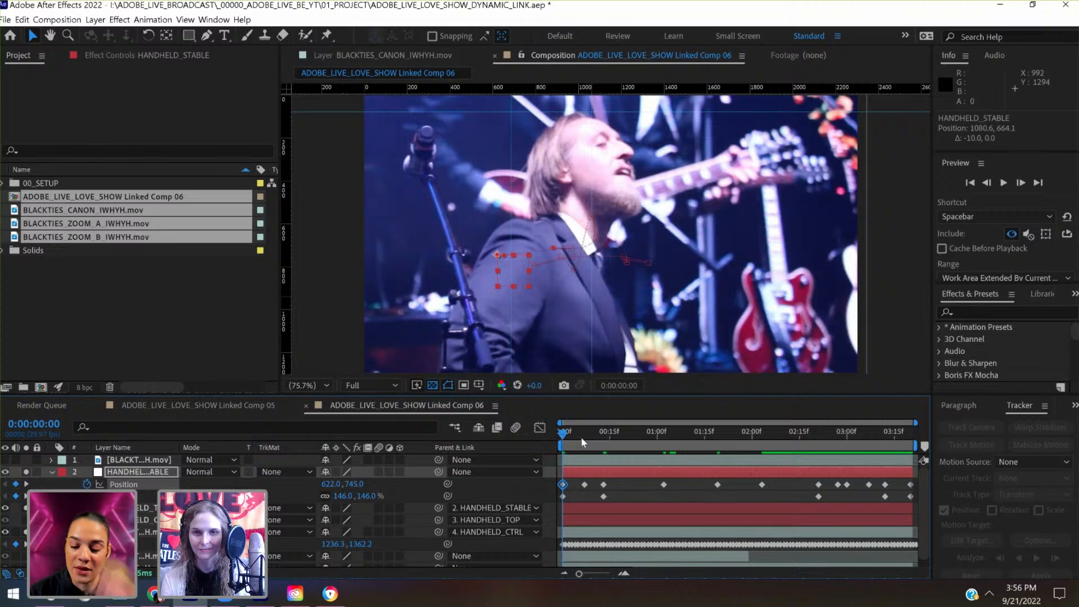
- At 0:00:00:04, lower HANDHELD_STABLE's Position to 816.8, 783.9 with a new keyframe
{"action": "left_click_drag", "start_coordinate": [581, 437], "coordinate": [575, 436]}
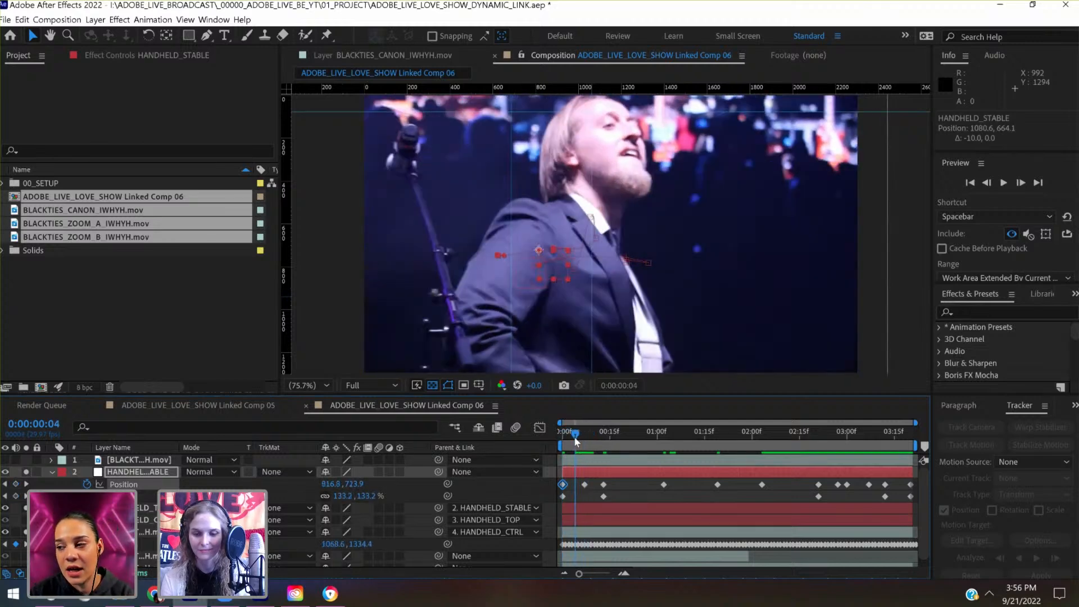
{"action": "key", "text": "shift+Down"}
{"action": "key", "text": "shift+Down"}
{"action": "key", "text": "shift+Down"}
{"action": "key", "text": "shift+Down"}
{"action": "key", "text": "shift+Down"}
{"action": "key", "text": "shift+Down"}
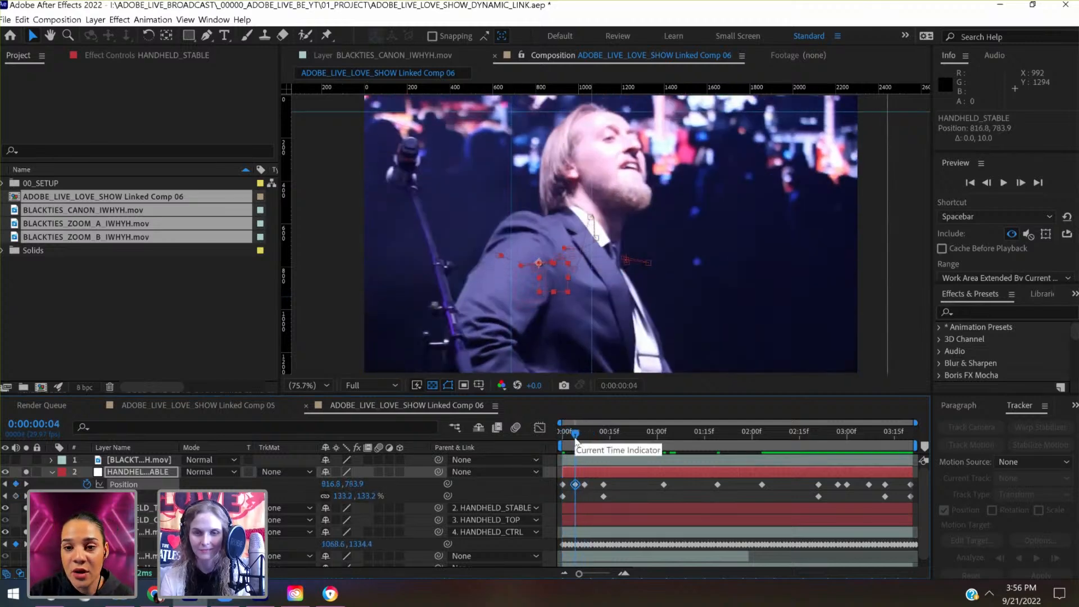
- Try trimming the start of BLACKTIES_CANON_IWHYH.mov to 0:00:00:13, then extend it back to 0:00:00:00 and review the opening frames
{"action": "left_click_drag", "start_coordinate": [576, 442], "coordinate": [606, 442]}
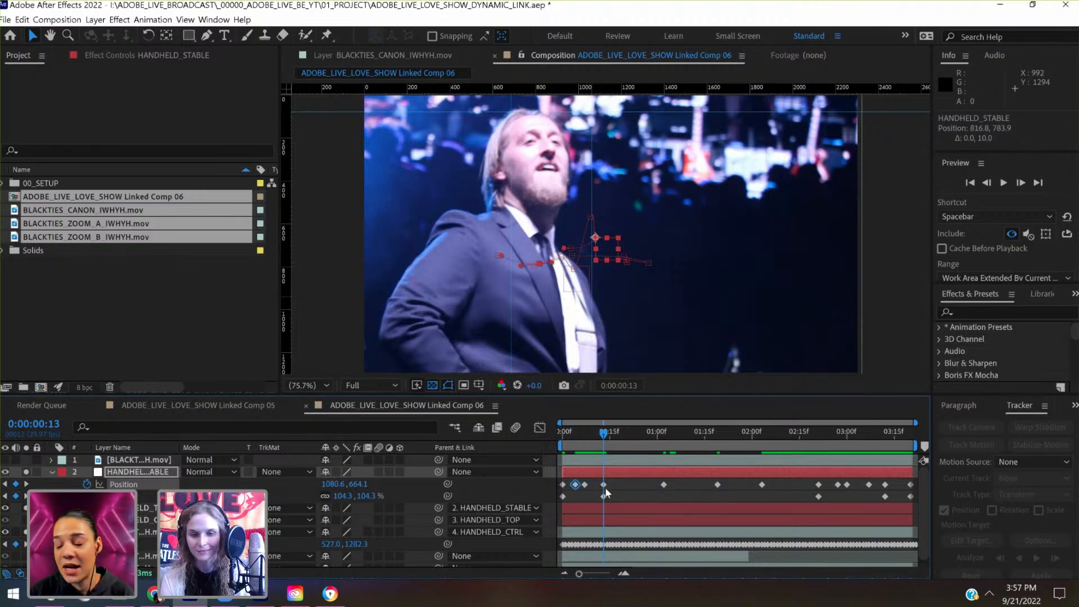
{"action": "left_click", "coordinate": [601, 531]}
{"action": "left_click_drag", "start_coordinate": [601, 532], "coordinate": [604, 532]}
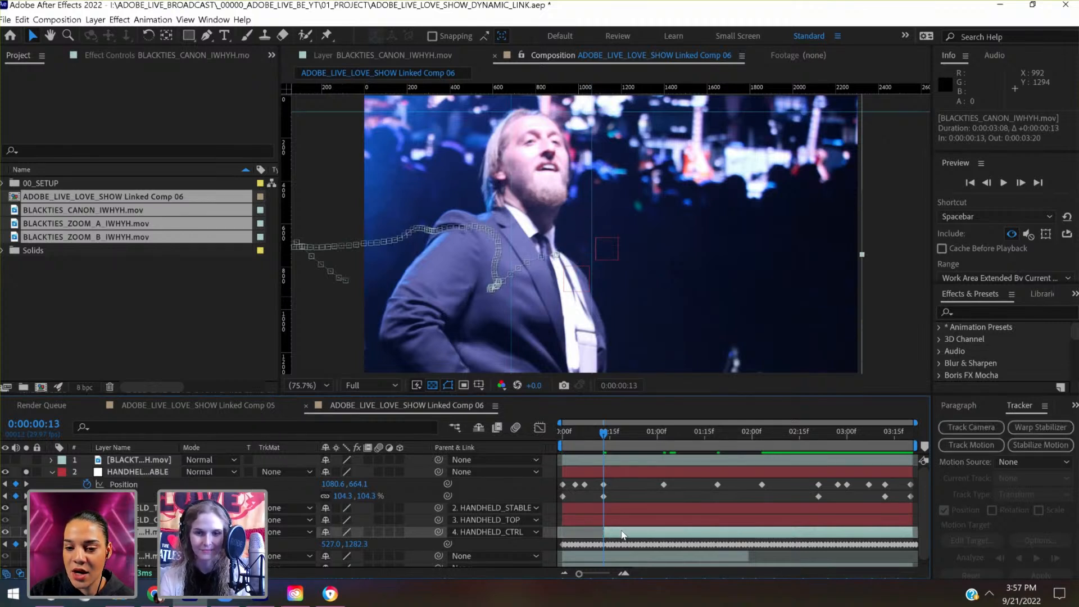
{"action": "left_click_drag", "start_coordinate": [604, 533], "coordinate": [561, 533]}
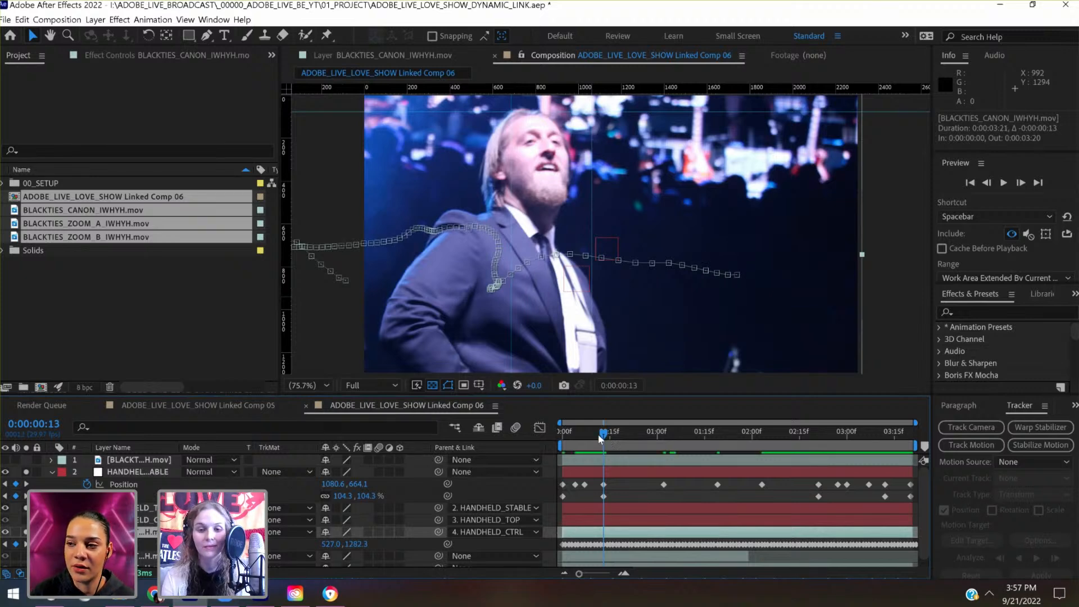
{"action": "left_click_drag", "start_coordinate": [598, 434], "coordinate": [559, 446]}
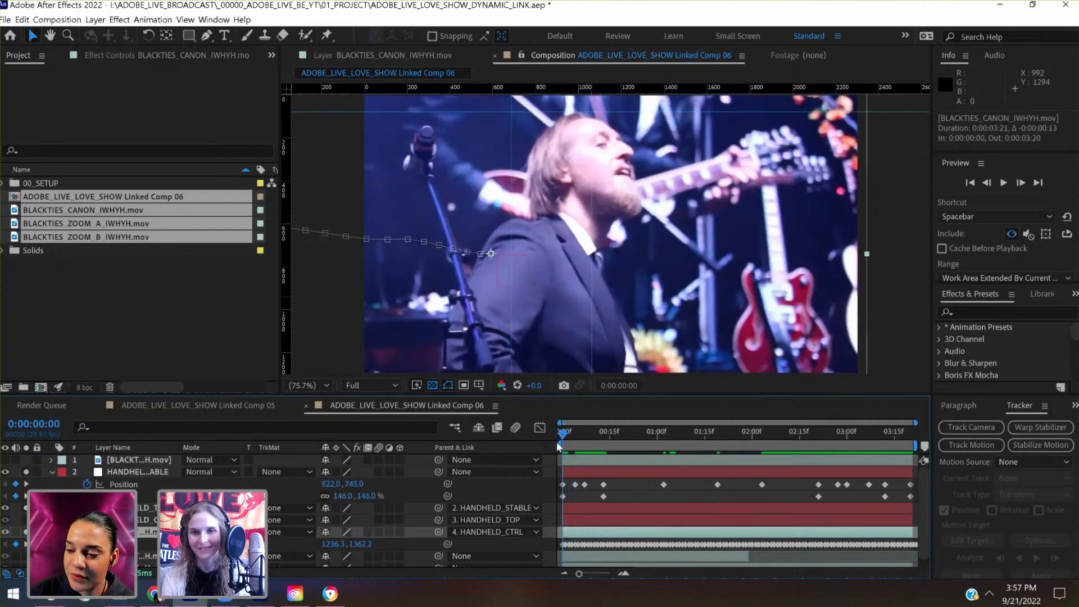
- At 0:00:00:13, shift HANDHELD_STABLE's Position to 1320.6, 664.1 to bring the singer's head back onto the vertical guide
{"action": "left_click", "coordinate": [604, 442]}
{"action": "left_click", "coordinate": [619, 470]}
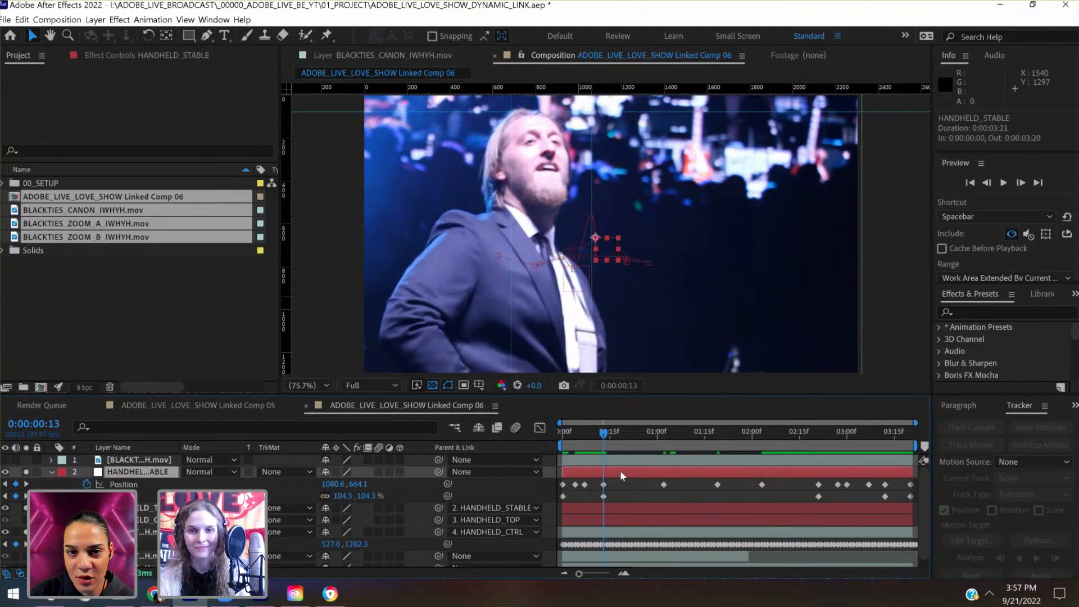
{"action": "key", "text": "shift+Right"}
{"action": "key", "text": "shift+Right"}
{"action": "key", "text": "shift+Right"}
{"action": "key", "text": "shift+Right"}
{"action": "key", "text": "shift+Right"}
{"action": "key", "text": "shift+Right"}
{"action": "key", "text": "shift+Right"}
{"action": "key", "text": "shift+Right"}
{"action": "key", "text": "shift+Right"}
{"action": "key", "text": "shift+Right"}
{"action": "key", "text": "shift+Right"}
{"action": "key", "text": "shift+Right"}
{"action": "key", "text": "shift+Right"}
{"action": "key", "text": "shift+Right"}
{"action": "key", "text": "shift+Right"}
{"action": "key", "text": "shift+Right"}
{"action": "key", "text": "shift+Right"}
{"action": "key", "text": "shift+Right"}
{"action": "key", "text": "shift+Right"}
{"action": "key", "text": "shift+Right"}
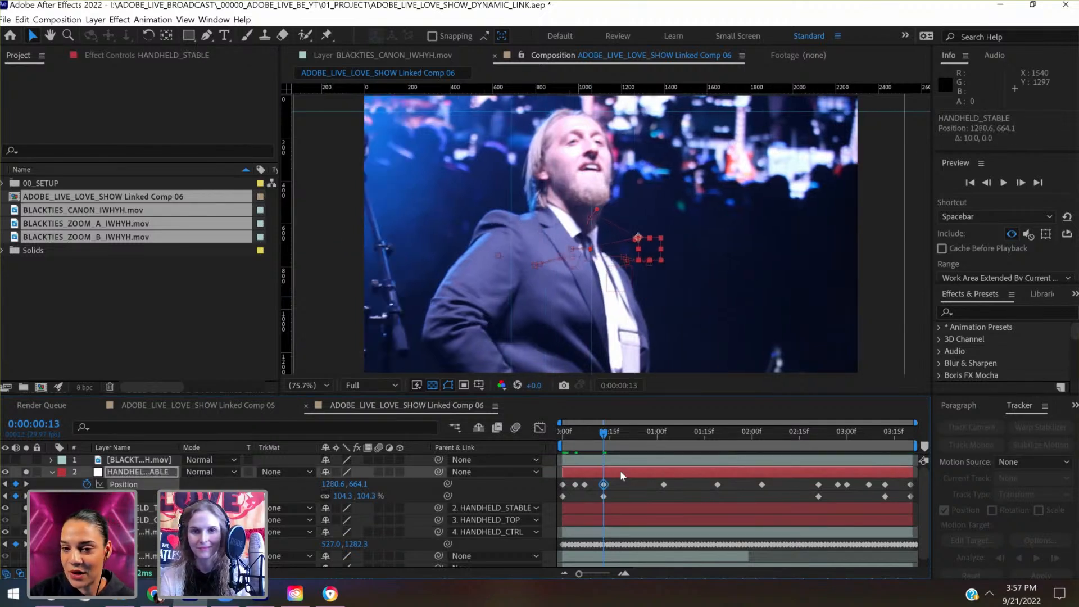
{"action": "key", "text": "shift+Right"}
{"action": "key", "text": "shift+Right"}
{"action": "key", "text": "shift+Right"}
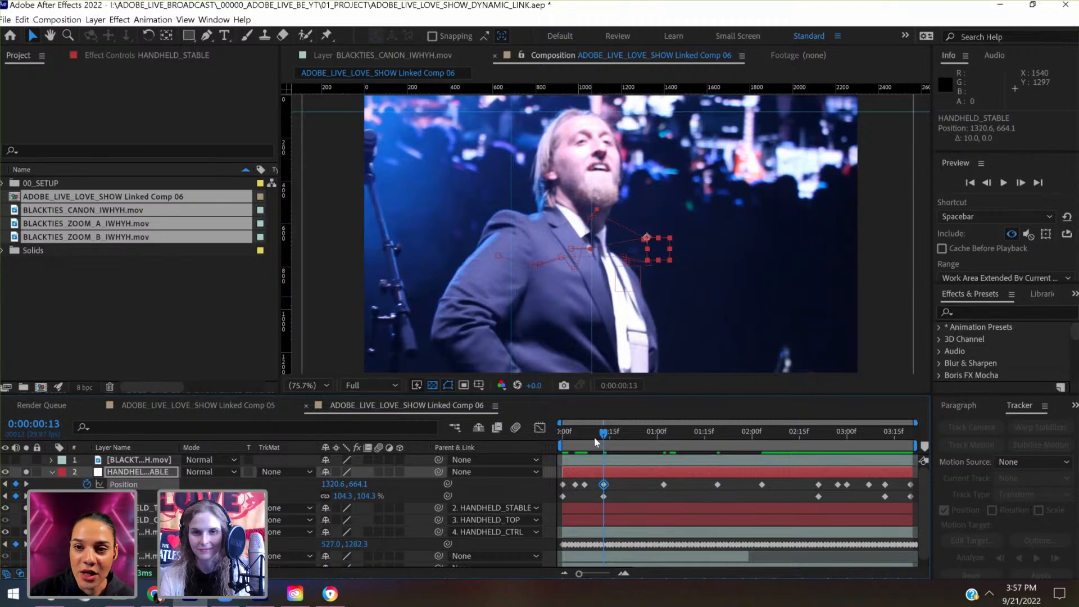
- Delete HANDHELD_STABLE's Position keyframes at 0:00:00:04 and 0:00:00:07, then key Position at 998.2, 751.2 at 0:00:00:07
{"action": "left_click", "coordinate": [594, 436]}
{"action": "left_click_drag", "start_coordinate": [583, 438], "coordinate": [585, 437]}
{"action": "left_click_drag", "start_coordinate": [588, 490], "coordinate": [571, 482]}
{"action": "key", "text": "Delete"}
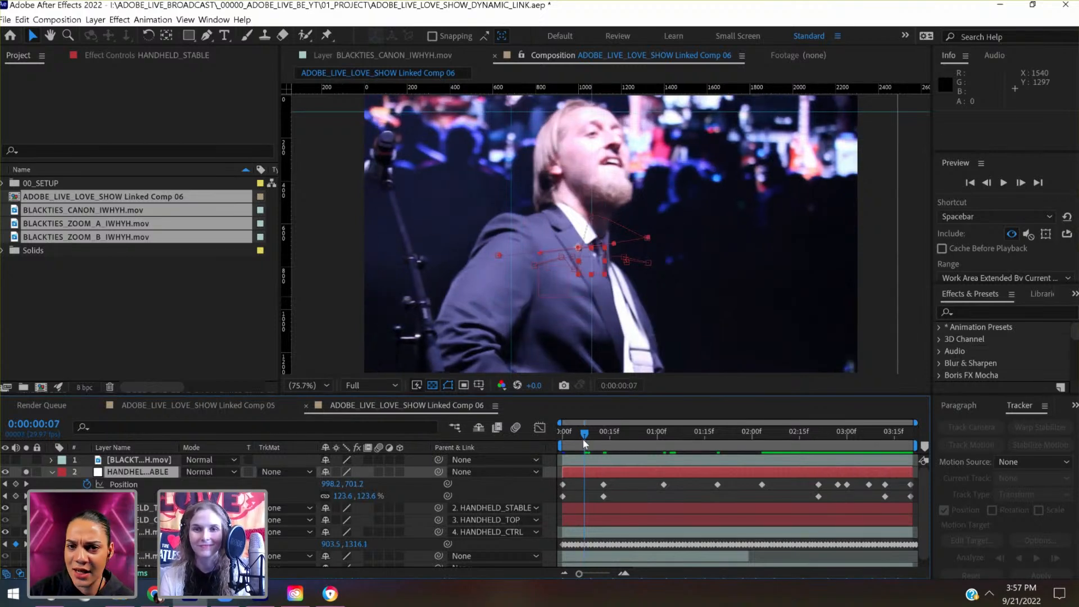
{"action": "left_click", "coordinate": [584, 441]}
{"action": "key", "text": "shift+Down"}
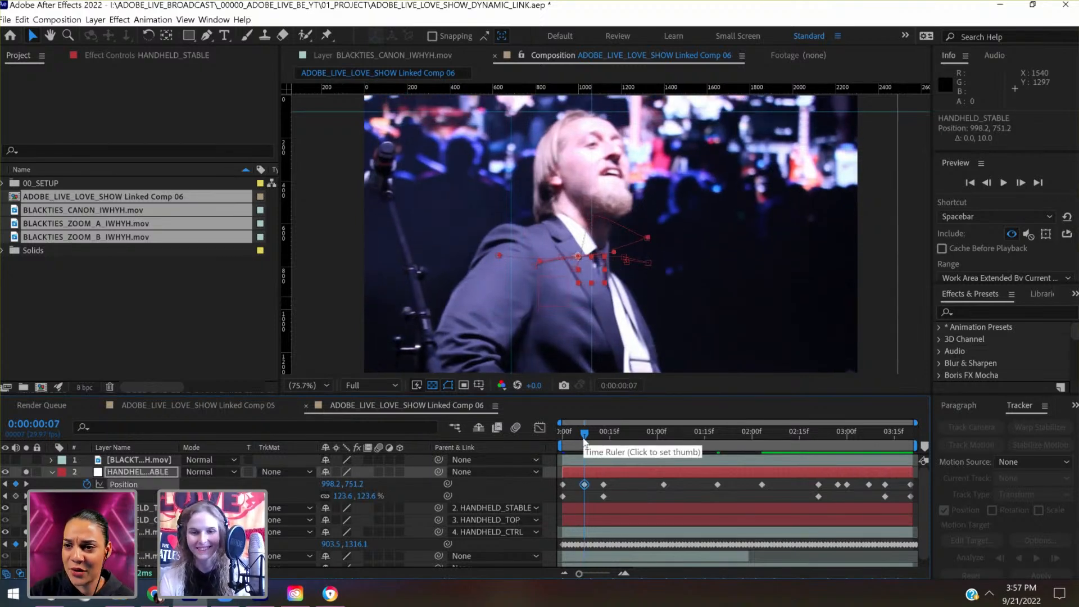
- At 0:00:00:04, move HANDHELD_STABLE's Position to 786.9, 799.4 with a new keyframe to align the singer's head with the guides
{"action": "mouse_move", "coordinate": [584, 438]}
{"action": "left_mouse_down"}
{"action": "mouse_move", "coordinate": [563, 434]}
{"action": "mouse_move", "coordinate": [574, 439]}
{"action": "left_mouse_up"}
{"action": "key", "text": "shift+Down"}
{"action": "key", "text": "shift+Down"}
{"action": "key", "text": "shift+Down"}
{"action": "key", "text": "shift+Down"}
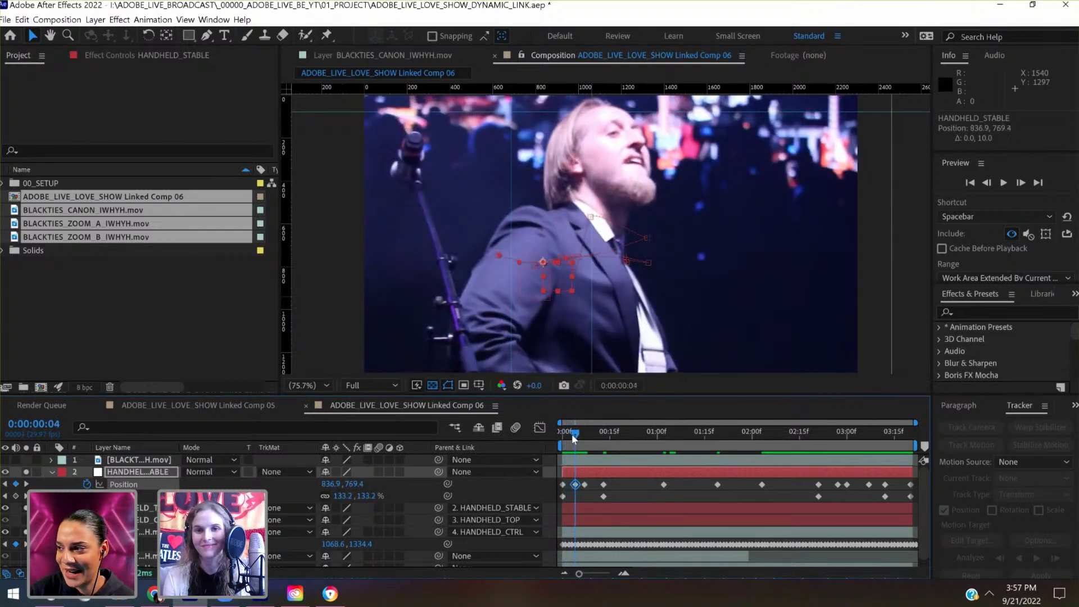
{"action": "key", "text": "shift+Left"}
{"action": "key", "text": "shift+Left"}
{"action": "key", "text": "shift+Left"}
{"action": "key", "text": "shift+Left"}
{"action": "key", "text": "shift+Left"}
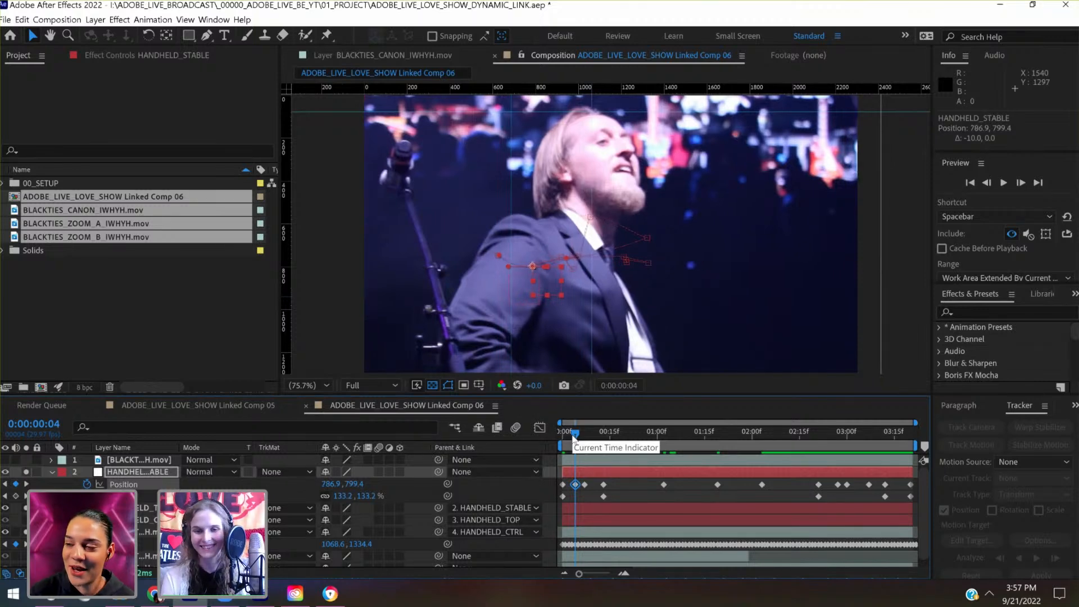
- At 0:00:00:10, move HANDHELD_STABLE's Position to 1292.2, 757.8 with a new keyframe to keep the singer's head on the guides
{"action": "left_click_drag", "start_coordinate": [574, 439], "coordinate": [594, 431]}
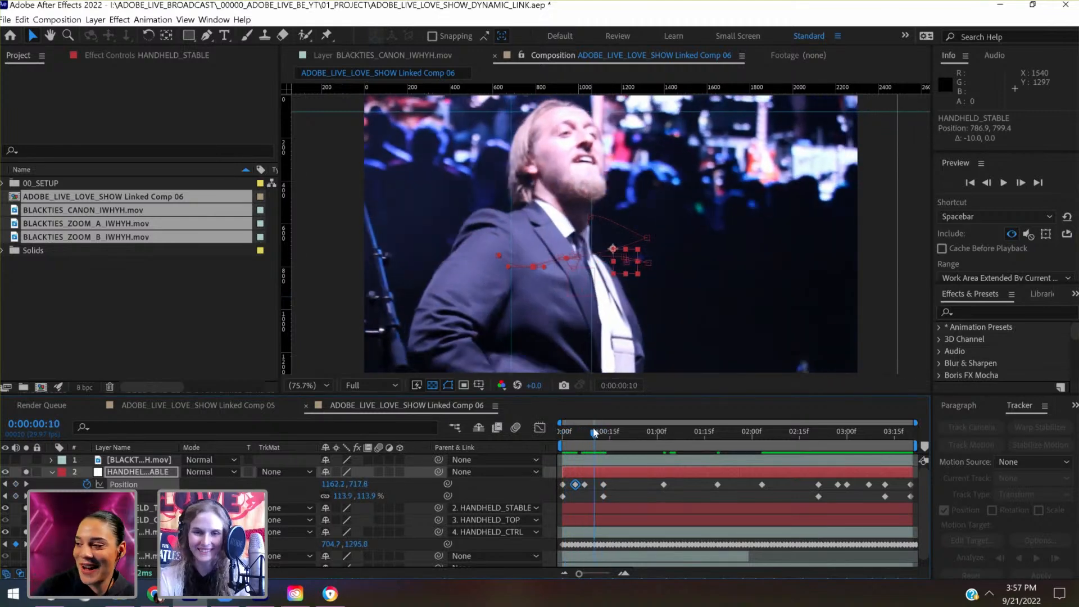
{"action": "key", "text": "shift+Right"}
{"action": "key", "text": "shift+Right"}
{"action": "key", "text": "shift+Right"}
{"action": "key", "text": "shift+Right"}
{"action": "key", "text": "shift+Right"}
{"action": "key", "text": "shift+Right"}
{"action": "key", "text": "shift+Right"}
{"action": "key", "text": "shift+Right"}
{"action": "key", "text": "shift+Right"}
{"action": "key", "text": "shift+Right"}
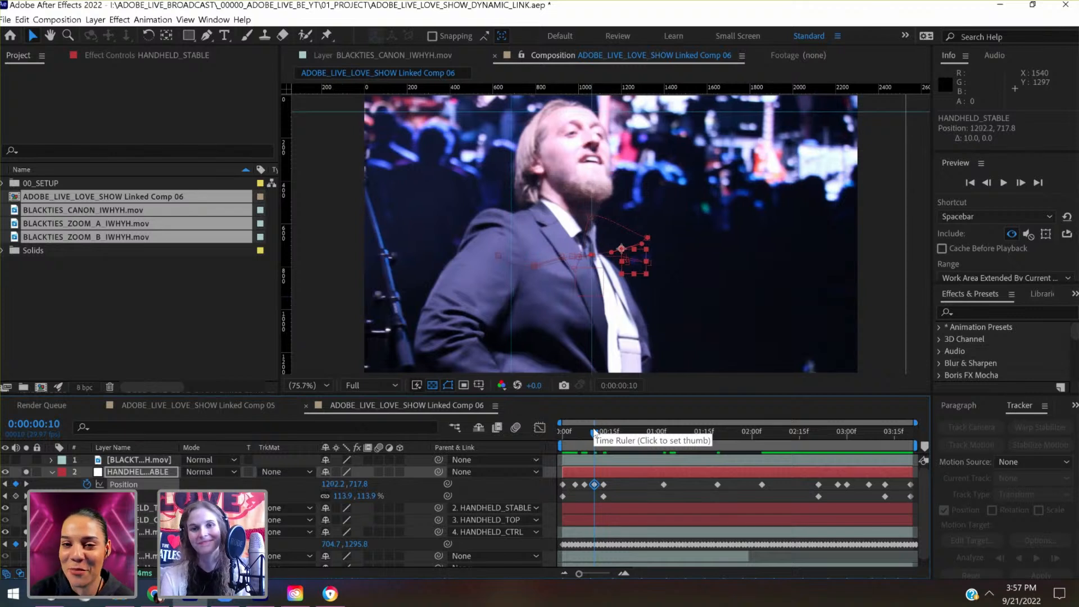
{"action": "key", "text": "shift+Right"}
{"action": "key", "text": "shift+Right"}
{"action": "key", "text": "shift+Down"}
{"action": "key", "text": "shift+Down"}
{"action": "key", "text": "shift+Down"}
{"action": "key", "text": "shift+Down"}
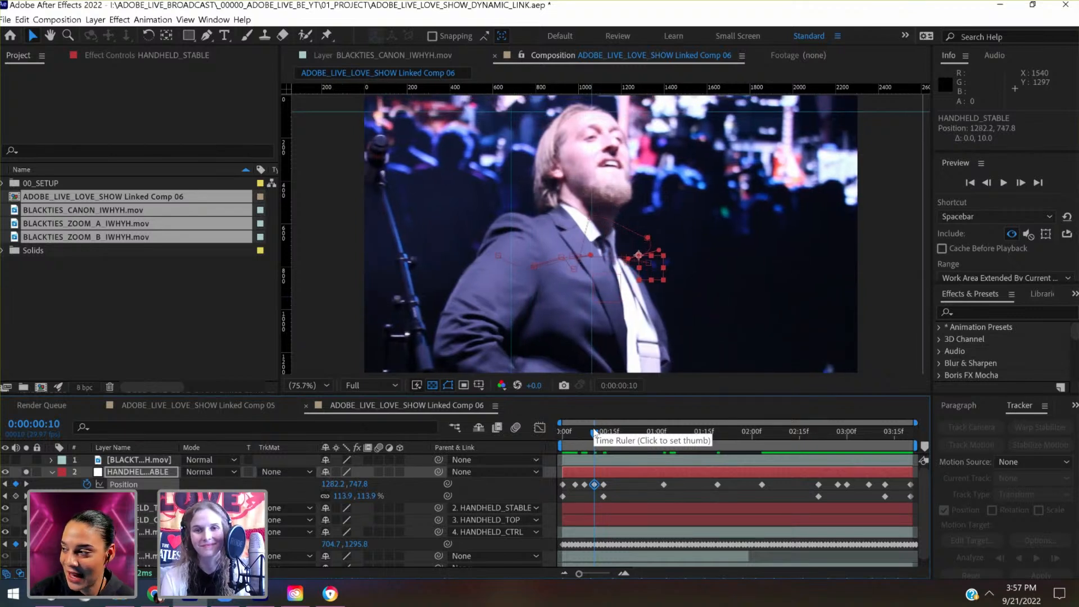
{"action": "key", "text": "shift+Right"}
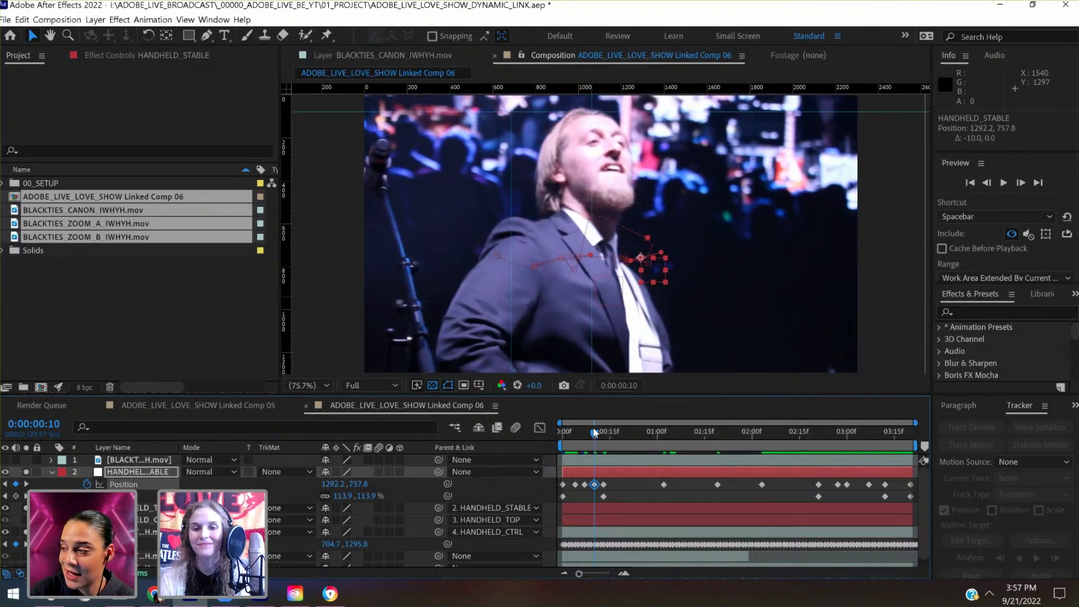
- Review the first second, key HANDHELD_STABLE's Position at 1196.7, 607.3 at 0:00:00:22, and save the project
{"action": "left_click_drag", "start_coordinate": [594, 435], "coordinate": [554, 446]}
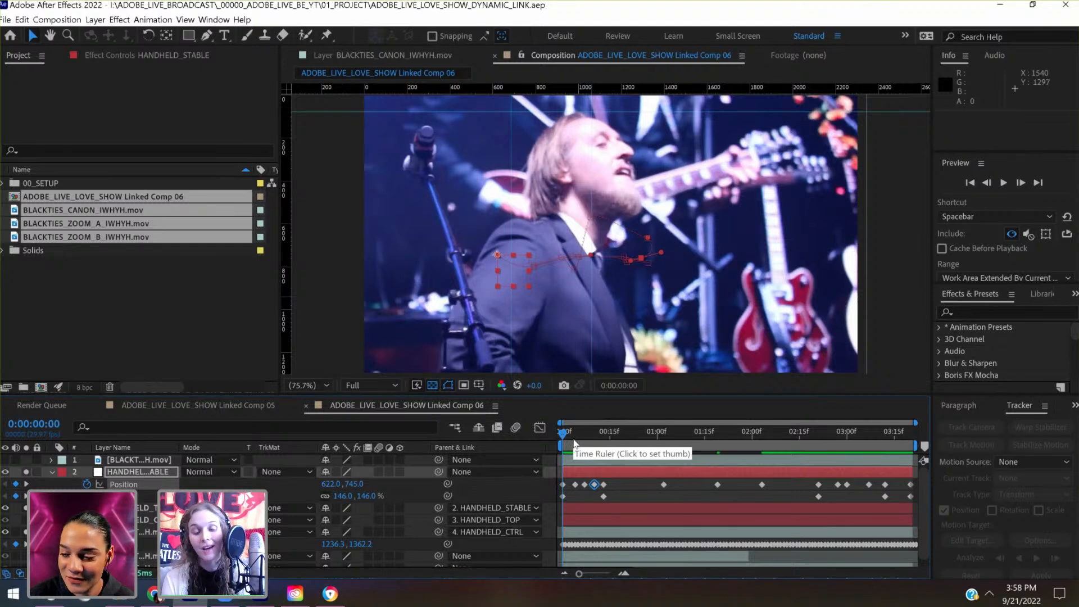
{"action": "left_click", "coordinate": [577, 440]}
{"action": "left_click_drag", "start_coordinate": [583, 445], "coordinate": [595, 445]}
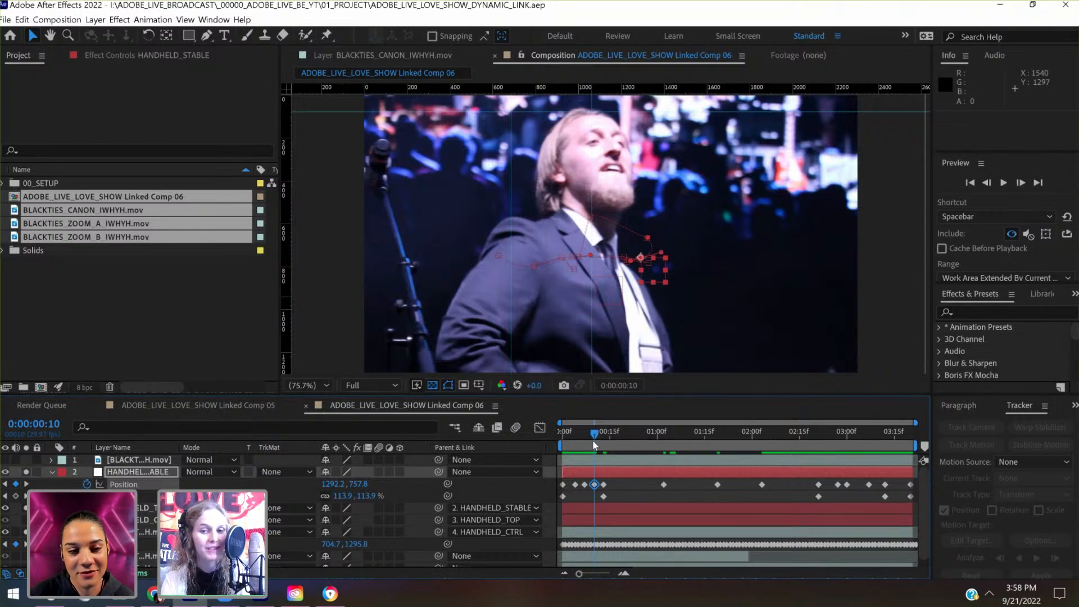
{"action": "left_click_drag", "start_coordinate": [595, 445], "coordinate": [615, 446]}
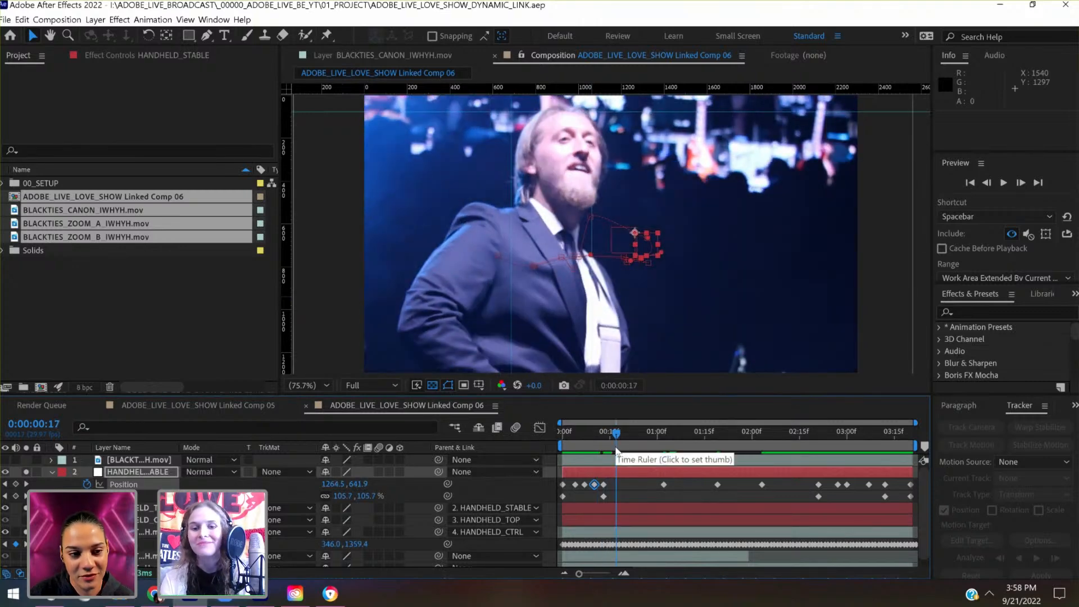
{"action": "left_click_drag", "start_coordinate": [617, 450], "coordinate": [634, 446]}
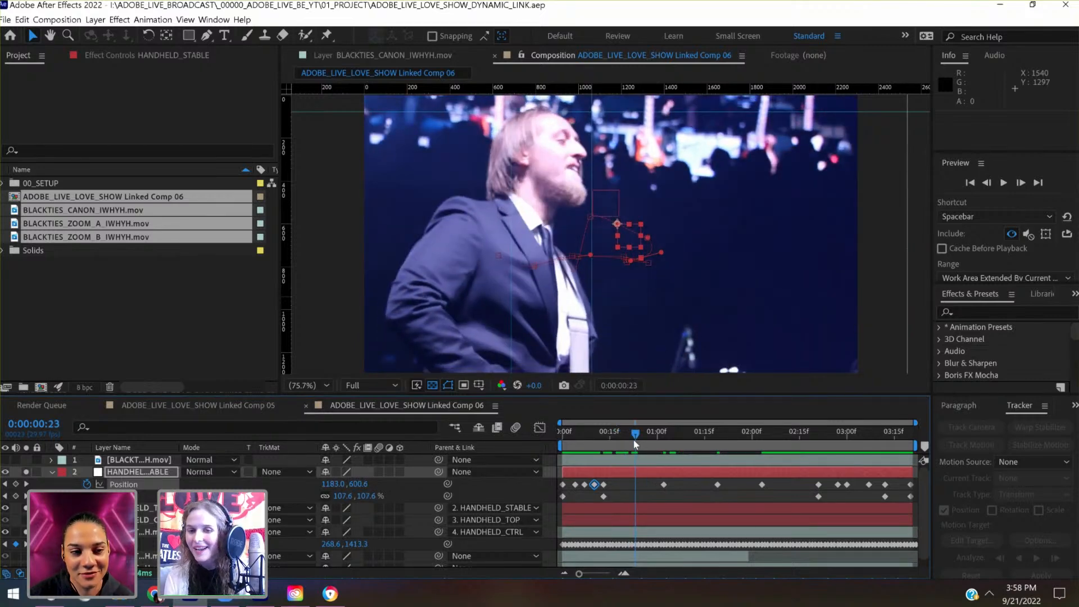
{"action": "left_click_drag", "start_coordinate": [635, 444], "coordinate": [633, 444]}
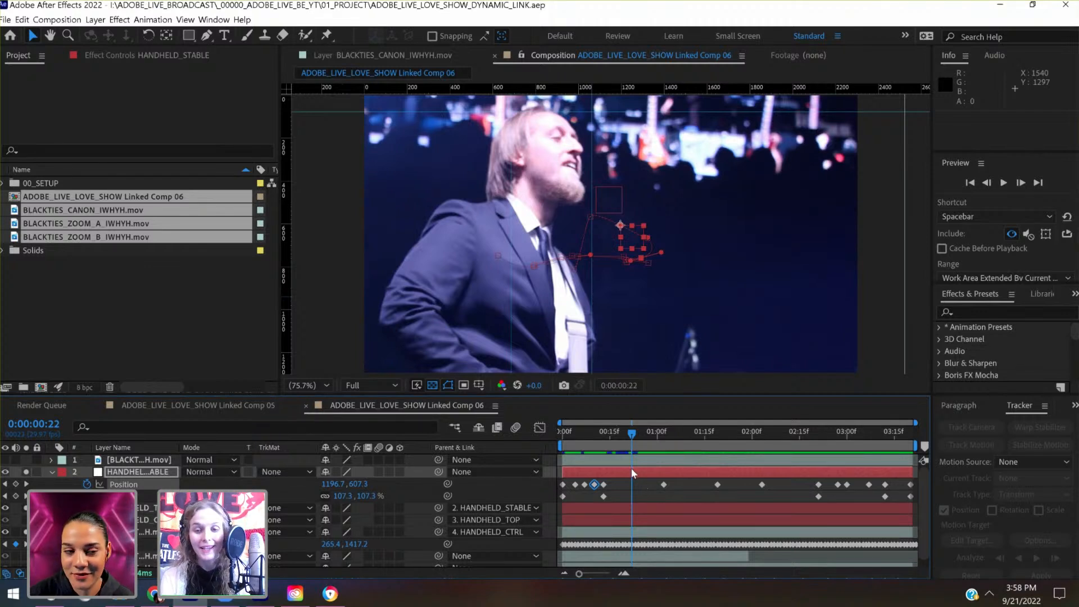
{"action": "key", "text": "shift+Down"}
{"action": "key", "text": "shift+Up"}
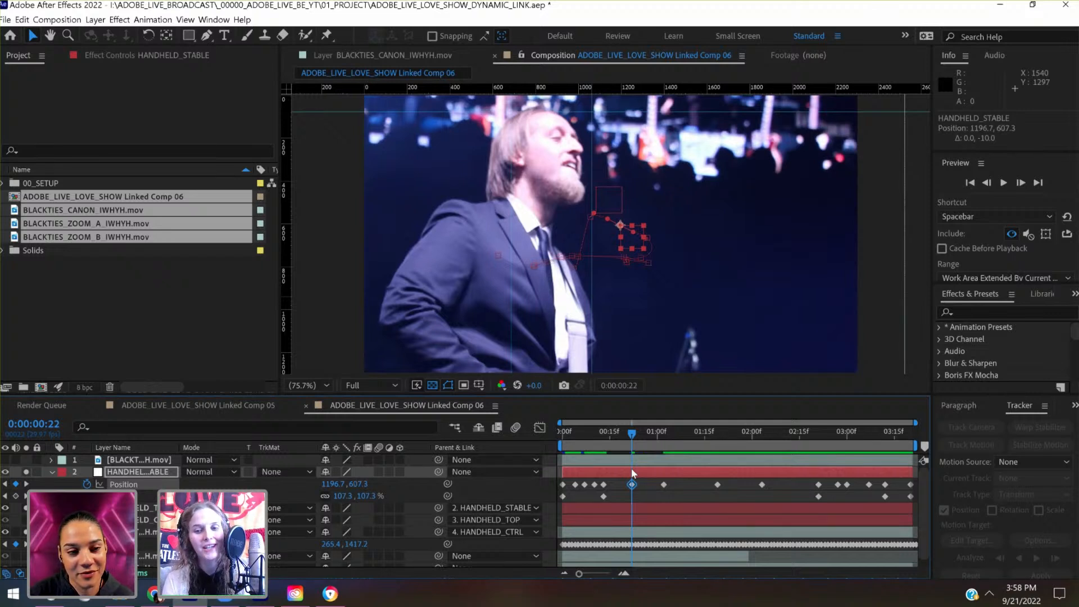
{"action": "left_click", "coordinate": [649, 447]}
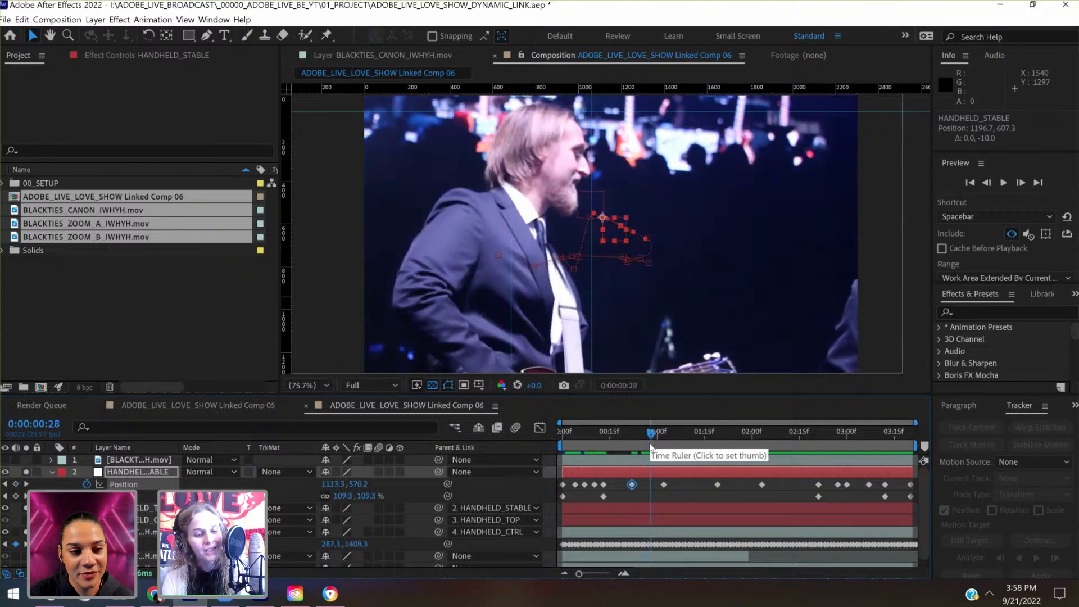
{"action": "key", "text": "ctrl+s"}
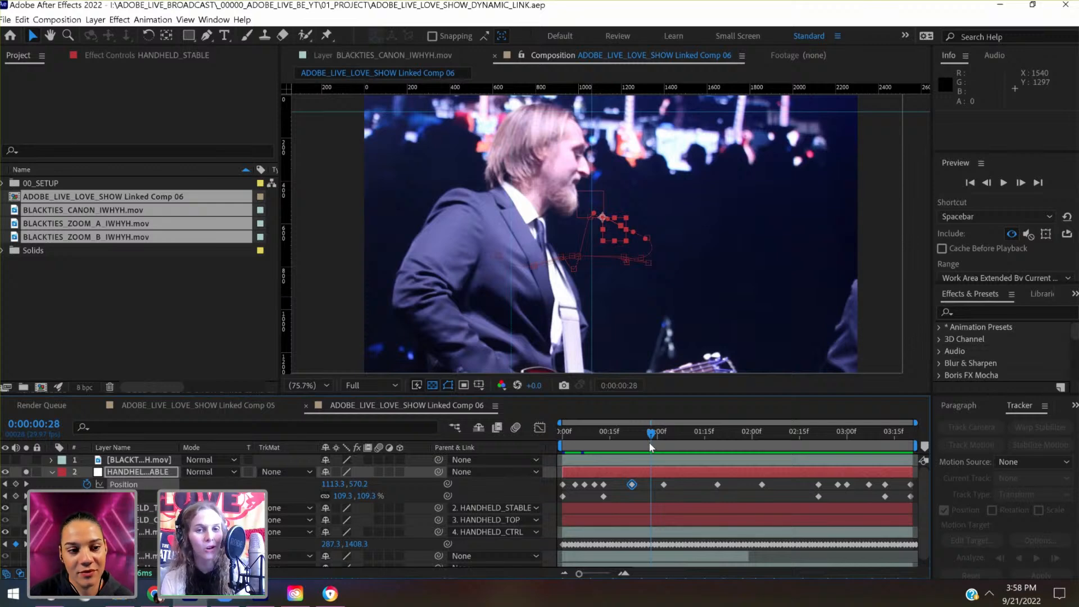
- Check the singer's framing against the guides between 0:00:01:06 and 0:00:01:27
{"action": "left_click", "coordinate": [677, 438]}
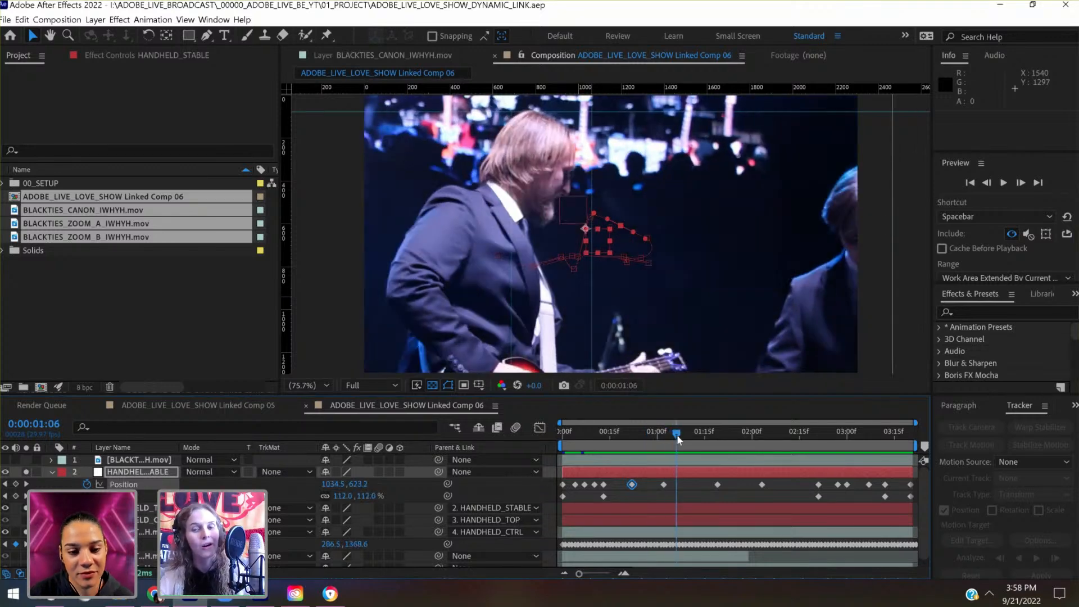
{"action": "left_click_drag", "start_coordinate": [677, 434], "coordinate": [693, 438]}
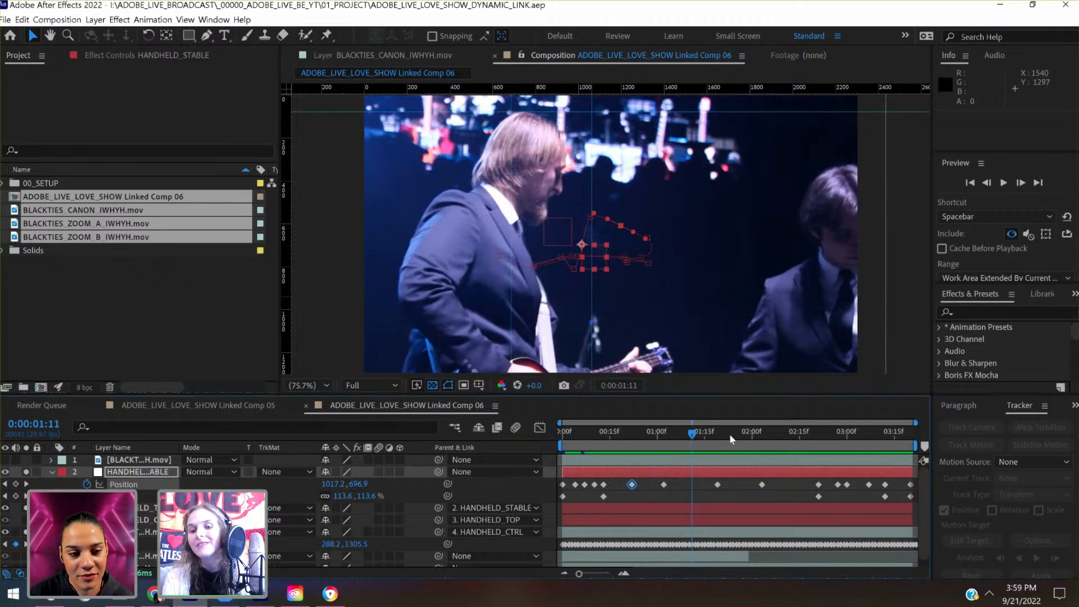
{"action": "left_click_drag", "start_coordinate": [730, 434], "coordinate": [742, 439]}
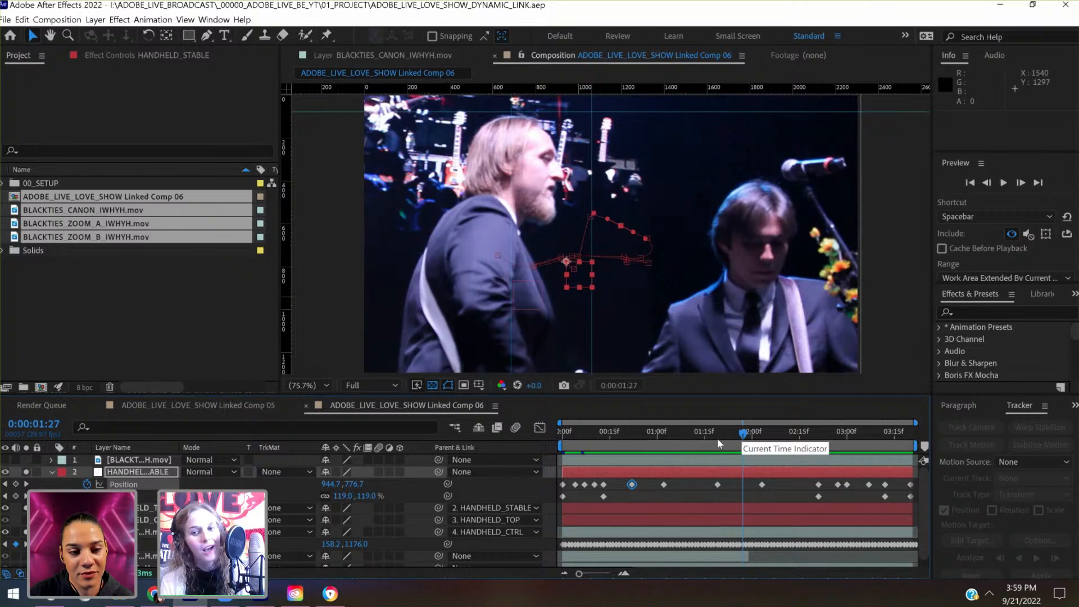
{"action": "left_click_drag", "start_coordinate": [696, 444], "coordinate": [691, 442]}
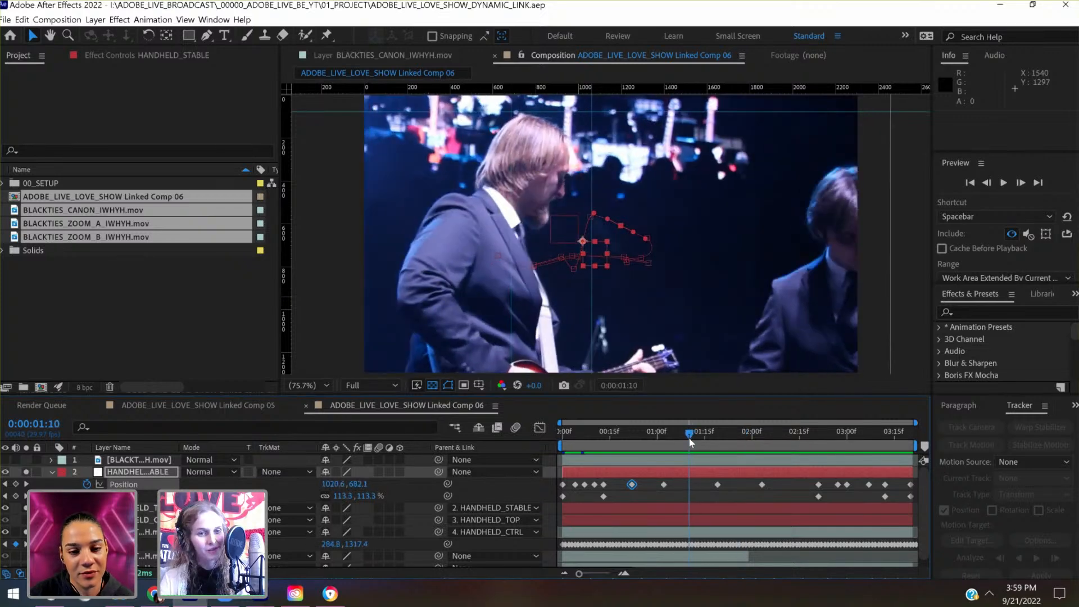
- At 0:00:01:10, move HANDHELD_STABLE's Position to 1020.6, 662.1 with a new keyframe to raise the singer toward the guide
{"action": "left_click", "coordinate": [703, 485]}
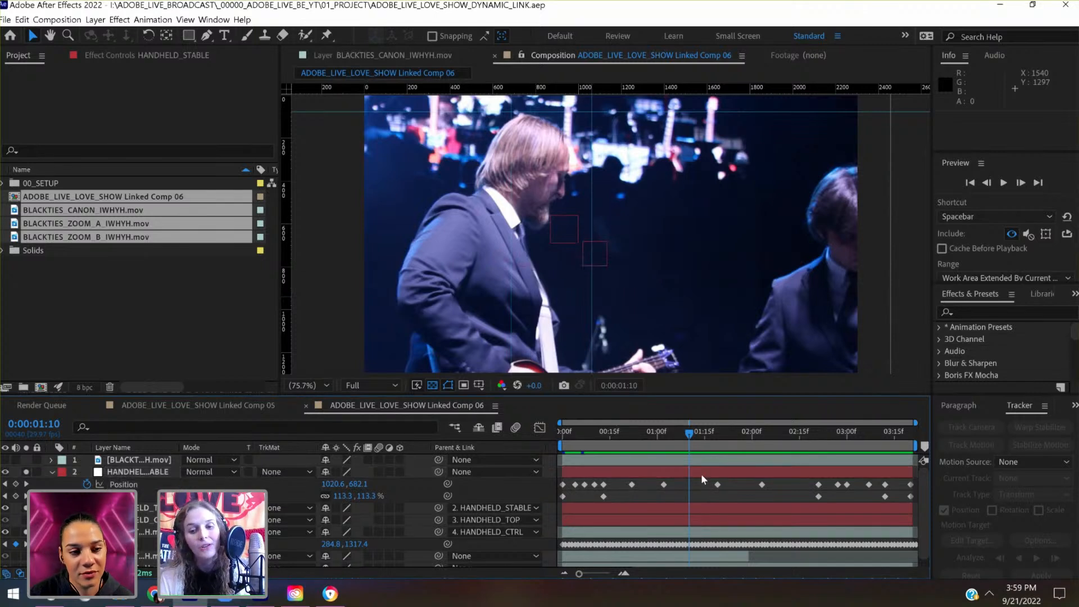
{"action": "left_click", "coordinate": [699, 470]}
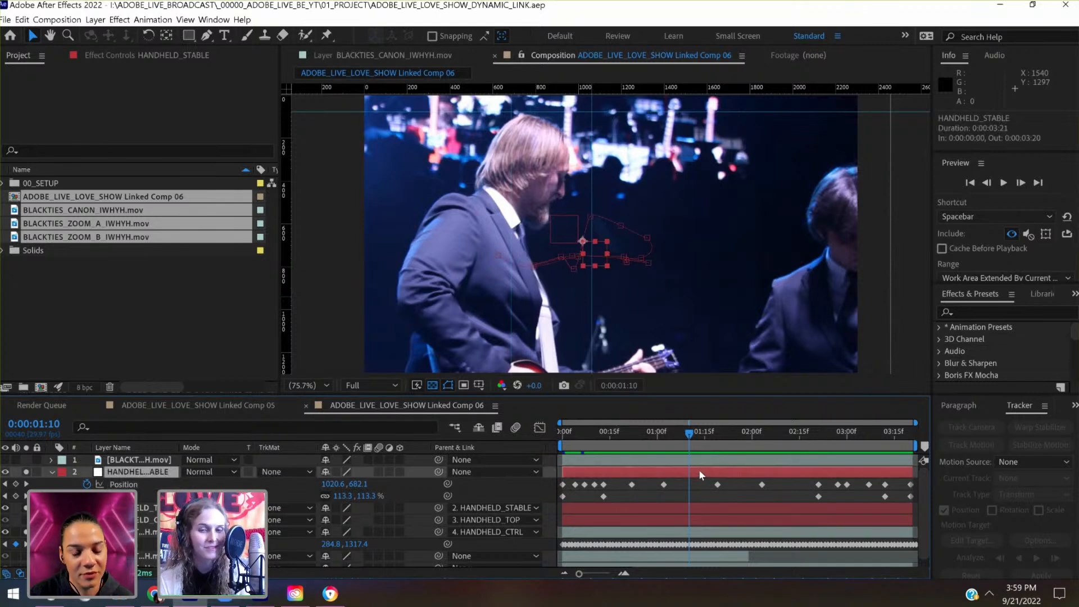
{"action": "key", "text": "shift+Up"}
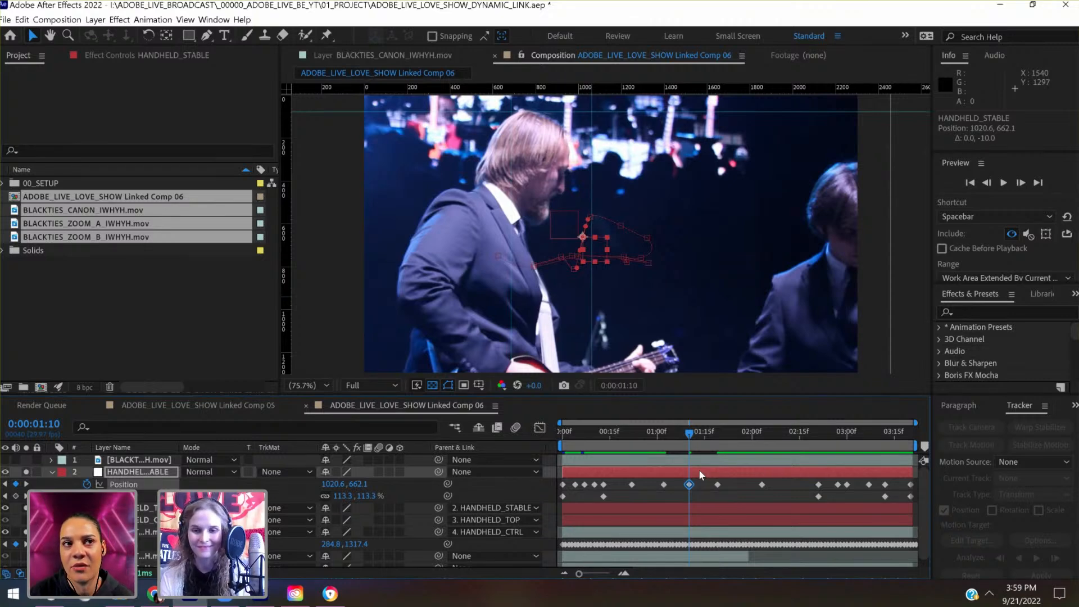
- At 0:00:00:13, shift HANDHELD_STABLE's Position keyframe to 1380.6, 664.1 to align the singer's head with the guides
{"action": "left_click_drag", "start_coordinate": [683, 435], "coordinate": [604, 467]}
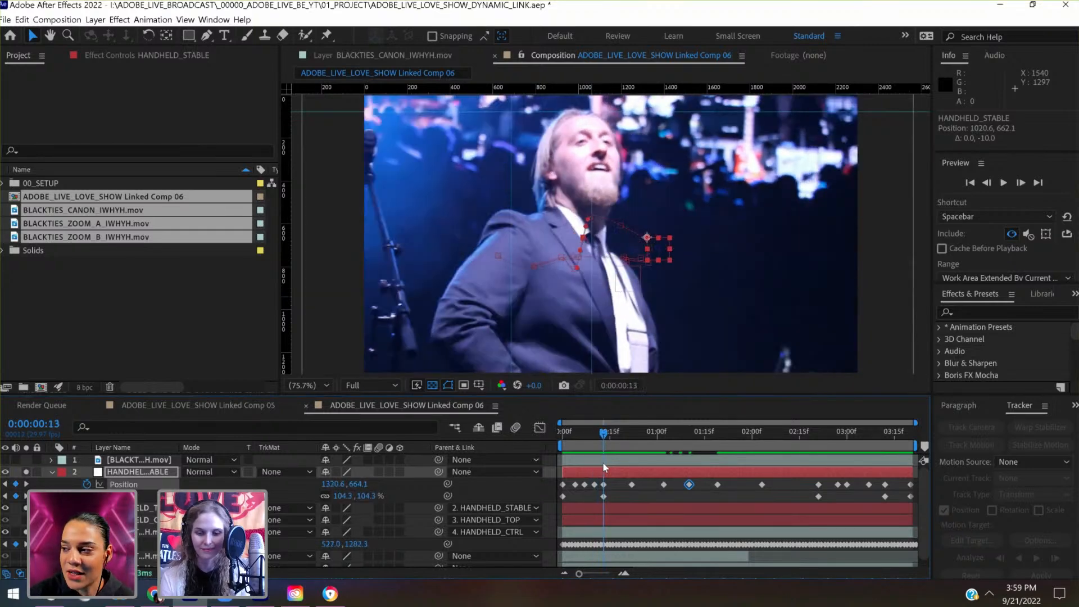
{"action": "key", "text": "shift+Right"}
{"action": "key", "text": "shift+Right"}
{"action": "key", "text": "shift+Right"}
{"action": "key", "text": "shift+Right"}
{"action": "key", "text": "shift+Right"}
{"action": "key", "text": "shift+Right"}
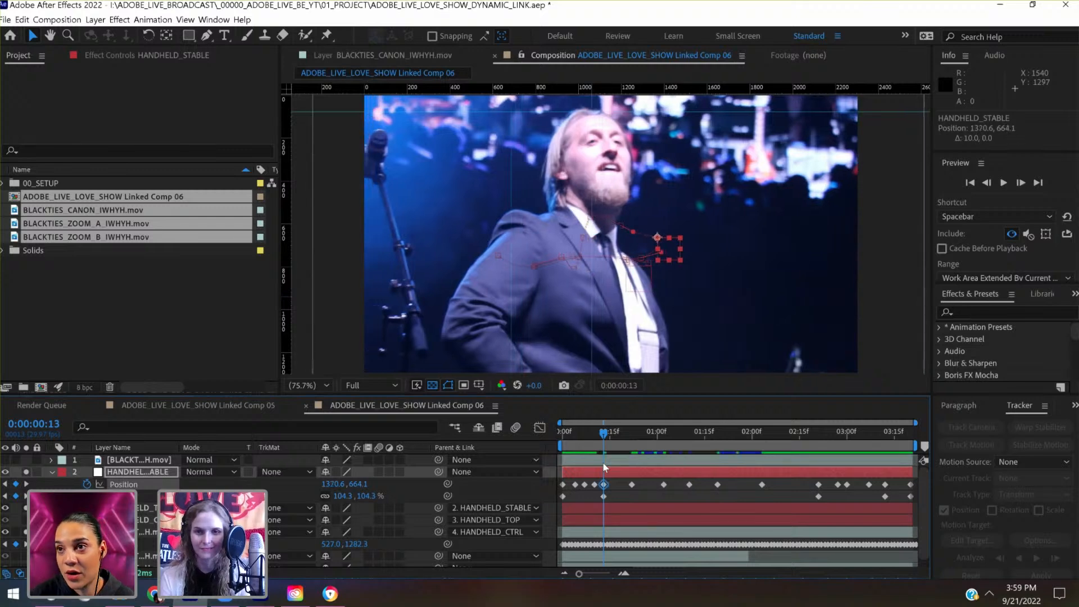
- At 0:00:02:16, move HANDHELD_STABLE's Position to 857.0, 781.0 with a new keyframe so the footage covers the frame edge
{"action": "left_click_drag", "start_coordinate": [620, 448], "coordinate": [804, 453]}
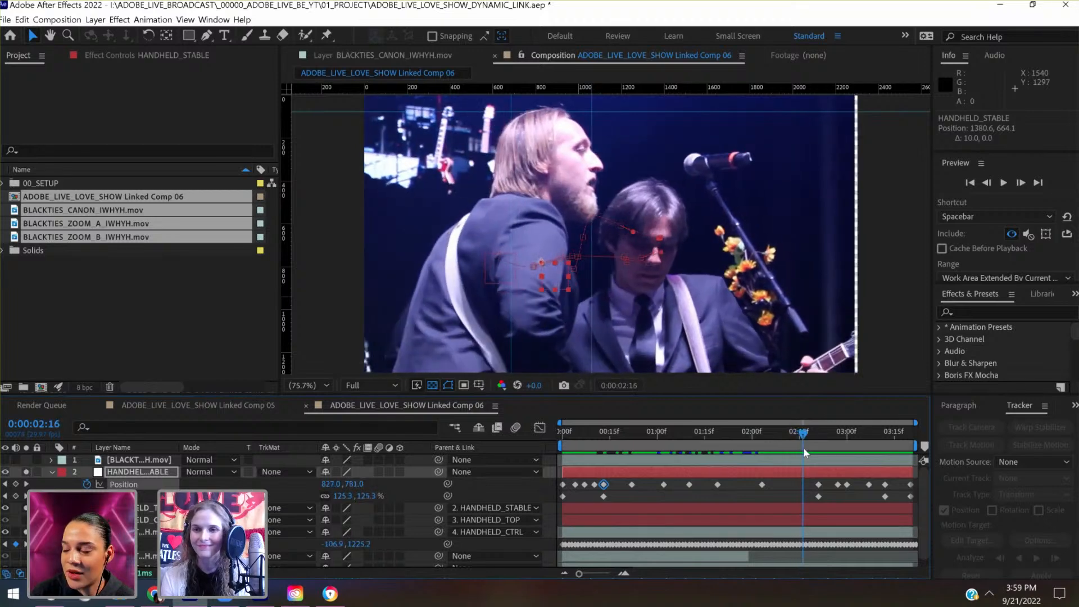
{"action": "key", "text": "shift+Right"}
{"action": "key", "text": "shift+Right"}
{"action": "key", "text": "shift+Right"}
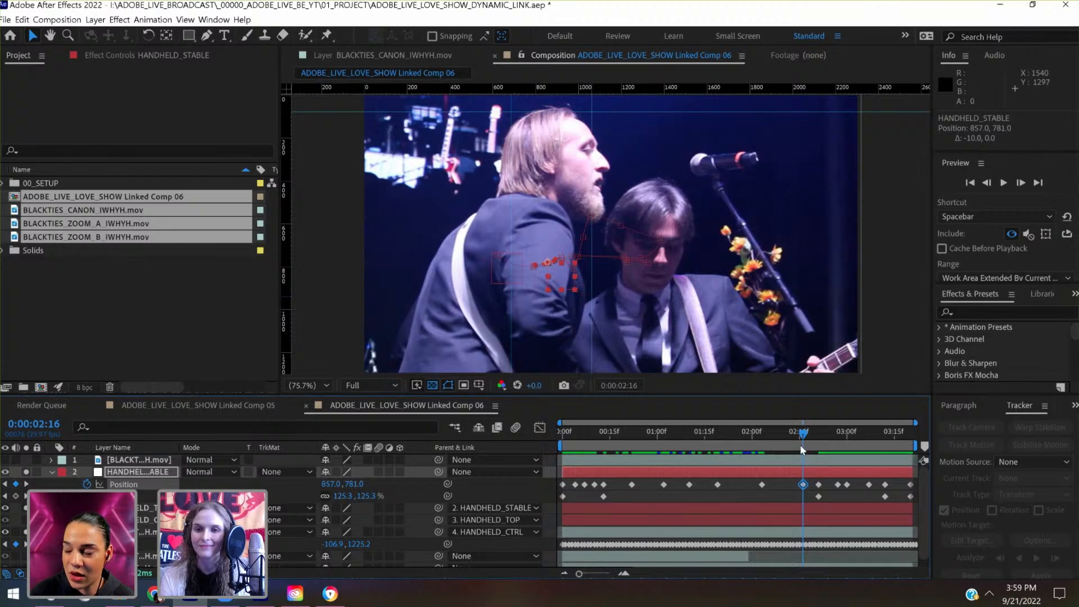
- Play the shot from the start and delete HANDHELD_STABLE's three Position keyframes between 0:00:00:00 and 0:00:00:13
{"action": "key", "text": "Page_Up"}
{"action": "left_click_drag", "start_coordinate": [789, 443], "coordinate": [542, 461]}
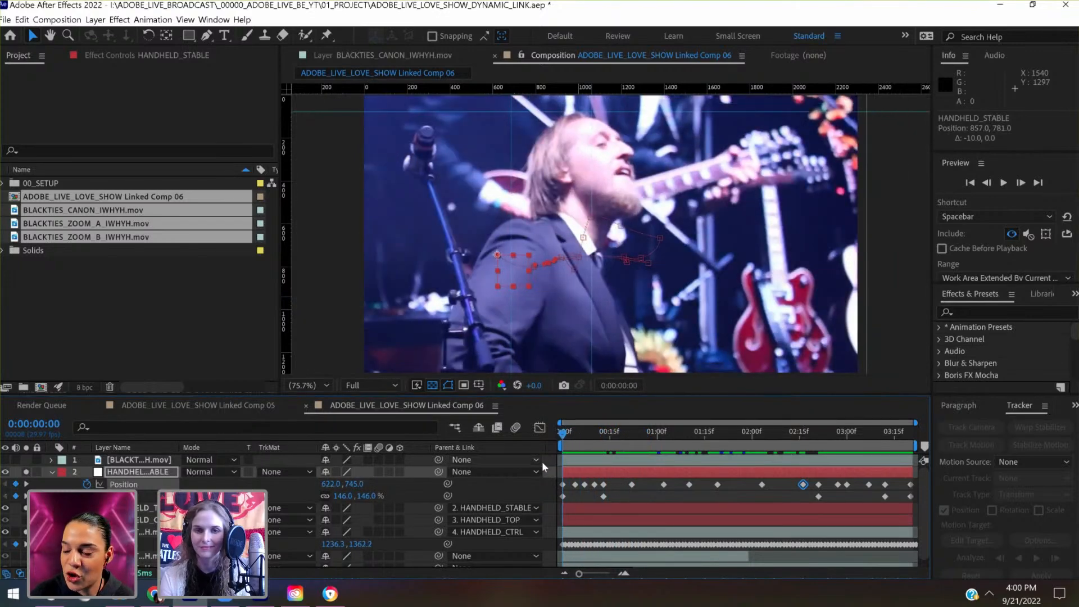
{"action": "key", "text": "space"}
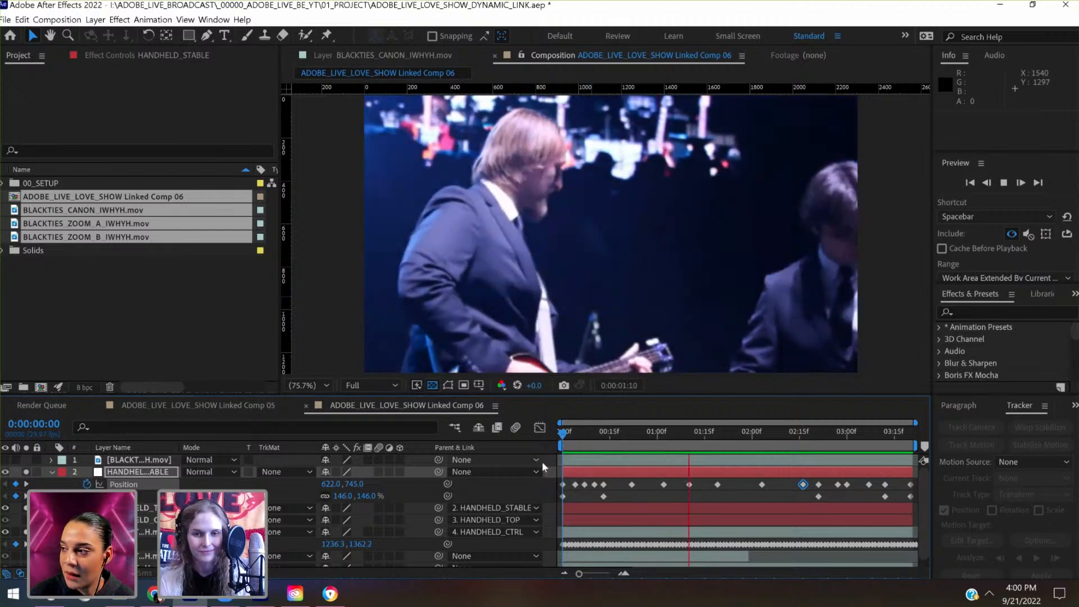
{"action": "key", "text": "space"}
{"action": "left_click_drag", "start_coordinate": [568, 479], "coordinate": [600, 487]}
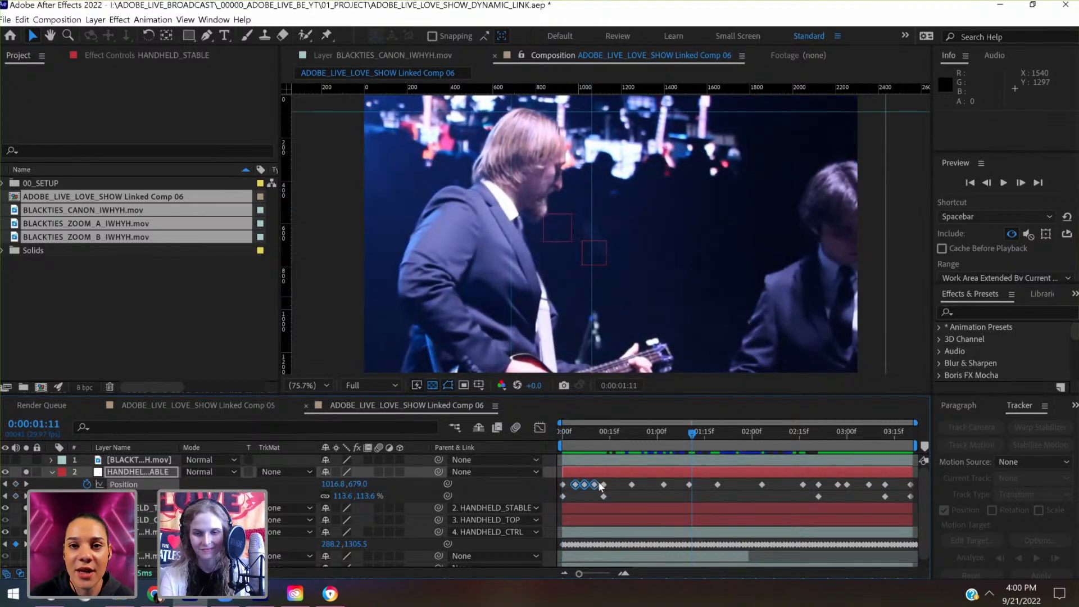
{"action": "key", "text": "Delete"}
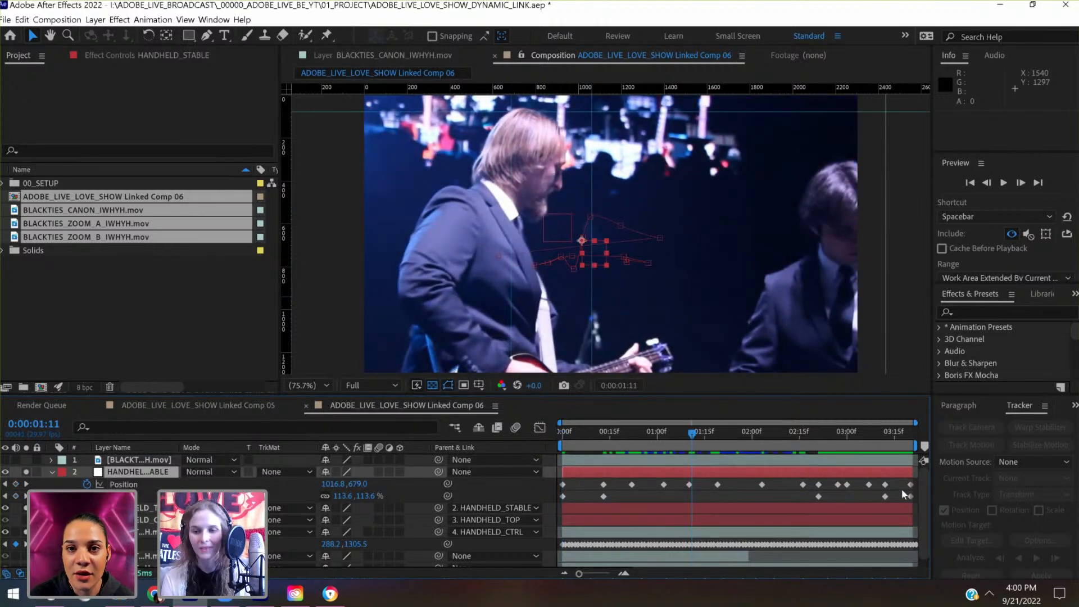
- Reveal HANDHELD_CTRL's keyframes and key HANDHELD_STABLE's Position at 1147.1, 768.8 at 0:00:00:09
{"action": "left_click", "coordinate": [792, 522]}
{"action": "key", "text": "u"}
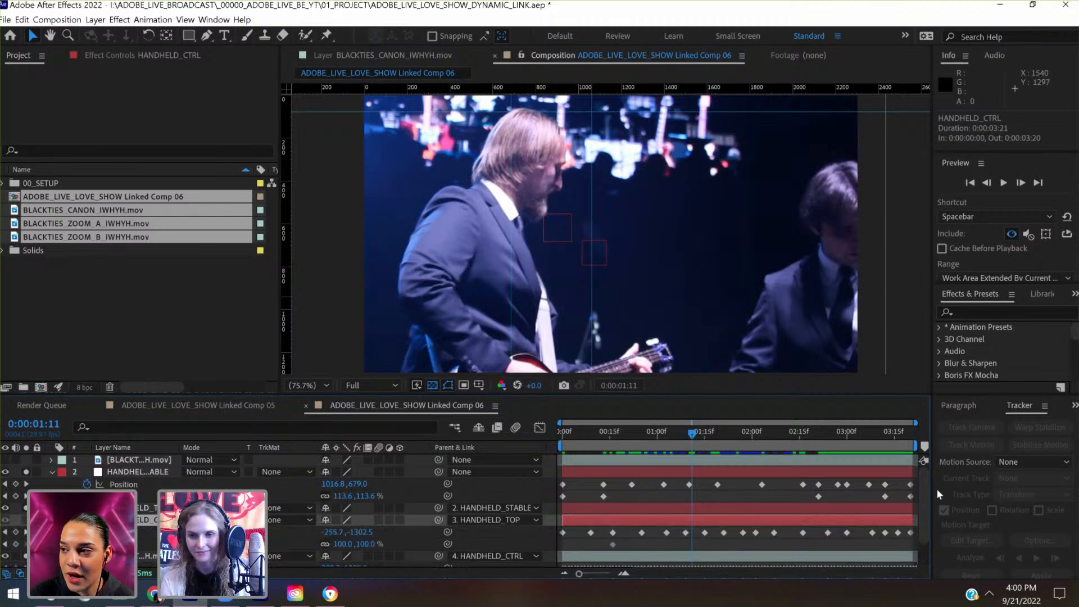
{"action": "left_click_drag", "start_coordinate": [919, 480], "coordinate": [918, 504]}
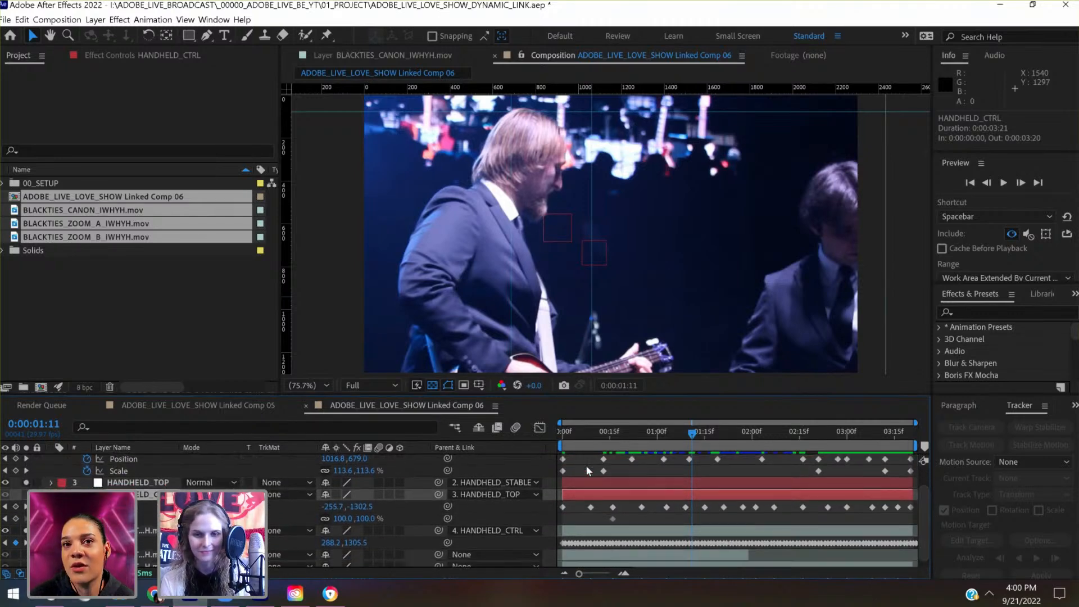
{"action": "left_click", "coordinate": [572, 433]}
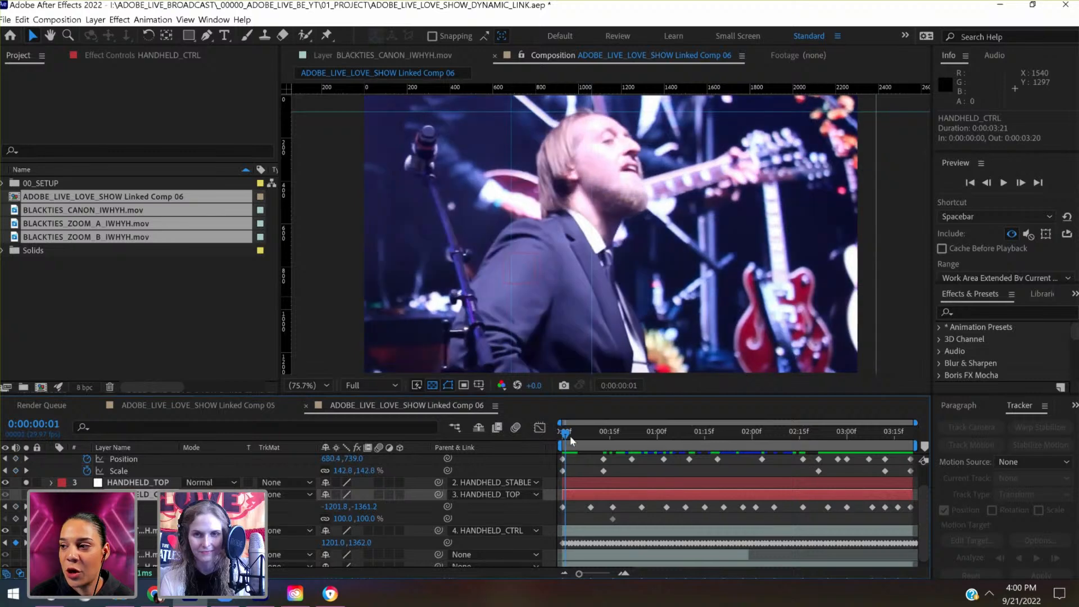
{"action": "left_click_drag", "start_coordinate": [579, 436], "coordinate": [591, 434]}
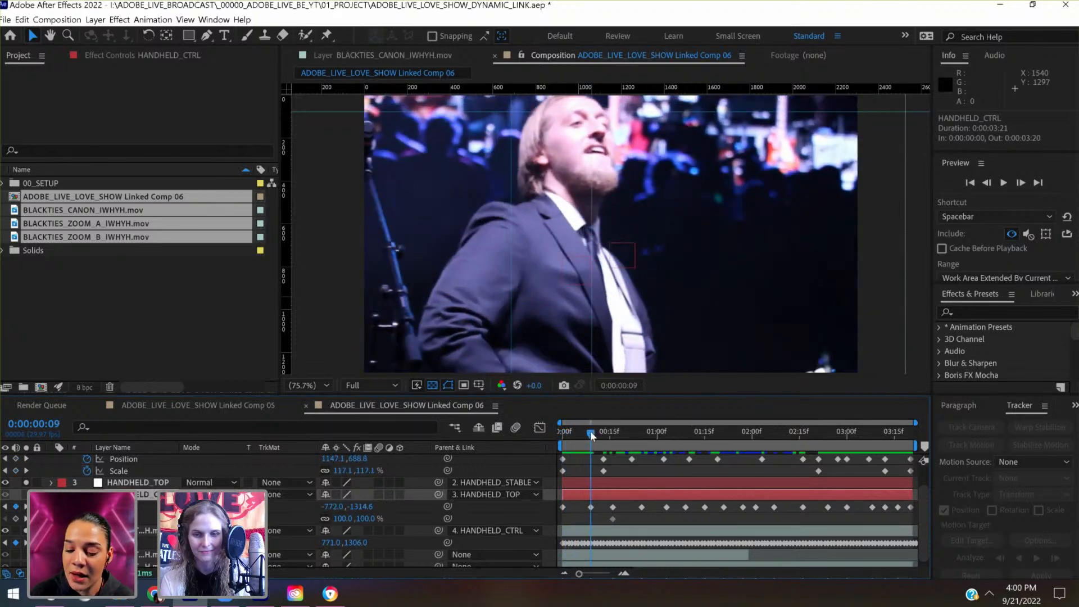
{"action": "left_click", "coordinate": [603, 474]}
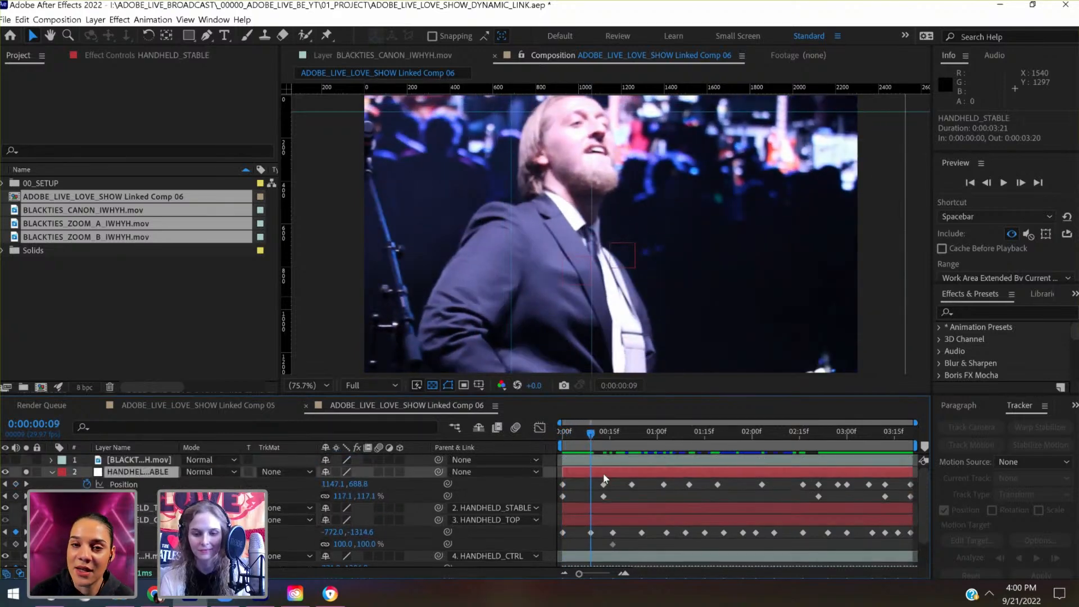
{"action": "key", "text": "shift+Down"}
{"action": "key", "text": "shift+Down"}
{"action": "key", "text": "shift+Down"}
{"action": "key", "text": "shift+Down"}
{"action": "key", "text": "shift+Down"}
{"action": "key", "text": "shift+Down"}
{"action": "key", "text": "shift+Down"}
{"action": "key", "text": "shift+Down"}
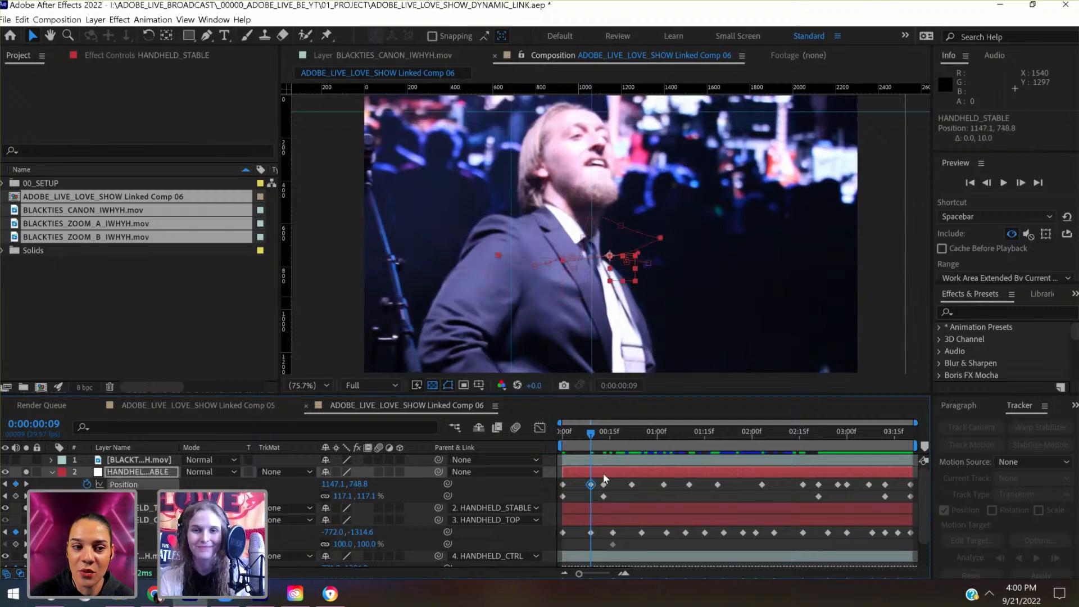
- Reveal HANDHELD_TOP's keyframes and delete its two Position keyframes between 0:00:00:00 and 0:00:00:09
{"action": "left_click_drag", "start_coordinate": [589, 432], "coordinate": [582, 434]}
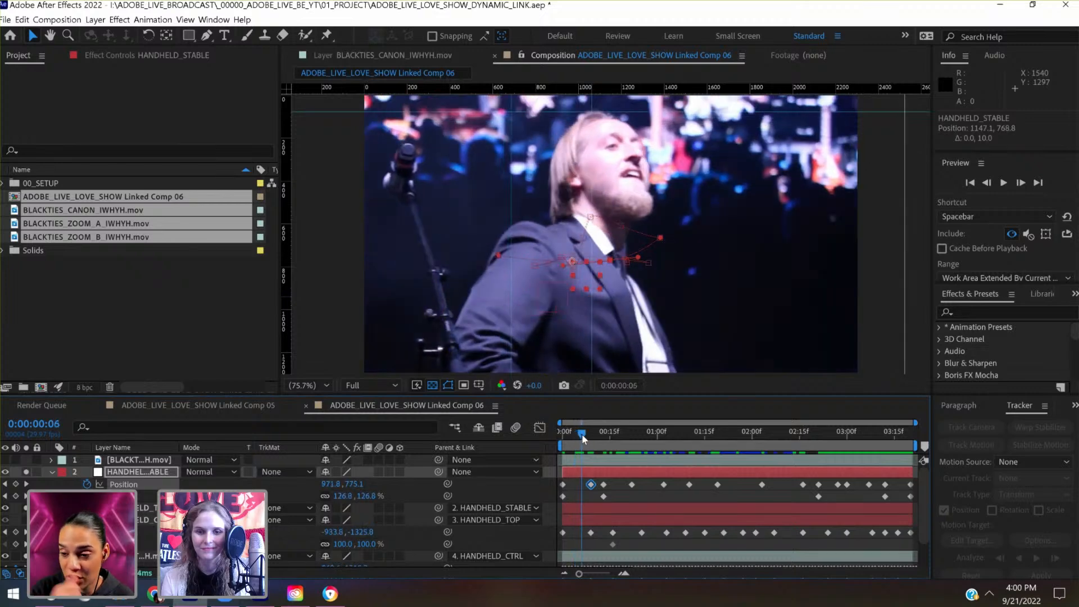
{"action": "left_click", "coordinate": [138, 508]}
{"action": "key", "text": "u"}
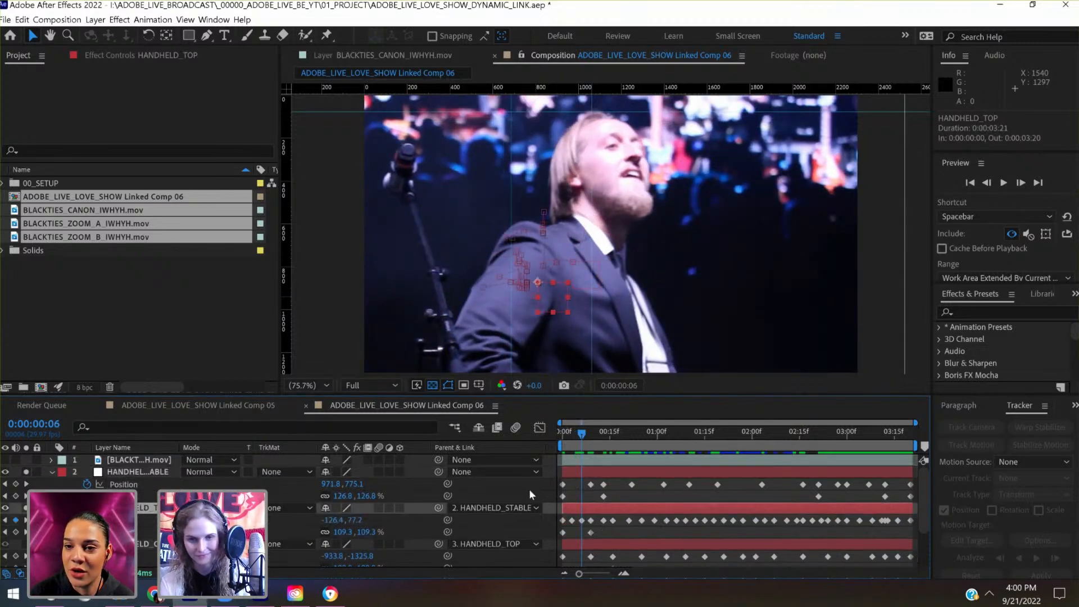
{"action": "left_click_drag", "start_coordinate": [569, 525], "coordinate": [586, 516]}
{"action": "key", "text": "Delete"}
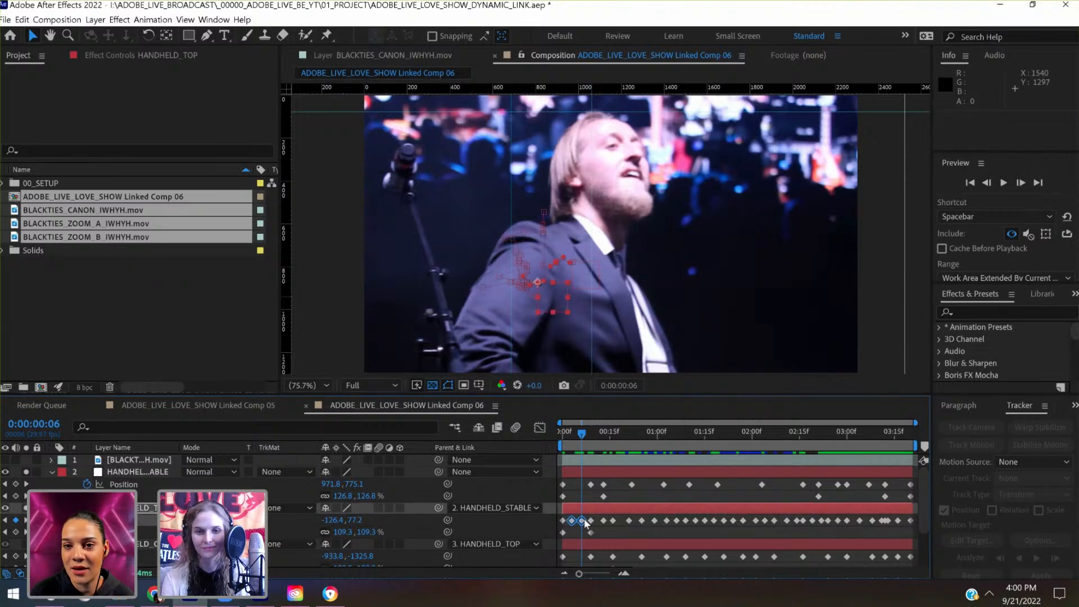
- Replay the opening and delete HANDHELD_STABLE's Position and Scale keyframes at 0:00:00:13 and HANDHELD_TOP's Position keyframes at 0:00:00:13 and 0:00:00:16
{"action": "left_click_drag", "start_coordinate": [581, 435], "coordinate": [542, 439]}
{"action": "key", "text": "space"}
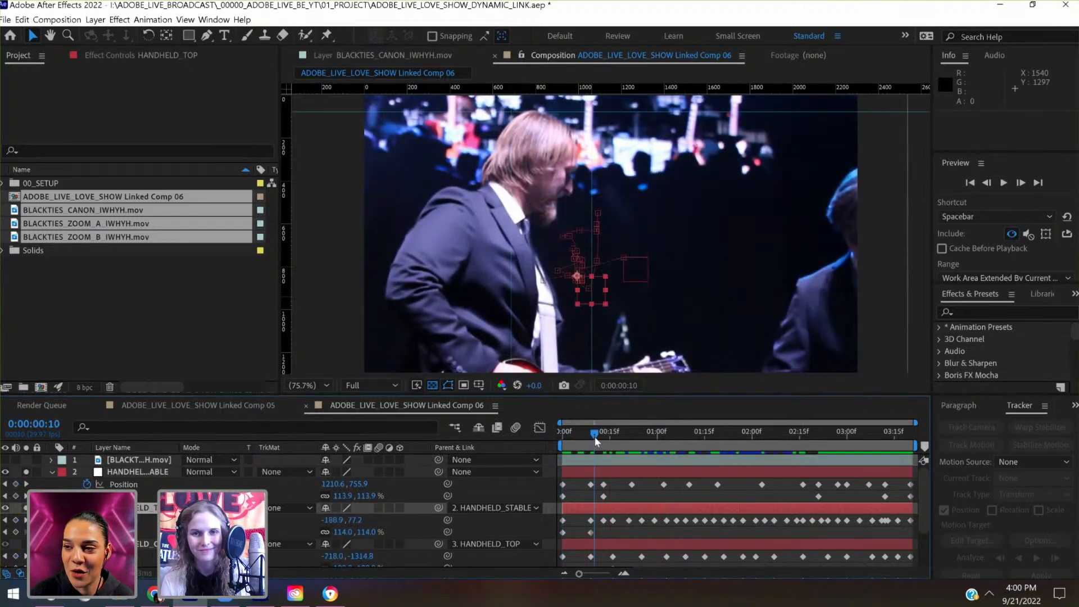
{"action": "left_click", "coordinate": [596, 437]}
{"action": "left_click_drag", "start_coordinate": [608, 436], "coordinate": [616, 436]}
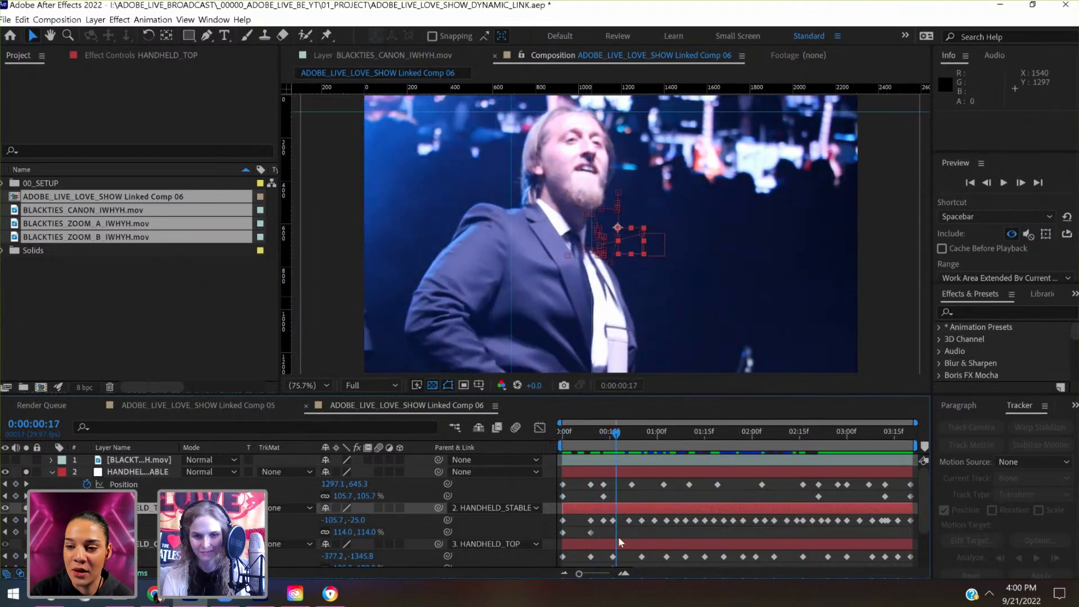
{"action": "left_click_drag", "start_coordinate": [612, 525], "coordinate": [599, 483]}
{"action": "key", "text": "Delete"}
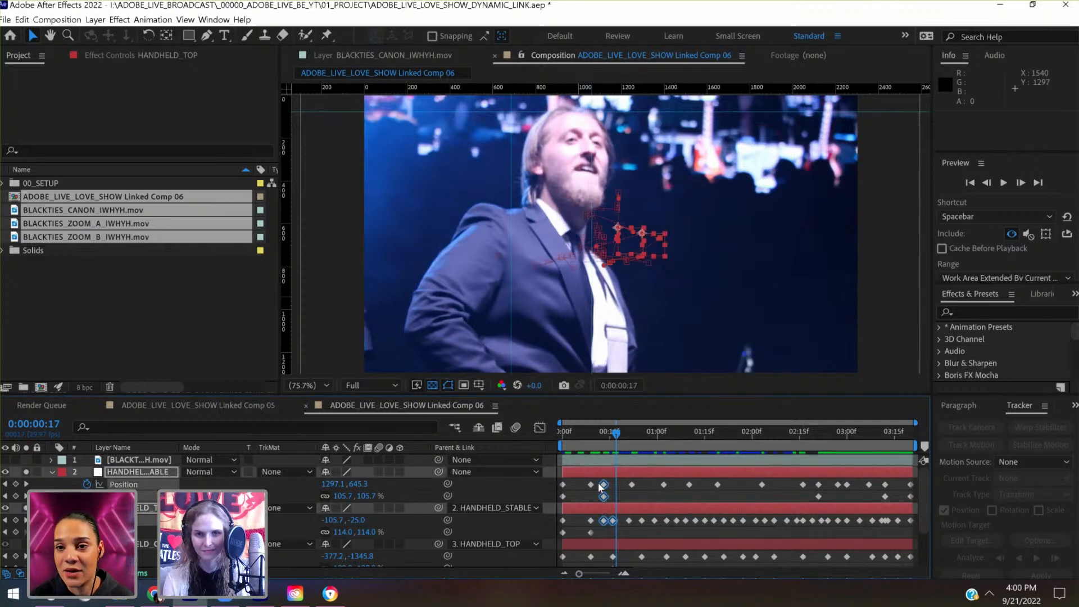
- At 0:00:00:16, key HANDHELD_STABLE at Position 1242.4, 729.1 and Scale 122.2%, and HANDHELD_TOP at Position -139.6, -53.2 and Scale 94%
{"action": "left_click_drag", "start_coordinate": [617, 434], "coordinate": [611, 435]}
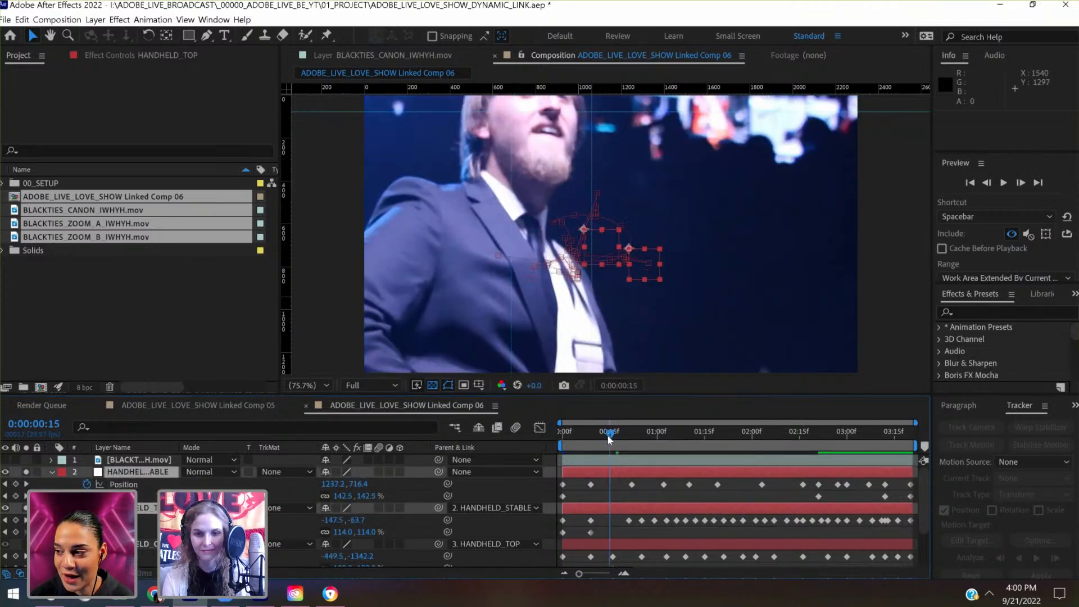
{"action": "left_click", "coordinate": [613, 438]}
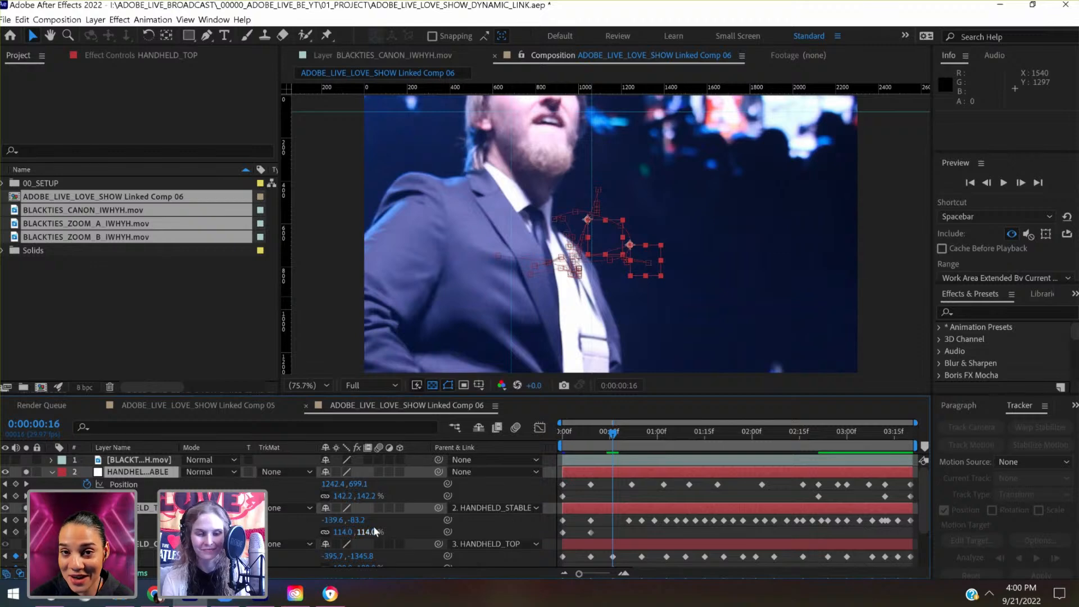
{"action": "mouse_move", "coordinate": [368, 501]}
{"action": "left_mouse_down"}
{"action": "mouse_move", "coordinate": [348, 498]}
{"action": "mouse_move", "coordinate": [396, 485]}
{"action": "mouse_move", "coordinate": [374, 484]}
{"action": "left_mouse_up"}
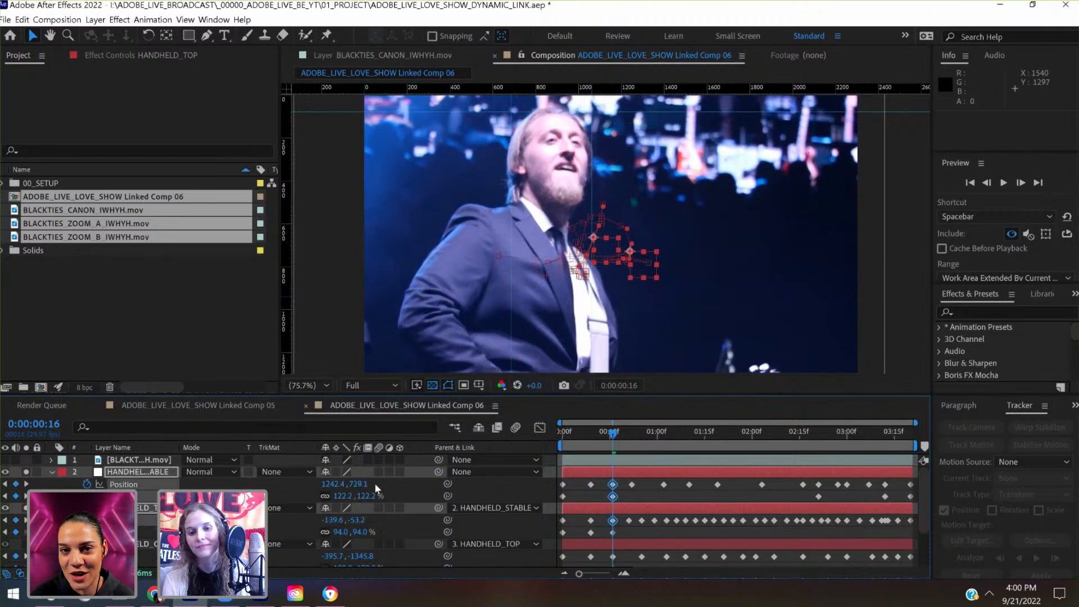
- At 0:00:00:09, set HANDHELD_STABLE's Position to 1147.1, 806.8 and HANDHELD_TOP's to -190.0, 92.0, and check the motion from the start
{"action": "left_click_drag", "start_coordinate": [605, 443], "coordinate": [590, 444]}
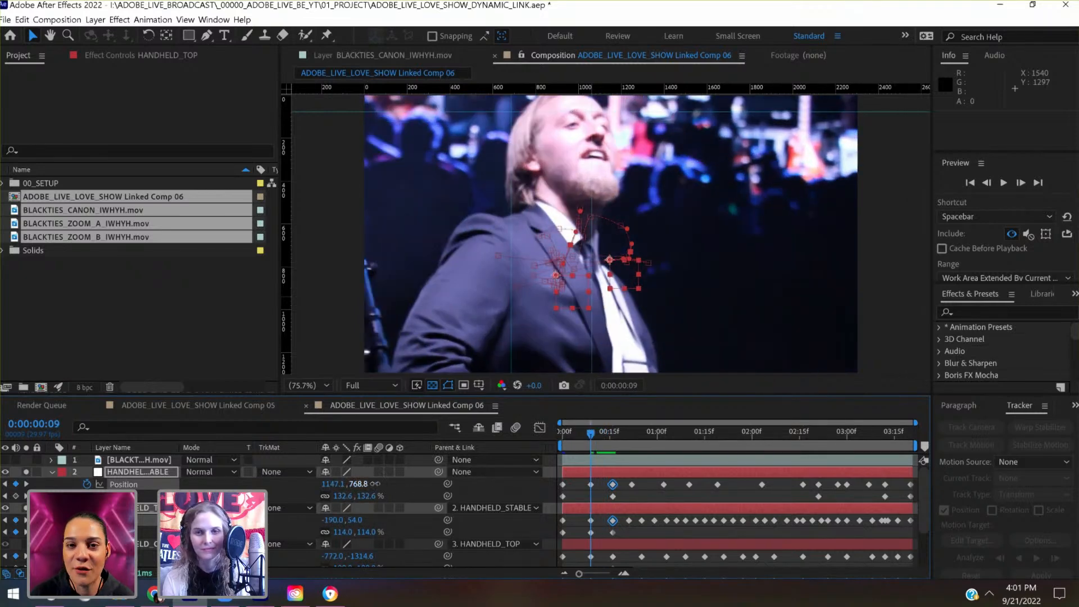
{"action": "left_click_drag", "start_coordinate": [356, 485], "coordinate": [395, 479]}
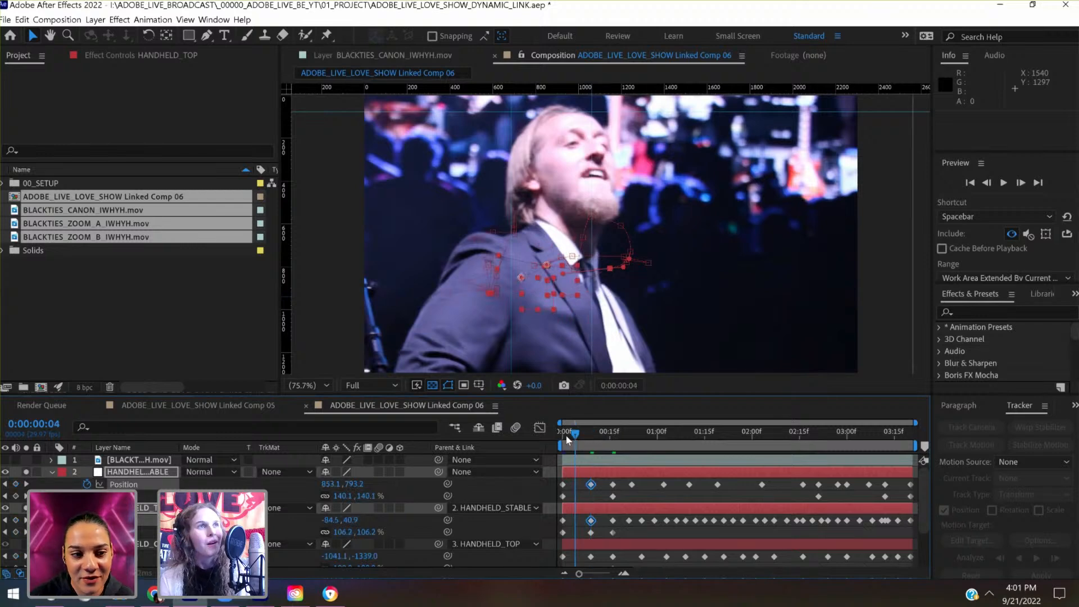
{"action": "left_click_drag", "start_coordinate": [574, 436], "coordinate": [552, 434]}
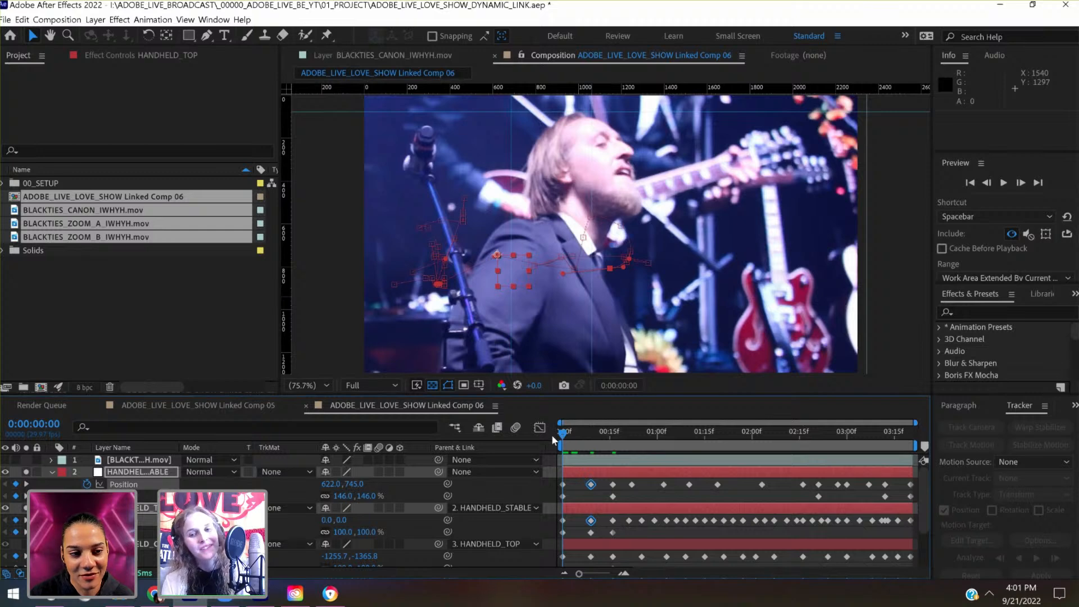
{"action": "left_click_drag", "start_coordinate": [566, 434], "coordinate": [597, 437]}
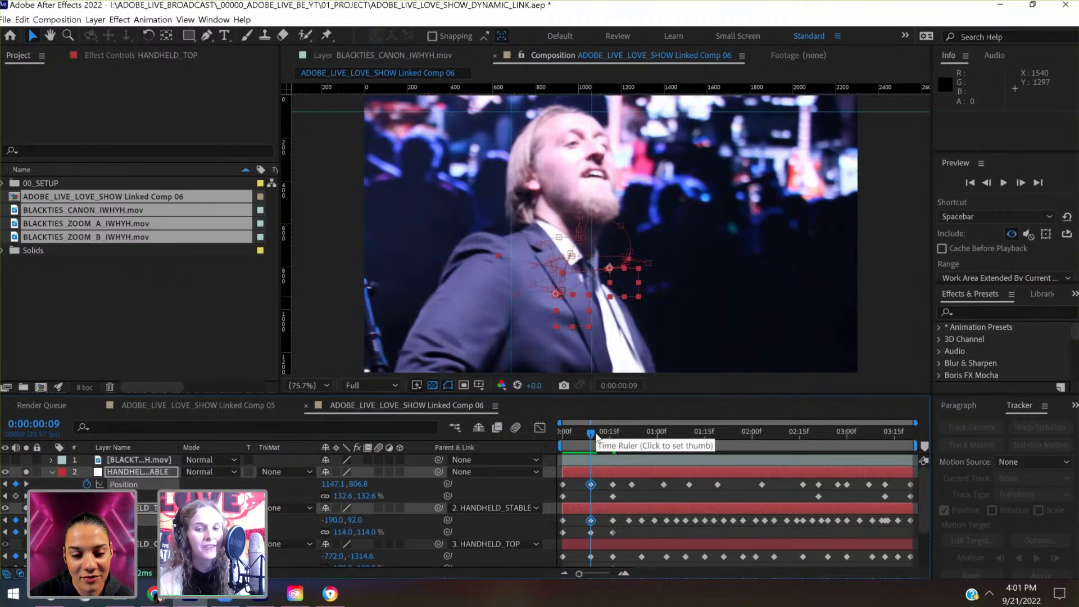
- At 0:00:00:04, key HANDHELD_STABLE's Position at 853.1, 813.2 and HANDHELD_TOP's at -84.5, 40.9, save the project, and return to the start
{"action": "left_click", "coordinate": [575, 434]}
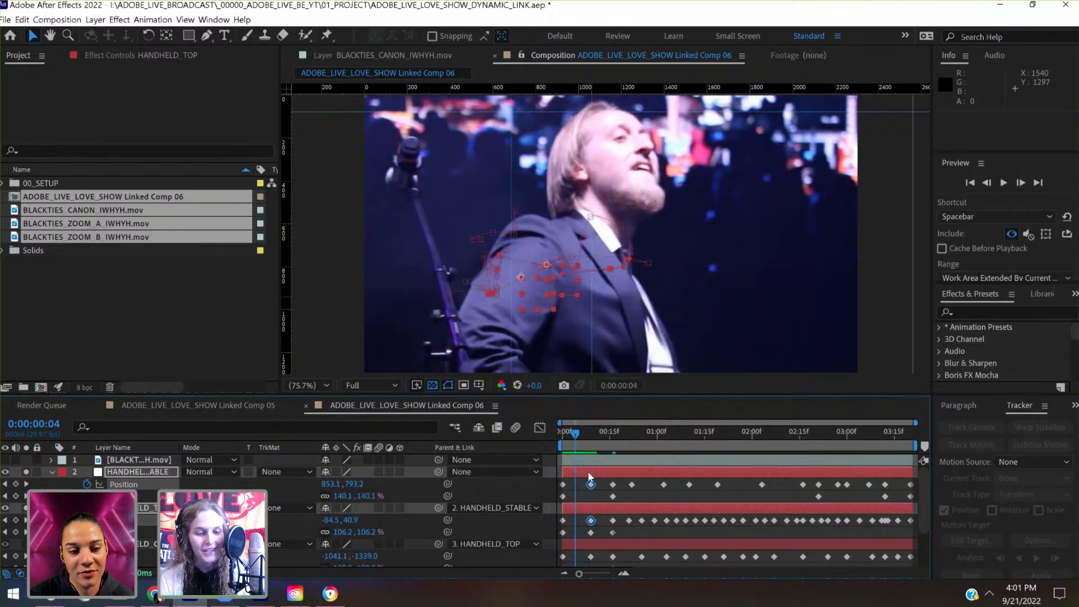
{"action": "key", "text": "ctrl+s"}
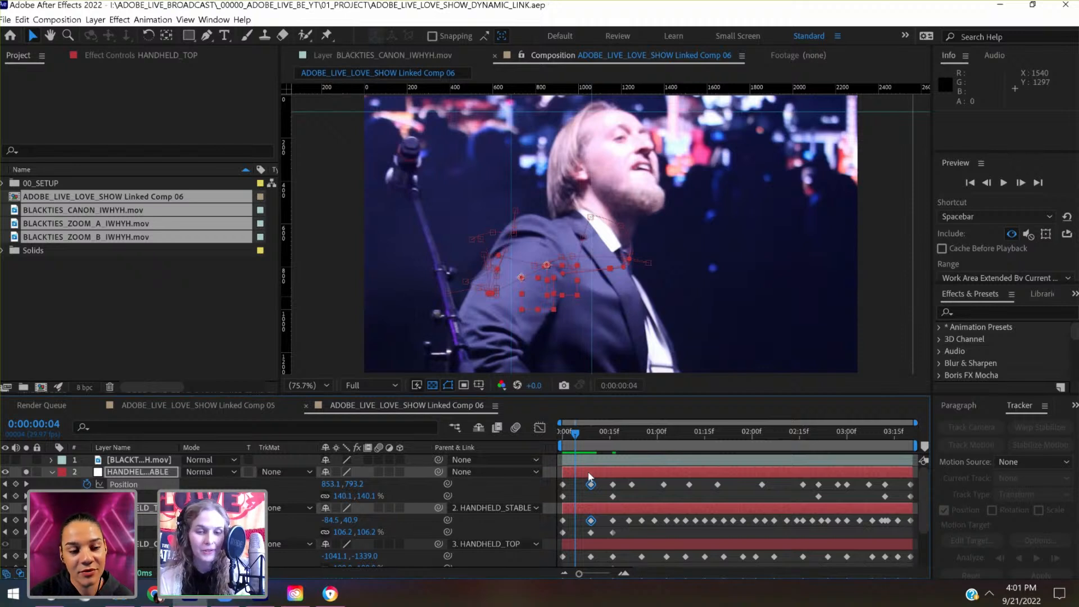
{"action": "key", "text": "shift+Down"}
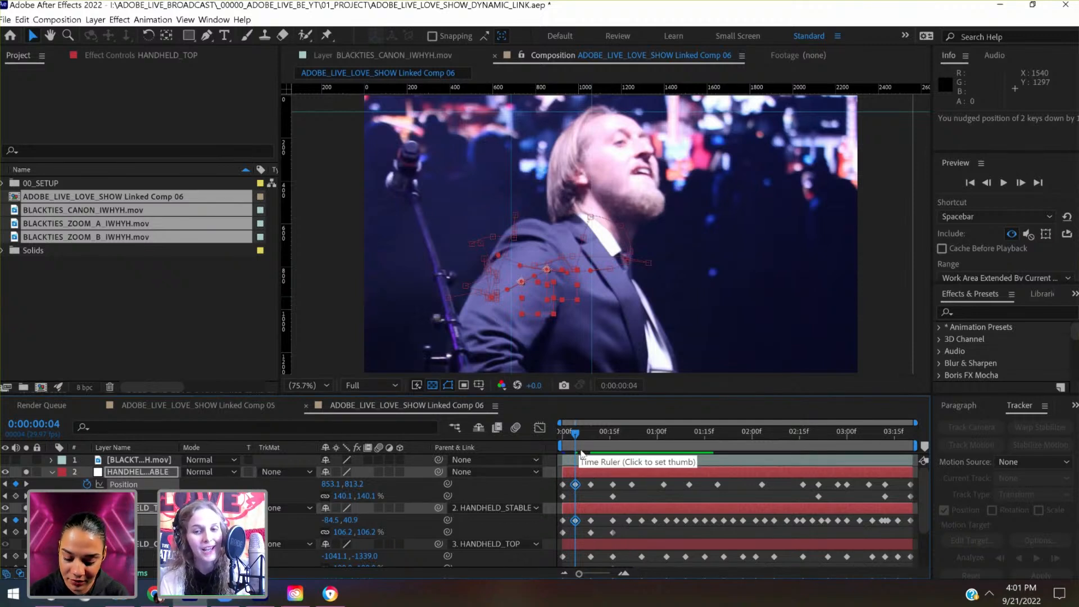
{"action": "key", "text": "ctrl+s"}
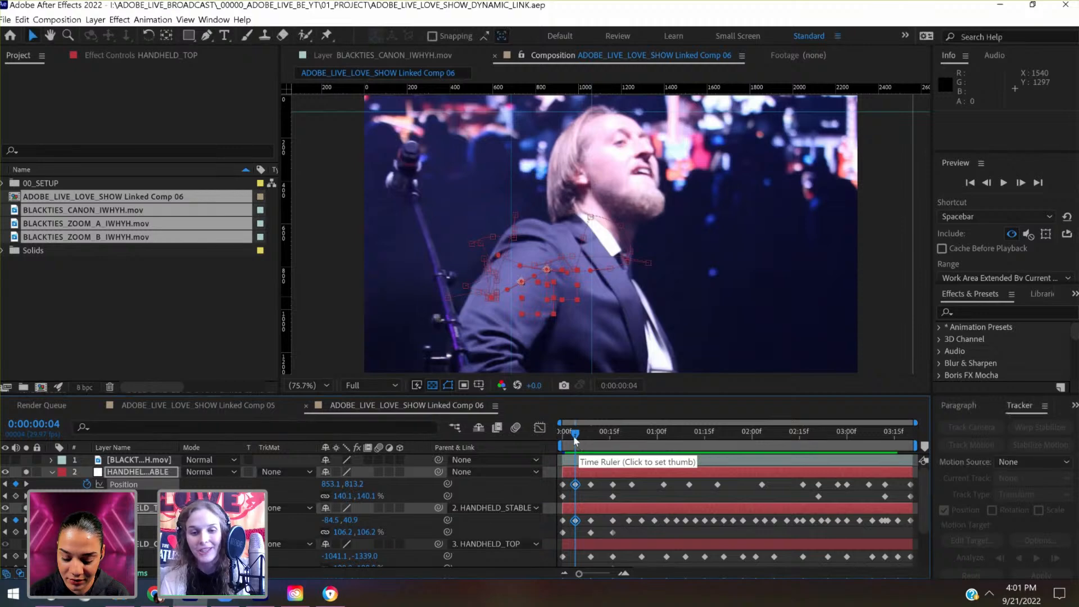
{"action": "left_click", "coordinate": [562, 441]}
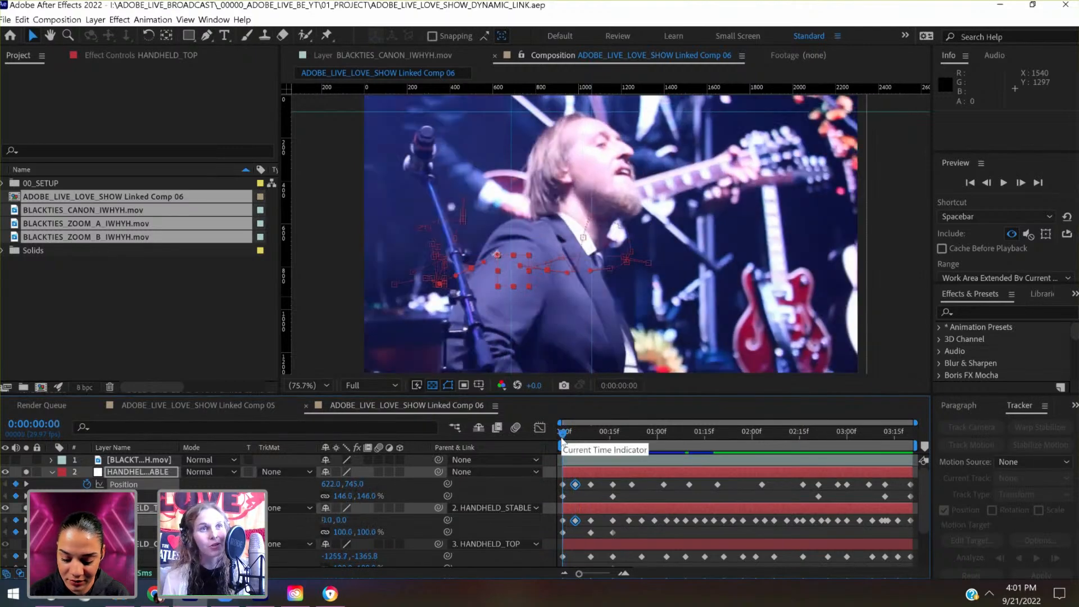
- At 0:00:00:12, lower the singer's framing by keying HANDHELD_STABLE's Position at 1200.7, 869.5 and HANDHELD_TOP's at -171.8, 29.2
{"action": "left_click_drag", "start_coordinate": [562, 442], "coordinate": [584, 435]}
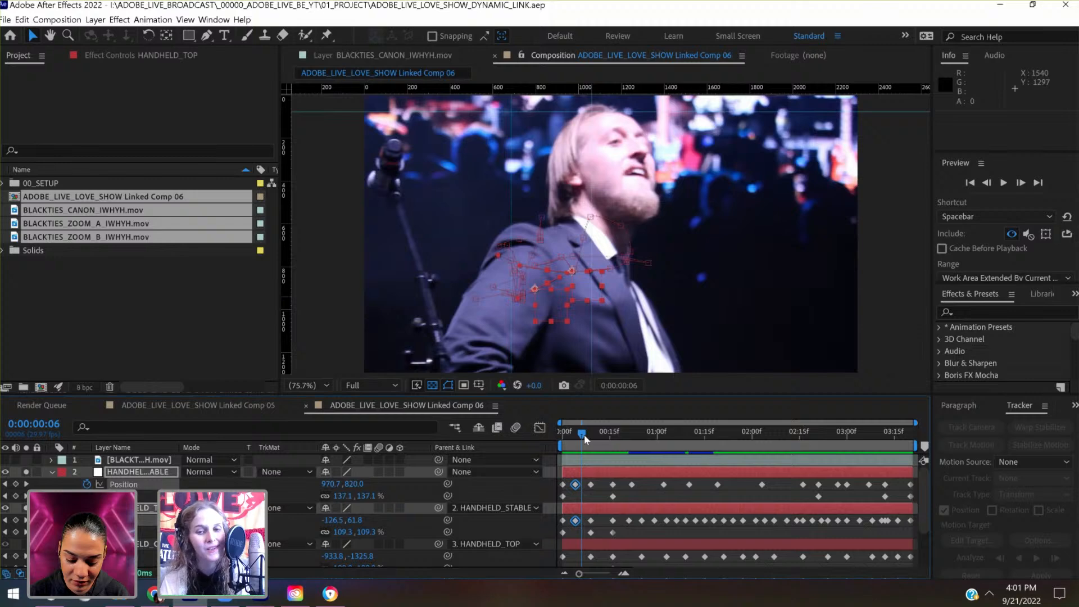
{"action": "left_click_drag", "start_coordinate": [585, 439], "coordinate": [604, 444]}
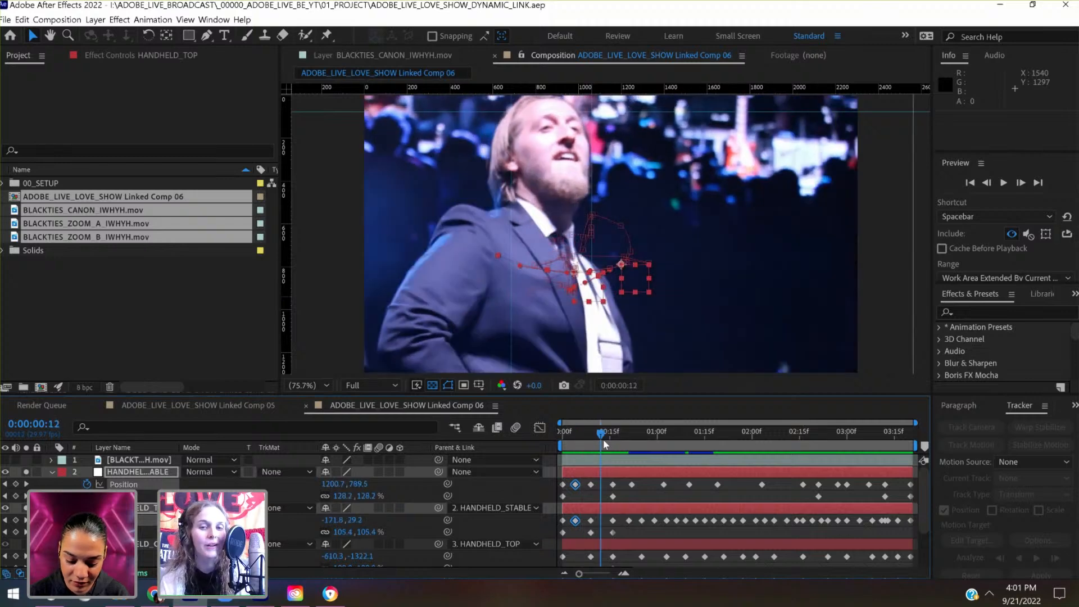
{"action": "key", "text": "shift+Down"}
{"action": "key", "text": "shift+Down"}
{"action": "key", "text": "shift+Down"}
{"action": "key", "text": "shift+Down"}
{"action": "key", "text": "shift+Down"}
{"action": "key", "text": "shift+Down"}
{"action": "key", "text": "shift+Down"}
{"action": "key", "text": "shift+Down"}
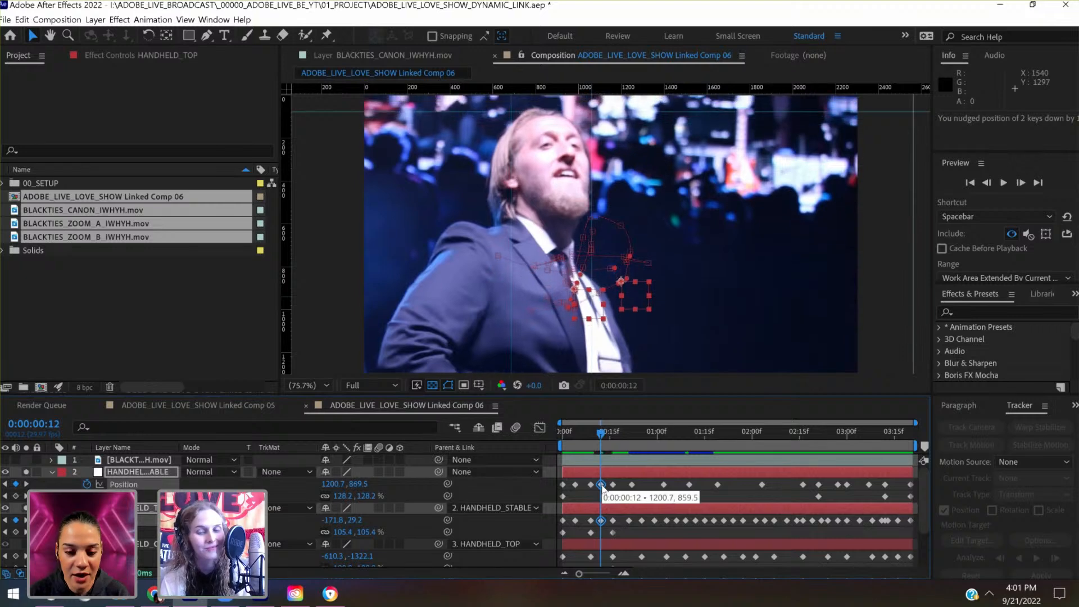
- Check the opening motion back to the first frame, save the project, and play the clip with all layers deselected
{"action": "left_click", "coordinate": [583, 436]}
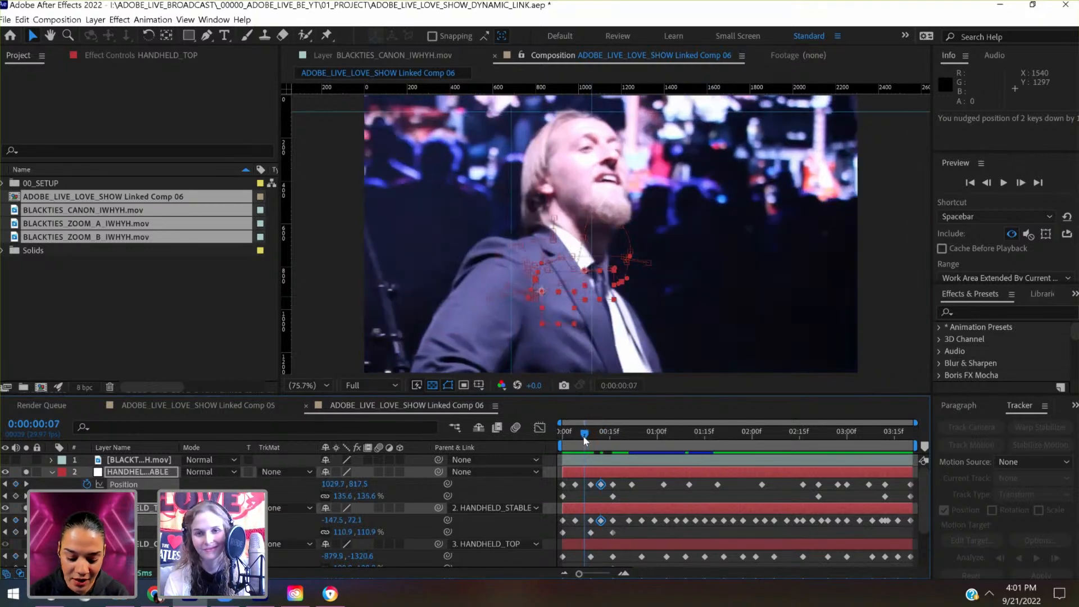
{"action": "left_click_drag", "start_coordinate": [581, 437], "coordinate": [566, 441]}
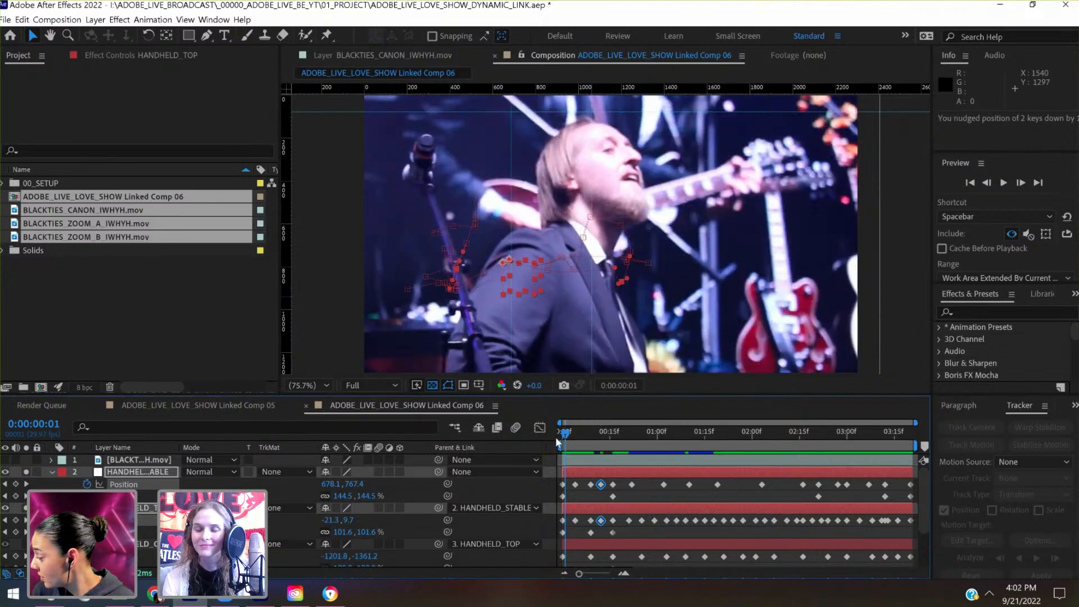
{"action": "left_click", "coordinate": [559, 443]}
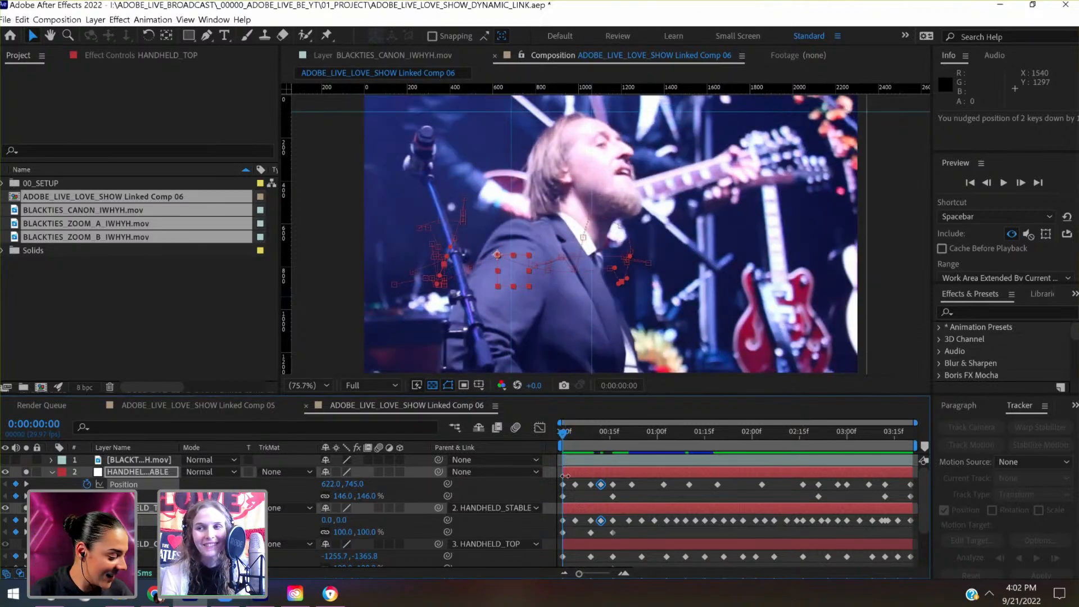
{"action": "key", "text": "ctrl+s"}
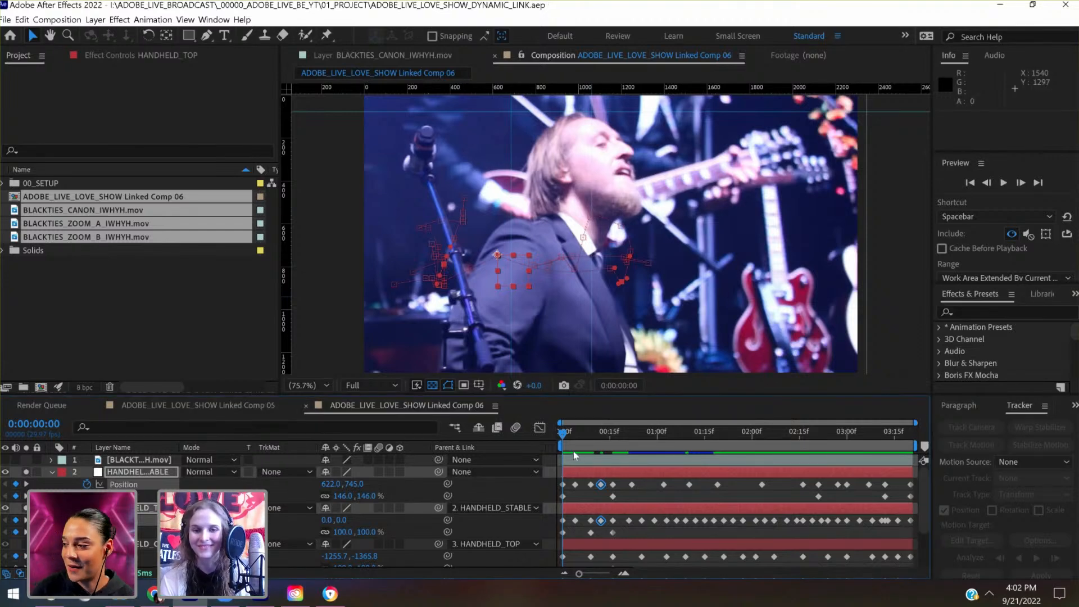
{"action": "left_click", "coordinate": [575, 434]}
{"action": "left_click_drag", "start_coordinate": [582, 433], "coordinate": [540, 435]}
{"action": "left_click", "coordinate": [664, 494]}
{"action": "key", "text": "space"}
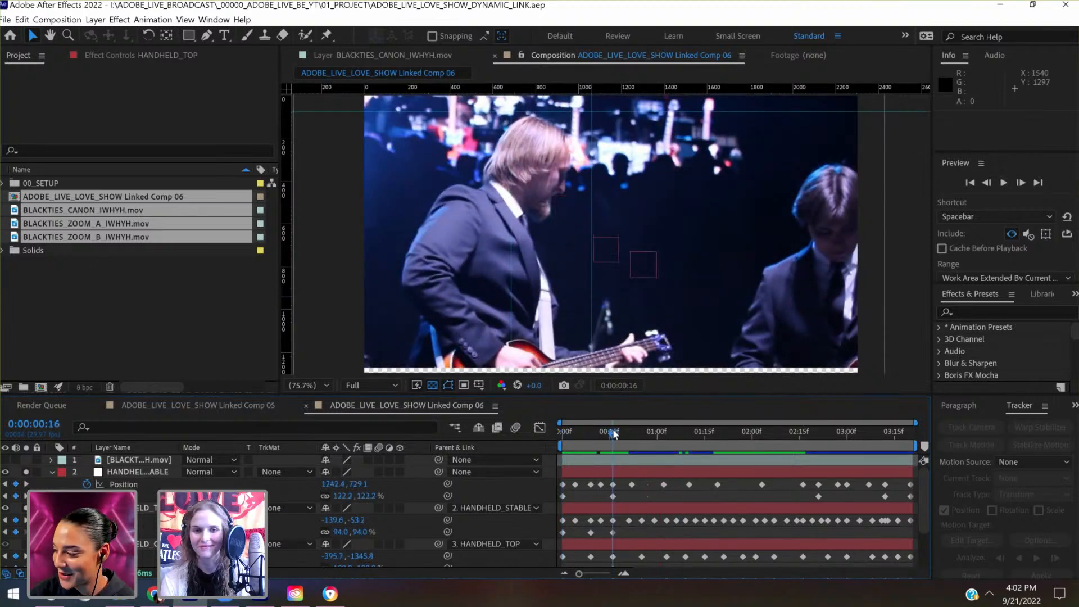
- At 0:00:01:02, set HANDHELD_STABLE's Position to 1055.0, 646.6 to cover the empty strip below the footage
{"action": "left_click", "coordinate": [638, 431]}
{"action": "mouse_move", "coordinate": [650, 426]}
{"action": "left_mouse_down"}
{"action": "mouse_move", "coordinate": [712, 430]}
{"action": "mouse_move", "coordinate": [639, 430]}
{"action": "left_mouse_up"}
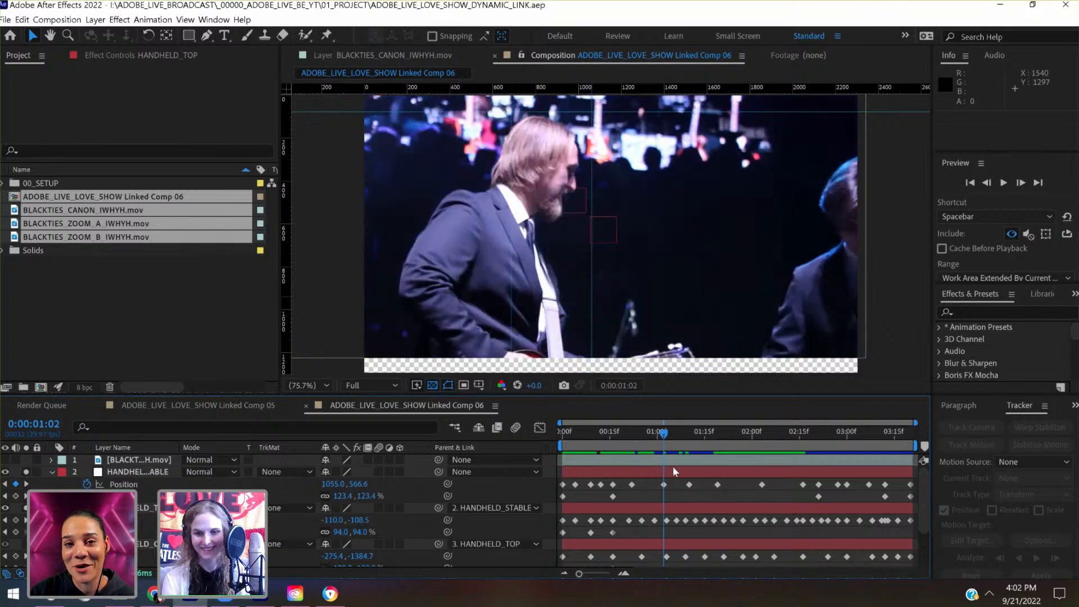
{"action": "left_click", "coordinate": [673, 470]}
{"action": "key", "text": "shift+Down"}
{"action": "key", "text": "shift+Down"}
{"action": "key", "text": "shift+Down"}
{"action": "key", "text": "shift+Down"}
{"action": "key", "text": "shift+Down"}
{"action": "key", "text": "shift+Down"}
{"action": "key", "text": "shift+Down"}
{"action": "key", "text": "shift+Down"}
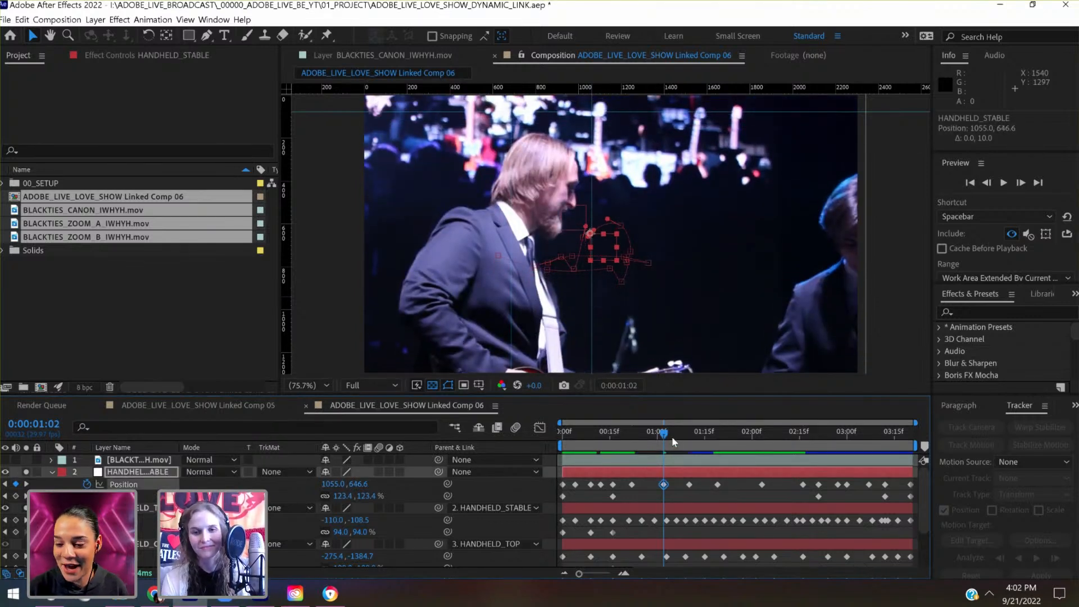
- At 0:00:00:22, set HANDHELD_STABLE's Position to 1196.7, 677.3 and save the project
{"action": "left_click", "coordinate": [642, 433]}
{"action": "left_click", "coordinate": [633, 431]}
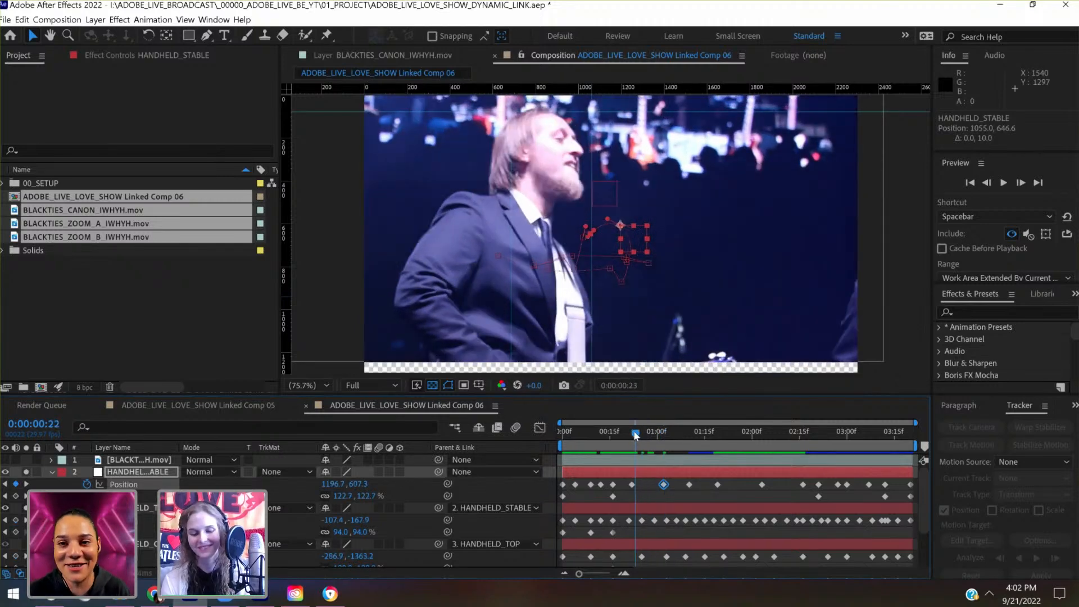
{"action": "key", "text": "shift+Down"}
{"action": "key", "text": "shift+Down"}
{"action": "key", "text": "shift+Down"}
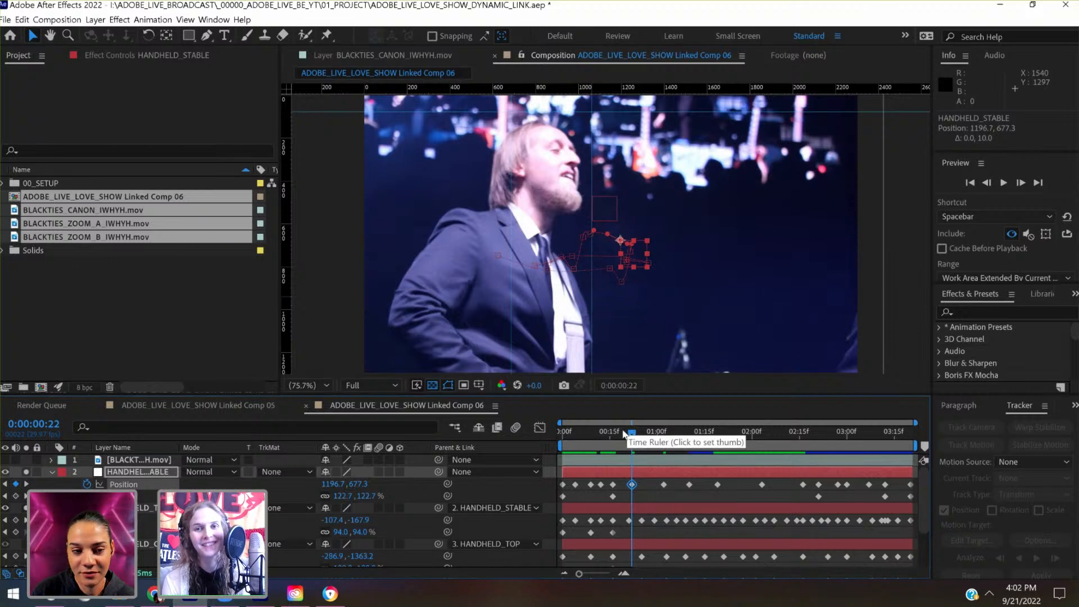
{"action": "key", "text": "ctrl+s"}
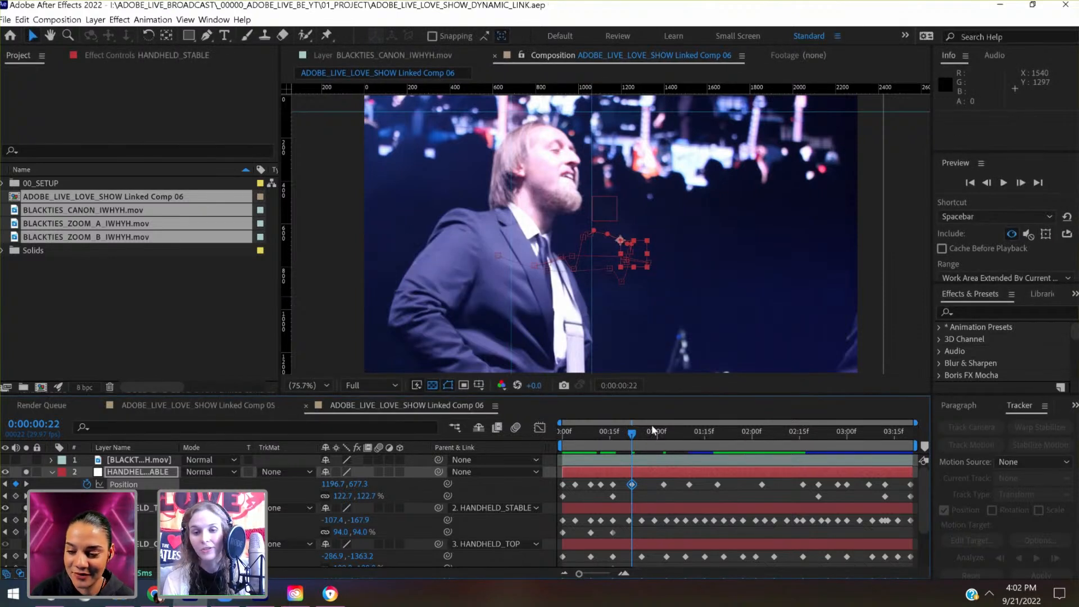
- At 0:00:01:10, set HANDHELD_STABLE's Position to 1050.6, 662.1, scrub through the preceding frames to check it, and save the project
{"action": "left_click", "coordinate": [665, 432]}
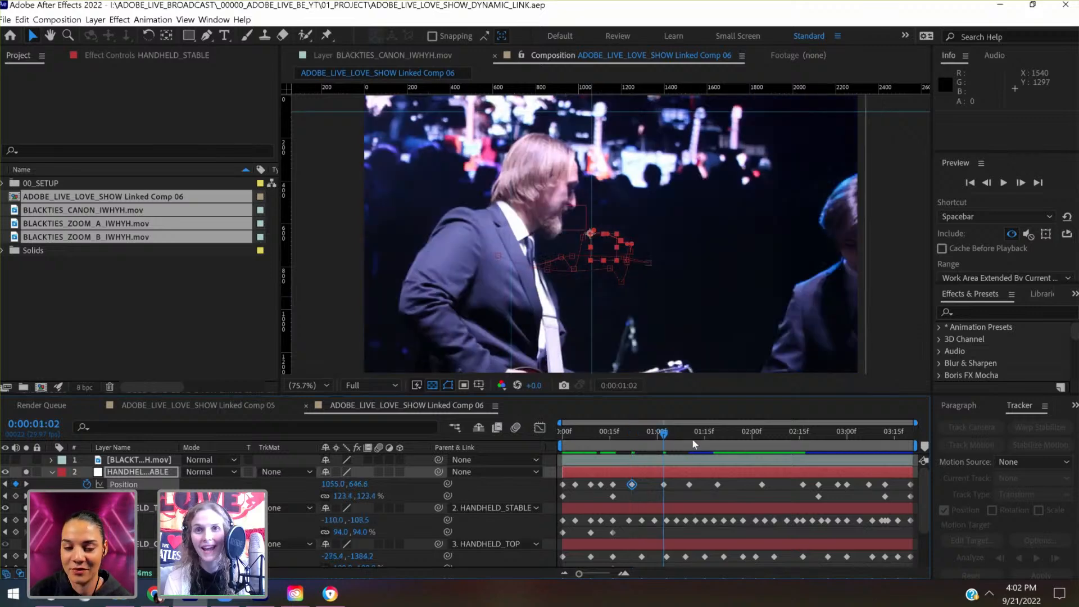
{"action": "left_click", "coordinate": [688, 438]}
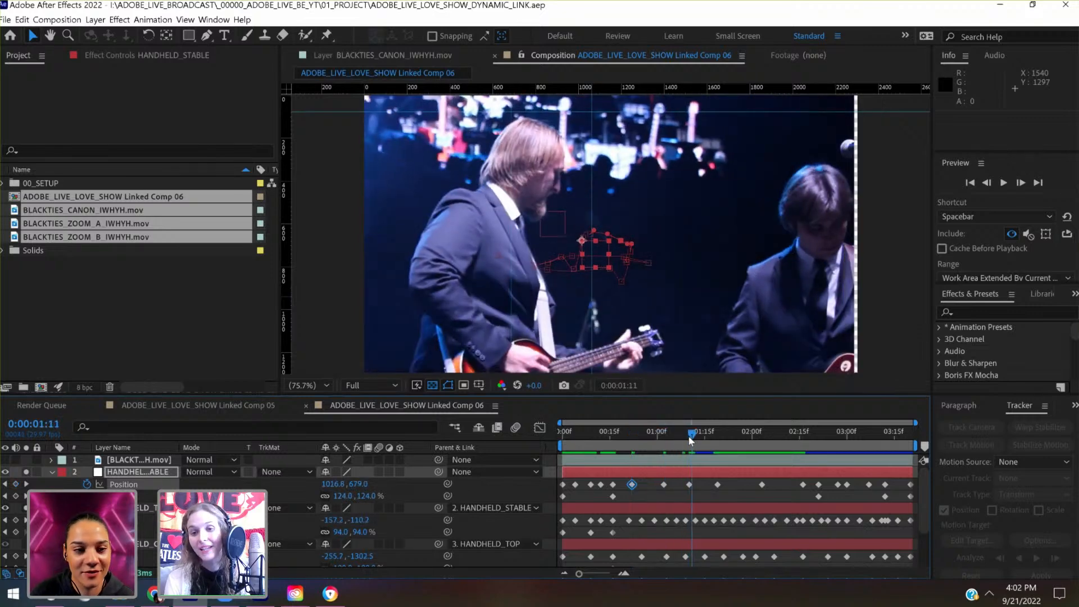
{"action": "key", "text": "shift+Right"}
{"action": "key", "text": "shift+Right"}
{"action": "key", "text": "shift+Right"}
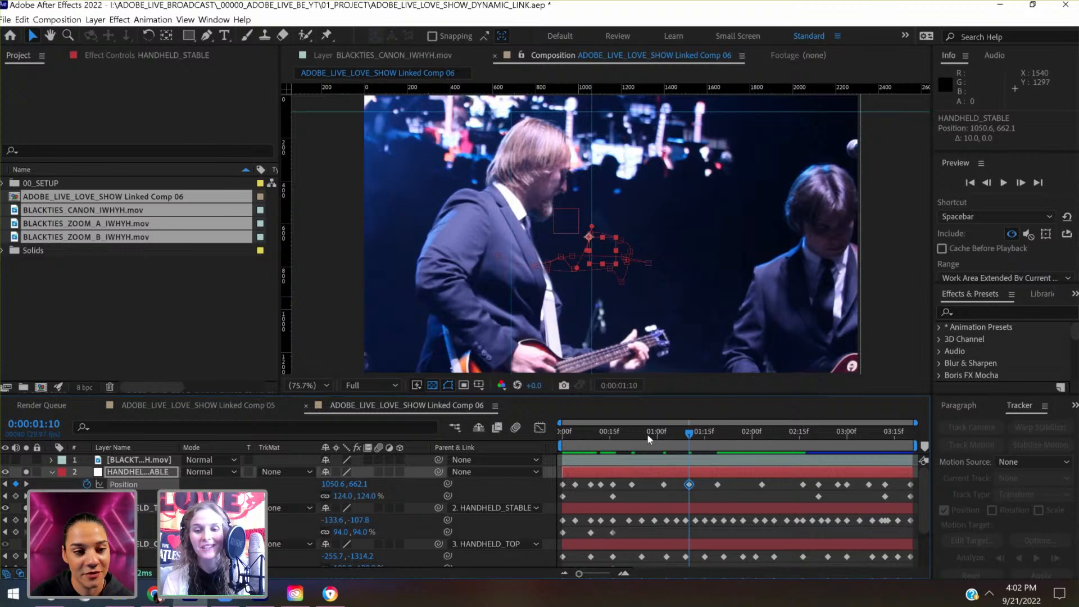
{"action": "left_click_drag", "start_coordinate": [649, 439], "coordinate": [690, 437]}
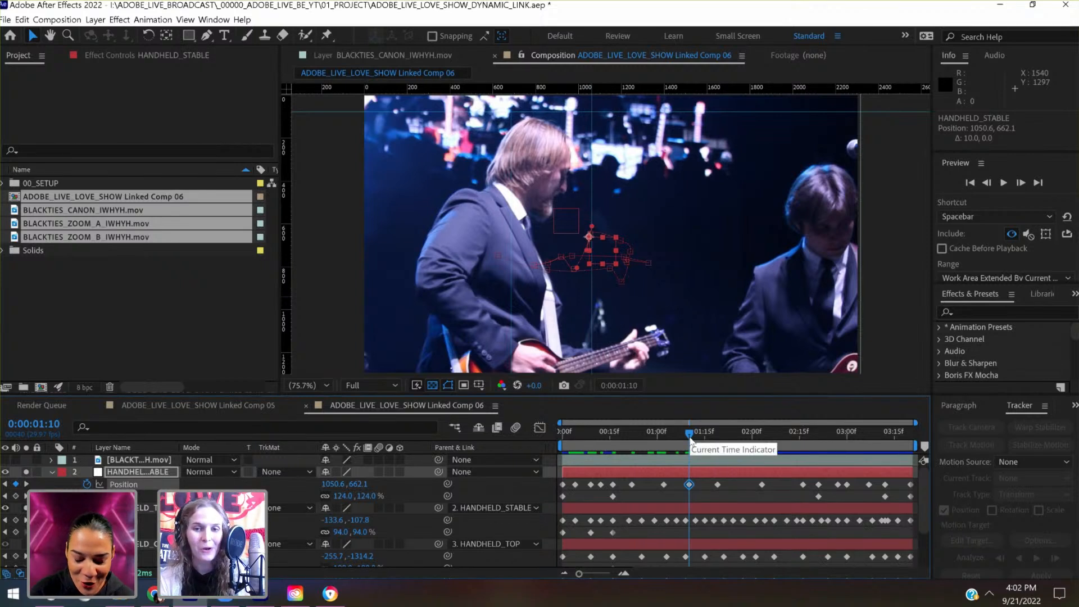
{"action": "key", "text": "ctrl+s"}
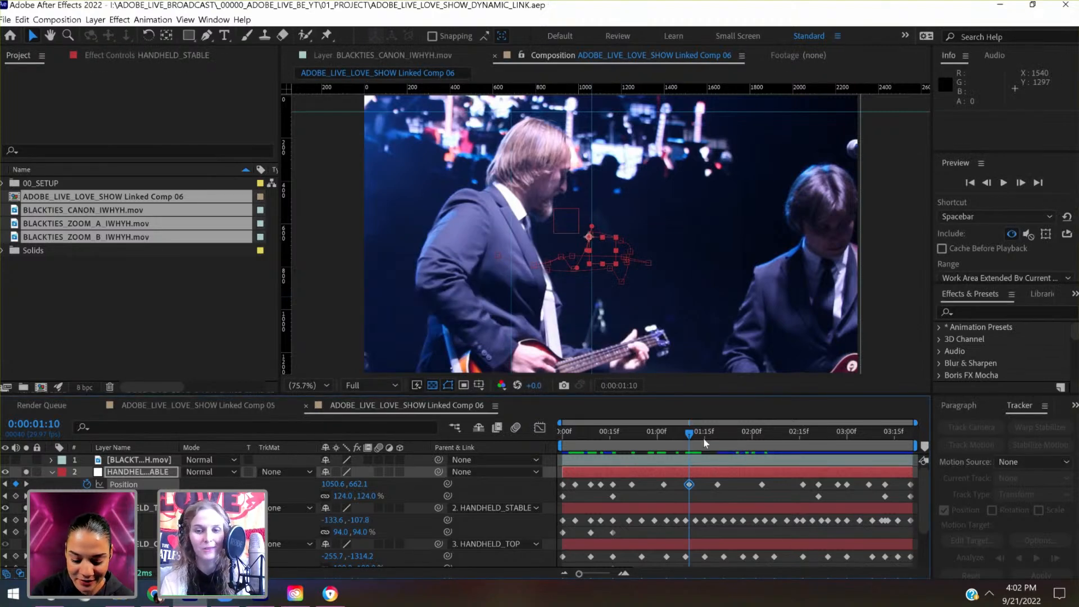
- At 0:00:01:27, key HANDHELD_STABLE's Position at 1164.7, 696.7 so the footage fills the frame, and save the project
{"action": "left_click", "coordinate": [717, 437]}
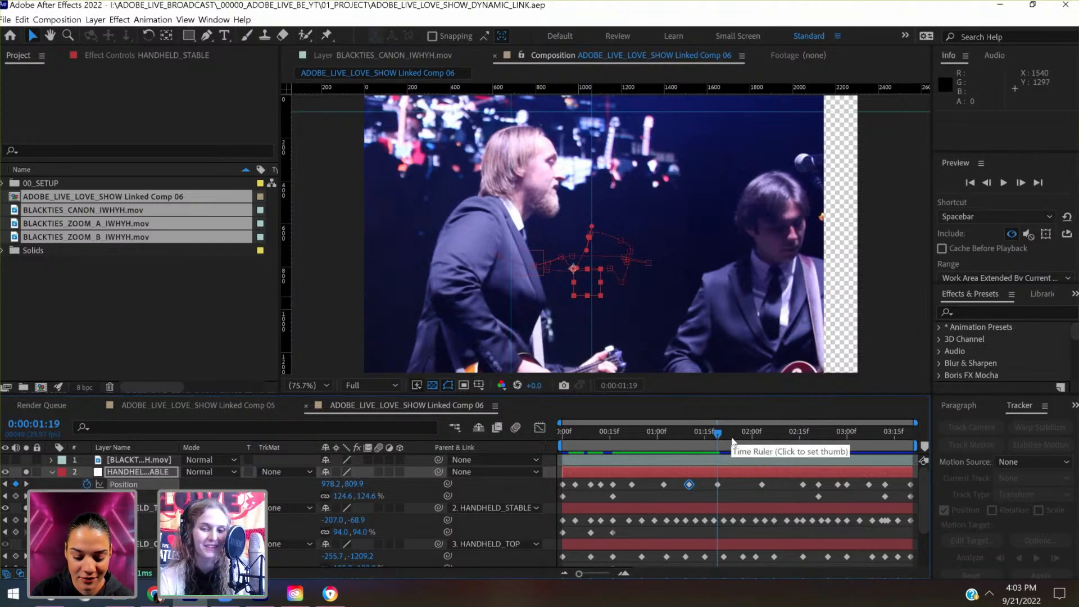
{"action": "left_click", "coordinate": [743, 437]}
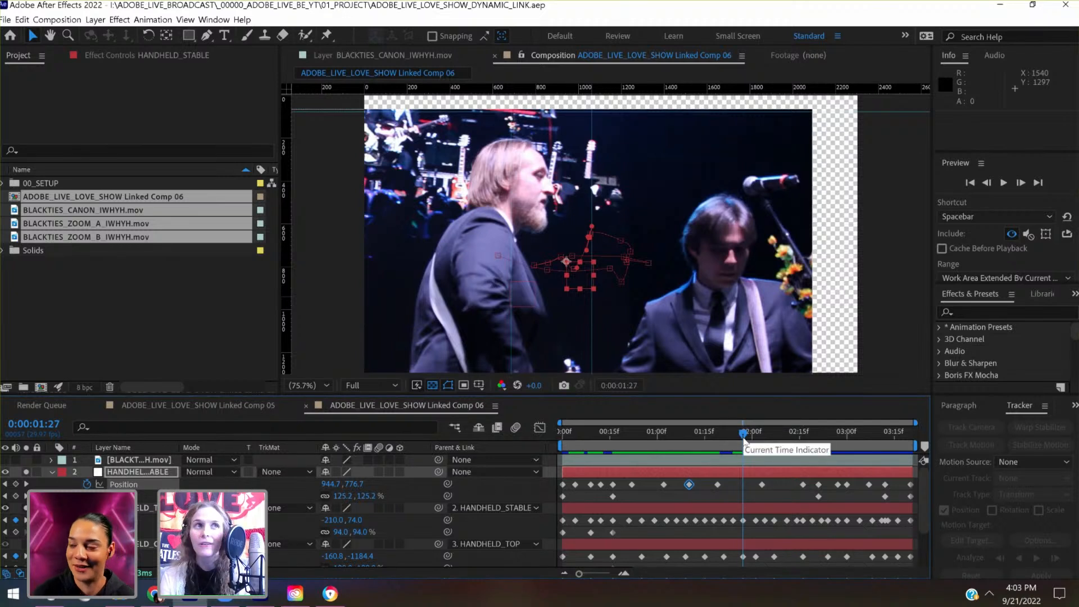
{"action": "key", "text": "shift+Up"}
{"action": "key", "text": "shift+Up"}
{"action": "key", "text": "shift+Up"}
{"action": "key", "text": "shift+Up"}
{"action": "key", "text": "shift+Up"}
{"action": "key", "text": "shift+Up"}
{"action": "key", "text": "shift+Up"}
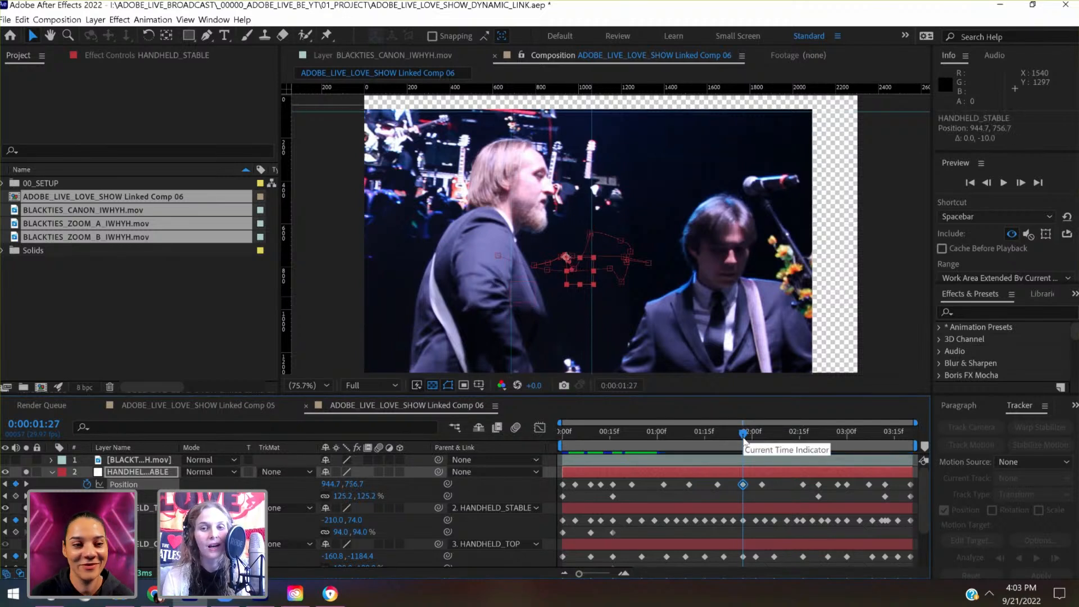
{"action": "key", "text": "shift+Up"}
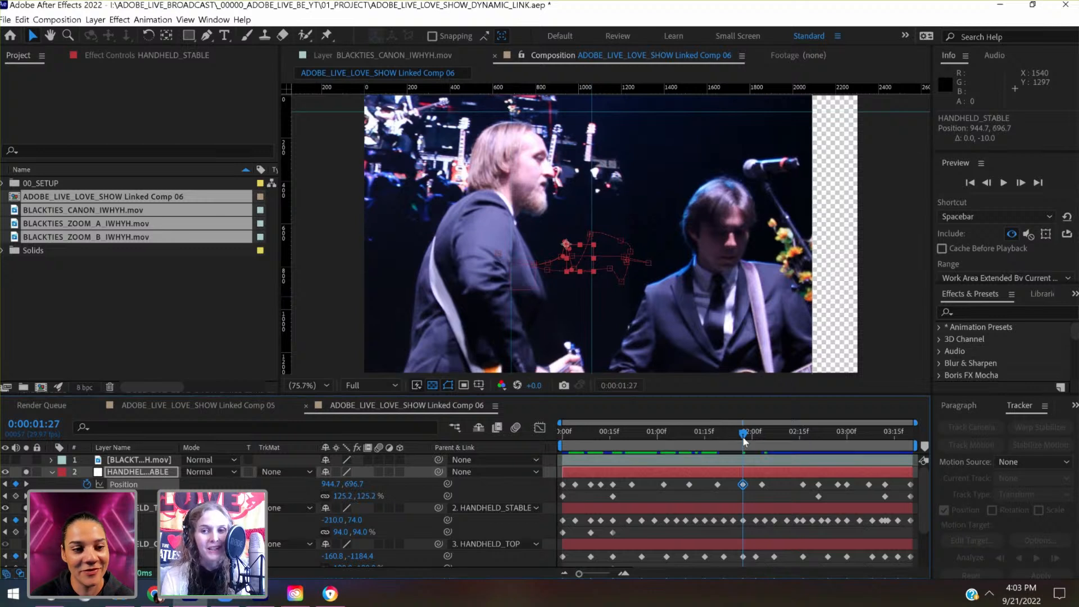
{"action": "key", "text": "shift+Right"}
{"action": "key", "text": "shift+Right"}
{"action": "key", "text": "shift+Right"}
{"action": "key", "text": "shift+Right"}
{"action": "key", "text": "shift+Right"}
{"action": "key", "text": "shift+Right"}
{"action": "key", "text": "shift+Right"}
{"action": "key", "text": "shift+Right"}
{"action": "key", "text": "shift+Right"}
{"action": "key", "text": "shift+Right"}
{"action": "key", "text": "shift+Right"}
{"action": "key", "text": "shift+Right"}
{"action": "key", "text": "shift+Right"}
{"action": "key", "text": "shift+Right"}
{"action": "key", "text": "shift+Right"}
{"action": "key", "text": "shift+Right"}
{"action": "key", "text": "shift+Right"}
{"action": "key", "text": "shift+Right"}
{"action": "key", "text": "shift+Right"}
{"action": "key", "text": "shift+Right"}
{"action": "key", "text": "shift+Right"}
{"action": "key", "text": "shift+Right"}
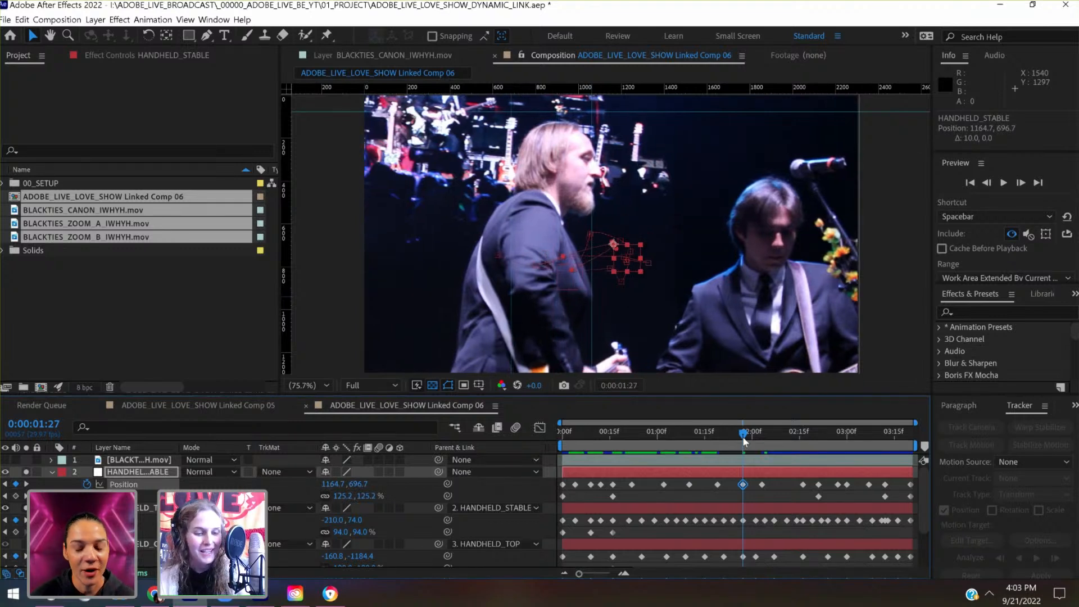
{"action": "key", "text": "ctrl+s"}
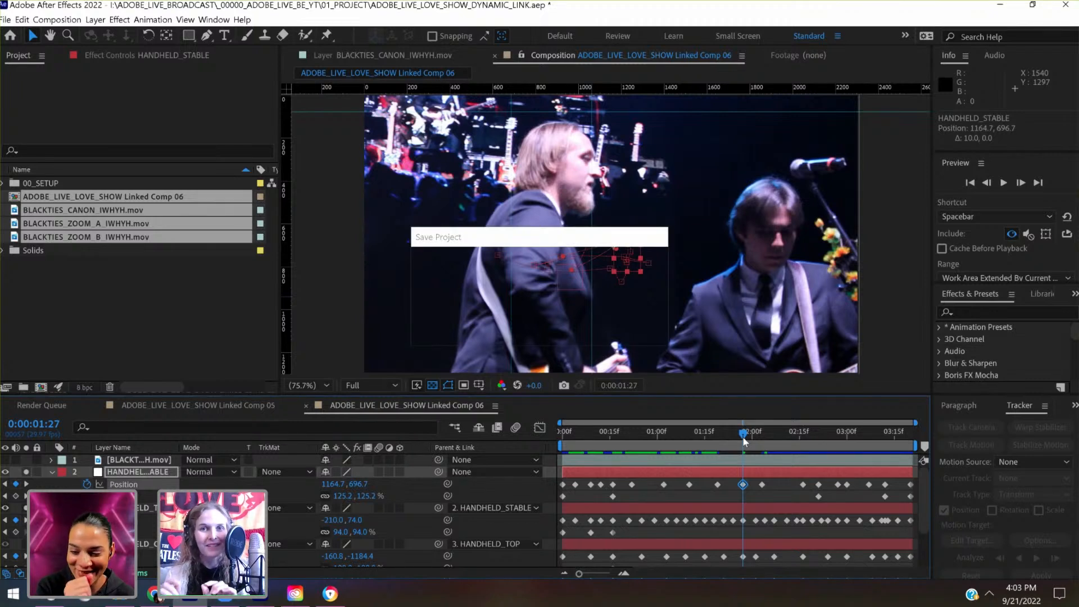
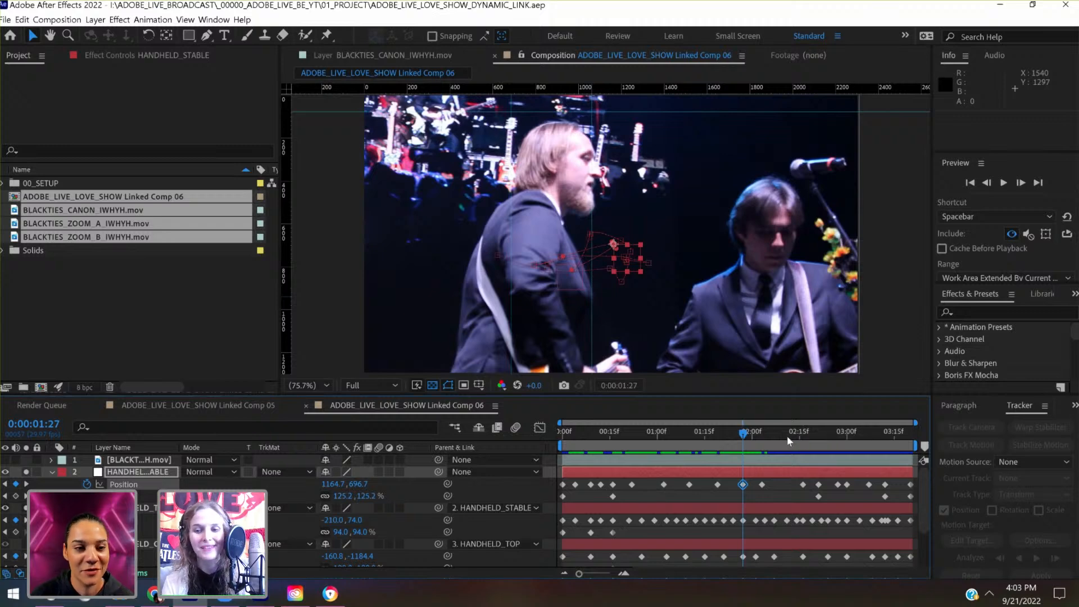
- At 0:00:02:09, set HANDHELD_STABLE's Position to 1150.2, 696.8 to cover the empty areas, and save the project
{"action": "left_click", "coordinate": [781, 435]}
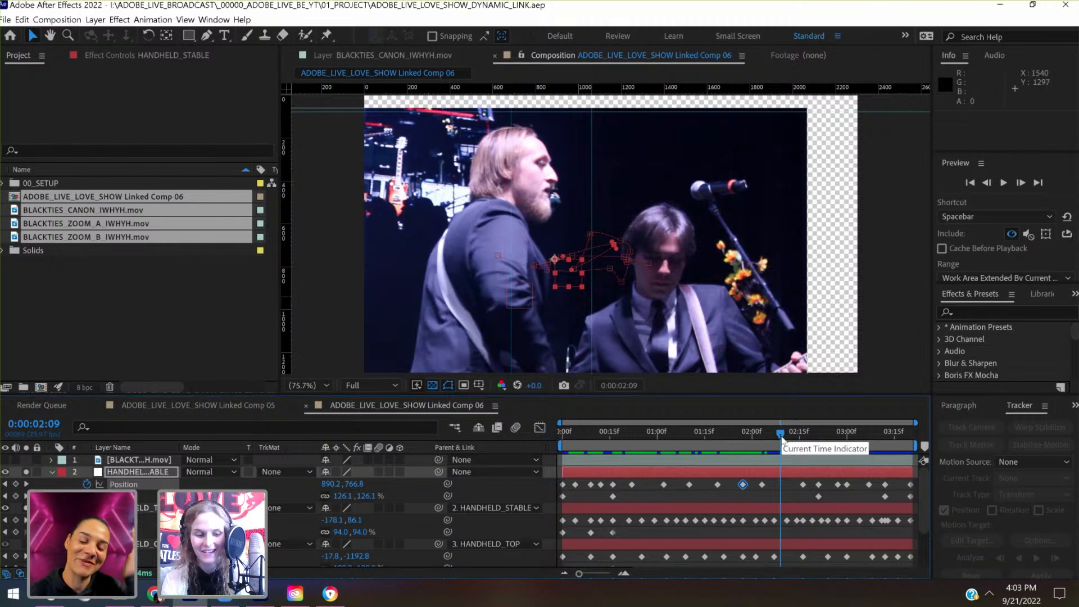
{"action": "key", "text": "shift+Up"}
{"action": "key", "text": "shift+Up"}
{"action": "key", "text": "shift+Up"}
{"action": "key", "text": "shift+Up"}
{"action": "key", "text": "shift+Up"}
{"action": "key", "text": "shift+Up"}
{"action": "key", "text": "shift+Up"}
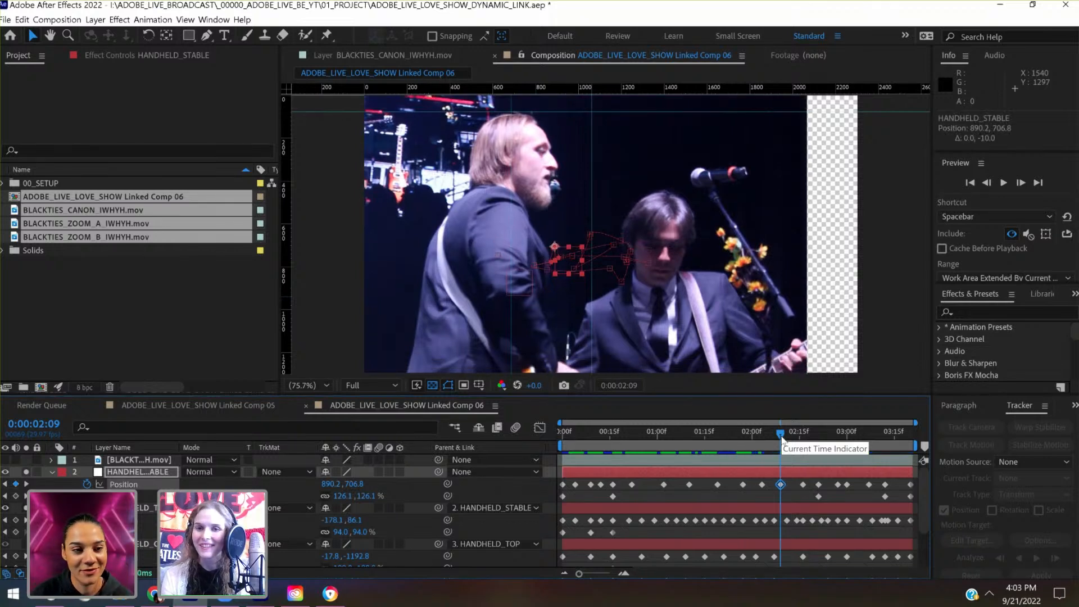
{"action": "key", "text": "shift+Right"}
{"action": "key", "text": "shift+Right"}
{"action": "key", "text": "shift+Right"}
{"action": "key", "text": "shift+Right"}
{"action": "key", "text": "shift+Right"}
{"action": "key", "text": "shift+Right"}
{"action": "key", "text": "shift+Right"}
{"action": "key", "text": "shift+Right"}
{"action": "key", "text": "shift+Right"}
{"action": "key", "text": "shift+Right"}
{"action": "key", "text": "shift+Right"}
{"action": "key", "text": "shift+Right"}
{"action": "key", "text": "shift+Right"}
{"action": "key", "text": "shift+Right"}
{"action": "key", "text": "shift+Right"}
{"action": "key", "text": "shift+Right"}
{"action": "key", "text": "shift+Right"}
{"action": "key", "text": "shift+Right"}
{"action": "key", "text": "shift+Right"}
{"action": "key", "text": "shift+Right"}
{"action": "key", "text": "shift+Right"}
{"action": "key", "text": "shift+Right"}
{"action": "key", "text": "shift+Right"}
{"action": "key", "text": "shift+Right"}
{"action": "key", "text": "shift+Right"}
{"action": "key", "text": "shift+Right"}
{"action": "key", "text": "shift+Right"}
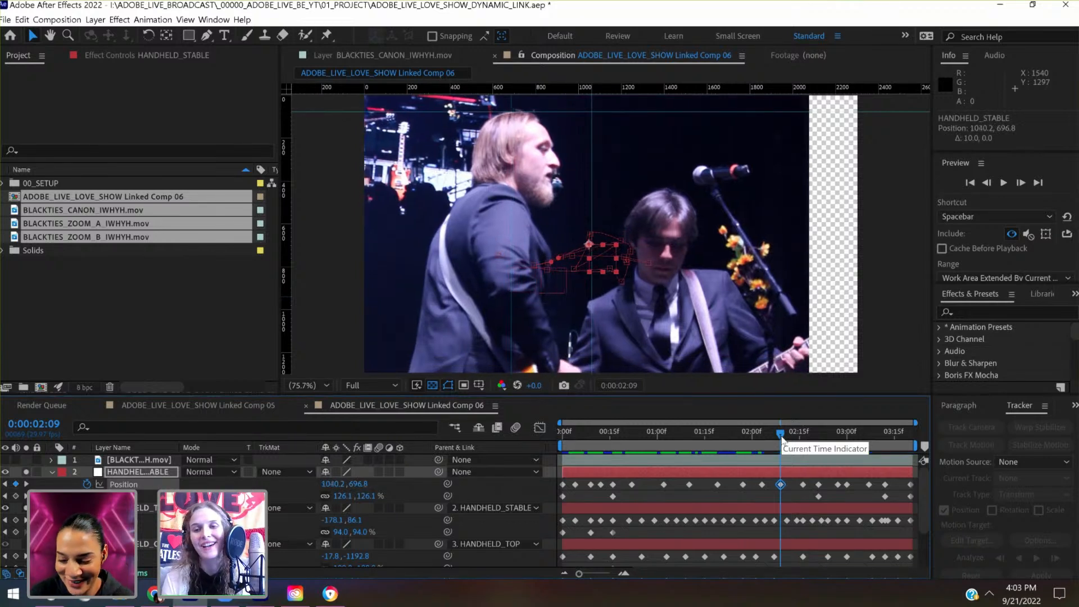
{"action": "key", "text": "shift+Left"}
{"action": "key", "text": "shift+Left"}
{"action": "key", "text": "shift+Left"}
{"action": "key", "text": "shift+Left"}
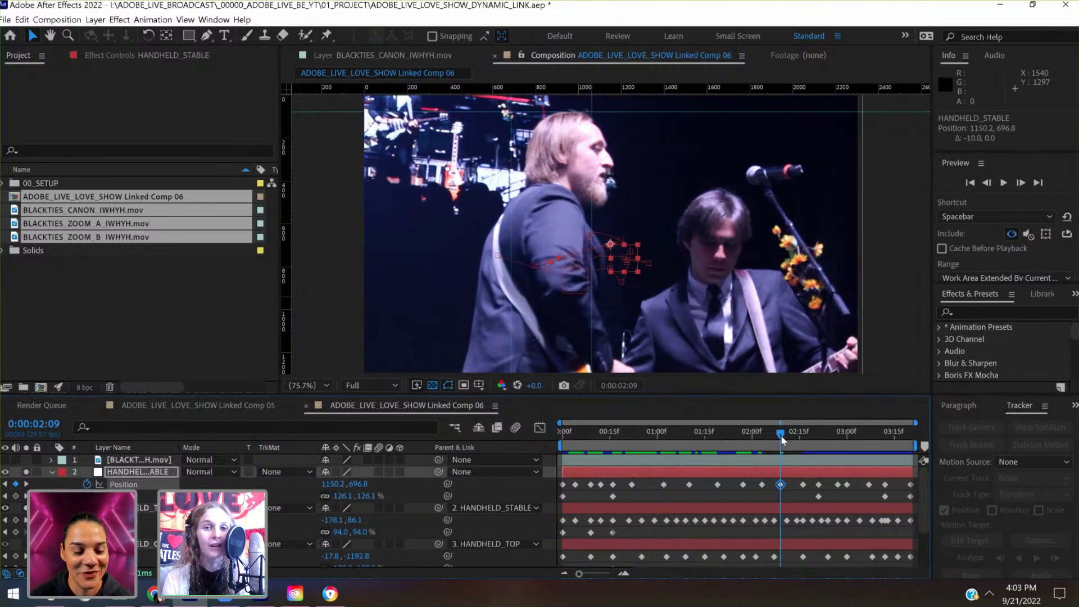
{"action": "key", "text": "ctrl+s"}
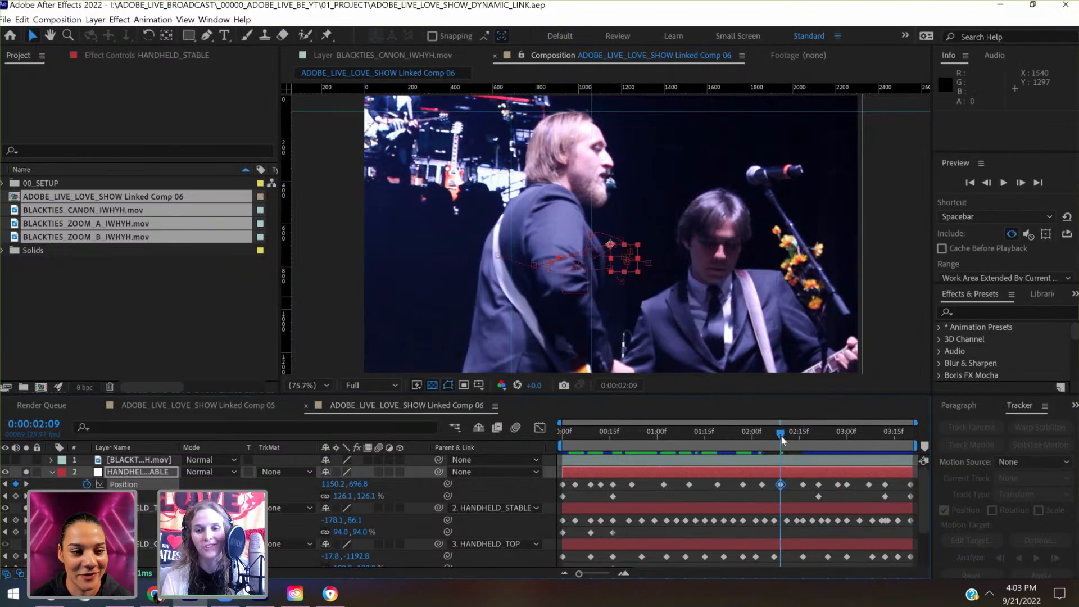
- Review the remaining frames up to 0:00:03:20, add a null object above HANDHELD_STABLE, and parent HANDHELD_STABLE to it
{"action": "left_click", "coordinate": [804, 435]}
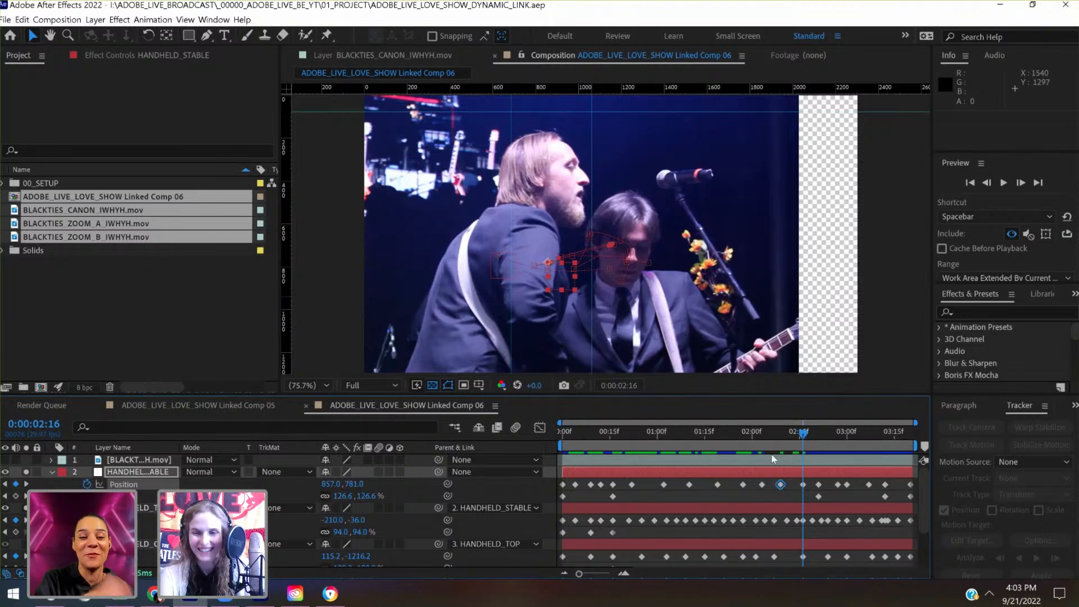
{"action": "left_click", "coordinate": [828, 436]}
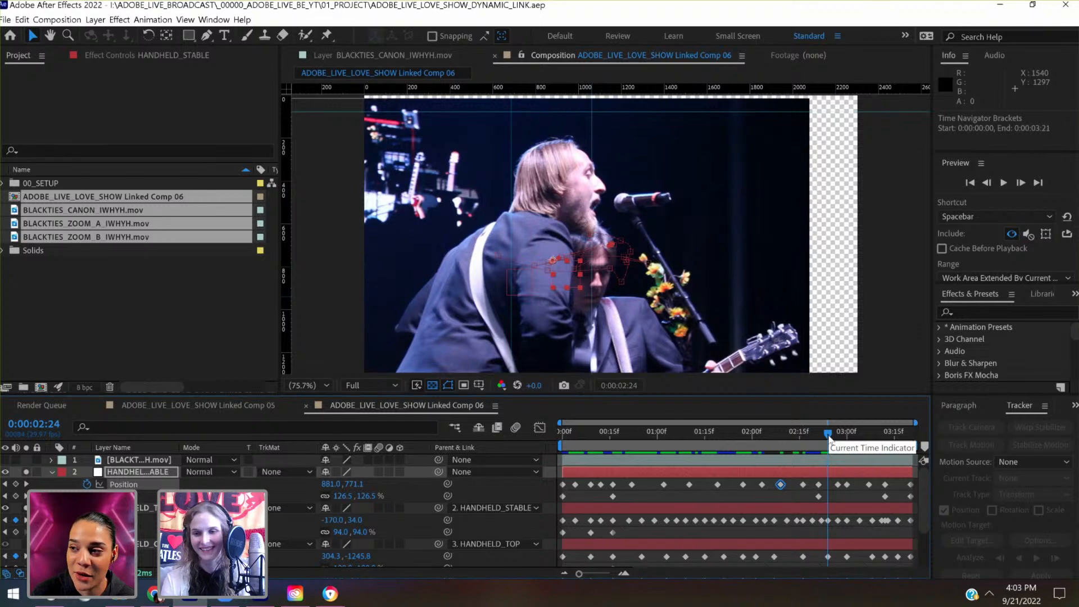
{"action": "left_click_drag", "start_coordinate": [830, 438], "coordinate": [911, 437]}
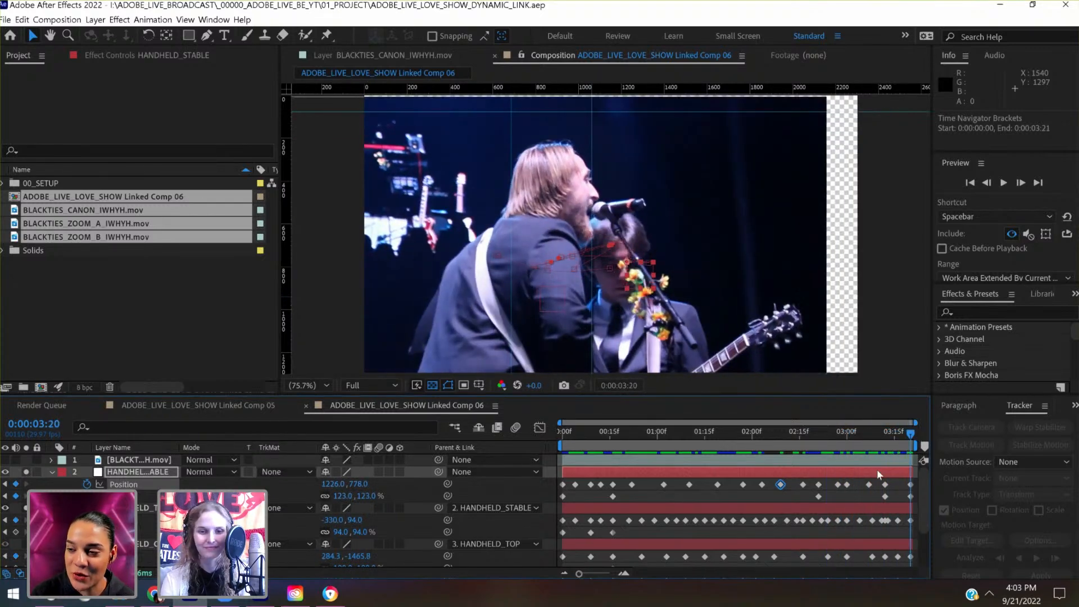
{"action": "left_click", "coordinate": [95, 19]}
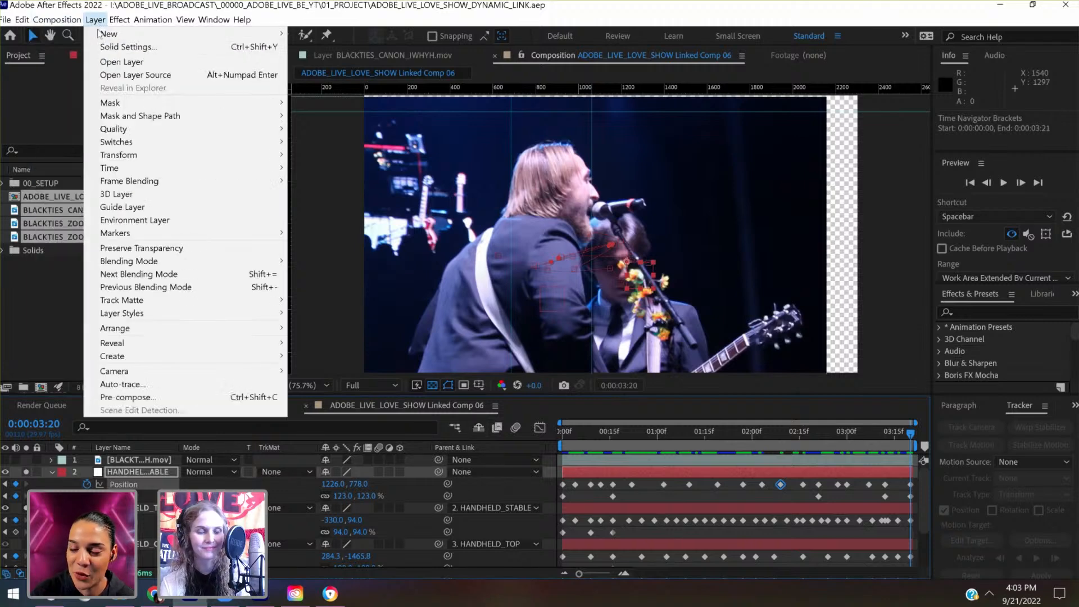
{"action": "mouse_move", "coordinate": [168, 34]}
{"action": "left_click", "coordinate": [528, 87]}
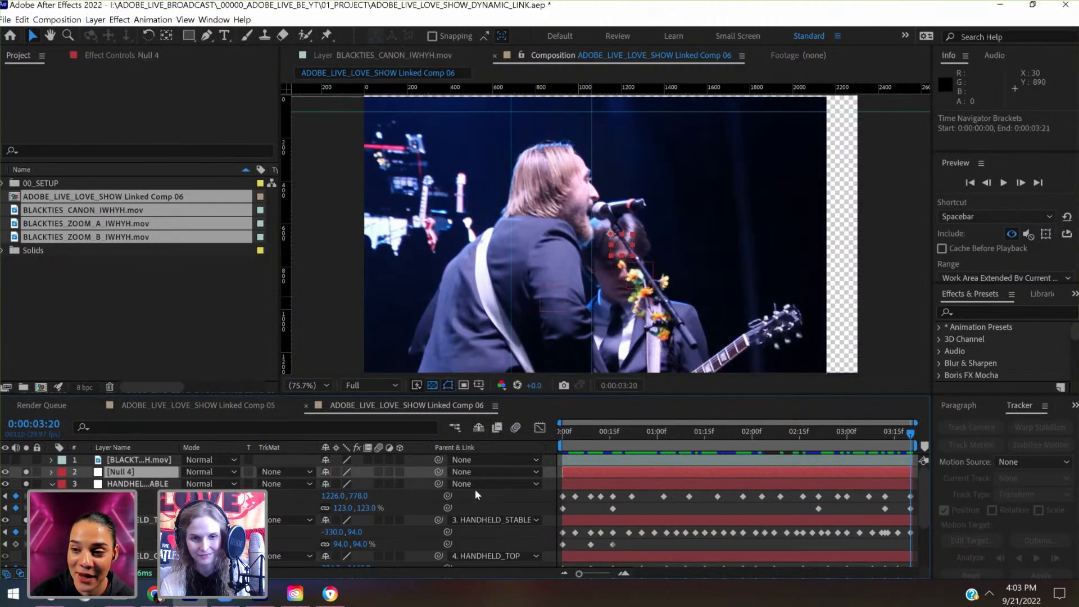
{"action": "left_click_drag", "start_coordinate": [438, 484], "coordinate": [120, 472]}
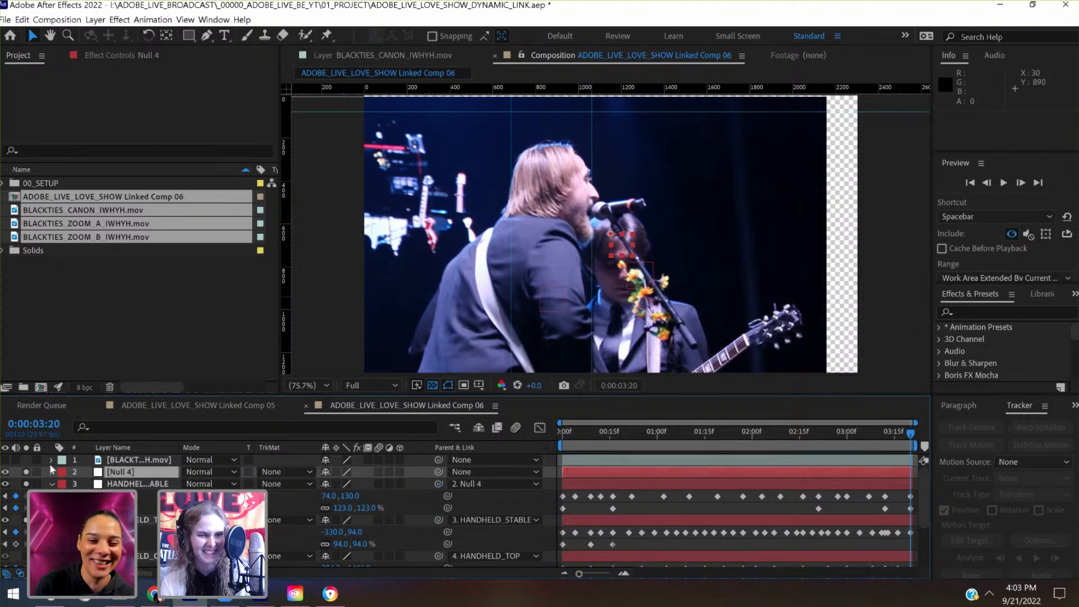
- Enable Position and Scale keyframing on the new null at 0:00:03:20
{"action": "left_click", "coordinate": [51, 473]}
{"action": "left_click", "coordinate": [65, 484]}
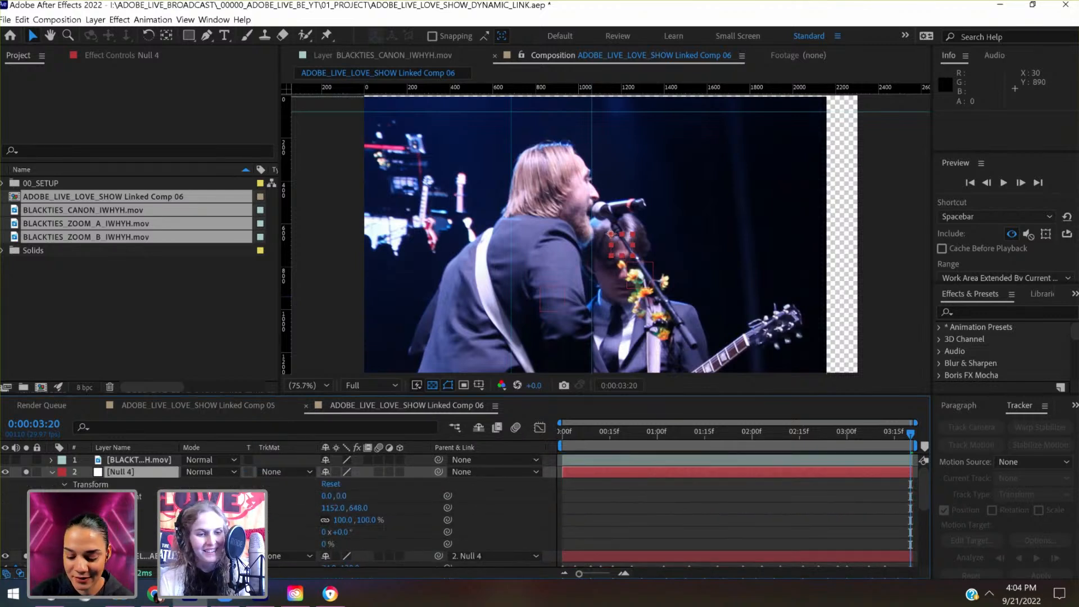
{"action": "left_click", "coordinate": [83, 509]}
{"action": "left_click", "coordinate": [83, 520]}
- At 0:00:03:20, set Null 4's Position to 1382.0, 518.0 so the footage fills the frame
{"action": "left_click", "coordinate": [150, 474]}
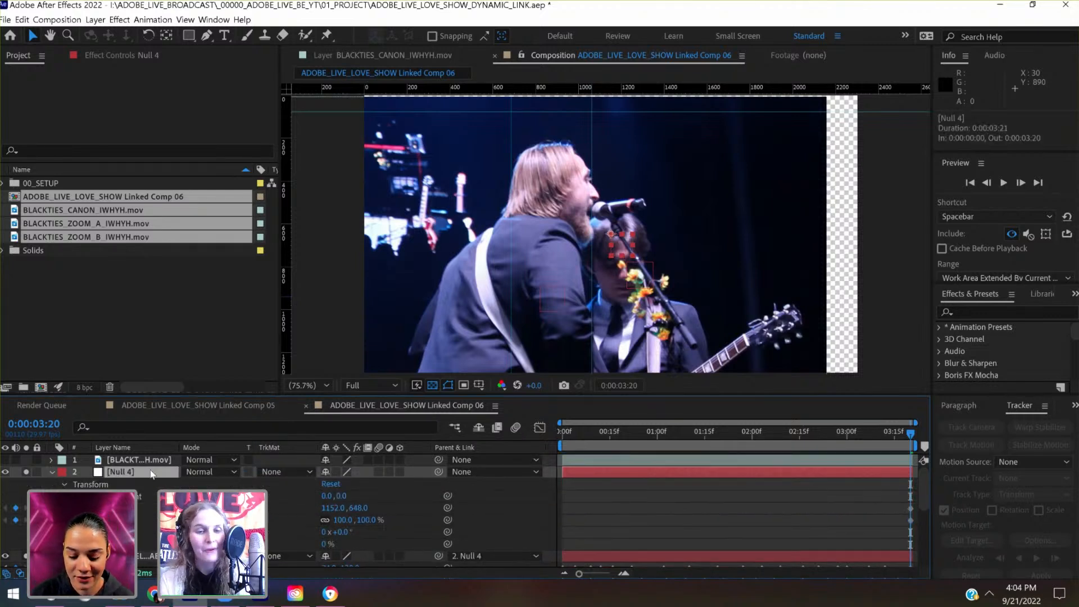
{"action": "key", "text": "shift+Up"}
{"action": "key", "text": "shift+Up"}
{"action": "key", "text": "shift+Up"}
{"action": "key", "text": "shift+Up"}
{"action": "key", "text": "shift+Up"}
{"action": "key", "text": "shift+Up"}
{"action": "key", "text": "shift+Up"}
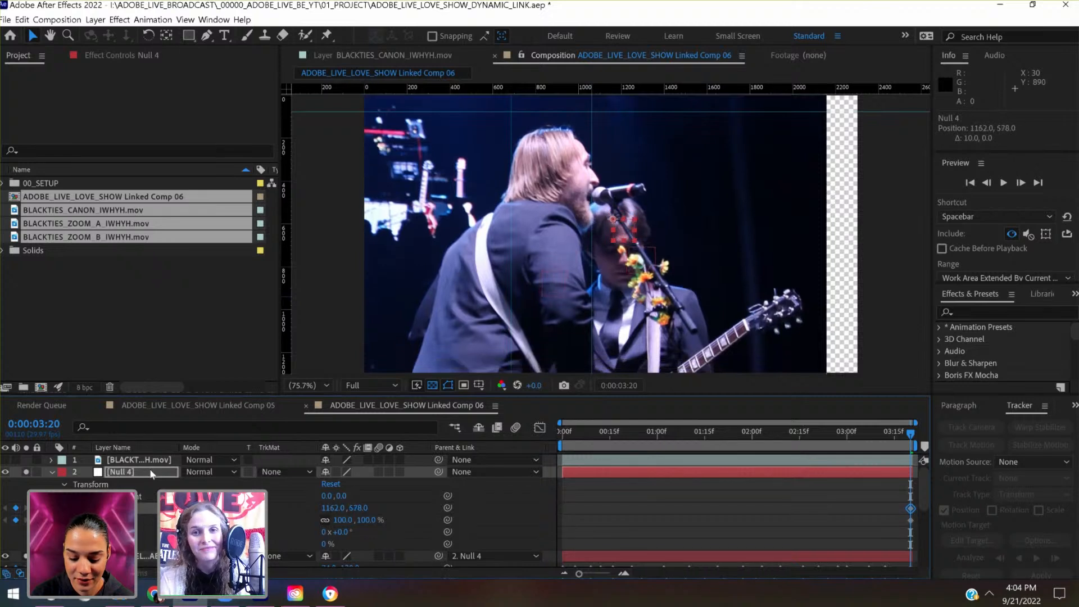
{"action": "key", "text": "shift+Right"}
{"action": "key", "text": "shift+Right"}
{"action": "key", "text": "shift+Right"}
{"action": "key", "text": "shift+Right"}
{"action": "key", "text": "shift+Right"}
{"action": "key", "text": "shift+Right"}
{"action": "key", "text": "shift+Right"}
{"action": "key", "text": "shift+Right"}
{"action": "key", "text": "shift+Right"}
{"action": "key", "text": "shift+Right"}
{"action": "key", "text": "shift+Right"}
{"action": "key", "text": "shift+Right"}
{"action": "key", "text": "shift+Right"}
{"action": "key", "text": "shift+Right"}
{"action": "key", "text": "shift+Right"}
{"action": "key", "text": "shift+Right"}
{"action": "key", "text": "shift+Right"}
{"action": "key", "text": "shift+Right"}
{"action": "key", "text": "shift+Right"}
{"action": "key", "text": "shift+Right"}
{"action": "key", "text": "shift+Right"}
{"action": "key", "text": "shift+Right"}
{"action": "key", "text": "shift+Right"}
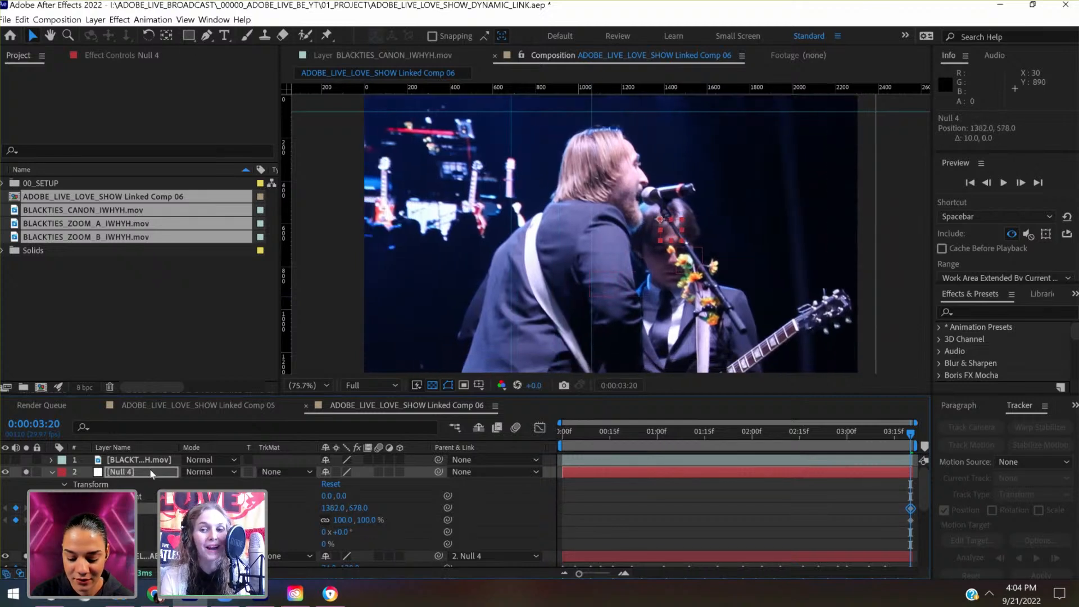
{"action": "key", "text": "shift+Up"}
{"action": "key", "text": "shift+Up"}
{"action": "key", "text": "shift+Up"}
{"action": "key", "text": "shift+Up"}
{"action": "key", "text": "shift+Up"}
{"action": "key", "text": "shift+Up"}
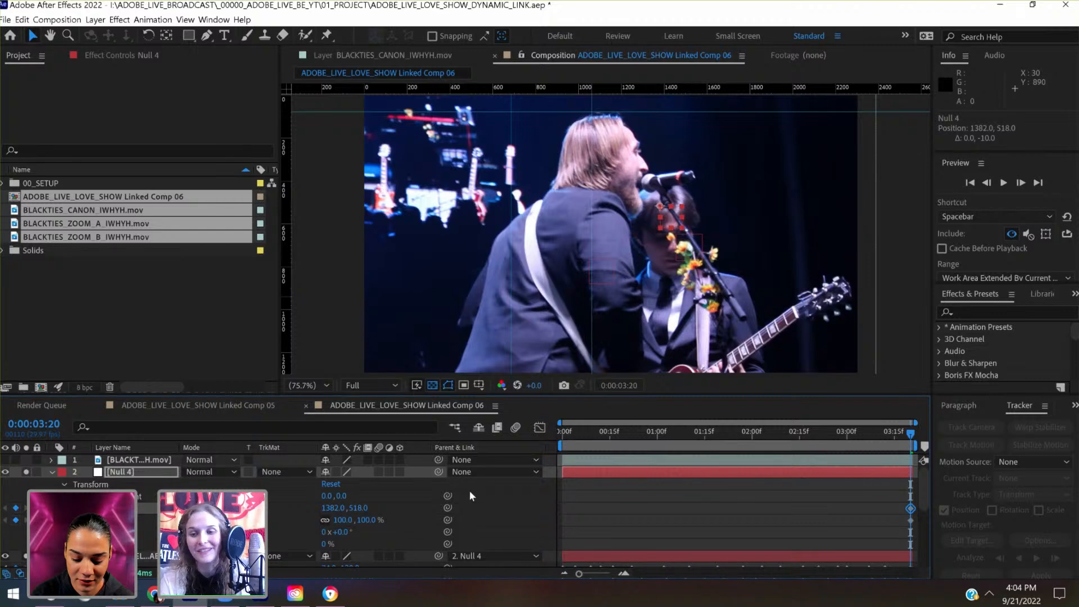
- At 0:00:02:29, key Null 4's Position at 1382.0, 538.0
{"action": "left_click_drag", "start_coordinate": [865, 434], "coordinate": [846, 446]}
{"action": "key", "text": "shift+Down"}
{"action": "key", "text": "shift+Down"}
{"action": "key", "text": "shift+Down"}
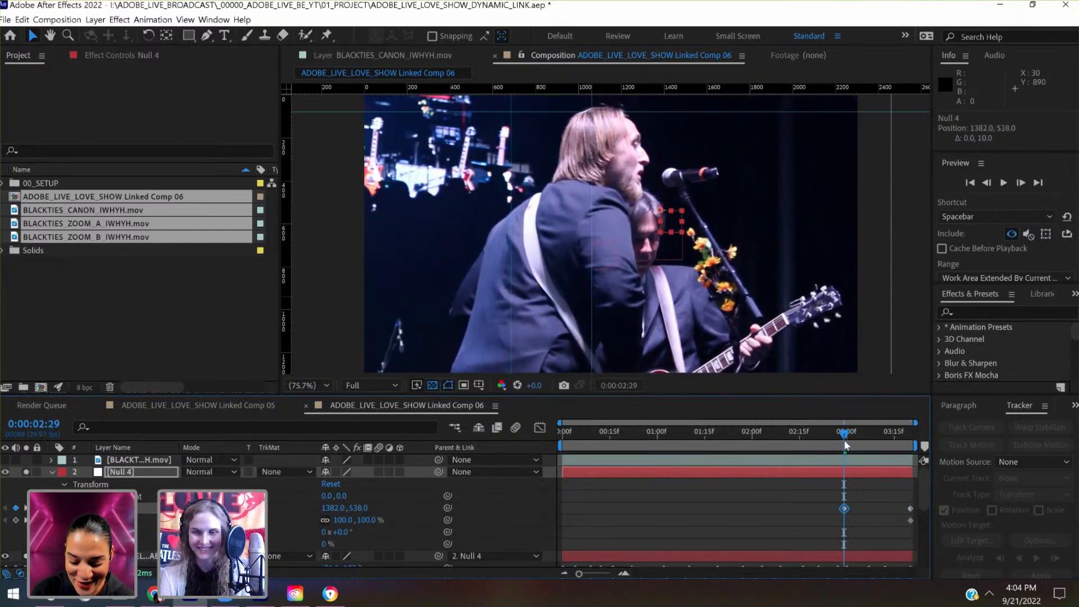
- At 0:00:02:19, key Null 4's Position at 1462.0, 548.0 to cover the gap beside the footage
{"action": "mouse_move", "coordinate": [815, 430]}
{"action": "left_mouse_down"}
{"action": "mouse_move", "coordinate": [783, 437]}
{"action": "mouse_move", "coordinate": [845, 433]}
{"action": "mouse_move", "coordinate": [813, 436]}
{"action": "left_mouse_up"}
{"action": "key", "text": "shift+Right"}
{"action": "key", "text": "shift+Right"}
{"action": "key", "text": "shift+Right"}
{"action": "key", "text": "shift+Right"}
{"action": "key", "text": "shift+Right"}
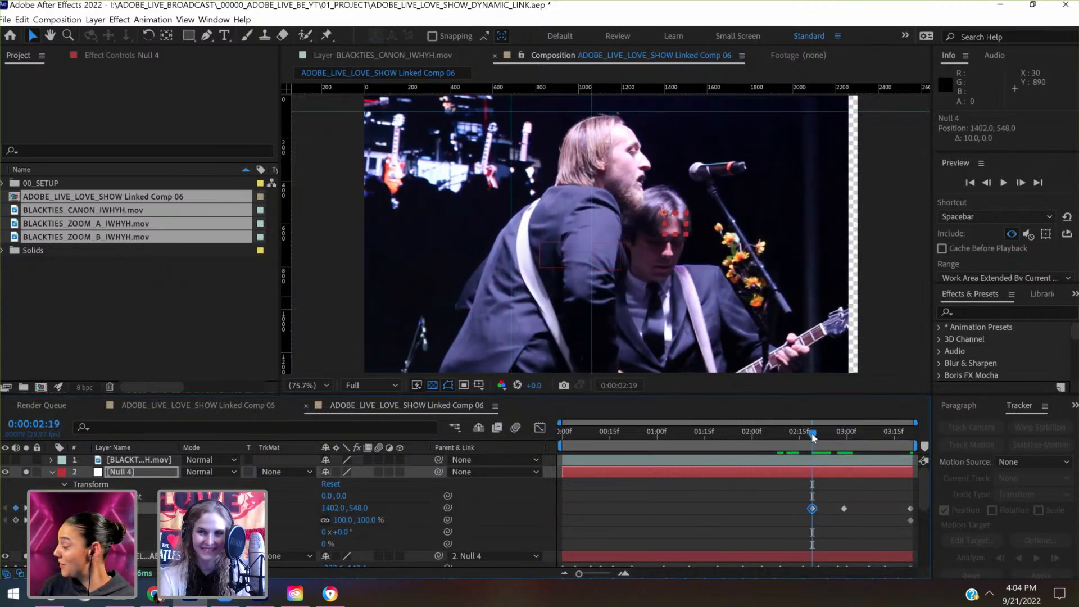
{"action": "key", "text": "shift+Right"}
{"action": "key", "text": "shift+Right"}
{"action": "key", "text": "shift+Right"}
- At 0:00:00:28, key Null 4's Position at 1462.0, 678.0 to cover the empty strip below the footage
{"action": "left_click_drag", "start_coordinate": [812, 437], "coordinate": [650, 467]}
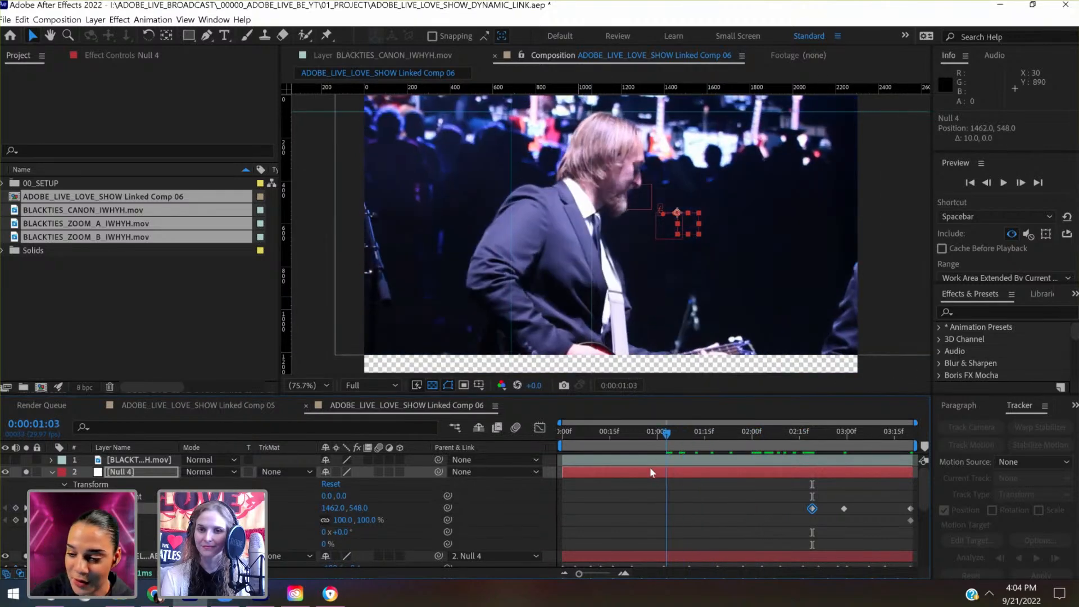
{"action": "key", "text": "shift+Down"}
{"action": "key", "text": "shift+Down"}
{"action": "key", "text": "shift+Down"}
{"action": "key", "text": "shift+Down"}
{"action": "key", "text": "shift+Down"}
{"action": "key", "text": "shift+Down"}
{"action": "key", "text": "shift+Down"}
{"action": "key", "text": "shift+Down"}
{"action": "key", "text": "shift+Down"}
{"action": "key", "text": "shift+Down"}
{"action": "key", "text": "shift+Down"}
{"action": "key", "text": "shift+Down"}
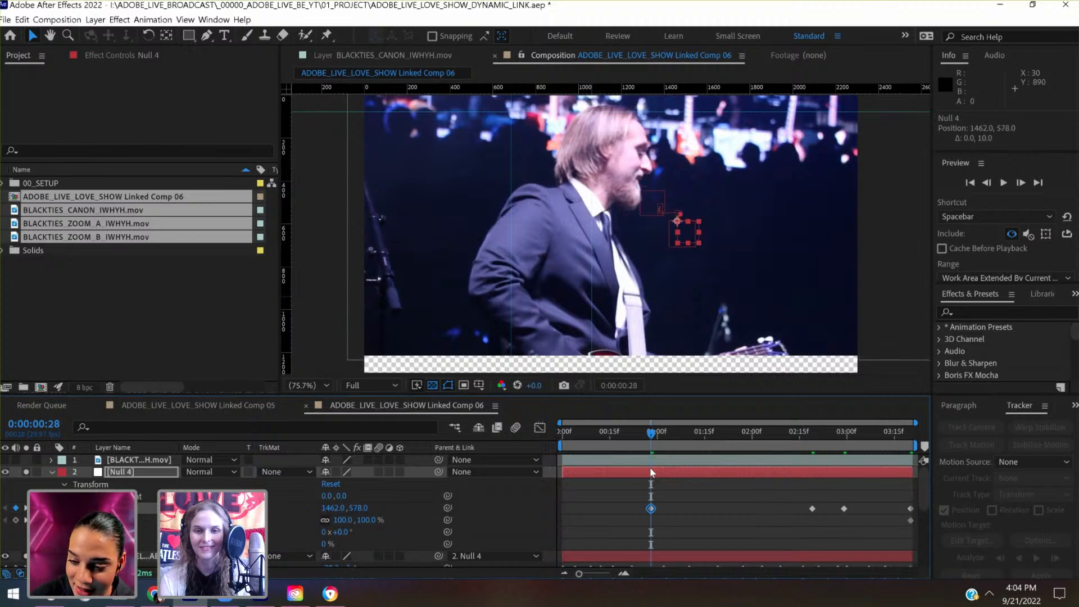
{"action": "key", "text": "shift+Down"}
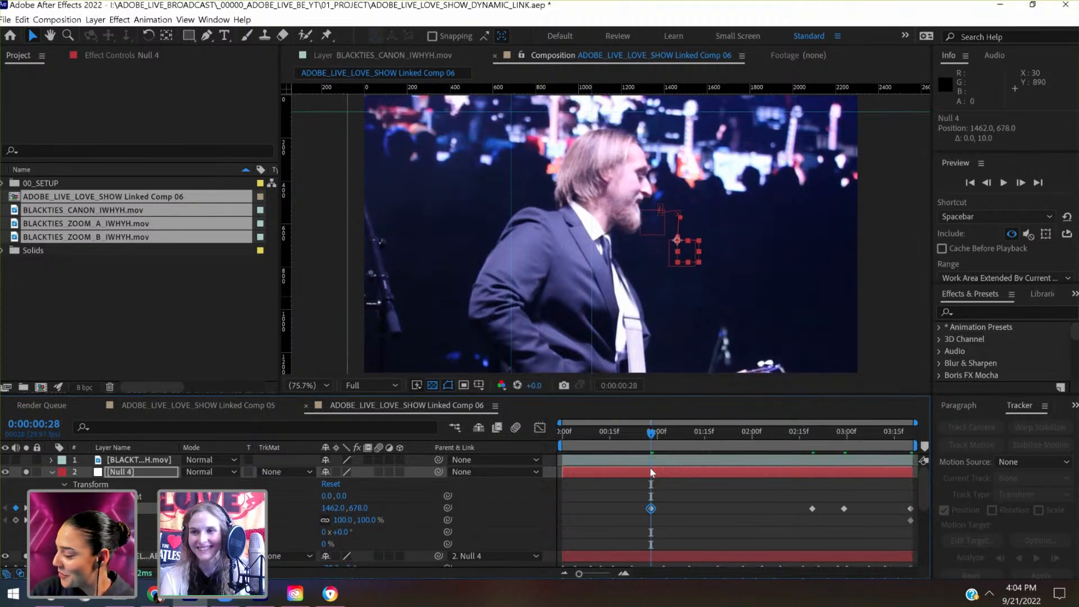
- Play the composition from the first frame to check the framing and stability of the singer
{"action": "left_click", "coordinate": [595, 443]}
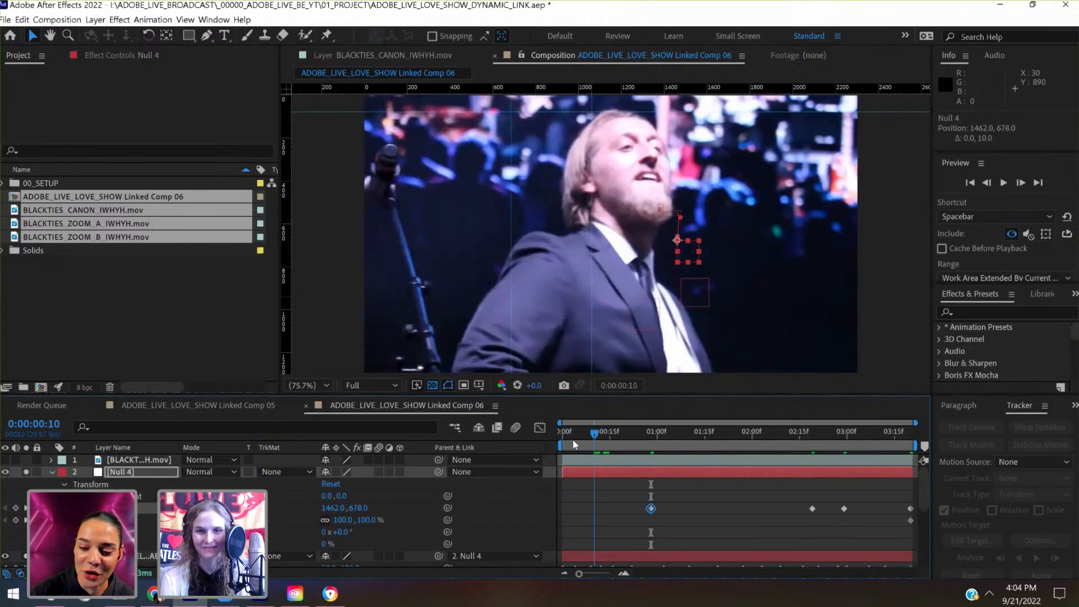
{"action": "left_click_drag", "start_coordinate": [573, 441], "coordinate": [552, 440]}
{"action": "key", "text": "space"}
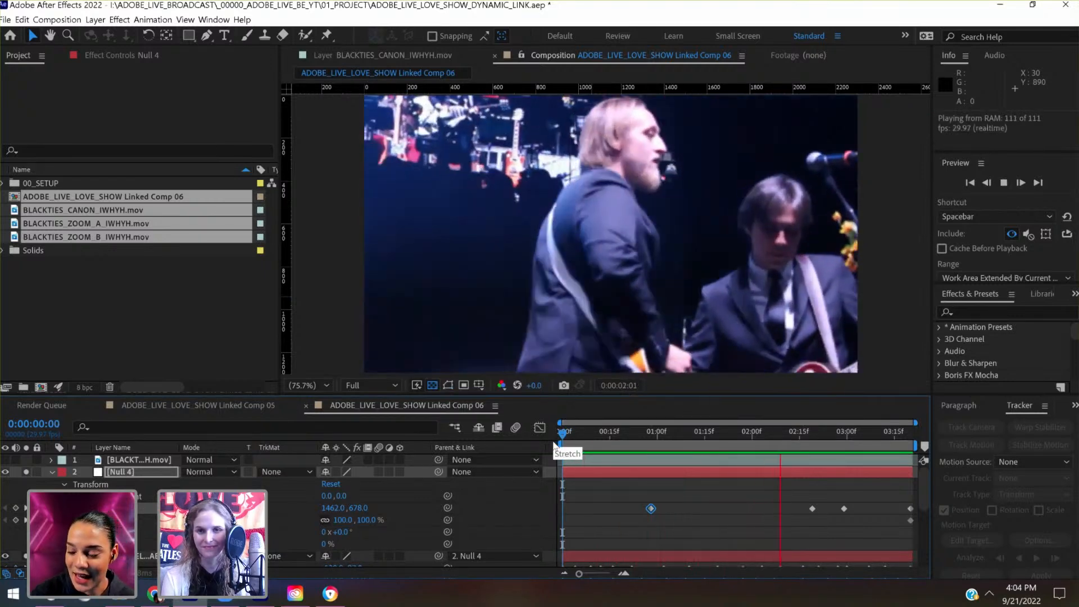
{"action": "left_click", "coordinate": [635, 433]}
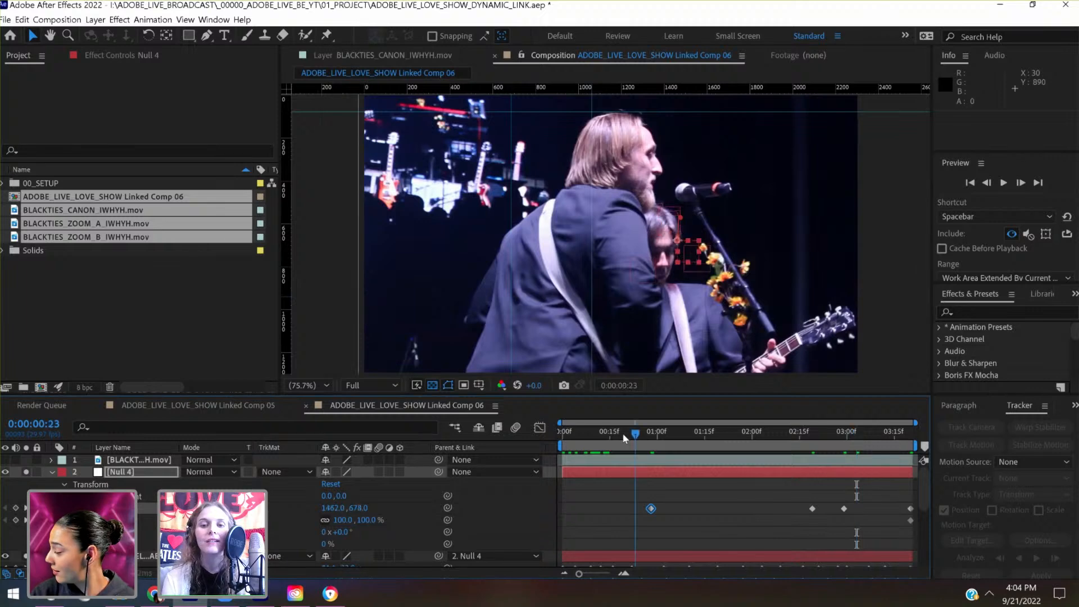
- At 0:00:00:00, key Null 4's Position at 1542.0, 638.0
{"action": "left_click_drag", "start_coordinate": [622, 434], "coordinate": [553, 447]}
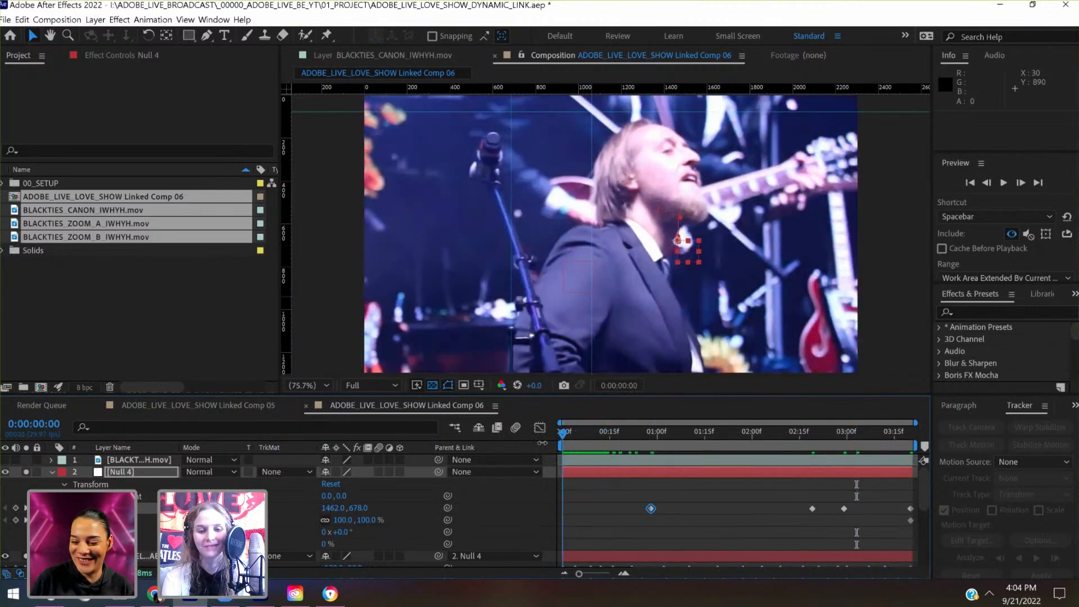
{"action": "key", "text": "shift+Up"}
{"action": "key", "text": "shift+Up"}
{"action": "key", "text": "shift+Up"}
{"action": "key", "text": "shift+Right"}
{"action": "key", "text": "shift+Right"}
{"action": "key", "text": "shift+Right"}
{"action": "key", "text": "shift+Right"}
{"action": "key", "text": "shift+Right"}
{"action": "key", "text": "shift+Right"}
{"action": "key", "text": "shift+Right"}
{"action": "key", "text": "shift+Right"}
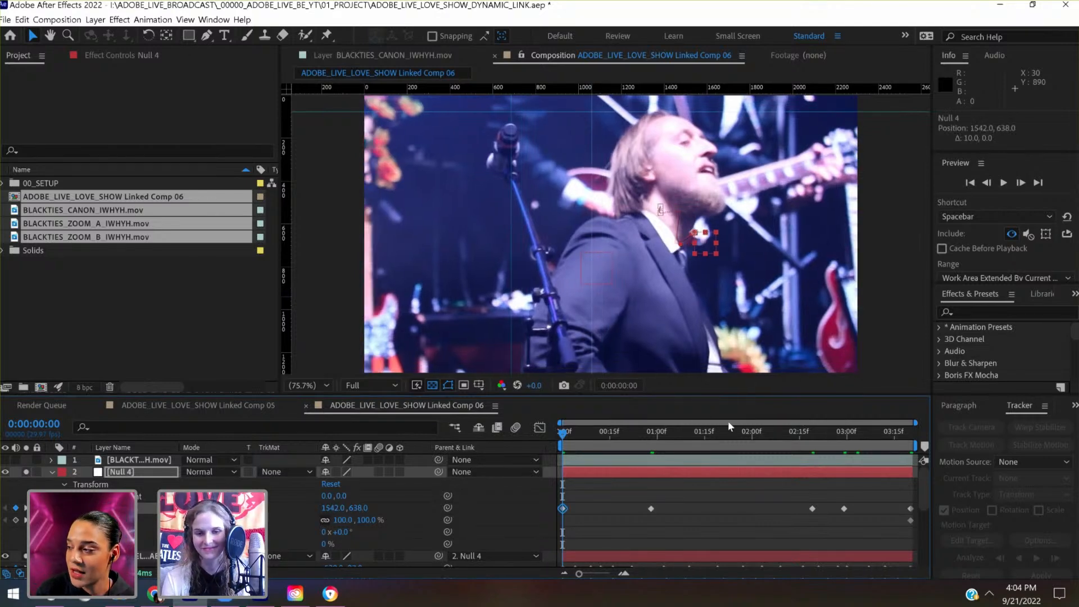
- At 0:00:00:09, key Null 4's Position at about 1717.5, 655.2 to shift the singer across the frame
{"action": "left_click_drag", "start_coordinate": [575, 440], "coordinate": [593, 442]}
{"action": "key", "text": "shift+Right"}
{"action": "key", "text": "shift+Right"}
{"action": "key", "text": "shift+Right"}
{"action": "key", "text": "shift+Right"}
{"action": "key", "text": "shift+Right"}
{"action": "key", "text": "shift+Right"}
{"action": "key", "text": "shift+Right"}
{"action": "key", "text": "shift+Right"}
{"action": "key", "text": "shift+Right"}
{"action": "key", "text": "shift+Right"}
{"action": "key", "text": "shift+Right"}
{"action": "key", "text": "shift+Right"}
{"action": "key", "text": "shift+Right"}
{"action": "key", "text": "shift+Right"}
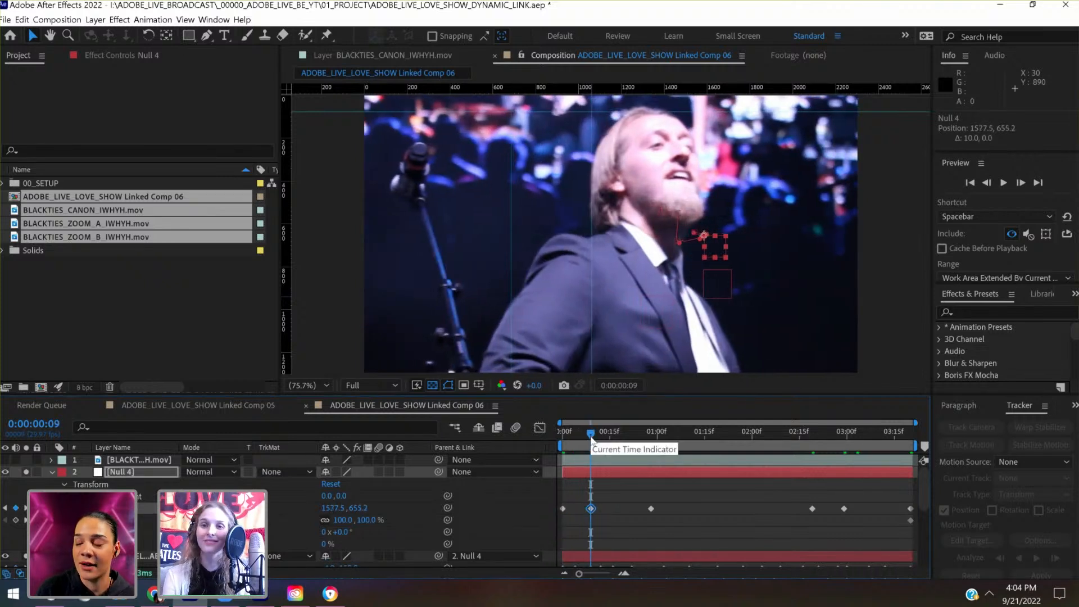
{"action": "key", "text": "shift+Right"}
{"action": "key", "text": "shift+Right"}
{"action": "key", "text": "shift+Right"}
{"action": "key", "text": "shift+Right"}
{"action": "key", "text": "shift+Right"}
{"action": "key", "text": "shift+Right"}
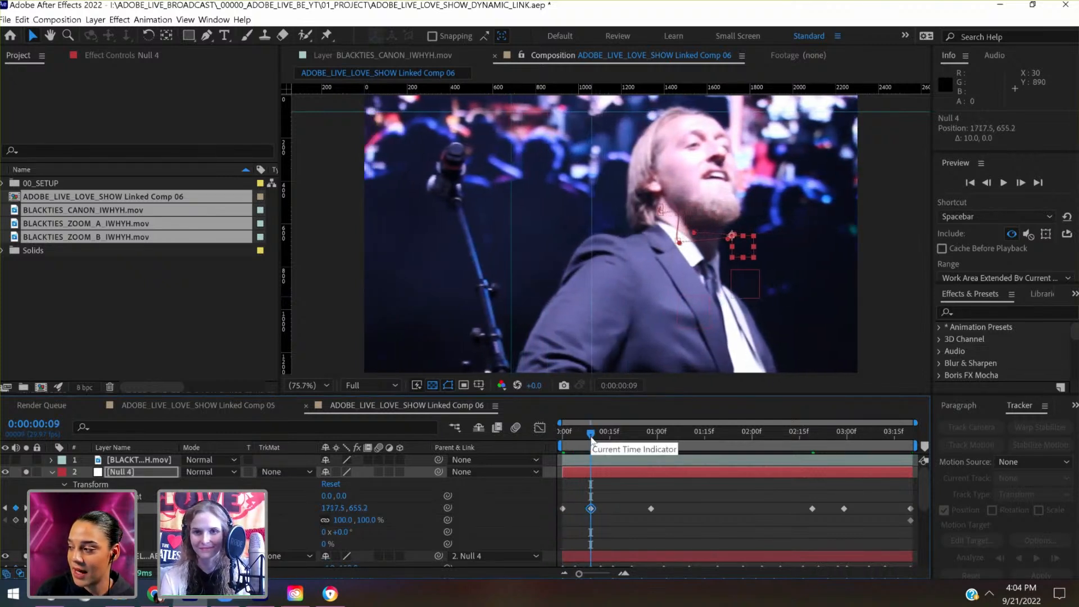
{"action": "key", "text": "shift+Up"}
- At 0:00:00:19, key Null 4's Position at 1444.0, 581.1 to cover the gap beside the footage
{"action": "left_click_drag", "start_coordinate": [600, 440], "coordinate": [623, 443]}
{"action": "key", "text": "shift+Up"}
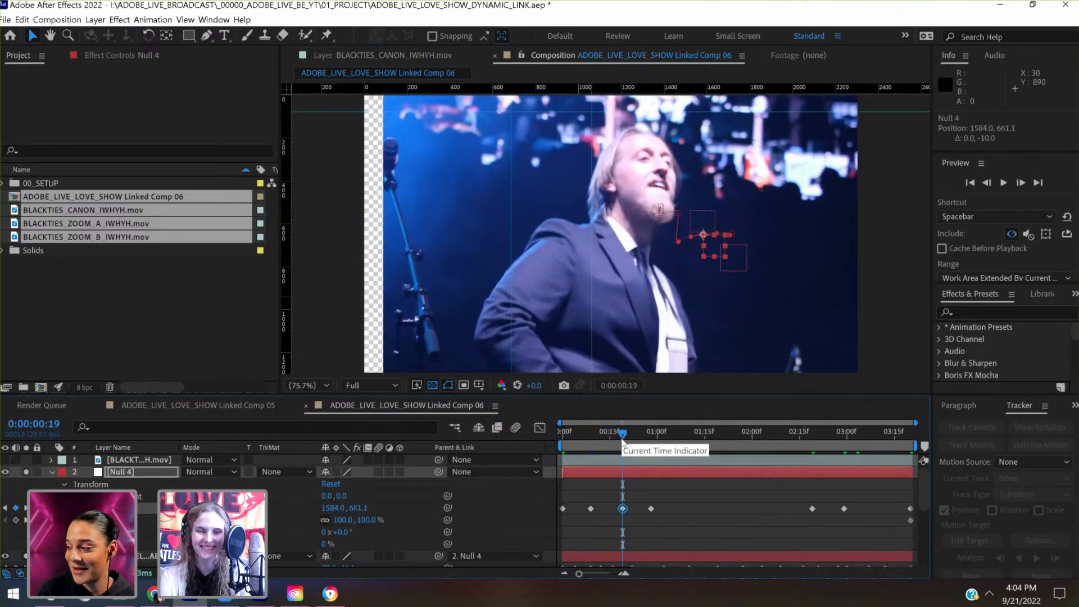
{"action": "key", "text": "shift+Up"}
{"action": "key", "text": "shift+Up"}
{"action": "key", "text": "shift+Up"}
{"action": "key", "text": "shift+Up"}
{"action": "key", "text": "shift+Up"}
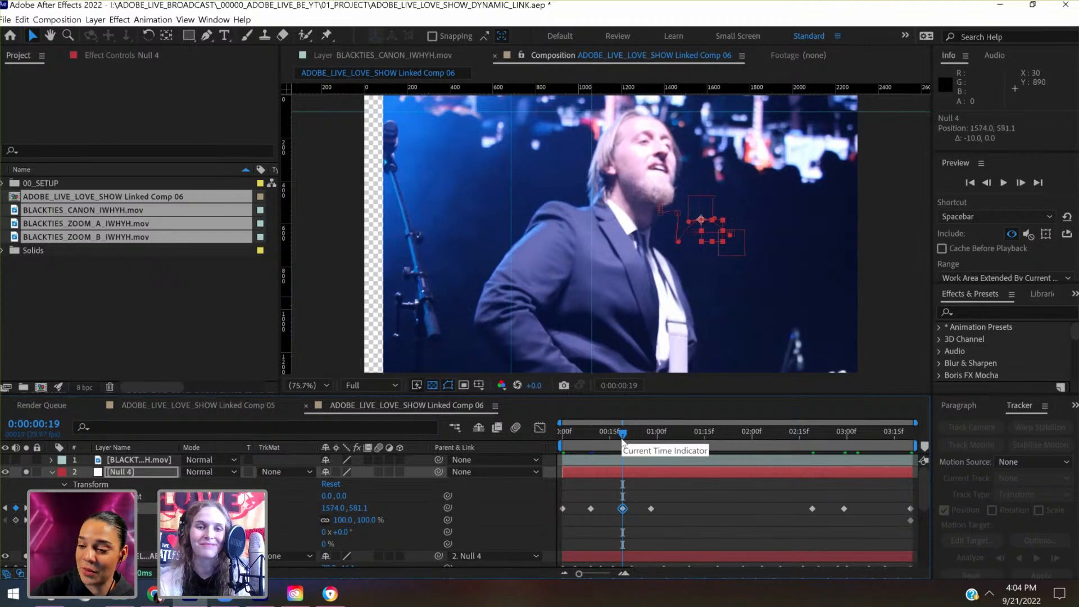
{"action": "key", "text": "shift+Left"}
- Key Null 4's Position shortly before 0:00:00:19 and again at 0:00:00:22, using 1422.7, 648.7 for the latter
{"action": "key", "text": "shift+Left"}
{"action": "key", "text": "shift+Left"}
{"action": "key", "text": "shift+Left"}
{"action": "key", "text": "shift+Left"}
{"action": "key", "text": "shift+Left"}
{"action": "key", "text": "shift+Left"}
{"action": "key", "text": "shift+Left"}
{"action": "key", "text": "shift+Left"}
{"action": "key", "text": "shift+Left"}
{"action": "key", "text": "shift+Left"}
{"action": "key", "text": "shift+Left"}
{"action": "key", "text": "shift+Left"}
{"action": "key", "text": "shift+Left"}
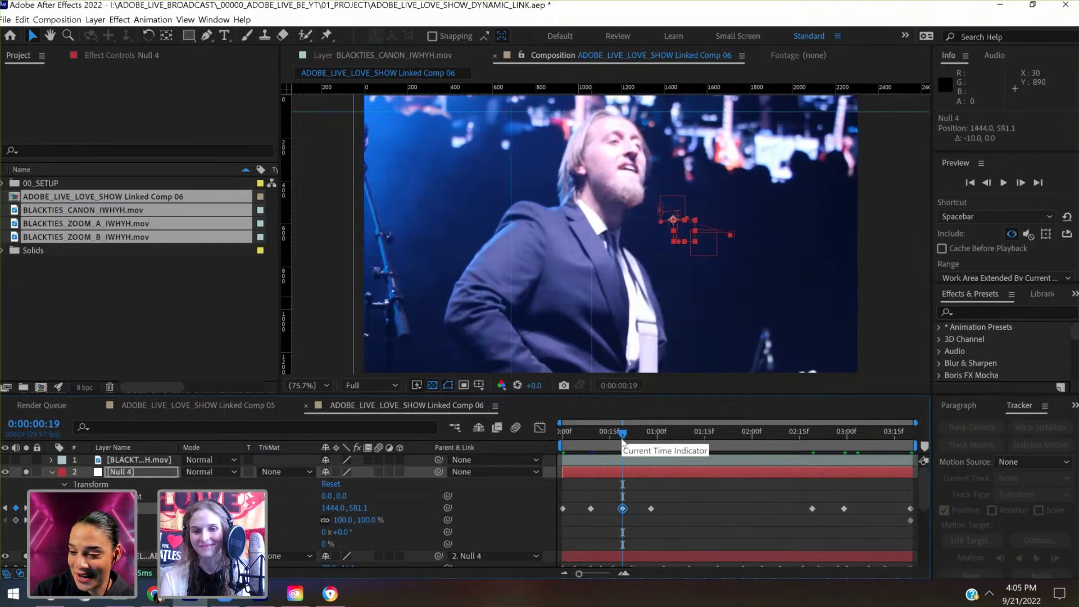
{"action": "mouse_move", "coordinate": [623, 442]}
{"action": "left_mouse_down"}
{"action": "mouse_move", "coordinate": [612, 436]}
{"action": "mouse_move", "coordinate": [647, 441]}
{"action": "mouse_move", "coordinate": [632, 437]}
{"action": "left_mouse_up"}
{"action": "key", "text": "shift+Left"}
{"action": "key", "text": "shift+Left"}
{"action": "key", "text": "shift+Left"}
{"action": "key", "text": "shift+Left"}
{"action": "key", "text": "shift+Left"}
{"action": "key", "text": "shift+Left"}
{"action": "key", "text": "shift+Down"}
{"action": "key", "text": "shift+Down"}
{"action": "key", "text": "shift+Down"}
{"action": "key", "text": "shift+Down"}
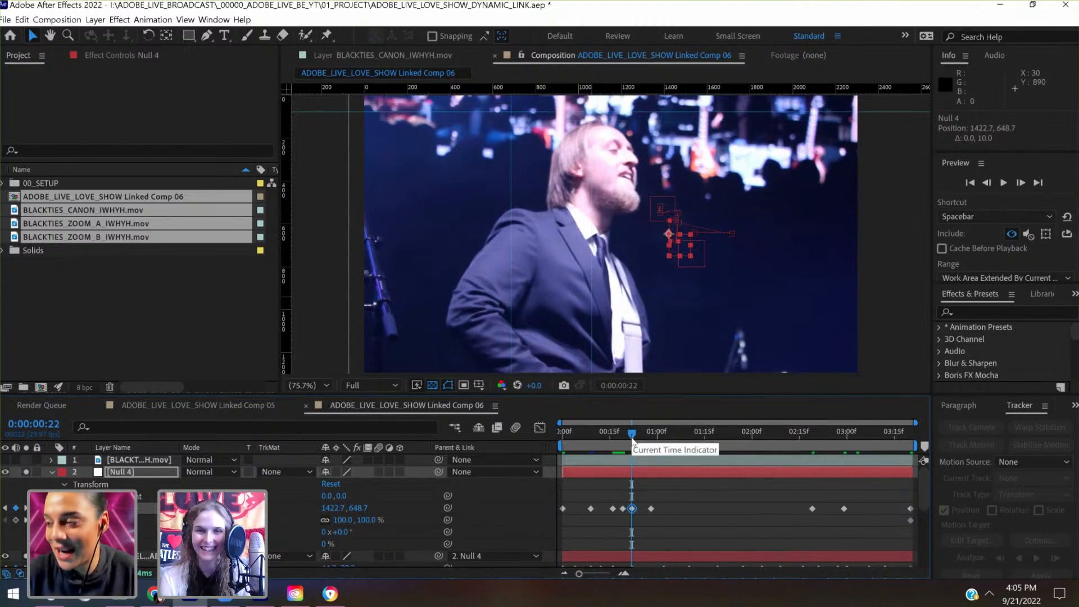
- Add a Position key to Null 4 at about 0:00:01:24, nudging the footage upward
{"action": "left_click_drag", "start_coordinate": [633, 437], "coordinate": [798, 448]}
{"action": "key", "text": "shift+Up"}
{"action": "key", "text": "shift+Up"}
{"action": "key", "text": "shift+Up"}
{"action": "key", "text": "shift+Up"}
{"action": "key", "text": "shift+Up"}
- At 0:00:02:10, key Null 4's Position at 1465.2, 638.6 and scrub back through the preceding frames to check it
{"action": "left_click_drag", "start_coordinate": [805, 449], "coordinate": [785, 453]}
{"action": "key", "text": "shift+Down"}
{"action": "key", "text": "shift+Down"}
{"action": "key", "text": "shift+Down"}
{"action": "key", "text": "shift+Down"}
{"action": "key", "text": "shift+Down"}
{"action": "key", "text": "shift+Down"}
{"action": "key", "text": "shift+Down"}
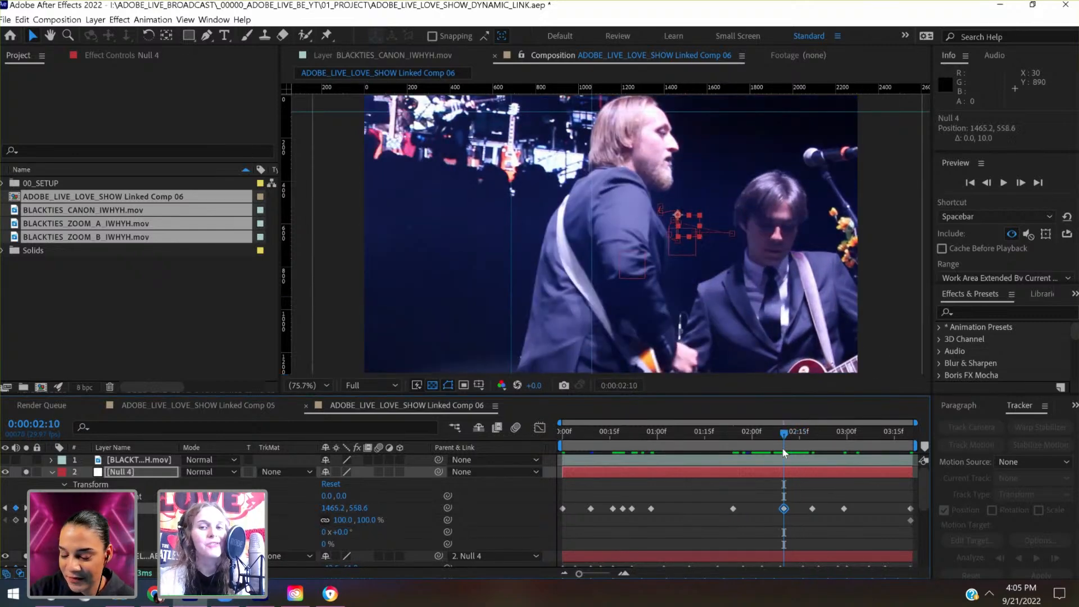
{"action": "key", "text": "shift+Down"}
{"action": "key", "text": "shift+Down"}
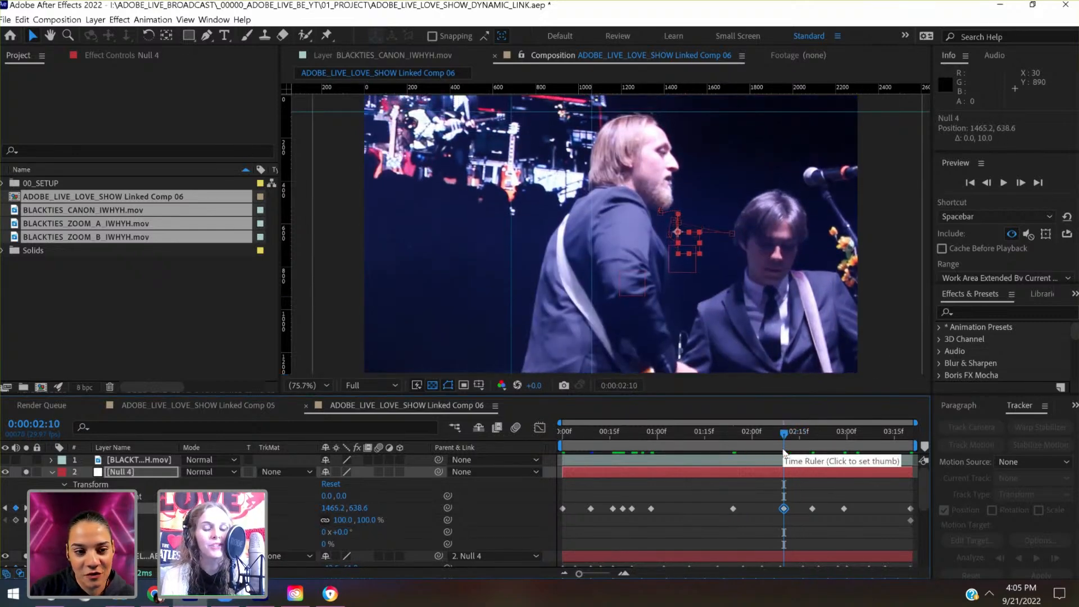
{"action": "left_click_drag", "start_coordinate": [777, 450], "coordinate": [765, 448]}
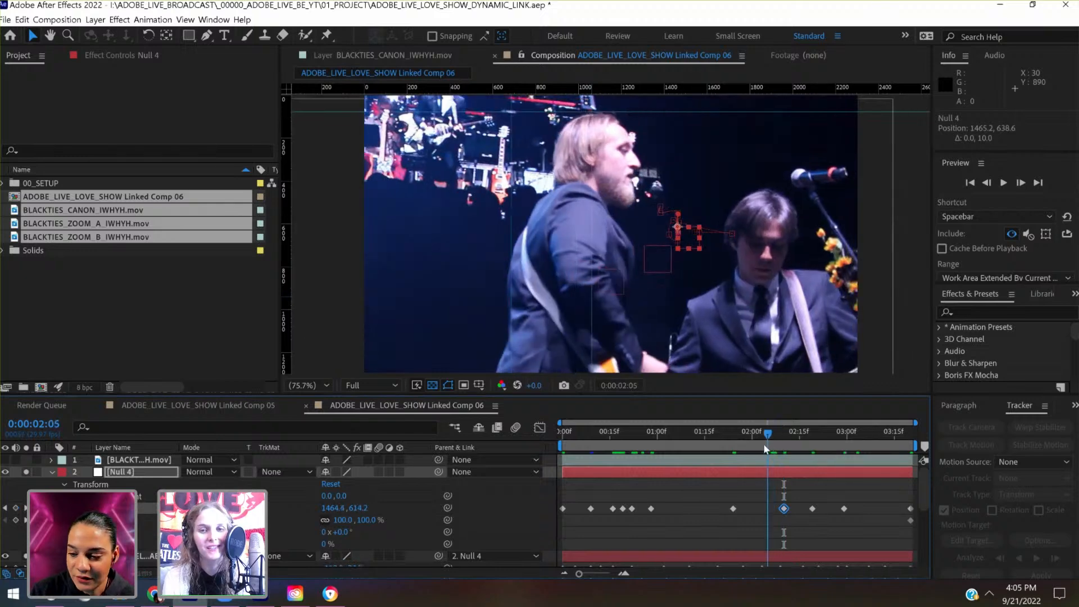
- Key Null 4's Position at 0:00:02:04 using 1464.3, 539.3, and move back to the preceding frame
{"action": "key", "text": "shift+Up"}
{"action": "key", "text": "shift+Up"}
{"action": "key", "text": "shift+Up"}
{"action": "key", "text": "shift+Up"}
{"action": "key", "text": "shift+Up"}
{"action": "key", "text": "shift+Up"}
{"action": "key", "text": "shift+Up"}
{"action": "key", "text": "shift+Up"}
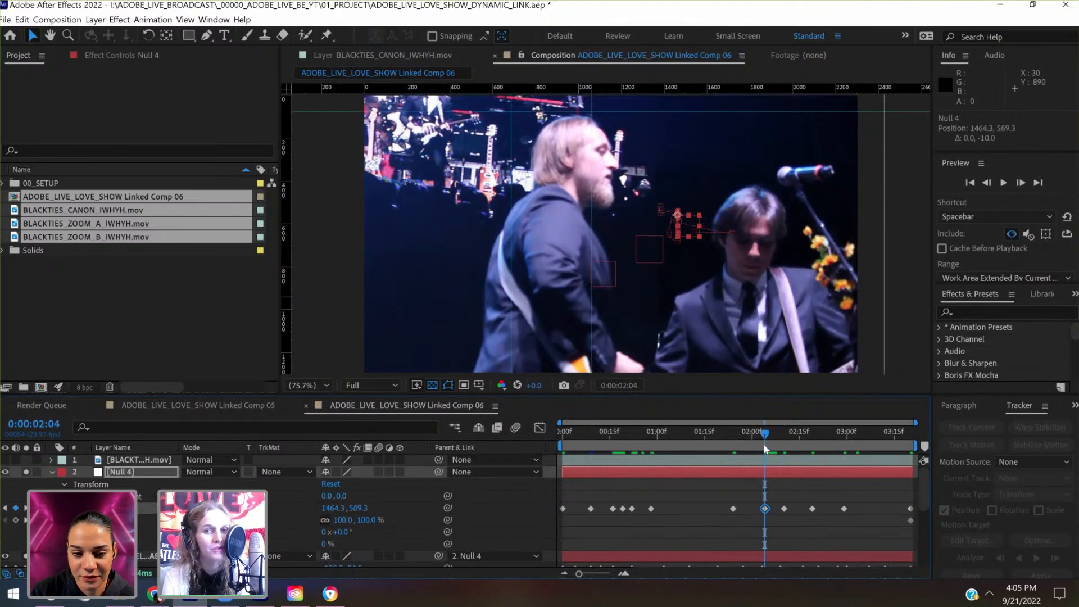
{"action": "key", "text": "shift+Down"}
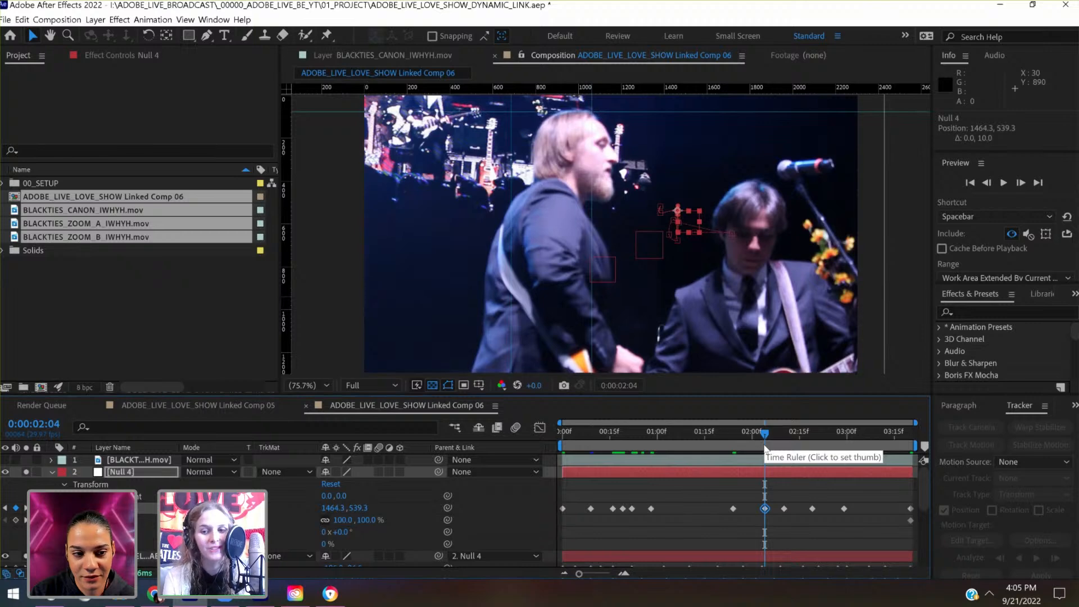
{"action": "mouse_move", "coordinate": [764, 448]}
{"action": "left_mouse_down"}
{"action": "mouse_move", "coordinate": [737, 453]}
{"action": "mouse_move", "coordinate": [762, 460]}
{"action": "left_mouse_up"}
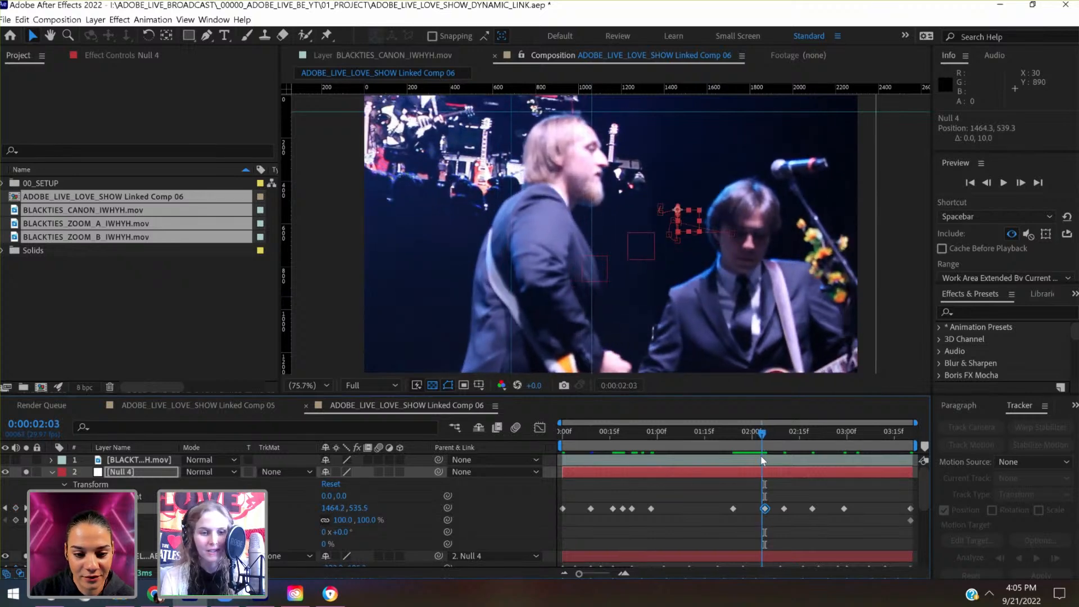
- Add a Position key to Null 4 at 0:00:01:27 and lower the footage to 1463.0, 600.6
{"action": "left_click", "coordinate": [992, 186]}
{"action": "left_click", "coordinate": [992, 186]}
{"action": "left_click", "coordinate": [993, 186]}
{"action": "left_click", "coordinate": [993, 187]}
{"action": "left_click", "coordinate": [993, 187]}
{"action": "left_click", "coordinate": [994, 187]}
{"action": "left_click", "coordinate": [994, 188]}
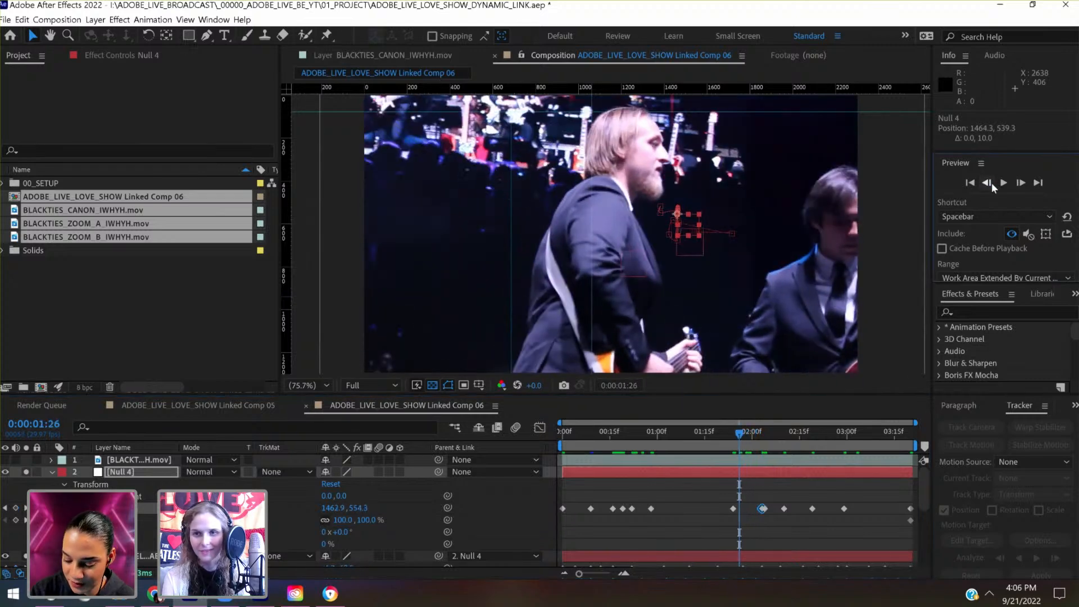
{"action": "left_click", "coordinate": [1021, 184]}
{"action": "left_click", "coordinate": [1021, 183]}
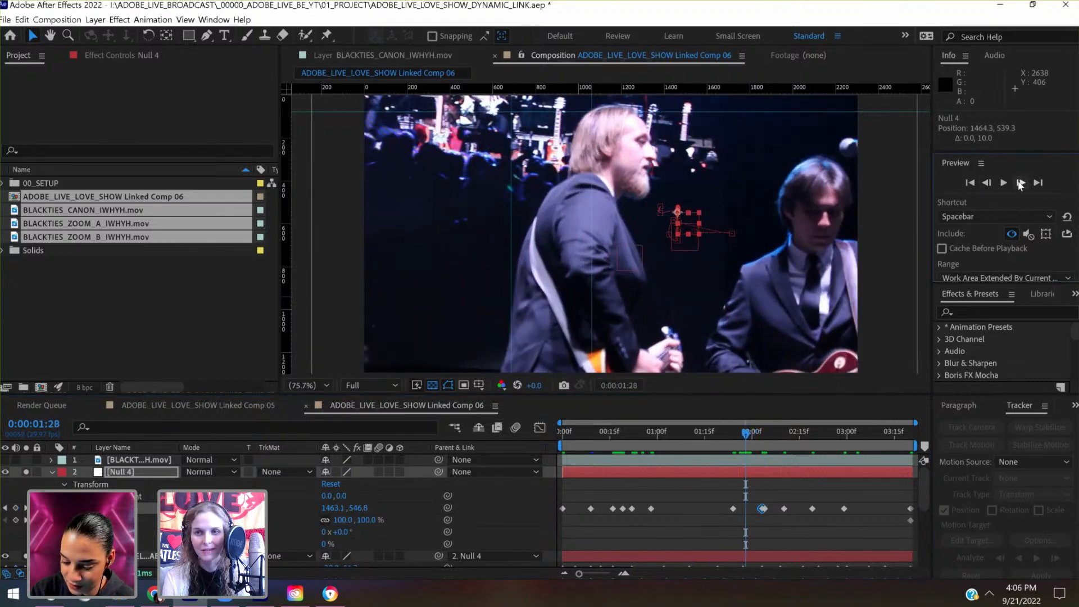
{"action": "left_click", "coordinate": [994, 187]}
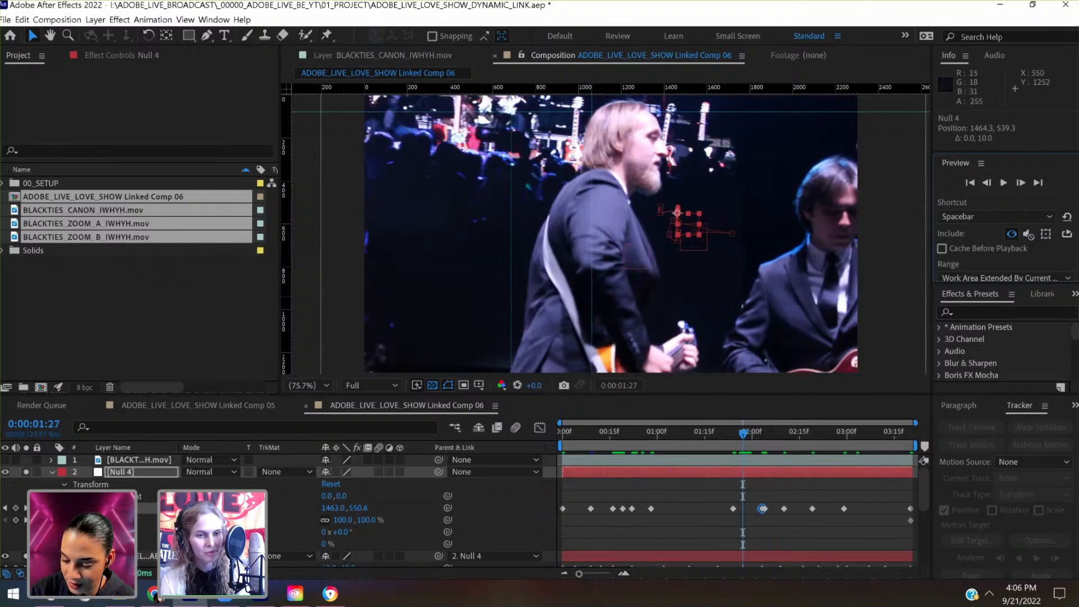
{"action": "left_click", "coordinate": [16, 509]}
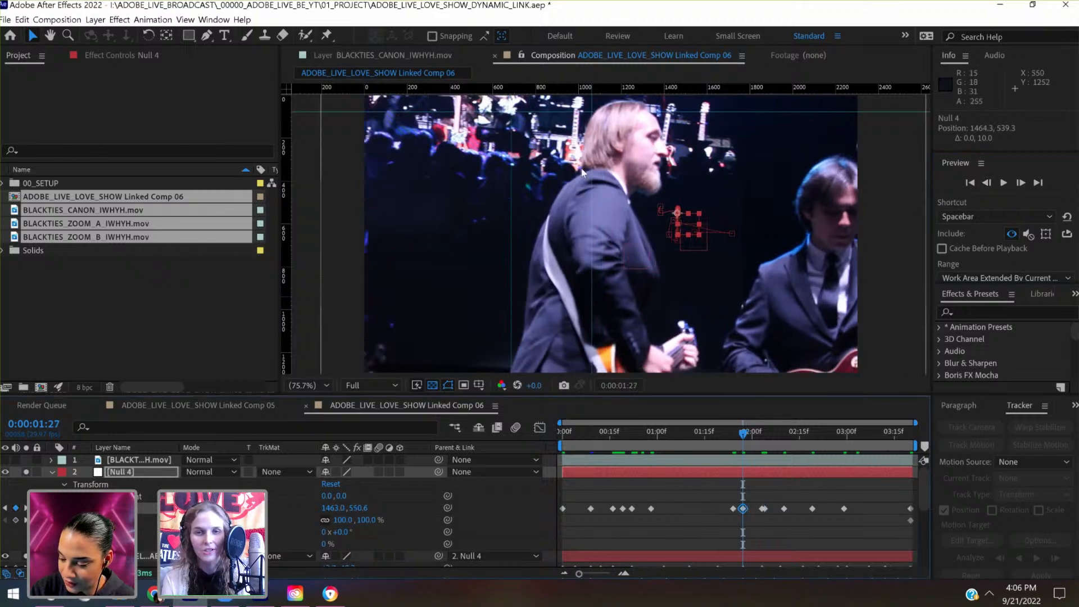
{"action": "left_click", "coordinate": [765, 474]}
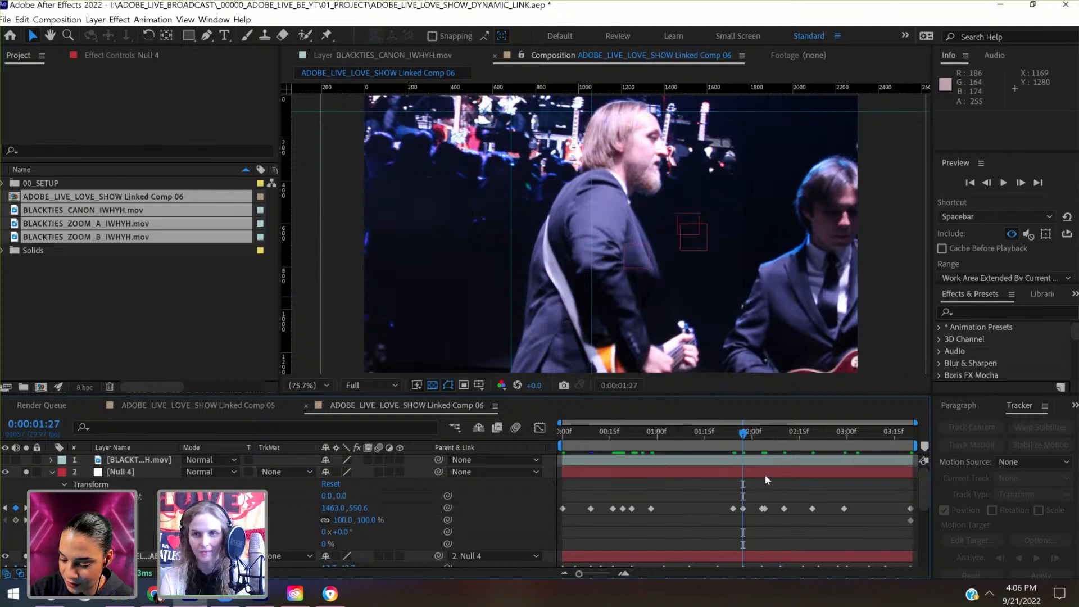
{"action": "key", "text": "shift+Down"}
{"action": "key", "text": "shift+Down"}
{"action": "key", "text": "shift+Down"}
{"action": "key", "text": "shift+Down"}
{"action": "key", "text": "shift+Down"}
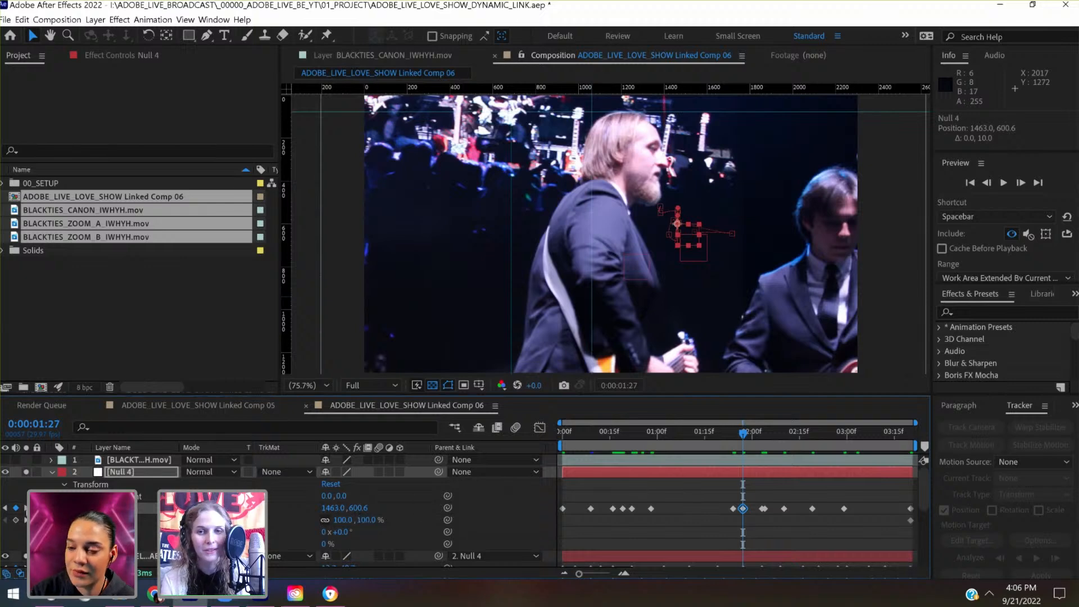
- At 0:00:02:03, reposition the vertical guide by the singer's face to 867
{"action": "left_click", "coordinate": [26, 508]}
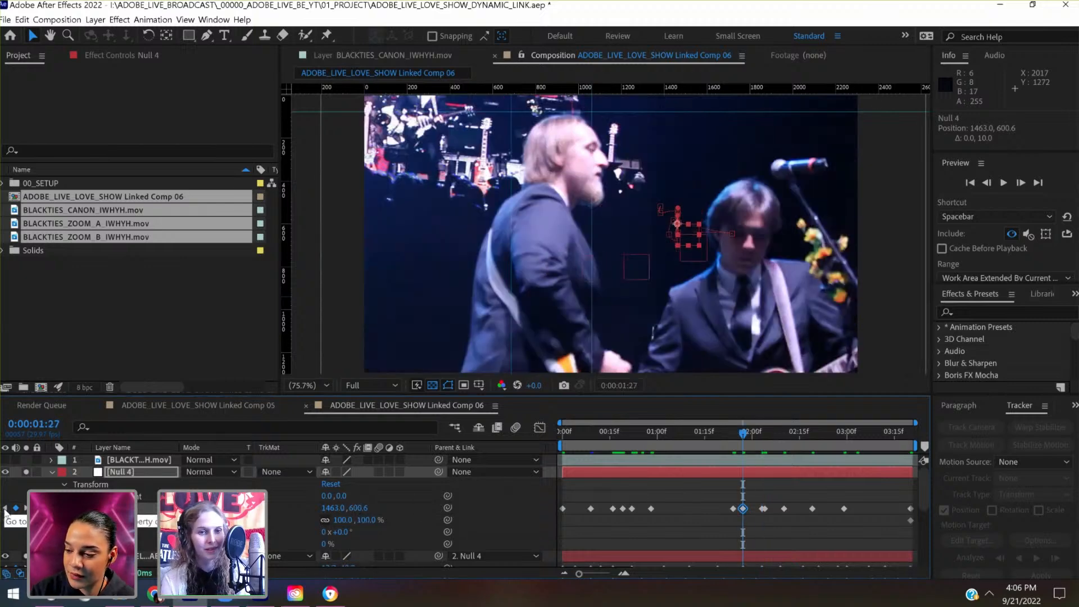
{"action": "left_click", "coordinate": [6, 508]}
{"action": "left_click", "coordinate": [26, 508]}
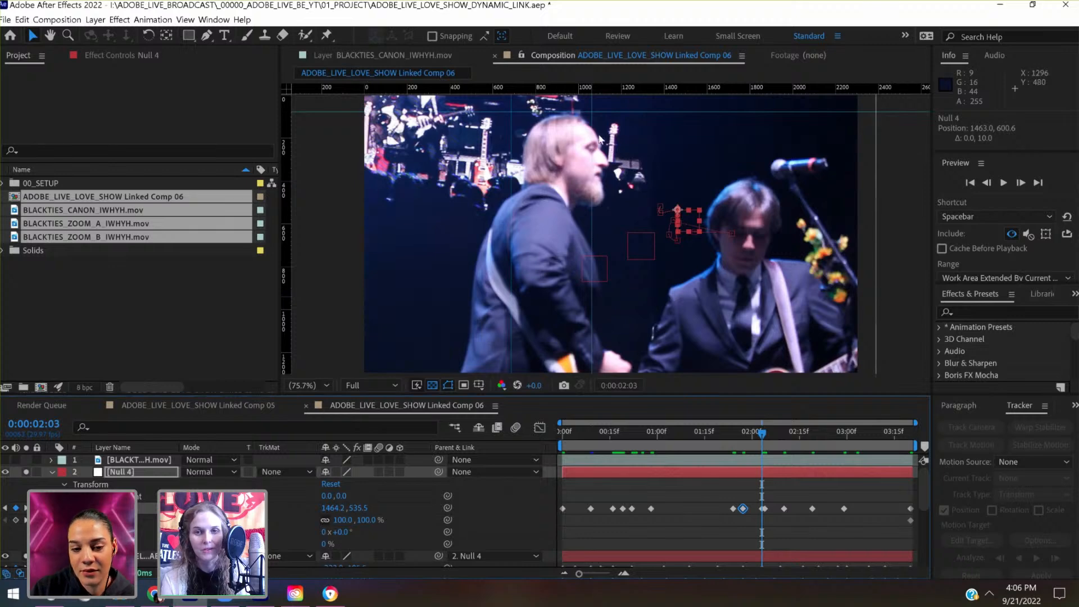
{"action": "left_click_drag", "start_coordinate": [590, 121], "coordinate": [550, 131]}
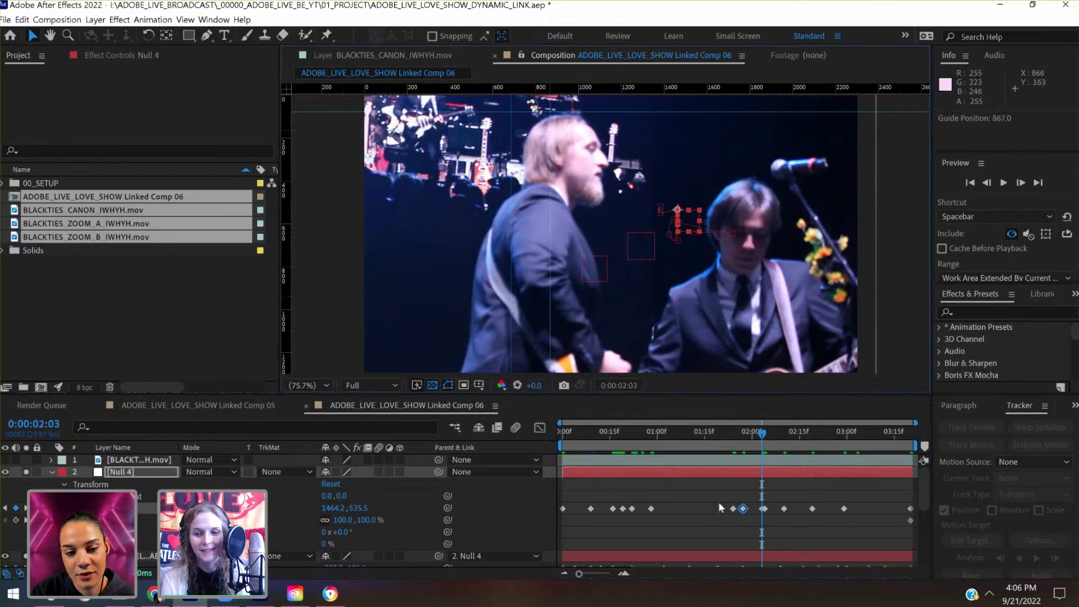
- Return to Null 4's Position key at 0:00:01:27 and shift the footage sideways toward the guide, to 1123.0, 600.6
{"action": "left_click", "coordinate": [6, 509]}
{"action": "left_click", "coordinate": [116, 473]}
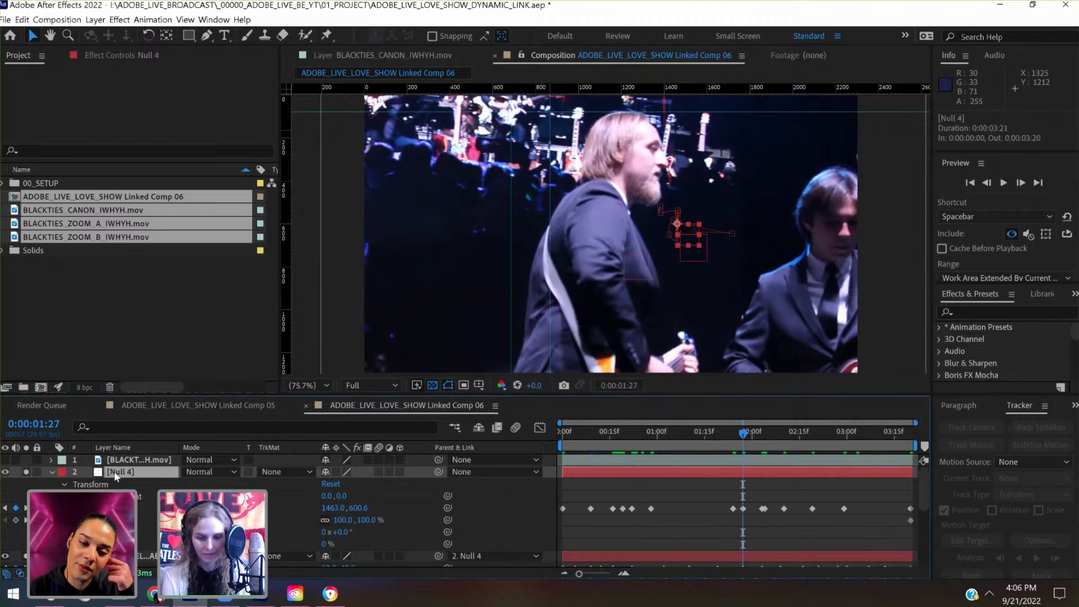
{"action": "key", "text": "shift+Left"}
{"action": "key", "text": "shift+Left"}
{"action": "key", "text": "shift+Left"}
{"action": "key", "text": "shift+Left"}
{"action": "key", "text": "shift+Left"}
{"action": "key", "text": "shift+Left"}
{"action": "key", "text": "shift+Left"}
{"action": "key", "text": "shift+Left"}
{"action": "key", "text": "shift+Left"}
{"action": "key", "text": "shift+Left"}
{"action": "key", "text": "shift+Left"}
{"action": "key", "text": "shift+Left"}
{"action": "key", "text": "shift+Left"}
{"action": "key", "text": "shift+Left"}
{"action": "key", "text": "shift+Left"}
{"action": "key", "text": "shift+Left"}
{"action": "key", "text": "shift+Left"}
{"action": "key", "text": "shift+Left"}
{"action": "key", "text": "shift+Left"}
{"action": "key", "text": "shift+Left"}
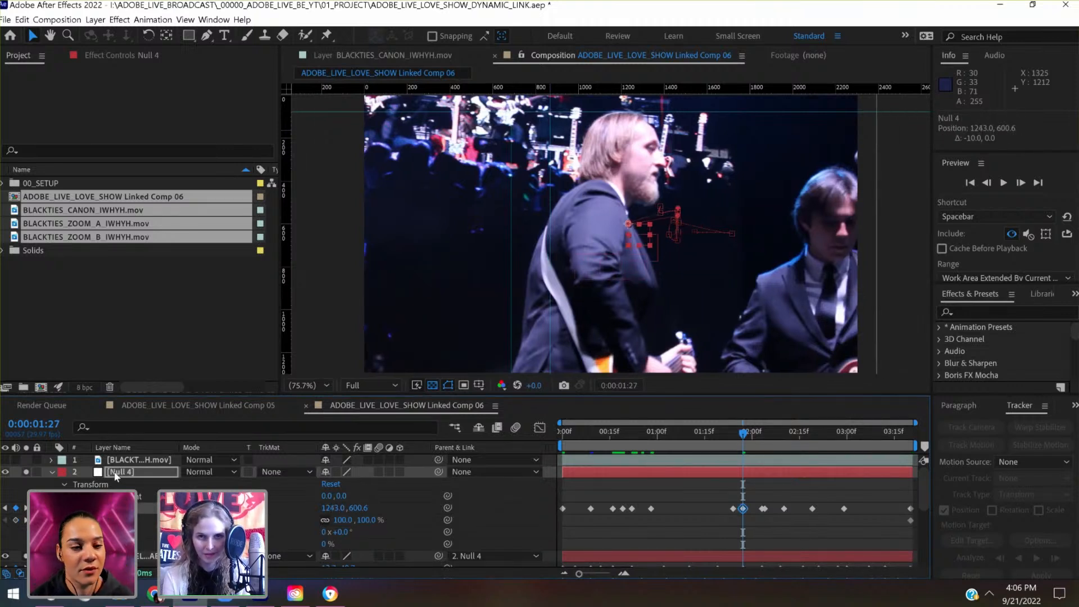
{"action": "key", "text": "shift+Left"}
{"action": "key", "text": "shift+Left"}
{"action": "key", "text": "shift+Left"}
{"action": "key", "text": "shift+Left"}
{"action": "key", "text": "shift+Left"}
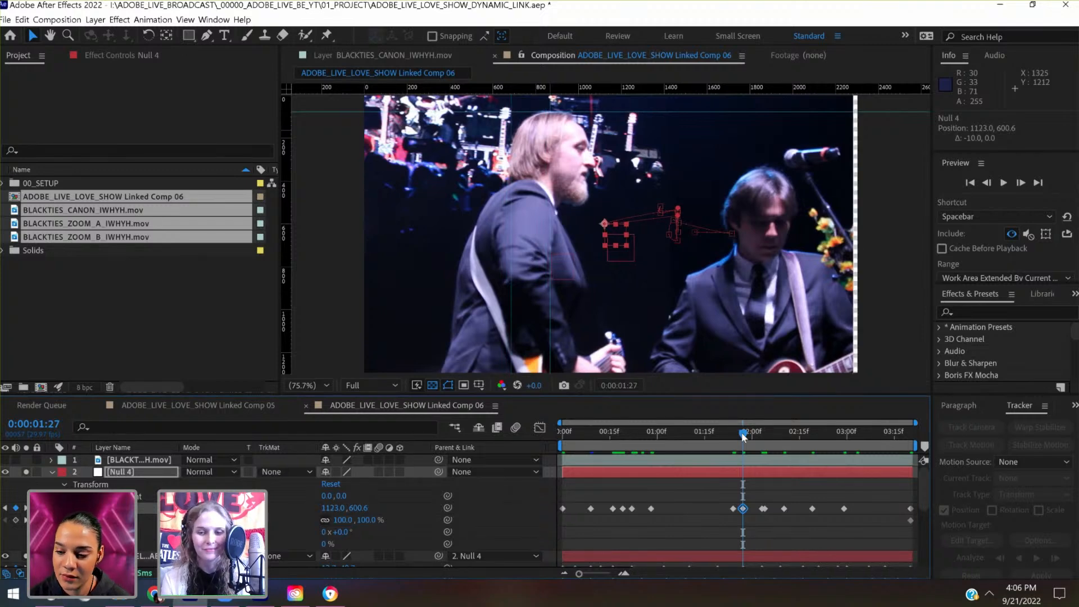
- At 0:00:01:24, delete Null 4's Position key and key its Scale at 110%
{"action": "left_click_drag", "start_coordinate": [743, 437], "coordinate": [734, 439]}
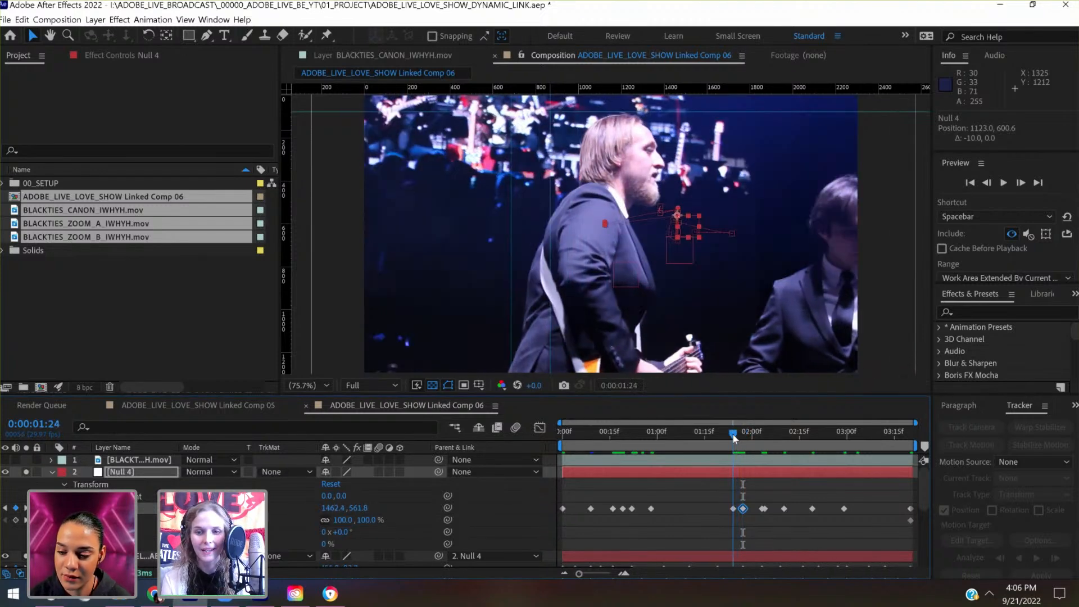
{"action": "key", "text": "Delete"}
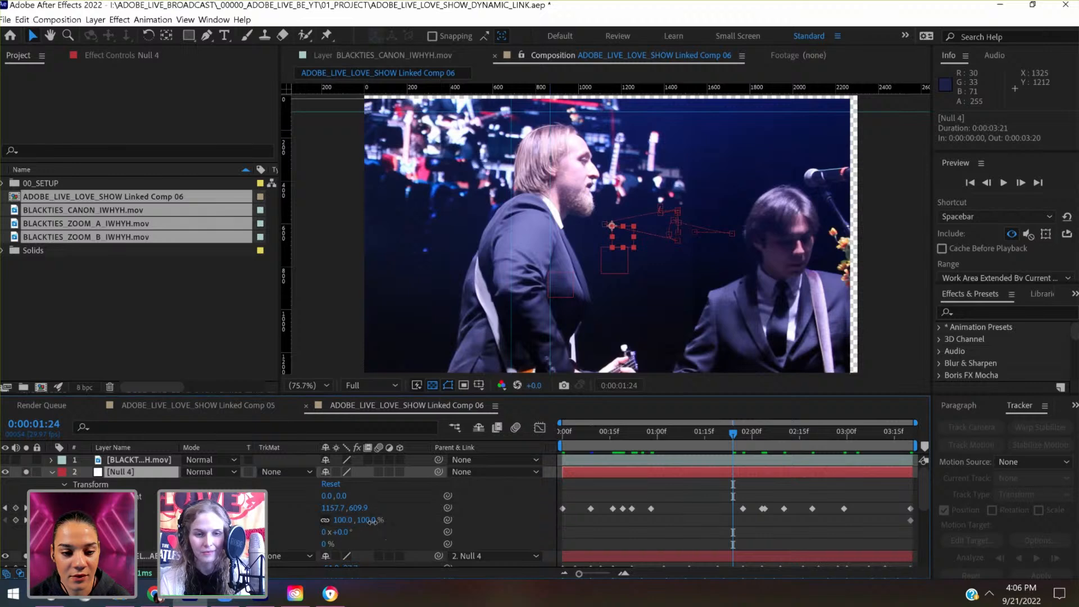
{"action": "left_click", "coordinate": [373, 522]}
{"action": "type", "text": "110"}
{"action": "key", "text": "Return"}
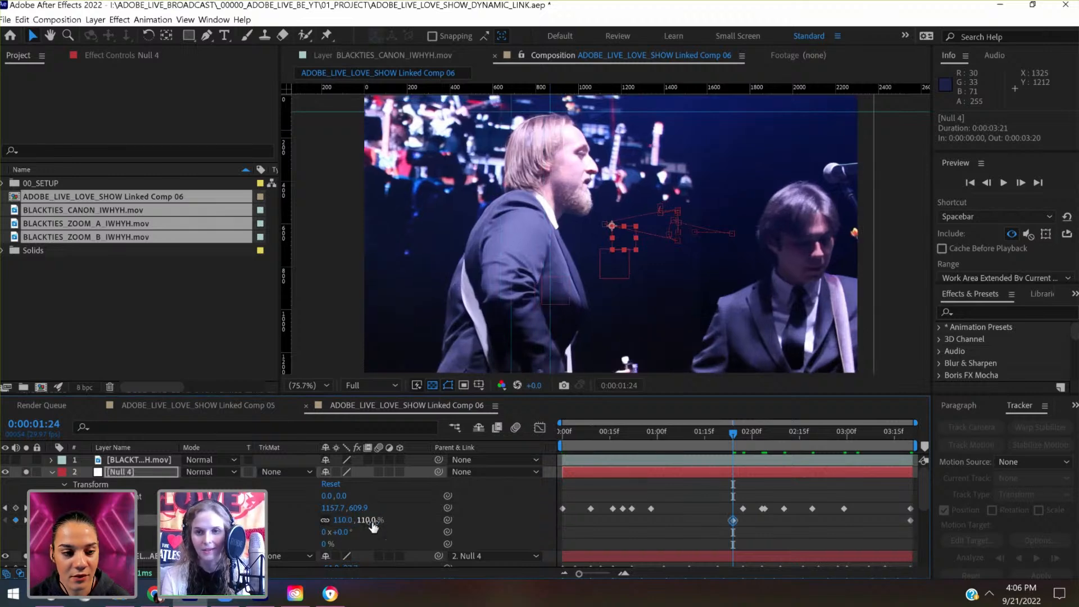
- At 0:00:02:10, set Null 4's Position key to 1145.2, 658.6 to bring the singer toward the guide
{"action": "left_click_drag", "start_coordinate": [743, 443], "coordinate": [783, 440]}
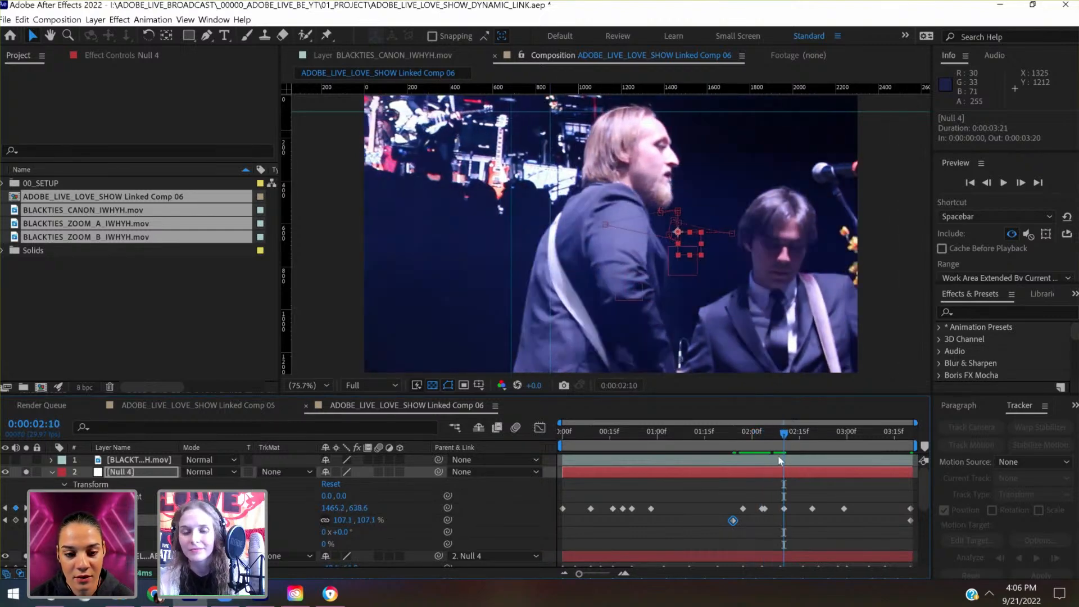
{"action": "key", "text": "shift+Down"}
{"action": "key", "text": "shift+Down"}
{"action": "key", "text": "shift+Left"}
{"action": "key", "text": "shift+Left"}
{"action": "key", "text": "shift+Left"}
{"action": "key", "text": "shift+Left"}
{"action": "key", "text": "shift+Left"}
{"action": "key", "text": "shift+Left"}
{"action": "key", "text": "shift+Left"}
{"action": "key", "text": "shift+Left"}
{"action": "key", "text": "shift+Left"}
{"action": "key", "text": "shift+Left"}
{"action": "key", "text": "shift+Left"}
{"action": "key", "text": "shift+Left"}
{"action": "key", "text": "shift+Left"}
{"action": "key", "text": "shift+Left"}
{"action": "key", "text": "shift+Left"}
{"action": "key", "text": "shift+Left"}
{"action": "key", "text": "shift+Left"}
{"action": "key", "text": "shift+Left"}
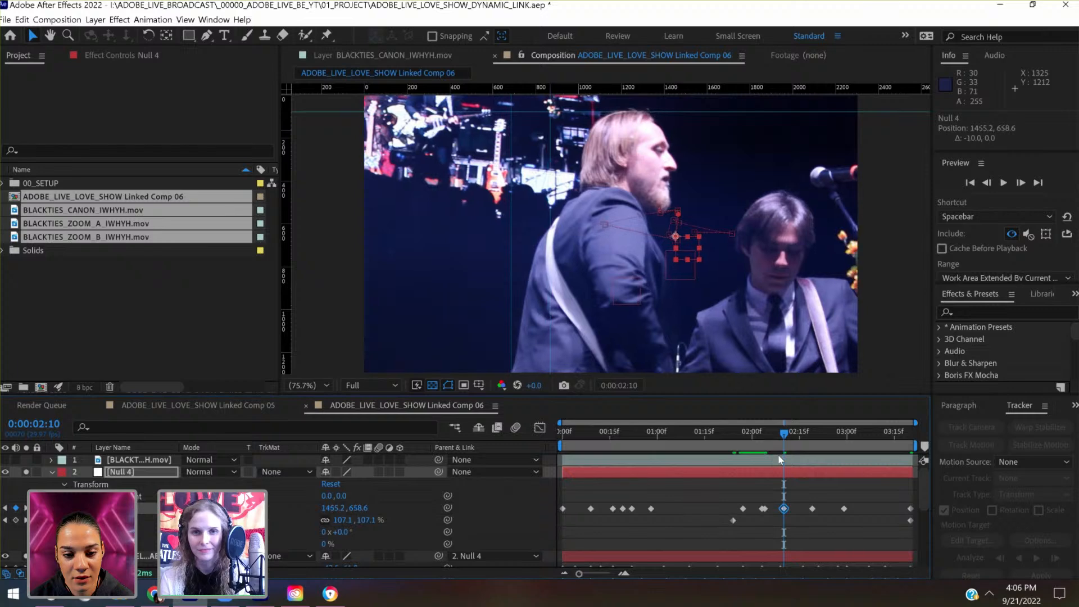
{"action": "key", "text": "shift+Left"}
{"action": "key", "text": "shift+Left"}
{"action": "key", "text": "shift+Left"}
{"action": "key", "text": "shift+Left"}
{"action": "key", "text": "shift+Left"}
{"action": "key", "text": "shift+Left"}
{"action": "key", "text": "shift+Left"}
{"action": "key", "text": "shift+Left"}
{"action": "key", "text": "shift+Left"}
{"action": "key", "text": "shift+Left"}
{"action": "key", "text": "shift+Left"}
{"action": "key", "text": "shift+Left"}
{"action": "key", "text": "shift+Left"}
{"action": "key", "text": "shift+Left"}
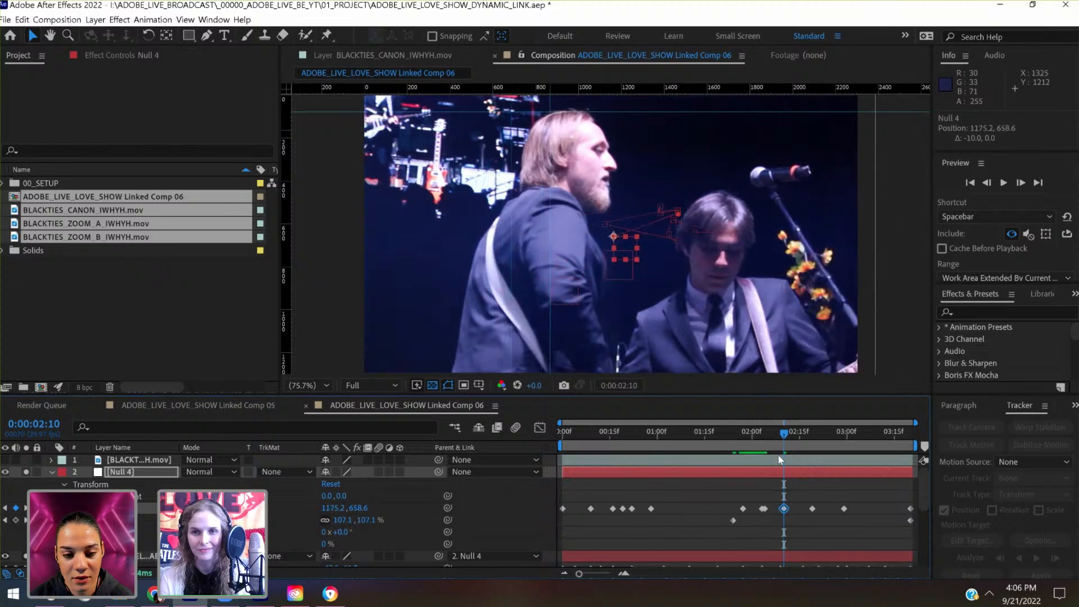
- Delete Null 4's Position key at 0:00:02:04 and set the one at 0:00:02:03 to 1464.2, 555.5
{"action": "mouse_move", "coordinate": [779, 443]}
{"action": "left_mouse_down"}
{"action": "mouse_move", "coordinate": [753, 440]}
{"action": "mouse_move", "coordinate": [761, 444]}
{"action": "left_mouse_up"}
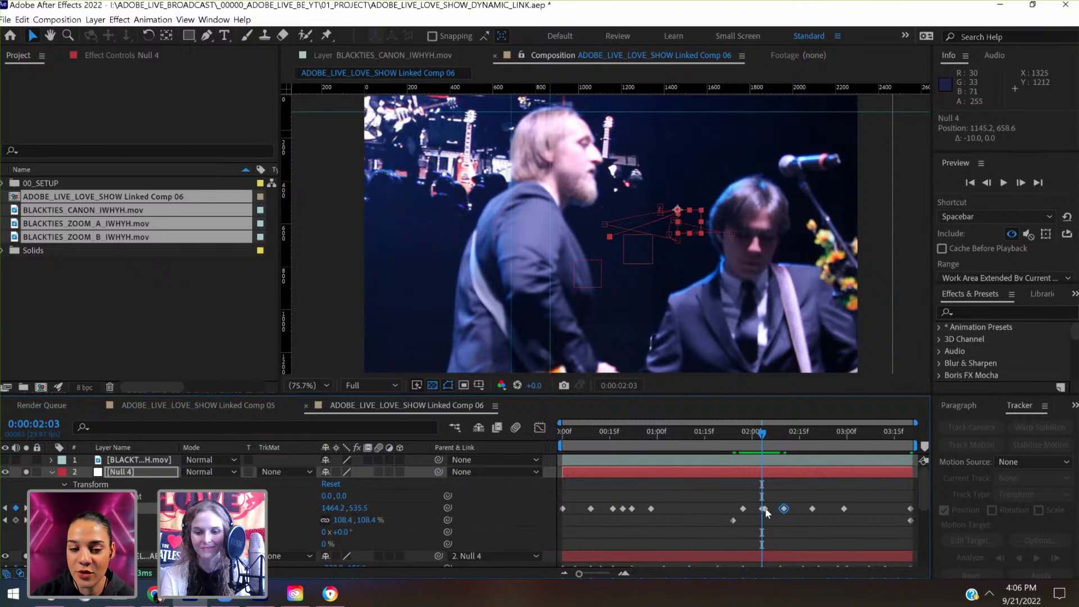
{"action": "left_click", "coordinate": [766, 513]}
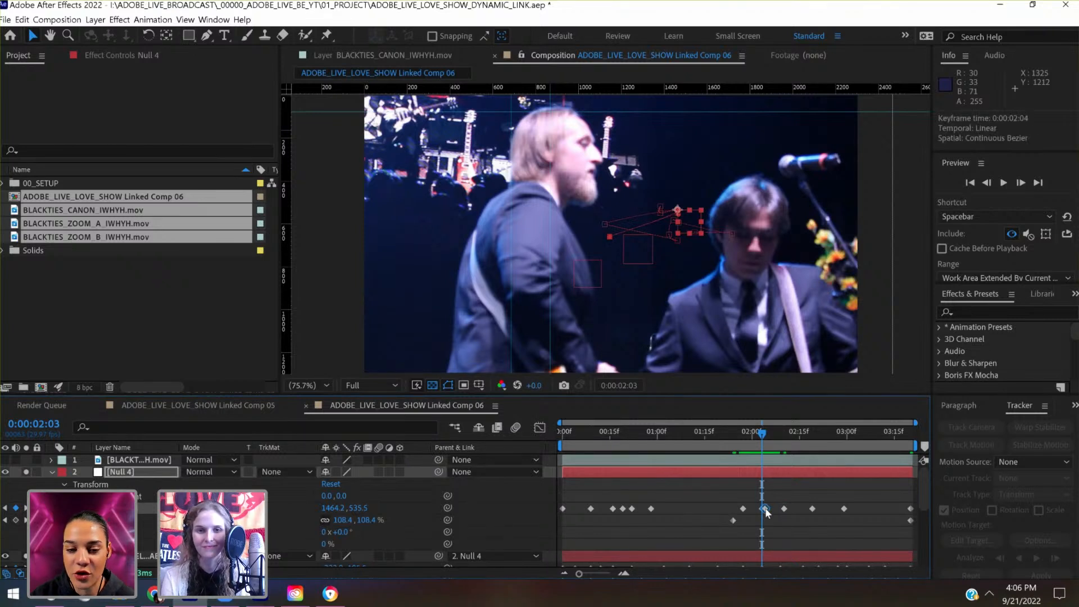
{"action": "left_click", "coordinate": [765, 470]}
{"action": "key", "text": "shift+Down"}
{"action": "key", "text": "shift+Down"}
{"action": "key", "text": "shift+Down"}
{"action": "key", "text": "shift+Down"}
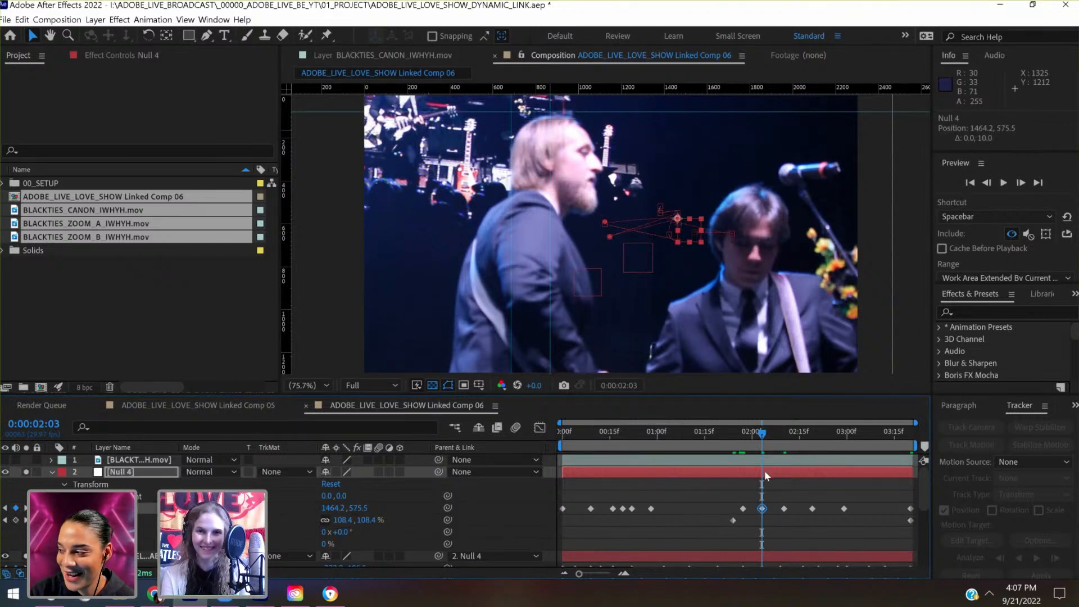
{"action": "key", "text": "shift+Up"}
{"action": "key", "text": "shift+Up"}
- Key Null 4's Position at 0:00:02:07, lowering the footage to 1282.0, 674.8
{"action": "left_click", "coordinate": [753, 434]}
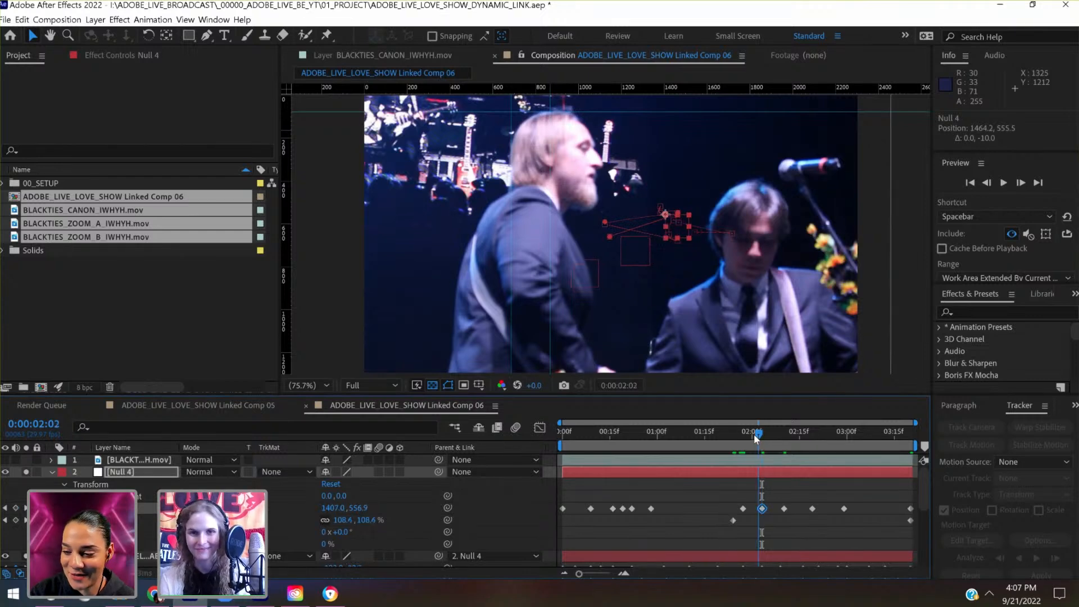
{"action": "left_click_drag", "start_coordinate": [754, 434], "coordinate": [776, 442]}
{"action": "key", "text": "shift+Down"}
{"action": "key", "text": "shift+Down"}
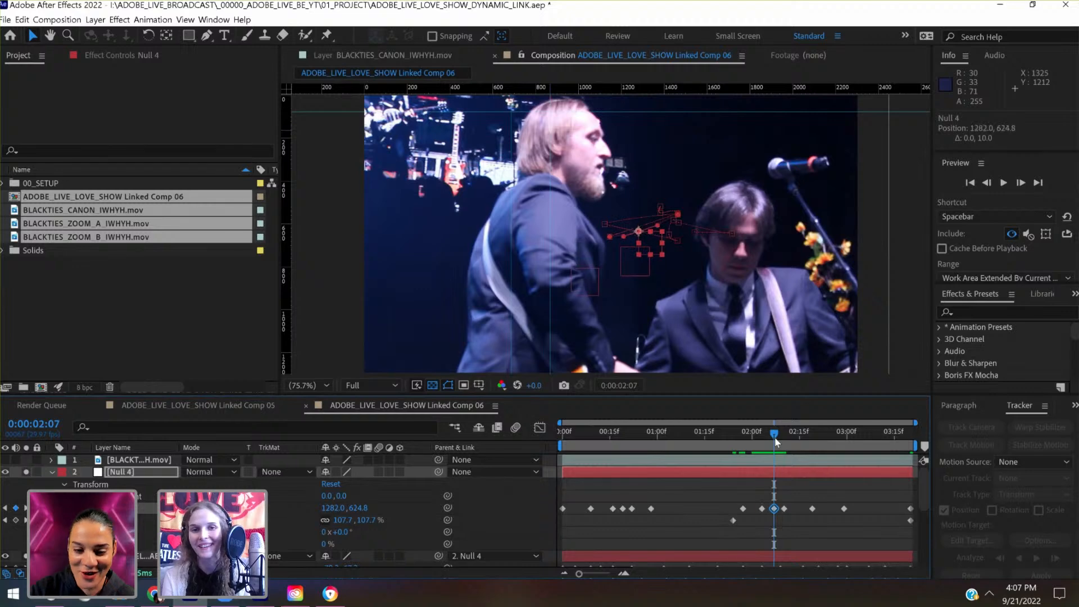
{"action": "key", "text": "shift+Down"}
{"action": "key", "text": "shift+Down"}
{"action": "key", "text": "shift+Down"}
{"action": "key", "text": "shift+Down"}
{"action": "key", "text": "shift+Down"}
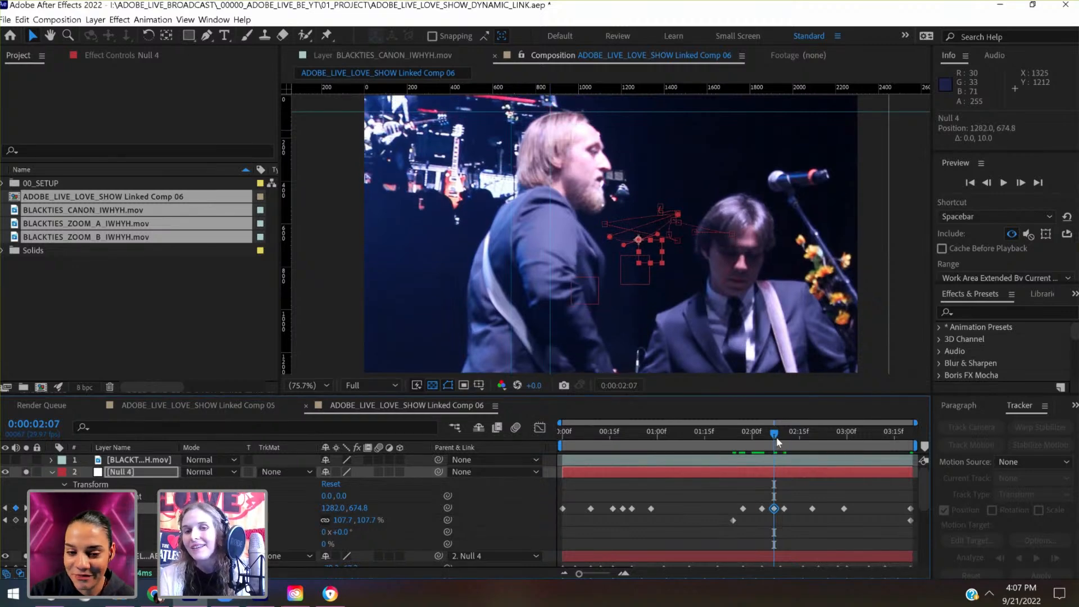
- Key Null 4's Position at about 0:00:02:16, shifting the footage sideways to 1387.7, 587.7
{"action": "mouse_move", "coordinate": [778, 441]}
{"action": "left_mouse_down"}
{"action": "mouse_move", "coordinate": [811, 441]}
{"action": "mouse_move", "coordinate": [791, 434]}
{"action": "mouse_move", "coordinate": [771, 450]}
{"action": "mouse_move", "coordinate": [784, 450]}
{"action": "left_mouse_up"}
{"action": "key", "text": "shift+Right"}
{"action": "key", "text": "shift+Right"}
{"action": "key", "text": "shift+Right"}
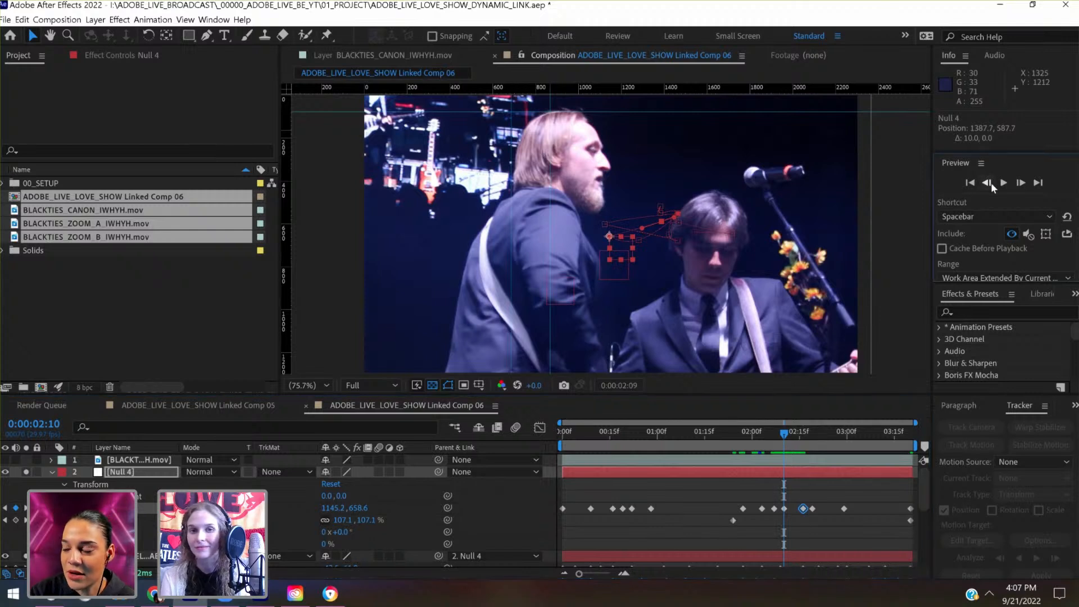
- Key Null 4's Position at 0:00:02:09, shifting the footage sideways to 1068.9, 676.0
{"action": "left_click", "coordinate": [986, 182]}
{"action": "left_click", "coordinate": [781, 472]}
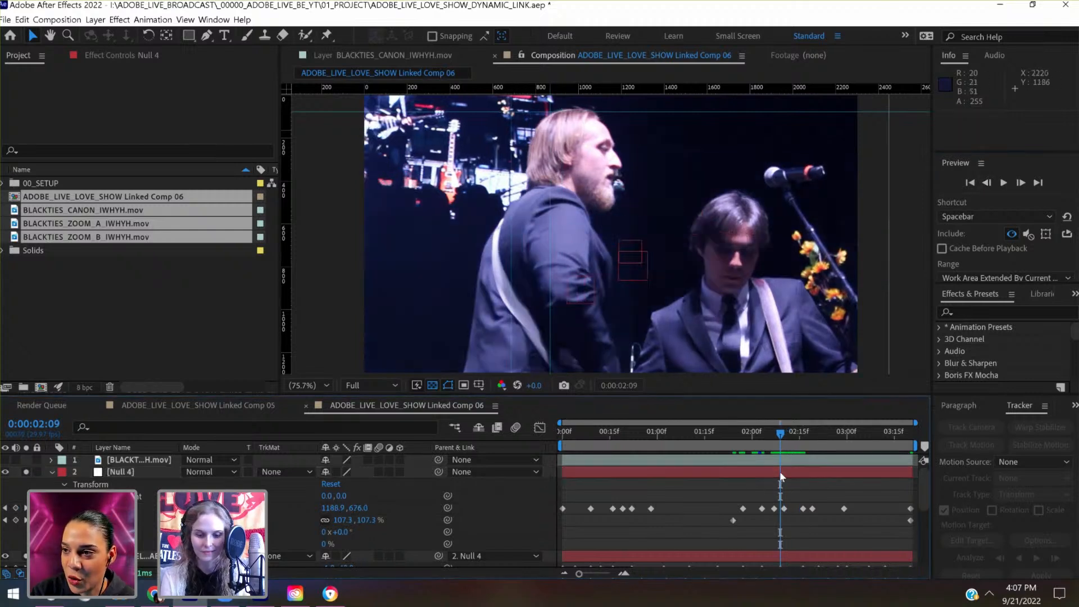
{"action": "key", "text": "shift+Left"}
{"action": "key", "text": "shift+Left"}
{"action": "key", "text": "shift+Left"}
{"action": "key", "text": "shift+Left"}
{"action": "key", "text": "shift+Left"}
{"action": "key", "text": "shift+Left"}
{"action": "key", "text": "shift+Left"}
{"action": "key", "text": "shift+Left"}
{"action": "key", "text": "shift+Left"}
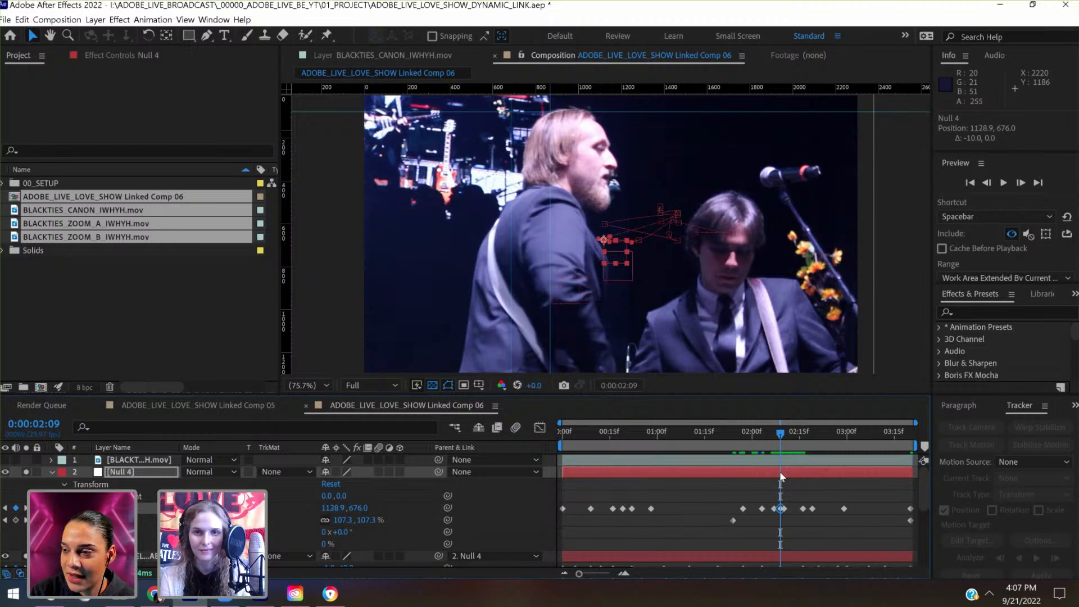
{"action": "key", "text": "shift+Left"}
{"action": "key", "text": "shift+Left"}
{"action": "key", "text": "shift+Left"}
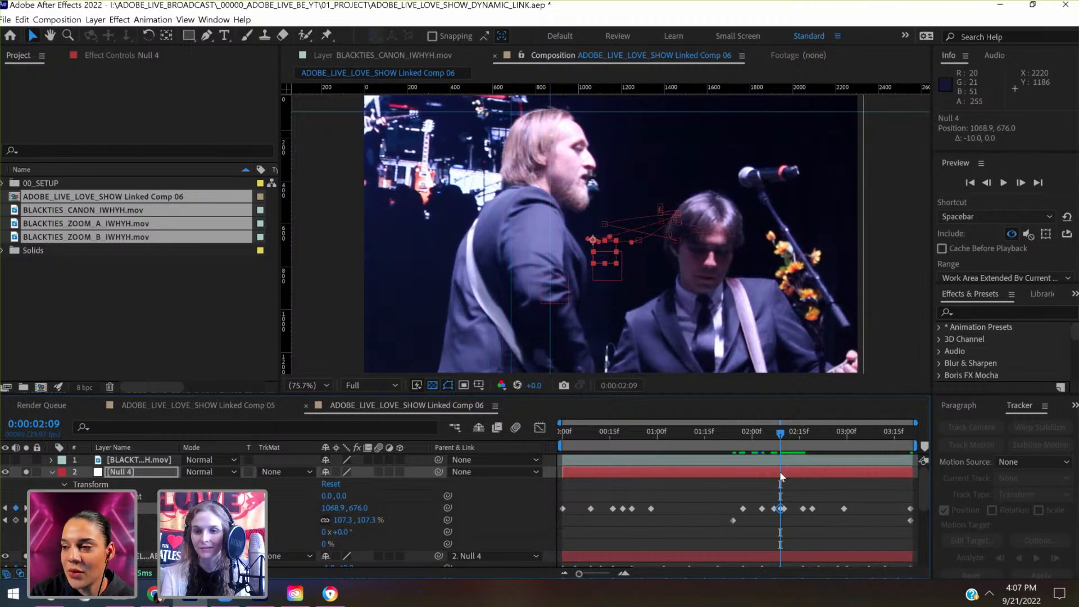
- Key Null 4's Position at 0:00:02:10, shifting the footage sideways to 1095.2, 658.6
{"action": "left_click", "coordinate": [1025, 184]}
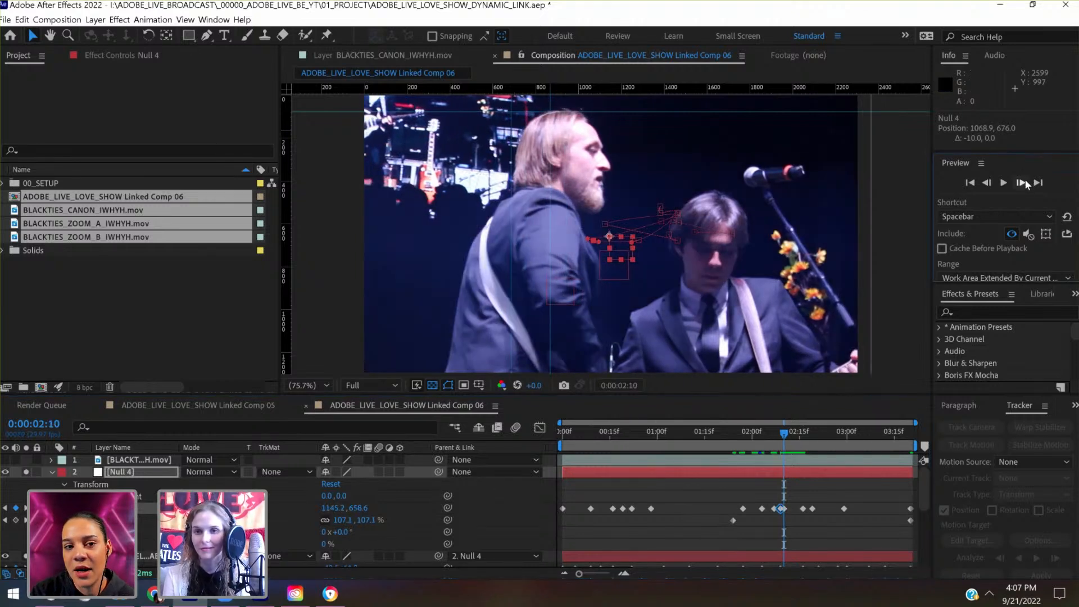
{"action": "mouse_move", "coordinate": [783, 438]}
{"action": "left_mouse_down"}
{"action": "mouse_move", "coordinate": [767, 437]}
{"action": "mouse_move", "coordinate": [781, 437]}
{"action": "left_mouse_up"}
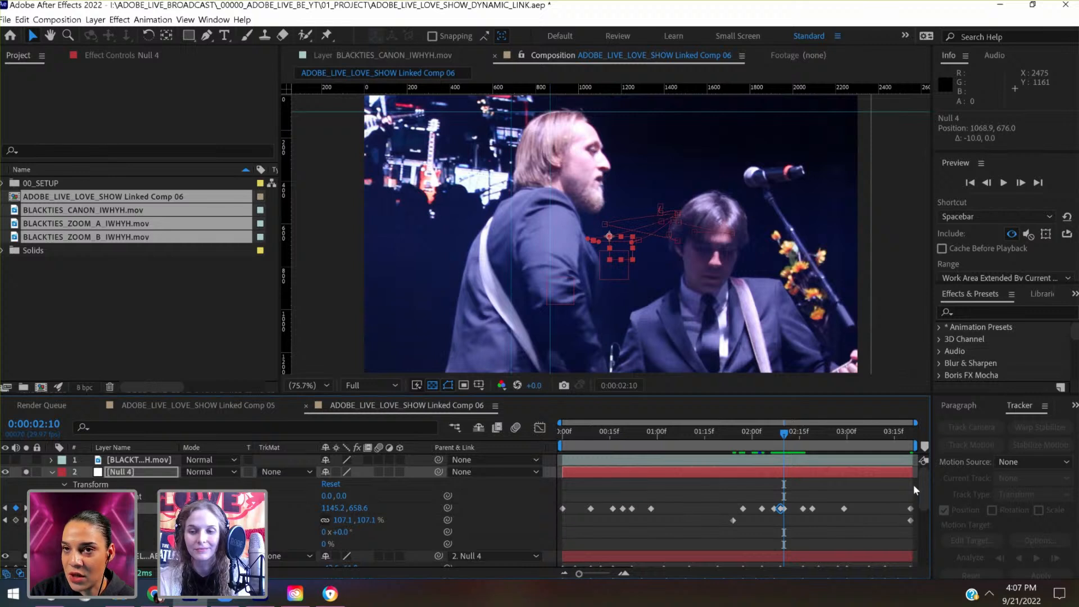
{"action": "mouse_move", "coordinate": [923, 485]}
{"action": "left_mouse_down"}
{"action": "mouse_move", "coordinate": [918, 534]}
{"action": "mouse_move", "coordinate": [915, 490]}
{"action": "left_mouse_up"}
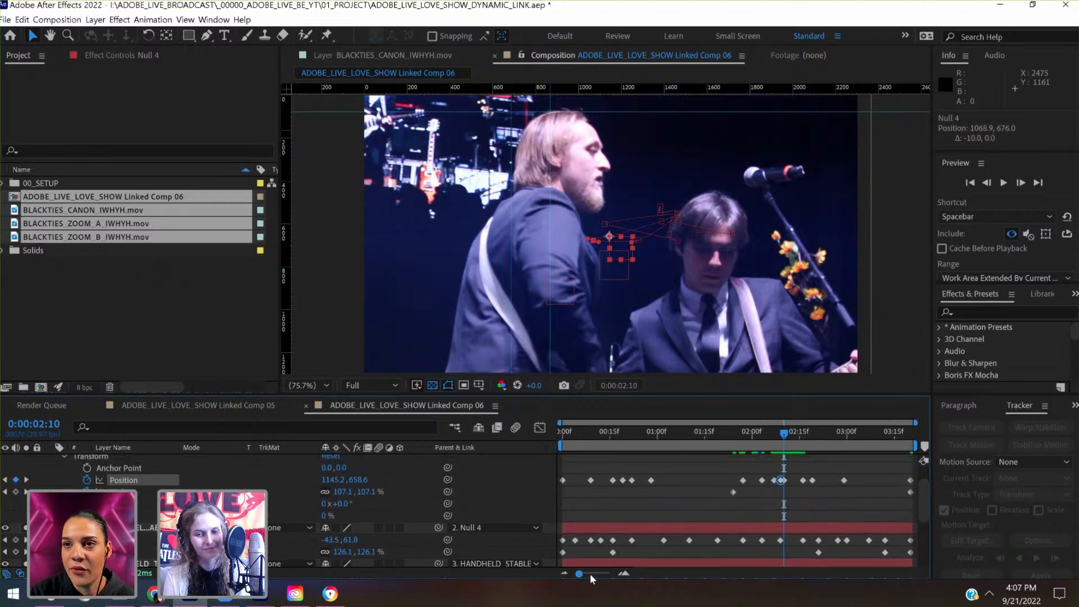
{"action": "left_click_drag", "start_coordinate": [580, 573], "coordinate": [605, 575]}
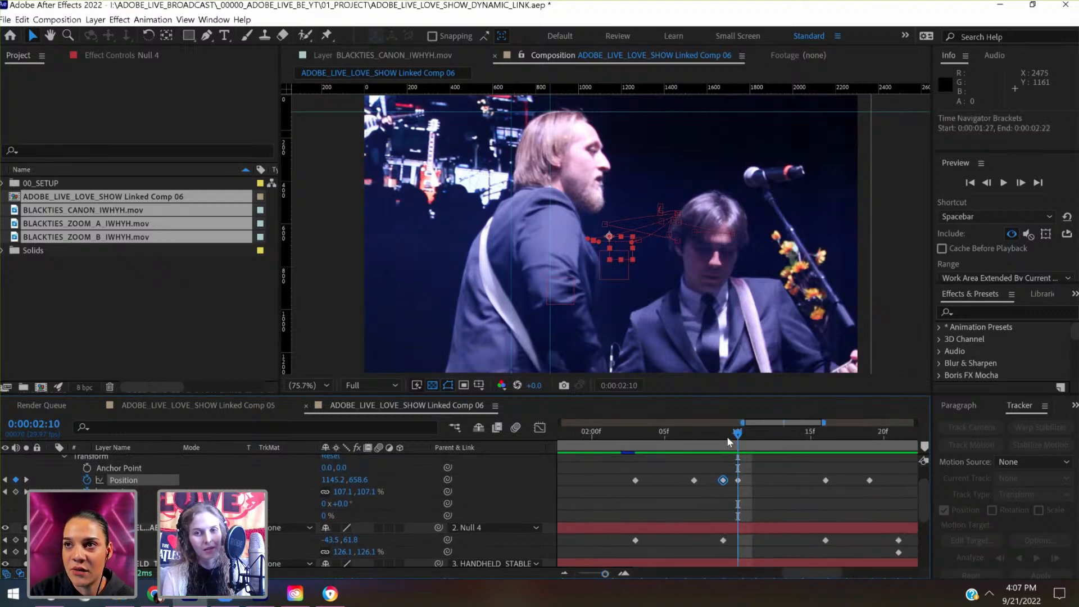
{"action": "mouse_move", "coordinate": [727, 437]}
{"action": "left_mouse_down"}
{"action": "mouse_move", "coordinate": [695, 451]}
{"action": "mouse_move", "coordinate": [744, 446]}
{"action": "left_mouse_up"}
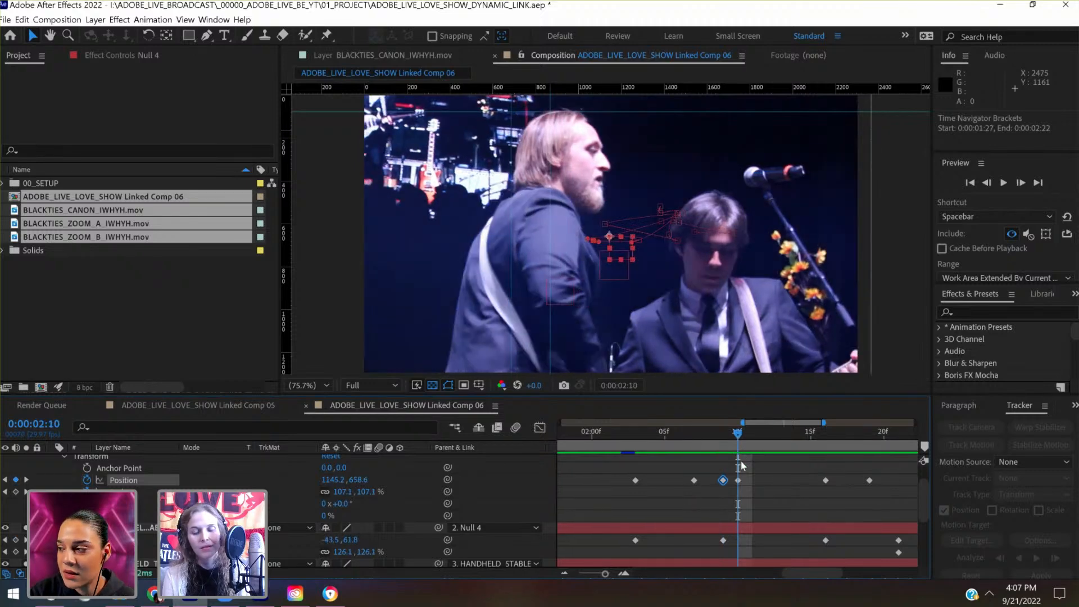
{"action": "scroll", "coordinate": [740, 461], "scroll_direction": "up", "scroll_amount": 2}
{"action": "left_click", "coordinate": [743, 473]}
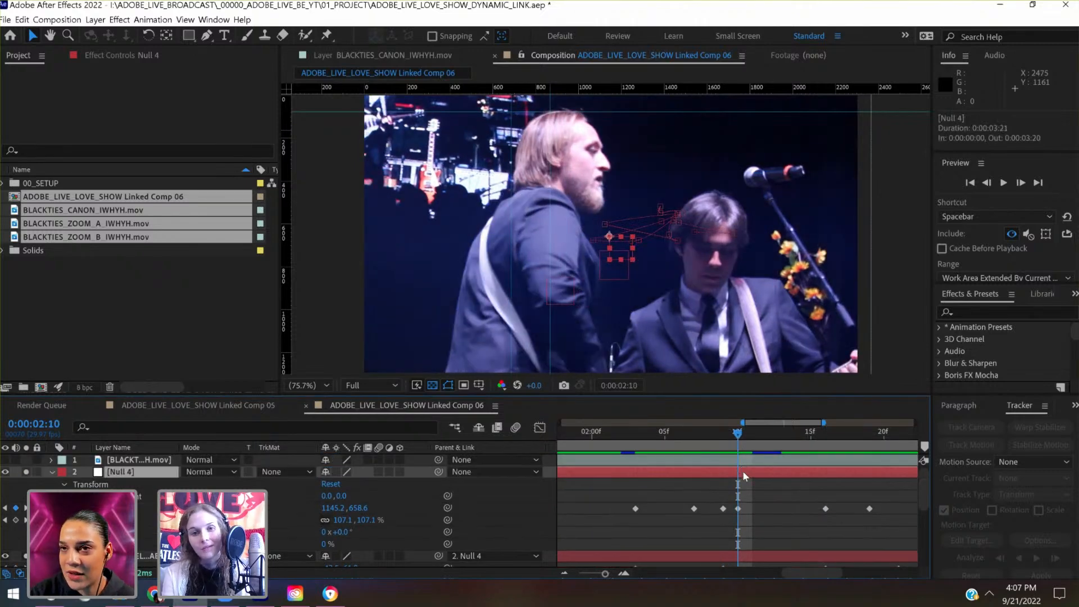
{"action": "key", "text": "shift+Right"}
{"action": "key", "text": "shift+Right"}
{"action": "key", "text": "shift+Right"}
{"action": "key", "text": "shift+Right"}
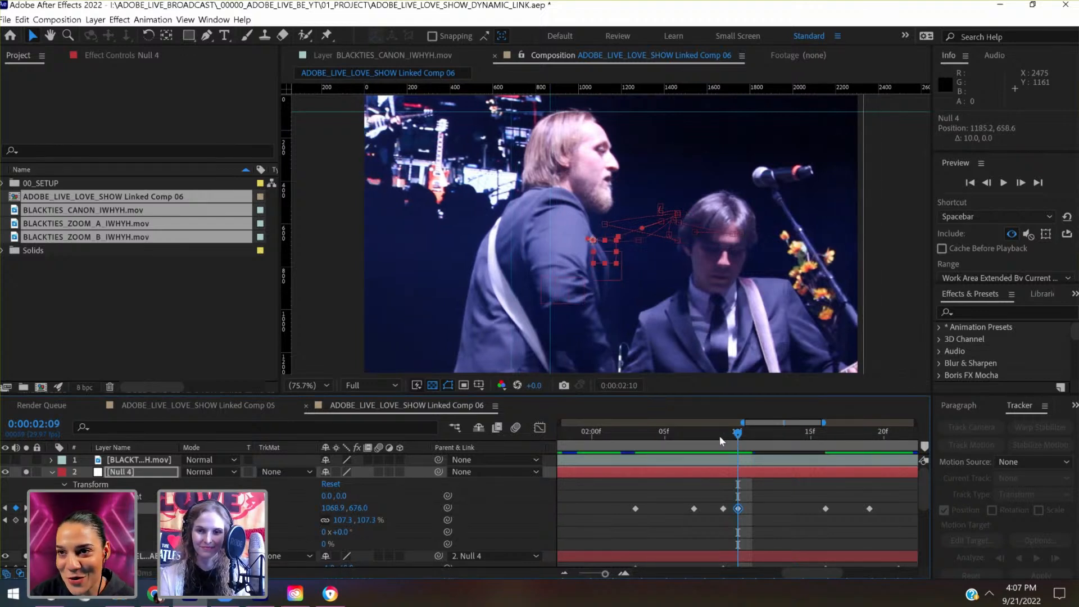
{"action": "key", "text": "shift+Left"}
{"action": "key", "text": "shift+Left"}
{"action": "key", "text": "shift+Left"}
{"action": "key", "text": "shift+Left"}
{"action": "key", "text": "shift+Left"}
{"action": "key", "text": "shift+Left"}
{"action": "key", "text": "shift+Left"}
{"action": "key", "text": "shift+Left"}
{"action": "key", "text": "shift+Left"}
{"action": "key", "text": "shift+Left"}
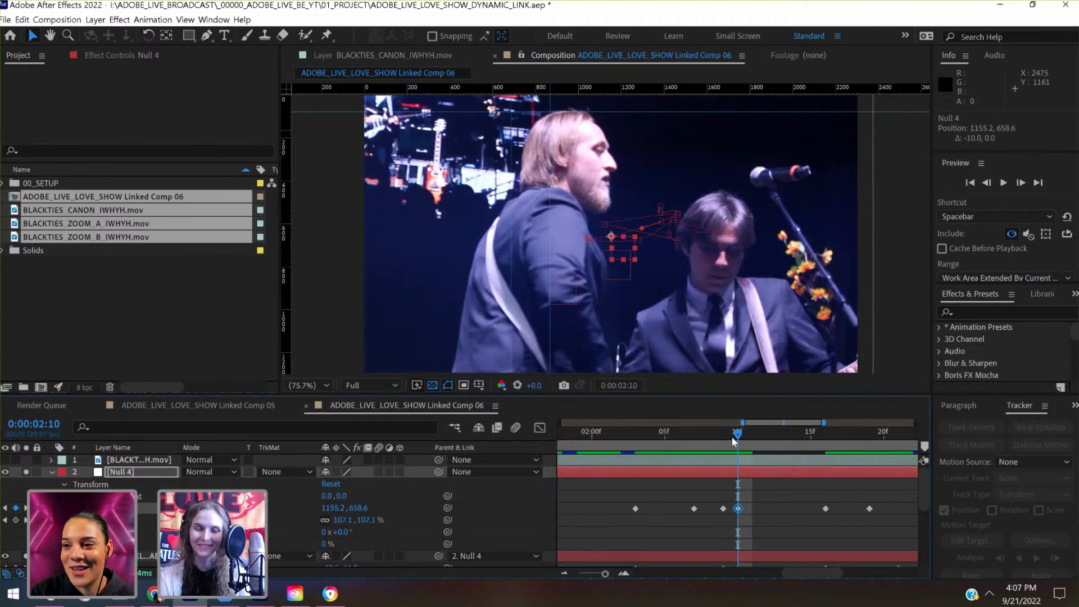
{"action": "key", "text": "shift+Left"}
{"action": "key", "text": "shift+Left"}
{"action": "key", "text": "shift+Left"}
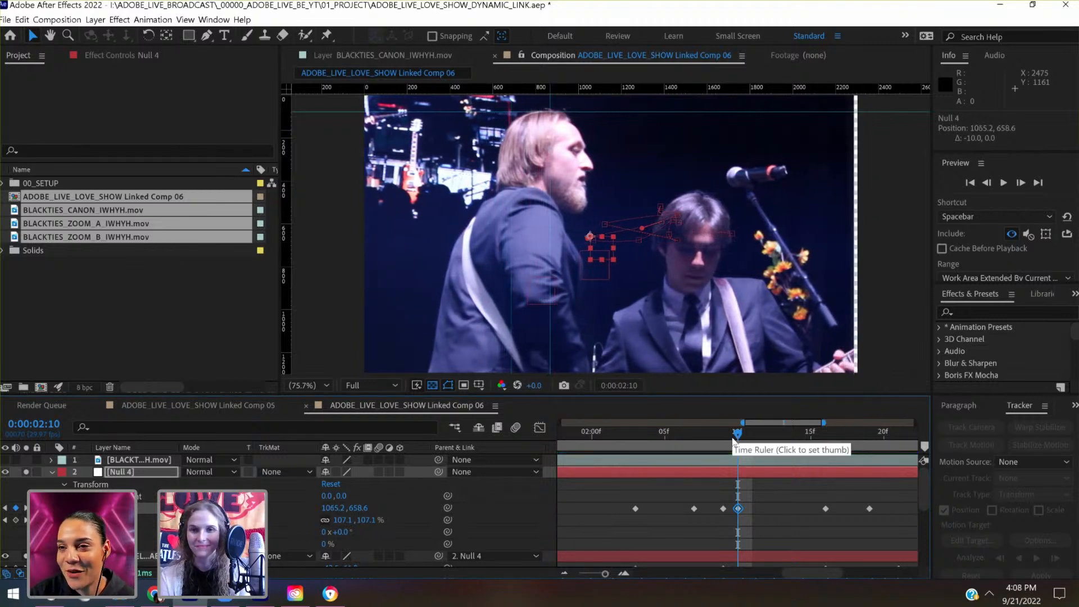
{"action": "key", "text": "shift+Right"}
{"action": "key", "text": "shift+Right"}
{"action": "key", "text": "shift+Right"}
{"action": "key", "text": "shift+Right"}
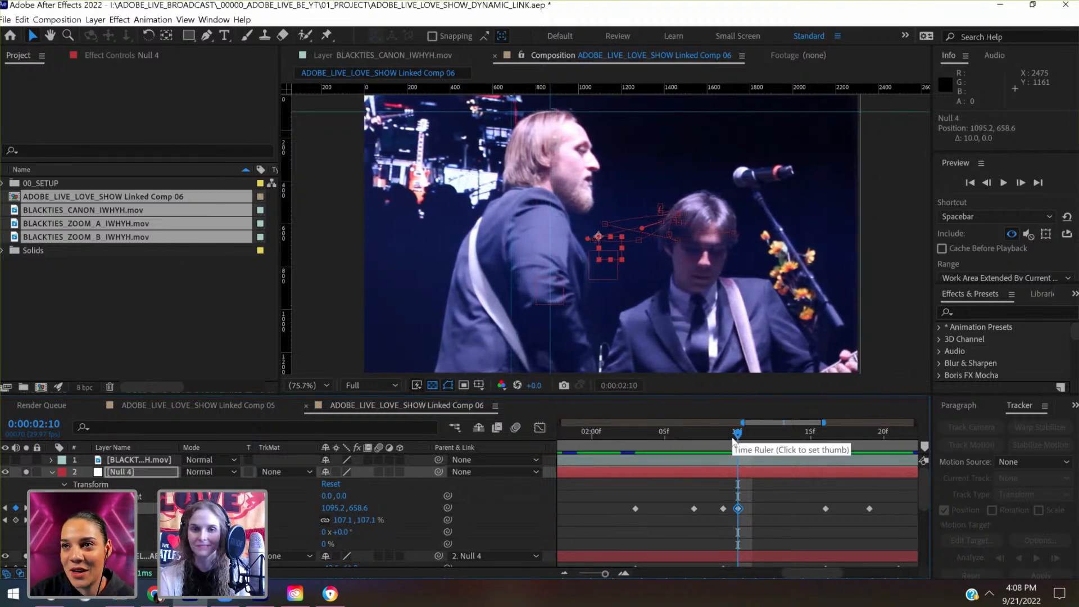
- Delete Null 4's Position keys at 0:00:02:07 and 0:00:02:09, then key Position at 0:00:02:07 to 1253.4, 674.6
{"action": "left_click", "coordinate": [728, 433]}
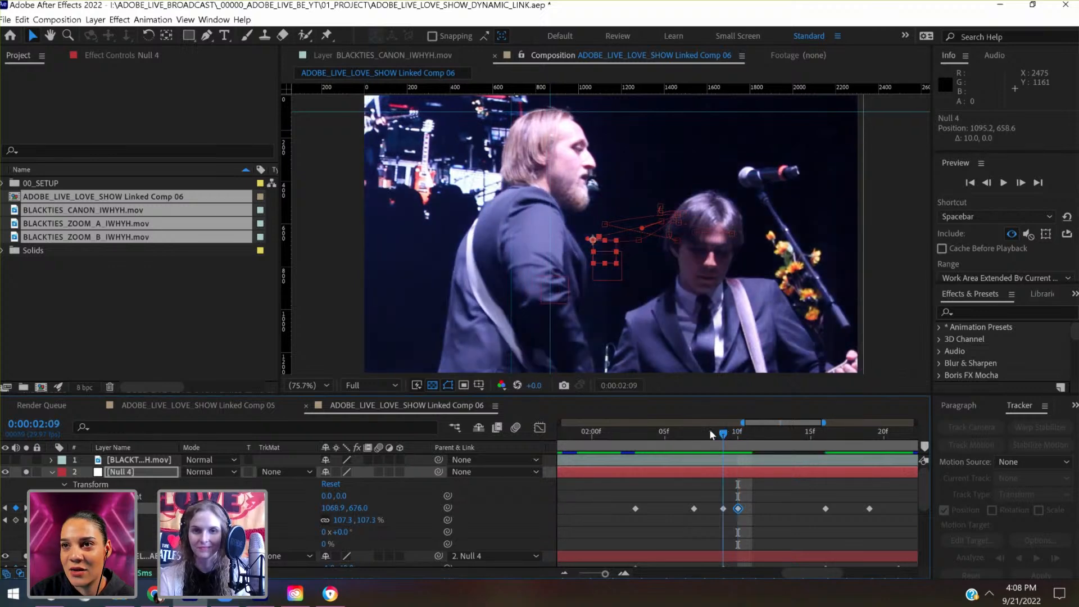
{"action": "left_click_drag", "start_coordinate": [710, 430], "coordinate": [695, 456]}
{"action": "left_click_drag", "start_coordinate": [730, 491], "coordinate": [683, 529]}
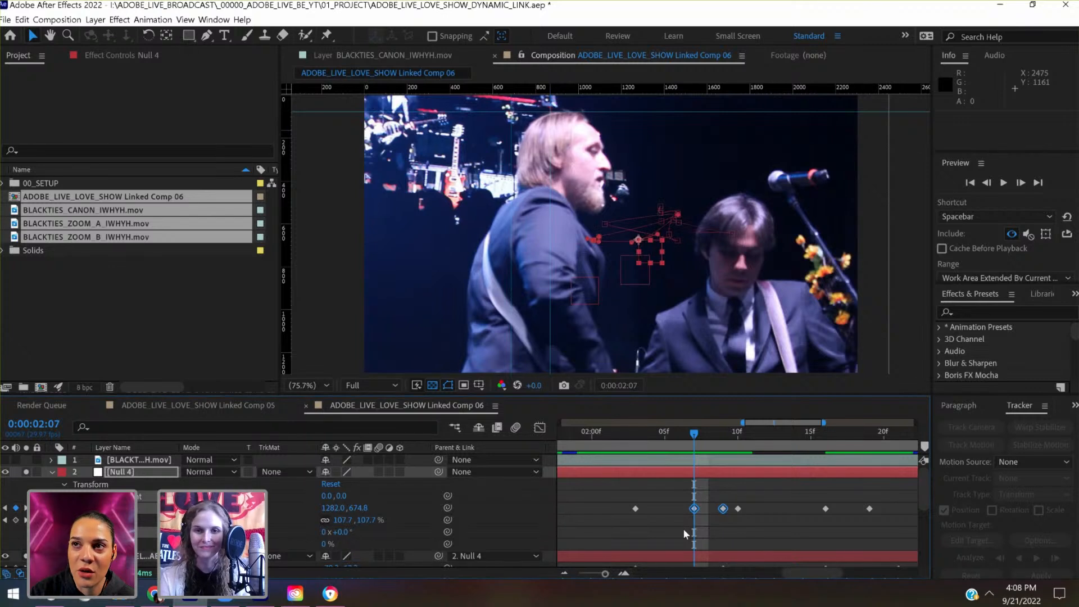
{"action": "key", "text": "Delete"}
{"action": "key", "text": "shift+Down"}
{"action": "key", "text": "shift+Down"}
{"action": "key", "text": "shift+Down"}
{"action": "key", "text": "shift+Down"}
{"action": "key", "text": "shift+Down"}
{"action": "key", "text": "shift+Down"}
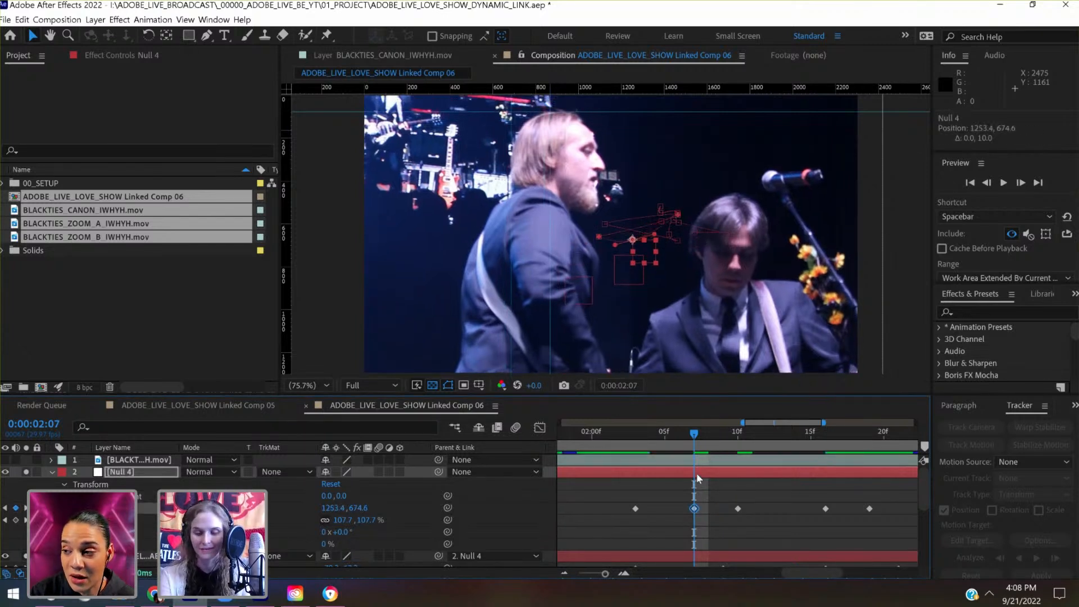
- Place a vertical guide at 1098 in front of the singer's face, using frame 0:00:02:10 as reference
{"action": "key", "text": "comma"}
{"action": "left_click_drag", "start_coordinate": [697, 438], "coordinate": [721, 457]}
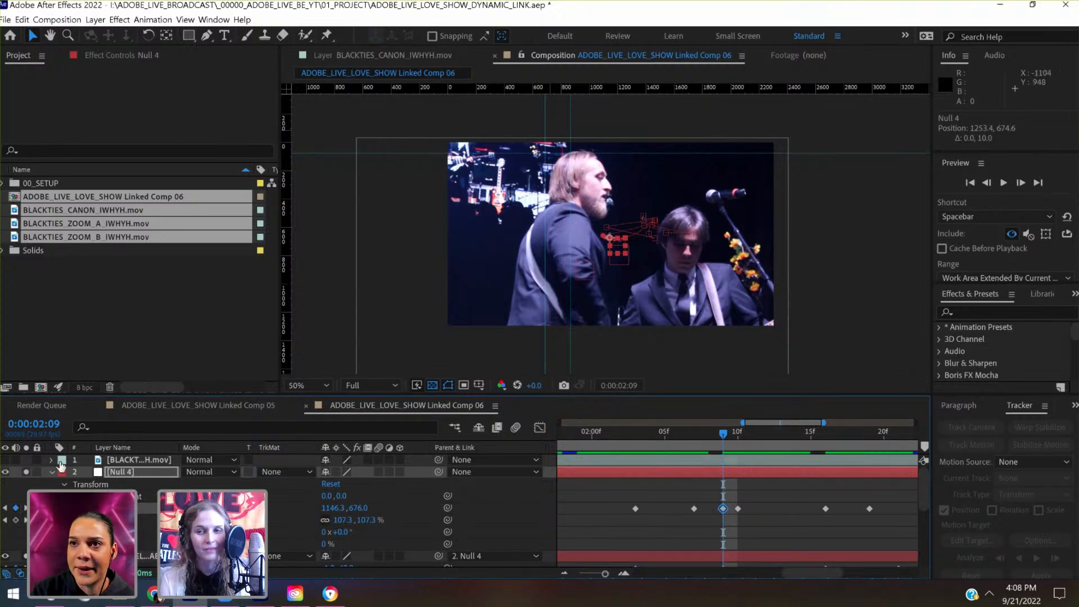
{"action": "left_click", "coordinate": [1021, 182]}
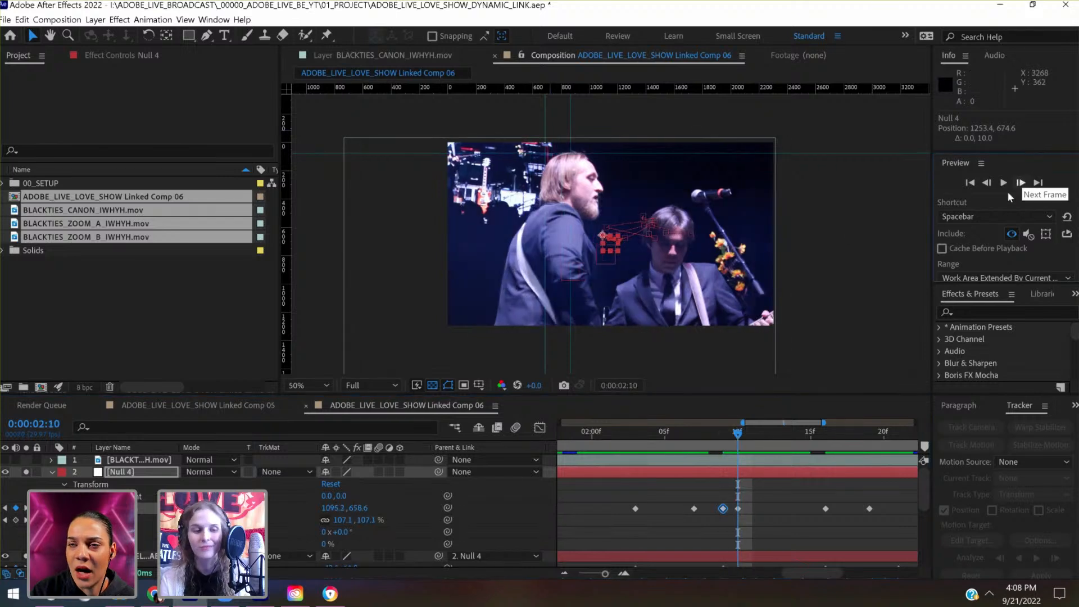
{"action": "left_click_drag", "start_coordinate": [292, 272], "coordinate": [605, 244]}
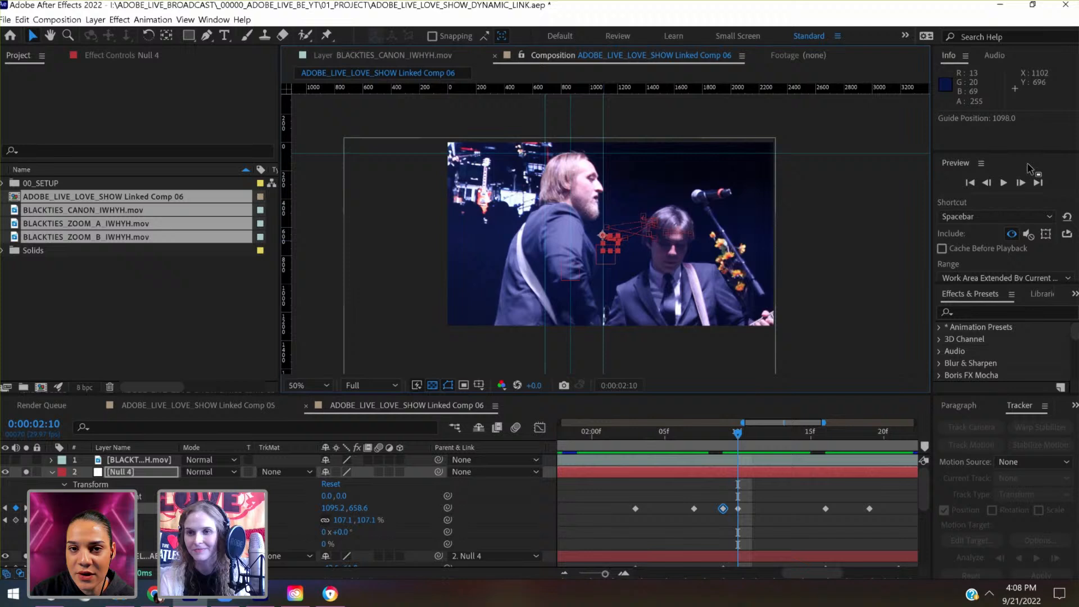
{"action": "left_click", "coordinate": [986, 182]}
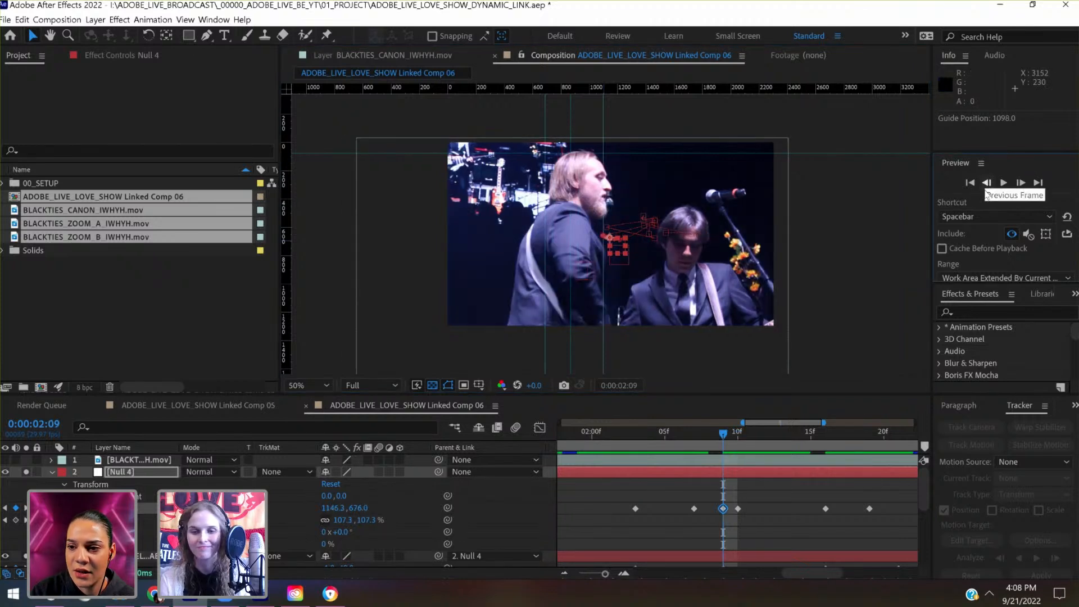
- Set Null 4's Position key at 0:00:02:09 to 1086.3, 676.0 and fit the composition to the viewer
{"action": "left_click", "coordinate": [741, 472]}
{"action": "key", "text": "shift+Left"}
{"action": "key", "text": "shift+Left"}
{"action": "key", "text": "shift+Left"}
{"action": "key", "text": "shift+Left"}
{"action": "key", "text": "shift+Left"}
{"action": "key", "text": "shift+Left"}
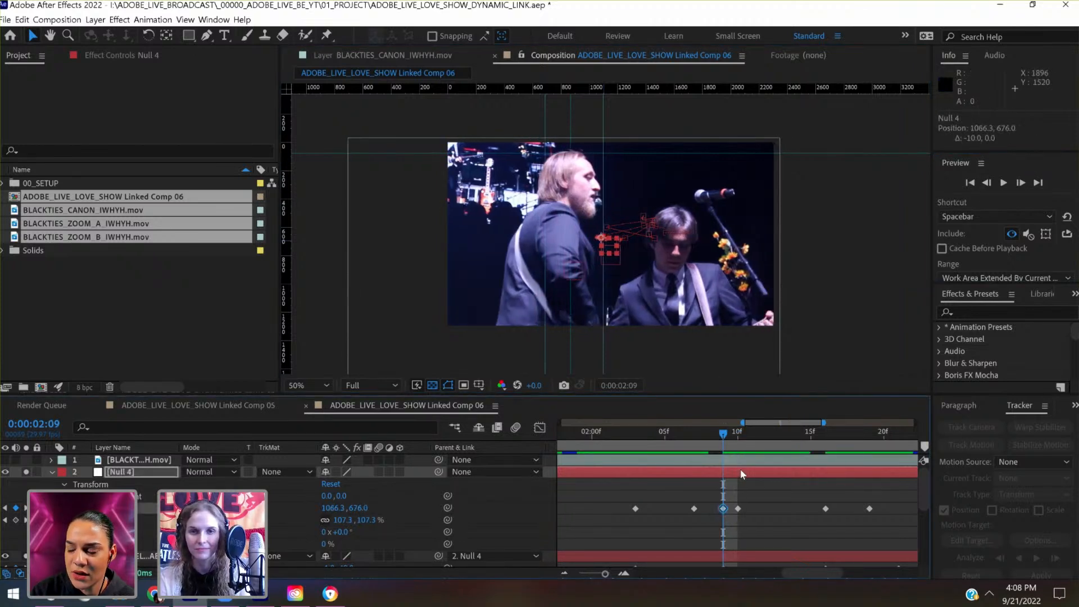
{"action": "key", "text": "period"}
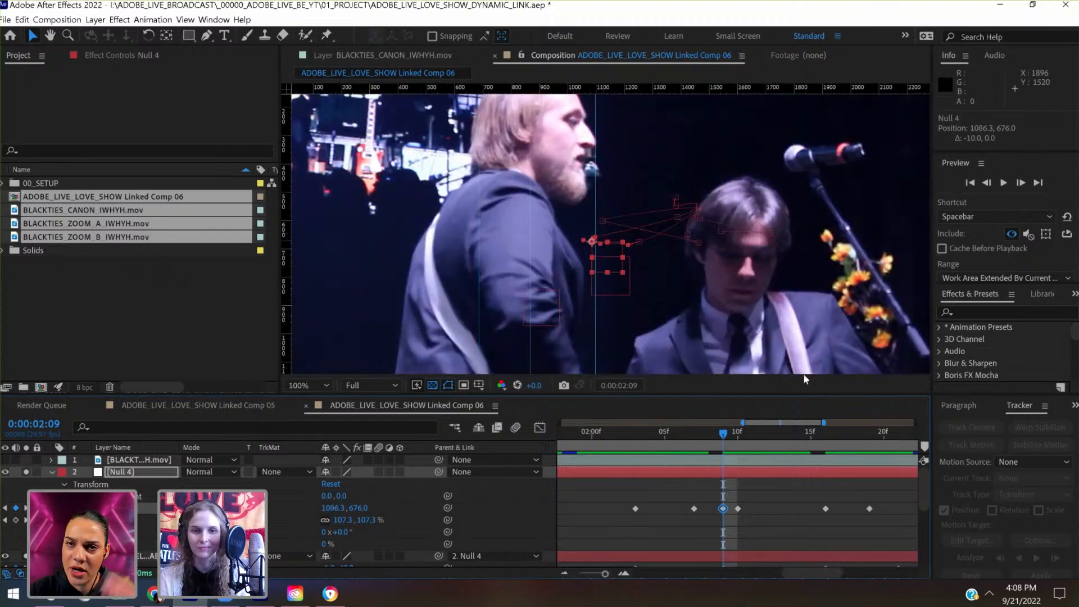
{"action": "left_click", "coordinate": [321, 384]}
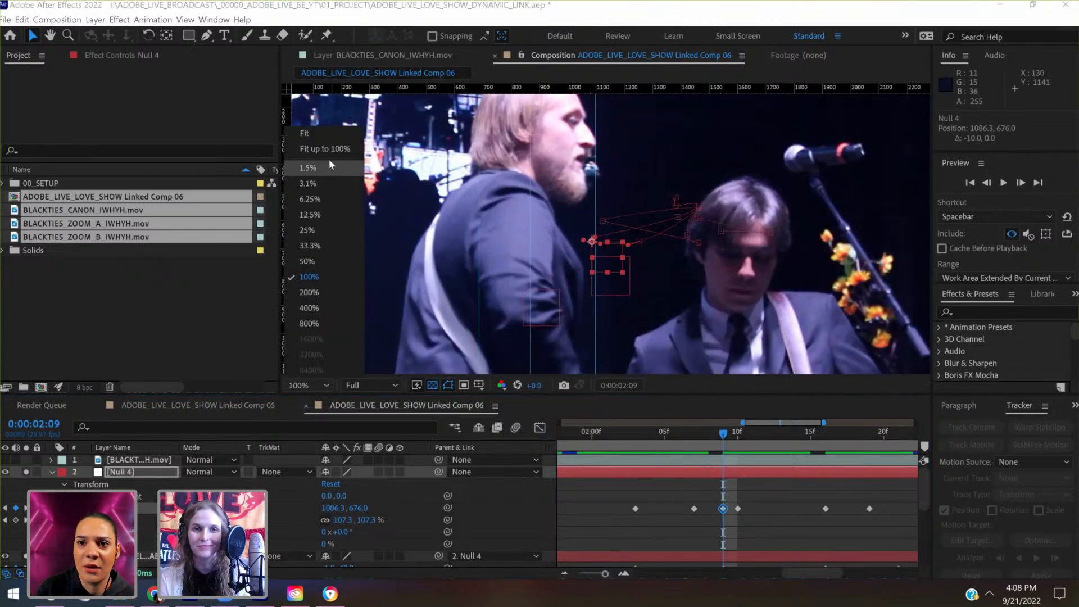
{"action": "left_click", "coordinate": [321, 133]}
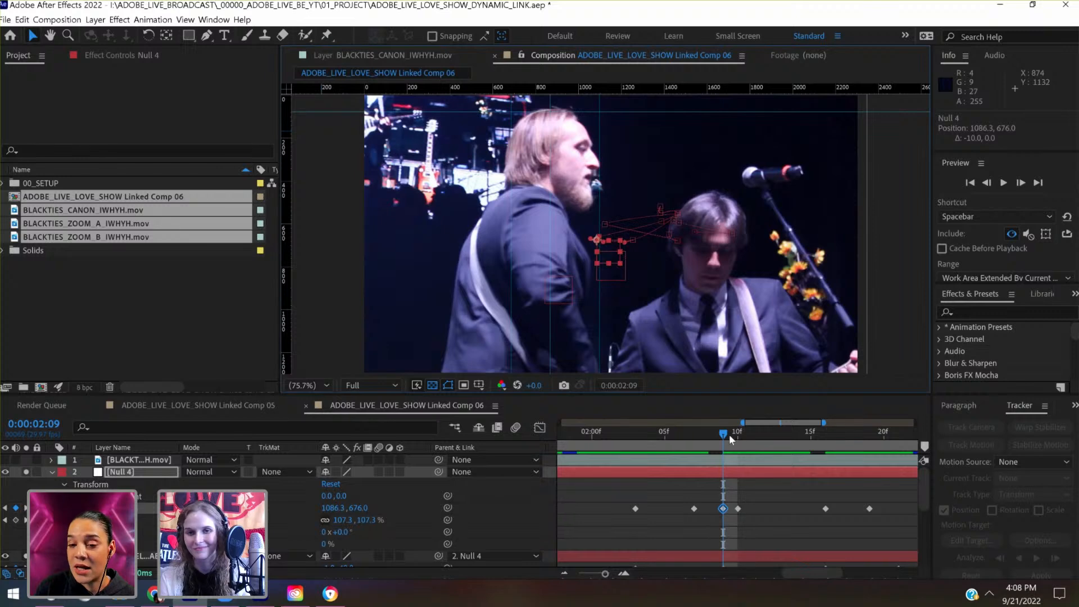
- Scrub between about 0:00:01:18 and 0:00:02:21 to examine how steadily the singer stays against the guides
{"action": "left_click_drag", "start_coordinate": [729, 434], "coordinate": [642, 471]}
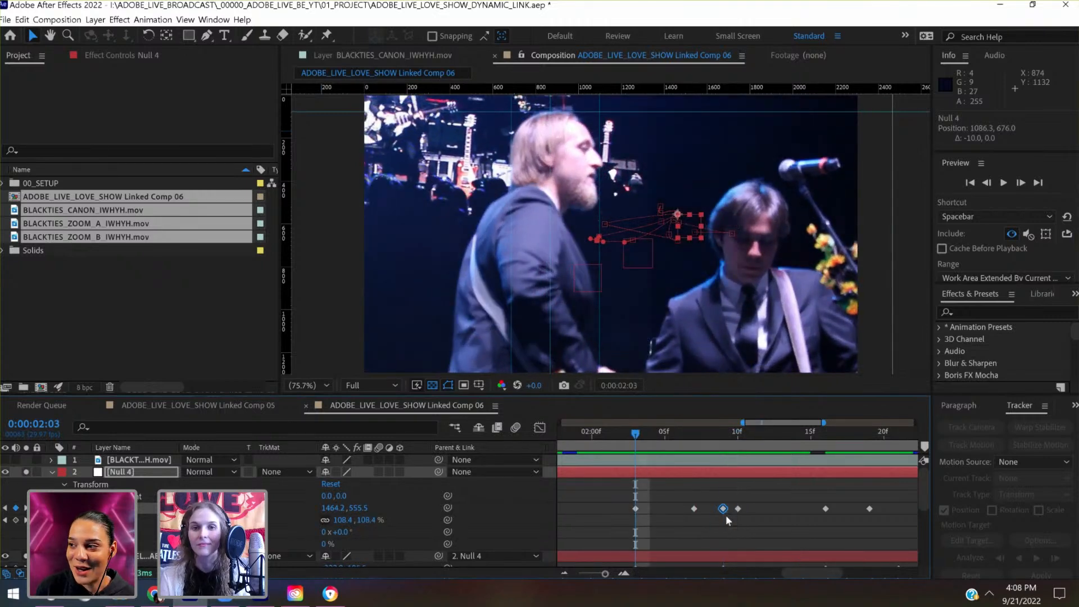
{"action": "scroll", "coordinate": [729, 521], "scroll_direction": "left", "scroll_amount": 1}
{"action": "scroll", "coordinate": [735, 514], "scroll_direction": "right", "scroll_amount": 1}
{"action": "scroll", "coordinate": [735, 514], "scroll_direction": "left", "scroll_amount": 1}
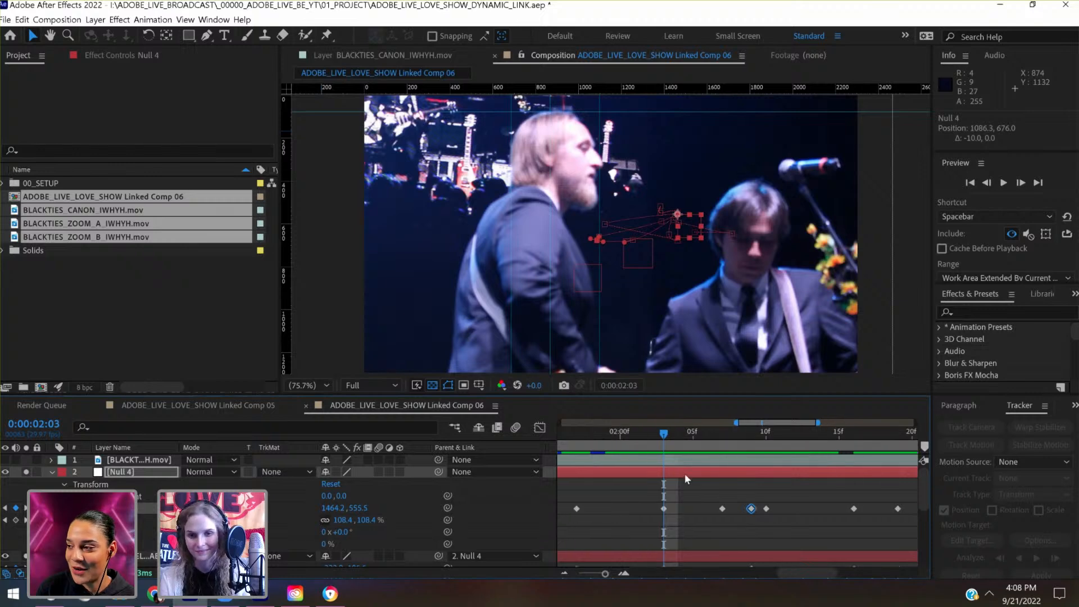
{"action": "scroll", "coordinate": [685, 474], "scroll_direction": "left", "scroll_amount": 1}
{"action": "left_click_drag", "start_coordinate": [656, 439], "coordinate": [597, 450]}
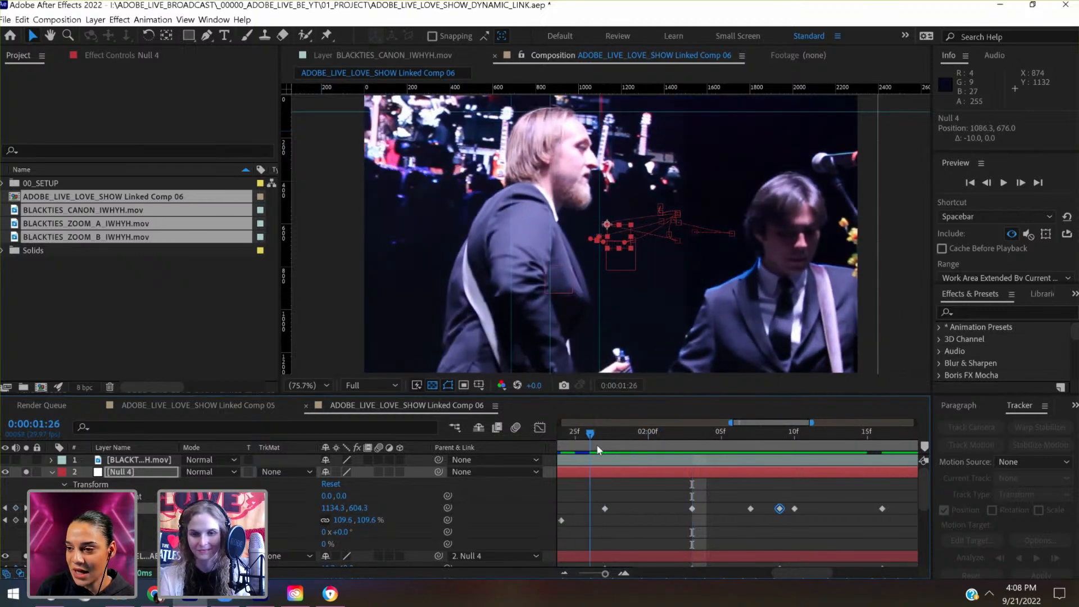
{"action": "scroll", "coordinate": [650, 560], "scroll_direction": "left", "scroll_amount": 5}
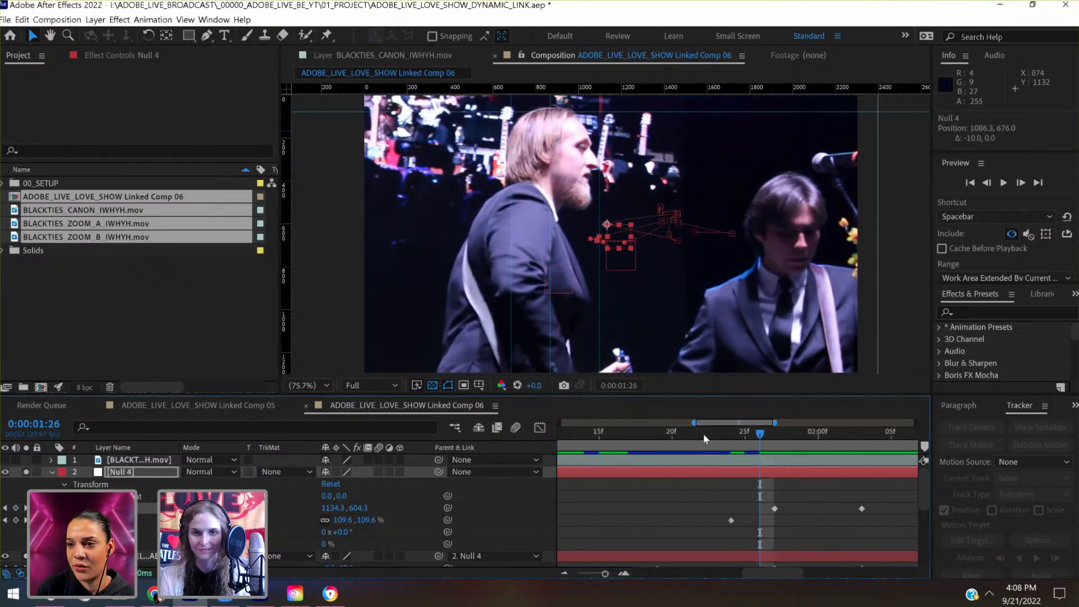
{"action": "left_click_drag", "start_coordinate": [703, 434], "coordinate": [640, 443]}
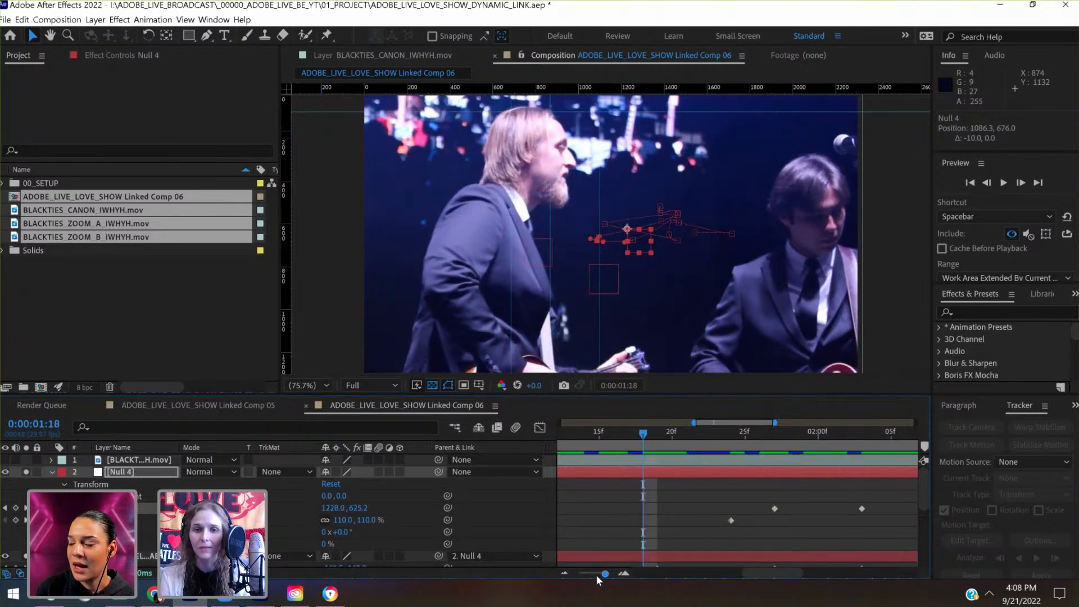
{"action": "left_click_drag", "start_coordinate": [605, 574], "coordinate": [590, 575]}
{"action": "left_click_drag", "start_coordinate": [707, 429], "coordinate": [649, 436]}
{"action": "left_click_drag", "start_coordinate": [614, 445], "coordinate": [896, 453]}
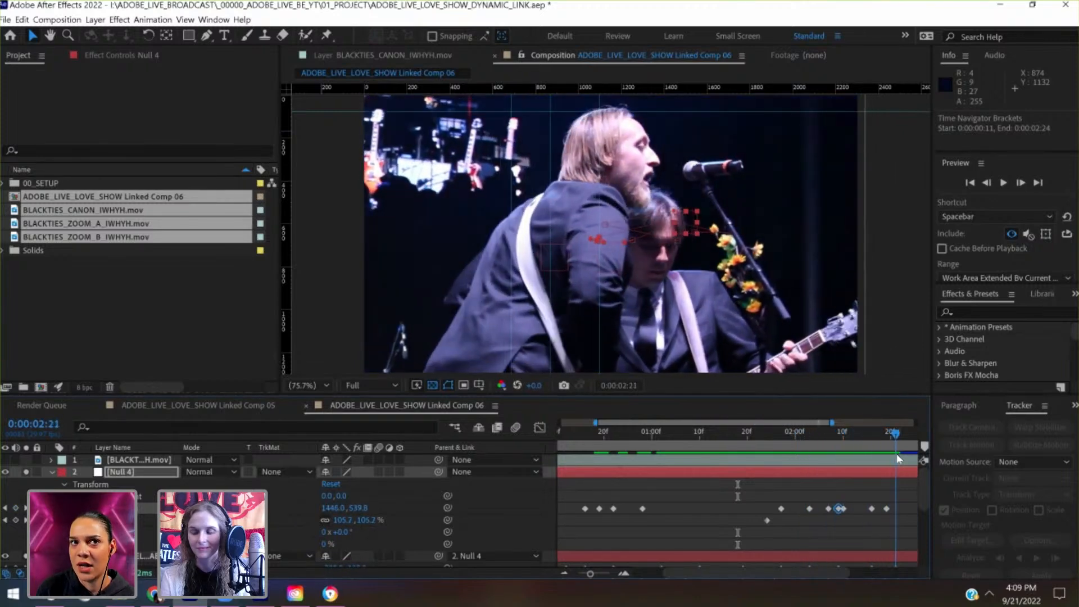
- Key Null 4's Position at 0:00:03:13, raising the footage to 1378.4, 508.6
{"action": "scroll", "coordinate": [857, 522], "scroll_direction": "right", "scroll_amount": 3}
{"action": "left_click_drag", "start_coordinate": [785, 434], "coordinate": [902, 429]}
{"action": "left_click", "coordinate": [876, 436]}
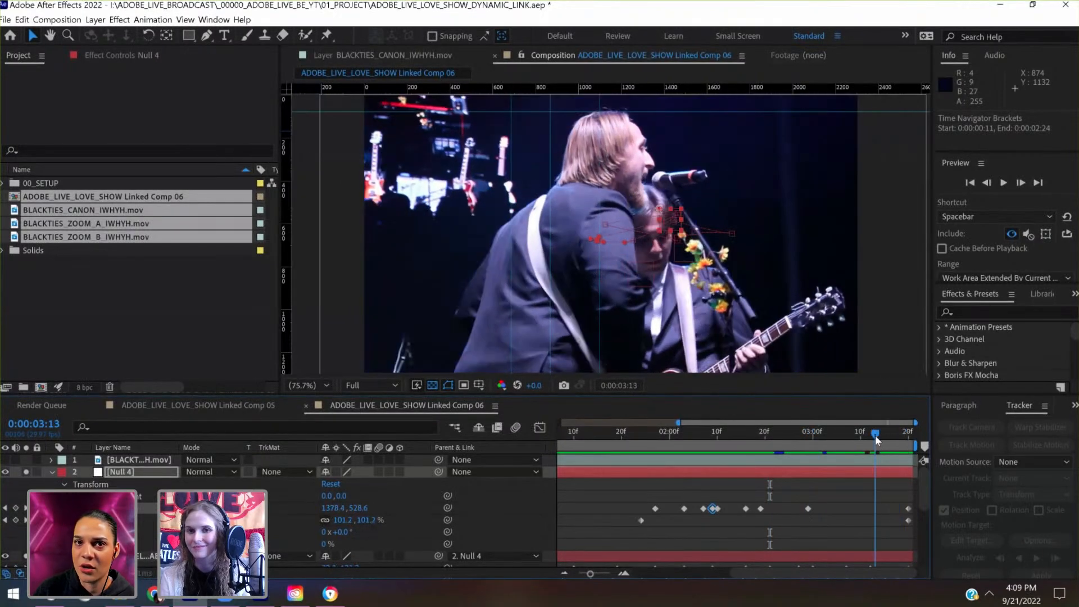
{"action": "key", "text": "shift+Up"}
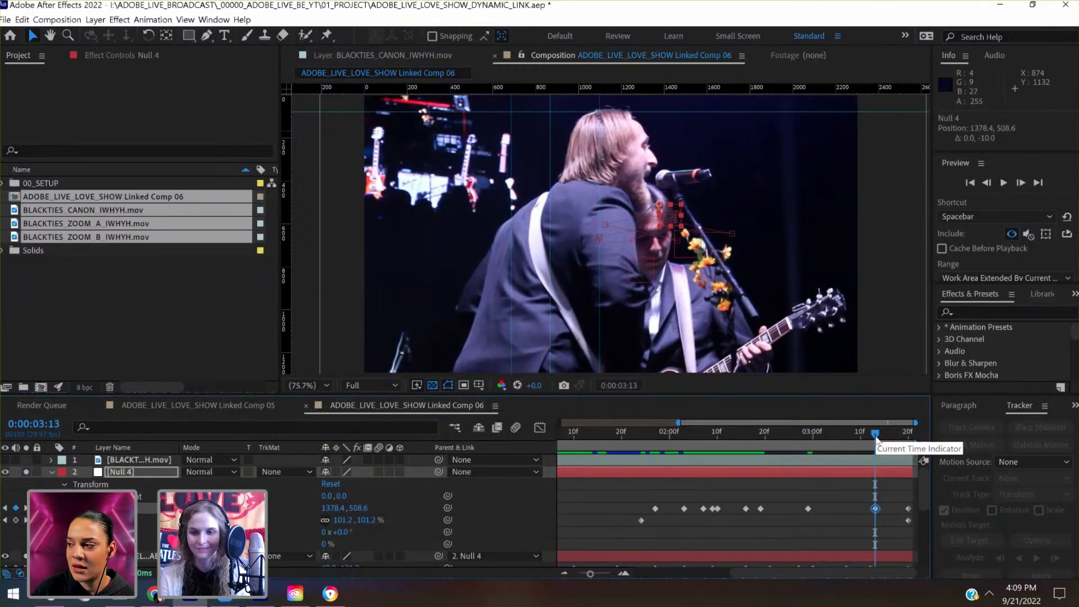
- Set Null 4's Position key at 0:00:00:16 to 1467.5, 713.0, lowering the footage toward the head guide
{"action": "left_click_drag", "start_coordinate": [875, 436], "coordinate": [585, 488]}
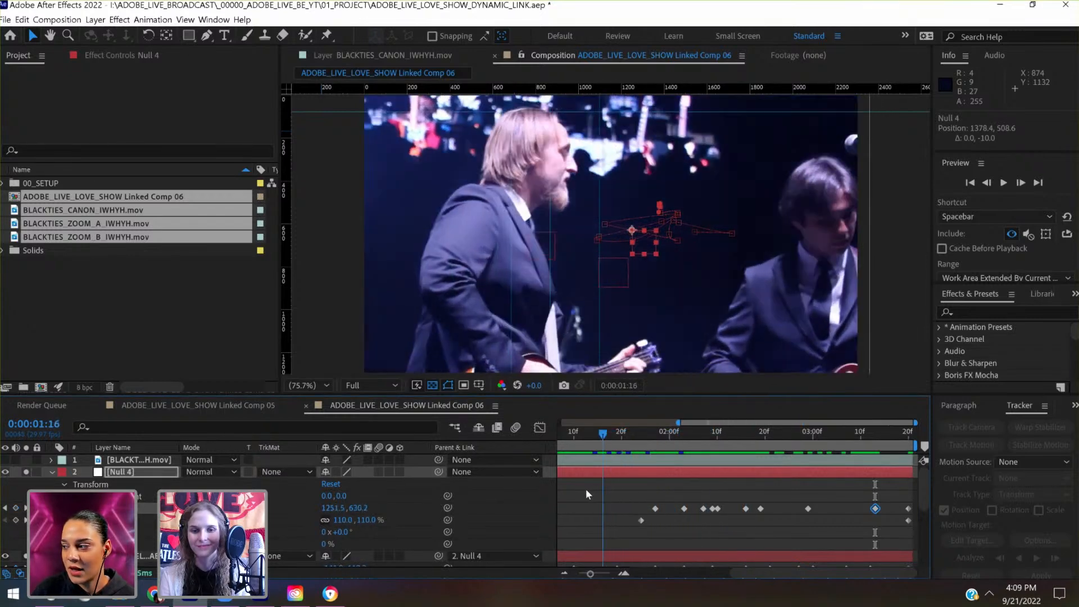
{"action": "left_click_drag", "start_coordinate": [590, 574], "coordinate": [579, 574]}
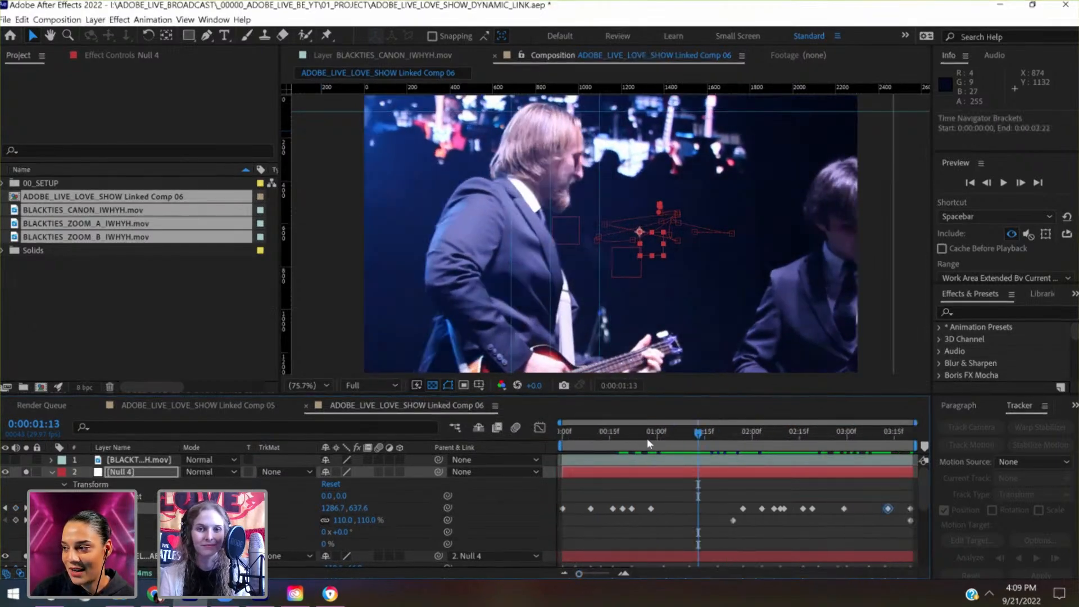
{"action": "left_click_drag", "start_coordinate": [646, 438], "coordinate": [622, 443]}
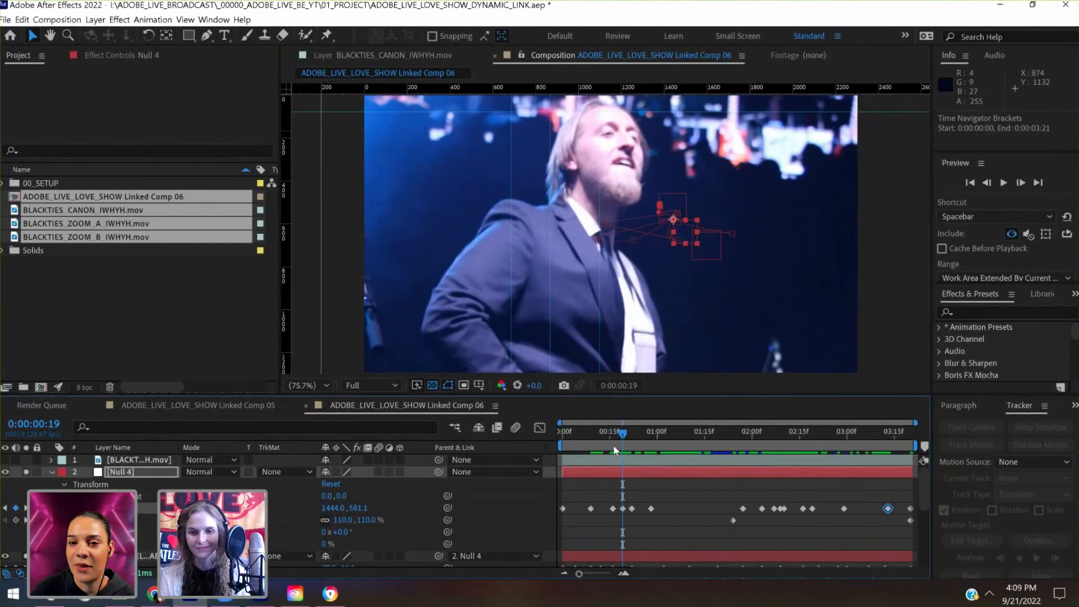
{"action": "left_click", "coordinate": [612, 438]}
{"action": "left_click", "coordinate": [660, 472]}
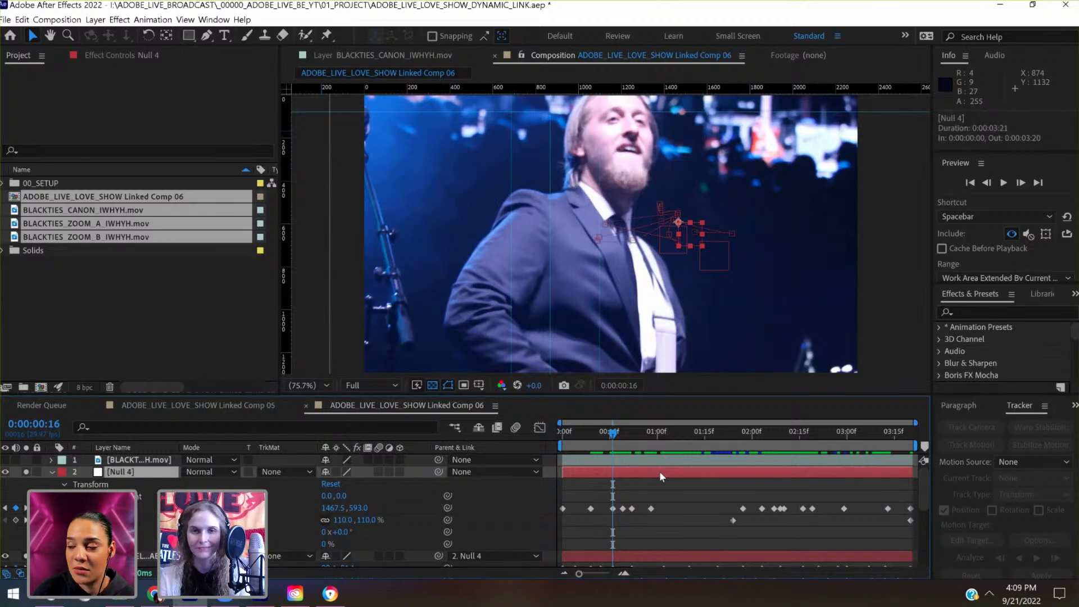
{"action": "key", "text": "shift+Down"}
{"action": "key", "text": "shift+Down"}
{"action": "key", "text": "shift+Down"}
{"action": "key", "text": "shift+Down"}
{"action": "key", "text": "shift+Down"}
{"action": "key", "text": "shift+Down"}
{"action": "key", "text": "shift+Down"}
{"action": "key", "text": "shift+Down"}
{"action": "key", "text": "shift+Down"}
{"action": "key", "text": "shift+Down"}
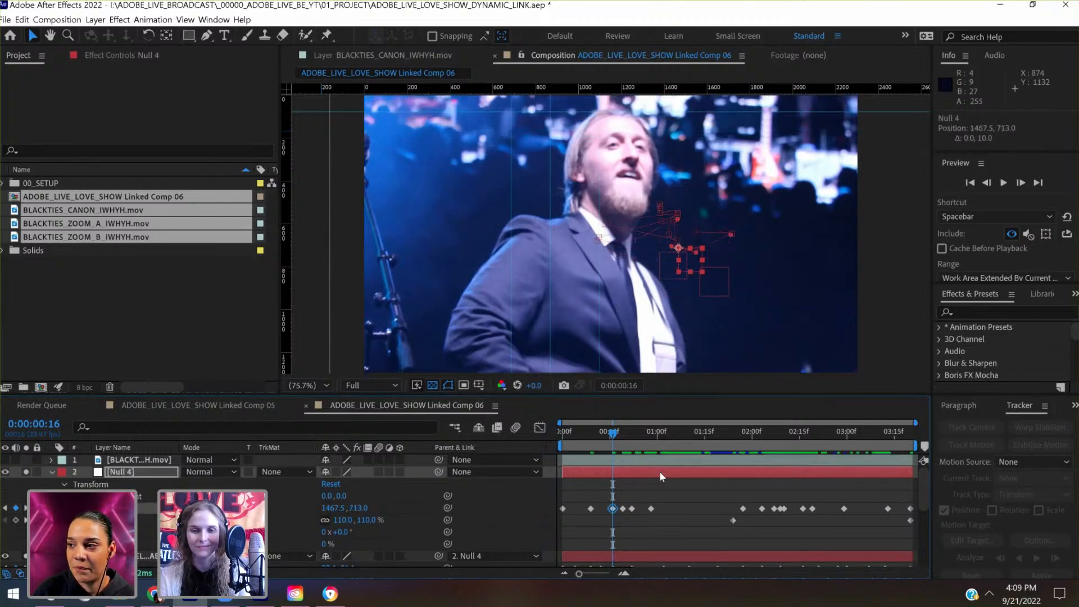
{"action": "left_click", "coordinate": [603, 439]}
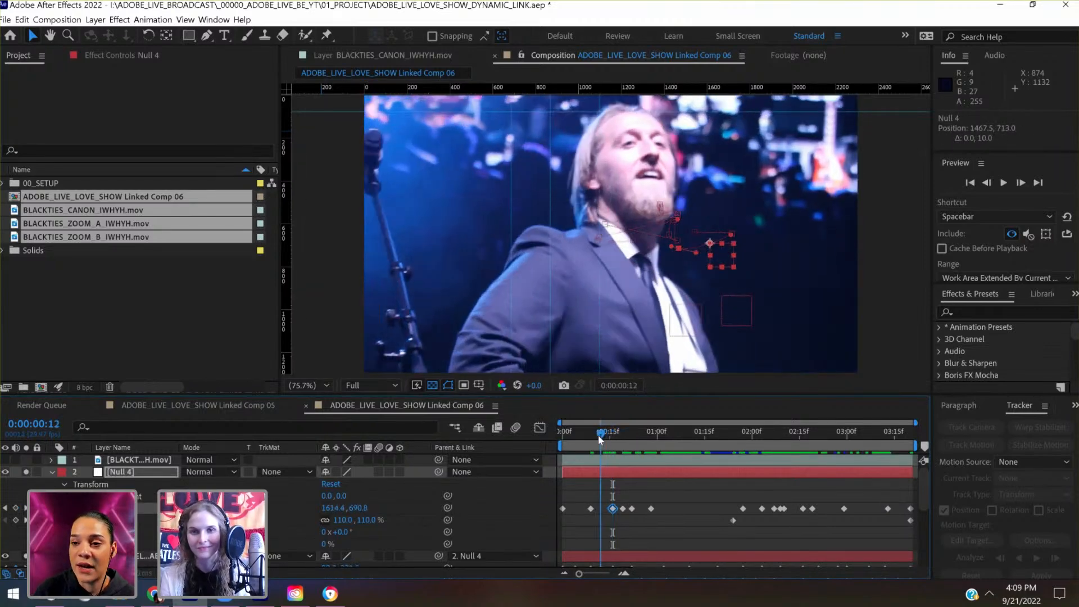
- Key Null 4's Position at 0:00:00:12 to 1614.4, 680.8 and at 0:00:00:05 to 1640.4, 709.7, and save the project
{"action": "left_click_drag", "start_coordinate": [604, 440], "coordinate": [601, 440]}
{"action": "key", "text": "shift+Up"}
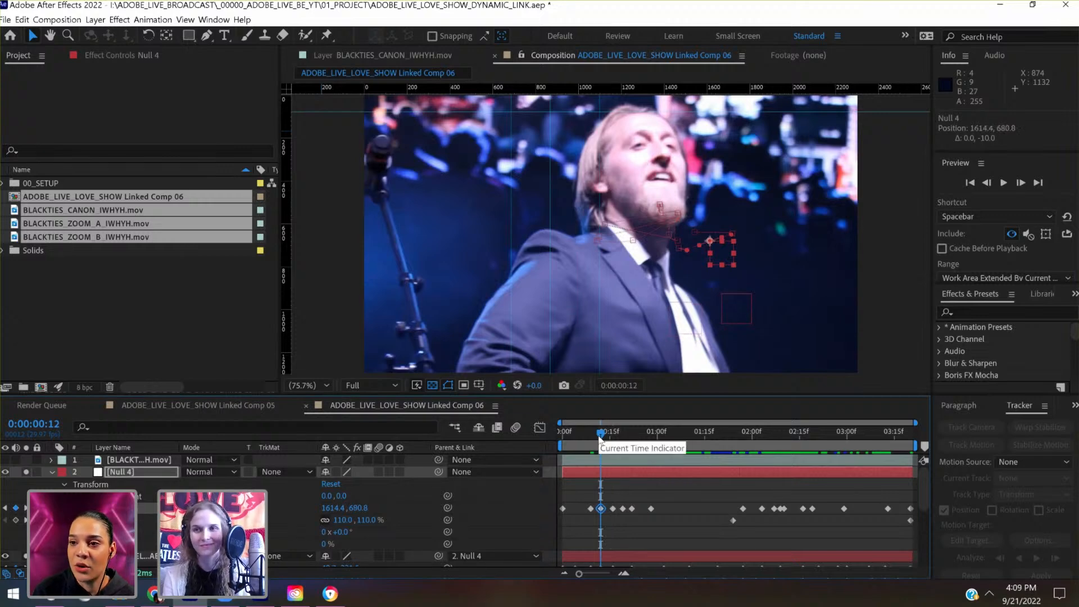
{"action": "left_click_drag", "start_coordinate": [600, 433], "coordinate": [578, 436]}
{"action": "key", "text": "shift+Up"}
{"action": "key", "text": "shift+Down"}
{"action": "key", "text": "shift+Down"}
{"action": "key", "text": "shift+Down"}
{"action": "key", "text": "shift+Down"}
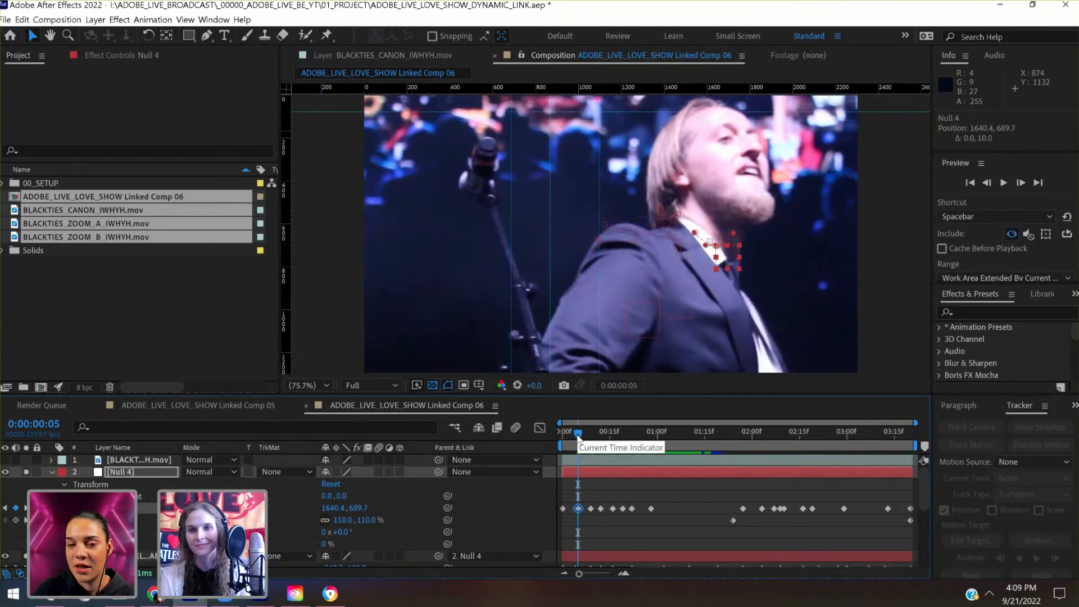
{"action": "key", "text": "ctrl+s"}
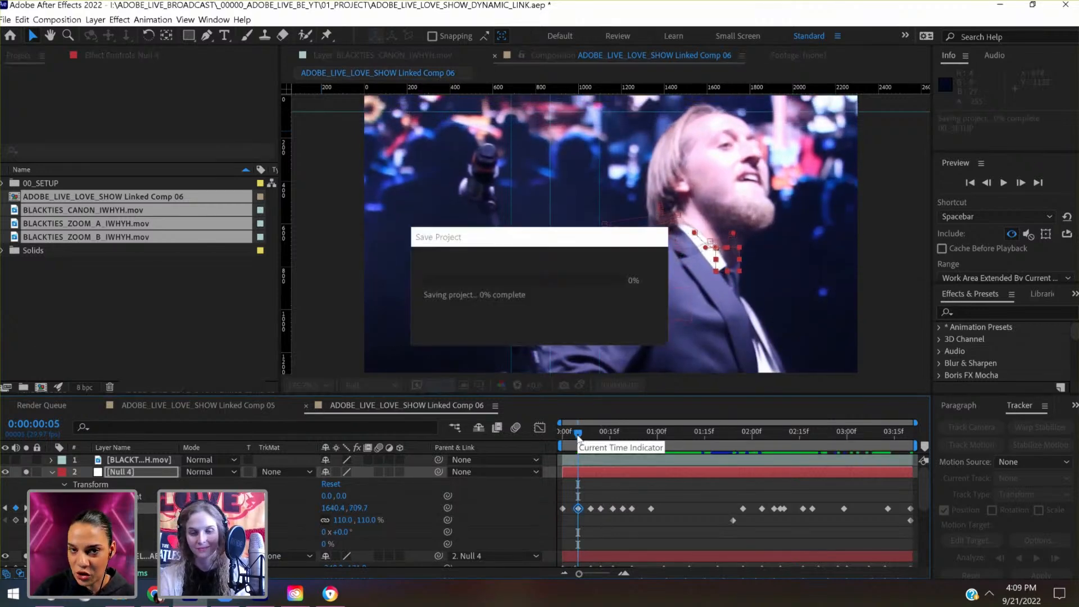
- Lower the footage at 0:00:00:00 toward the head guide by setting Null 4's Position key to 1542.0, 678.0
{"action": "left_click_drag", "start_coordinate": [562, 433], "coordinate": [555, 433]}
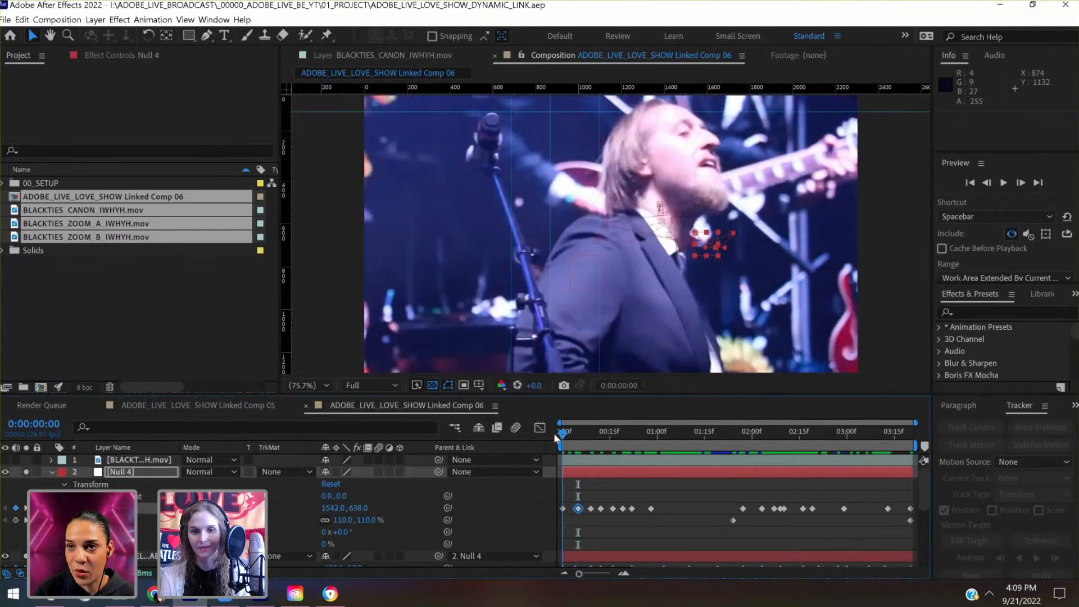
{"action": "key", "text": "shift+Down"}
{"action": "key", "text": "shift+Down"}
{"action": "key", "text": "shift+Down"}
{"action": "key", "text": "shift+Down"}
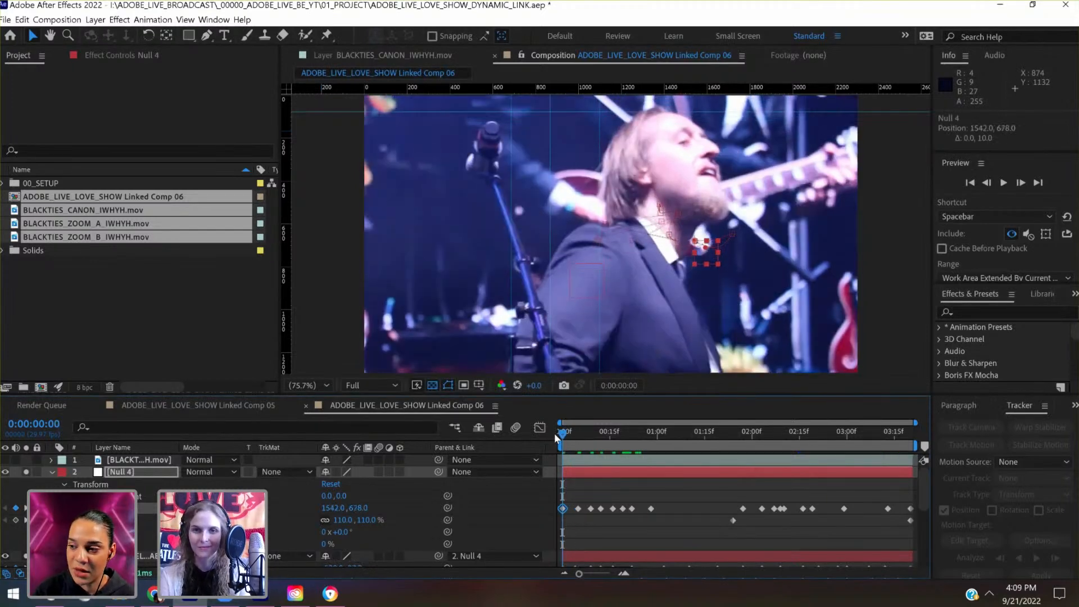
{"action": "mouse_move", "coordinate": [575, 434]}
{"action": "left_mouse_down"}
{"action": "mouse_move", "coordinate": [602, 432]}
{"action": "mouse_move", "coordinate": [578, 437]}
{"action": "left_mouse_up"}
{"action": "key", "text": "Home"}
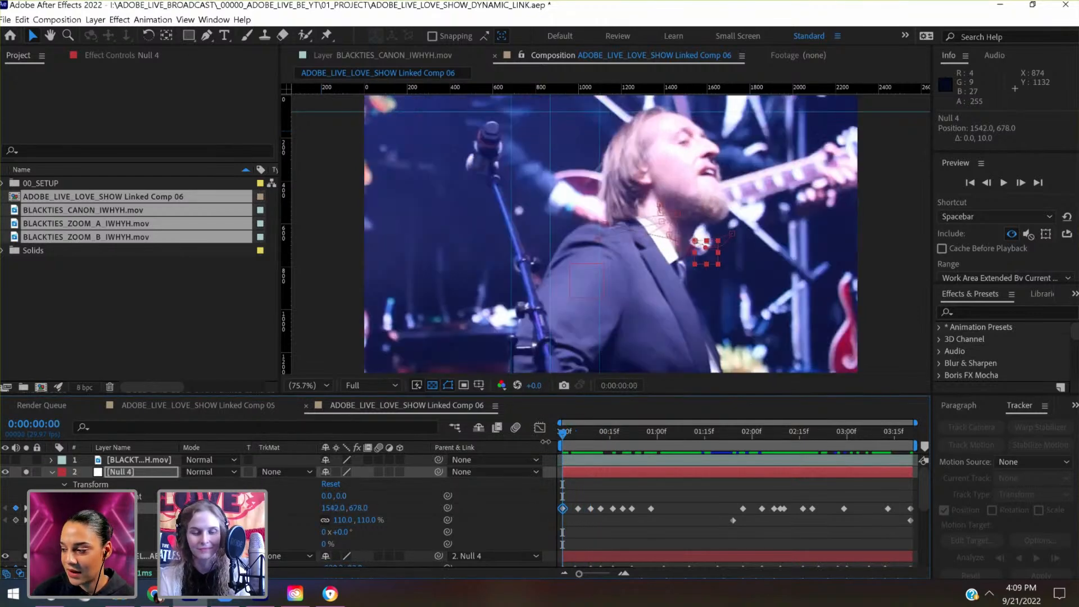
- Add a vertical guide at 1513 along the front of the singer's face at 0:00:00:12
{"action": "left_click", "coordinate": [574, 432]}
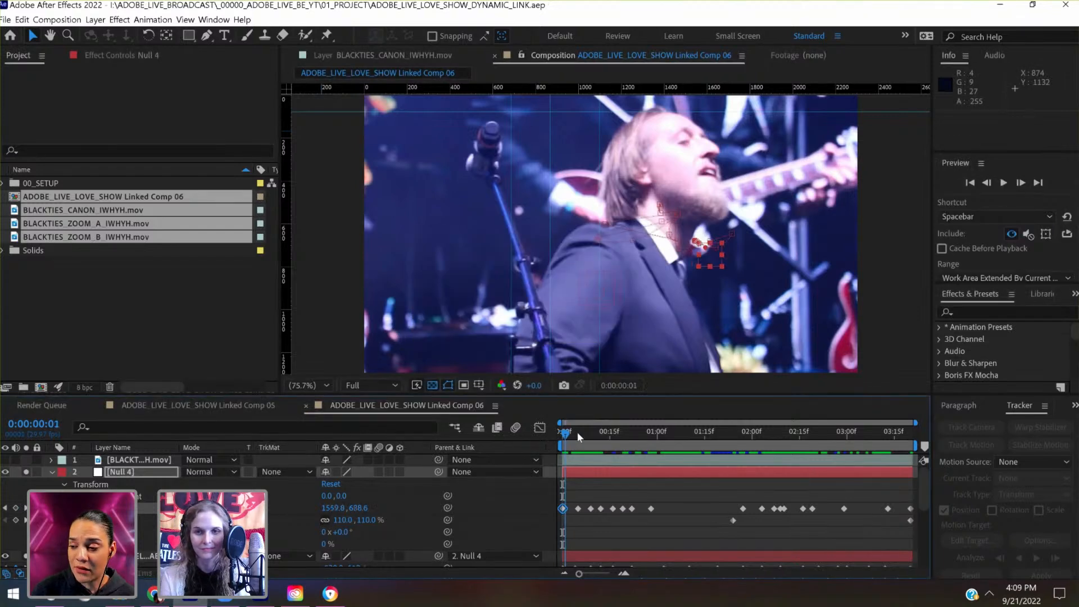
{"action": "left_click_drag", "start_coordinate": [590, 431], "coordinate": [600, 431]}
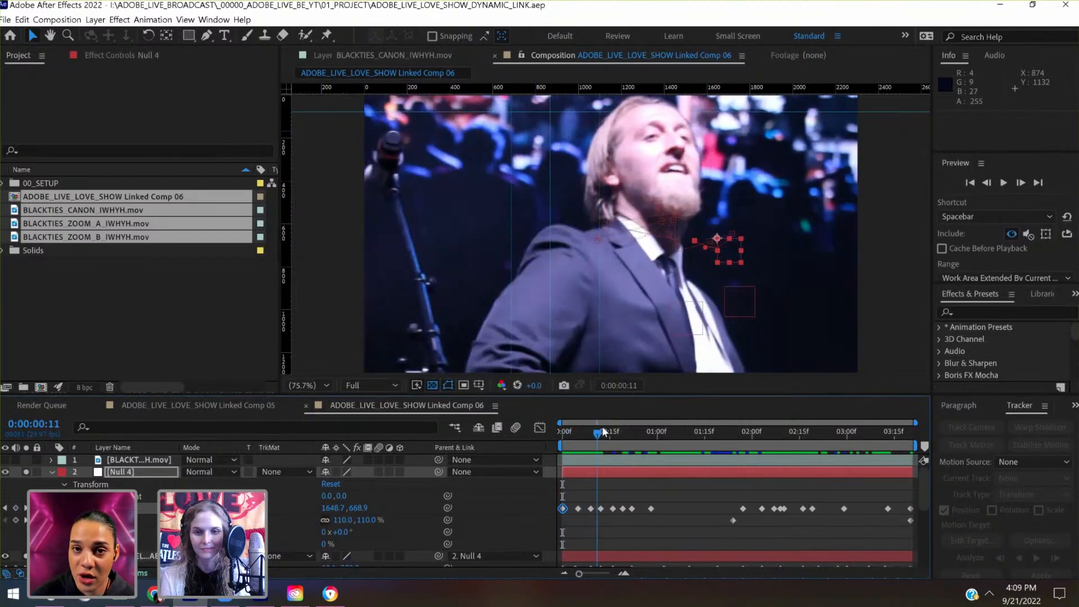
{"action": "left_click", "coordinate": [604, 431]}
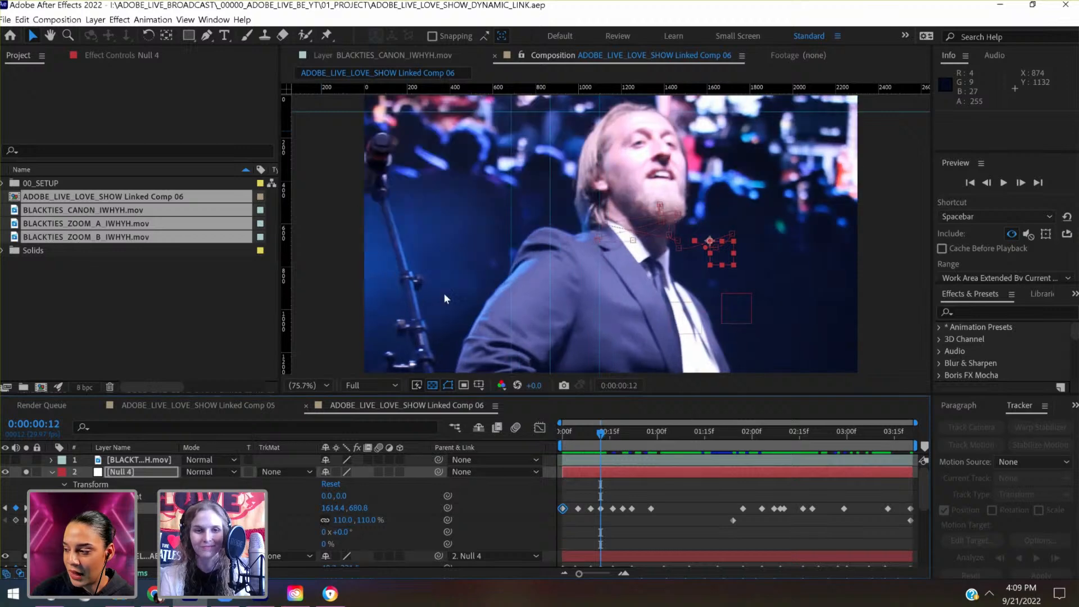
{"action": "left_click_drag", "start_coordinate": [287, 257], "coordinate": [696, 256]}
- Set Null 4's Position key at 0:00:00:09 to 1467.5, 735.2, fitting the singer's face against the new vertical guide
{"action": "left_click", "coordinate": [595, 444]}
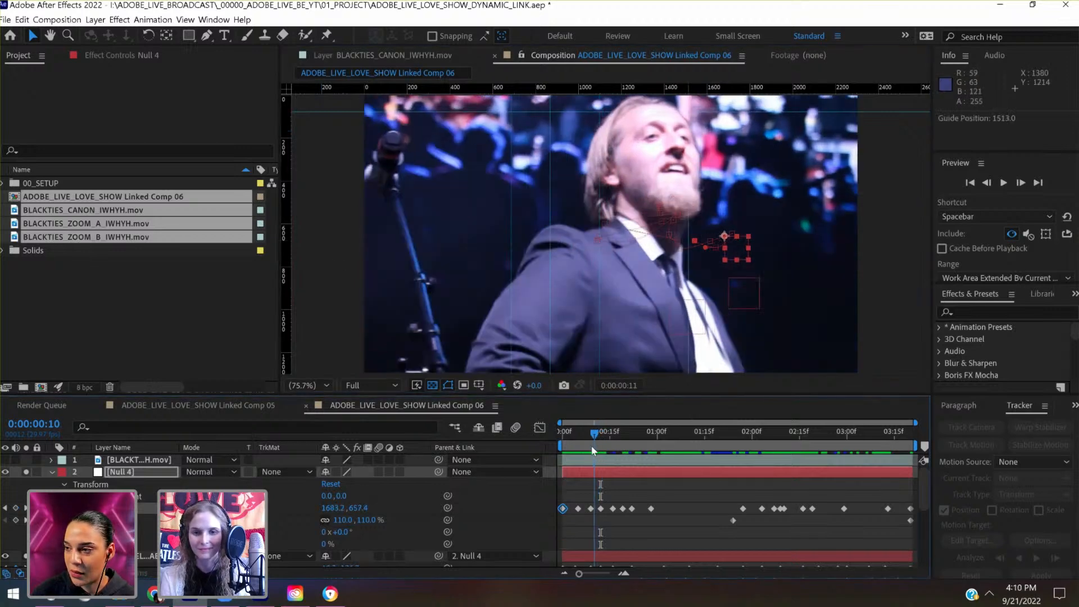
{"action": "left_click", "coordinate": [592, 444]}
{"action": "key", "text": "shift+Left"}
{"action": "key", "text": "shift+Left"}
{"action": "key", "text": "shift+Left"}
{"action": "key", "text": "shift+Left"}
{"action": "key", "text": "shift+Left"}
{"action": "key", "text": "shift+Left"}
{"action": "key", "text": "shift+Left"}
{"action": "key", "text": "shift+Left"}
{"action": "key", "text": "shift+Left"}
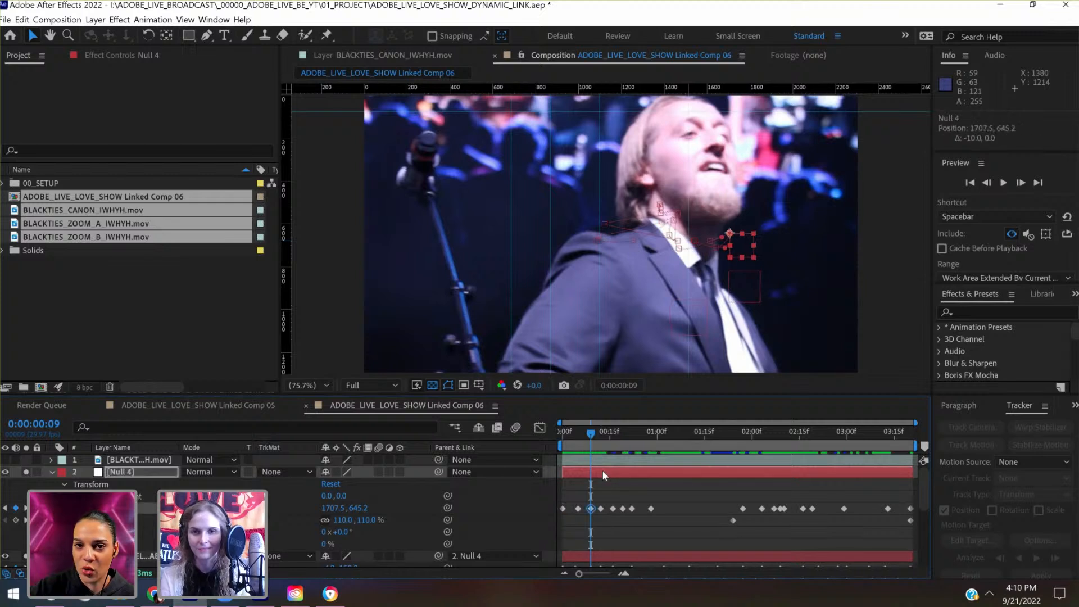
{"action": "key", "text": "shift+Left"}
{"action": "key", "text": "shift+Left"}
{"action": "key", "text": "shift+Left"}
{"action": "key", "text": "shift+Left"}
{"action": "key", "text": "shift+Left"}
{"action": "key", "text": "shift+Left"}
{"action": "key", "text": "shift+Left"}
{"action": "key", "text": "shift+Left"}
{"action": "key", "text": "shift+Left"}
{"action": "key", "text": "shift+Left"}
{"action": "key", "text": "shift+Left"}
{"action": "key", "text": "shift+Left"}
{"action": "key", "text": "shift+Left"}
{"action": "key", "text": "shift+Left"}
{"action": "key", "text": "shift+Left"}
{"action": "key", "text": "shift+Left"}
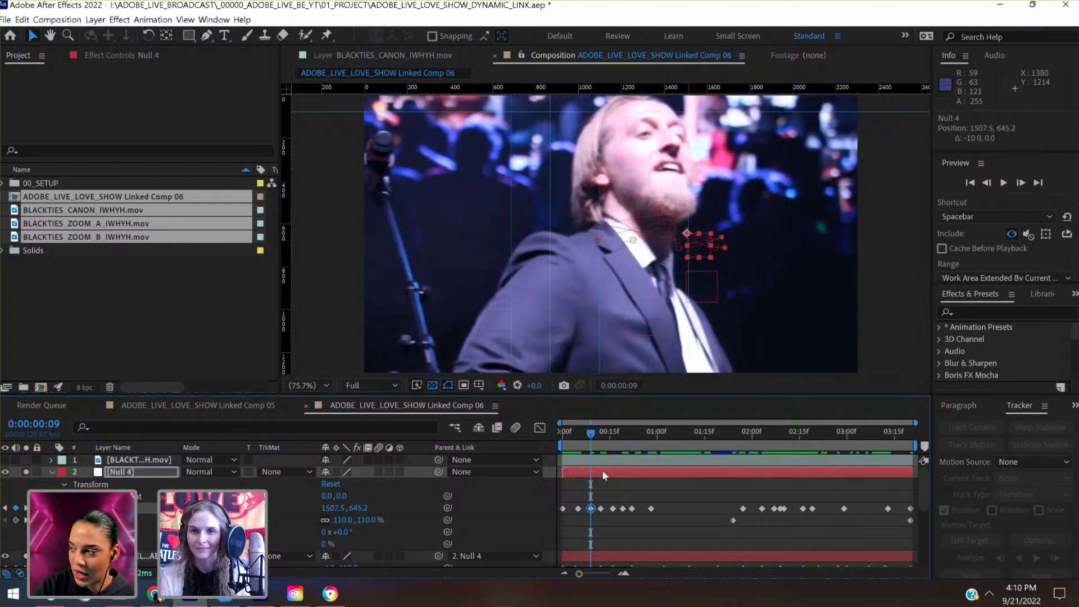
{"action": "key", "text": "shift+Down"}
{"action": "key", "text": "shift+Down"}
{"action": "key", "text": "shift+Down"}
{"action": "key", "text": "shift+Down"}
{"action": "key", "text": "shift+Down"}
{"action": "key", "text": "shift+Down"}
{"action": "key", "text": "shift+Down"}
{"action": "key", "text": "shift+Down"}
{"action": "key", "text": "shift+Down"}
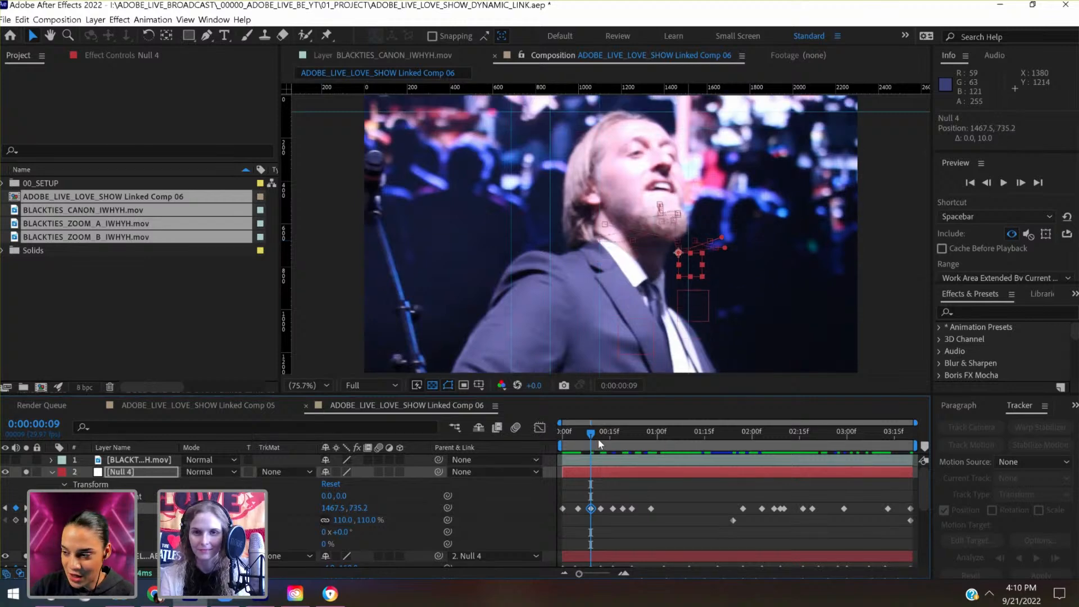
- Set Null 4's Position key at 0:00:00:05 to 1250.4, 719.7, aligning the singer's face with the vertical guide
{"action": "mouse_move", "coordinate": [593, 437]}
{"action": "left_mouse_down"}
{"action": "mouse_move", "coordinate": [613, 446]}
{"action": "mouse_move", "coordinate": [583, 449]}
{"action": "left_mouse_up"}
{"action": "key", "text": "Page_Down"}
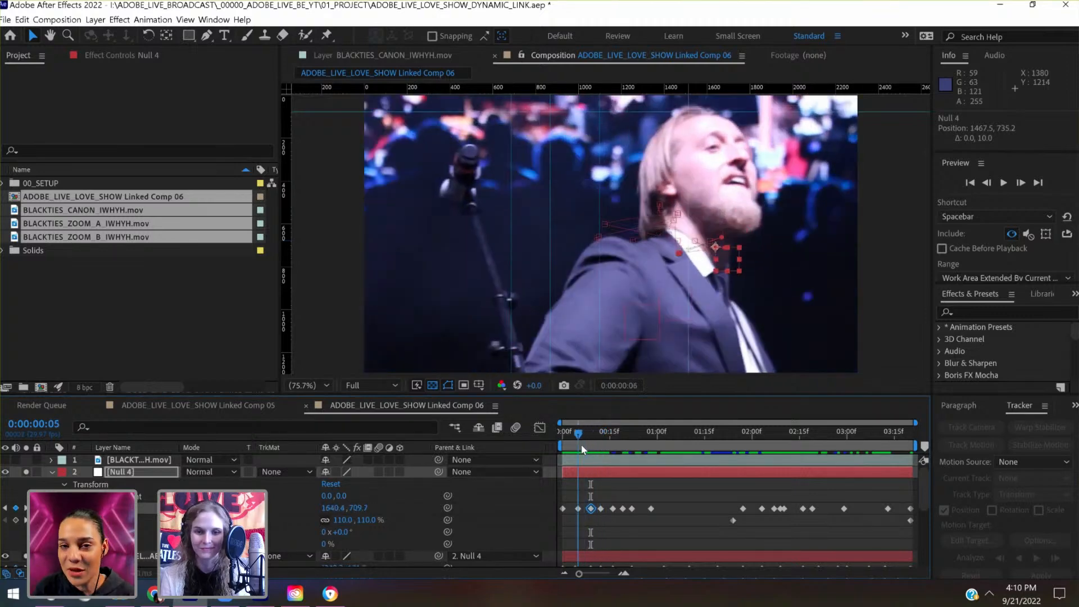
{"action": "key", "text": "shift+Left"}
{"action": "key", "text": "shift+Left"}
{"action": "key", "text": "shift+Left"}
{"action": "key", "text": "shift+Left"}
{"action": "key", "text": "shift+Left"}
{"action": "key", "text": "shift+Left"}
{"action": "key", "text": "shift+Left"}
{"action": "key", "text": "shift+Left"}
{"action": "key", "text": "shift+Left"}
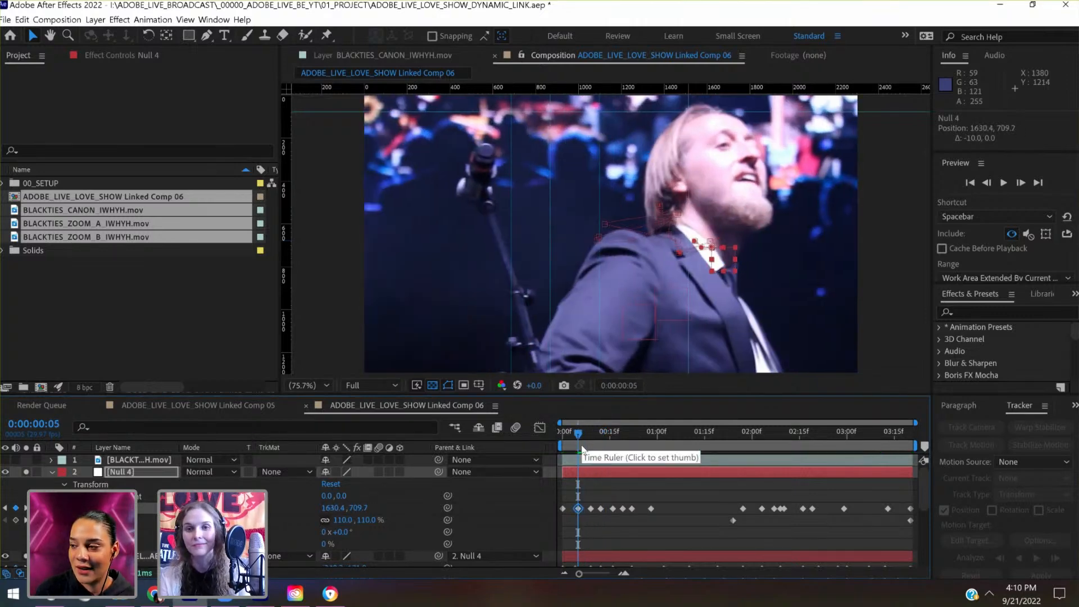
{"action": "key", "text": "shift+Left"}
{"action": "key", "text": "shift+Left"}
{"action": "key", "text": "shift+Left"}
{"action": "key", "text": "shift+Left"}
{"action": "key", "text": "shift+Left"}
{"action": "key", "text": "shift+Left"}
{"action": "key", "text": "shift+Left"}
{"action": "key", "text": "shift+Left"}
{"action": "key", "text": "shift+Left"}
{"action": "key", "text": "shift+Left"}
{"action": "key", "text": "shift+Left"}
{"action": "key", "text": "shift+Left"}
{"action": "key", "text": "shift+Left"}
{"action": "key", "text": "shift+Left"}
{"action": "key", "text": "shift+Left"}
{"action": "key", "text": "shift+Left"}
{"action": "key", "text": "shift+Left"}
{"action": "key", "text": "shift+Left"}
{"action": "key", "text": "shift+Left"}
{"action": "key", "text": "shift+Left"}
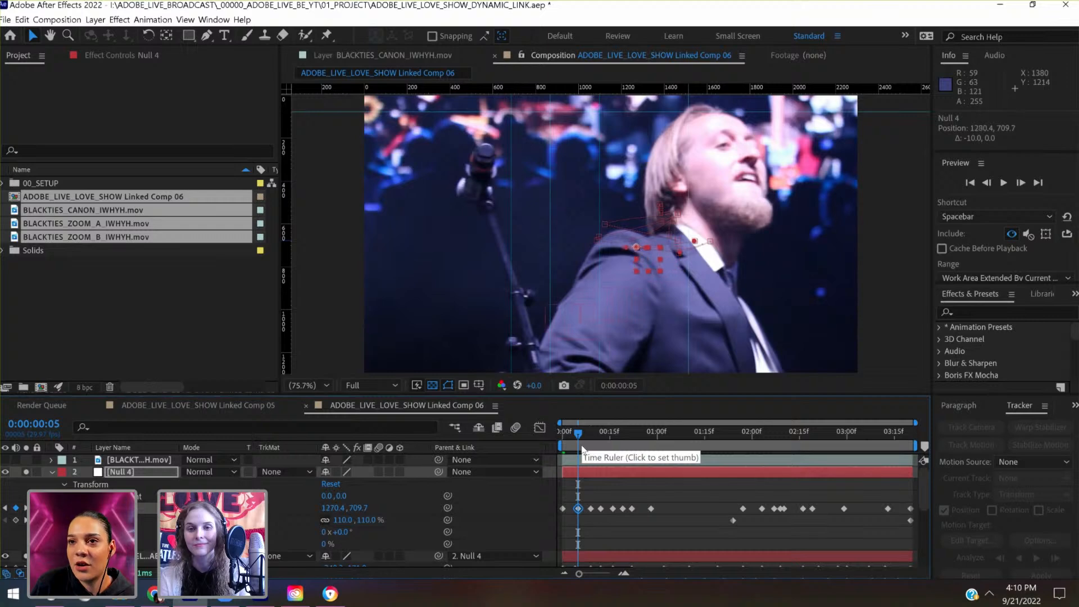
{"action": "key", "text": "shift+Right"}
{"action": "key", "text": "shift+Right"}
{"action": "key", "text": "shift+Right"}
{"action": "key", "text": "shift+Right"}
{"action": "key", "text": "shift+Right"}
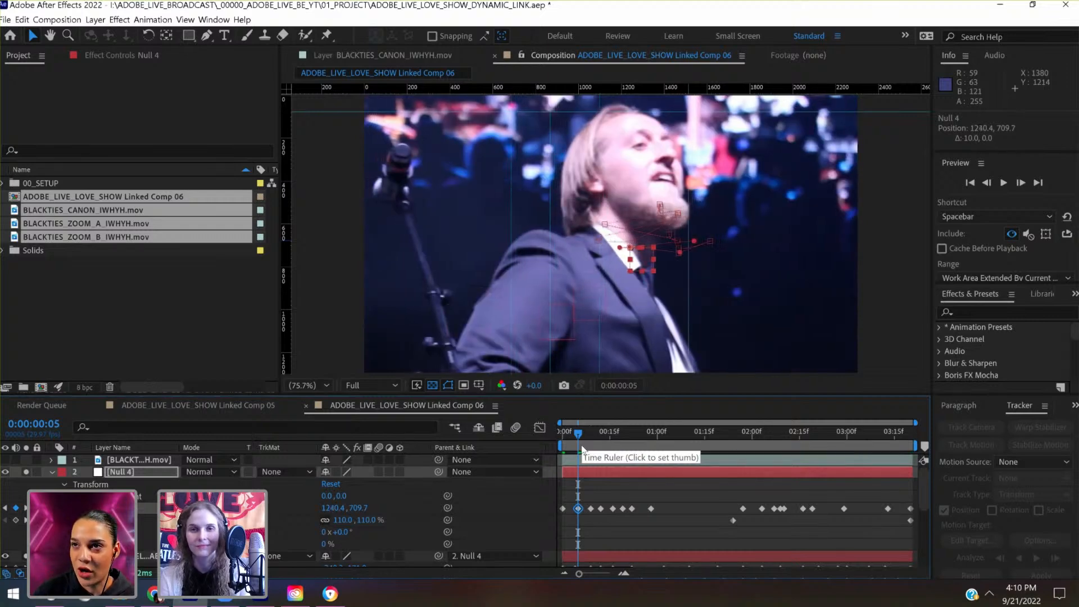
{"action": "key", "text": "shift+Down"}
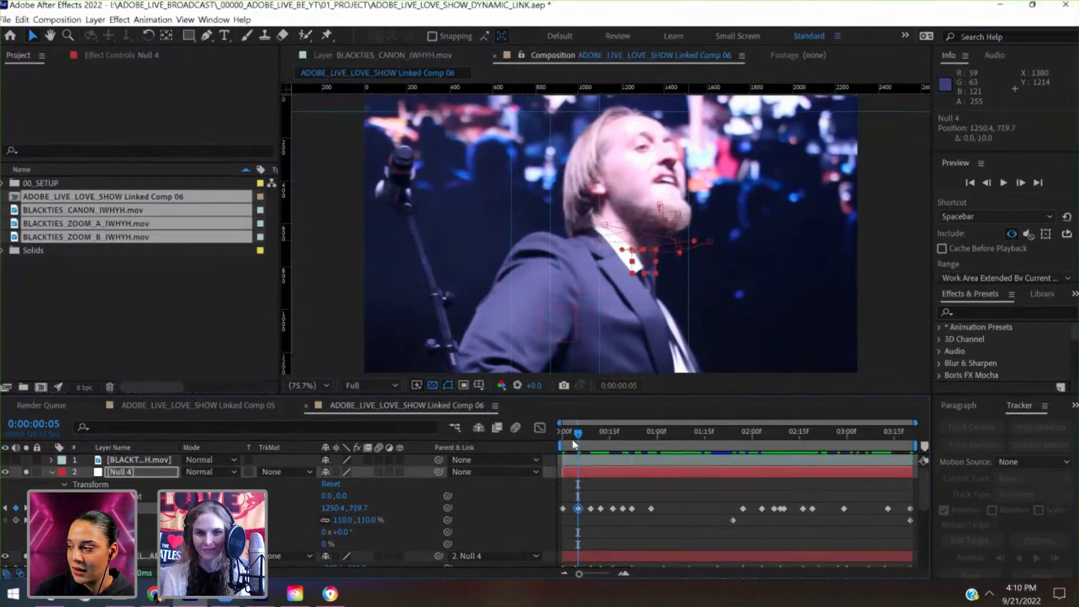
- Shift the footage horizontally at 0:00:00:00 by setting Null 4's Position key to 1362.0, 678.0
{"action": "left_click_drag", "start_coordinate": [569, 440], "coordinate": [555, 441]}
{"action": "key", "text": "shift+Left"}
{"action": "key", "text": "shift+Left"}
{"action": "key", "text": "shift+Left"}
{"action": "key", "text": "shift+Left"}
{"action": "key", "text": "shift+Left"}
{"action": "key", "text": "shift+Left"}
{"action": "key", "text": "shift+Left"}
{"action": "key", "text": "shift+Left"}
{"action": "key", "text": "shift+Left"}
{"action": "key", "text": "shift+Left"}
{"action": "key", "text": "shift+Left"}
{"action": "key", "text": "shift+Left"}
{"action": "key", "text": "shift+Left"}
{"action": "key", "text": "shift+Left"}
{"action": "key", "text": "shift+Left"}
{"action": "key", "text": "shift+Left"}
{"action": "key", "text": "shift+Left"}
{"action": "key", "text": "shift+Left"}
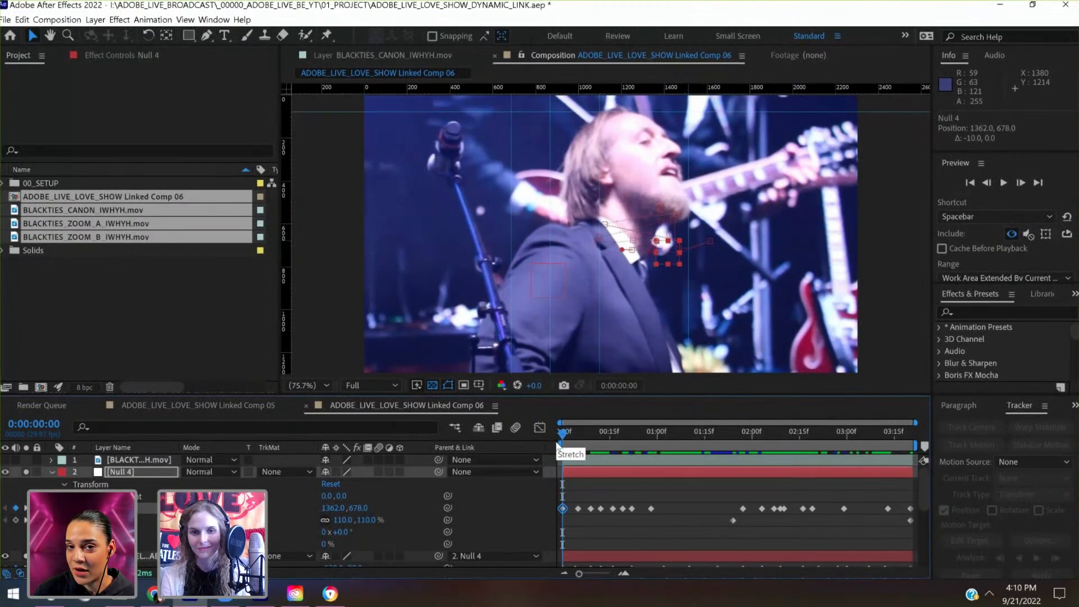
- Add Position and Scale keyframes to Null 4 at 0:00:00:10, holding the current framing
{"action": "left_click_drag", "start_coordinate": [555, 441], "coordinate": [587, 446]}
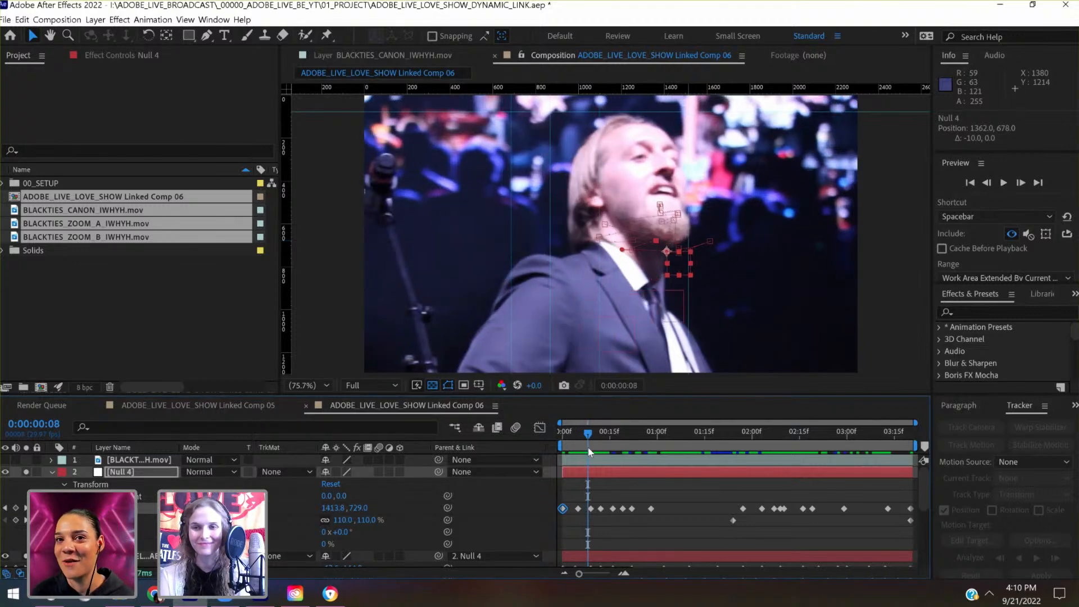
{"action": "left_click", "coordinate": [1022, 183]}
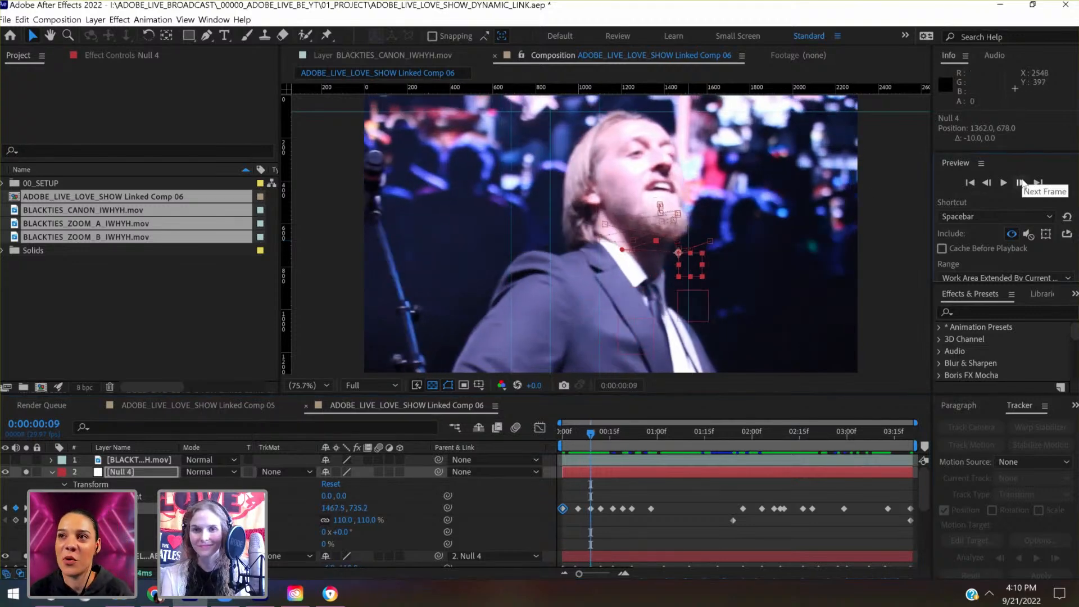
{"action": "left_click", "coordinate": [1022, 184]}
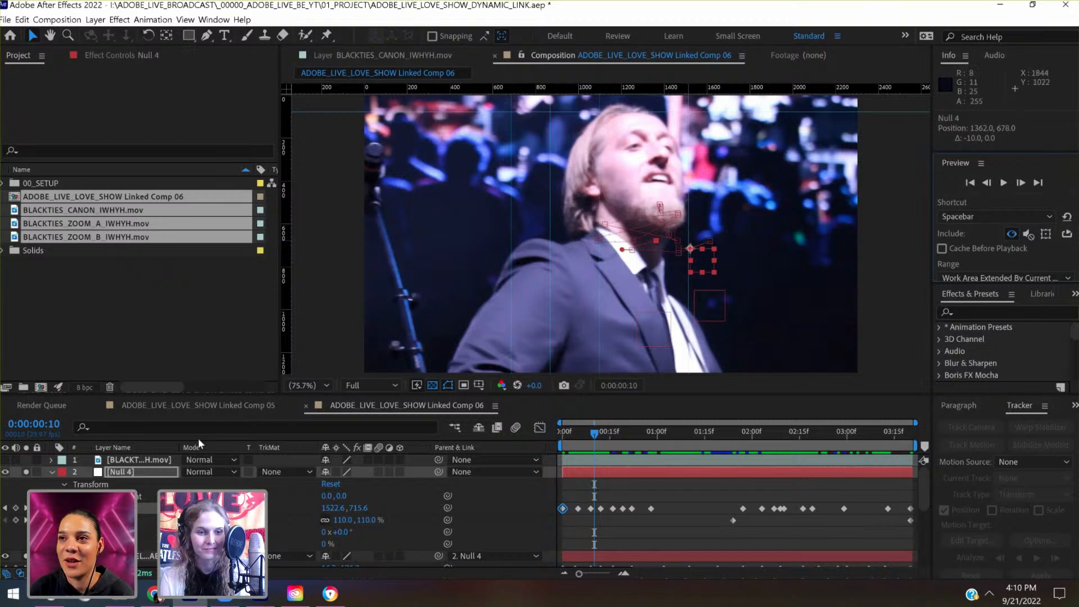
{"action": "left_click", "coordinate": [15, 520]}
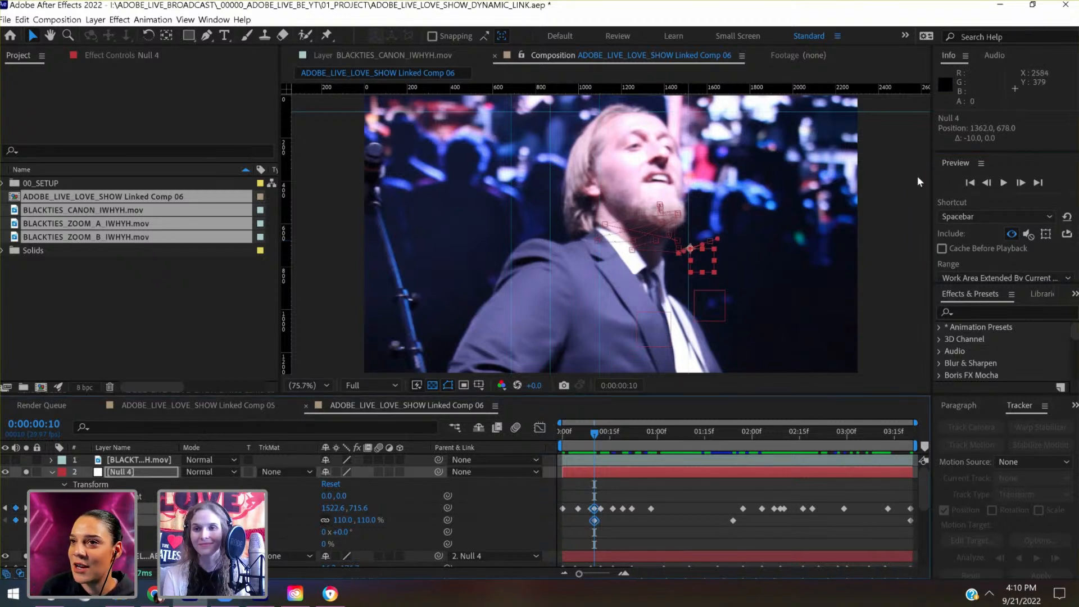
- Key Null 4's Position at 0:00:00:08 to 1413.8, 689.0, raising the footage to the head guide
{"action": "left_click", "coordinate": [989, 184]}
{"action": "left_click", "coordinate": [987, 184]}
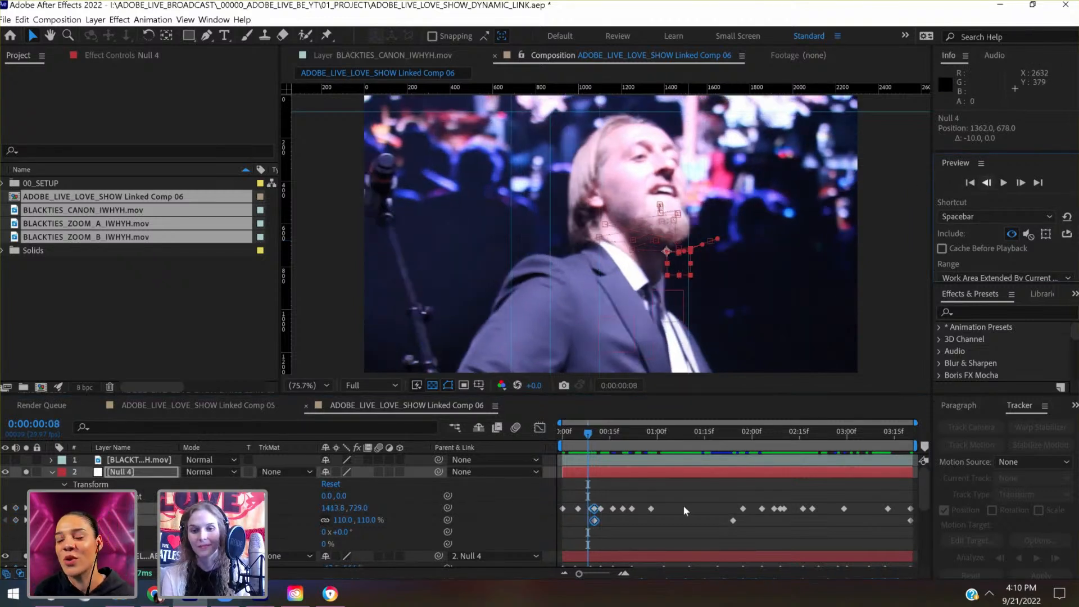
{"action": "left_click", "coordinate": [687, 474]}
{"action": "key", "text": "shift+Up"}
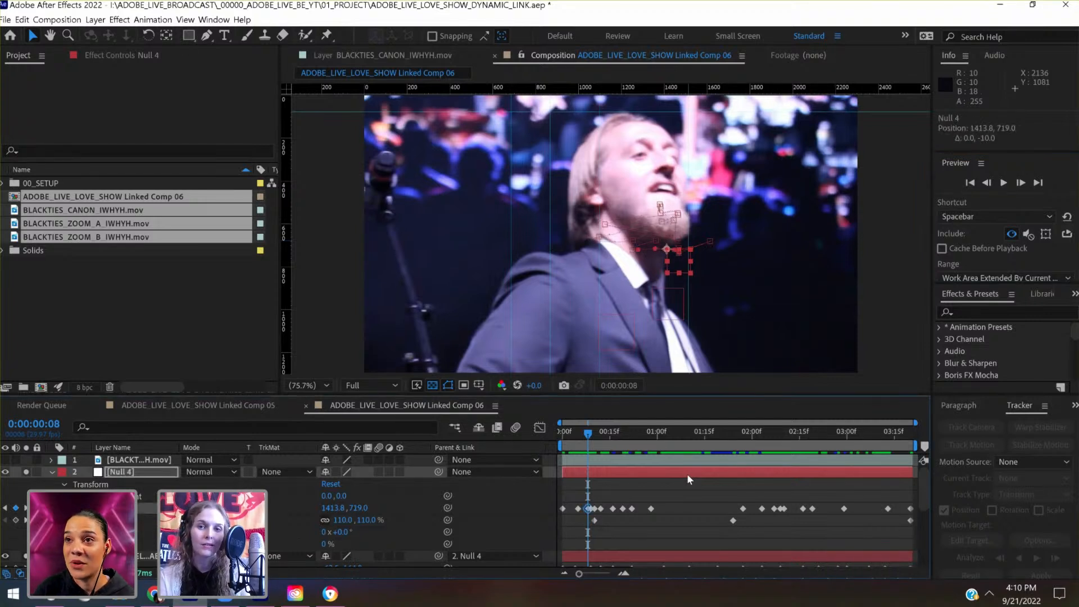
{"action": "key", "text": "shift+Up"}
{"action": "key", "text": "shift+Up"}
{"action": "key", "text": "shift+Up"}
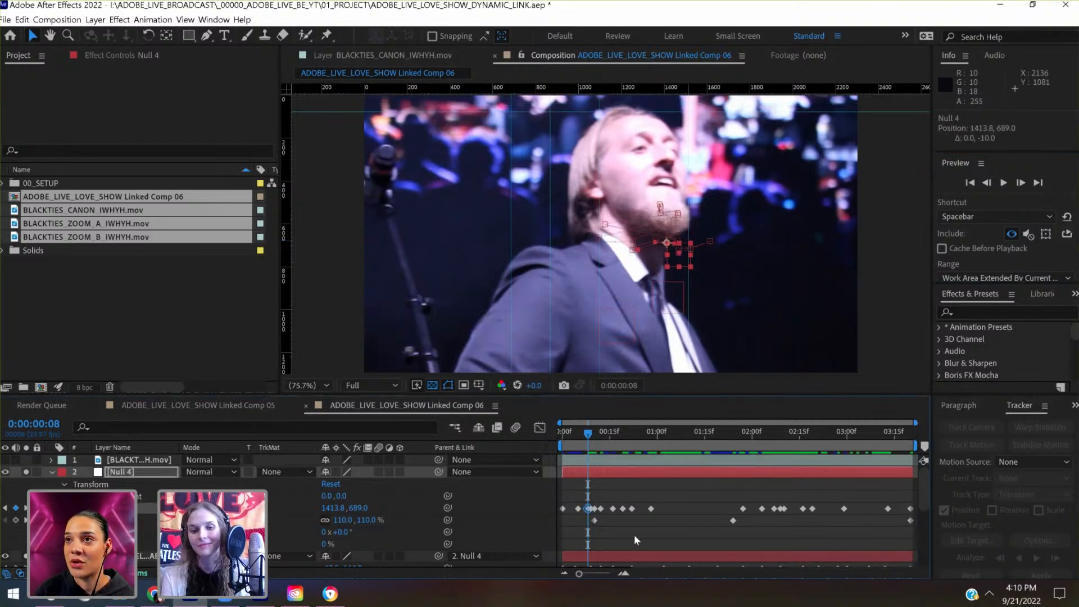
- Set Null 4's Position key at 0:00:00:09 to 1467.5, 715.2 to match the neighbouring frames
{"action": "left_click_drag", "start_coordinate": [597, 571], "coordinate": [608, 573]}
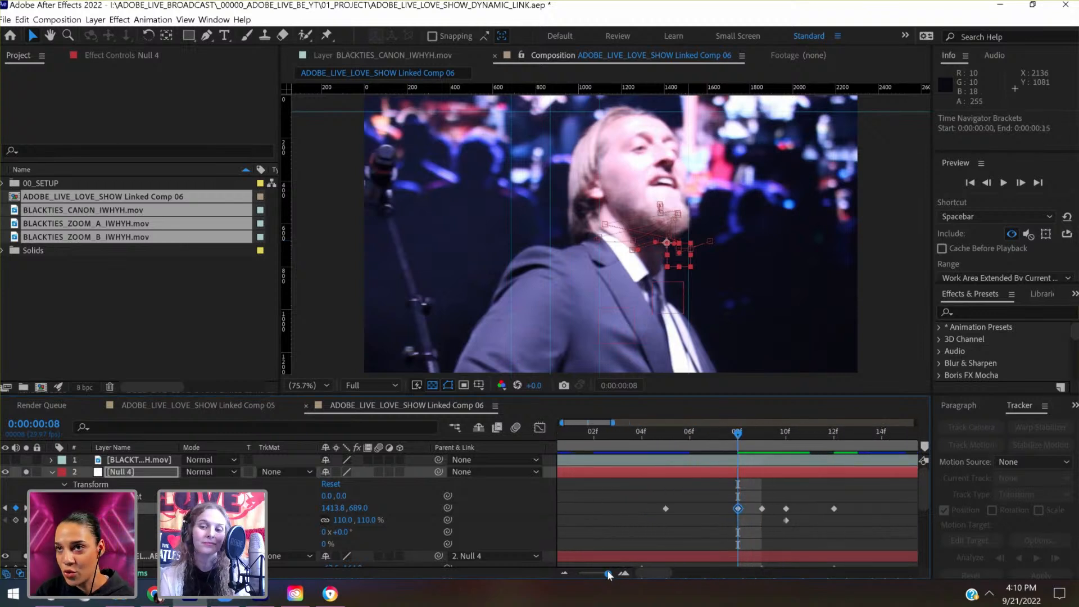
{"action": "left_click", "coordinate": [761, 434]}
{"action": "left_click", "coordinate": [785, 438]}
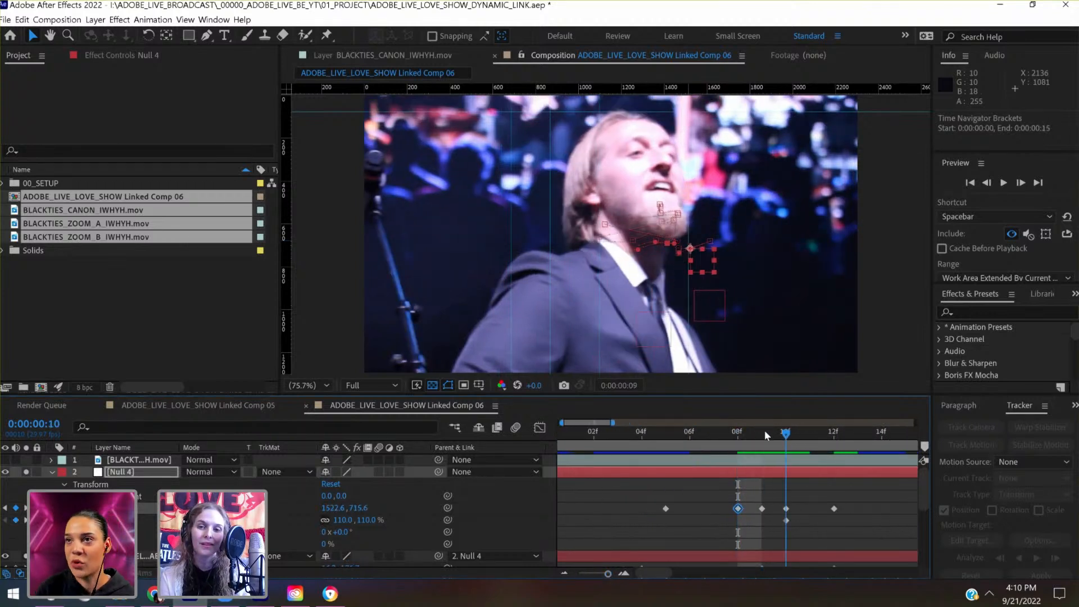
{"action": "left_click", "coordinate": [765, 432]}
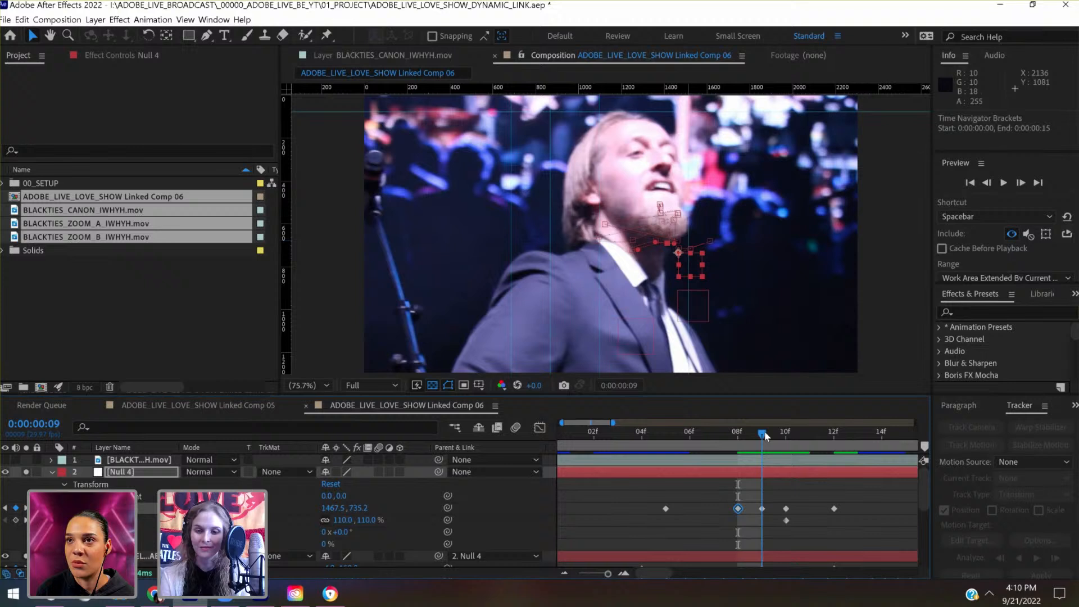
{"action": "left_click", "coordinate": [768, 471]}
{"action": "key", "text": "shift+Up"}
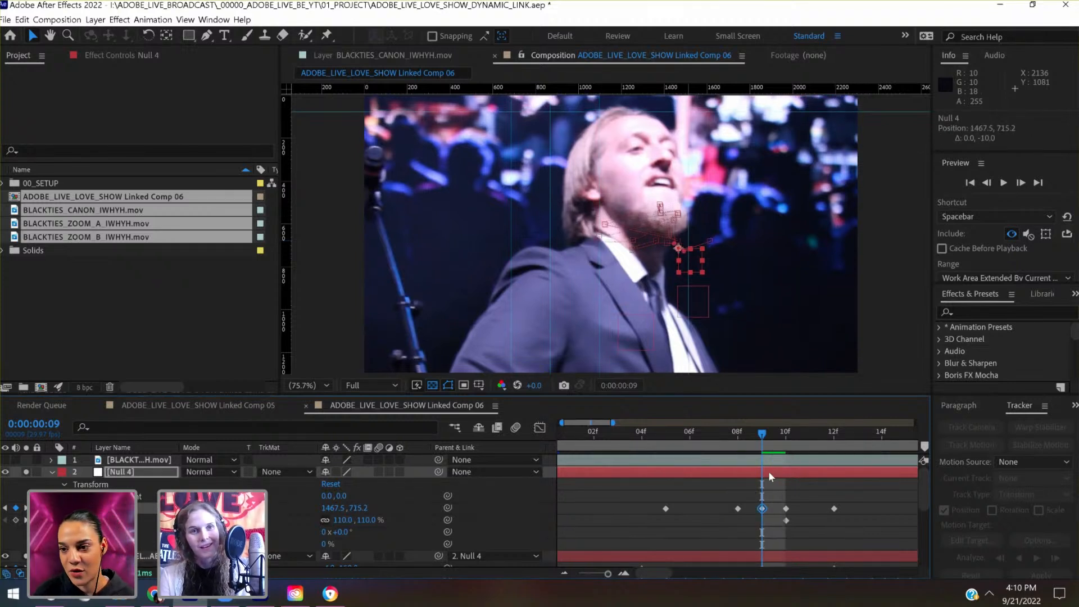
- Check the singer's alignment between 0:00:00:08 and 0:00:00:05 and save the project
{"action": "left_click", "coordinate": [730, 433]}
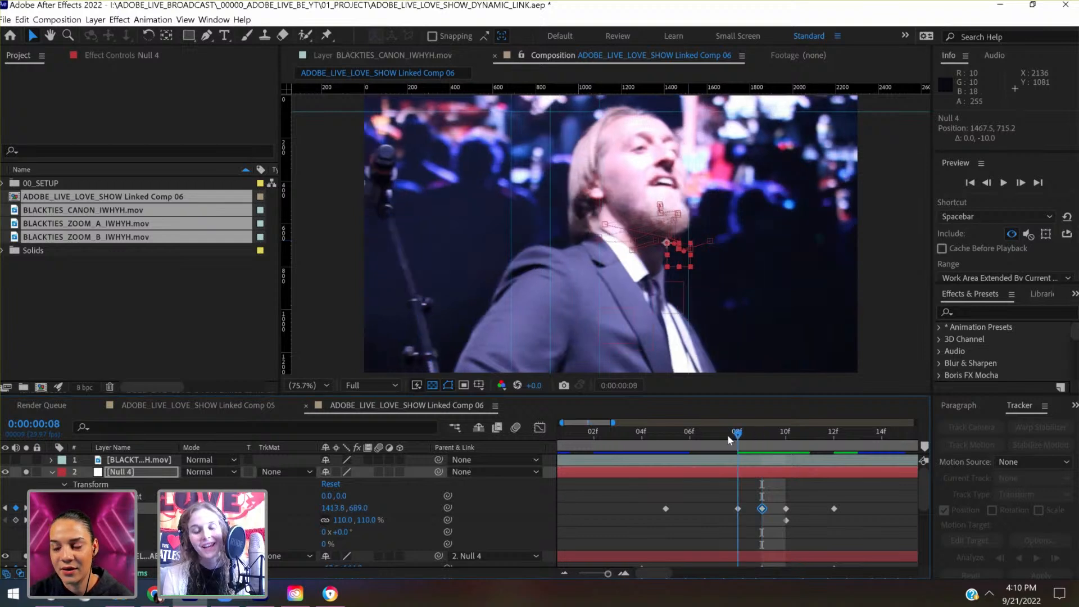
{"action": "left_click", "coordinate": [599, 574]}
{"action": "left_click", "coordinate": [610, 574]}
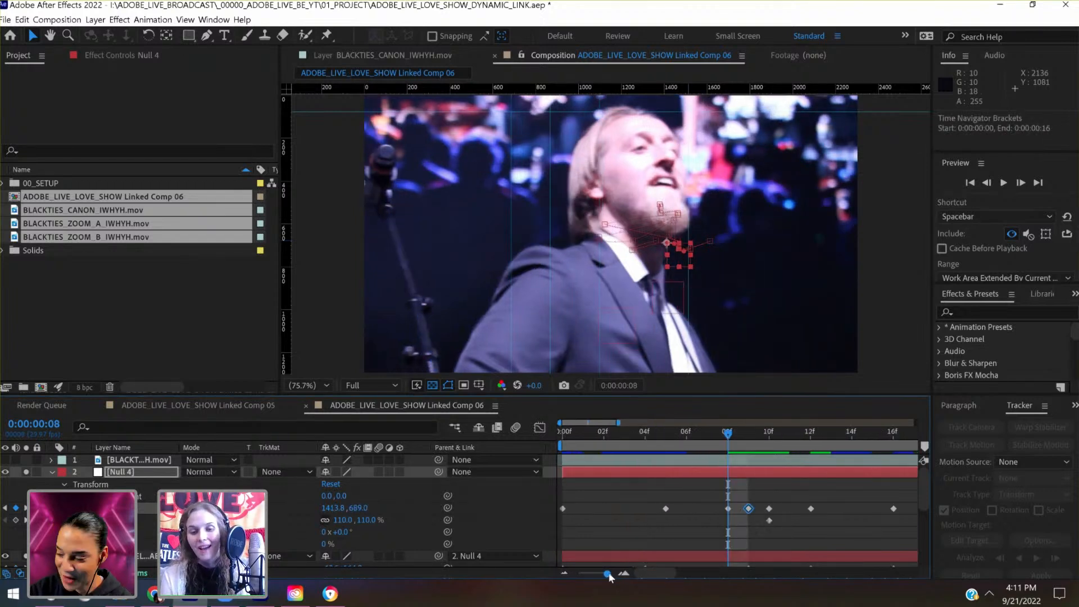
{"action": "left_click_drag", "start_coordinate": [608, 574], "coordinate": [605, 574]}
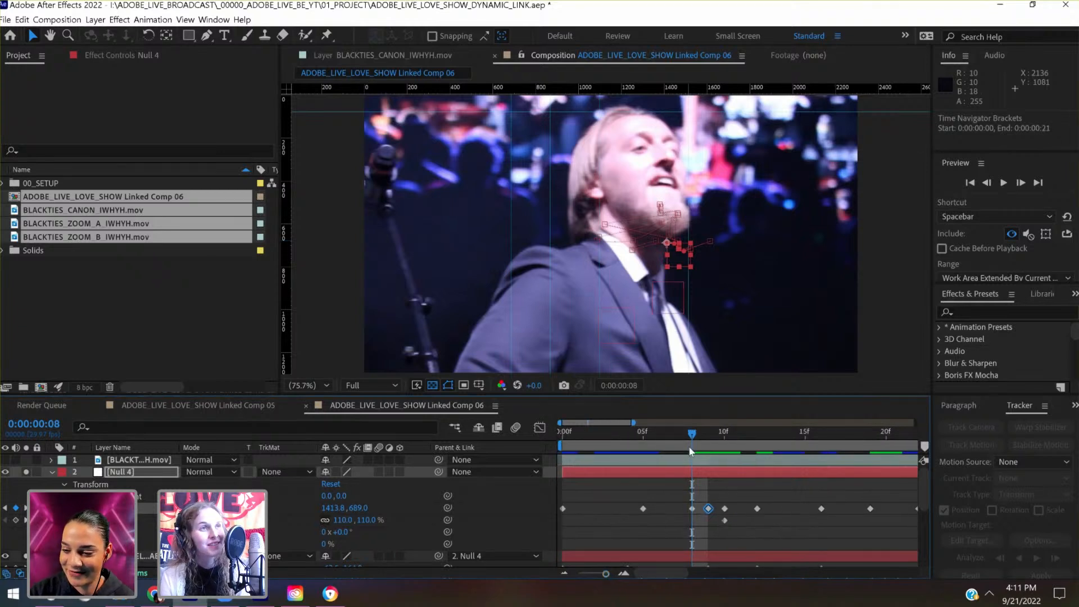
{"action": "left_click", "coordinate": [660, 443]}
{"action": "left_click", "coordinate": [639, 453]}
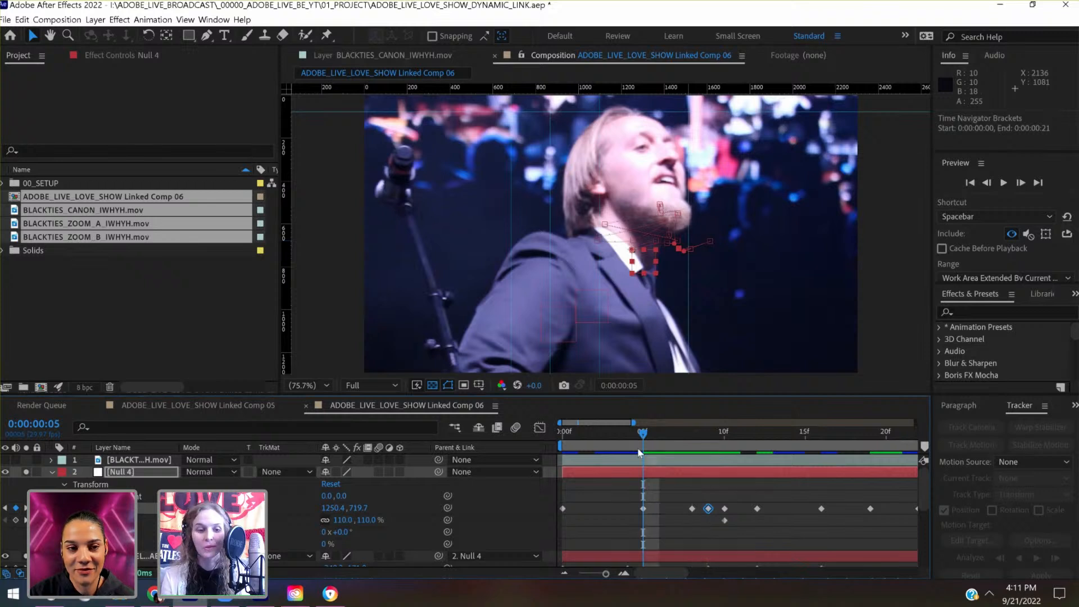
{"action": "key", "text": "ctrl+s"}
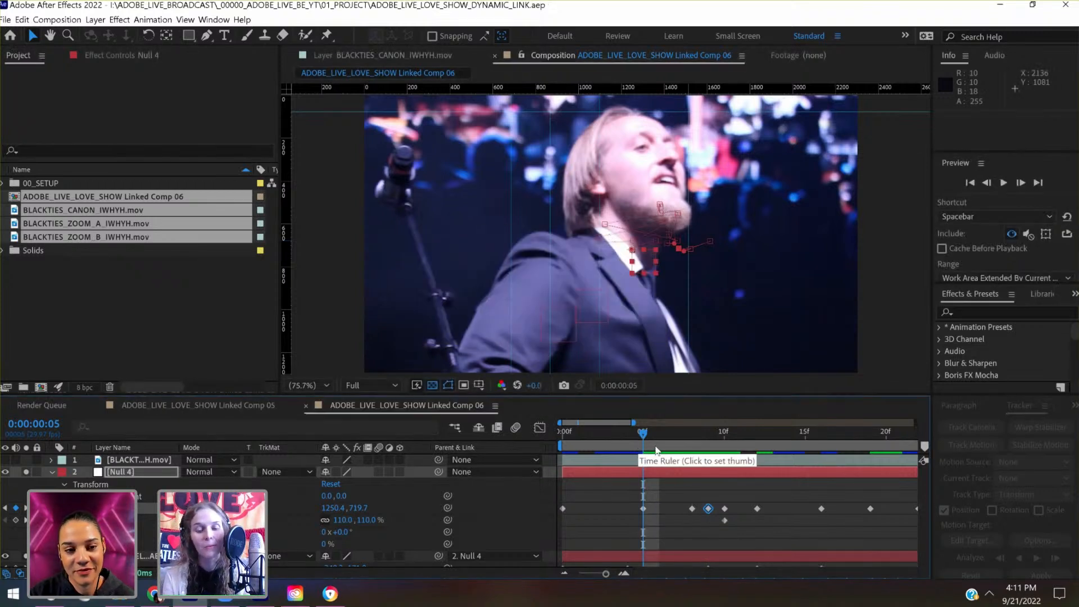
- Compare the singer's alignment with the guides across the frames from 0:00:00:00 to 0:00:00:10
{"action": "left_click", "coordinate": [674, 438]}
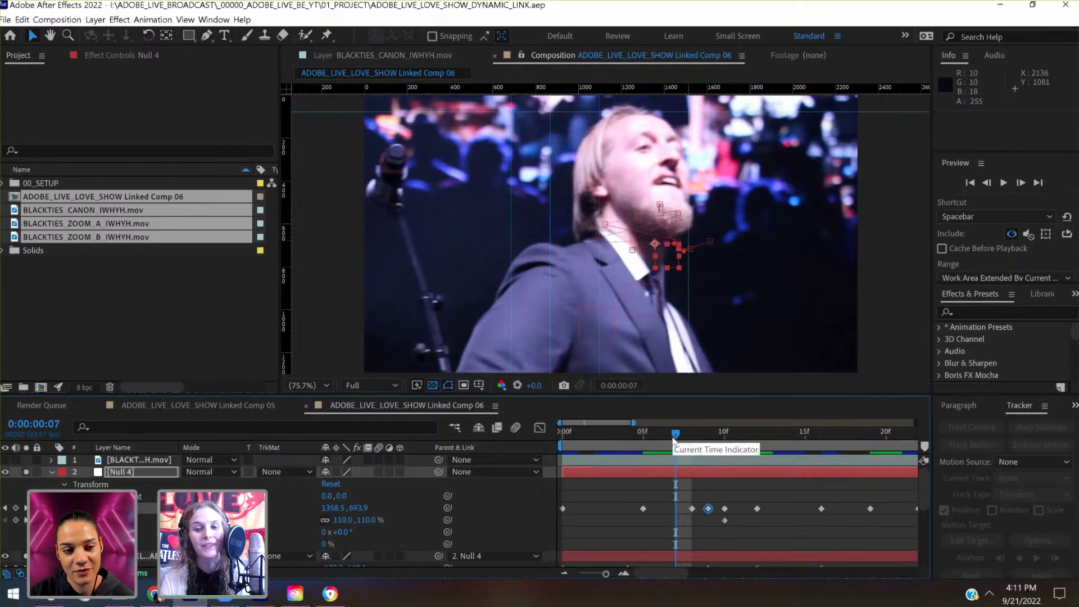
{"action": "left_click_drag", "start_coordinate": [643, 445], "coordinate": [554, 451]}
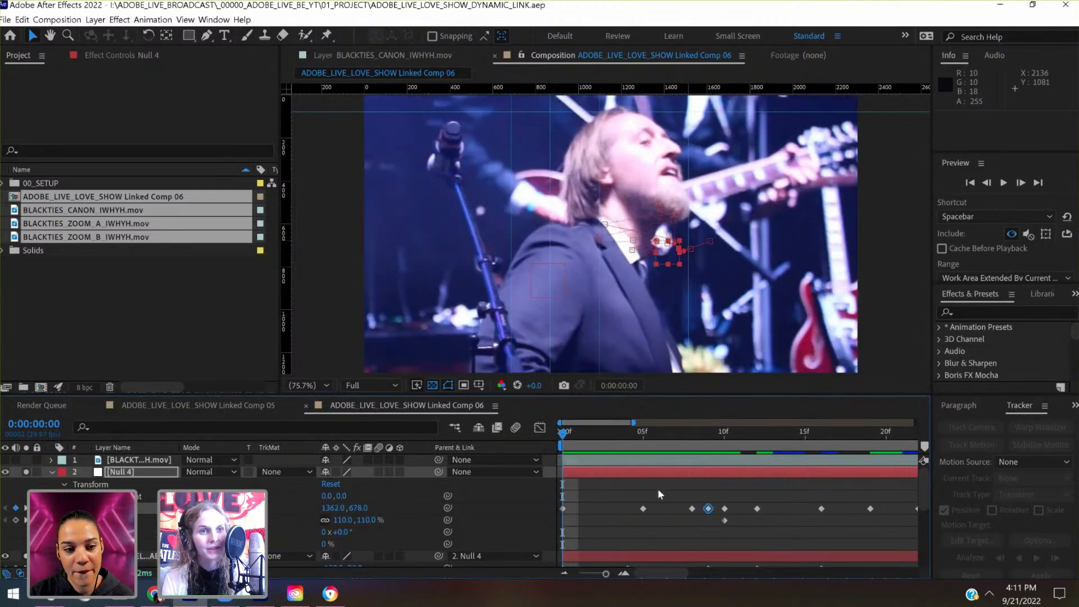
{"action": "left_click", "coordinate": [643, 435]}
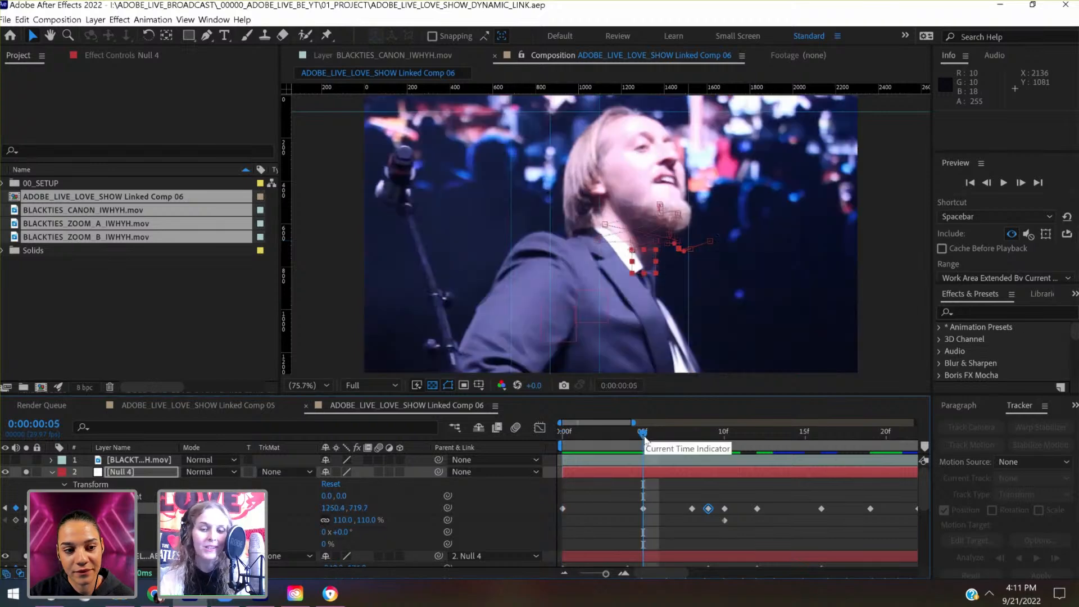
{"action": "left_click_drag", "start_coordinate": [669, 435], "coordinate": [724, 434]}
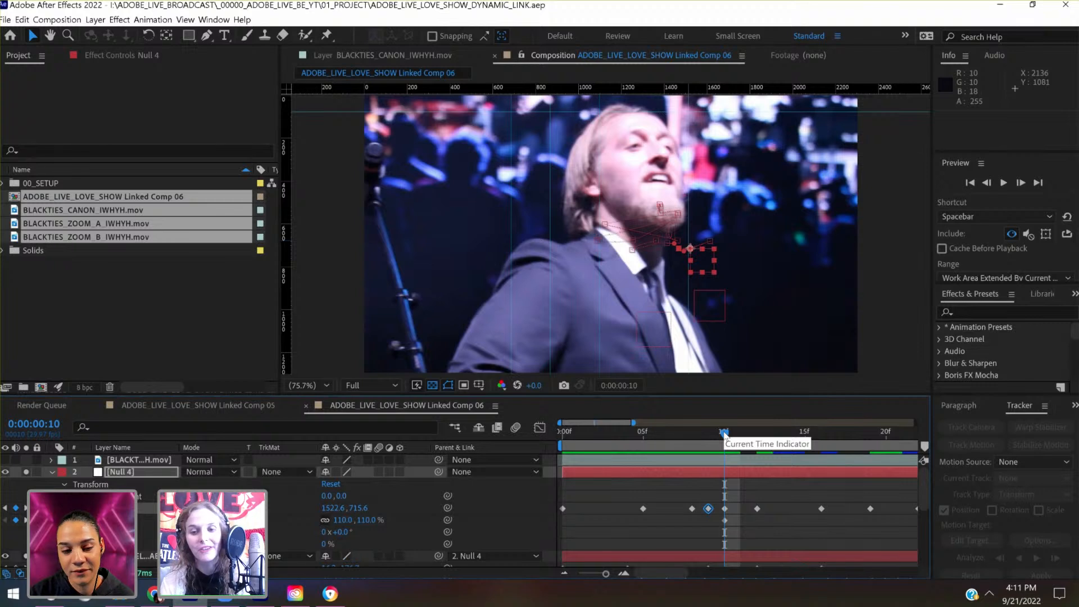
{"action": "left_click", "coordinate": [709, 432]}
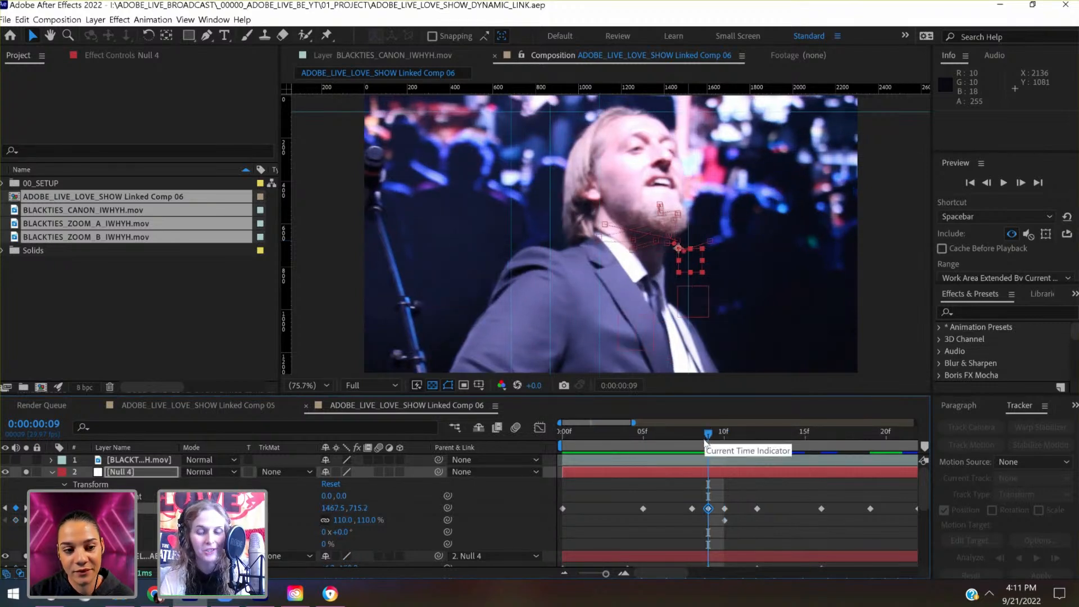
{"action": "left_click", "coordinate": [643, 451]}
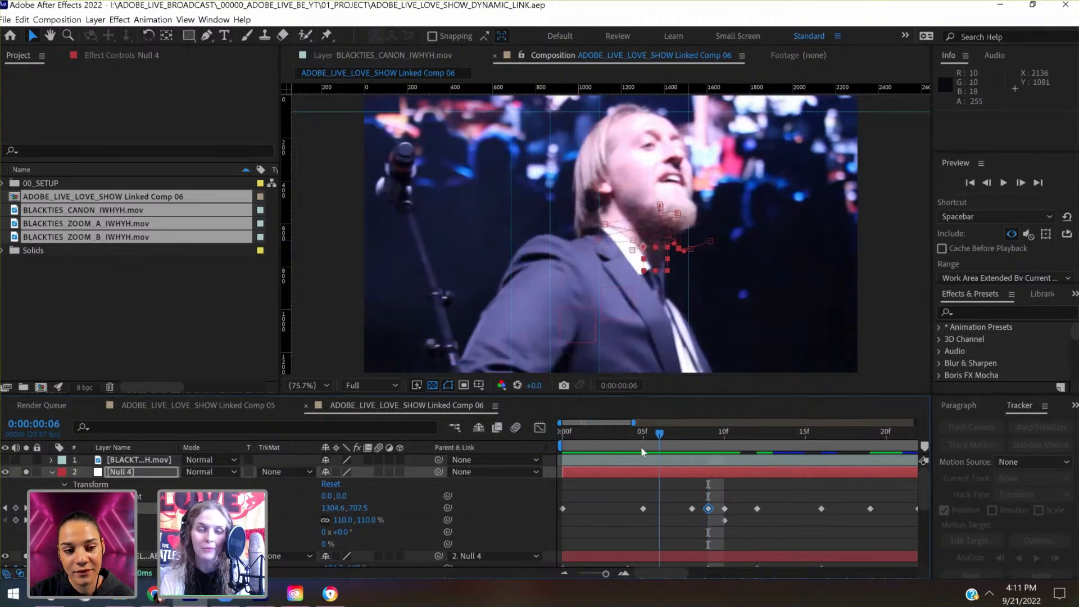
- Try lowering Null 4's Position key at 0:00:00:05 to 1250.4, 759.7, return it to 1250.4, 719.7, and save the project
{"action": "left_click", "coordinate": [669, 498]}
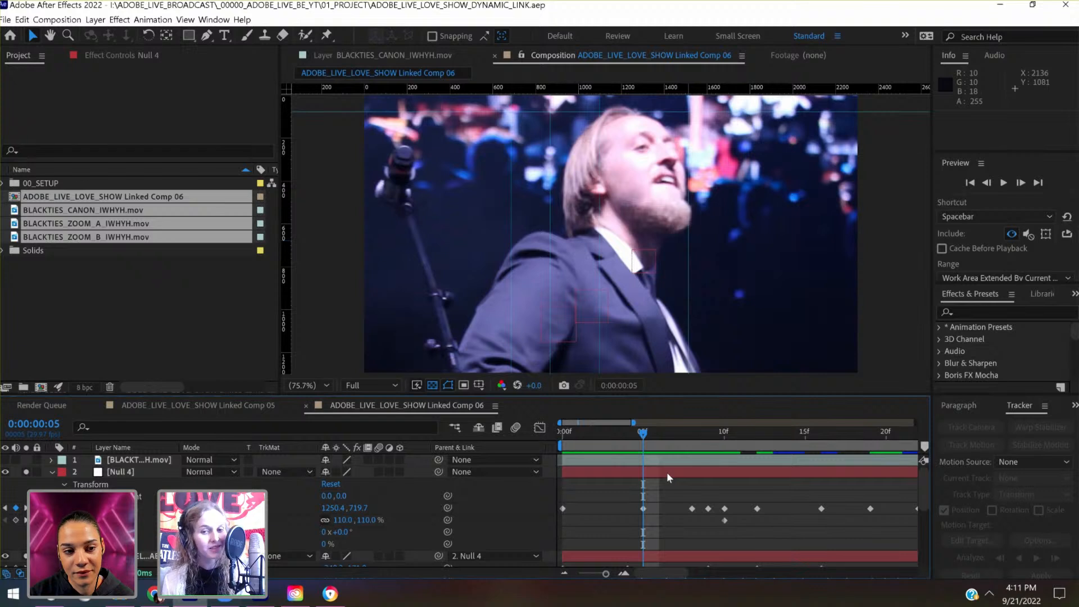
{"action": "left_click", "coordinate": [667, 474]}
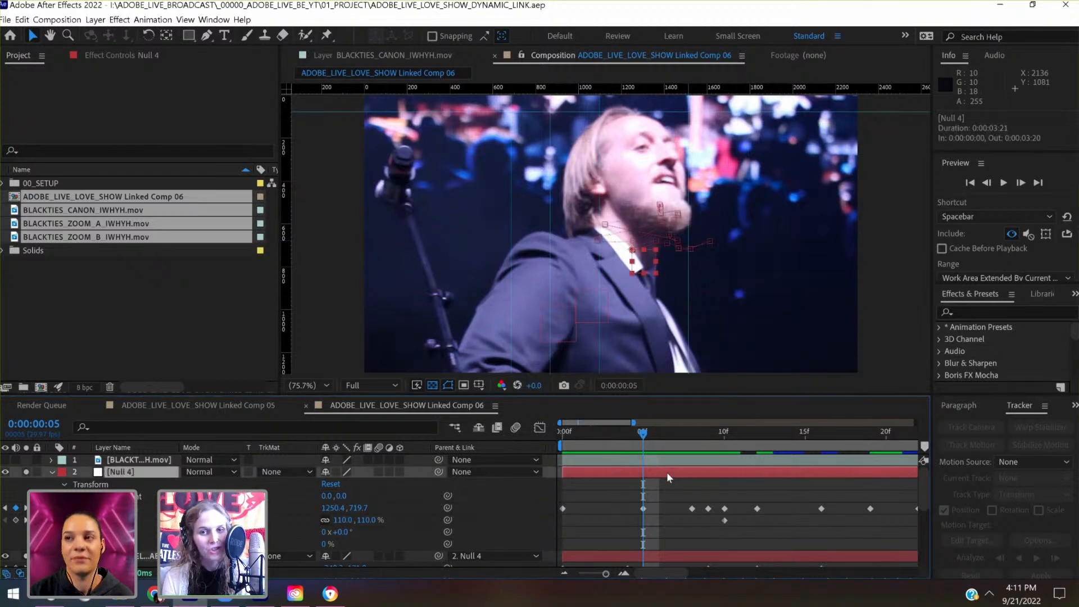
{"action": "key", "text": "shift+Down"}
{"action": "key", "text": "shift+Down"}
{"action": "key", "text": "shift+Down"}
{"action": "key", "text": "shift+Down"}
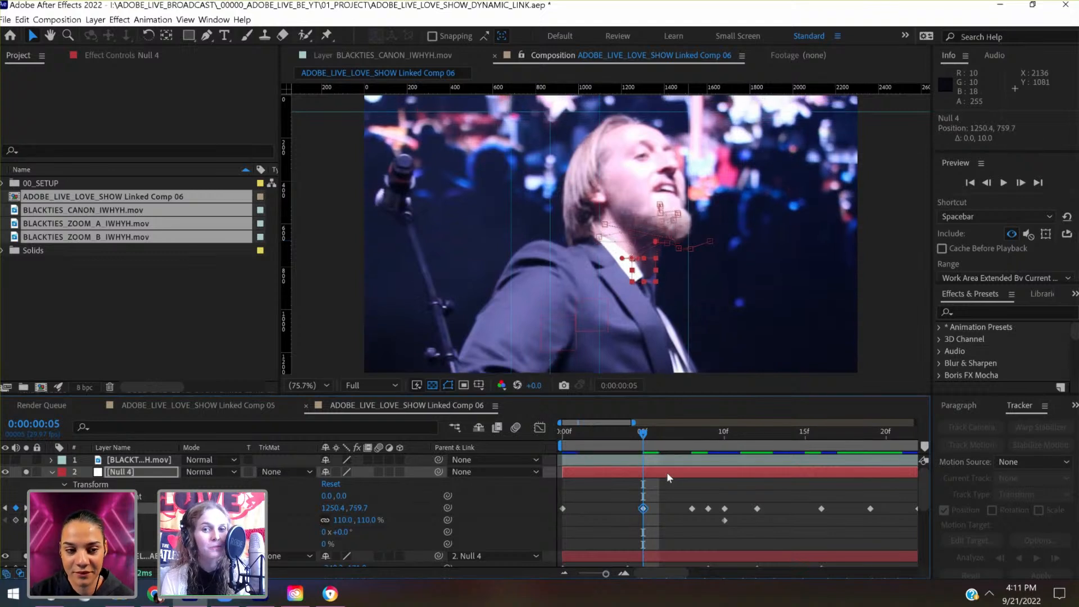
{"action": "key", "text": "shift+Up"}
{"action": "key", "text": "shift+Up"}
{"action": "key", "text": "shift+Up"}
{"action": "key", "text": "shift+Up"}
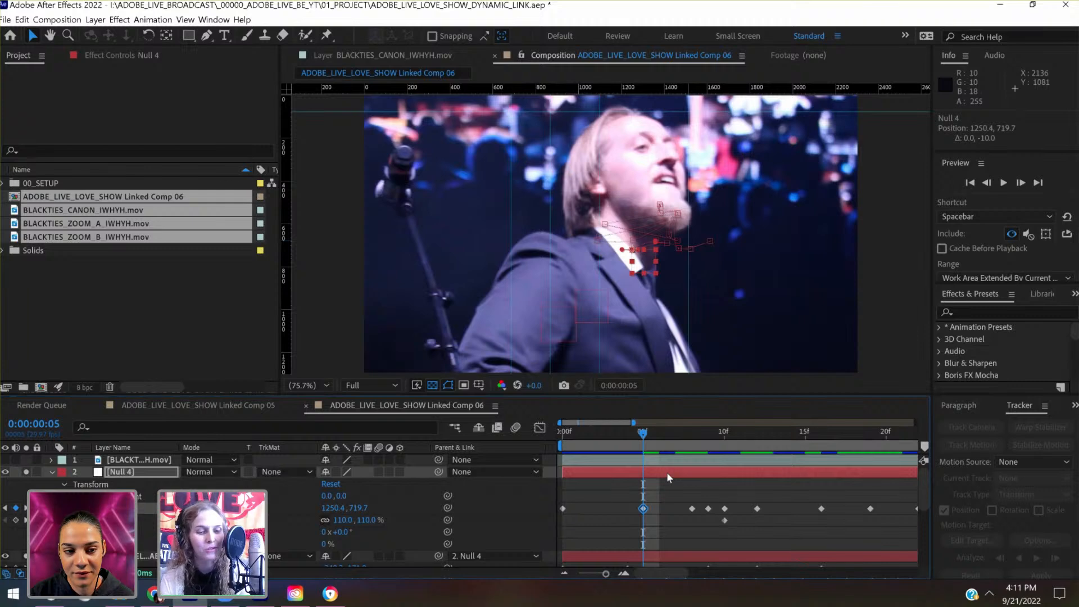
{"action": "key", "text": "ctrl+s"}
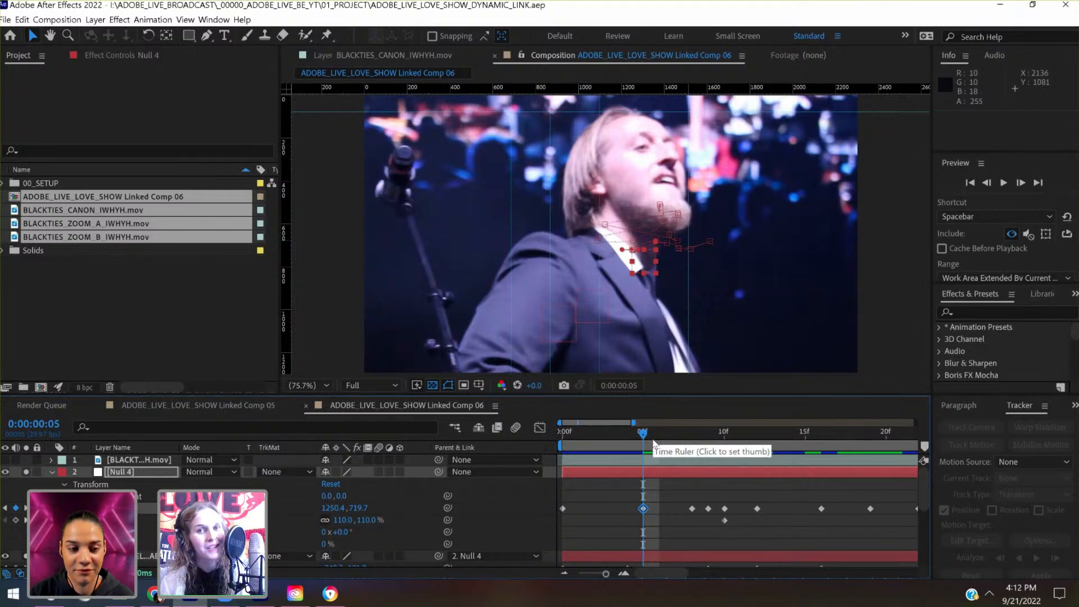
- Lower Null 4's Position key at 0:00:00:10 to 1522.6, 735.6 to align the singer with the preceding frames
{"action": "left_click_drag", "start_coordinate": [654, 443], "coordinate": [690, 439]}
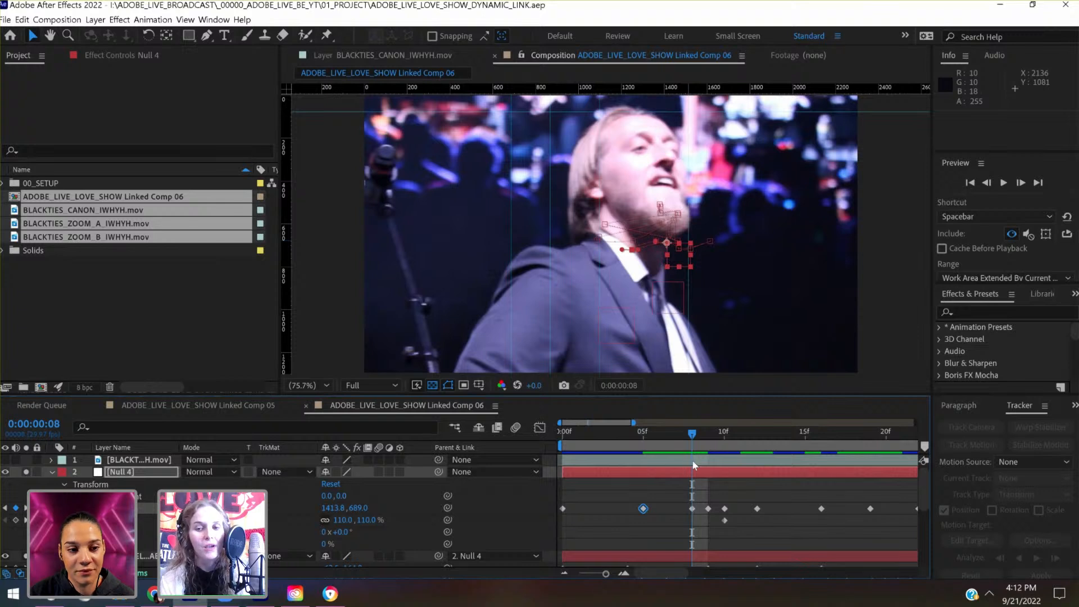
{"action": "left_click_drag", "start_coordinate": [695, 442], "coordinate": [730, 441]}
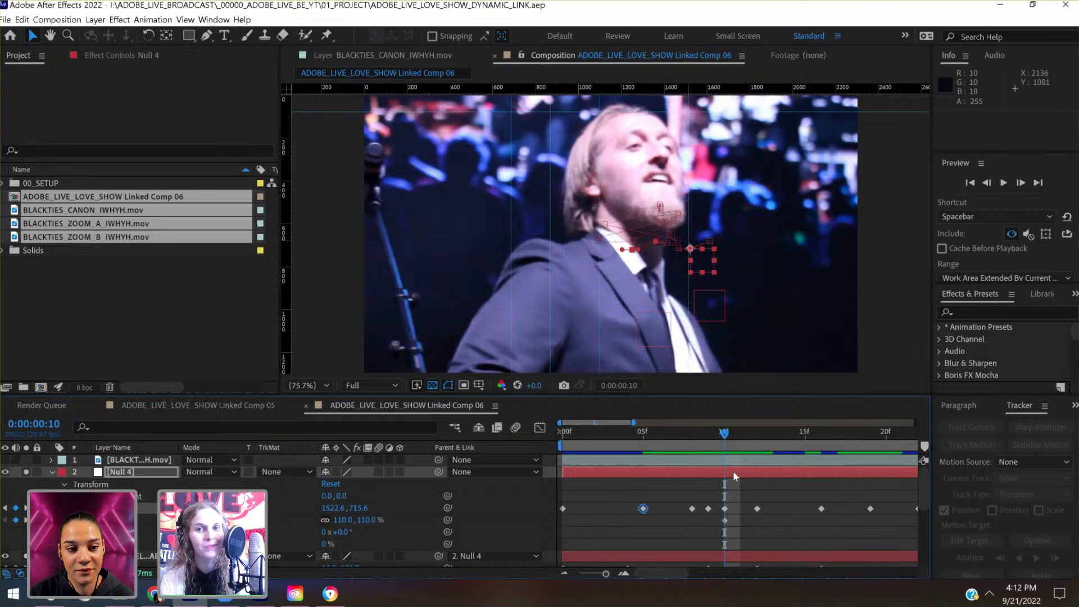
{"action": "left_click", "coordinate": [733, 472]}
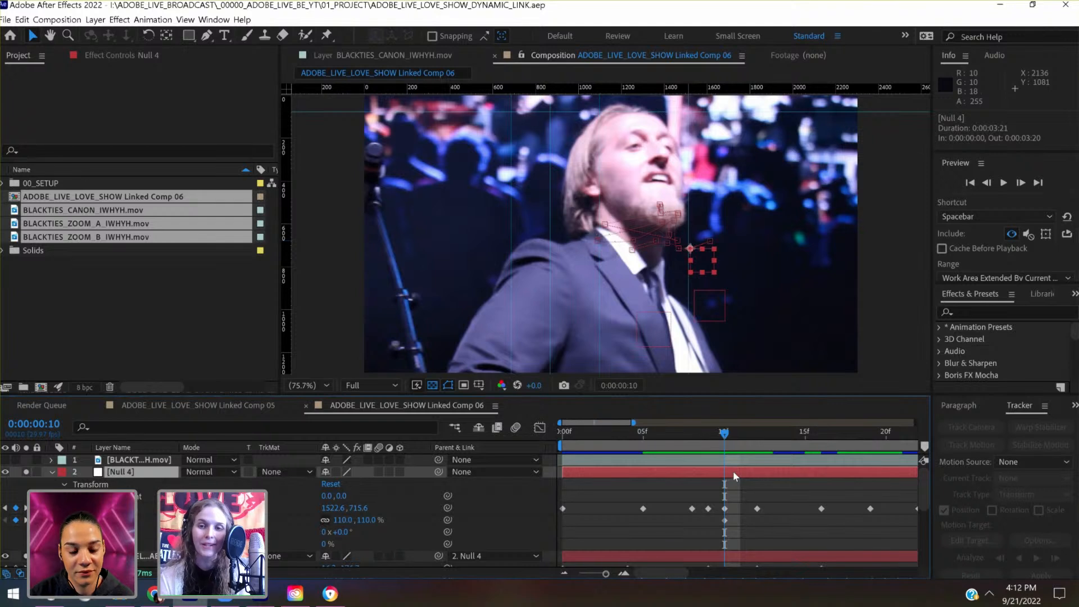
{"action": "key", "text": "shift+Down"}
{"action": "key", "text": "shift+Down"}
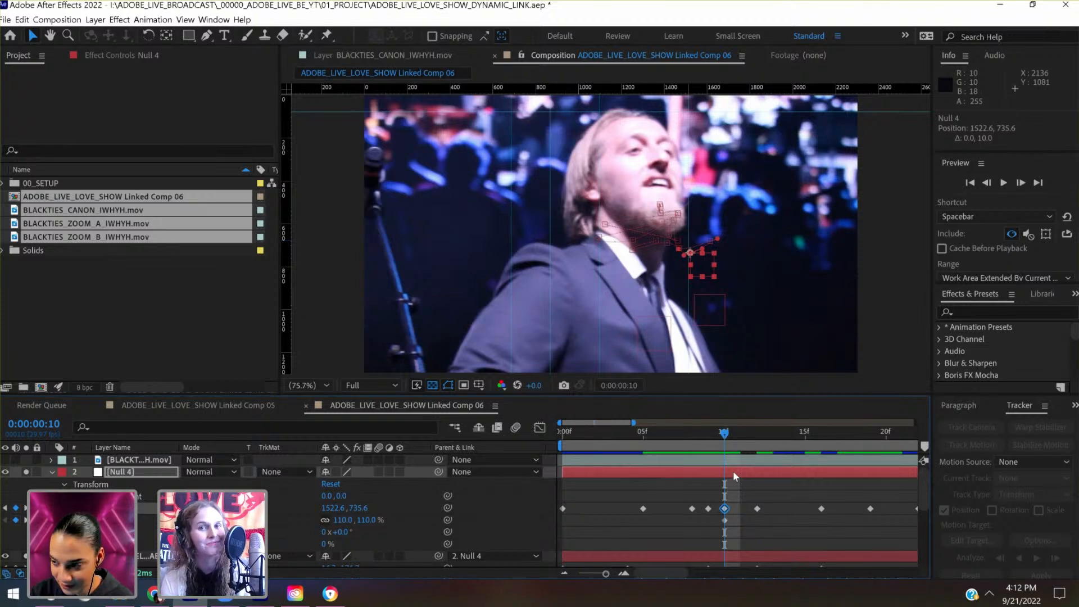
- Check the singer's alignment from 0:00:00:10 back to the first frame and save the project
{"action": "left_click", "coordinate": [711, 434]}
{"action": "left_click", "coordinate": [691, 434]}
{"action": "left_click", "coordinate": [642, 434]}
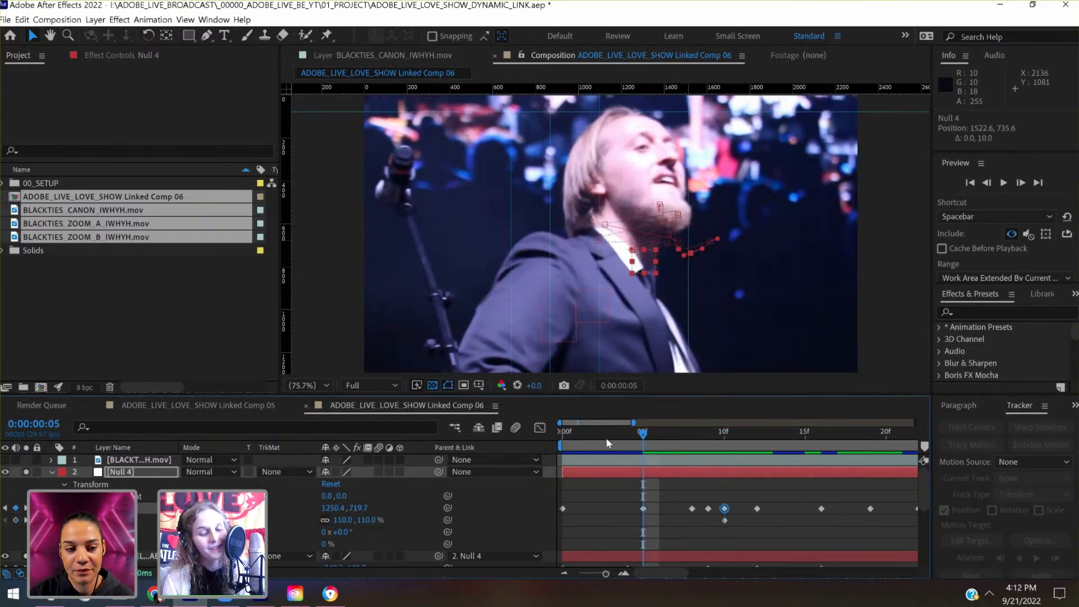
{"action": "left_click_drag", "start_coordinate": [606, 439], "coordinate": [562, 443]}
{"action": "left_click", "coordinate": [638, 434]}
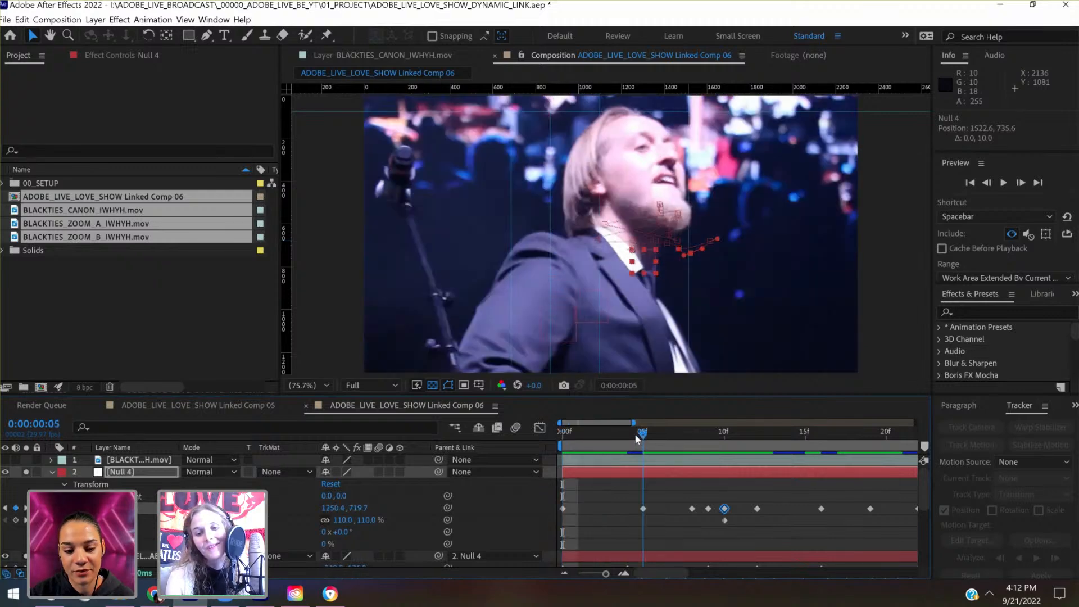
{"action": "left_click", "coordinate": [633, 434]}
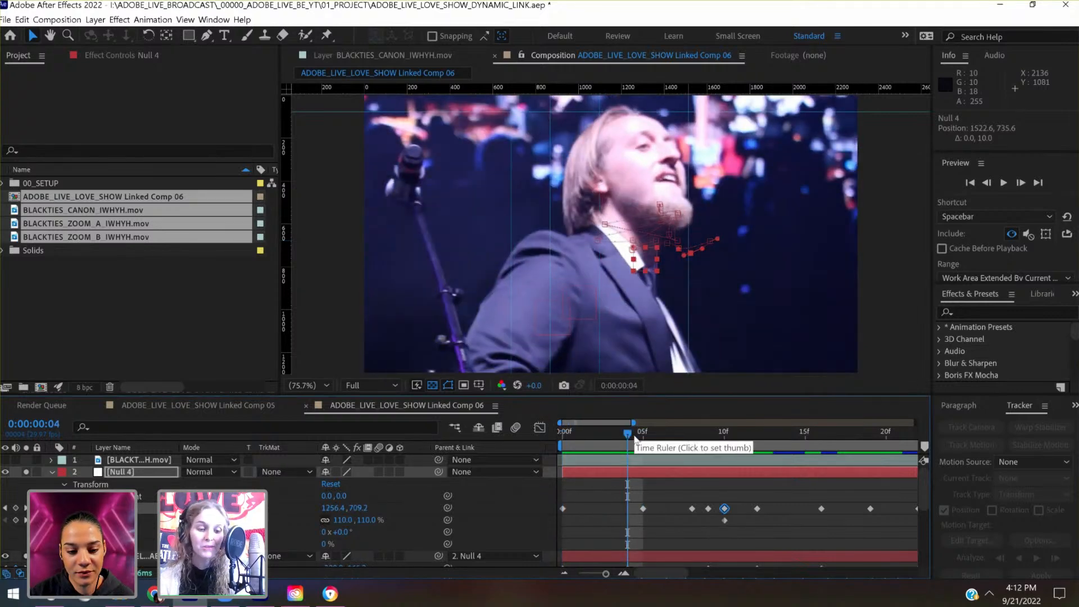
{"action": "key", "text": "ctrl+s"}
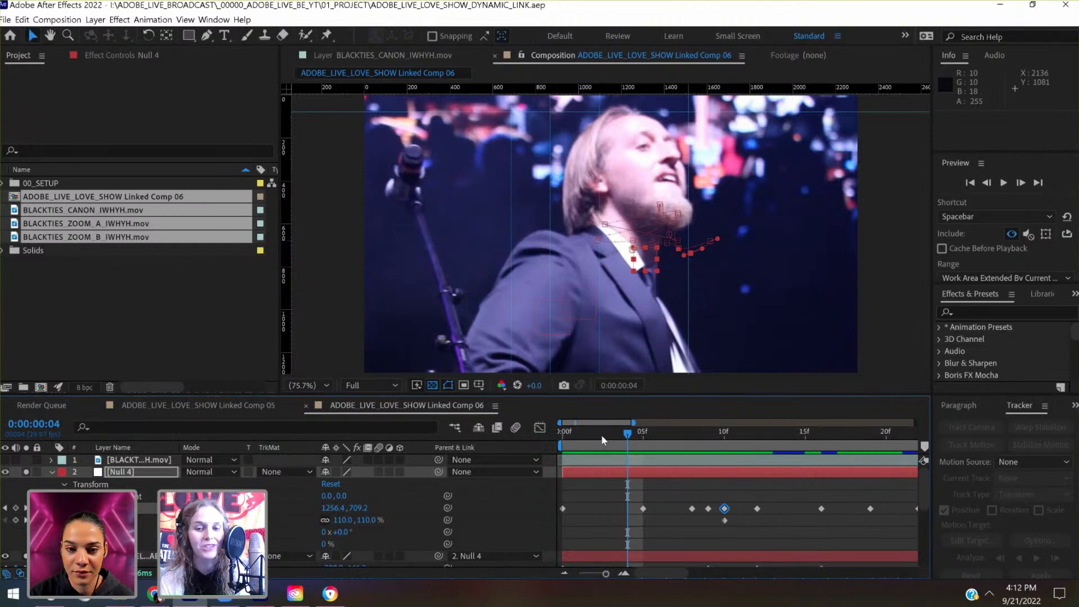
- Recheck the singer's framing from the start through 0:00:00:08, 0:00:00:09 and 0:00:00:10 with a closer timeline range
{"action": "left_click", "coordinate": [568, 447]}
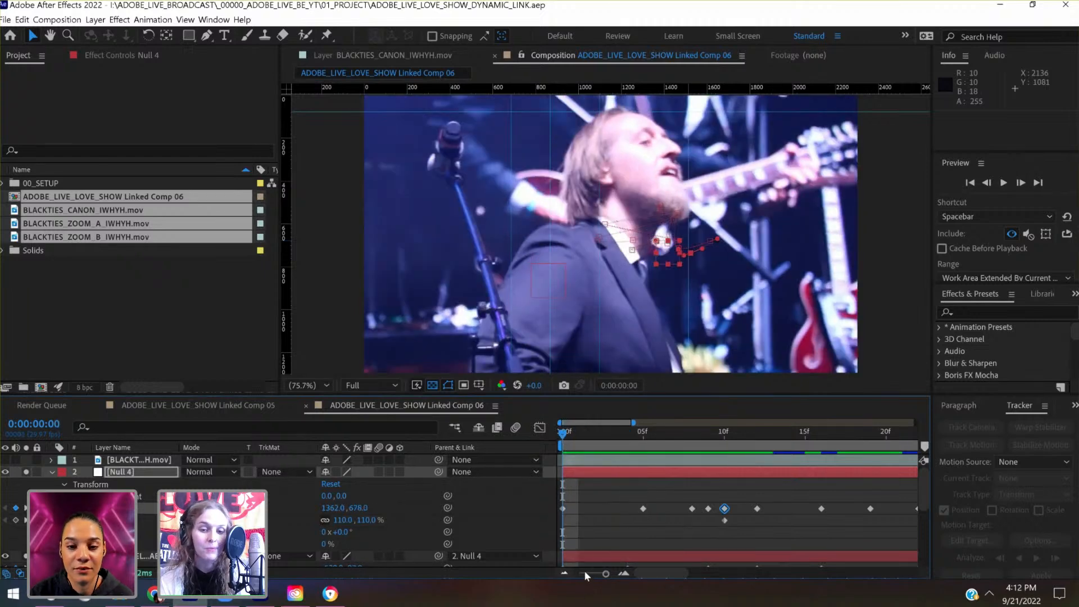
{"action": "left_click_drag", "start_coordinate": [585, 572], "coordinate": [576, 571]}
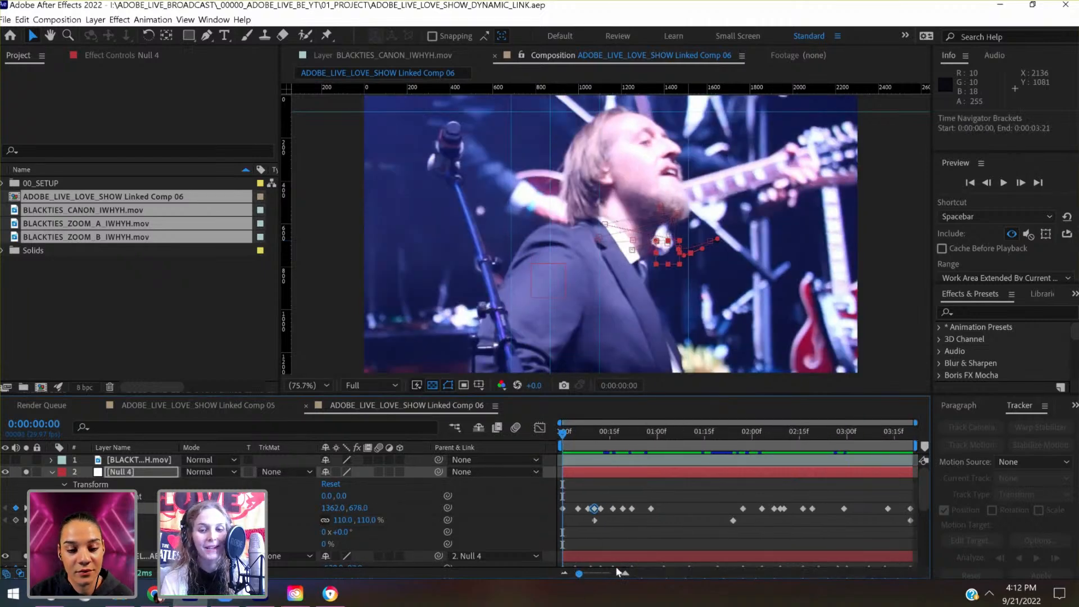
{"action": "left_click", "coordinate": [603, 574]}
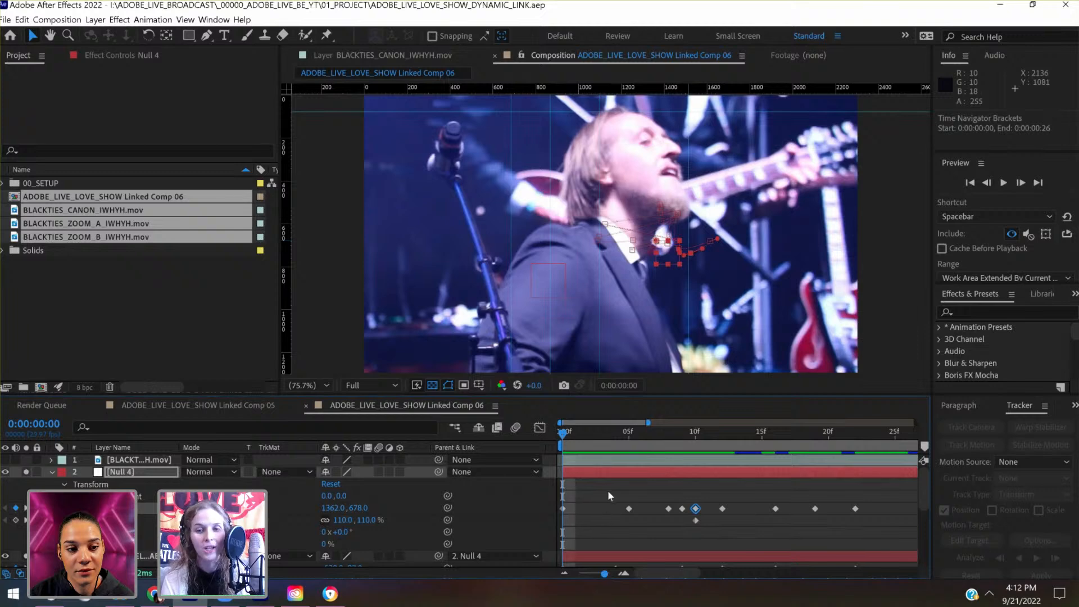
{"action": "left_click_drag", "start_coordinate": [651, 444], "coordinate": [666, 452]}
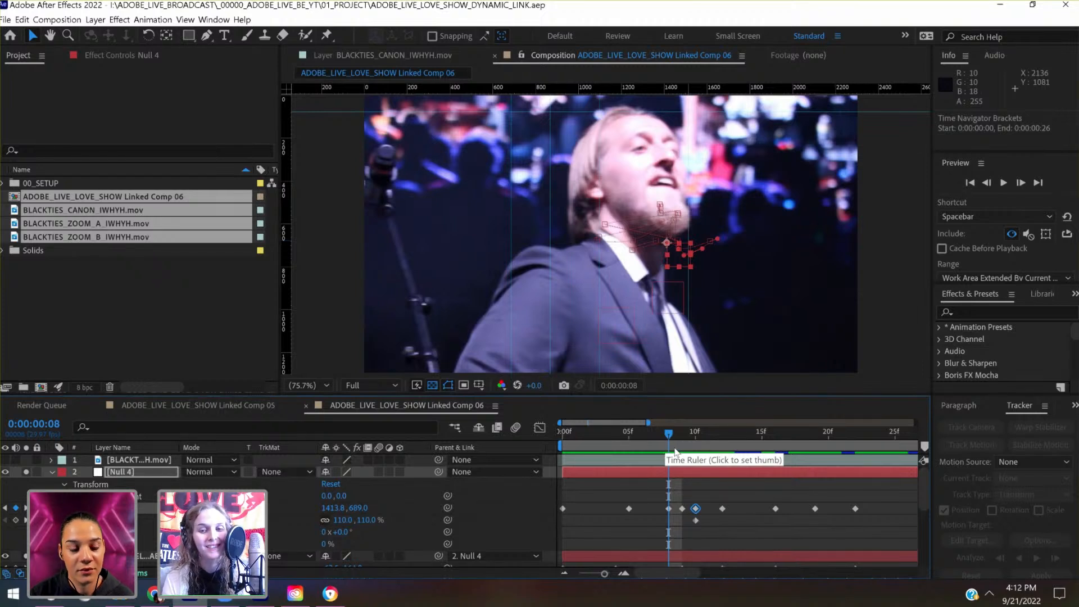
{"action": "left_click", "coordinate": [687, 451]}
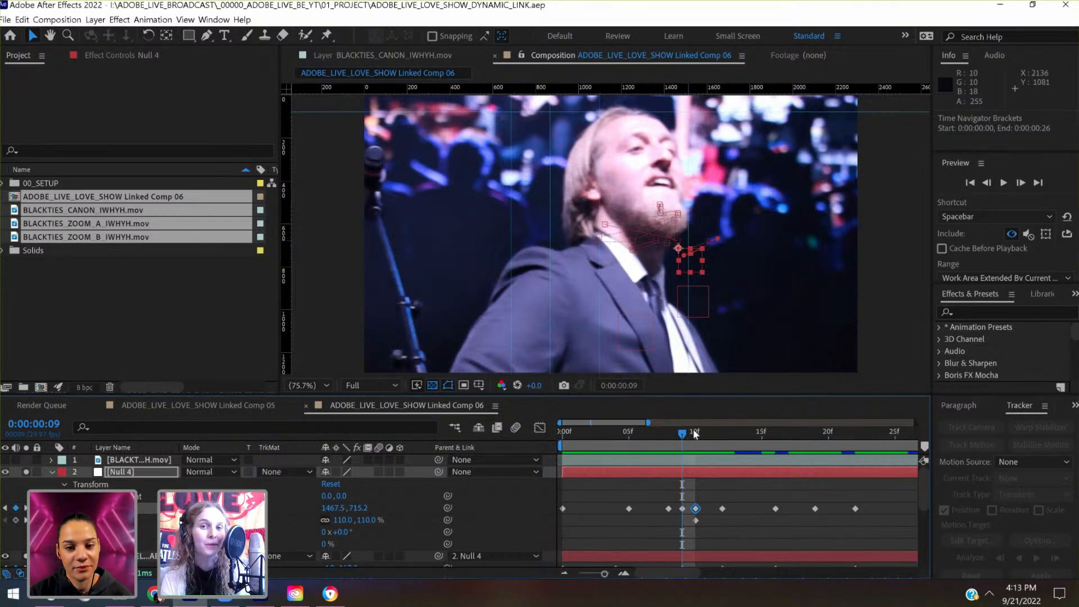
{"action": "left_click", "coordinate": [696, 434]}
- Shift Null 4's Position key at 0:00:00:16 left to 1407.5, 713.0
{"action": "left_click_drag", "start_coordinate": [717, 433], "coordinate": [789, 437]}
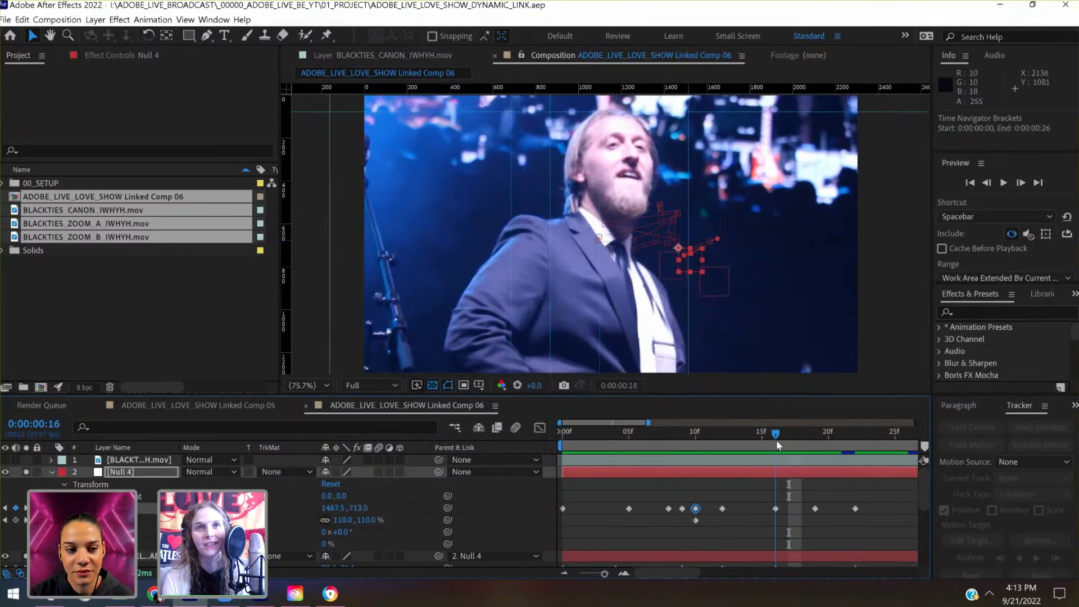
{"action": "left_click", "coordinate": [779, 446]}
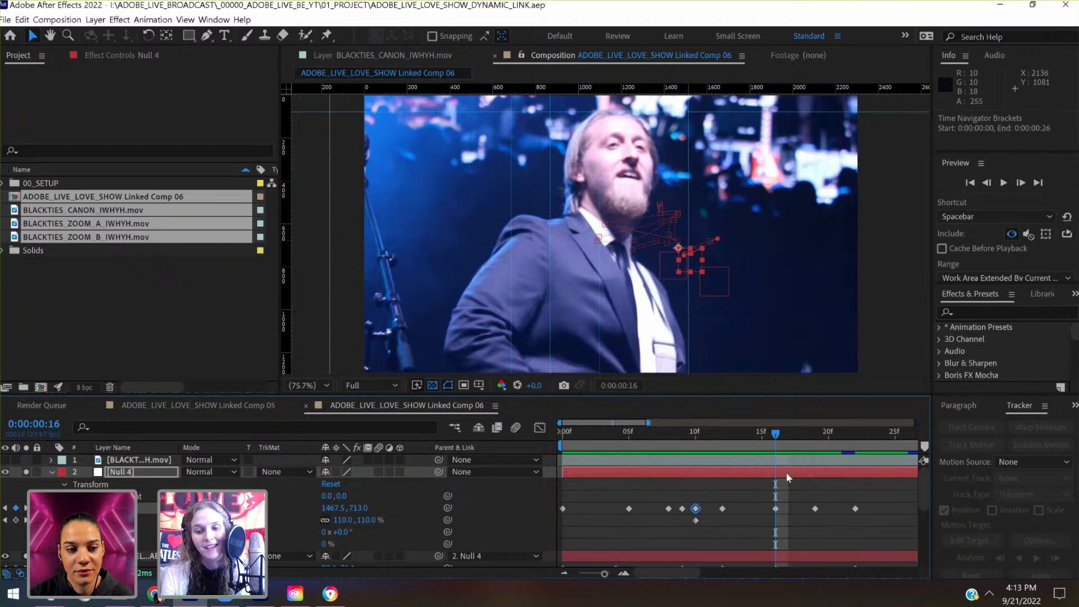
{"action": "key", "text": "shift+Left"}
{"action": "key", "text": "shift+Left"}
{"action": "key", "text": "shift+Left"}
{"action": "key", "text": "shift+Left"}
{"action": "key", "text": "shift+Left"}
{"action": "key", "text": "shift+Left"}
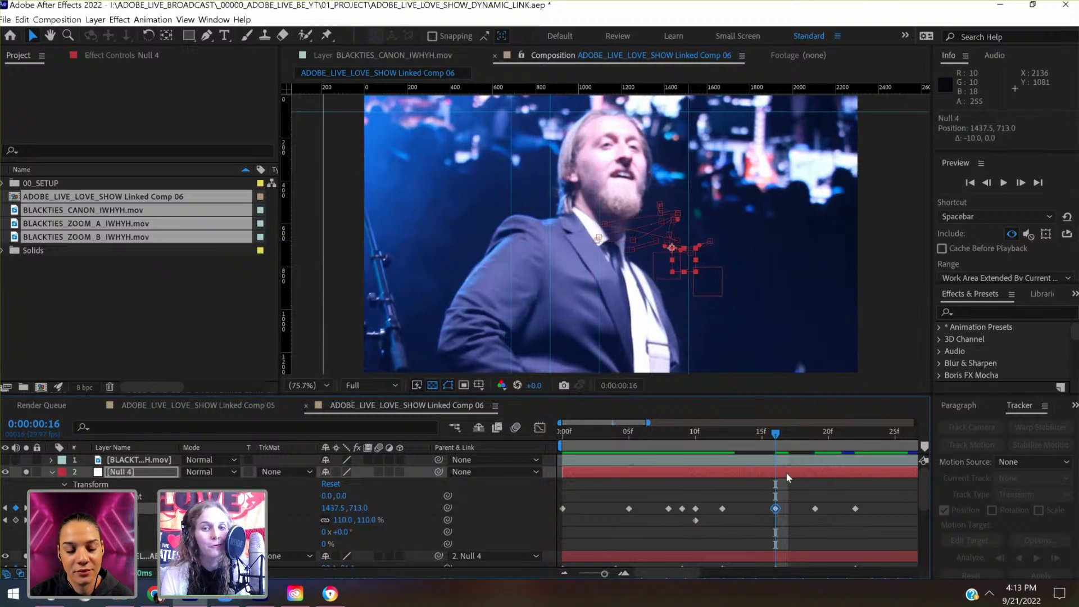
- Shift Null 4's Position key at 0:00:00:12 left to 1604.4, 680.8 and save the project
{"action": "left_click_drag", "start_coordinate": [773, 439], "coordinate": [725, 439]}
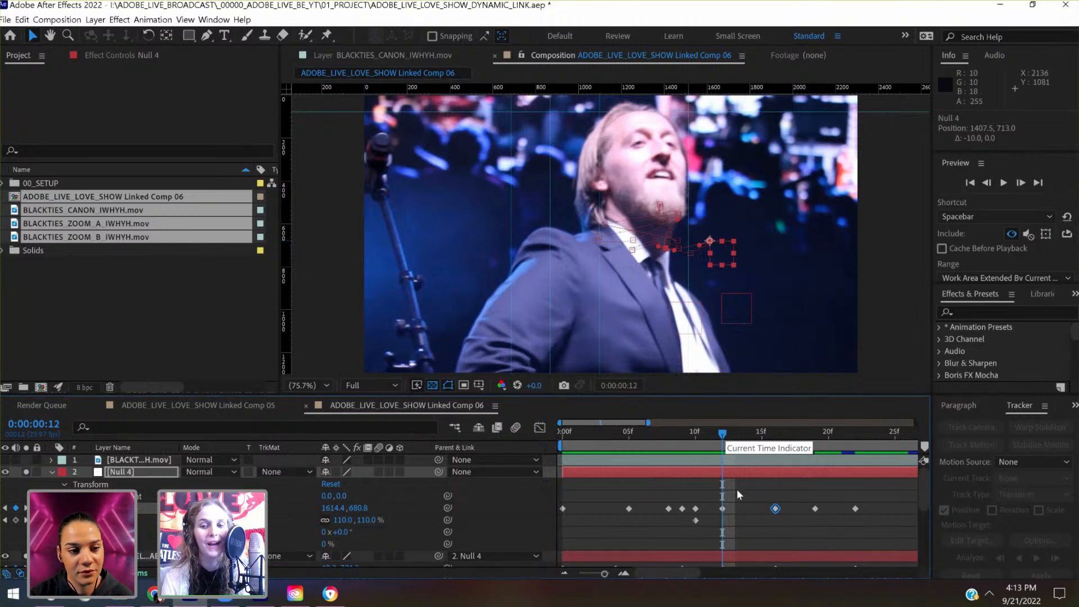
{"action": "left_click", "coordinate": [746, 473]}
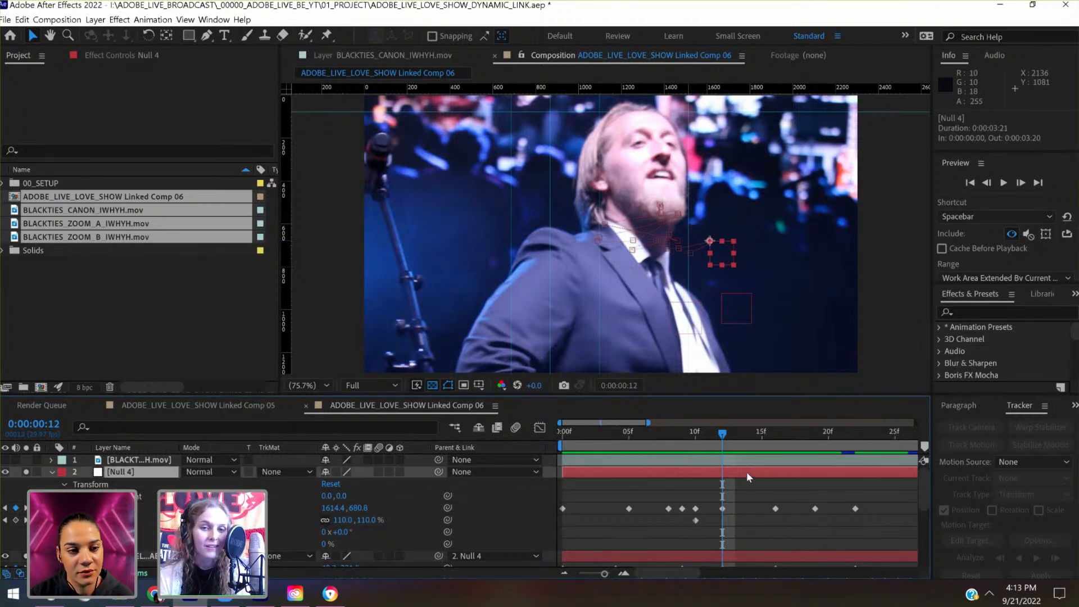
{"action": "key", "text": "shift+Left"}
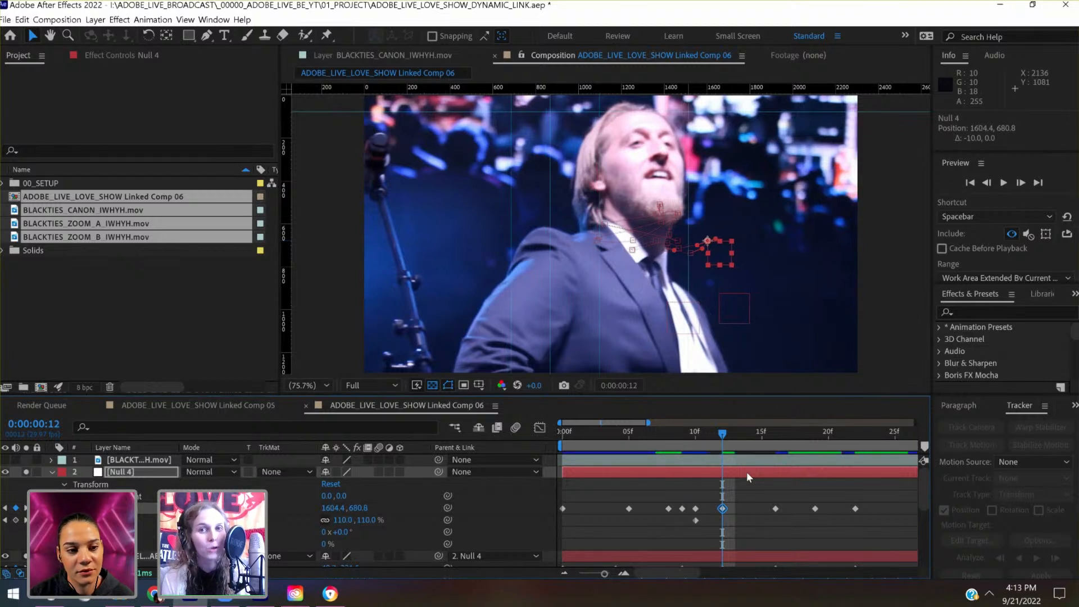
{"action": "left_click", "coordinate": [757, 495]}
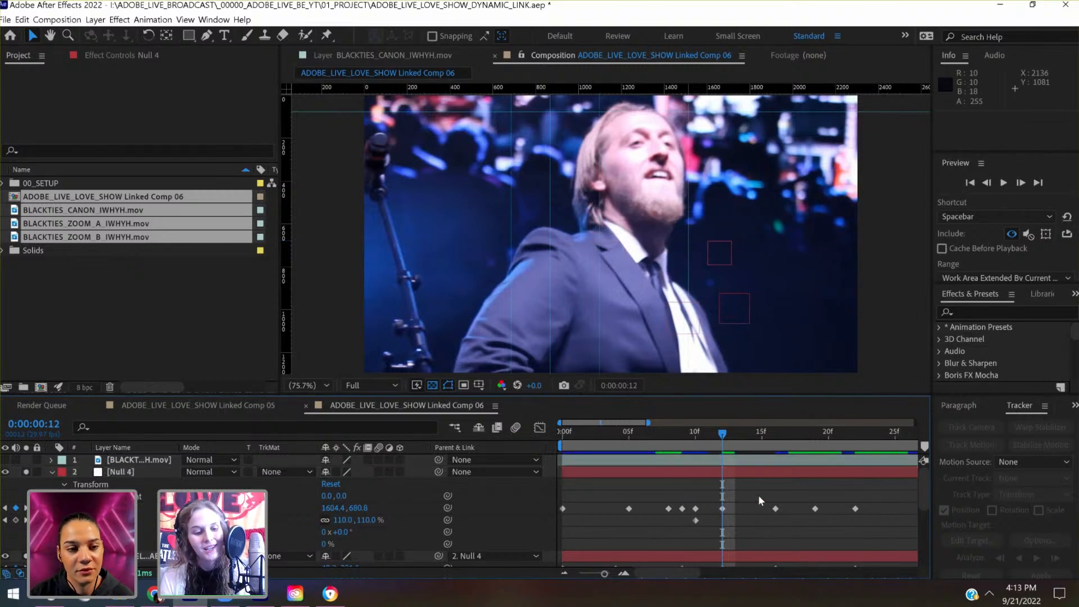
{"action": "key", "text": "ctrl+s"}
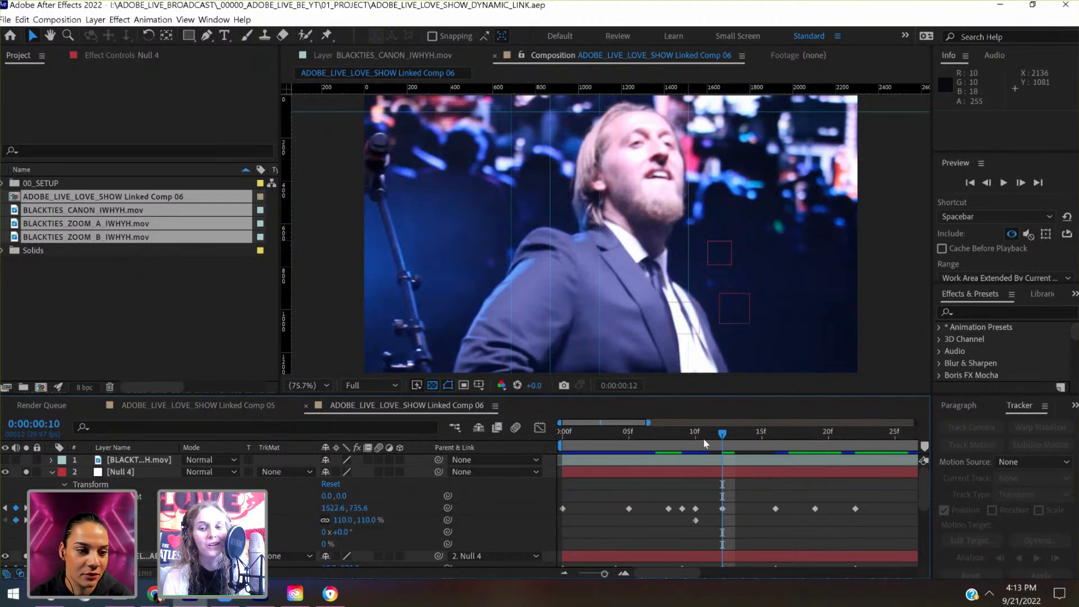
- Raise Null 4 at 0:00:00:25 with a Position key at 1437.1, 631.3
{"action": "left_click_drag", "start_coordinate": [722, 437], "coordinate": [771, 435]}
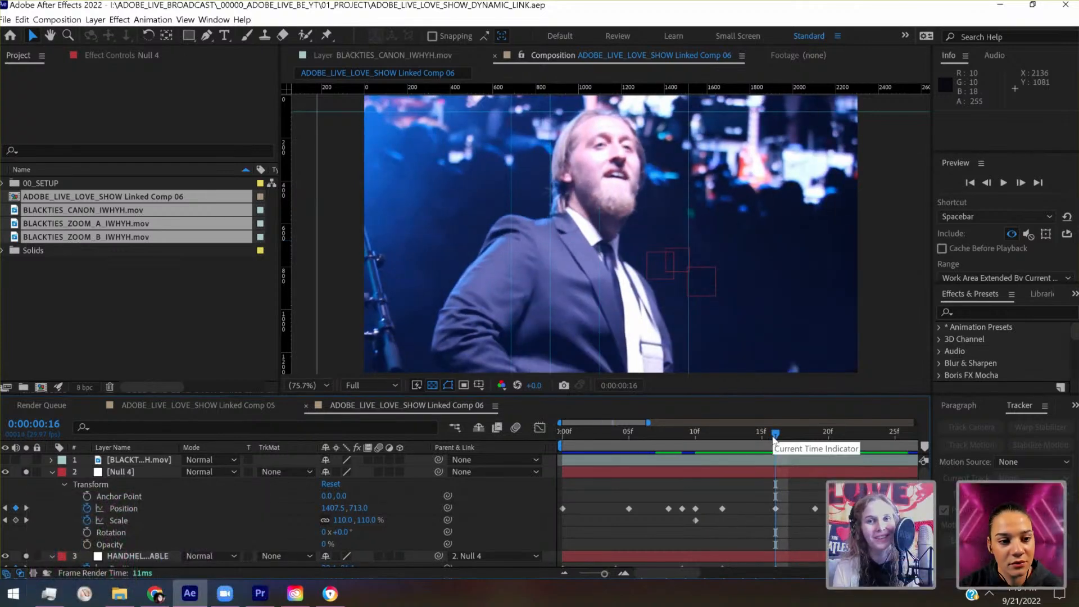
{"action": "left_click_drag", "start_coordinate": [808, 438], "coordinate": [898, 448]}
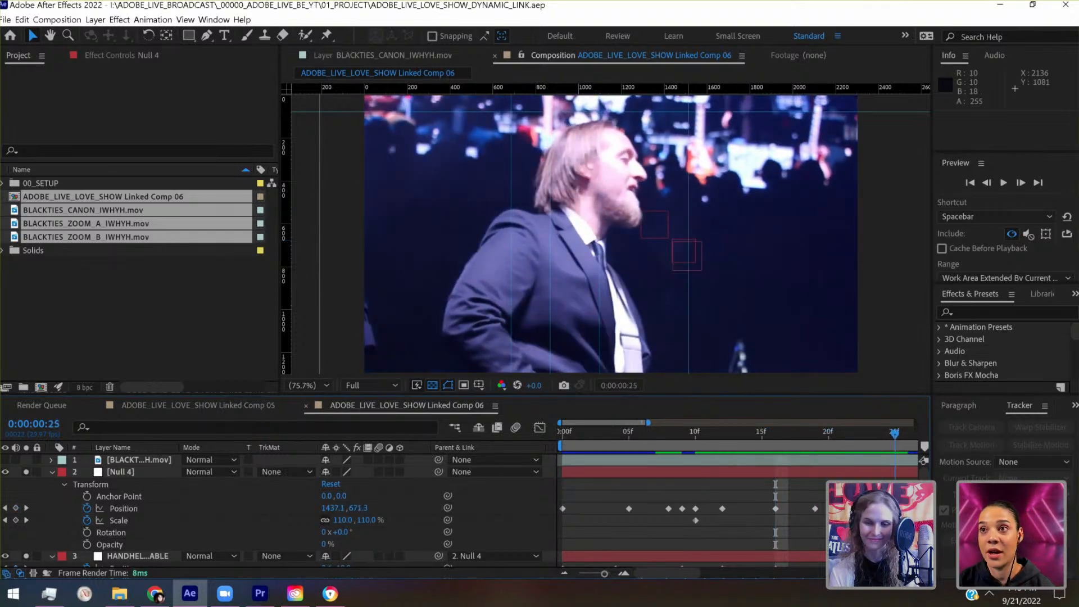
{"action": "scroll", "coordinate": [805, 481], "scroll_direction": "right", "scroll_amount": 9}
{"action": "scroll", "coordinate": [805, 481], "scroll_direction": "left", "scroll_amount": 3}
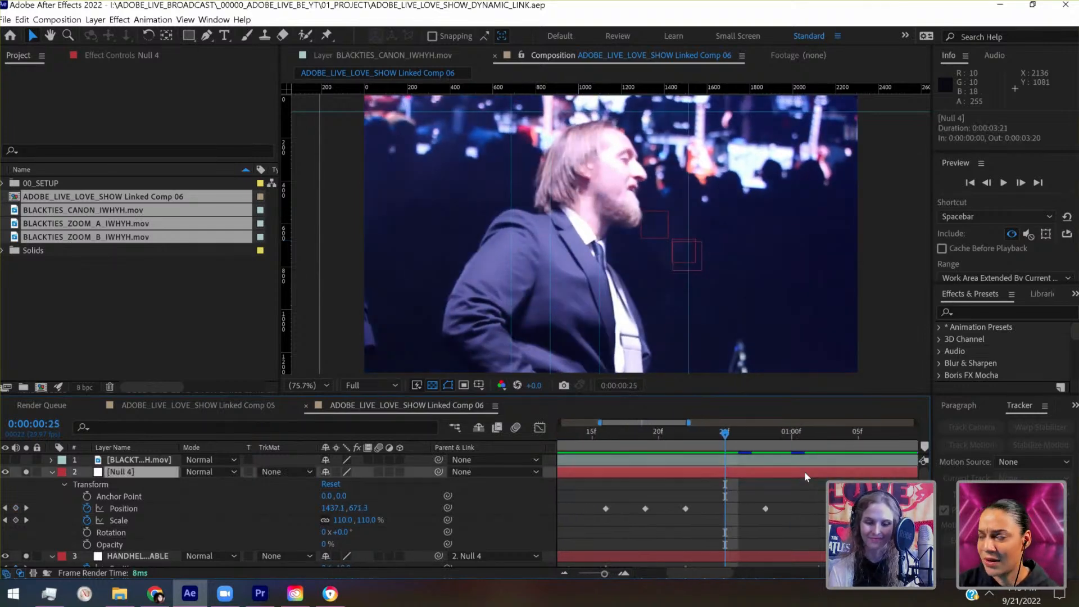
{"action": "left_click", "coordinate": [805, 471]}
{"action": "key", "text": "shift+Up"}
{"action": "key", "text": "shift+Up"}
{"action": "key", "text": "shift+Up"}
{"action": "key", "text": "shift+Up"}
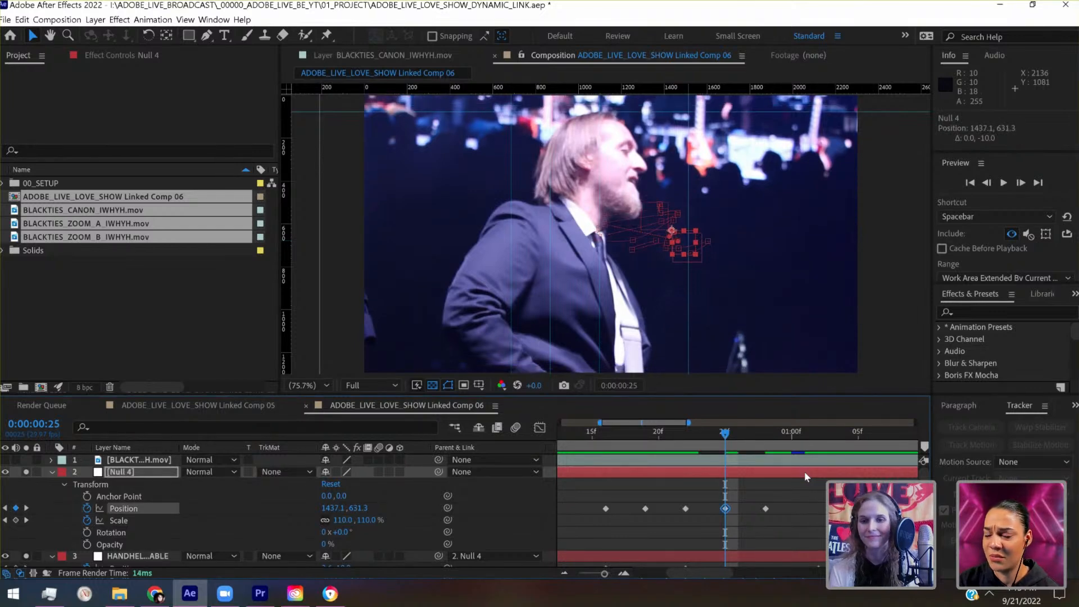
- Reposition Null 4 at 0:00:01:02 with a Position key at 1415.7, 595.5
{"action": "left_click_drag", "start_coordinate": [792, 436], "coordinate": [860, 433]}
{"action": "left_click", "coordinate": [813, 444]}
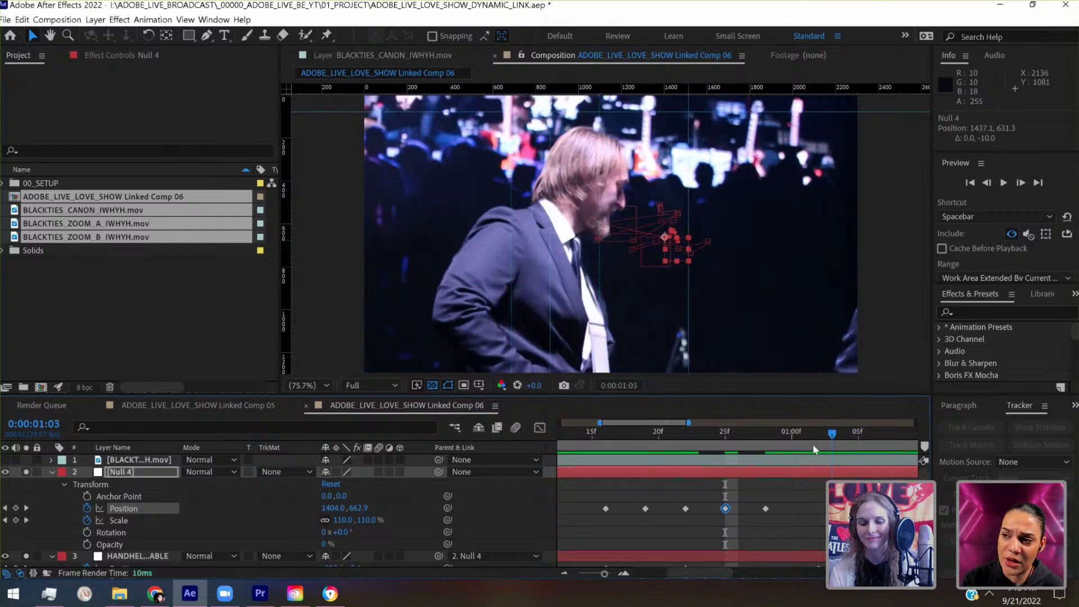
{"action": "key", "text": "shift+Up"}
{"action": "key", "text": "shift+Up"}
{"action": "key", "text": "shift+Up"}
{"action": "key", "text": "shift+Up"}
{"action": "key", "text": "shift+Up"}
{"action": "key", "text": "shift+Up"}
{"action": "key", "text": "shift+Up"}
{"action": "key", "text": "shift+Up"}
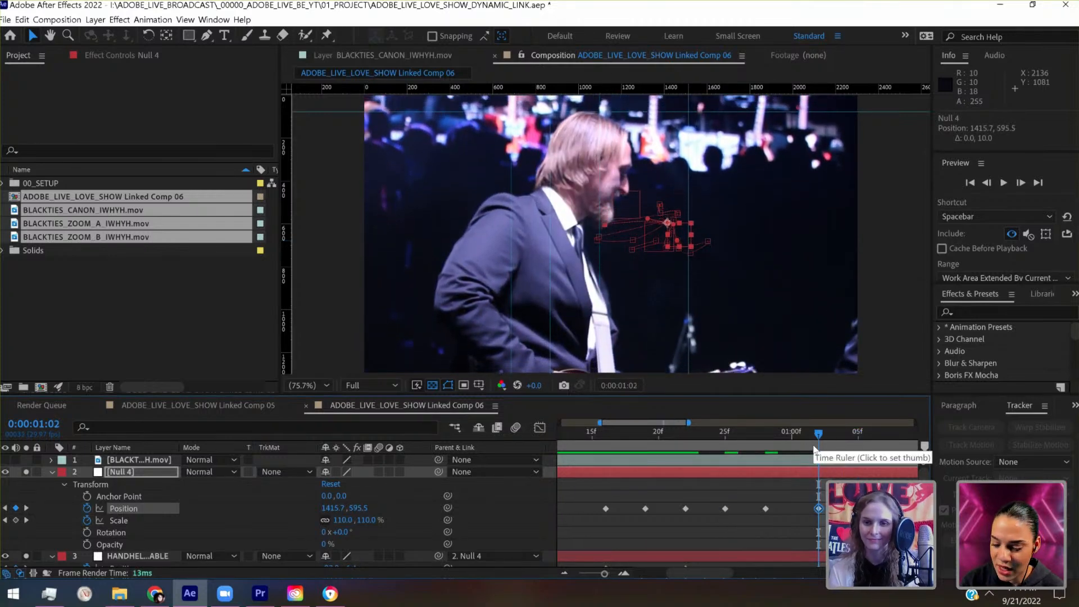
- Lower Null 4 at 0:00:01:06 with a Position key at 1369.2, 649.2 to cover the frame's bottom edge
{"action": "left_click_drag", "start_coordinate": [604, 574], "coordinate": [591, 575]}
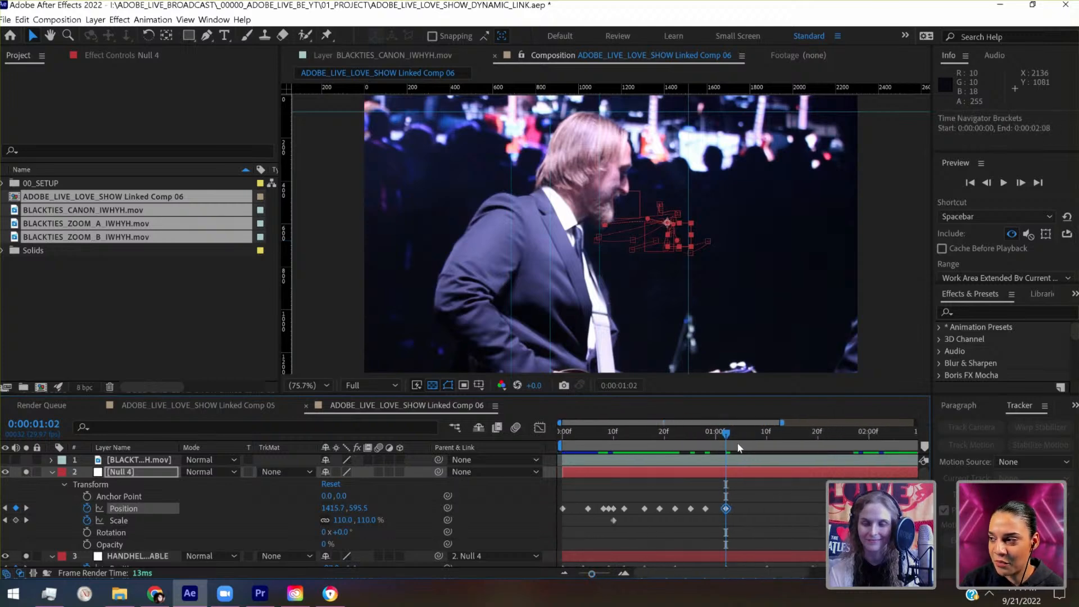
{"action": "left_click_drag", "start_coordinate": [740, 440], "coordinate": [745, 440]}
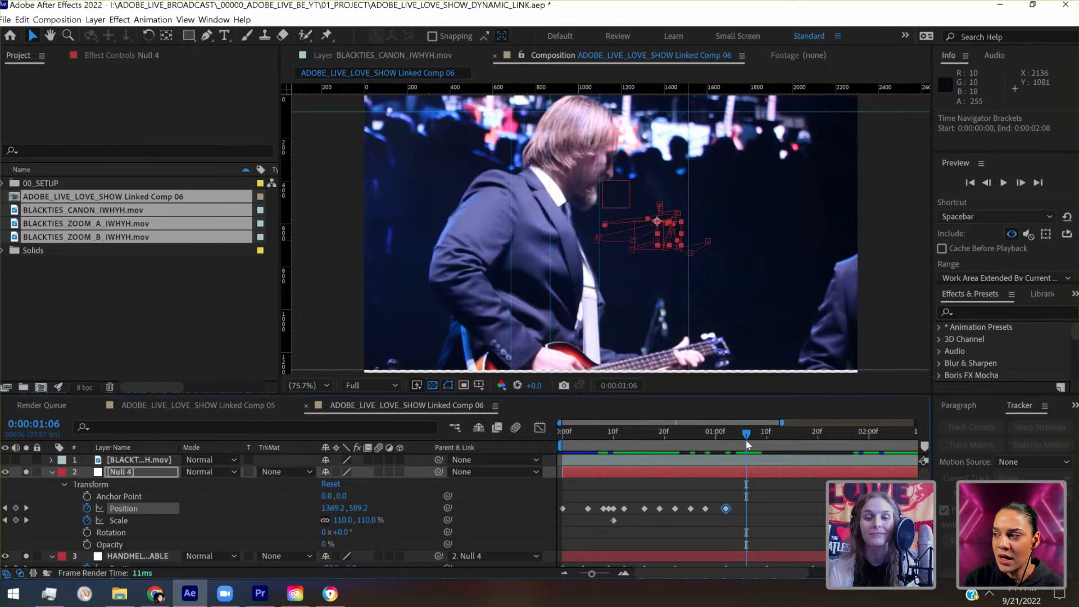
{"action": "key", "text": "shift+Down"}
{"action": "key", "text": "shift+Down"}
{"action": "key", "text": "shift+Down"}
{"action": "key", "text": "shift+Down"}
{"action": "key", "text": "shift+Down"}
{"action": "key", "text": "shift+Down"}
{"action": "key", "text": "shift+Down"}
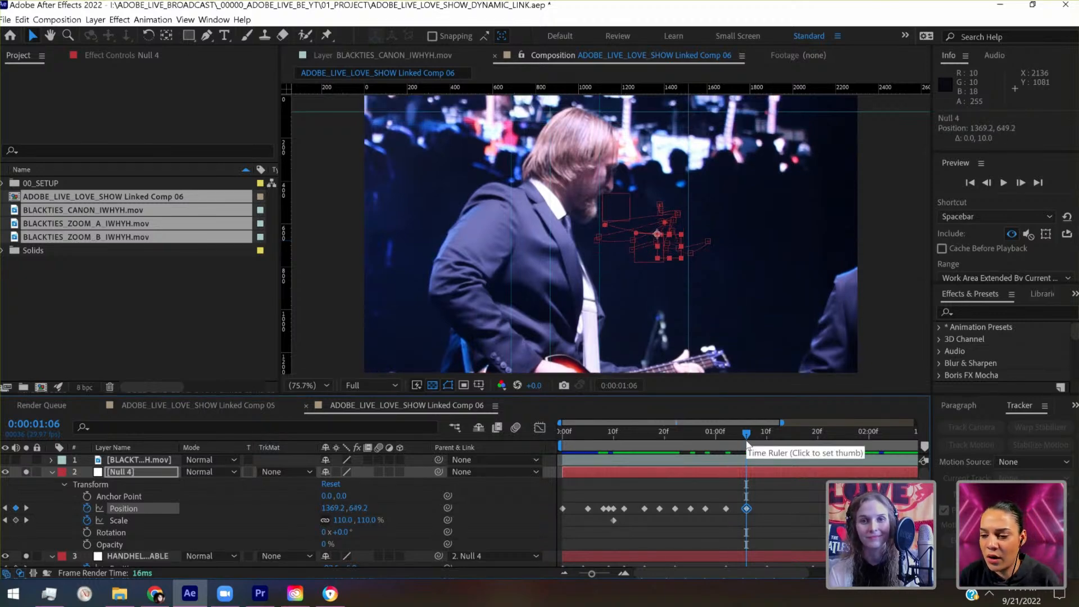
- Preview the singer's motion through the clip and check Null 4's Position curves in the graph editor
{"action": "left_click", "coordinate": [752, 444]}
{"action": "left_click_drag", "start_coordinate": [762, 445], "coordinate": [890, 432]}
{"action": "key", "text": "space"}
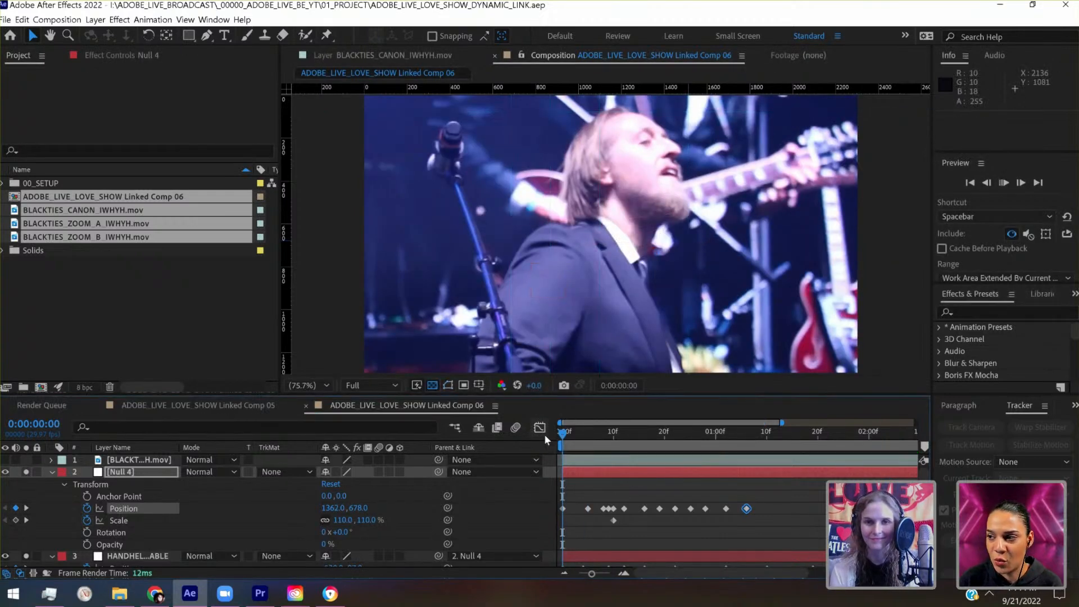
{"action": "key", "text": "space"}
{"action": "left_click", "coordinate": [540, 428]}
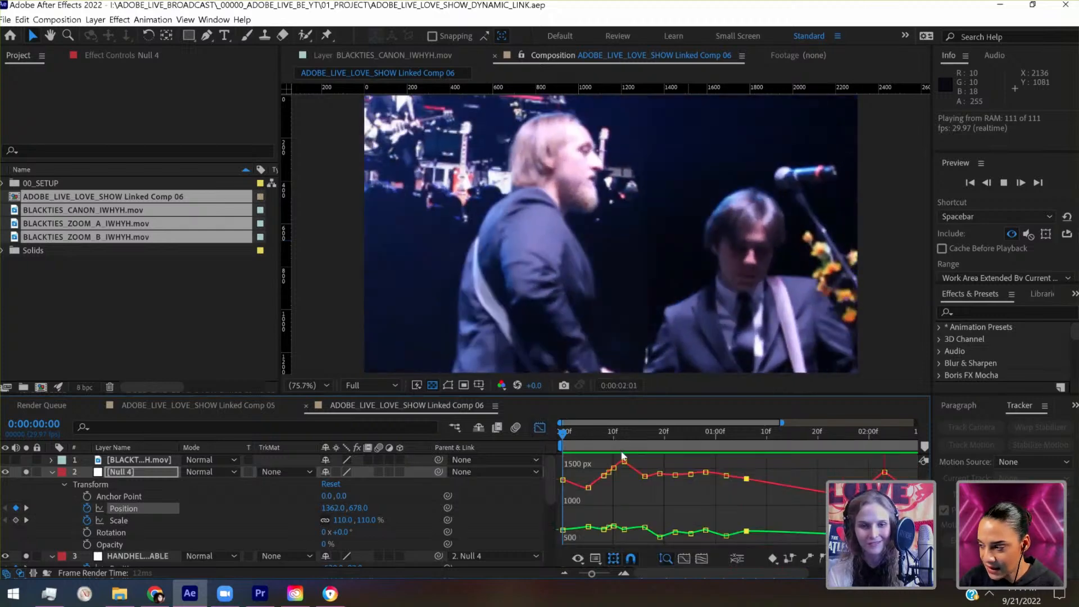
{"action": "key", "text": "space"}
{"action": "left_click", "coordinate": [539, 428]}
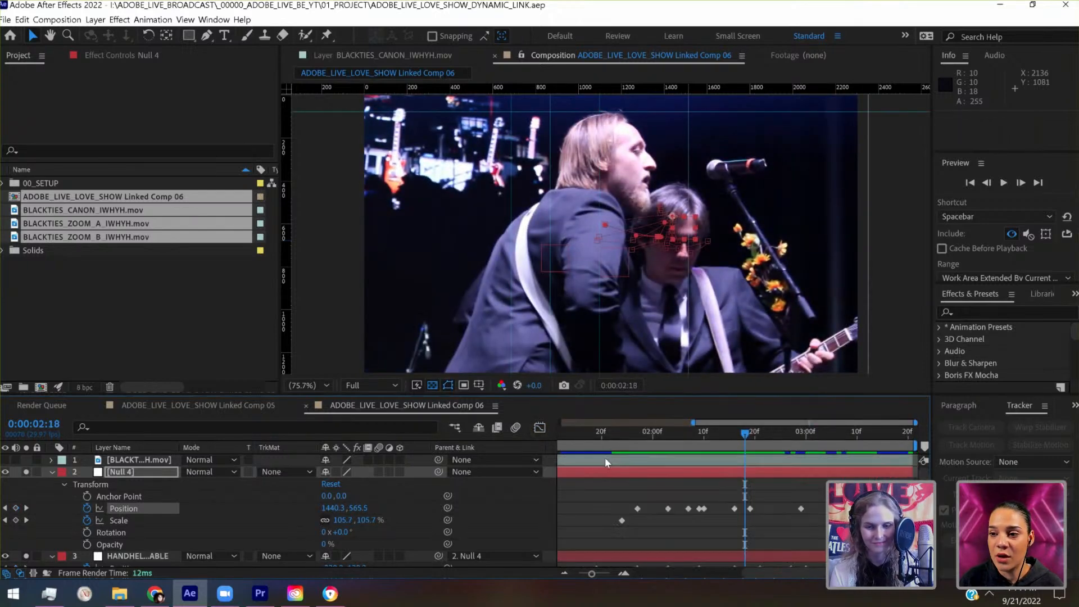
- Place a horizontal guide at 668 across the singer's collar at frame 0:00:00:09
{"action": "scroll", "coordinate": [606, 462], "scroll_direction": "left", "scroll_amount": 5}
{"action": "mouse_move", "coordinate": [593, 435]}
{"action": "left_mouse_down"}
{"action": "mouse_move", "coordinate": [621, 434]}
{"action": "mouse_move", "coordinate": [594, 435]}
{"action": "mouse_move", "coordinate": [608, 436]}
{"action": "left_mouse_up"}
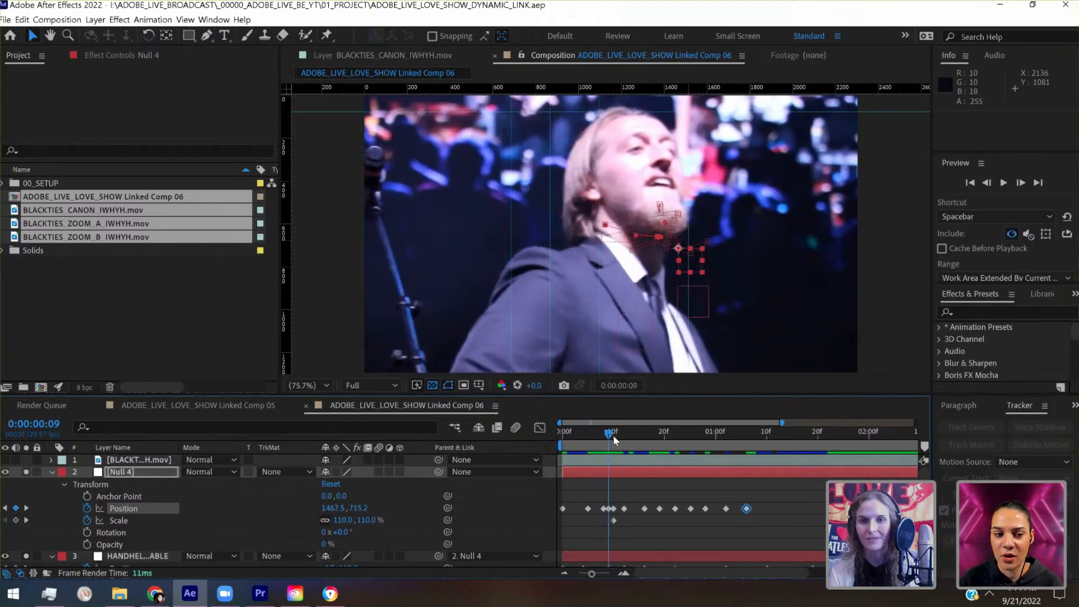
{"action": "left_click_drag", "start_coordinate": [614, 93], "coordinate": [636, 239]}
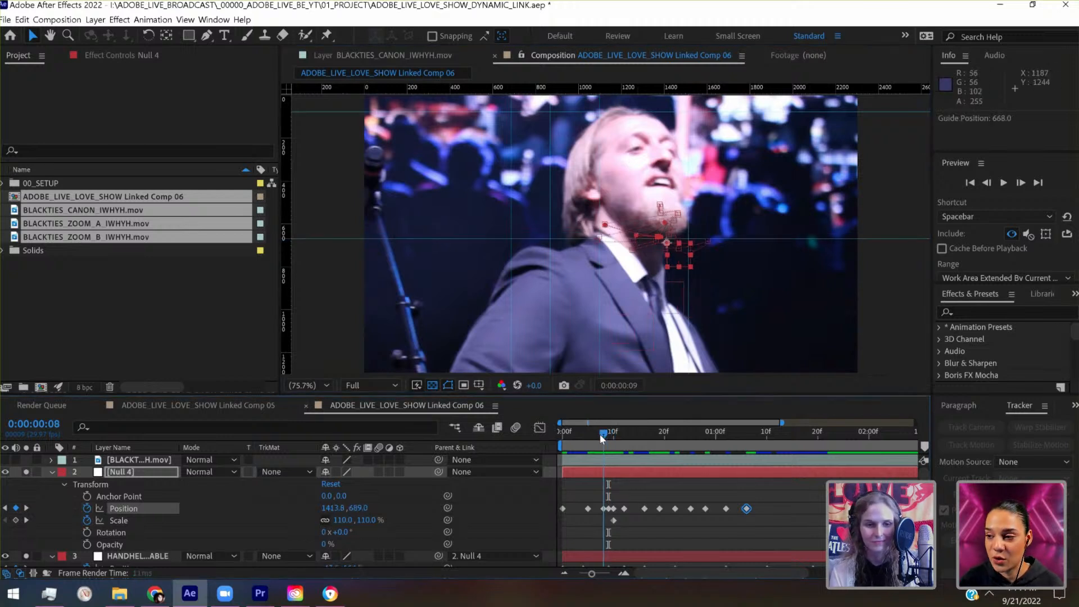
- Add a 110% Scale keyframe to Null 4 at 0:00:00:08 and check the framing through 0:00:00:15
{"action": "left_click", "coordinate": [600, 434]}
{"action": "left_click", "coordinate": [15, 522]}
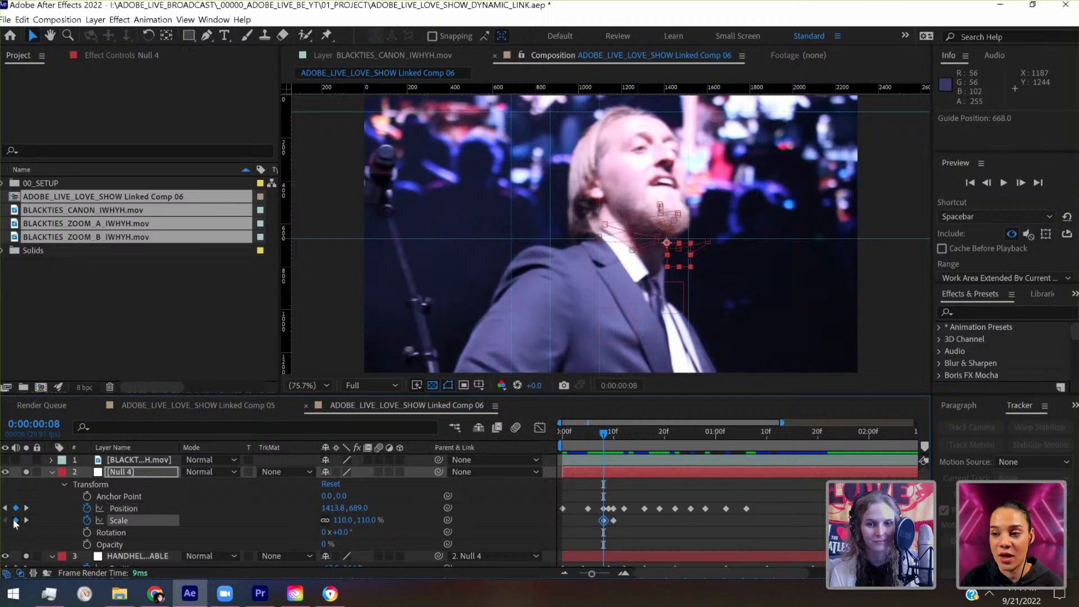
{"action": "left_click", "coordinate": [612, 434]}
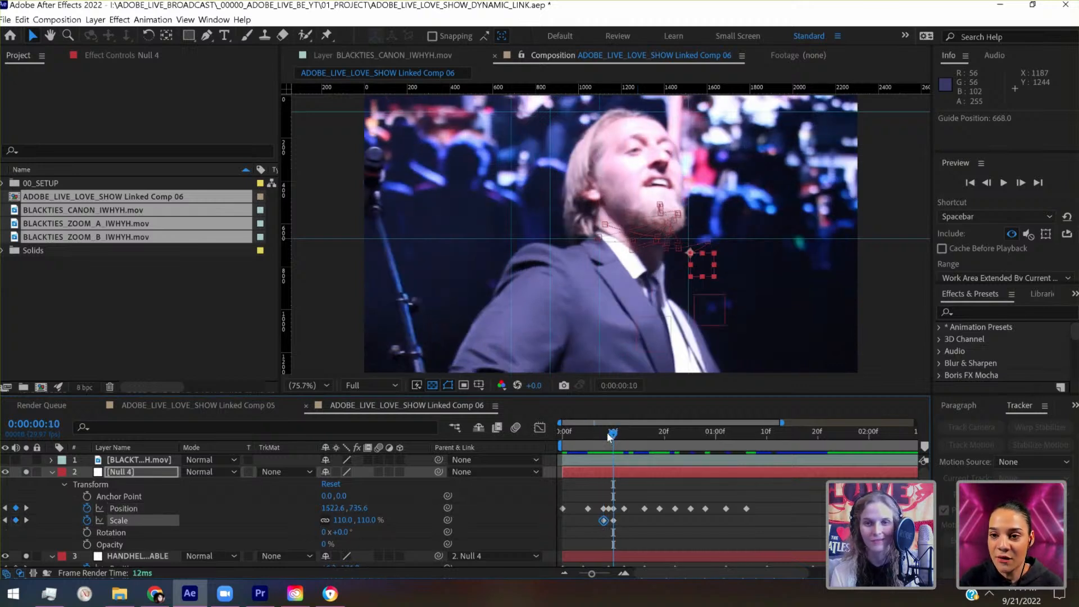
{"action": "key", "text": "Page_Up"}
{"action": "key", "text": "Page_Up"}
{"action": "left_click_drag", "start_coordinate": [625, 432], "coordinate": [660, 437]}
{"action": "left_click", "coordinate": [640, 446]}
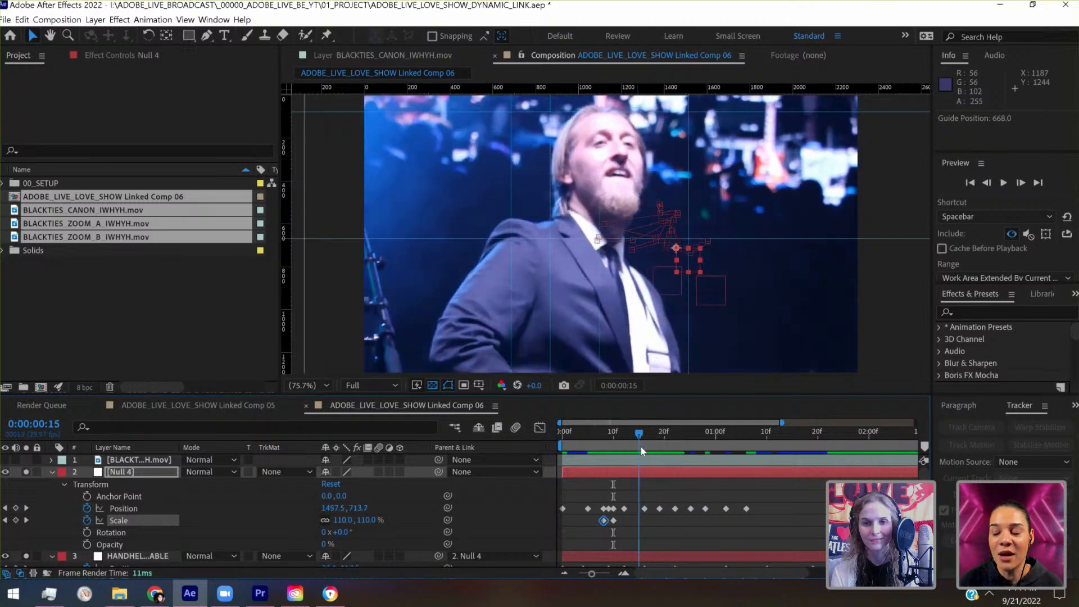
- Select the keyframed Canon clip layer and preview the composition from 0:00:00:15 onward
{"action": "scroll", "coordinate": [673, 513], "scroll_direction": "down", "scroll_amount": 4}
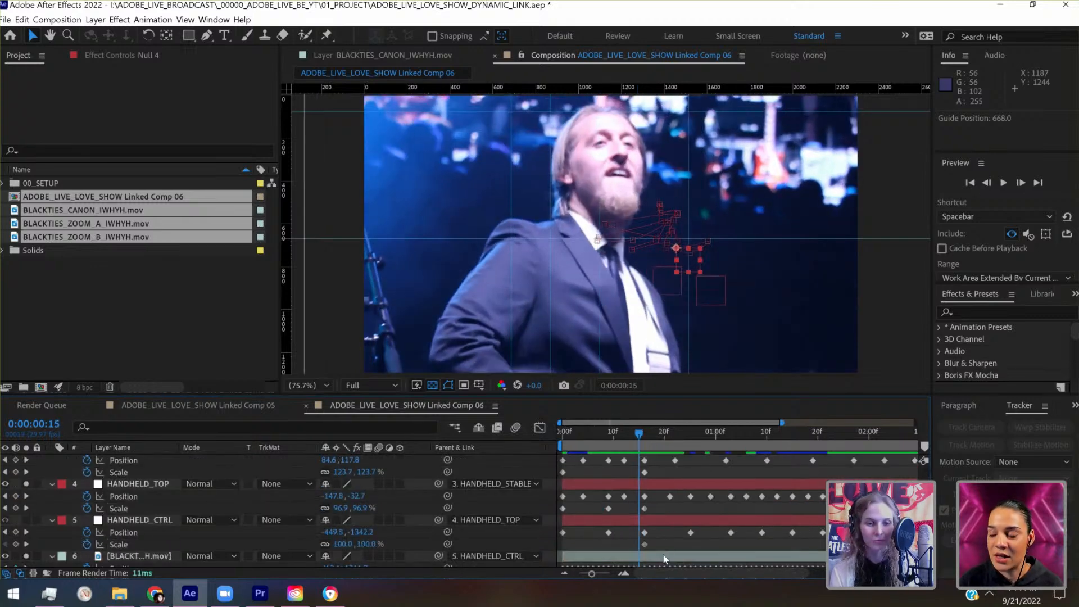
{"action": "left_click", "coordinate": [663, 556]}
{"action": "scroll", "coordinate": [663, 554], "scroll_direction": "up", "scroll_amount": 4}
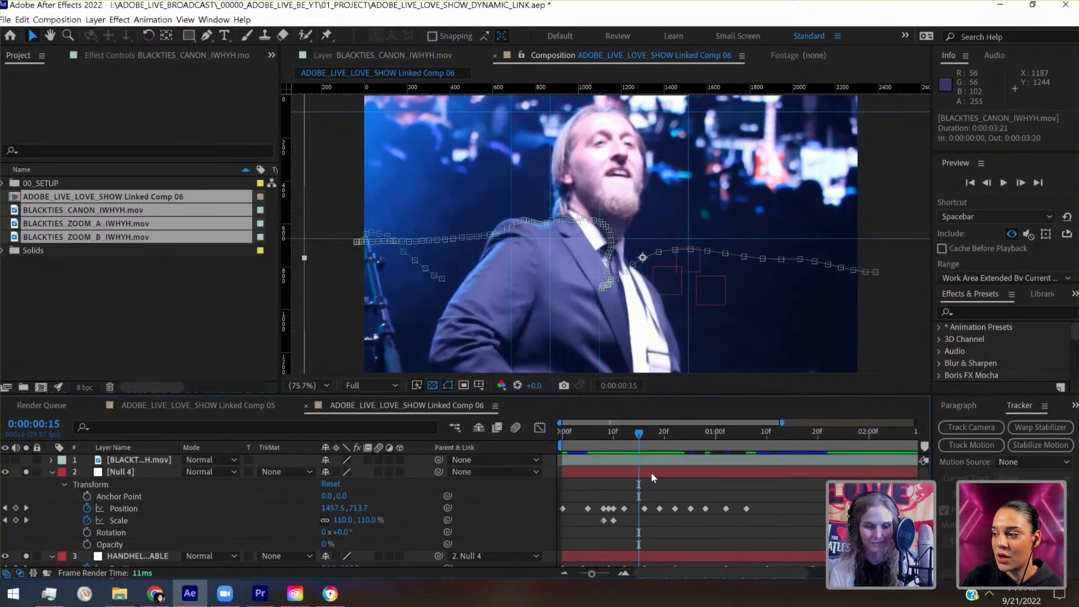
{"action": "key", "text": "space"}
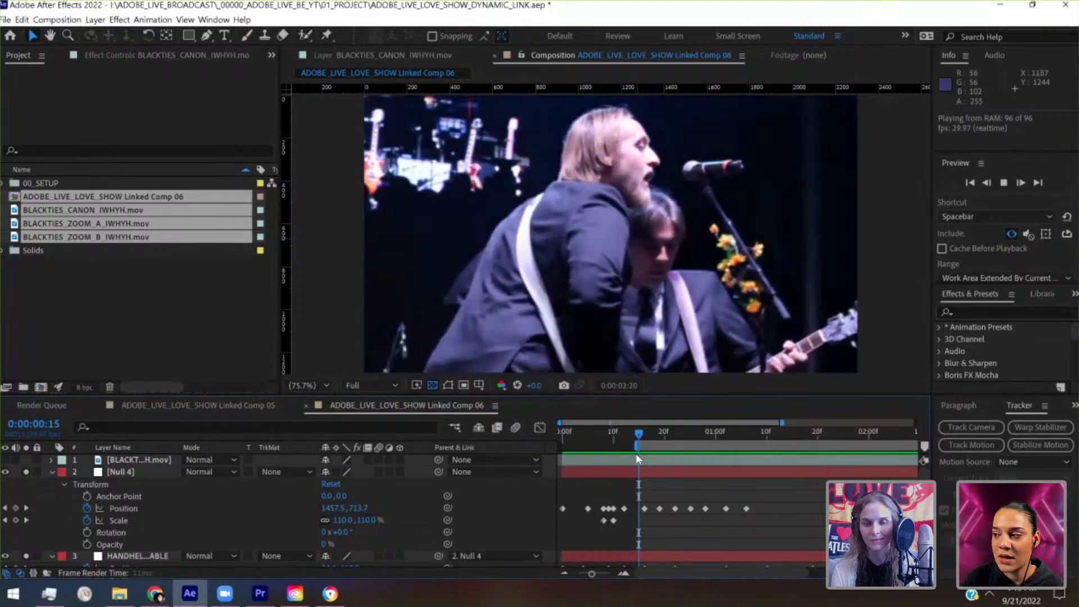
{"action": "key", "text": "space"}
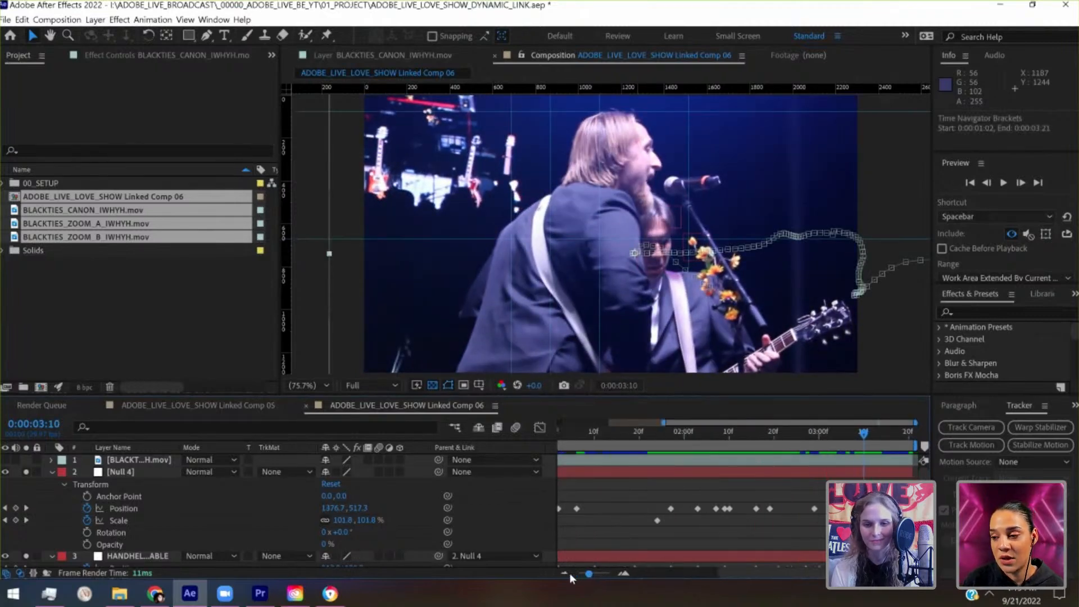
- Convert all of Null 4's Position and Scale keyframes to Auto Bezier
{"action": "left_click", "coordinate": [566, 574]}
{"action": "left_click_drag", "start_coordinate": [615, 435], "coordinate": [684, 434]}
{"action": "left_click", "coordinate": [138, 509]}
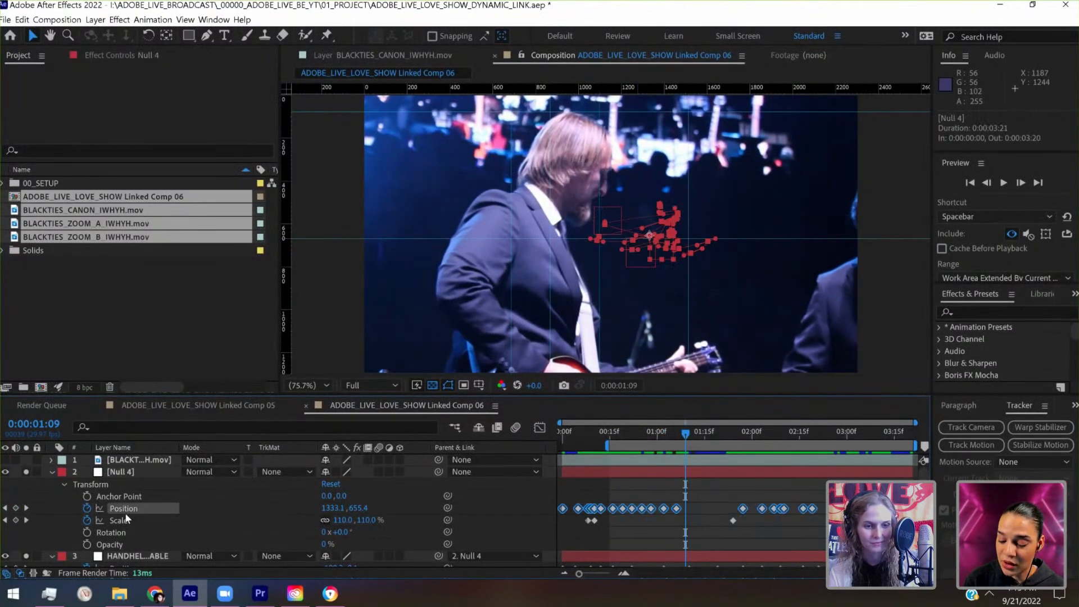
{"action": "left_click", "coordinate": [125, 521], "text": "shift"}
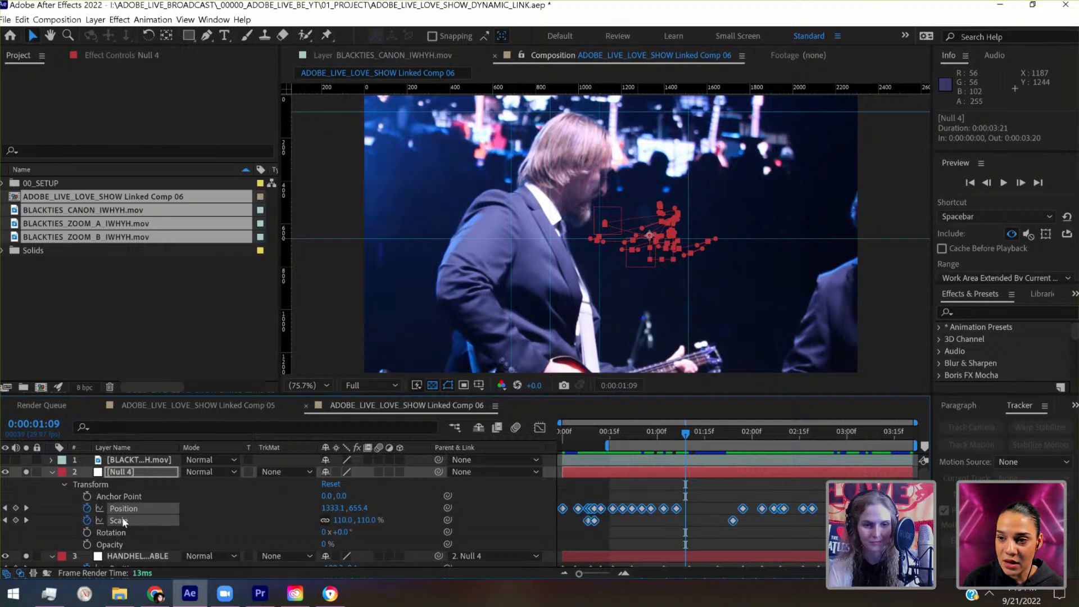
{"action": "left_click", "coordinate": [563, 509]}
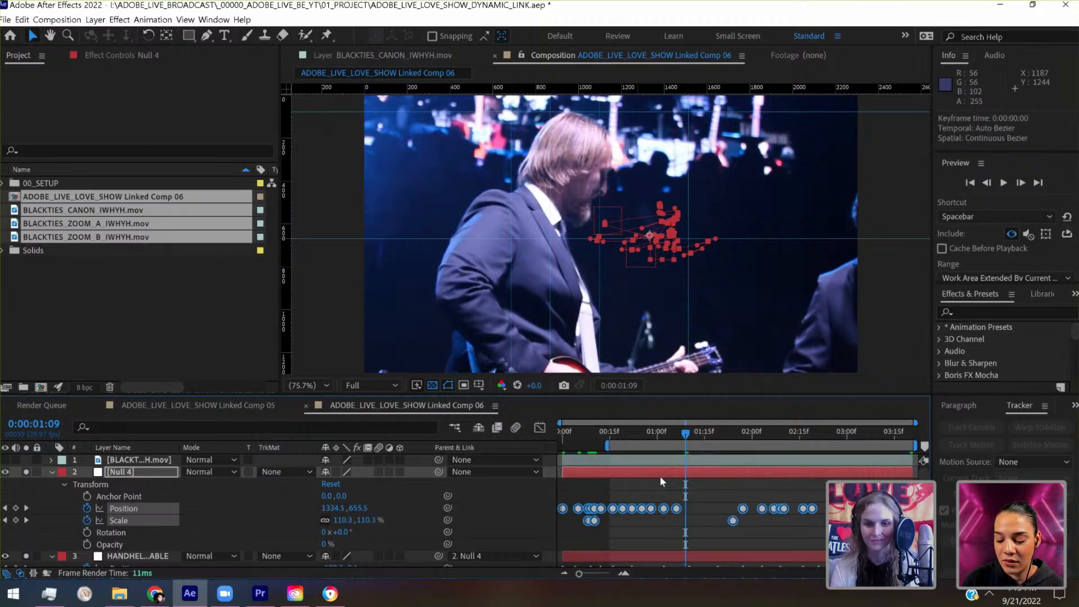
- Convert all of HANDHELD_STABLE's Position and Scale keyframes to Auto Bezier
{"action": "scroll", "coordinate": [660, 476], "scroll_direction": "down", "scroll_amount": 3}
{"action": "left_click", "coordinate": [125, 498]}
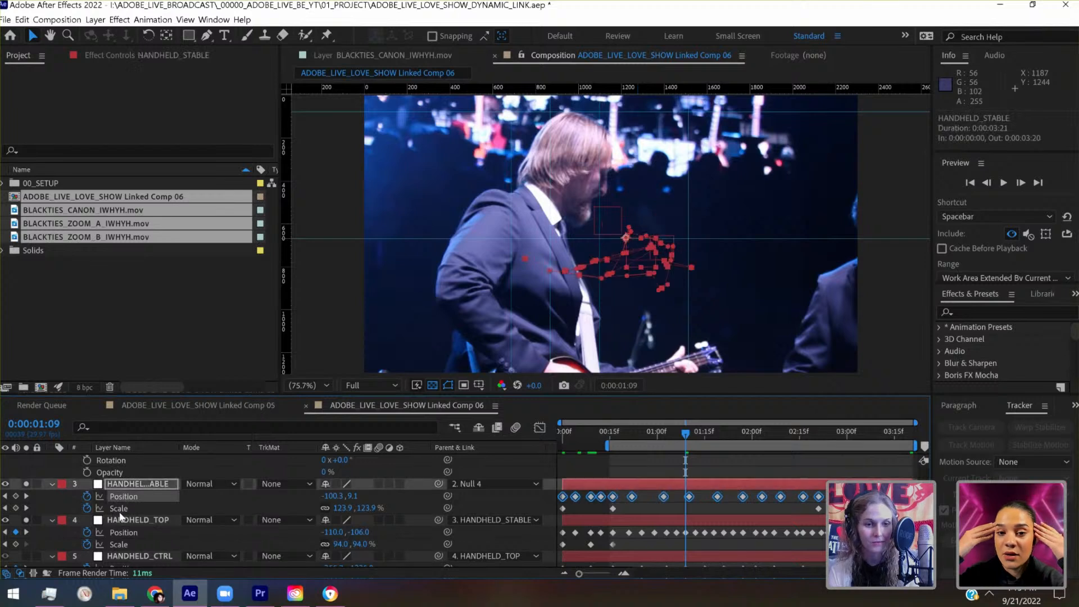
{"action": "left_click", "coordinate": [120, 508], "text": "shift"}
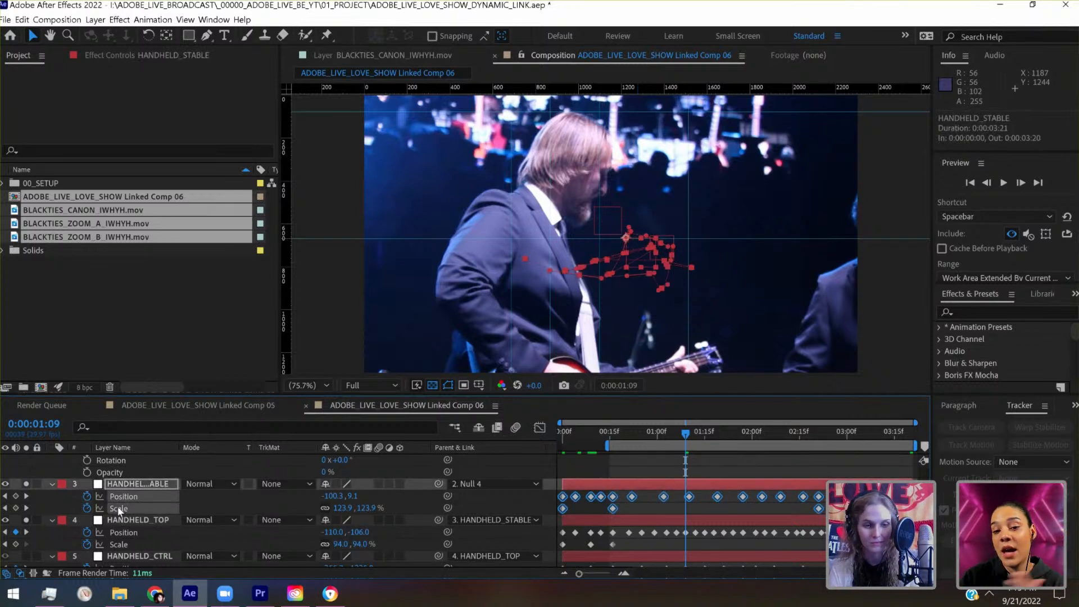
{"action": "left_click", "coordinate": [592, 497], "text": "ctrl"}
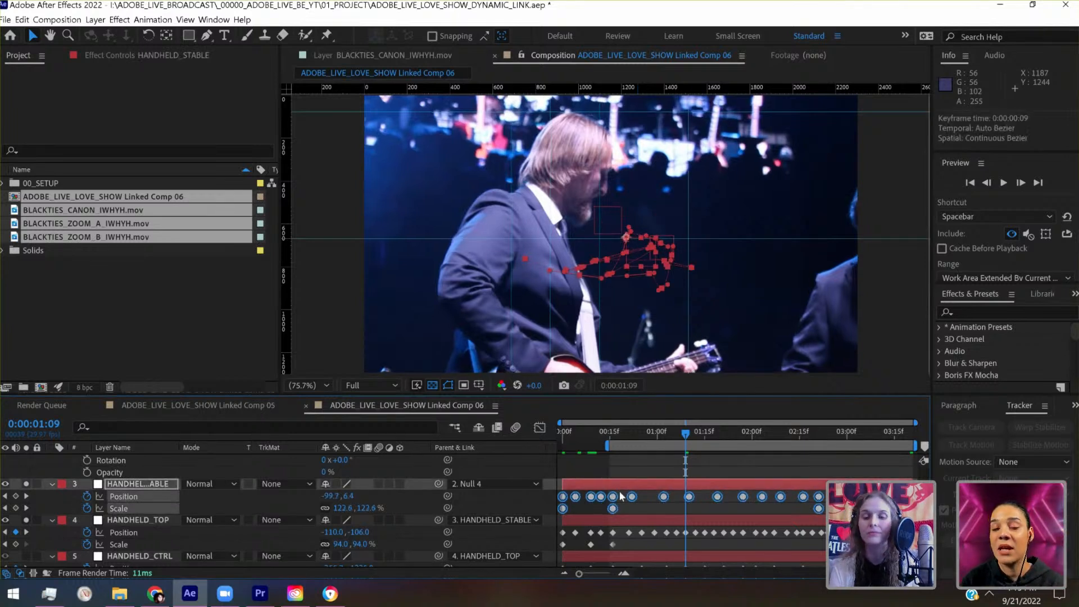
- Convert all of HANDHELD_TOP's Position and Scale keyframes to Auto Bezier
{"action": "scroll", "coordinate": [645, 495], "scroll_direction": "down", "scroll_amount": 3}
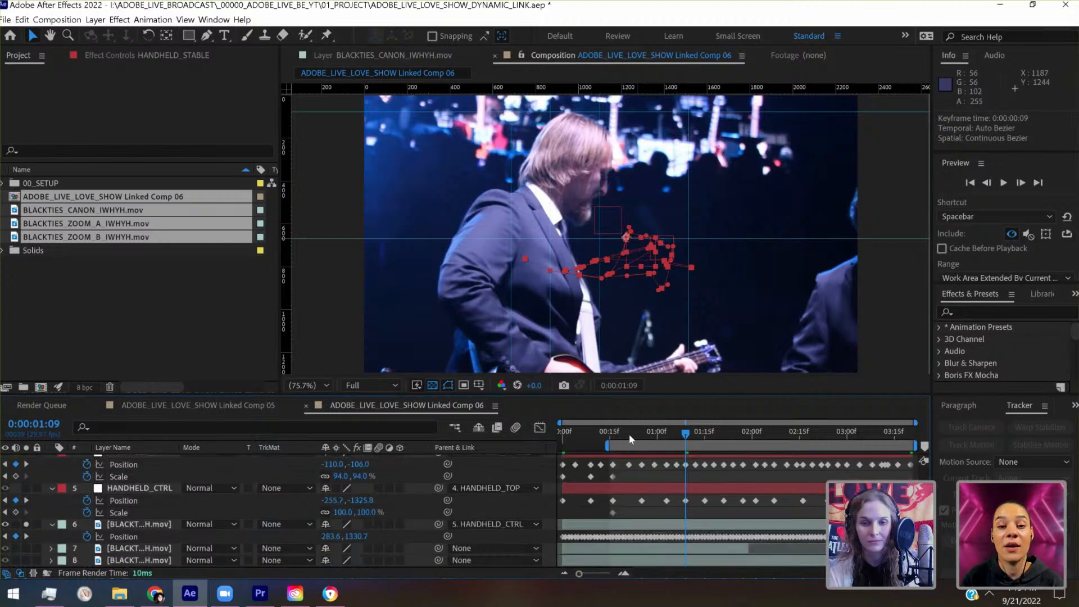
{"action": "left_click_drag", "start_coordinate": [629, 434], "coordinate": [709, 438]}
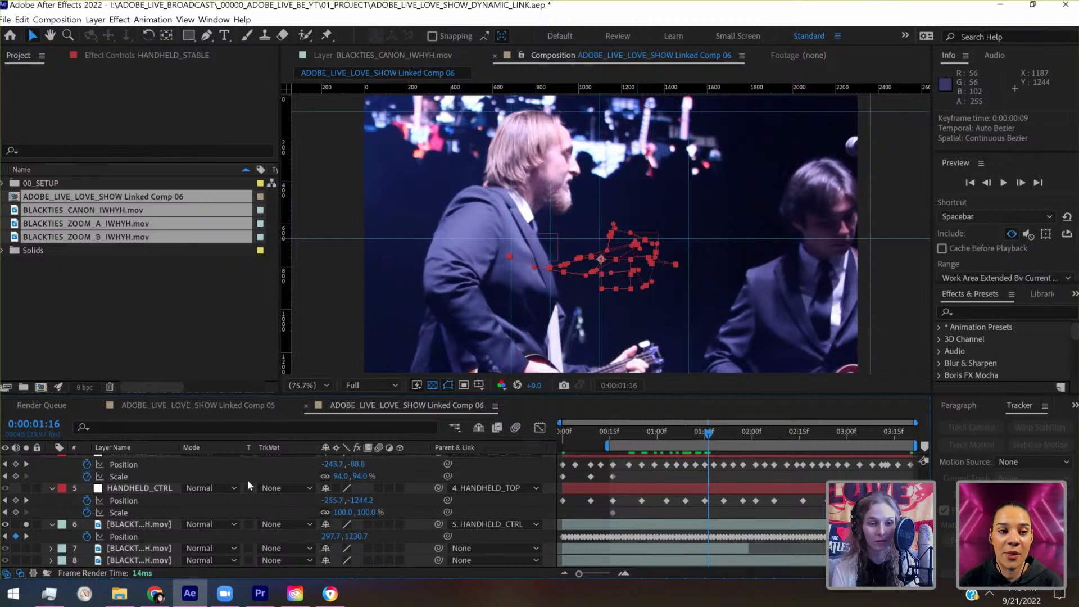
{"action": "left_click", "coordinate": [124, 467]}
{"action": "left_click", "coordinate": [122, 477], "text": "shift"}
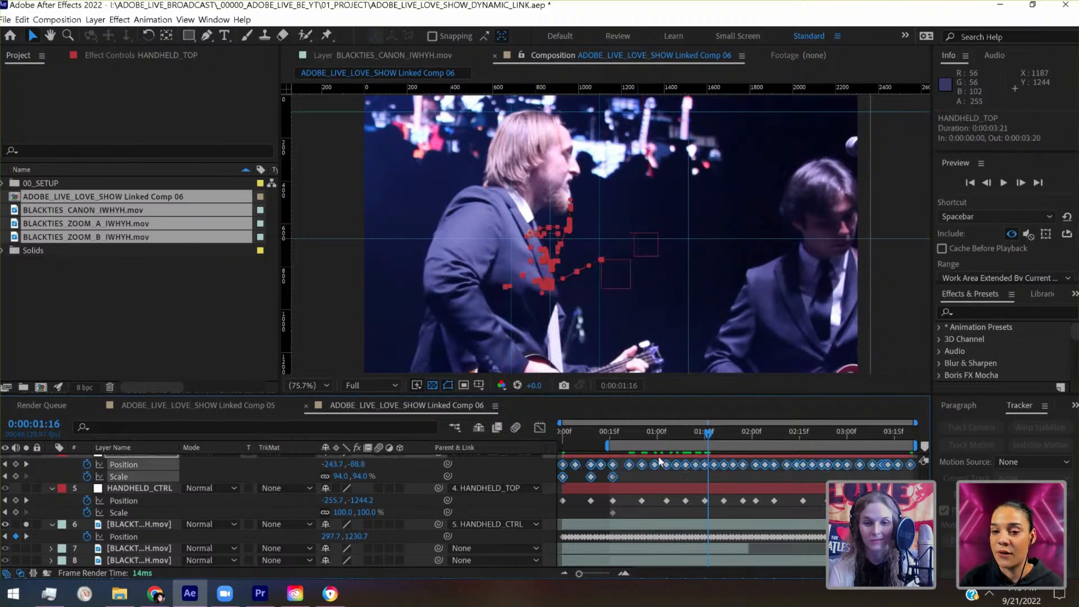
{"action": "left_click", "coordinate": [564, 465], "text": "ctrl"}
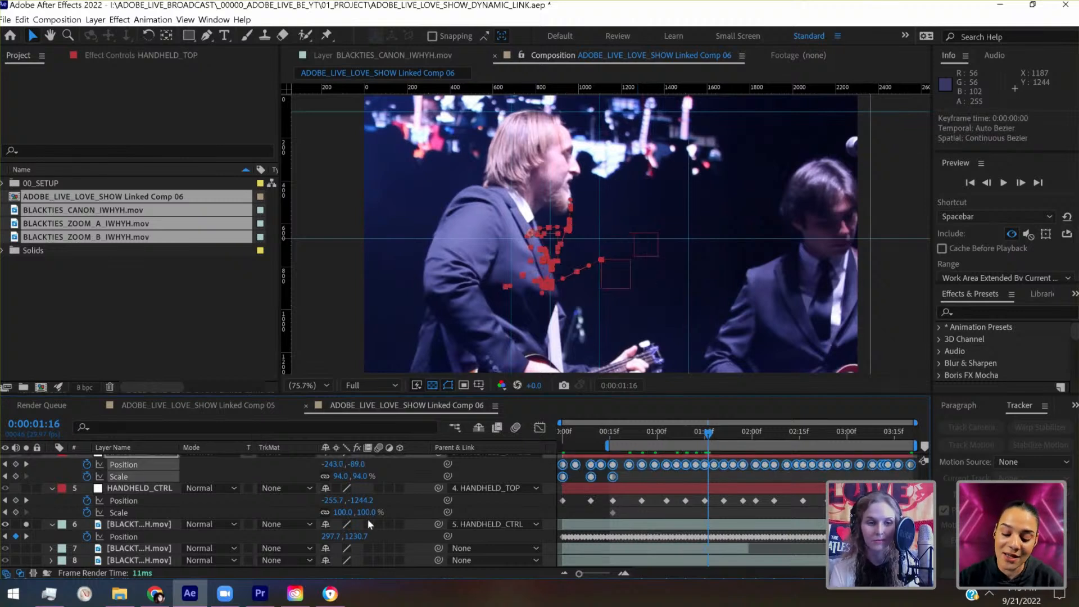
- Convert all of HANDHELD_CTRL's Position and Scale keyframes to Auto Bezier
{"action": "left_click", "coordinate": [124, 500]}
{"action": "left_click", "coordinate": [122, 513], "text": "shift"}
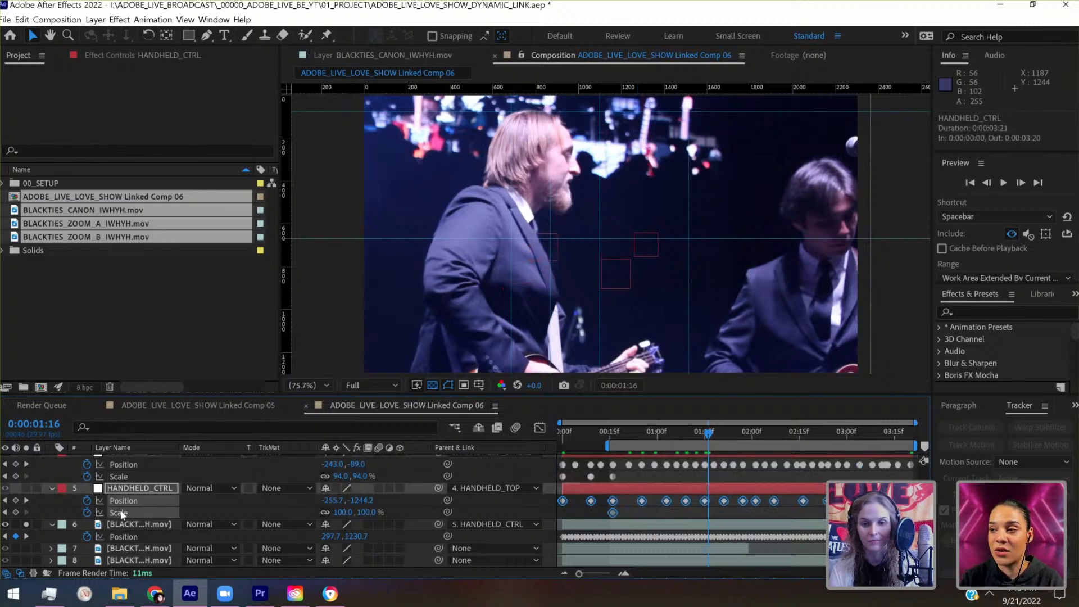
{"action": "left_click", "coordinate": [613, 501], "text": "ctrl"}
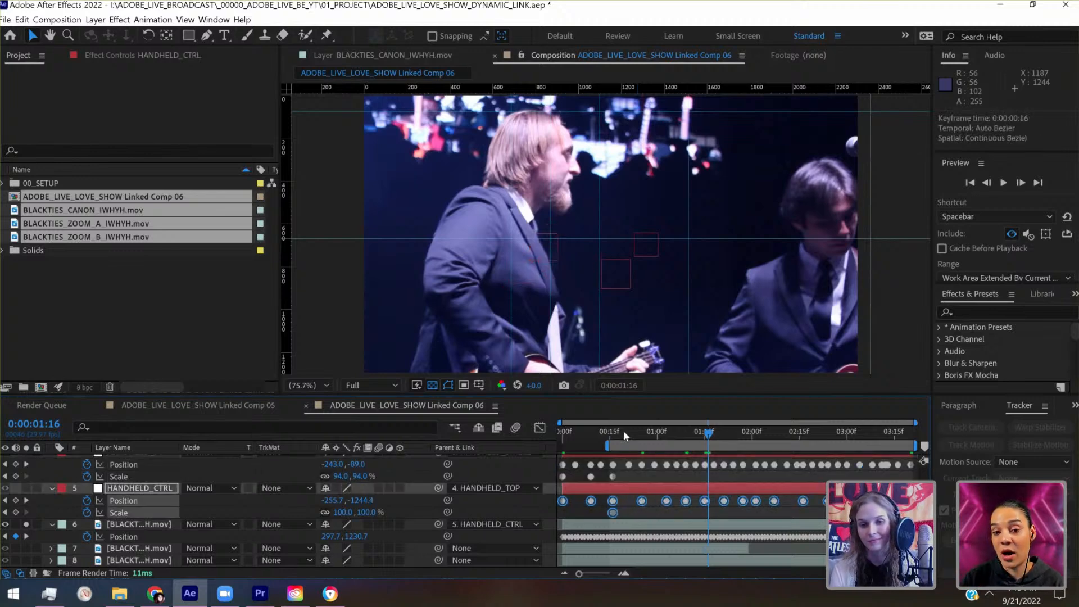
- Pre-compose Null 4, the three HANDHELD nulls and the Canon clip into a composition named COMP_06_HANDHELD
{"action": "left_click_drag", "start_coordinate": [640, 433], "coordinate": [715, 434]}
{"action": "left_click", "coordinate": [660, 528]}
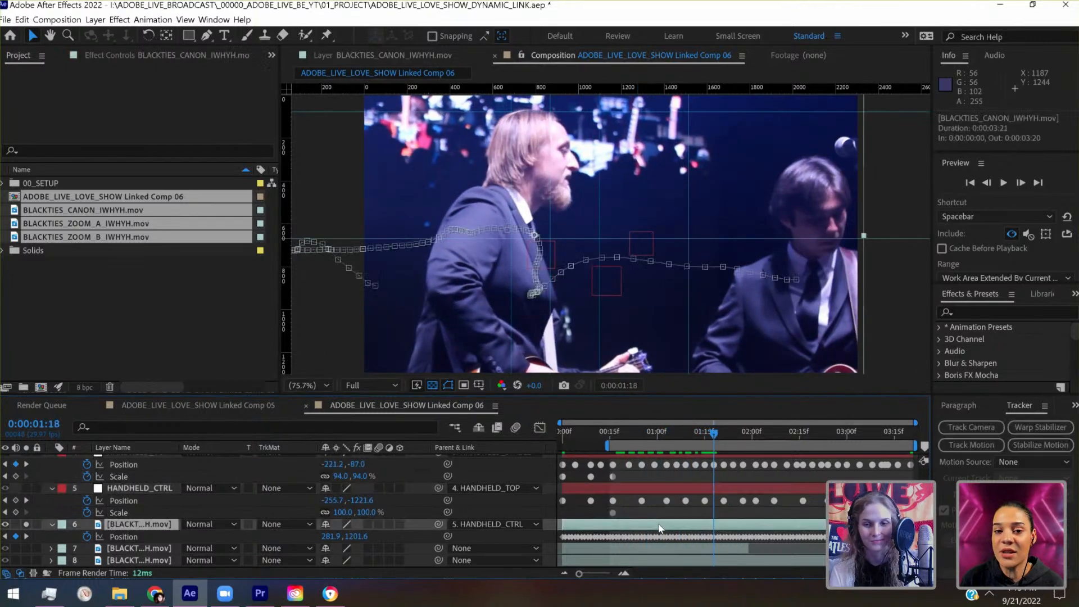
{"action": "scroll", "coordinate": [661, 527], "scroll_direction": "up", "scroll_amount": 4}
{"action": "left_click", "coordinate": [660, 471]}
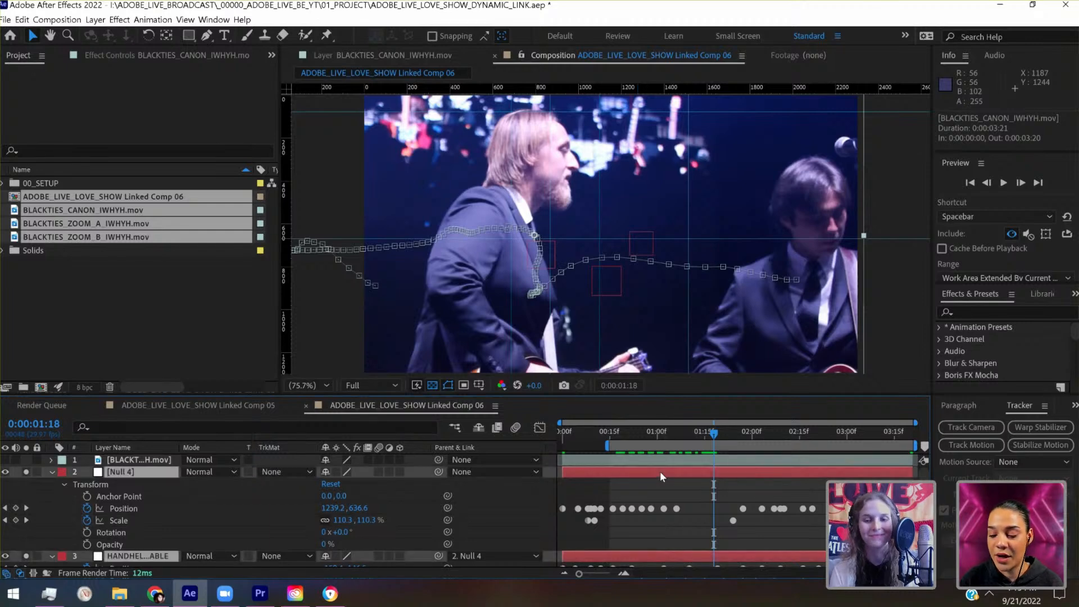
{"action": "right_click", "coordinate": [660, 471]}
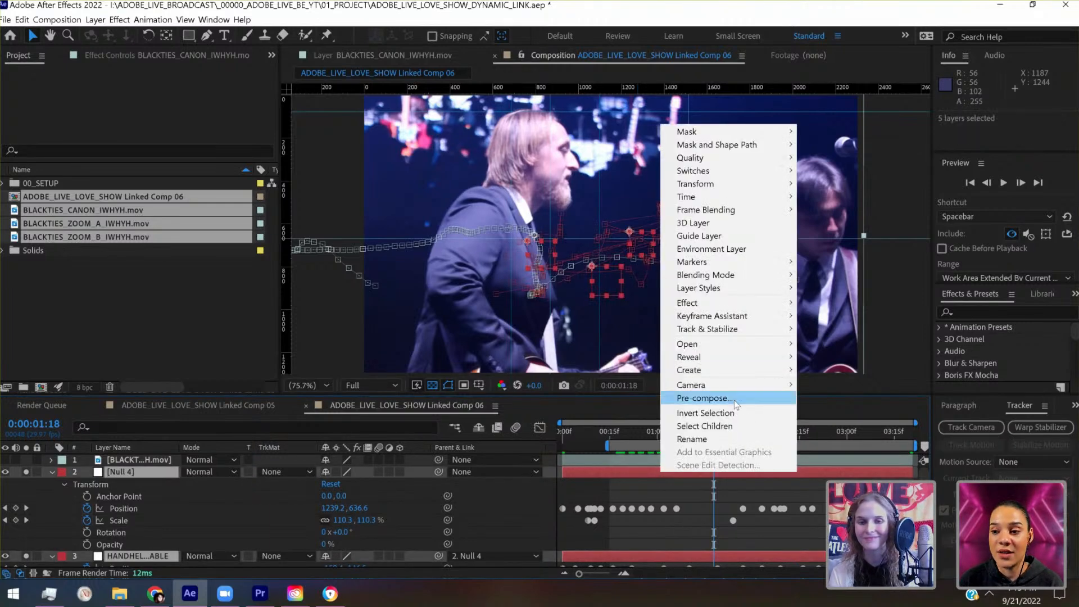
{"action": "left_click", "coordinate": [687, 463]}
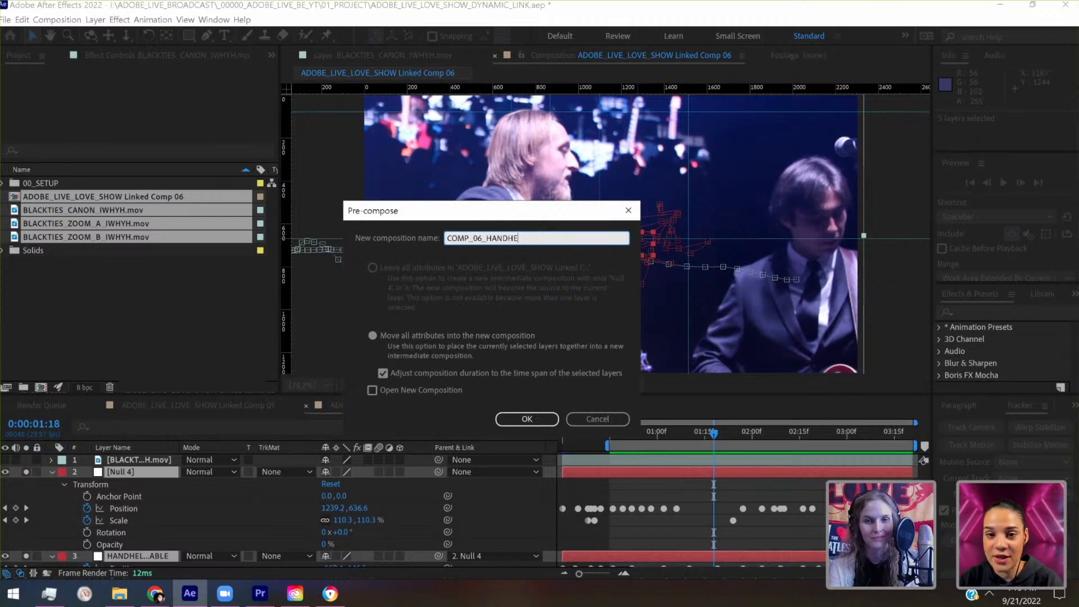
{"action": "type", "text": "COMP_06_HANDHELD"}
{"action": "key", "text": "Return"}
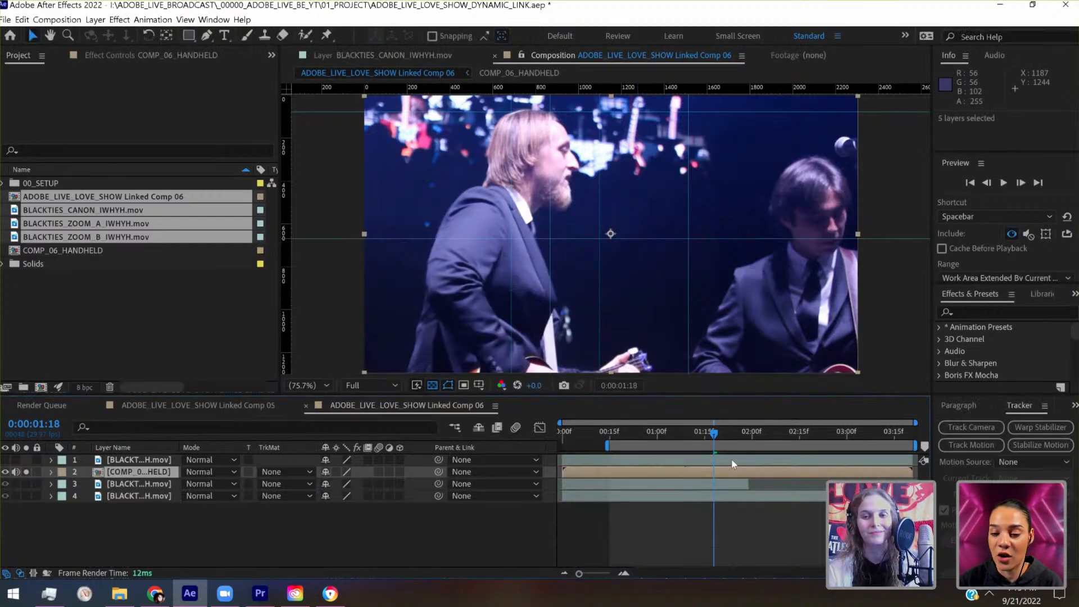
- Apply Twixtor Pro to the COMP_06_HANDHELD layer and set its Time Remap Mode to Frame Number
{"action": "left_click", "coordinate": [983, 313]}
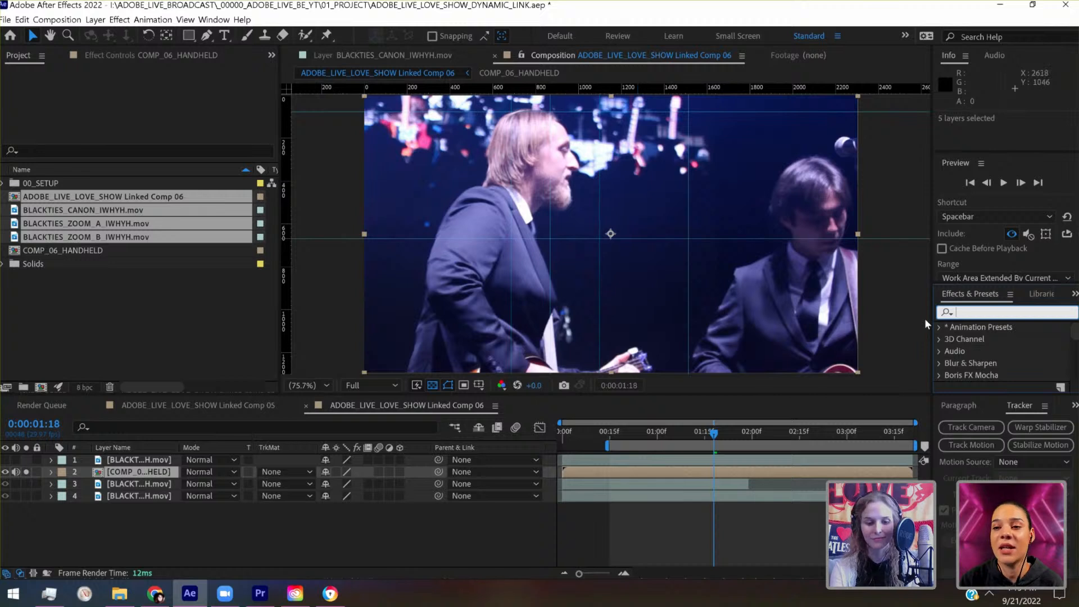
{"action": "type", "text": "twixtor"}
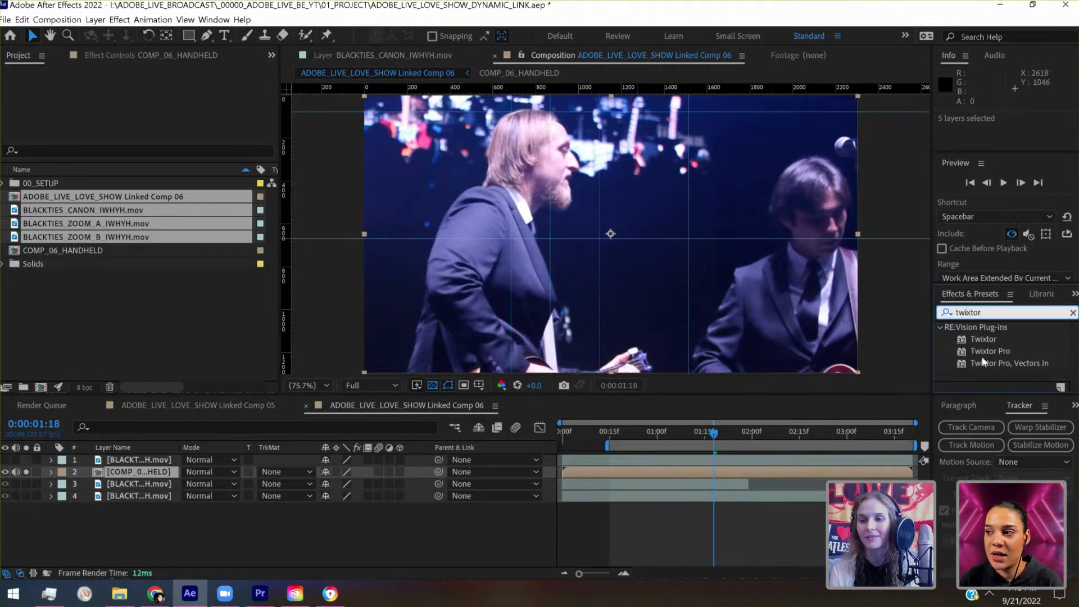
{"action": "left_click_drag", "start_coordinate": [990, 353], "coordinate": [624, 472]}
{"action": "left_click_drag", "start_coordinate": [610, 430], "coordinate": [826, 445]}
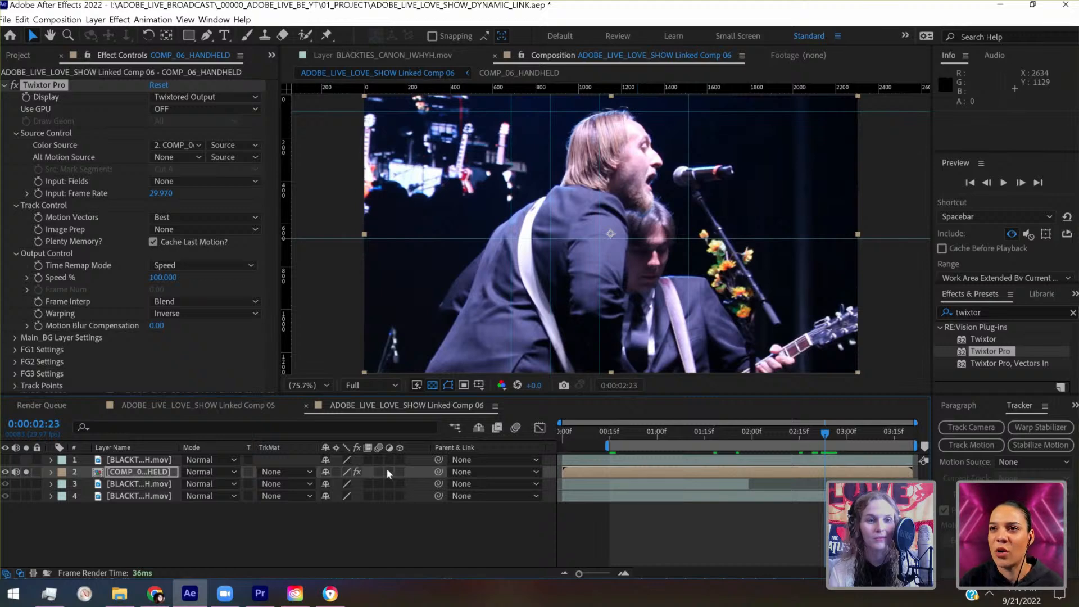
{"action": "left_click", "coordinate": [188, 263]}
{"action": "left_click", "coordinate": [190, 292]}
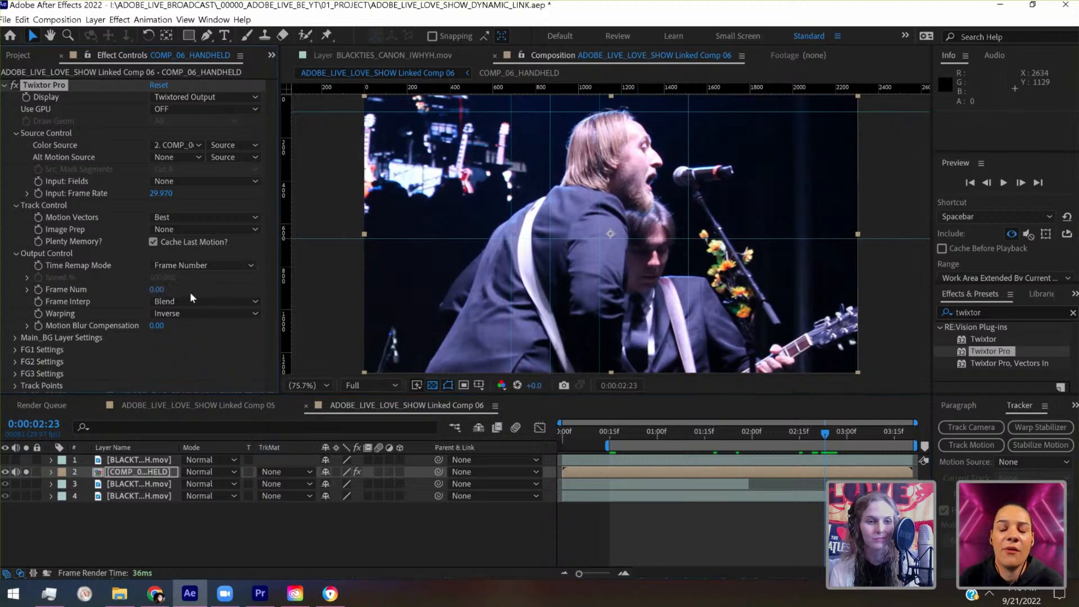
- Keyframe Twixtor's Frame Num at 0 on the first frame and at 110 on the last frame, 0:00:03:20
{"action": "left_click", "coordinate": [562, 433]}
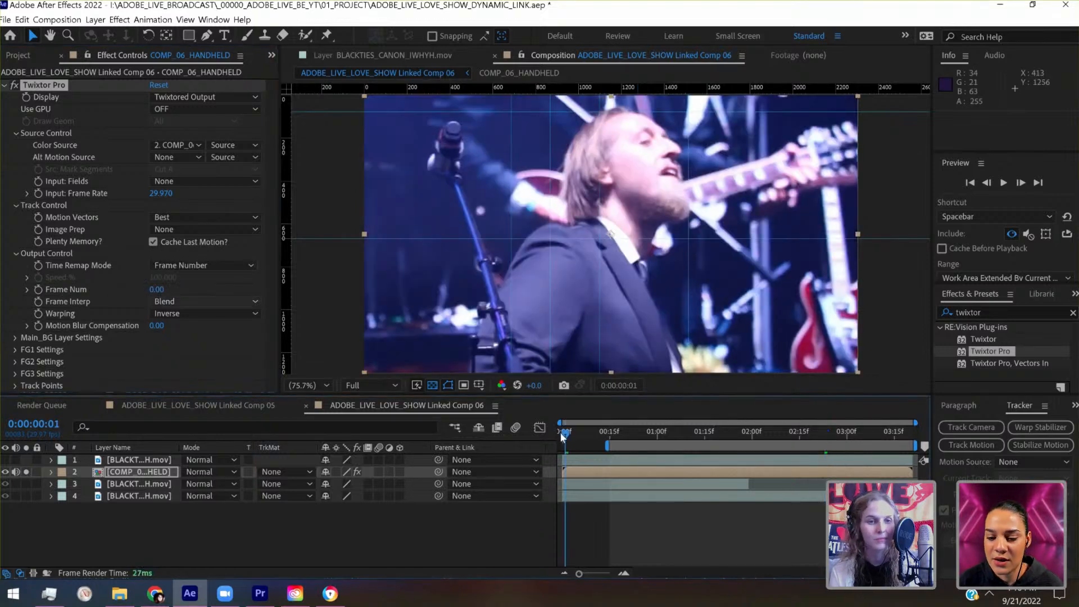
{"action": "left_click", "coordinate": [38, 290]}
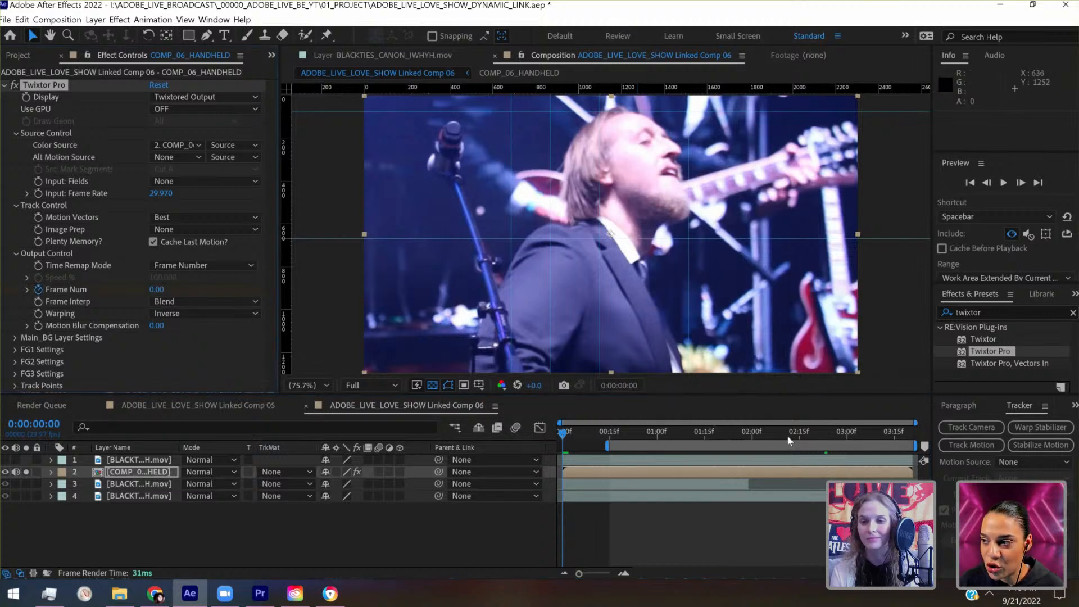
{"action": "left_click_drag", "start_coordinate": [847, 427], "coordinate": [915, 429]}
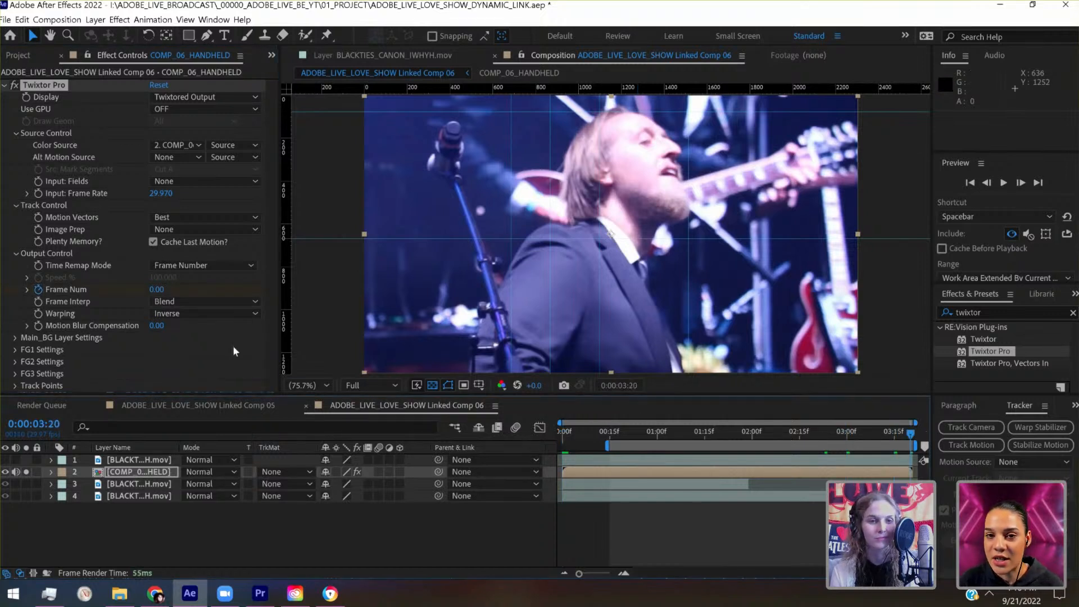
{"action": "left_click", "coordinate": [157, 290]}
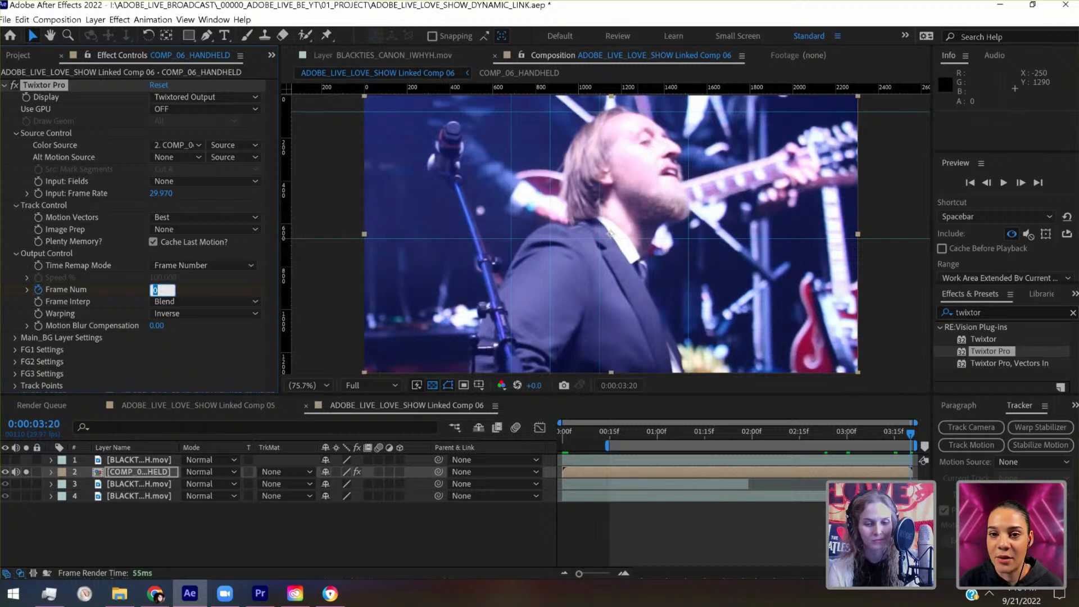
{"action": "type", "text": "110"}
{"action": "key", "text": "Return"}
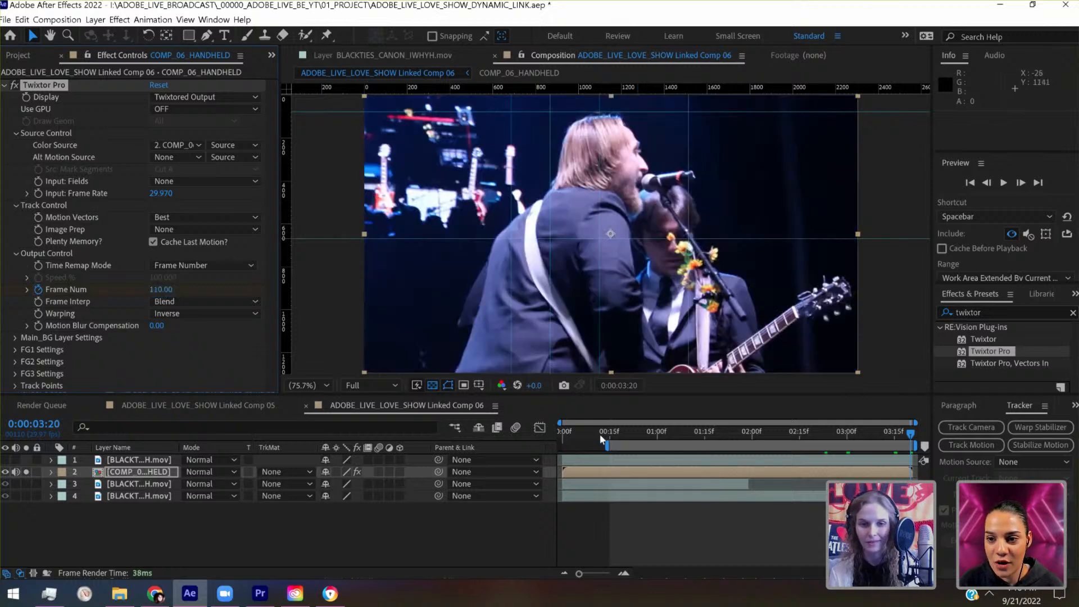
- Reveal COMP_06_HANDHELD's keyframes and add a Frame Num keyframe of 15 at 0:00:00:15
{"action": "left_click", "coordinate": [610, 434]}
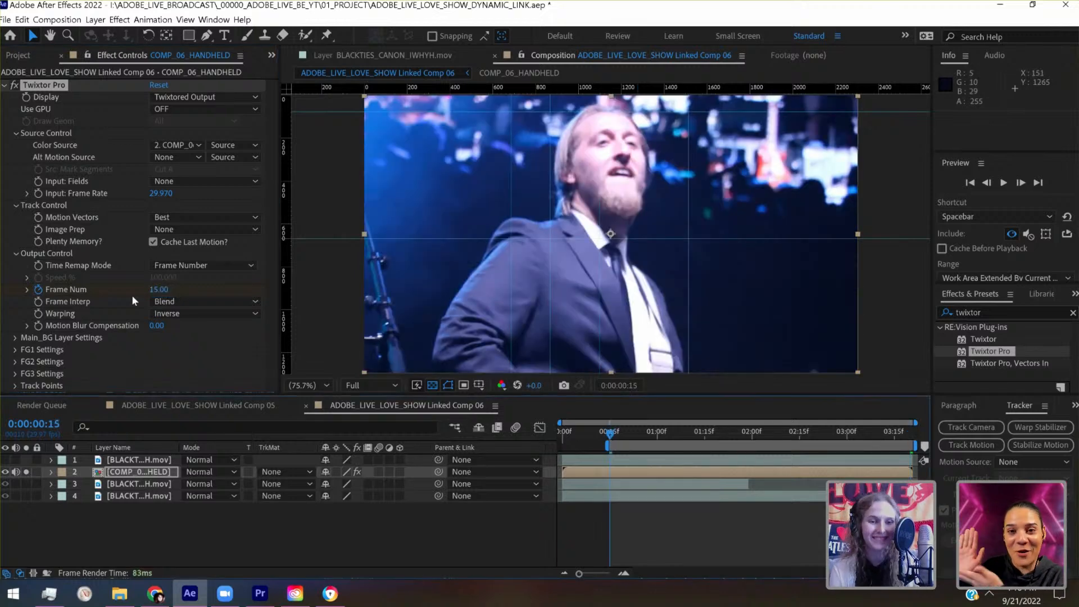
{"action": "left_click", "coordinate": [112, 472]}
{"action": "key", "text": "u"}
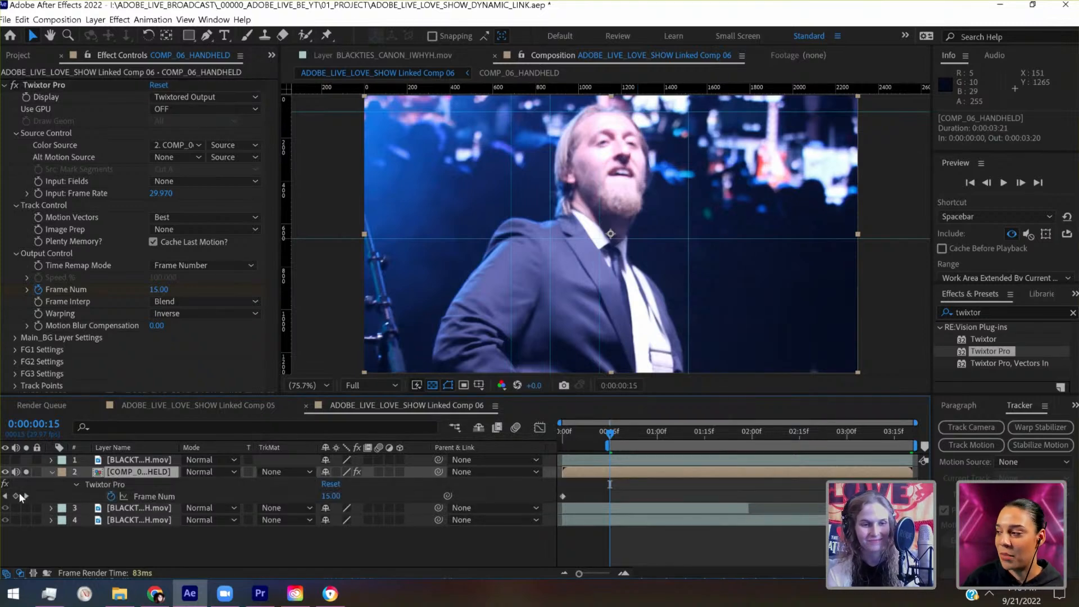
{"action": "left_click", "coordinate": [15, 497]}
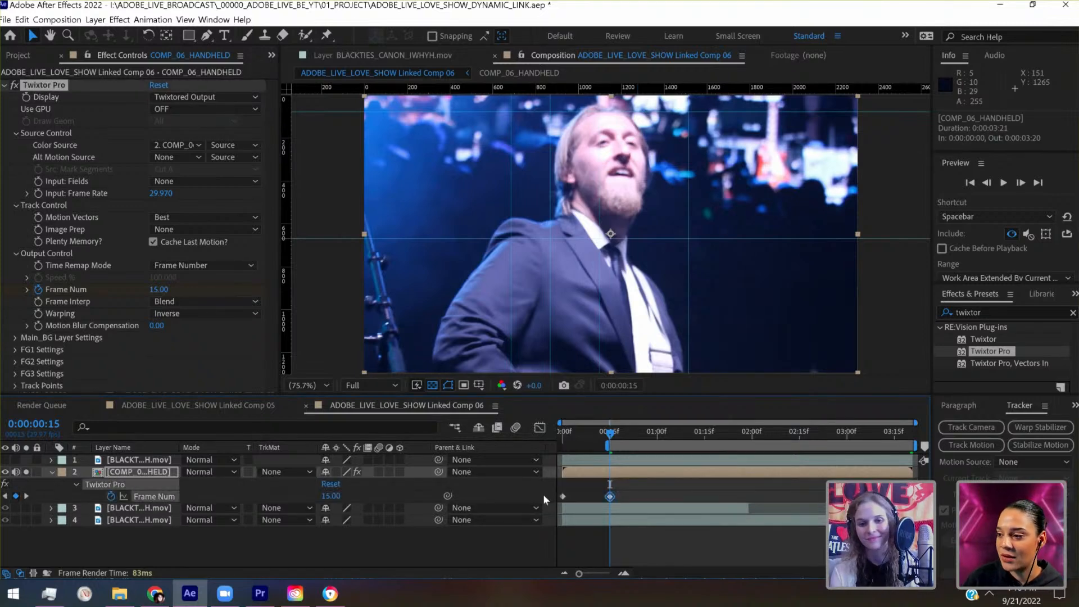
- Try moving the Frame Num keyframe at 0:00:00:15 to the composition's first frame and undo the move
{"action": "left_click", "coordinate": [561, 432]}
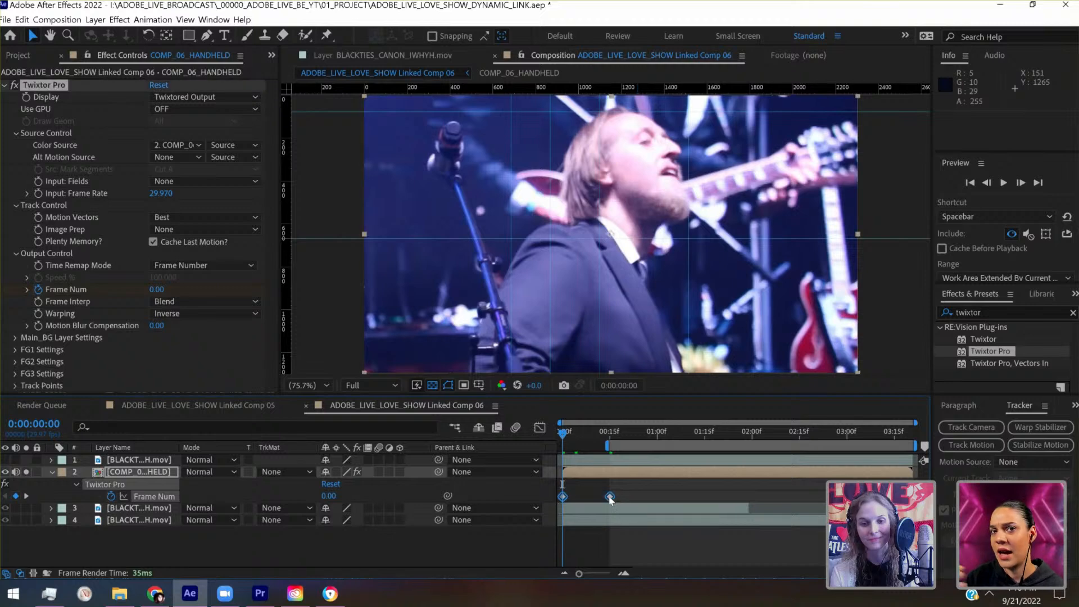
{"action": "left_click_drag", "start_coordinate": [610, 497], "coordinate": [564, 497]}
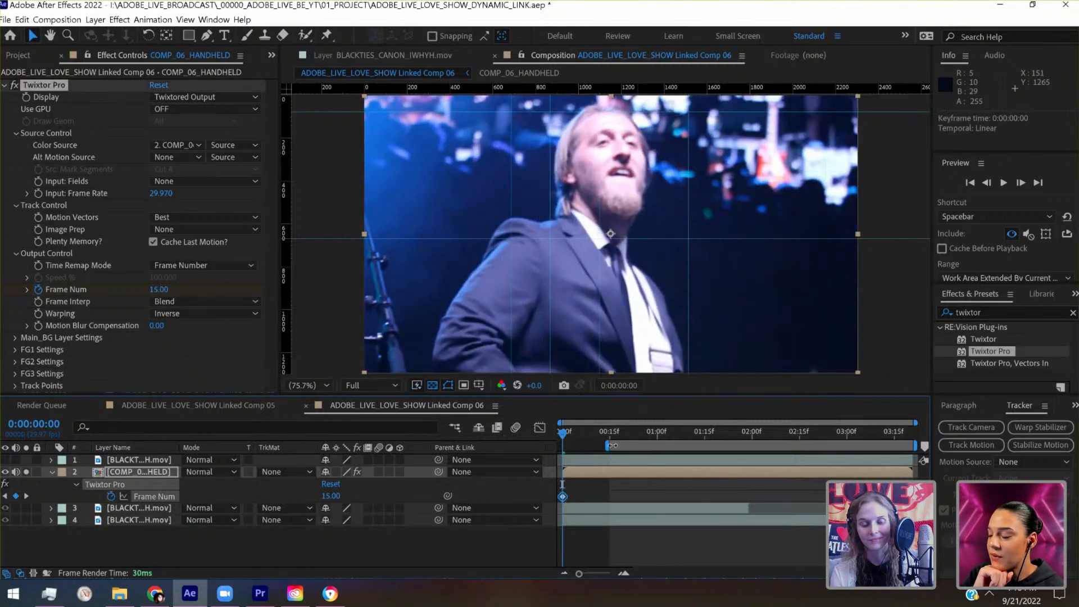
{"action": "key", "text": "ctrl+z"}
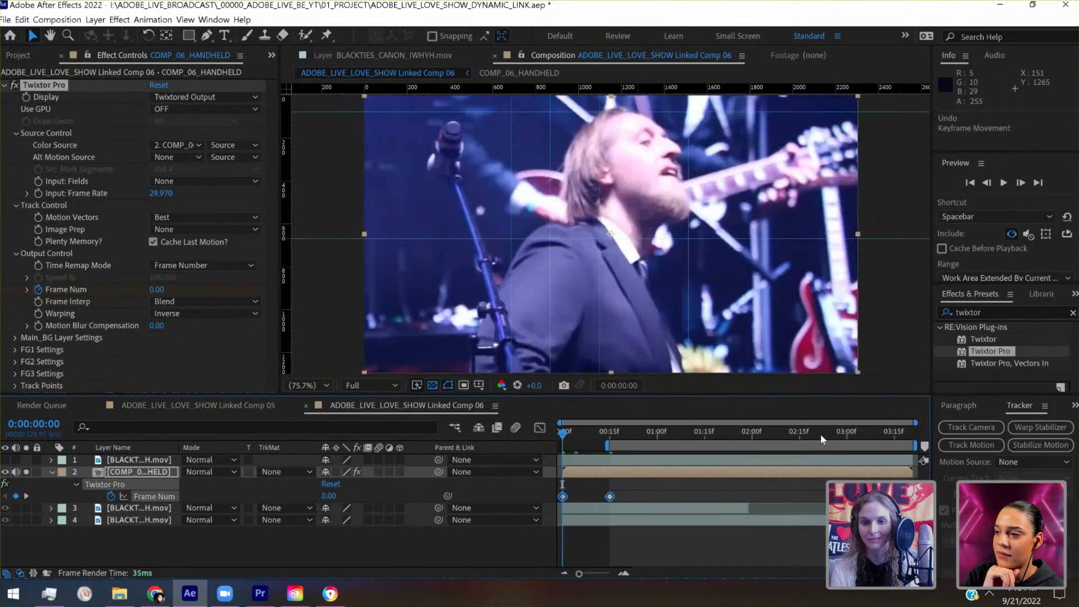
- Add a Frame Num keyframe of 83 at 0:00:02:23 and extend the work area start to 0:00:00:00
{"action": "left_click", "coordinate": [838, 434]}
{"action": "left_click_drag", "start_coordinate": [840, 434], "coordinate": [824, 432]}
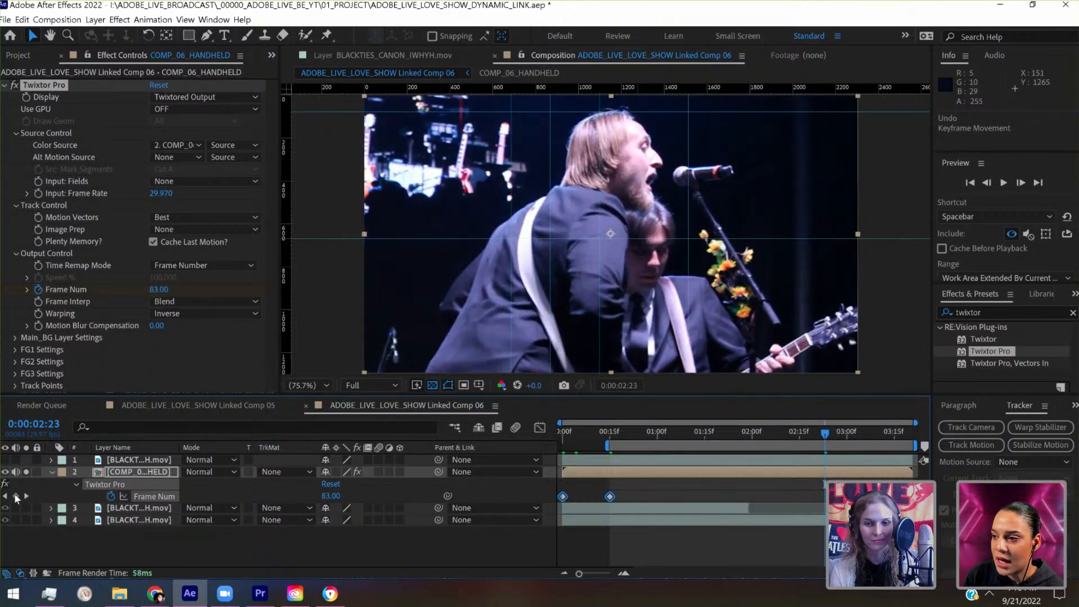
{"action": "left_click_drag", "start_coordinate": [609, 430], "coordinate": [554, 447]}
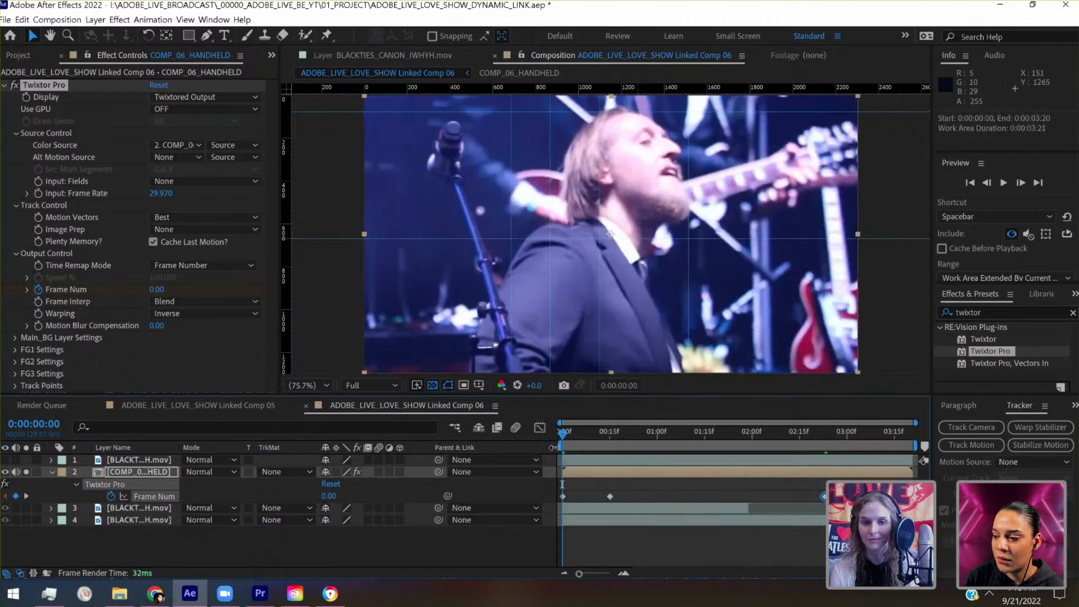
- Move the Frame Num keyframe from 0:00:00:15 to 0:00:00:00, replacing the first keyframe, and save the project
{"action": "left_click_drag", "start_coordinate": [632, 487], "coordinate": [565, 498]}
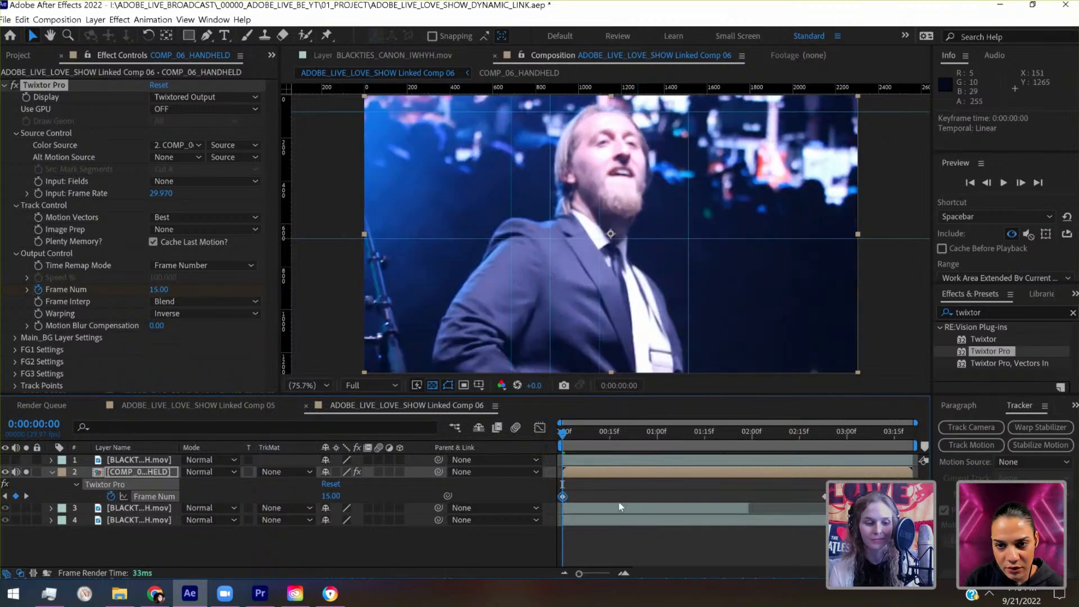
{"action": "key", "text": "ctrl+s"}
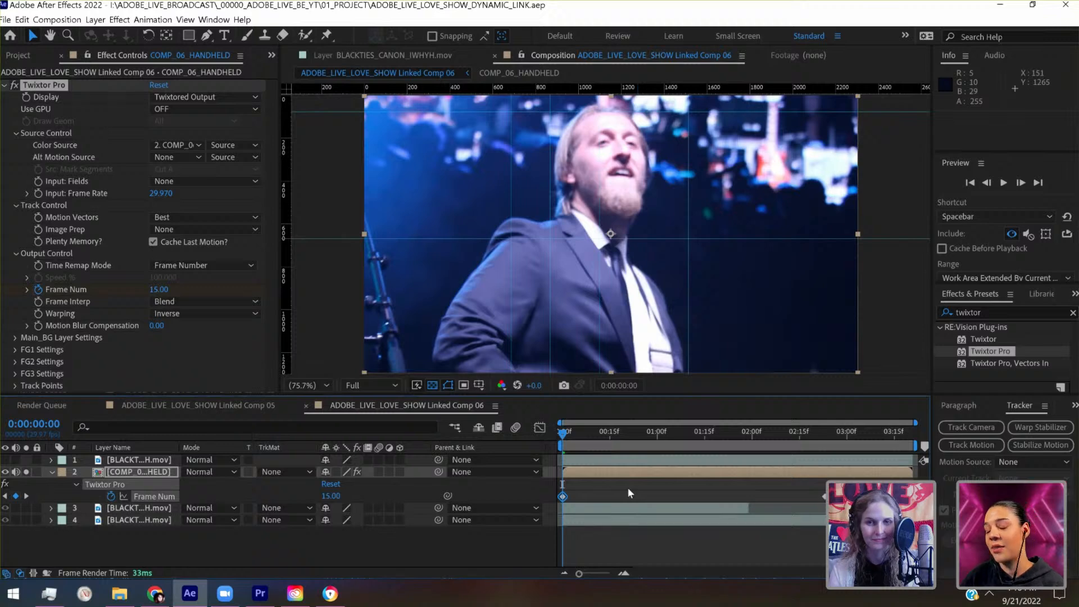
- Preview the retimed COMP_06_HANDHELD from the start to check the slowed-down motion
{"action": "key", "text": "space"}
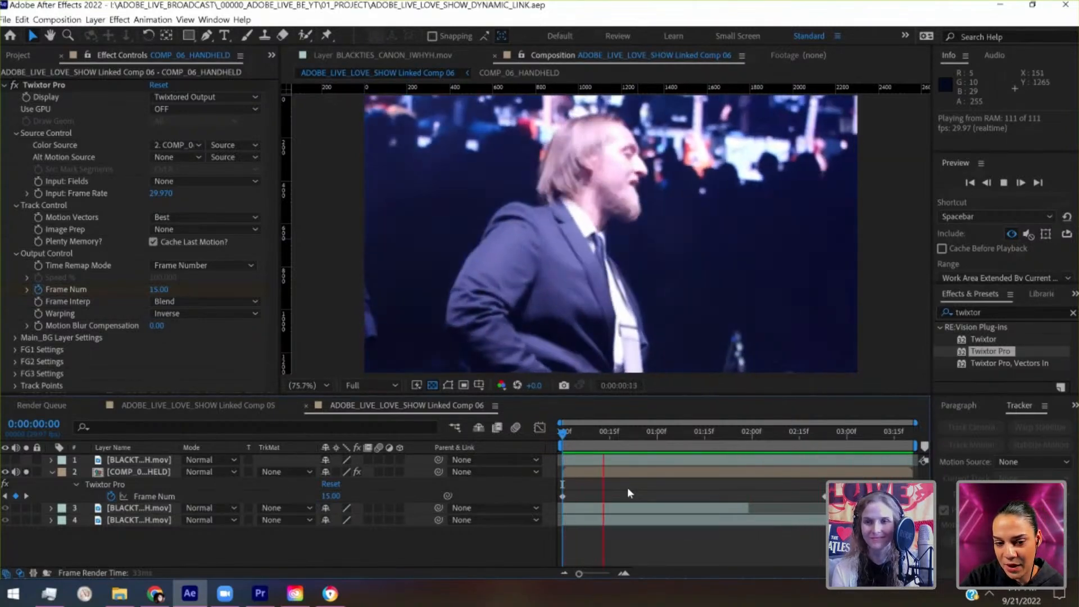
{"action": "key", "text": "space"}
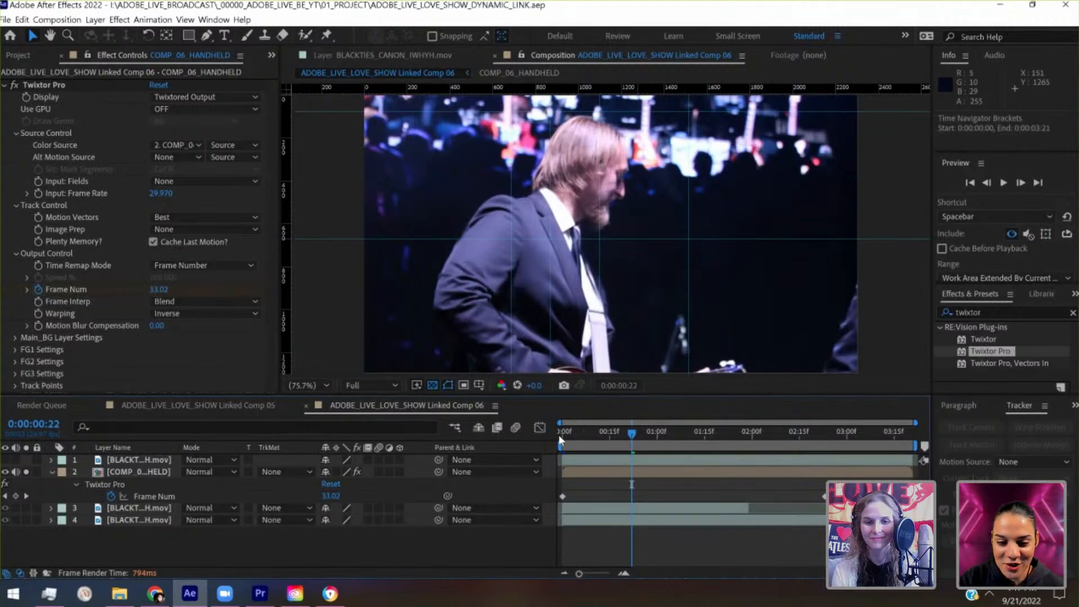
{"action": "key", "text": "space"}
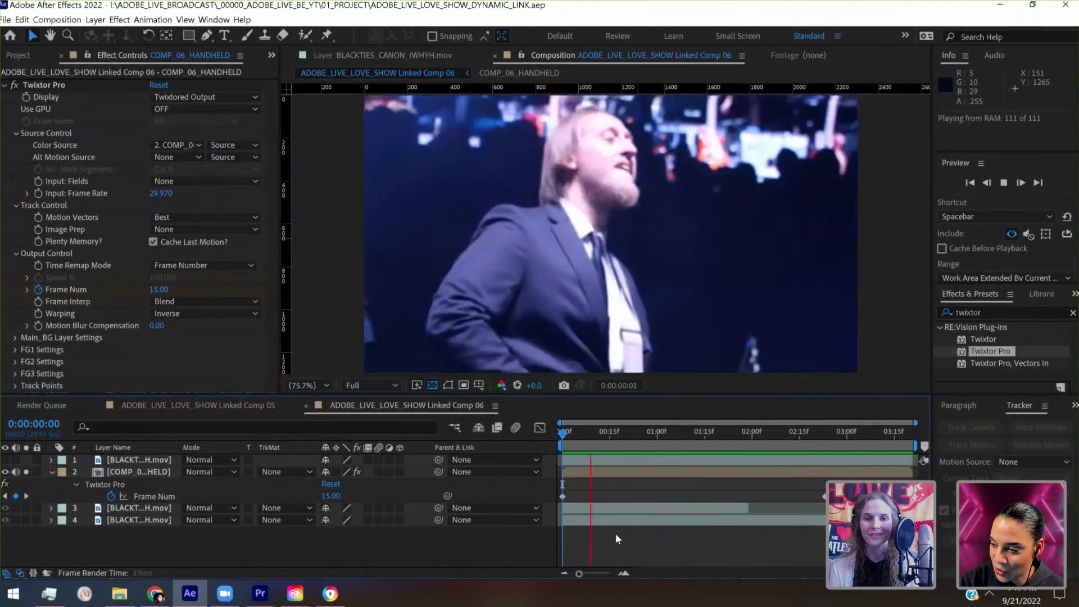
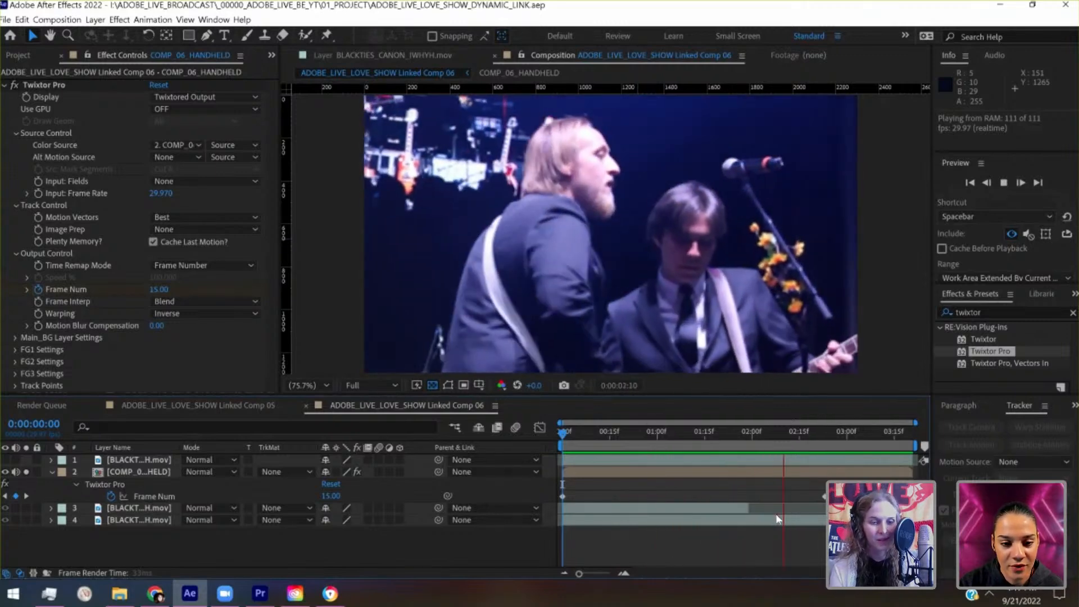
- Pre-compose the COMP_06_HANDHELD layer as COMP_06_TIME, moving all attributes without adjusting the composition duration, and save the project
{"action": "key", "text": "space"}
{"action": "right_click", "coordinate": [168, 466]}
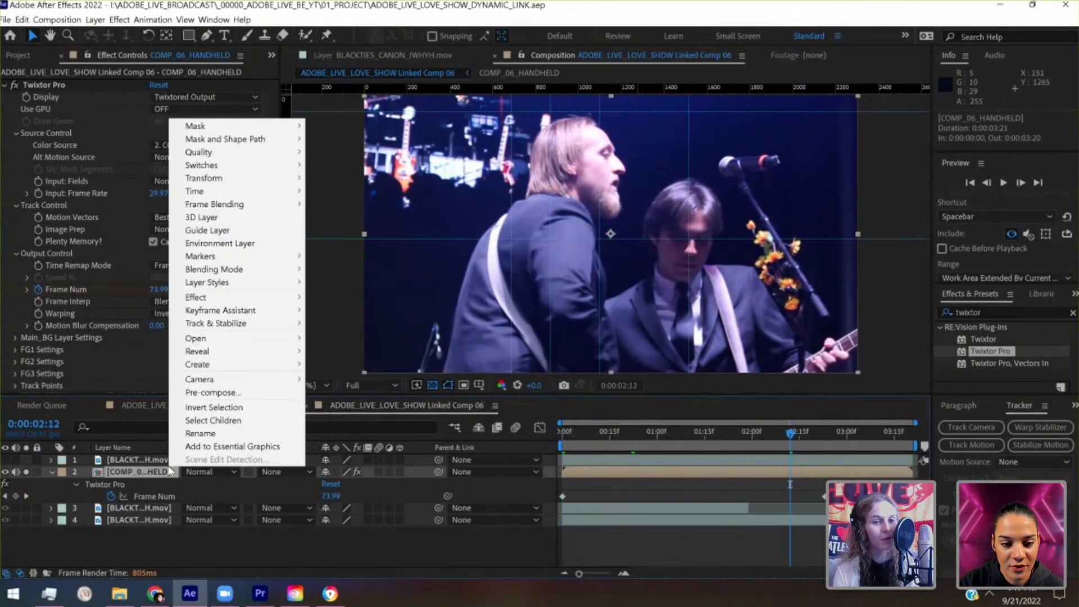
{"action": "left_click", "coordinate": [217, 393]}
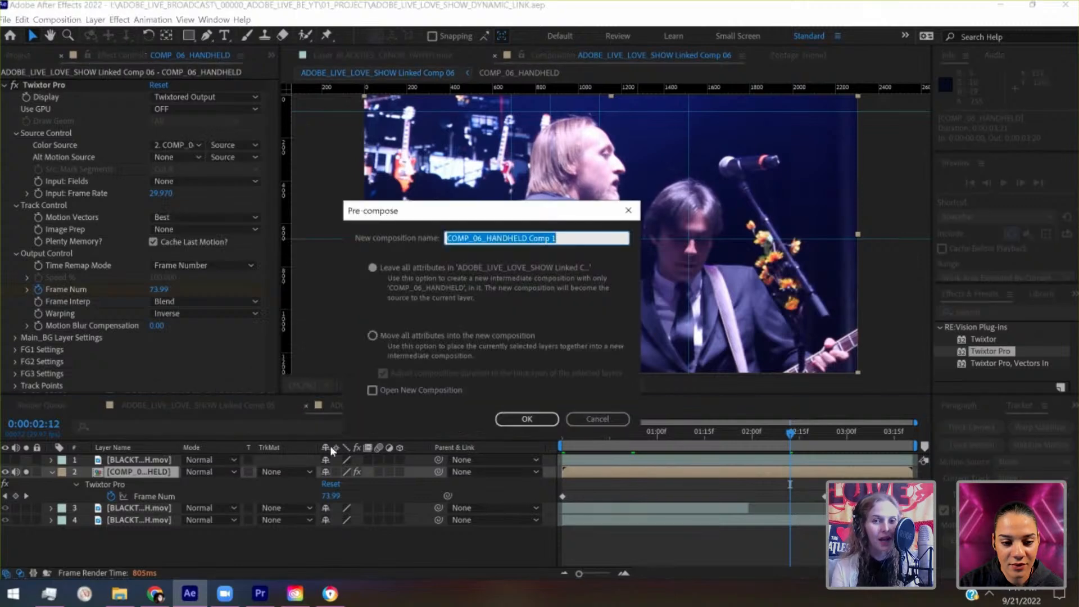
{"action": "left_click", "coordinate": [522, 245]}
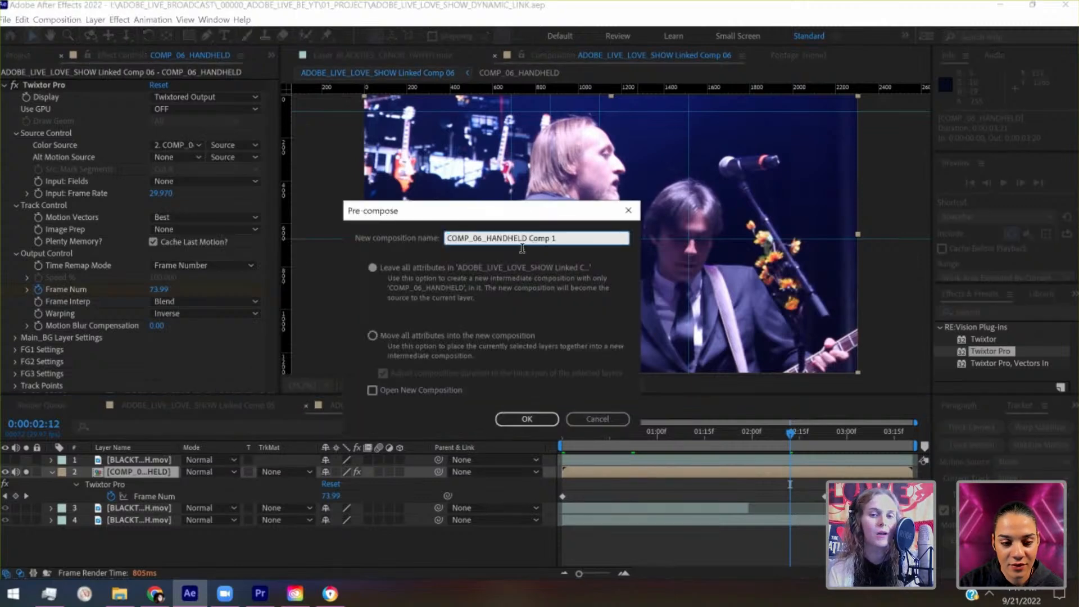
{"action": "key", "text": "BackSpace"}
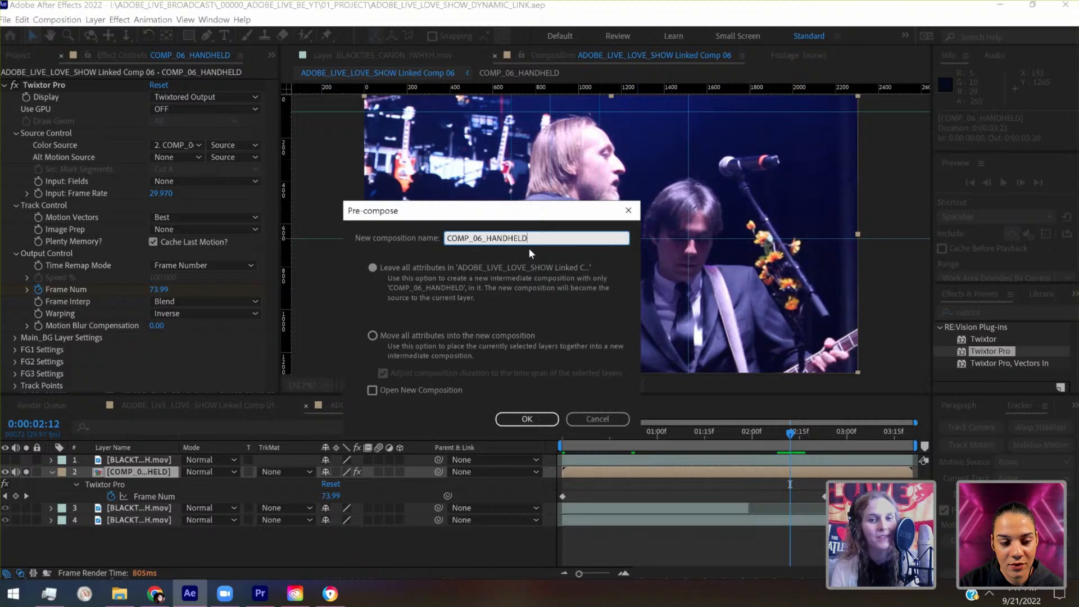
{"action": "key", "text": "Return"}
{"action": "left_click_drag", "start_coordinate": [530, 242], "coordinate": [491, 239]}
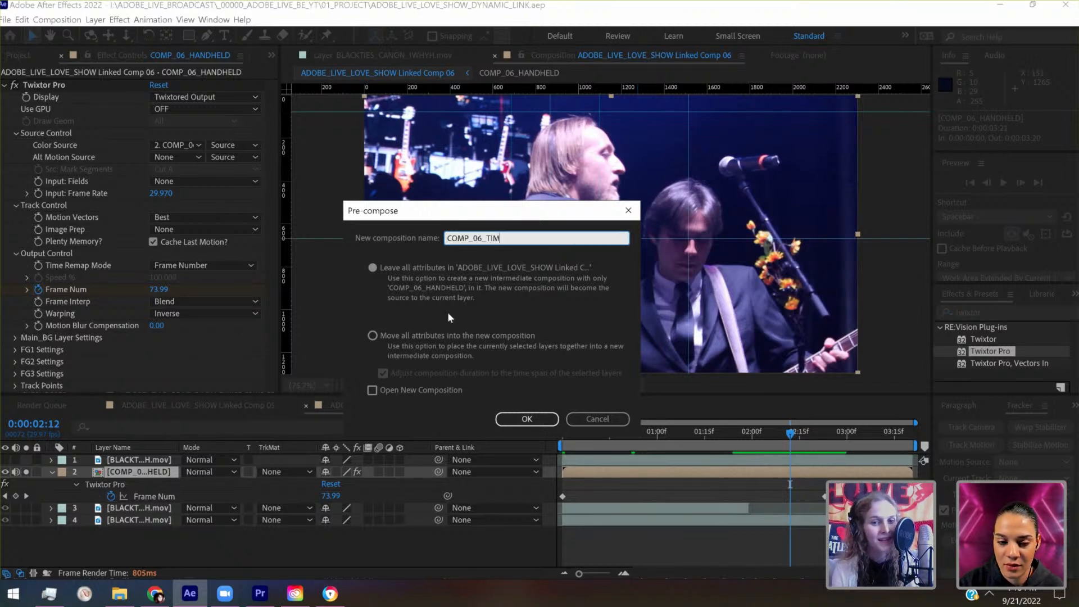
{"action": "left_click", "coordinate": [373, 335]}
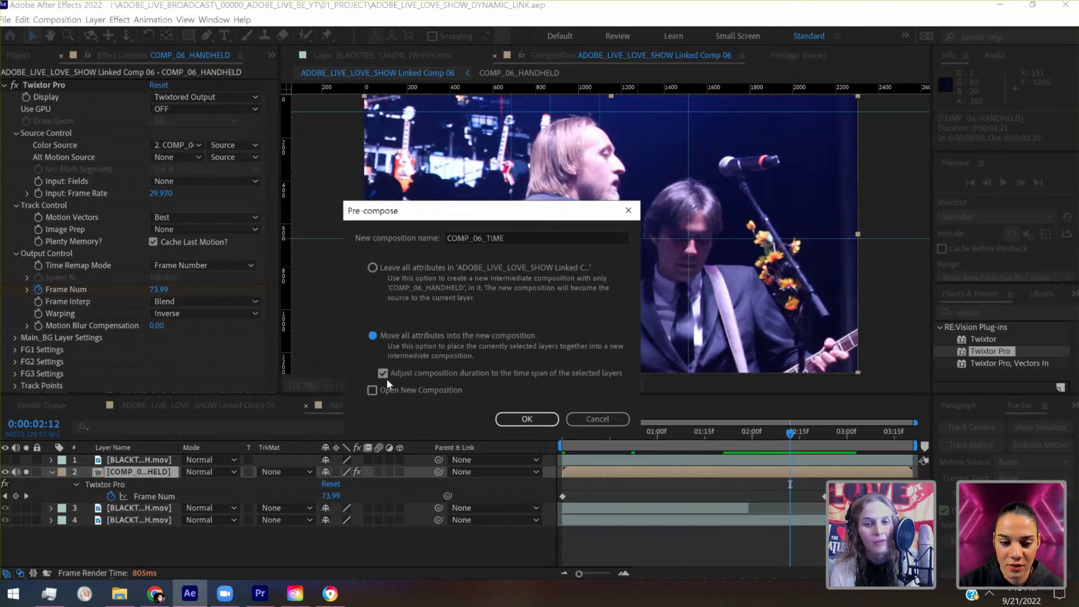
{"action": "left_click", "coordinate": [386, 376]}
{"action": "left_click", "coordinate": [538, 419]}
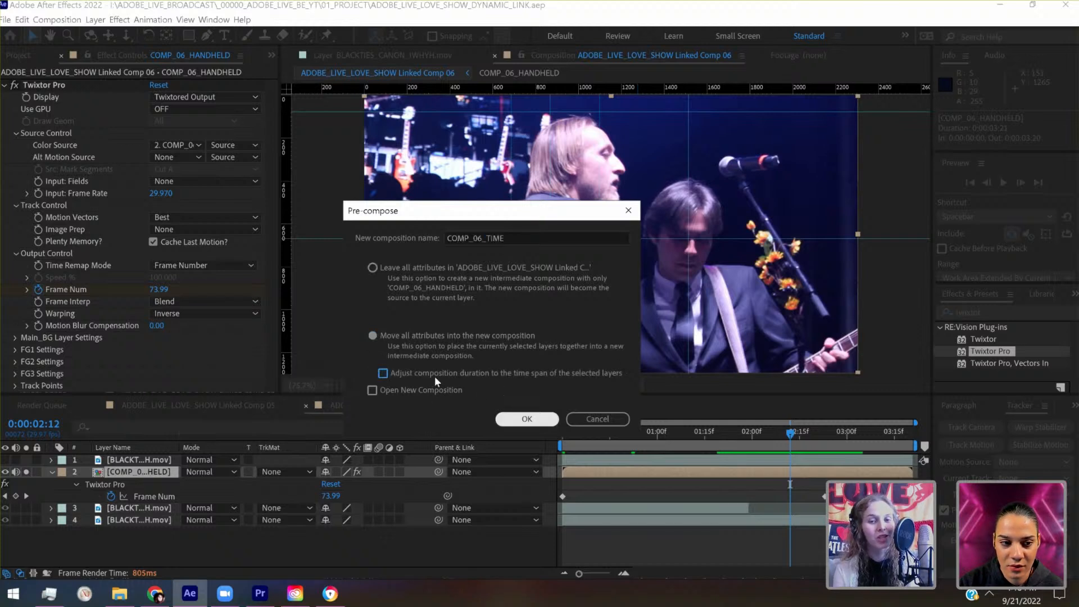
{"action": "left_click", "coordinate": [526, 419]}
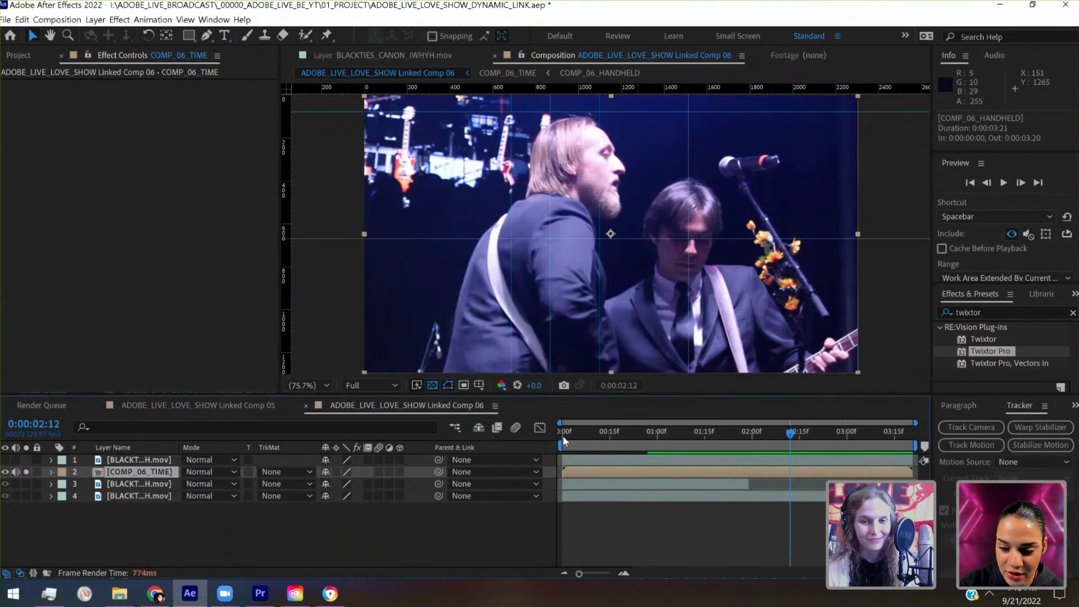
{"action": "left_click", "coordinate": [564, 437]}
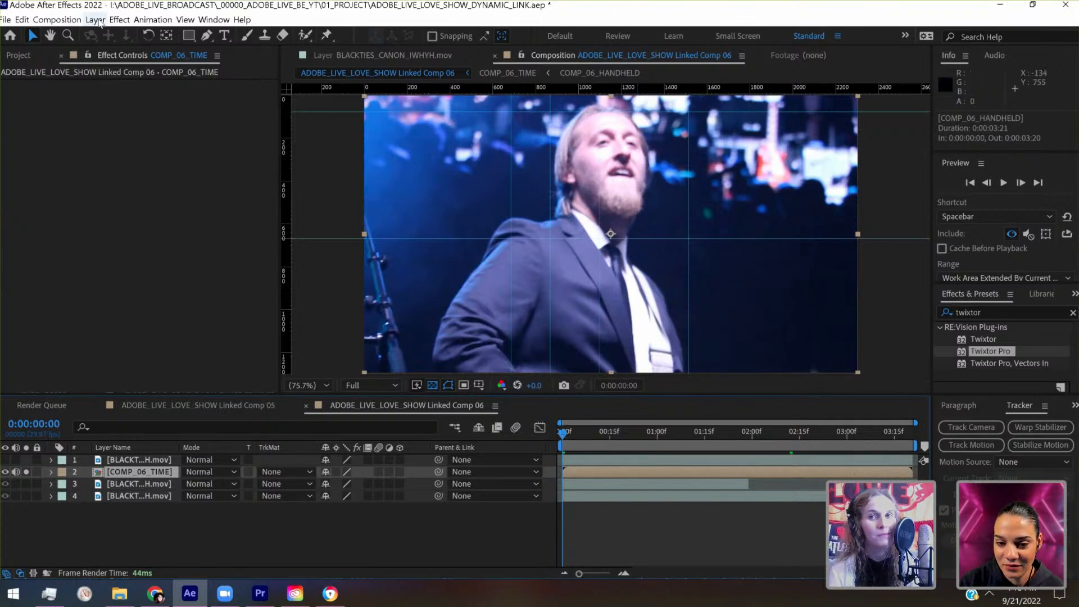
{"action": "key", "text": "ctrl+s"}
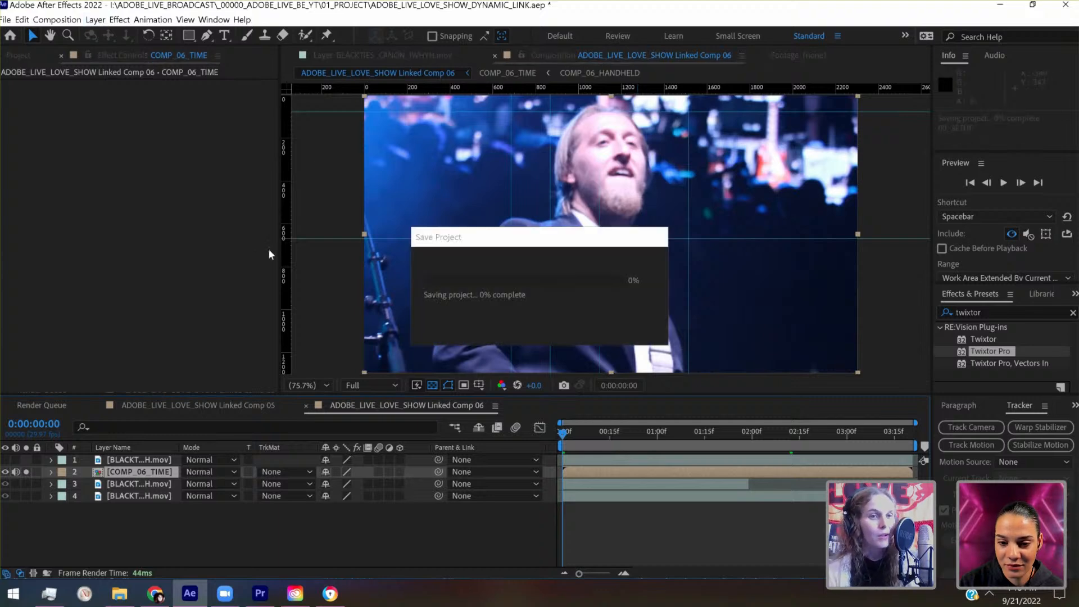
- Create a black 2304 × 1296 px solid layer above COMP_06_TIME
{"action": "left_click", "coordinate": [95, 19]}
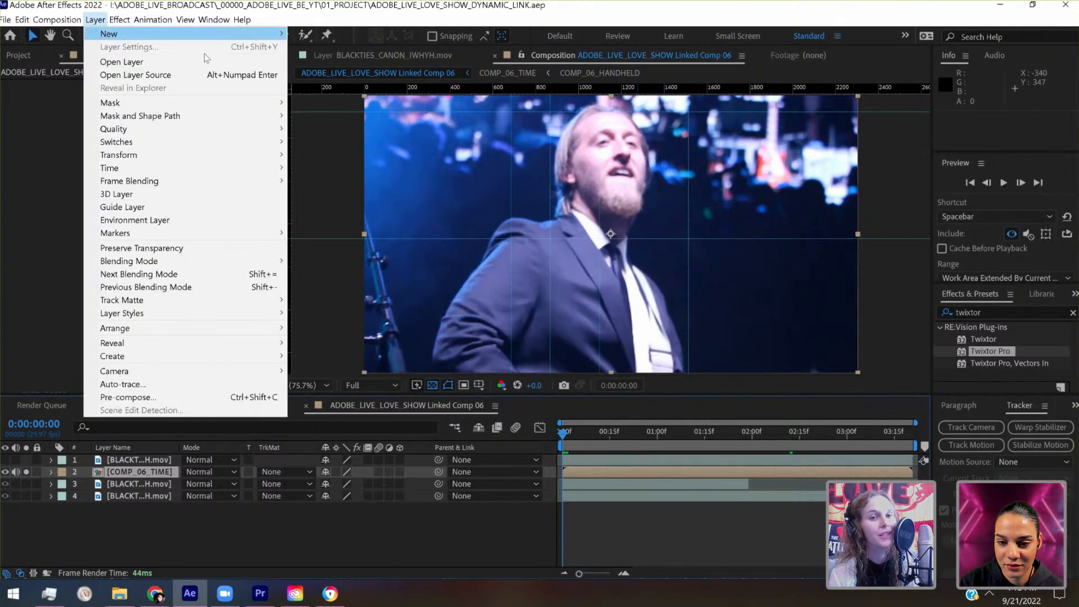
{"action": "mouse_move", "coordinate": [110, 34]}
{"action": "left_click", "coordinate": [347, 51]}
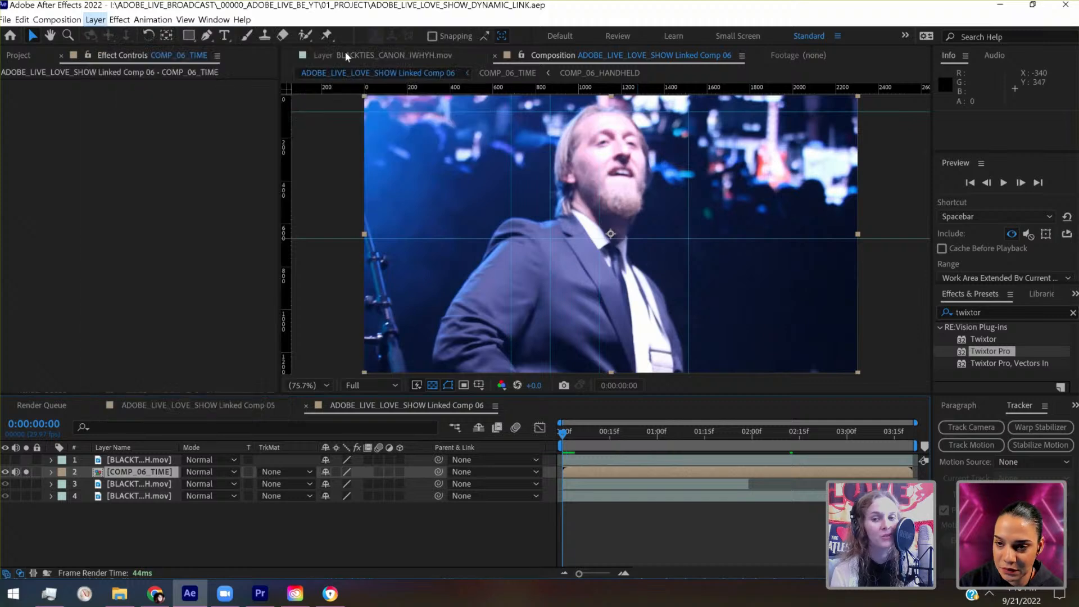
{"action": "left_click", "coordinate": [815, 439]}
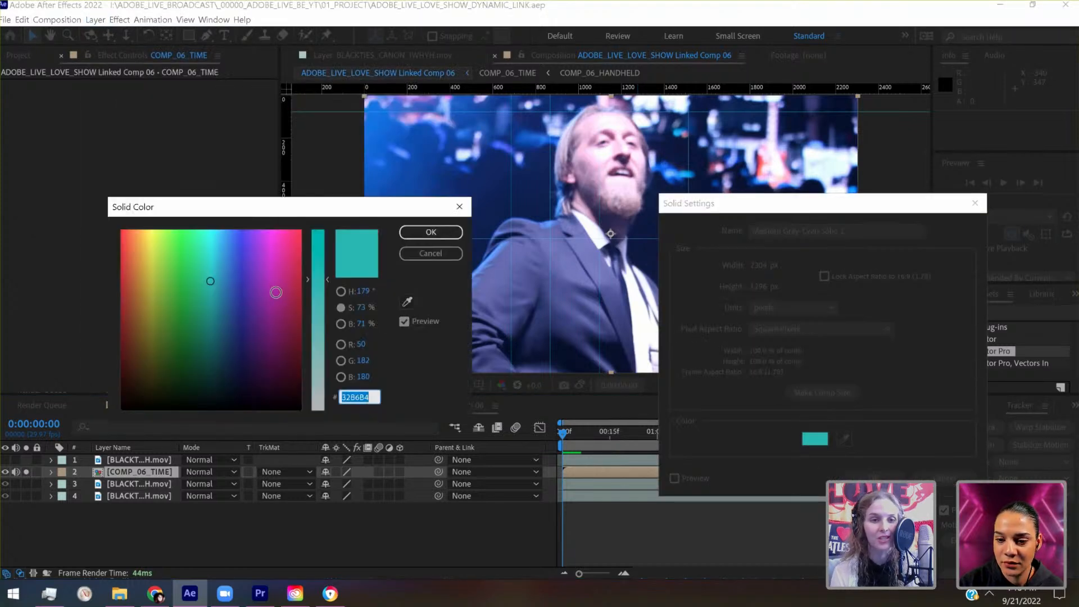
{"action": "left_click", "coordinate": [268, 410]}
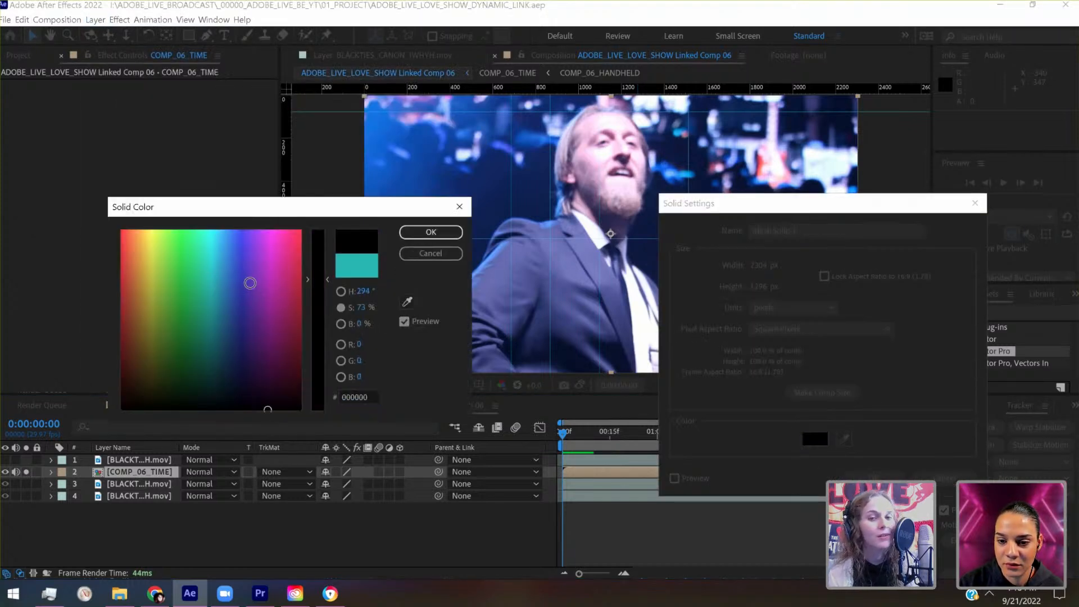
{"action": "left_click", "coordinate": [407, 234]}
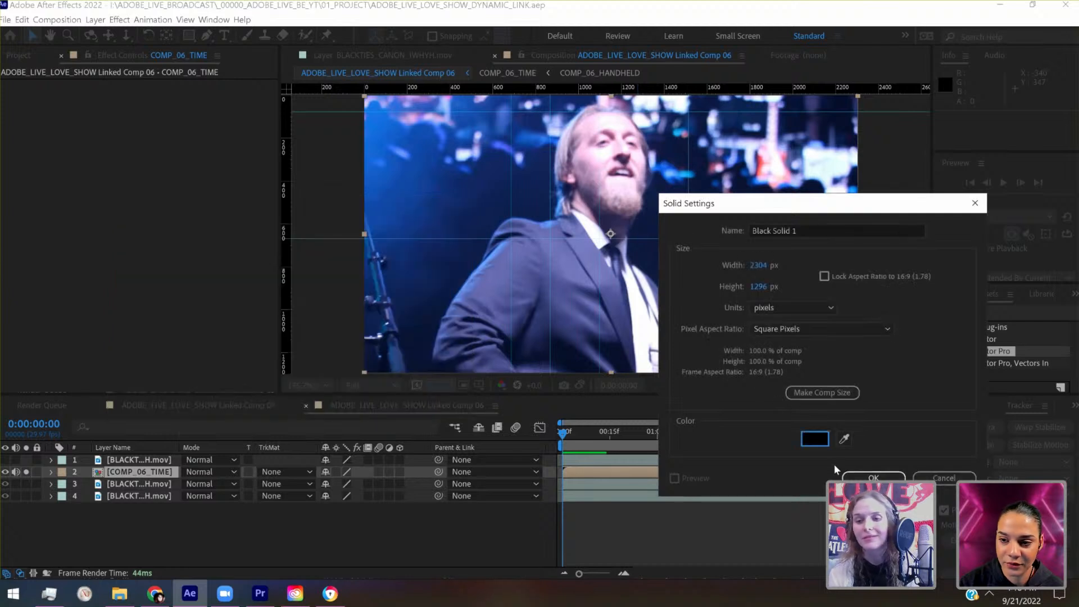
{"action": "left_click", "coordinate": [873, 477]}
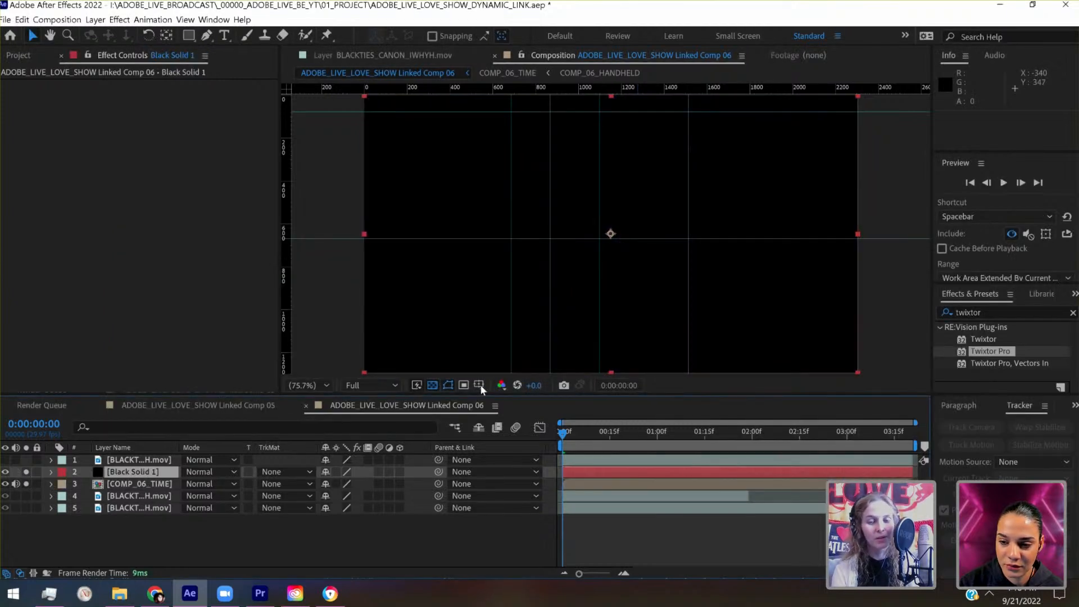
- Display the title/action safe overlay in the composition view, save the project and clear all ruler guides
{"action": "left_click", "coordinate": [480, 384]}
{"action": "left_click", "coordinate": [514, 400]}
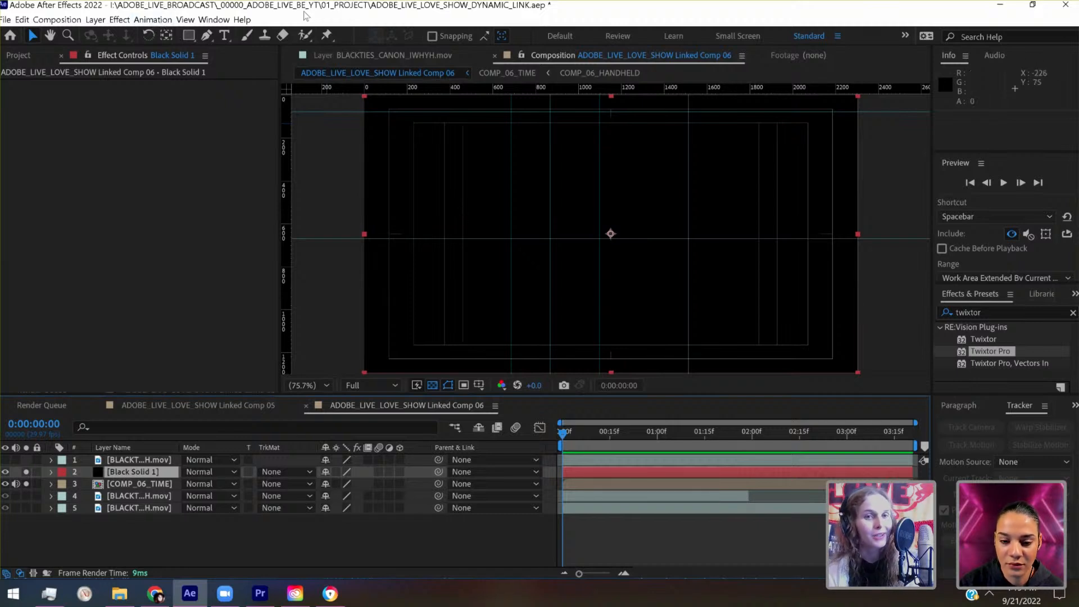
{"action": "key", "text": "ctrl+s"}
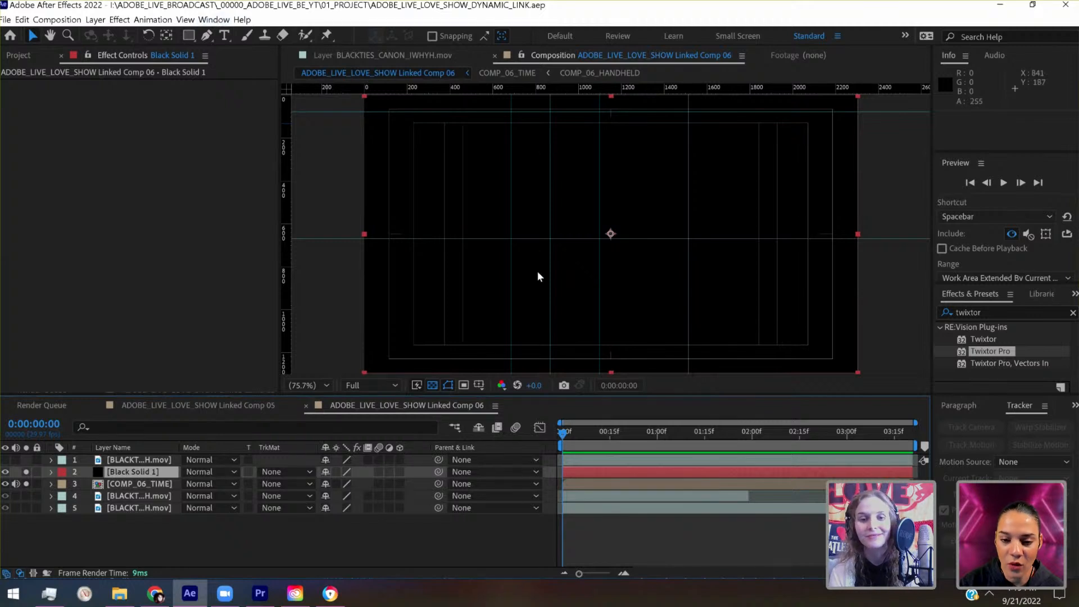
{"action": "left_click", "coordinate": [186, 19]}
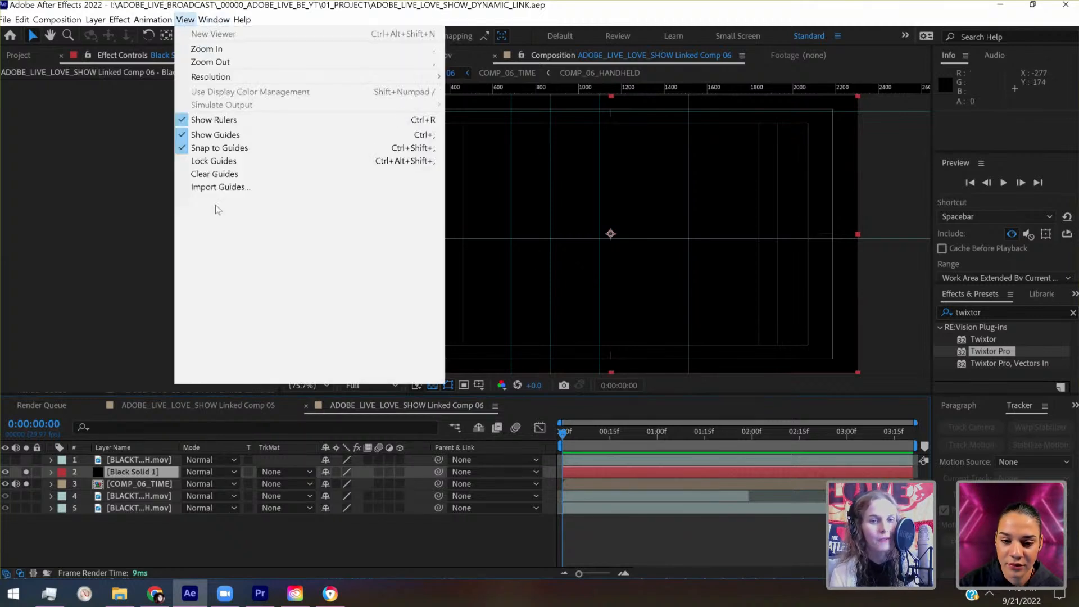
{"action": "left_click", "coordinate": [215, 174]}
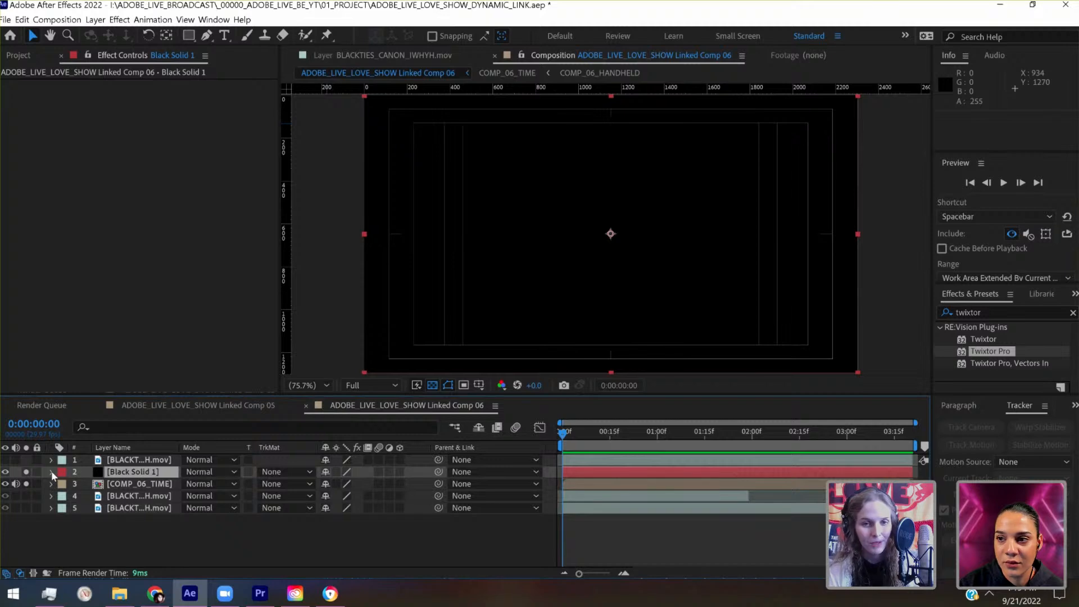
- Turn off solo for Black Solid 1 and COMP_06_TIME, and solo the BLACKTIES_ZOOM_A_IWHYH.mov footage layer
{"action": "left_click", "coordinate": [26, 472]}
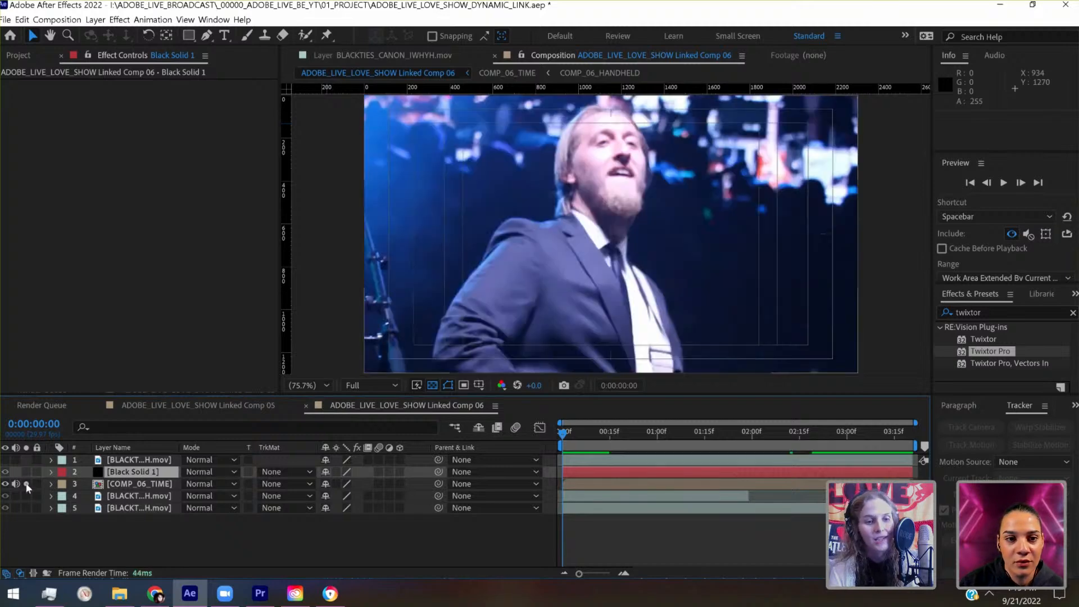
{"action": "left_click", "coordinate": [26, 484]}
{"action": "key", "text": "ctrl+shift+a"}
{"action": "left_click", "coordinate": [26, 496]}
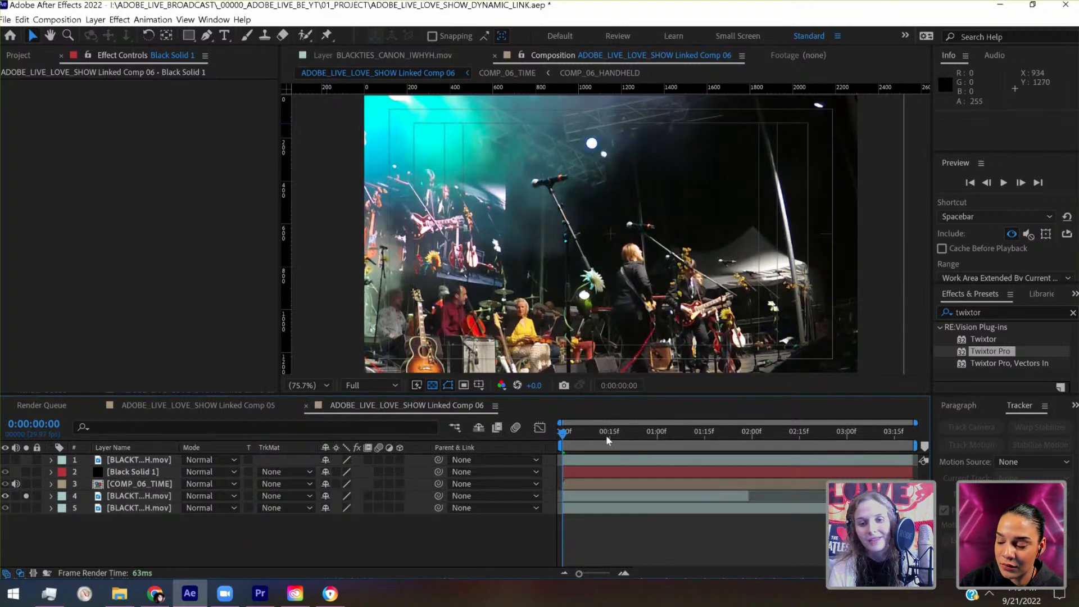
- Extend the out point of the BLACKTIES_ZOOM_A_IWHYH.mov layer to the composition's end and return to the first frame
{"action": "left_click_drag", "start_coordinate": [578, 429], "coordinate": [677, 432]}
{"action": "left_click_drag", "start_coordinate": [606, 451], "coordinate": [553, 447]}
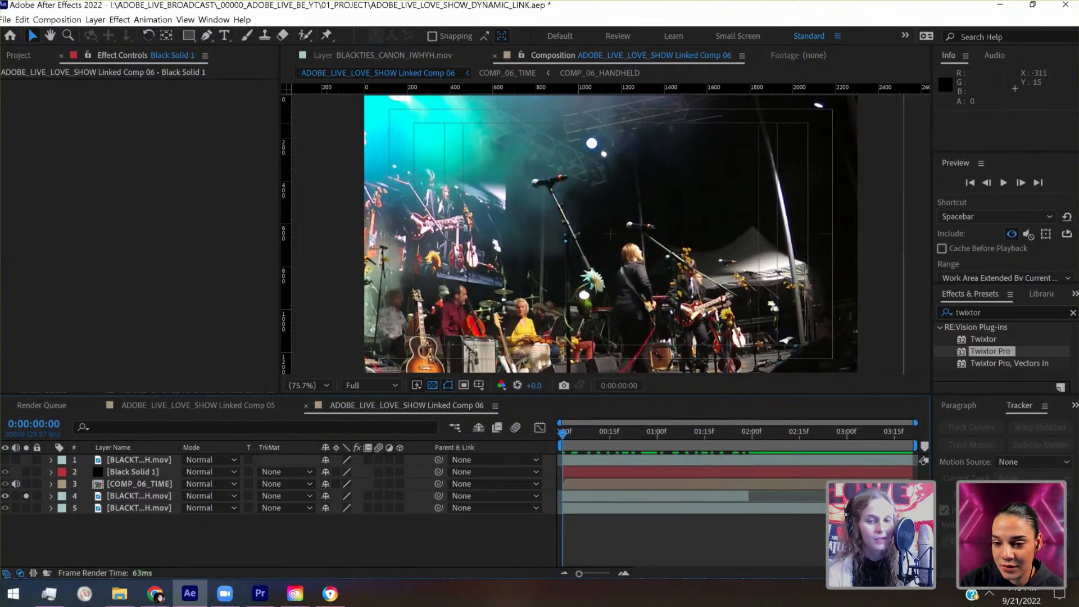
{"action": "left_click_drag", "start_coordinate": [747, 497], "coordinate": [916, 497]}
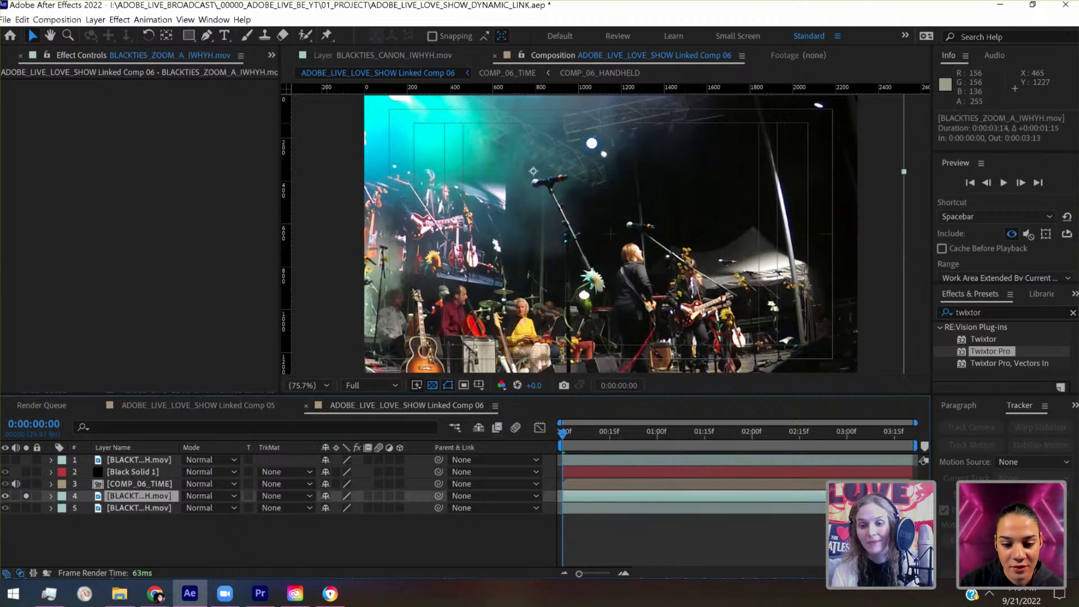
{"action": "left_click", "coordinate": [571, 433]}
{"action": "key", "text": "Home"}
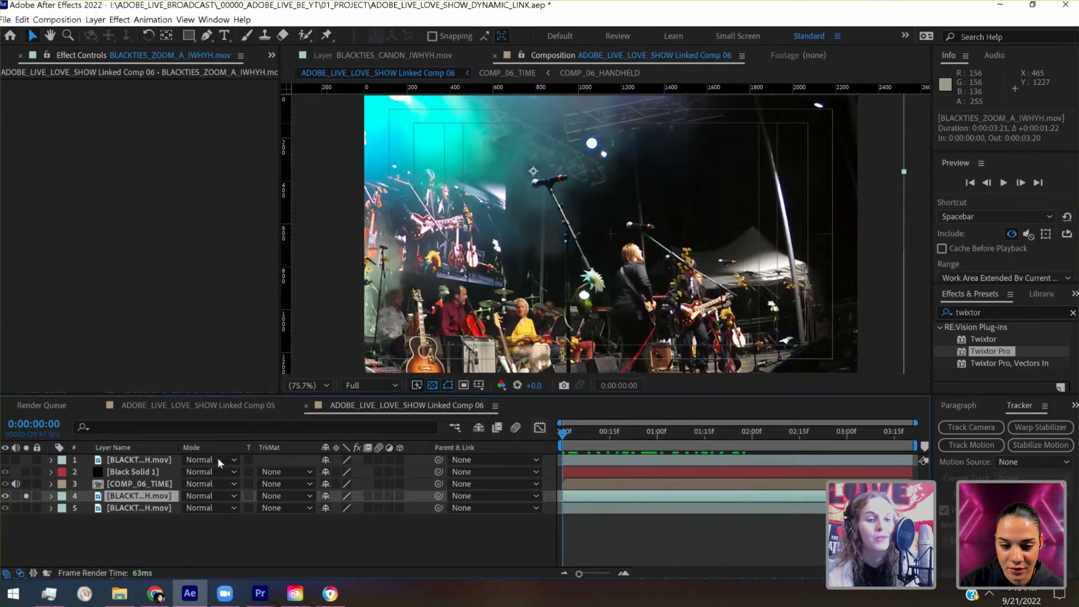
{"action": "left_click", "coordinate": [157, 484]}
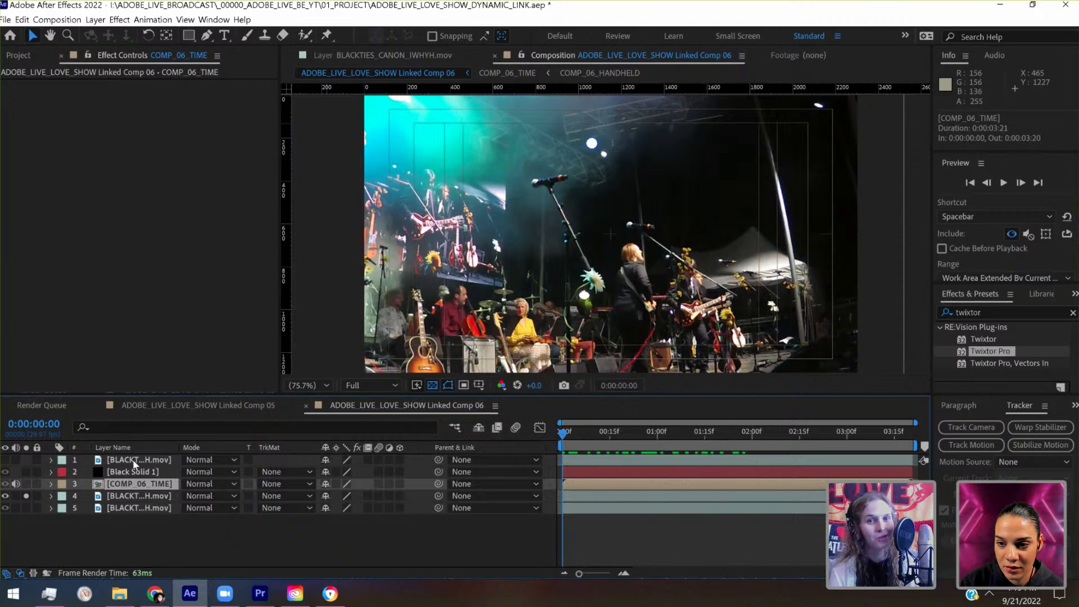
{"action": "left_click", "coordinate": [95, 19]}
{"action": "mouse_move", "coordinate": [110, 34]}
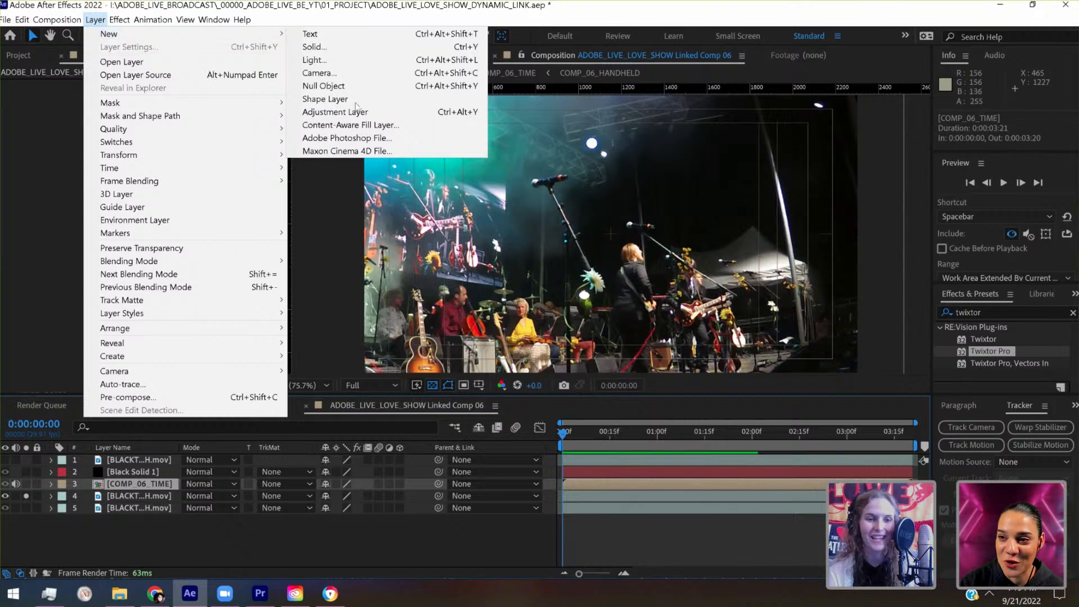
- Set the scale of Black Solid 1 to 50% and solo it together with the zoom footage layer
{"action": "left_click", "coordinate": [158, 475]}
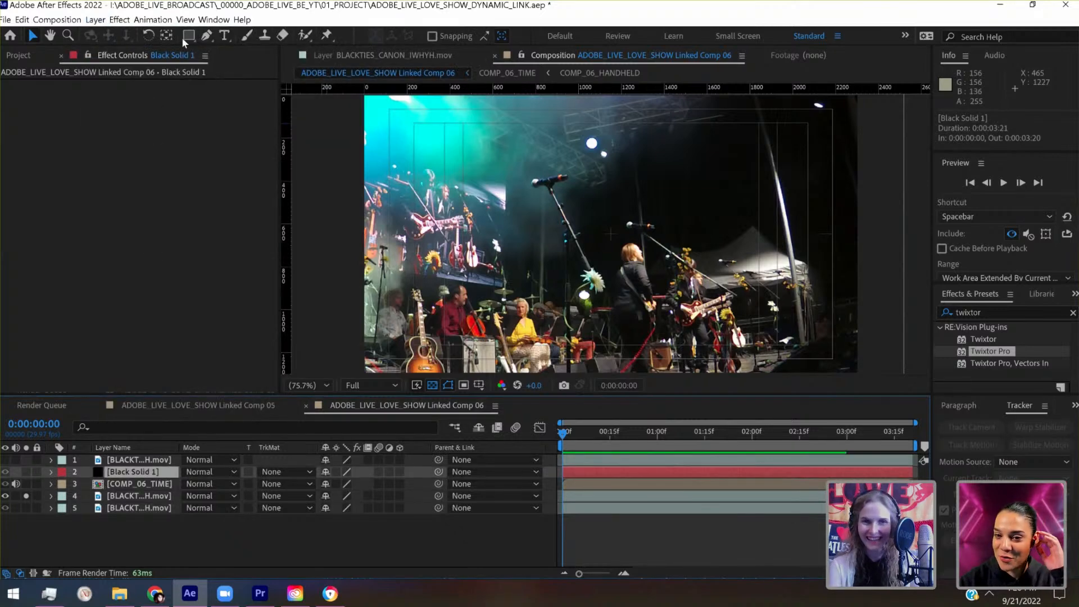
{"action": "left_click", "coordinate": [184, 38]}
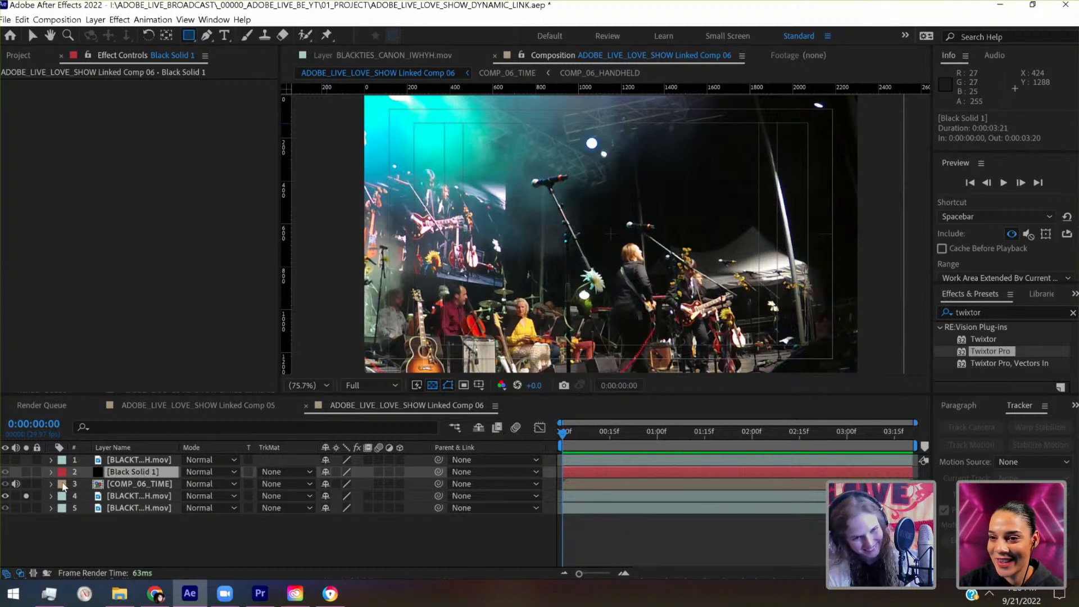
{"action": "left_click", "coordinate": [51, 473]}
{"action": "left_click", "coordinate": [64, 485]}
{"action": "left_click", "coordinate": [344, 520]}
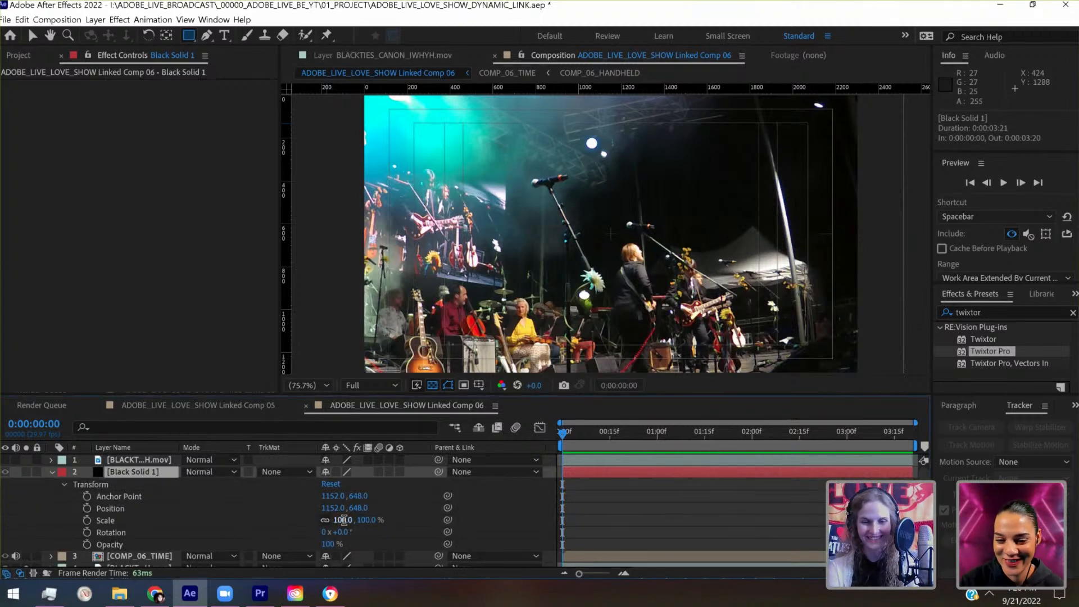
{"action": "type", "text": "50"}
{"action": "key", "text": "Return"}
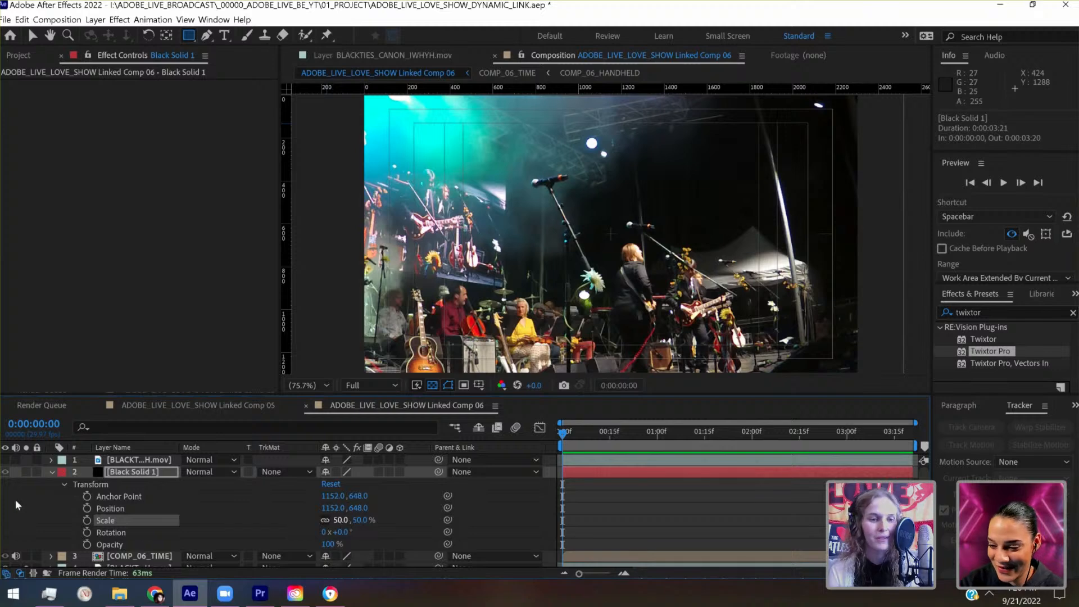
{"action": "left_click", "coordinate": [22, 471]}
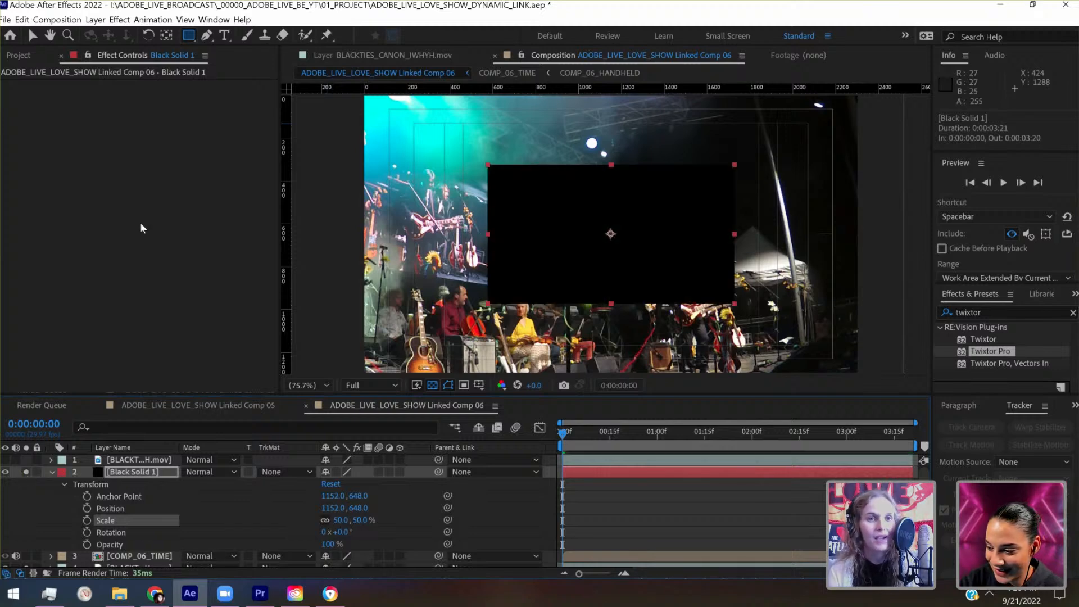
- Set the height of Black Solid 1 to 2304 px in its solid settings to make it square
{"action": "left_click", "coordinate": [97, 20]}
{"action": "left_click", "coordinate": [129, 43]}
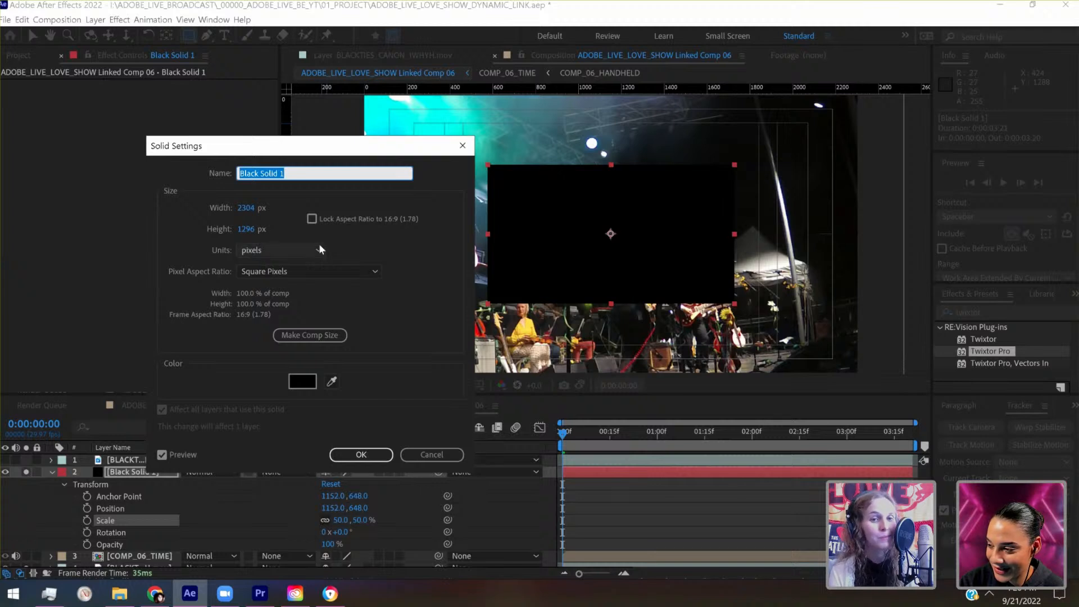
{"action": "left_click", "coordinate": [247, 230]}
{"action": "type", "text": "230"}
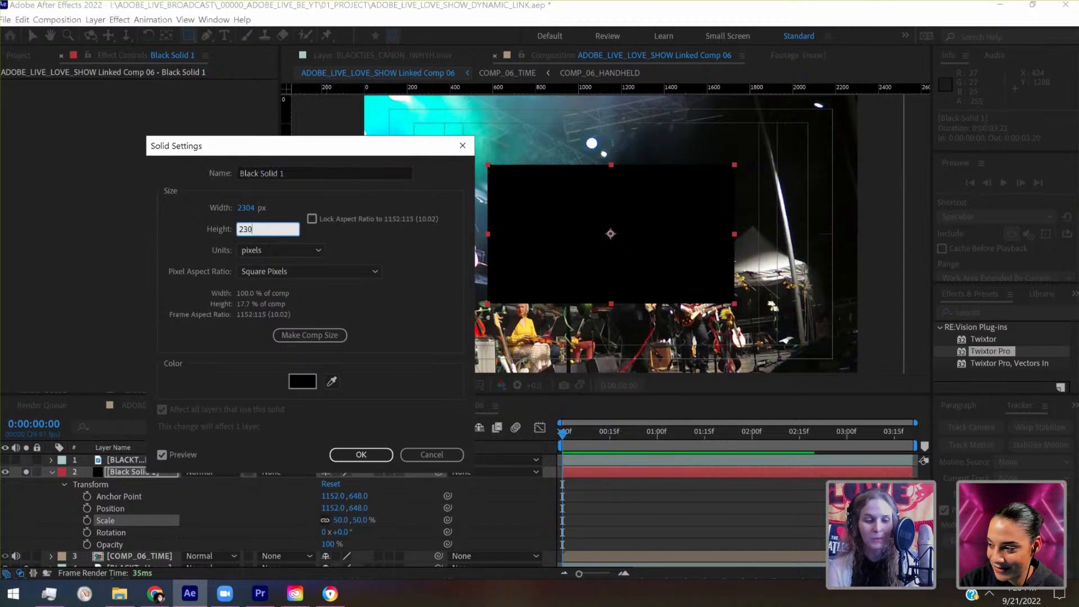
{"action": "type", "text": "4"}
{"action": "key", "text": "Return"}
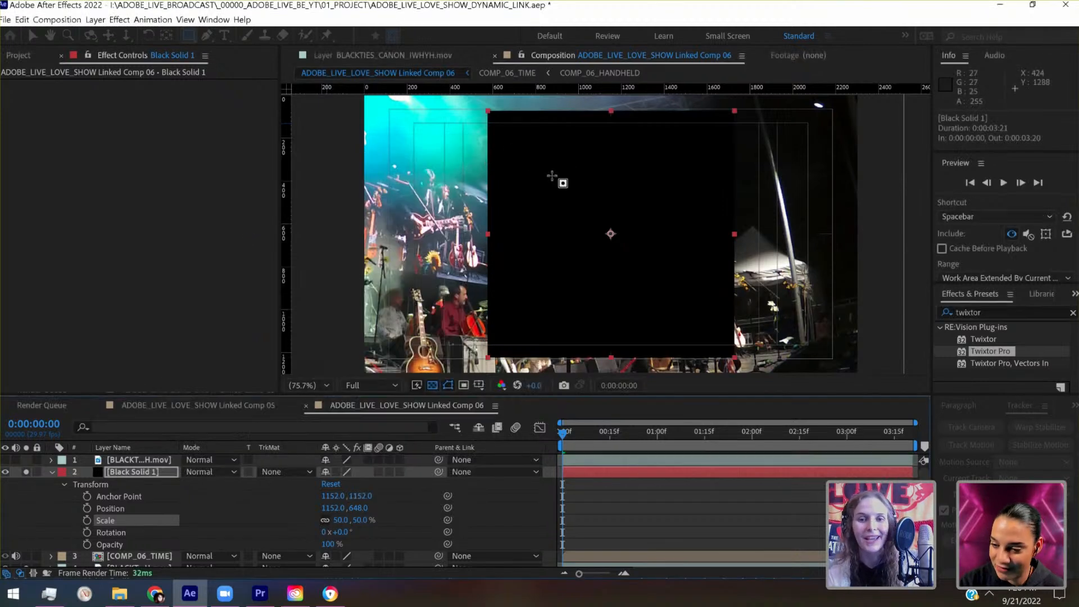
{"action": "left_click", "coordinate": [342, 520]}
{"action": "key", "text": "Up"}
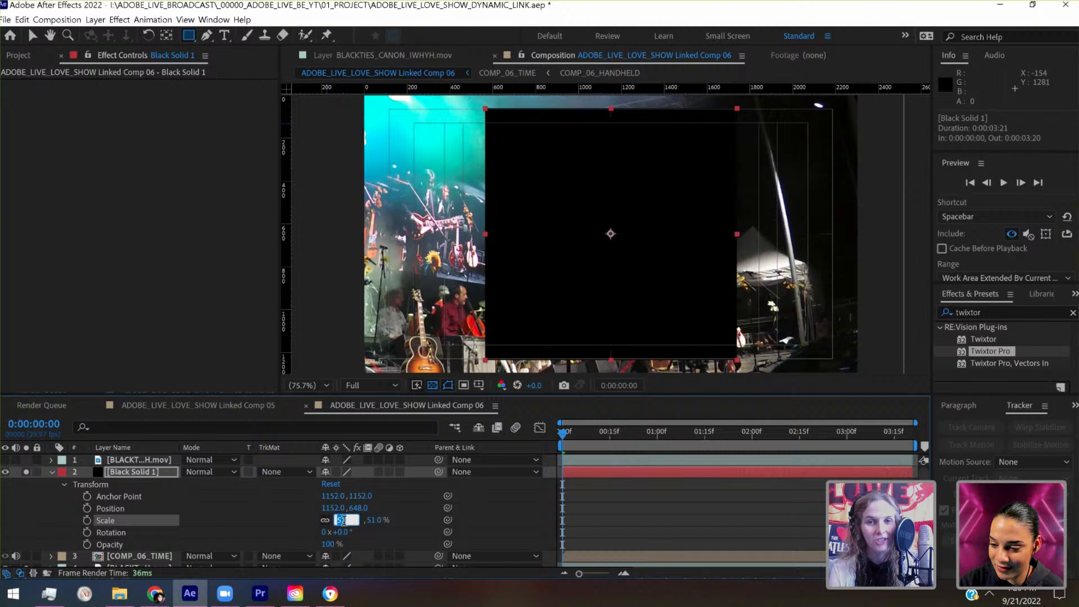
{"action": "key", "text": "Down"}
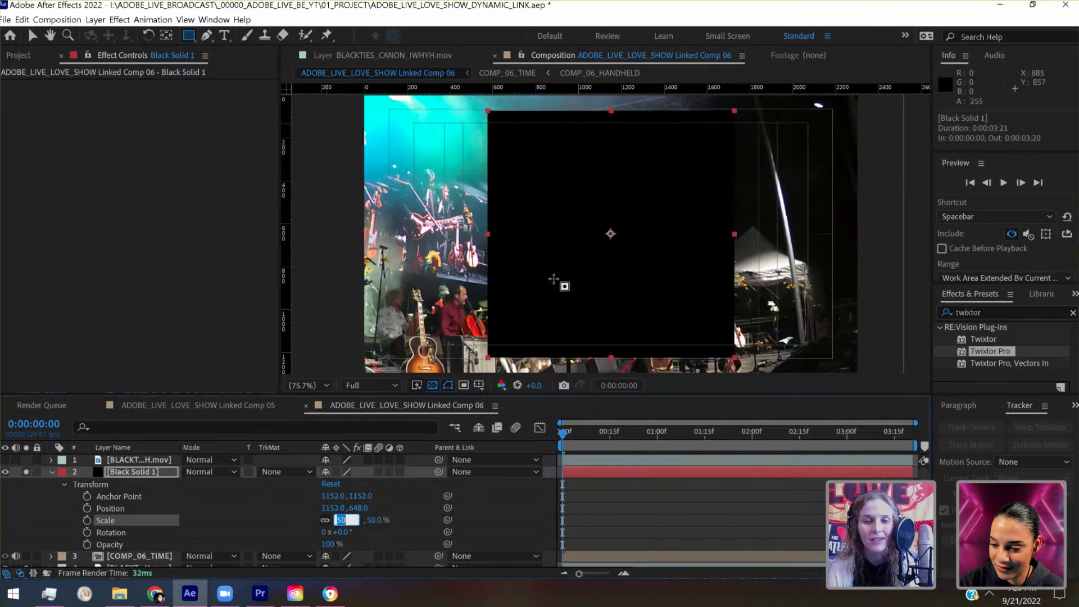
{"action": "left_click", "coordinate": [625, 505]}
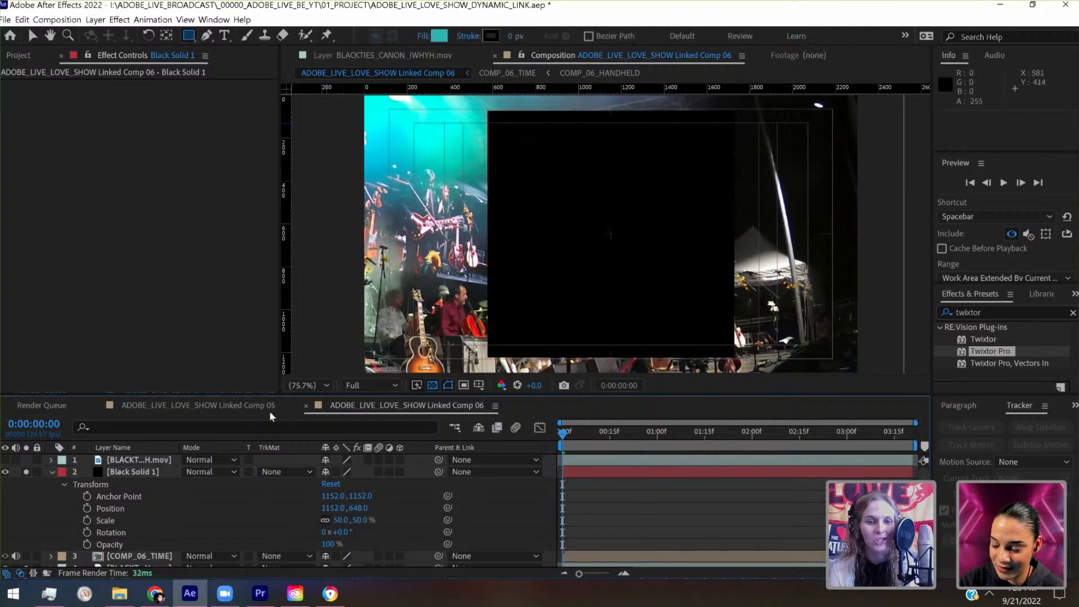
- Move Black Solid 1 horizontally 10 px left to position 1142, 648
{"action": "left_click", "coordinate": [129, 472]}
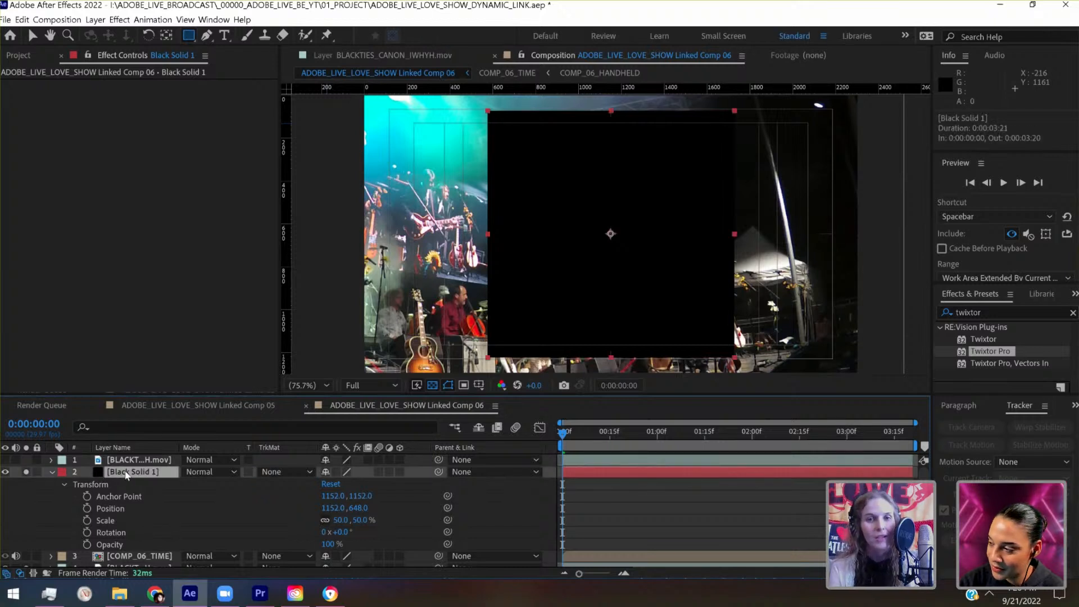
{"action": "left_click", "coordinate": [110, 509]}
{"action": "key", "text": "shift+Left"}
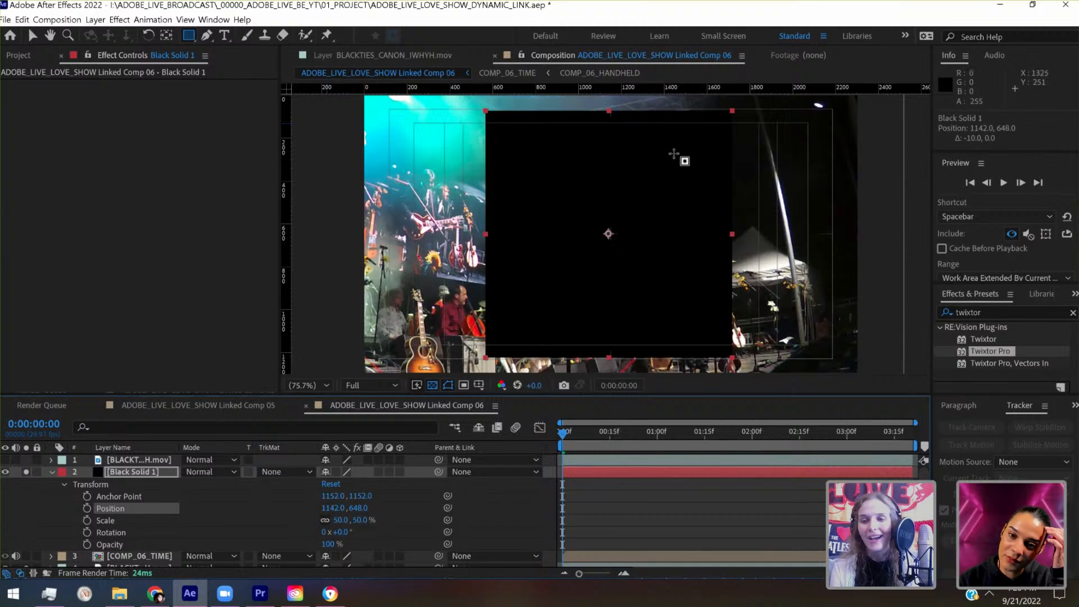
{"action": "left_click", "coordinate": [987, 313]}
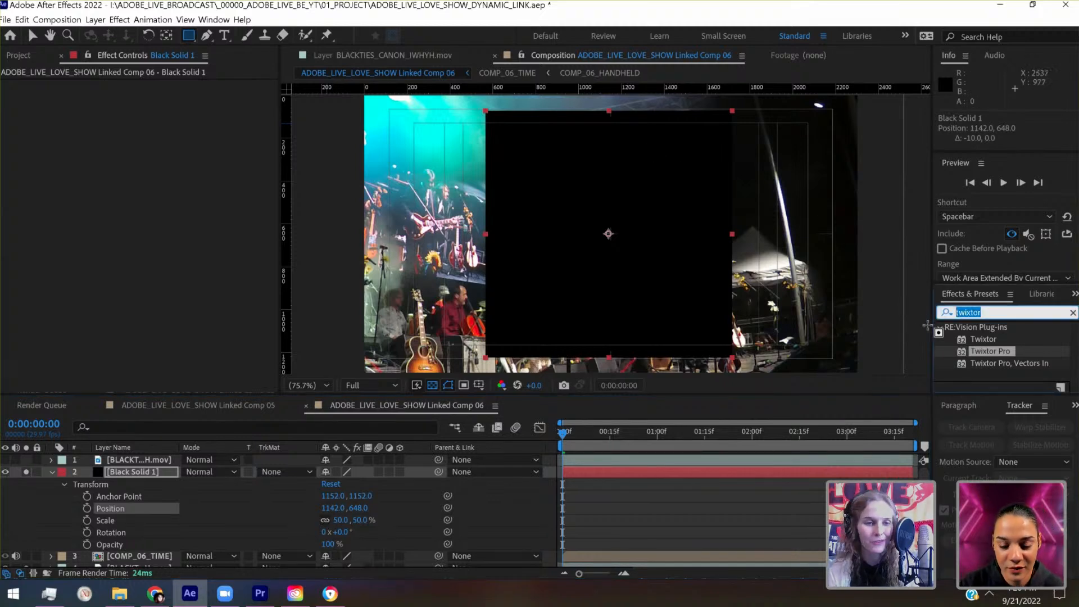
- Collapse the properties of Black Solid 1 and turn off solo for the zoom footage layer below COMP_06_TIME
{"action": "left_click", "coordinate": [49, 471]}
{"action": "left_click", "coordinate": [50, 471]}
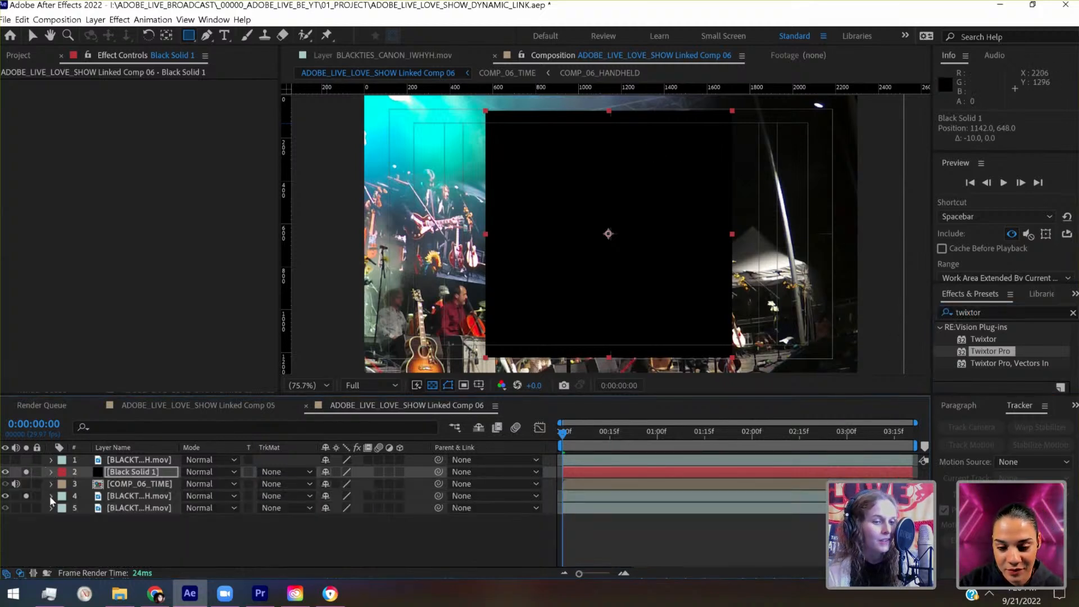
{"action": "left_click", "coordinate": [24, 497]}
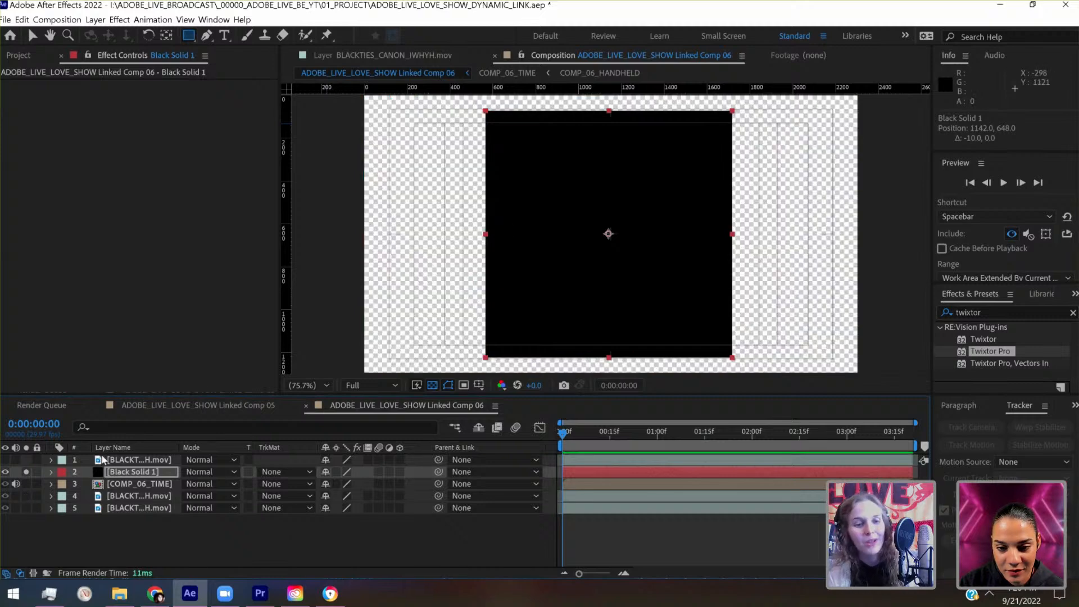
- Unlink the scale dimensions of Black Solid 1 and set its horizontal scale to 30%, keeping the vertical scale at 50%
{"action": "left_click", "coordinate": [51, 472]}
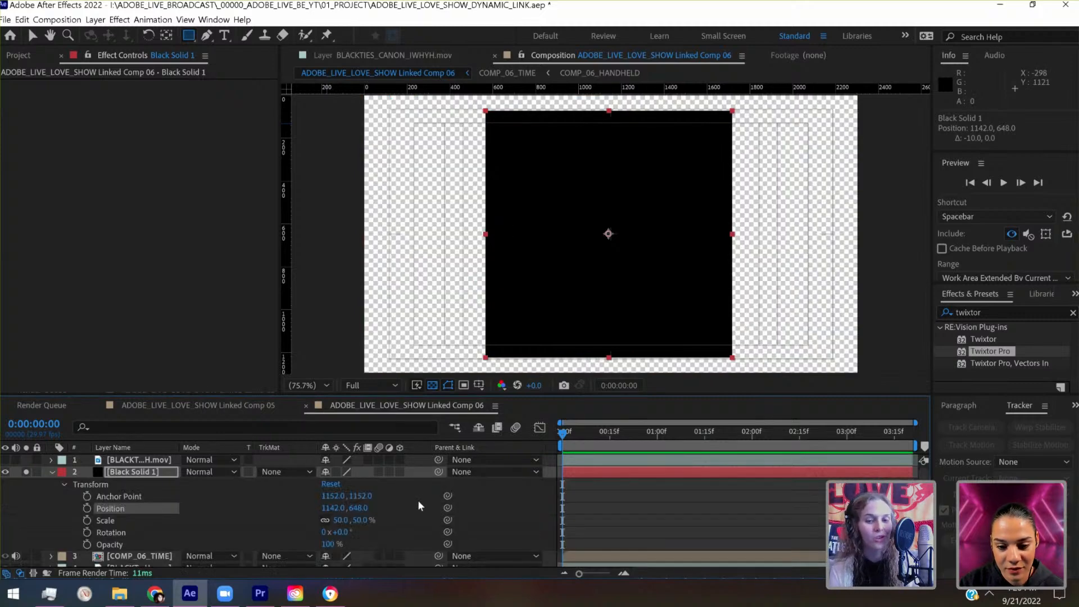
{"action": "left_click", "coordinate": [360, 520]}
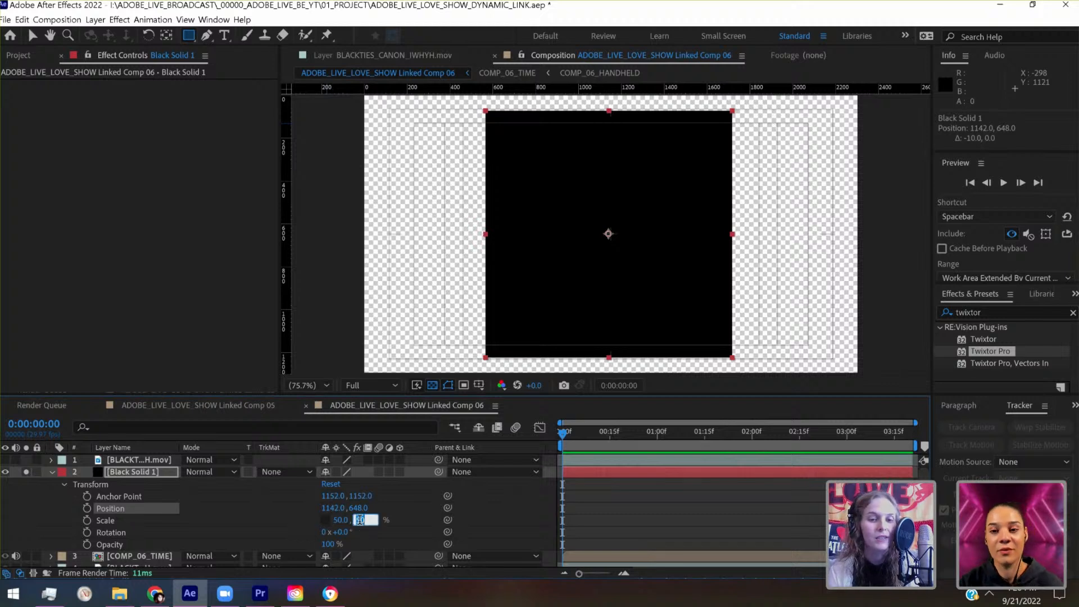
{"action": "left_click", "coordinate": [344, 518]}
{"action": "left_click", "coordinate": [344, 519]}
{"action": "key", "text": "shift+Down"}
{"action": "key", "text": "shift+Down"}
{"action": "key", "text": "shift+Down"}
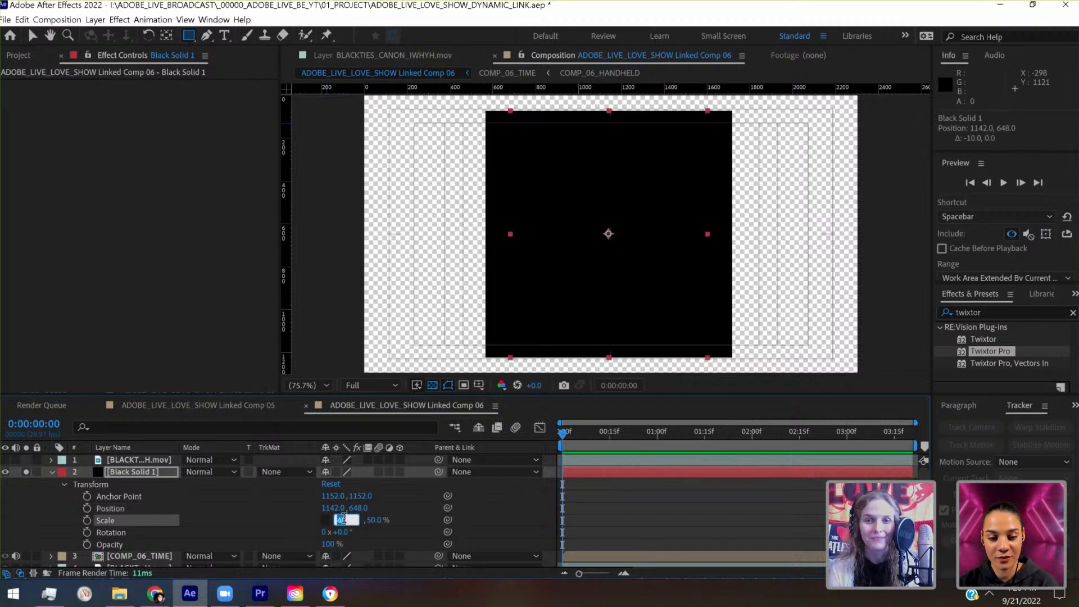
{"action": "key", "text": "shift+Up"}
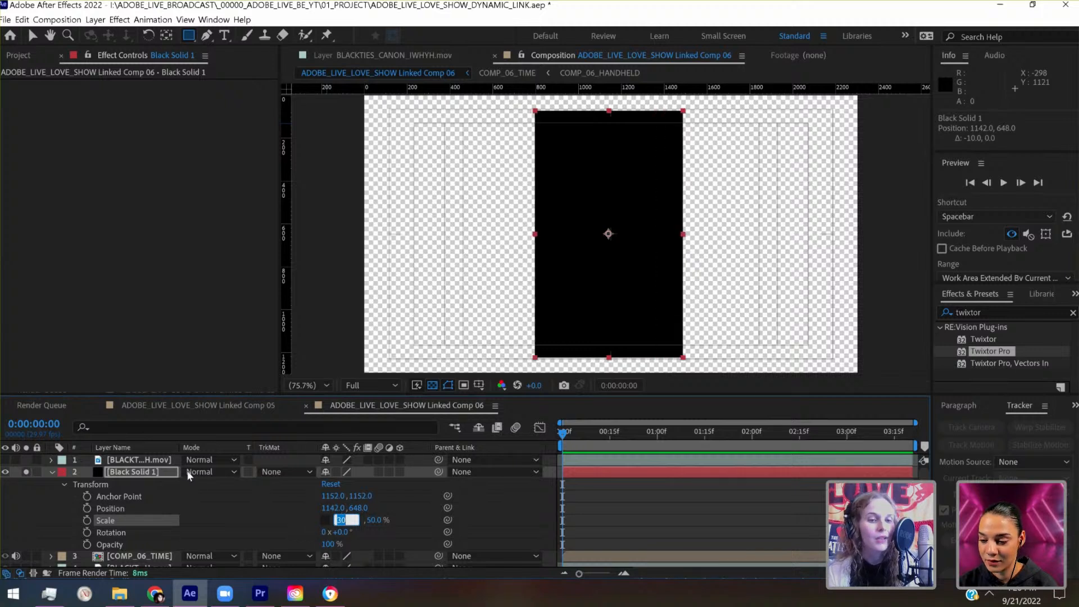
{"action": "key", "text": "Return"}
- Move Black Solid 1 left to position 472, 648, just inside the left edge of the title/action-safe guides
{"action": "key", "text": "shift+Left"}
{"action": "key", "text": "shift+Left"}
{"action": "key", "text": "shift+Left"}
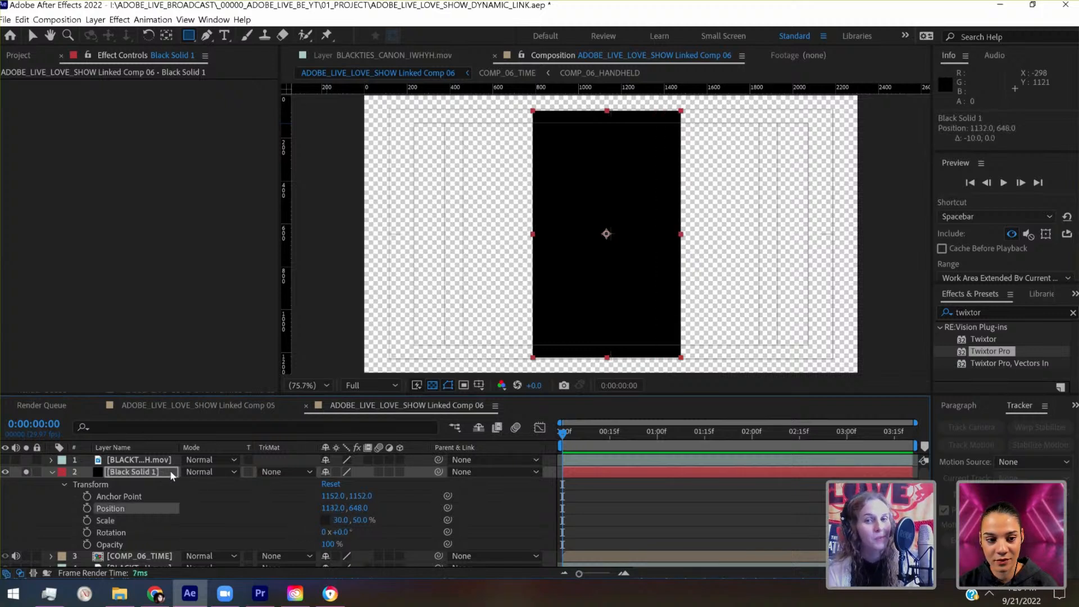
{"action": "key", "text": "shift+Left"}
{"action": "key", "text": "shift+Left"}
{"action": "key", "text": "shift+Left"}
{"action": "key", "text": "shift+Left"}
{"action": "key", "text": "shift+Left"}
{"action": "key", "text": "shift+Left"}
{"action": "key", "text": "shift+Left"}
{"action": "key", "text": "shift+Left"}
{"action": "key", "text": "shift+Left"}
{"action": "key", "text": "shift+Left"}
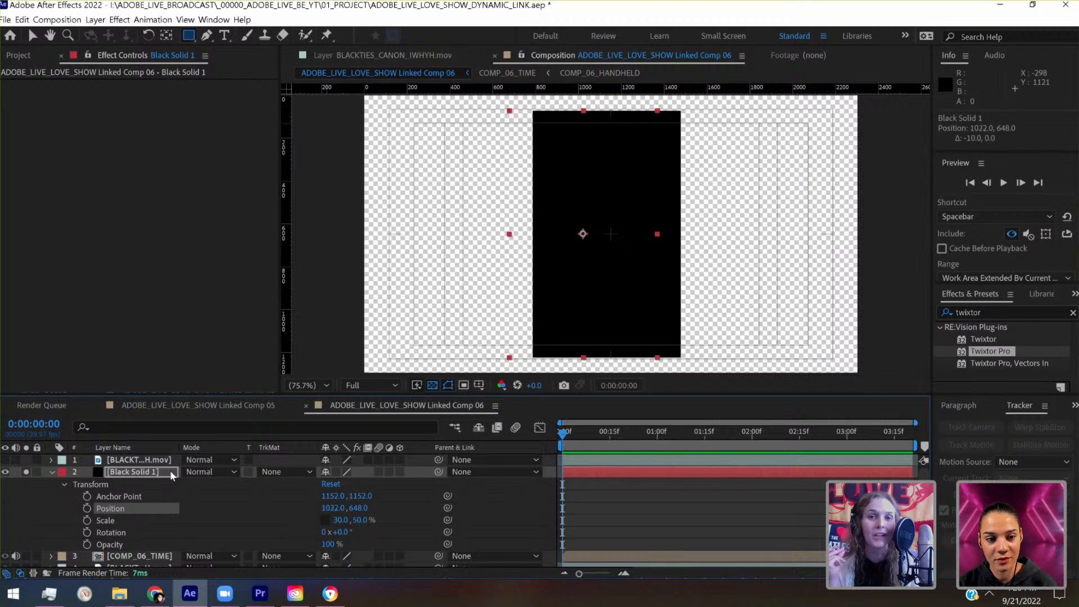
{"action": "key", "text": "shift+Left"}
{"action": "key", "text": "shift+Left"}
{"action": "key", "text": "shift+Left"}
{"action": "key", "text": "shift+Left"}
{"action": "key", "text": "shift+Left"}
{"action": "key", "text": "shift+Left"}
{"action": "key", "text": "shift+Left"}
{"action": "key", "text": "shift+Left"}
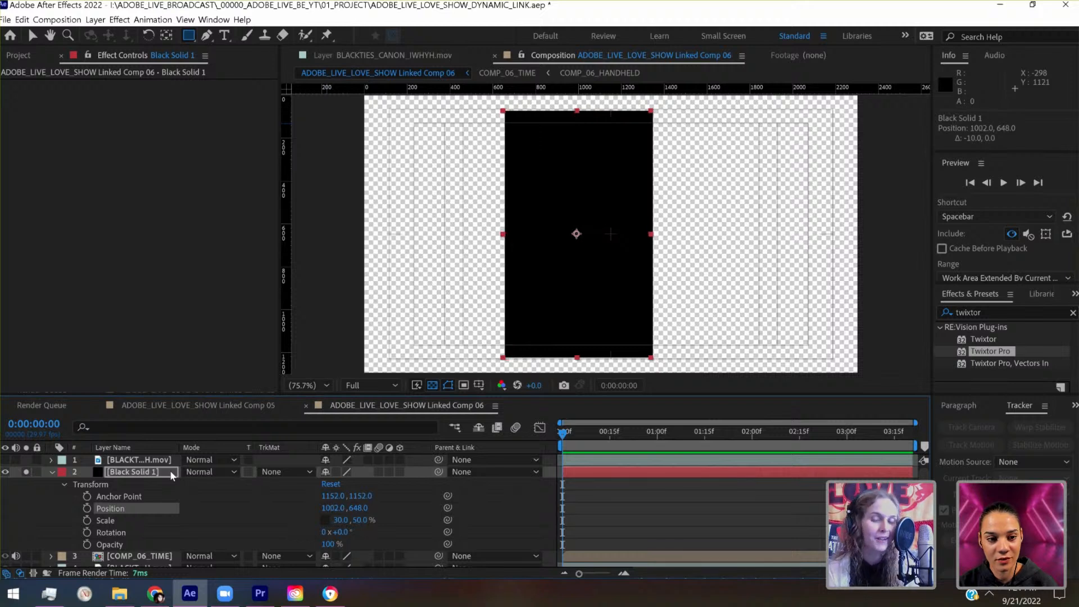
{"action": "key", "text": "shift+Left"}
{"action": "key", "text": "shift+Left"}
{"action": "key", "text": "shift+Left"}
{"action": "key", "text": "shift+Left"}
{"action": "key", "text": "shift+Left"}
{"action": "key", "text": "shift+Left"}
{"action": "key", "text": "shift+Left"}
{"action": "key", "text": "shift+Left"}
{"action": "key", "text": "shift+Left"}
{"action": "key", "text": "shift+Left"}
{"action": "key", "text": "shift+Left"}
{"action": "key", "text": "shift+Left"}
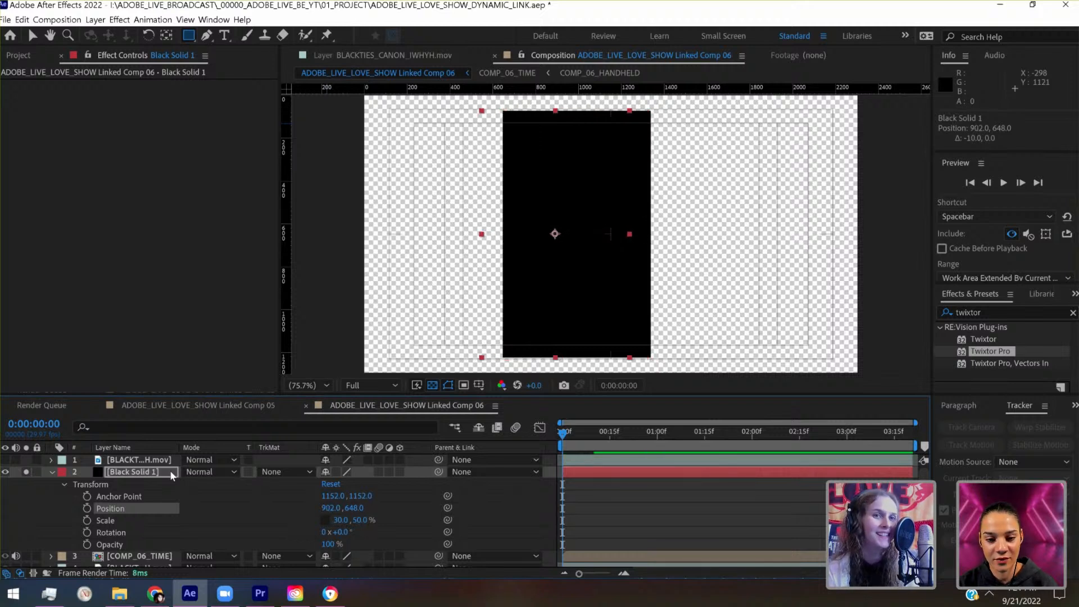
{"action": "key", "text": "shift+Left"}
{"action": "key", "text": "shift+Left"}
{"action": "key", "text": "shift+Left"}
{"action": "key", "text": "shift+Left"}
{"action": "key", "text": "shift+Left"}
{"action": "key", "text": "shift+Left"}
{"action": "key", "text": "shift+Left"}
{"action": "key", "text": "shift+Left"}
{"action": "key", "text": "shift+Left"}
{"action": "key", "text": "shift+Left"}
{"action": "key", "text": "shift+Left"}
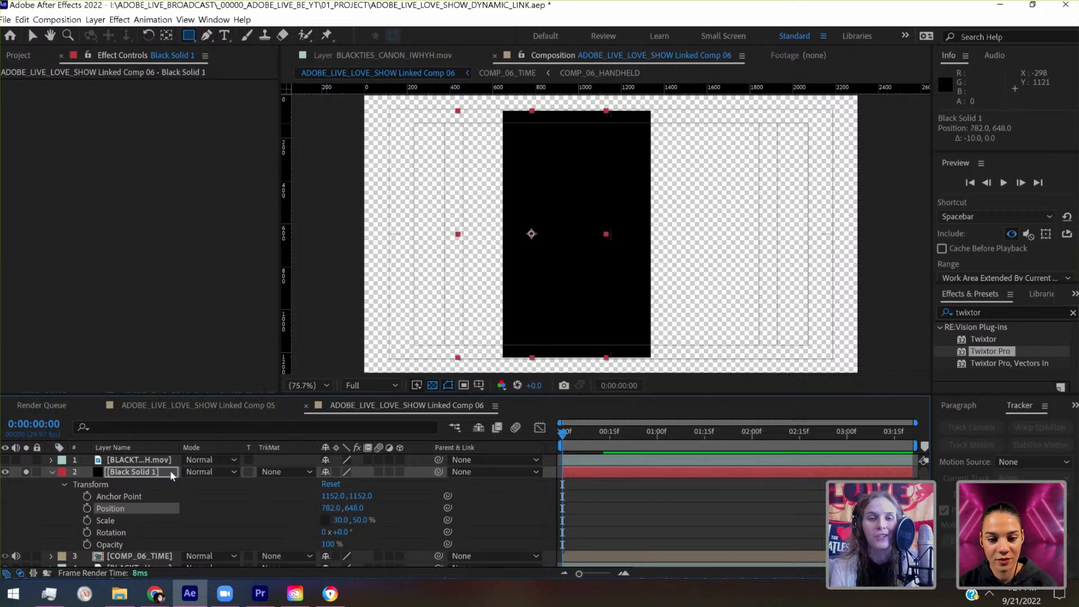
{"action": "key", "text": "shift+Left"}
{"action": "key", "text": "shift+Left"}
{"action": "key", "text": "shift+Left"}
{"action": "key", "text": "shift+Left"}
{"action": "key", "text": "shift+Left"}
{"action": "key", "text": "shift+Left"}
{"action": "key", "text": "shift+Left"}
{"action": "key", "text": "shift+Left"}
{"action": "key", "text": "shift+Left"}
{"action": "key", "text": "shift+Left"}
{"action": "key", "text": "shift+Left"}
{"action": "key", "text": "shift+Left"}
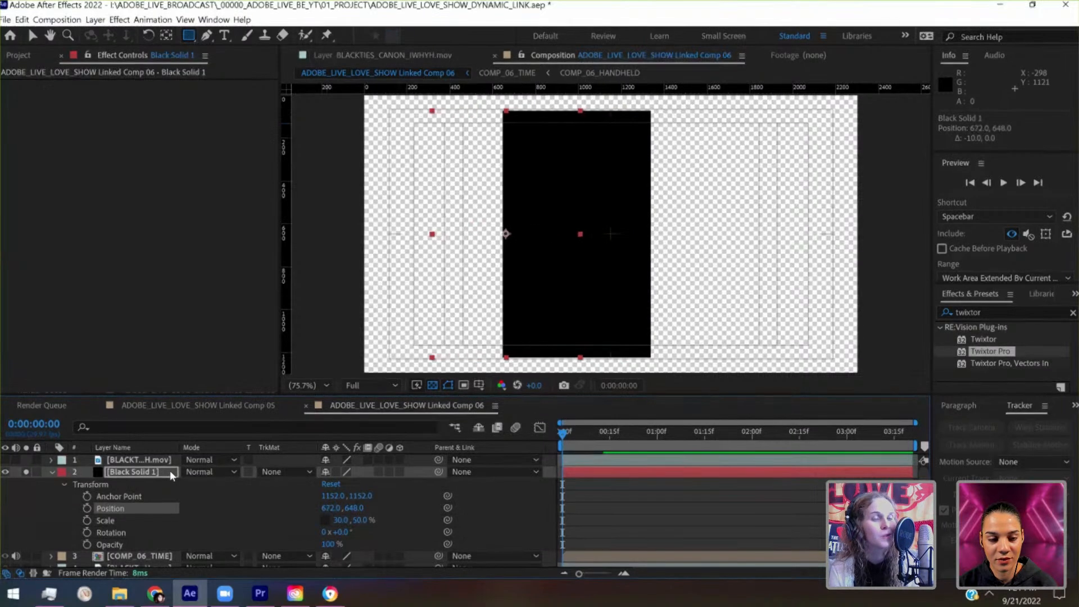
{"action": "key", "text": "shift+Left"}
{"action": "key", "text": "shift+Left"}
{"action": "key", "text": "shift+Left"}
{"action": "key", "text": "shift+Left"}
{"action": "key", "text": "shift+Left"}
{"action": "key", "text": "shift+Left"}
{"action": "key", "text": "shift+Left"}
{"action": "key", "text": "shift+Left"}
{"action": "key", "text": "shift+Left"}
{"action": "key", "text": "shift+Left"}
{"action": "key", "text": "shift+Left"}
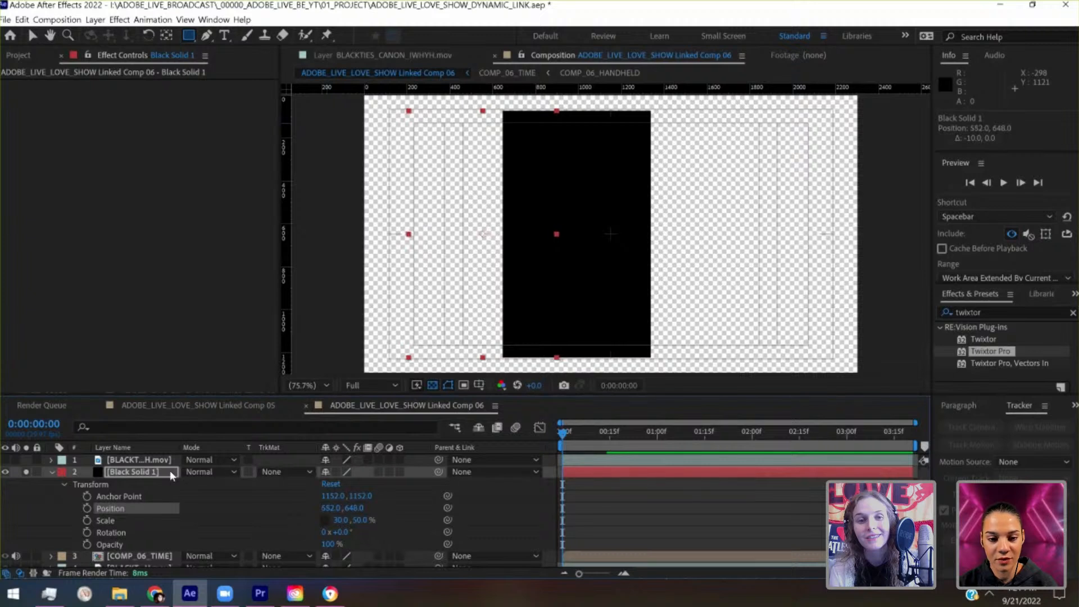
{"action": "key", "text": "shift+Left"}
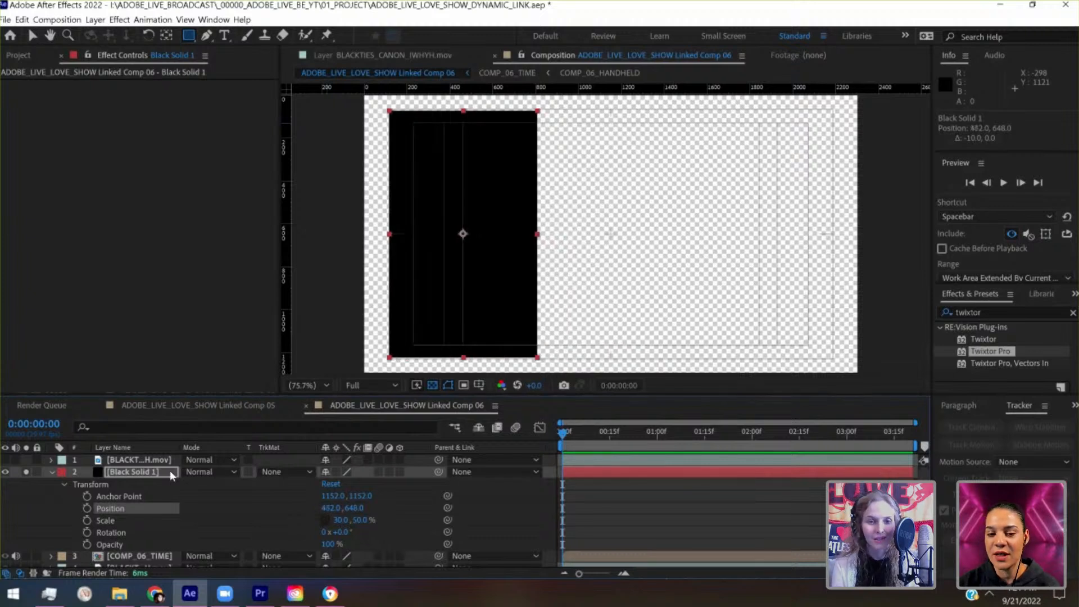
{"action": "key", "text": "shift+Right"}
- Duplicate Black Solid 1 and move the copy right to position 1222, 648, leaving a narrow gap beside the original
{"action": "left_click", "coordinate": [148, 474]}
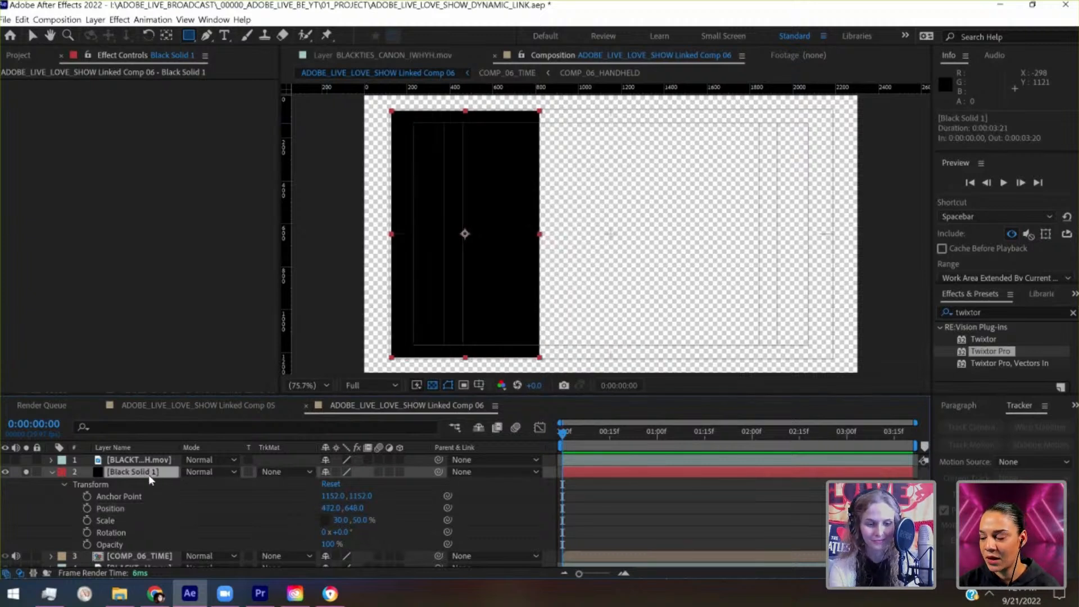
{"action": "key", "text": "ctrl+d"}
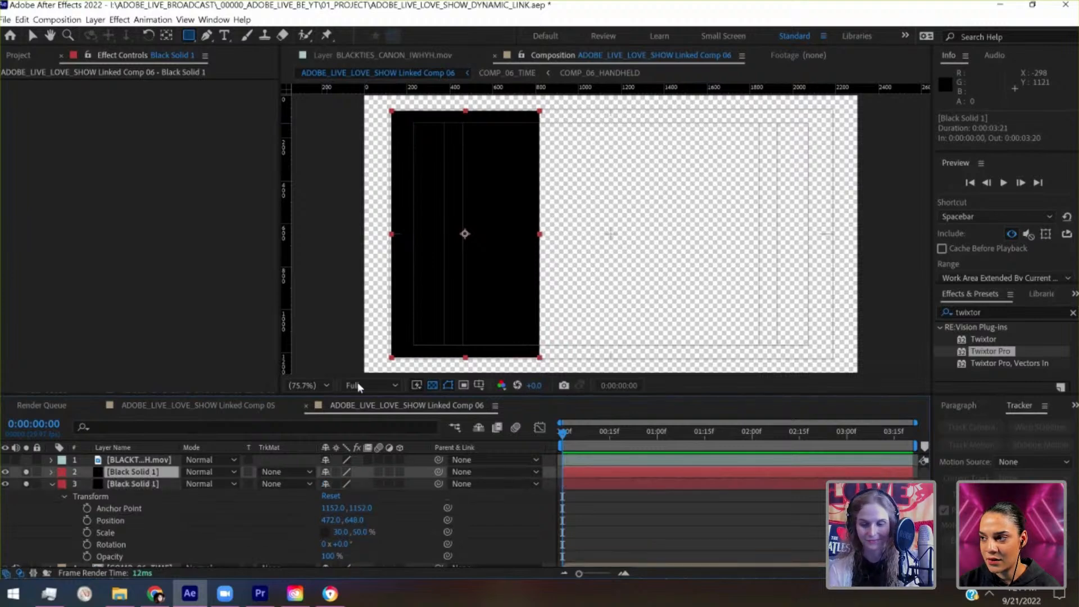
{"action": "key", "text": "shift+Right"}
{"action": "key", "text": "shift+Right"}
{"action": "key", "text": "shift+Right"}
{"action": "key", "text": "shift+Right"}
{"action": "key", "text": "shift+Right"}
{"action": "key", "text": "shift+Right"}
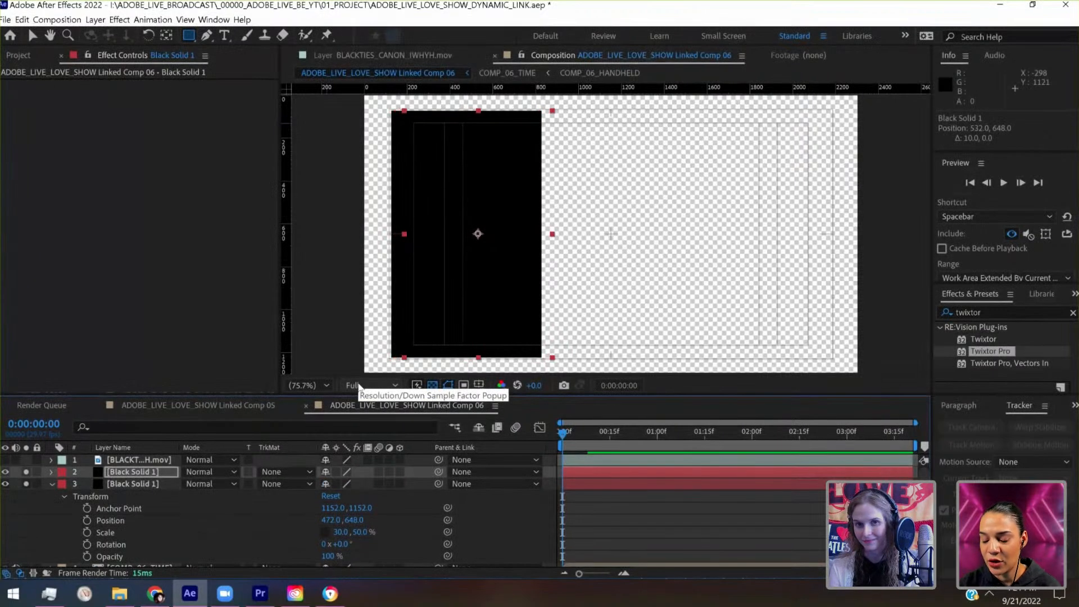
{"action": "key", "text": "shift+Right"}
{"action": "key", "text": "shift+Right"}
{"action": "key", "text": "shift+Right"}
{"action": "key", "text": "shift+Right"}
{"action": "key", "text": "shift+Right"}
{"action": "key", "text": "shift+Right"}
{"action": "key", "text": "shift+Right"}
{"action": "key", "text": "shift+Right"}
{"action": "key", "text": "shift+Right"}
{"action": "key", "text": "shift+Right"}
{"action": "key", "text": "shift+Right"}
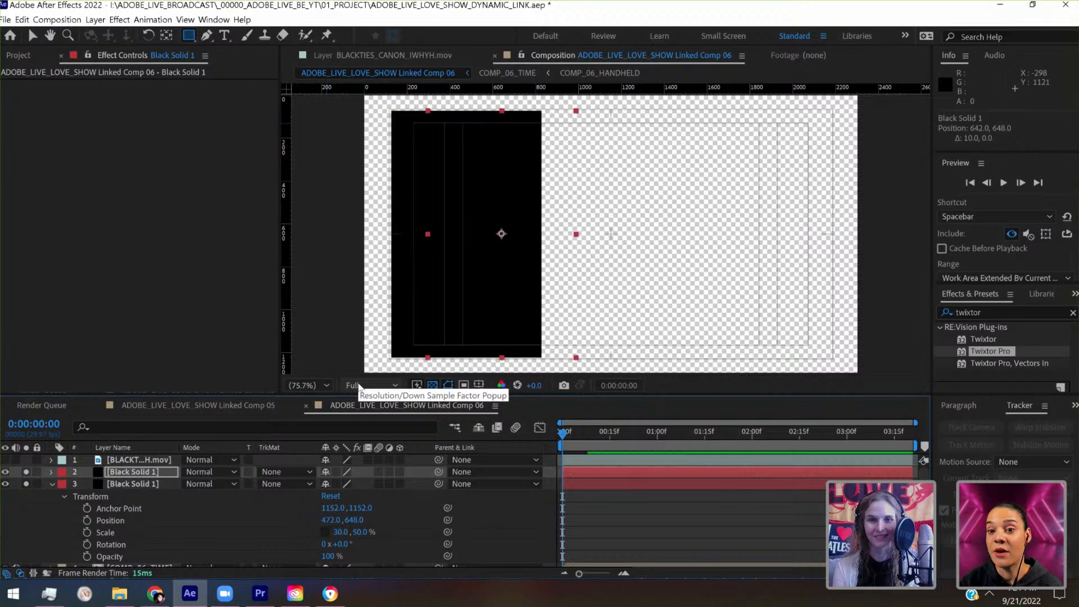
{"action": "key", "text": "shift+Right"}
{"action": "key", "text": "shift+Right"}
{"action": "key", "text": "shift+Right"}
{"action": "key", "text": "shift+Right"}
{"action": "key", "text": "shift+Right"}
{"action": "key", "text": "shift+Right"}
{"action": "key", "text": "shift+Right"}
{"action": "key", "text": "shift+Right"}
{"action": "key", "text": "shift+Right"}
{"action": "key", "text": "shift+Right"}
{"action": "key", "text": "shift+Right"}
{"action": "key", "text": "shift+Right"}
{"action": "key", "text": "shift+Right"}
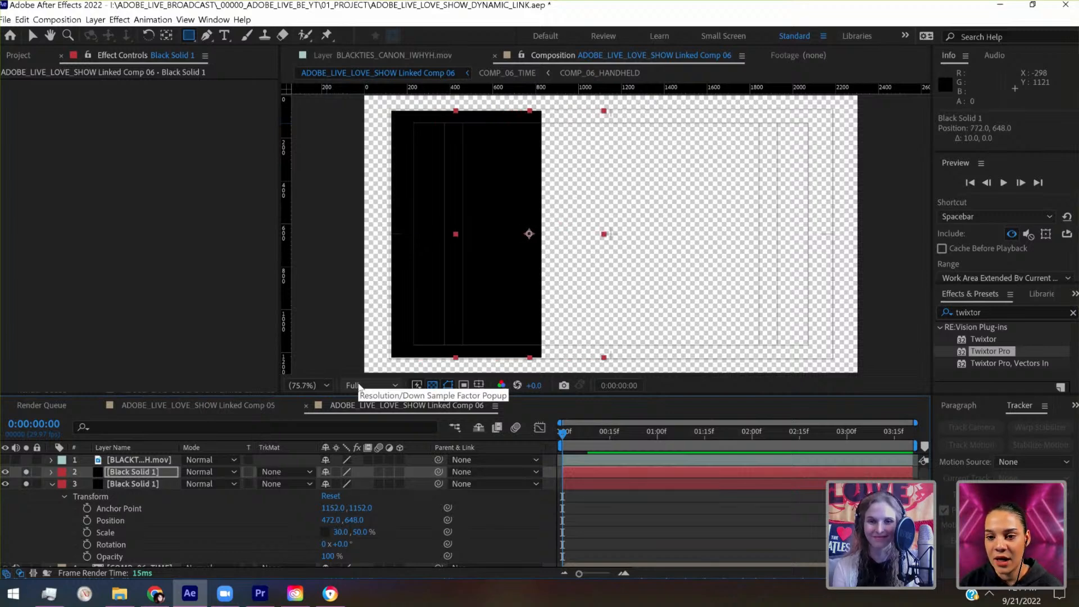
{"action": "key", "text": "shift+Right"}
{"action": "key", "text": "shift+Right"}
{"action": "key", "text": "shift+Right"}
{"action": "key", "text": "shift+Right"}
{"action": "key", "text": "shift+Right"}
{"action": "key", "text": "shift+Right"}
{"action": "key", "text": "shift+Right"}
{"action": "key", "text": "shift+Right"}
{"action": "key", "text": "shift+Right"}
{"action": "key", "text": "shift+Right"}
{"action": "key", "text": "shift+Right"}
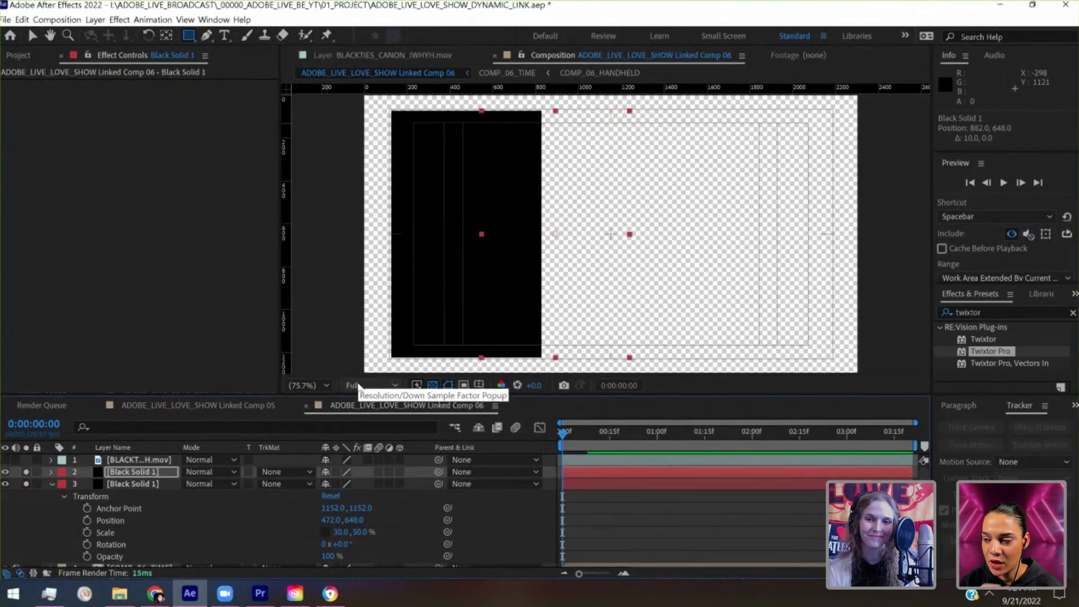
{"action": "key", "text": "shift+Right"}
{"action": "key", "text": "shift+Right"}
{"action": "key", "text": "shift+Right"}
{"action": "key", "text": "shift+Right"}
{"action": "key", "text": "shift+Right"}
{"action": "key", "text": "shift+Right"}
{"action": "key", "text": "shift+Right"}
{"action": "key", "text": "shift+Right"}
{"action": "key", "text": "shift+Right"}
{"action": "key", "text": "shift+Right"}
{"action": "key", "text": "shift+Right"}
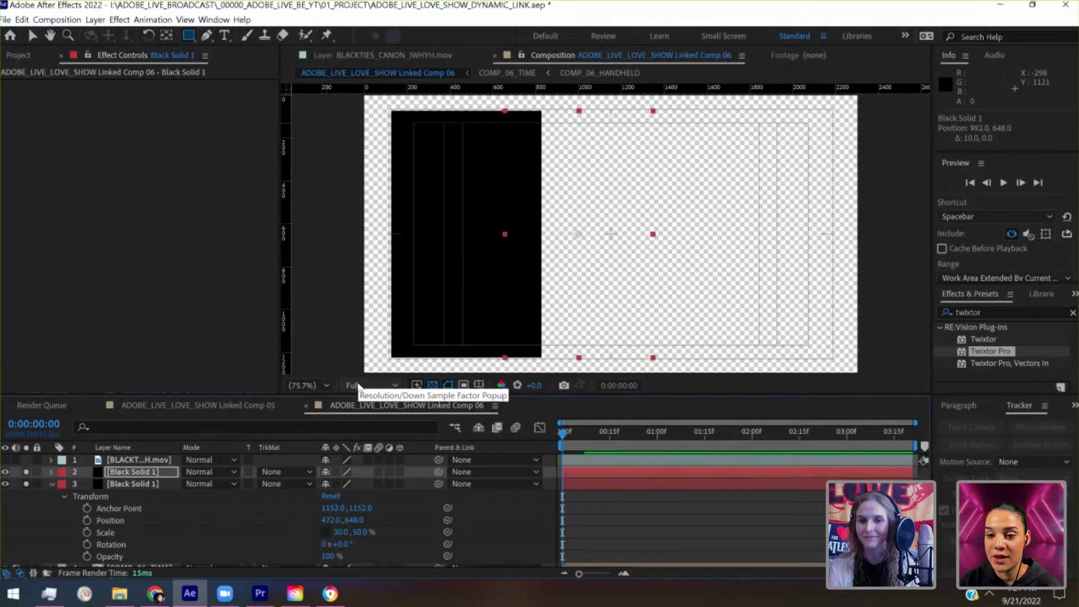
{"action": "key", "text": "shift+Right"}
{"action": "key", "text": "shift+Right"}
{"action": "key", "text": "shift+Right"}
{"action": "key", "text": "shift+Right"}
{"action": "key", "text": "shift+Right"}
{"action": "key", "text": "shift+Right"}
{"action": "key", "text": "shift+Right"}
{"action": "key", "text": "shift+Right"}
{"action": "key", "text": "shift+Right"}
{"action": "key", "text": "shift+Right"}
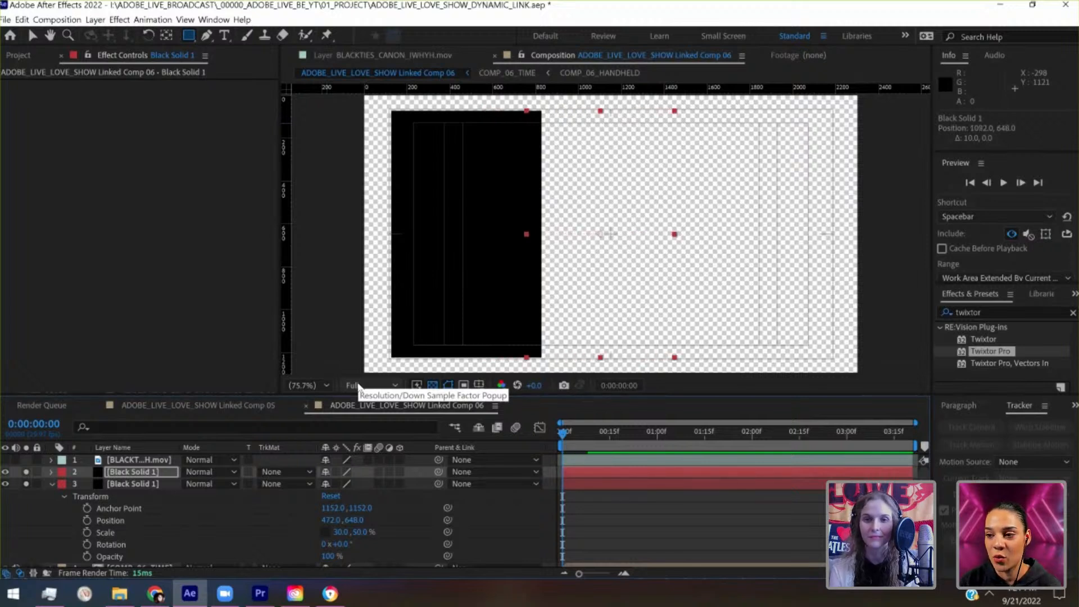
{"action": "key", "text": "shift+Right"}
{"action": "key", "text": "shift+Right"}
{"action": "key", "text": "shift+Right"}
{"action": "key", "text": "shift+Right"}
{"action": "key", "text": "shift+Right"}
{"action": "key", "text": "shift+Right"}
{"action": "key", "text": "shift+Right"}
{"action": "key", "text": "shift+Right"}
{"action": "key", "text": "shift+Right"}
{"action": "key", "text": "shift+Right"}
{"action": "key", "text": "shift+Right"}
{"action": "key", "text": "shift+Right"}
{"action": "key", "text": "shift+Right"}
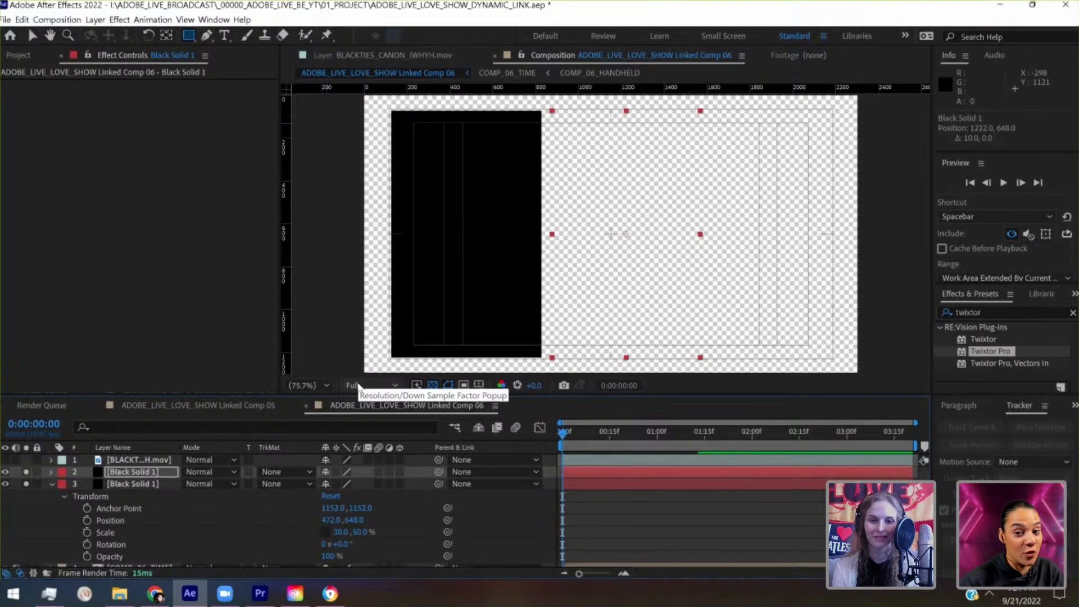
- Try a 30% vertical scale on the original left-hand solid, and undo the change
{"action": "left_click", "coordinate": [360, 532]}
{"action": "type", "text": "3"}
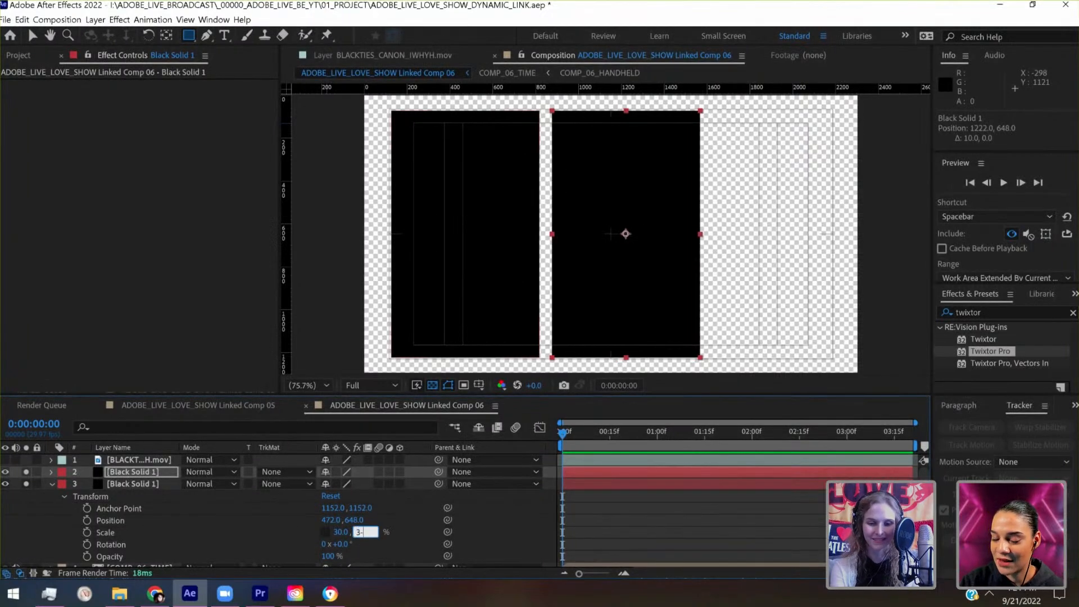
{"action": "type", "text": "0"}
{"action": "key", "text": "Return"}
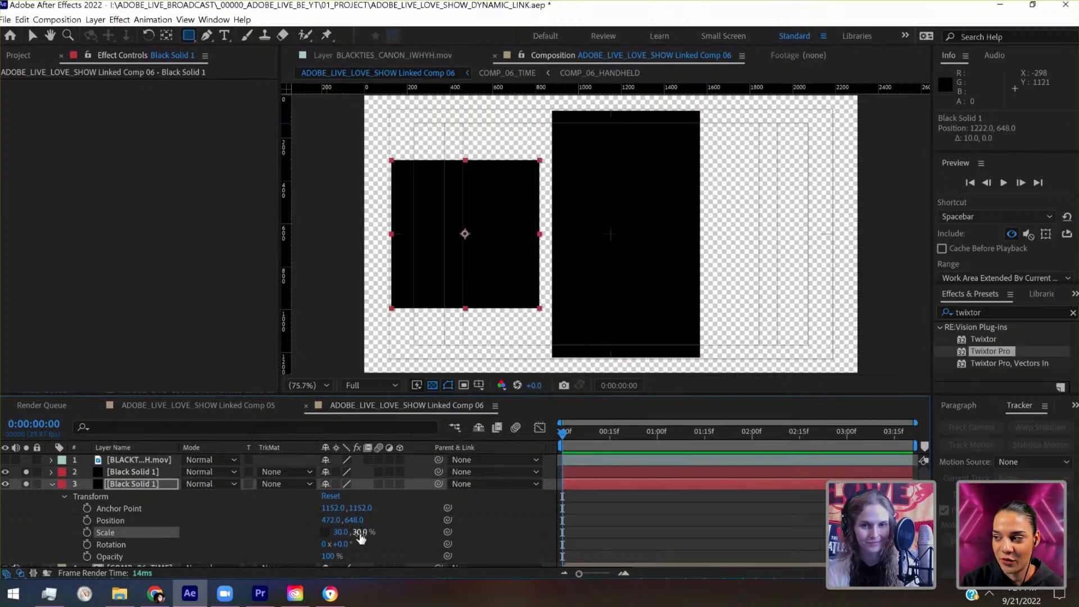
{"action": "key", "text": "ctrl+z"}
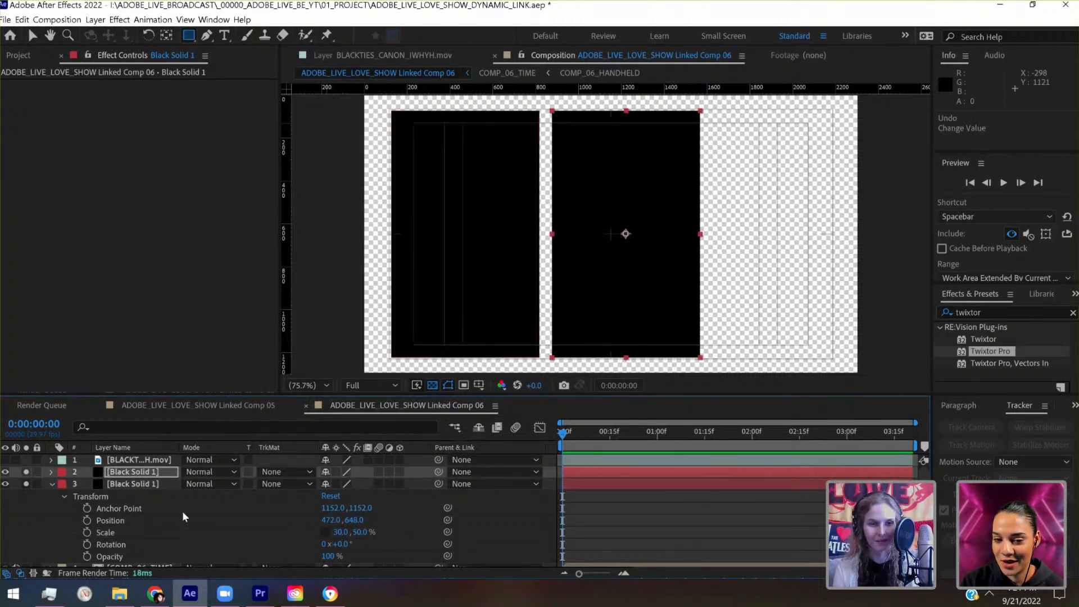
- Set the vertical scale of the duplicated right-hand Black Solid 1 to 30%
{"action": "left_click", "coordinate": [51, 472]}
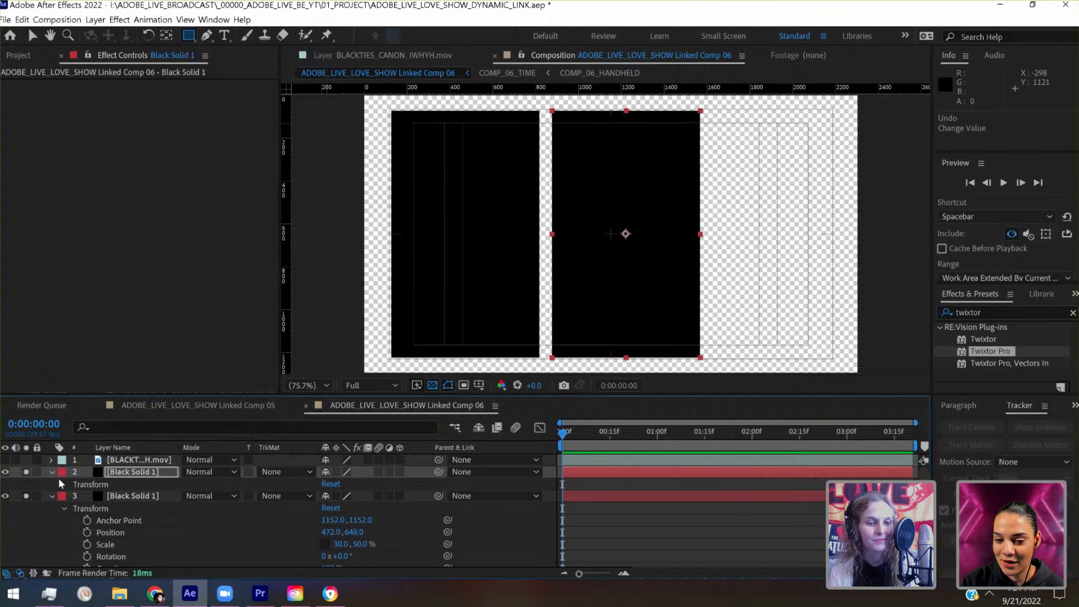
{"action": "left_click", "coordinate": [111, 508]}
{"action": "left_click", "coordinate": [360, 520]}
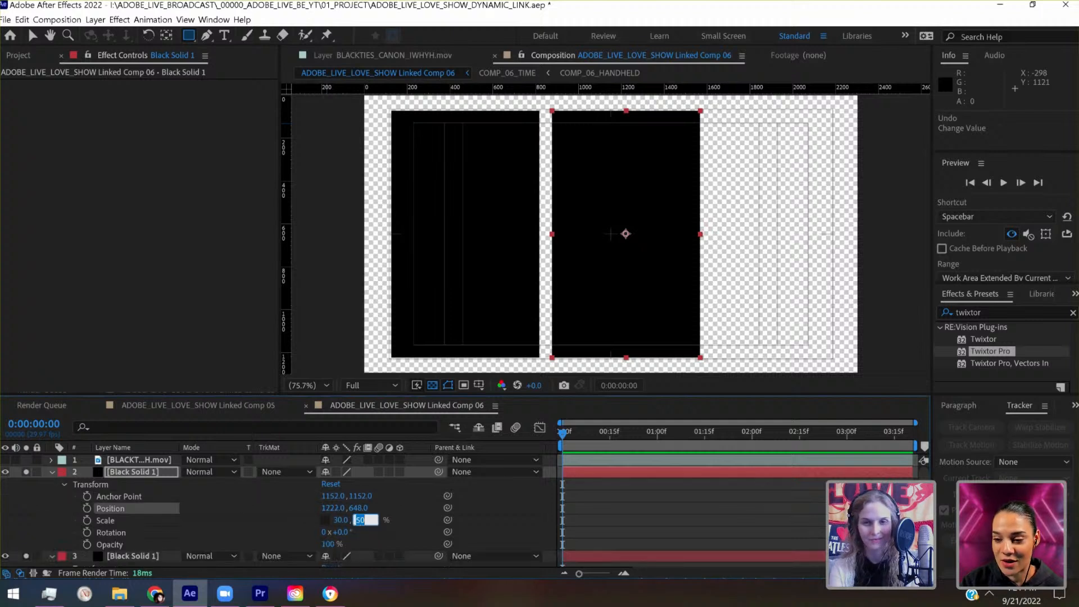
{"action": "type", "text": "30"}
{"action": "key", "text": "Return"}
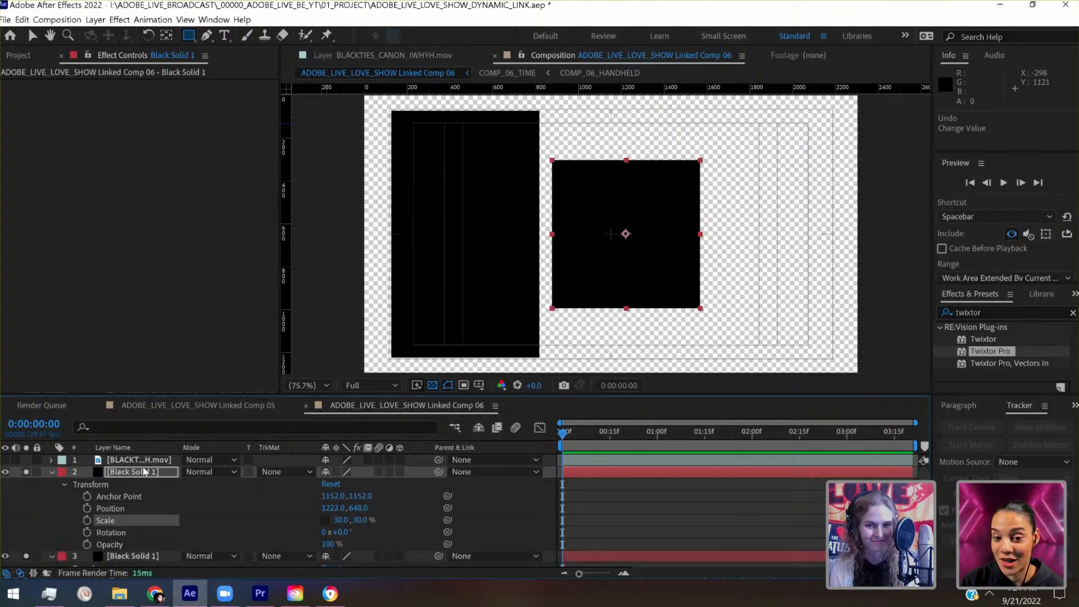
- Set the vertical scale of the right-hand Black Solid 1 to 25%
{"action": "left_click", "coordinate": [360, 520]}
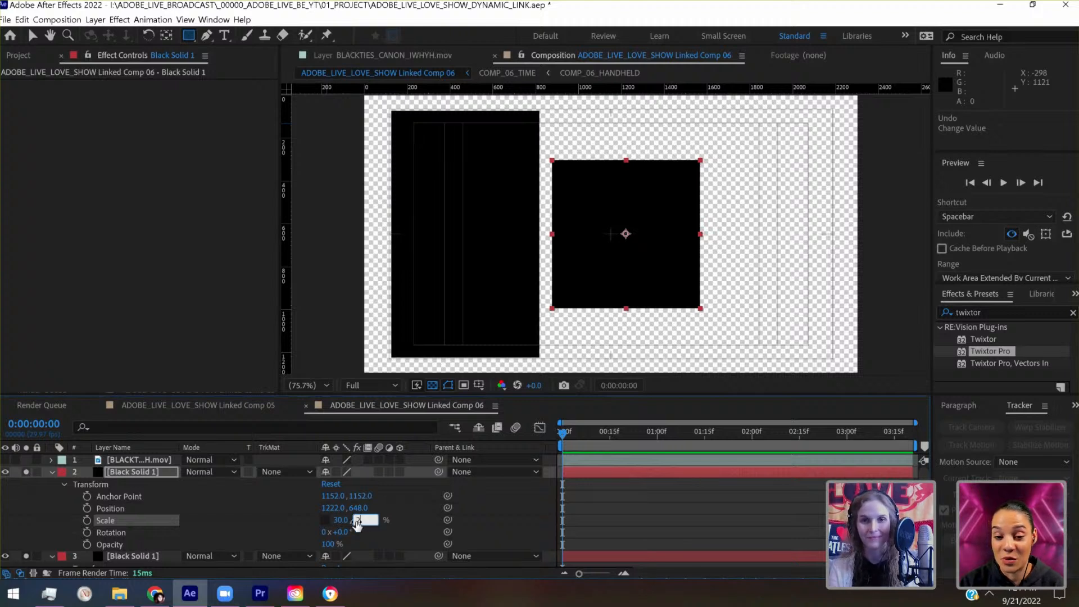
{"action": "type", "text": "25"}
{"action": "key", "text": "Return"}
- Move the right-hand Black Solid 1 up to position 1222, 353, roughly level with the top edge of the left-hand solid
{"action": "left_click", "coordinate": [163, 477]}
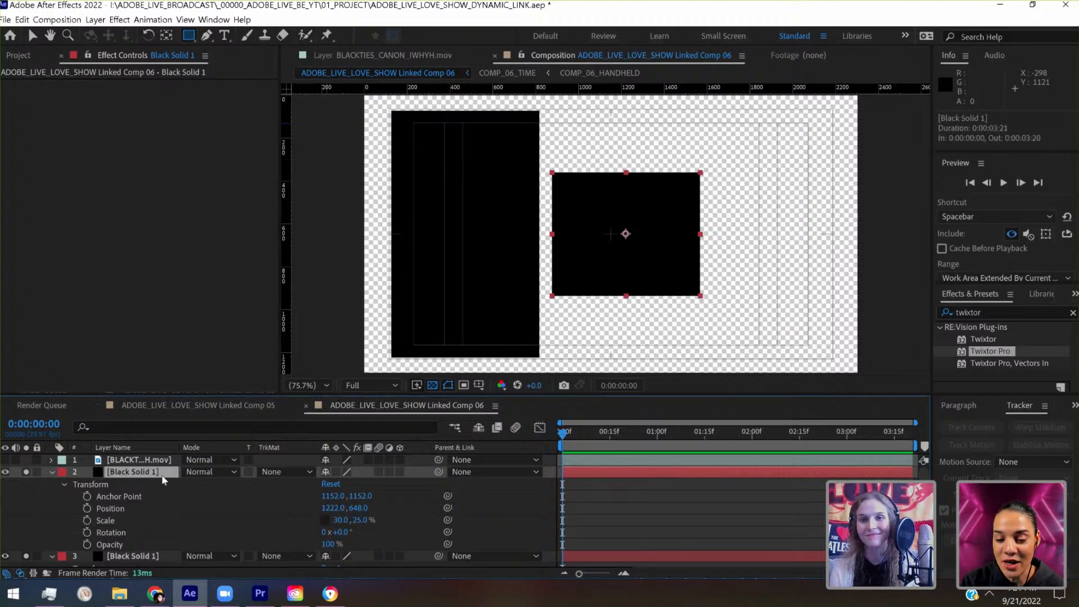
{"action": "key", "text": "shift+Up"}
{"action": "key", "text": "shift+Up"}
{"action": "key", "text": "shift+Up"}
{"action": "key", "text": "shift+Up"}
{"action": "key", "text": "shift+Up"}
{"action": "key", "text": "shift+Up"}
{"action": "key", "text": "shift+Up"}
{"action": "key", "text": "shift+Up"}
{"action": "key", "text": "shift+Up"}
{"action": "key", "text": "shift+Up"}
{"action": "key", "text": "shift+Up"}
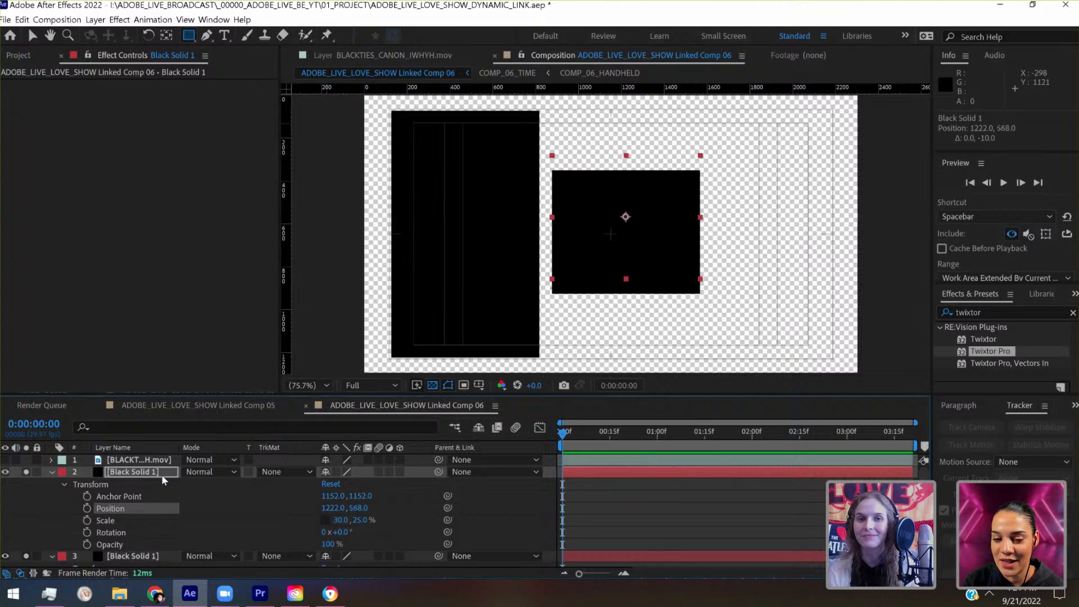
{"action": "key", "text": "shift+Up"}
{"action": "key", "text": "shift+Up"}
{"action": "key", "text": "shift+Up"}
{"action": "key", "text": "shift+Up"}
{"action": "key", "text": "shift+Up"}
{"action": "key", "text": "shift+Up"}
{"action": "key", "text": "shift+Up"}
{"action": "key", "text": "shift+Up"}
{"action": "key", "text": "shift+Up"}
{"action": "key", "text": "shift+Up"}
{"action": "key", "text": "shift+Up"}
{"action": "key", "text": "shift+Up"}
{"action": "key", "text": "shift+Up"}
{"action": "key", "text": "shift+Up"}
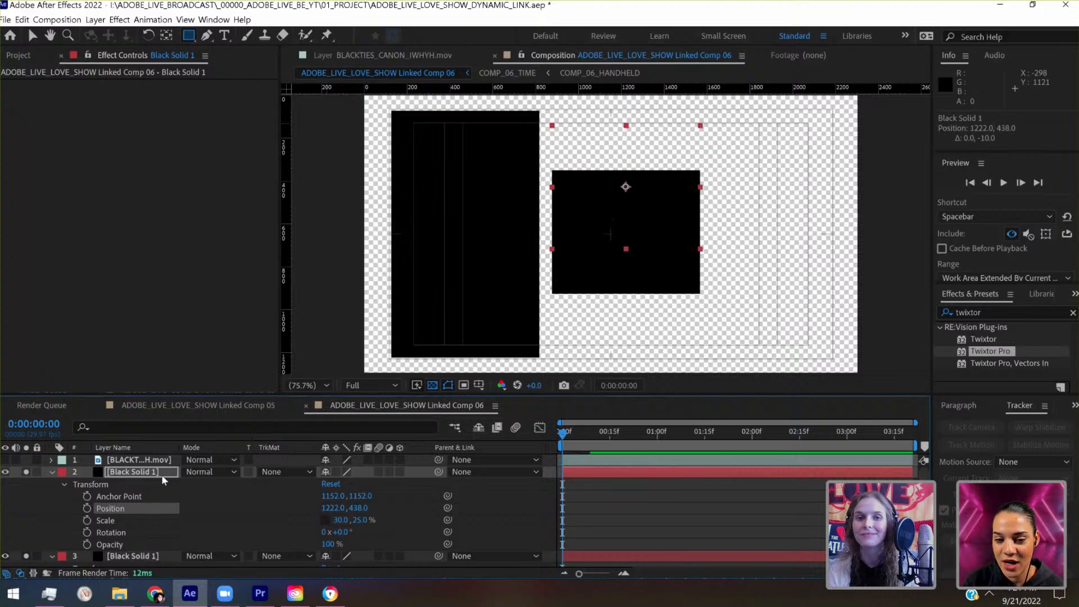
{"action": "key", "text": "shift+Up"}
{"action": "key", "text": "shift+Up"}
{"action": "key", "text": "shift+Up"}
{"action": "key", "text": "shift+Up"}
{"action": "key", "text": "shift+Up"}
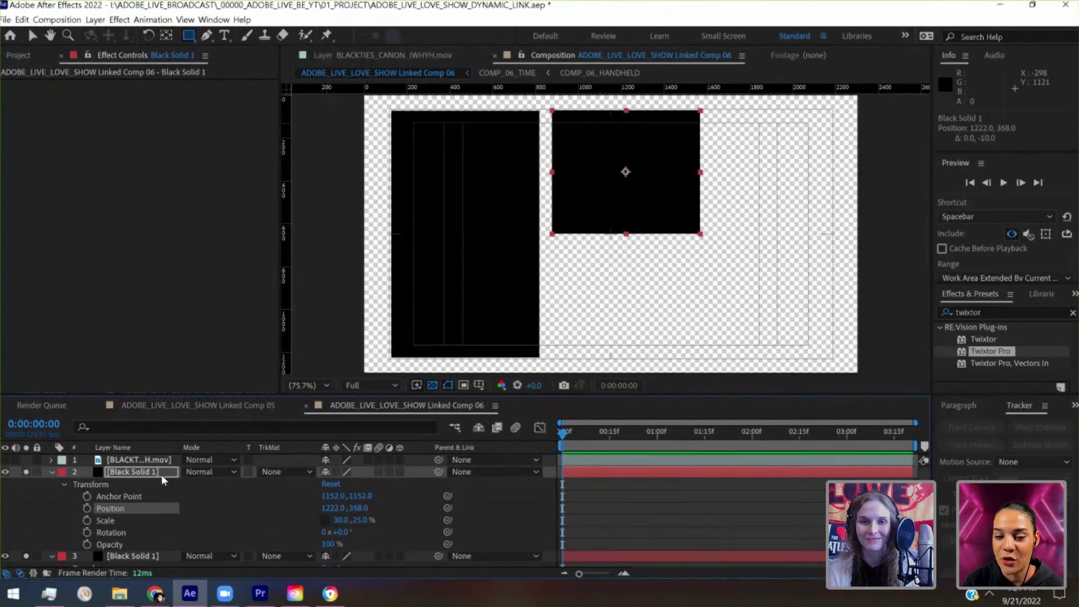
{"action": "key", "text": "shift+Down"}
{"action": "key", "text": "shift+Down"}
{"action": "key", "text": "Up"}
{"action": "key", "text": "Up"}
{"action": "key", "text": "Up"}
{"action": "key", "text": "Up"}
{"action": "key", "text": "Up"}
{"action": "key", "text": "Up"}
{"action": "key", "text": "Up"}
{"action": "key", "text": "Up"}
{"action": "key", "text": "Up"}
{"action": "key", "text": "Up"}
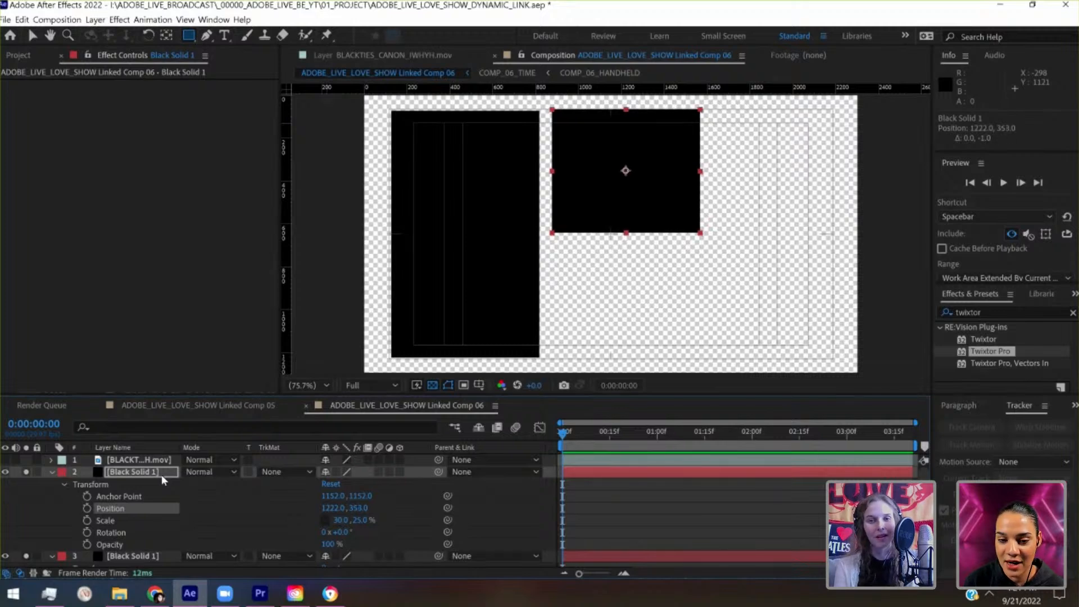
- Set the horizontal anchor point of the right-hand Black Solid 1 to 0, on its left edge
{"action": "left_click", "coordinate": [334, 496]}
{"action": "type", "text": "0"}
{"action": "key", "text": "Return"}
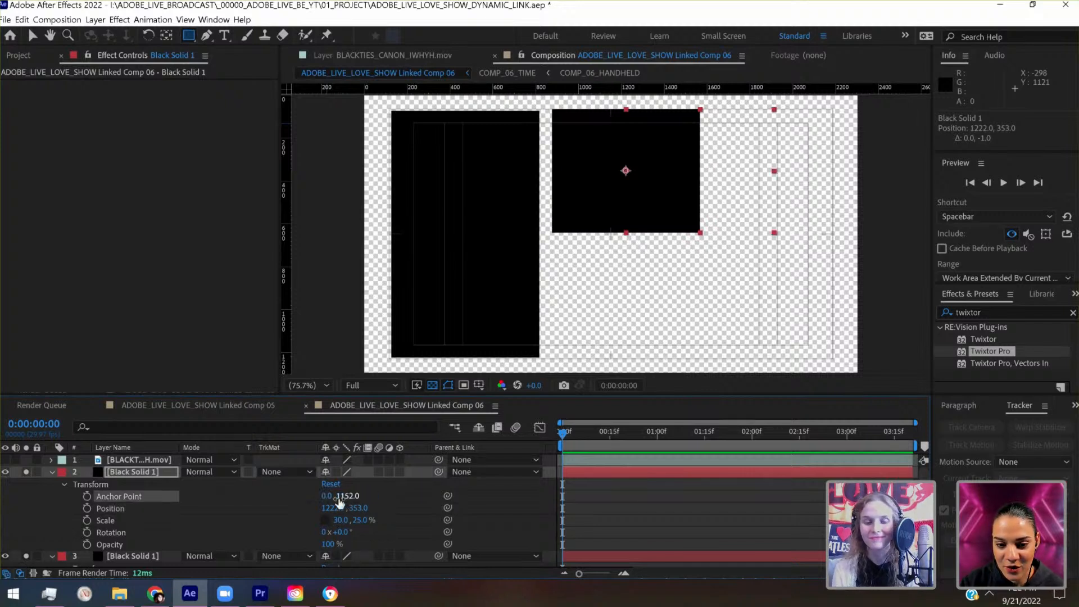
- Move the right-hand Black Solid 1 left to position 862, 353, leaving a narrow gap beside the left-hand solid
{"action": "left_click", "coordinate": [163, 475]}
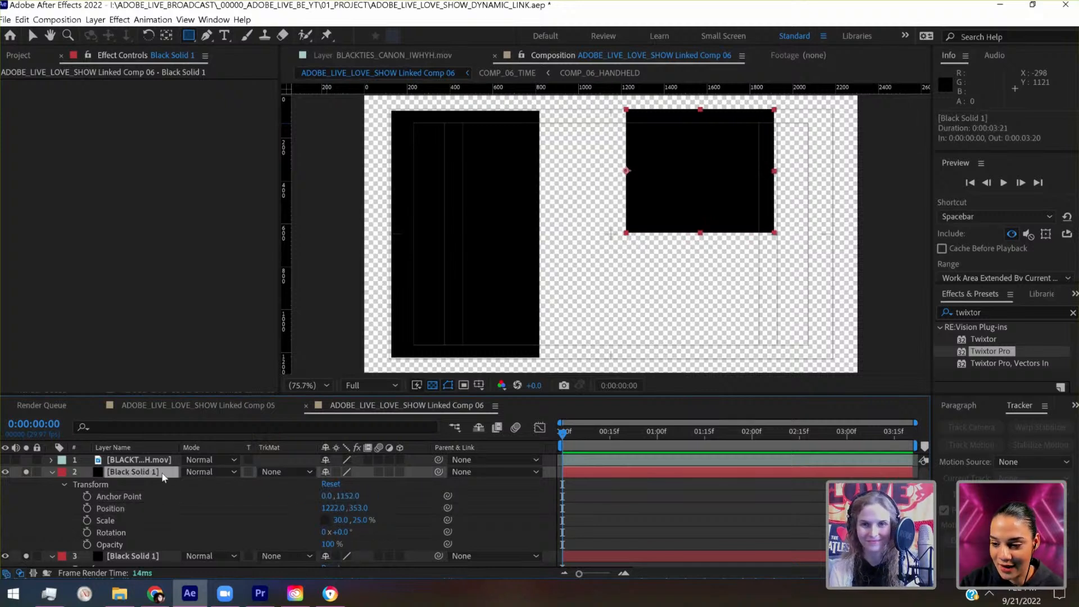
{"action": "key", "text": "shift+Left"}
{"action": "key", "text": "shift+Left"}
{"action": "key", "text": "shift+Left"}
{"action": "key", "text": "shift+Left"}
{"action": "key", "text": "shift+Left"}
{"action": "key", "text": "shift+Left"}
{"action": "key", "text": "shift+Left"}
{"action": "key", "text": "shift+Left"}
{"action": "key", "text": "shift+Left"}
{"action": "key", "text": "shift+Left"}
{"action": "key", "text": "shift+Left"}
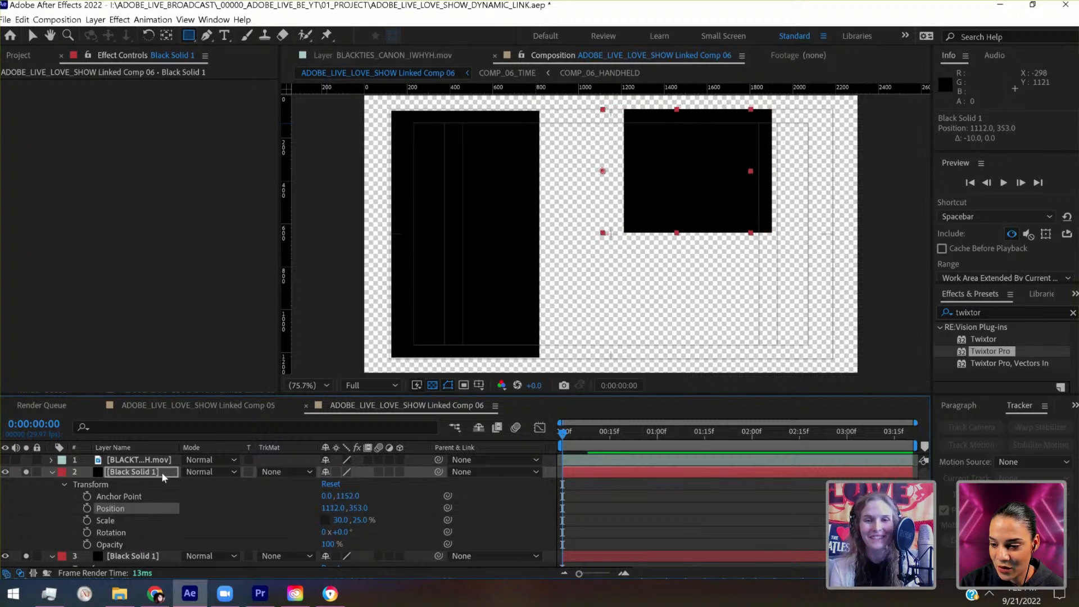
{"action": "key", "text": "shift+Left"}
{"action": "key", "text": "shift+Left"}
{"action": "key", "text": "shift+Left"}
{"action": "key", "text": "shift+Left"}
{"action": "key", "text": "shift+Left"}
{"action": "key", "text": "shift+Left"}
{"action": "key", "text": "shift+Left"}
{"action": "key", "text": "shift+Left"}
{"action": "key", "text": "shift+Left"}
{"action": "key", "text": "shift+Left"}
{"action": "key", "text": "shift+Left"}
{"action": "key", "text": "shift+Left"}
{"action": "key", "text": "shift+Left"}
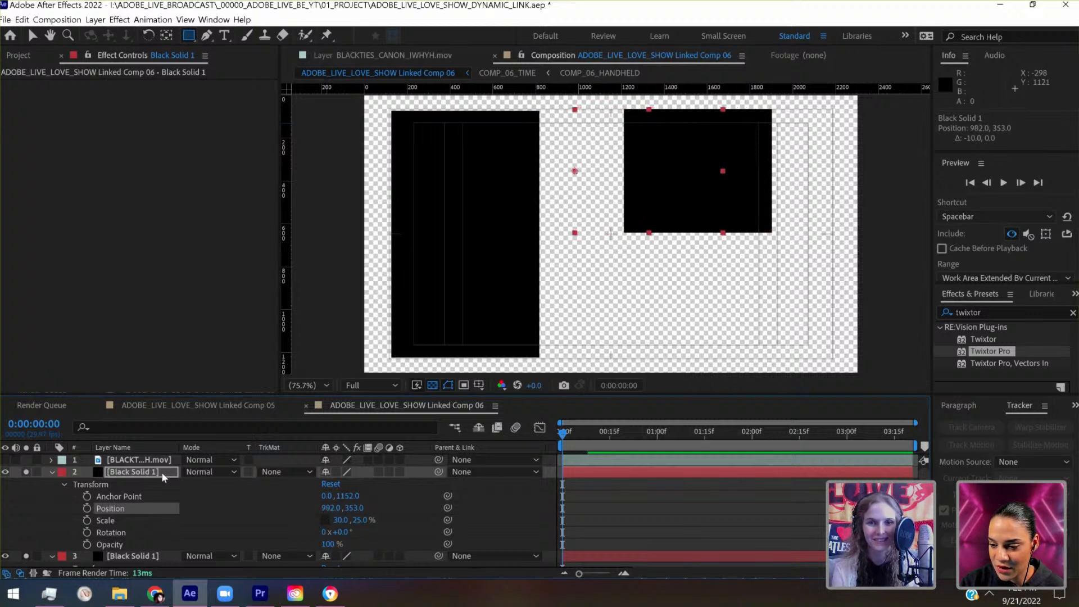
{"action": "key", "text": "shift+Left"}
{"action": "key", "text": "shift+Left"}
{"action": "key", "text": "shift+Left"}
{"action": "key", "text": "shift+Left"}
{"action": "key", "text": "shift+Left"}
{"action": "key", "text": "shift+Left"}
{"action": "key", "text": "shift+Left"}
{"action": "key", "text": "shift+Left"}
{"action": "key", "text": "shift+Left"}
{"action": "key", "text": "shift+Left"}
{"action": "key", "text": "shift+Left"}
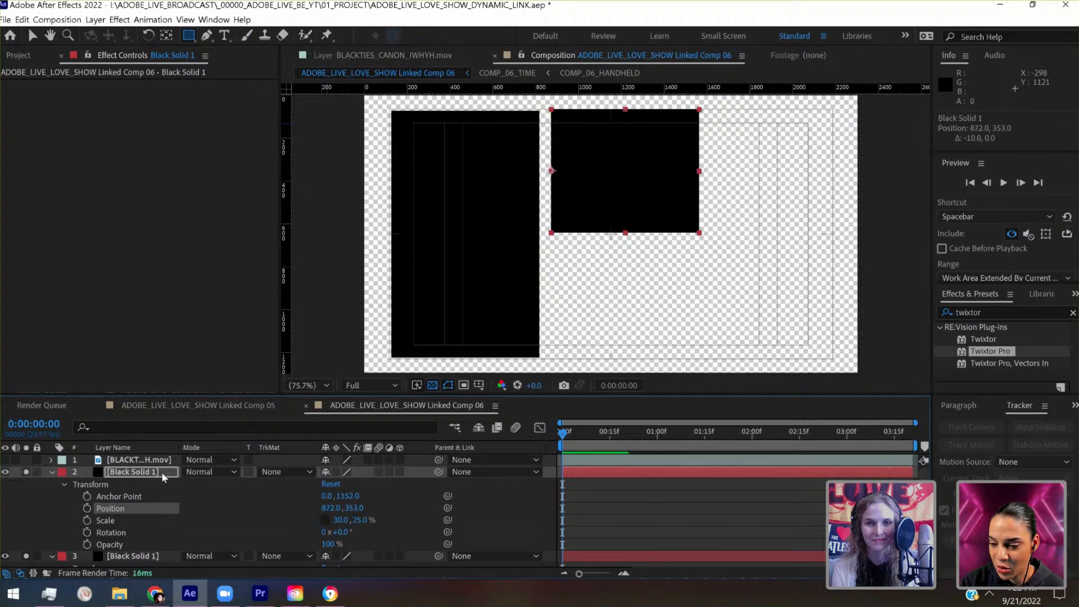
{"action": "key", "text": "shift+Left"}
{"action": "key", "text": "shift+Left"}
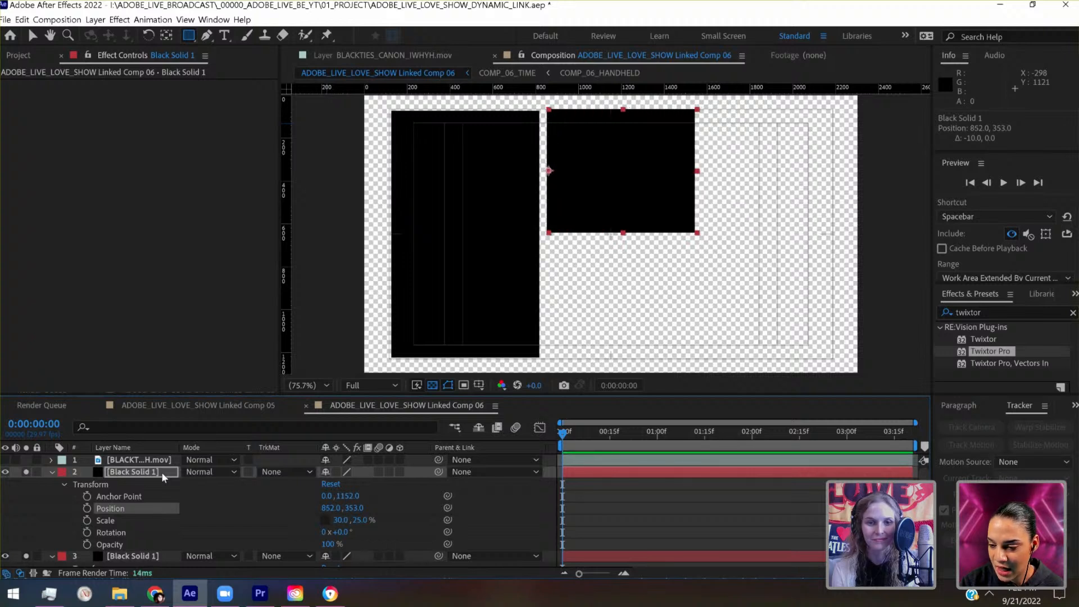
{"action": "key", "text": "shift+Right"}
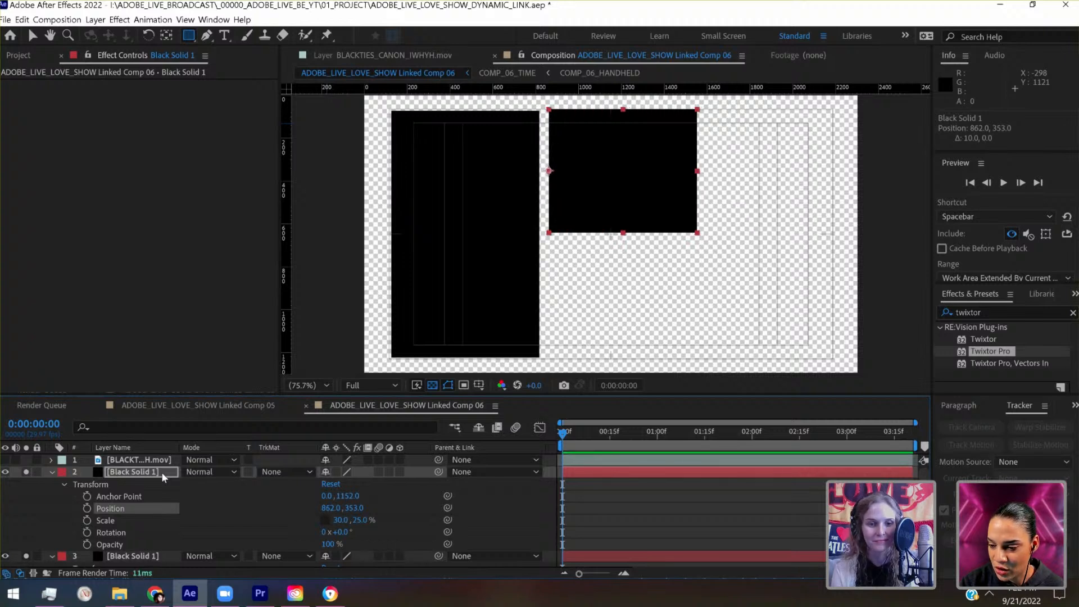
- Set the right-hand Black Solid 1's horizontal scale to 100% so it extends past the frame's right edge
{"action": "left_click", "coordinate": [340, 520]}
{"action": "type", "text": "100"}
{"action": "key", "text": "Return"}
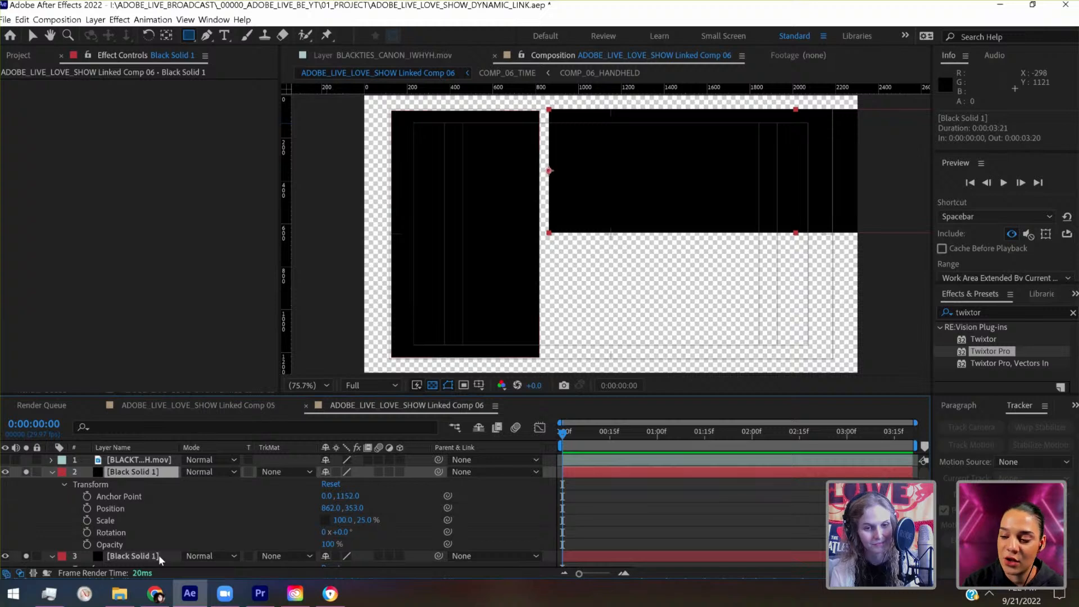
- Set the vertical scale of the left-hand Black Solid 1 to 50.5%
{"action": "scroll", "coordinate": [159, 555], "scroll_direction": "down", "scroll_amount": 2}
{"action": "key", "text": "Return"}
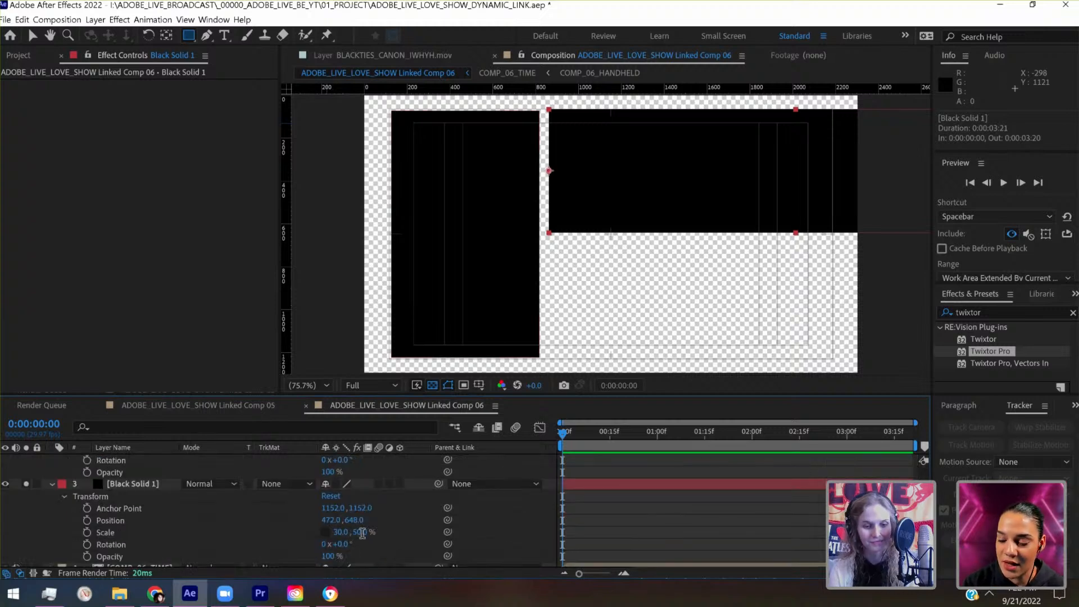
{"action": "left_click", "coordinate": [363, 533]}
{"action": "type", "text": "50.5"}
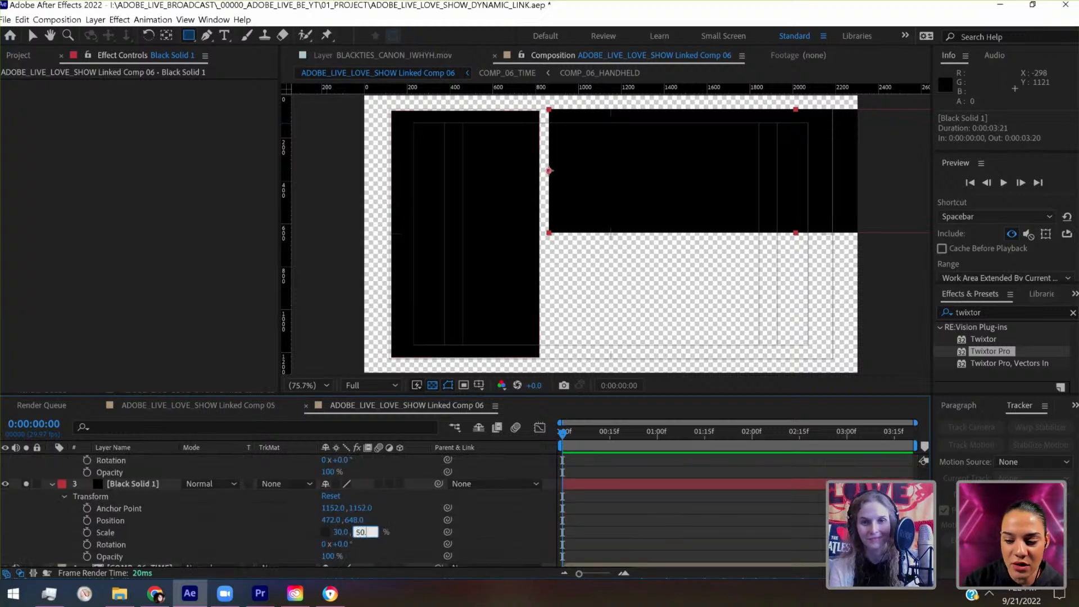
{"action": "key", "text": "Return"}
{"action": "key", "text": "Return"}
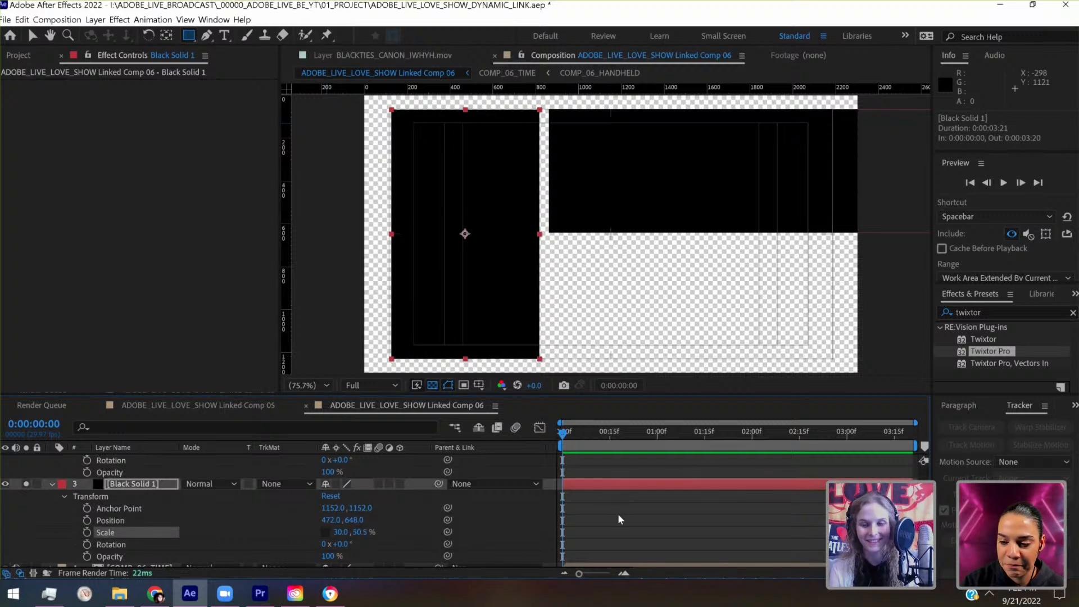
- Move the left-hand Black Solid 1 slightly left to position 462, 648
{"action": "left_click", "coordinate": [618, 474]}
{"action": "left_click", "coordinate": [616, 484]}
{"action": "key", "text": "shift+Left"}
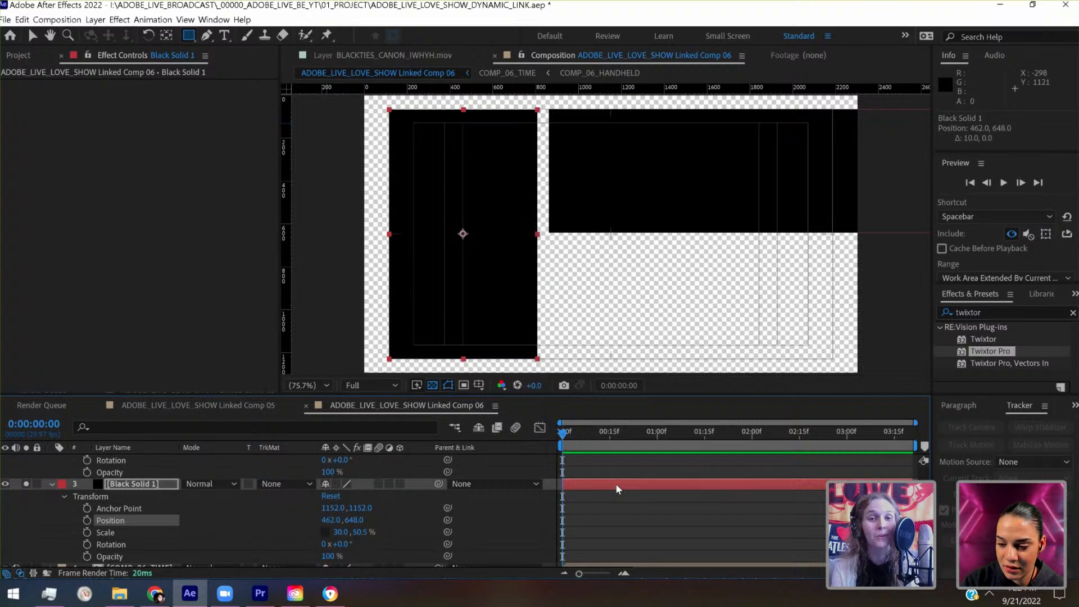
{"action": "key", "text": "Left"}
{"action": "key", "text": "Right"}
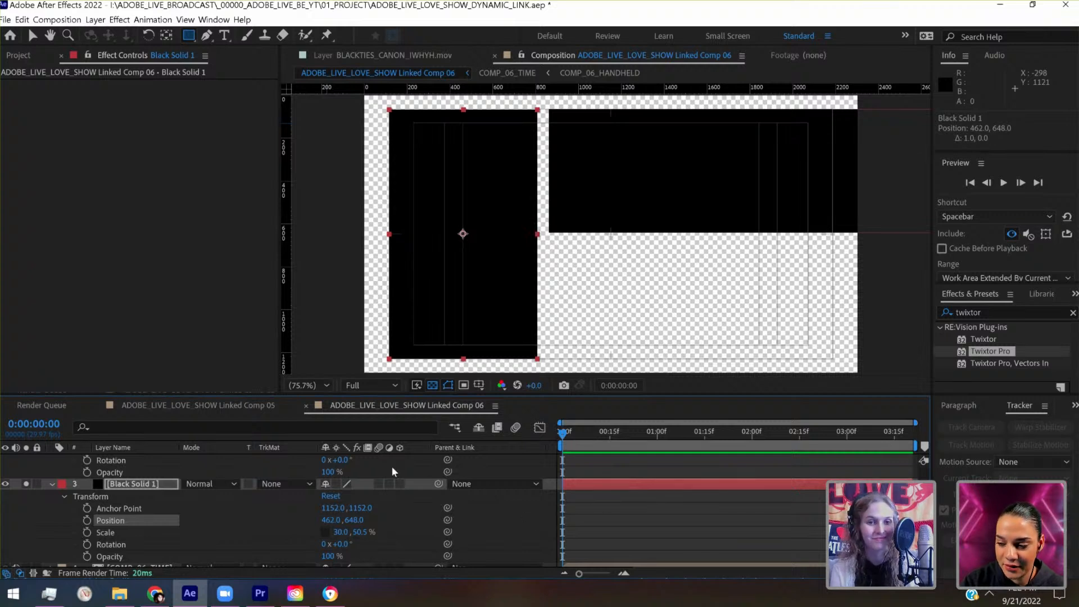
- Increase the horizontal scale of the left-hand Black Solid 1 to 35%
{"action": "left_click", "coordinate": [346, 532]}
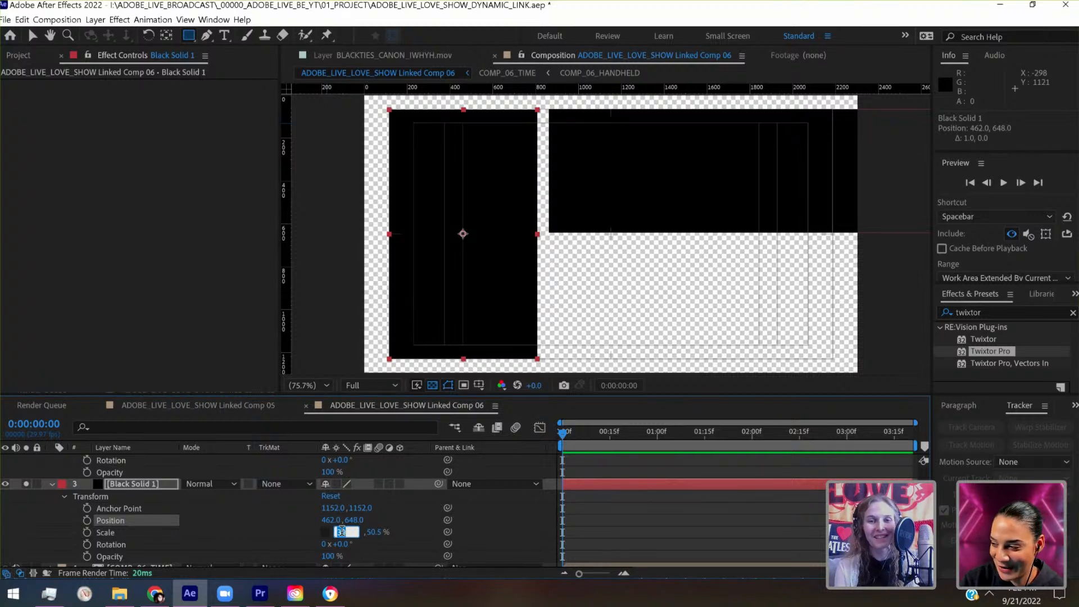
{"action": "key", "text": "Up"}
{"action": "key", "text": "Up"}
{"action": "key", "text": "Up"}
{"action": "key", "text": "Up"}
{"action": "key", "text": "Up"}
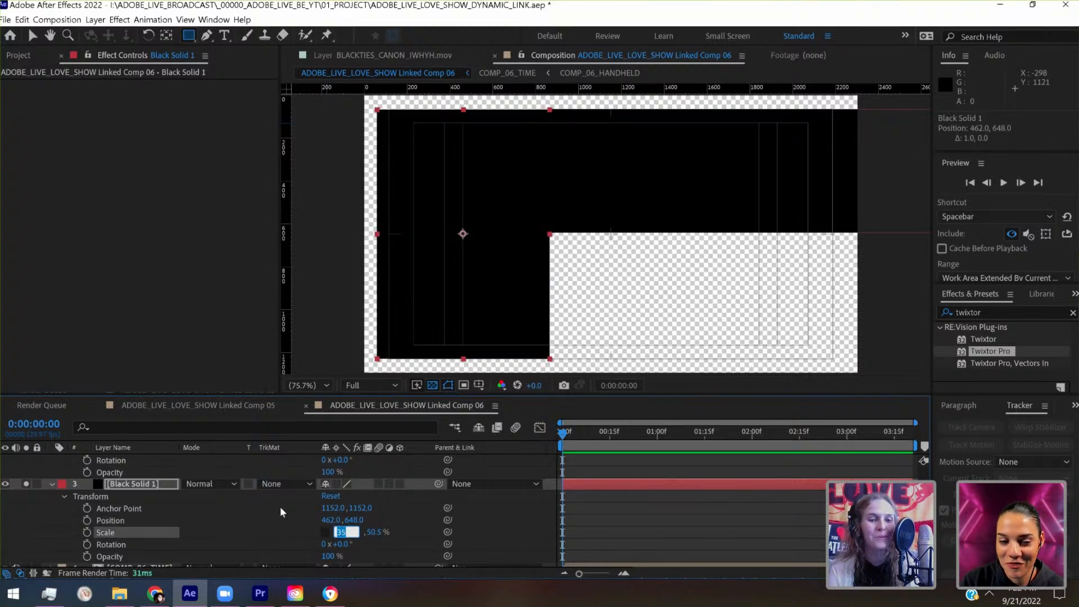
{"action": "left_click", "coordinate": [129, 498]}
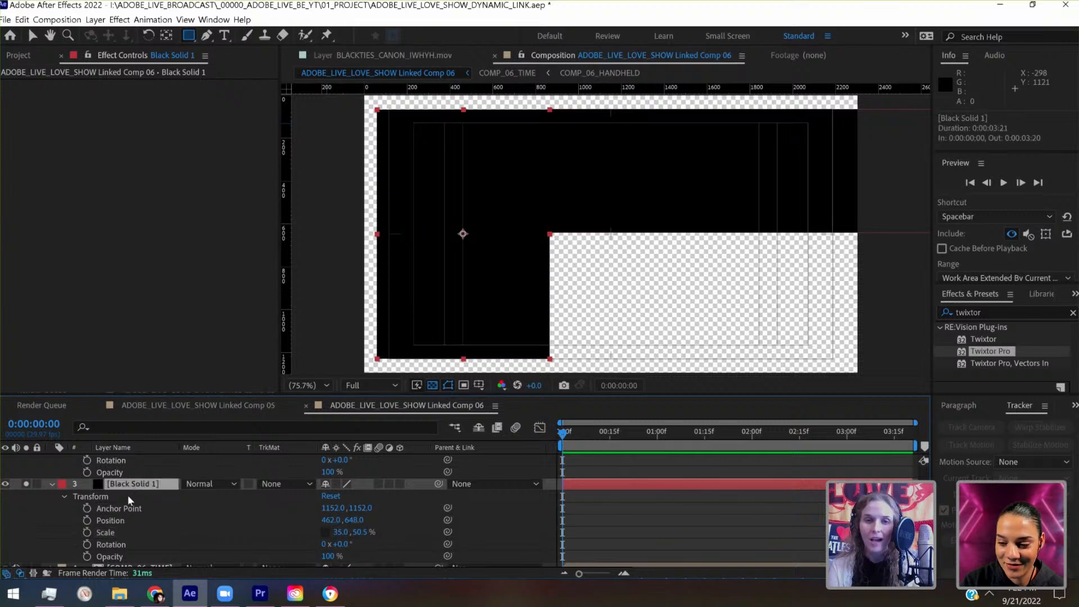
- Move the widened left-hand Black Solid 1 left to position 402, 648, against the frame's left edge
{"action": "key", "text": "shift+Left"}
{"action": "key", "text": "shift+Left"}
{"action": "key", "text": "shift+Left"}
{"action": "key", "text": "shift+Left"}
{"action": "key", "text": "shift+Left"}
{"action": "key", "text": "shift+Left"}
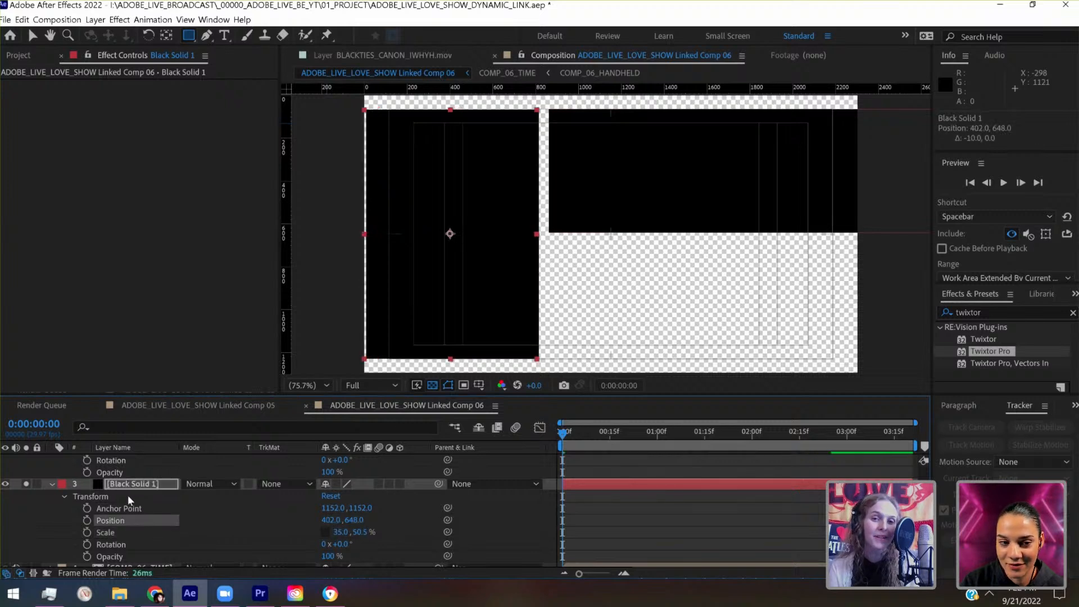
{"action": "key", "text": "shift+Left"}
{"action": "key", "text": "shift+Right"}
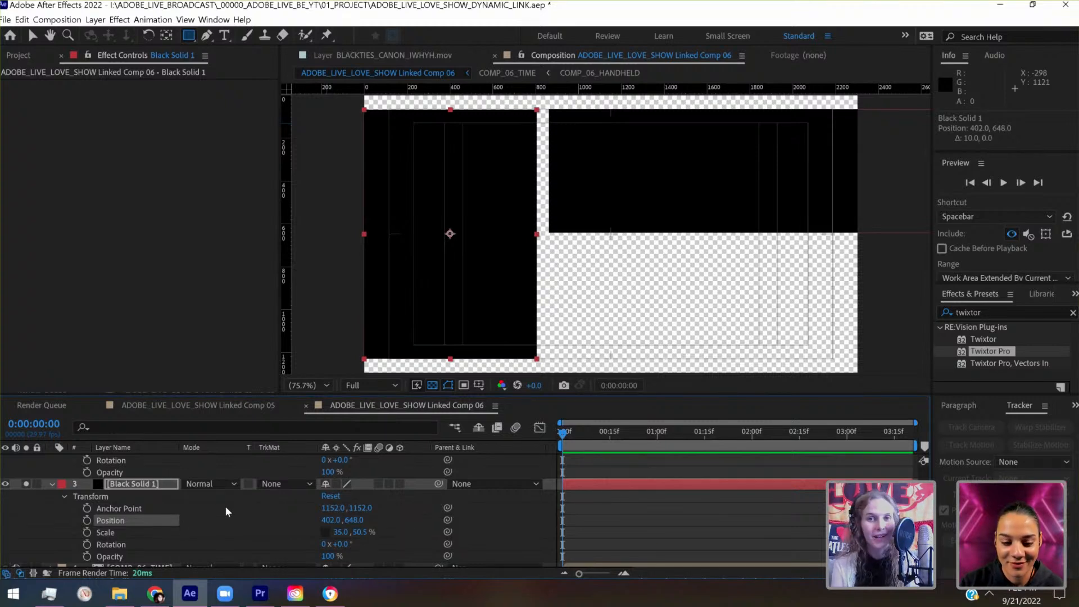
- Raise the horizontal scale of the left-hand Black Solid 1 to 36%
{"action": "left_click", "coordinate": [347, 532]}
{"action": "key", "text": "Up"}
{"action": "left_click", "coordinate": [572, 514]}
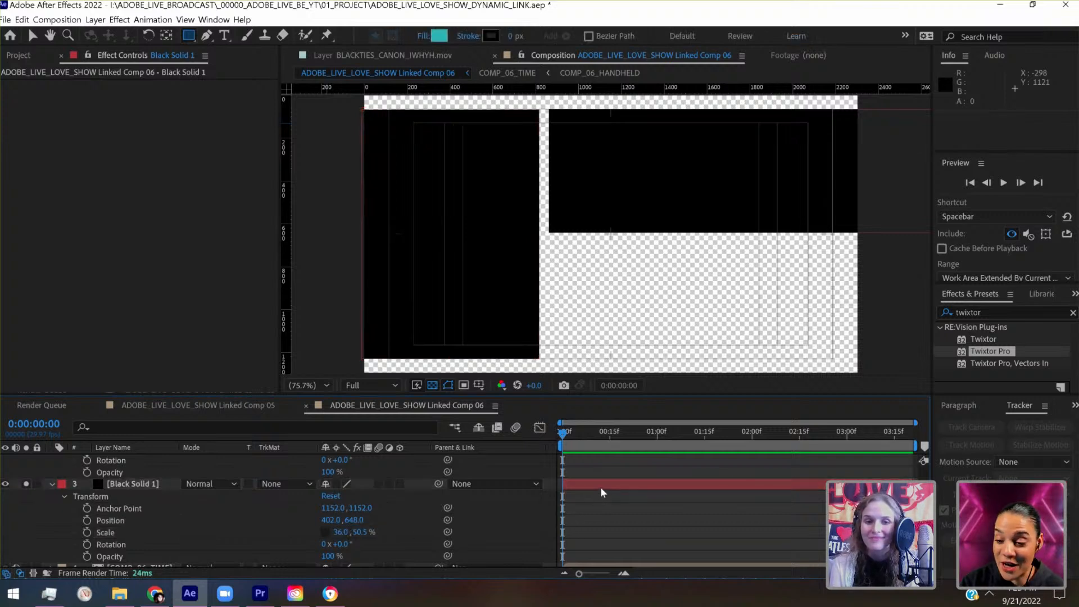
- Move the left-hand Black Solid 1 left to position 375, 648, past the frame's left edge, widening the gap between the solids
{"action": "left_click", "coordinate": [600, 487]}
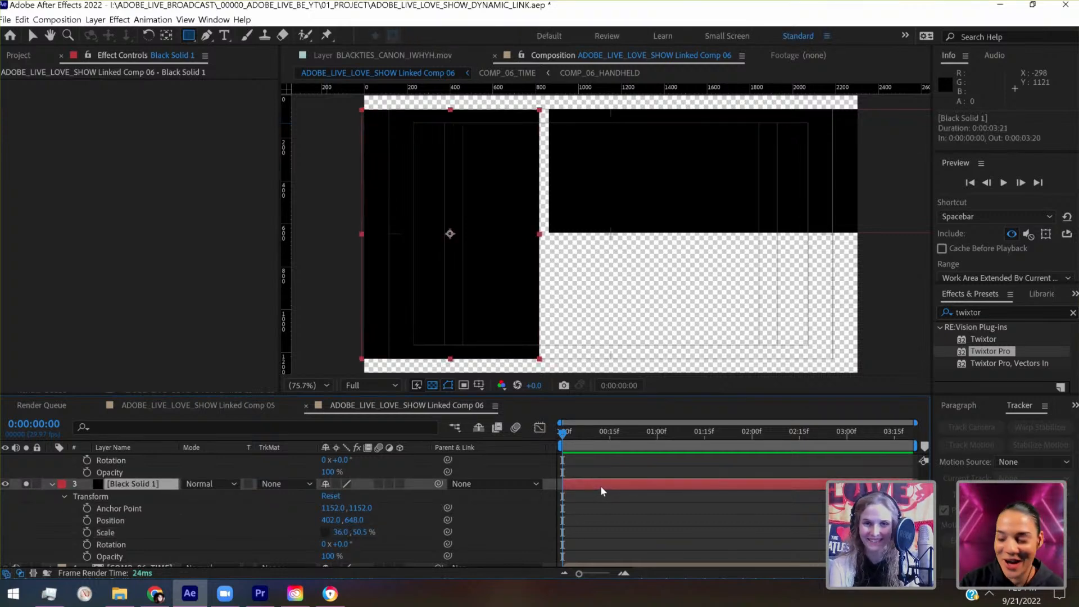
{"action": "key", "text": "shift+Left"}
{"action": "key", "text": "shift+Left"}
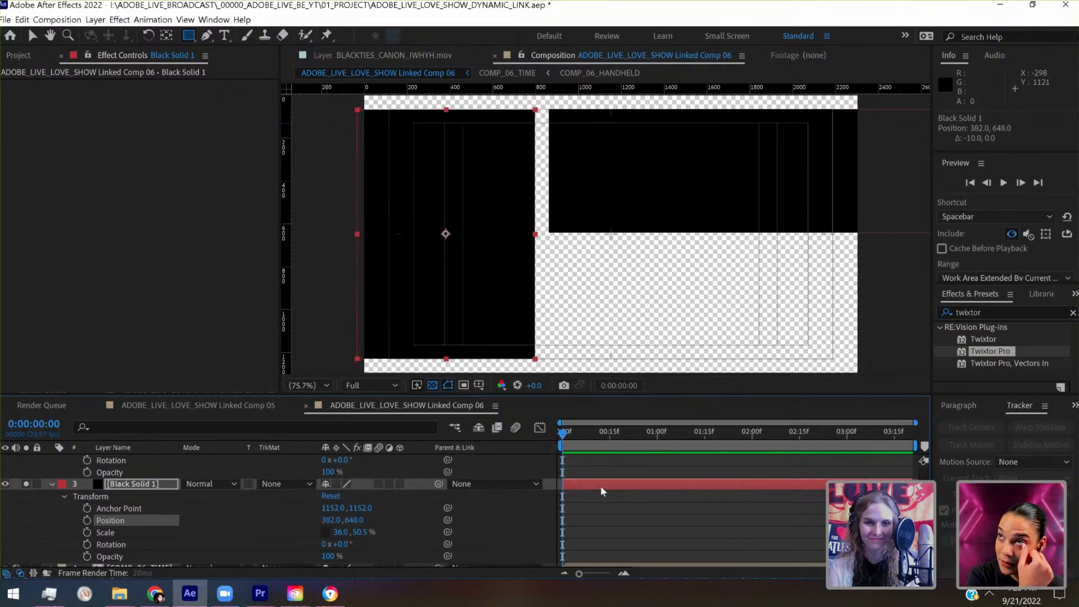
{"action": "key", "text": "shift+Left"}
{"action": "key", "text": "Right"}
{"action": "key", "text": "Right"}
{"action": "key", "text": "Right"}
{"action": "key", "text": "Right"}
{"action": "key", "text": "Left"}
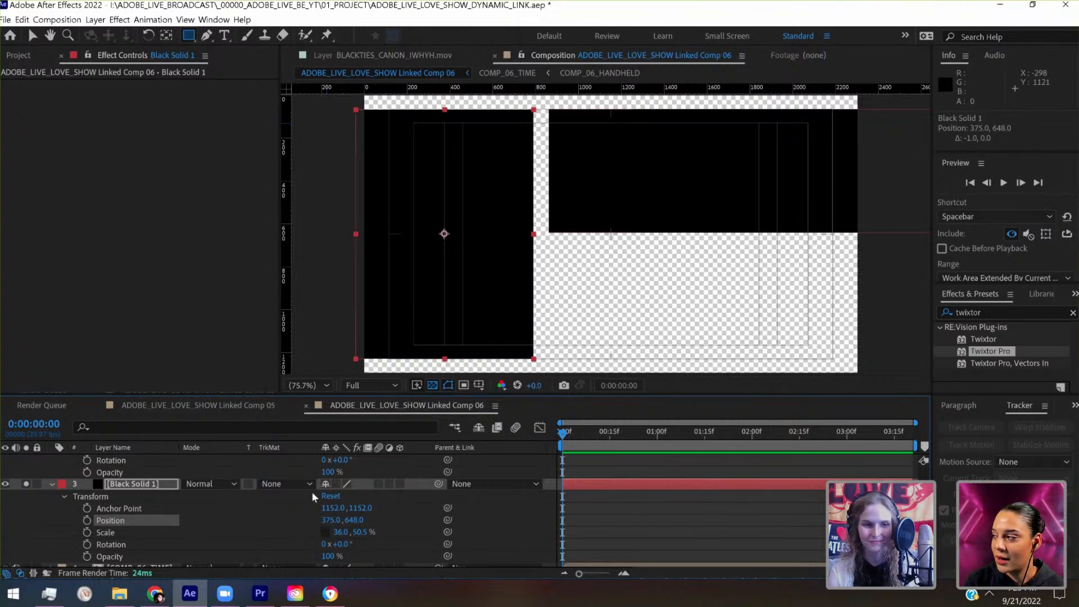
- Increase the vertical scale of the left-hand Black Solid 1 until it covers the full height of the frame
{"action": "scroll", "coordinate": [144, 491], "scroll_direction": "up", "scroll_amount": 3}
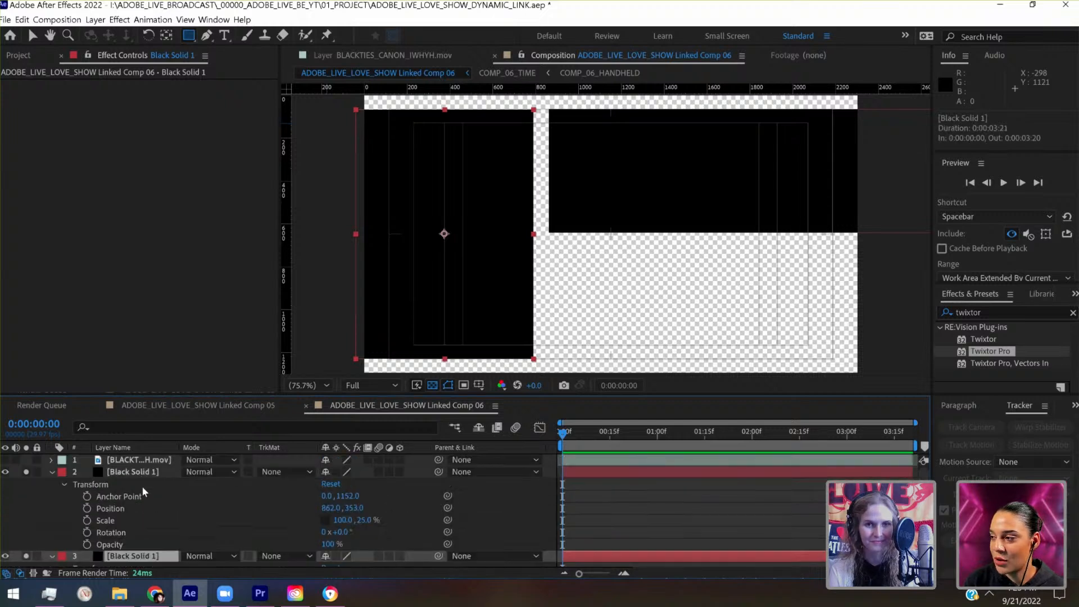
{"action": "scroll", "coordinate": [404, 532], "scroll_direction": "down", "scroll_amount": 3}
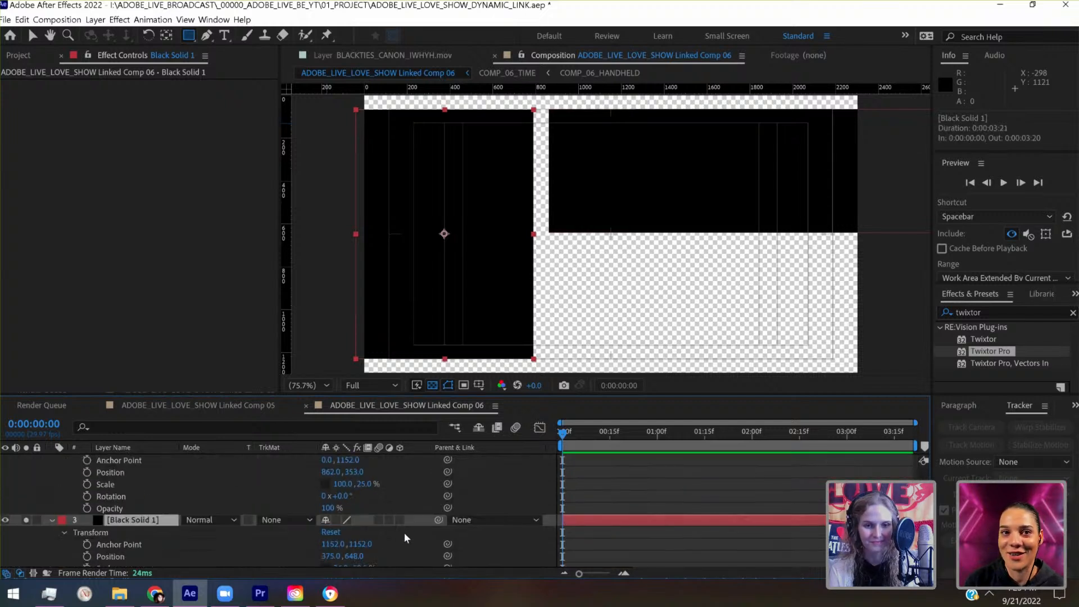
{"action": "left_click", "coordinate": [359, 532]}
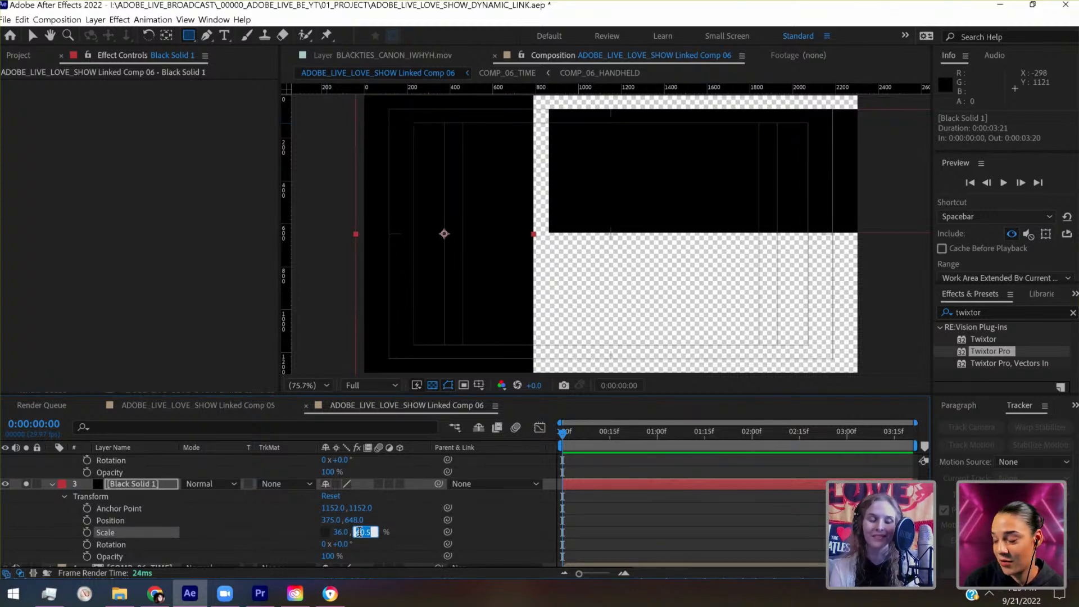
{"action": "scroll", "coordinate": [149, 478], "scroll_direction": "up", "scroll_amount": 3}
- Move the right-hand Black Solid 1 up to position 862, 313, close to the frame's top edge
{"action": "left_click", "coordinate": [149, 474]}
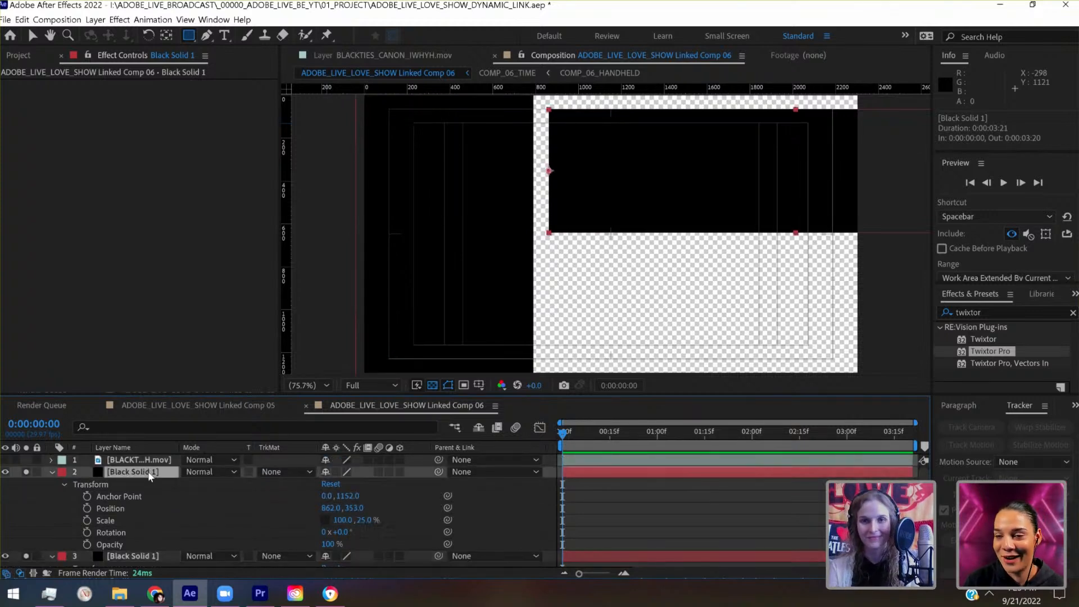
{"action": "key", "text": "shift+Up"}
{"action": "key", "text": "shift+Up"}
{"action": "key", "text": "shift+Up"}
{"action": "key", "text": "shift+Up"}
{"action": "key", "text": "shift+Up"}
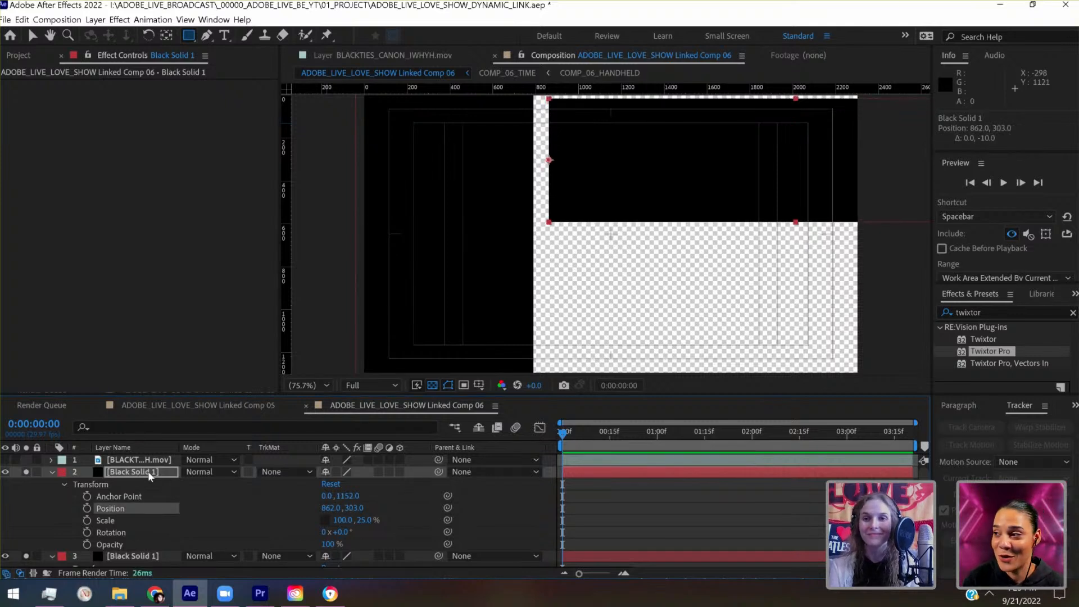
{"action": "key", "text": "shift+Up"}
{"action": "key", "text": "shift+Down"}
{"action": "key", "text": "shift+Down"}
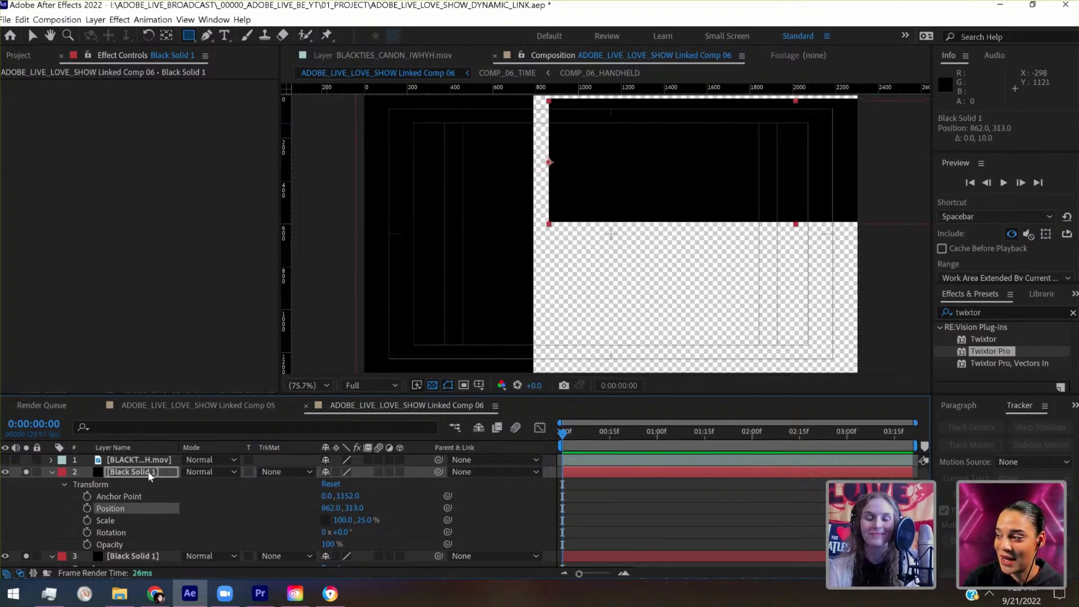
- Set the vertical scale of the right-hand Black Solid 1 to 27%, keeping its horizontal scale at 100%
{"action": "left_click", "coordinate": [364, 520]}
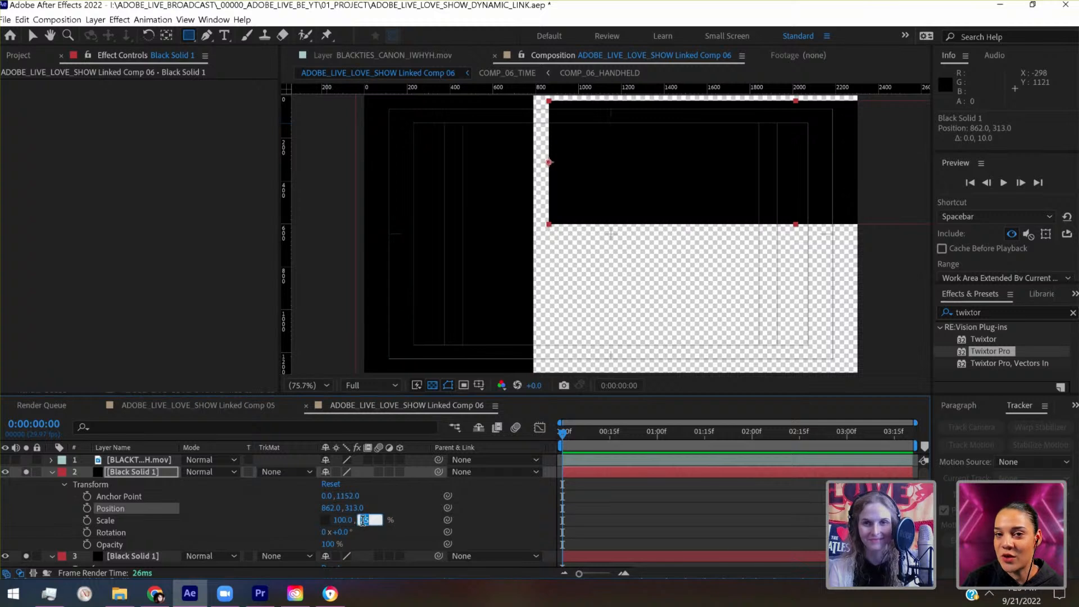
{"action": "key", "text": "Up"}
{"action": "key", "text": "Up"}
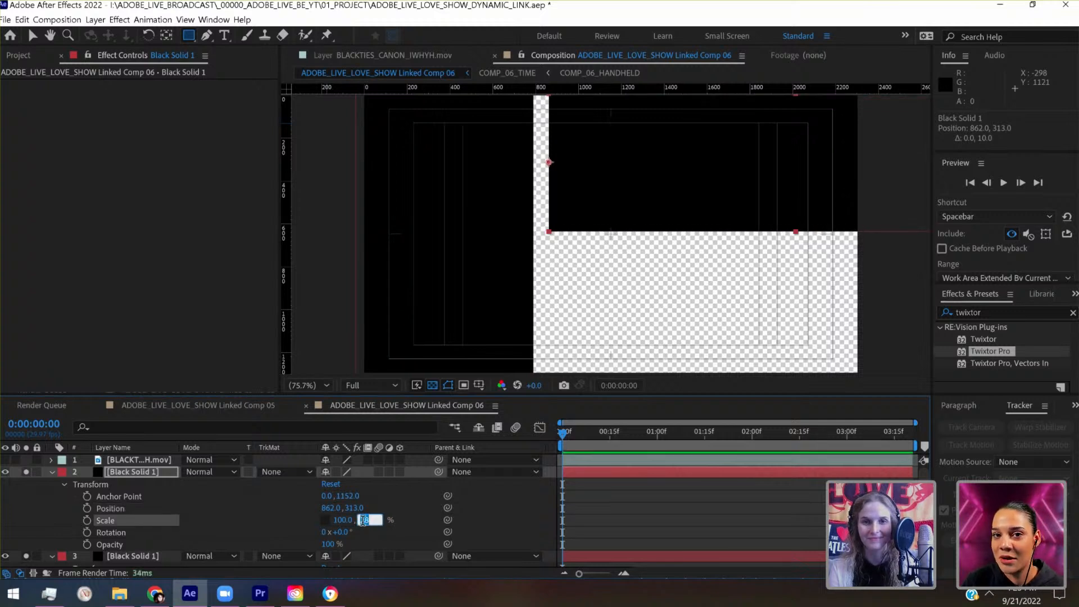
{"action": "key", "text": "Down"}
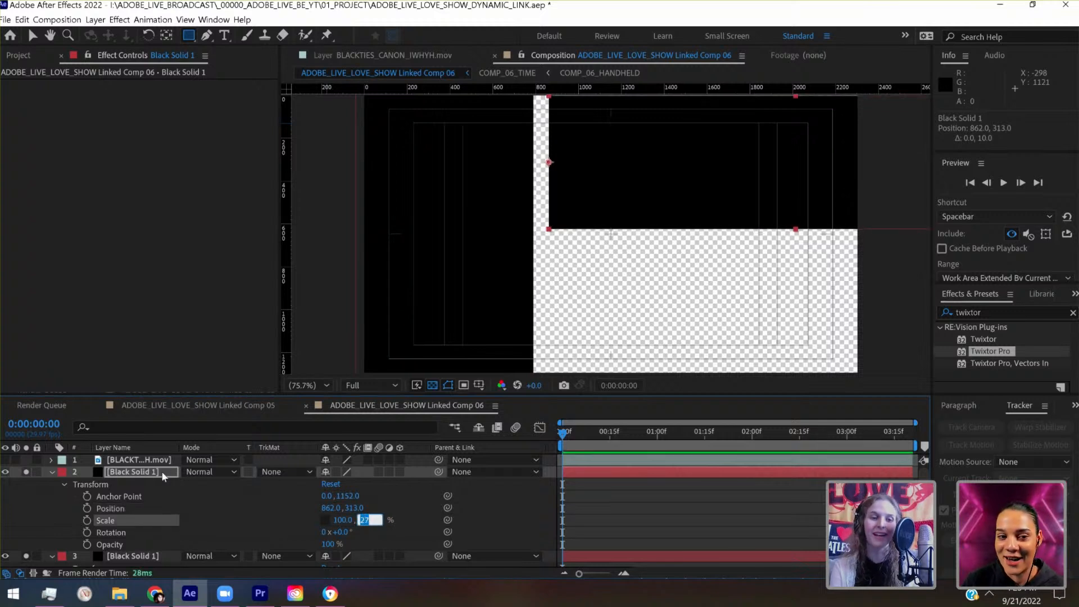
- Nudge the right-hand Black Solid 1 up to position 862, 306, just past the frame's top edge
{"action": "left_click", "coordinate": [131, 475]}
{"action": "key", "text": "Up"}
{"action": "key", "text": "Up"}
{"action": "key", "text": "Up"}
{"action": "key", "text": "Up"}
{"action": "key", "text": "Up"}
{"action": "key", "text": "Up"}
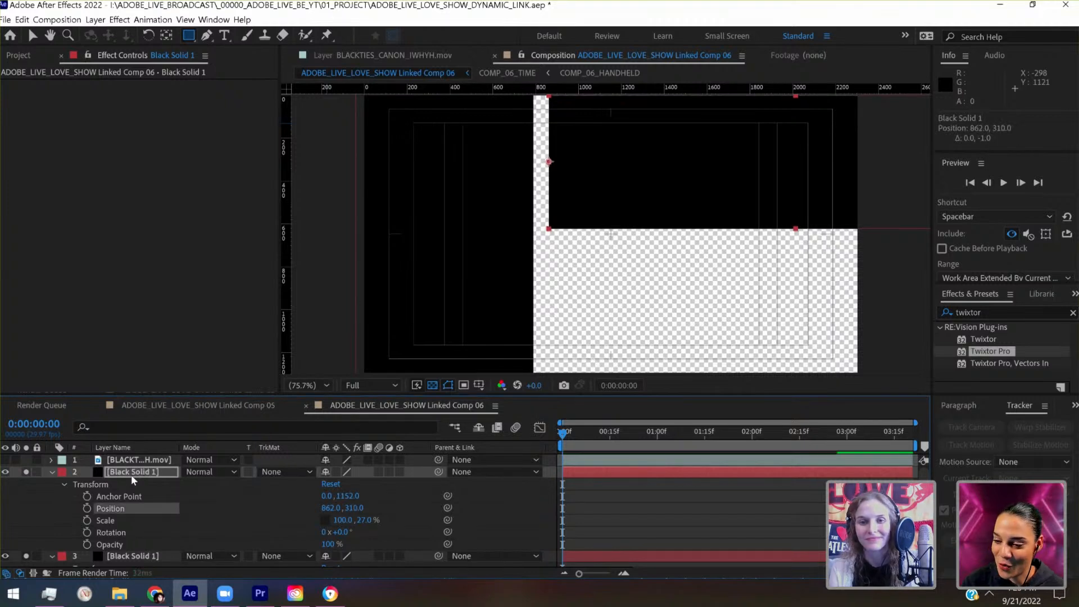
{"action": "key", "text": "Up"}
{"action": "key", "text": "Up"}
{"action": "key", "text": "Up"}
{"action": "key", "text": "Up"}
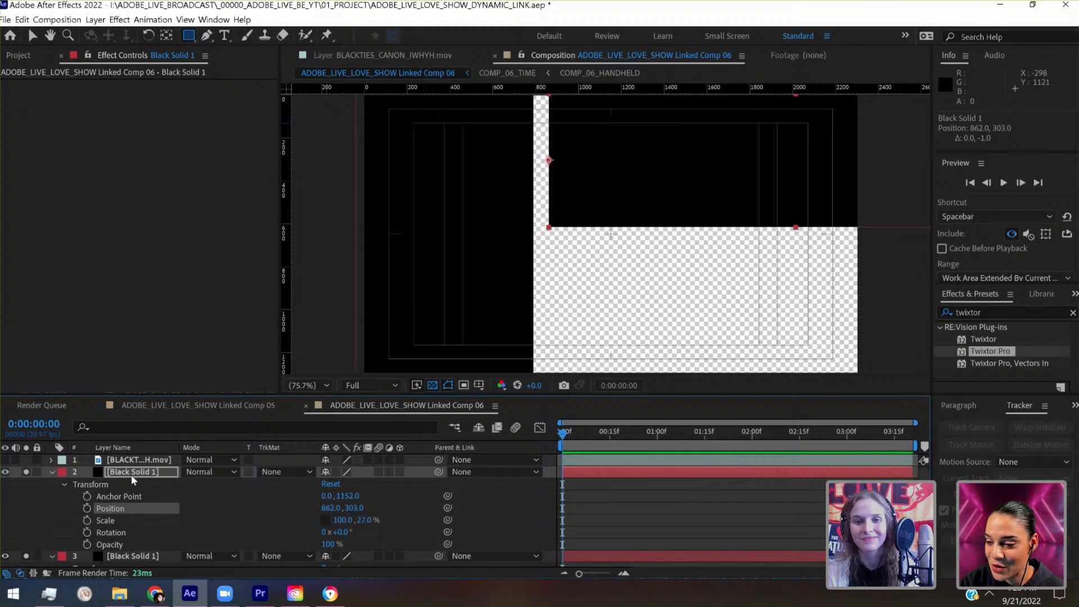
{"action": "key", "text": "Down"}
{"action": "key", "text": "Down"}
{"action": "key", "text": "Down"}
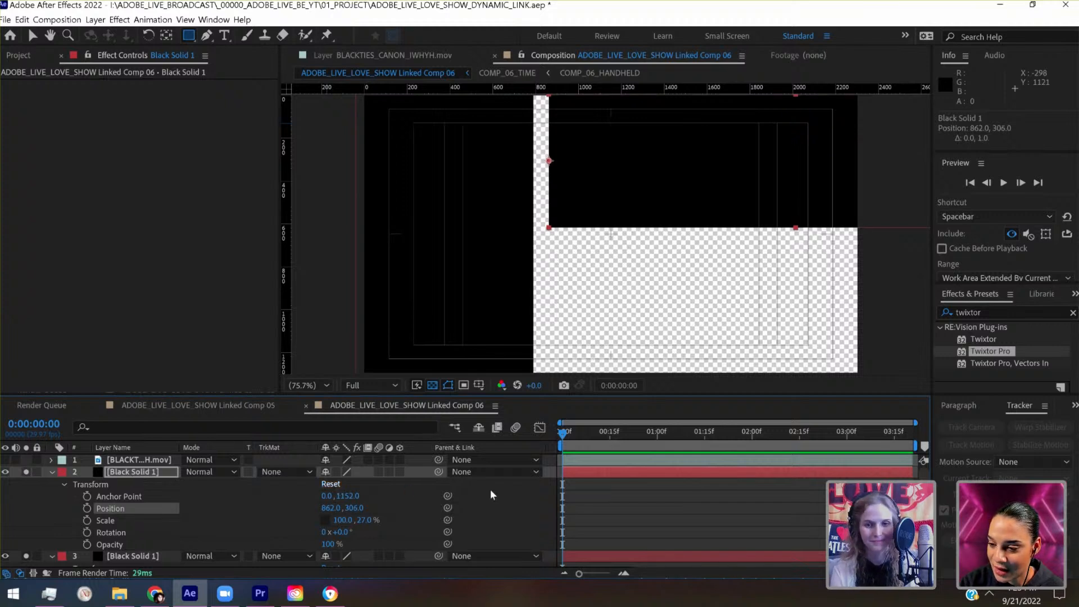
{"action": "left_click", "coordinate": [599, 501]}
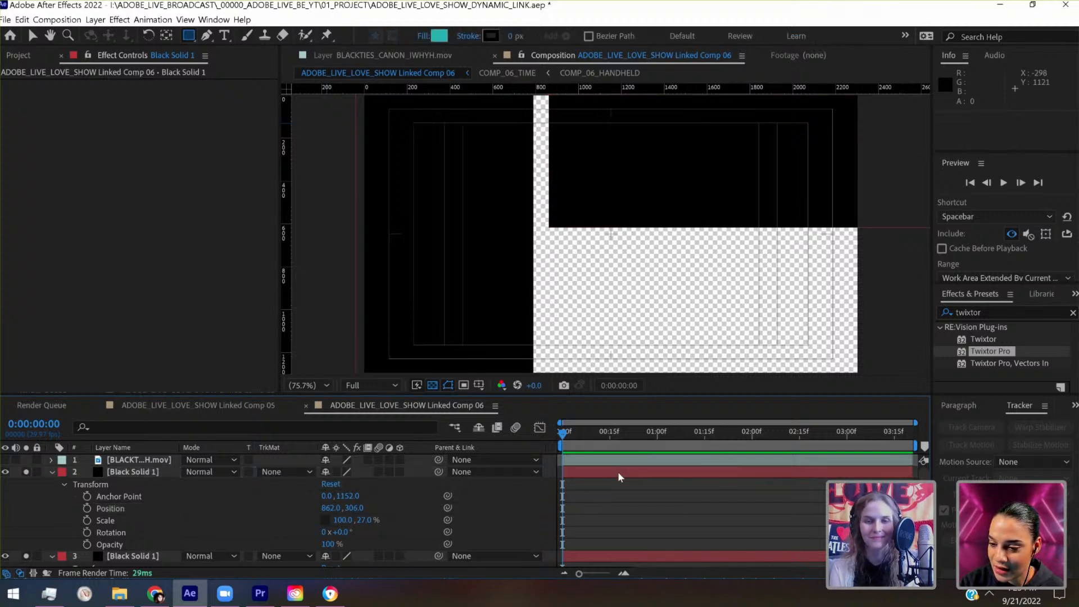
- Move the right-hand Black Solid 1 left to position 842, 306, narrowing the vertical gap between the solids
{"action": "left_click", "coordinate": [618, 471]}
{"action": "key", "text": "shift+Left"}
{"action": "key", "text": "shift+Left"}
{"action": "key", "text": "shift+Right"}
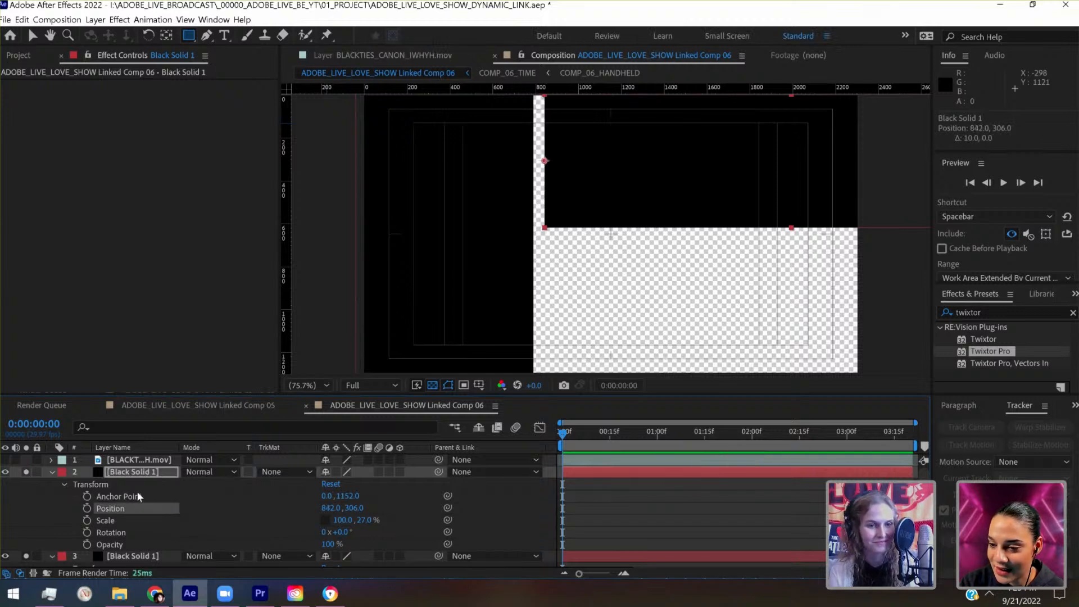
- Duplicate the upper-right Black Solid 1 and move the copy down to position 842, 416
{"action": "left_click", "coordinate": [134, 475]}
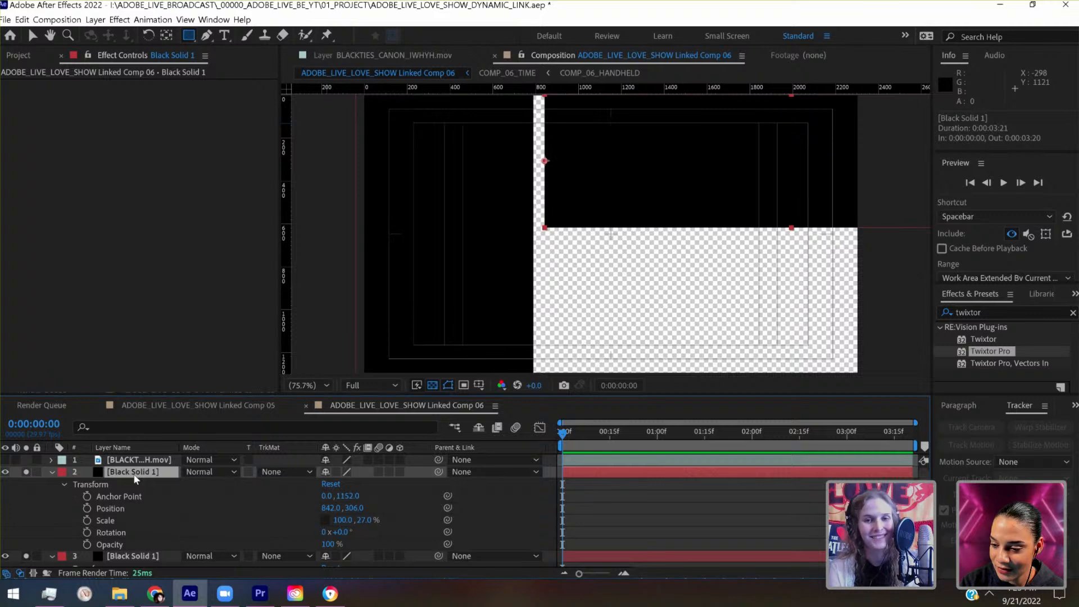
{"action": "key", "text": "ctrl+d"}
{"action": "key", "text": "shift+Down"}
{"action": "key", "text": "shift+Down"}
{"action": "key", "text": "shift+Down"}
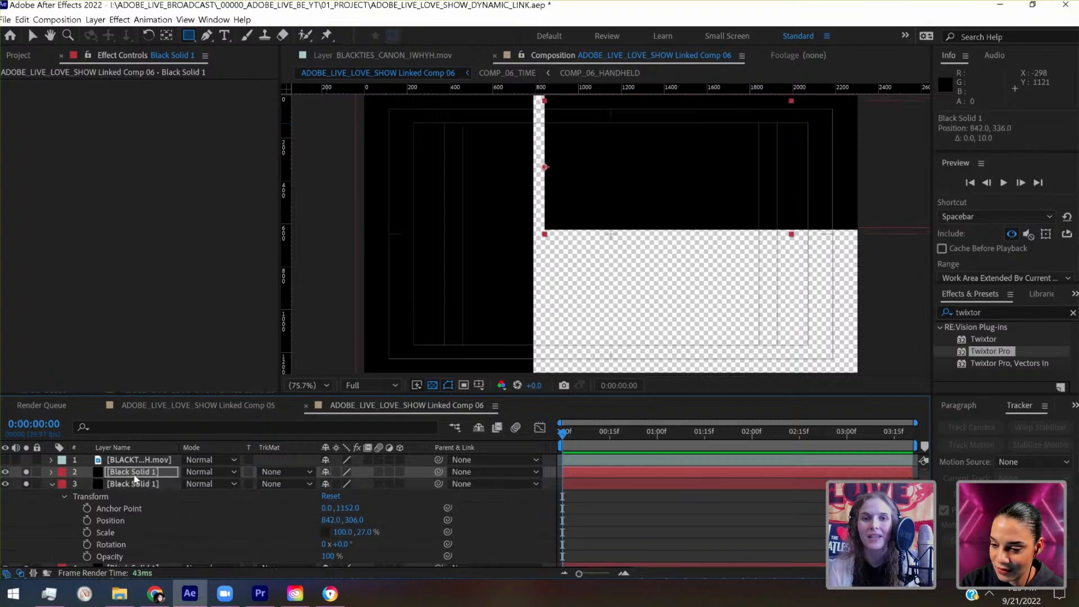
{"action": "key", "text": "shift+Down"}
{"action": "key", "text": "shift+Down"}
{"action": "key", "text": "shift+Down"}
{"action": "key", "text": "shift+Down"}
{"action": "key", "text": "shift+Down"}
{"action": "key", "text": "shift+Down"}
{"action": "key", "text": "shift+Down"}
{"action": "key", "text": "shift+Down"}
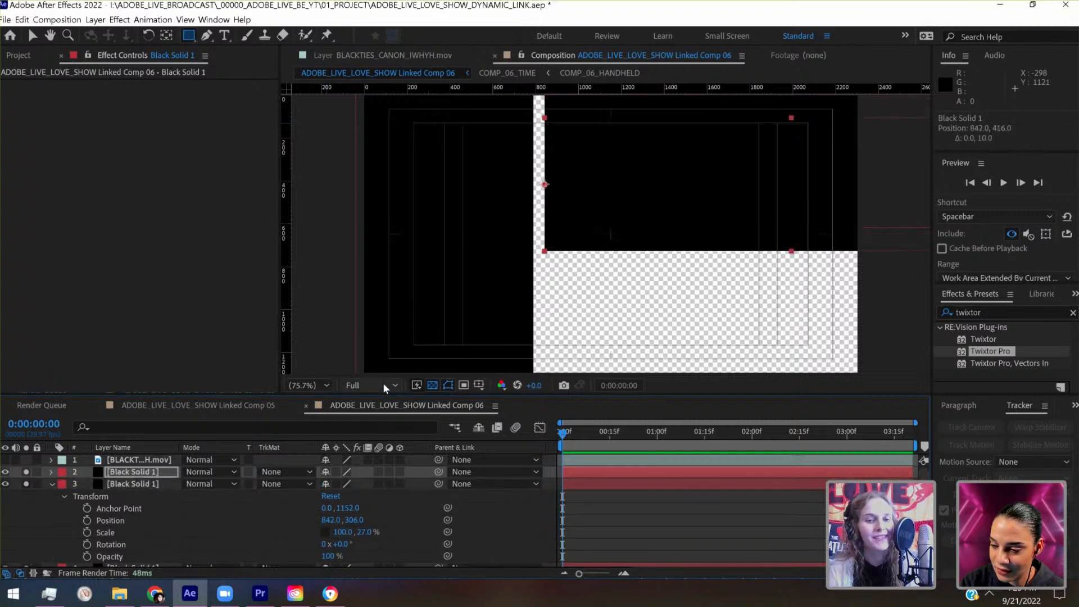
- Lower the preview resolution to Quarter and move the duplicated solid down to position 842, 986, leaving a horizontal gap like the vertical one
{"action": "left_click", "coordinate": [383, 383]}
{"action": "left_click", "coordinate": [383, 464]}
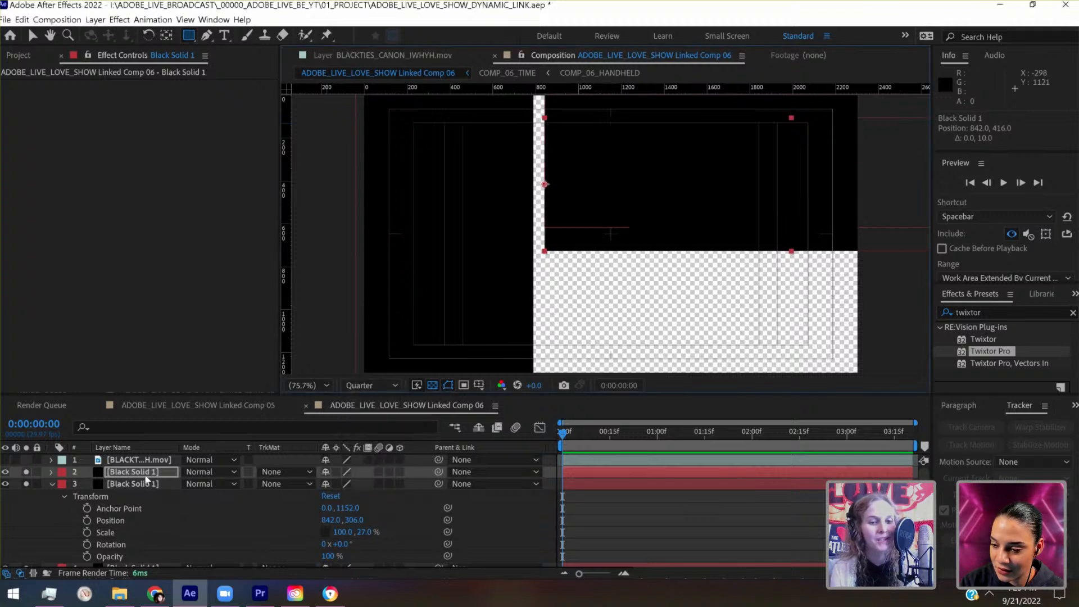
{"action": "key", "text": "shift+Down"}
{"action": "key", "text": "shift+Down"}
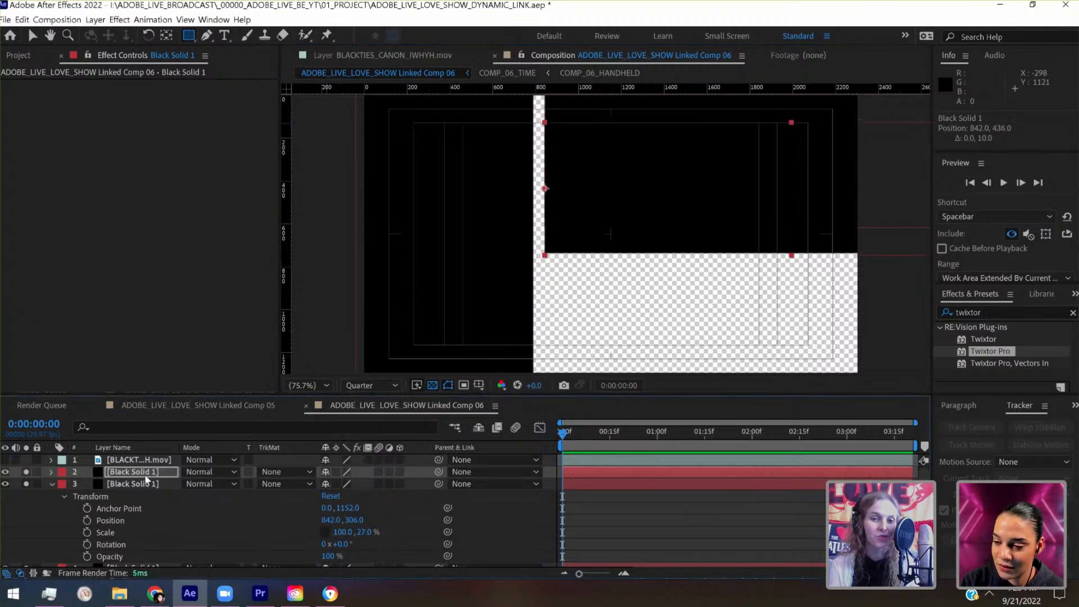
{"action": "key", "text": "shift+Down"}
{"action": "key", "text": "shift+Down"}
{"action": "key", "text": "shift+Down"}
{"action": "key", "text": "shift+Down"}
{"action": "key", "text": "shift+Down"}
{"action": "key", "text": "shift+Down"}
{"action": "key", "text": "shift+Down"}
{"action": "key", "text": "shift+Down"}
{"action": "key", "text": "shift+Down"}
{"action": "key", "text": "shift+Down"}
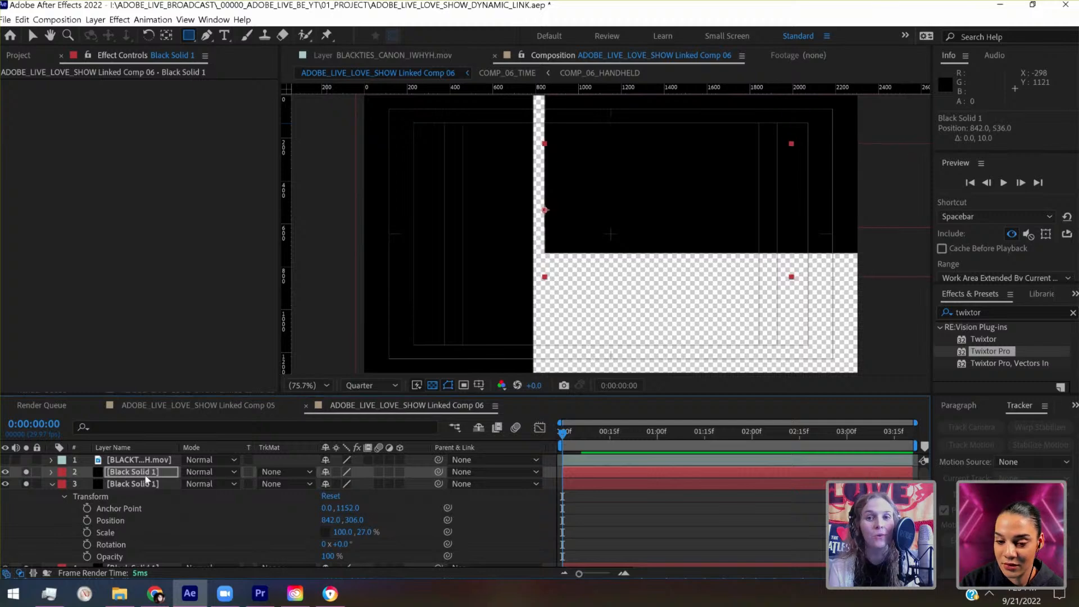
{"action": "key", "text": "shift+Down"}
{"action": "key", "text": "shift+Down"}
{"action": "key", "text": "shift+Down"}
{"action": "key", "text": "shift+Down"}
{"action": "key", "text": "shift+Down"}
{"action": "key", "text": "shift+Down"}
{"action": "key", "text": "shift+Down"}
{"action": "key", "text": "shift+Down"}
{"action": "key", "text": "shift+Down"}
{"action": "key", "text": "shift+Down"}
{"action": "key", "text": "shift+Down"}
{"action": "key", "text": "shift+Down"}
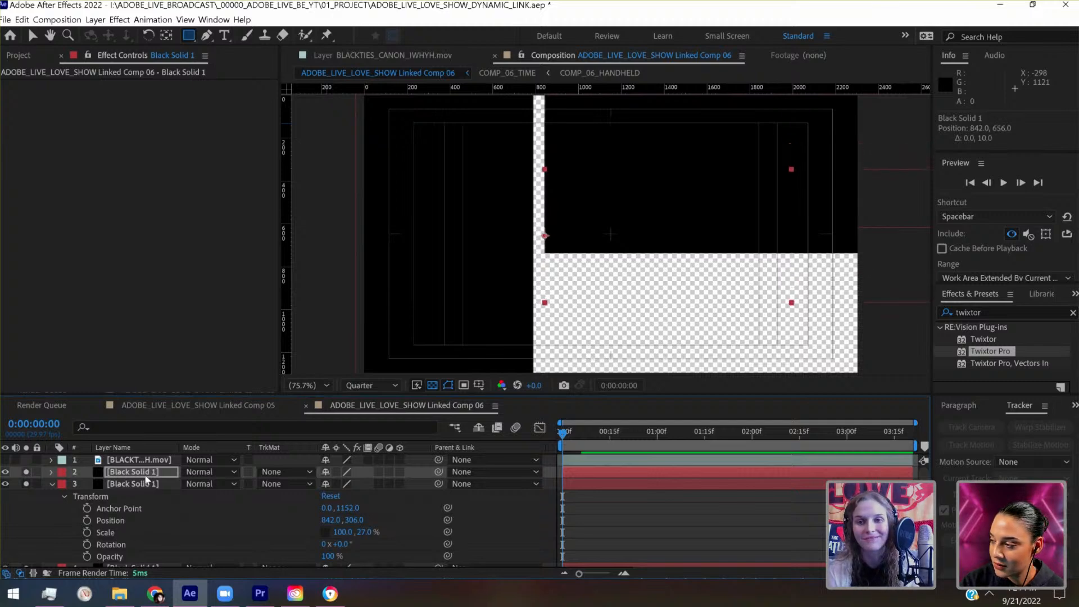
{"action": "key", "text": "shift+Down"}
{"action": "key", "text": "shift+Down"}
{"action": "key", "text": "shift+Down"}
{"action": "key", "text": "shift+Down"}
{"action": "key", "text": "shift+Down"}
{"action": "key", "text": "shift+Down"}
{"action": "key", "text": "shift+Down"}
{"action": "key", "text": "shift+Down"}
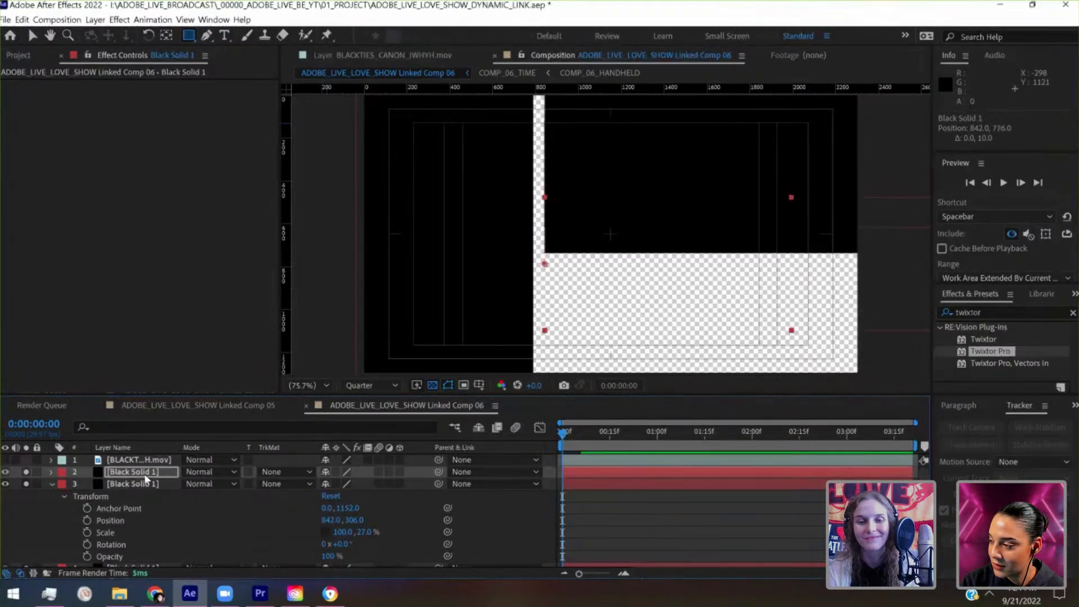
{"action": "key", "text": "shift+Down"}
{"action": "key", "text": "shift+Down"}
{"action": "key", "text": "shift+Down"}
{"action": "key", "text": "shift+Down"}
{"action": "key", "text": "shift+Down"}
{"action": "key", "text": "shift+Down"}
{"action": "key", "text": "shift+Down"}
{"action": "key", "text": "shift+Down"}
{"action": "key", "text": "shift+Down"}
{"action": "key", "text": "shift+Down"}
{"action": "key", "text": "shift+Down"}
{"action": "key", "text": "shift+Down"}
{"action": "key", "text": "shift+Down"}
{"action": "key", "text": "shift+Down"}
{"action": "key", "text": "shift+Down"}
{"action": "key", "text": "shift+Down"}
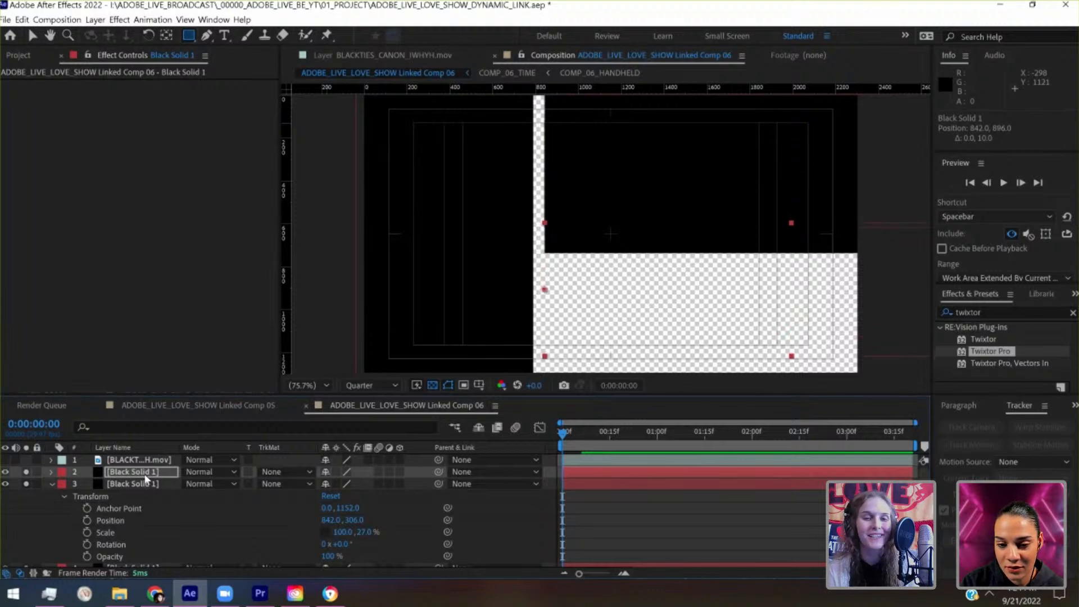
{"action": "key", "text": "shift+Down"}
{"action": "key", "text": "shift+Down"}
{"action": "key", "text": "shift+Down"}
{"action": "key", "text": "shift+Down"}
{"action": "key", "text": "shift+Down"}
{"action": "key", "text": "shift+Down"}
{"action": "key", "text": "shift+Down"}
{"action": "key", "text": "shift+Down"}
{"action": "key", "text": "shift+Down"}
{"action": "key", "text": "shift+Down"}
{"action": "key", "text": "shift+Down"}
{"action": "key", "text": "shift+Down"}
{"action": "key", "text": "shift+Down"}
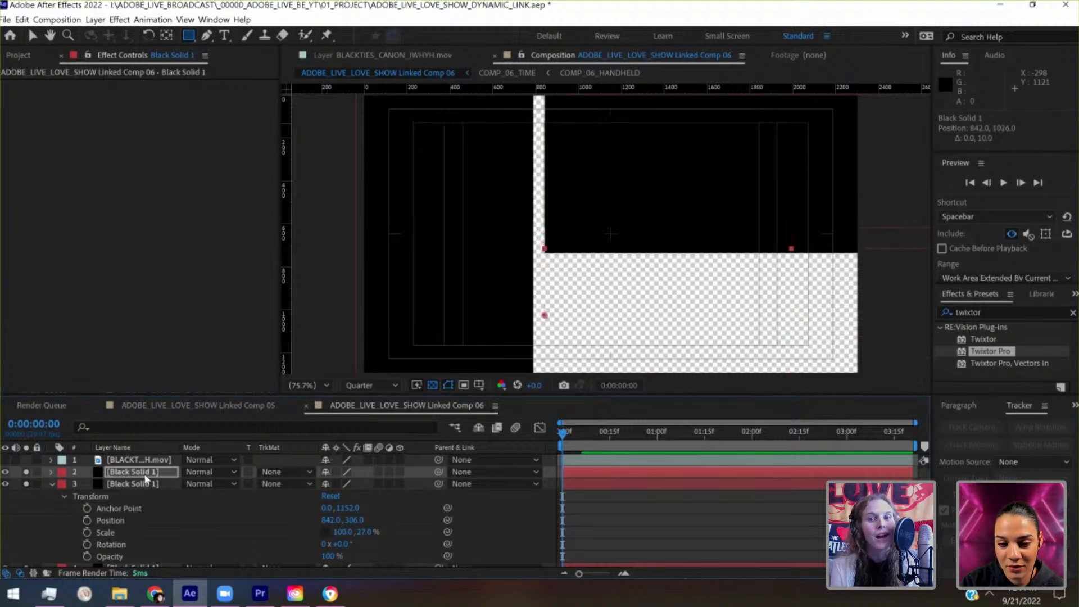
{"action": "key", "text": "shift+Down"}
{"action": "key", "text": "shift+Down"}
{"action": "key", "text": "shift+Down"}
{"action": "key", "text": "shift+Down"}
{"action": "key", "text": "shift+Down"}
{"action": "key", "text": "shift+Up"}
{"action": "key", "text": "shift+Up"}
{"action": "key", "text": "shift+Up"}
{"action": "key", "text": "shift+Up"}
{"action": "key", "text": "shift+Up"}
{"action": "key", "text": "shift+Up"}
{"action": "key", "text": "shift+Up"}
{"action": "key", "text": "shift+Up"}
{"action": "key", "text": "shift+Up"}
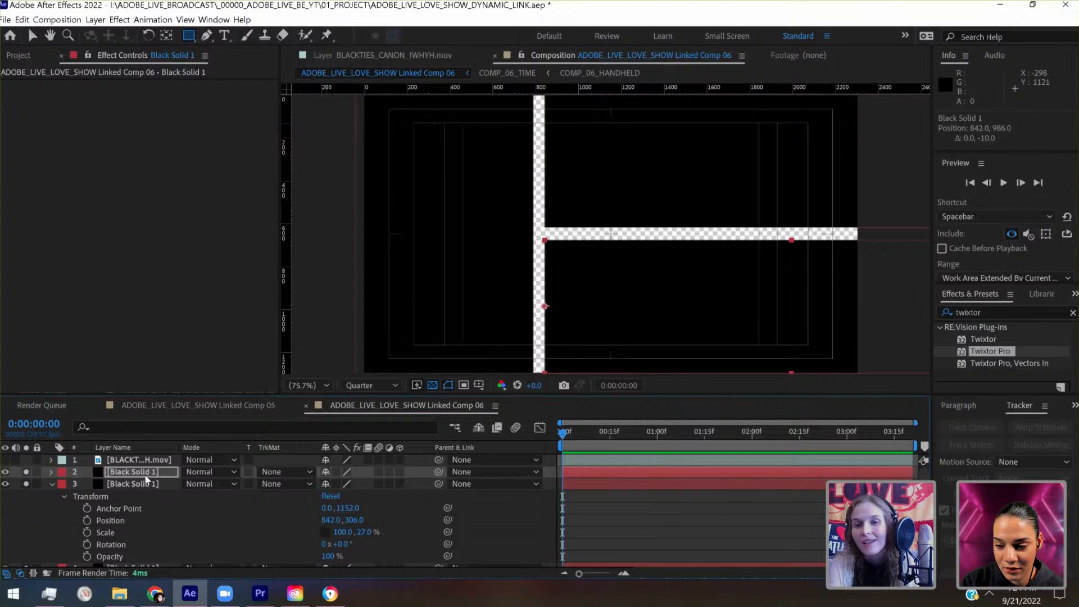
- Examine the horizontal gap between the two right-hand solids up close and the whole panel layout from farther out
{"action": "key", "text": "period"}
{"action": "key", "text": "period"}
{"action": "key", "text": "period"}
{"action": "key", "text": "period"}
{"action": "key", "text": "period"}
{"action": "key", "text": "period"}
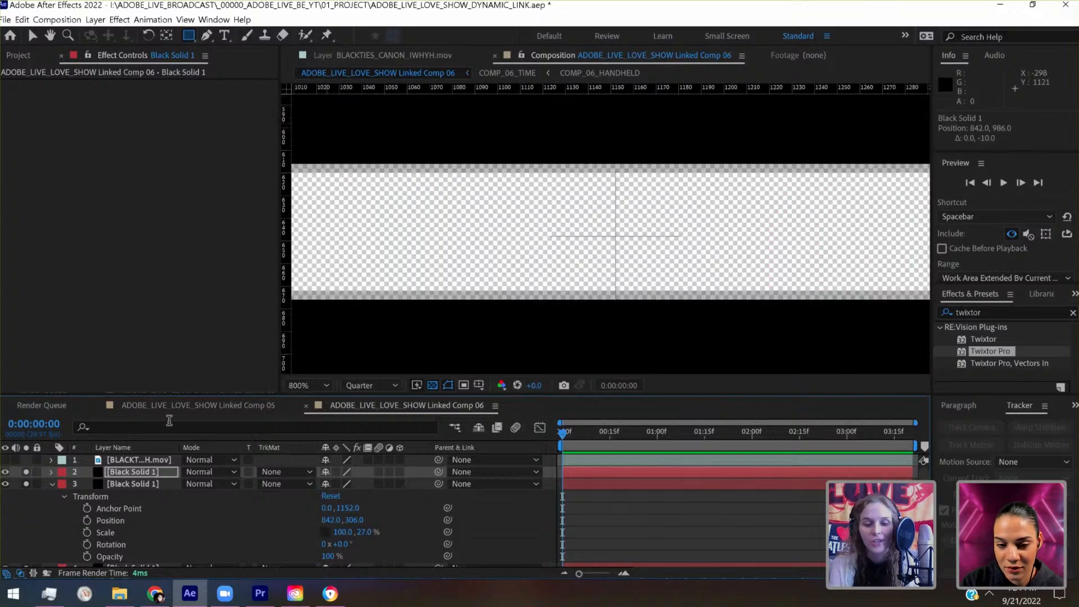
{"action": "key", "text": "comma"}
{"action": "key", "text": "comma"}
{"action": "key", "text": "comma"}
{"action": "key", "text": "comma"}
{"action": "key", "text": "comma"}
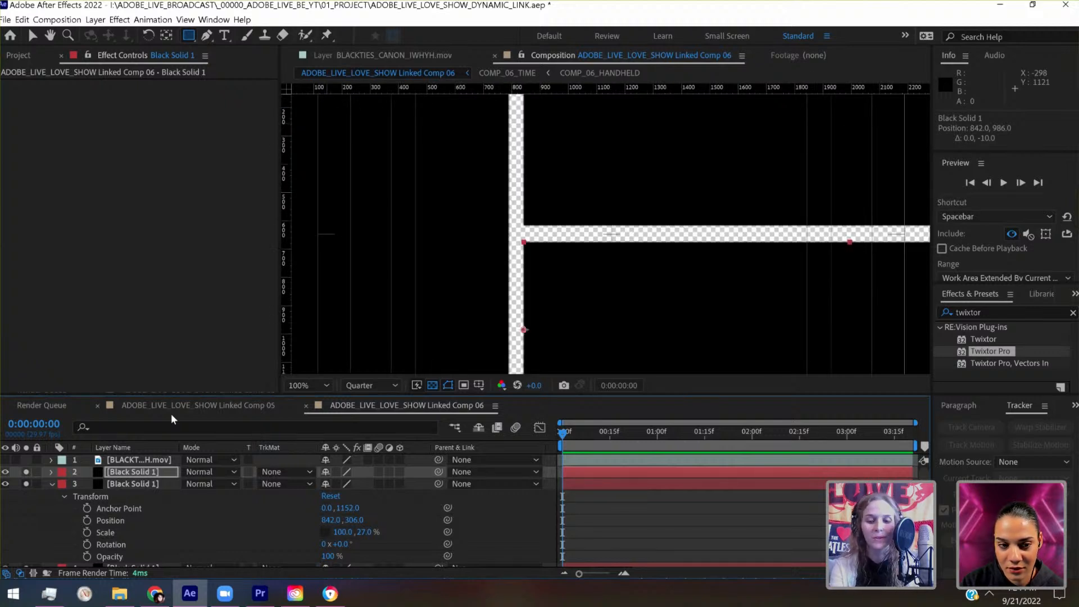
{"action": "key", "text": "comma"}
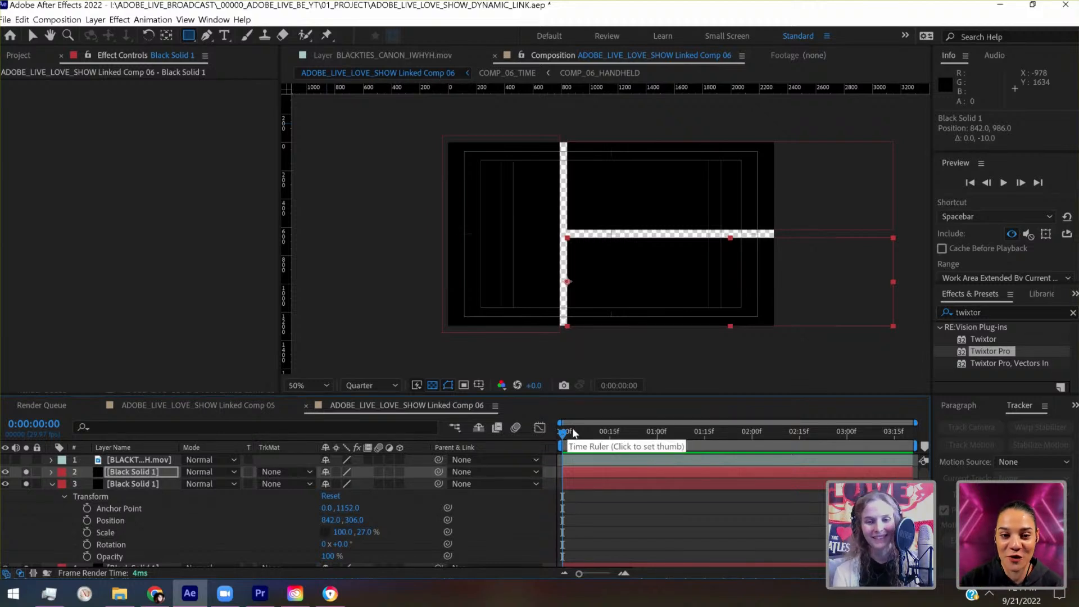
{"action": "left_click_drag", "start_coordinate": [574, 432], "coordinate": [542, 441]}
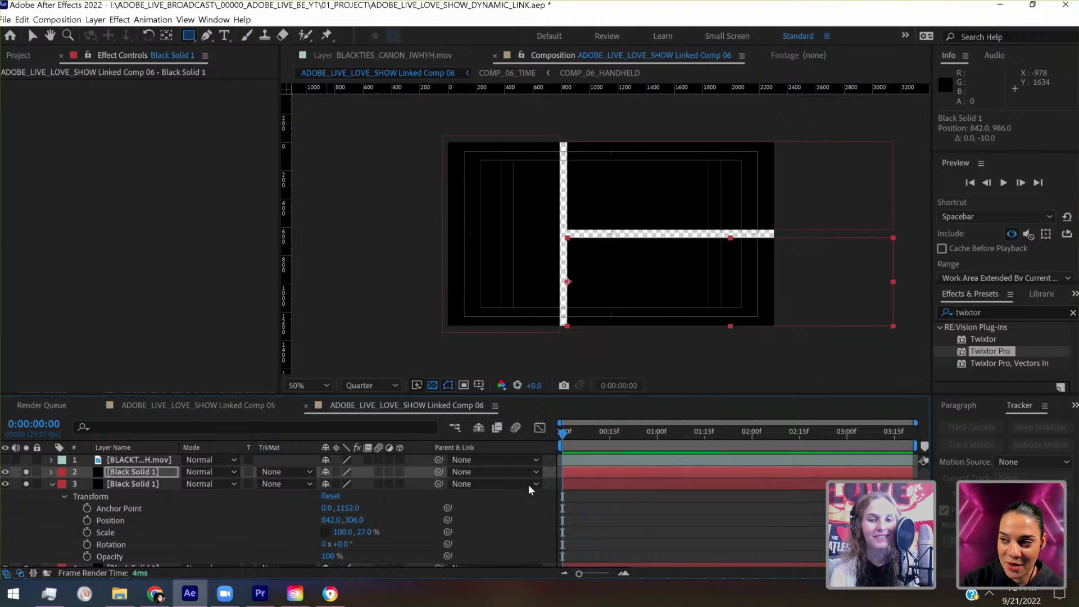
- Collapse the expanded Black Solid 1 layer properties and save the project
{"action": "left_click", "coordinate": [52, 484]}
{"action": "left_click", "coordinate": [51, 497]}
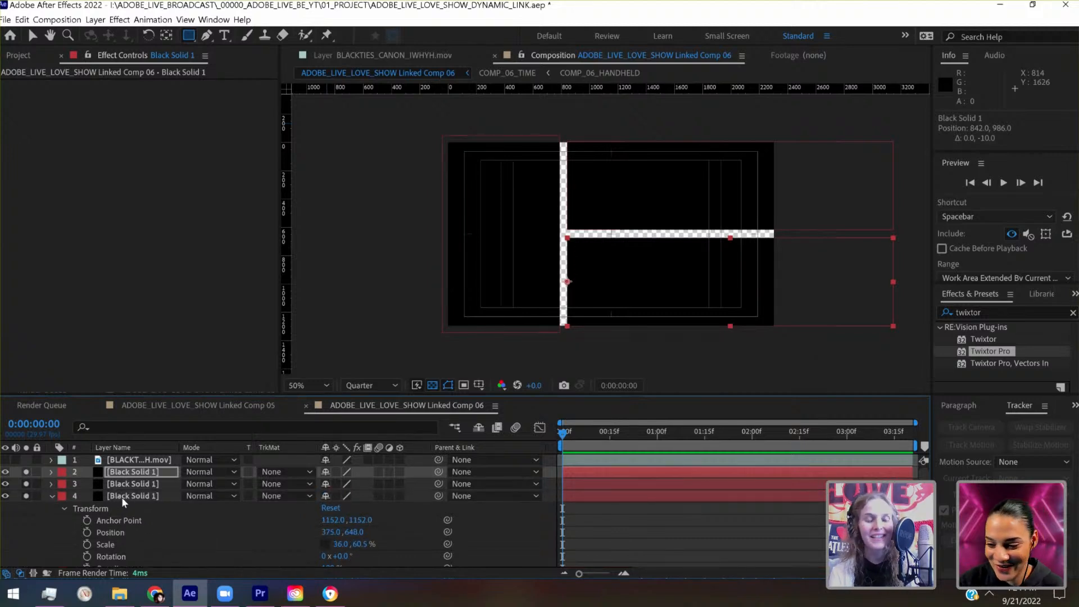
{"action": "key", "text": "u"}
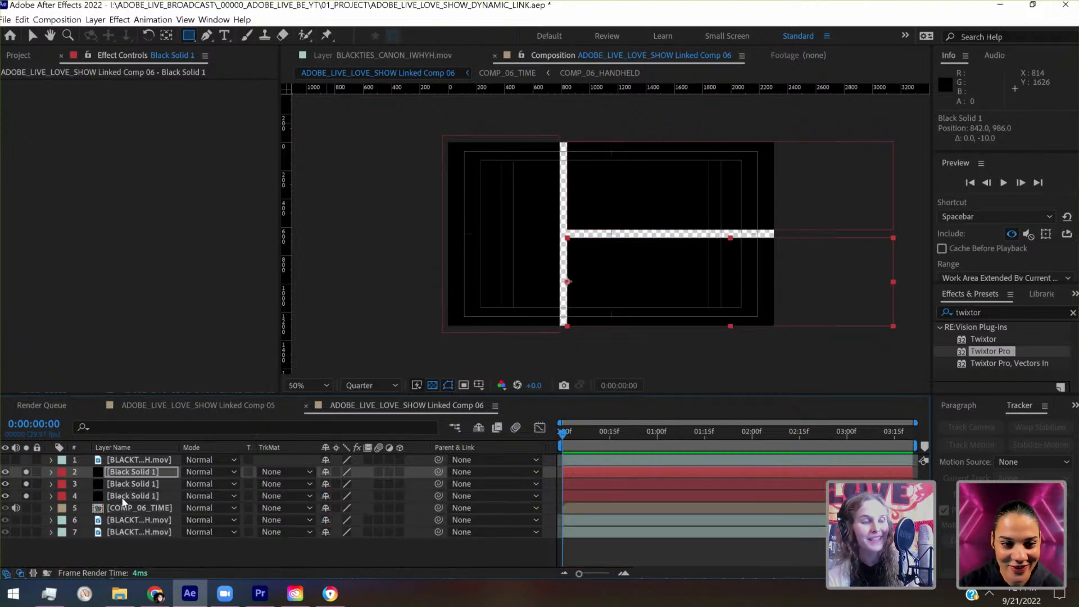
{"action": "key", "text": "ctrl+s"}
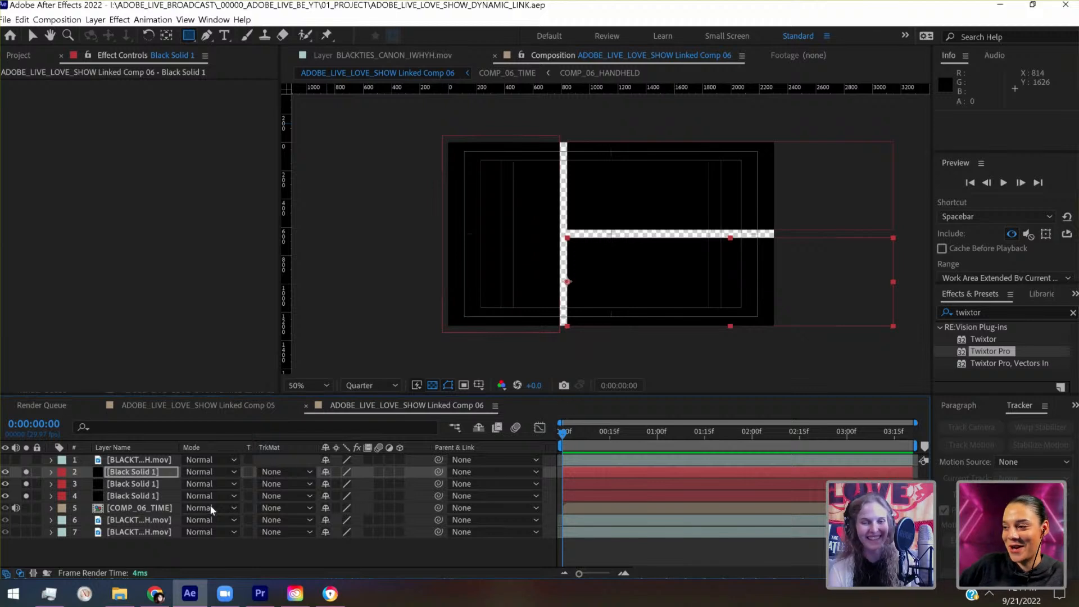
- Rename the left-hand panel's Black Solid 1 layer to HANDHELD
{"action": "left_click", "coordinate": [166, 495]}
{"action": "key", "text": "Return"}
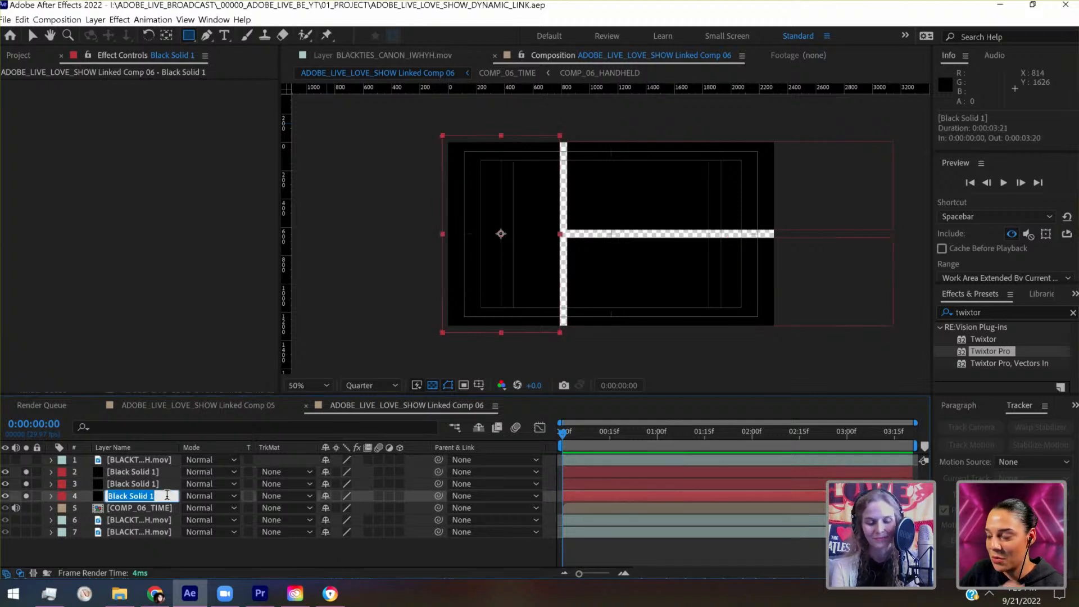
{"action": "type", "text": "HANDHELD"}
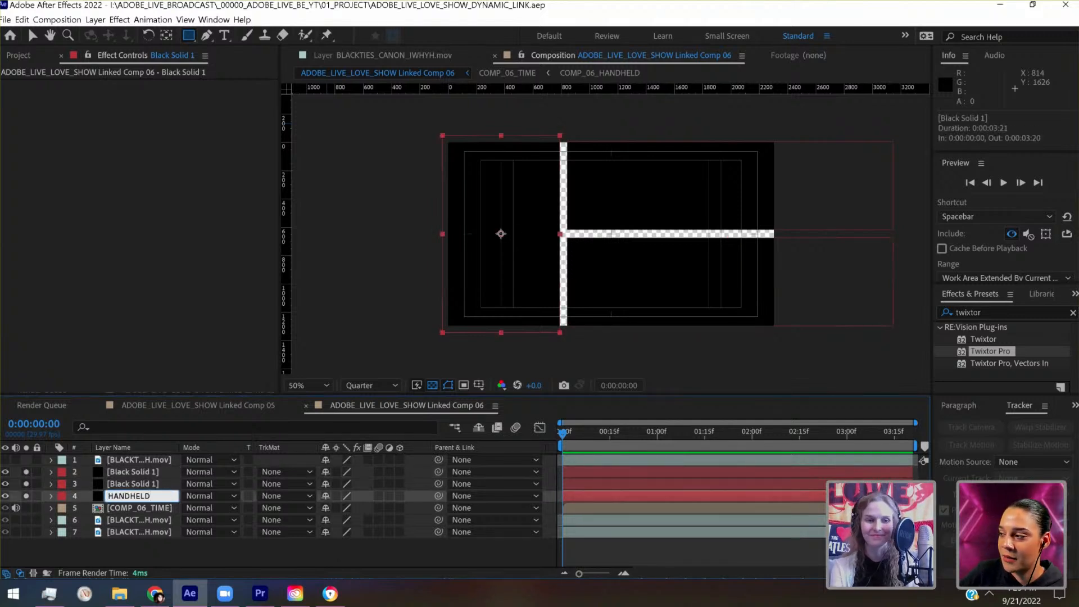
{"action": "key", "text": "Return"}
- Rename the upper-right panel's Black Solid 1 layer to ZOOM_A
{"action": "left_click", "coordinate": [164, 484]}
{"action": "key", "text": "Return"}
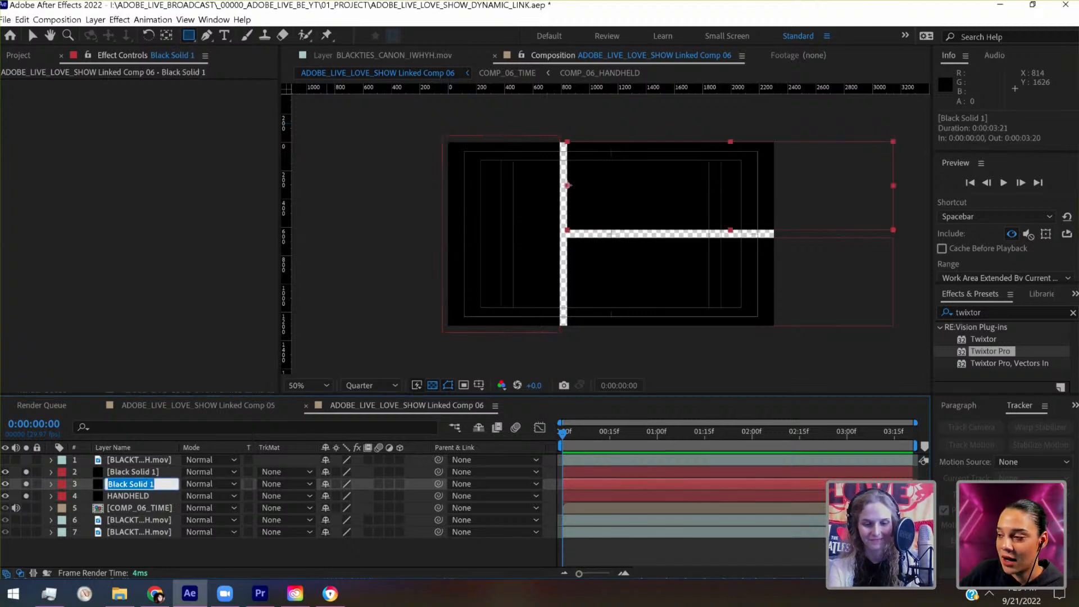
{"action": "type", "text": "ZOOM_A"}
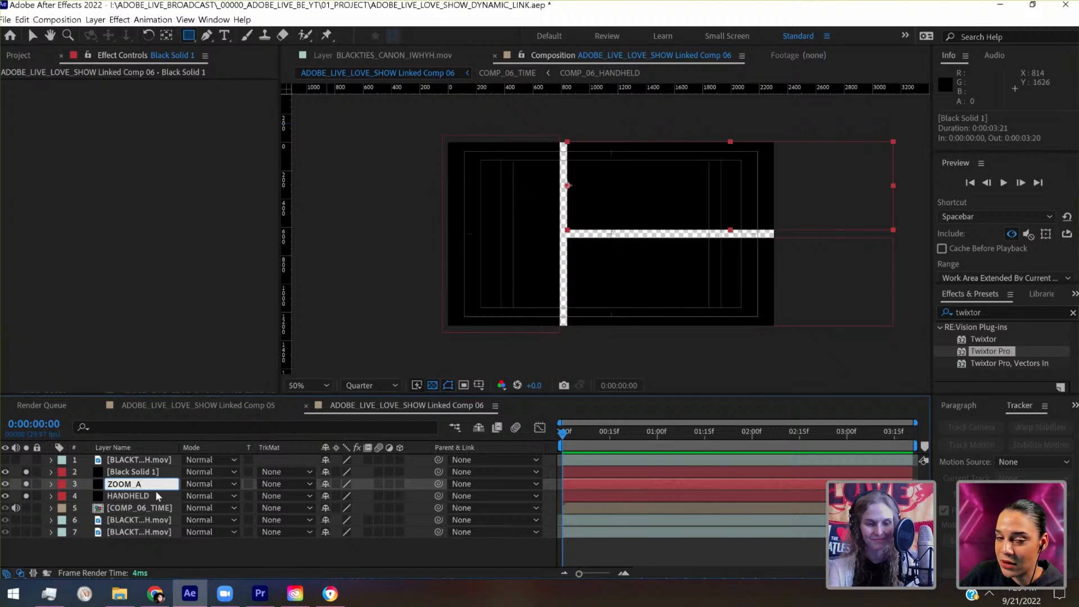
{"action": "left_click", "coordinate": [157, 490]}
{"action": "key", "text": "Return"}
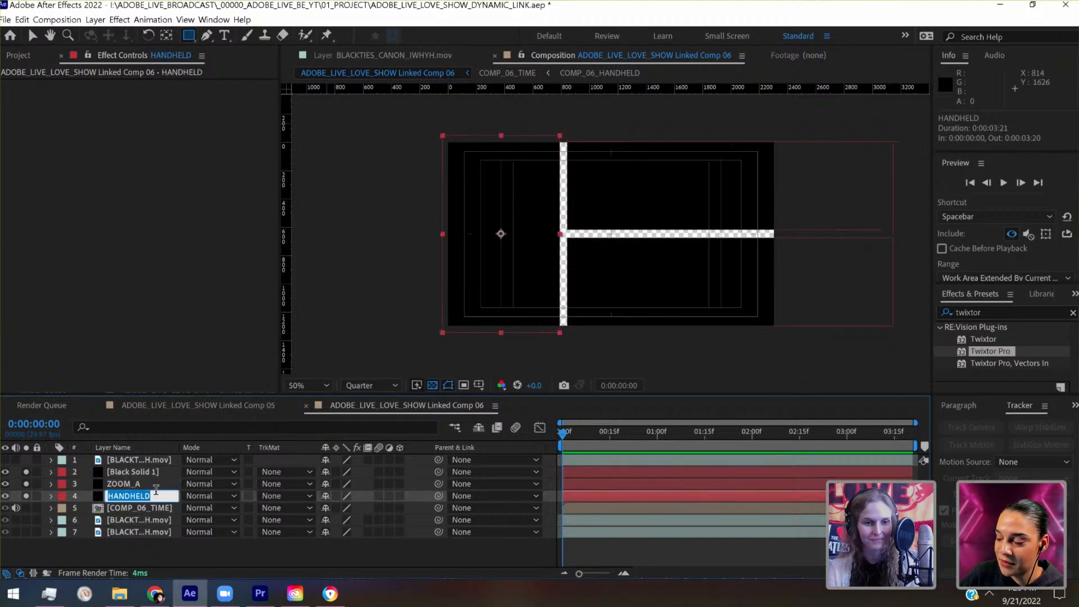
- Rename the lower-right panel's Black Solid 1 layer to ZOOM_B and select the COMP_06_TIME layer
{"action": "left_click", "coordinate": [144, 467]}
{"action": "key", "text": "Return"}
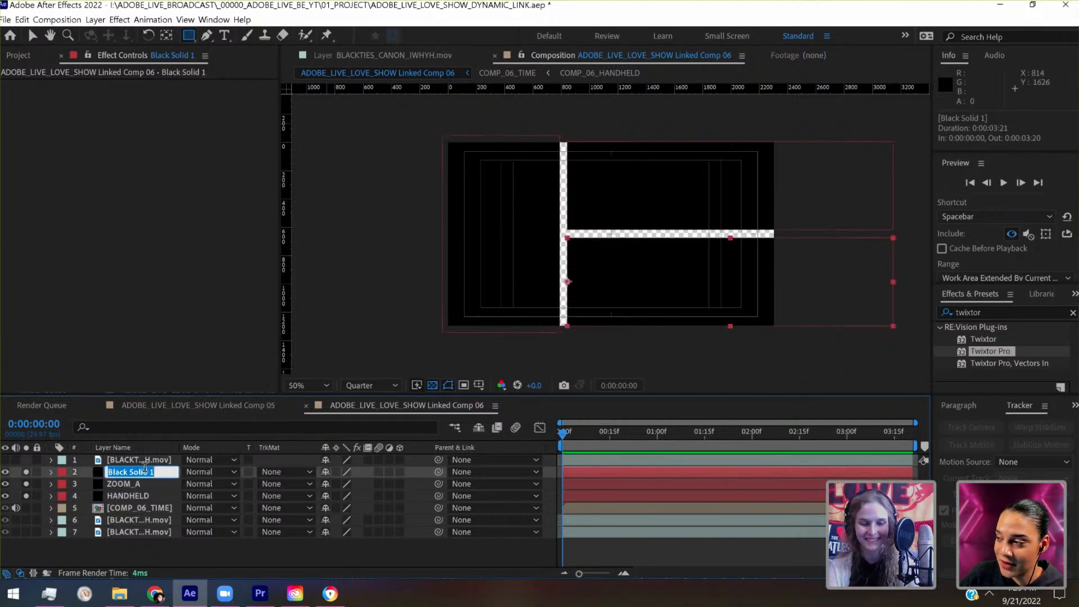
{"action": "type", "text": "ZOOM_B"}
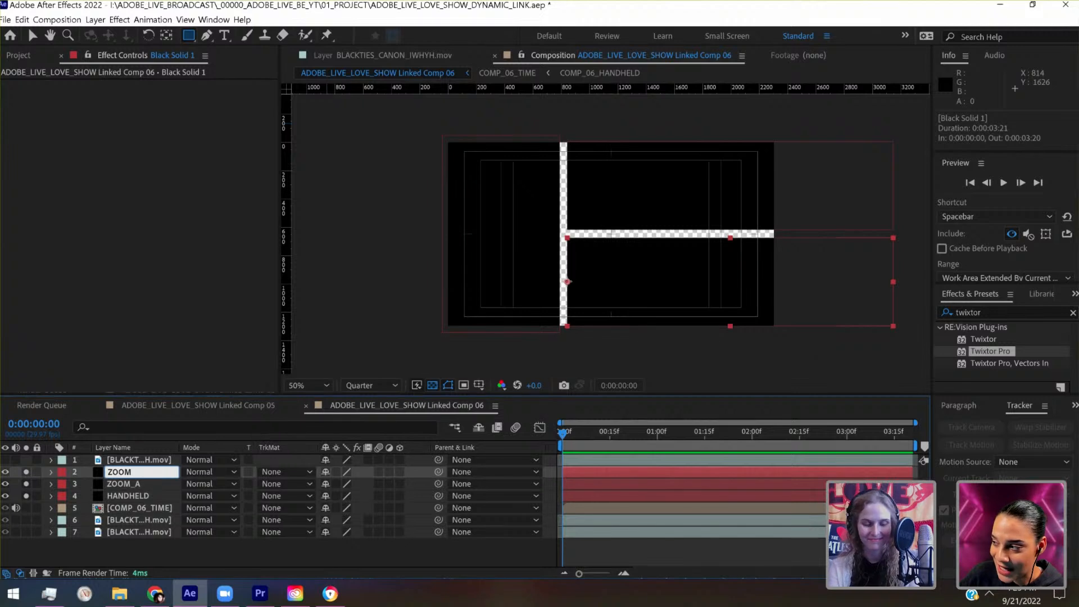
{"action": "key", "text": "Return"}
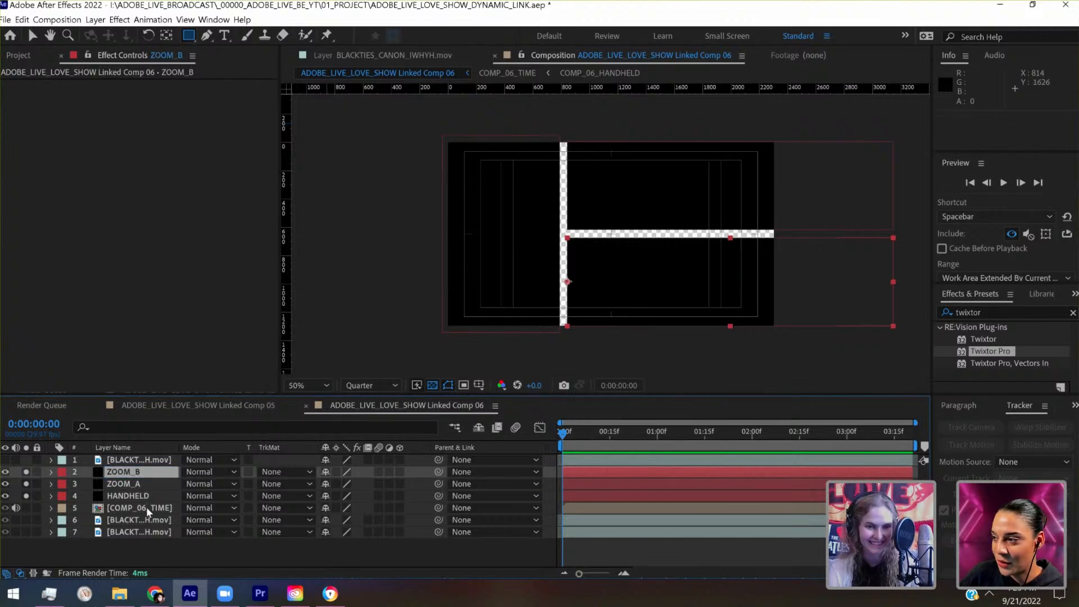
{"action": "left_click", "coordinate": [147, 508]}
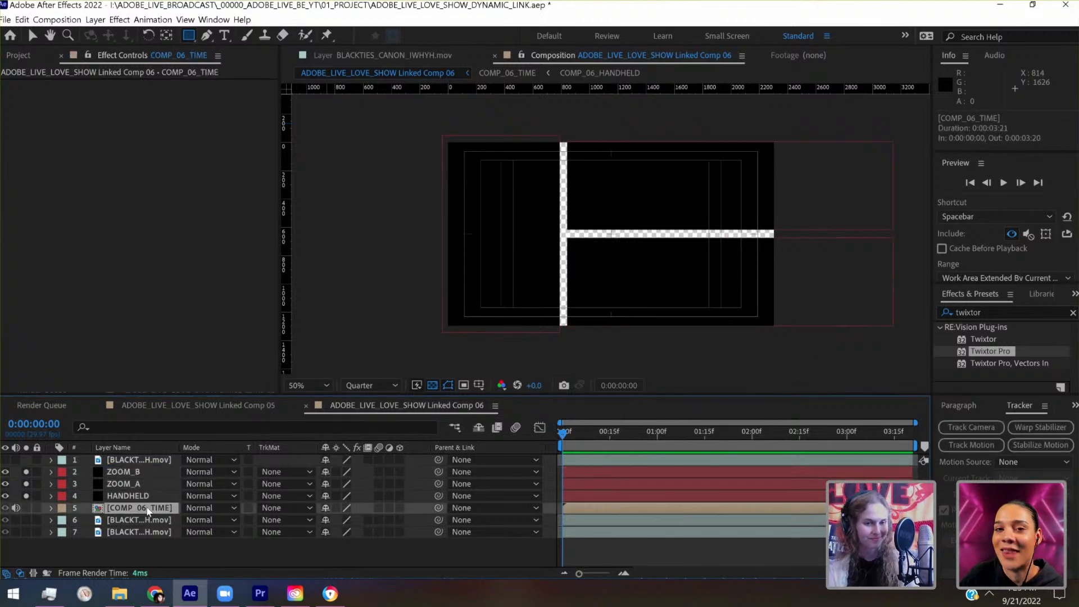
- Duplicate the COMP_06_TIME layer, solo the upper copy, and set its track matte to Alpha Matte "HANDHELD"
{"action": "key", "text": "ctrl+d"}
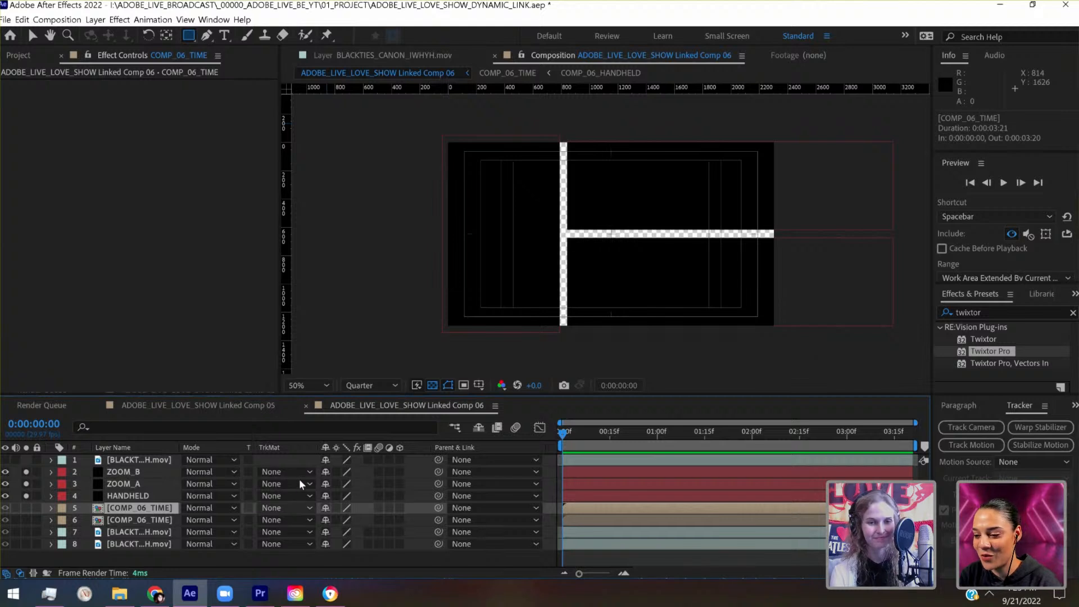
{"action": "left_click", "coordinate": [284, 508]}
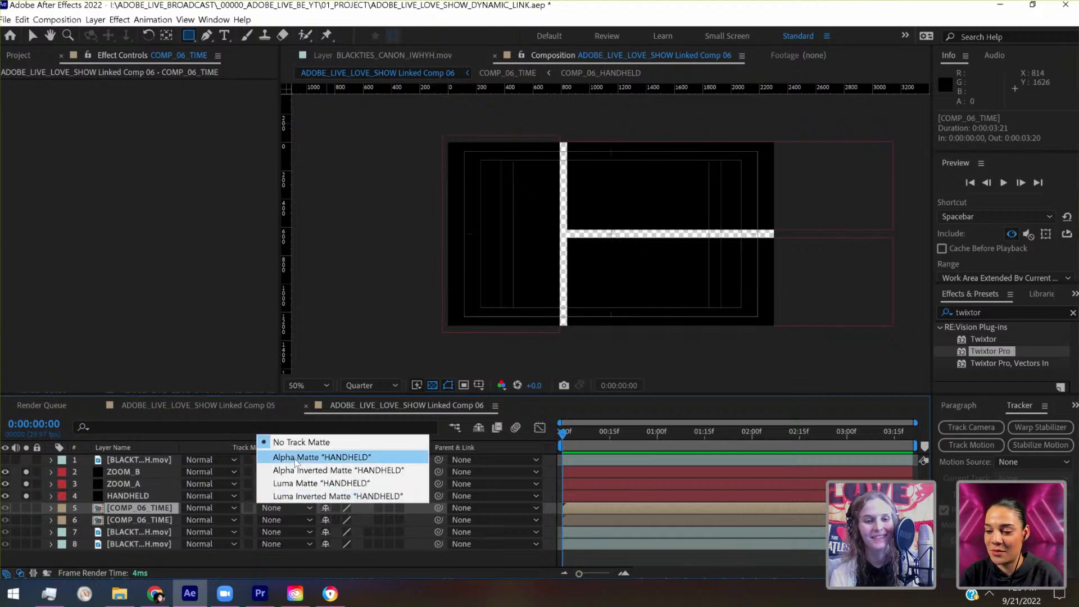
{"action": "key", "text": "Return"}
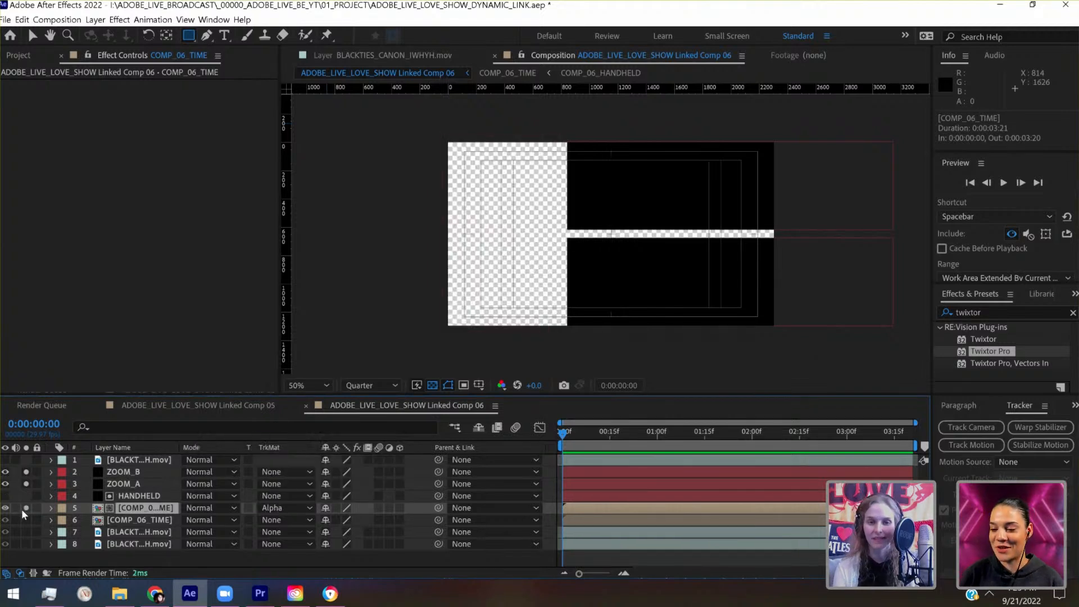
- Shift the matted COMP_06_TIME layer horizontally to position 252, 648 to frame the singer inside the HANDHELD panel
{"action": "left_click", "coordinate": [52, 508]}
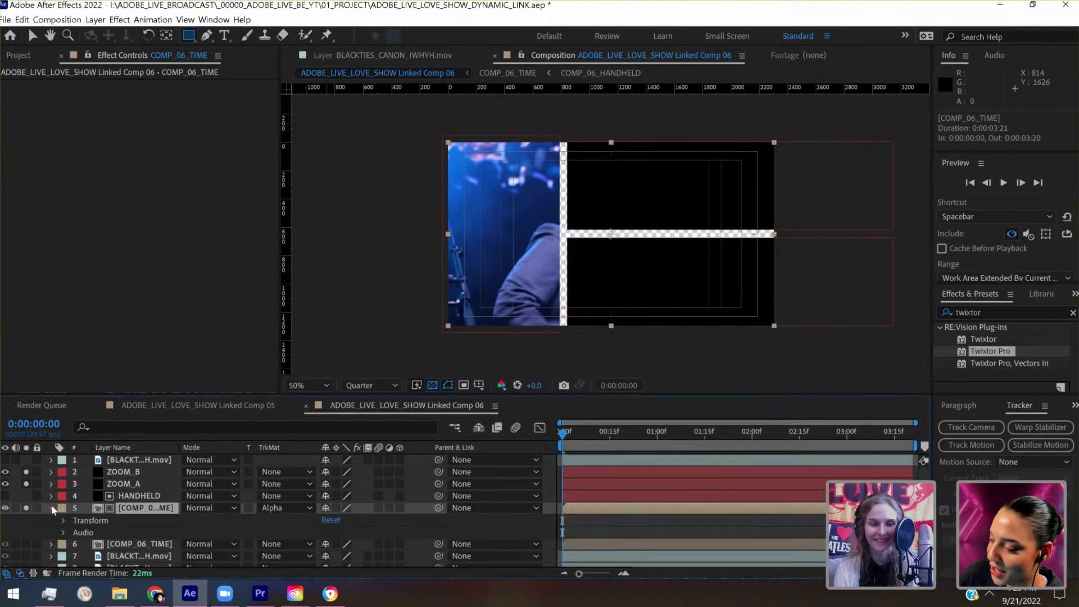
{"action": "left_click", "coordinate": [63, 521]}
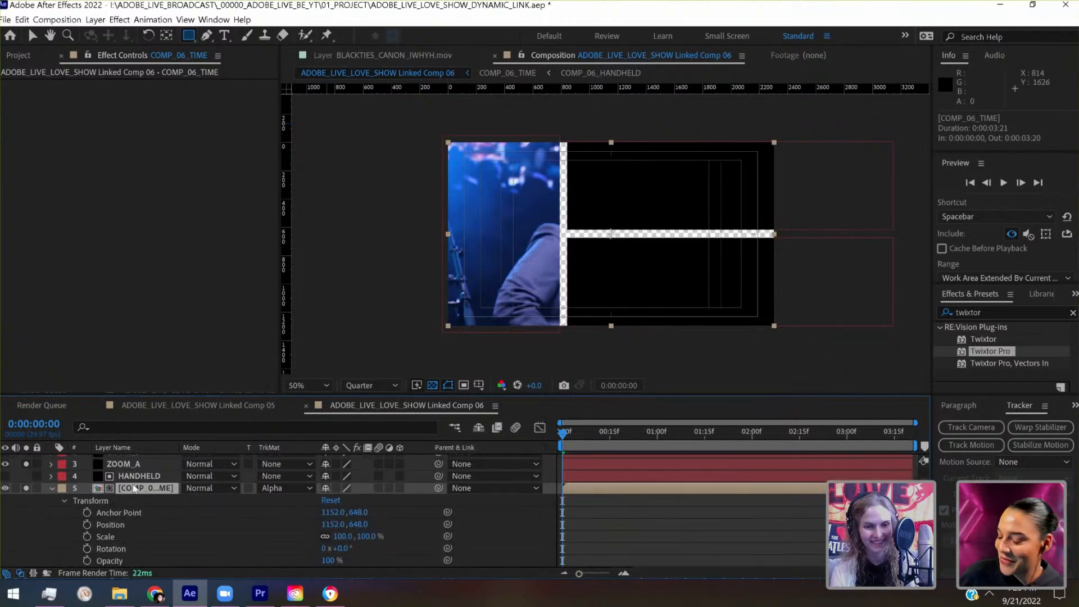
{"action": "key", "text": "shift+Left"}
{"action": "key", "text": "shift+Left"}
{"action": "key", "text": "shift+Left"}
{"action": "key", "text": "shift+Left"}
{"action": "key", "text": "shift+Left"}
{"action": "key", "text": "shift+Left"}
{"action": "key", "text": "shift+Left"}
{"action": "key", "text": "shift+Left"}
{"action": "key", "text": "shift+Left"}
{"action": "key", "text": "shift+Left"}
{"action": "key", "text": "shift+Left"}
{"action": "key", "text": "shift+Left"}
{"action": "key", "text": "shift+Left"}
{"action": "key", "text": "shift+Left"}
{"action": "key", "text": "shift+Left"}
{"action": "key", "text": "shift+Left"}
{"action": "key", "text": "shift+Left"}
{"action": "key", "text": "shift+Left"}
{"action": "key", "text": "shift+Left"}
{"action": "key", "text": "shift+Left"}
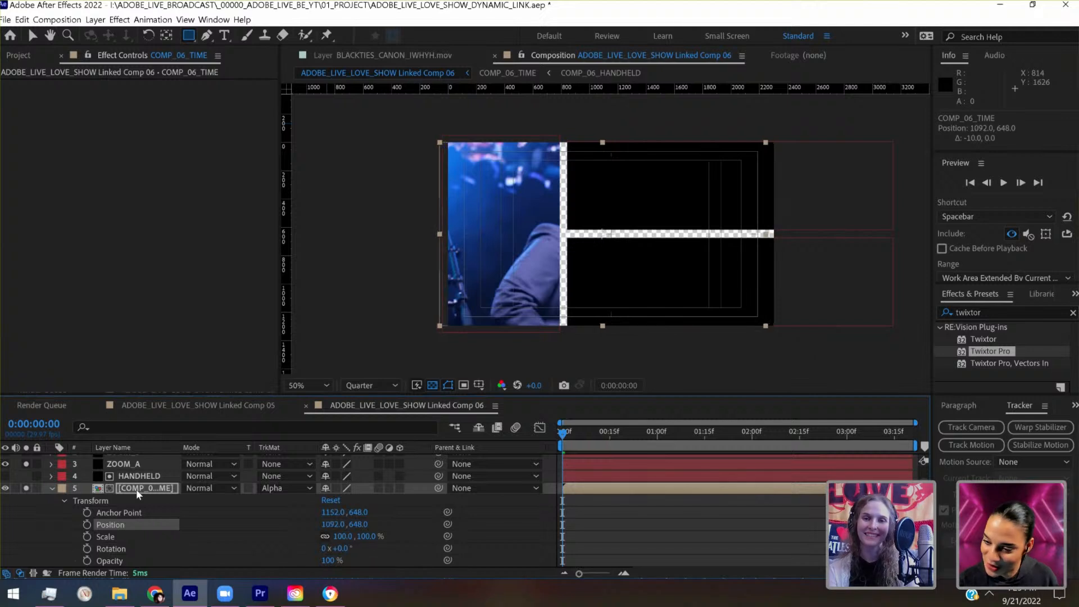
{"action": "key", "text": "shift+Left"}
{"action": "key", "text": "shift+Left"}
{"action": "key", "text": "shift+Left"}
{"action": "key", "text": "shift+Left"}
{"action": "key", "text": "shift+Left"}
{"action": "key", "text": "shift+Left"}
{"action": "key", "text": "shift+Left"}
{"action": "key", "text": "shift+Left"}
{"action": "key", "text": "shift+Left"}
{"action": "key", "text": "shift+Left"}
{"action": "key", "text": "shift+Left"}
{"action": "key", "text": "shift+Left"}
{"action": "key", "text": "shift+Left"}
{"action": "key", "text": "shift+Left"}
{"action": "key", "text": "shift+Left"}
{"action": "key", "text": "shift+Left"}
{"action": "key", "text": "shift+Left"}
{"action": "key", "text": "shift+Left"}
{"action": "key", "text": "shift+Left"}
{"action": "key", "text": "shift+Left"}
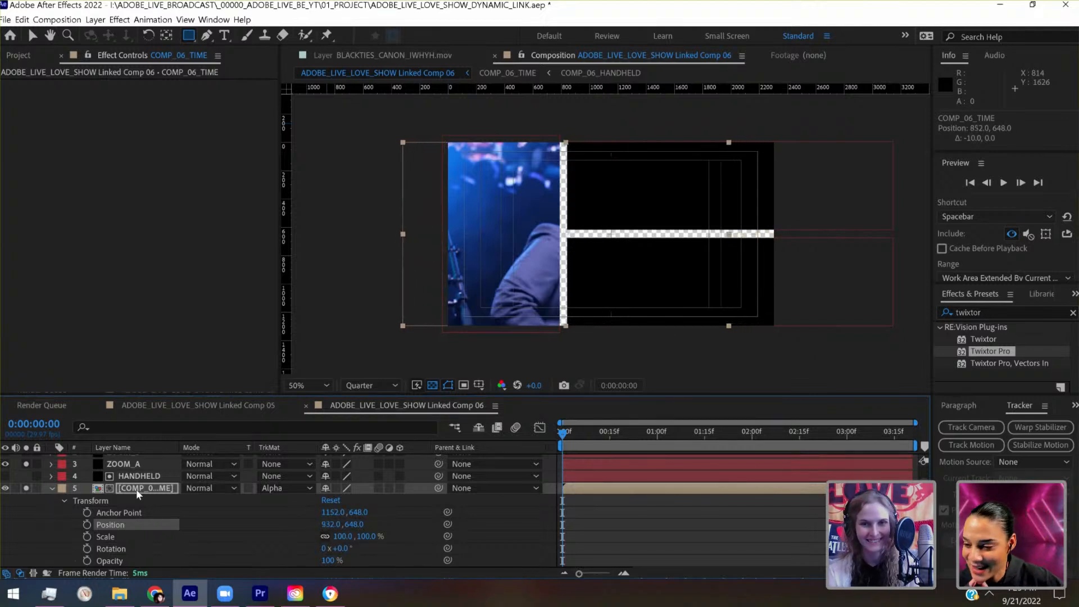
{"action": "key", "text": "shift+Left"}
{"action": "key", "text": "shift+Left"}
{"action": "key", "text": "shift+Left"}
{"action": "key", "text": "shift+Left"}
{"action": "key", "text": "shift+Left"}
{"action": "key", "text": "shift+Left"}
{"action": "key", "text": "shift+Left"}
{"action": "key", "text": "shift+Left"}
{"action": "key", "text": "shift+Left"}
{"action": "key", "text": "shift+Left"}
{"action": "key", "text": "shift+Left"}
{"action": "key", "text": "shift+Left"}
{"action": "key", "text": "shift+Left"}
{"action": "key", "text": "shift+Left"}
{"action": "key", "text": "shift+Left"}
{"action": "key", "text": "shift+Left"}
{"action": "key", "text": "shift+Left"}
{"action": "key", "text": "shift+Left"}
{"action": "key", "text": "shift+Left"}
{"action": "key", "text": "shift+Left"}
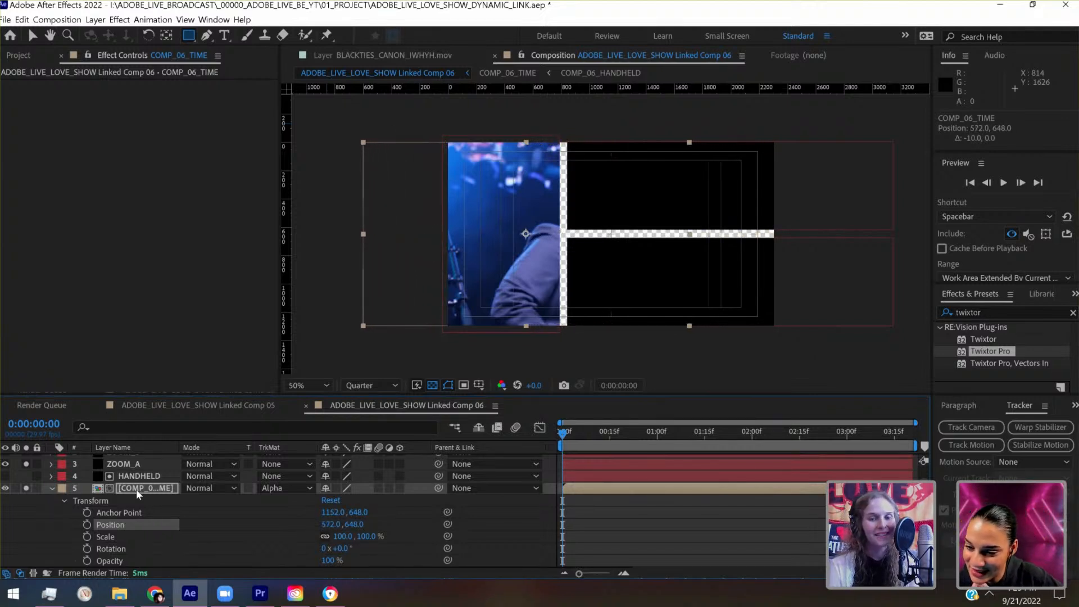
{"action": "key", "text": "shift+Left"}
{"action": "key", "text": "shift+Left"}
{"action": "key", "text": "shift+Left"}
{"action": "key", "text": "shift+Left"}
{"action": "key", "text": "shift+Left"}
{"action": "key", "text": "shift+Left"}
{"action": "key", "text": "shift+Left"}
{"action": "key", "text": "shift+Left"}
{"action": "key", "text": "shift+Left"}
{"action": "key", "text": "shift+Left"}
{"action": "key", "text": "shift+Left"}
{"action": "key", "text": "shift+Left"}
{"action": "key", "text": "shift+Left"}
{"action": "key", "text": "shift+Left"}
{"action": "key", "text": "shift+Left"}
{"action": "key", "text": "shift+Left"}
{"action": "key", "text": "shift+Left"}
{"action": "key", "text": "shift+Left"}
{"action": "key", "text": "shift+Left"}
{"action": "key", "text": "shift+Left"}
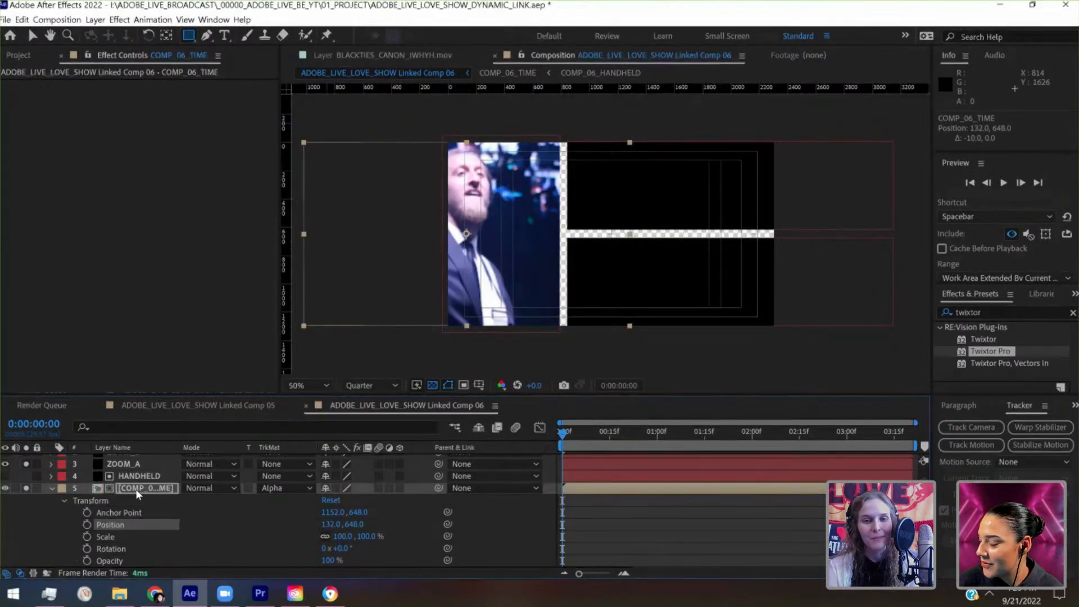
{"action": "key", "text": "shift+Right"}
{"action": "key", "text": "shift+Right"}
{"action": "key", "text": "shift+Right"}
{"action": "key", "text": "shift+Right"}
{"action": "key", "text": "shift+Right"}
{"action": "key", "text": "shift+Right"}
{"action": "key", "text": "shift+Right"}
{"action": "key", "text": "shift+Right"}
{"action": "key", "text": "shift+Right"}
{"action": "key", "text": "shift+Right"}
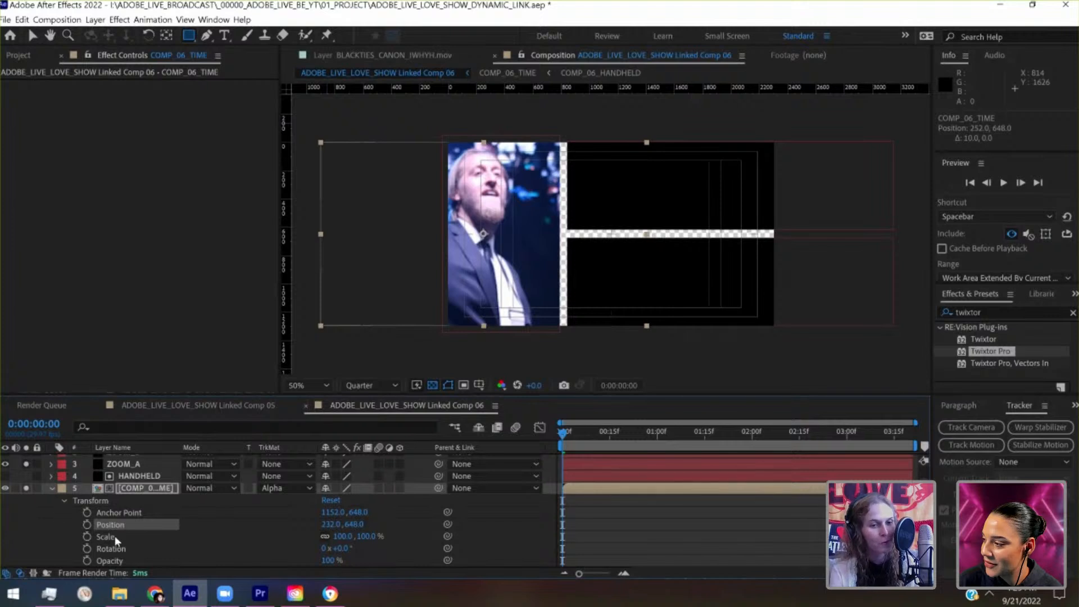
{"action": "left_click", "coordinate": [116, 487]}
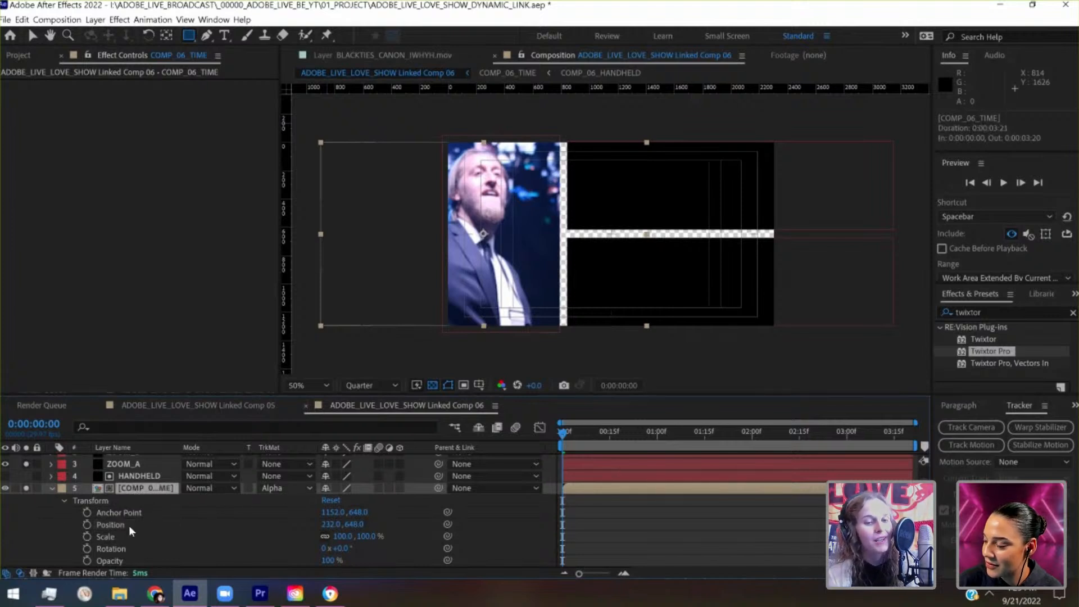
{"action": "key", "text": "shift+Right"}
{"action": "key", "text": "shift+Right"}
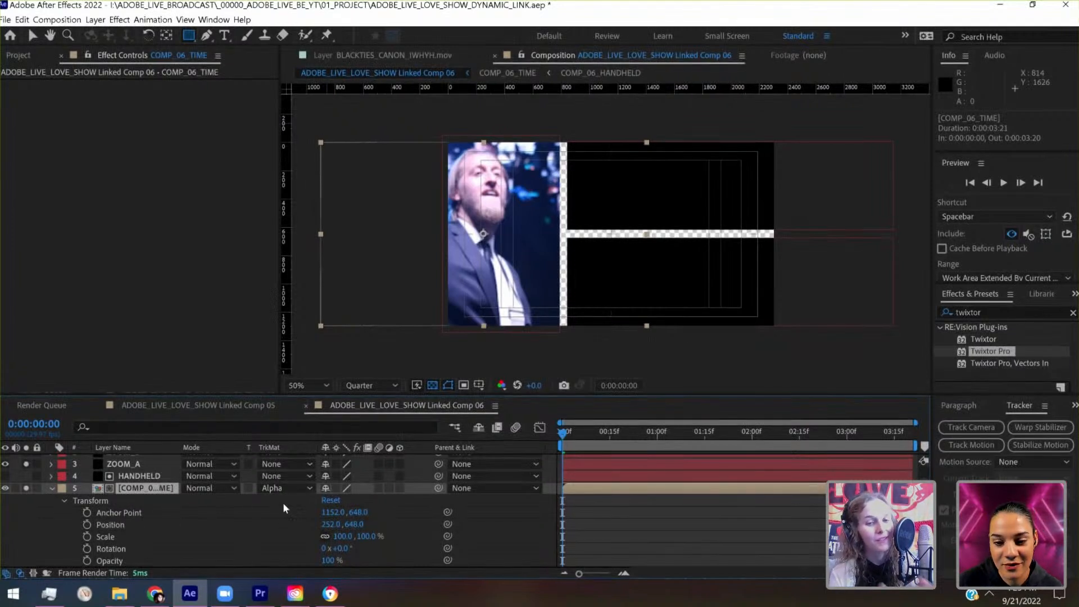
{"action": "left_click", "coordinate": [51, 487]}
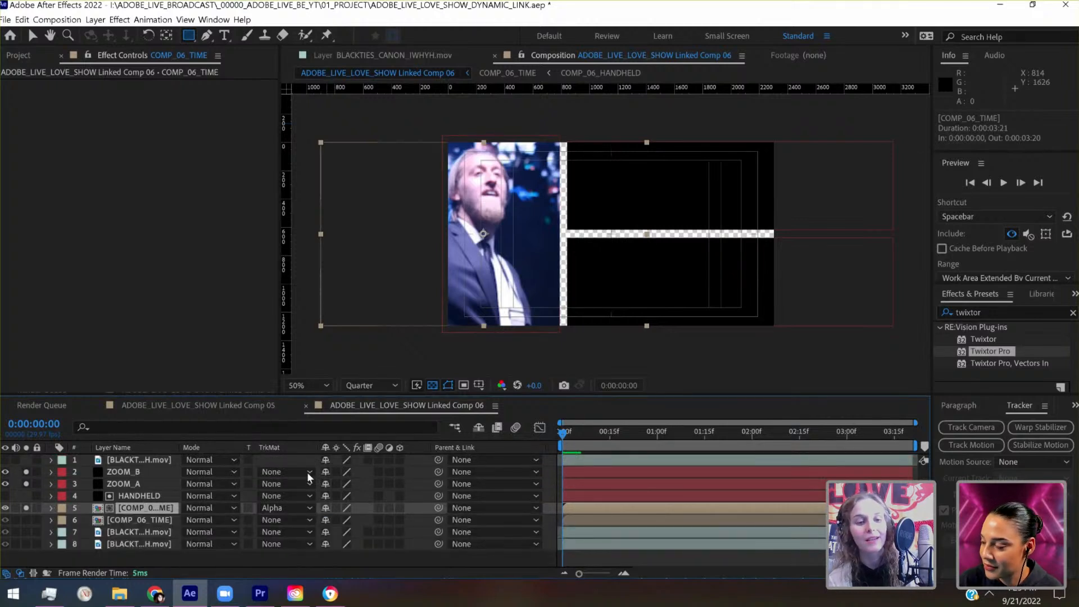
- Move the ZOOM_A and ZOOM_B solids right together until their left edges align with the composition centre at x 1152
{"action": "left_click", "coordinate": [140, 496]}
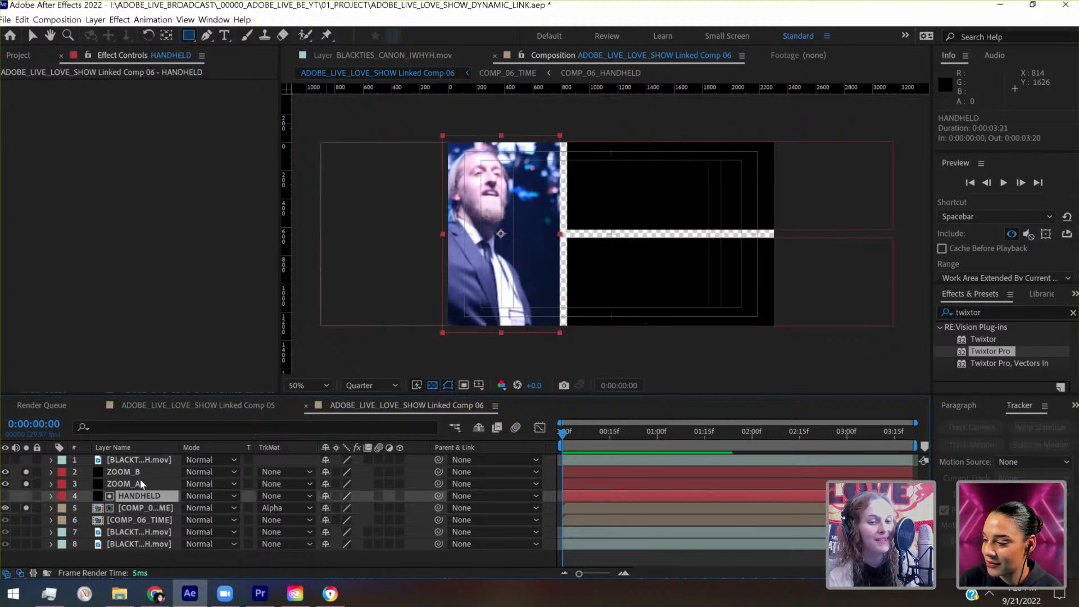
{"action": "left_click", "coordinate": [141, 484]}
{"action": "left_click", "coordinate": [141, 474], "text": "shift"}
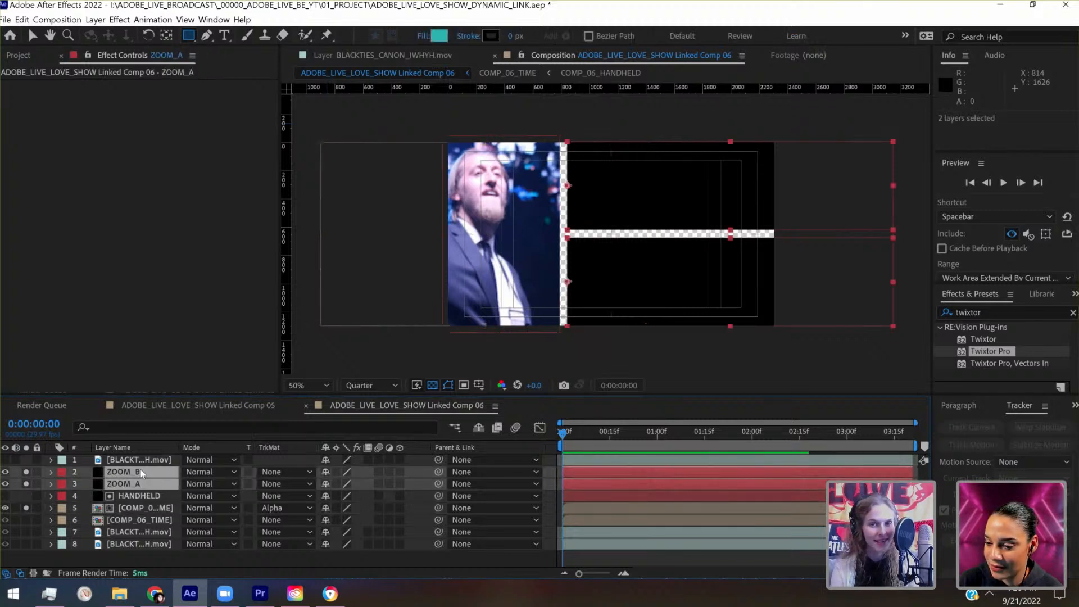
{"action": "key", "text": "shift+Right"}
{"action": "key", "text": "shift+Right"}
{"action": "key", "text": "shift+Right"}
{"action": "key", "text": "shift+Right"}
{"action": "key", "text": "shift+Right"}
{"action": "key", "text": "shift+Right"}
{"action": "key", "text": "shift+Right"}
{"action": "key", "text": "shift+Right"}
{"action": "key", "text": "shift+Right"}
{"action": "key", "text": "shift+Right"}
{"action": "key", "text": "shift+Right"}
{"action": "key", "text": "shift+Right"}
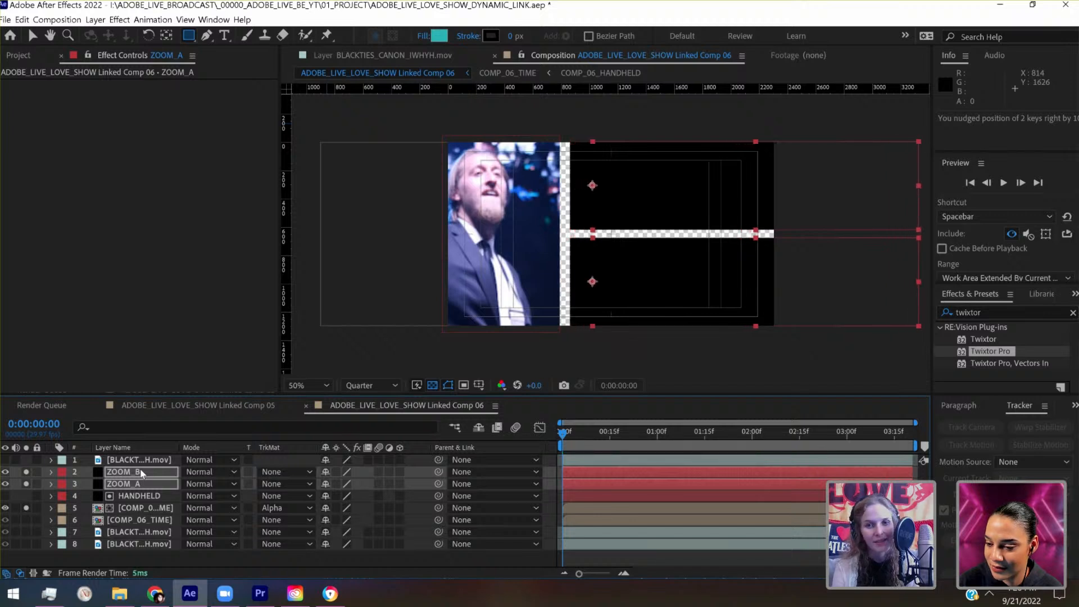
{"action": "key", "text": "shift+Right"}
{"action": "key", "text": "shift+Right"}
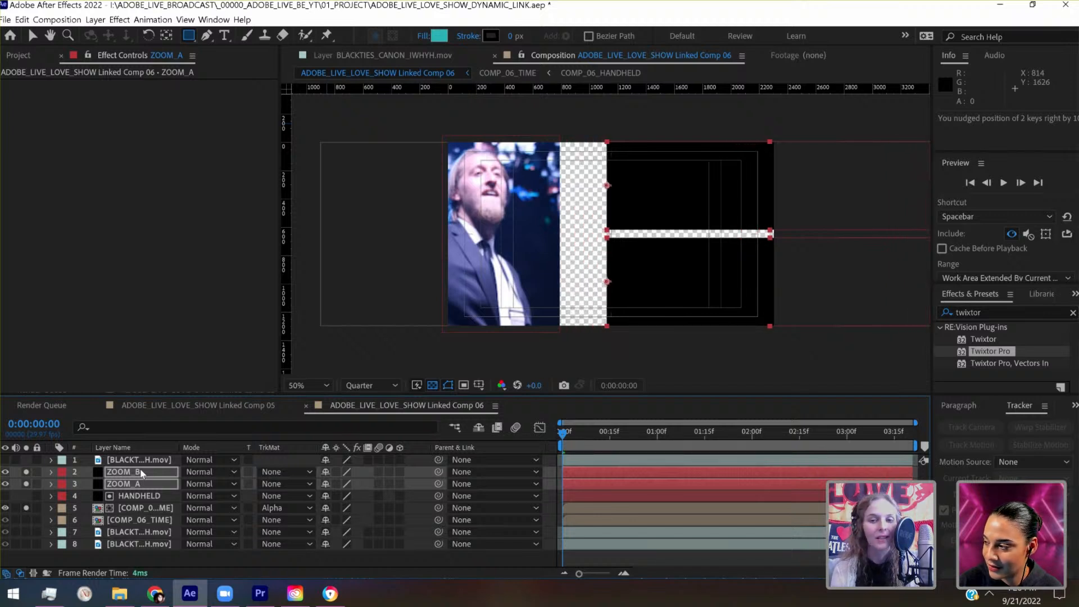
{"action": "key", "text": "shift+Right"}
{"action": "key", "text": "period"}
{"action": "key", "text": "period"}
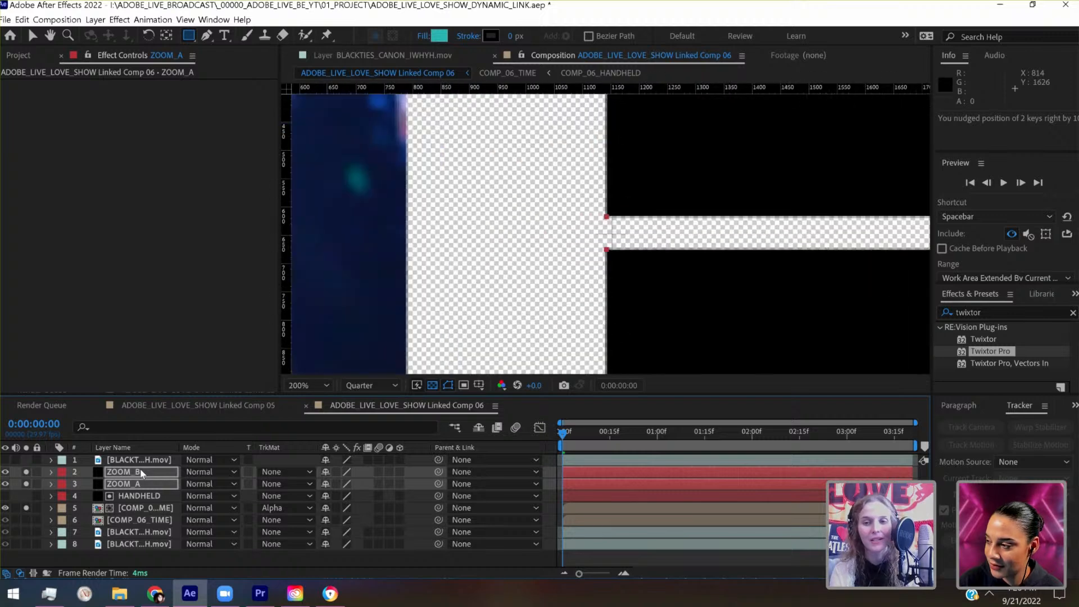
{"action": "key", "text": "shift+Right"}
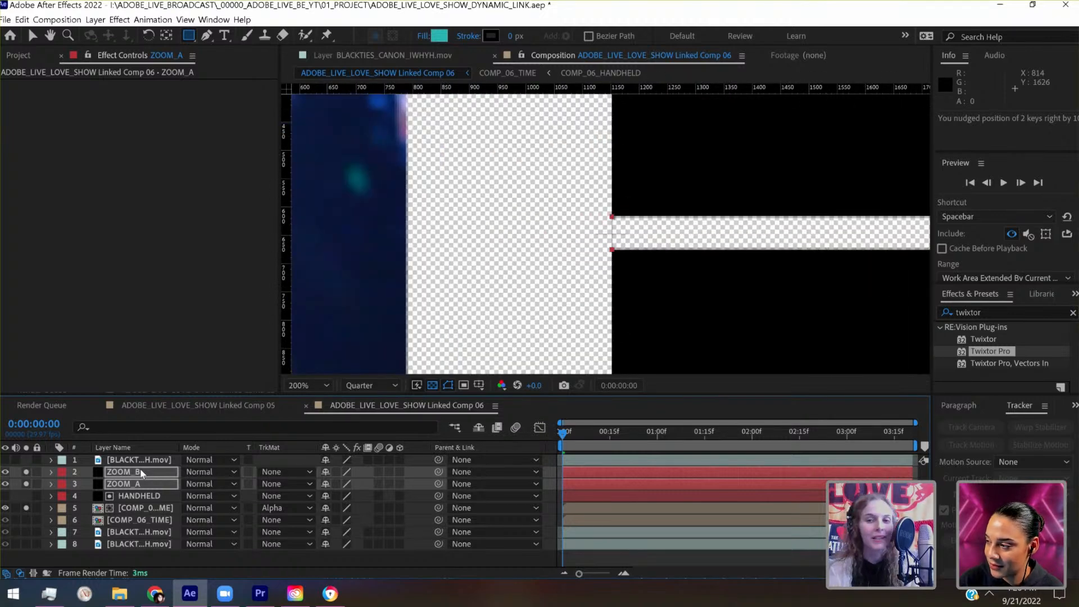
{"action": "key", "text": "comma"}
{"action": "key", "text": "comma"}
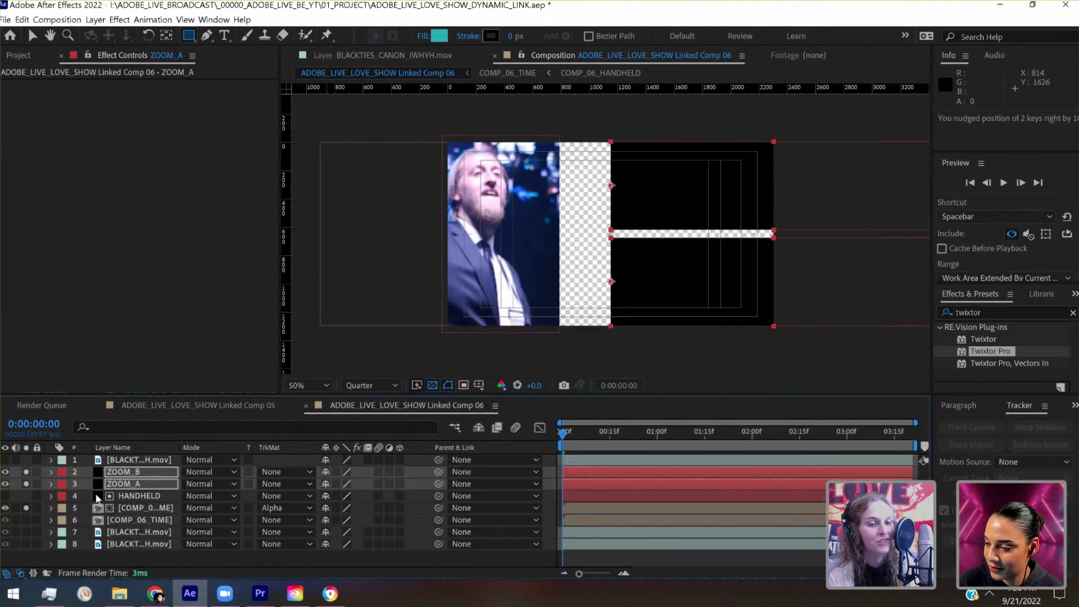
- Widen the HANDHELD solid by setting its horizontal scale to 66%
{"action": "left_click", "coordinate": [57, 496]}
{"action": "left_click", "coordinate": [52, 495]}
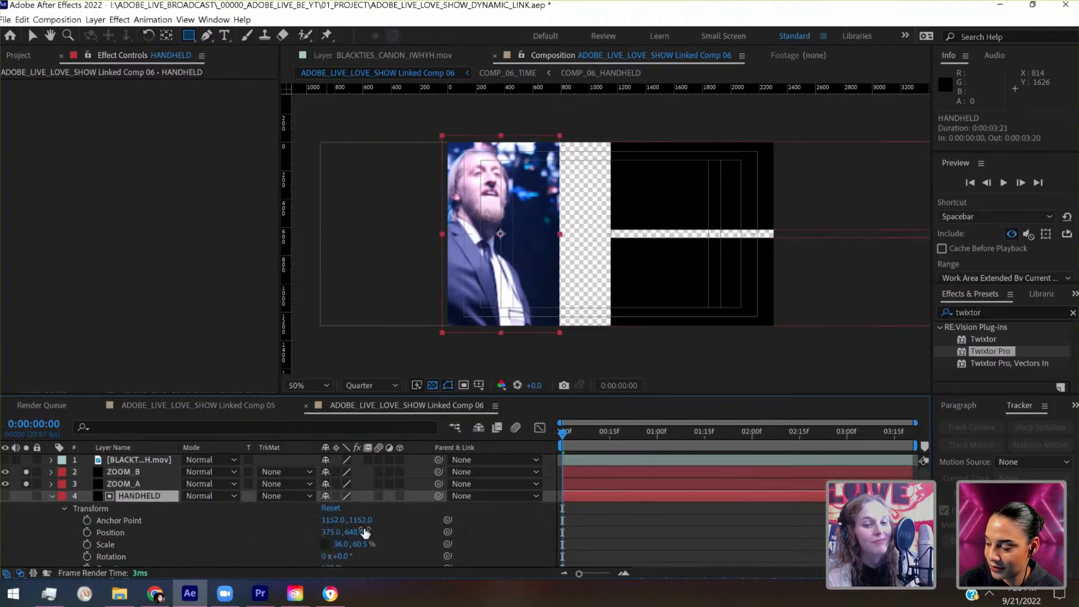
{"action": "scroll", "coordinate": [360, 537], "scroll_direction": "down", "scroll_amount": 1}
{"action": "left_click", "coordinate": [343, 537]}
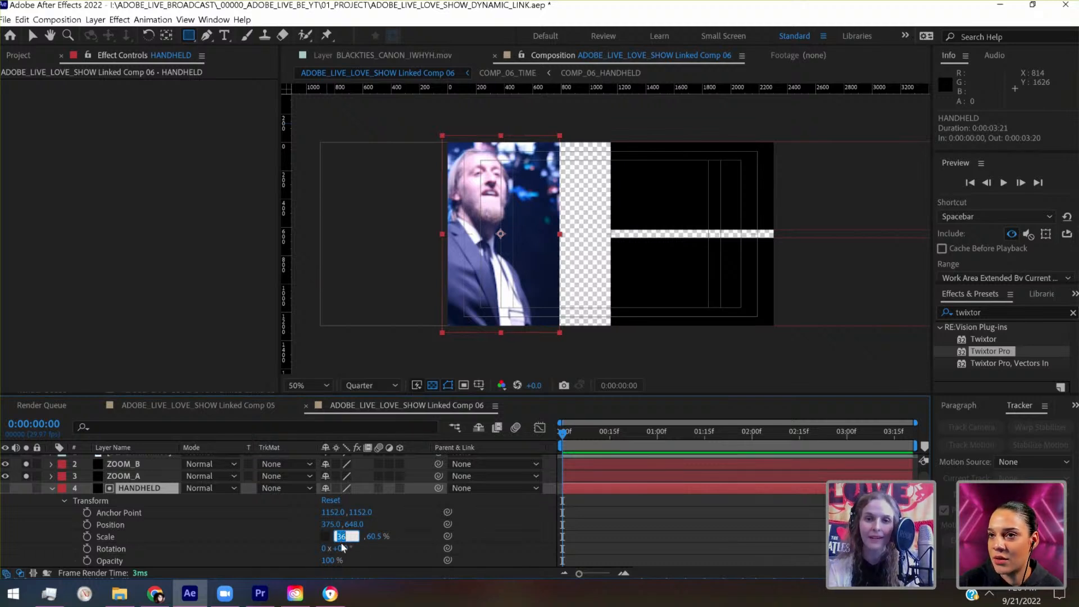
{"action": "key", "text": "shift+Up"}
{"action": "key", "text": "shift+Up"}
{"action": "key", "text": "shift+Up"}
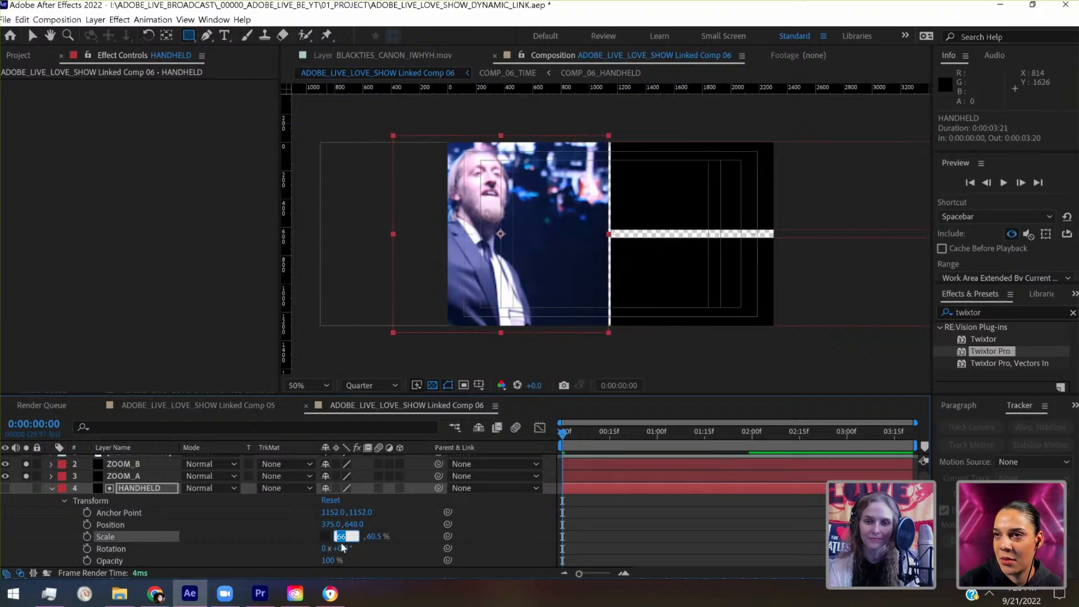
- Narrow the gap between the two zoom panels by moving ZOOM_A to y 326 and ZOOM_B to y 961
{"action": "left_click", "coordinate": [155, 473]}
{"action": "key", "text": "period"}
{"action": "key", "text": "period"}
{"action": "key", "text": "period"}
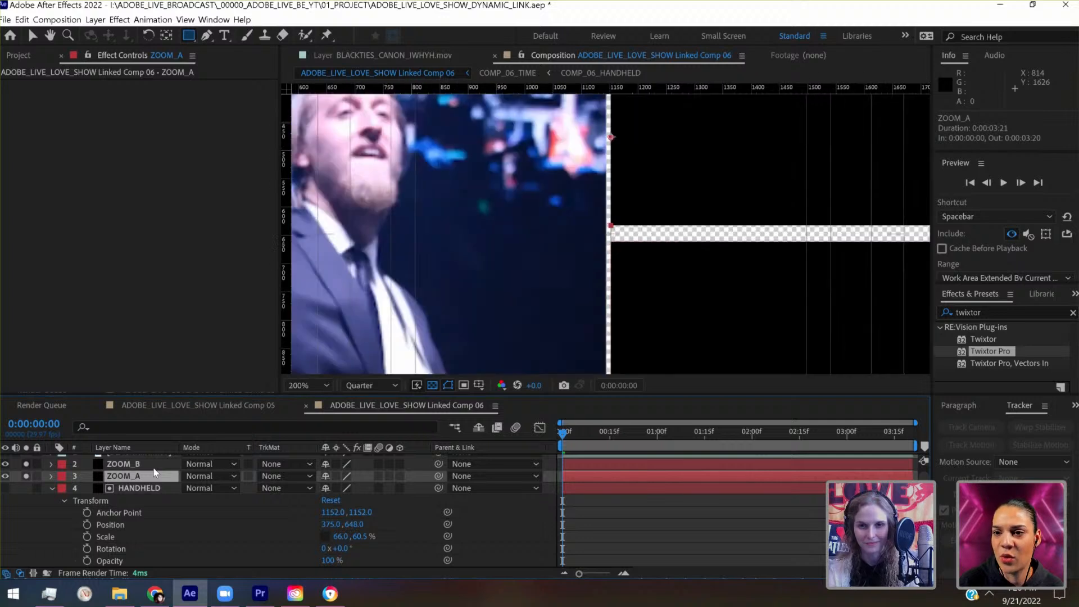
{"action": "key", "text": "shift+Down"}
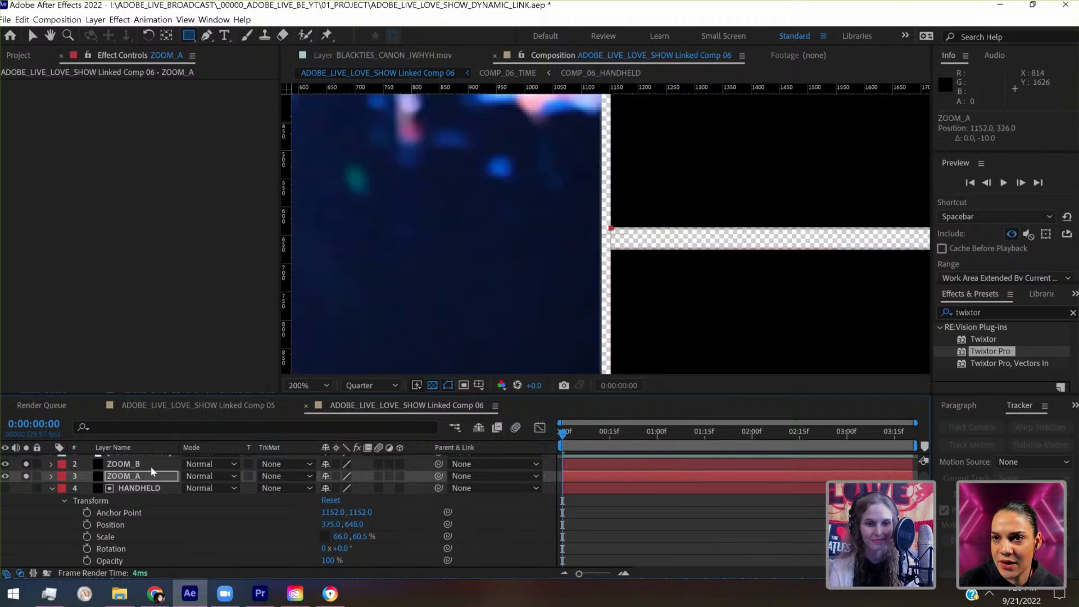
{"action": "left_click", "coordinate": [131, 468]}
{"action": "key", "text": "shift+Up"}
{"action": "key", "text": "shift+Up"}
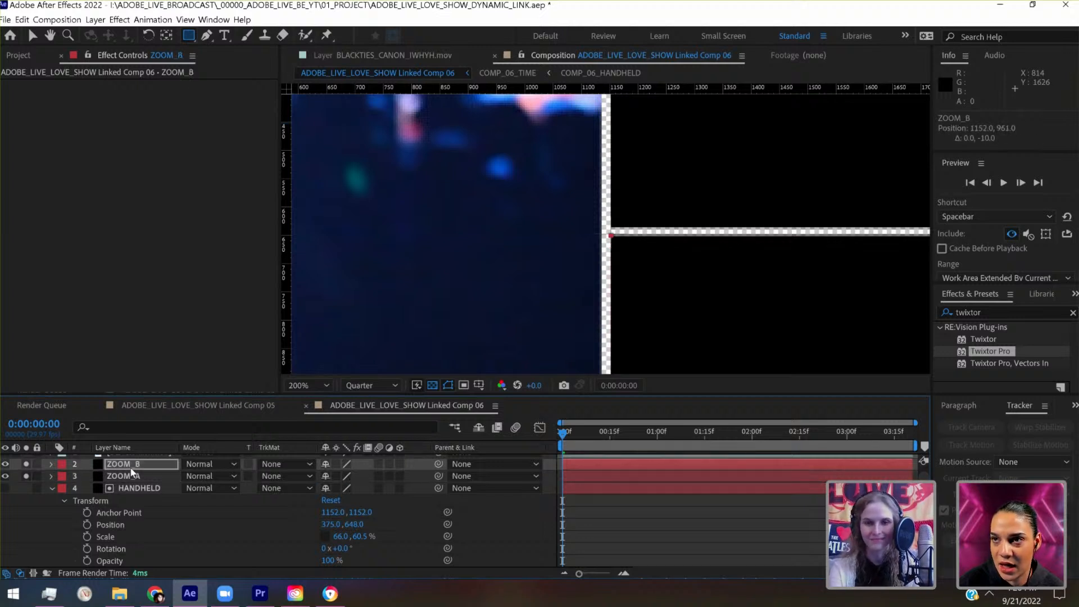
{"action": "key", "text": "comma"}
{"action": "key", "text": "comma"}
{"action": "key", "text": "comma"}
{"action": "key", "text": "comma"}
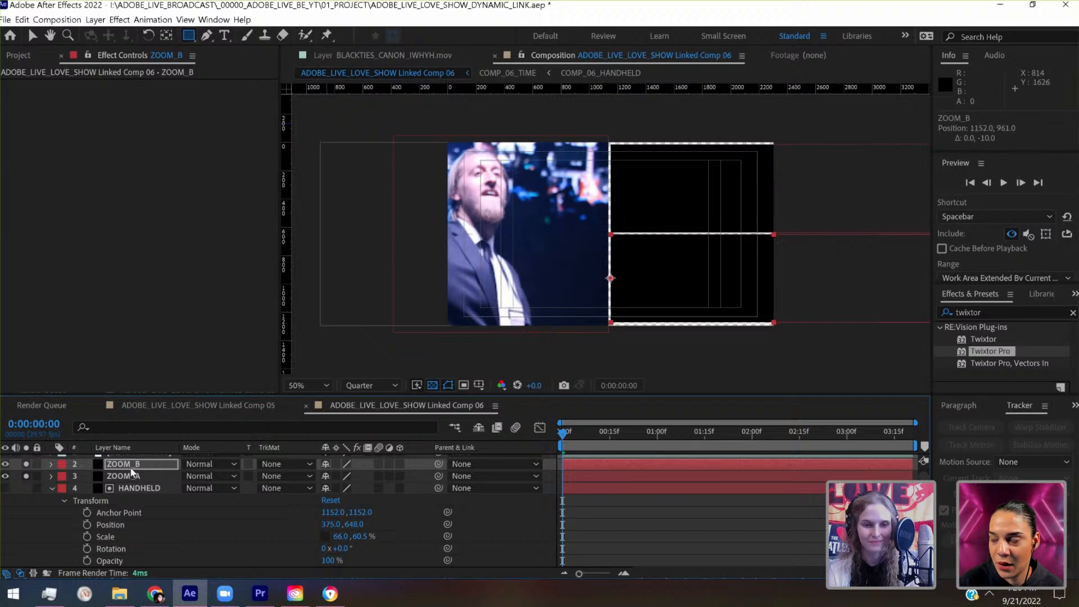
- Set the HANDHELD solid's vertical scale to 56.5% to fit the frame height, and select the ZOOM_B layer
{"action": "left_click", "coordinate": [360, 536]}
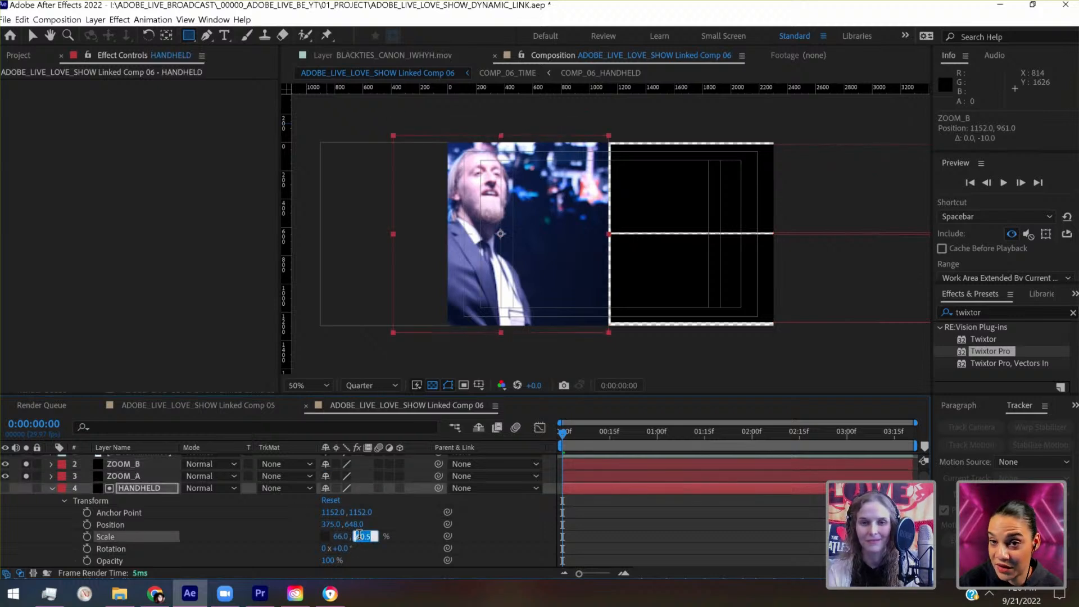
{"action": "key", "text": "Down"}
{"action": "key", "text": "Down"}
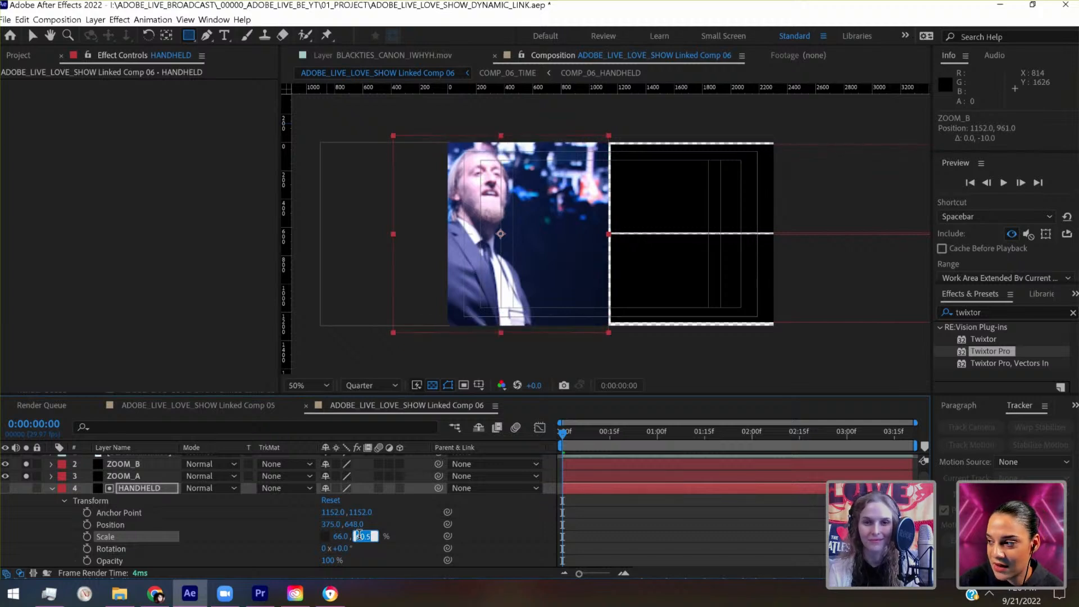
{"action": "key", "text": "Down"}
{"action": "key", "text": "Down"}
{"action": "key", "text": "Down"}
{"action": "key", "text": "Down"}
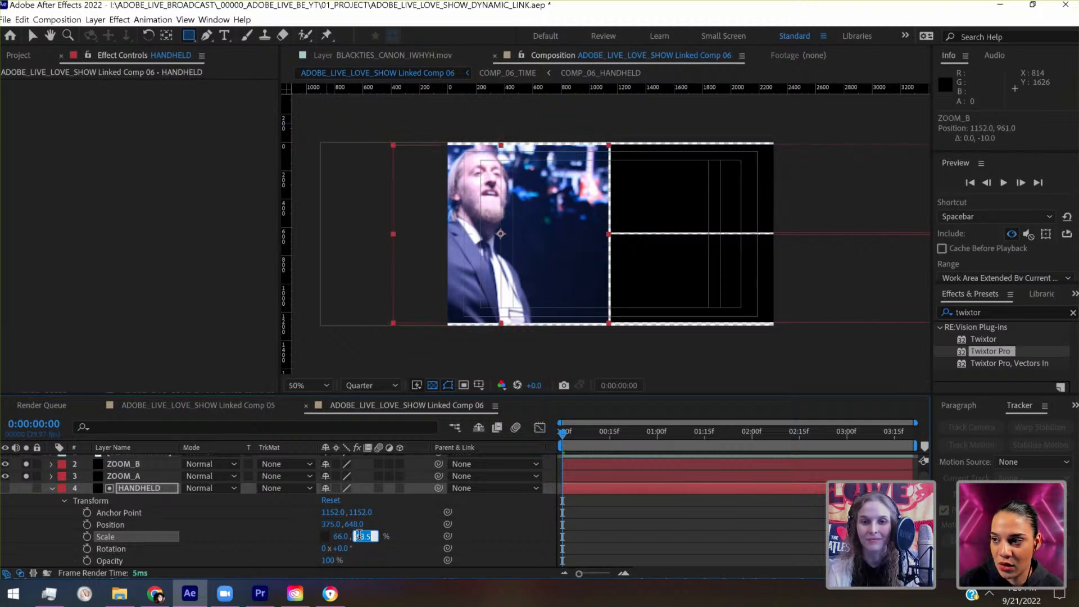
{"action": "key", "text": "Down"}
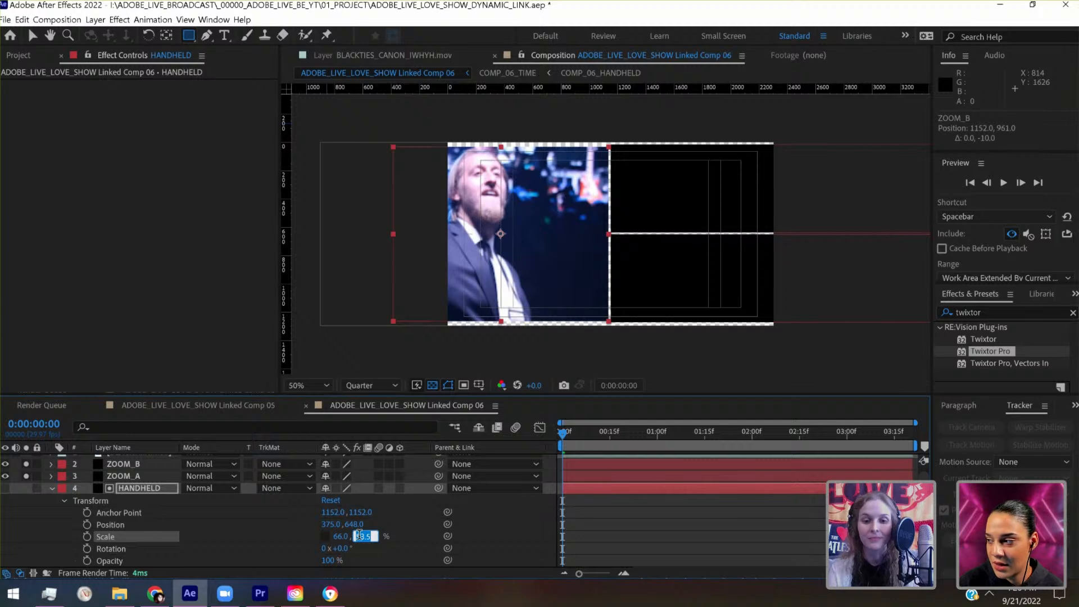
{"action": "left_click", "coordinate": [656, 520]}
{"action": "key", "text": "slash"}
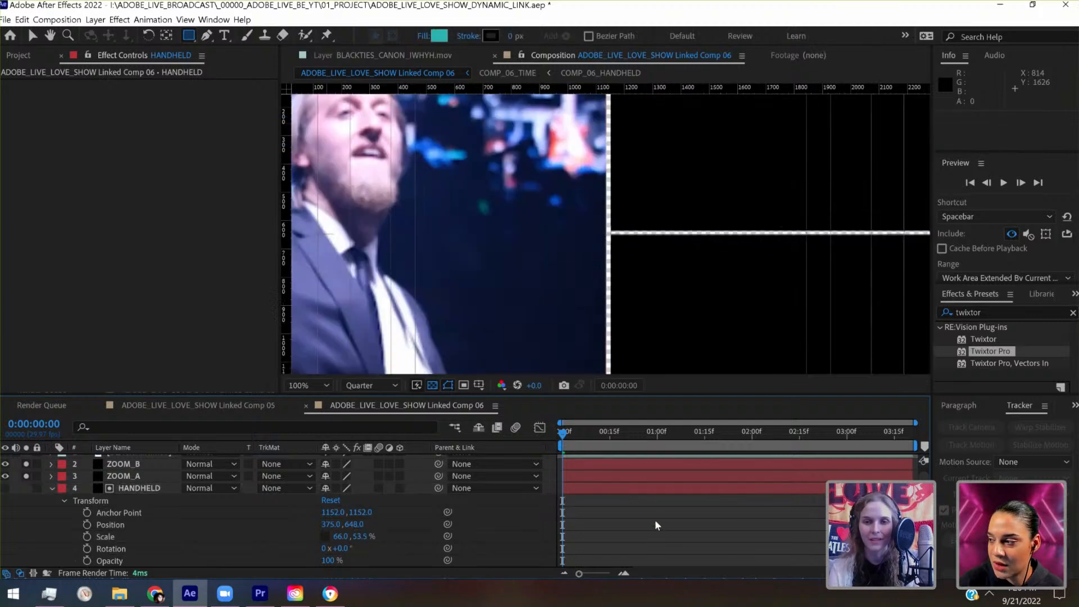
{"action": "key", "text": "h"}
{"action": "mouse_move", "coordinate": [658, 268]}
{"action": "left_mouse_down"}
{"action": "mouse_move", "coordinate": [662, 439]}
{"action": "mouse_move", "coordinate": [670, 349]}
{"action": "left_mouse_up"}
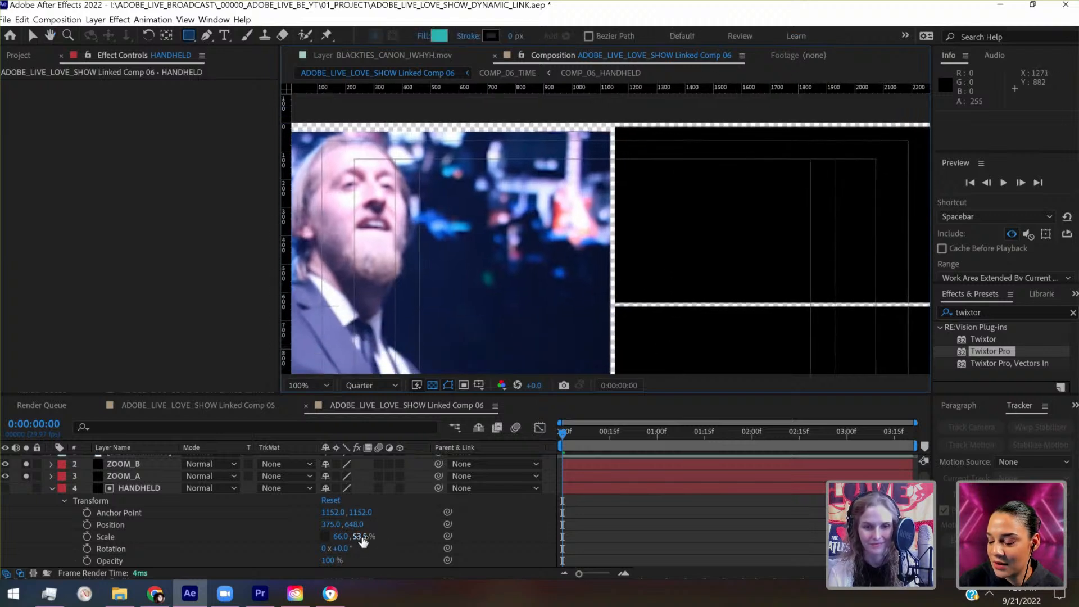
{"action": "left_click", "coordinate": [363, 538]}
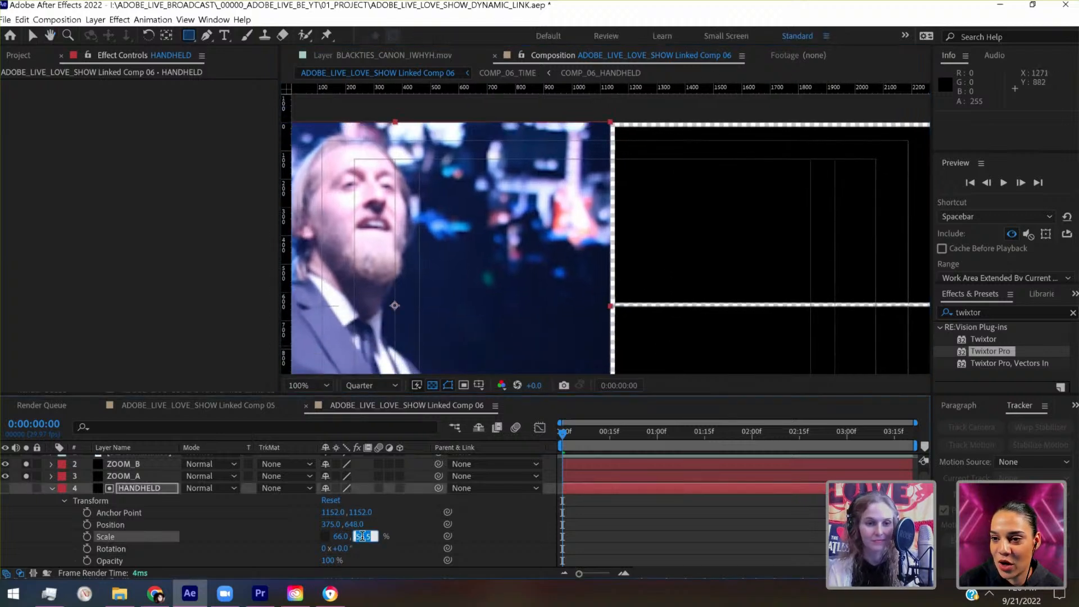
{"action": "left_click", "coordinate": [120, 467]}
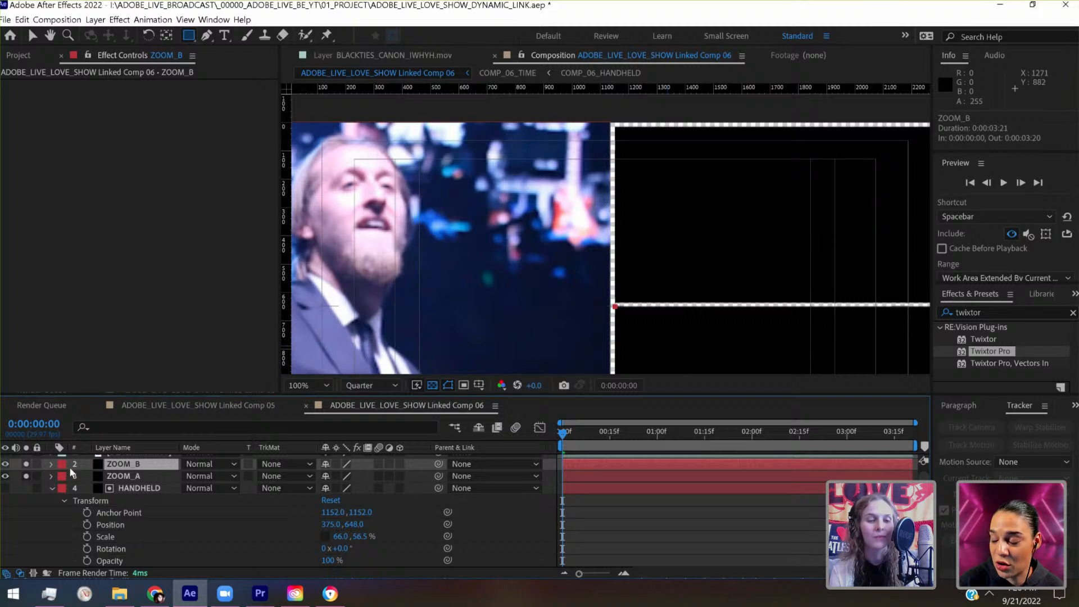
- Set the ZOOM_B solid's vertical scale to 28% and move it down to y 981
{"action": "left_click", "coordinate": [50, 464]}
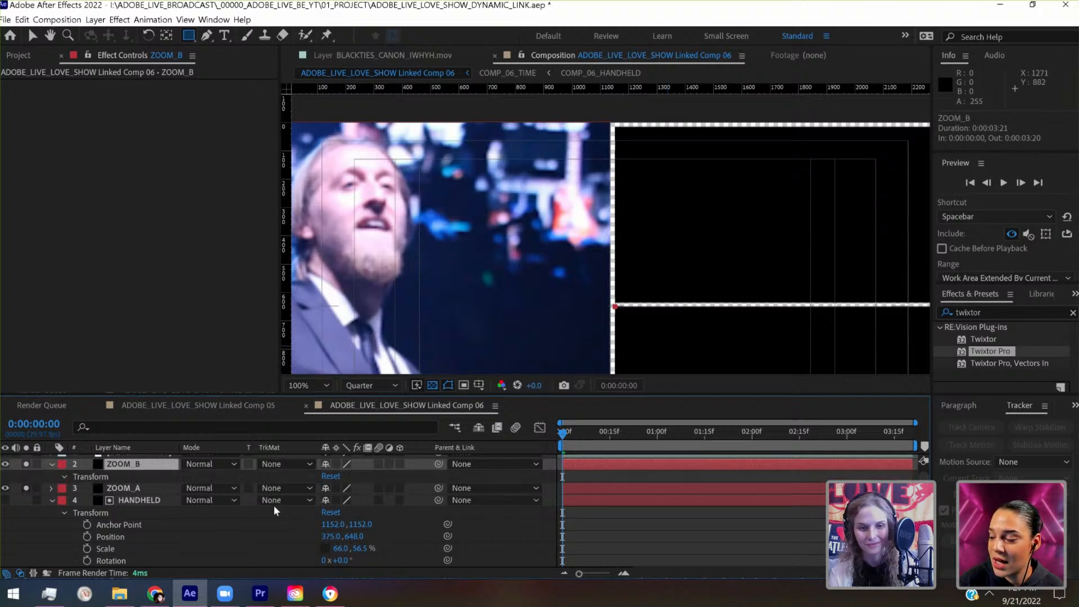
{"action": "left_click", "coordinate": [365, 512]}
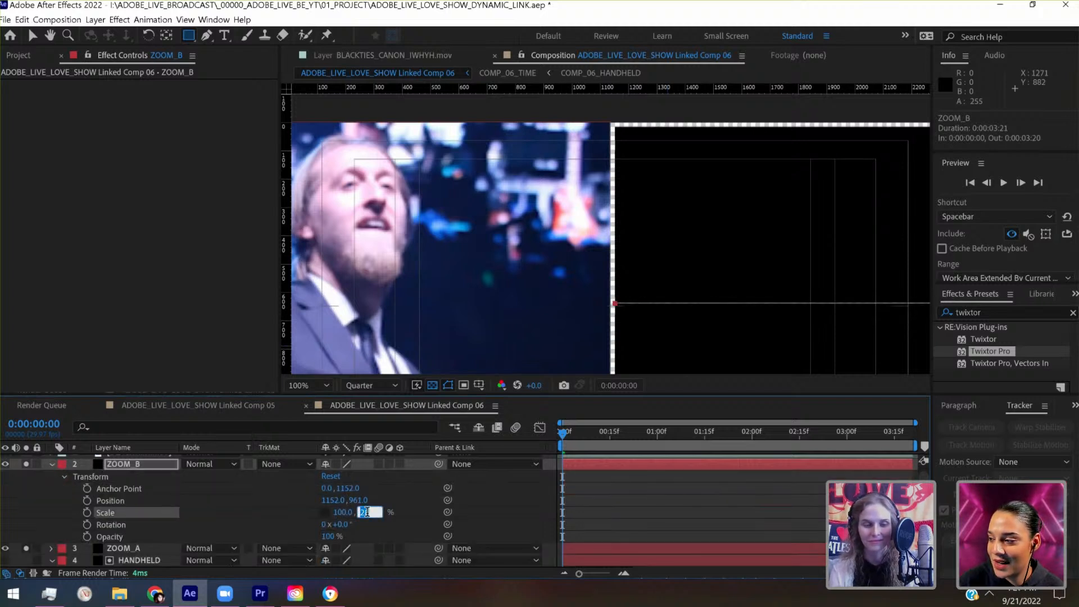
{"action": "left_click", "coordinate": [148, 466]}
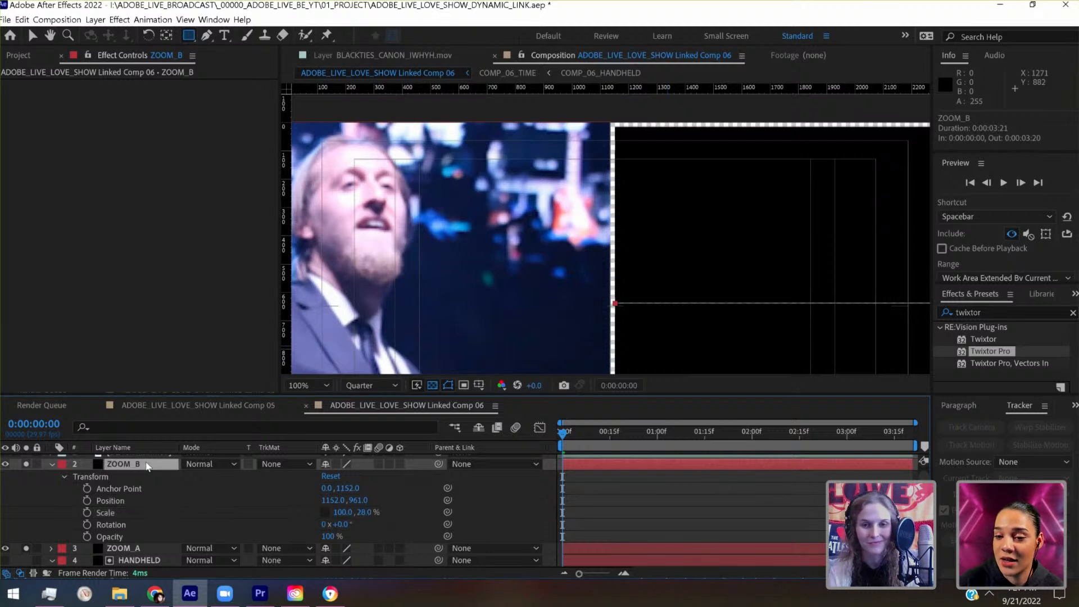
{"action": "key", "text": "shift+Down"}
{"action": "key", "text": "shift+Down"}
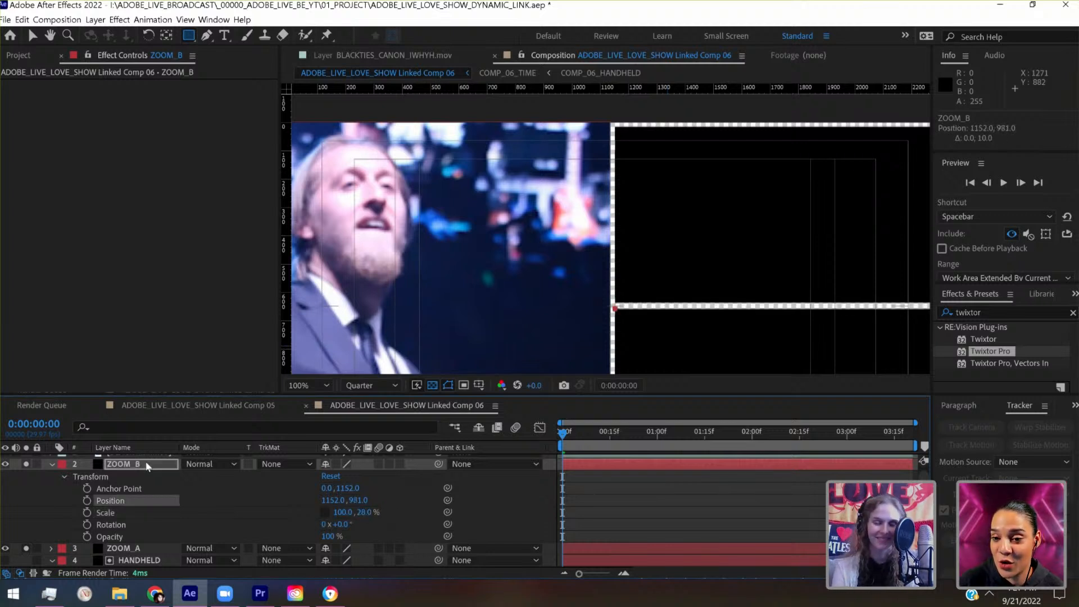
- Set the ZOOM_A solid's vertical scale to 28% and move it up to y 316
{"action": "left_click_drag", "start_coordinate": [599, 335], "coordinate": [524, 368]}
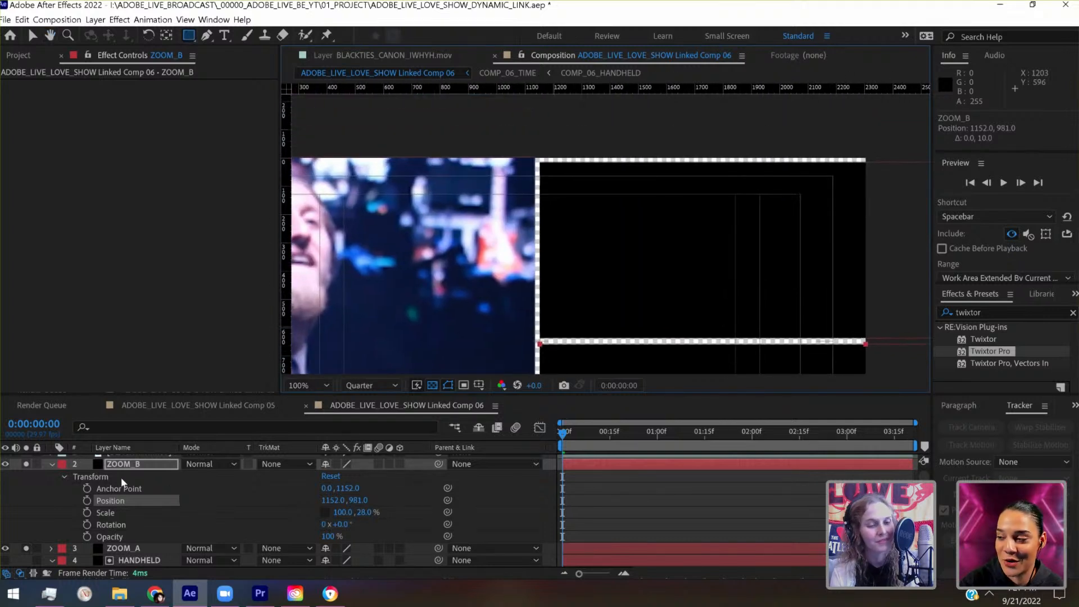
{"action": "left_click", "coordinate": [133, 548]}
{"action": "left_click", "coordinate": [51, 548]}
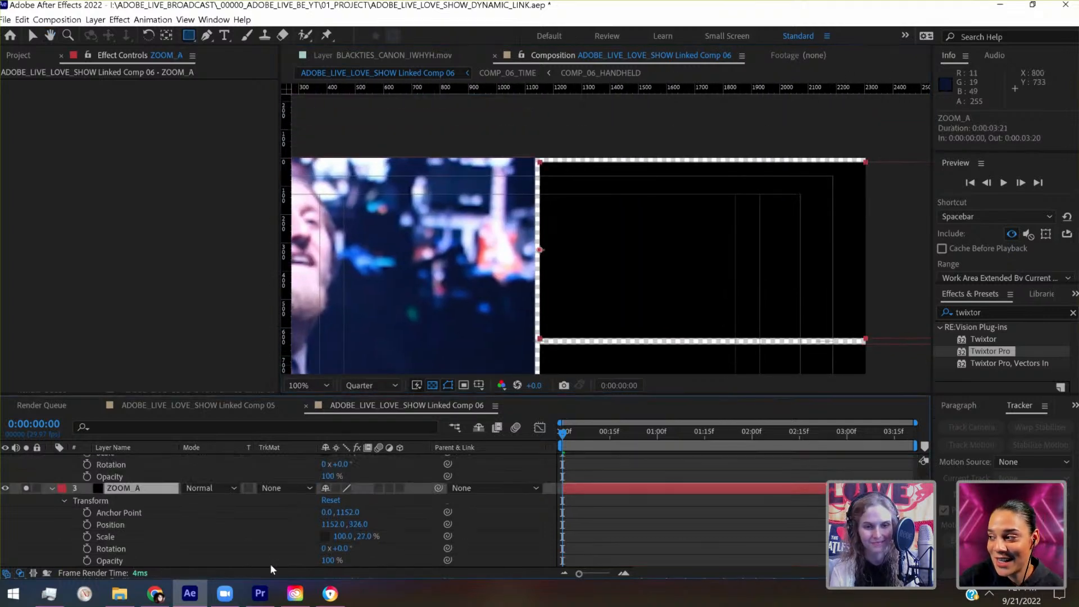
{"action": "left_click", "coordinate": [363, 536]}
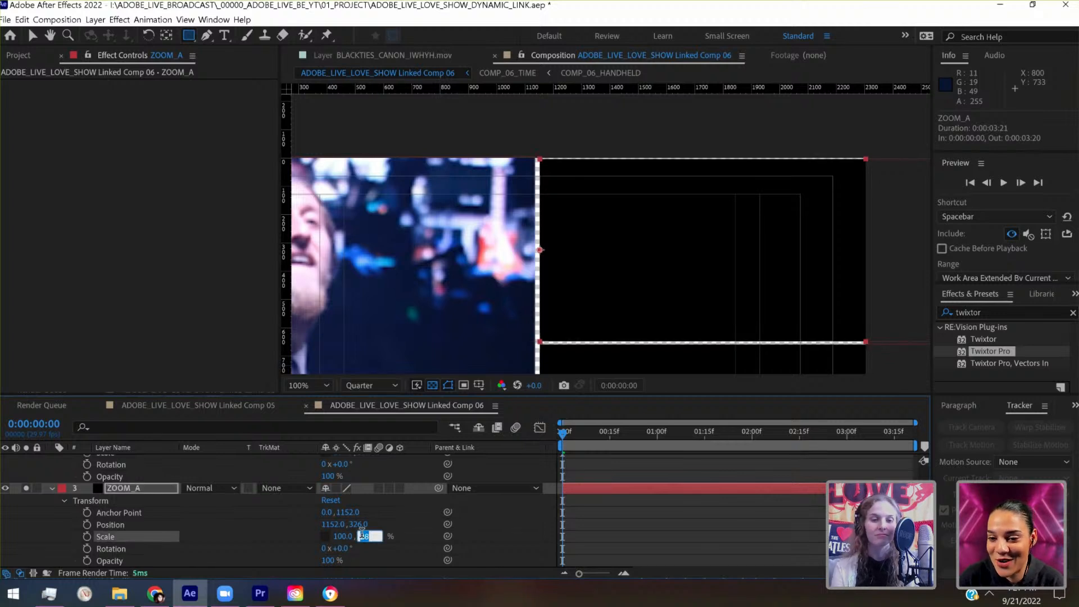
{"action": "key", "text": "Return"}
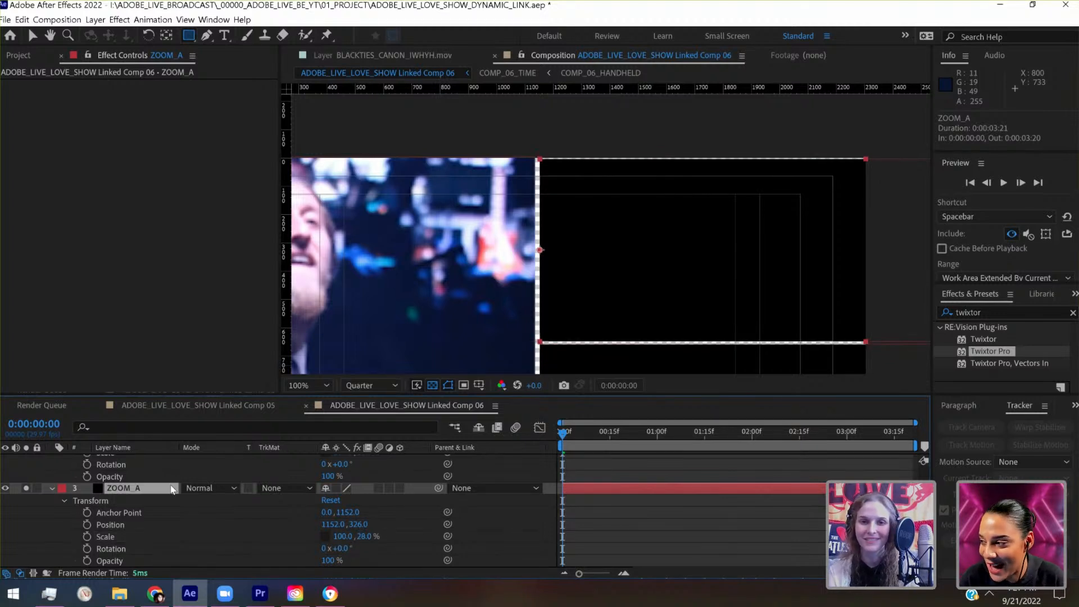
{"action": "key", "text": "shift+Up"}
- Collapse the properties of the ZOOM_B, ZOOM_A and HANDHELD layers, with the whole composition in view
{"action": "key", "text": "comma"}
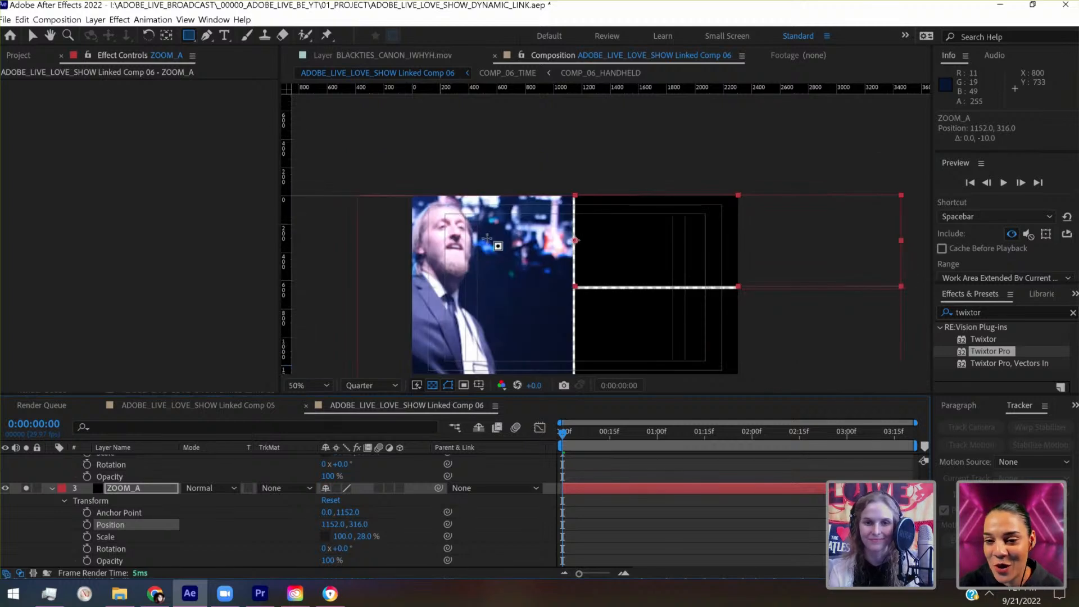
{"action": "key", "text": "space"}
{"action": "left_click_drag", "start_coordinate": [506, 242], "coordinate": [630, 191]}
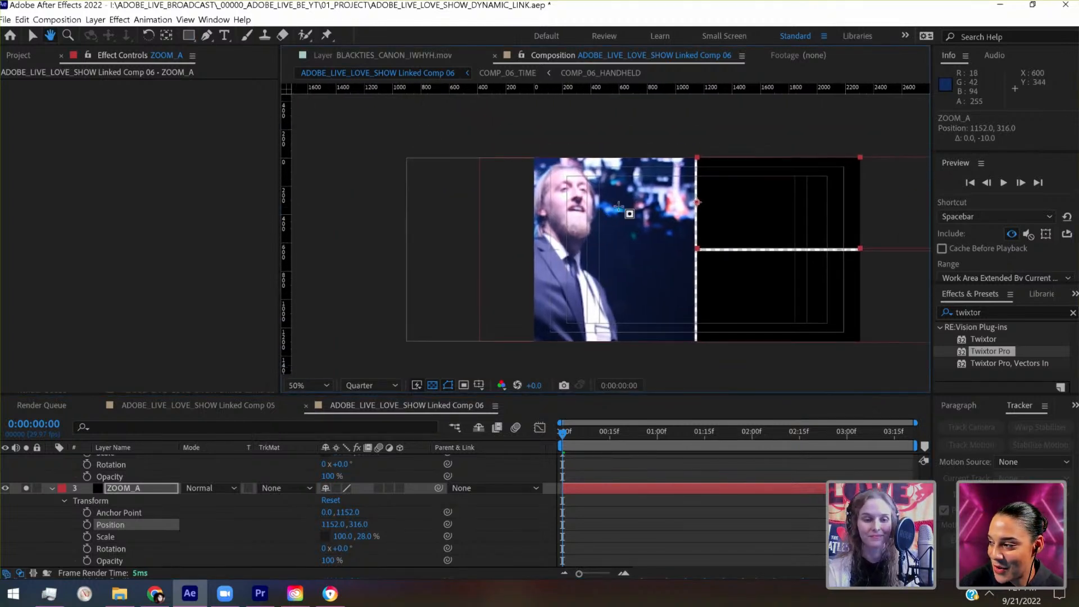
{"action": "scroll", "coordinate": [171, 509], "scroll_direction": "up", "scroll_amount": 3}
{"action": "scroll", "coordinate": [171, 509], "scroll_direction": "up", "scroll_amount": 2}
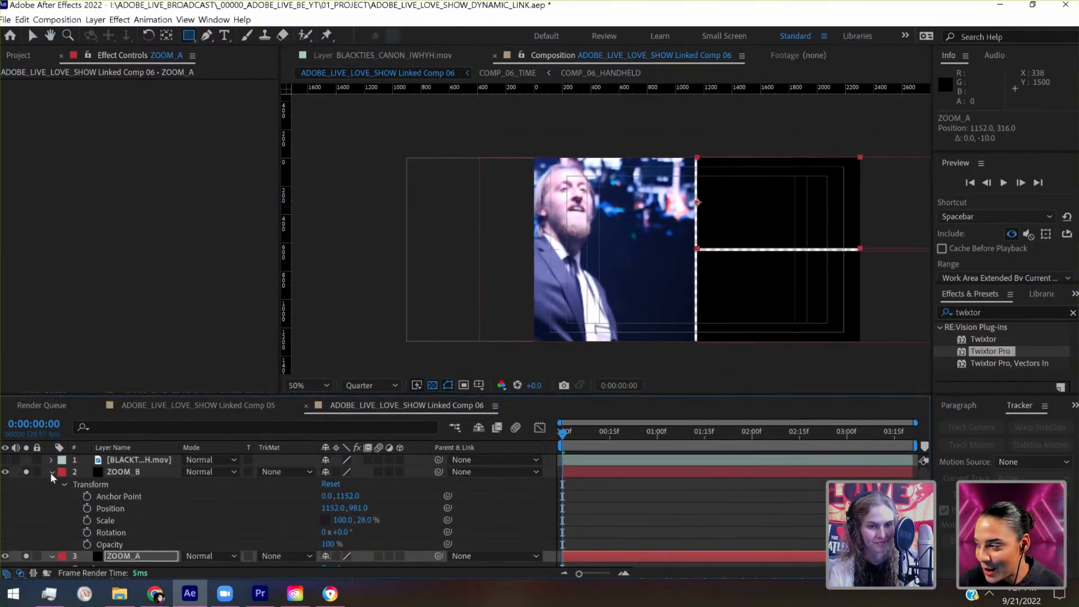
{"action": "left_click", "coordinate": [49, 473]}
{"action": "left_click", "coordinate": [51, 484]}
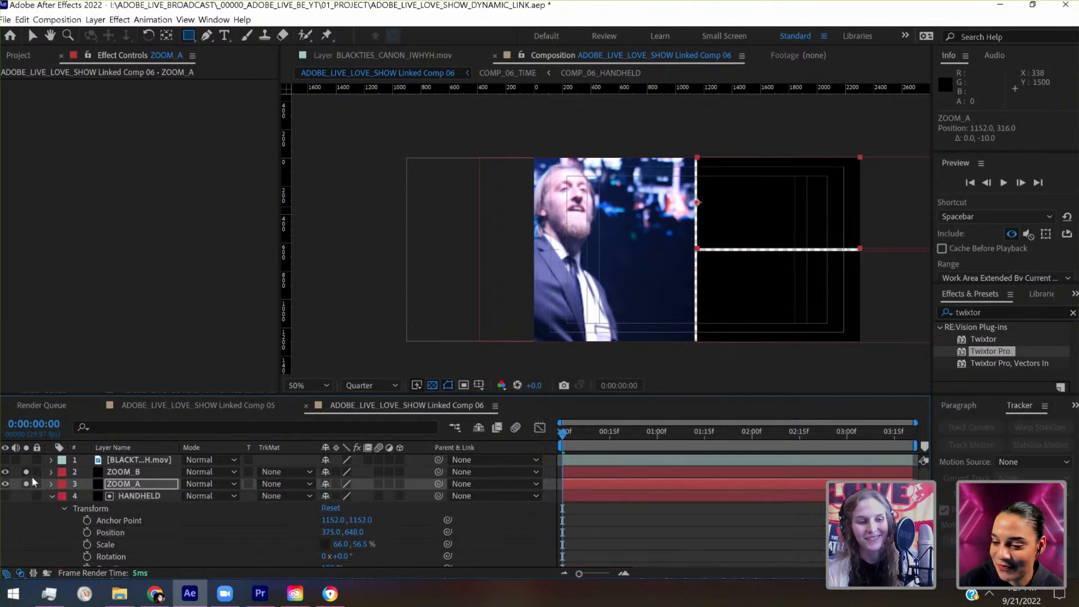
{"action": "left_click", "coordinate": [52, 495]}
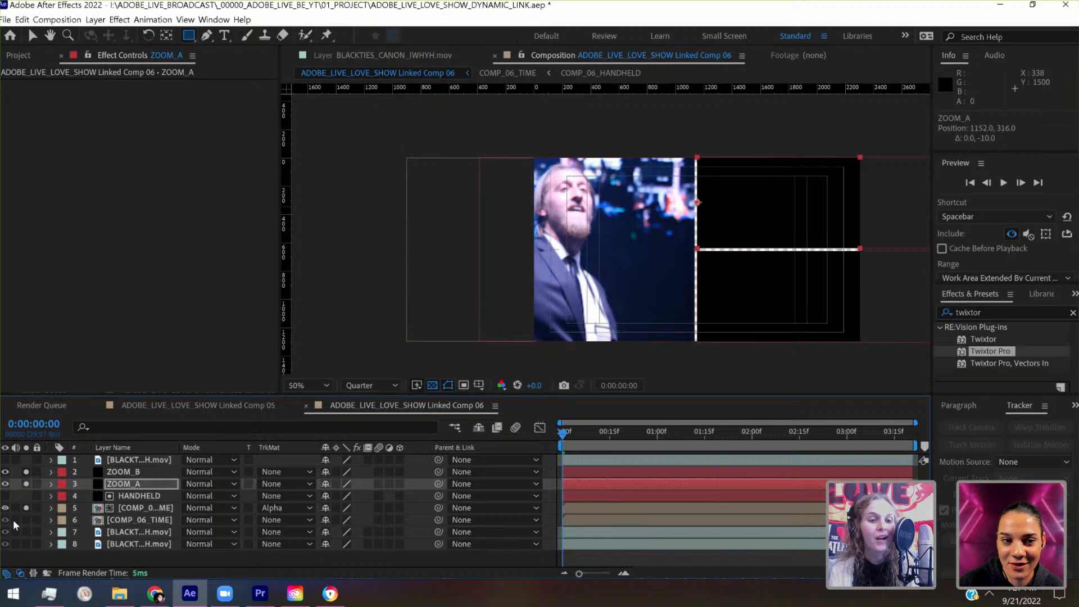
- Duplicate the BLACKTIES_ZOOM_A_IWHYH.mov layer and place the copy directly beneath the ZOOM_A solid
{"action": "left_click", "coordinate": [129, 532]}
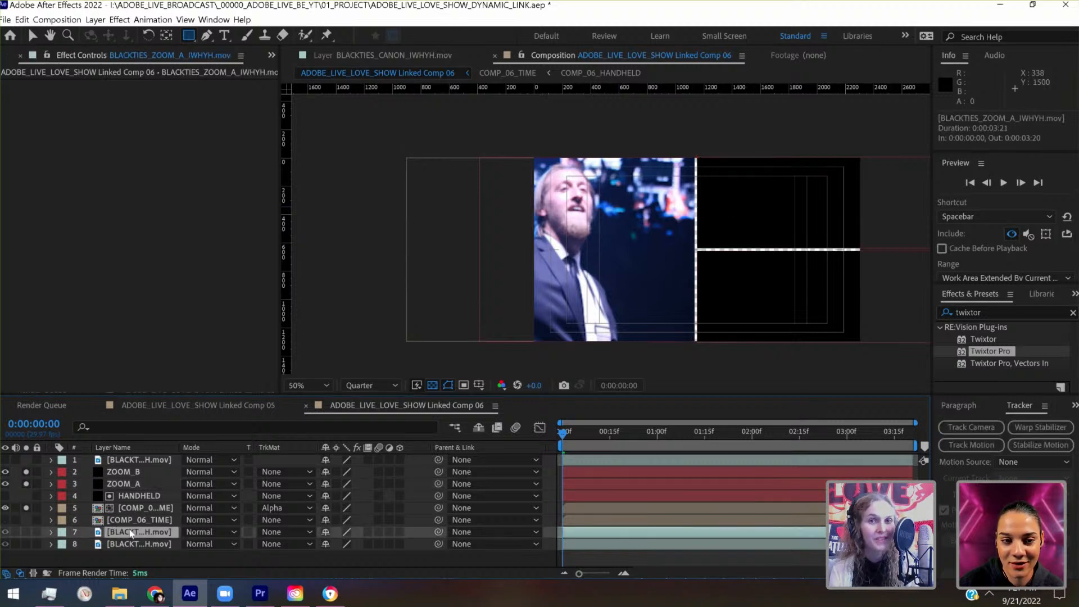
{"action": "key", "text": "ctrl+s"}
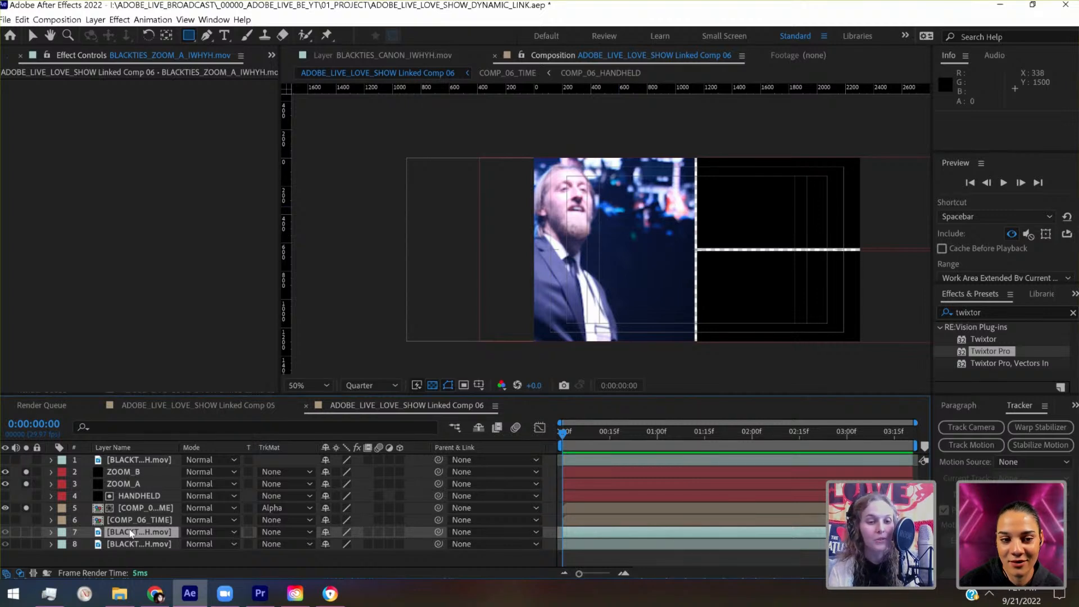
{"action": "key", "text": "ctrl+d"}
{"action": "left_click_drag", "start_coordinate": [131, 533], "coordinate": [145, 490]}
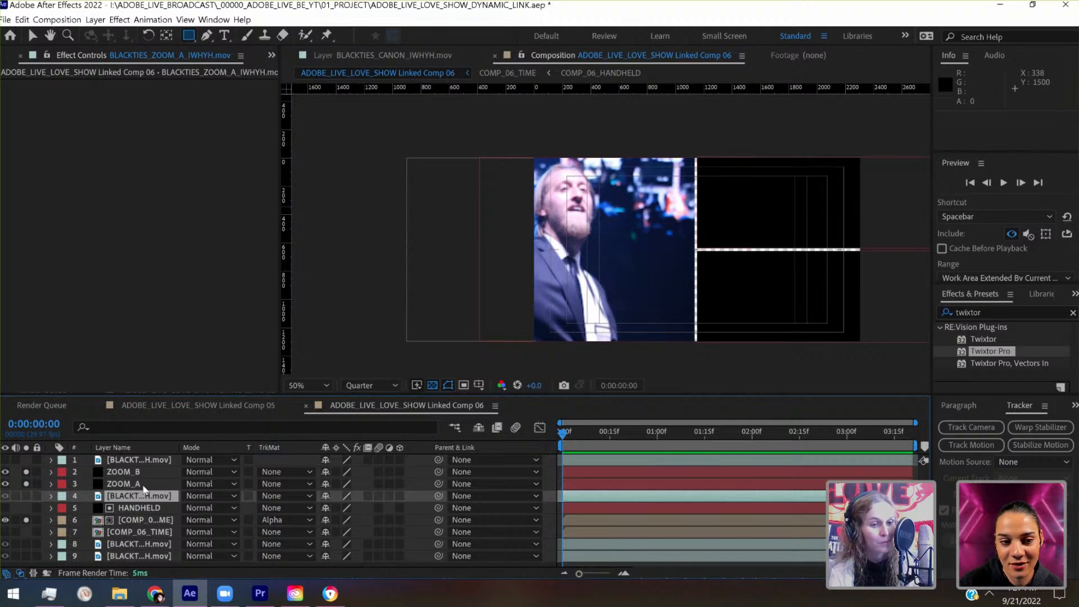
- Solo the BLACKTIES_ZOOM_A copy and set its track matte to Alpha Matte "ZOOM_A"
{"action": "left_click", "coordinate": [26, 496]}
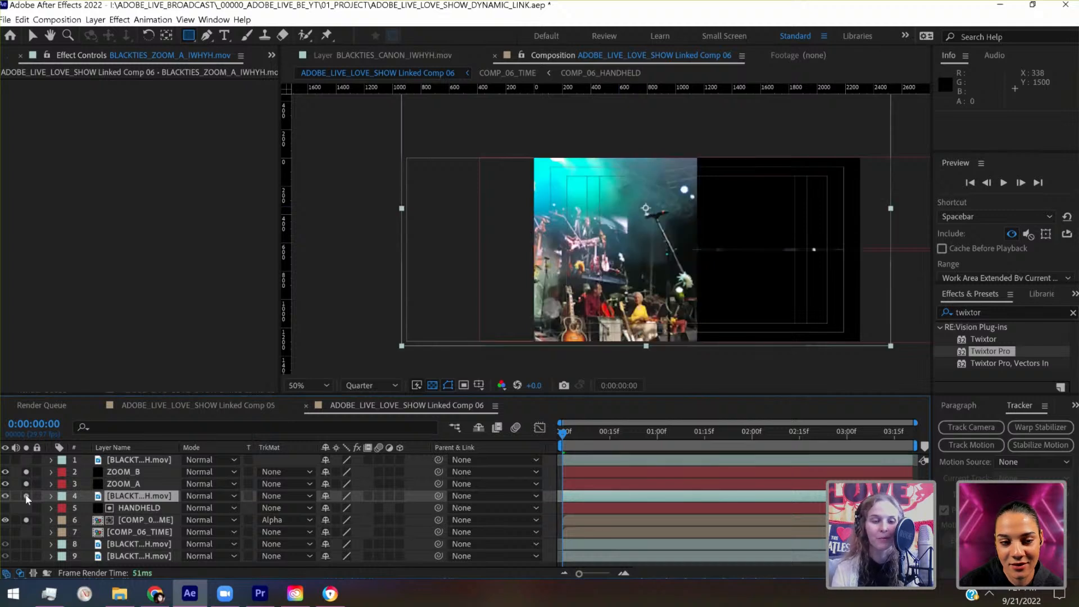
{"action": "left_click", "coordinate": [298, 495]}
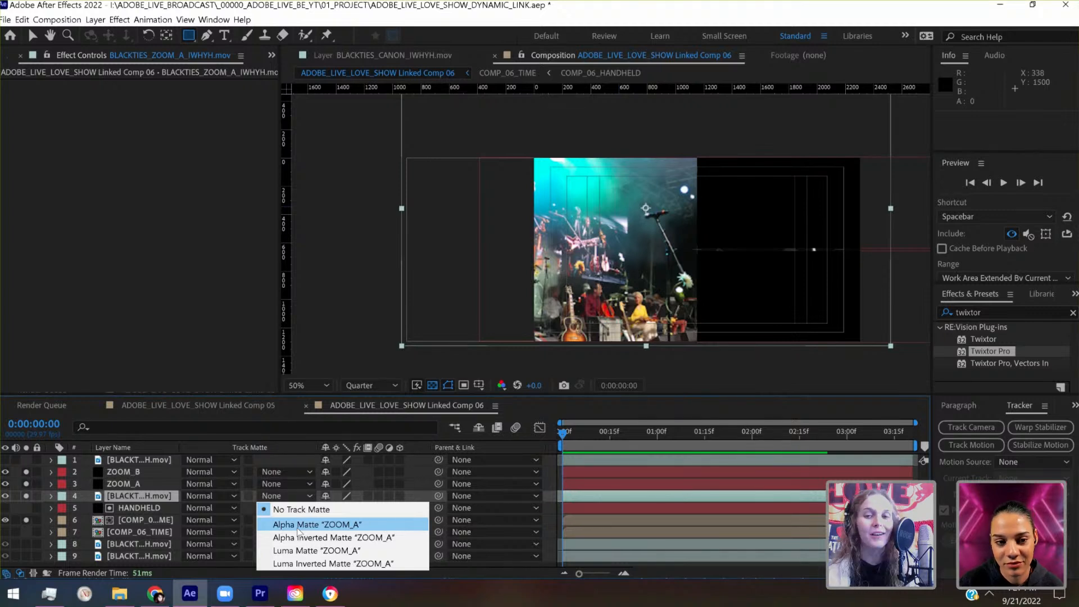
{"action": "left_click", "coordinate": [298, 525]}
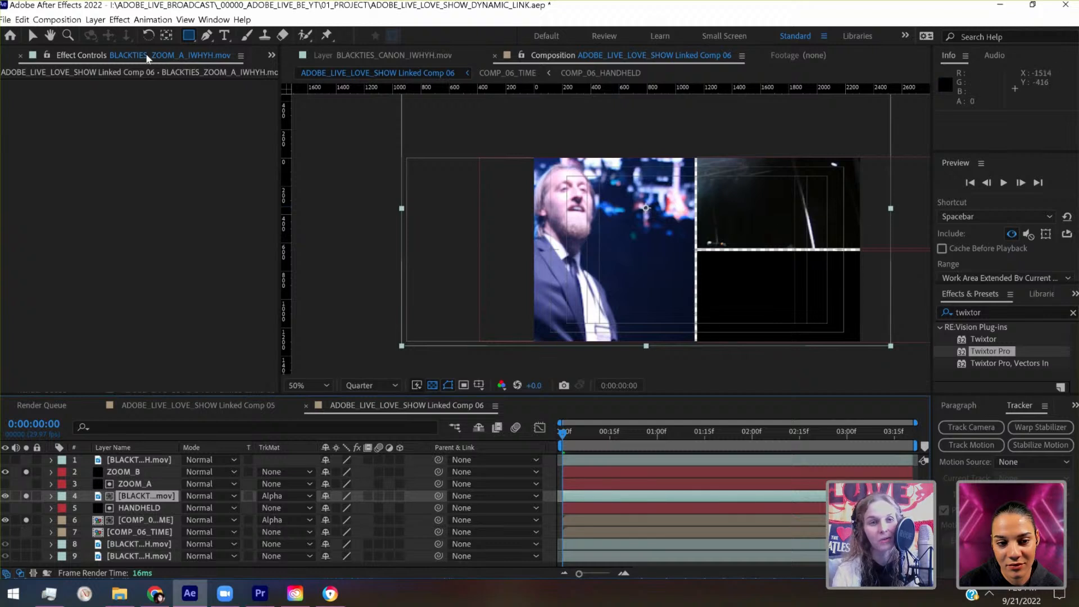
- Scale the matted BLACKTIES_ZOOM_A footage to 110% and position it at about 1554, -46 to fill the upper zoom panel
{"action": "left_click", "coordinate": [33, 36]}
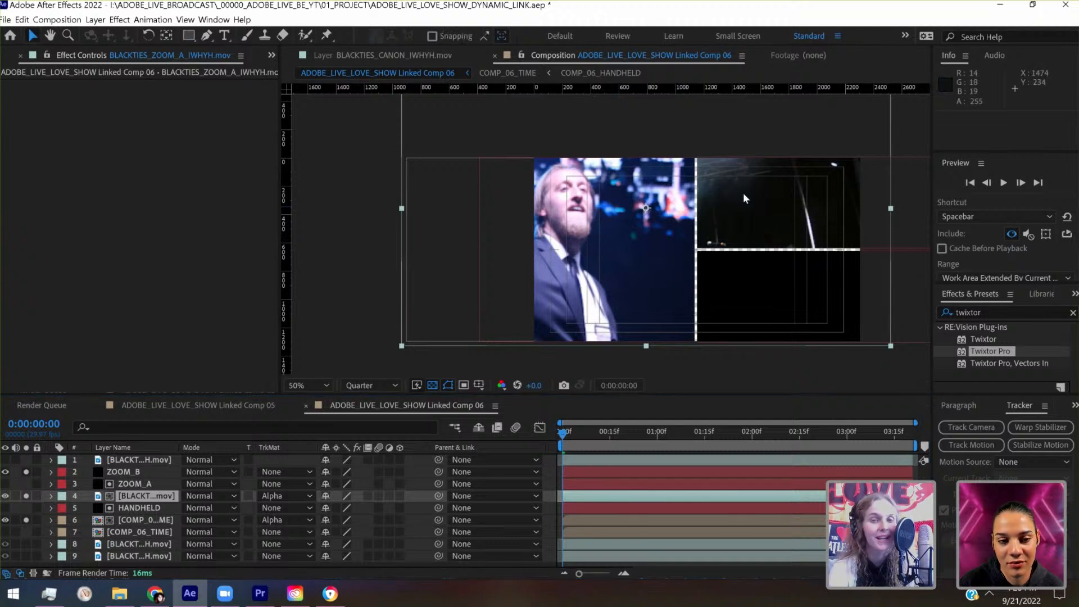
{"action": "left_click_drag", "start_coordinate": [745, 198], "coordinate": [752, 123]}
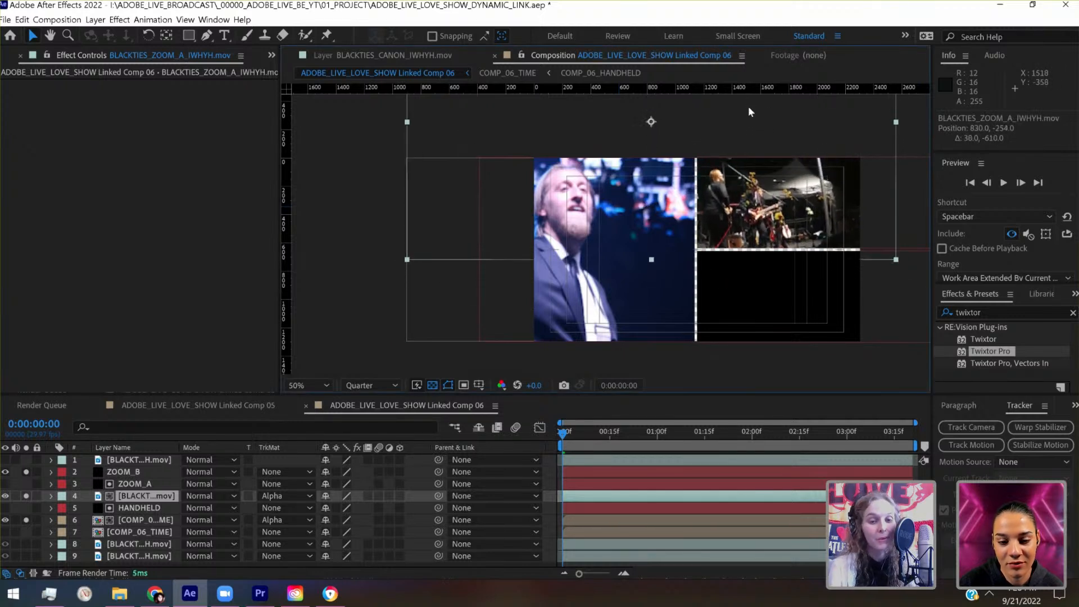
{"action": "left_click", "coordinate": [50, 496]}
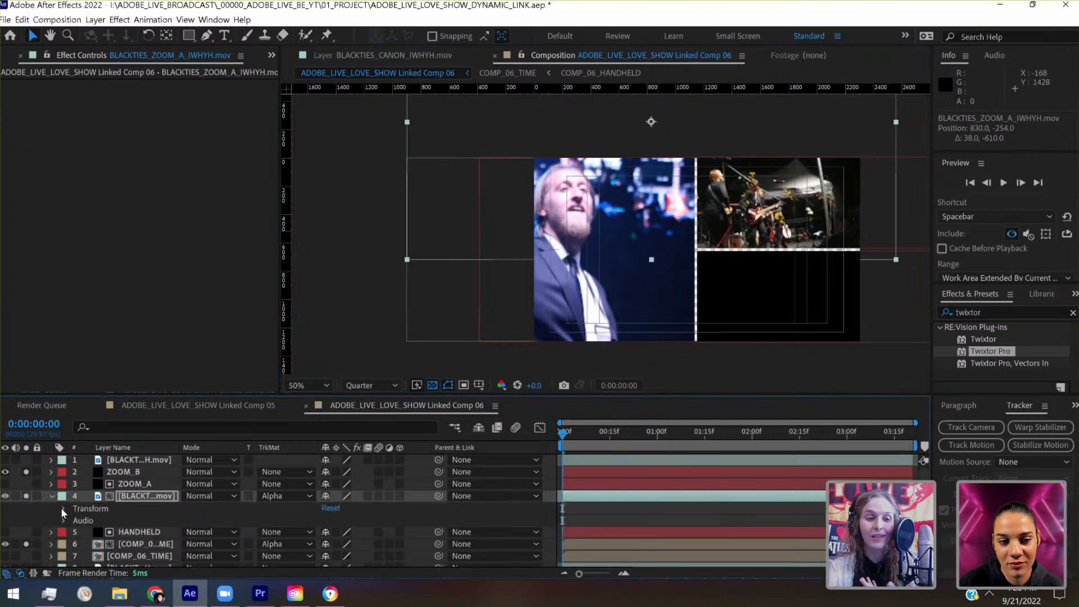
{"action": "left_click", "coordinate": [61, 509]}
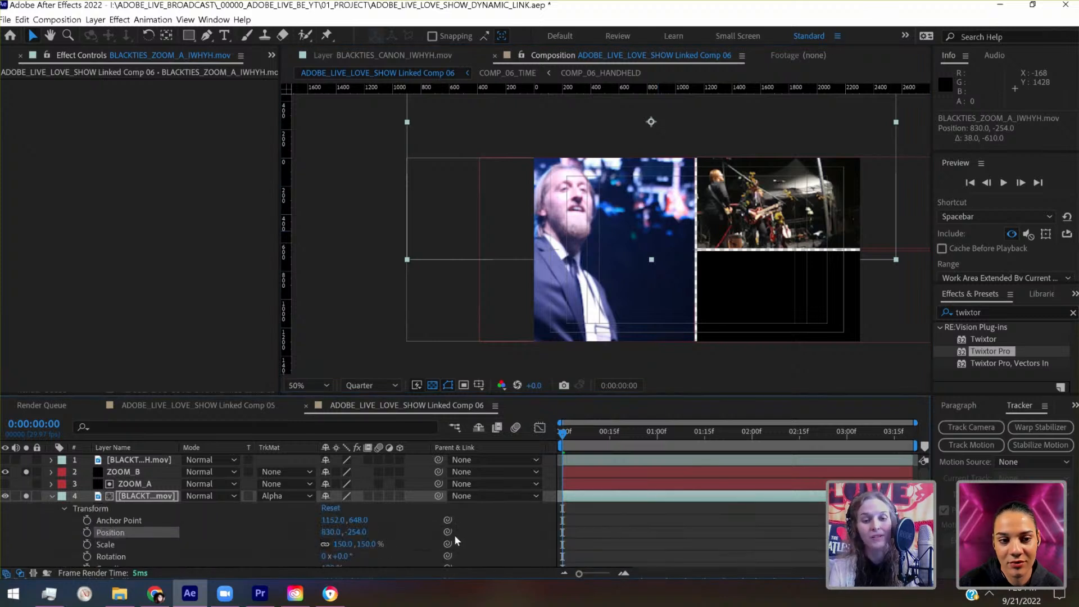
{"action": "left_click", "coordinate": [369, 536]}
{"action": "key", "text": "shift+Down"}
{"action": "key", "text": "shift+Down"}
{"action": "key", "text": "shift+Down"}
{"action": "key", "text": "shift+Down"}
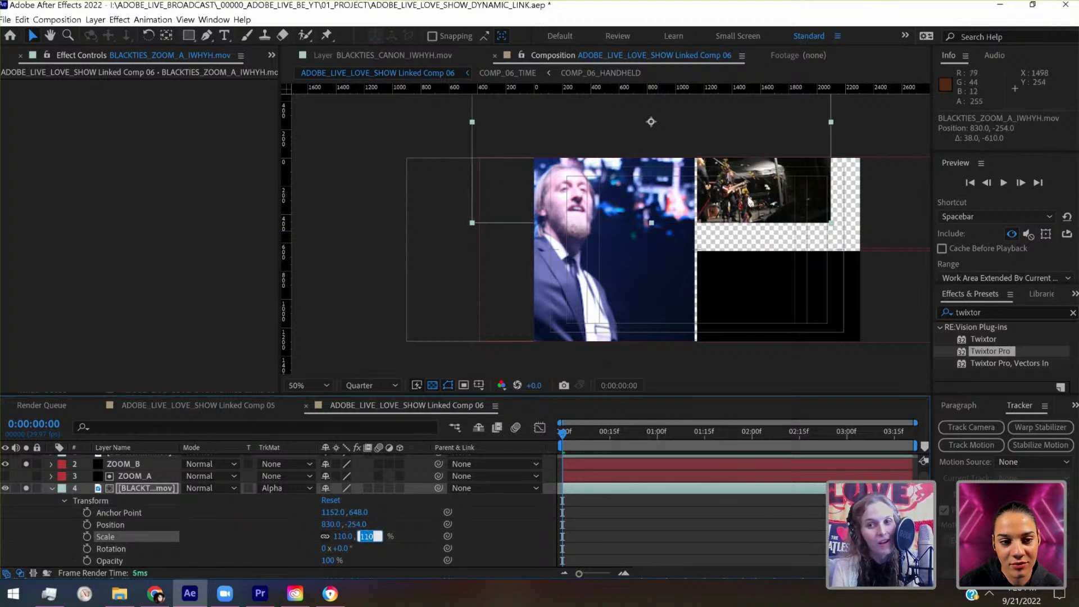
{"action": "left_click_drag", "start_coordinate": [785, 225], "coordinate": [851, 232]}
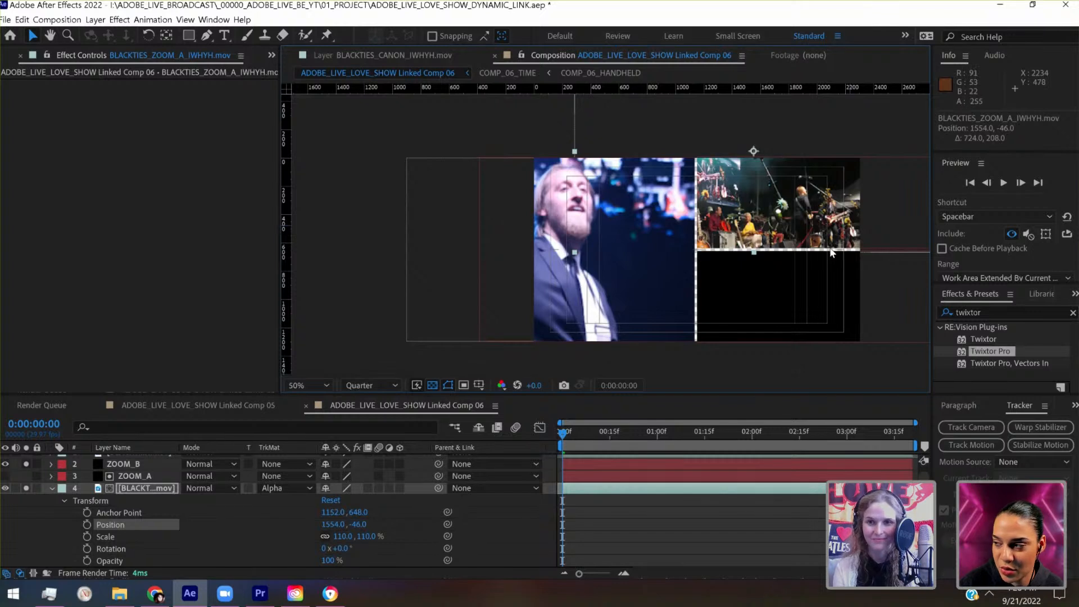
{"action": "left_click", "coordinate": [50, 488]}
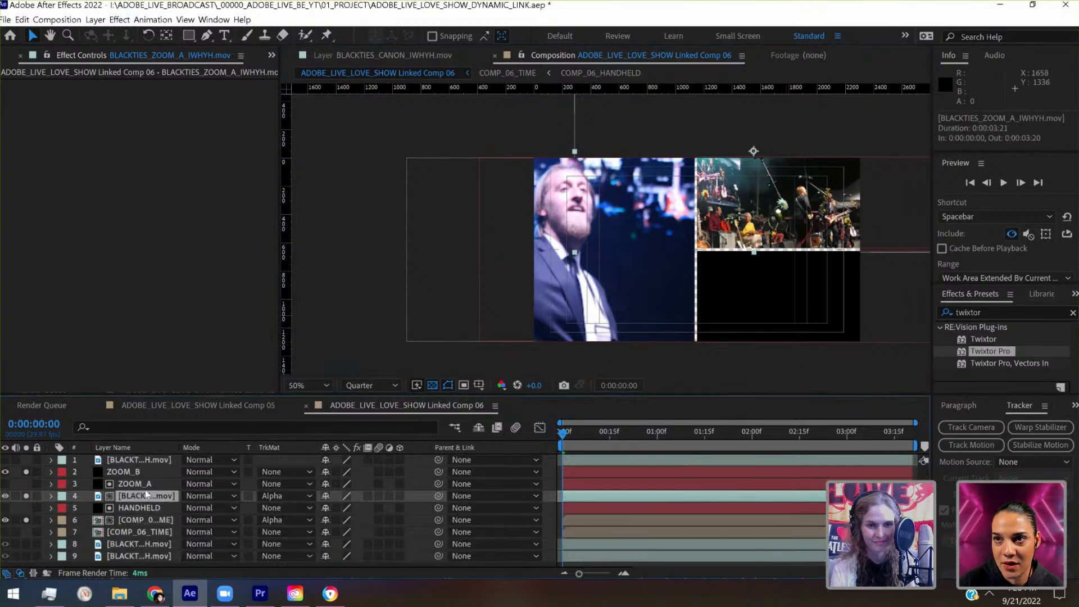
- Widen the layer name column, then duplicate BLACKTIES_ZOOM_B_IWHYH.mov and place the copy directly beneath the ZOOM_B solid
{"action": "left_click_drag", "start_coordinate": [178, 448], "coordinate": [266, 448]}
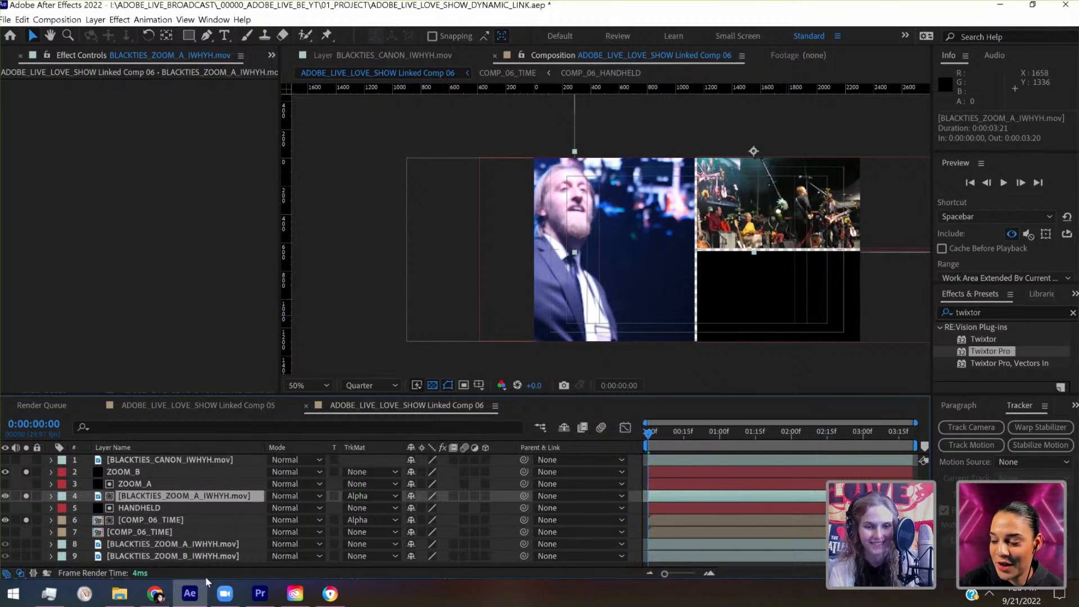
{"action": "left_click", "coordinate": [203, 553]}
{"action": "key", "text": "ctrl+d"}
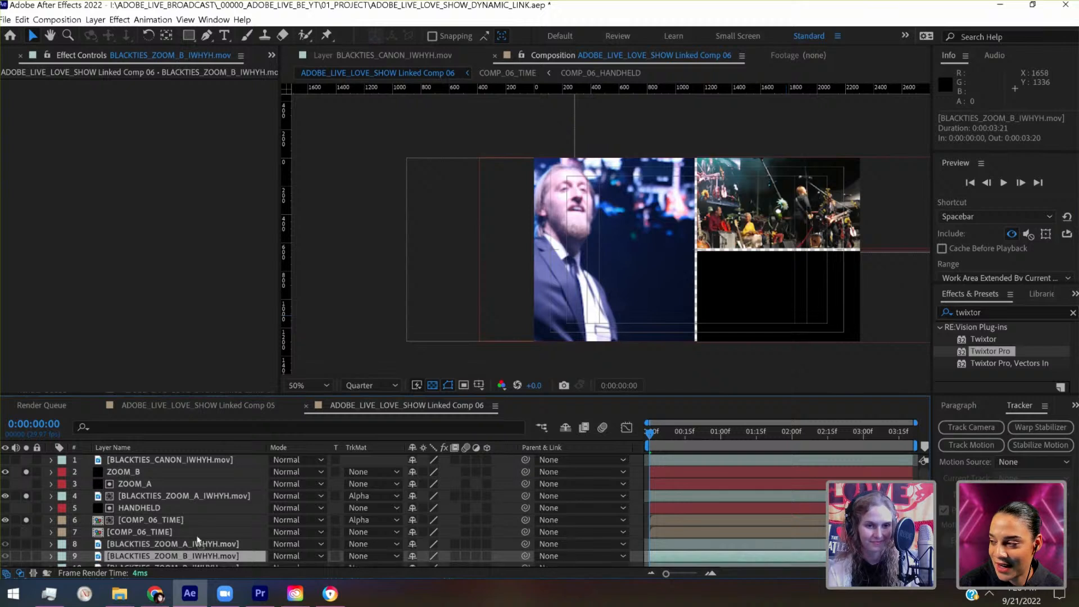
{"action": "left_click_drag", "start_coordinate": [202, 554], "coordinate": [177, 488]}
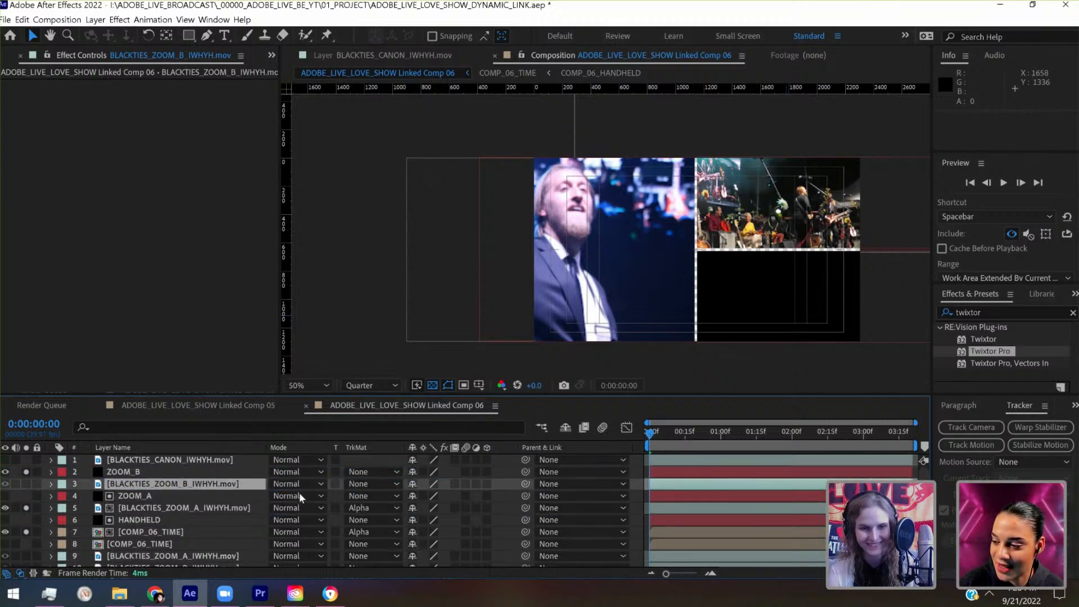
- Apply the ZOOM_B solid as an alpha track matte to the BLACKTIES_ZOOM_B copy and solo that copy
{"action": "left_click", "coordinate": [365, 485]}
{"action": "left_click", "coordinate": [386, 513]}
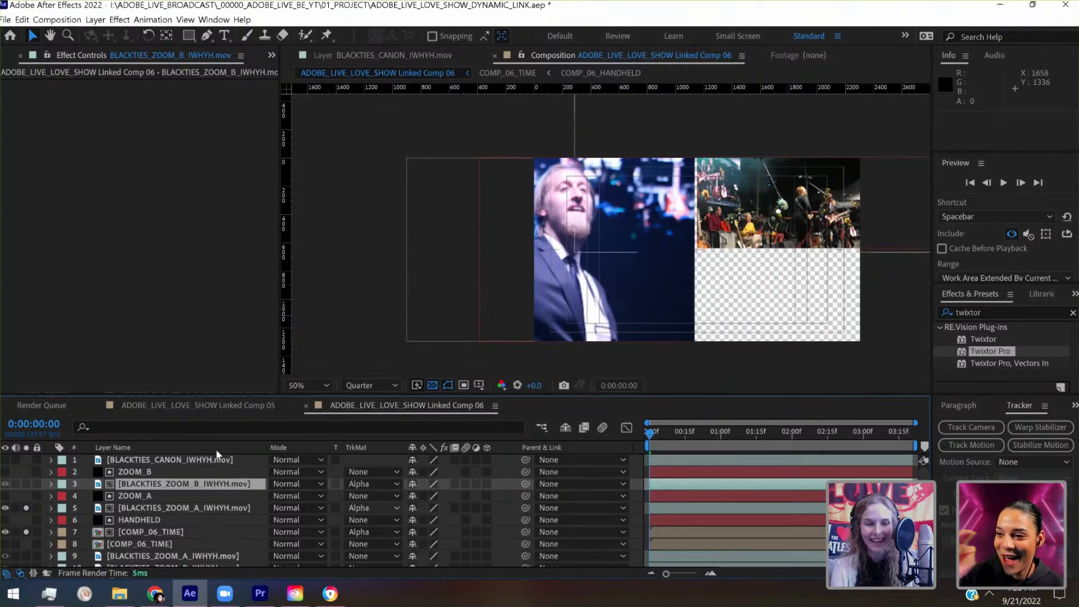
{"action": "left_click", "coordinate": [26, 484]}
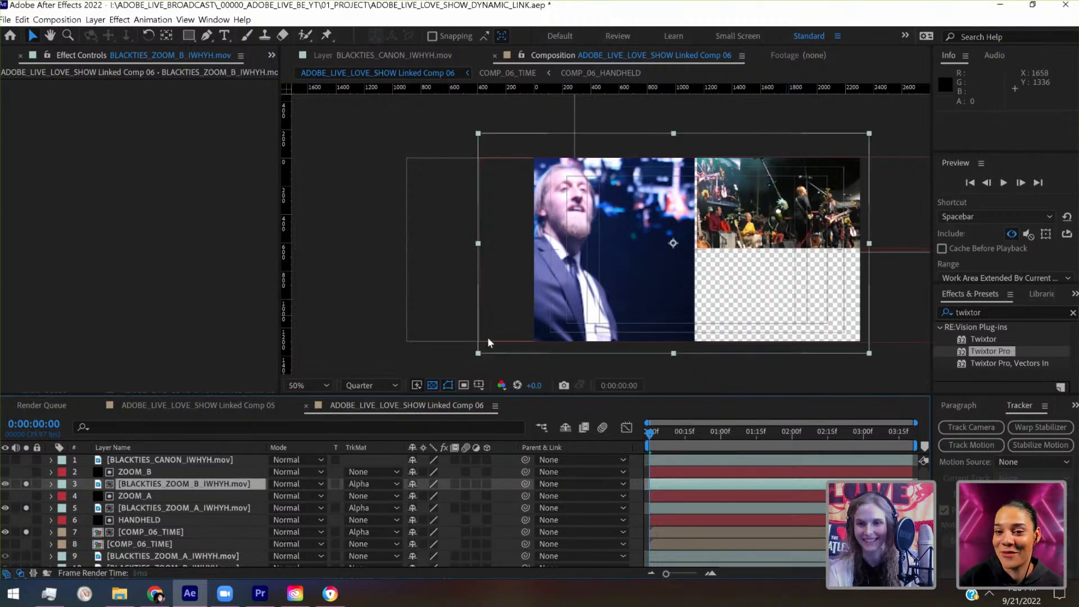
- Scale the matted BLACKTIES_ZOOM_B footage to 71% and position it at about 1732, 851 to fill the lower zoom panel
{"action": "left_click", "coordinate": [51, 484]}
{"action": "left_click", "coordinate": [63, 496]}
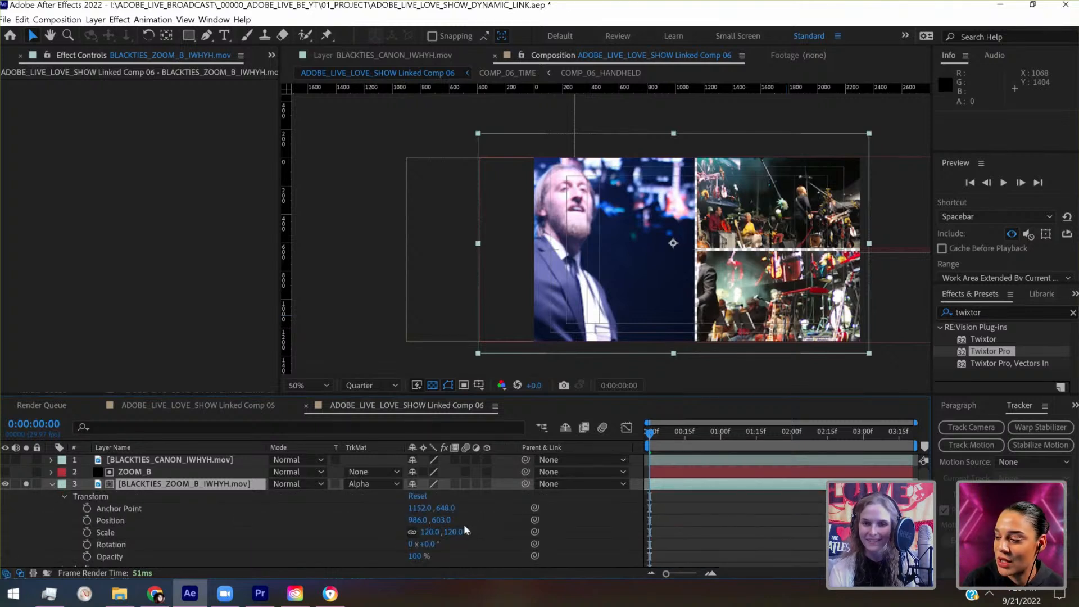
{"action": "left_click_drag", "start_coordinate": [456, 532], "coordinate": [428, 531]}
{"action": "left_click_drag", "start_coordinate": [728, 272], "coordinate": [819, 302]}
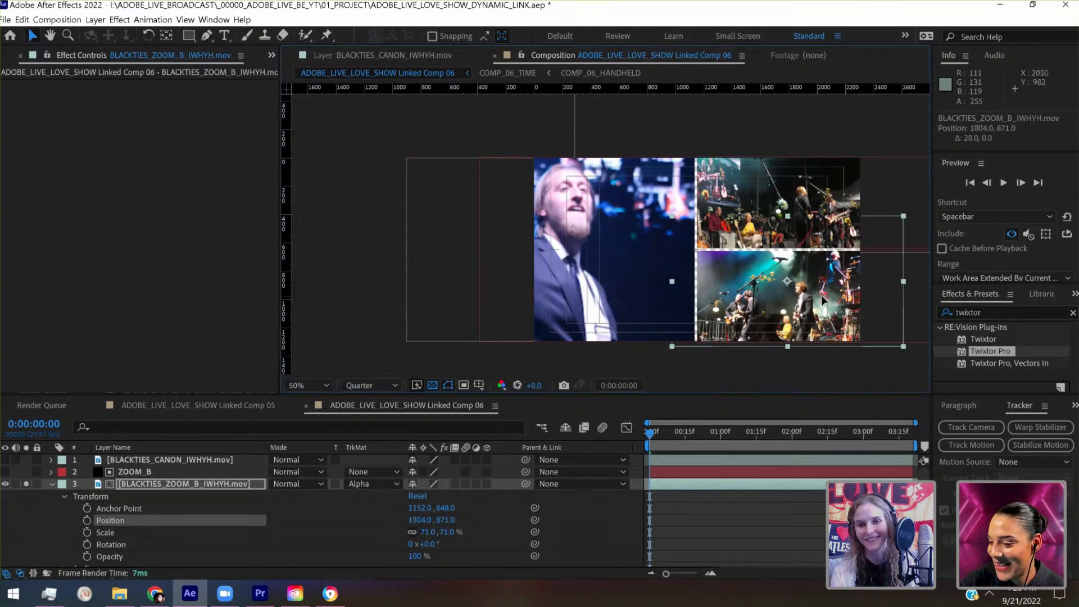
{"action": "left_click_drag", "start_coordinate": [821, 296], "coordinate": [808, 298]}
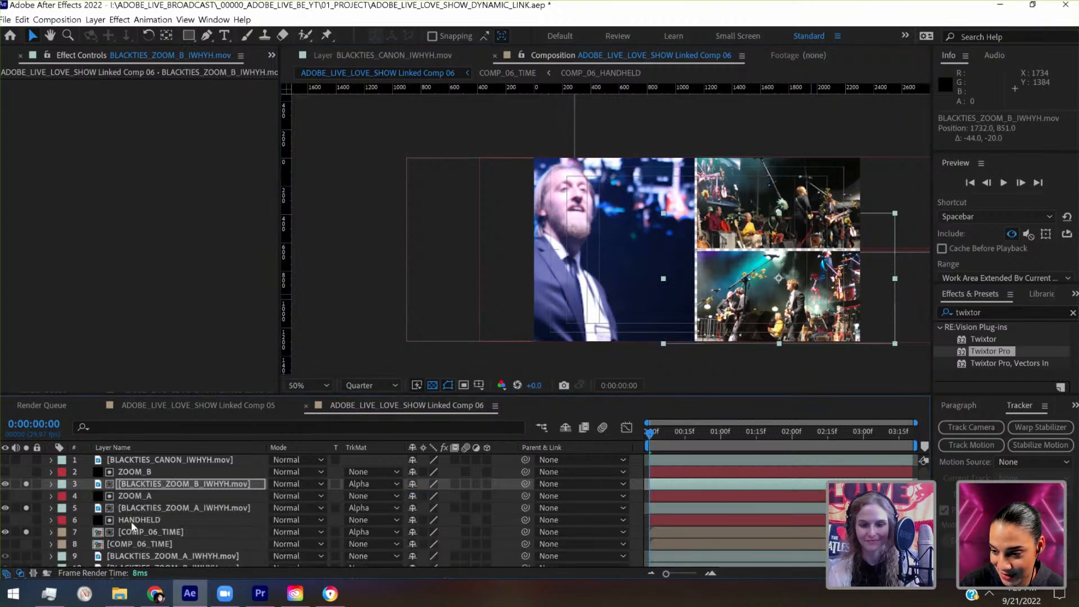
- Widen the central vertical gap by moving the HANDHELD solid left to x 355
{"action": "left_click", "coordinate": [133, 524]}
{"action": "key", "text": "shift+Left"}
{"action": "key", "text": "shift+Left"}
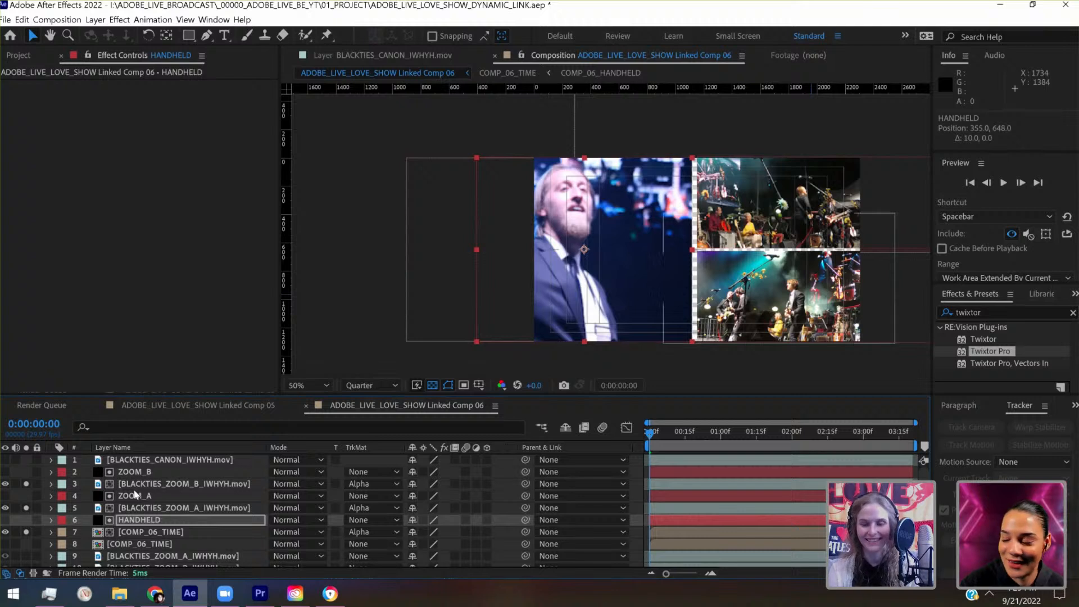
- Widen the horizontal gap between the zoom panels by moving ZOOM_A up to y 296 and ZOOM_B down to y 1001
{"action": "left_click", "coordinate": [135, 488]}
{"action": "left_click", "coordinate": [135, 497]}
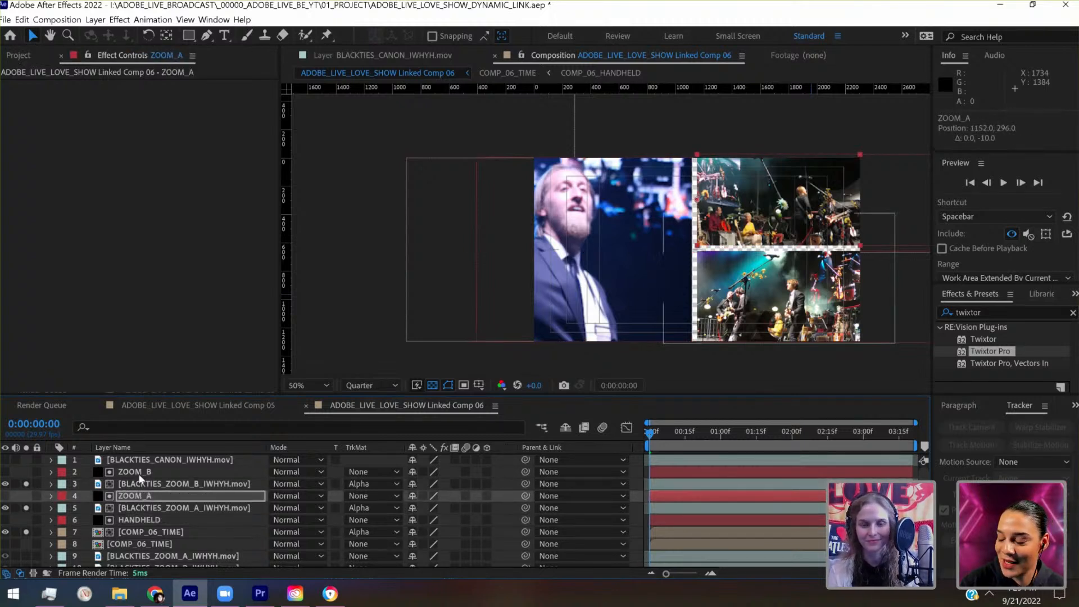
{"action": "left_click", "coordinate": [140, 475]}
{"action": "key", "text": "shift+Down"}
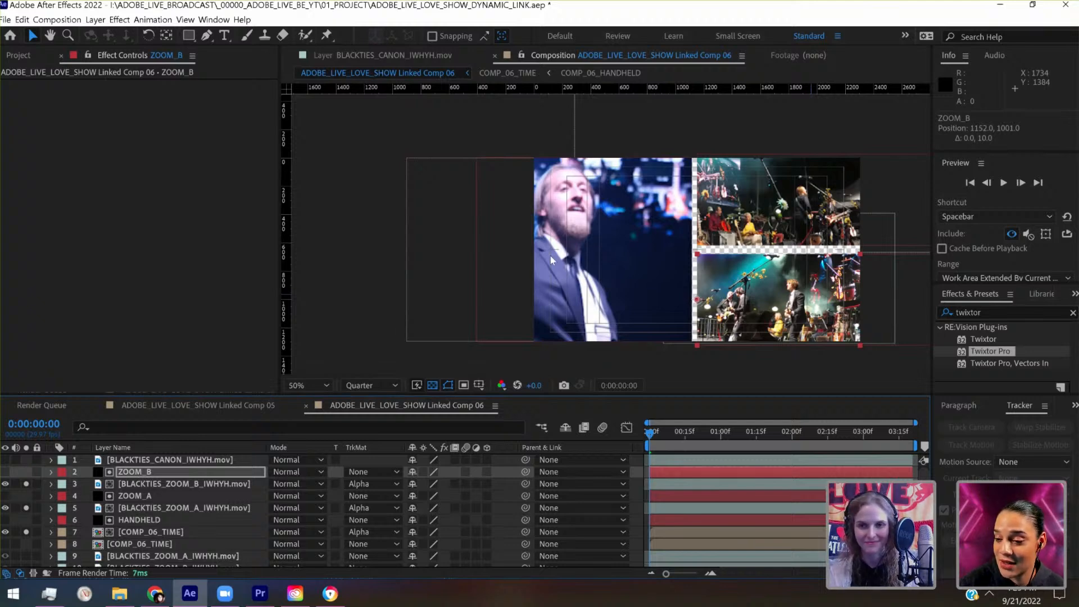
- Nudge the ZOOM_B solid up to about y 994 to narrow the horizontal gap
{"action": "scroll", "coordinate": [551, 255], "scroll_direction": "up", "scroll_amount": 1}
{"action": "key", "text": "space"}
{"action": "left_click_drag", "start_coordinate": [554, 259], "coordinate": [259, 222]}
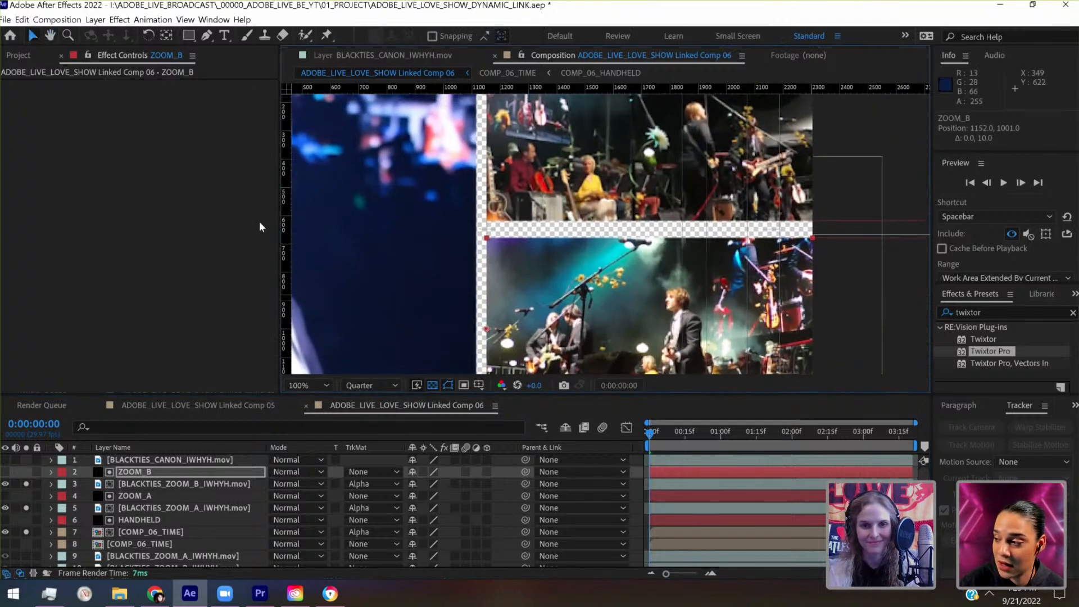
{"action": "key", "text": "Up"}
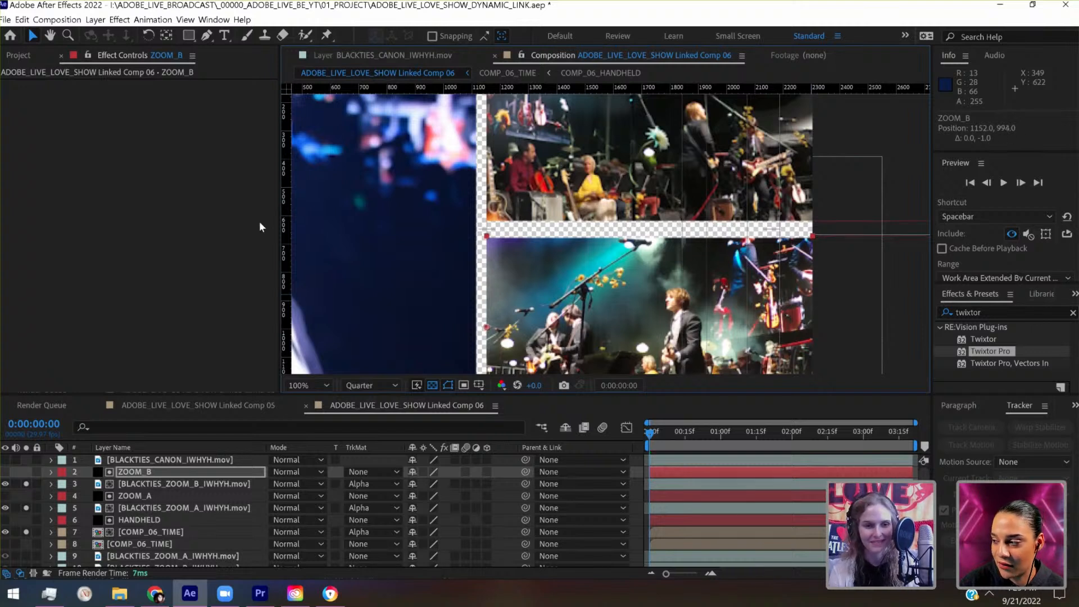
{"action": "key", "text": "shift+Up"}
- Nudge the ZOOM_A solid down to y 303 so the horizontal gap matches the vertical one
{"action": "left_click", "coordinate": [191, 496]}
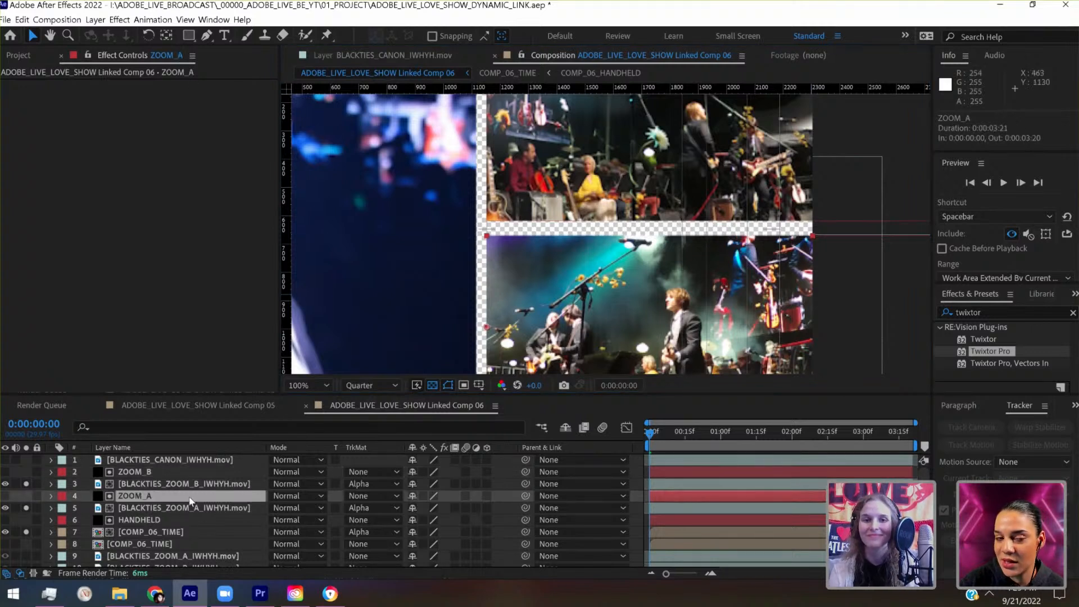
{"action": "key", "text": "Down"}
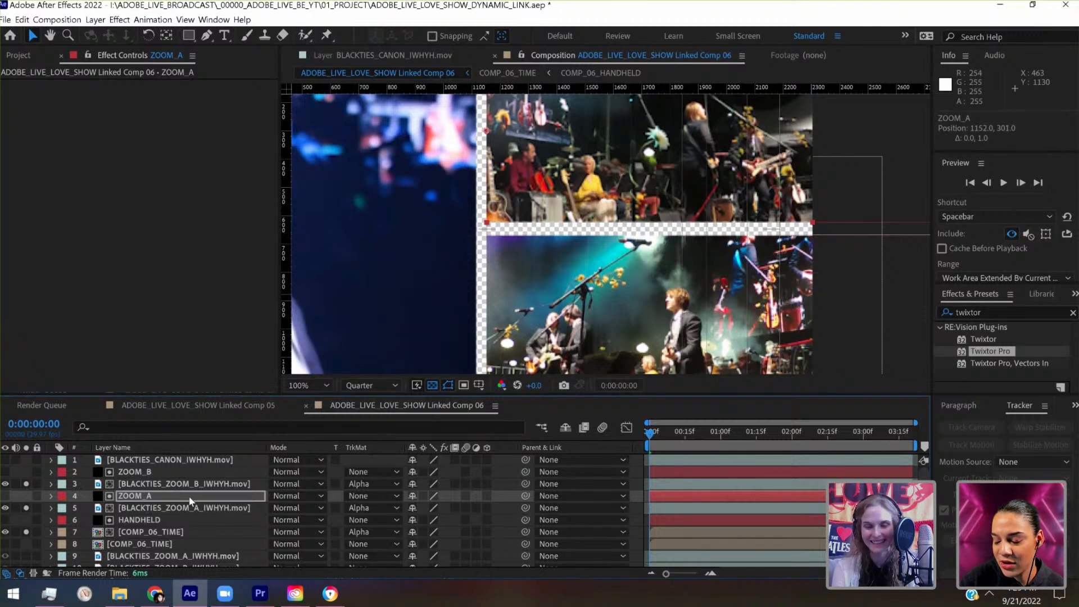
{"action": "key", "text": "Down"}
{"action": "key", "text": "Down"}
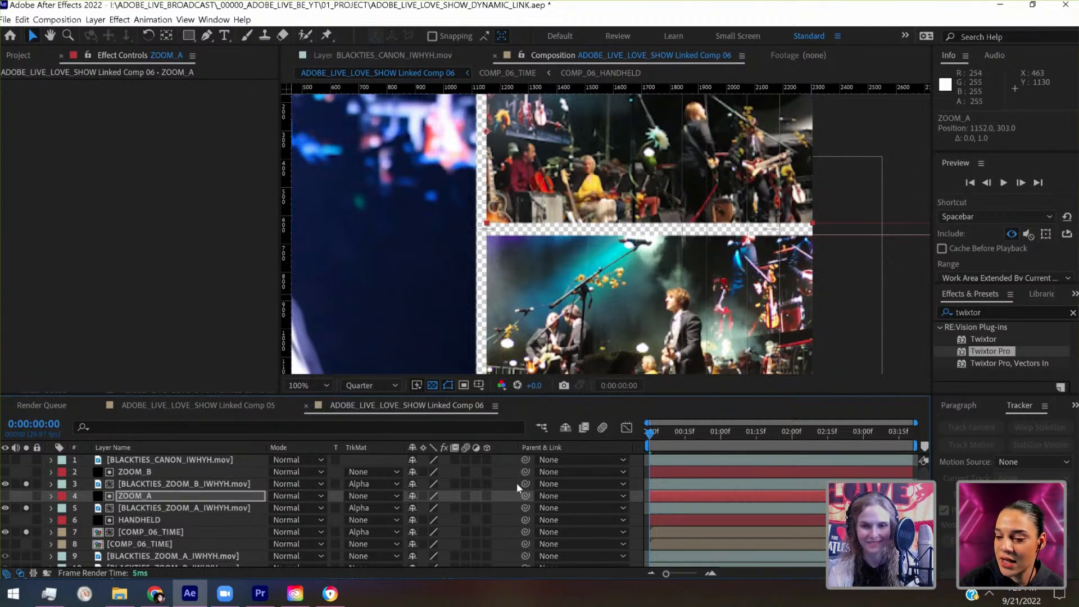
{"action": "left_click", "coordinate": [636, 469]}
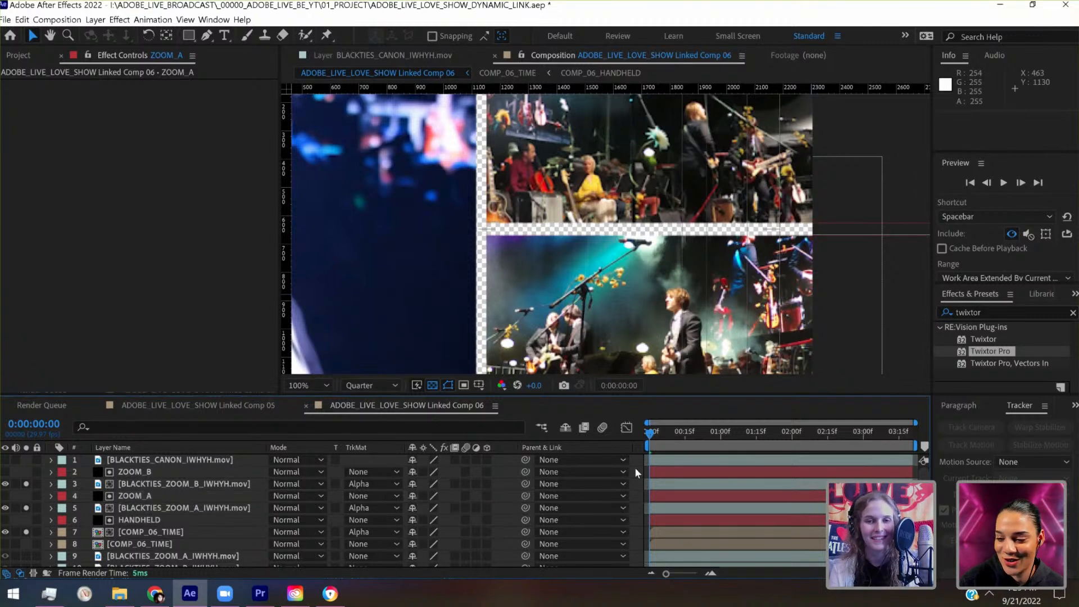
{"action": "scroll", "coordinate": [634, 382], "scroll_direction": "down", "scroll_amount": 1}
{"action": "left_click_drag", "start_coordinate": [638, 312], "coordinate": [737, 314]}
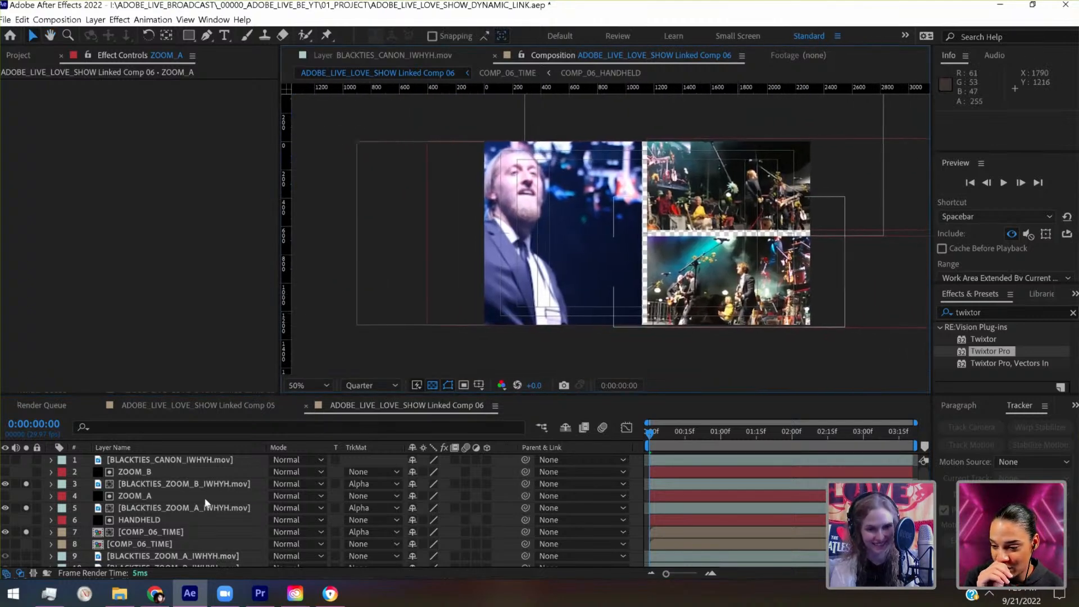
- Shift the matted COMP_06_TIME footage right to x 492 to reframe the singer in the tall handheld panel
{"action": "left_click", "coordinate": [154, 533]}
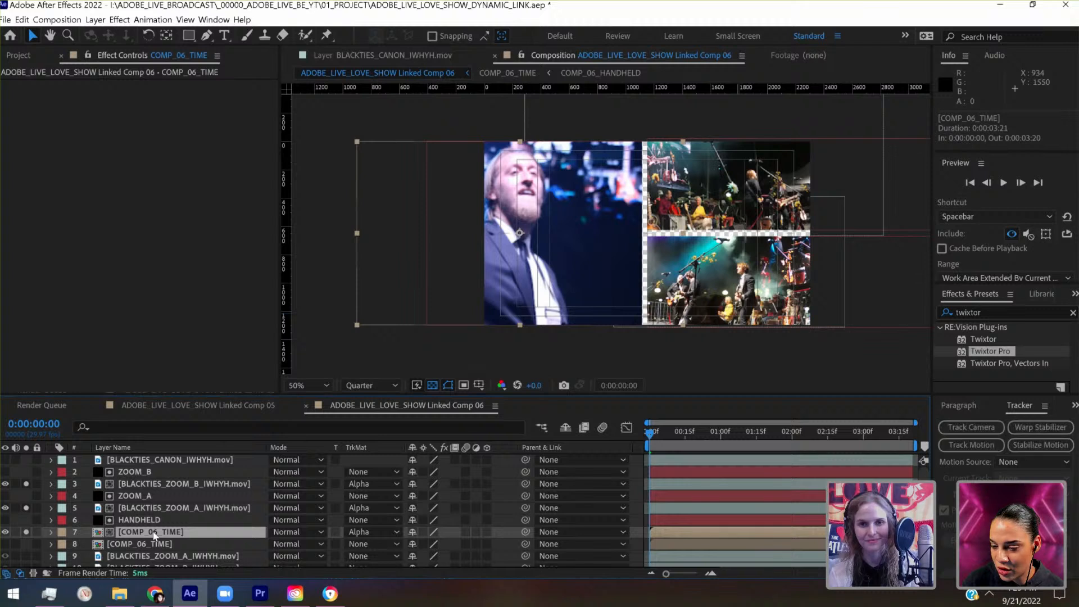
{"action": "key", "text": "shift+Right"}
{"action": "key", "text": "shift+Right"}
{"action": "key", "text": "shift+Right"}
{"action": "key", "text": "shift+Right"}
{"action": "key", "text": "shift+Right"}
{"action": "key", "text": "shift+Right"}
{"action": "key", "text": "shift+Right"}
{"action": "key", "text": "shift+Right"}
{"action": "key", "text": "shift+Right"}
{"action": "key", "text": "shift+Right"}
{"action": "key", "text": "shift+Right"}
{"action": "key", "text": "shift+Right"}
{"action": "key", "text": "shift+Right"}
{"action": "key", "text": "shift+Right"}
{"action": "key", "text": "shift+Right"}
{"action": "key", "text": "shift+Right"}
{"action": "key", "text": "shift+Right"}
{"action": "key", "text": "shift+Right"}
{"action": "key", "text": "shift+Right"}
{"action": "key", "text": "shift+Right"}
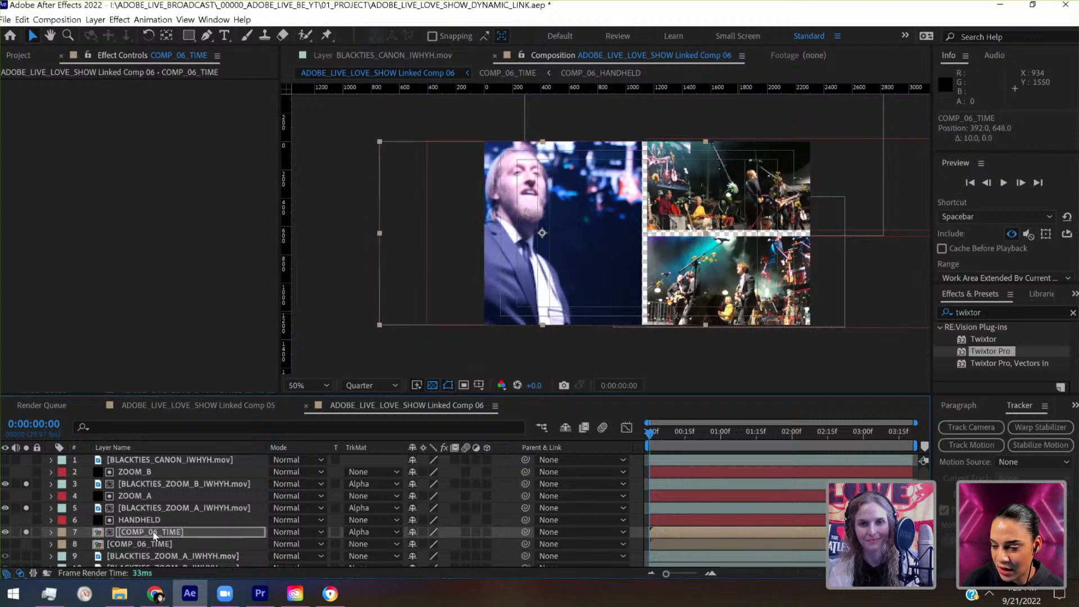
{"action": "key", "text": "shift+Right"}
{"action": "key", "text": "shift+Right"}
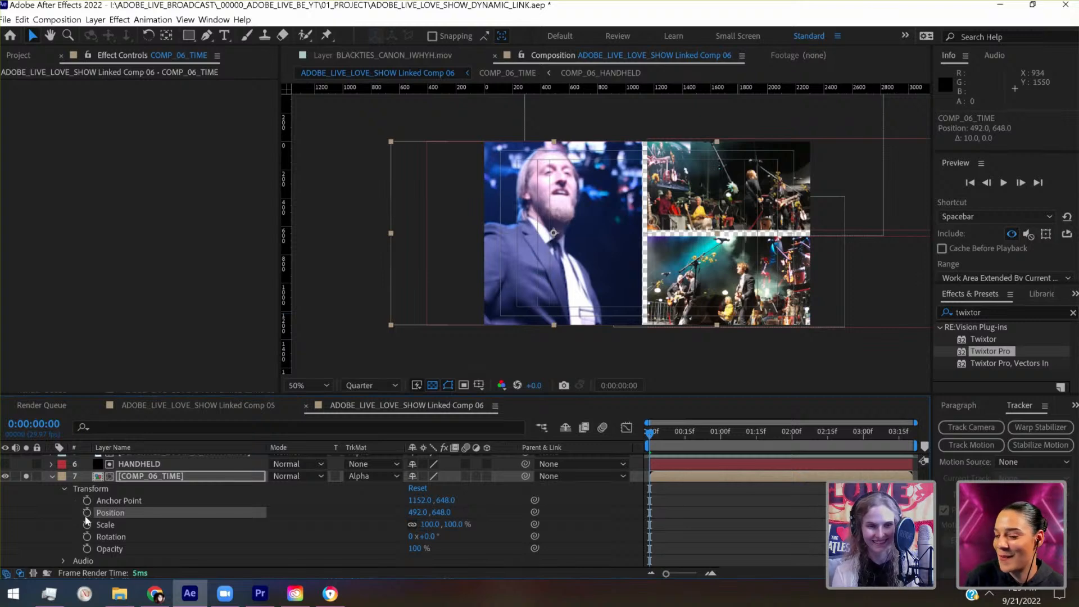
- Add Position and Scale keyframes to COMP_06_TIME at the first frame, go to 0:00:03:20 and save the project
{"action": "left_click", "coordinate": [87, 513]}
{"action": "left_click", "coordinate": [86, 524]}
{"action": "left_click_drag", "start_coordinate": [690, 436], "coordinate": [928, 439]}
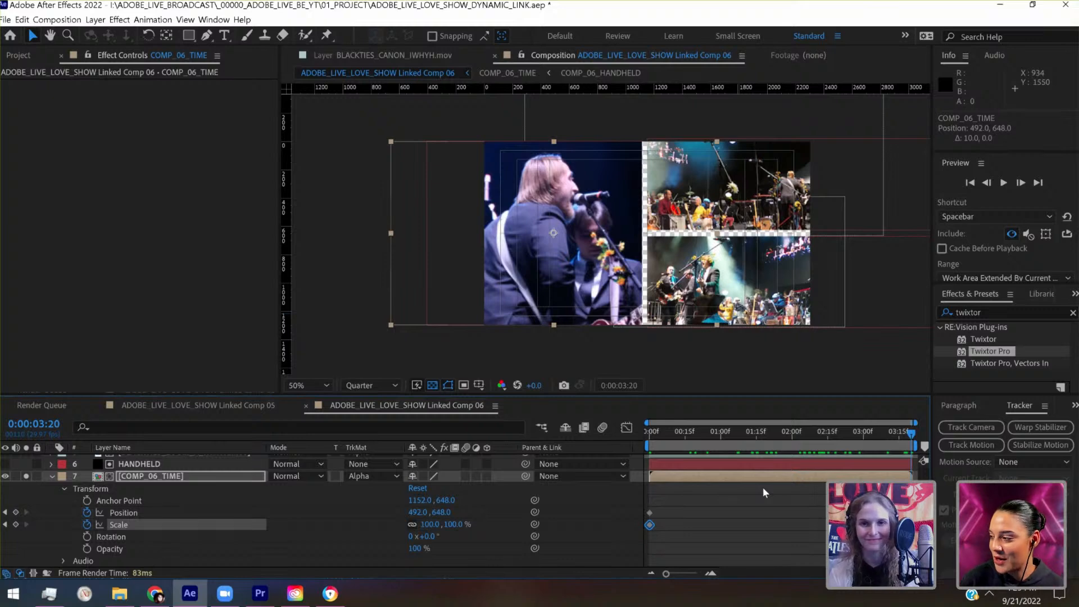
{"action": "key", "text": "ctrl+s"}
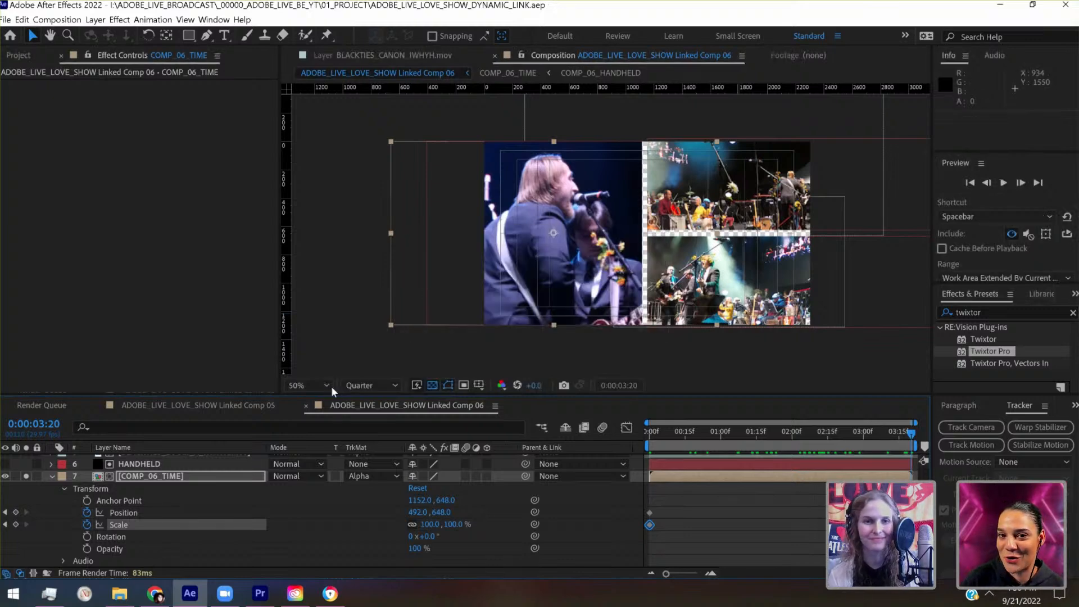
- Create a 2304 × 2304 px black solid and place it beneath all other layers as the split-screen background
{"action": "left_click", "coordinate": [329, 386]}
{"action": "left_click", "coordinate": [312, 134]}
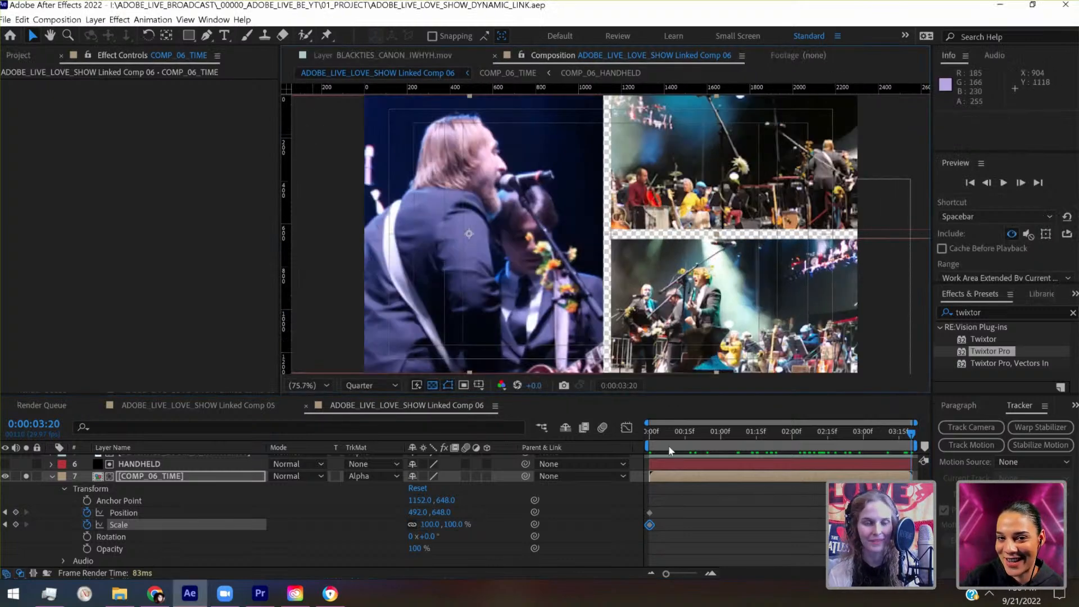
{"action": "left_click", "coordinate": [97, 23]}
{"action": "mouse_move", "coordinate": [185, 34]}
{"action": "left_click", "coordinate": [328, 48]}
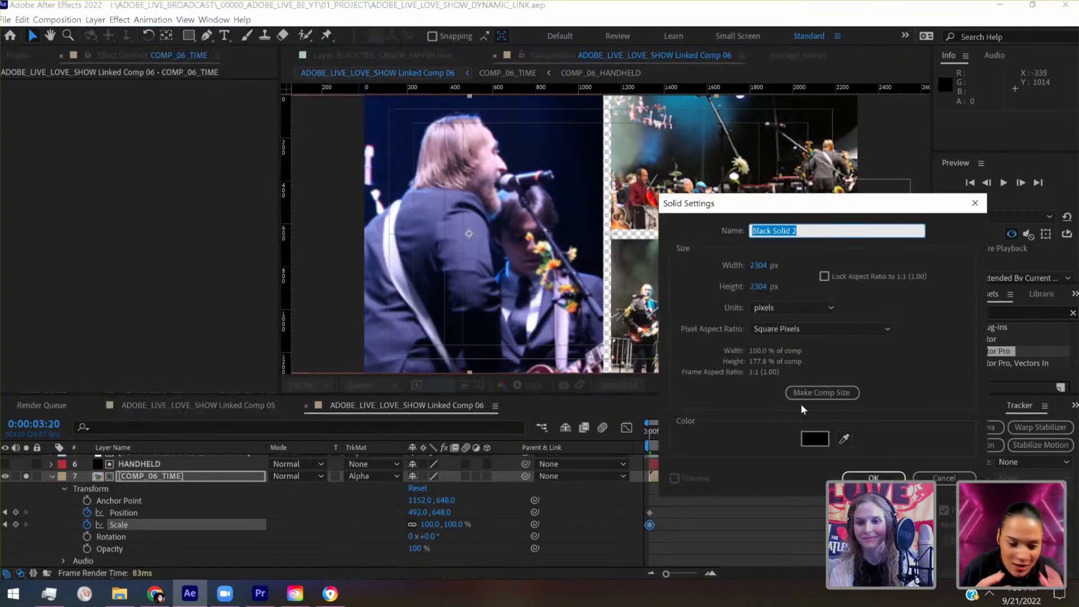
{"action": "left_click", "coordinate": [886, 479]}
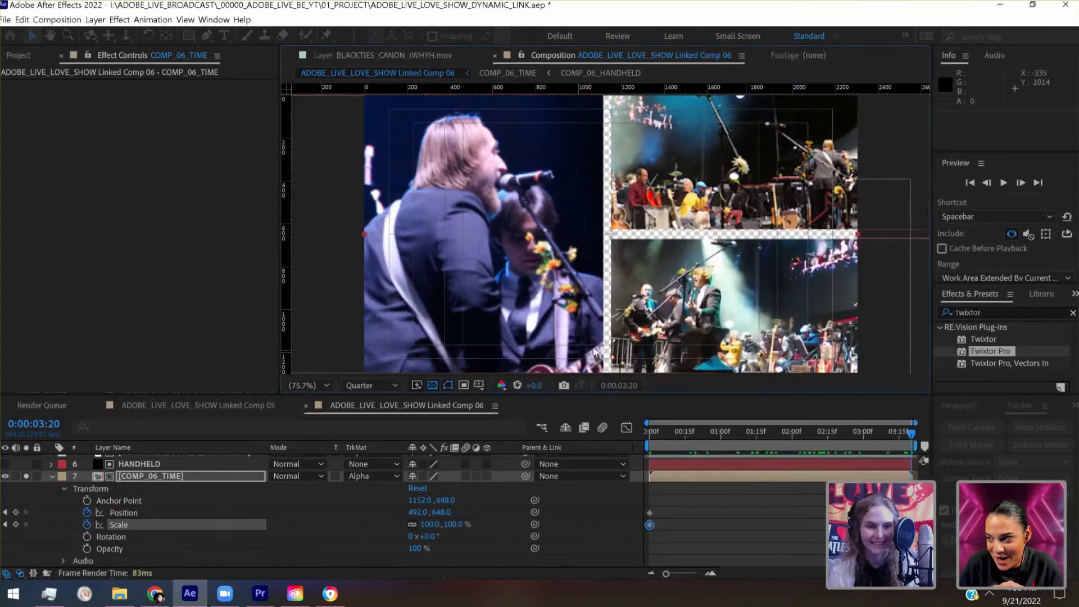
{"action": "left_click_drag", "start_coordinate": [141, 478], "coordinate": [137, 567]}
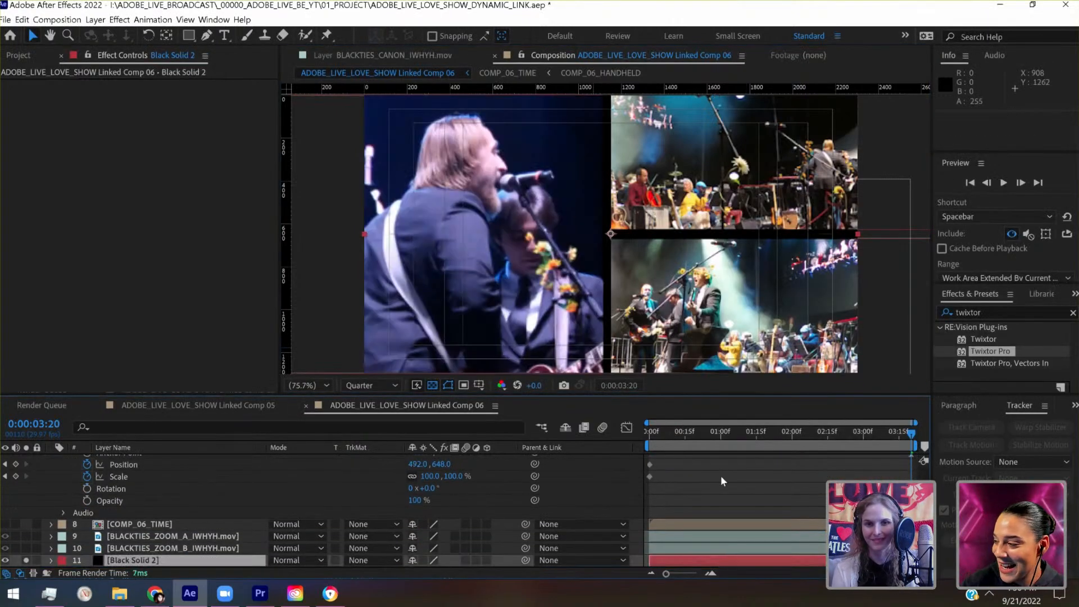
- Save the project and play back the split-screen from the first frame
{"action": "key", "text": "comma"}
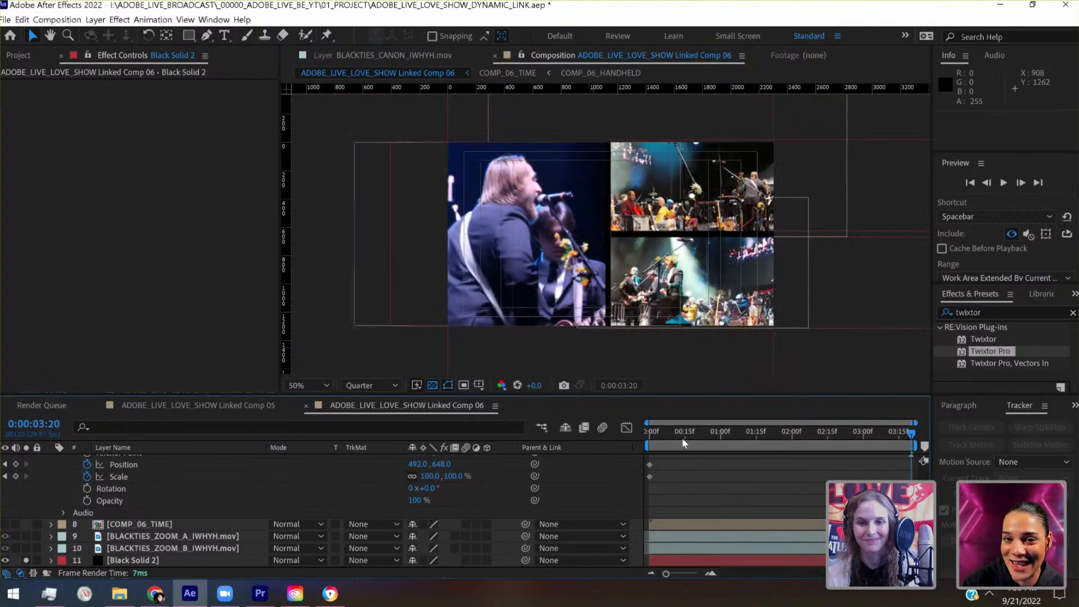
{"action": "key", "text": "Home"}
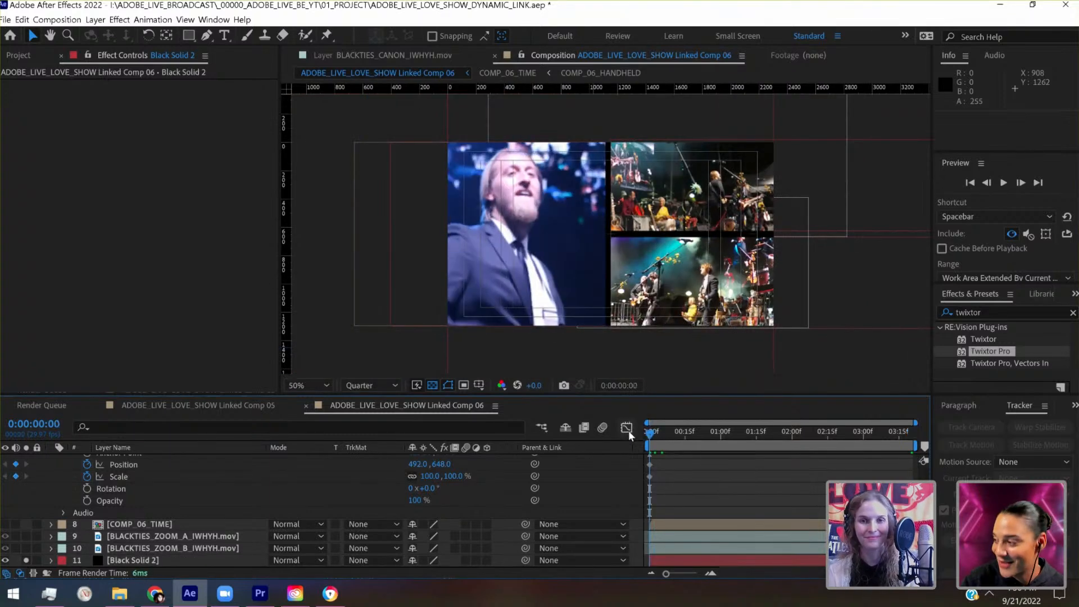
{"action": "key", "text": "ctrl+s"}
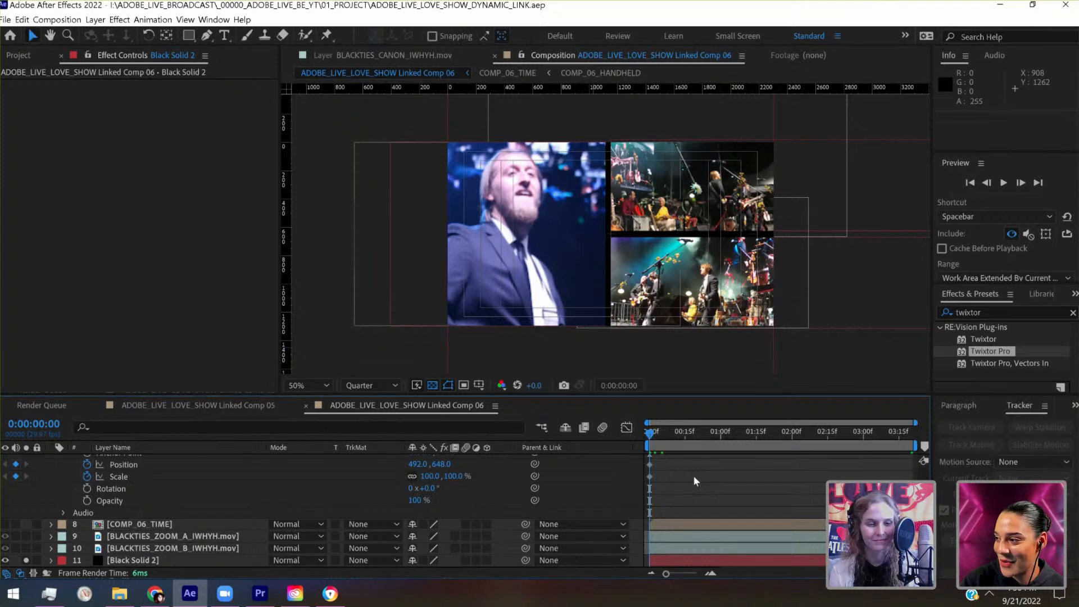
{"action": "key", "text": "space"}
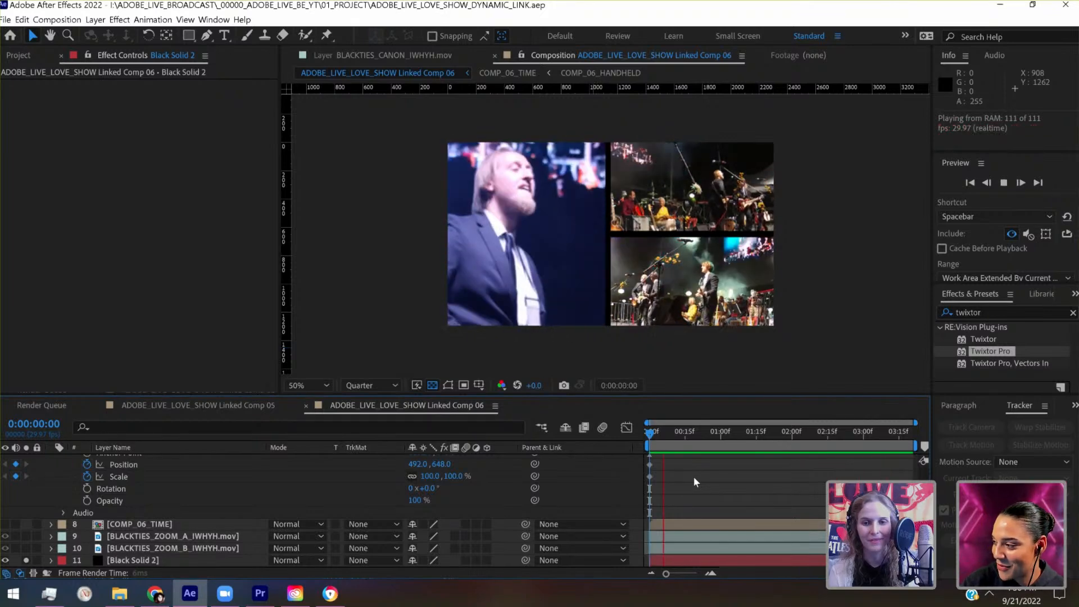
{"action": "key", "text": "space"}
- Reframe the matted BLACKTIES_ZOOM_B footage in its panel at position 1612, 871 and save the project
{"action": "scroll", "coordinate": [693, 477], "scroll_direction": "up", "scroll_amount": 5}
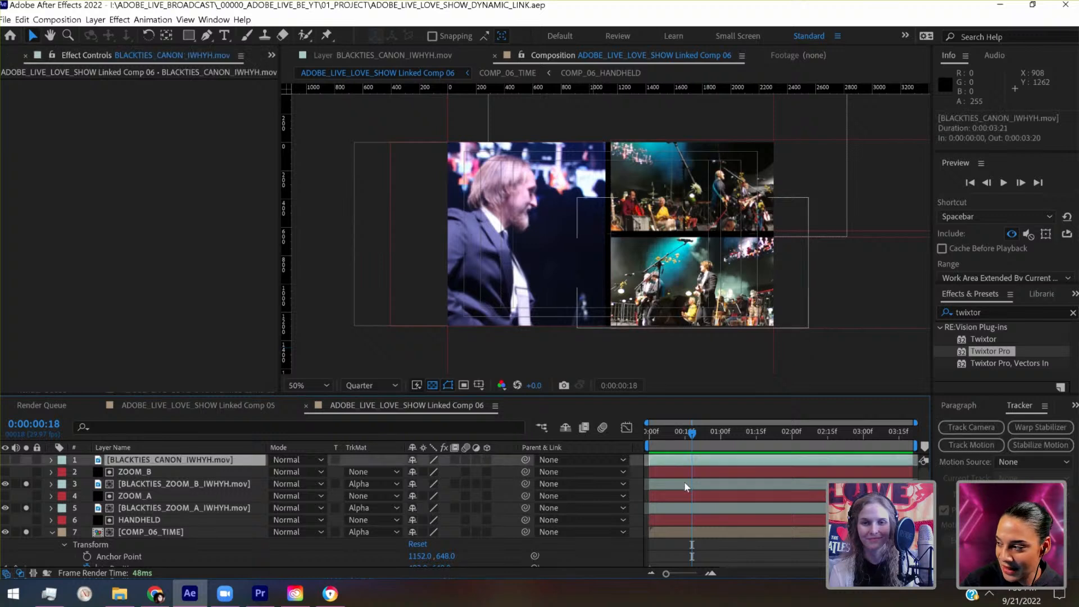
{"action": "left_click", "coordinate": [684, 485]}
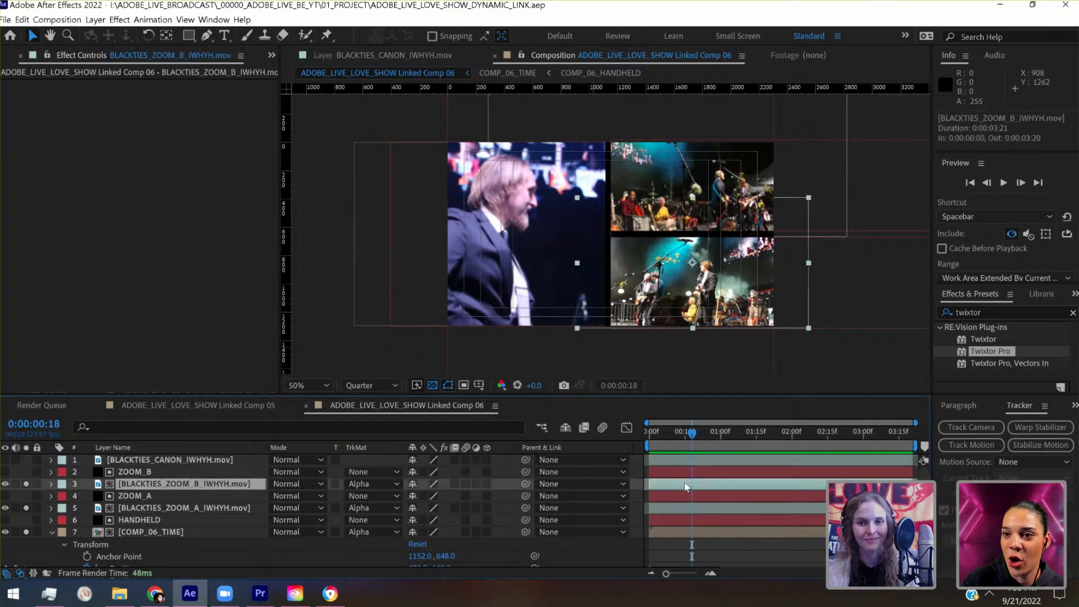
{"action": "key", "text": "shift+Left"}
{"action": "key", "text": "shift+Left"}
{"action": "key", "text": "shift+Left"}
{"action": "key", "text": "shift+Left"}
{"action": "key", "text": "shift+Left"}
{"action": "key", "text": "shift+Left"}
{"action": "key", "text": "shift+Left"}
{"action": "key", "text": "shift+Left"}
{"action": "key", "text": "shift+Left"}
{"action": "key", "text": "shift+Left"}
{"action": "key", "text": "shift+Left"}
{"action": "key", "text": "shift+Left"}
{"action": "key", "text": "shift+Left"}
{"action": "key", "text": "shift+Left"}
{"action": "key", "text": "shift+Left"}
{"action": "key", "text": "shift+Left"}
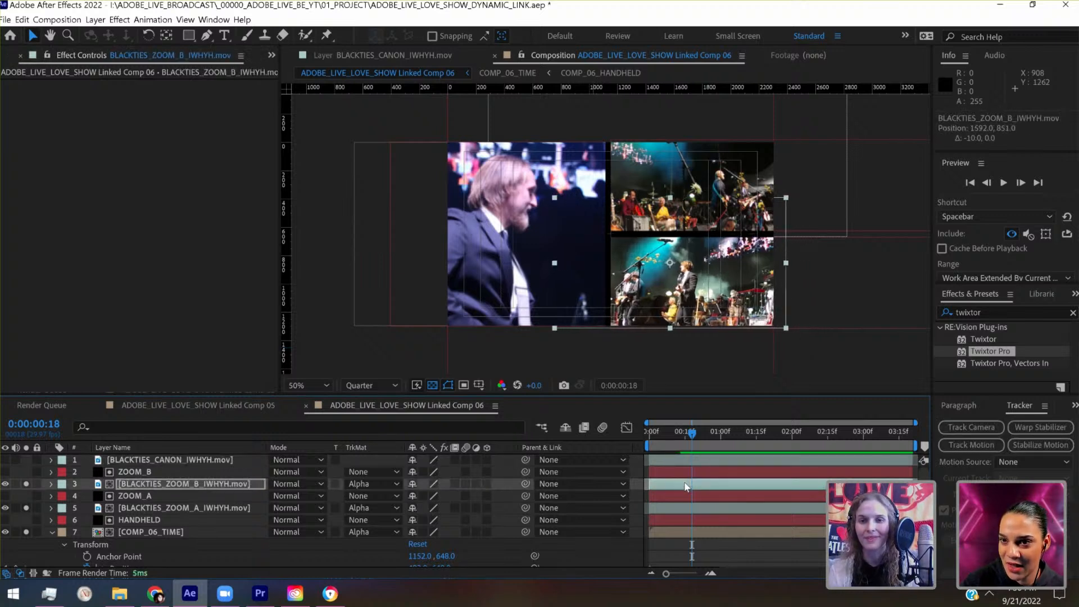
{"action": "key", "text": "shift+Left"}
{"action": "key", "text": "shift+Left"}
{"action": "key", "text": "shift+Right"}
{"action": "key", "text": "shift+Right"}
{"action": "key", "text": "shift+Right"}
{"action": "key", "text": "shift+Right"}
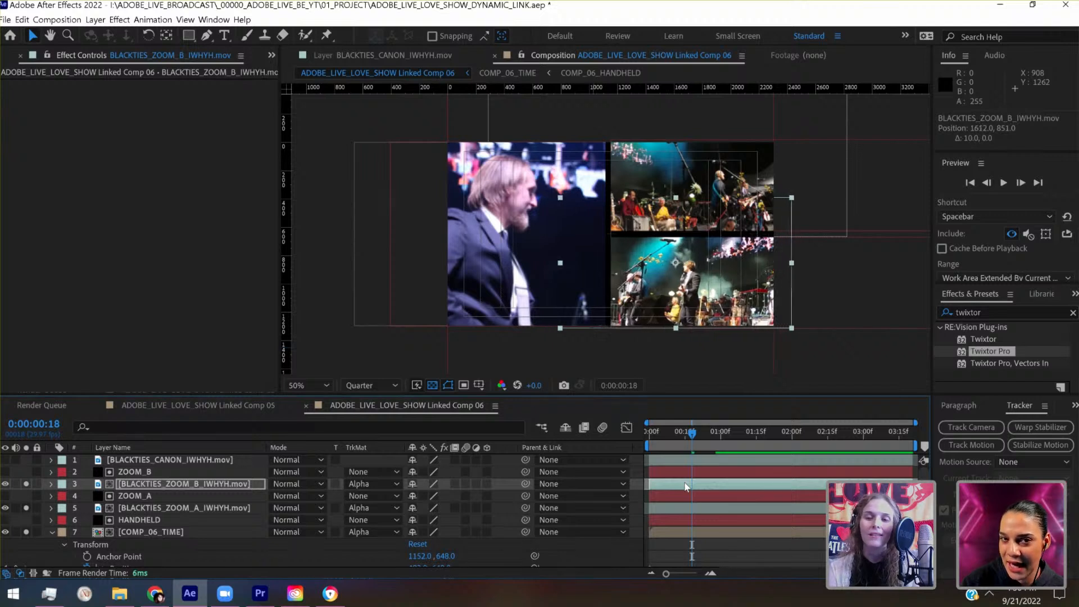
{"action": "key", "text": "shift+Down"}
{"action": "key", "text": "shift+Down"}
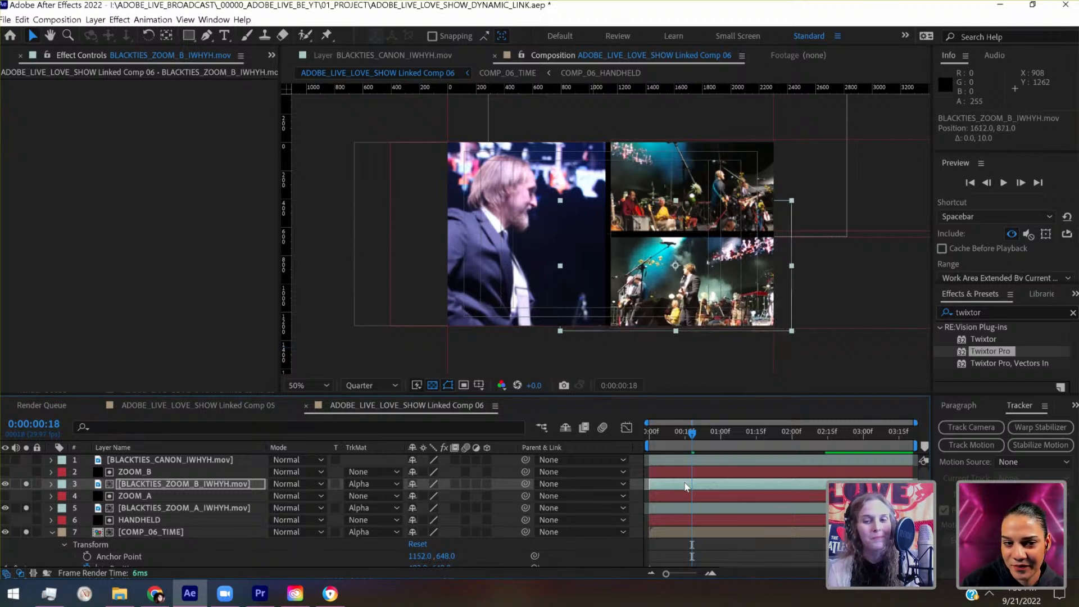
{"action": "key", "text": "ctrl+s"}
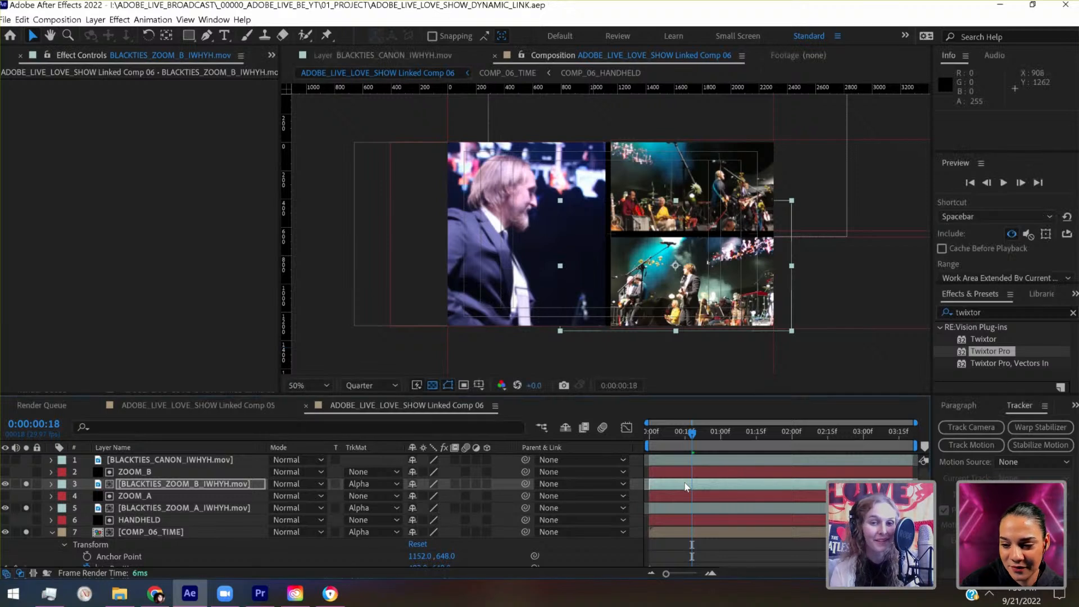
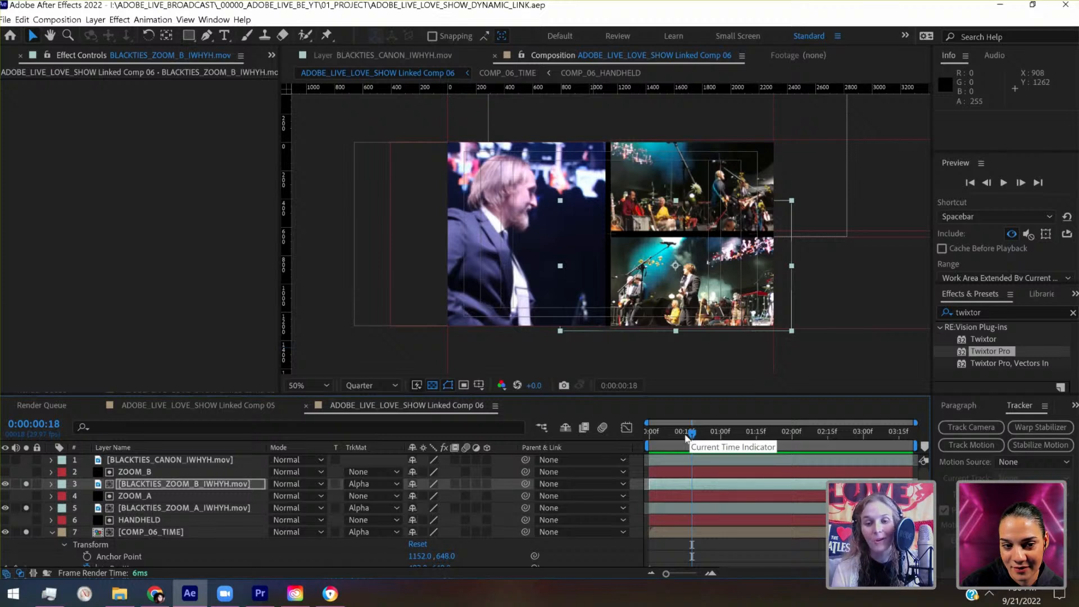
- Scrub the split-screen from the first frame to 0:00:01:17 to check how the footage sits in each panel
{"action": "left_click", "coordinate": [685, 435]}
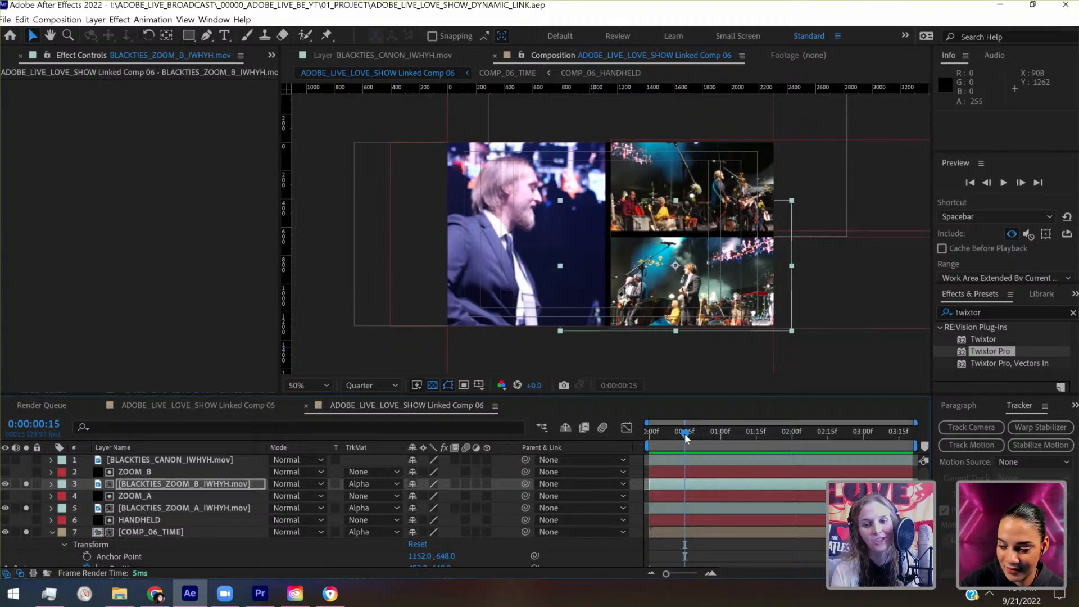
{"action": "left_click_drag", "start_coordinate": [674, 437], "coordinate": [649, 440]}
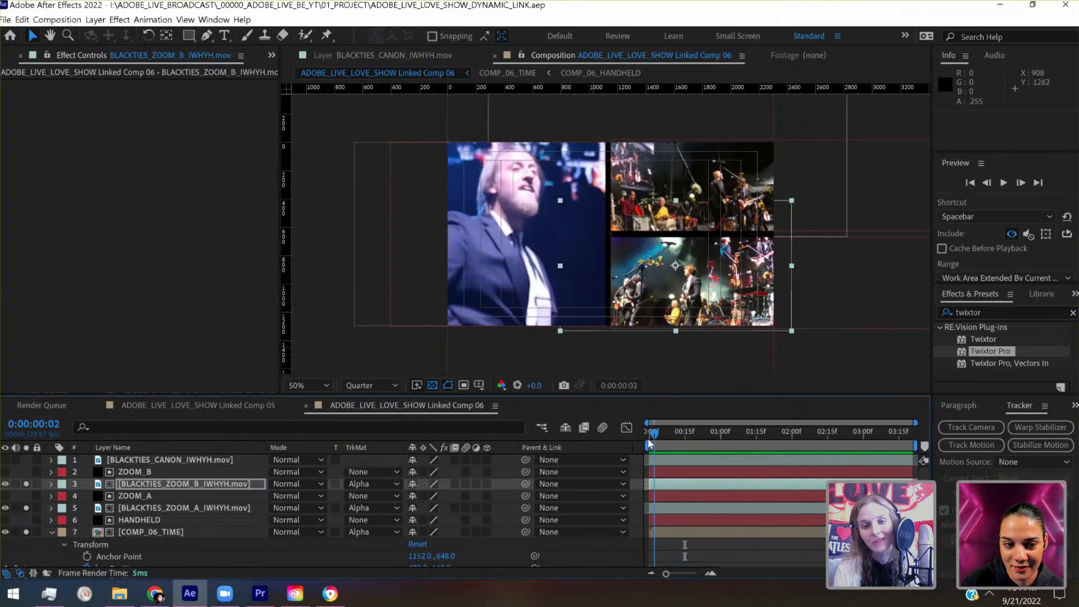
{"action": "left_click", "coordinate": [686, 441]}
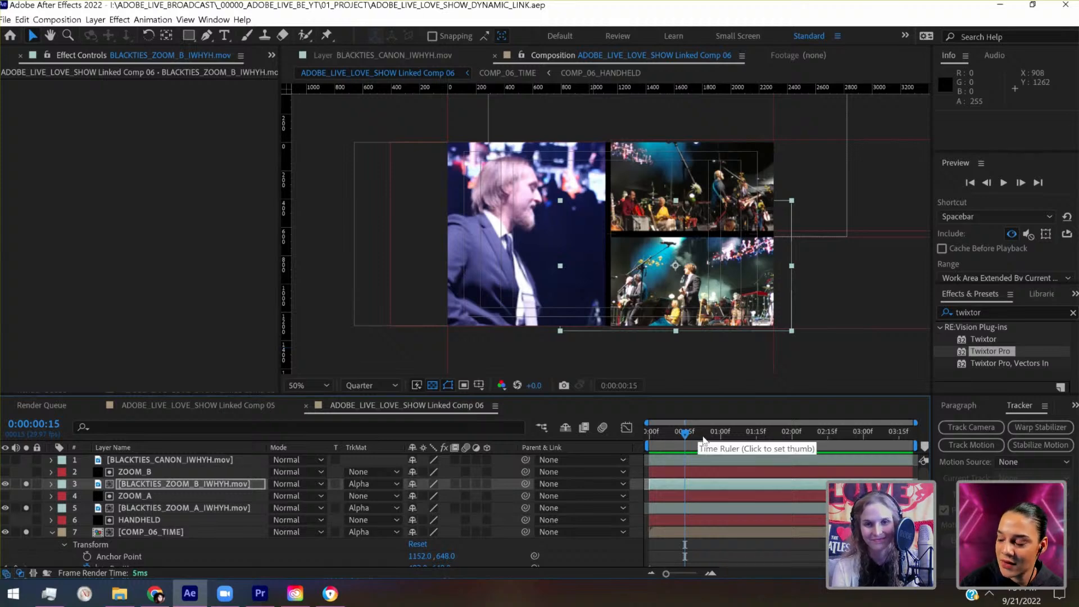
{"action": "left_click", "coordinate": [728, 440]}
{"action": "left_click", "coordinate": [762, 434]}
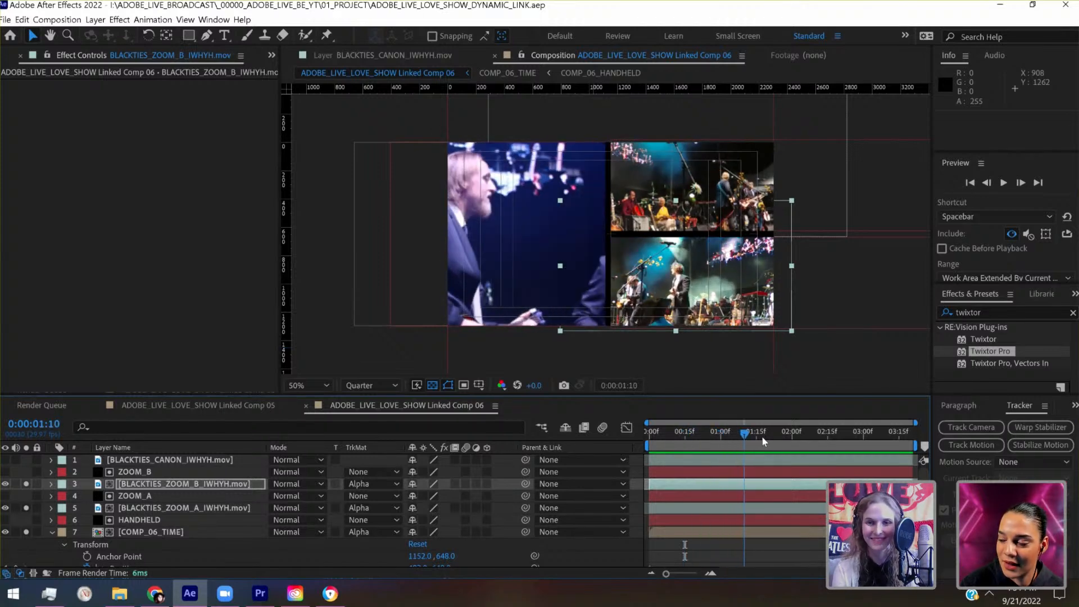
- Nudge the matted BLACKTIES_ZOOM_A footage horizontally within its panel to position 1494, -46
{"action": "left_click", "coordinate": [213, 509]}
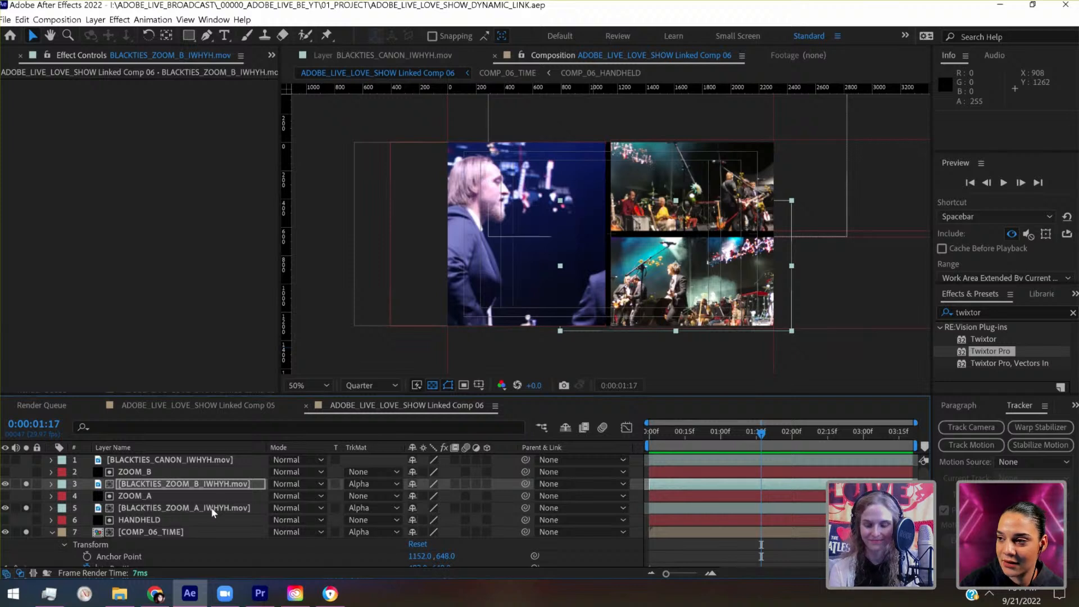
{"action": "key", "text": "shift+Left"}
{"action": "key", "text": "shift+Left"}
{"action": "key", "text": "shift+Left"}
{"action": "key", "text": "shift+Left"}
{"action": "key", "text": "shift+Left"}
{"action": "key", "text": "shift+Left"}
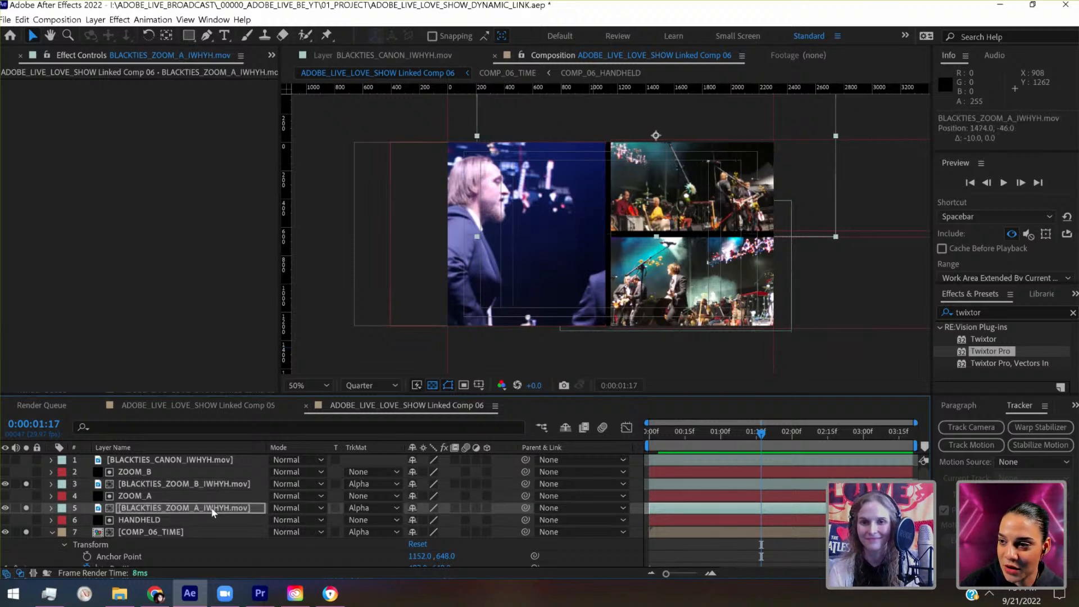
{"action": "key", "text": "shift+Right"}
{"action": "key", "text": "shift+Right"}
{"action": "key", "text": "shift+Right"}
{"action": "key", "text": "shift+Right"}
{"action": "key", "text": "shift+Right"}
{"action": "key", "text": "shift+Right"}
{"action": "key", "text": "shift+Right"}
{"action": "key", "text": "shift+Right"}
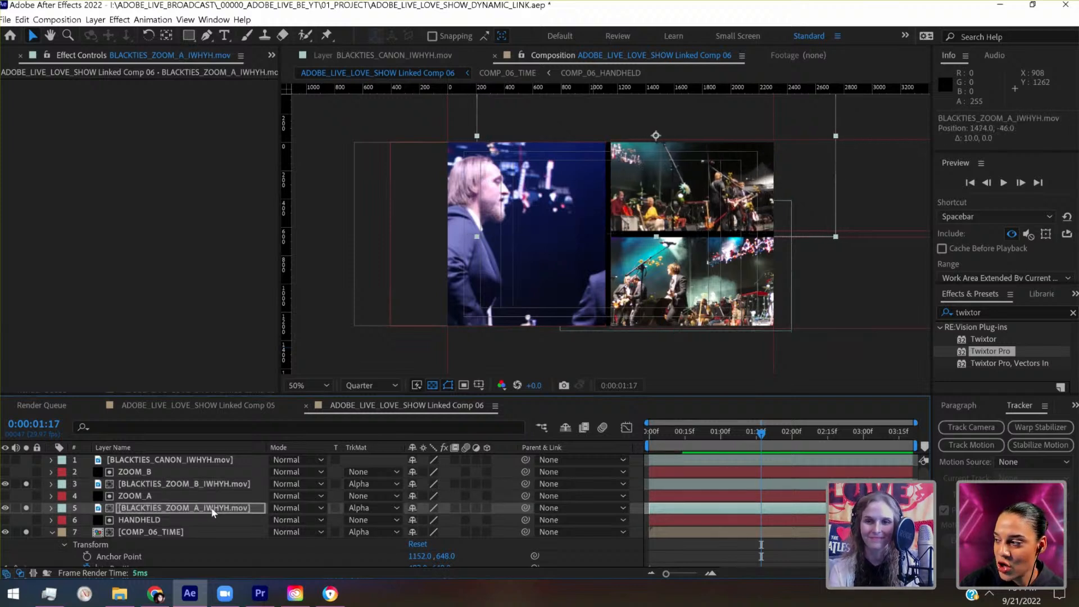
{"action": "left_click", "coordinate": [479, 386]}
{"action": "left_click", "coordinate": [496, 405]}
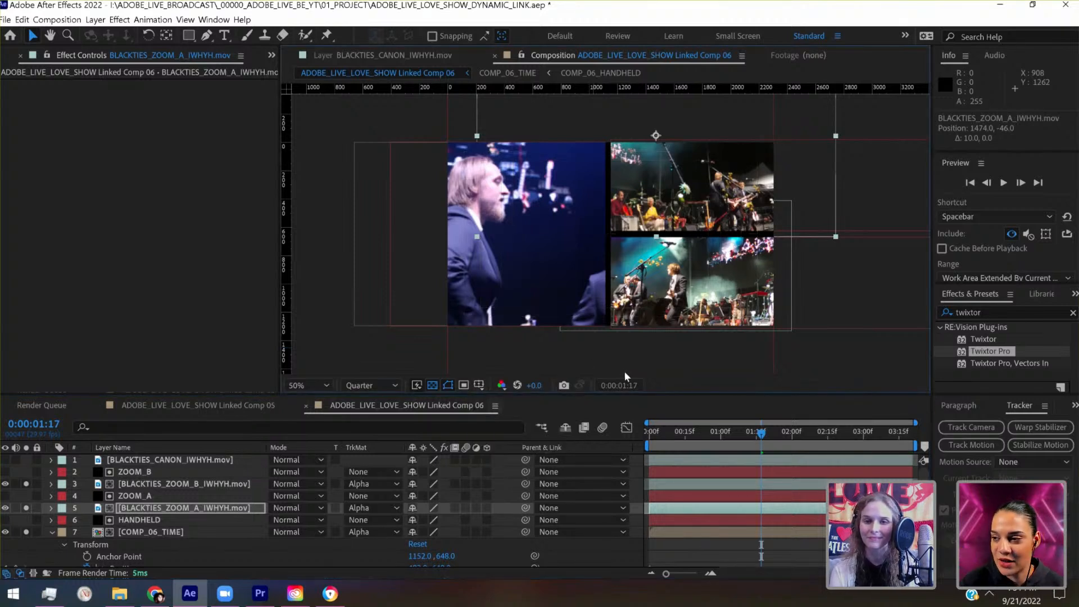
{"action": "left_click", "coordinate": [170, 509]}
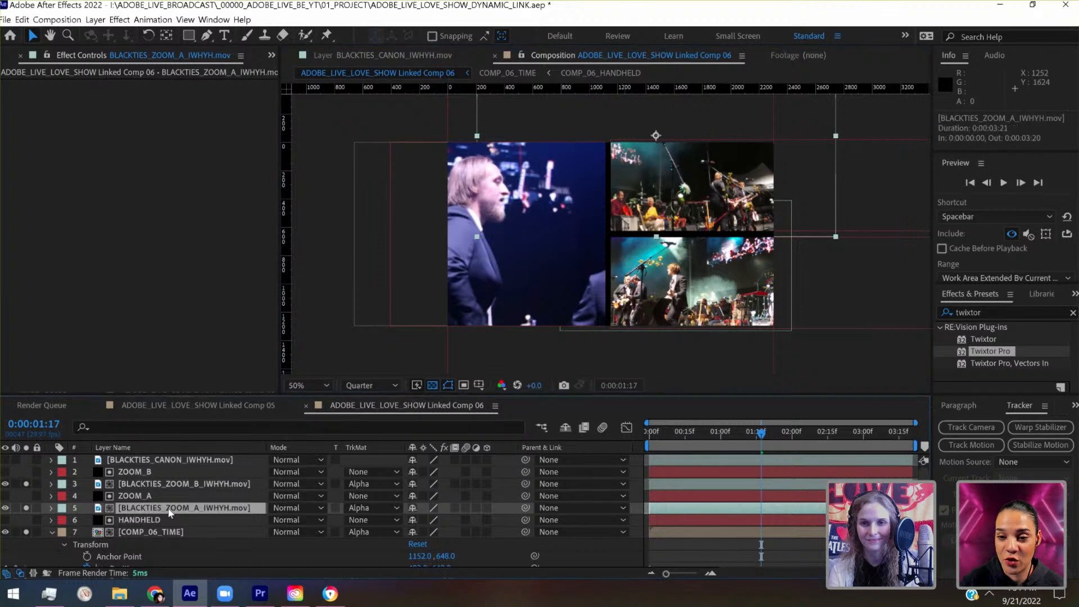
{"action": "key", "text": "Right"}
{"action": "key", "text": "Right"}
{"action": "key", "text": "Right"}
{"action": "key", "text": "Right"}
{"action": "key", "text": "Right"}
{"action": "key", "text": "Right"}
{"action": "key", "text": "Right"}
{"action": "key", "text": "Right"}
{"action": "key", "text": "Right"}
{"action": "key", "text": "Right"}
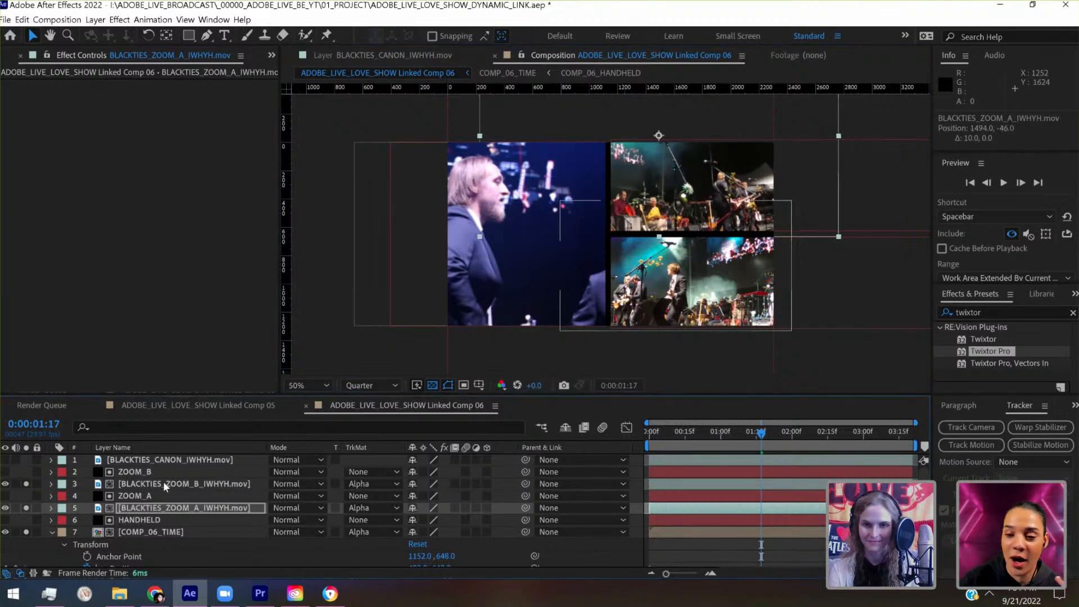
- Reframe the matted BLACKTIES_ZOOM_B footage in its panel at position 1692, 851 and save the project
{"action": "left_click", "coordinate": [164, 486]}
{"action": "key", "text": "shift+Right"}
{"action": "key", "text": "shift+Right"}
{"action": "key", "text": "shift+Right"}
{"action": "key", "text": "shift+Right"}
{"action": "key", "text": "shift+Right"}
{"action": "key", "text": "shift+Right"}
{"action": "key", "text": "shift+Right"}
{"action": "key", "text": "shift+Right"}
{"action": "key", "text": "shift+Right"}
{"action": "key", "text": "shift+Right"}
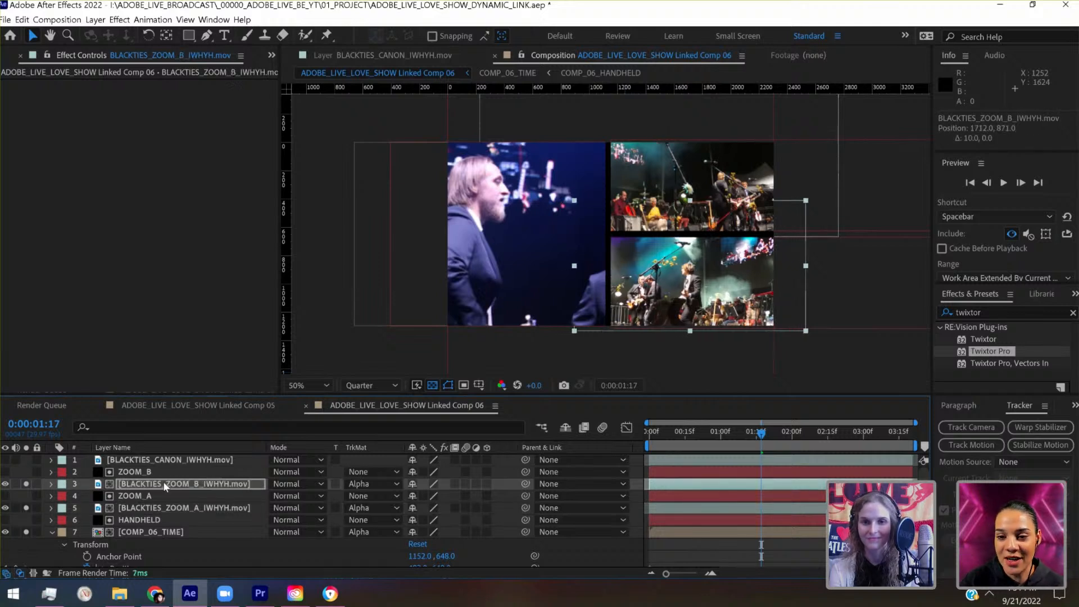
{"action": "key", "text": "shift+Up"}
{"action": "key", "text": "shift+Up"}
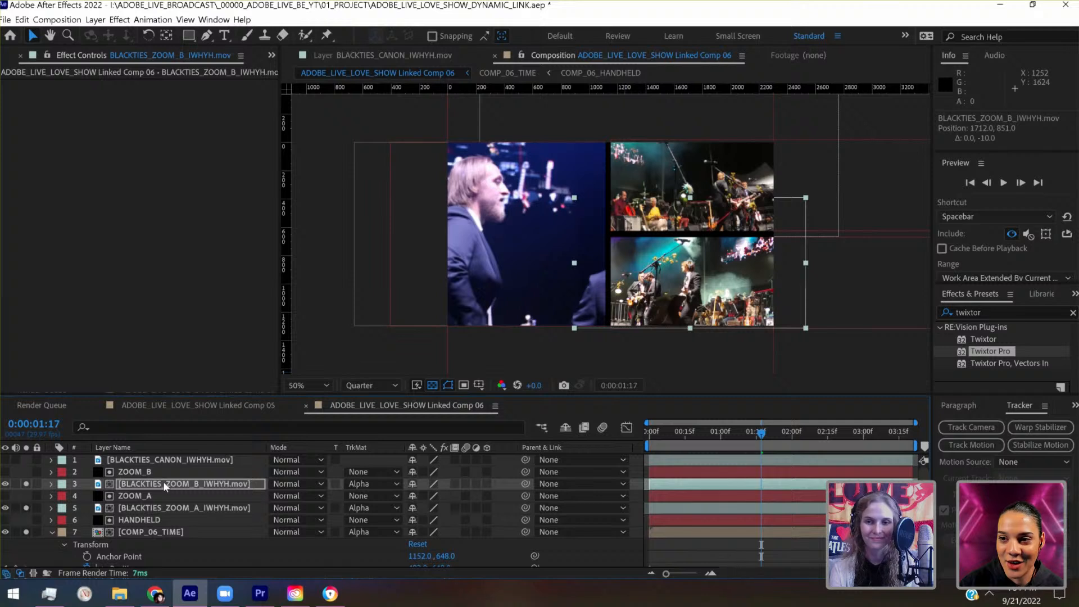
{"action": "key", "text": "shift+Left"}
{"action": "key", "text": "shift+Left"}
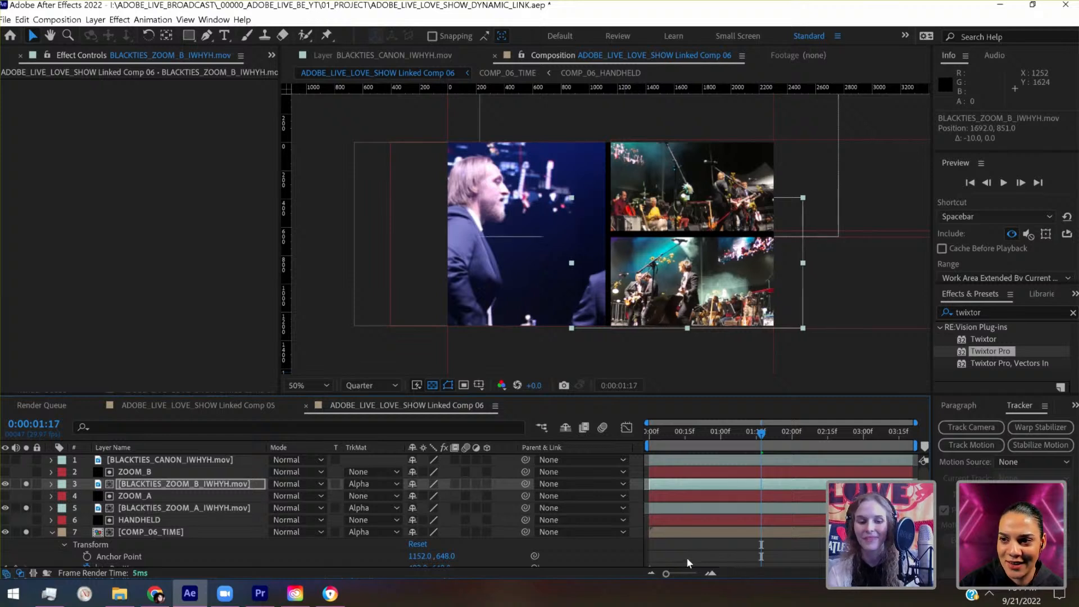
{"action": "left_click", "coordinate": [686, 557]}
{"action": "key", "text": "ctrl+s"}
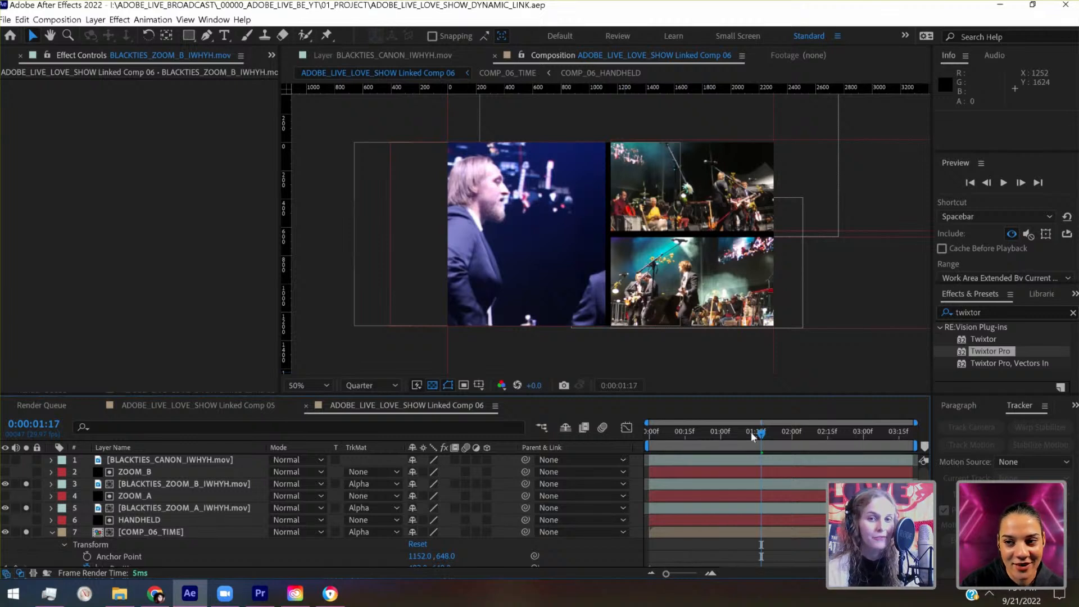
- Collapse the COMP_06_TIME properties and scrub the first 21 frames to review the panels, returning to the first frame
{"action": "left_click_drag", "start_coordinate": [733, 436], "coordinate": [643, 442]}
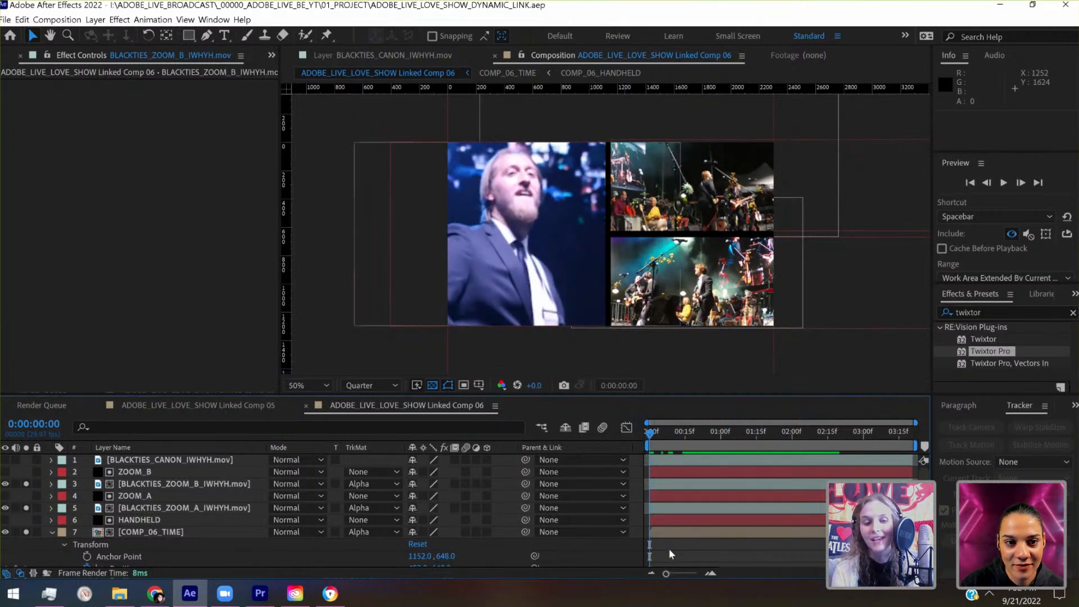
{"action": "left_click", "coordinate": [53, 531]}
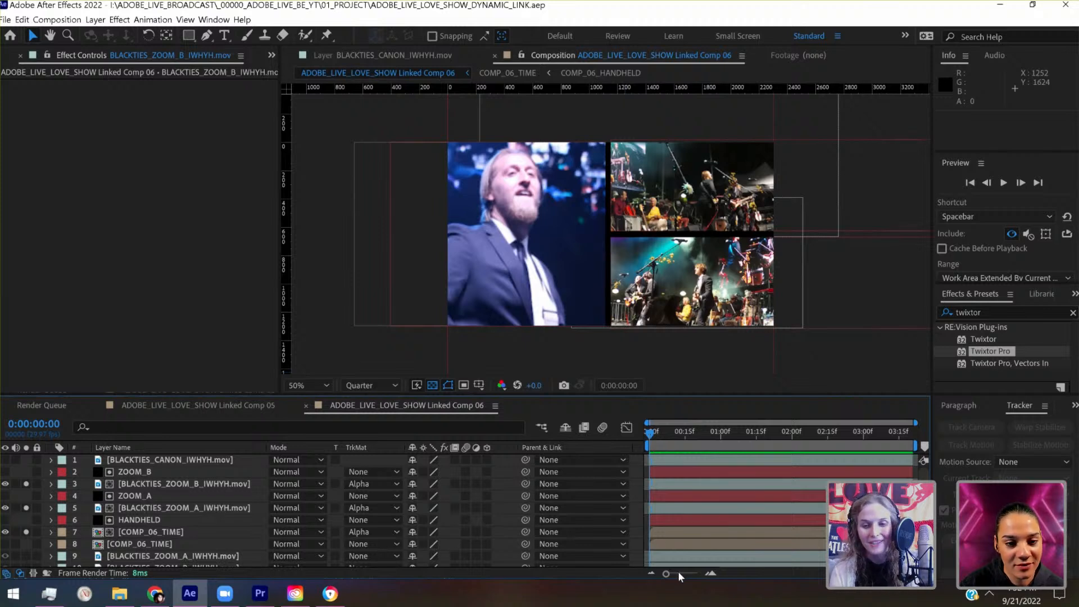
{"action": "left_click_drag", "start_coordinate": [682, 573], "coordinate": [690, 573]}
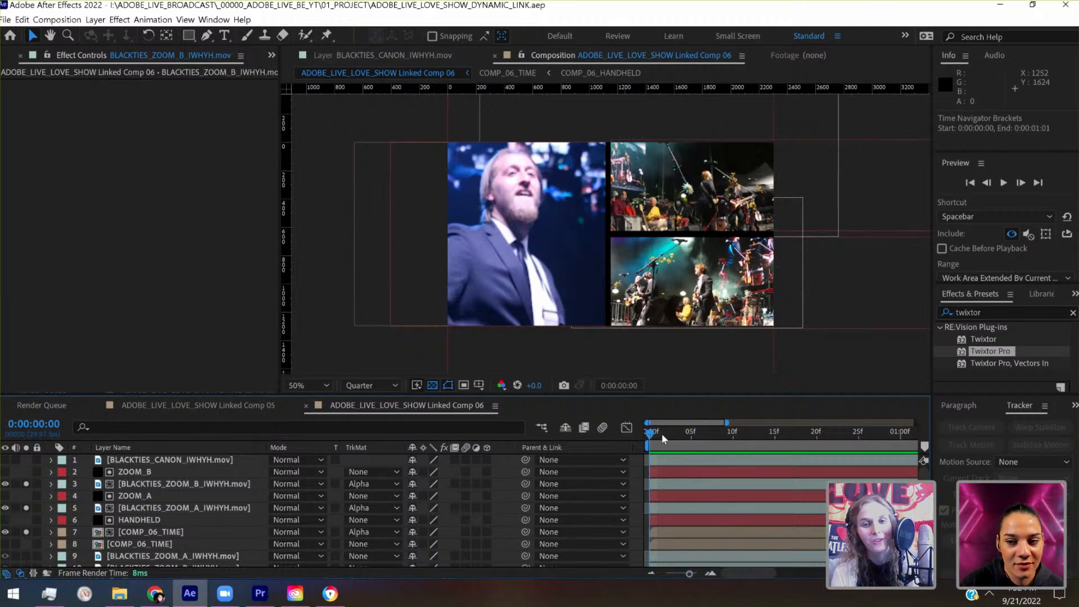
{"action": "left_click_drag", "start_coordinate": [663, 435], "coordinate": [770, 438]}
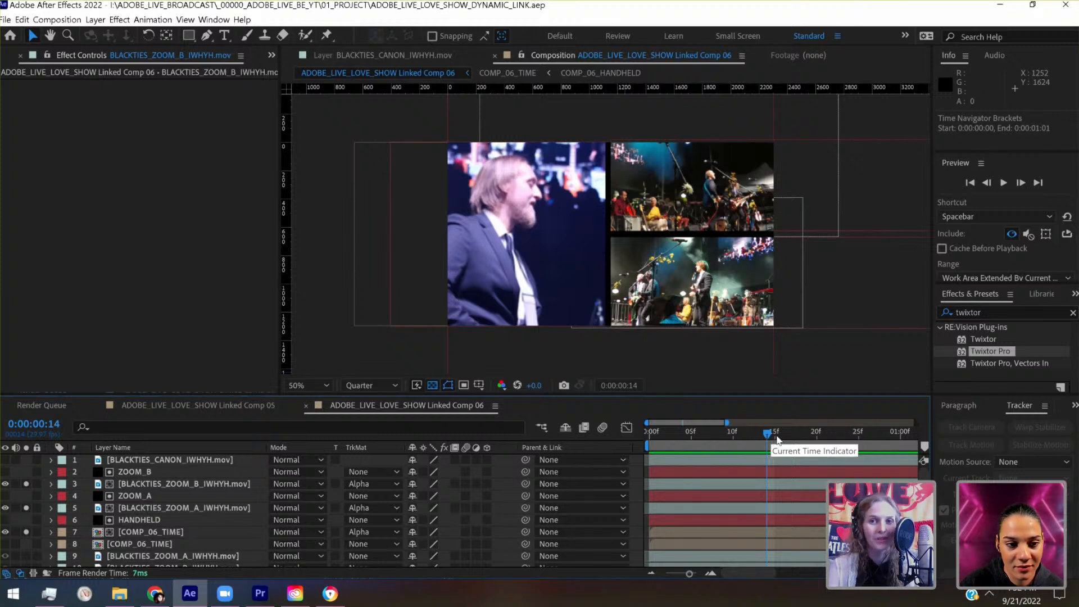
{"action": "left_click", "coordinate": [778, 441]}
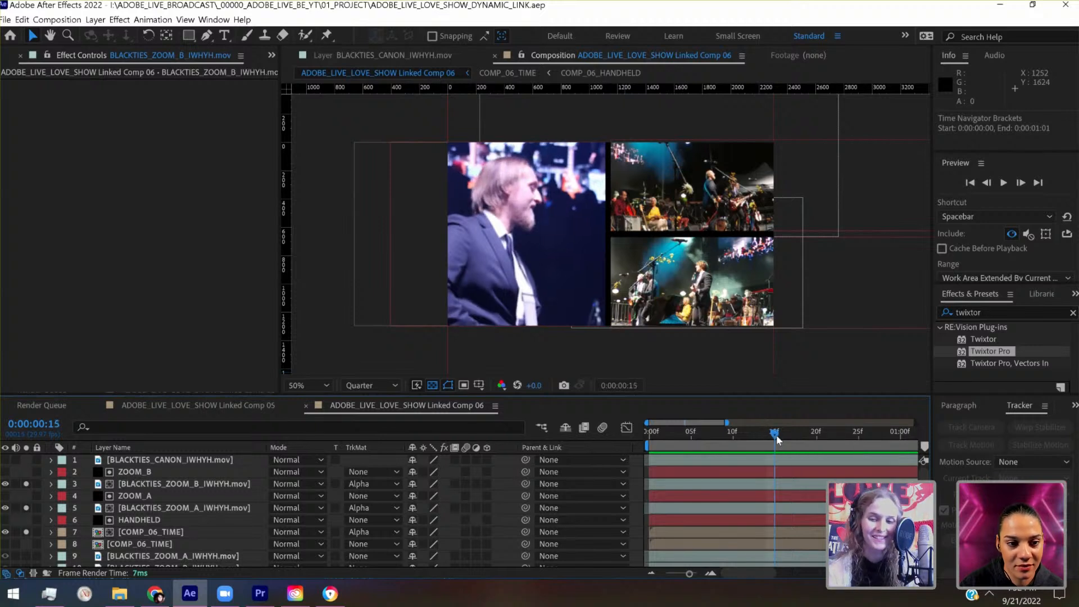
{"action": "left_click", "coordinate": [824, 432]}
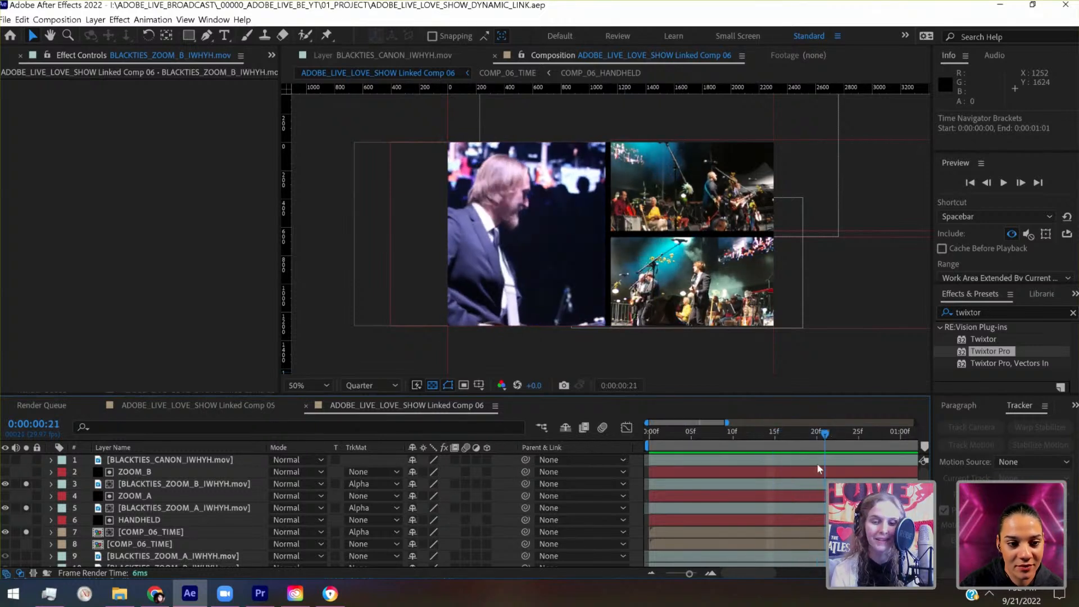
{"action": "scroll", "coordinate": [760, 513], "scroll_direction": "right", "scroll_amount": 3}
{"action": "left_click", "coordinate": [664, 572]}
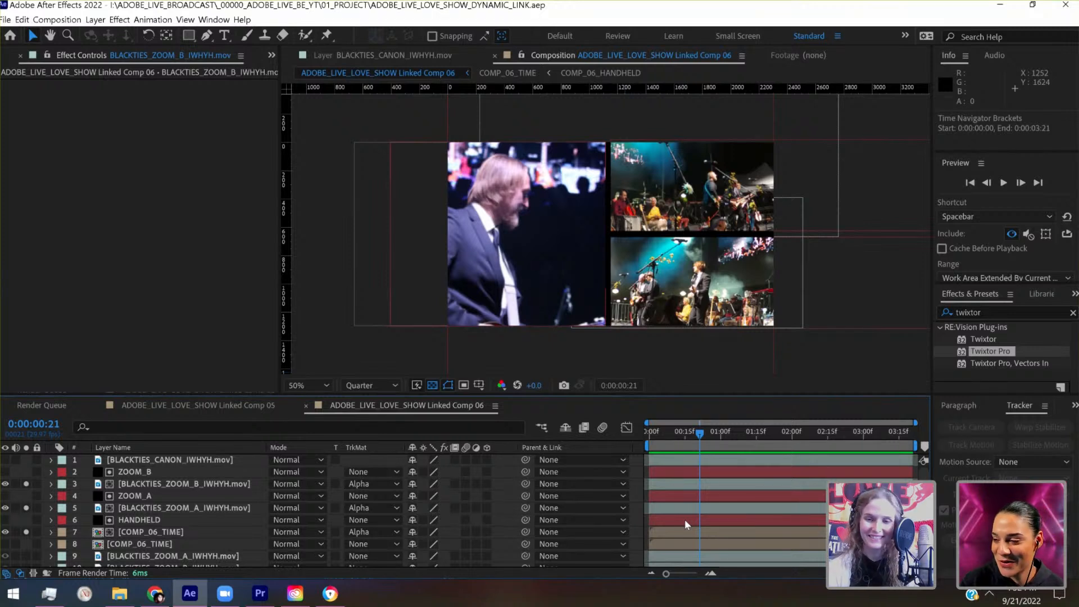
{"action": "left_click", "coordinate": [686, 439]}
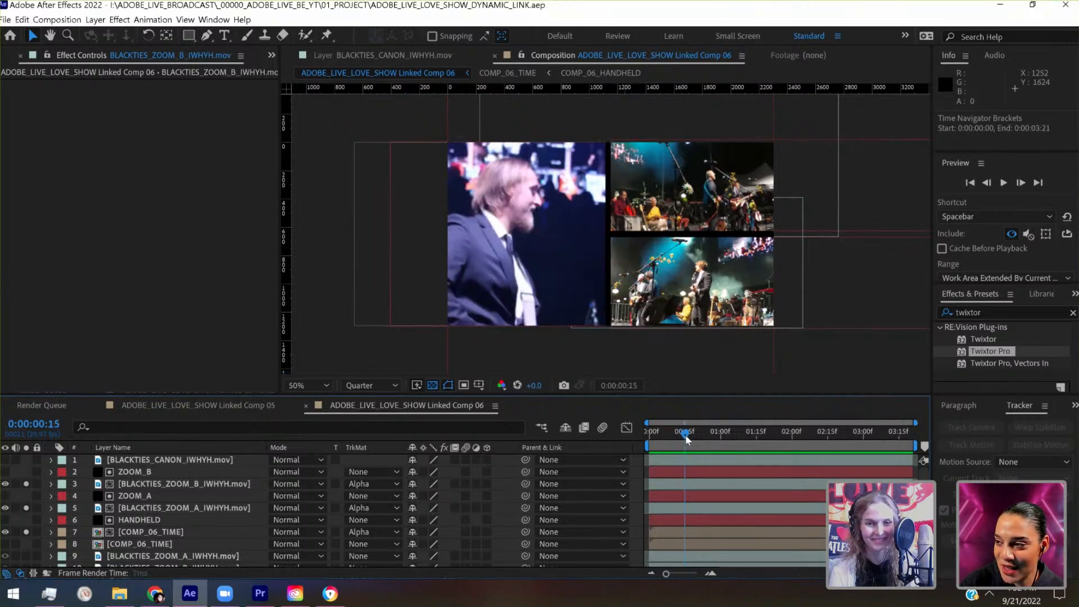
{"action": "left_click_drag", "start_coordinate": [674, 446], "coordinate": [632, 441]}
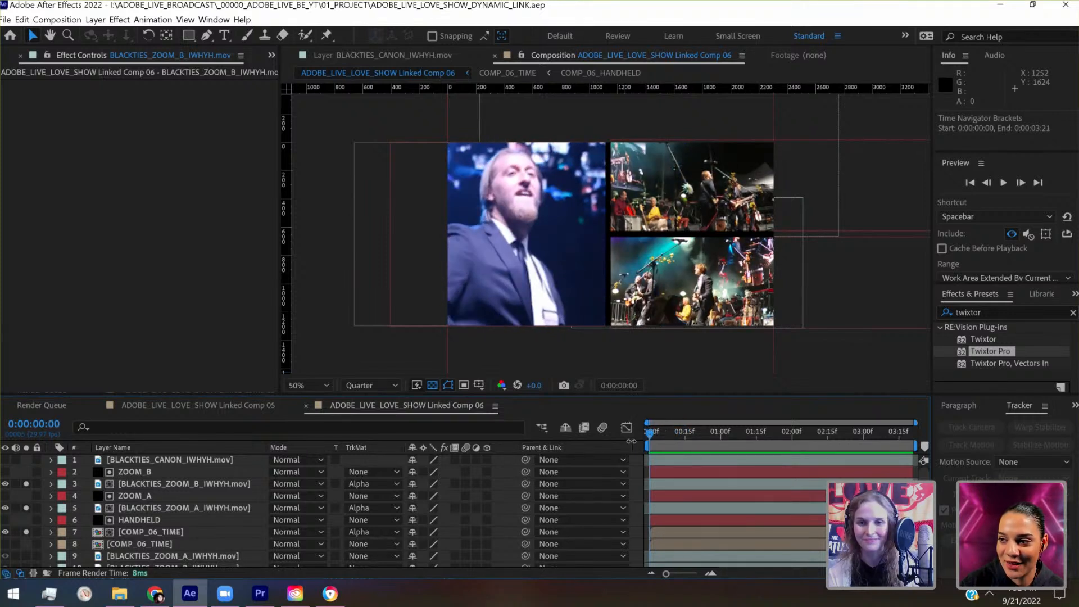
- Place a horizontal guide at 1299 along the bottom edge of the HANDHELD matte solid
{"action": "left_click", "coordinate": [147, 521]}
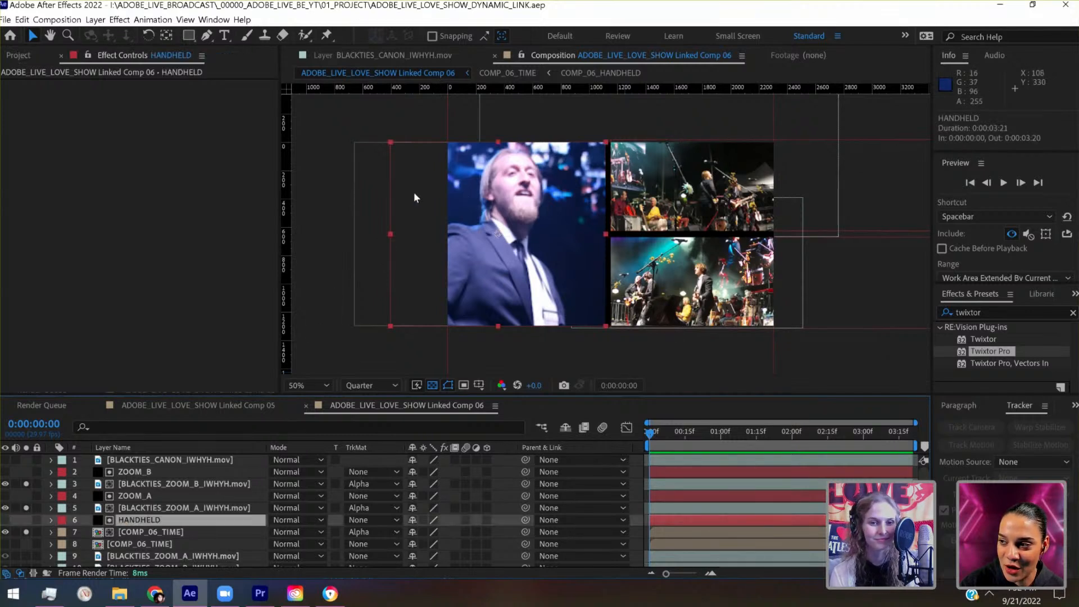
{"action": "scroll", "coordinate": [361, 239], "scroll_direction": "up", "scroll_amount": 2}
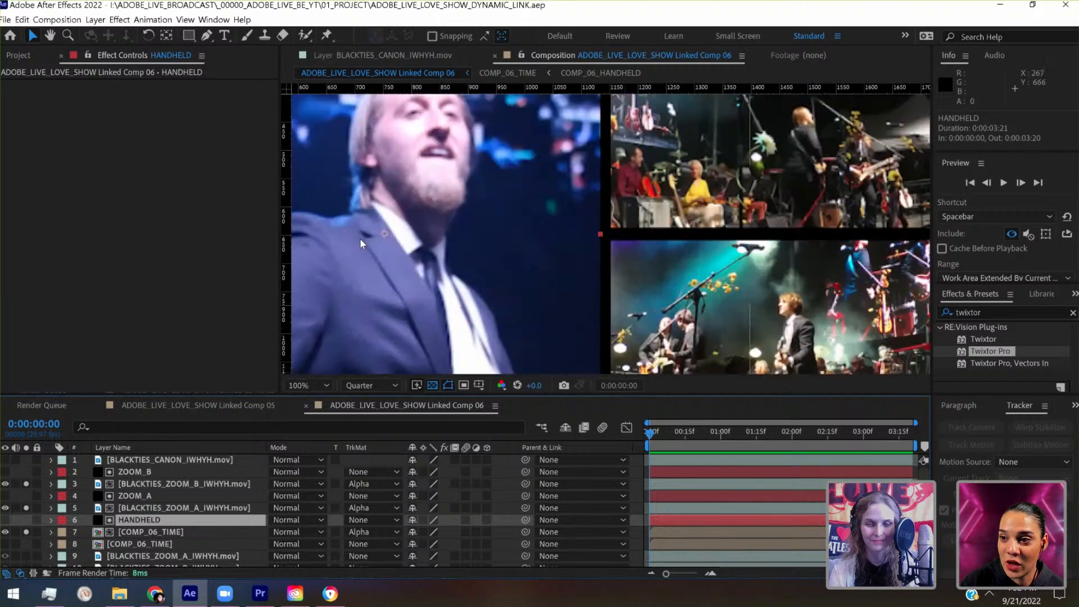
{"action": "left_click_drag", "start_coordinate": [424, 277], "coordinate": [787, 58]}
{"action": "left_click_drag", "start_coordinate": [586, 349], "coordinate": [622, 211]}
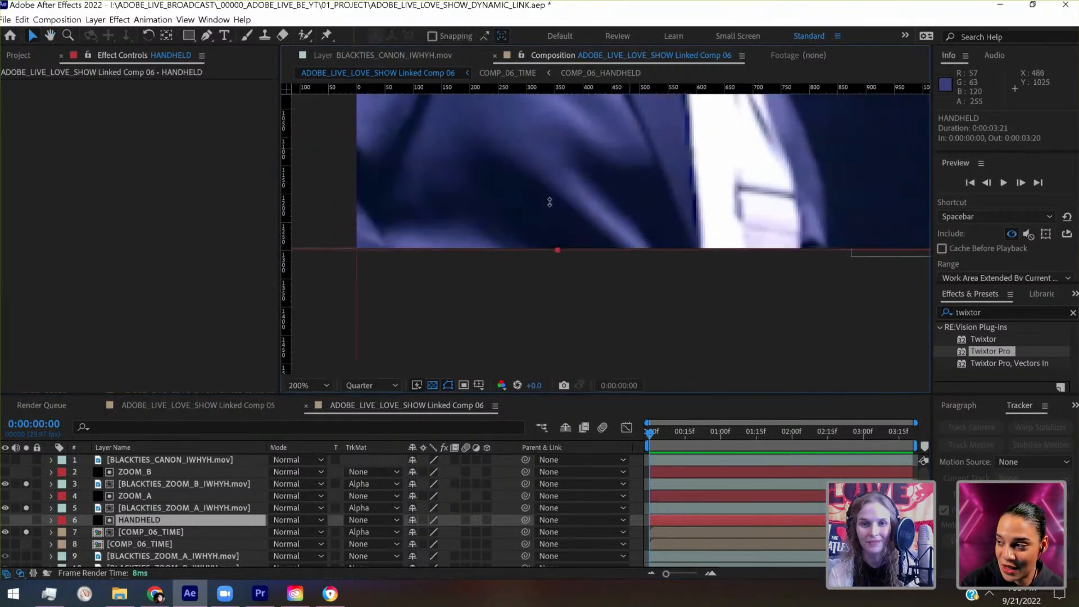
{"action": "left_click_drag", "start_coordinate": [550, 202], "coordinate": [555, 248]}
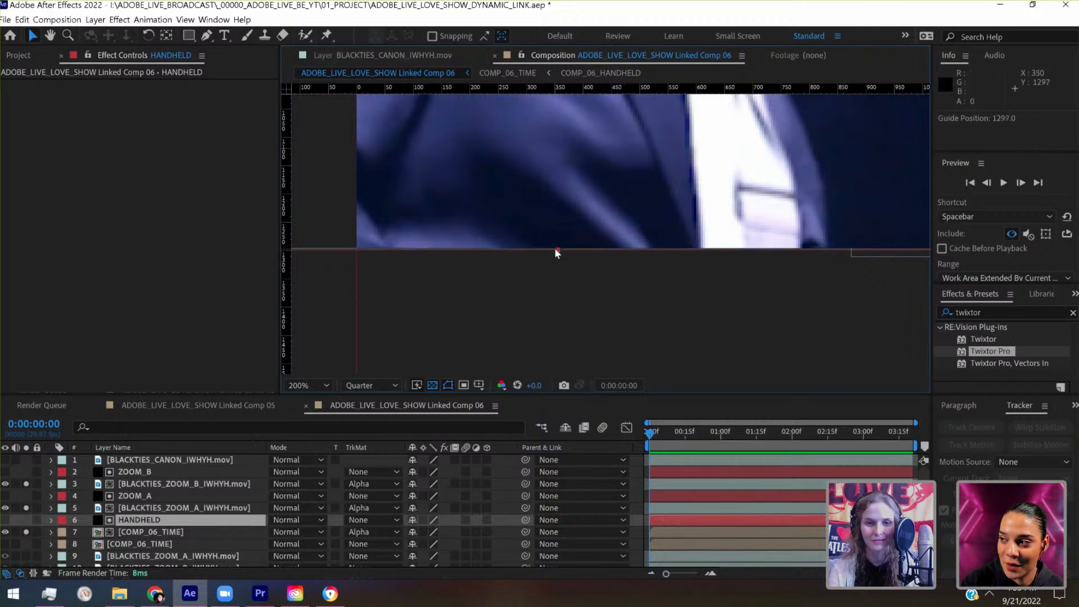
{"action": "scroll", "coordinate": [555, 248], "scroll_direction": "up", "scroll_amount": 2}
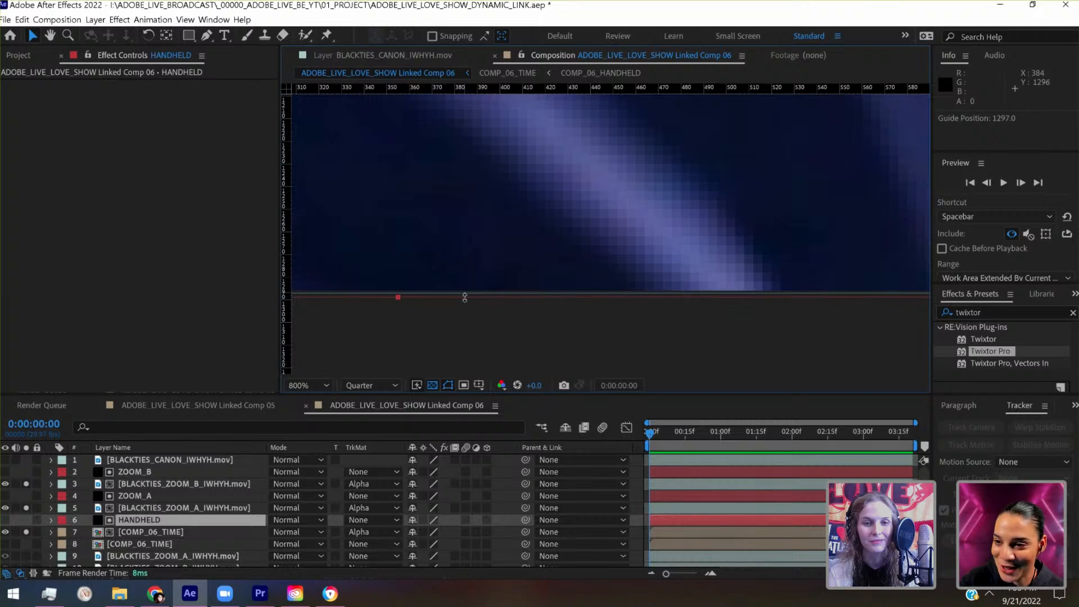
{"action": "left_click_drag", "start_coordinate": [465, 297], "coordinate": [465, 298]}
{"action": "scroll", "coordinate": [464, 297], "scroll_direction": "down", "scroll_amount": 6}
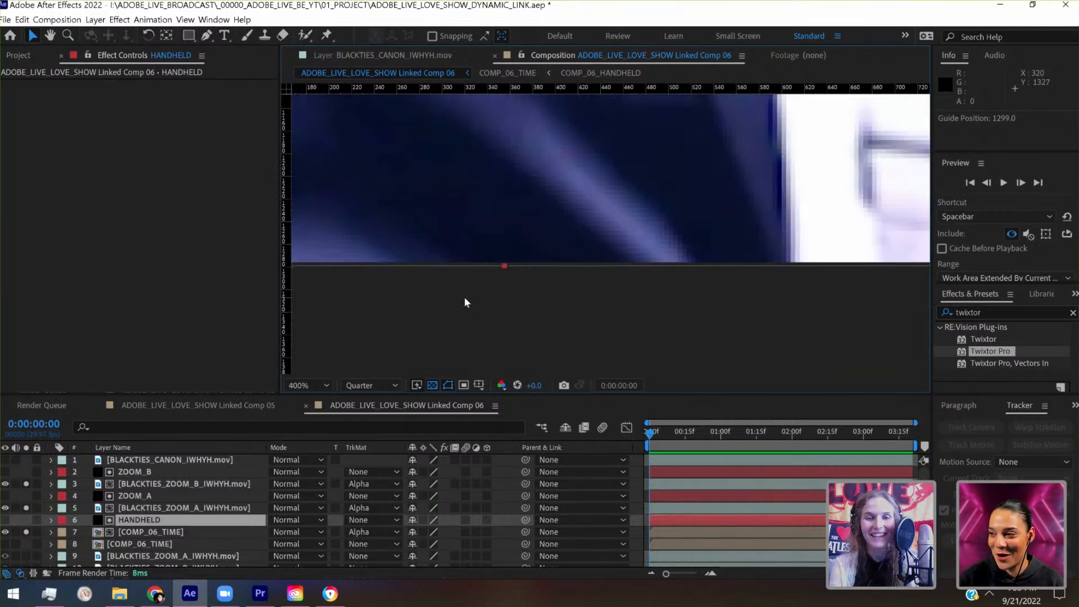
{"action": "left_click_drag", "start_coordinate": [393, 377], "coordinate": [385, 408]}
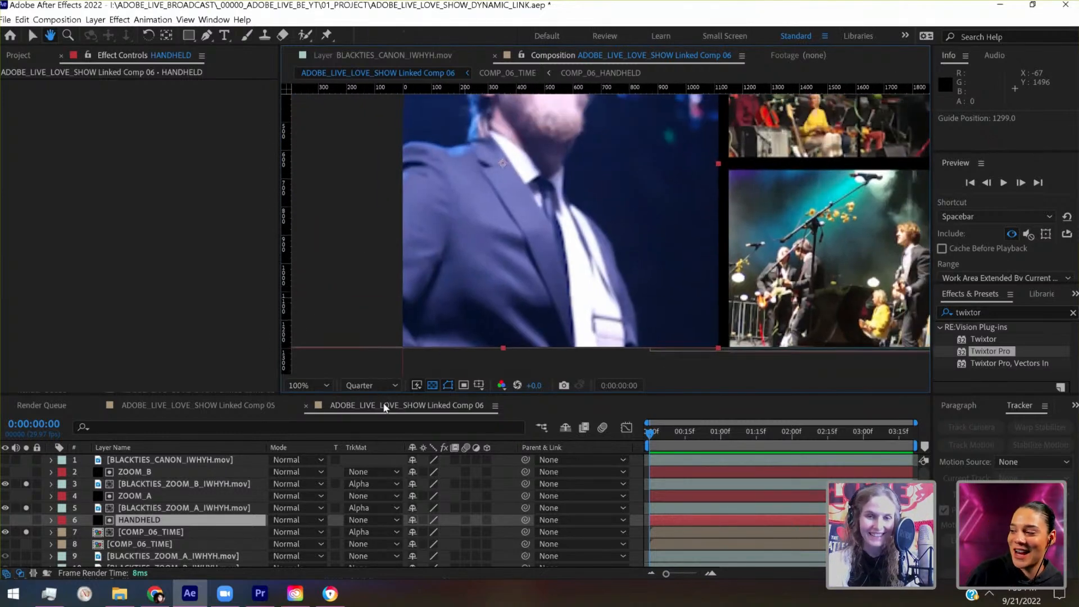
- Place a vertical guide at 355 through the bottom-centre handle of the HANDHELD matte solid
{"action": "key", "text": "comma"}
{"action": "key", "text": "period"}
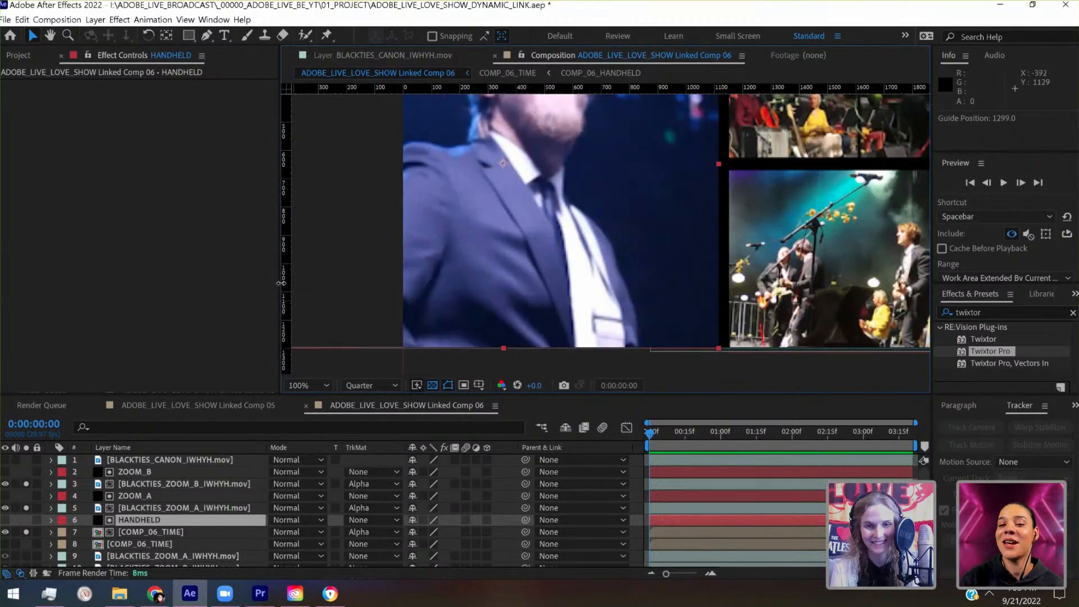
{"action": "left_click_drag", "start_coordinate": [286, 338], "coordinate": [503, 359]}
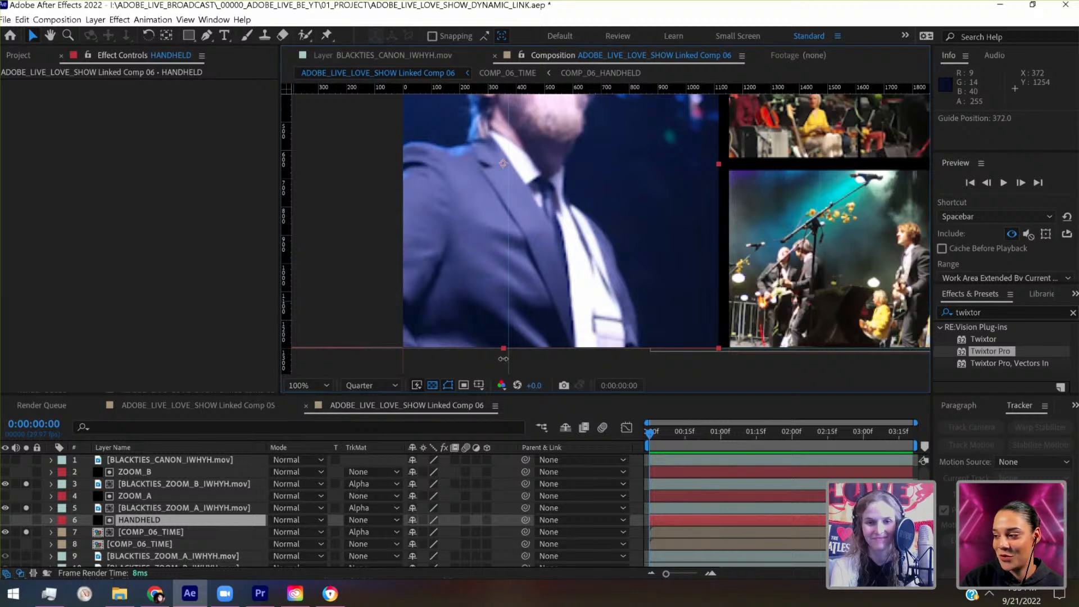
{"action": "scroll", "coordinate": [502, 357], "scroll_direction": "up", "scroll_amount": 5}
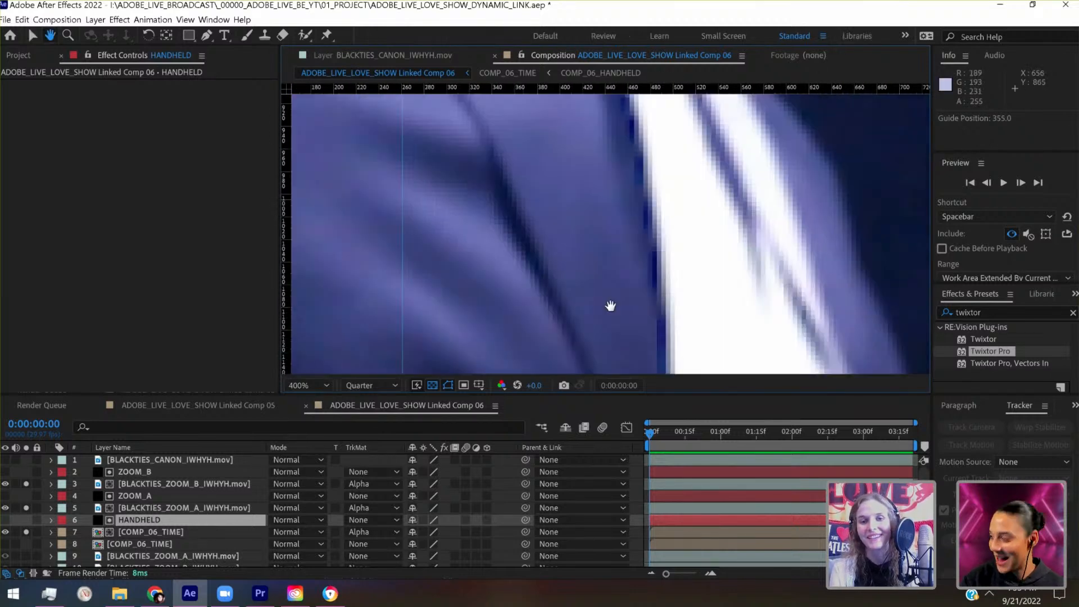
{"action": "left_click_drag", "start_coordinate": [611, 306], "coordinate": [626, 103]}
{"action": "left_click_drag", "start_coordinate": [600, 263], "coordinate": [767, 120]}
{"action": "scroll", "coordinate": [609, 232], "scroll_direction": "up", "scroll_amount": 1}
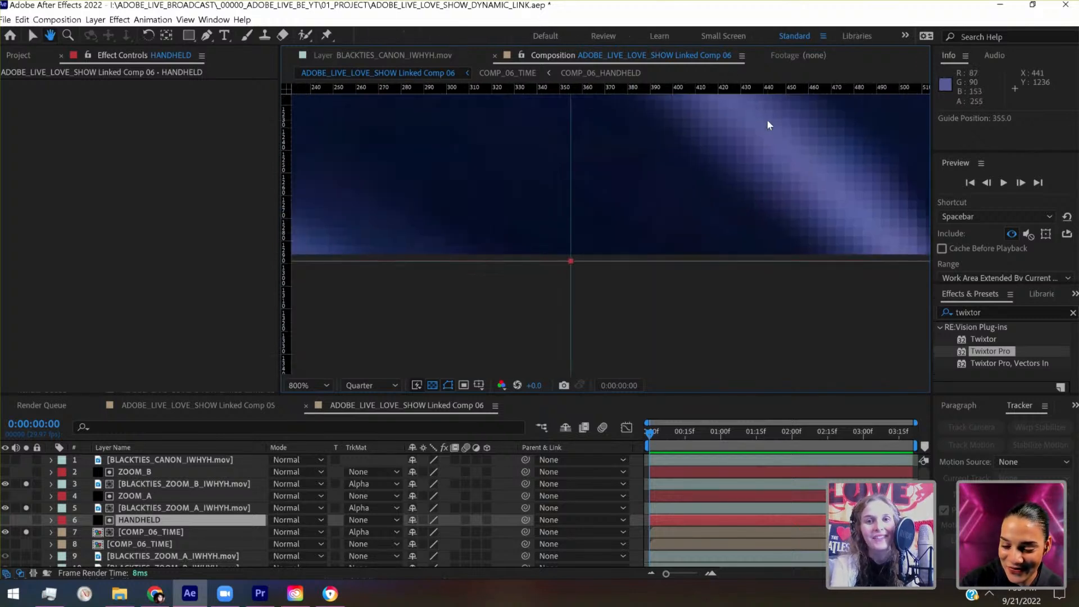
{"action": "scroll", "coordinate": [768, 123], "scroll_direction": "down", "scroll_amount": 7}
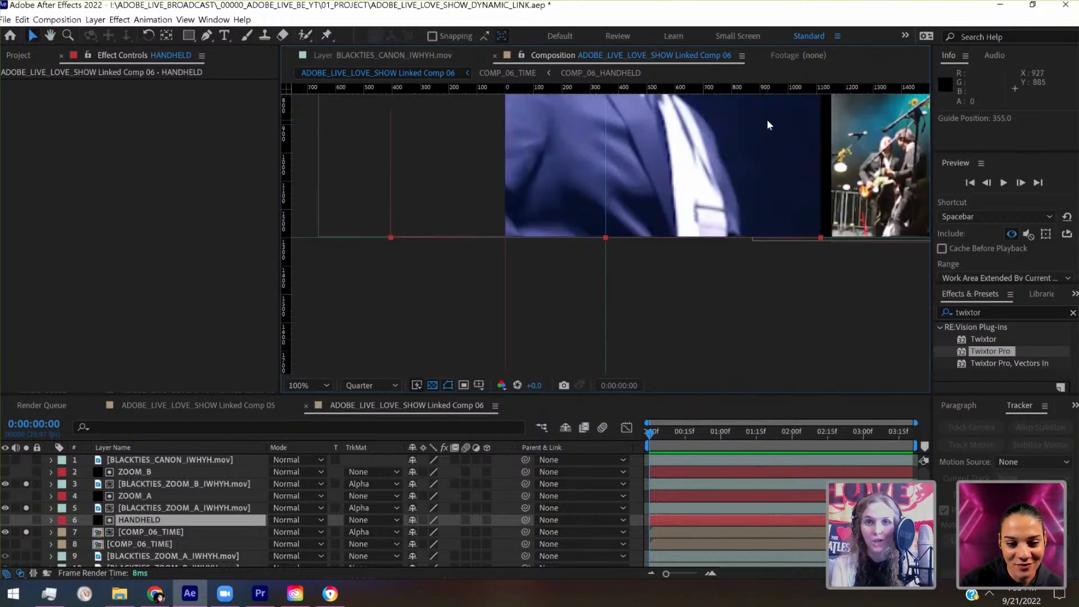
- Move the HANDHELD matte's anchor point to the guide intersection at its bottom-centre handle and save the project
{"action": "left_click_drag", "start_coordinate": [767, 119], "coordinate": [709, 213]}
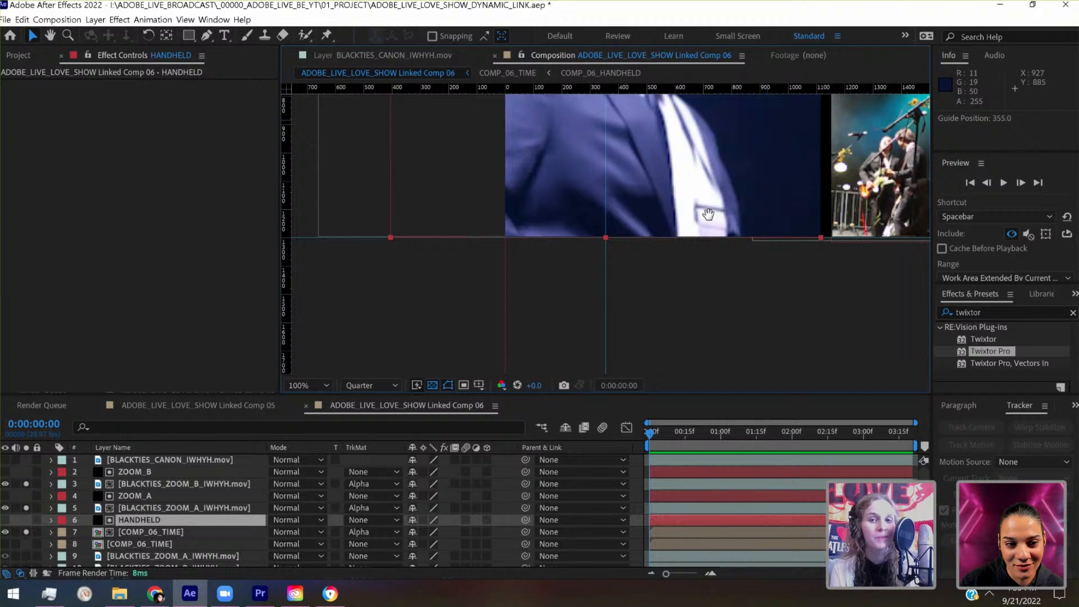
{"action": "left_click", "coordinate": [166, 35]}
{"action": "left_click_drag", "start_coordinate": [548, 147], "coordinate": [549, 335]}
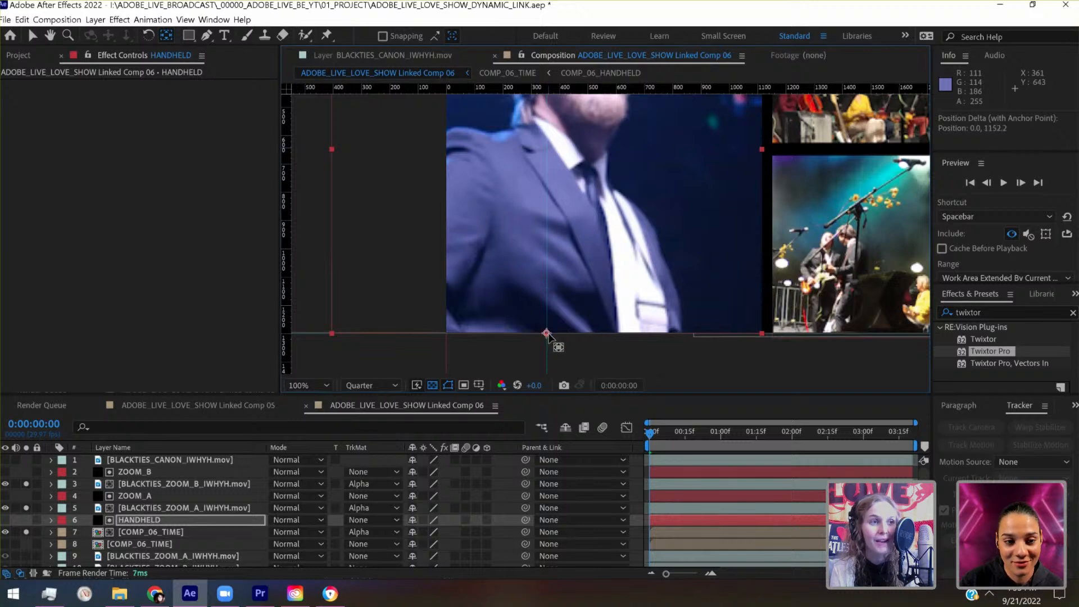
{"action": "scroll", "coordinate": [548, 333], "scroll_direction": "up", "scroll_amount": 4}
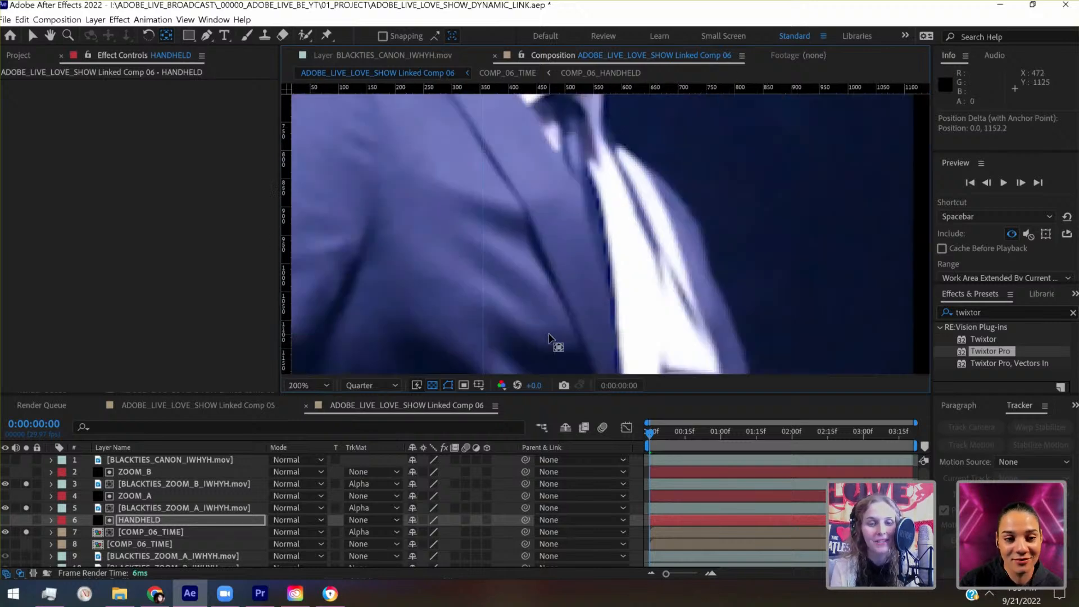
{"action": "left_click_drag", "start_coordinate": [549, 334], "coordinate": [737, 55]}
{"action": "left_click_drag", "start_coordinate": [646, 342], "coordinate": [662, 255]}
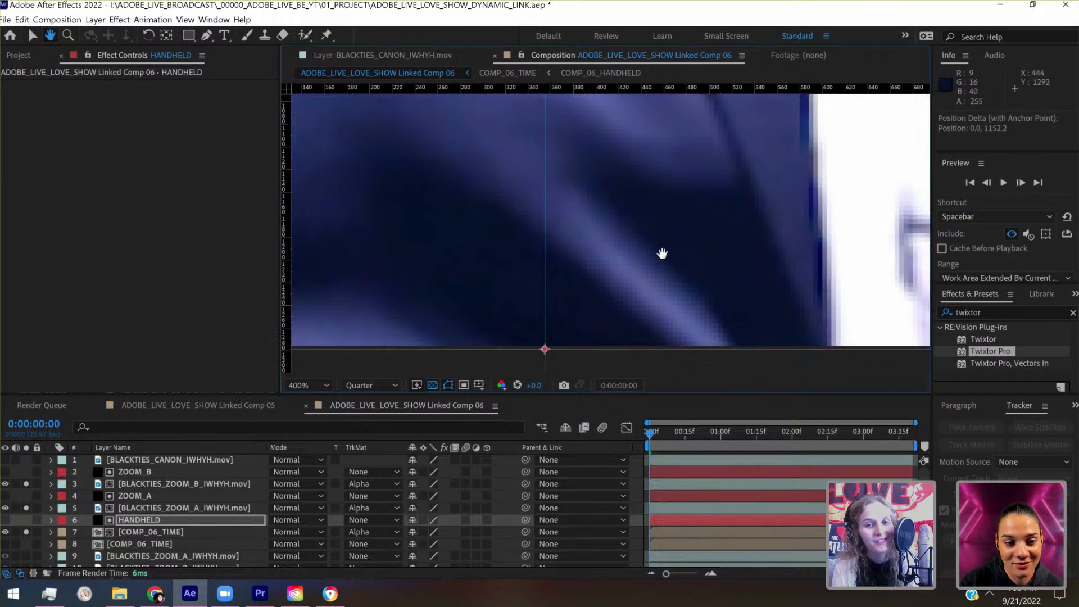
{"action": "scroll", "coordinate": [663, 255], "scroll_direction": "up", "scroll_amount": 1}
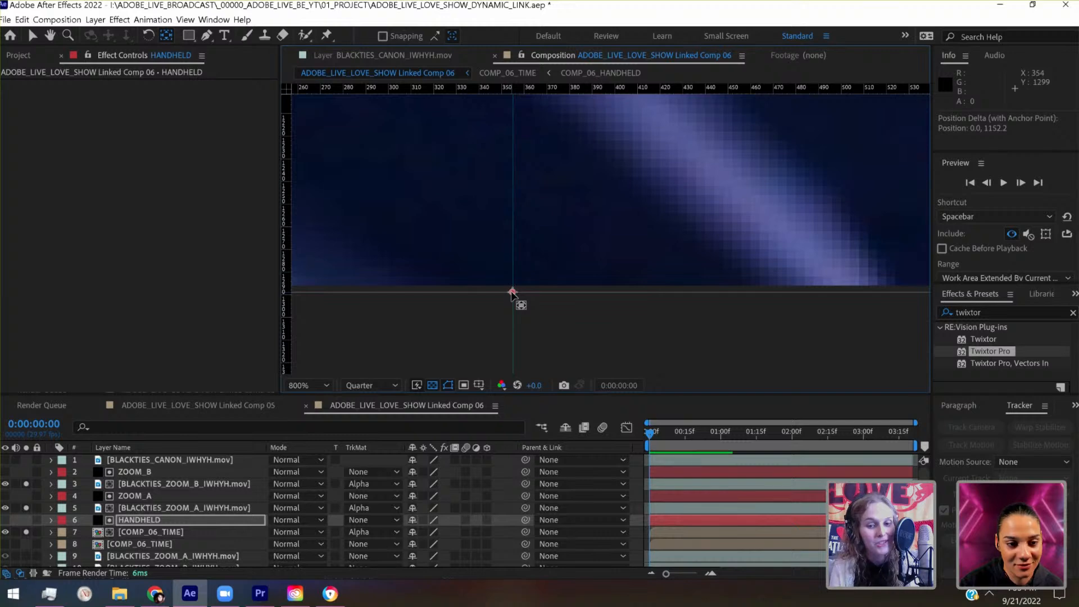
{"action": "scroll", "coordinate": [512, 293], "scroll_direction": "down", "scroll_amount": 1}
{"action": "scroll", "coordinate": [512, 293], "scroll_direction": "down", "scroll_amount": 3}
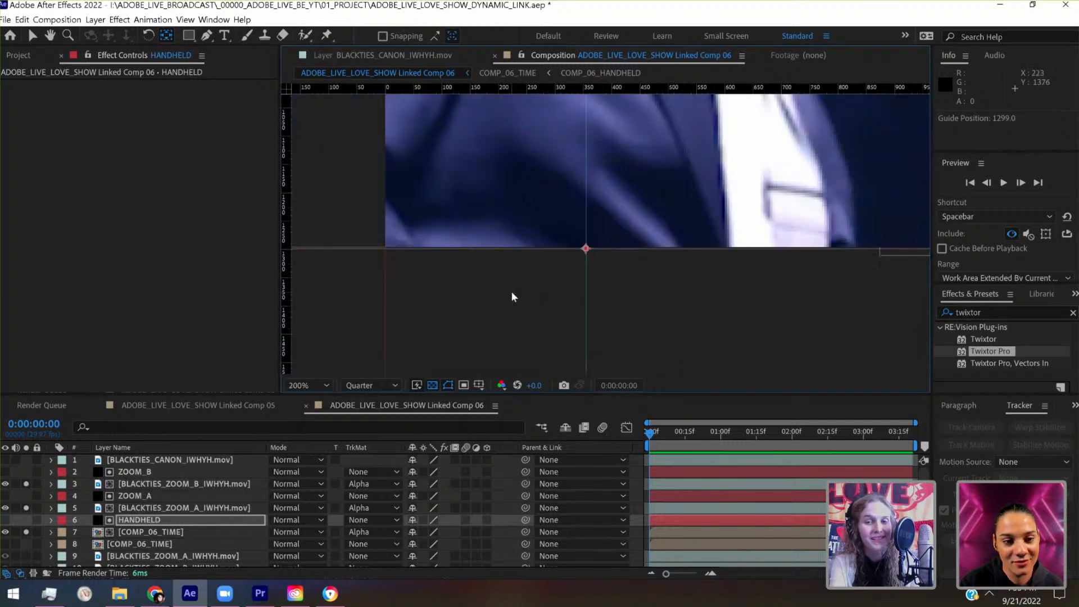
{"action": "left_click_drag", "start_coordinate": [420, 342], "coordinate": [411, 354]}
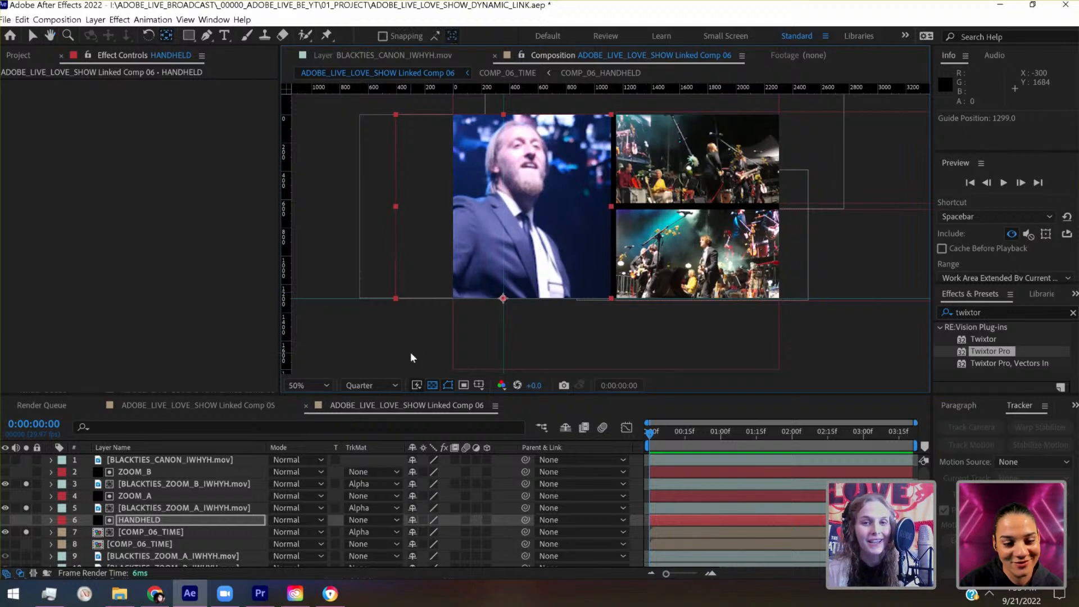
{"action": "key", "text": "ctrl+s"}
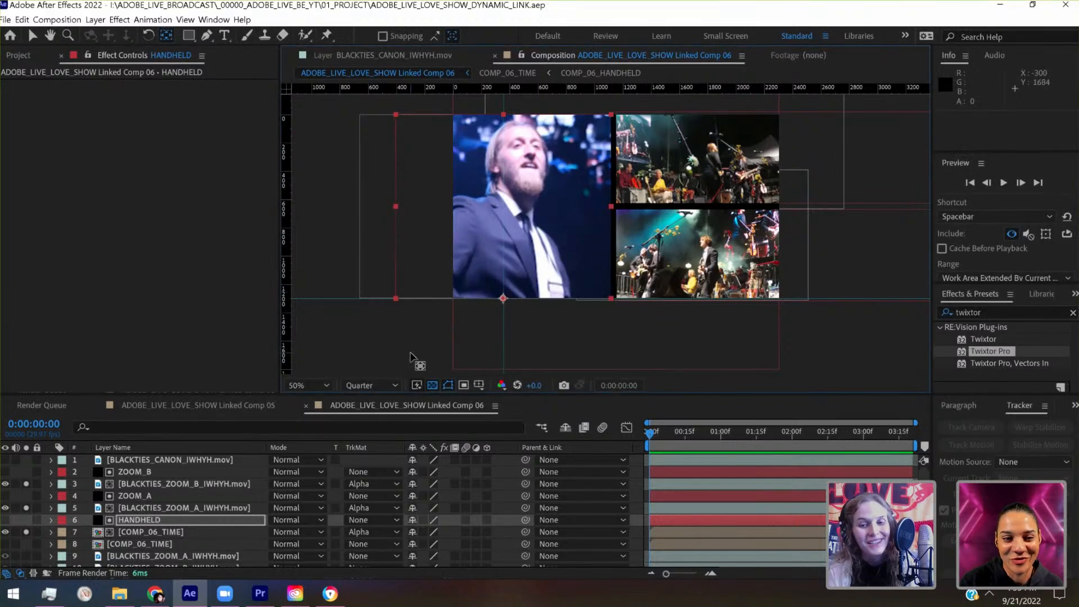
- Place a vertical guide at 0 along the outer edge of the singer panel, starting from the first frame
{"action": "left_click", "coordinate": [691, 437]}
{"action": "key", "text": "Home"}
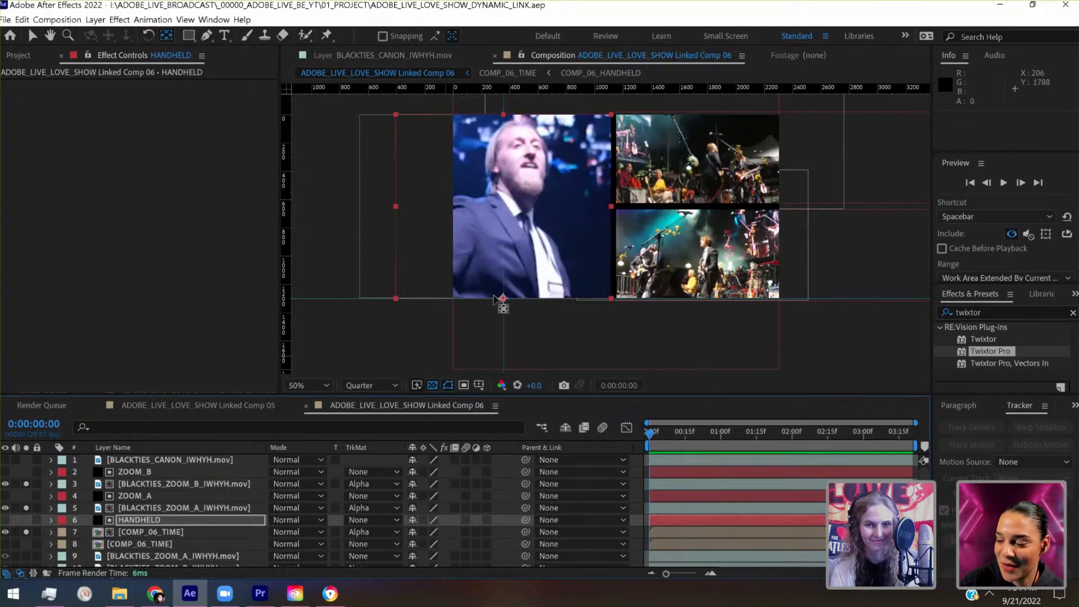
{"action": "scroll", "coordinate": [468, 279], "scroll_direction": "up", "scroll_amount": 4}
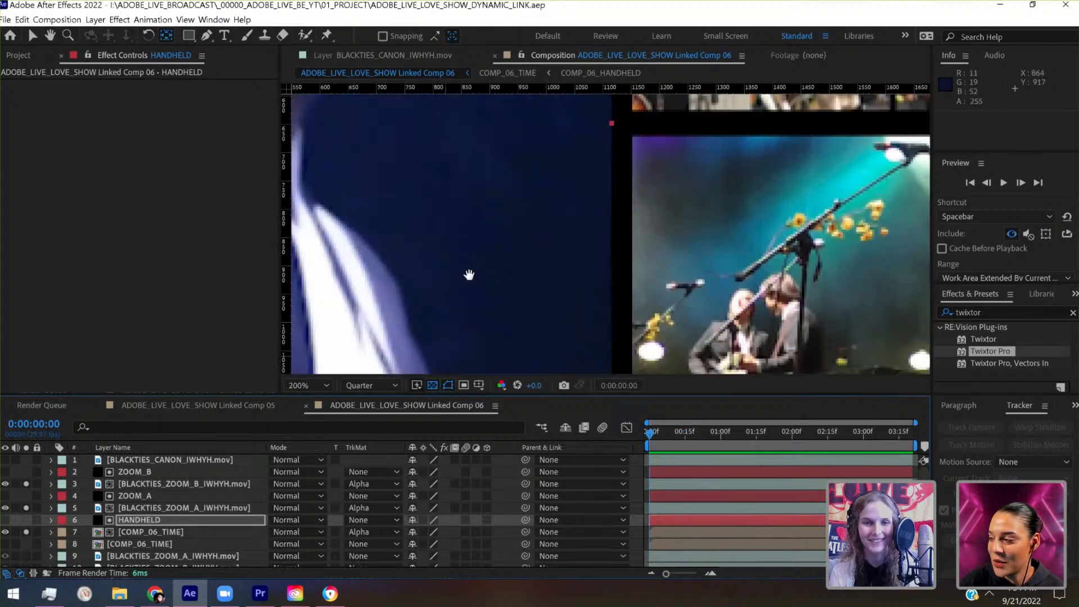
{"action": "left_click_drag", "start_coordinate": [896, 191], "coordinate": [918, 201]}
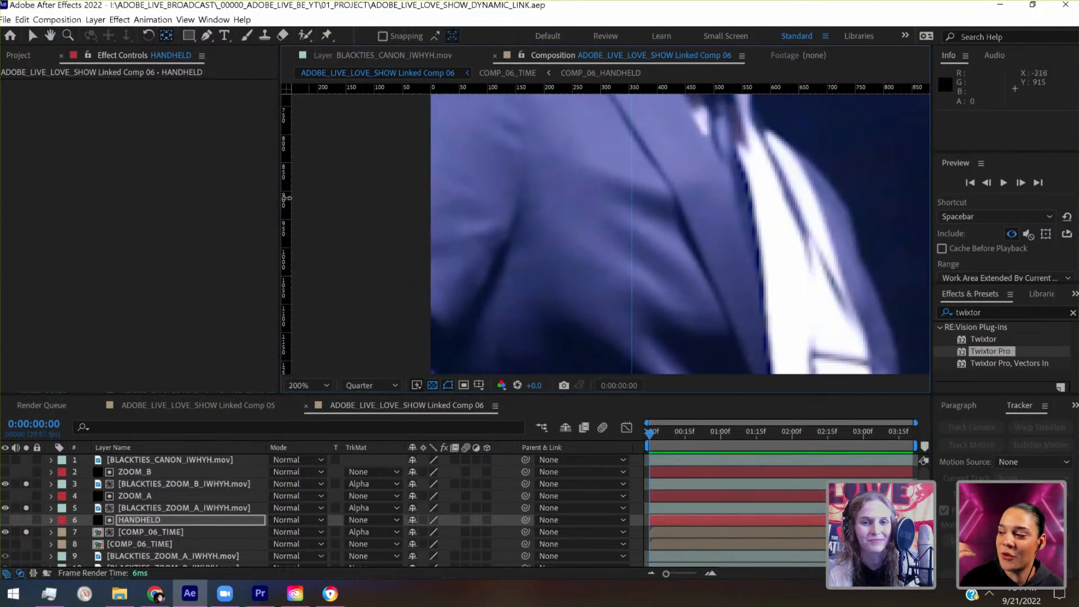
{"action": "left_click_drag", "start_coordinate": [287, 199], "coordinate": [432, 203]}
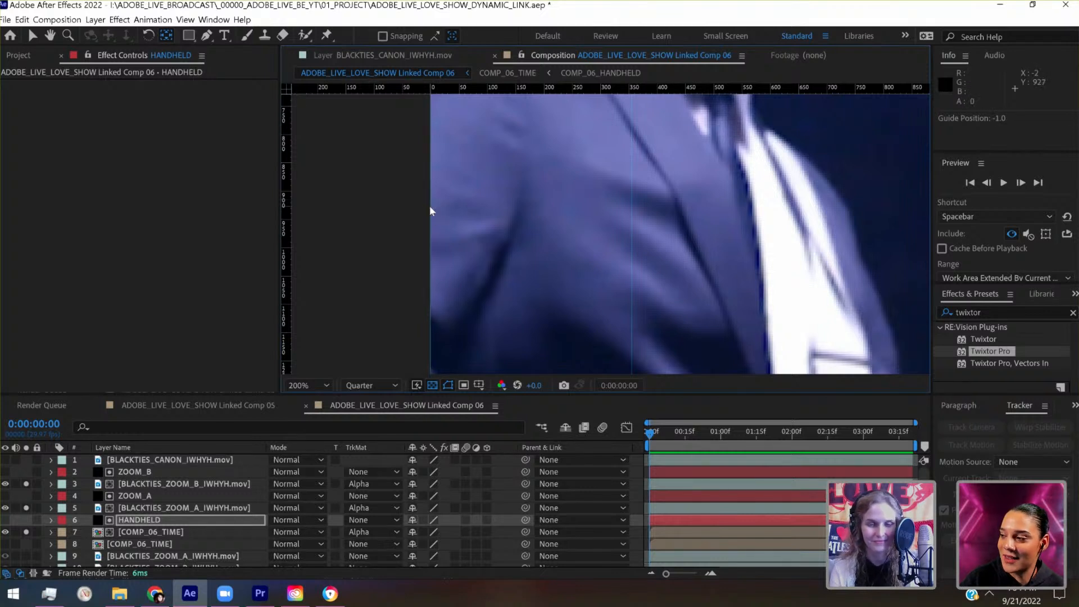
{"action": "scroll", "coordinate": [429, 206], "scroll_direction": "up", "scroll_amount": 4}
{"action": "scroll", "coordinate": [429, 205], "scroll_direction": "left", "scroll_amount": 6}
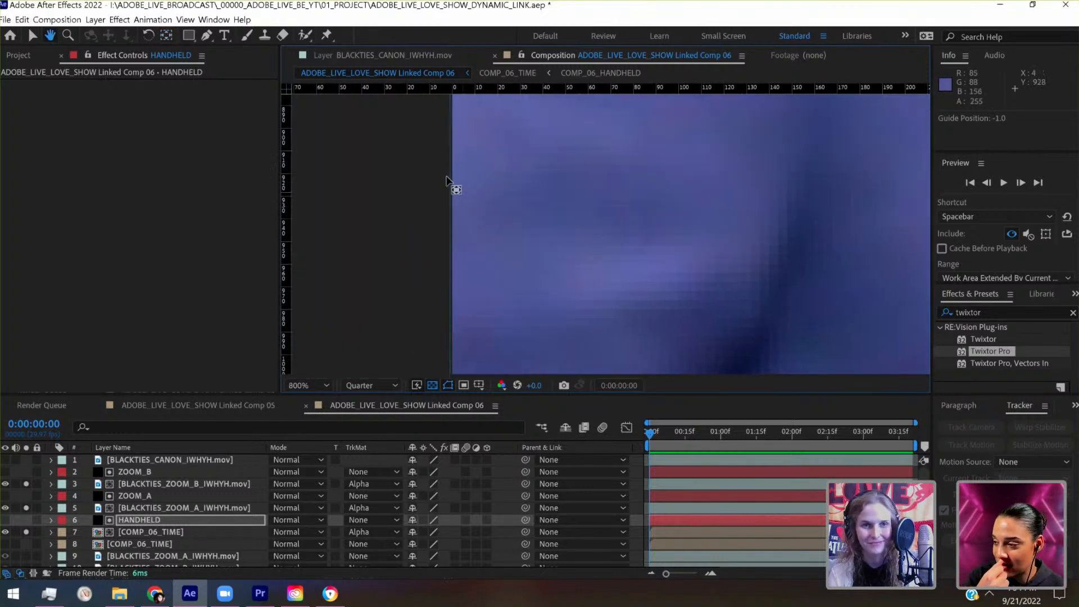
{"action": "left_click", "coordinate": [37, 34]}
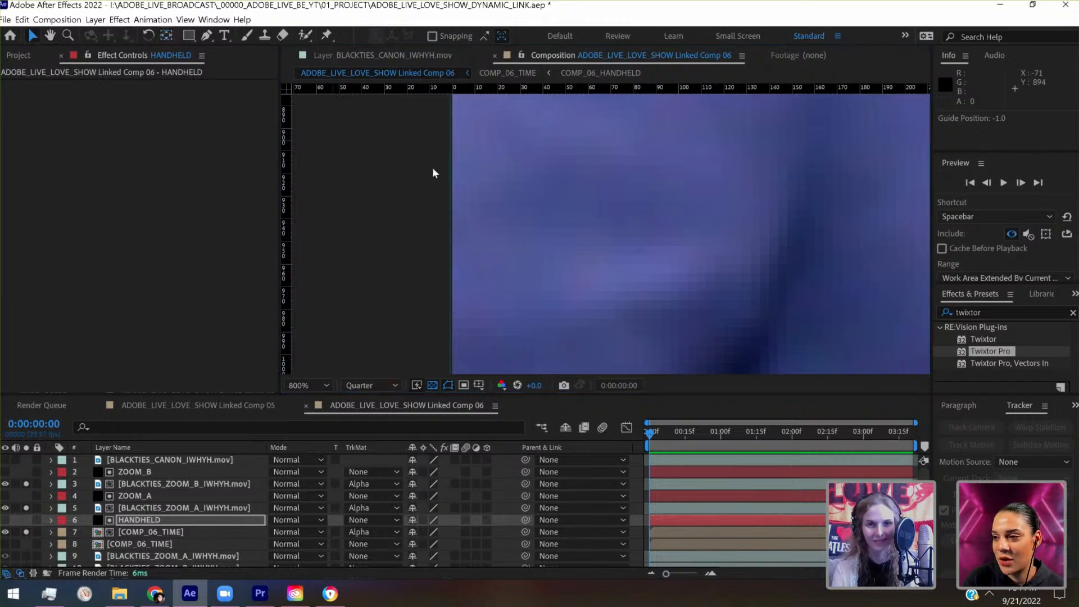
{"action": "left_click_drag", "start_coordinate": [450, 164], "coordinate": [452, 164]}
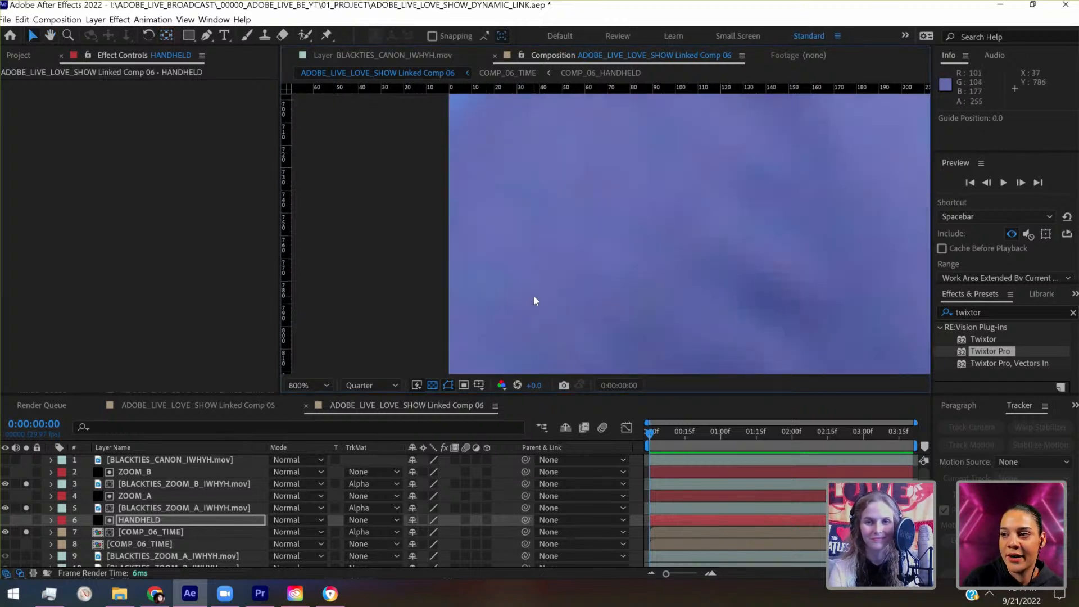
- Turn on the Title/Action Safe overlay in the composition view
{"action": "scroll", "coordinate": [534, 295], "scroll_direction": "down", "scroll_amount": 4}
{"action": "left_click_drag", "start_coordinate": [746, 203], "coordinate": [422, 415]}
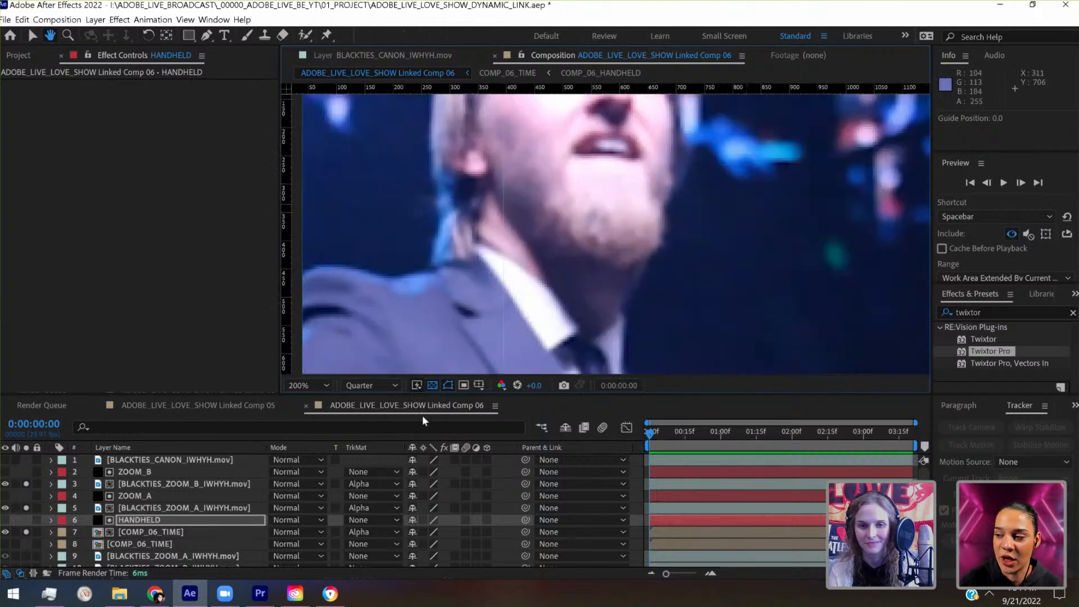
{"action": "left_click", "coordinate": [479, 385]}
{"action": "left_click", "coordinate": [494, 438]}
- Place a horizontal guide at 648 through the vertical centre of the composition, along the HANDHELD matte's side handles
{"action": "left_click_drag", "start_coordinate": [495, 437], "coordinate": [777, 90]}
{"action": "scroll", "coordinate": [531, 306], "scroll_direction": "up", "scroll_amount": 2}
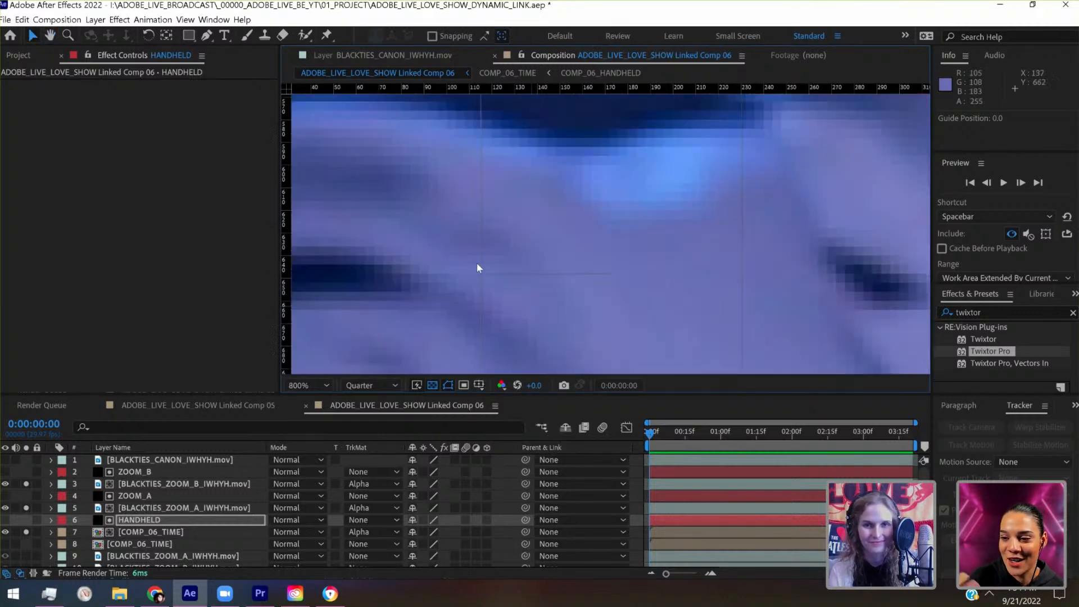
{"action": "left_click_drag", "start_coordinate": [472, 89], "coordinate": [502, 273]}
{"action": "scroll", "coordinate": [501, 275], "scroll_direction": "down", "scroll_amount": 6}
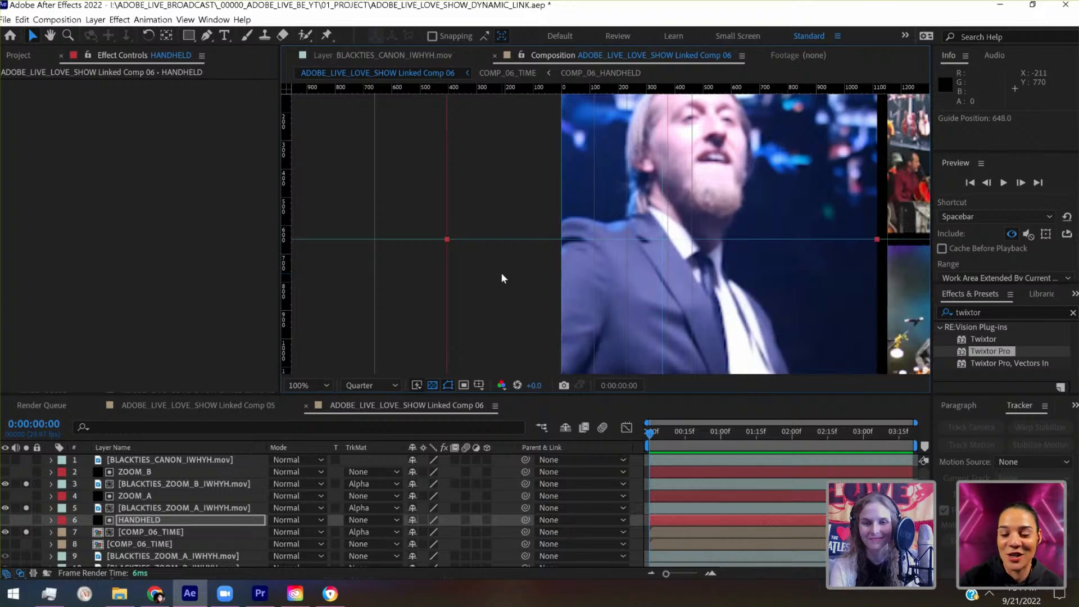
{"action": "scroll", "coordinate": [502, 274], "scroll_direction": "down", "scroll_amount": 1}
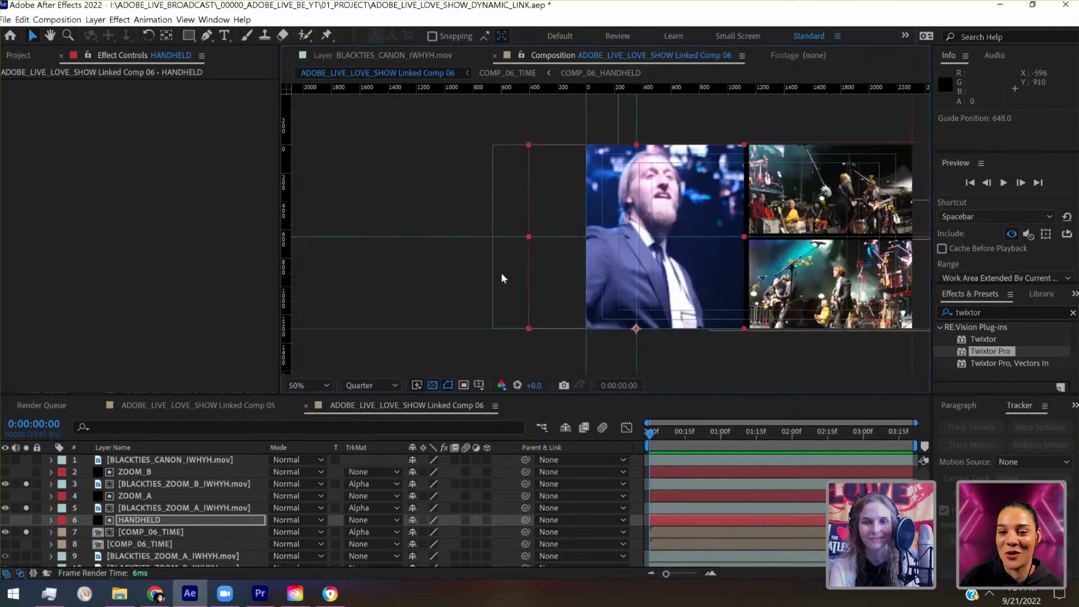
{"action": "scroll", "coordinate": [502, 275], "scroll_direction": "up", "scroll_amount": 1}
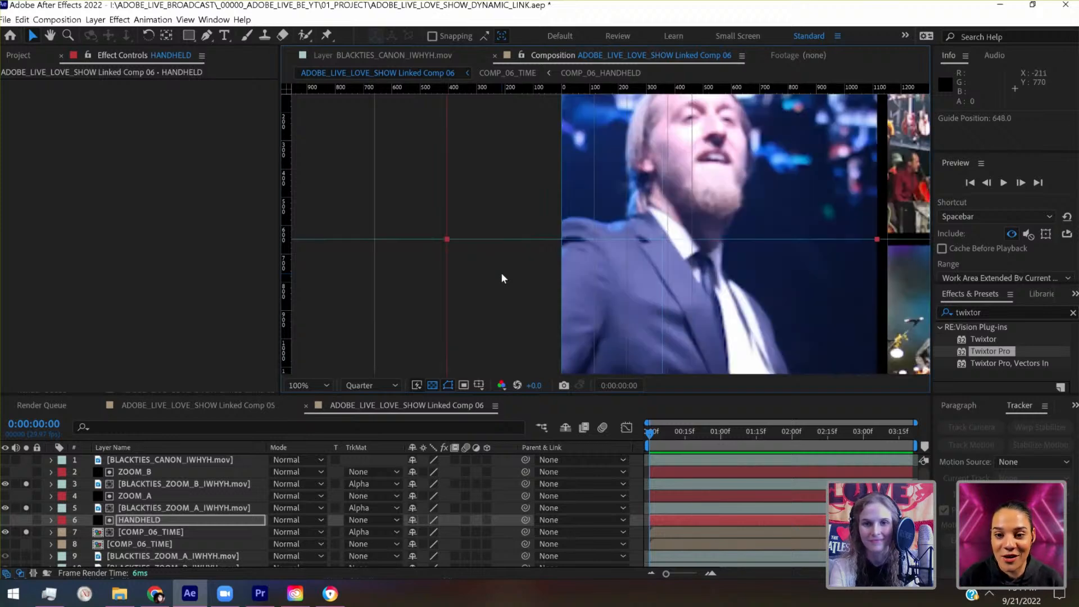
{"action": "scroll", "coordinate": [501, 274], "scroll_direction": "down", "scroll_amount": 1}
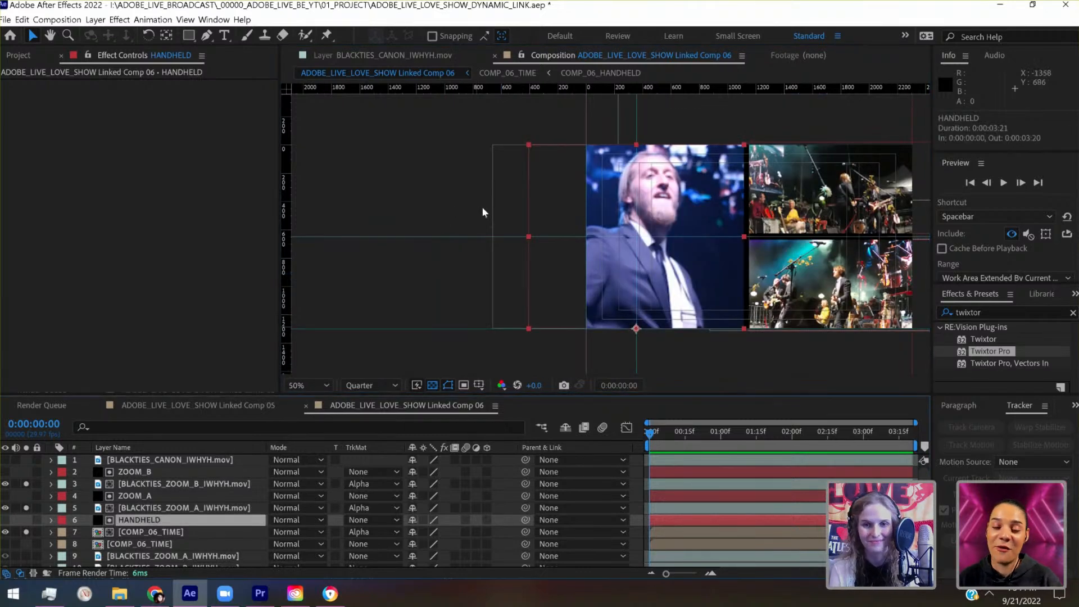
- Move the HANDHELD matte's anchor point to the intersection of the 0 and 648 guides and save the project
{"action": "left_click", "coordinate": [165, 35]}
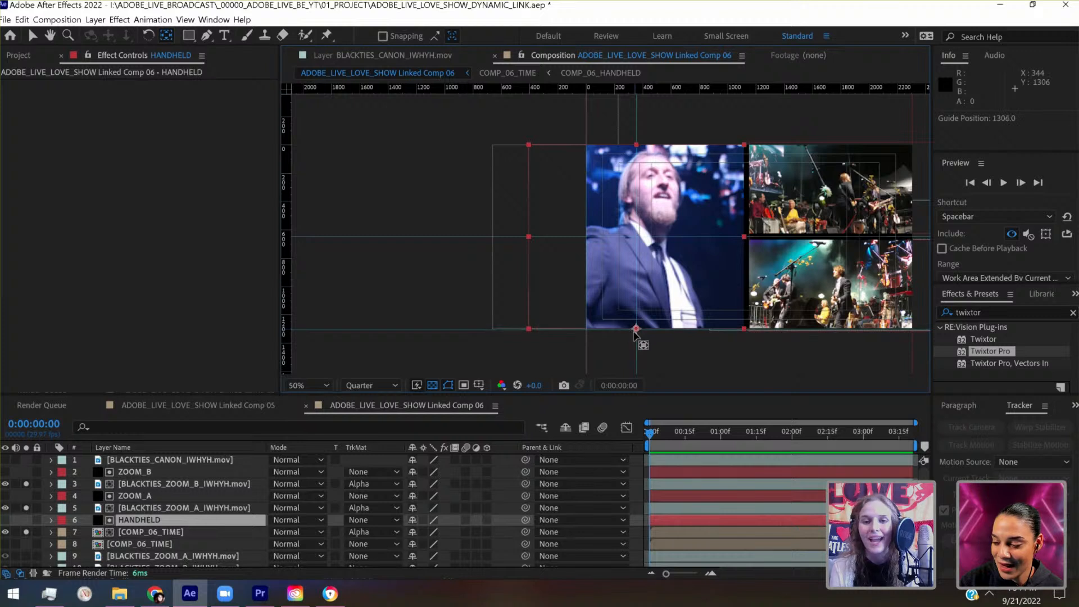
{"action": "left_click", "coordinate": [608, 325]}
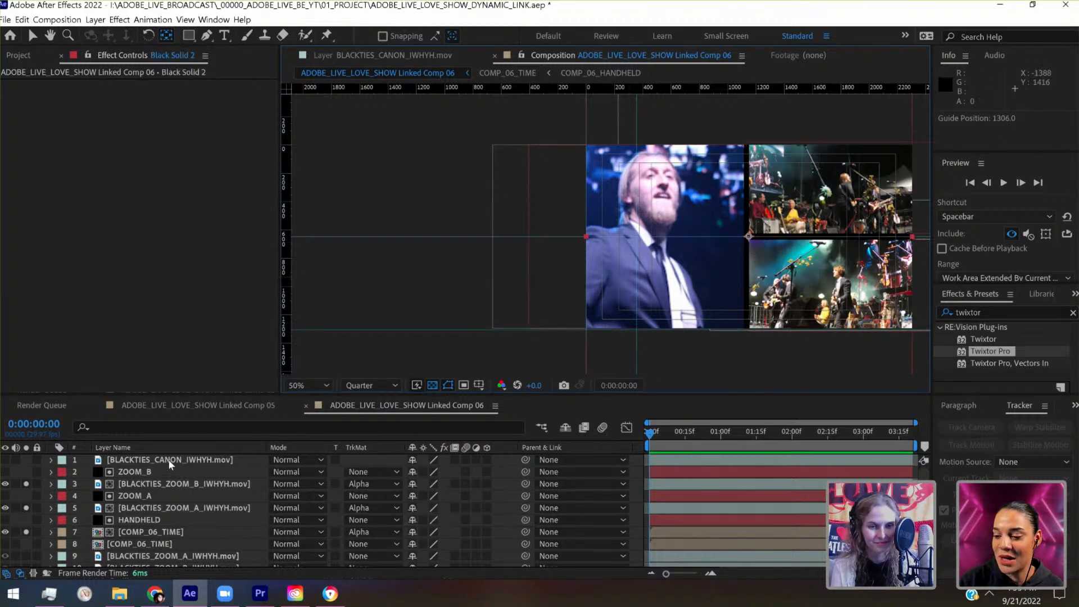
{"action": "left_click", "coordinate": [160, 520]}
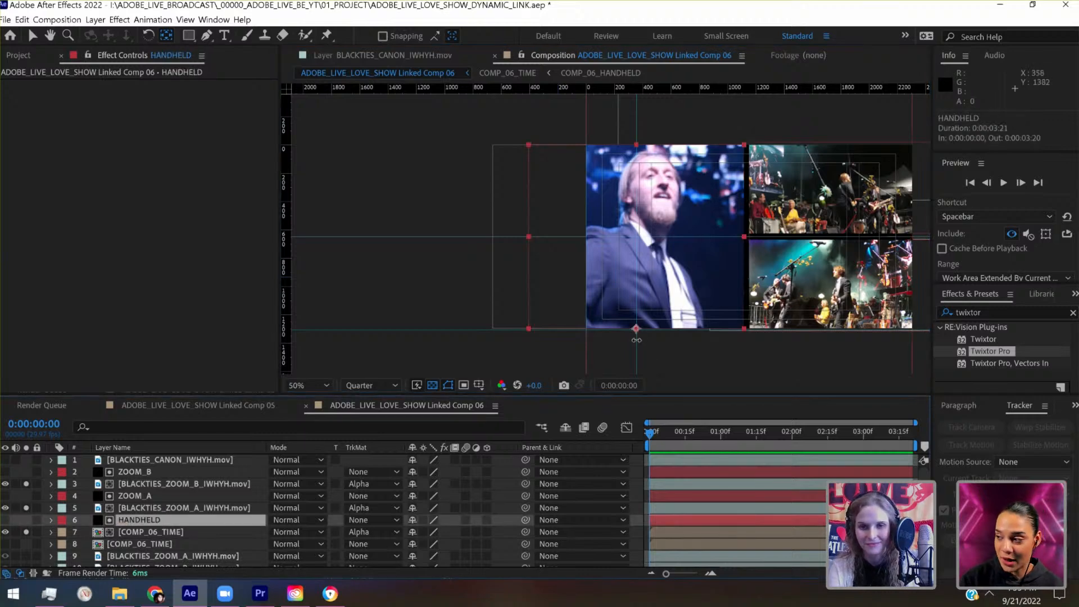
{"action": "scroll", "coordinate": [636, 340], "scroll_direction": "up", "scroll_amount": 1}
{"action": "left_click_drag", "start_coordinate": [636, 339], "coordinate": [573, 180]}
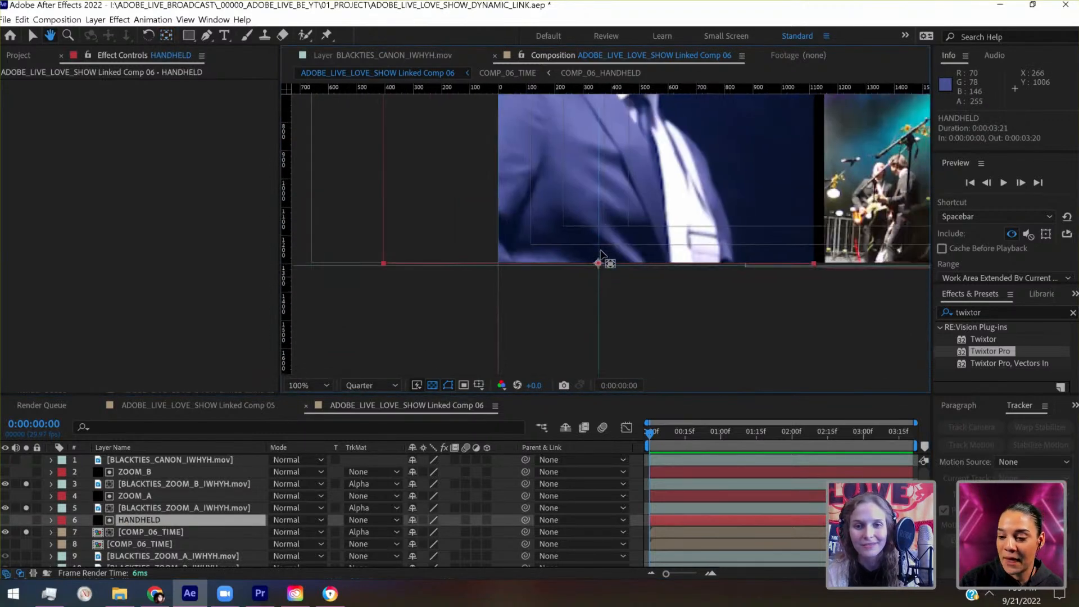
{"action": "left_click_drag", "start_coordinate": [598, 264], "coordinate": [500, 257]}
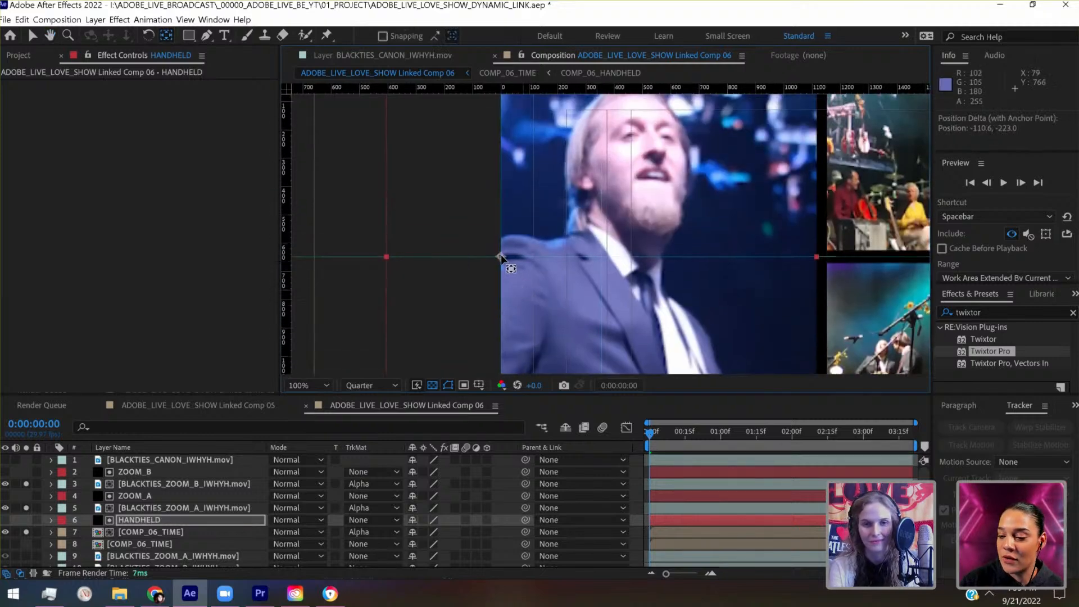
{"action": "scroll", "coordinate": [500, 255], "scroll_direction": "up", "scroll_amount": 1}
{"action": "scroll", "coordinate": [501, 256], "scroll_direction": "down", "scroll_amount": 1}
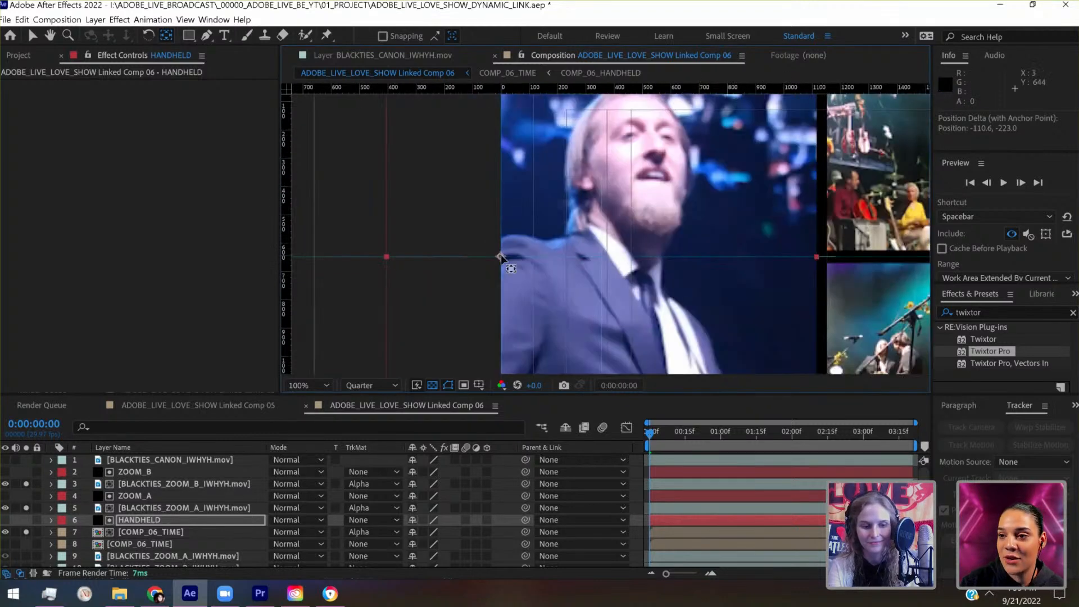
{"action": "scroll", "coordinate": [501, 256], "scroll_direction": "down", "scroll_amount": 1}
{"action": "key", "text": "ctrl+s"}
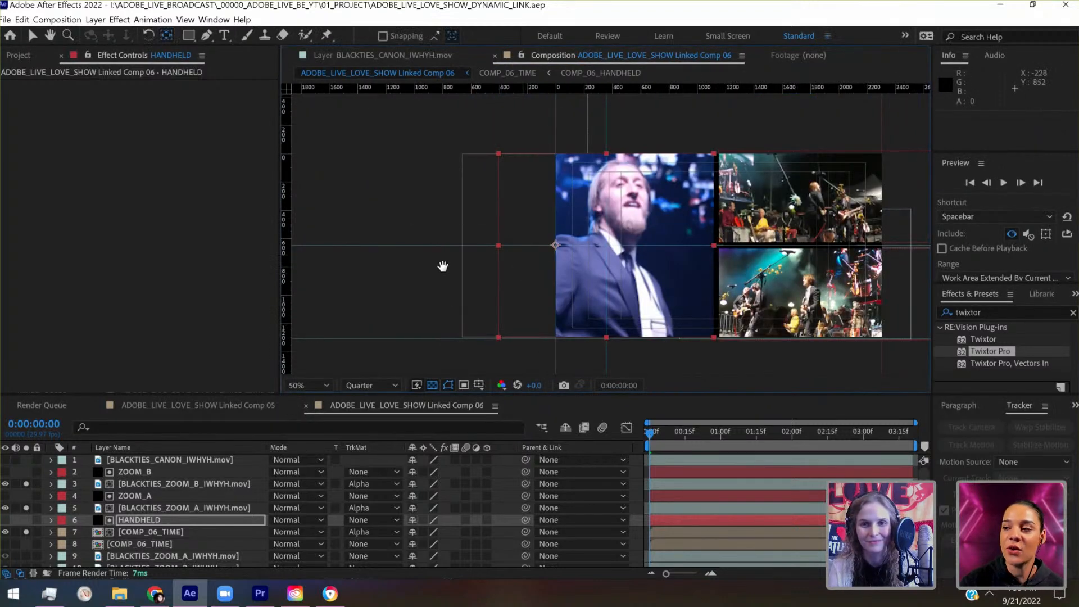
- Shift the ZOOM_A matte 10 pixels horizontally to position 1192, 303
{"action": "left_click_drag", "start_coordinate": [523, 273], "coordinate": [431, 175]}
{"action": "scroll", "coordinate": [441, 265], "scroll_direction": "up", "scroll_amount": 1}
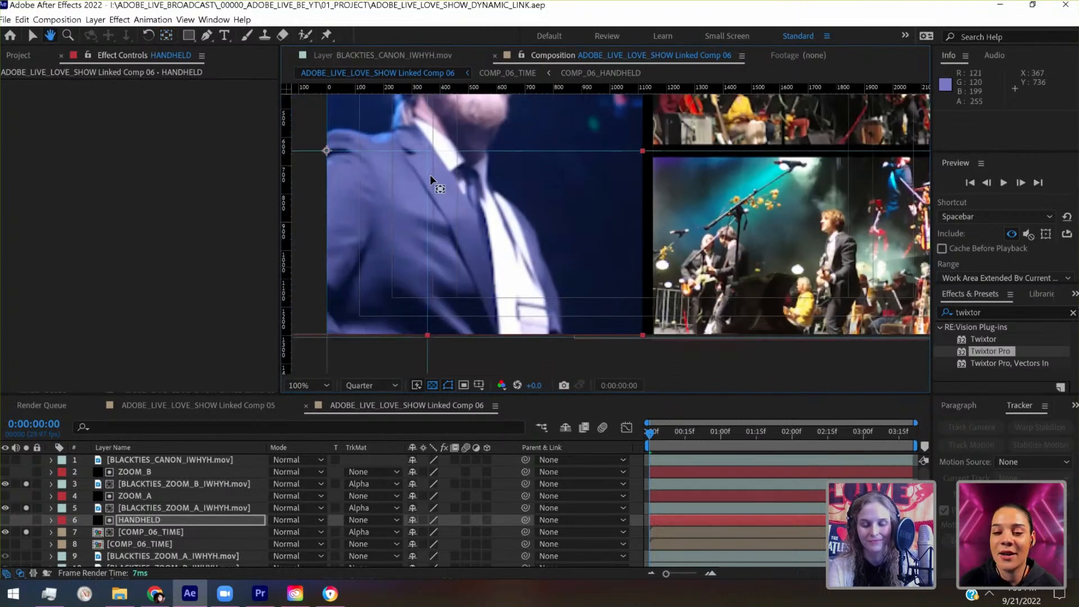
{"action": "scroll", "coordinate": [431, 178], "scroll_direction": "down", "scroll_amount": 1}
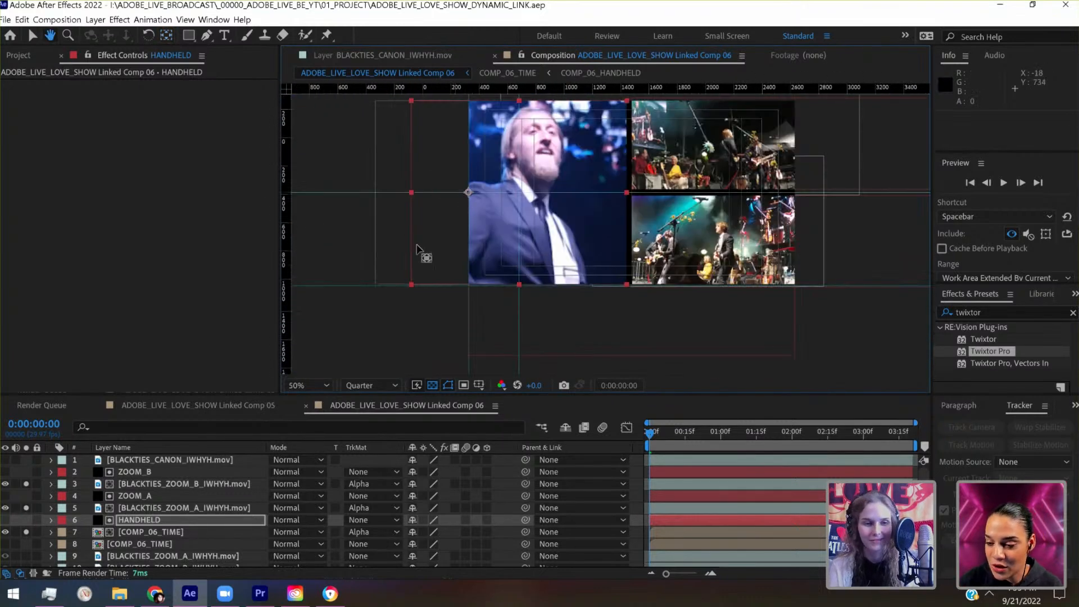
{"action": "left_click_drag", "start_coordinate": [416, 250], "coordinate": [368, 290]}
{"action": "left_click", "coordinate": [34, 32]}
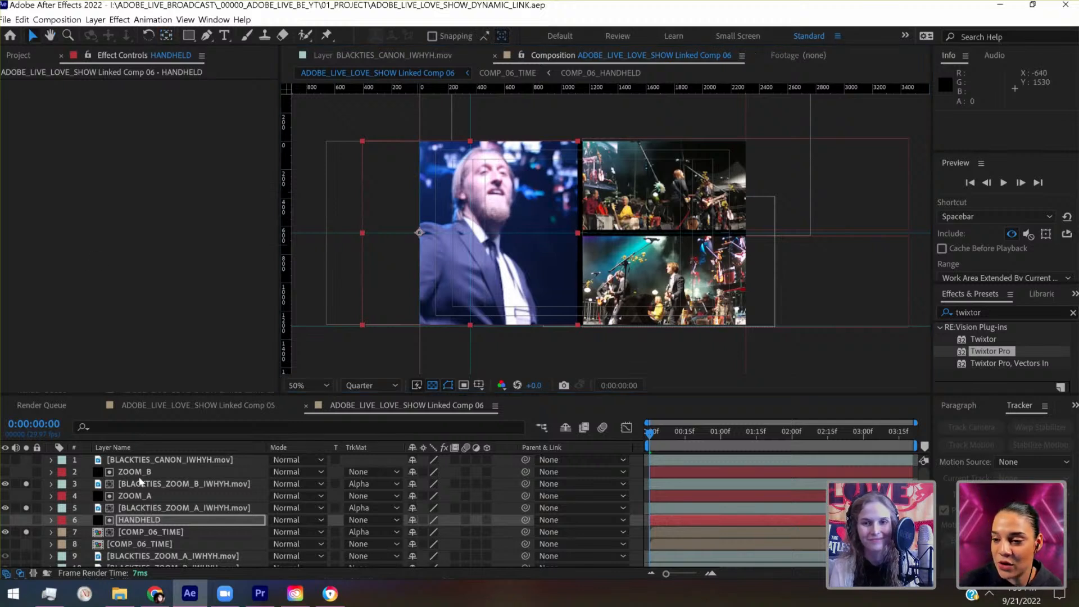
{"action": "left_click", "coordinate": [140, 495]}
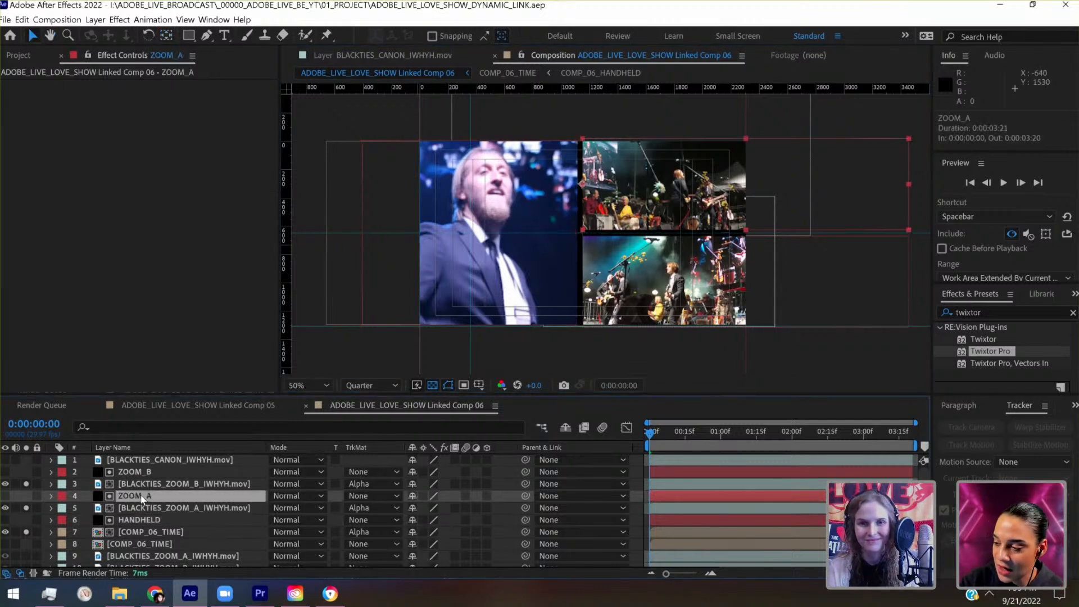
{"action": "key", "text": "shift+Right"}
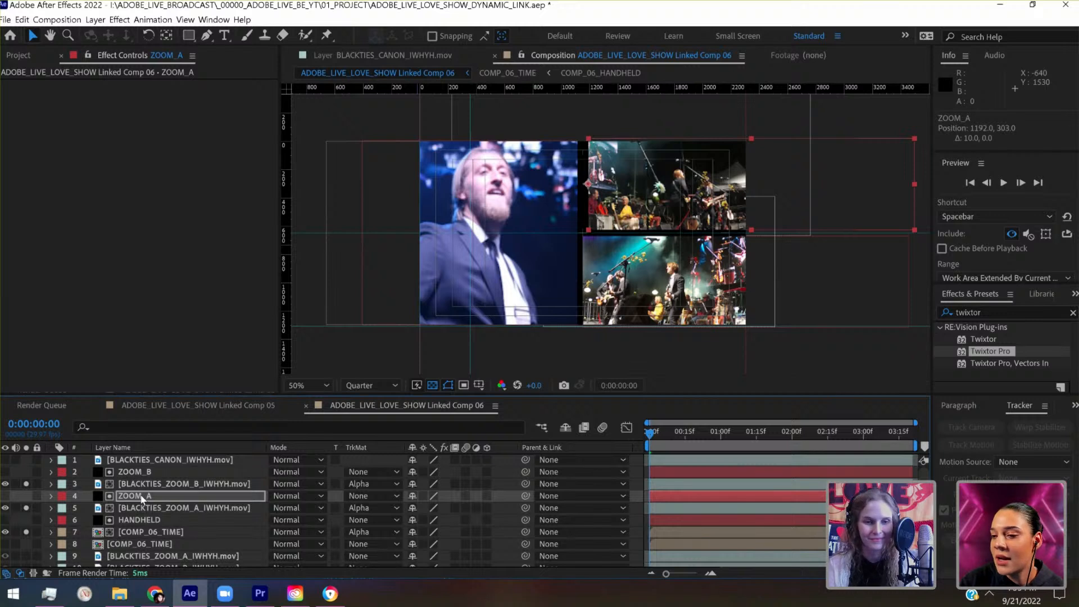
{"action": "left_click", "coordinate": [149, 475], "text": "shift"}
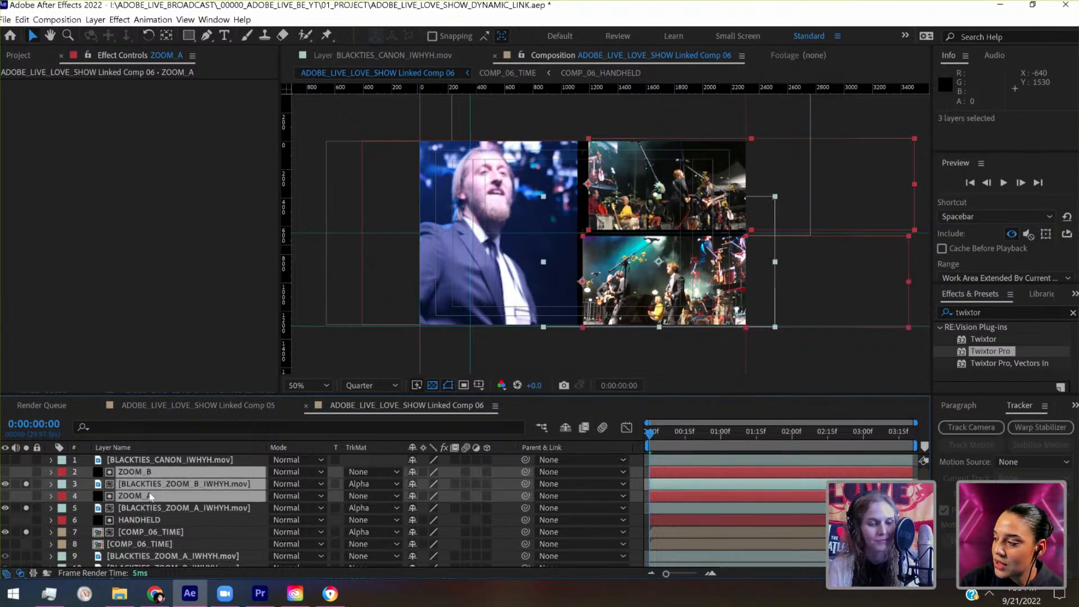
{"action": "left_click", "coordinate": [143, 495]}
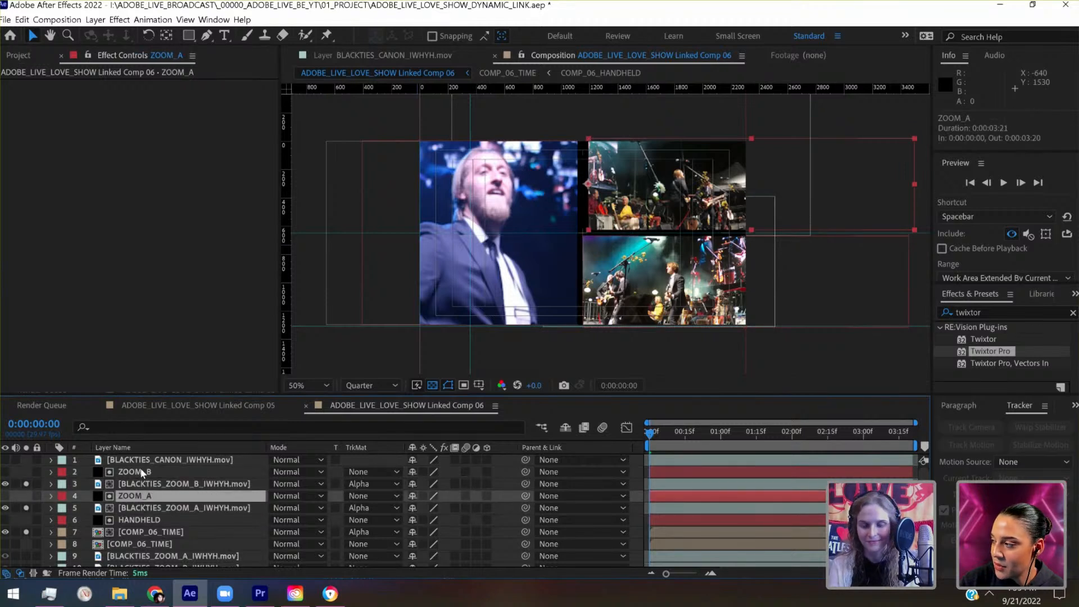
{"action": "left_click", "coordinate": [140, 468], "text": "ctrl"}
{"action": "key", "text": "shift+Right"}
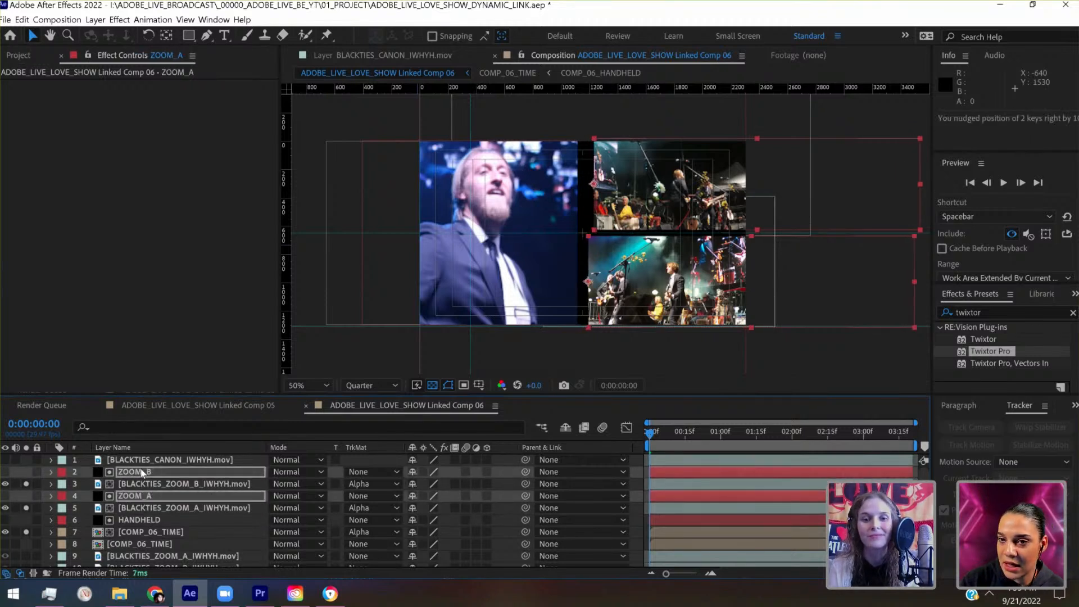
{"action": "key", "text": "shift+Left"}
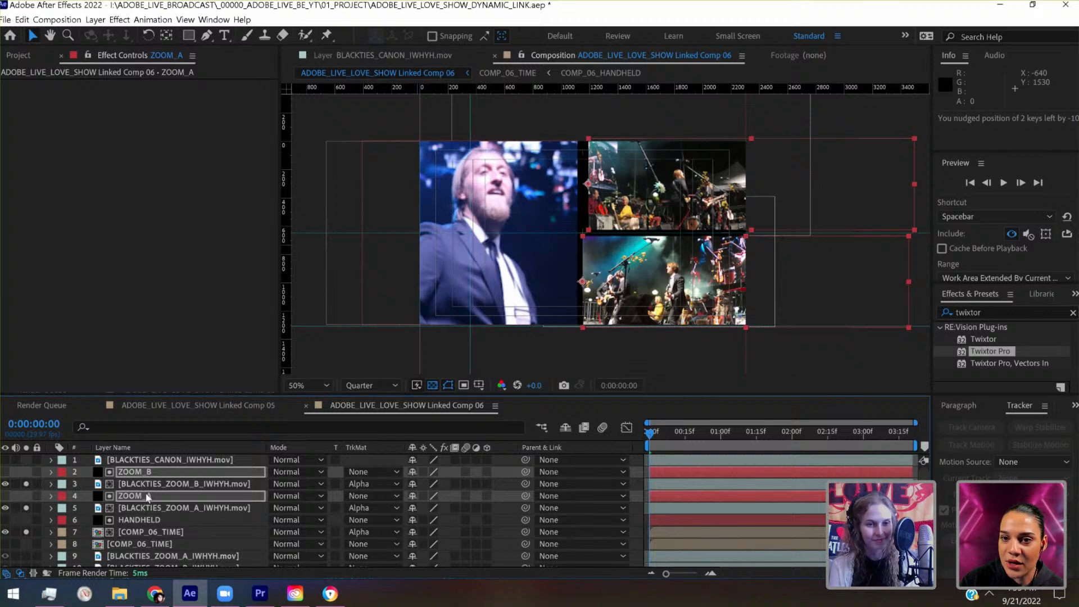
- Shift the ZOOM_A matte horizontally to position 1152, 303 and deselect it
{"action": "left_click", "coordinate": [147, 495], "text": "ctrl"}
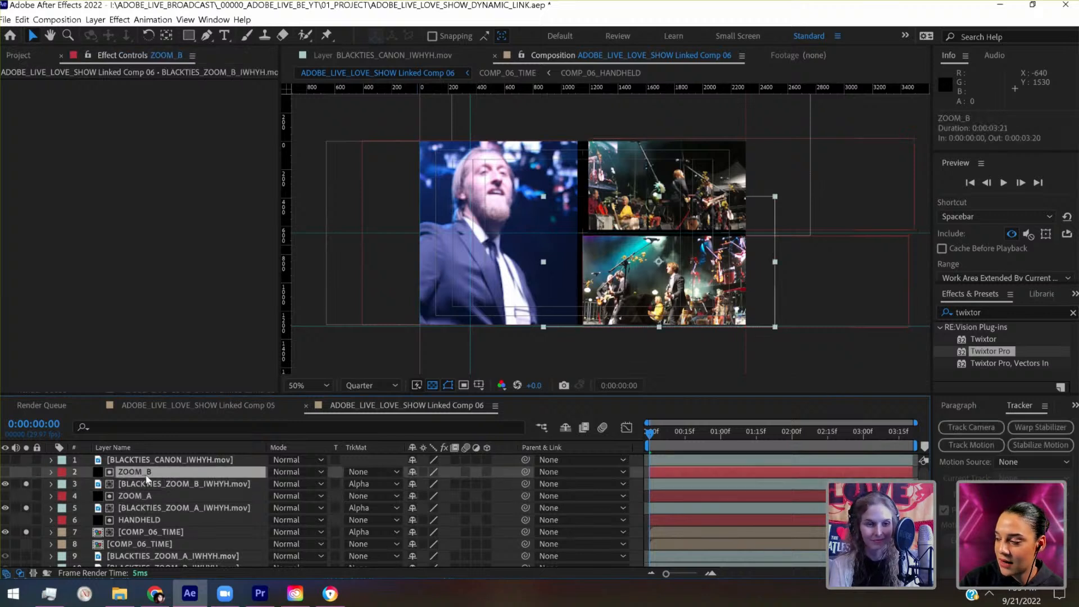
{"action": "left_click", "coordinate": [145, 499]}
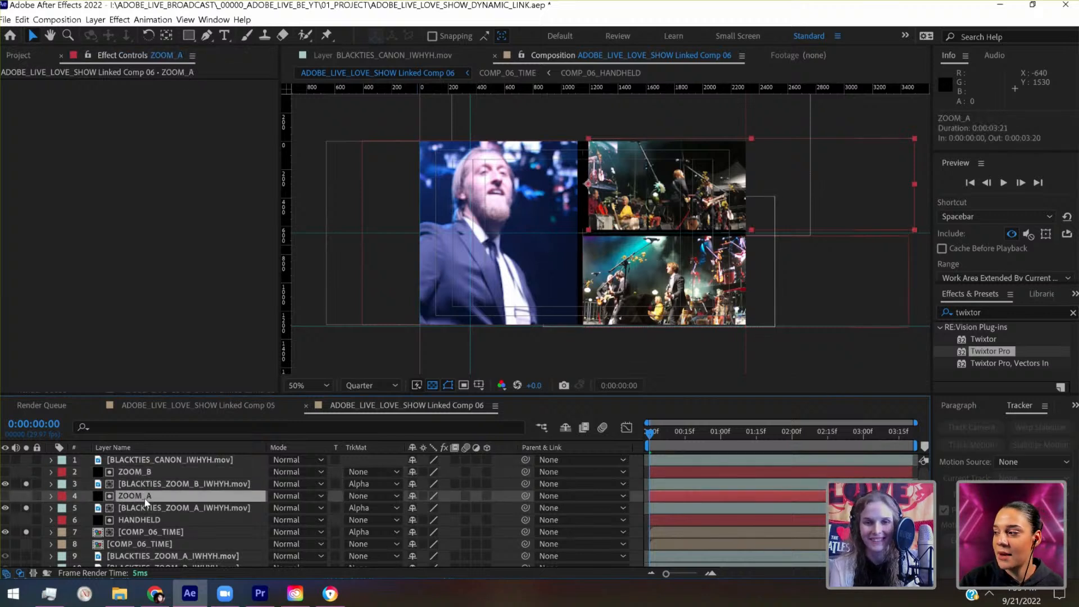
{"action": "key", "text": "shift+Left"}
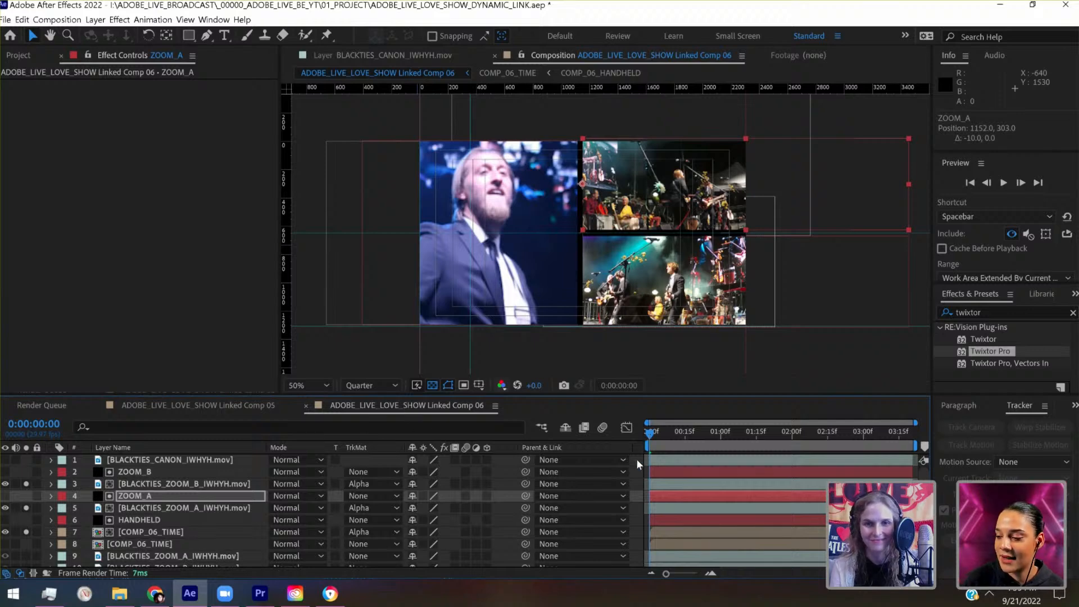
{"action": "key", "text": "ctrl+shift+a"}
- Fit the composition to the viewer and turn off the Title/Action Safe overlay
{"action": "left_click", "coordinate": [326, 386]}
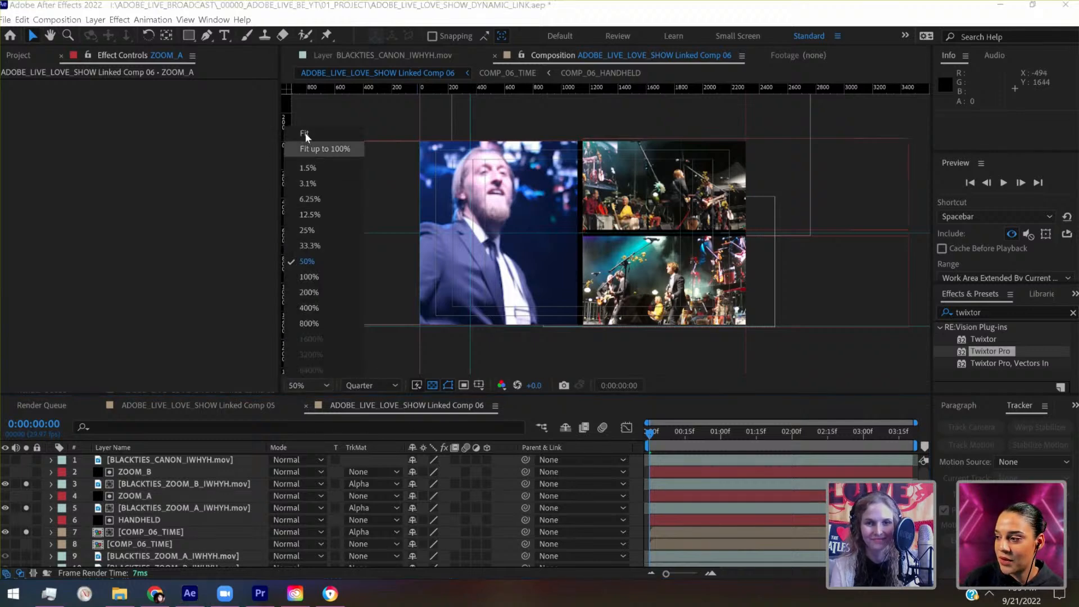
{"action": "left_click", "coordinate": [306, 135]}
{"action": "left_click", "coordinate": [480, 386]}
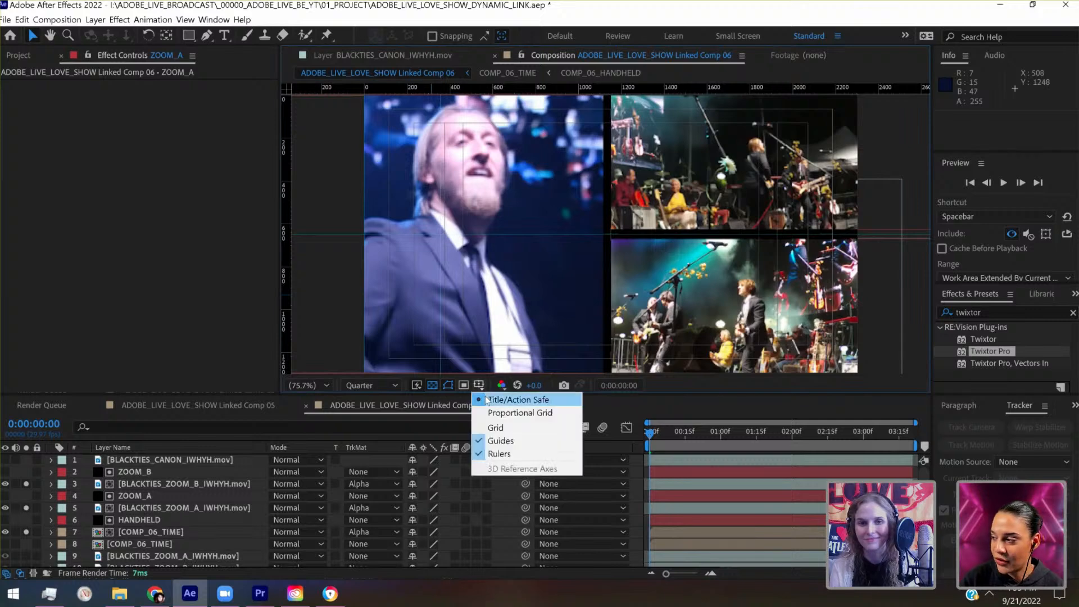
{"action": "left_click", "coordinate": [504, 400]}
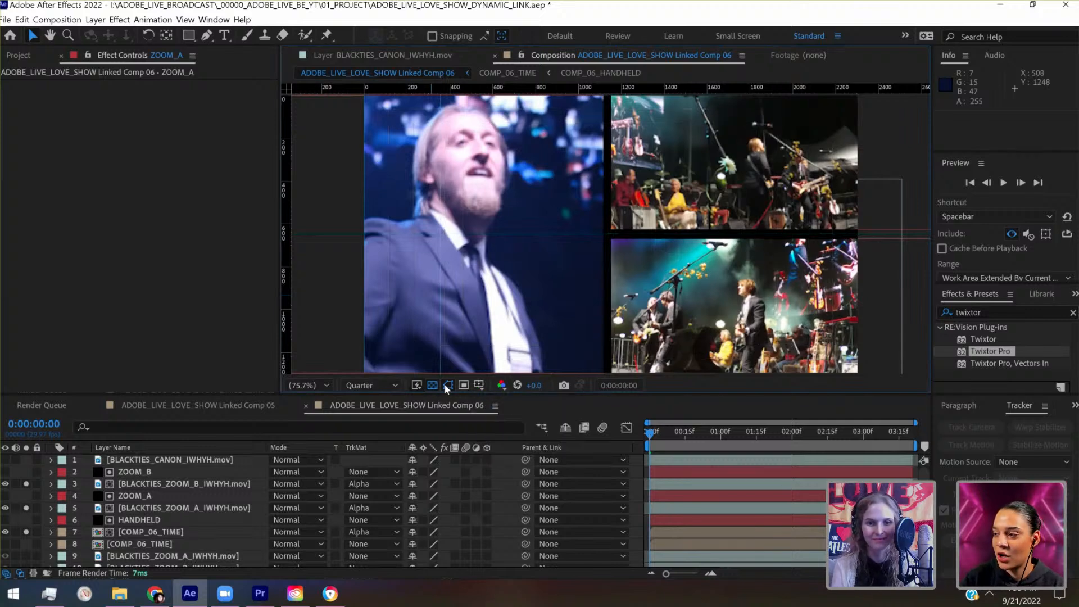
- Clear the guides from the composition view and save the project
{"action": "left_click", "coordinate": [185, 20]}
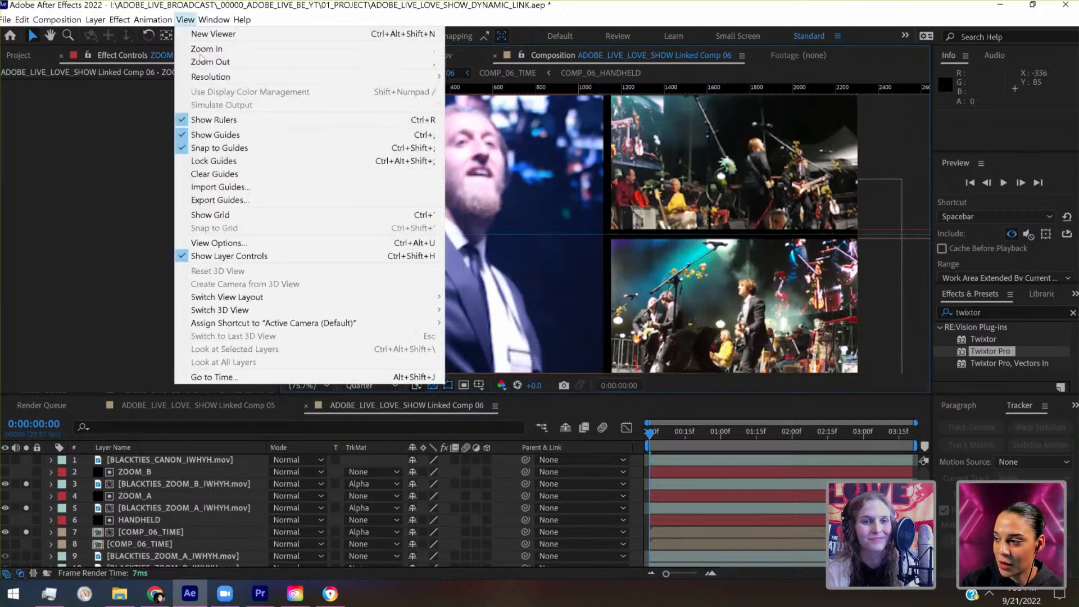
{"action": "key", "text": "Return"}
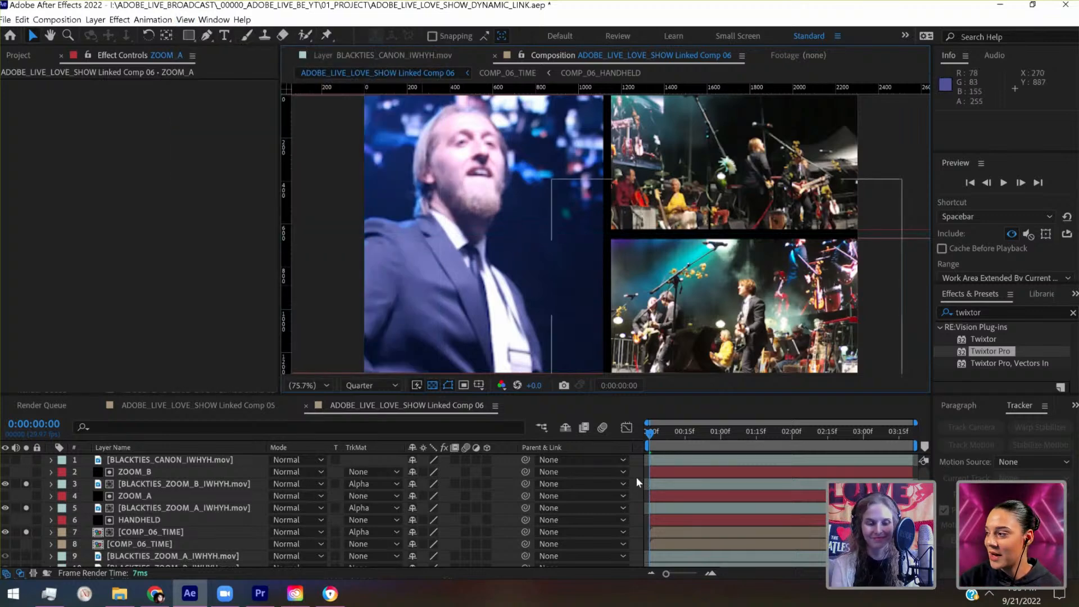
{"action": "key", "text": "ctrl+s"}
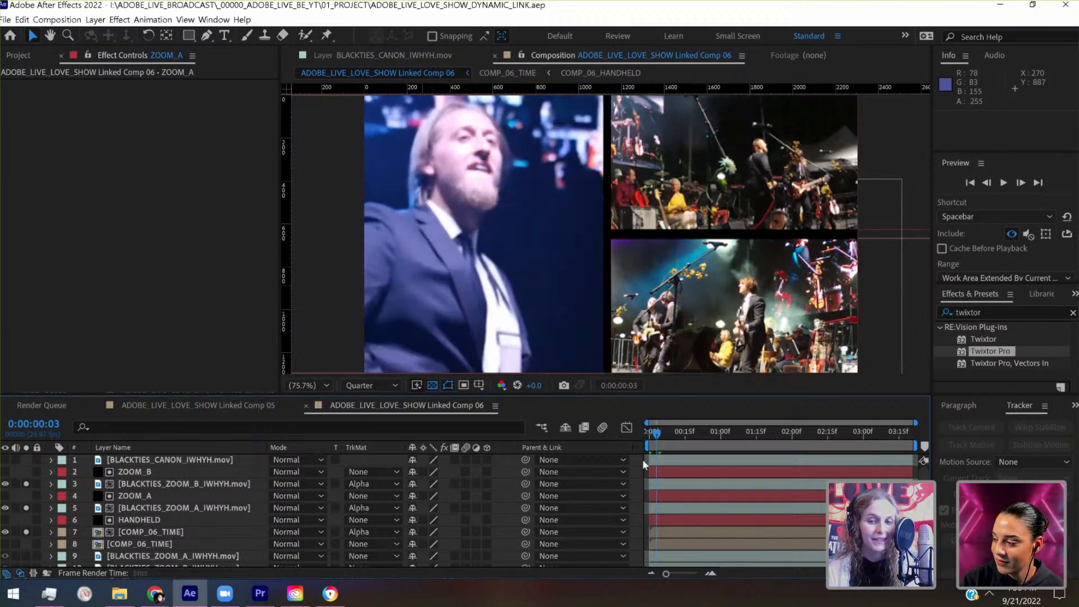
- Preview the three-panel composition and check the HANDHELD, ZOOM_A and ZOOM_B mattes one after another
{"action": "key", "text": "space"}
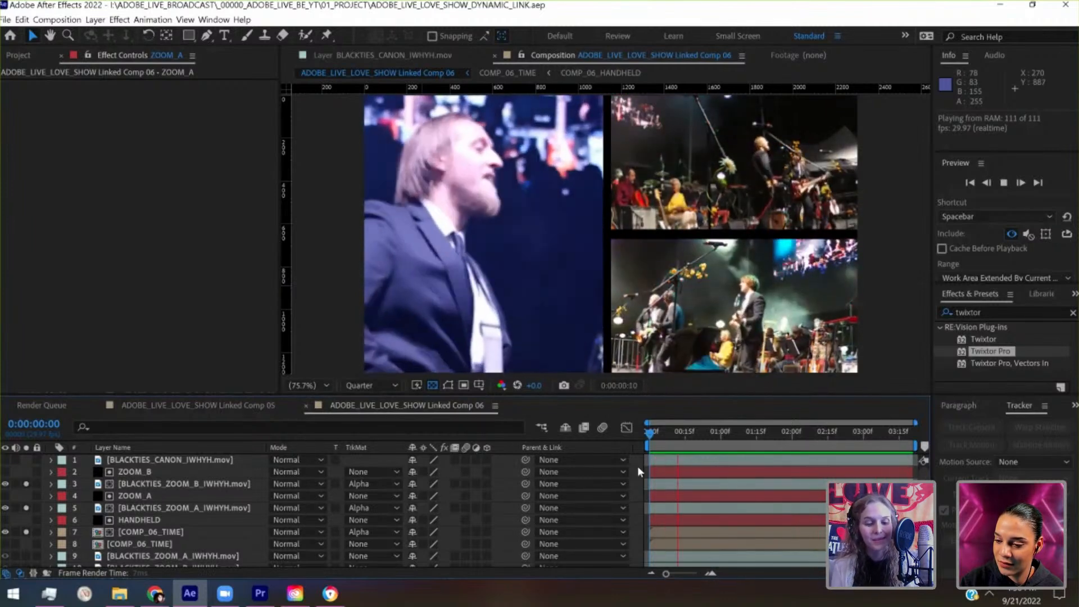
{"action": "key", "text": "space"}
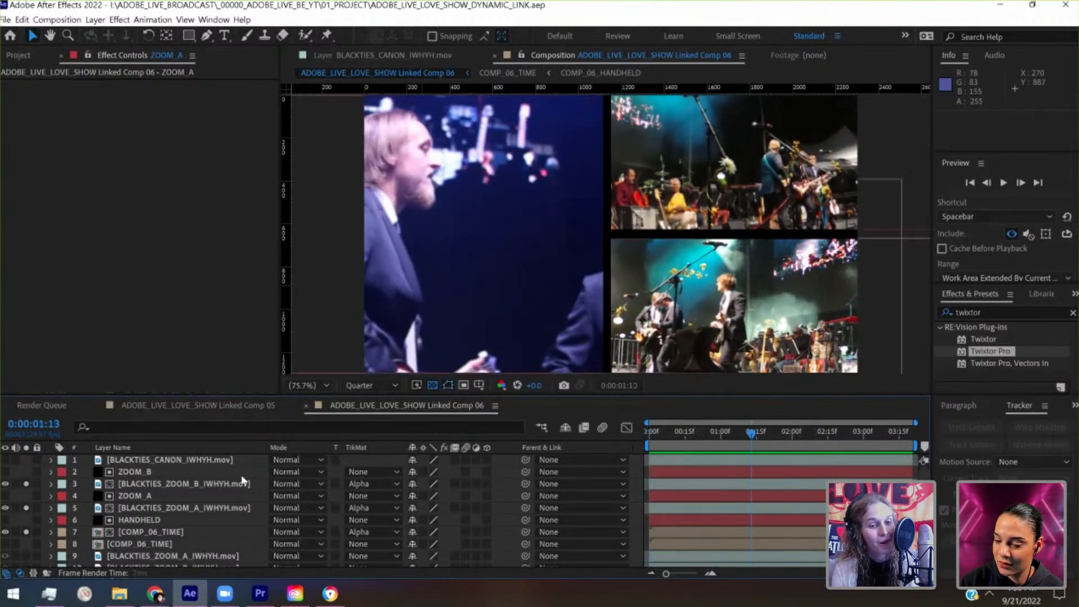
{"action": "left_click", "coordinate": [153, 518]}
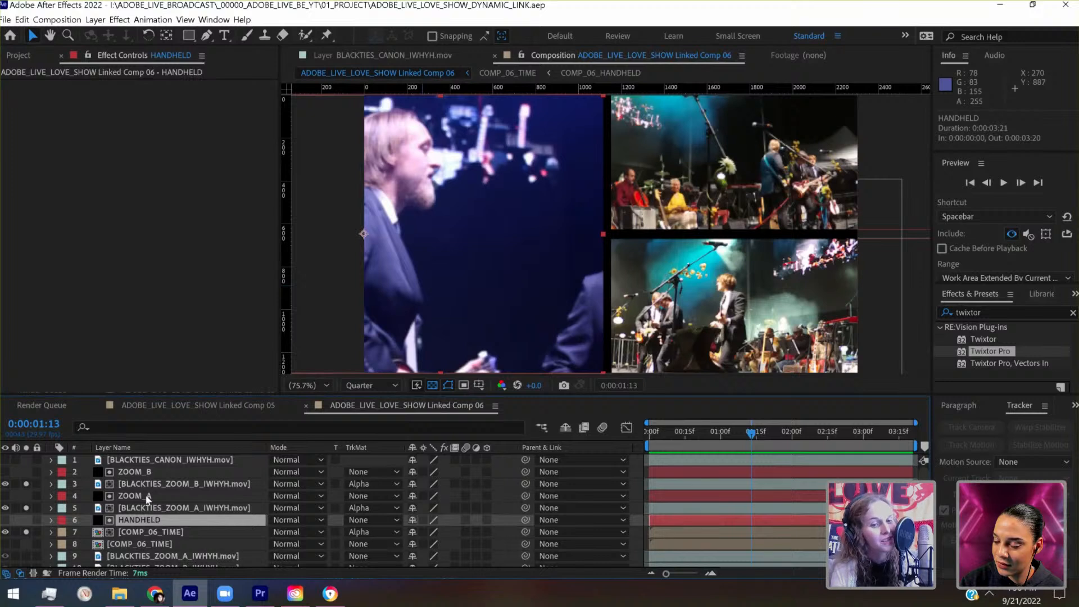
{"action": "left_click", "coordinate": [153, 499]}
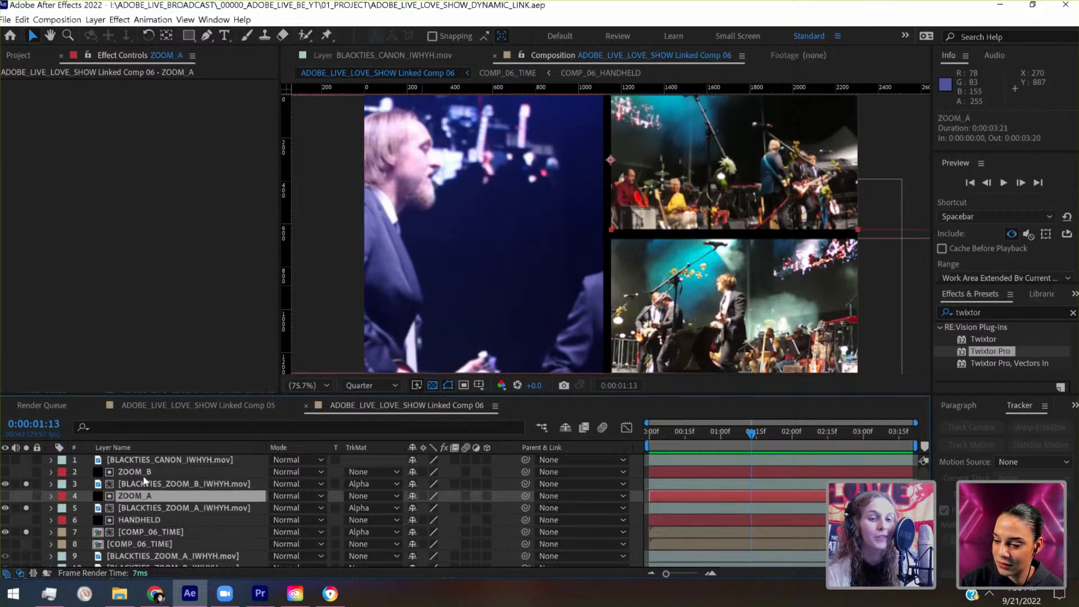
{"action": "left_click", "coordinate": [176, 474]}
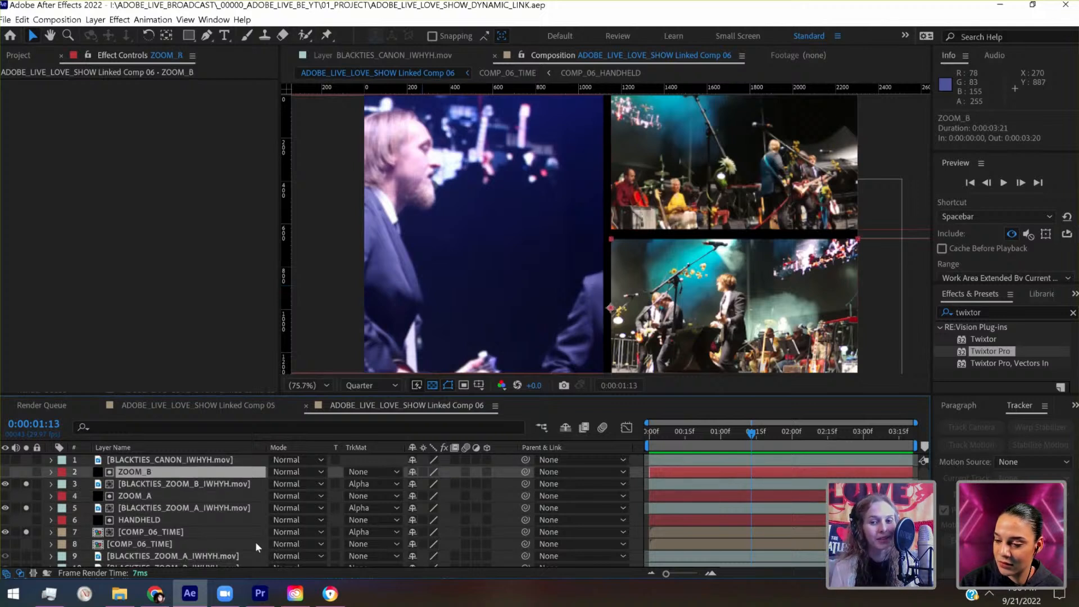
- Replay and scrub the composition from its start to examine how the singer is framed in the HANDHELD panel over time
{"action": "left_click", "coordinate": [653, 433]}
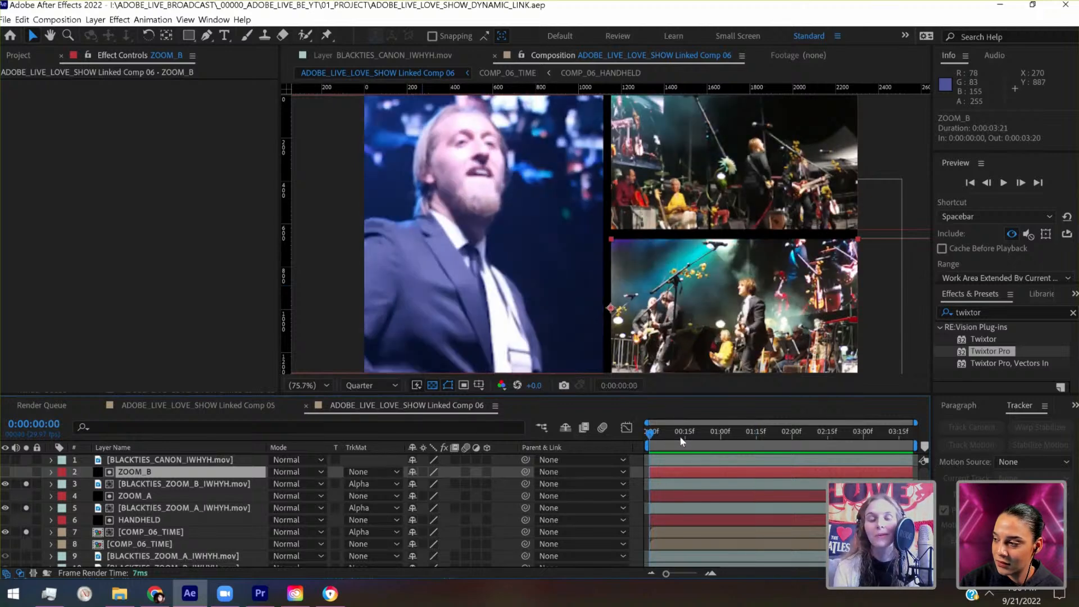
{"action": "key", "text": "space"}
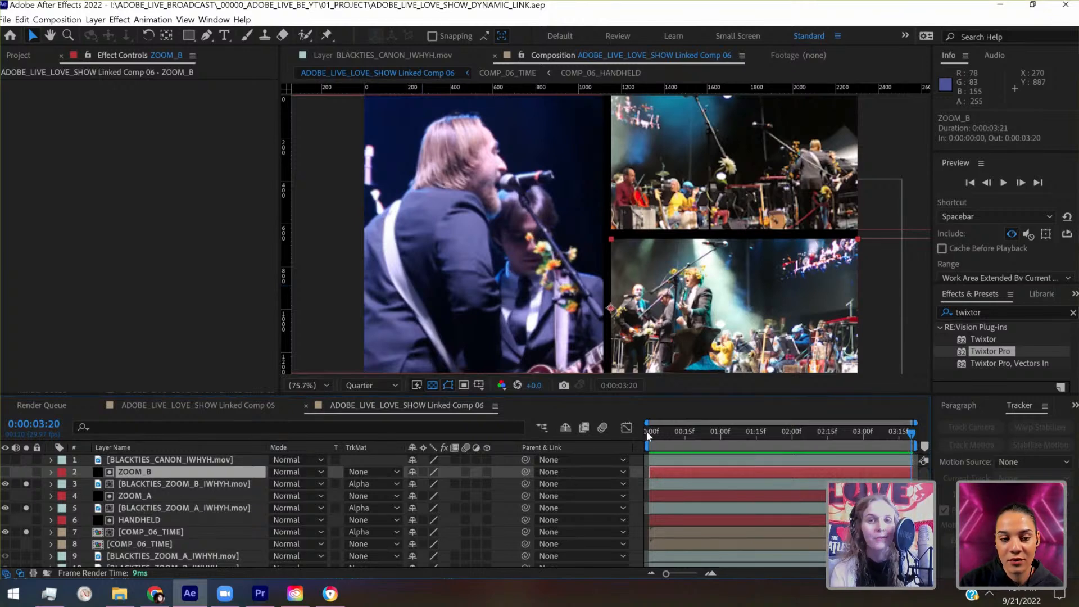
{"action": "left_click", "coordinate": [649, 433]}
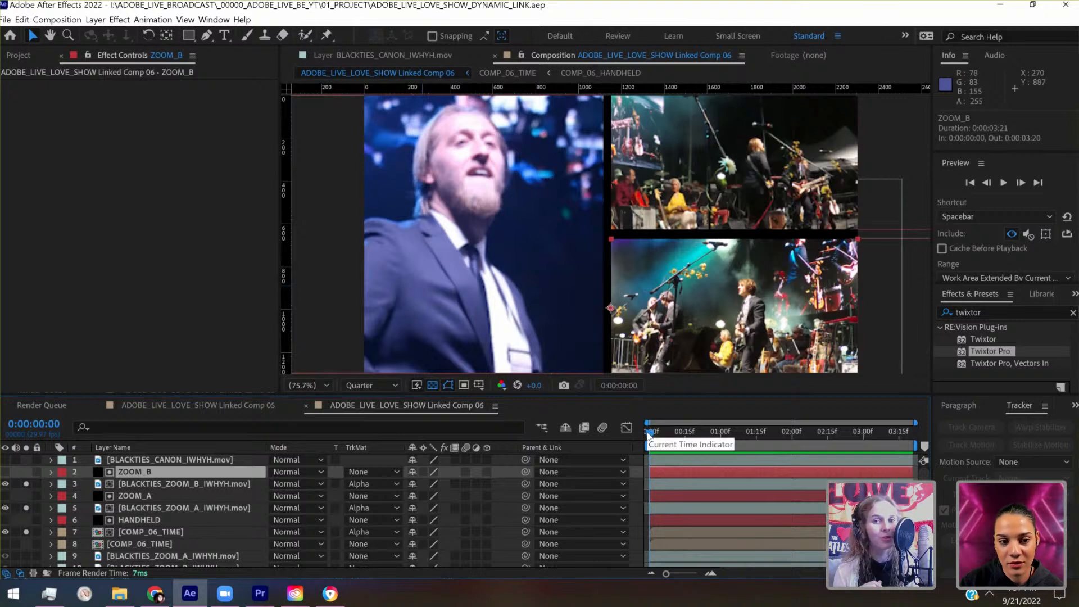
{"action": "left_click", "coordinate": [684, 436]}
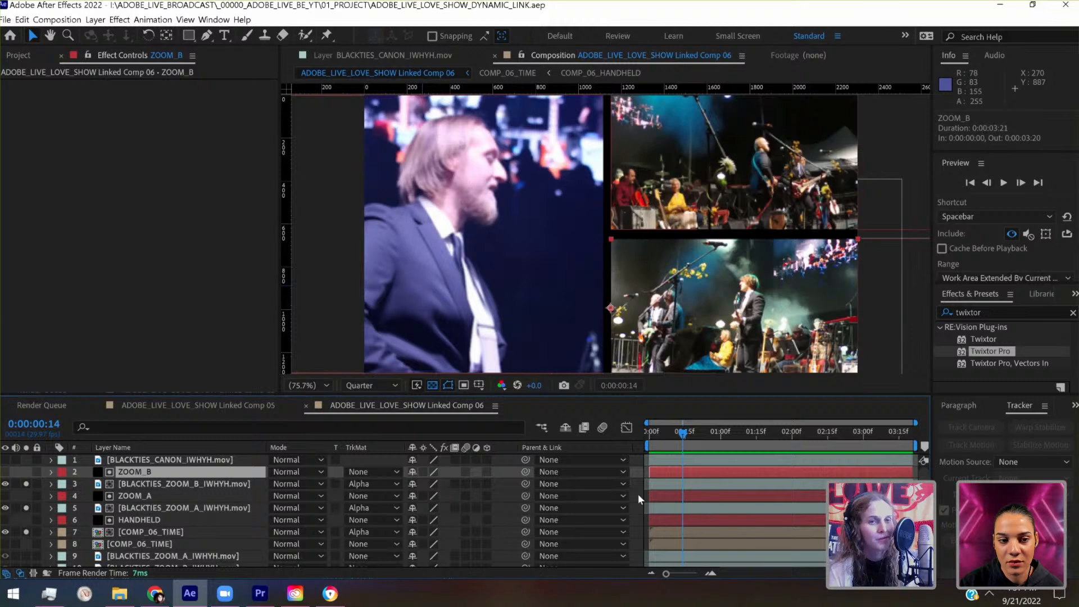
{"action": "left_click", "coordinate": [653, 438]}
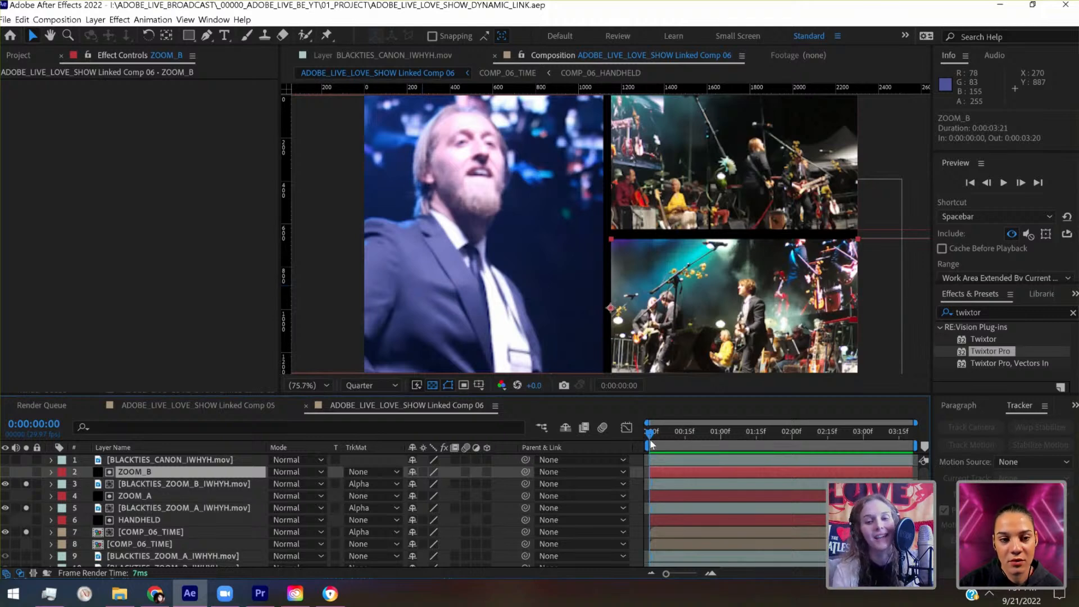
{"action": "left_click_drag", "start_coordinate": [657, 432], "coordinate": [687, 438]}
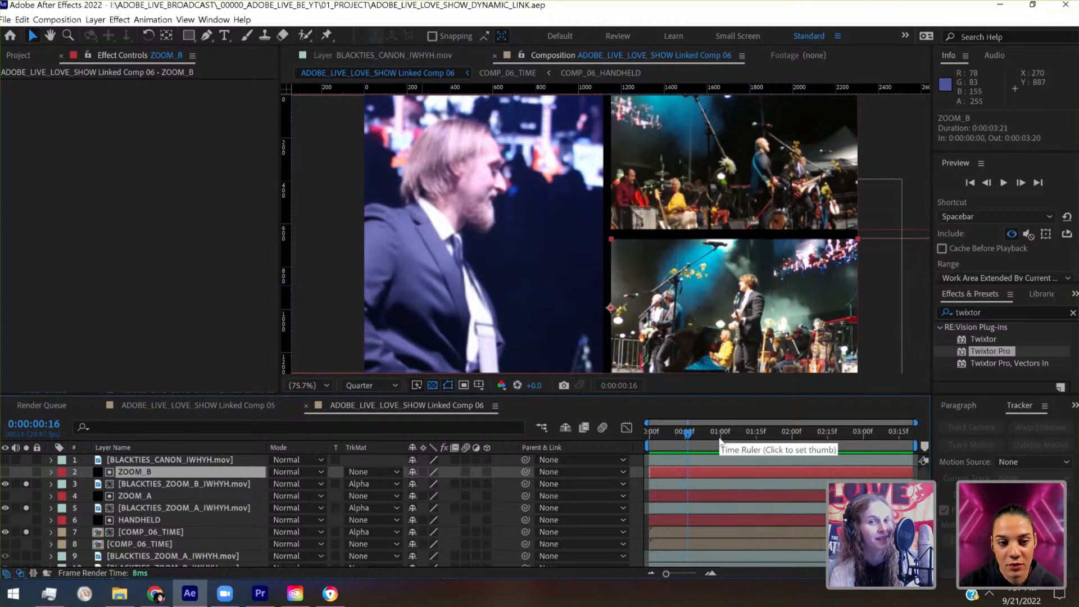
{"action": "key", "text": "space"}
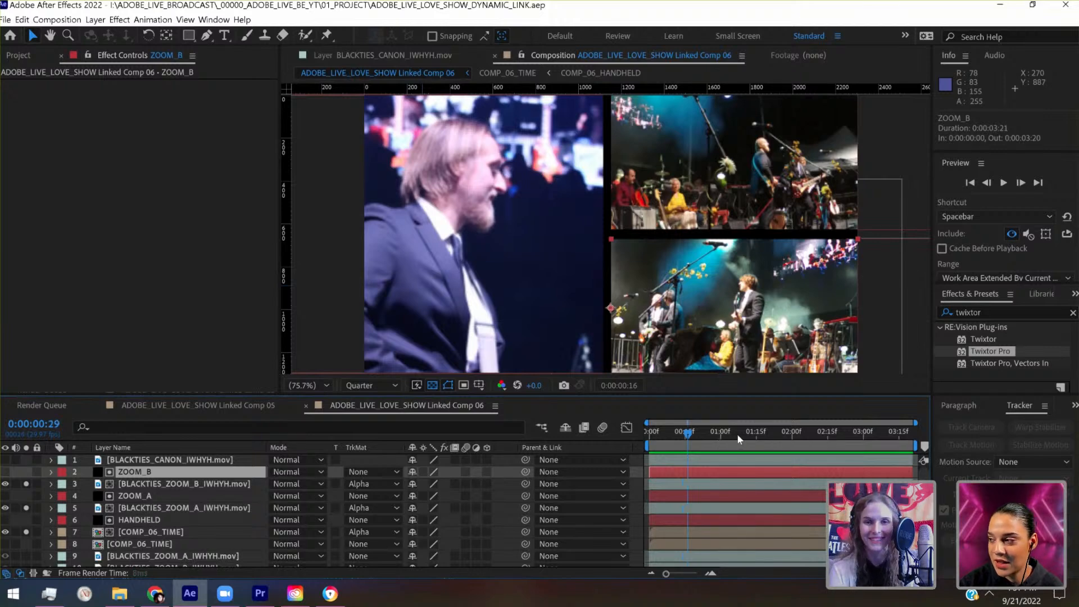
{"action": "left_click_drag", "start_coordinate": [760, 432], "coordinate": [625, 436]}
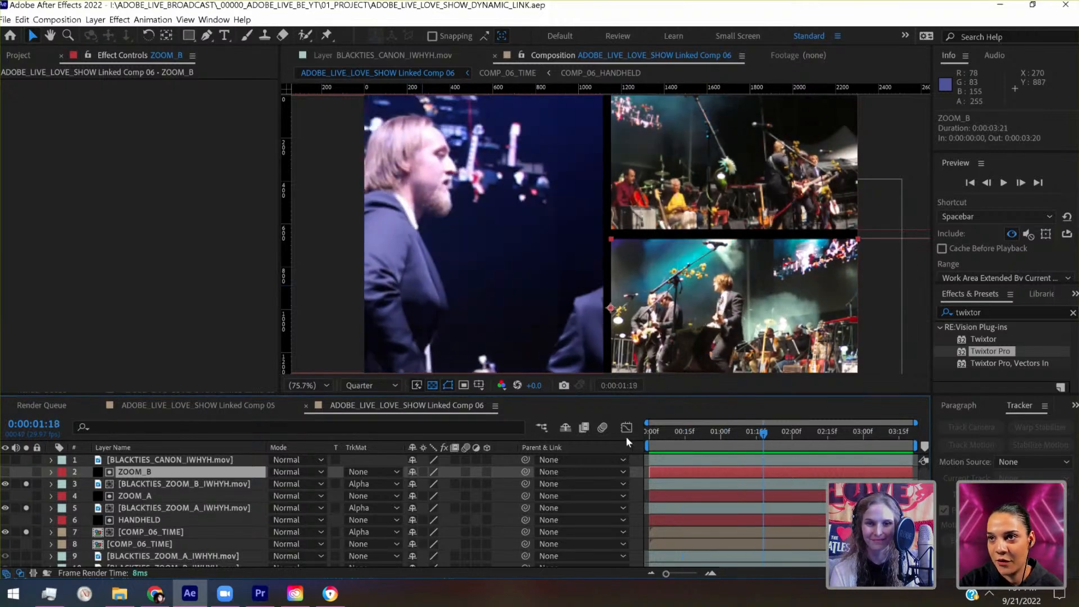
- Expand the matted COMP_06_TIME layer's transform properties and keyframe its position at 682, 648 at 0:00:00:21
{"action": "left_click", "coordinate": [123, 532]}
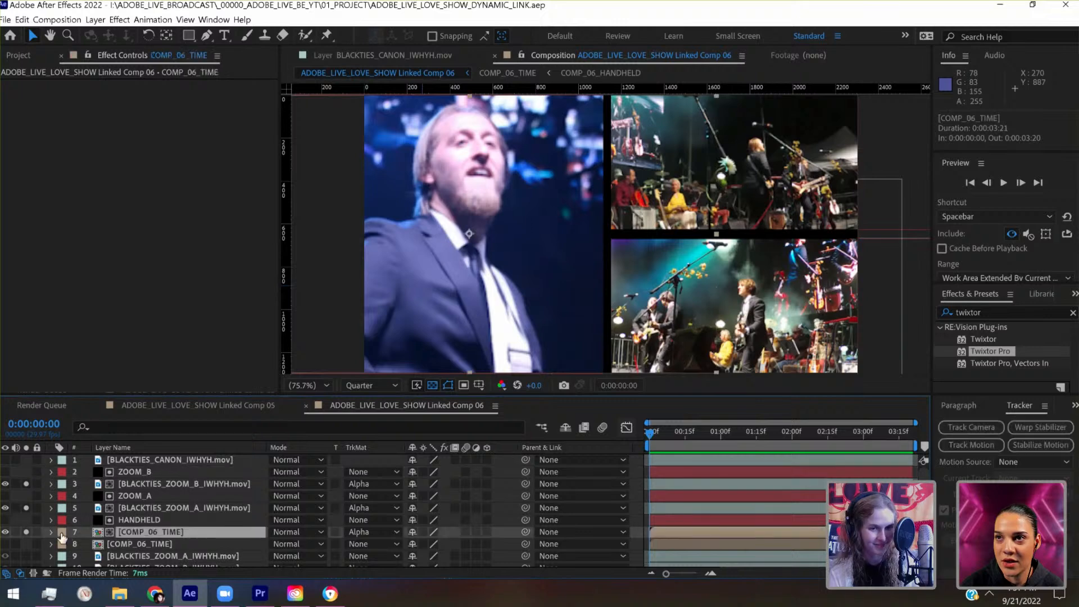
{"action": "left_click", "coordinate": [51, 532]}
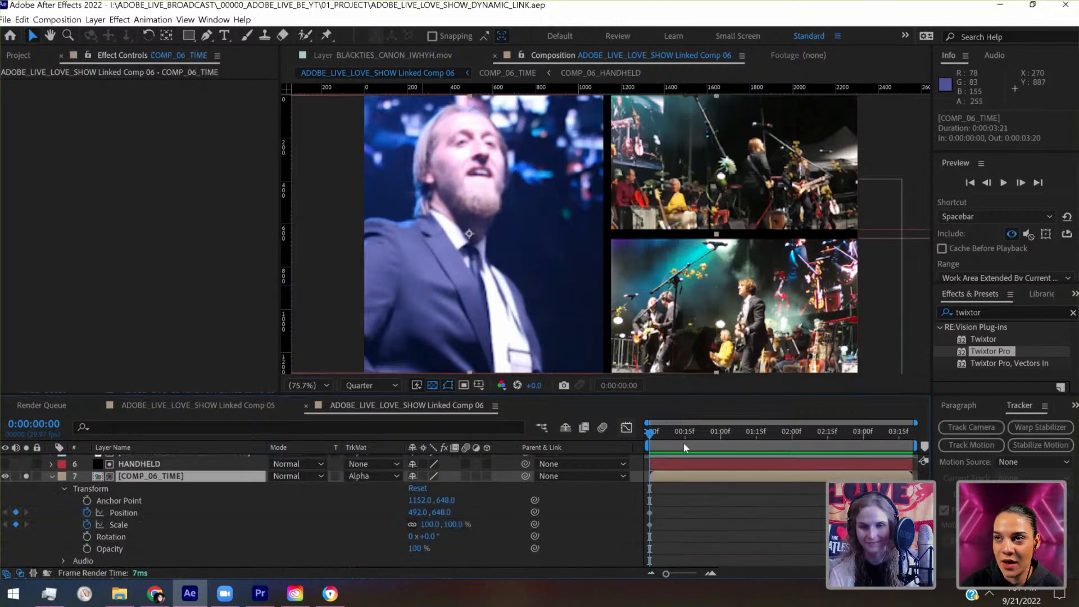
{"action": "left_click_drag", "start_coordinate": [689, 442], "coordinate": [701, 447]}
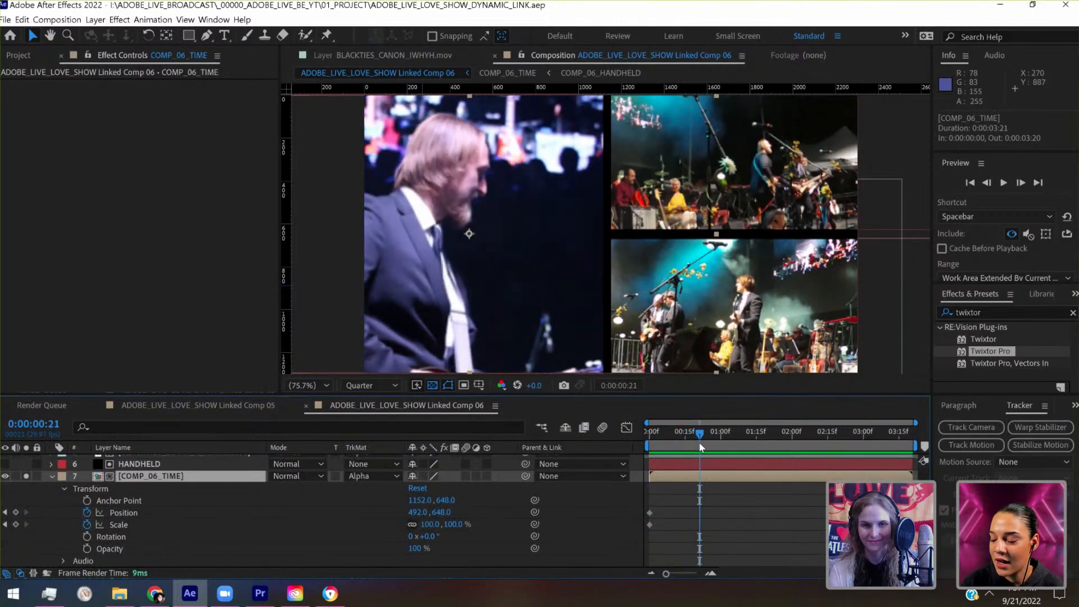
{"action": "key", "text": "shift+Right"}
{"action": "key", "text": "shift+Right"}
{"action": "key", "text": "shift+Right"}
{"action": "key", "text": "shift+Right"}
{"action": "key", "text": "shift+Right"}
{"action": "key", "text": "shift+Right"}
{"action": "key", "text": "shift+Right"}
{"action": "key", "text": "shift+Right"}
{"action": "key", "text": "shift+Right"}
{"action": "key", "text": "shift+Right"}
{"action": "key", "text": "shift+Right"}
{"action": "key", "text": "shift+Right"}
{"action": "key", "text": "shift+Right"}
{"action": "key", "text": "shift+Right"}
{"action": "key", "text": "shift+Right"}
{"action": "key", "text": "shift+Right"}
{"action": "key", "text": "shift+Right"}
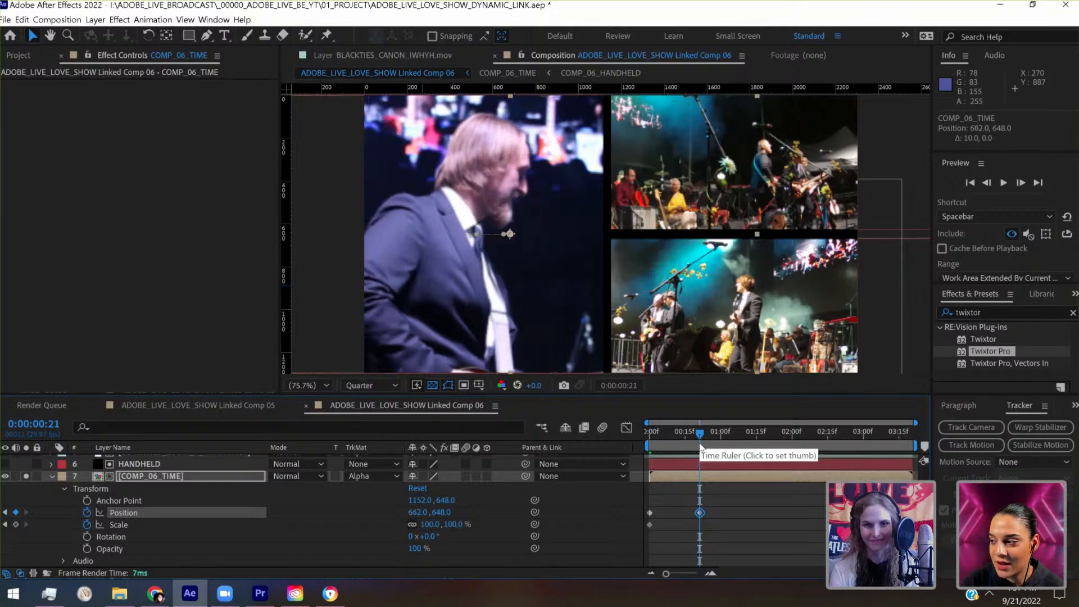
- Keyframe the matted COMP_06_TIME layer's position at 512, 648 at 0:00:02:07
{"action": "left_click_drag", "start_coordinate": [724, 440], "coordinate": [808, 436]}
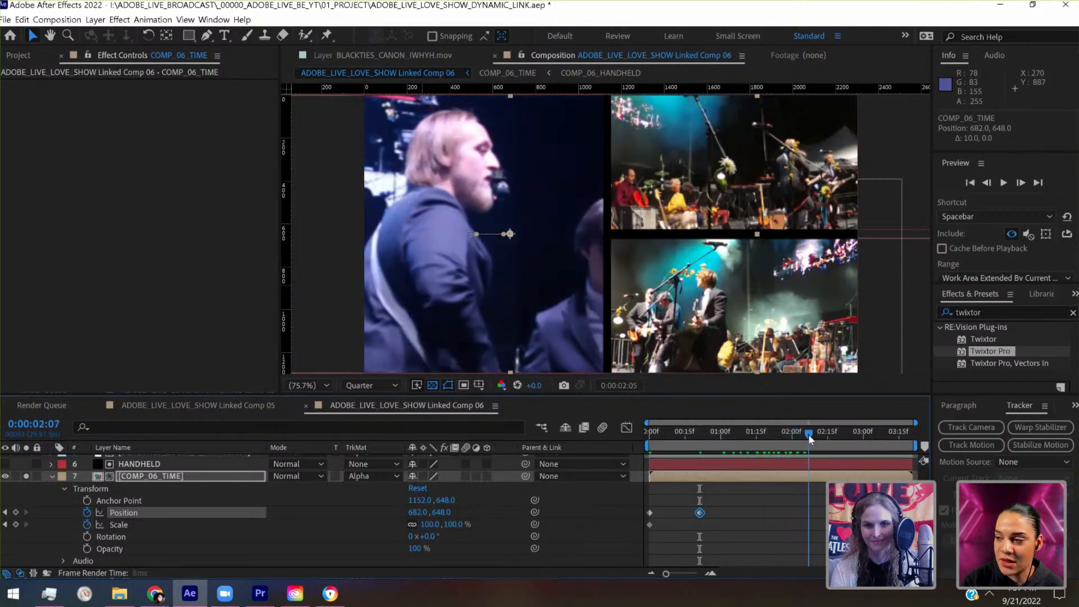
{"action": "key", "text": "shift+Left"}
{"action": "key", "text": "shift+Left"}
{"action": "key", "text": "shift+Left"}
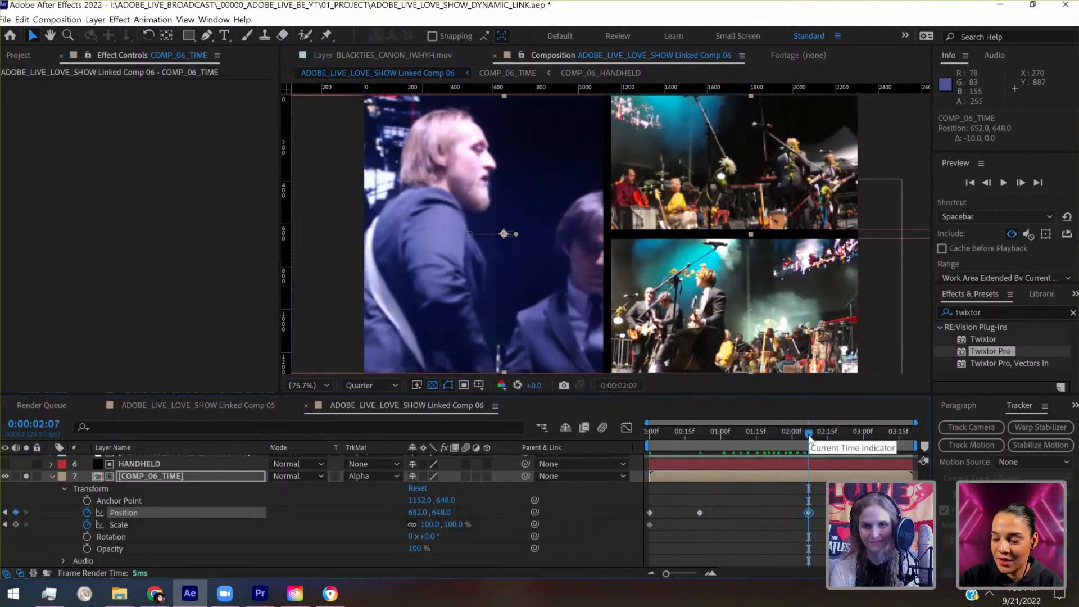
{"action": "key", "text": "shift+Left"}
{"action": "key", "text": "shift+Left"}
{"action": "key", "text": "shift+Left"}
{"action": "key", "text": "shift+Left"}
{"action": "key", "text": "shift+Left"}
{"action": "key", "text": "shift+Left"}
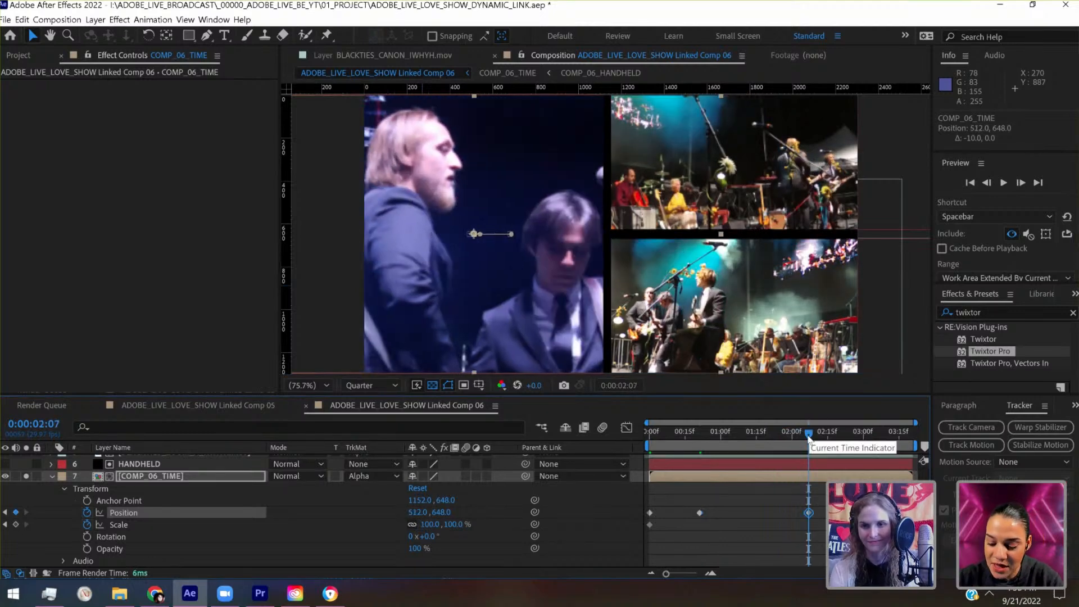
- Scrub to the end of the composition and back to the start to review the COMP_06_TIME layer's position animation
{"action": "left_click_drag", "start_coordinate": [809, 434], "coordinate": [912, 448]}
{"action": "left_click", "coordinate": [822, 431]}
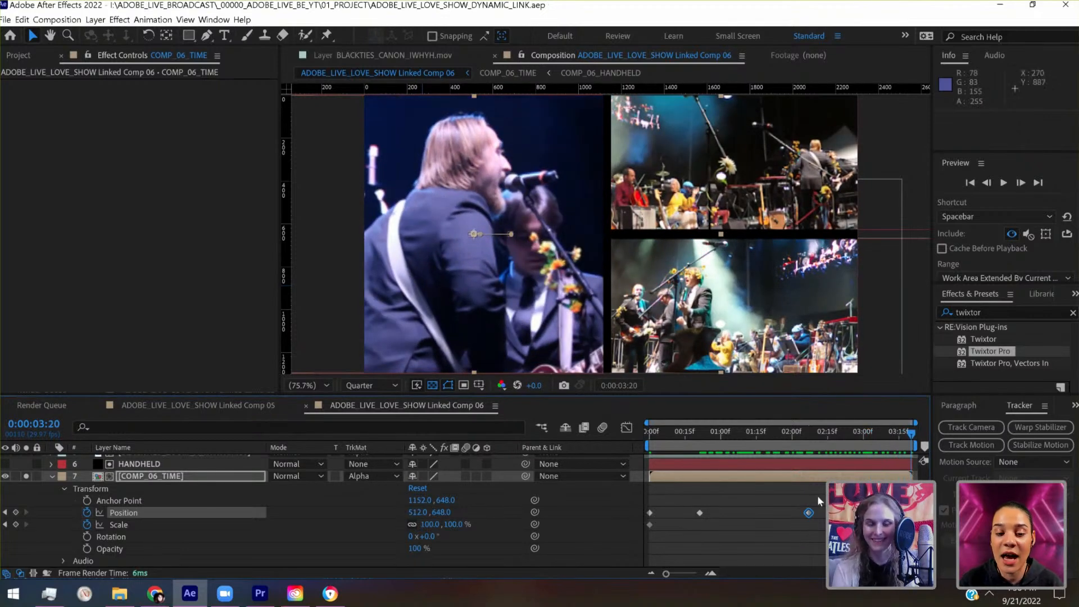
{"action": "left_click_drag", "start_coordinate": [756, 434], "coordinate": [637, 454]}
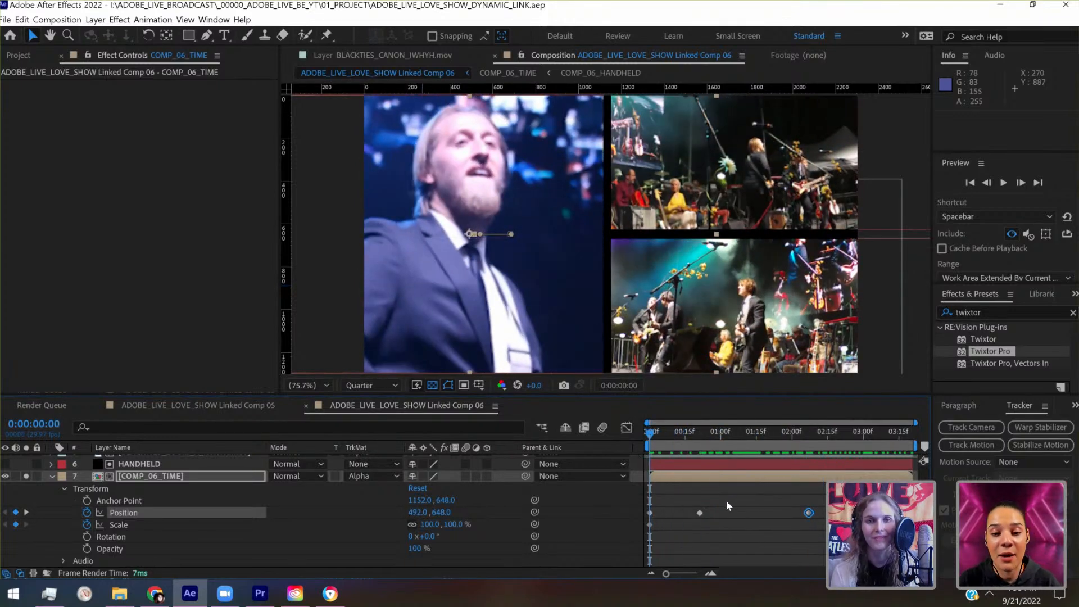
- Preview the composition, shift the HANDHELD matte layer to position -10, 648, and save the project
{"action": "key", "text": "space"}
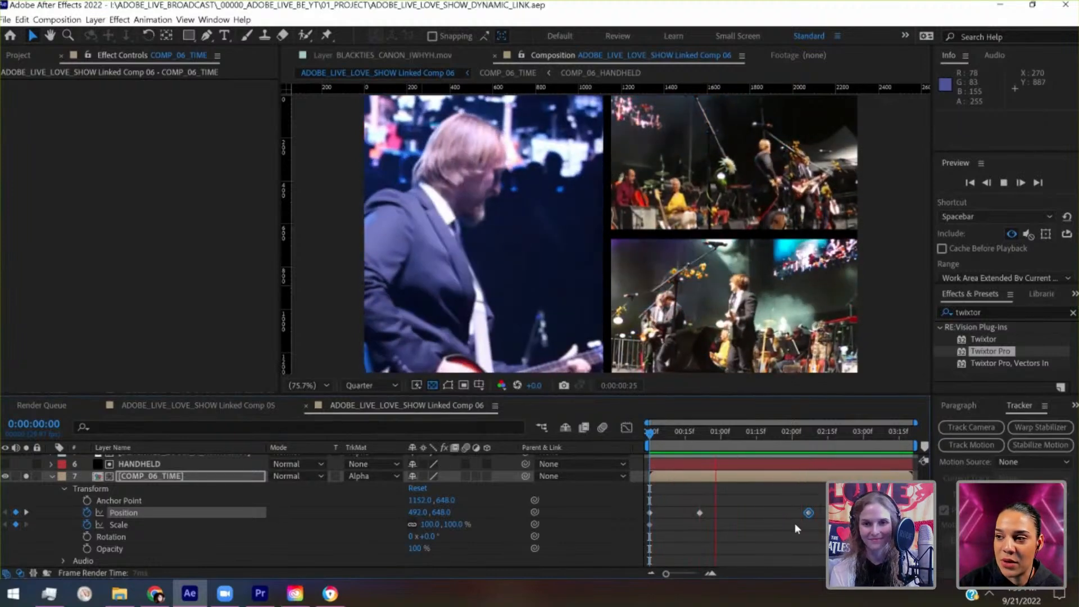
{"action": "key", "text": "space"}
{"action": "scroll", "coordinate": [231, 467], "scroll_direction": "up", "scroll_amount": 3}
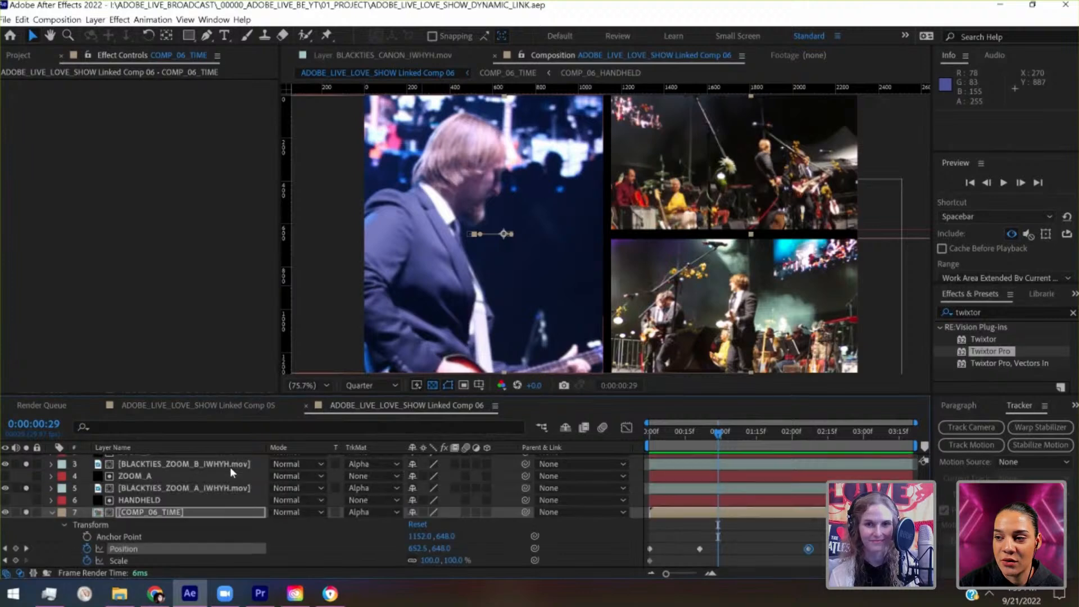
{"action": "scroll", "coordinate": [231, 467], "scroll_direction": "up", "scroll_amount": 1}
{"action": "left_click", "coordinate": [172, 520]}
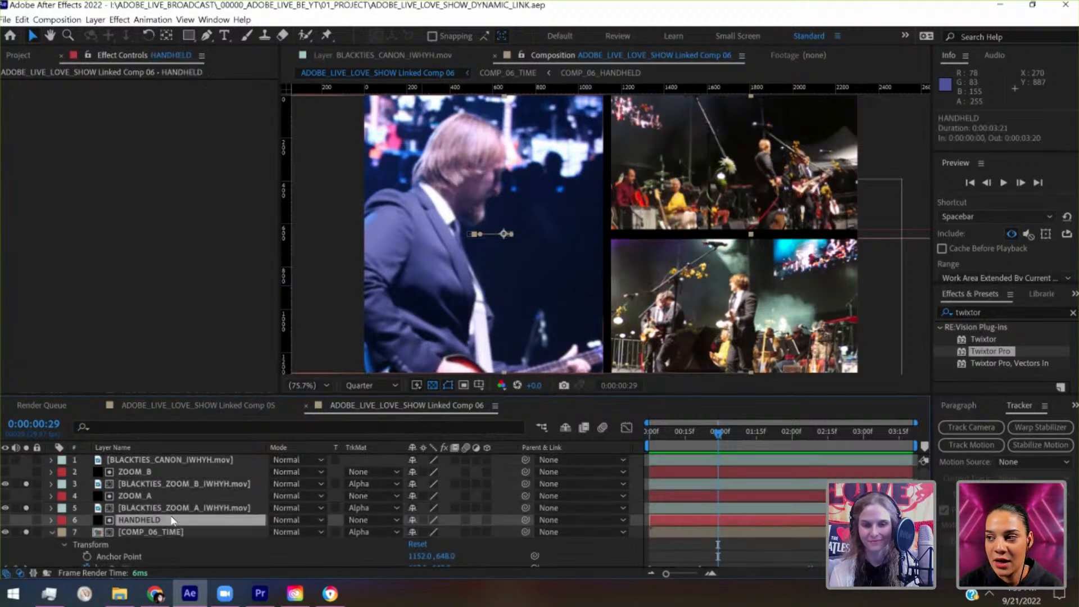
{"action": "key", "text": "shift+Left"}
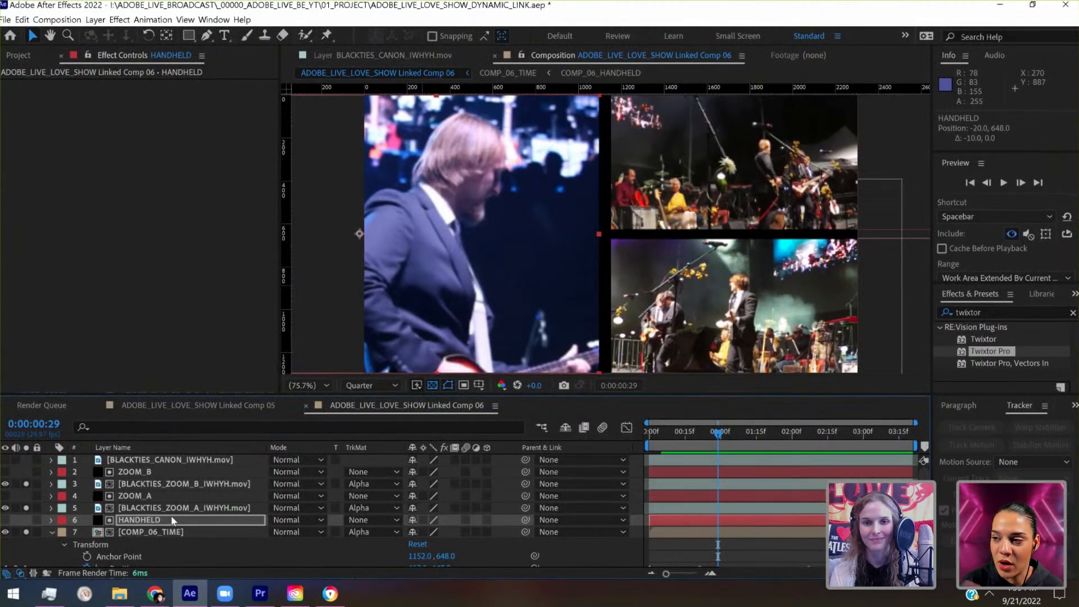
{"action": "key", "text": "shift+Right"}
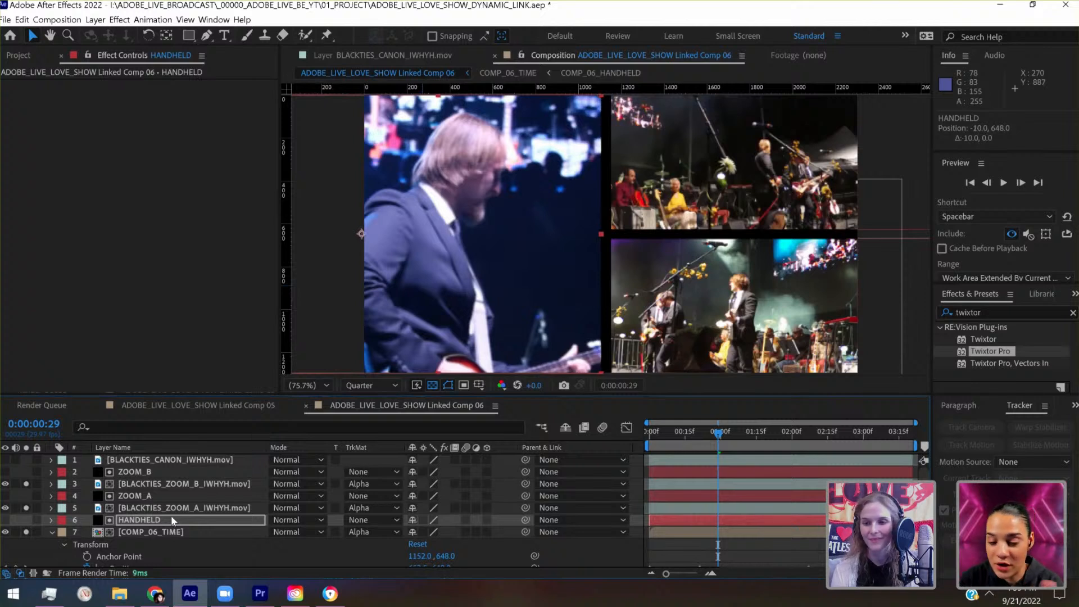
{"action": "key", "text": "ctrl+s"}
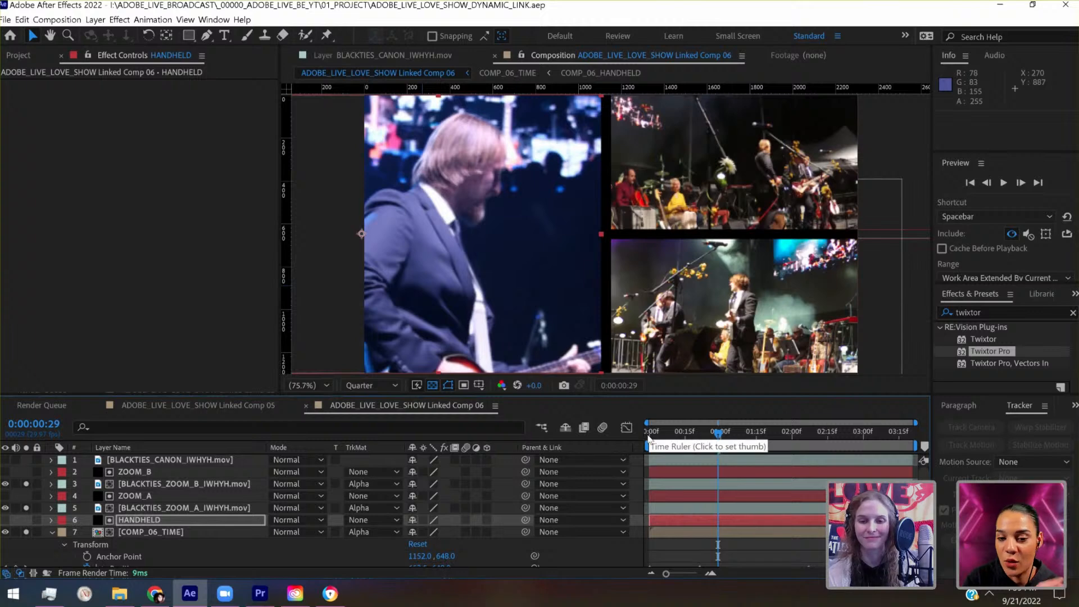
- Keyframe the matted COMP_06_TIME layer's position at 774.4, 648 at 0:00:01:12, check the framing through to the end, and save the project
{"action": "key", "text": "space"}
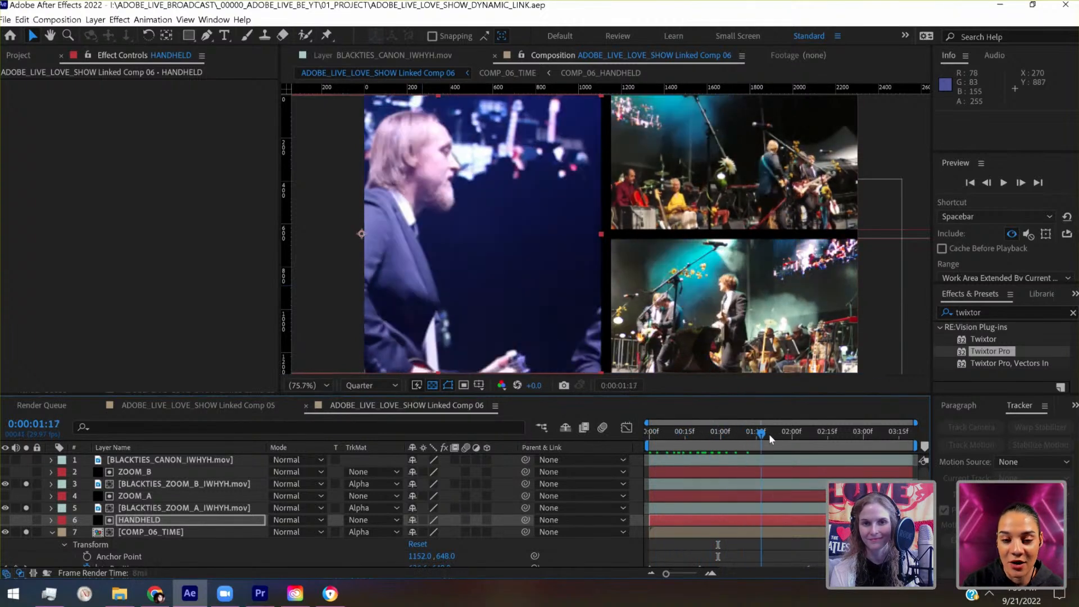
{"action": "left_click", "coordinate": [751, 446]}
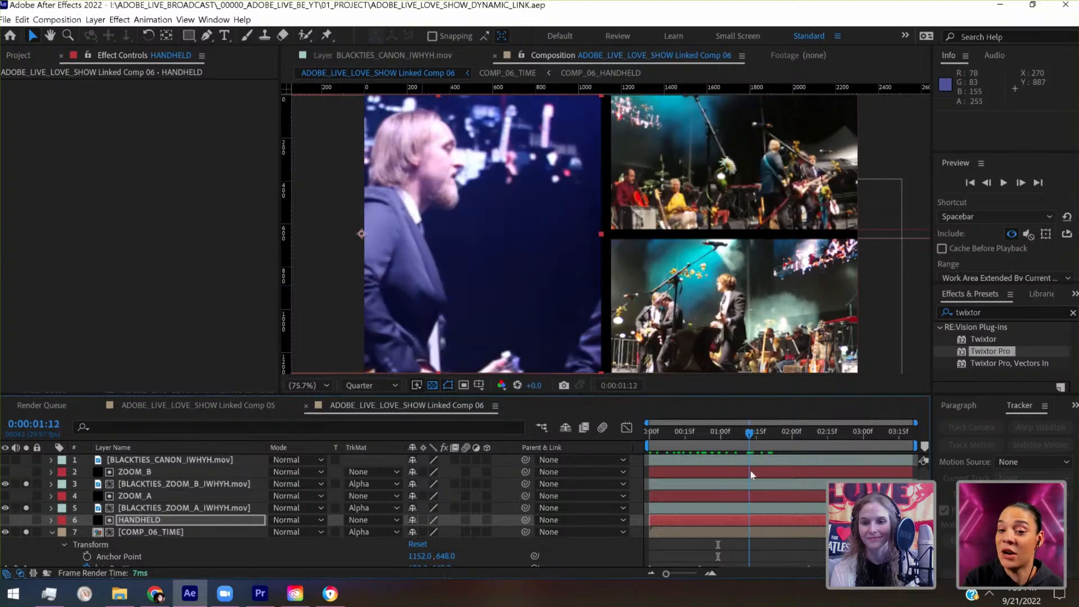
{"action": "left_click", "coordinate": [753, 533]}
{"action": "key", "text": "shift+Right"}
{"action": "key", "text": "shift+Right"}
{"action": "key", "text": "shift+Right"}
{"action": "key", "text": "shift+Right"}
{"action": "key", "text": "shift+Right"}
{"action": "key", "text": "shift+Right"}
{"action": "key", "text": "shift+Right"}
{"action": "key", "text": "shift+Right"}
{"action": "key", "text": "shift+Right"}
{"action": "key", "text": "shift+Right"}
{"action": "key", "text": "shift+Right"}
{"action": "key", "text": "shift+Right"}
{"action": "key", "text": "shift+Right"}
{"action": "key", "text": "shift+Right"}
{"action": "key", "text": "shift+Right"}
{"action": "key", "text": "shift+Right"}
{"action": "key", "text": "shift+Right"}
{"action": "key", "text": "shift+Right"}
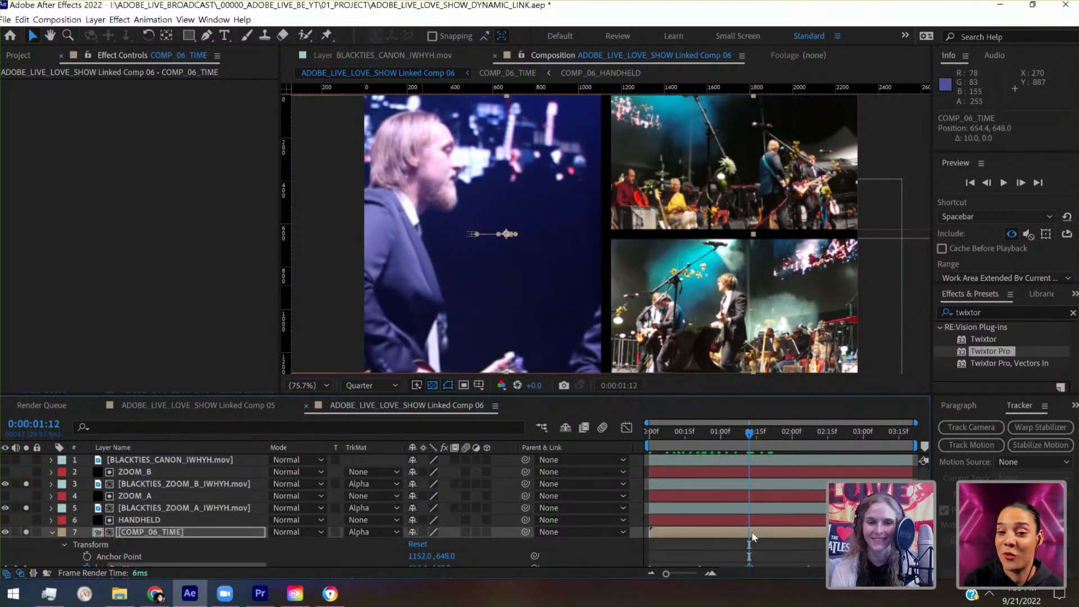
{"action": "key", "text": "shift+Right"}
{"action": "key", "text": "shift+Left"}
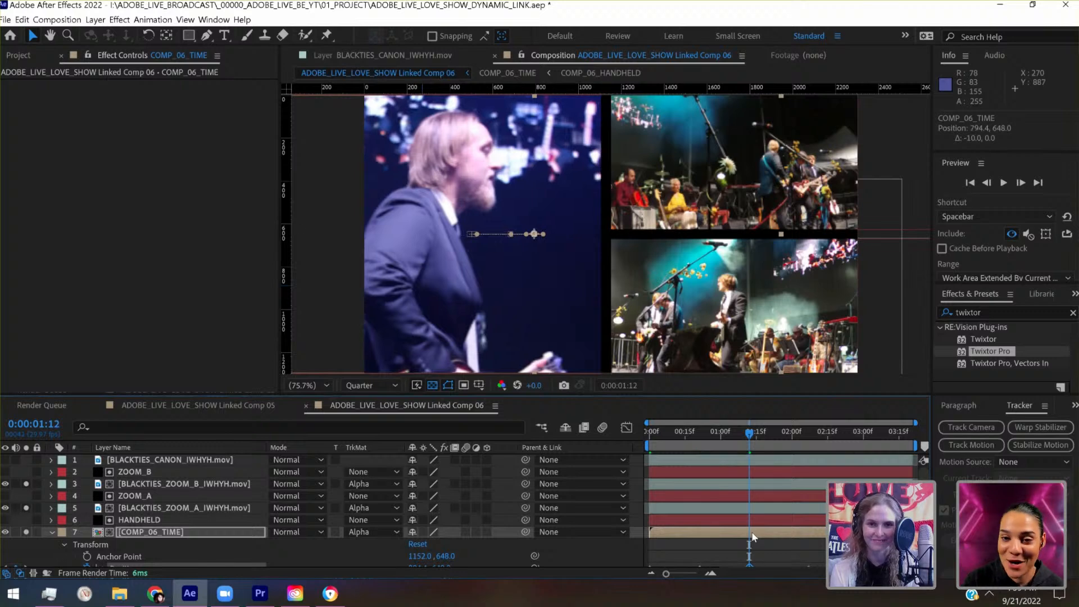
{"action": "key", "text": "shift+Left"}
{"action": "key", "text": "shift+Left"}
{"action": "left_click_drag", "start_coordinate": [762, 439], "coordinate": [908, 428]}
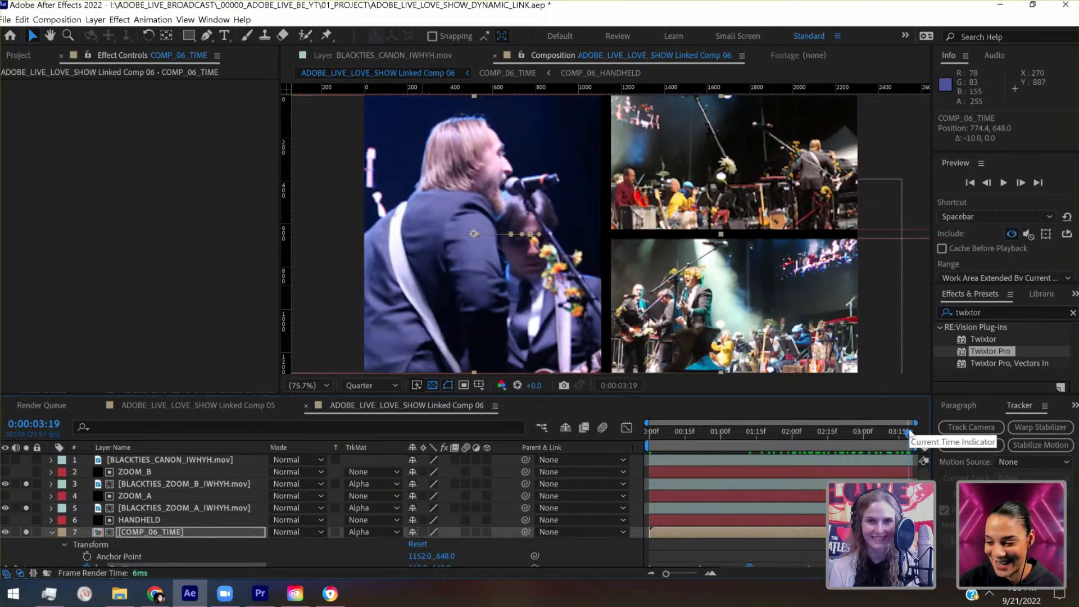
{"action": "key", "text": "ctrl+s"}
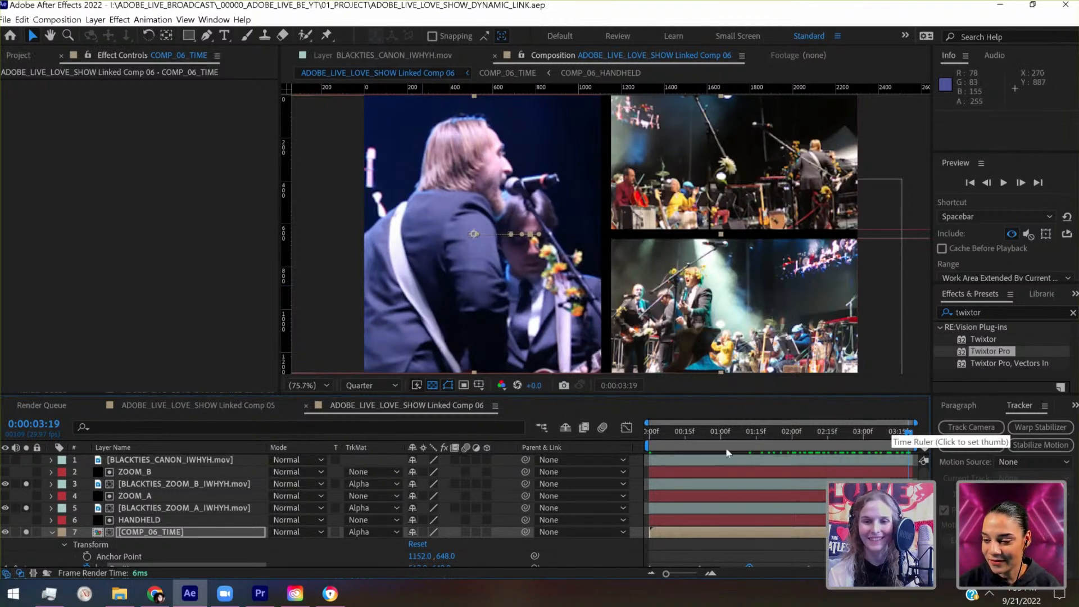
- Replay the composition from its start and scrub through to the end to review the singer's framing in the HANDHELD panel
{"action": "left_click", "coordinate": [674, 433]}
{"action": "left_click", "coordinate": [650, 445]}
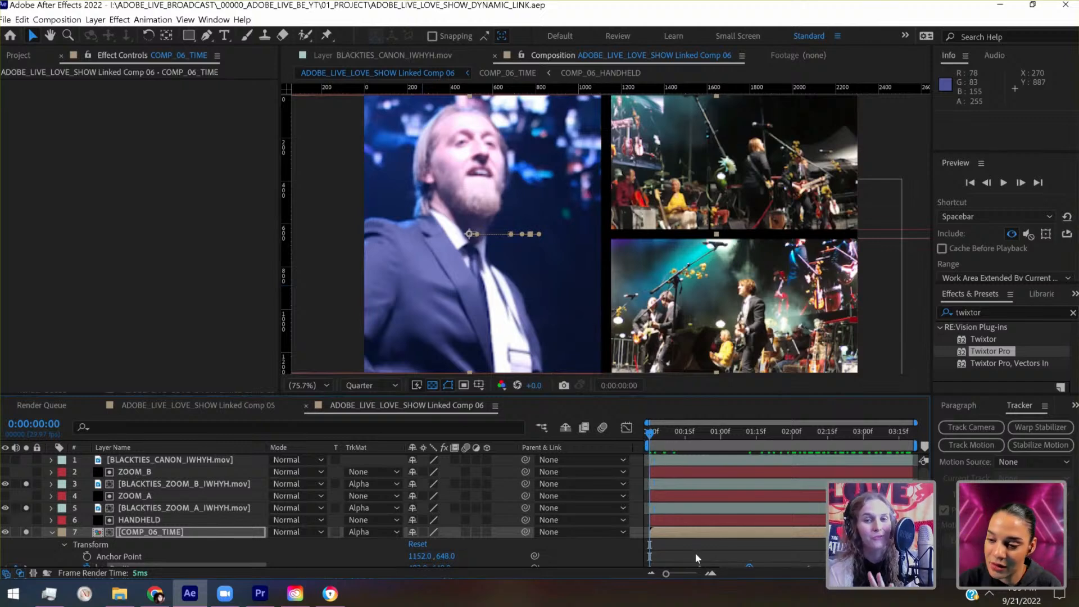
{"action": "key", "text": "space"}
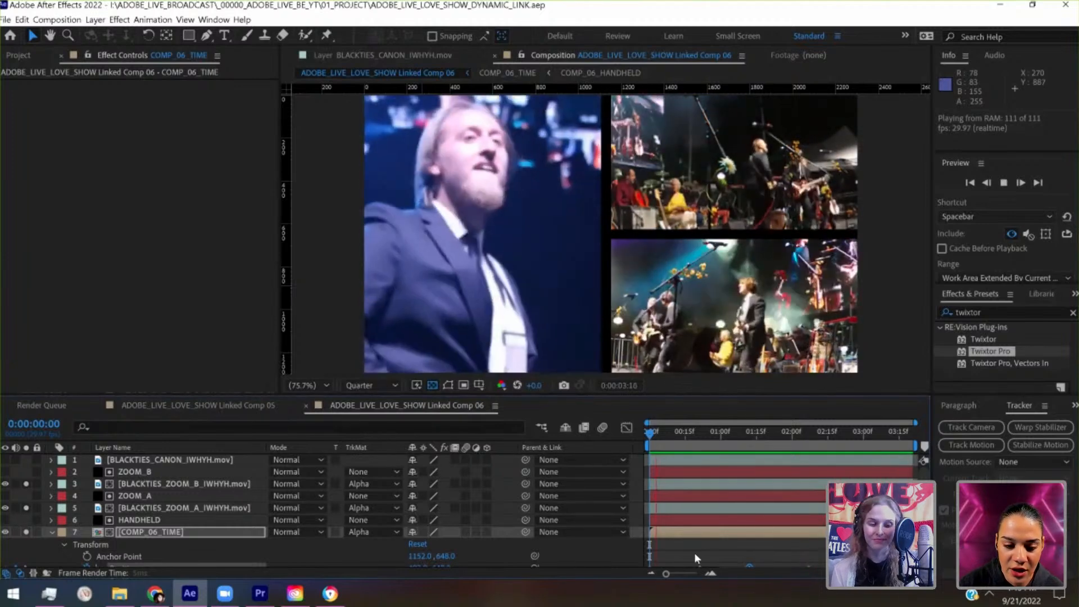
{"action": "key", "text": "space"}
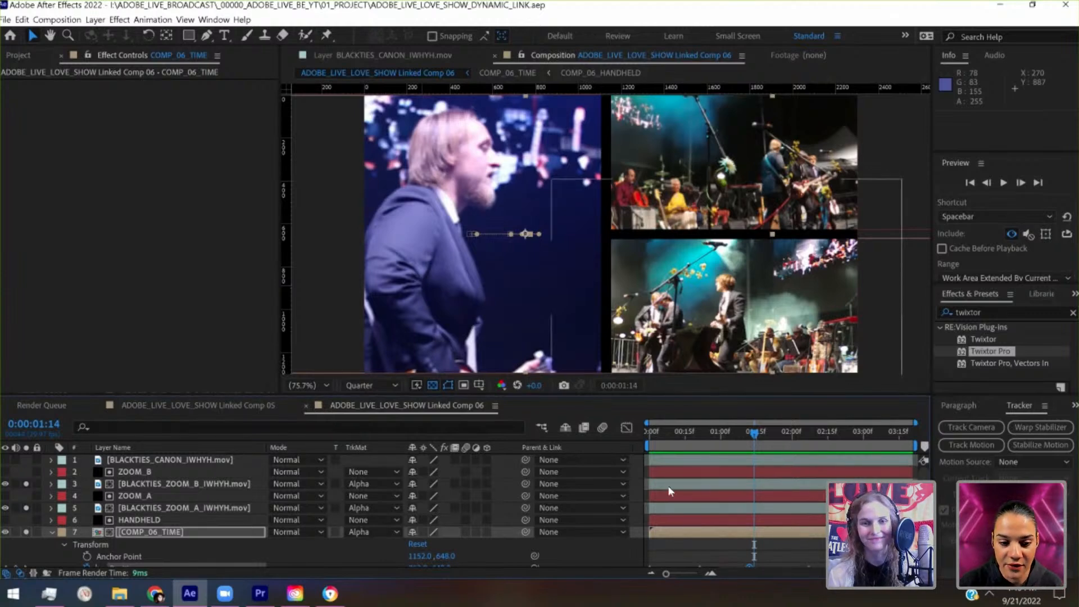
{"action": "left_click", "coordinate": [648, 434]}
{"action": "left_click_drag", "start_coordinate": [656, 437], "coordinate": [915, 448]}
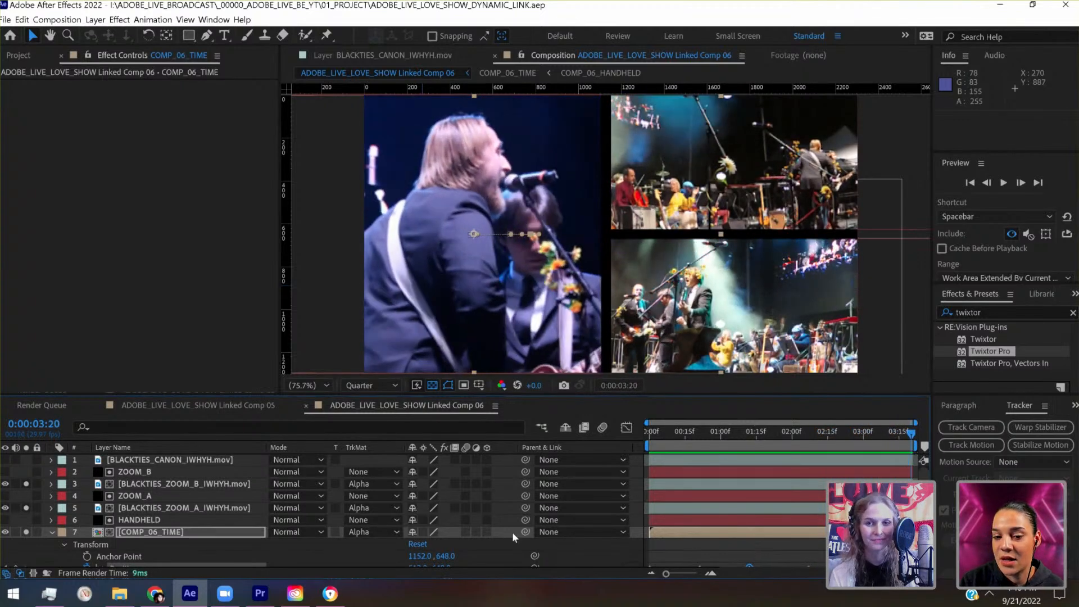
- Move the BLACKTIES_ZOOM_B_IWHYH.mov footage to 1712, 851, nudge the BLACKTIES_ZOOM_A_IWHYH.mov footage slightly left, and save the project
{"action": "left_click", "coordinate": [161, 483]}
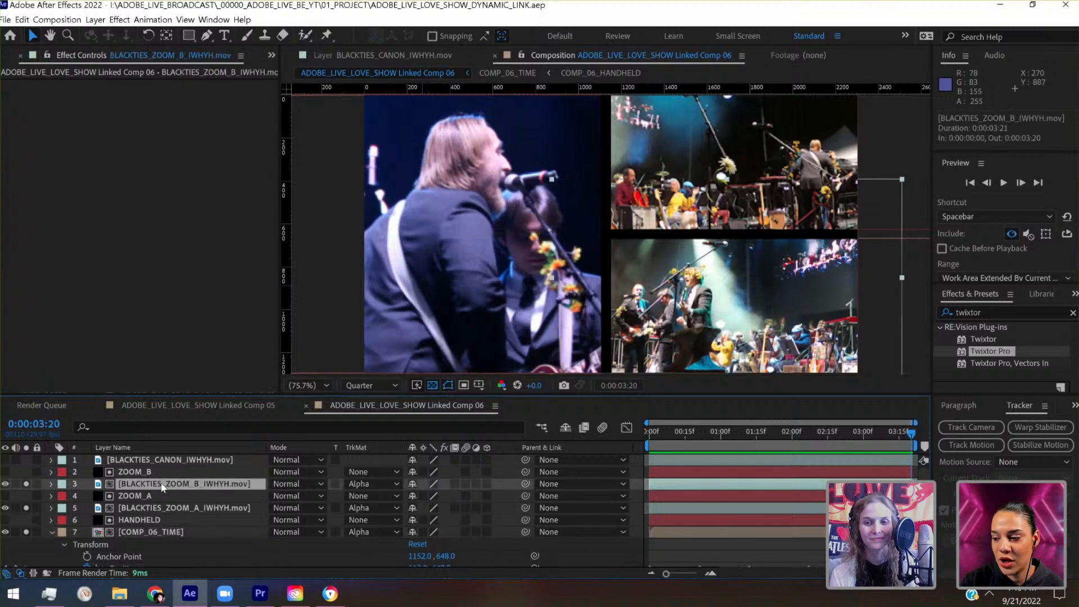
{"action": "key", "text": "shift+Right"}
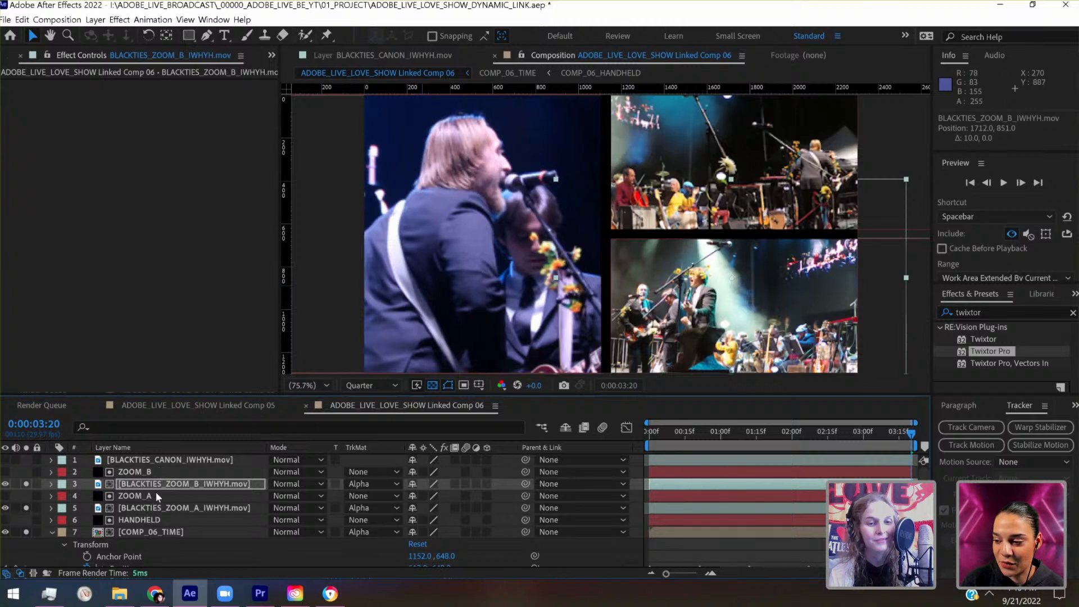
{"action": "left_click", "coordinate": [160, 509]}
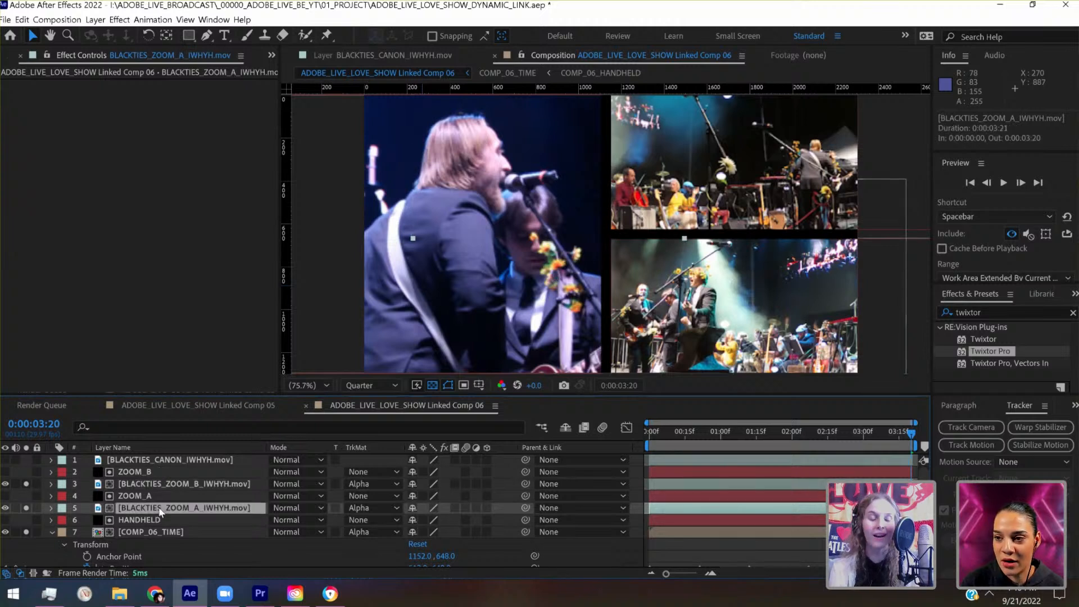
{"action": "key", "text": "shift+Left"}
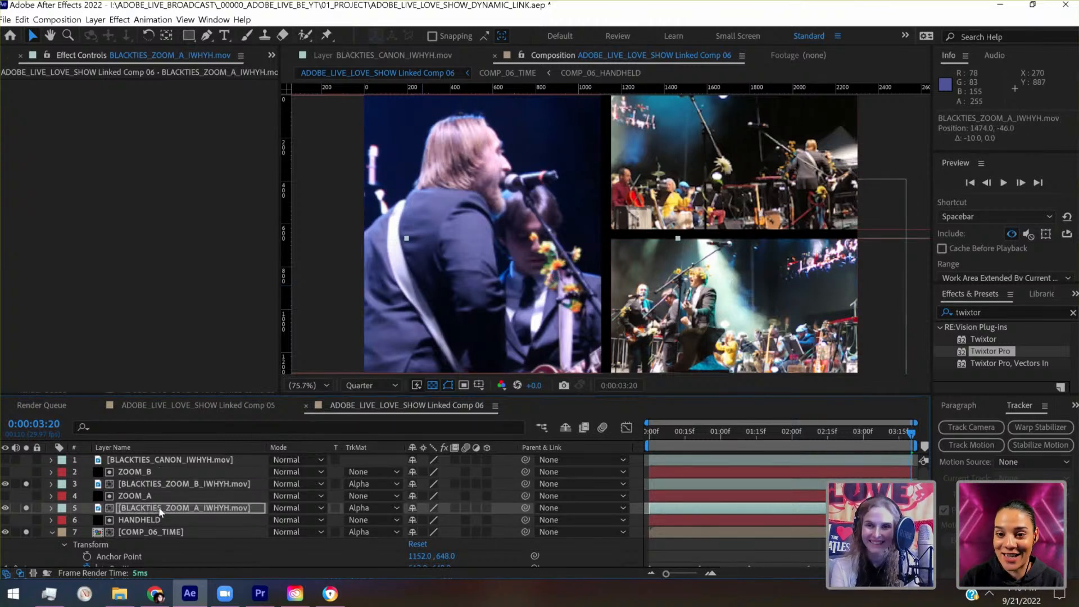
{"action": "key", "text": "shift+Right"}
{"action": "key", "text": "ctrl+s"}
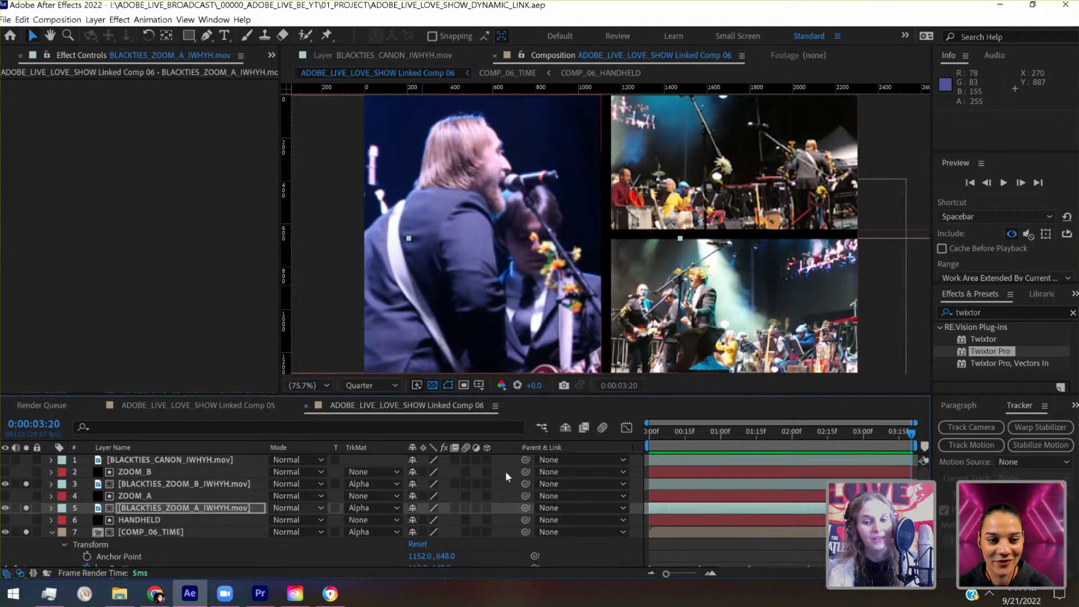
- Scrub in stages from the start to 0:00:02:15 and back, and replay the composition to review all three panels' framing
{"action": "left_click", "coordinate": [651, 441]}
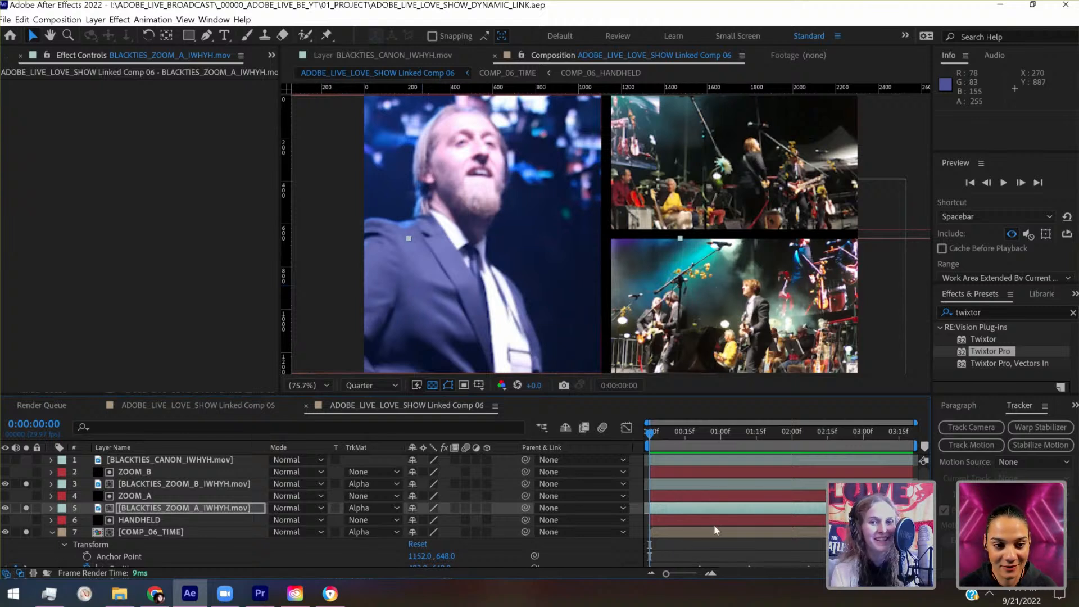
{"action": "left_click_drag", "start_coordinate": [666, 434], "coordinate": [686, 443]}
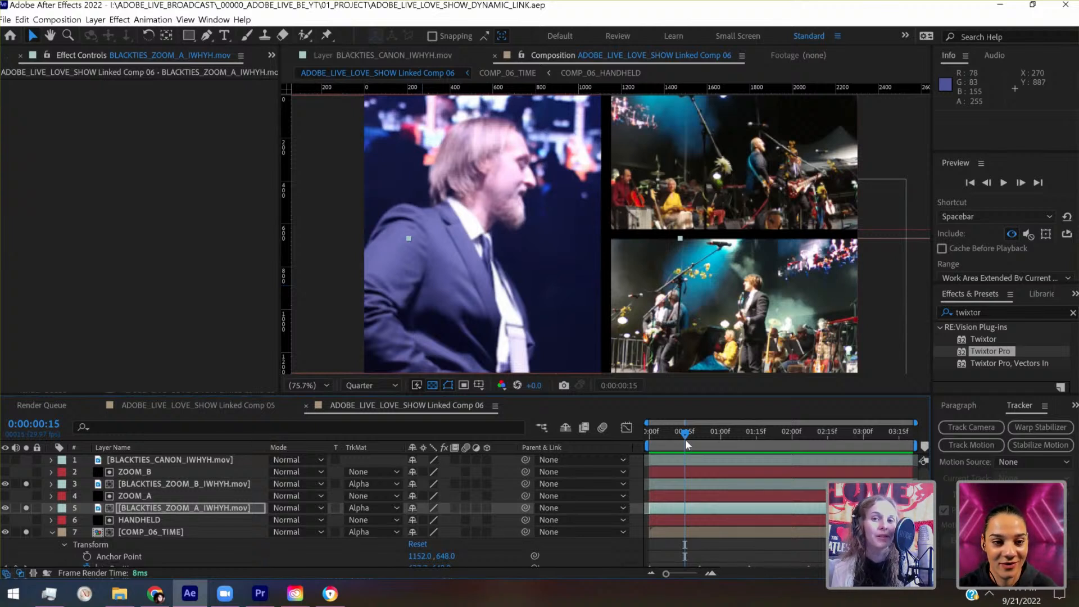
{"action": "left_click_drag", "start_coordinate": [700, 442], "coordinate": [738, 437]}
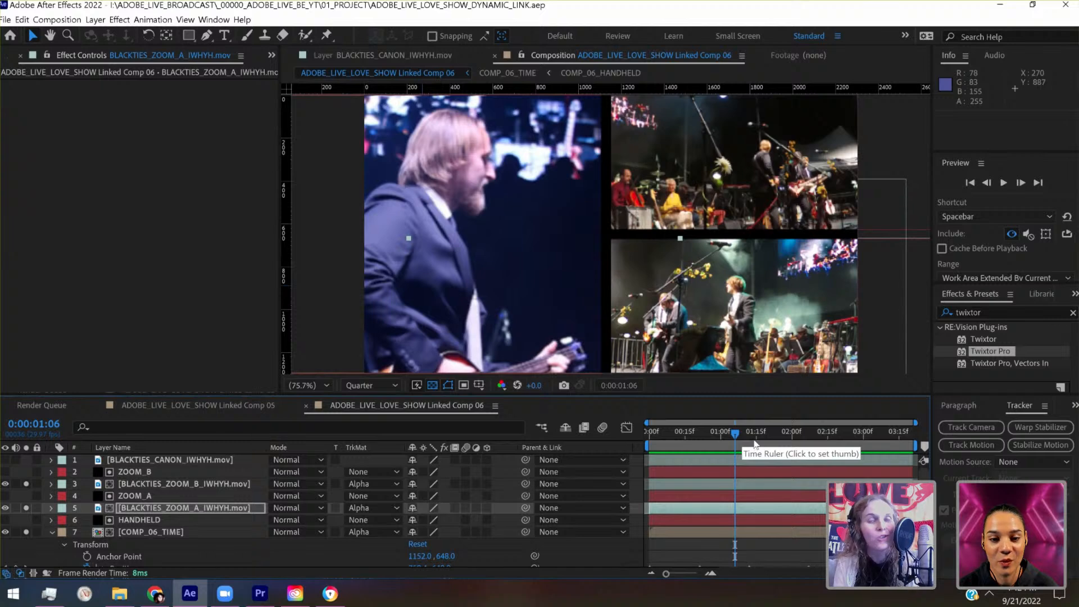
{"action": "left_click", "coordinate": [756, 444]}
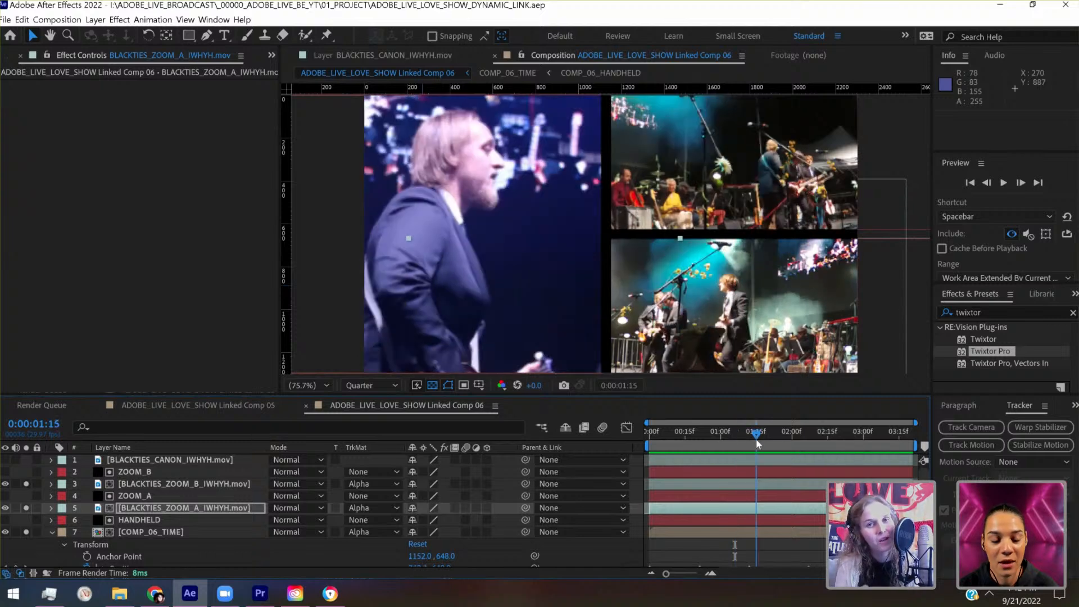
{"action": "left_click_drag", "start_coordinate": [757, 444], "coordinate": [796, 448]}
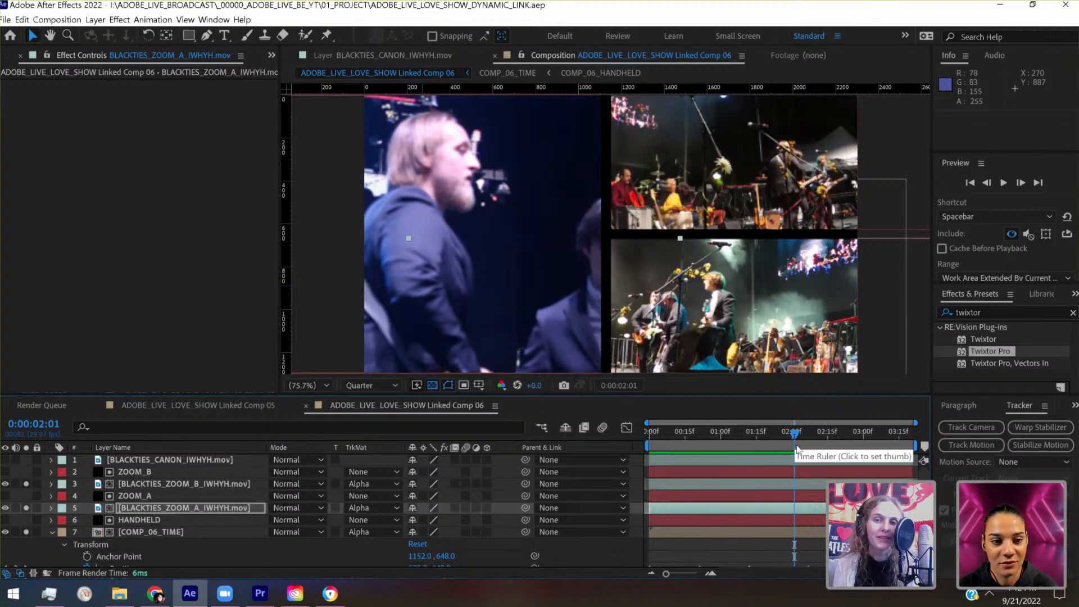
{"action": "left_click", "coordinate": [828, 449]}
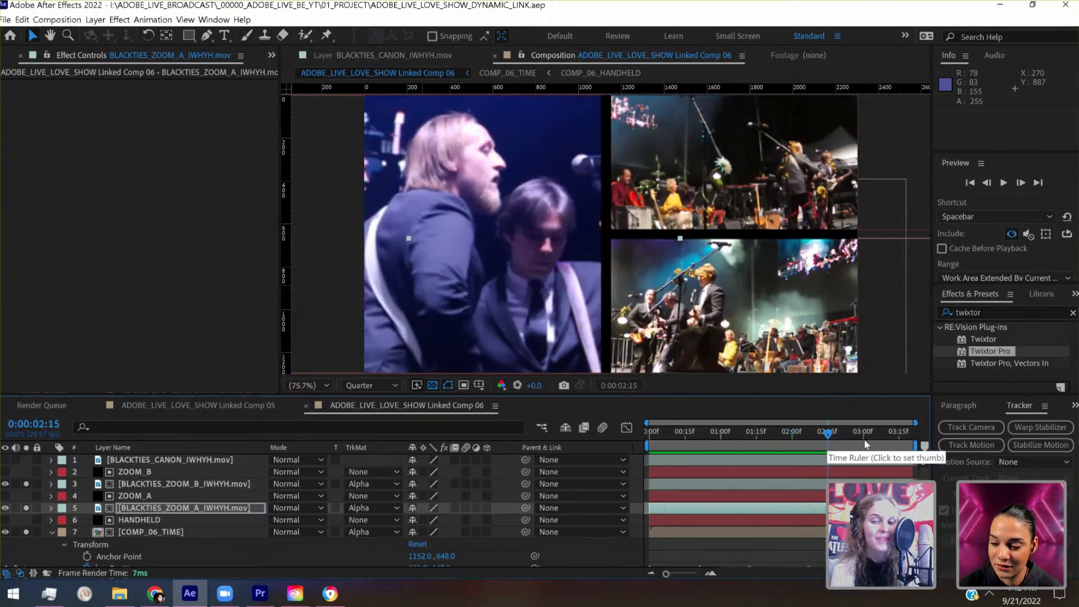
{"action": "left_click", "coordinate": [792, 438]}
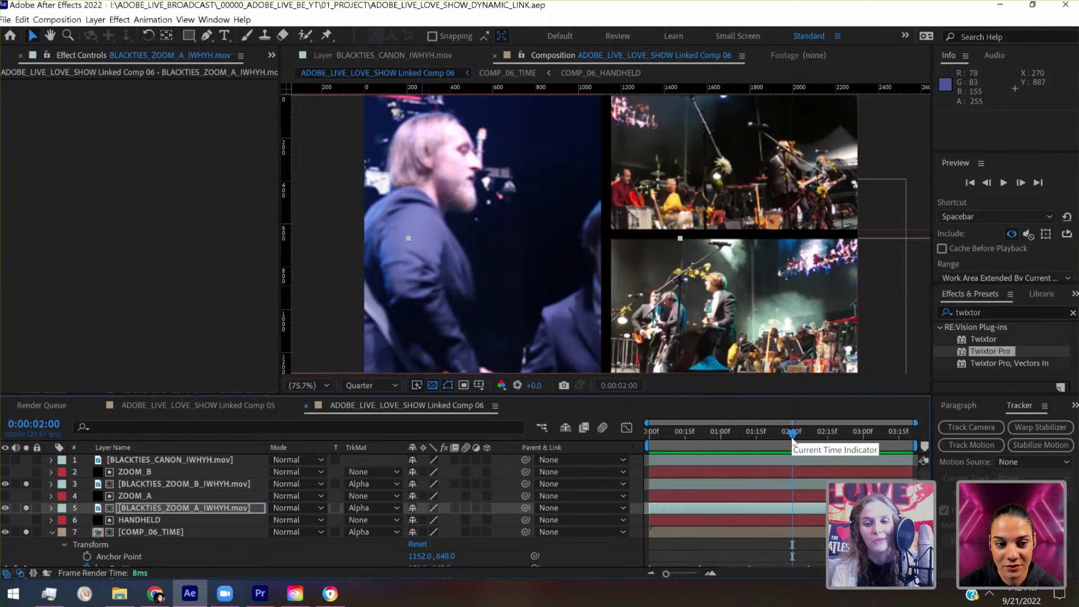
{"action": "left_click", "coordinate": [759, 437]}
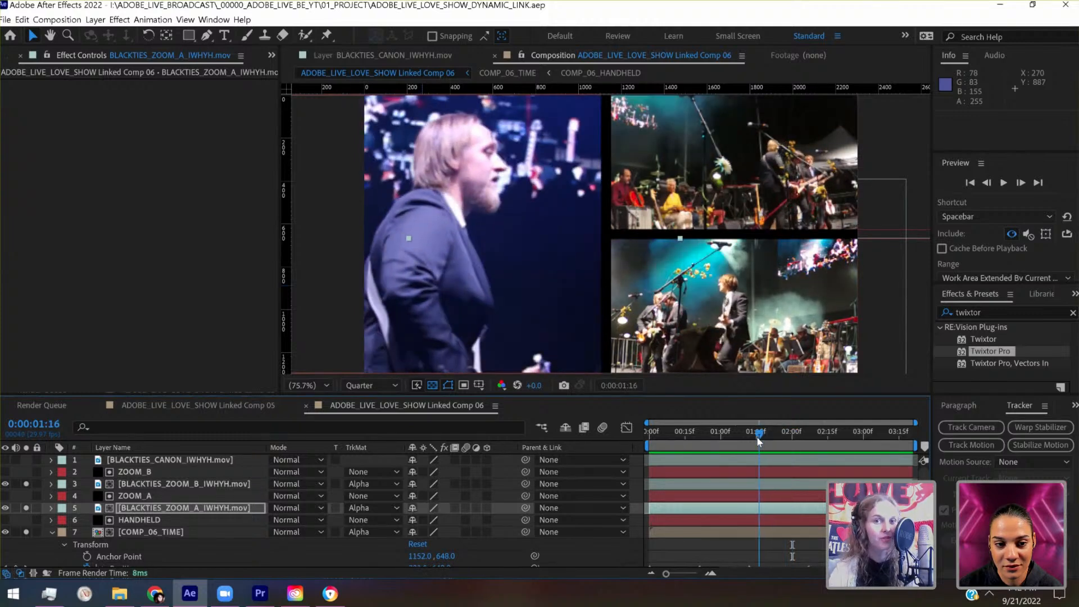
{"action": "left_click_drag", "start_coordinate": [759, 436], "coordinate": [721, 445]}
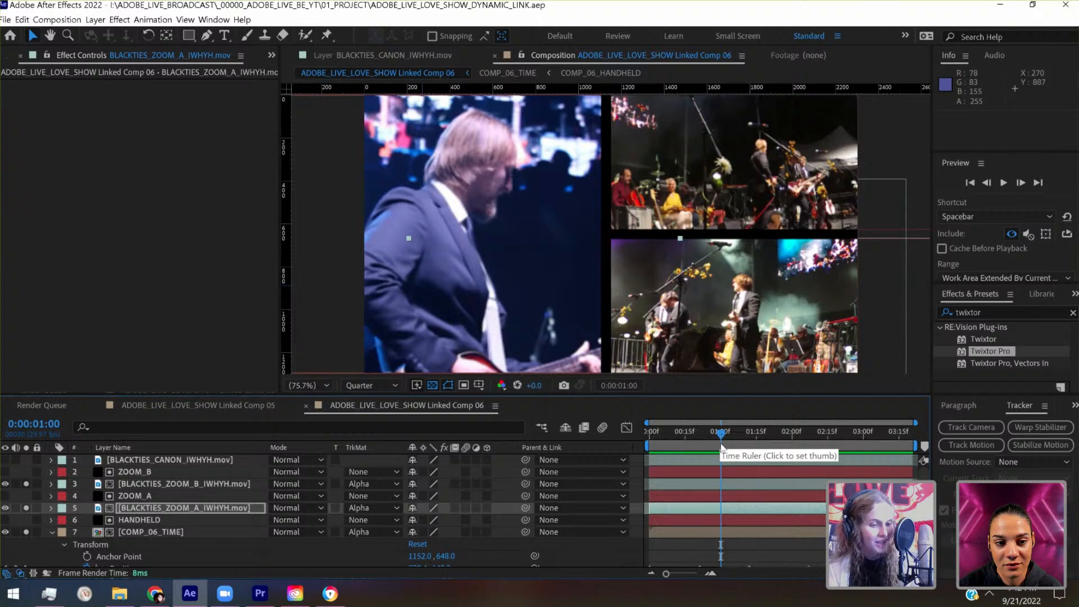
{"action": "left_click", "coordinate": [685, 440]}
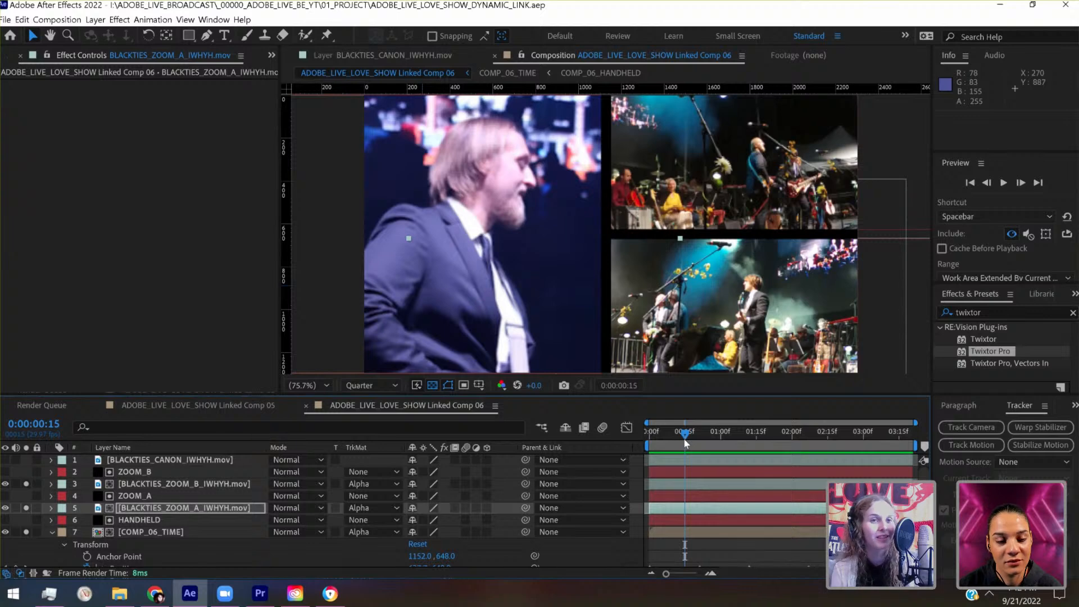
{"action": "left_click_drag", "start_coordinate": [659, 447], "coordinate": [646, 441]}
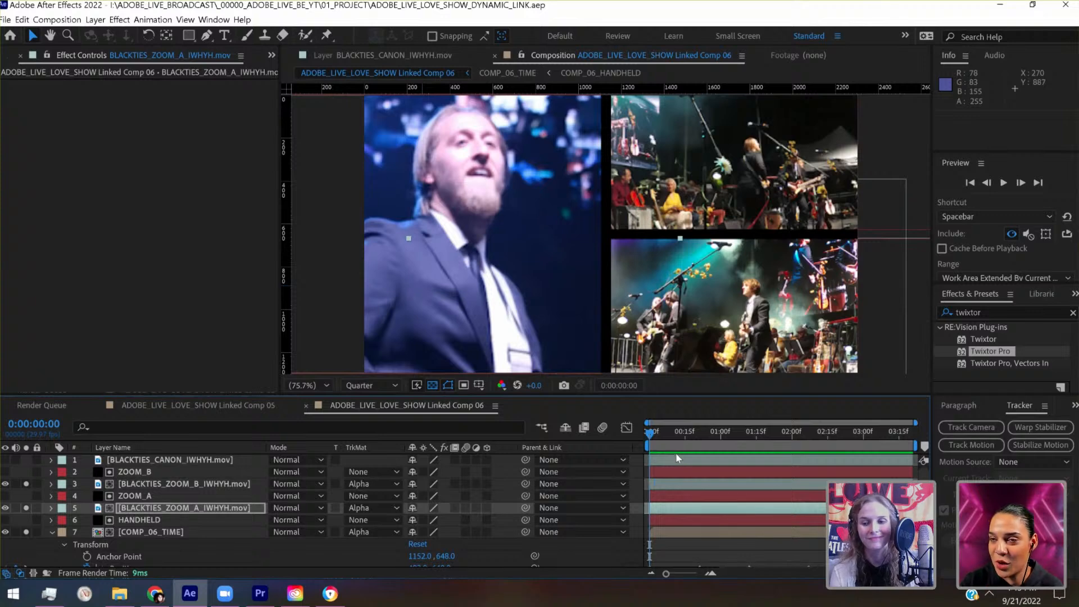
{"action": "left_click_drag", "start_coordinate": [662, 434], "coordinate": [682, 434]}
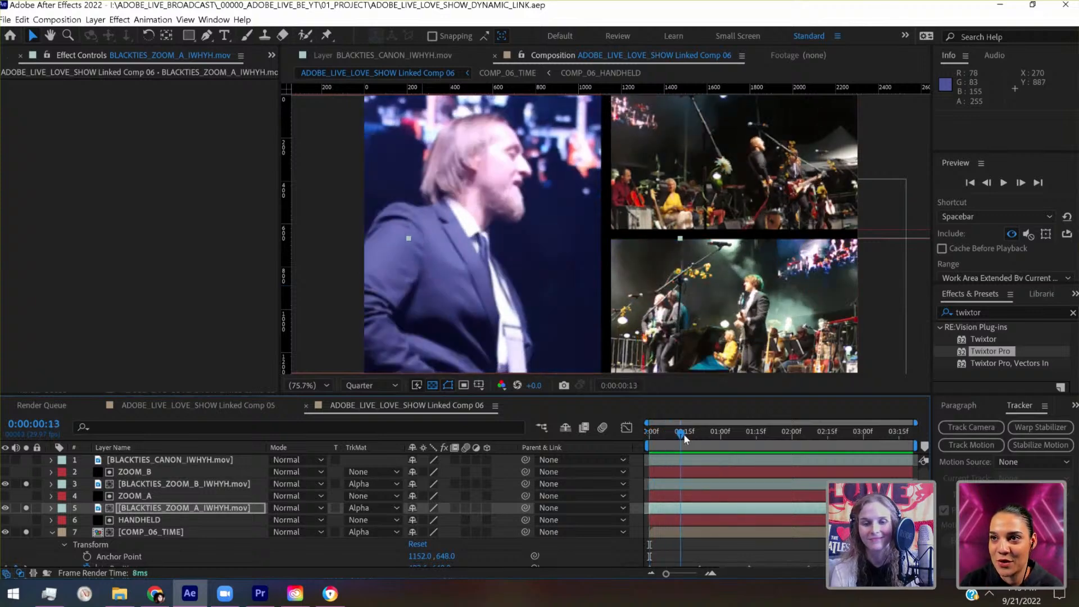
{"action": "key", "text": "Home"}
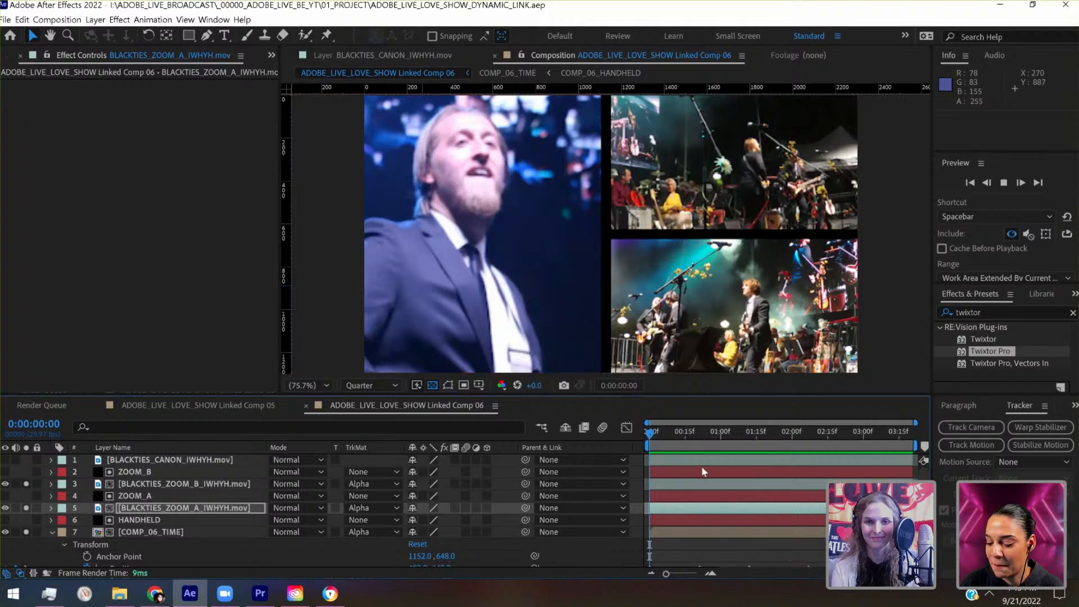
{"action": "key", "text": "space"}
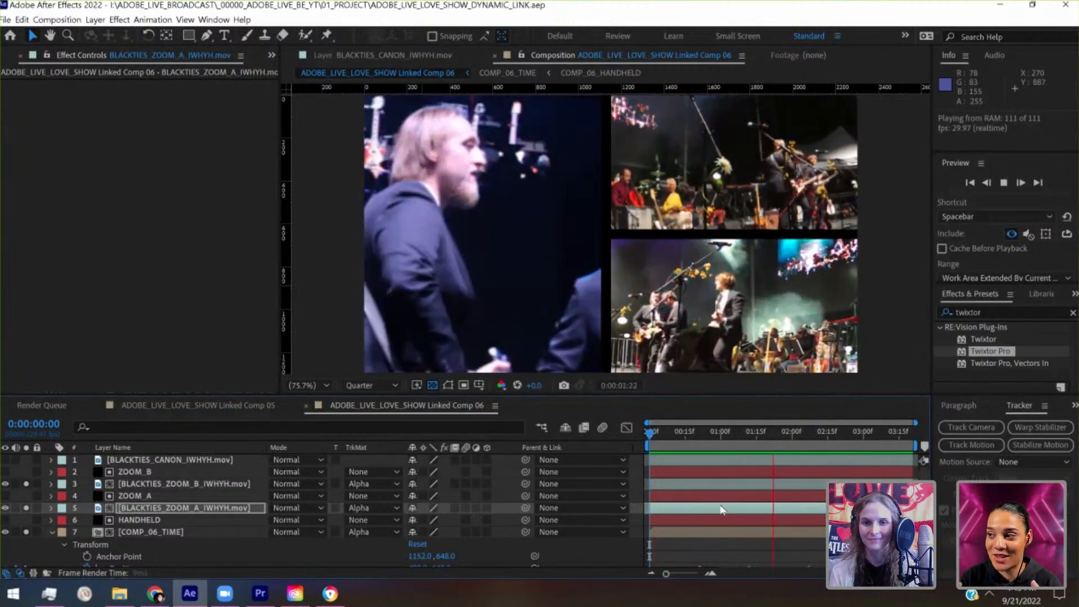
- Stop playback and add starting position and scale keyframes to the BLACKTIES_ZOOM_A_IWHYH.mov footage at 0:00:00:00
{"action": "key", "text": "space"}
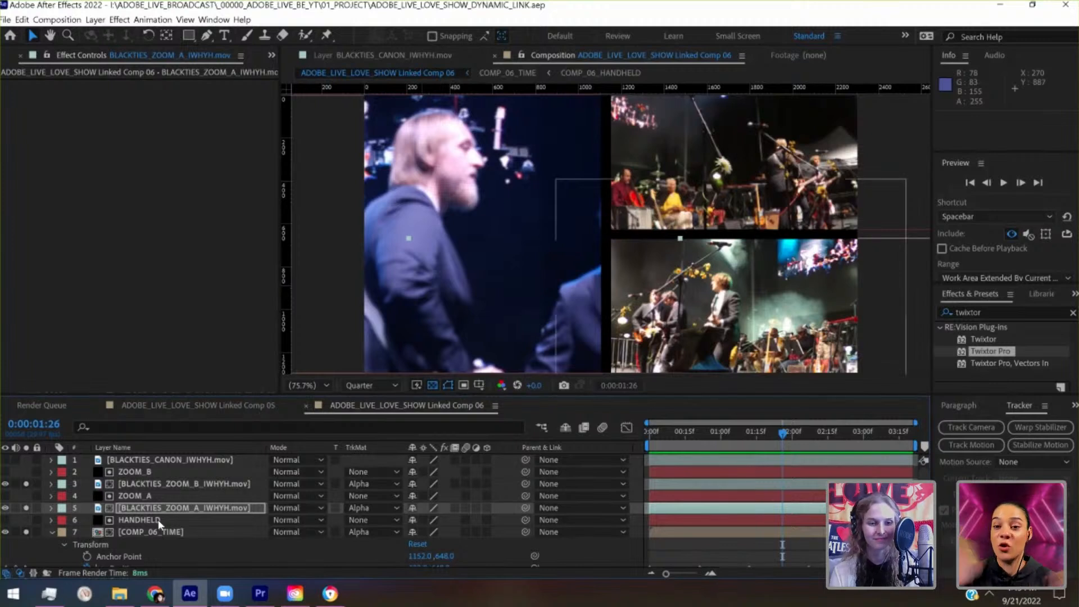
{"action": "left_click", "coordinate": [113, 497]}
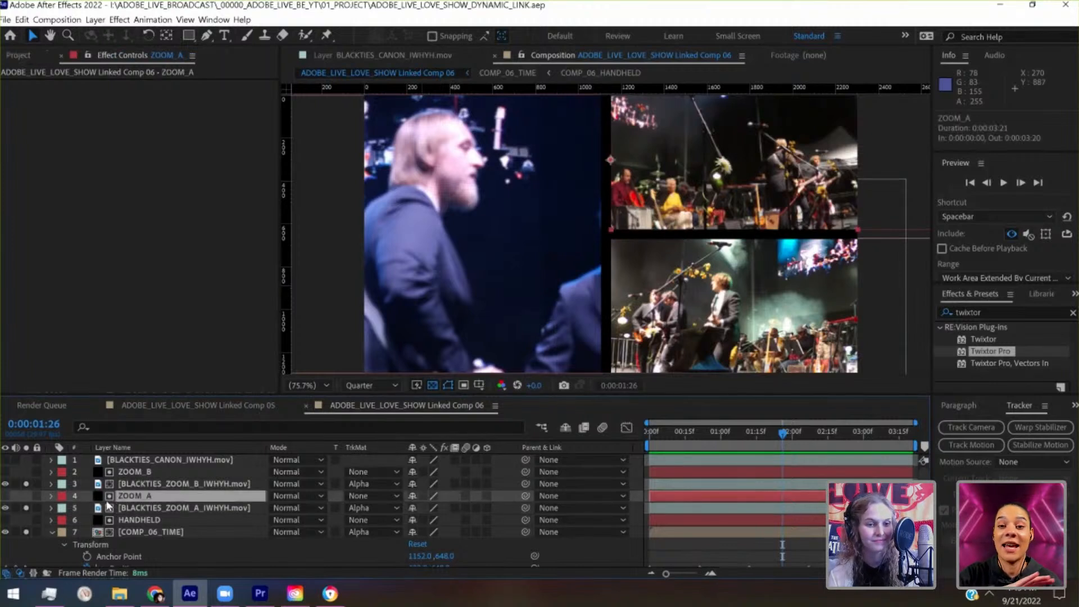
{"action": "left_click", "coordinate": [51, 508]}
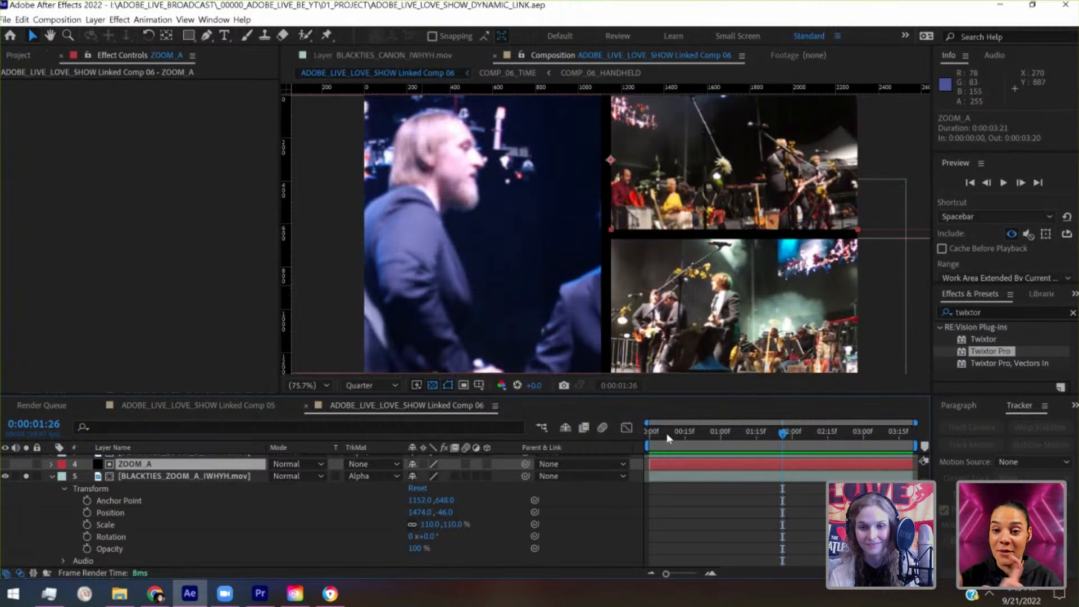
{"action": "left_click", "coordinate": [650, 432]}
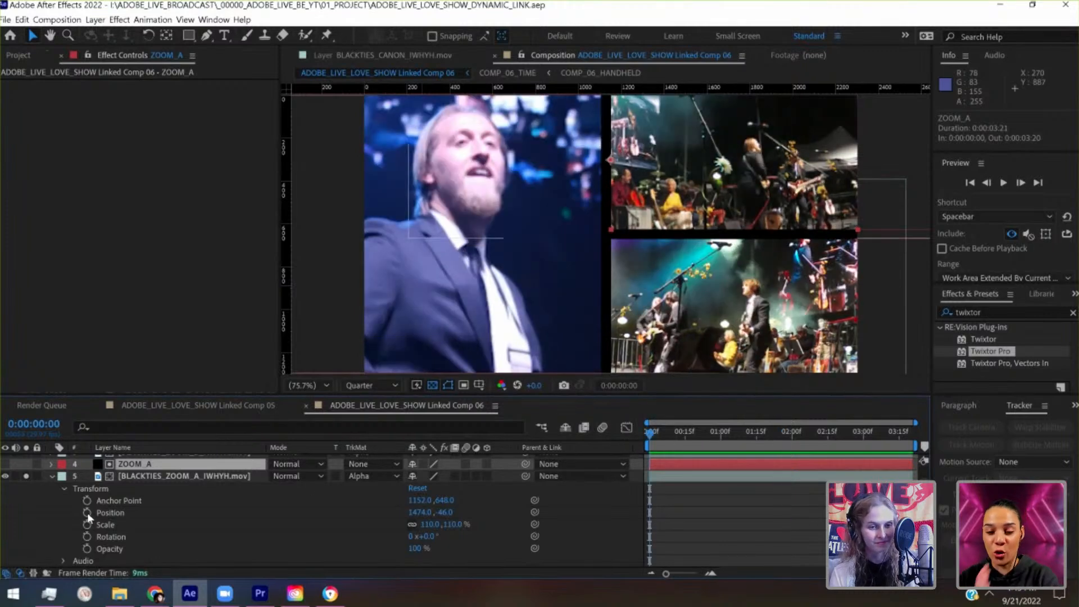
{"action": "left_click", "coordinate": [87, 513]}
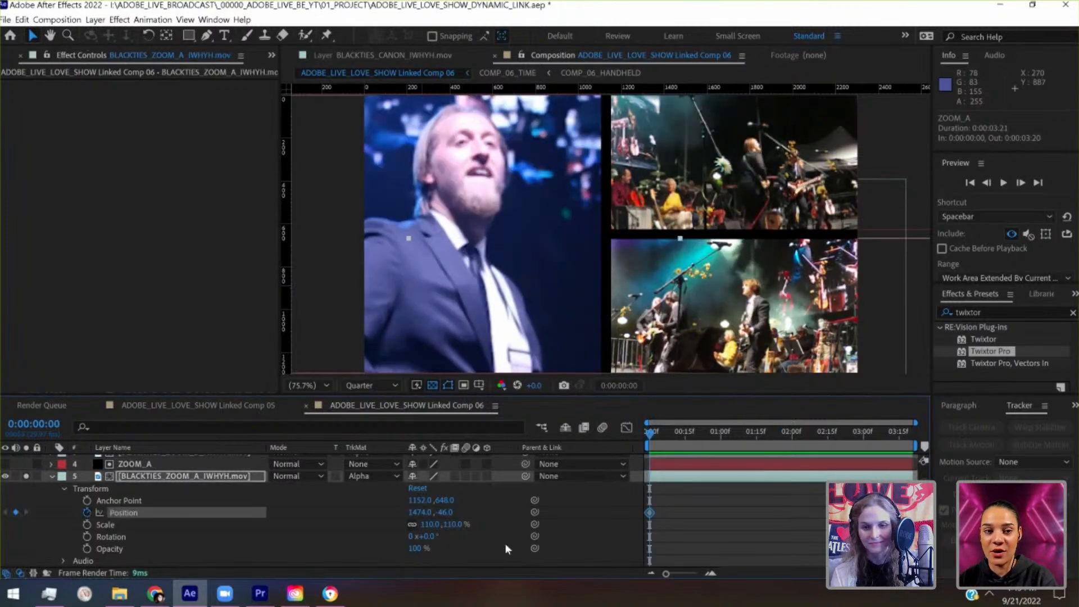
{"action": "left_click", "coordinate": [86, 525]}
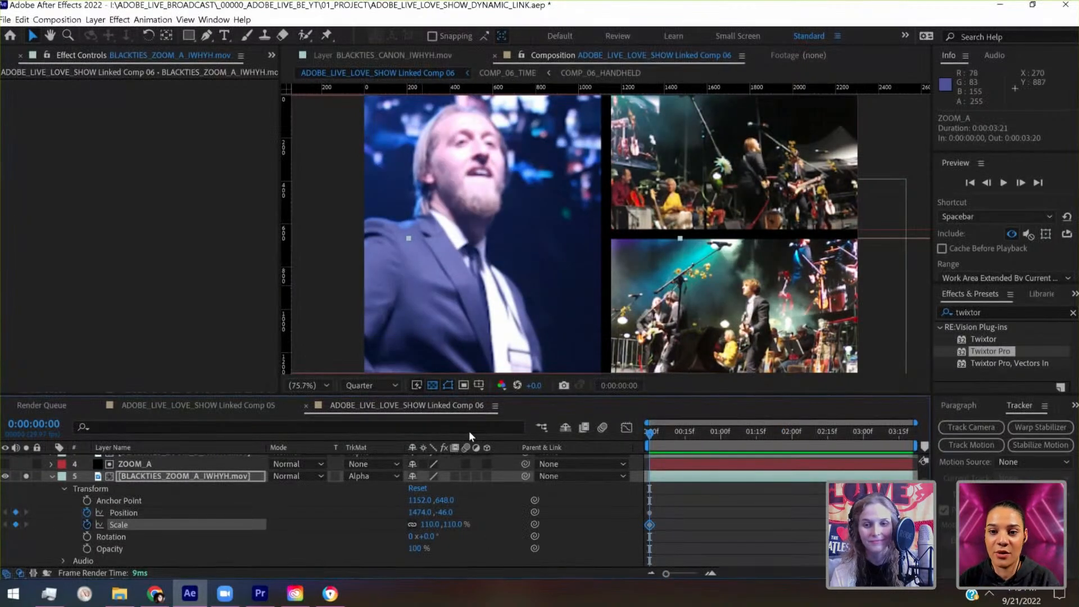
- Add position and scale keyframes to the BLACKTIES_ZOOM_A_IWHYH.mov footage at 0:00:02:15, keeping the existing values
{"action": "left_click", "coordinate": [867, 432]}
{"action": "left_click", "coordinate": [829, 437]}
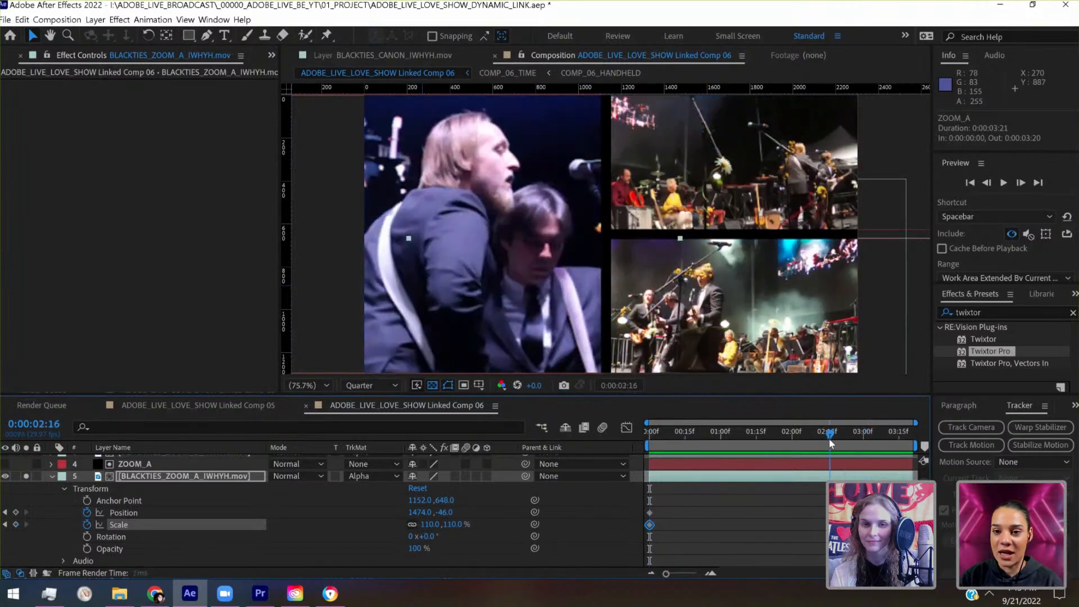
{"action": "left_click_drag", "start_coordinate": [828, 445], "coordinate": [828, 444]}
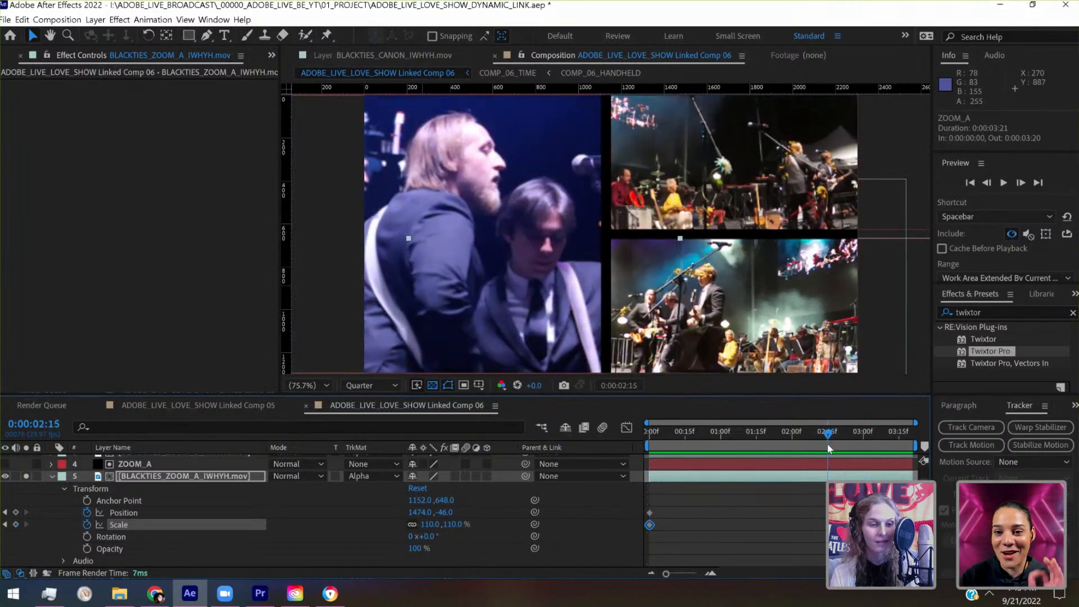
{"action": "left_click", "coordinate": [16, 513]}
{"action": "left_click", "coordinate": [16, 524]}
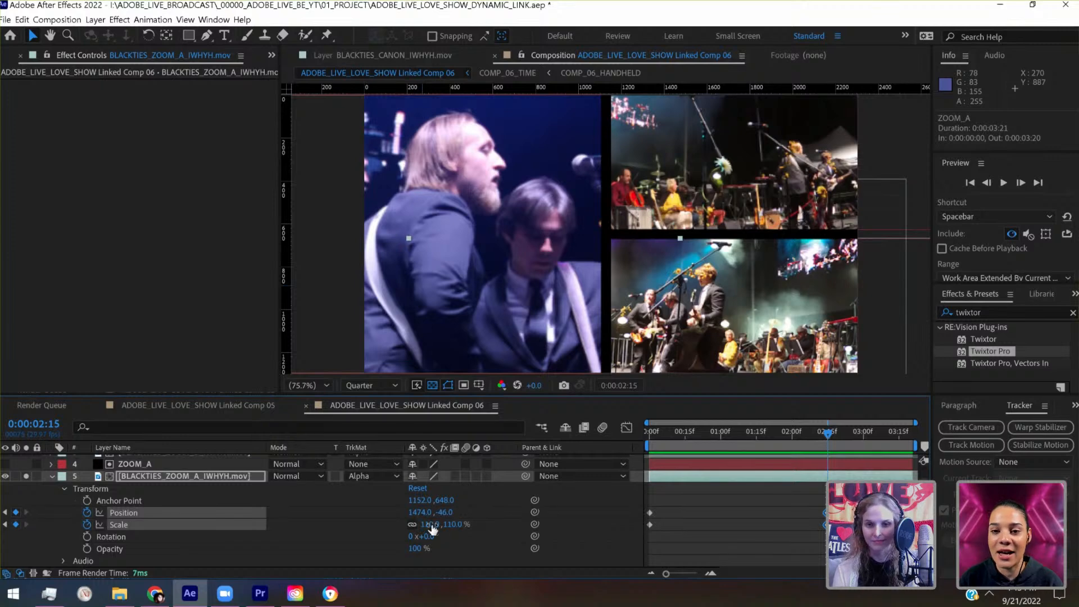
{"action": "left_click", "coordinate": [429, 524]}
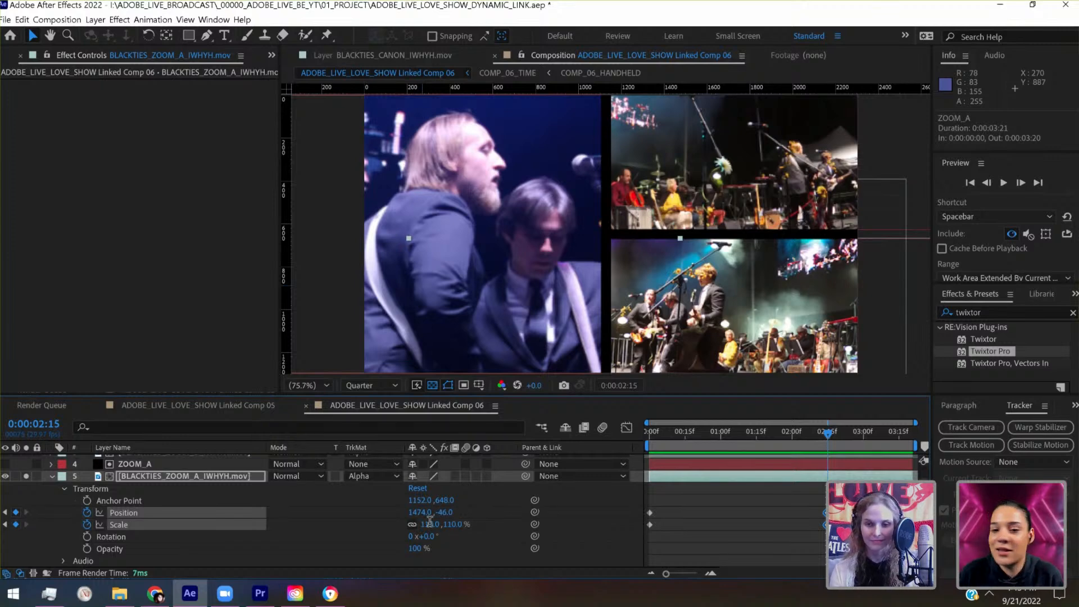
- Set the BLACKTIES_ZOOM_A_IWHYH.mov footage's scale keyframe at 0:00:00:00 to 150%
{"action": "left_click", "coordinate": [651, 440]}
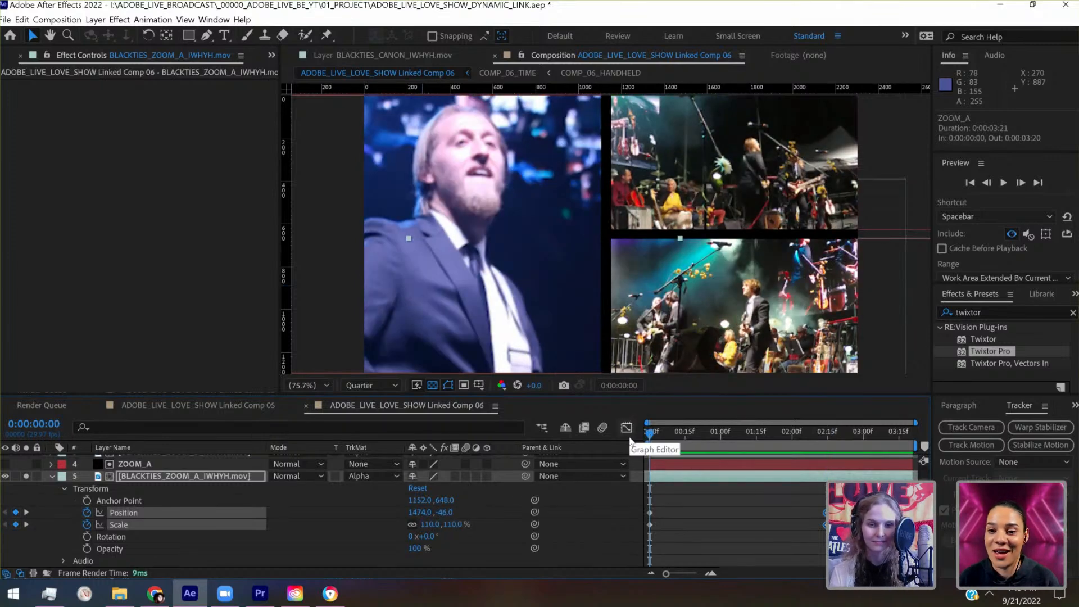
{"action": "left_click", "coordinate": [454, 524]}
{"action": "type", "text": "120"}
{"action": "key", "text": "Return"}
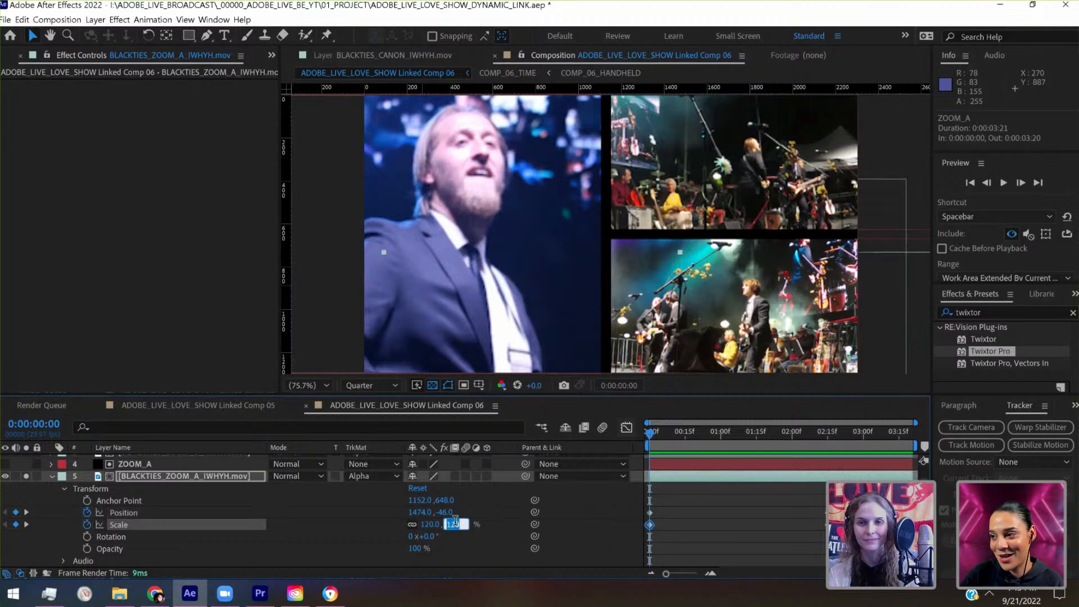
{"action": "key", "text": "shift+Up"}
{"action": "key", "text": "shift+Up"}
{"action": "key", "text": "shift+Up"}
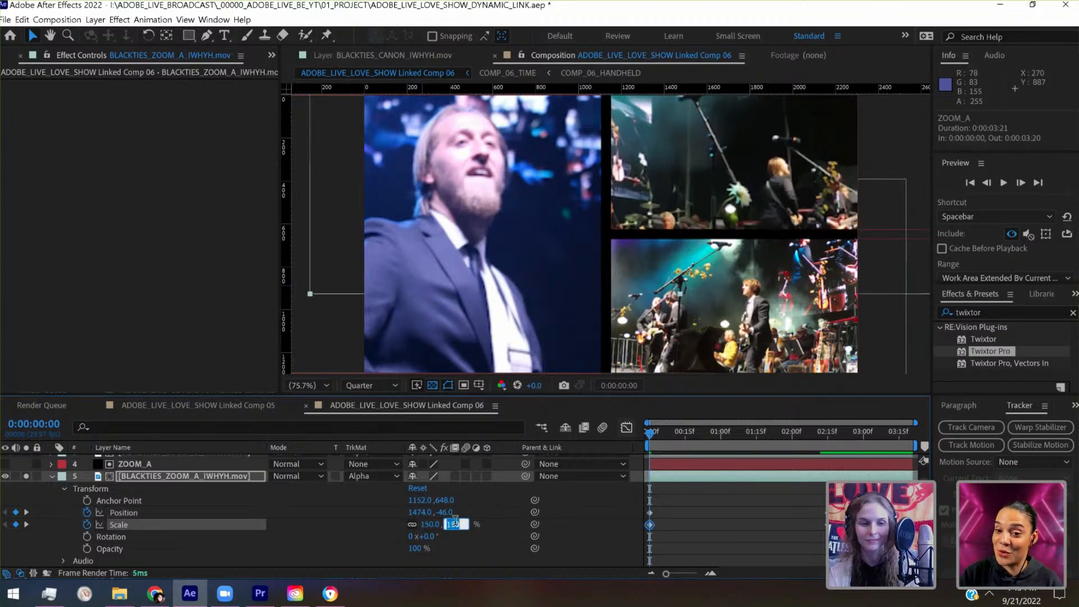
- Reframe the enlarged BLACKTIES_ZOOM_A_IWHYH.mov footage at 0:00:00:00 by moving its position to about 1094, -226, and save the project
{"action": "left_click", "coordinate": [251, 477]}
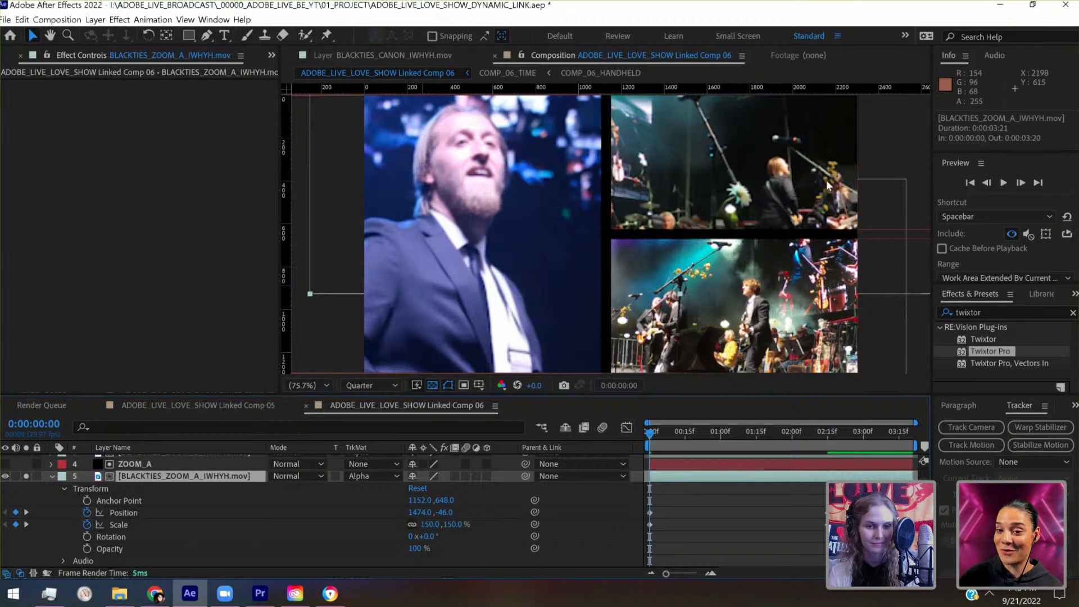
{"action": "key", "text": "shift+Left"}
{"action": "key", "text": "shift+Left"}
{"action": "key", "text": "shift+Left"}
{"action": "key", "text": "shift+Left"}
{"action": "key", "text": "shift+Left"}
{"action": "key", "text": "shift+Left"}
{"action": "key", "text": "shift+Left"}
{"action": "key", "text": "shift+Left"}
{"action": "key", "text": "shift+Left"}
{"action": "key", "text": "shift+Left"}
{"action": "key", "text": "shift+Left"}
{"action": "key", "text": "shift+Left"}
{"action": "key", "text": "shift+Left"}
{"action": "key", "text": "shift+Left"}
{"action": "key", "text": "shift+Left"}
{"action": "key", "text": "shift+Left"}
{"action": "key", "text": "shift+Left"}
{"action": "key", "text": "shift+Left"}
{"action": "key", "text": "shift+Left"}
{"action": "key", "text": "shift+Left"}
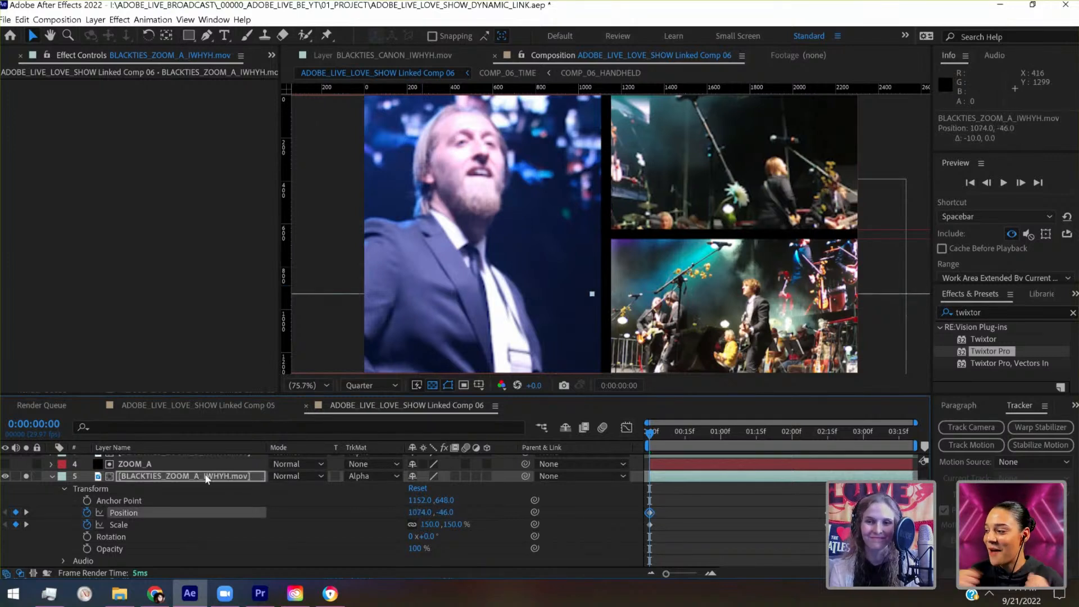
{"action": "key", "text": "shift+Left"}
{"action": "key", "text": "shift+Left"}
{"action": "key", "text": "shift+Left"}
{"action": "key", "text": "shift+Left"}
{"action": "key", "text": "shift+Left"}
{"action": "key", "text": "shift+Left"}
{"action": "key", "text": "shift+Left"}
{"action": "key", "text": "shift+Left"}
{"action": "key", "text": "shift+Left"}
{"action": "key", "text": "shift+Left"}
{"action": "key", "text": "shift+Up"}
{"action": "key", "text": "shift+Up"}
{"action": "key", "text": "shift+Up"}
{"action": "key", "text": "shift+Up"}
{"action": "key", "text": "shift+Up"}
{"action": "key", "text": "shift+Up"}
{"action": "key", "text": "shift+Up"}
{"action": "key", "text": "shift+Up"}
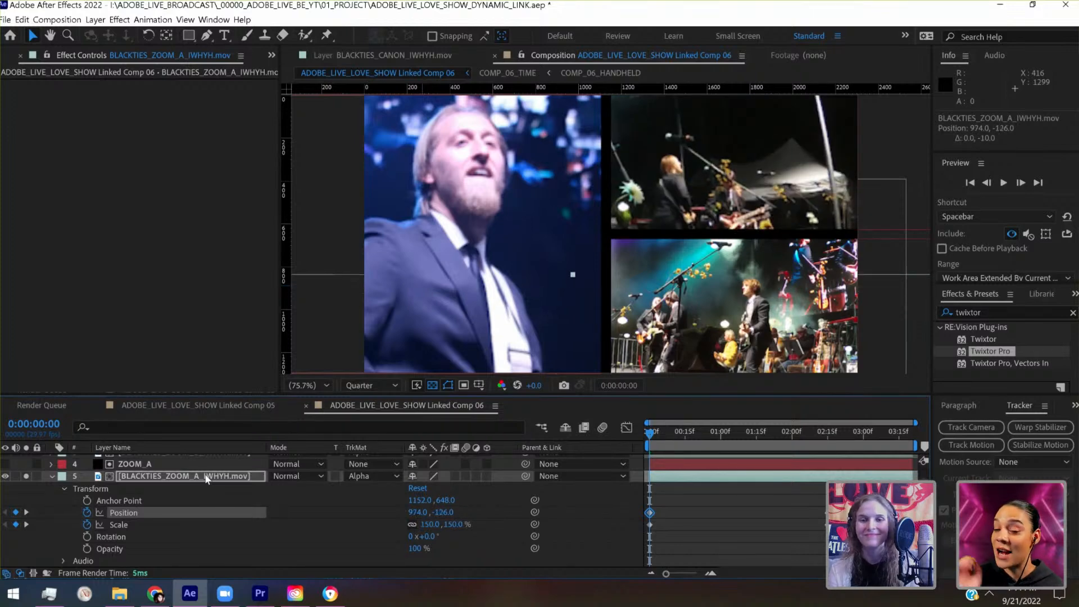
{"action": "key", "text": "shift+Up"}
{"action": "key", "text": "shift+Up"}
{"action": "key", "text": "shift+Up"}
{"action": "key", "text": "shift+Up"}
{"action": "key", "text": "shift+Up"}
{"action": "key", "text": "shift+Up"}
{"action": "key", "text": "shift+Up"}
{"action": "key", "text": "shift+Up"}
{"action": "key", "text": "shift+Up"}
{"action": "key", "text": "shift+Up"}
{"action": "key", "text": "shift+Up"}
{"action": "key", "text": "shift+Up"}
{"action": "key", "text": "shift+Up"}
{"action": "key", "text": "shift+Up"}
{"action": "key", "text": "shift+Up"}
{"action": "key", "text": "shift+Up"}
{"action": "key", "text": "shift+Up"}
{"action": "key", "text": "shift+Up"}
{"action": "key", "text": "shift+Up"}
{"action": "key", "text": "shift+Right"}
{"action": "key", "text": "shift+Right"}
{"action": "key", "text": "shift+Right"}
{"action": "key", "text": "shift+Right"}
{"action": "key", "text": "shift+Right"}
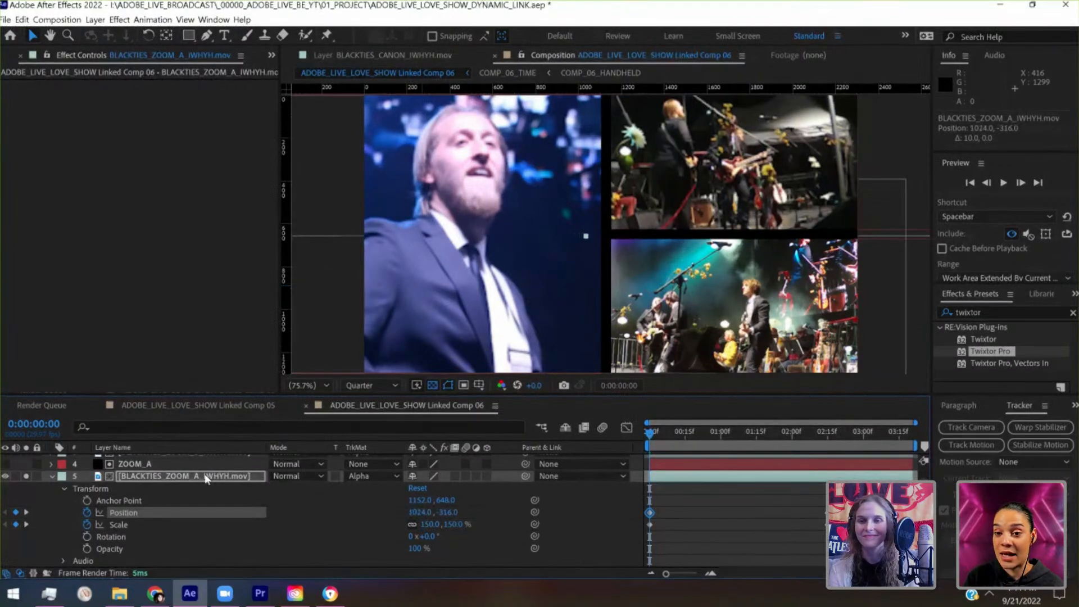
{"action": "key", "text": "shift+Right"}
{"action": "key", "text": "shift+Right"}
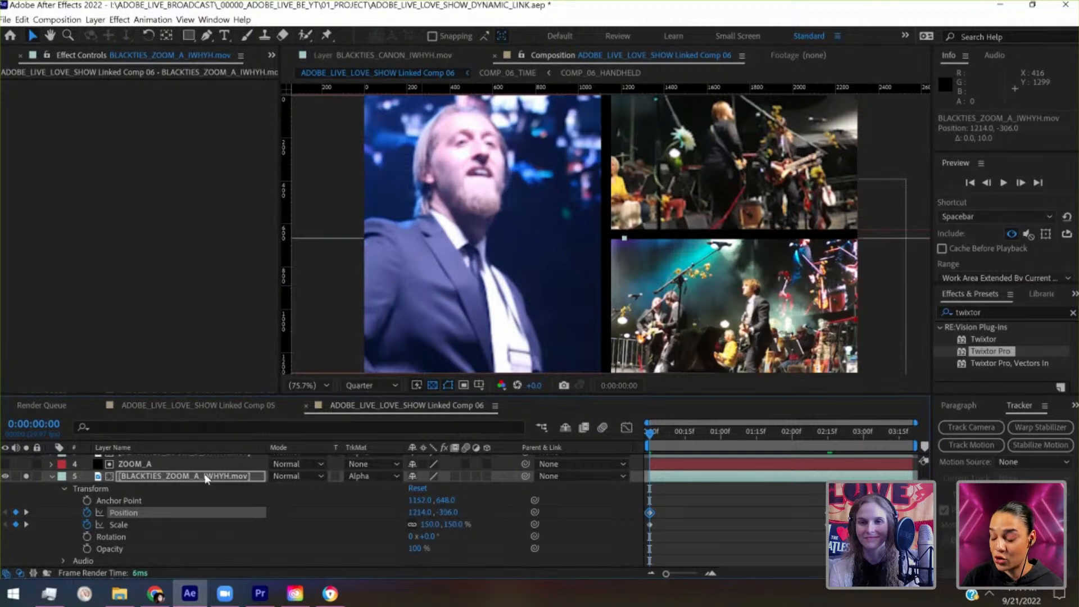
{"action": "key", "text": "shift+Down"}
{"action": "key", "text": "shift+Down"}
{"action": "key", "text": "shift+Down"}
{"action": "key", "text": "shift+Down"}
{"action": "key", "text": "shift+Down"}
{"action": "key", "text": "shift+Down"}
{"action": "key", "text": "shift+Down"}
{"action": "key", "text": "shift+Down"}
{"action": "key", "text": "shift+Down"}
{"action": "key", "text": "shift+Left"}
{"action": "key", "text": "shift+Left"}
{"action": "key", "text": "shift+Left"}
{"action": "key", "text": "shift+Left"}
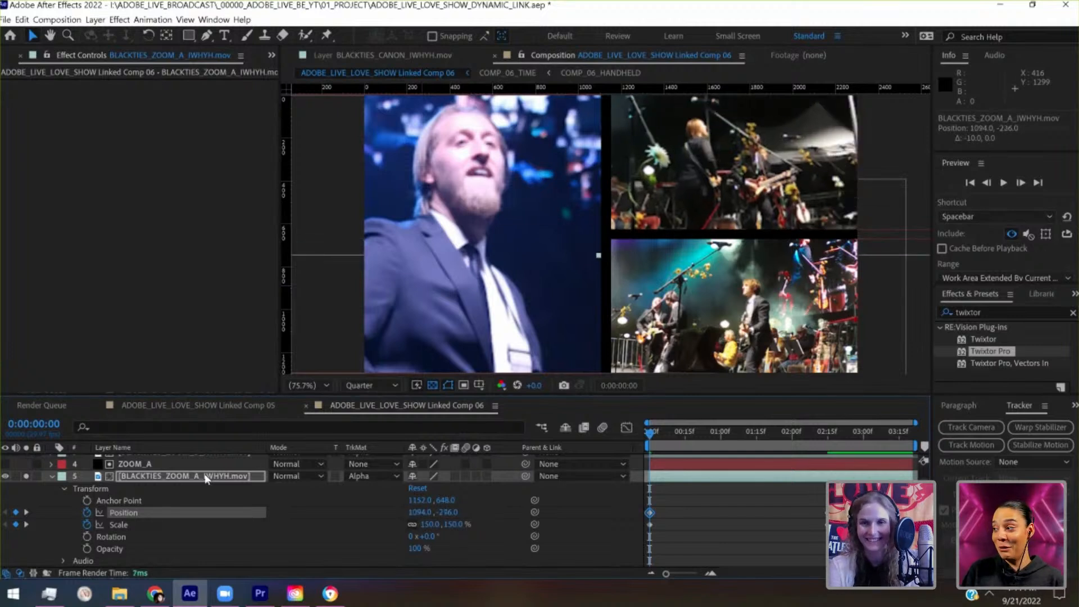
{"action": "key", "text": "ctrl+s"}
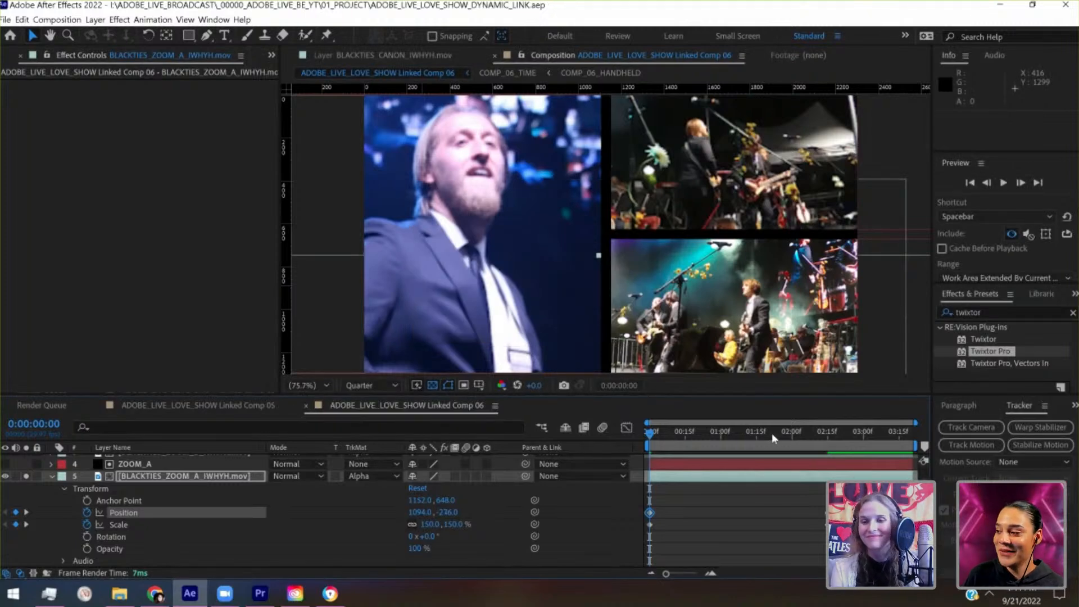
- Move the BLACKTIES_ZOOM_A_IWHYH.mov footage's position at 0:00:02:15 to 1434, -46
{"action": "left_click_drag", "start_coordinate": [808, 434], "coordinate": [829, 443]}
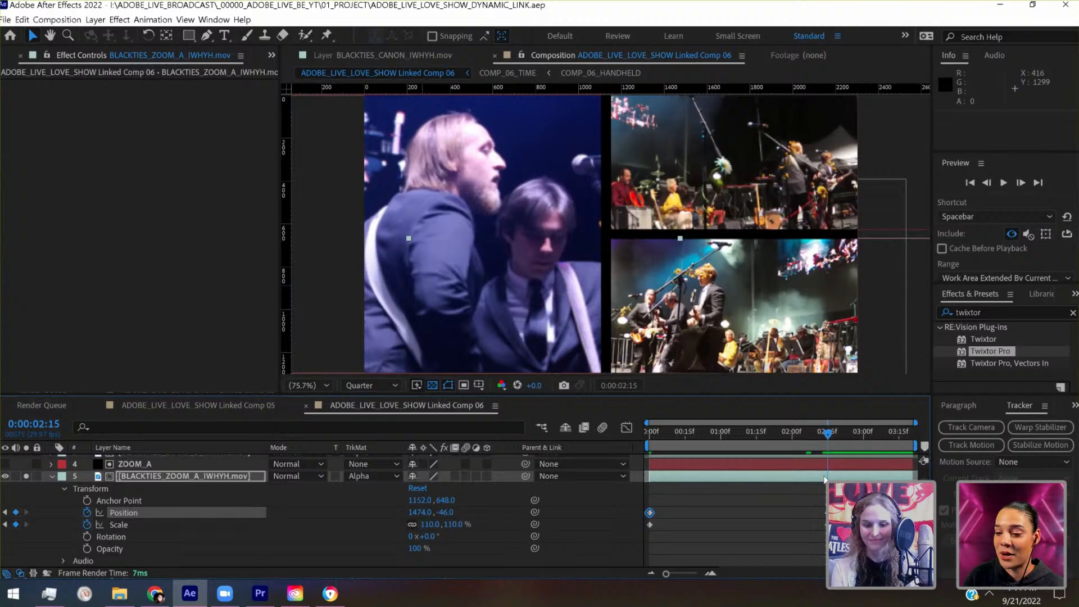
{"action": "key", "text": "shift+Left"}
{"action": "key", "text": "shift+Left"}
{"action": "key", "text": "shift+Left"}
{"action": "key", "text": "shift+Left"}
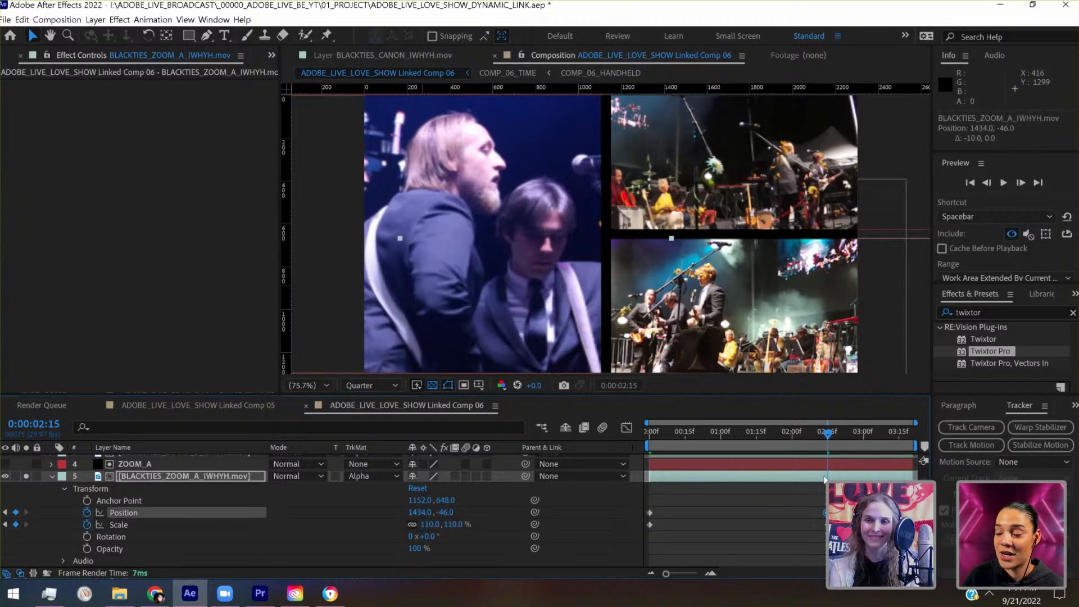
- Apply Easy Ease to the zoom footage's position and scale keyframes at 0:00:02:15, return to the start and save the project
{"action": "left_click_drag", "start_coordinate": [818, 436], "coordinate": [787, 437]}
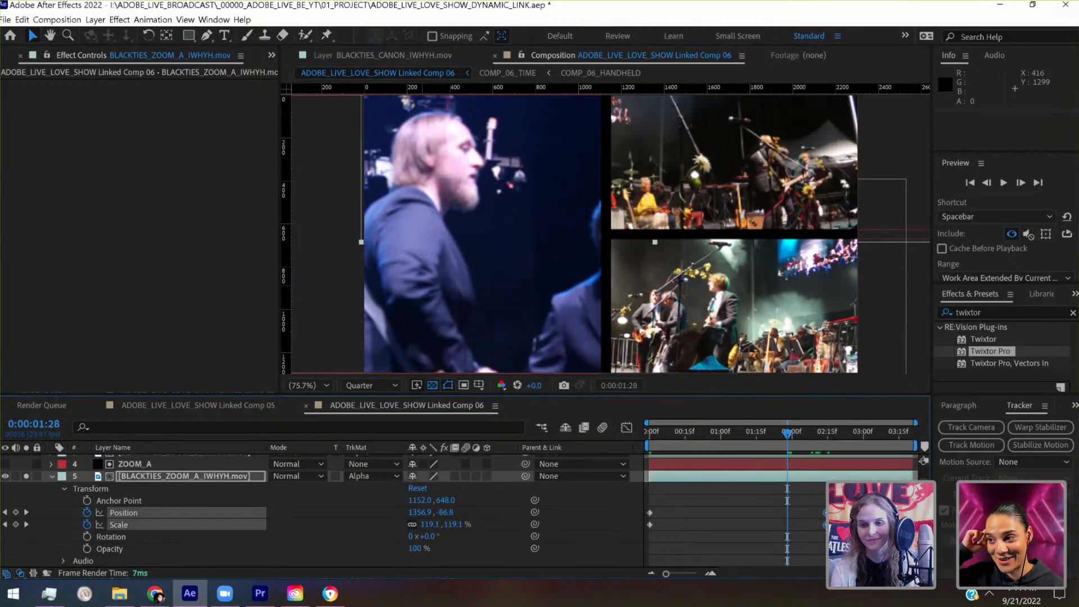
{"action": "right_click", "coordinate": [826, 525]}
{"action": "mouse_move", "coordinate": [877, 502]}
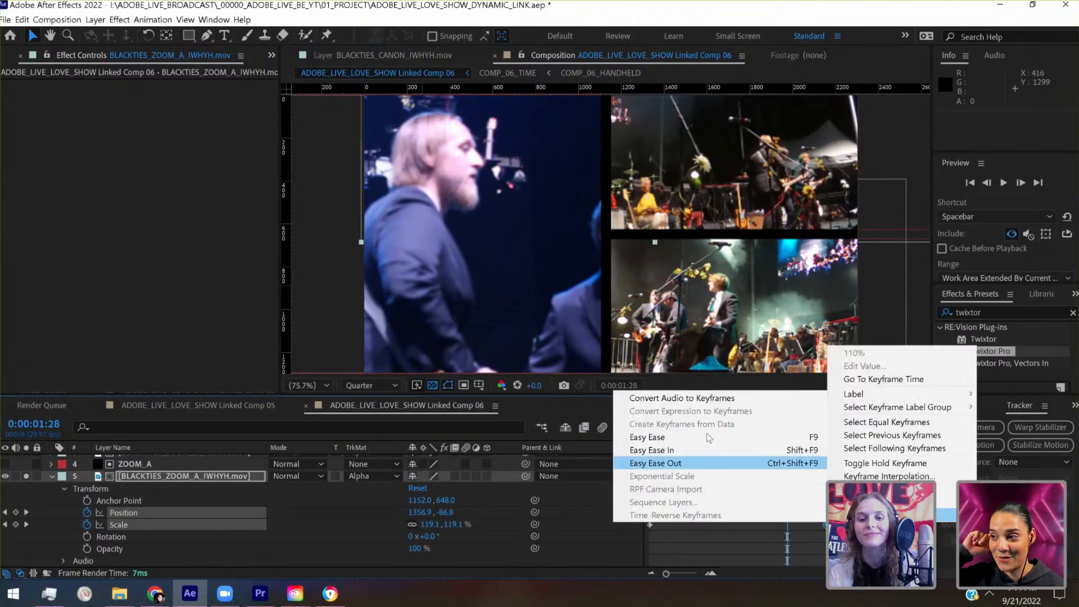
{"action": "left_click", "coordinate": [674, 487]}
{"action": "left_click", "coordinate": [654, 435]}
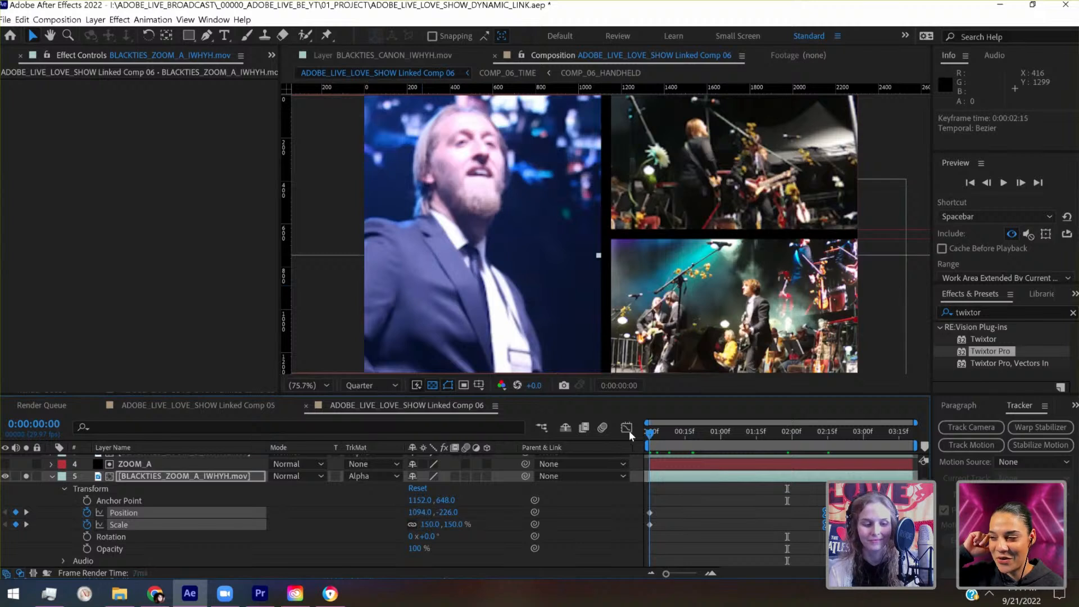
{"action": "key", "text": "ctrl+s"}
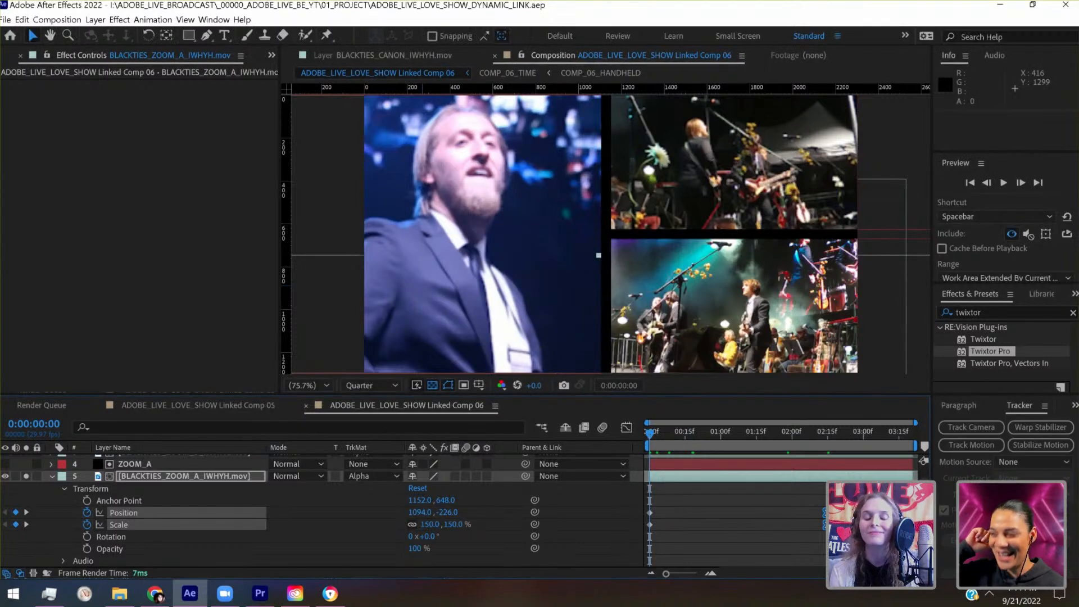
- Apply Easy Ease to the zoom footage's position and scale keyframes at 0:00:00:00
{"action": "left_click_drag", "start_coordinate": [638, 507], "coordinate": [652, 529]}
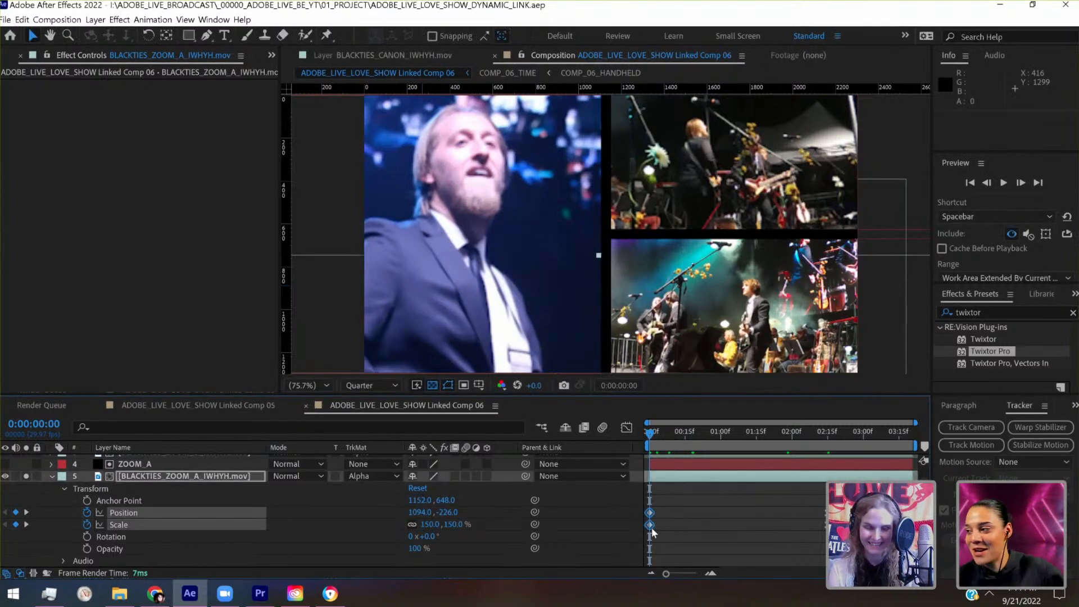
{"action": "right_click", "coordinate": [651, 528]}
{"action": "mouse_move", "coordinate": [668, 526]}
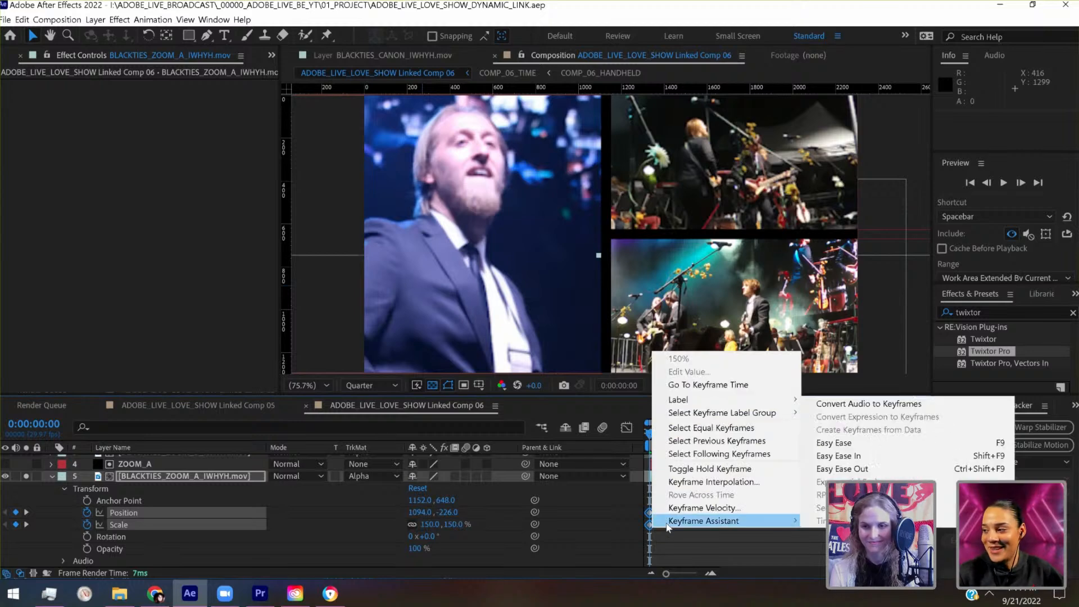
{"action": "left_click", "coordinate": [869, 455]}
- Time-reverse all of the BLACKTIES_ZOOM_A_IWHYH.mov footage's position and scale keyframes, and save the project
{"action": "left_click_drag", "start_coordinate": [836, 497], "coordinate": [642, 543]}
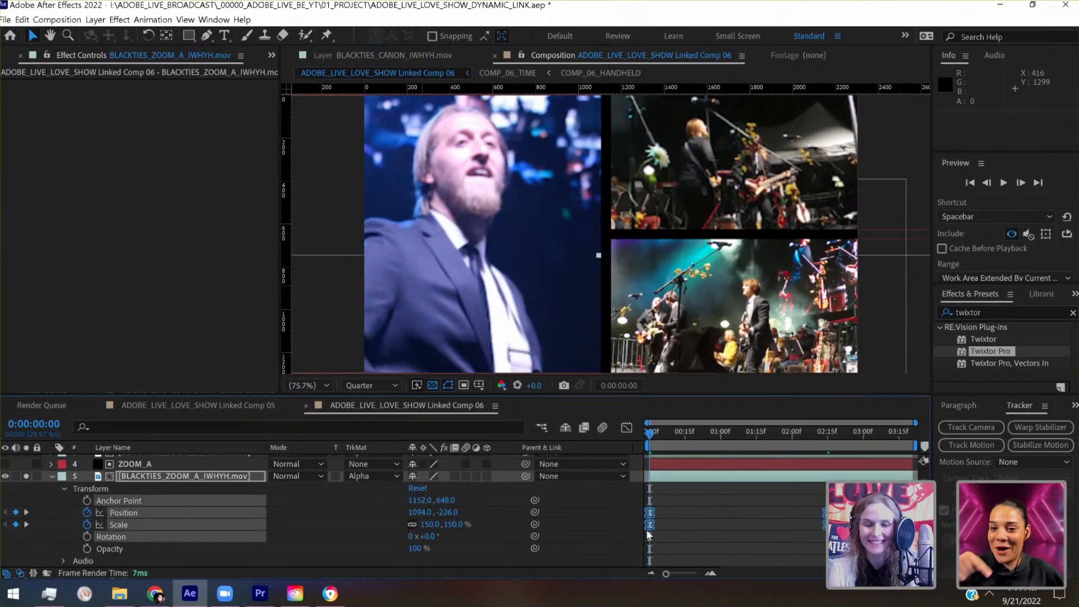
{"action": "right_click", "coordinate": [650, 528]}
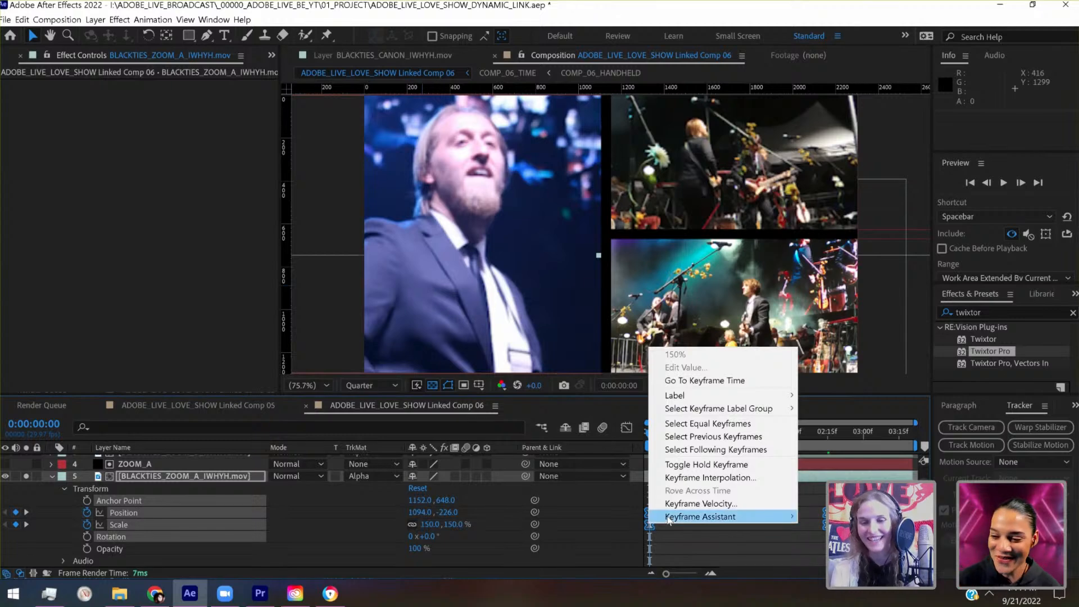
{"action": "mouse_move", "coordinate": [692, 513]}
{"action": "left_click", "coordinate": [831, 439]}
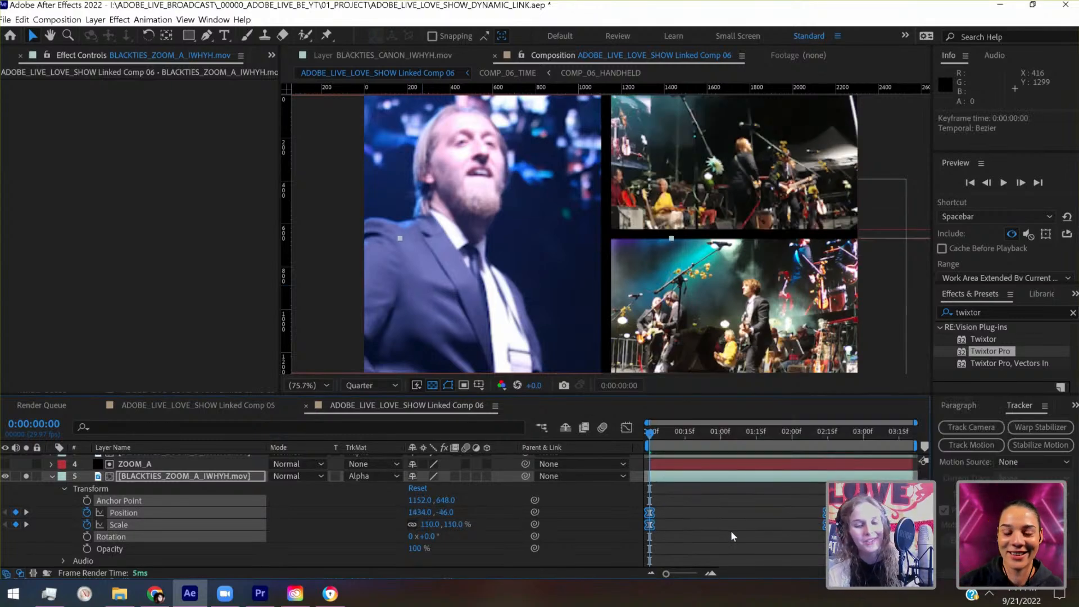
{"action": "key", "text": "ctrl+s"}
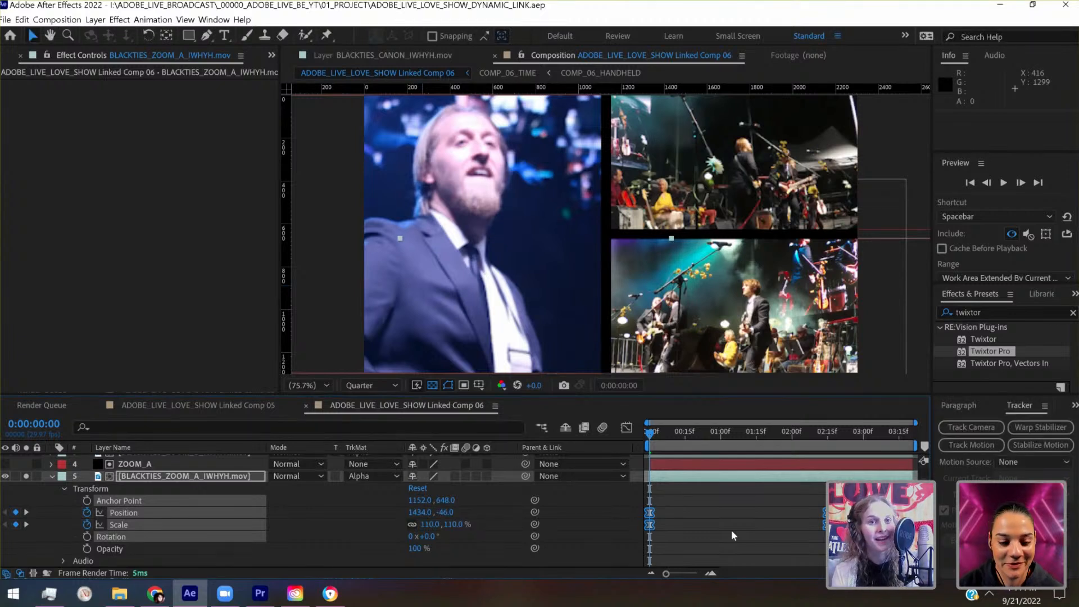
- Deselect the keyframes and play the composition to review the ZOOM_A panel's animated zoom
{"action": "left_click", "coordinate": [731, 531]}
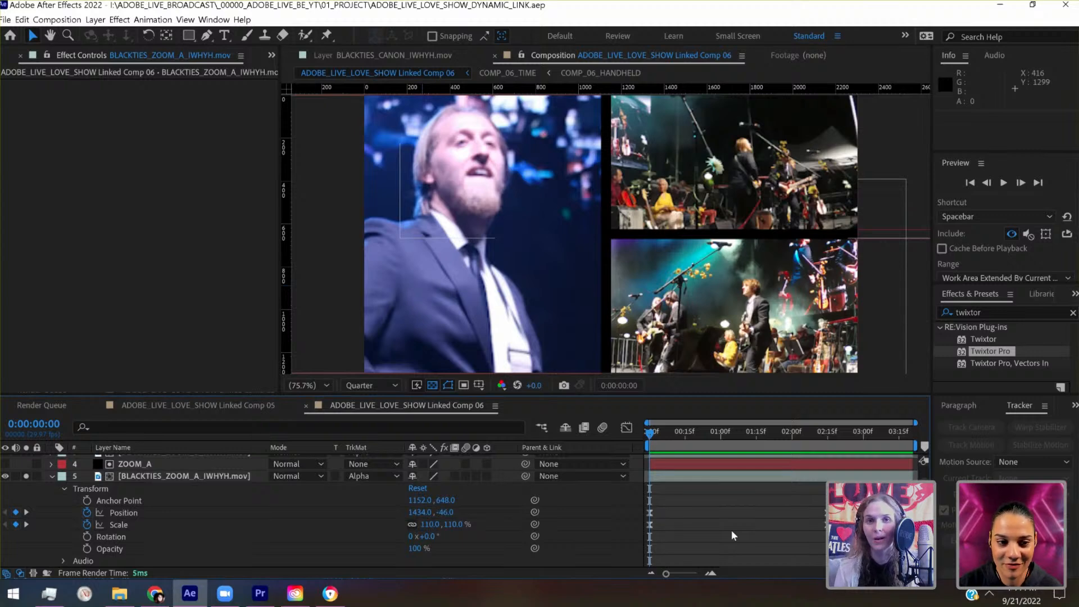
{"action": "key", "text": "space"}
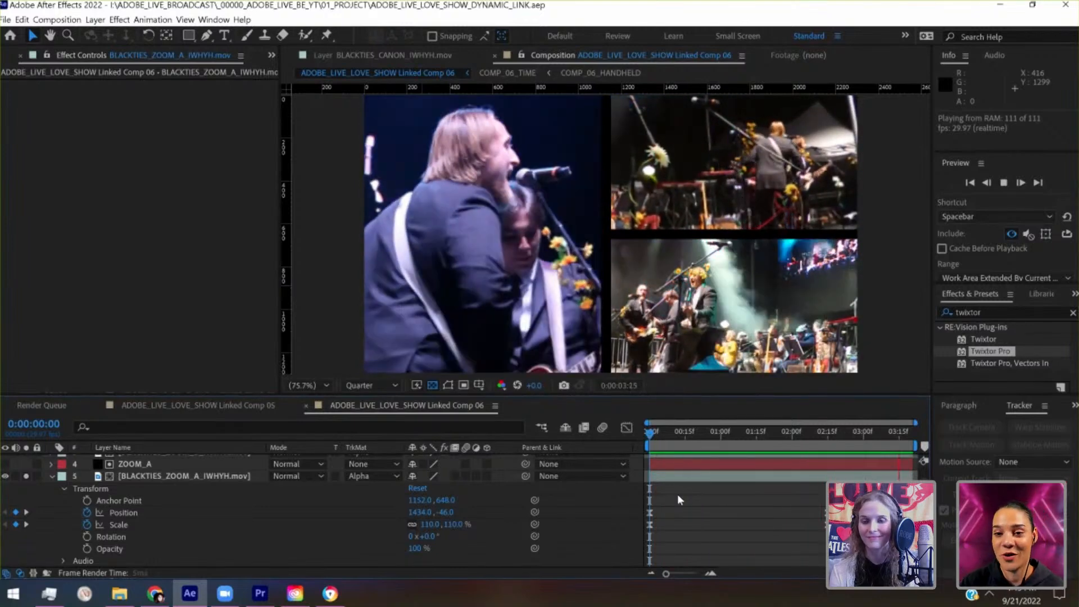
{"action": "key", "text": "space"}
- Convert the zoom footage's position and scale keyframes at 0:00:00:00 to linear interpolation
{"action": "left_click", "coordinate": [643, 436]}
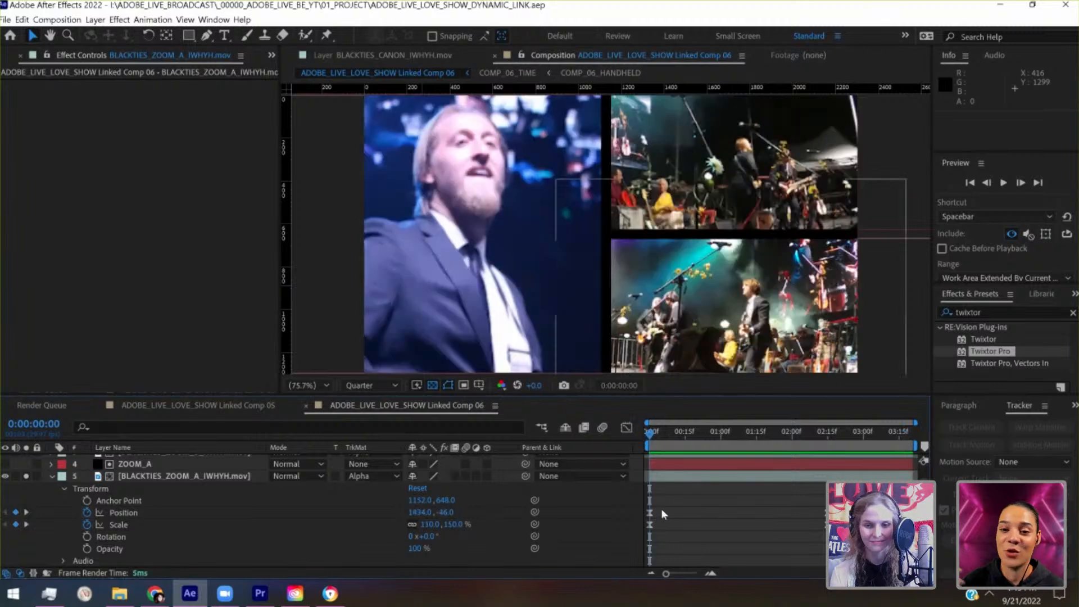
{"action": "left_click_drag", "start_coordinate": [662, 506], "coordinate": [637, 532]}
{"action": "left_click", "coordinate": [651, 524], "text": "ctrl"}
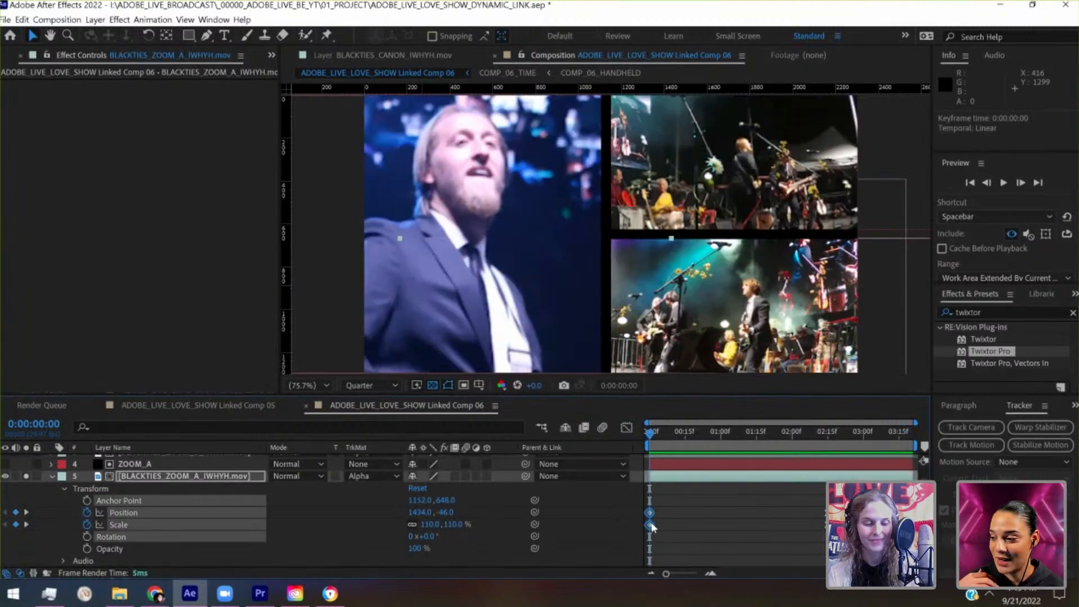
- Save the project and play the composition to review the ZOOM_A panel's zoom with its linear start keyframes
{"action": "key", "text": "ctrl+s"}
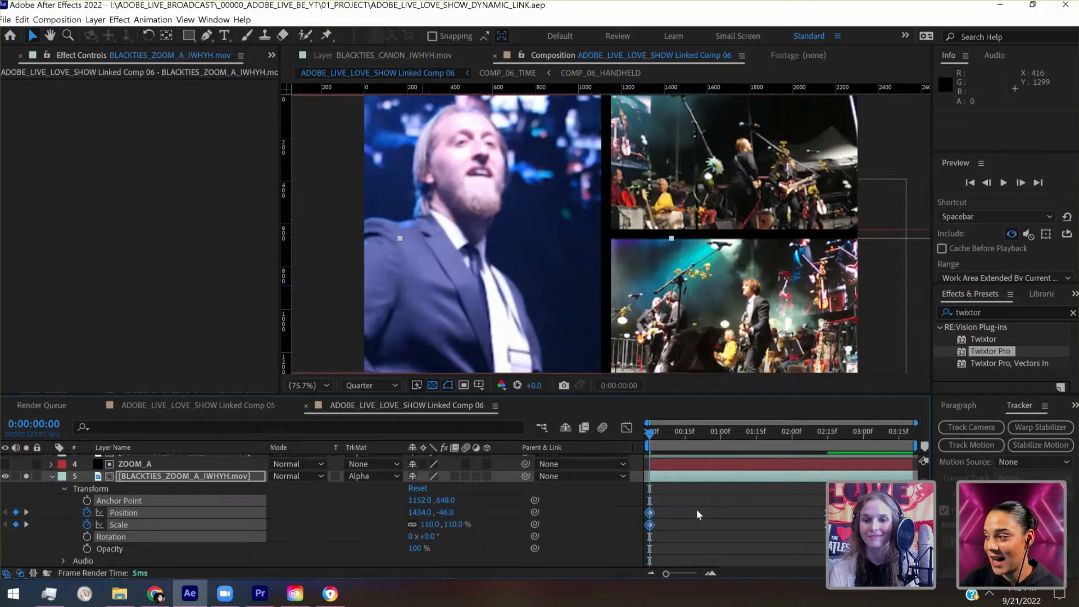
{"action": "key", "text": "space"}
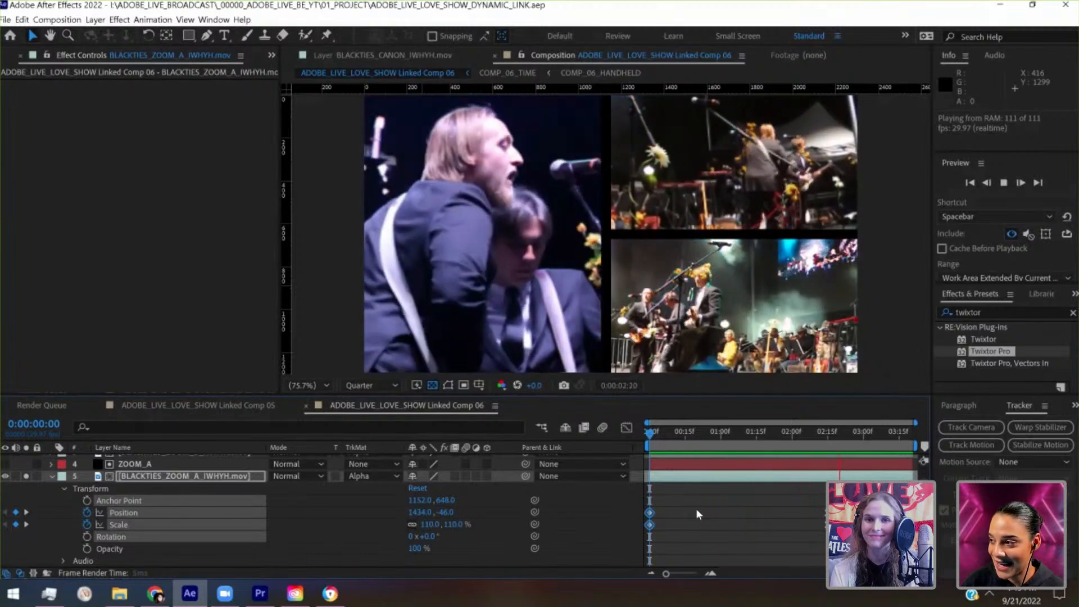
{"action": "key", "text": "space"}
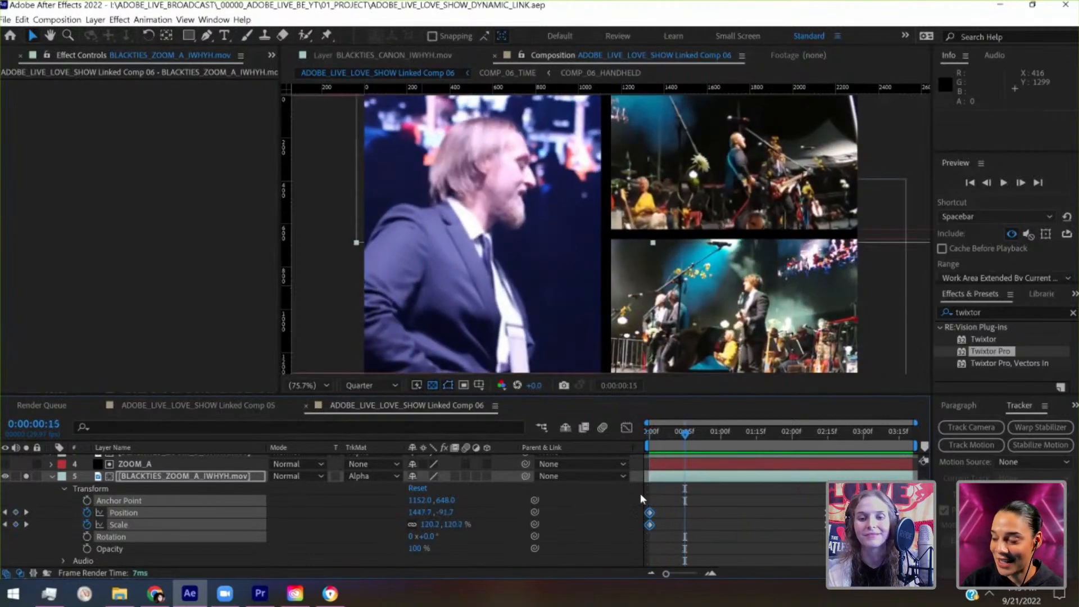
- Move the BLACKTIES_ZOOM_A_IWHYH.mov footage's ending position and scale keyframes to 0:00:02:25
{"action": "left_click", "coordinate": [795, 432]}
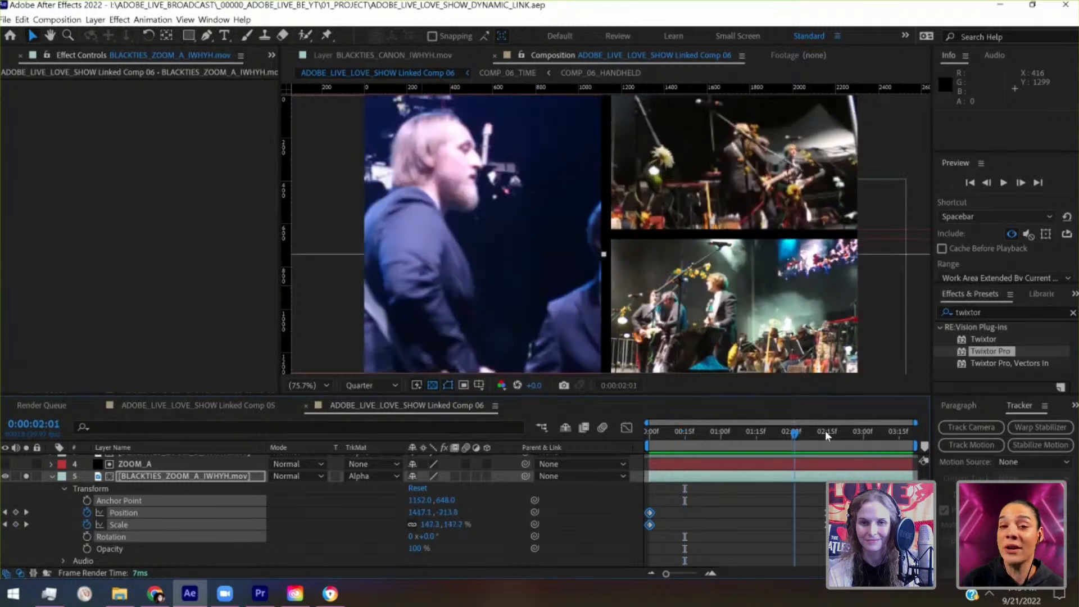
{"action": "left_click_drag", "start_coordinate": [825, 430], "coordinate": [852, 432]}
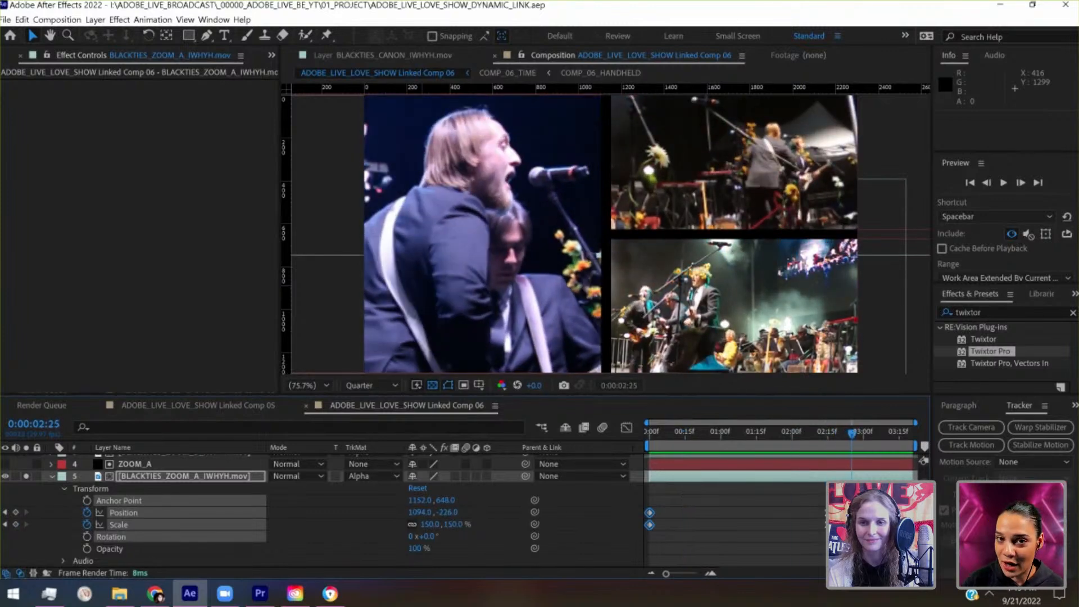
{"action": "left_click", "coordinate": [820, 523]}
{"action": "left_click_drag", "start_coordinate": [827, 513], "coordinate": [846, 512]}
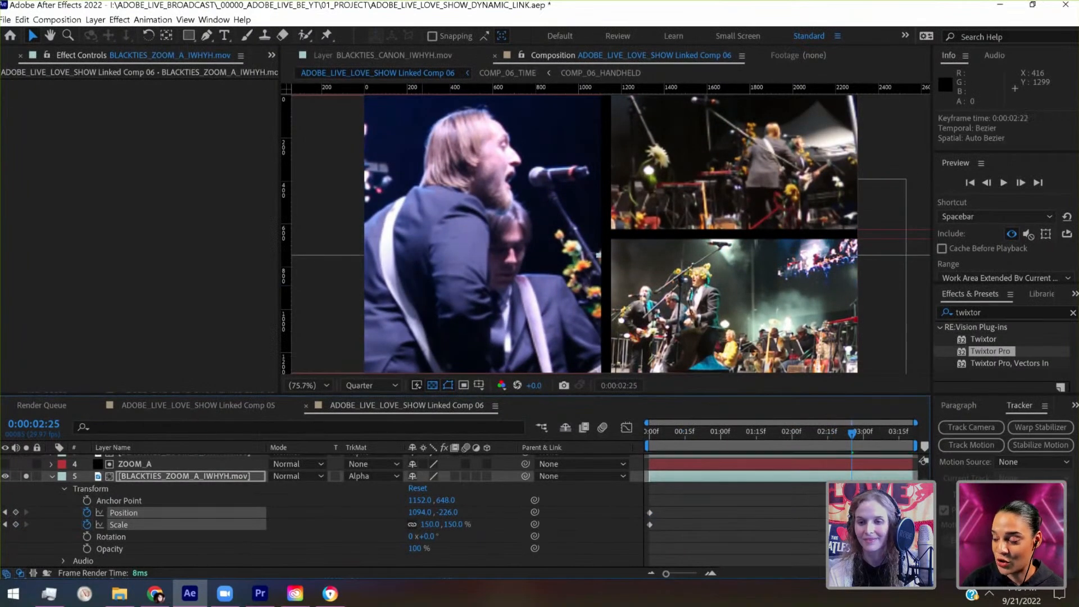
- Enable position and scale keyframing on the BLACKTIES_ZOOM_B_IWHYH.mov layer at 0:00:00:00
{"action": "scroll", "coordinate": [565, 565], "scroll_direction": "up", "scroll_amount": 3}
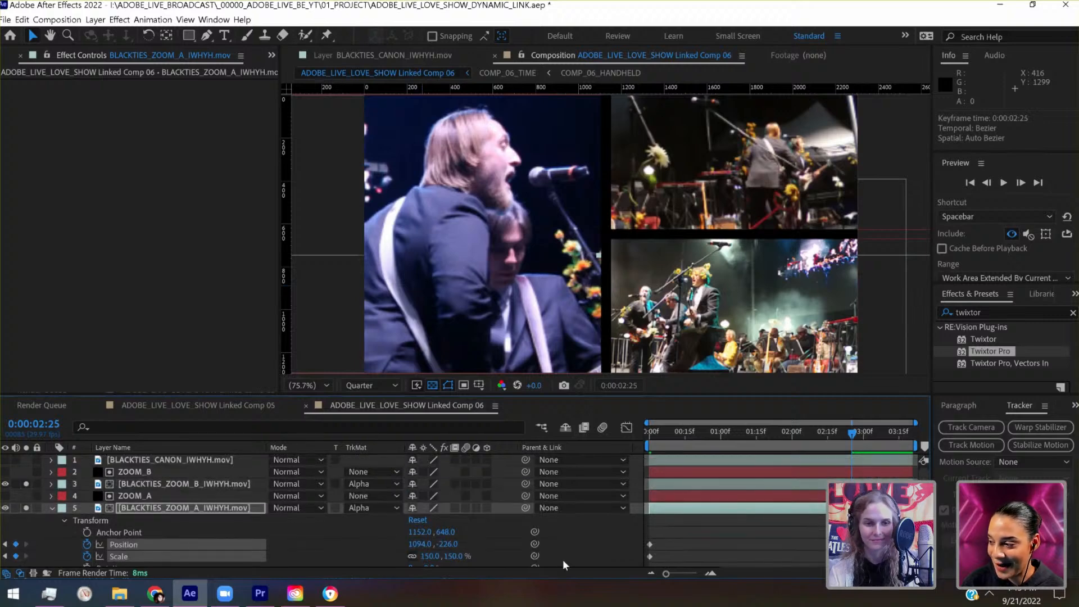
{"action": "left_click", "coordinate": [51, 484]}
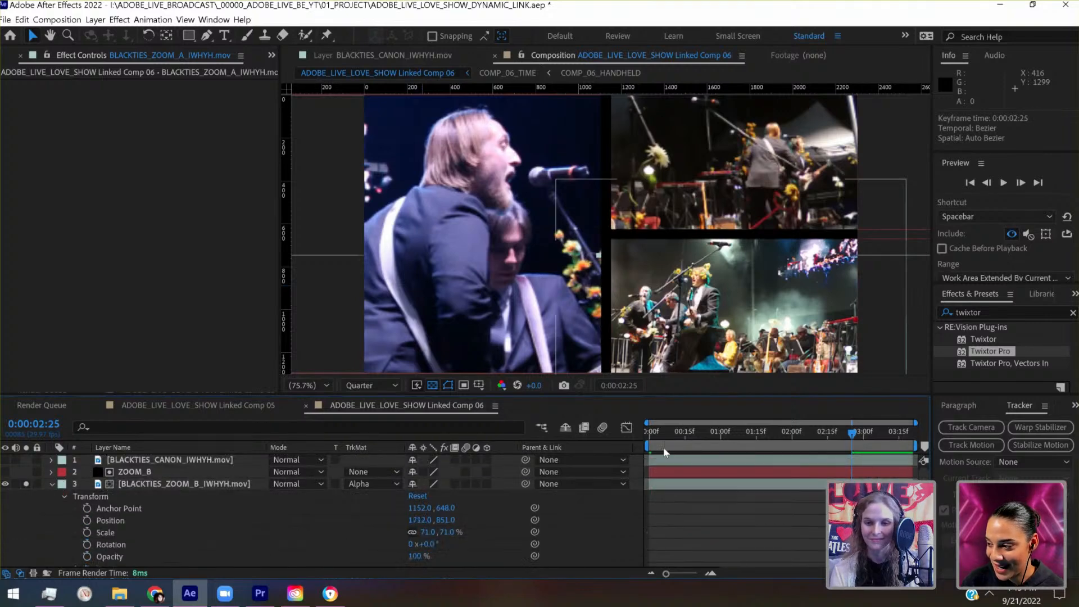
{"action": "scroll", "coordinate": [652, 438], "scroll_direction": "down", "scroll_amount": 1}
{"action": "left_click", "coordinate": [647, 437]}
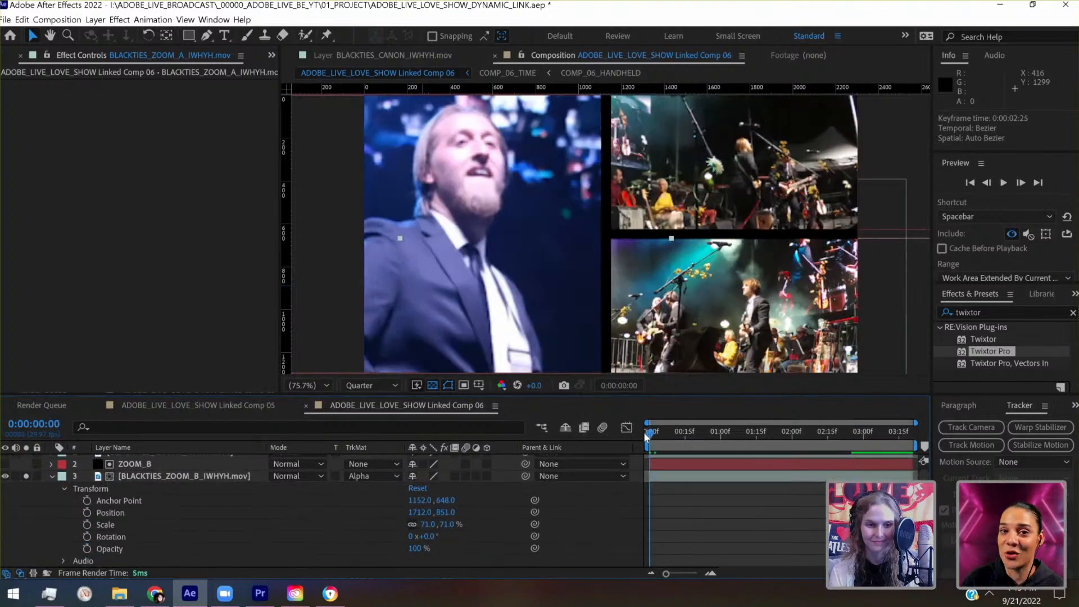
{"action": "left_click", "coordinate": [88, 513]}
{"action": "left_click", "coordinate": [87, 524]}
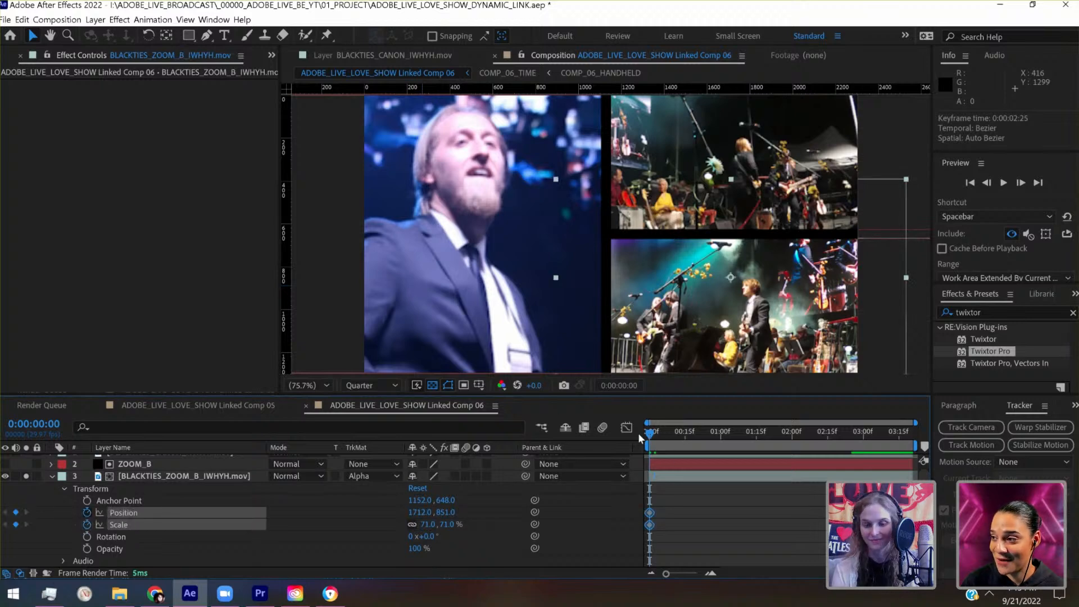
- Set the BLACKTIES_ZOOM_B_IWHYH.mov footage's scale to 91% at 0:00:02:25
{"action": "left_click", "coordinate": [707, 437]}
{"action": "left_click_drag", "start_coordinate": [729, 441], "coordinate": [833, 444]}
{"action": "scroll", "coordinate": [839, 478], "scroll_direction": "down", "scroll_amount": 5}
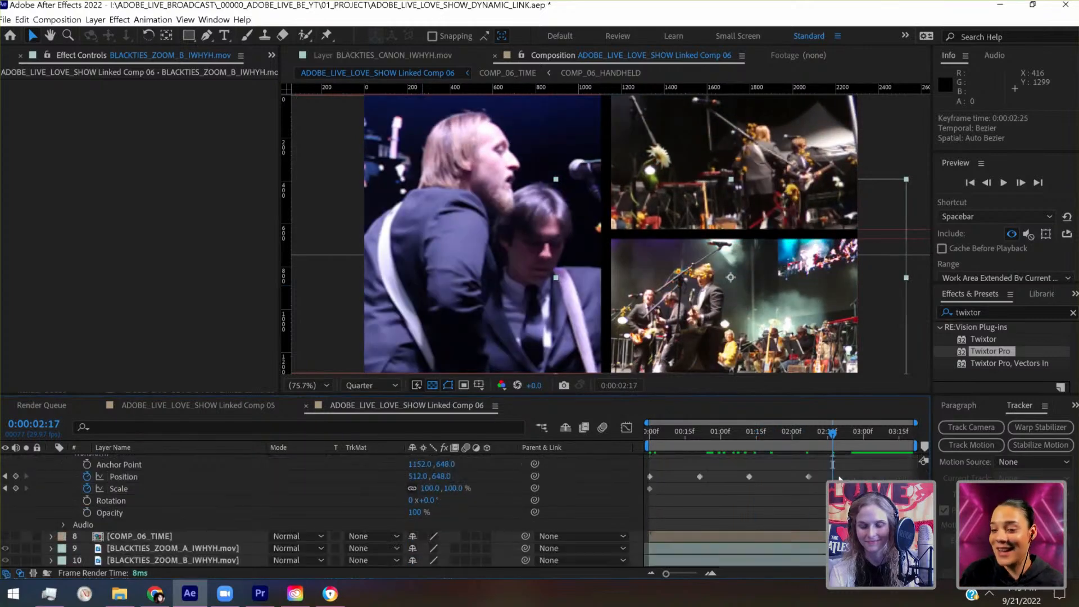
{"action": "left_click", "coordinate": [853, 438]}
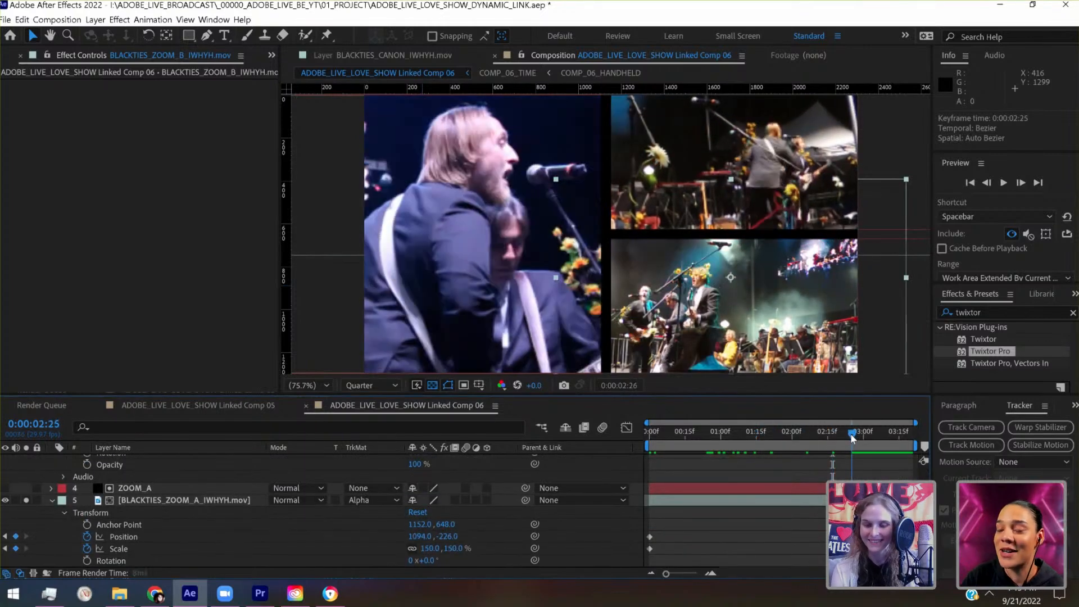
{"action": "scroll", "coordinate": [389, 535], "scroll_direction": "up", "scroll_amount": 4}
{"action": "scroll", "coordinate": [389, 534], "scroll_direction": "up", "scroll_amount": 1}
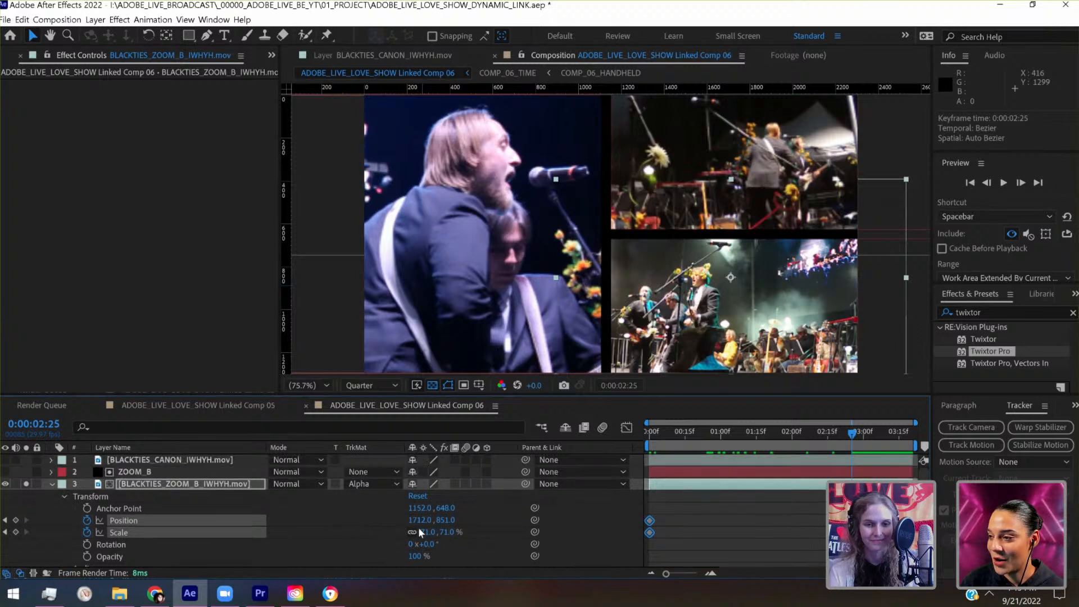
{"action": "left_click", "coordinate": [424, 528]}
{"action": "key", "text": "shift+Up"}
{"action": "key", "text": "shift+Up"}
{"action": "key", "text": "shift+Up"}
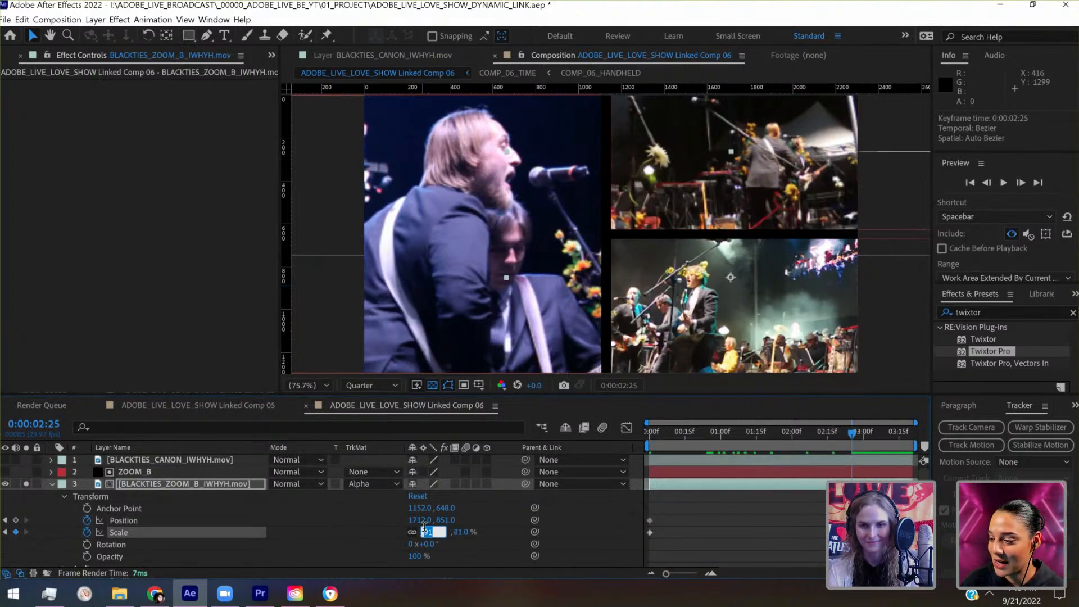
{"action": "key", "text": "shift+Down"}
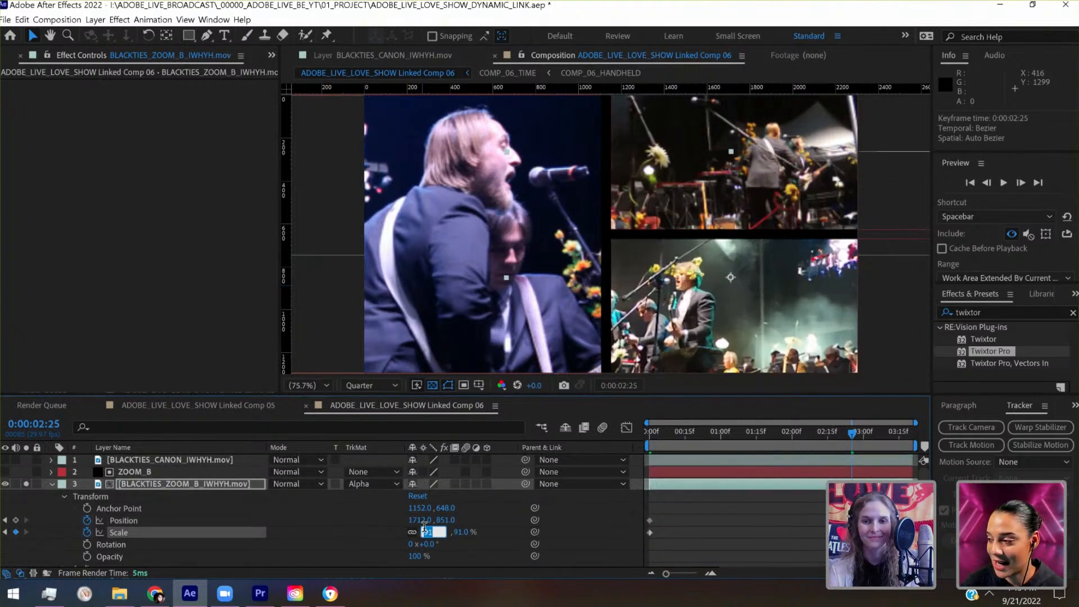
{"action": "key", "text": "Return"}
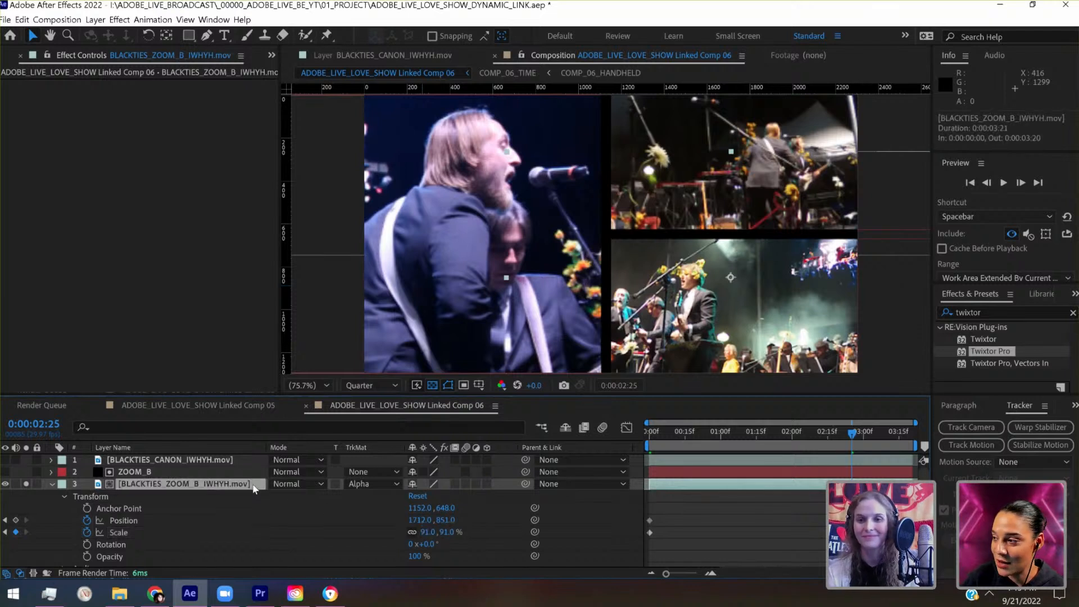
- Reposition the ZOOM_B footage to 1922, 791 at 0:00:02:25 so the performers fill its panel, and save the project
{"action": "key", "text": "shift+Right"}
{"action": "key", "text": "shift+Right"}
{"action": "key", "text": "shift+Right"}
{"action": "key", "text": "shift+Right"}
{"action": "key", "text": "shift+Right"}
{"action": "key", "text": "shift+Right"}
{"action": "key", "text": "shift+Right"}
{"action": "key", "text": "shift+Right"}
{"action": "key", "text": "shift+Right"}
{"action": "key", "text": "shift+Right"}
{"action": "key", "text": "shift+Right"}
{"action": "key", "text": "shift+Right"}
{"action": "key", "text": "shift+Right"}
{"action": "key", "text": "shift+Right"}
{"action": "key", "text": "shift+Right"}
{"action": "key", "text": "shift+Right"}
{"action": "key", "text": "shift+Right"}
{"action": "key", "text": "shift+Right"}
{"action": "key", "text": "shift+Right"}
{"action": "key", "text": "shift+Right"}
{"action": "key", "text": "shift+Right"}
{"action": "key", "text": "shift+Right"}
{"action": "key", "text": "shift+Right"}
{"action": "key", "text": "shift+Right"}
{"action": "key", "text": "shift+Right"}
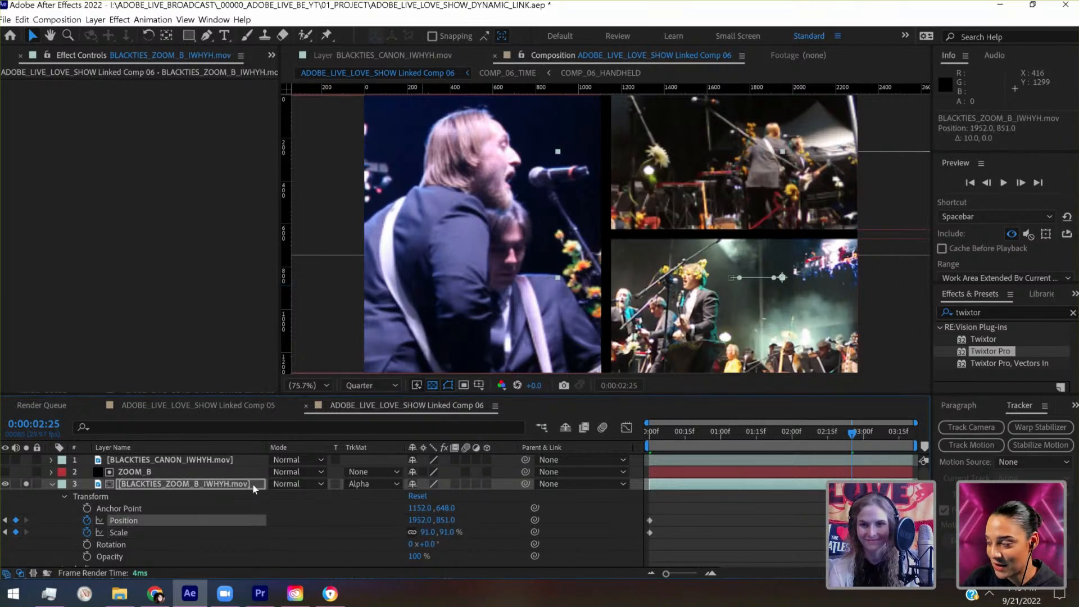
{"action": "key", "text": "shift+Left"}
{"action": "key", "text": "shift+Left"}
{"action": "key", "text": "shift+Left"}
{"action": "key", "text": "shift+Left"}
{"action": "key", "text": "shift+Up"}
{"action": "key", "text": "shift+Up"}
{"action": "key", "text": "shift+Up"}
{"action": "key", "text": "shift+Up"}
{"action": "key", "text": "shift+Up"}
{"action": "key", "text": "shift+Up"}
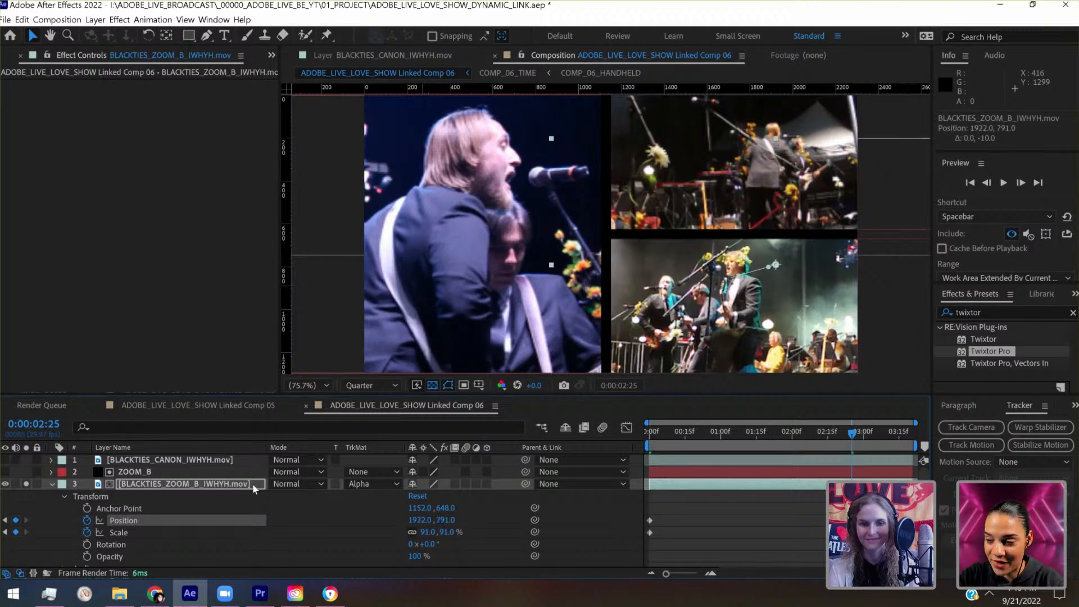
{"action": "key", "text": "ctrl+s"}
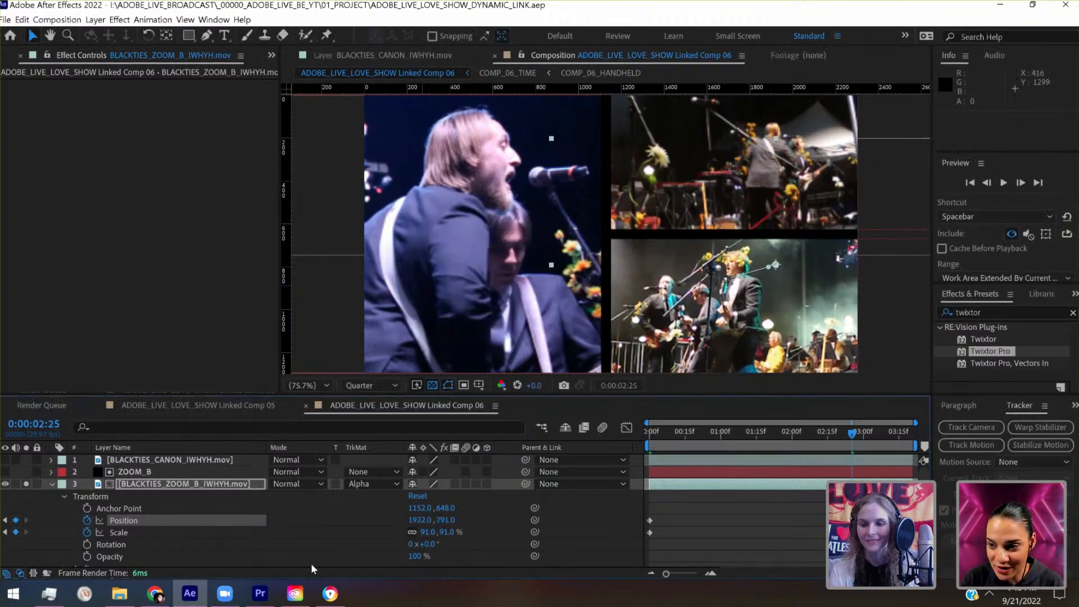
- Apply Easy Ease to the ZOOM_B footage's position and scale keyframes at 0:00:02:25, and save the project
{"action": "left_click_drag", "start_coordinate": [840, 513], "coordinate": [862, 539]}
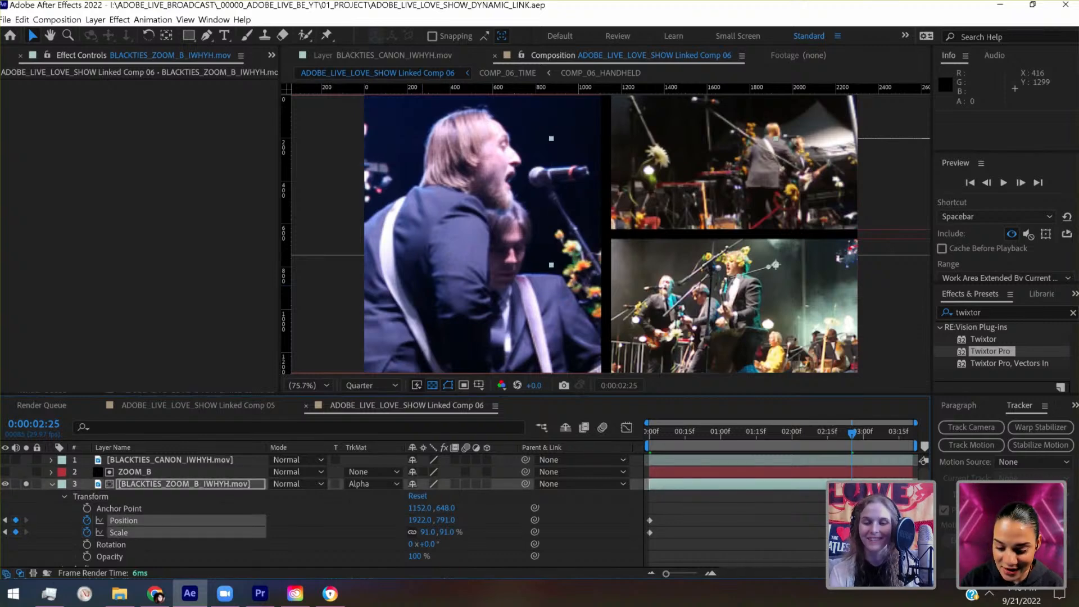
{"action": "right_click", "coordinate": [852, 532]}
{"action": "mouse_move", "coordinate": [900, 523]}
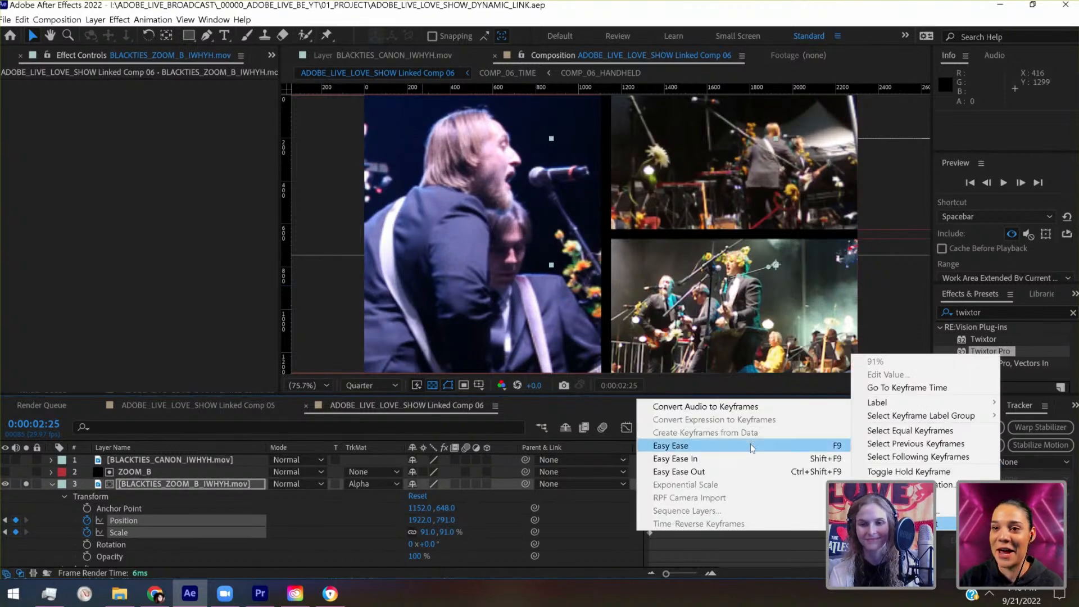
{"action": "left_click", "coordinate": [742, 446]}
{"action": "key", "text": "space"}
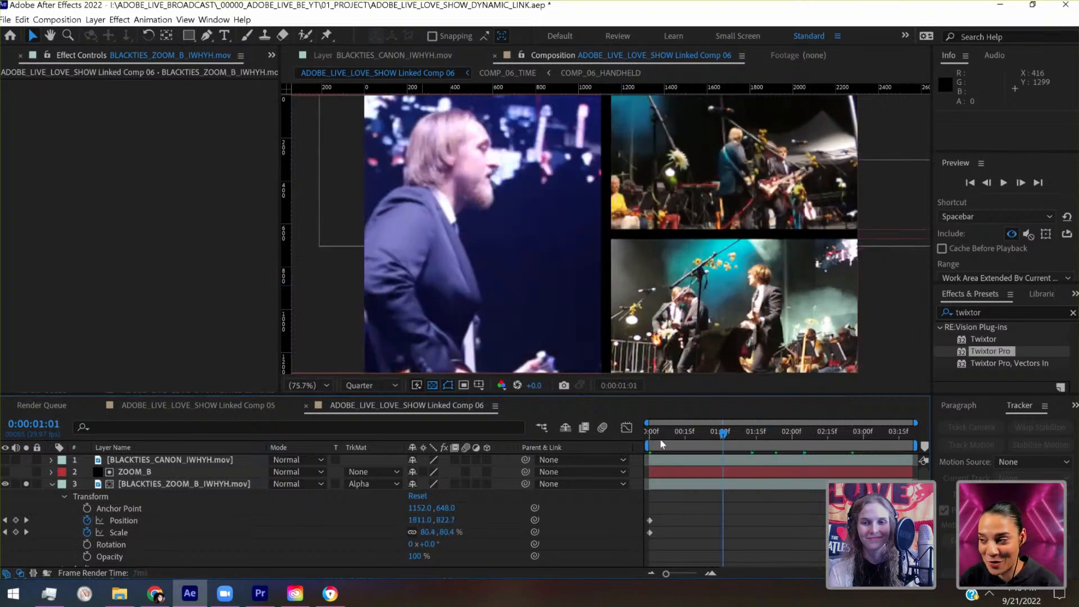
{"action": "key", "text": "ctrl+s"}
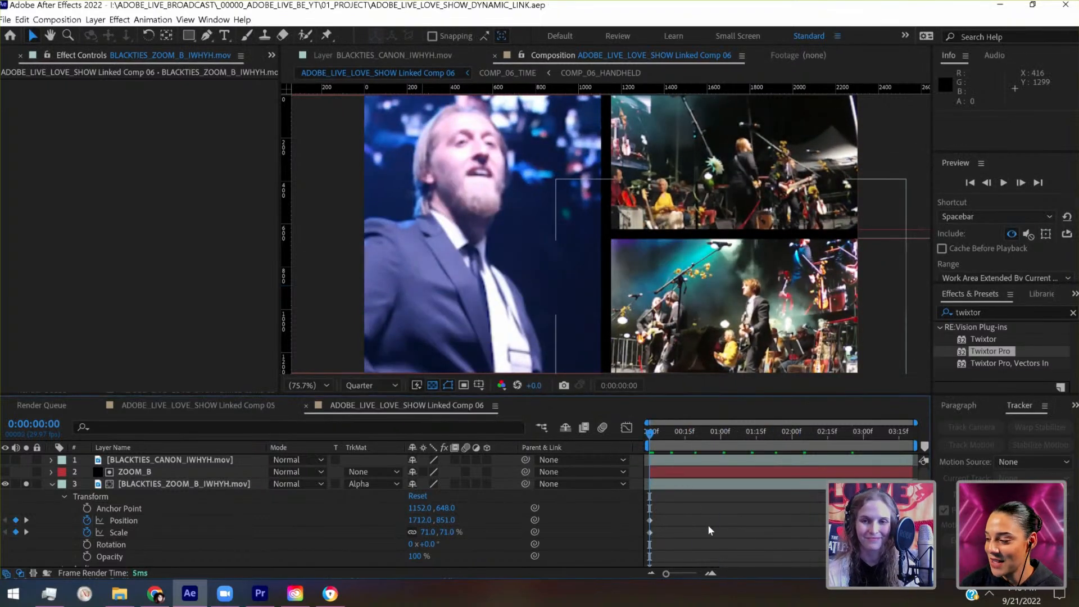
- Play the composition to review the ZOOM_B panel's zoom, and return to 0:00:00:00
{"action": "key", "text": "space"}
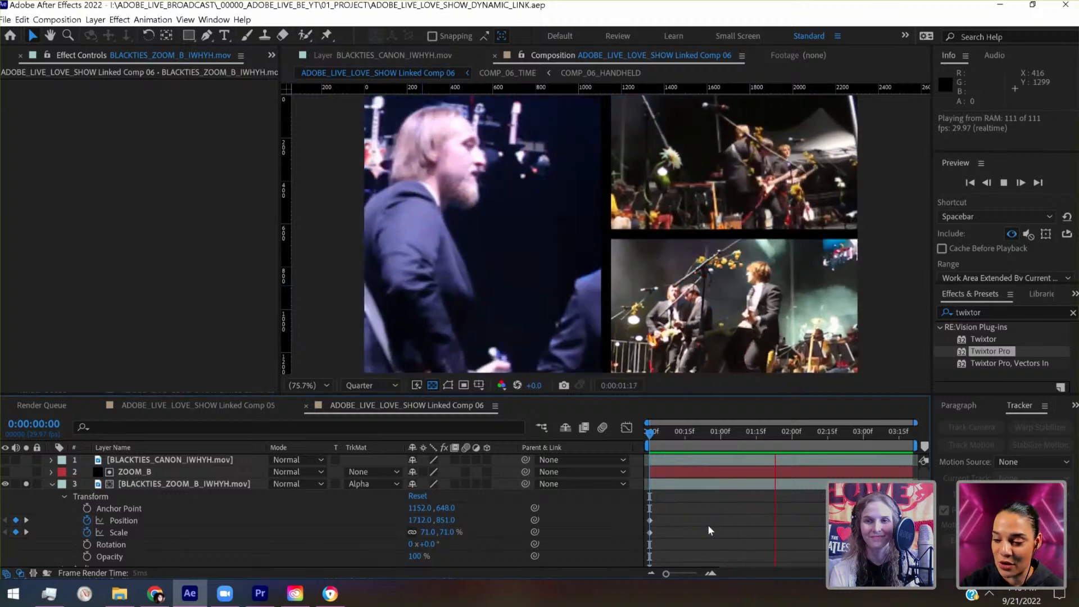
{"action": "key", "text": "space"}
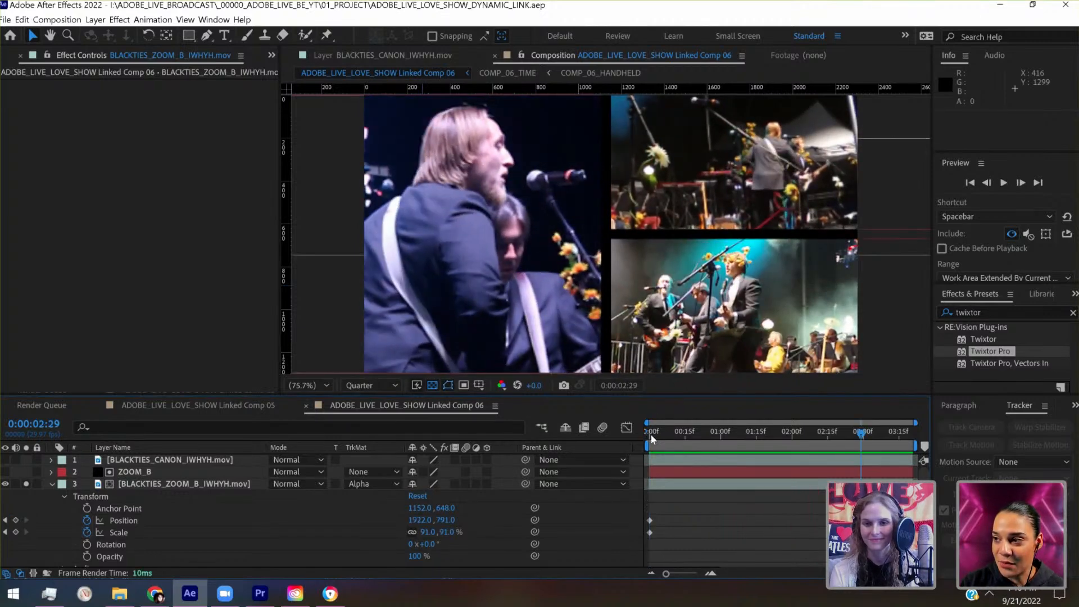
{"action": "left_click", "coordinate": [648, 436]}
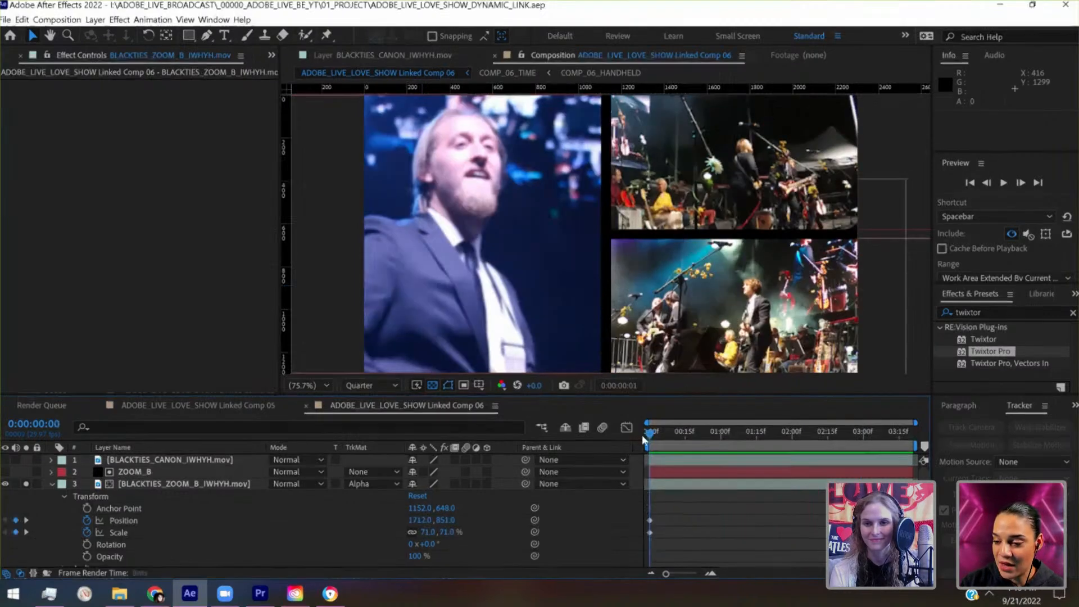
- Increase the ZOOM_B footage's scale to 111% on its ending keyframe at 0:00:02:25
{"action": "left_click", "coordinate": [852, 430]}
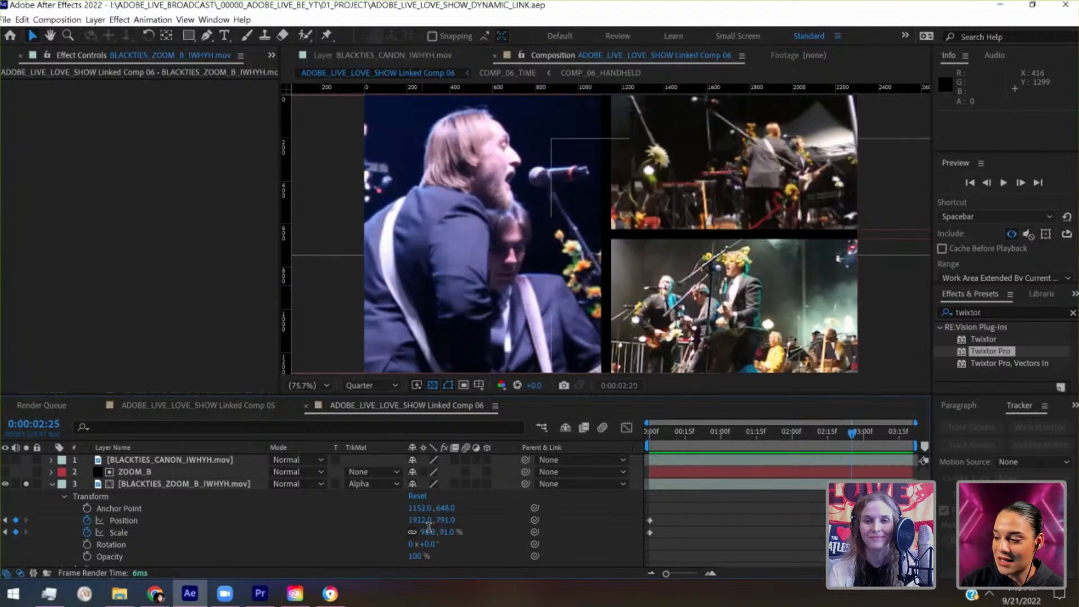
{"action": "left_click", "coordinate": [429, 531]}
{"action": "key", "text": "shift+Up"}
{"action": "key", "text": "shift+Up"}
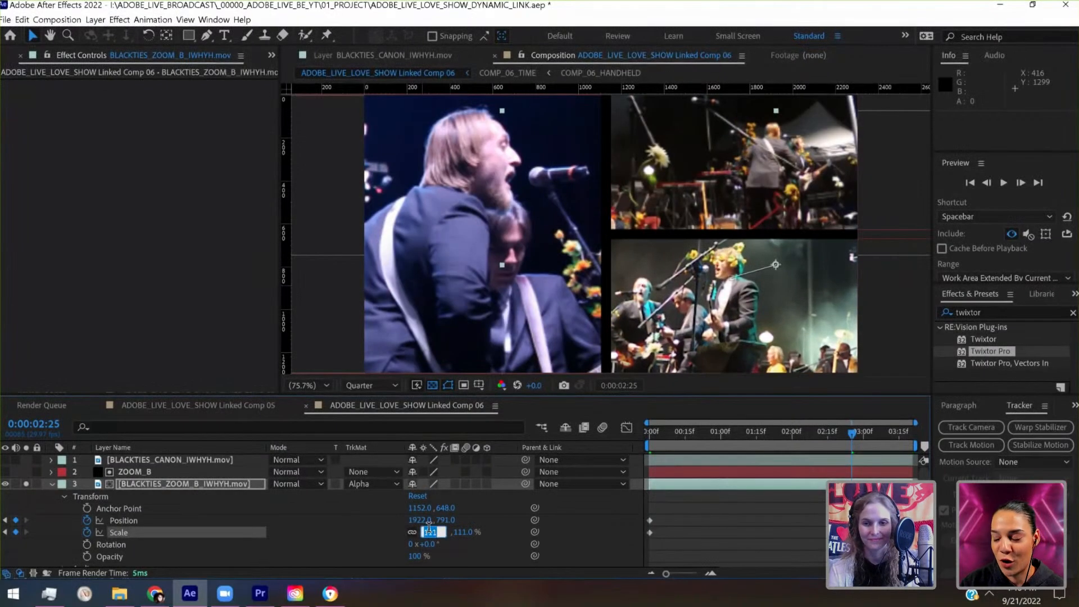
{"action": "left_click", "coordinate": [668, 487]}
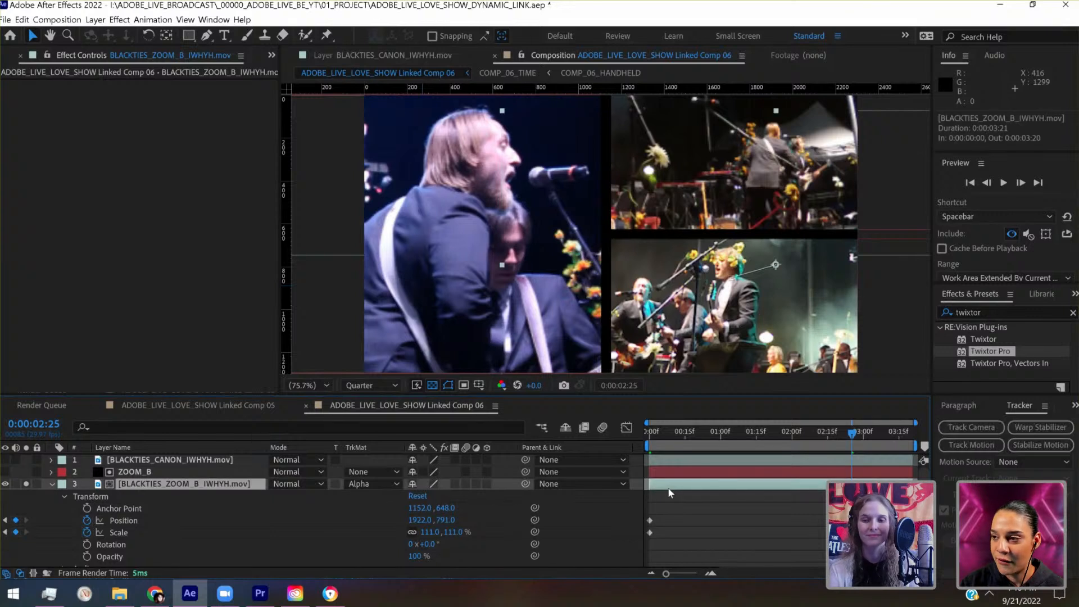
- Nudge the enlarged ZOOM_B footage to about 2022, 811 at 0:00:02:25 to reframe the performers, and save the project
{"action": "key", "text": "shift+Right"}
{"action": "key", "text": "shift+Right"}
{"action": "key", "text": "shift+Right"}
{"action": "key", "text": "shift+Right"}
{"action": "key", "text": "shift+Right"}
{"action": "key", "text": "shift+Right"}
{"action": "key", "text": "shift+Right"}
{"action": "key", "text": "shift+Right"}
{"action": "key", "text": "shift+Right"}
{"action": "key", "text": "shift+Right"}
{"action": "key", "text": "shift+Right"}
{"action": "key", "text": "shift+Right"}
{"action": "key", "text": "shift+Right"}
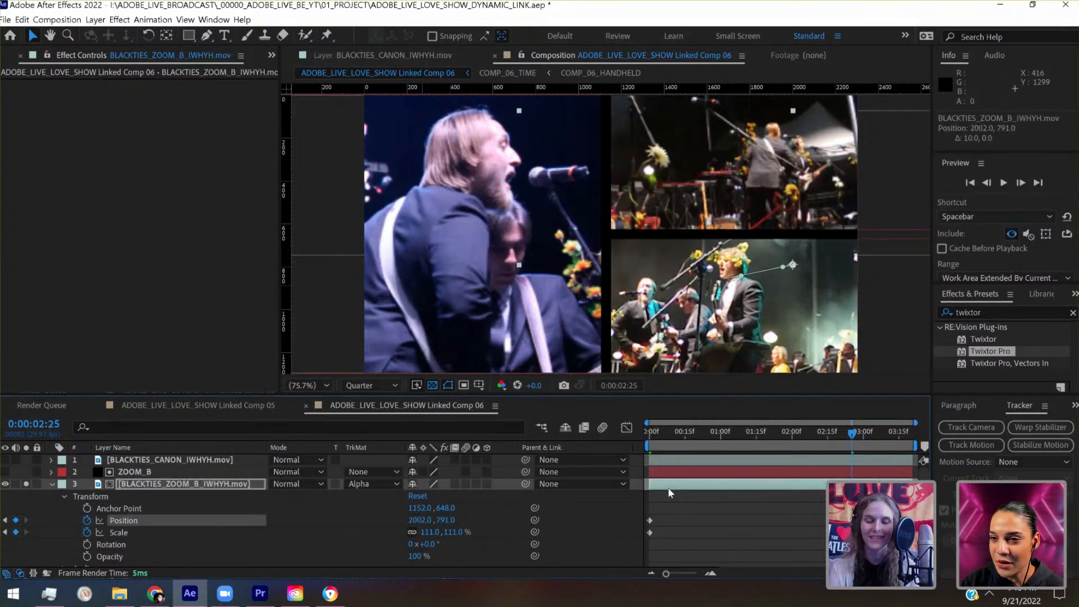
{"action": "key", "text": "shift+Down"}
{"action": "key", "text": "shift+Down"}
{"action": "key", "text": "shift+Down"}
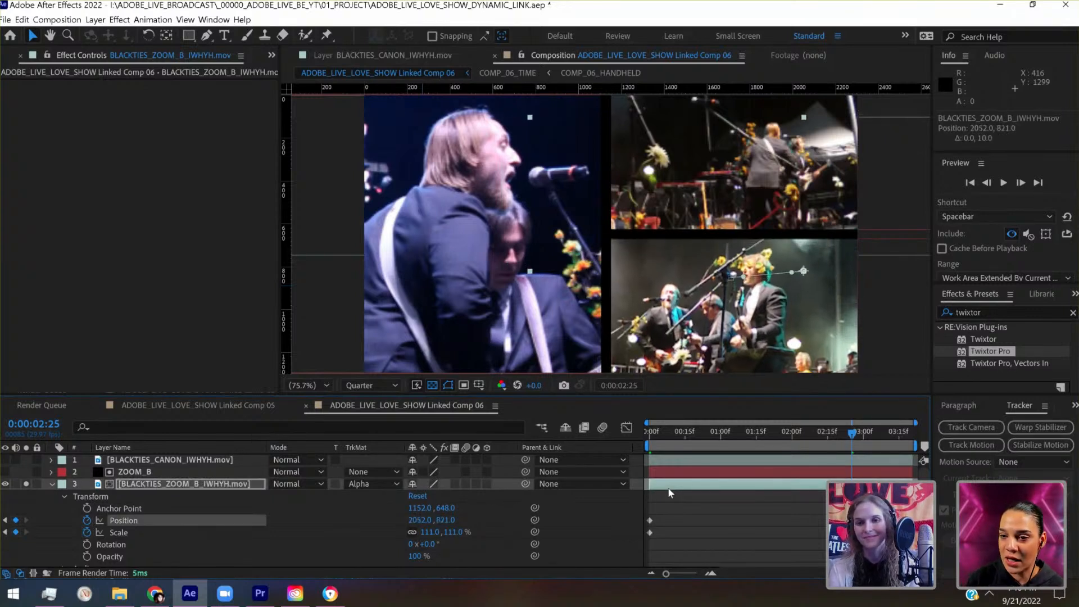
{"action": "key", "text": "shift+Left"}
{"action": "key", "text": "shift+Left"}
{"action": "key", "text": "shift+Left"}
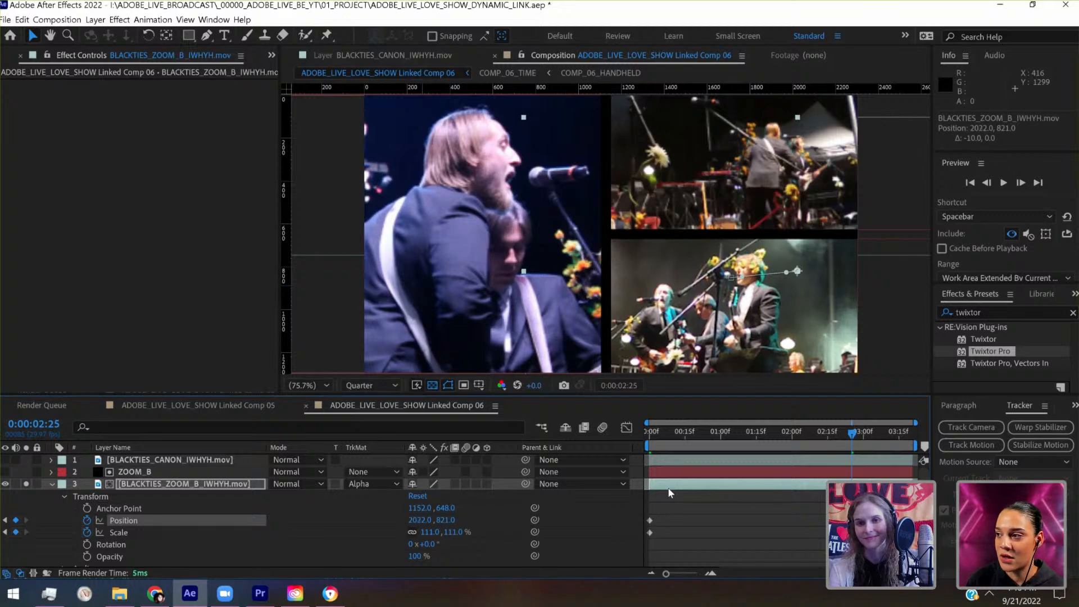
{"action": "key", "text": "shift+Up"}
{"action": "key", "text": "ctrl+s"}
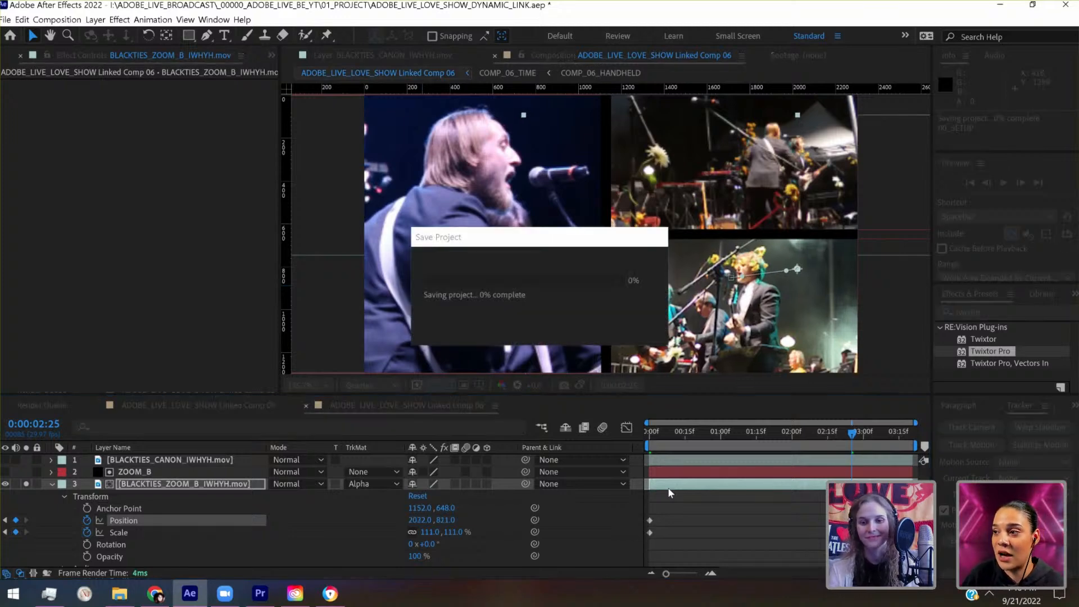
- Play the composition from 0:00:00:00 to review the stronger zoom in the ZOOM_B panel
{"action": "left_click_drag", "start_coordinate": [663, 437], "coordinate": [635, 443]}
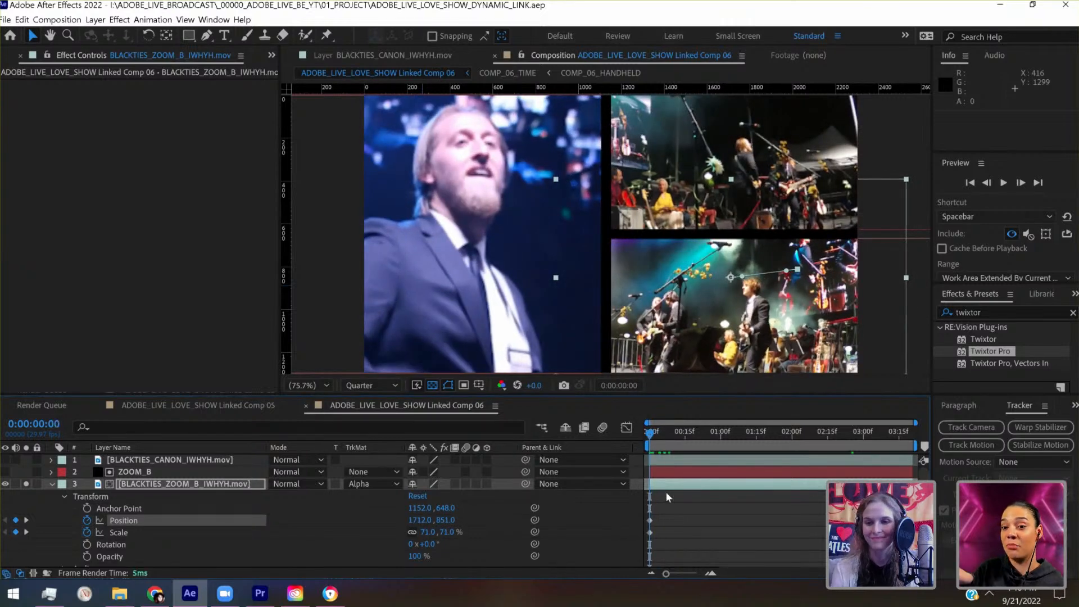
{"action": "key", "text": "space"}
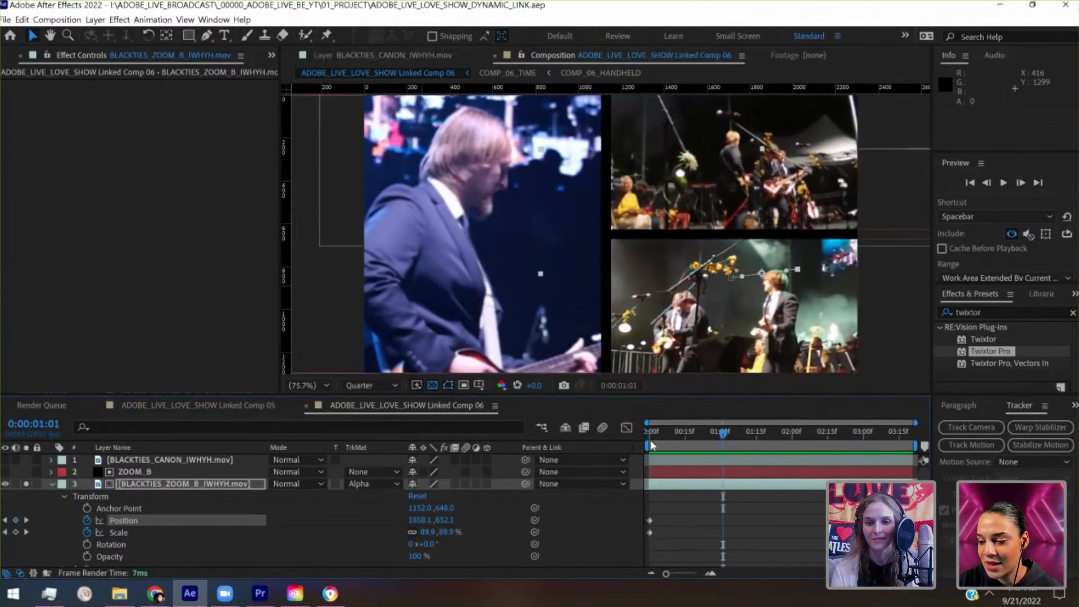
- Scrub through the composition to about 0:00:02:22 to check the ZOOM_B panel's zoom, and return to 0:00:00:00
{"action": "left_click", "coordinate": [648, 436]}
{"action": "left_click_drag", "start_coordinate": [648, 436], "coordinate": [681, 437]}
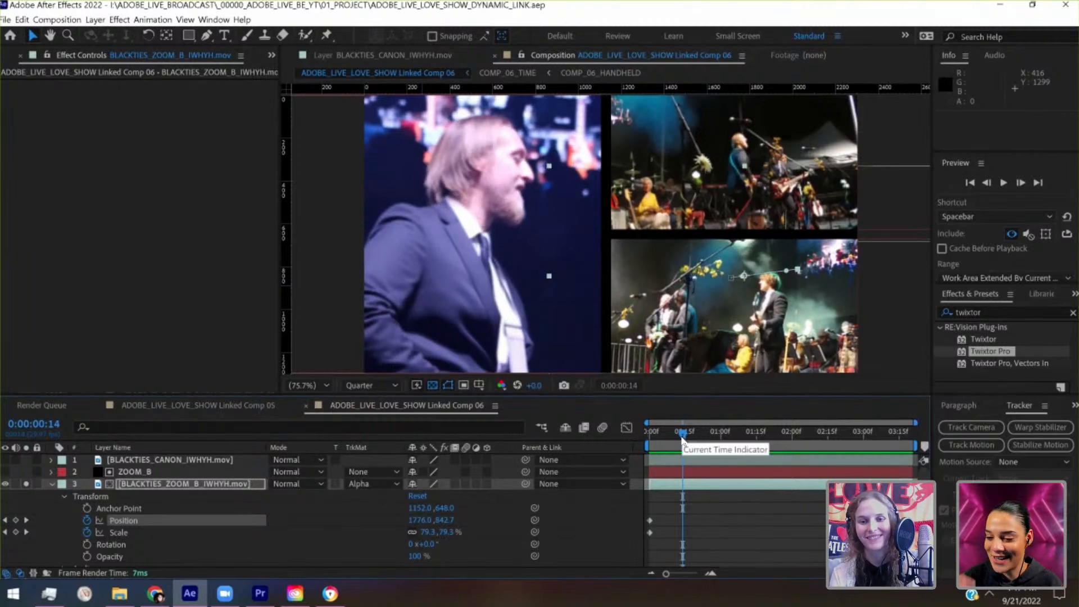
{"action": "left_click_drag", "start_coordinate": [719, 441], "coordinate": [844, 433]}
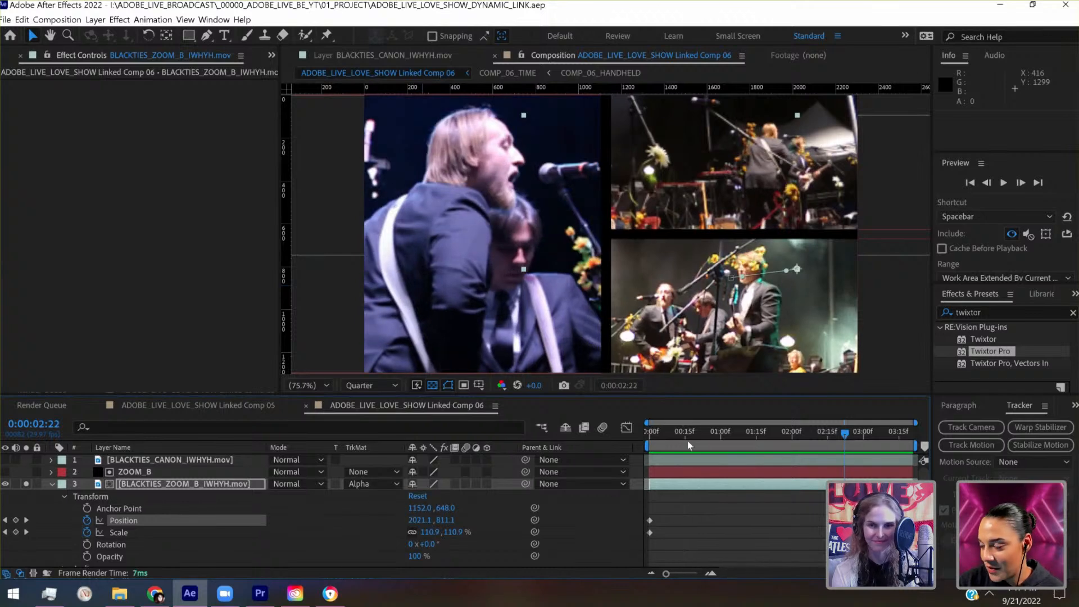
{"action": "left_click", "coordinate": [643, 433]}
- Inspect the transform properties of the ZOOM_B matte layer and collapse them again
{"action": "left_click", "coordinate": [138, 472]}
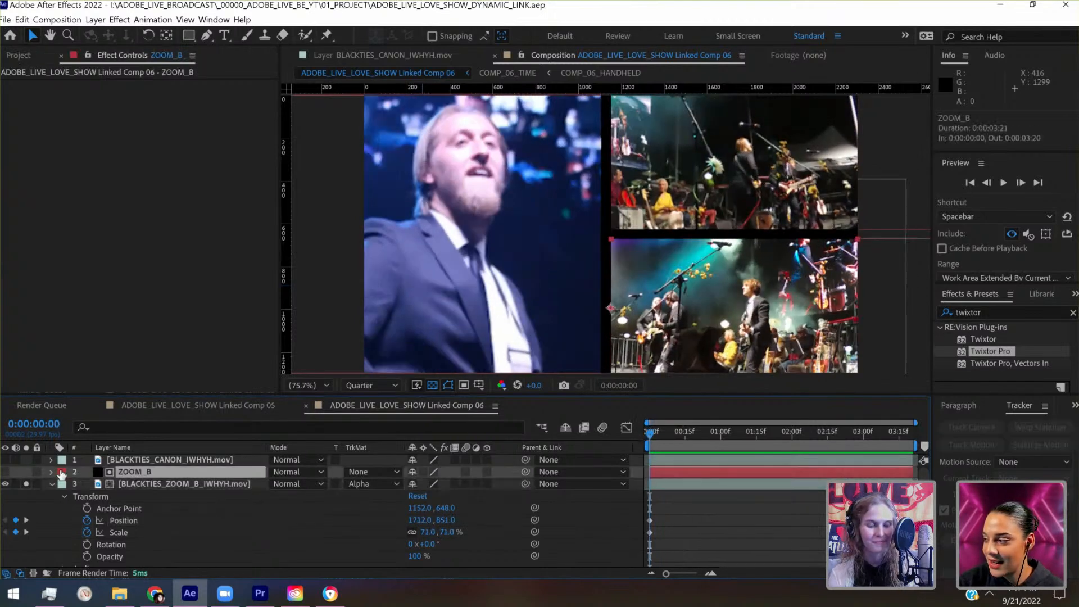
{"action": "left_click", "coordinate": [51, 472]}
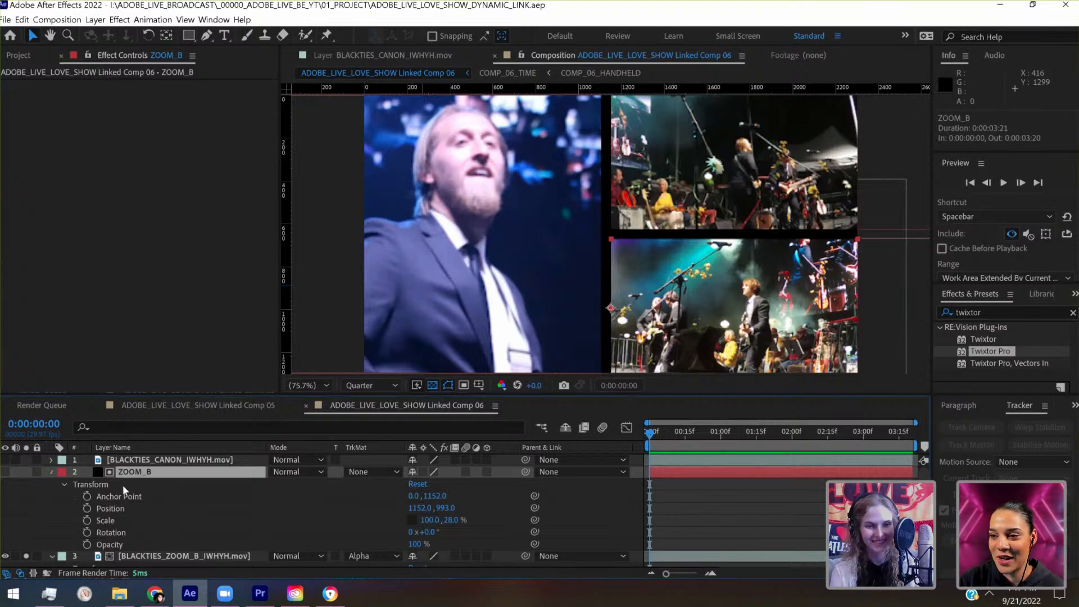
{"action": "left_click", "coordinate": [51, 472]}
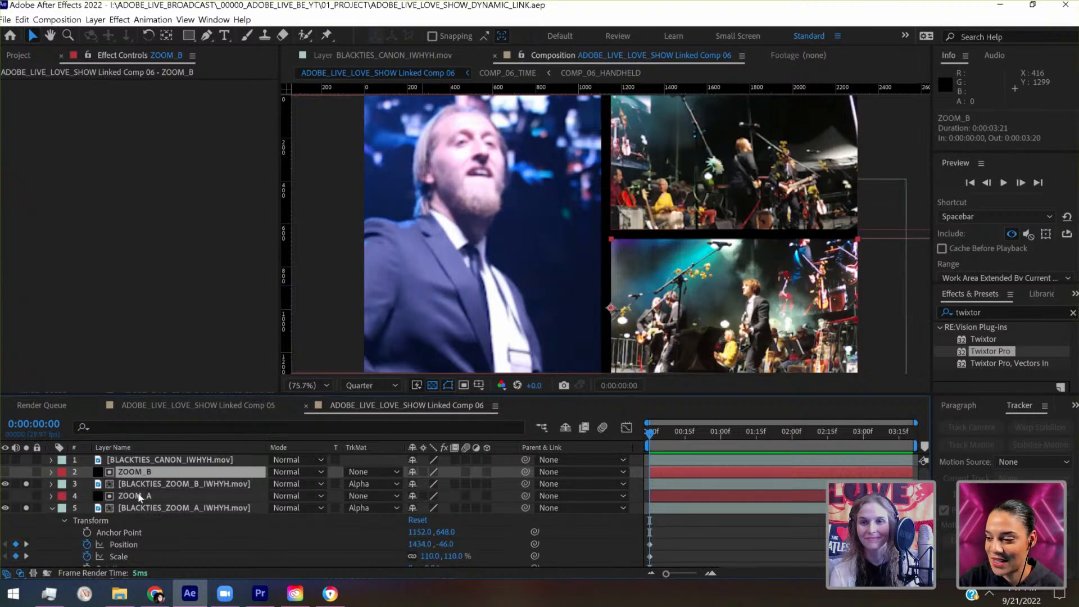
- With the ZOOM_A matte layer selected, place a vertical guide at 2304 on the composition's right edge
{"action": "left_click", "coordinate": [138, 497]}
{"action": "scroll", "coordinate": [574, 261], "scroll_direction": "up", "scroll_amount": 2}
{"action": "scroll", "coordinate": [574, 260], "scroll_direction": "up", "scroll_amount": 1}
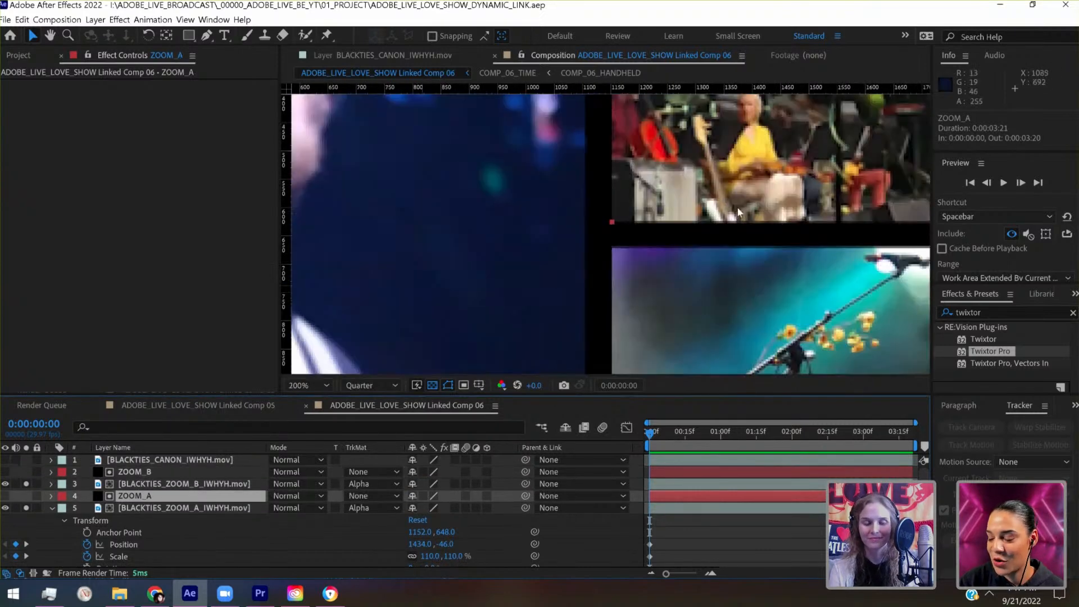
{"action": "left_click_drag", "start_coordinate": [740, 208], "coordinate": [227, 163]}
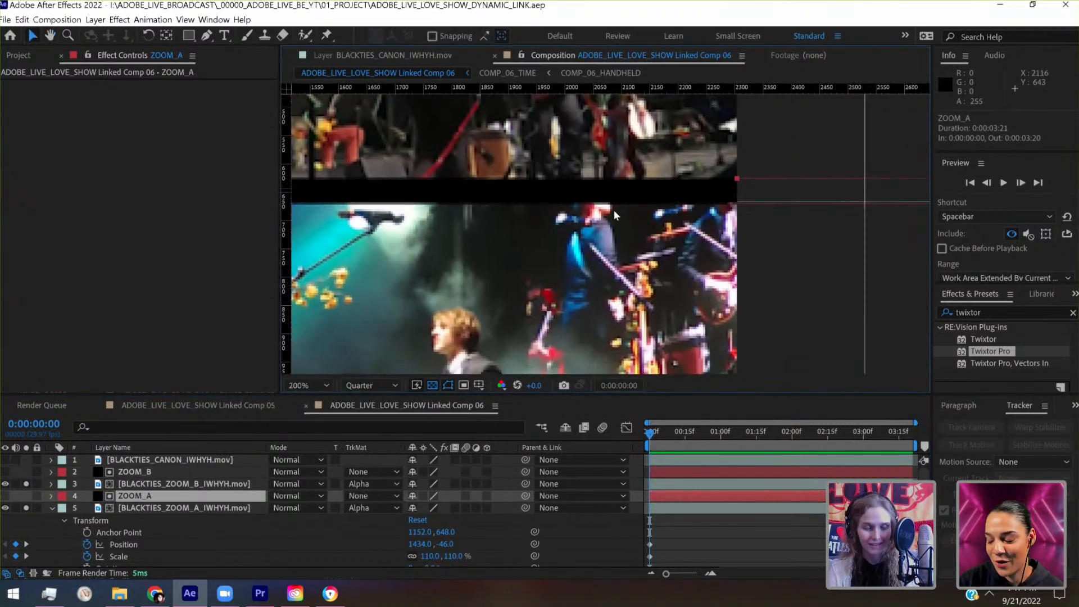
{"action": "left_click_drag", "start_coordinate": [284, 303], "coordinate": [755, 225]}
{"action": "left_click_drag", "start_coordinate": [732, 303], "coordinate": [716, 413]}
{"action": "scroll", "coordinate": [713, 181], "scroll_direction": "up", "scroll_amount": 2}
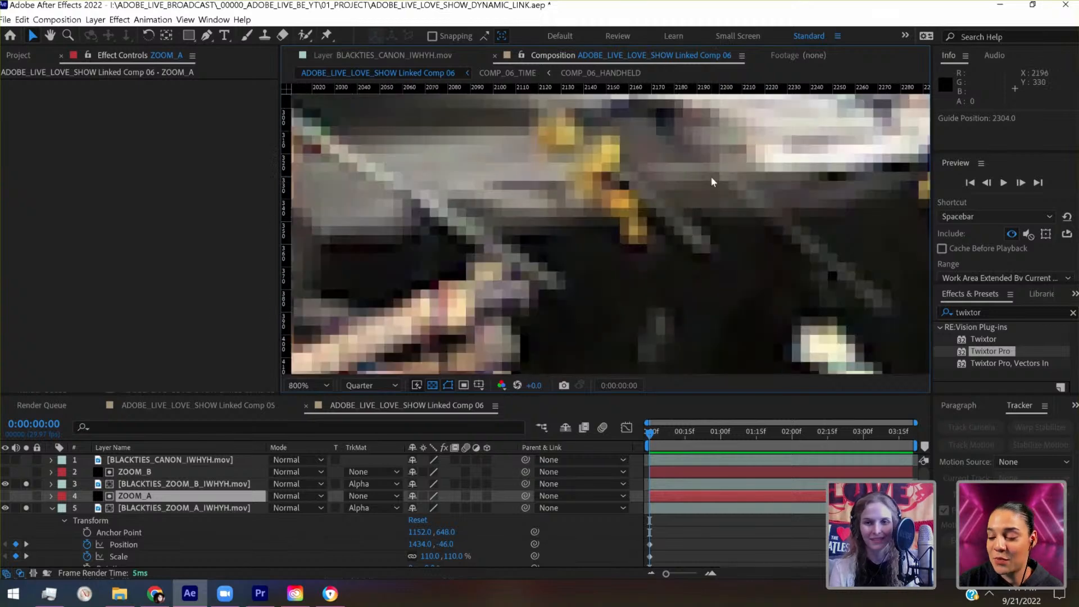
{"action": "left_click_drag", "start_coordinate": [790, 215], "coordinate": [282, 146]}
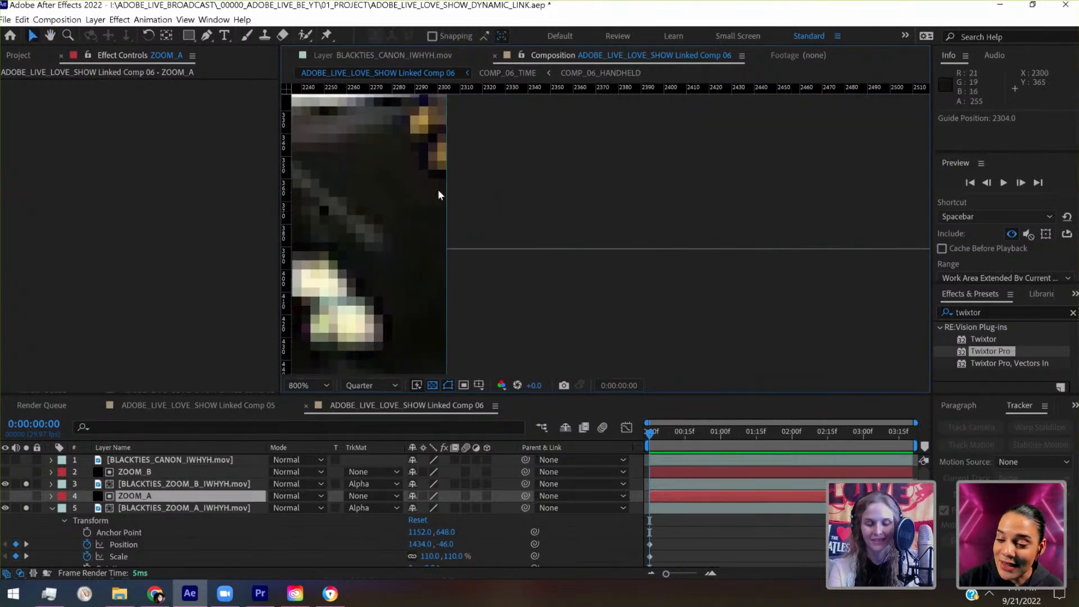
{"action": "scroll", "coordinate": [438, 190], "scroll_direction": "down", "scroll_amount": 6}
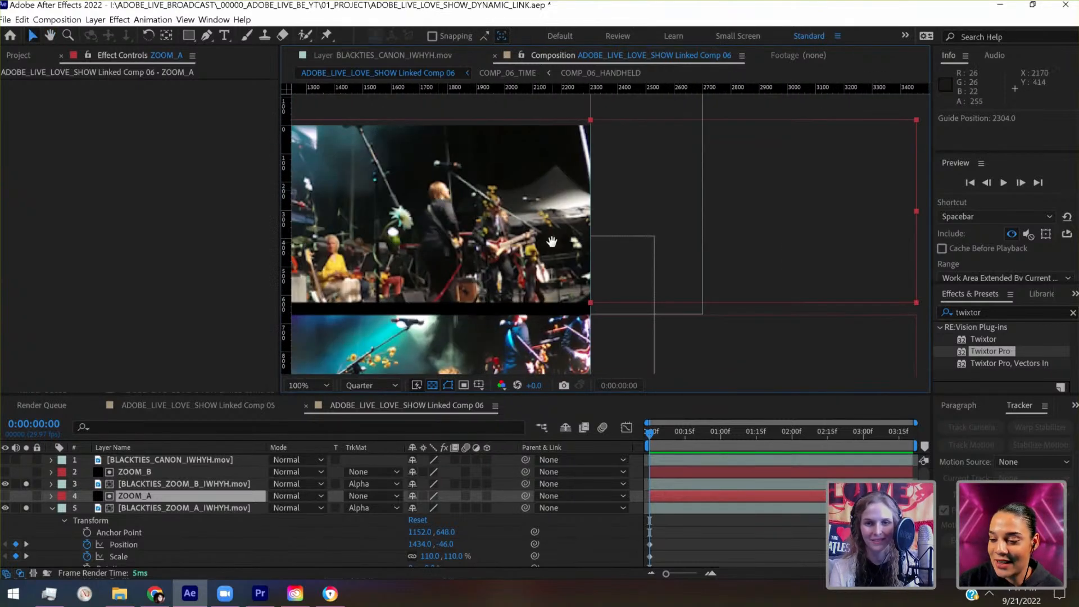
- Place a horizontal guide at 303 through the anchor point on the ZOOM_A panel's left edge
{"action": "left_click_drag", "start_coordinate": [552, 243], "coordinate": [673, 215]}
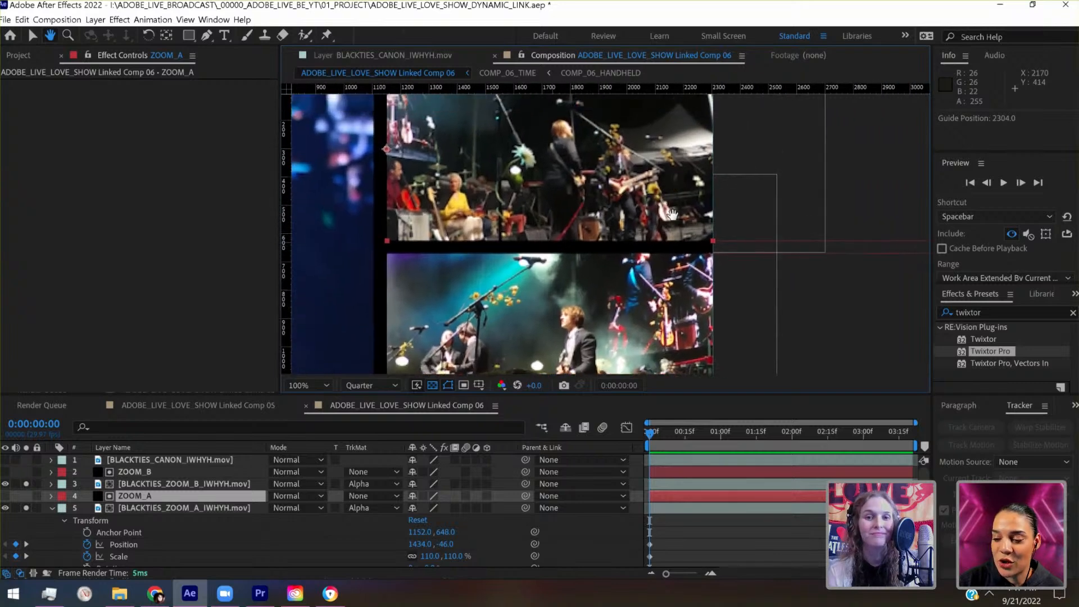
{"action": "scroll", "coordinate": [374, 164], "scroll_direction": "up", "scroll_amount": 4}
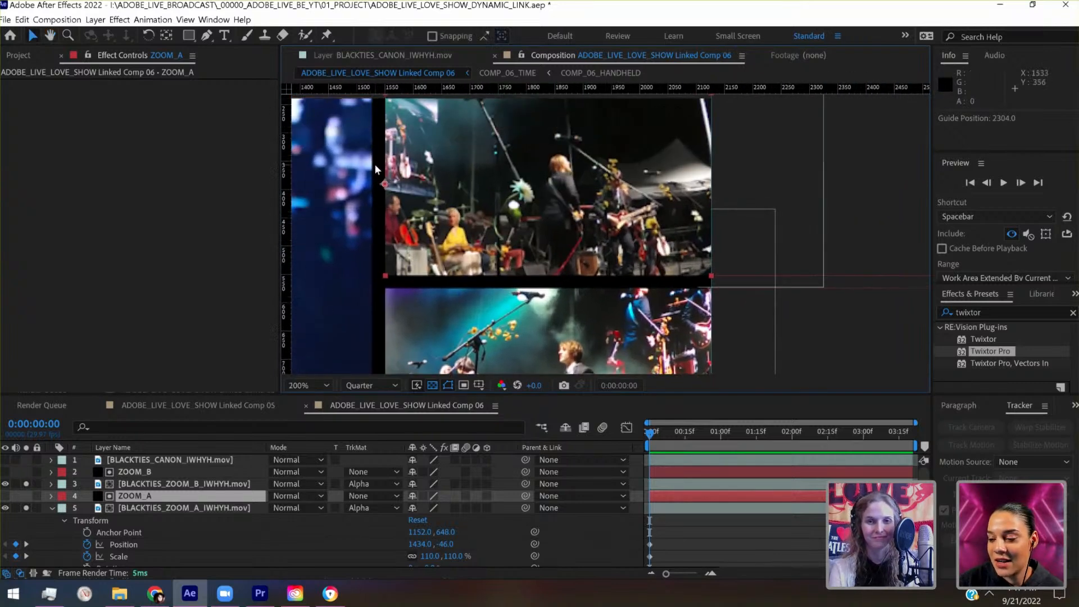
{"action": "left_click_drag", "start_coordinate": [374, 164], "coordinate": [733, 251]}
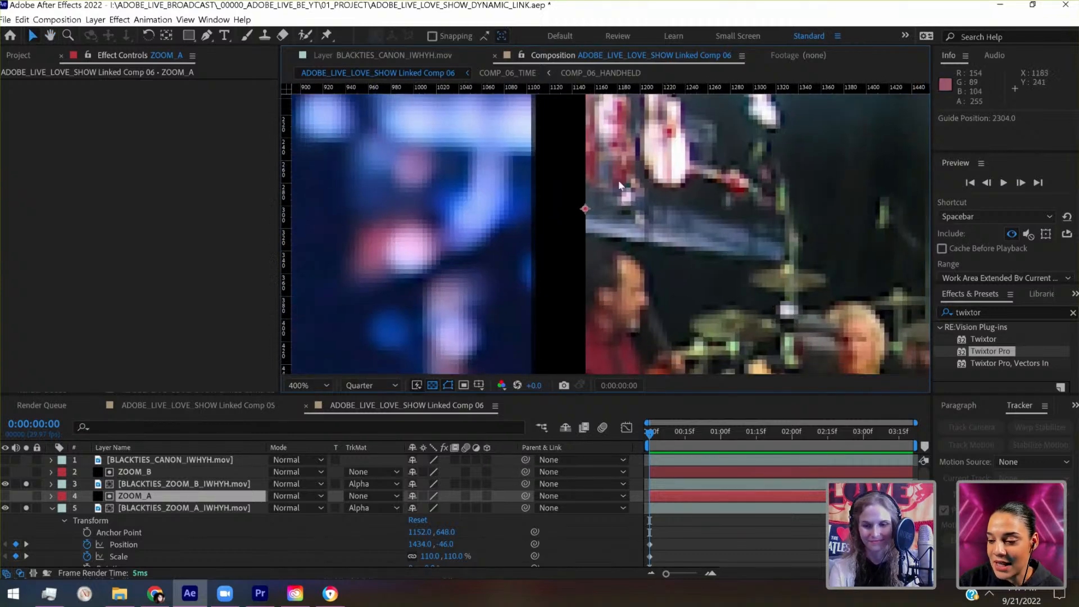
{"action": "scroll", "coordinate": [620, 185], "scroll_direction": "up", "scroll_amount": 1}
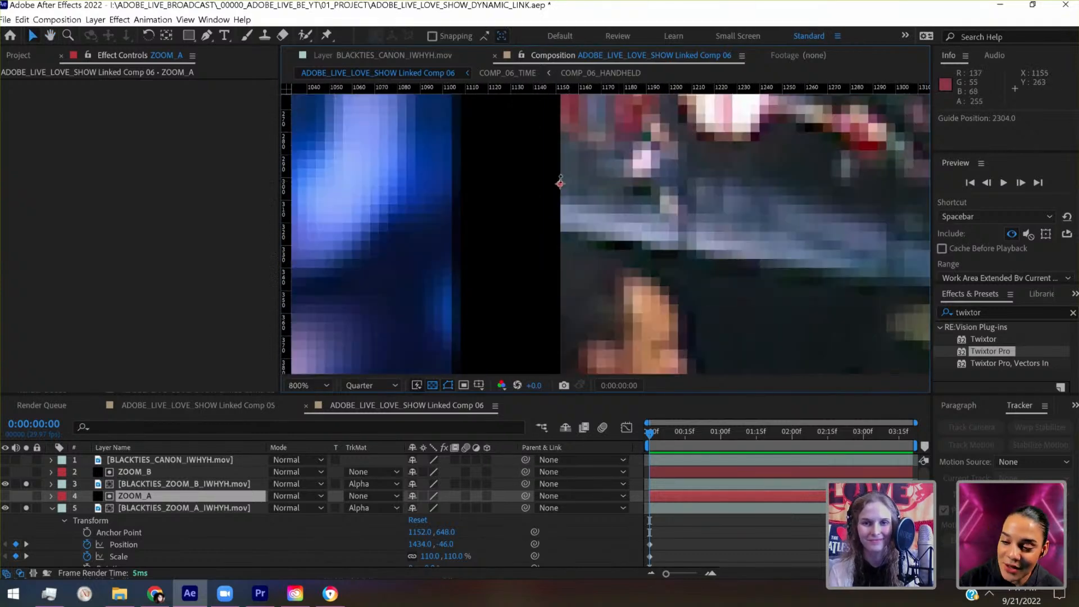
{"action": "left_click_drag", "start_coordinate": [561, 183], "coordinate": [561, 183]}
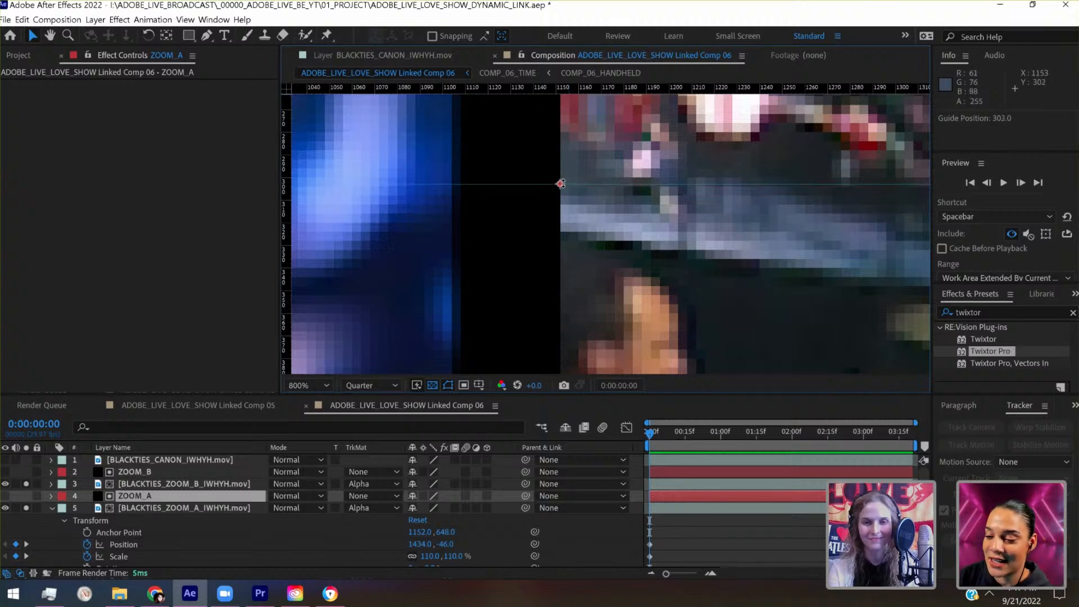
- Place a vertical guide at 1152 along the ZOOM_A panel's left edge
{"action": "scroll", "coordinate": [562, 185], "scroll_direction": "down", "scroll_amount": 8}
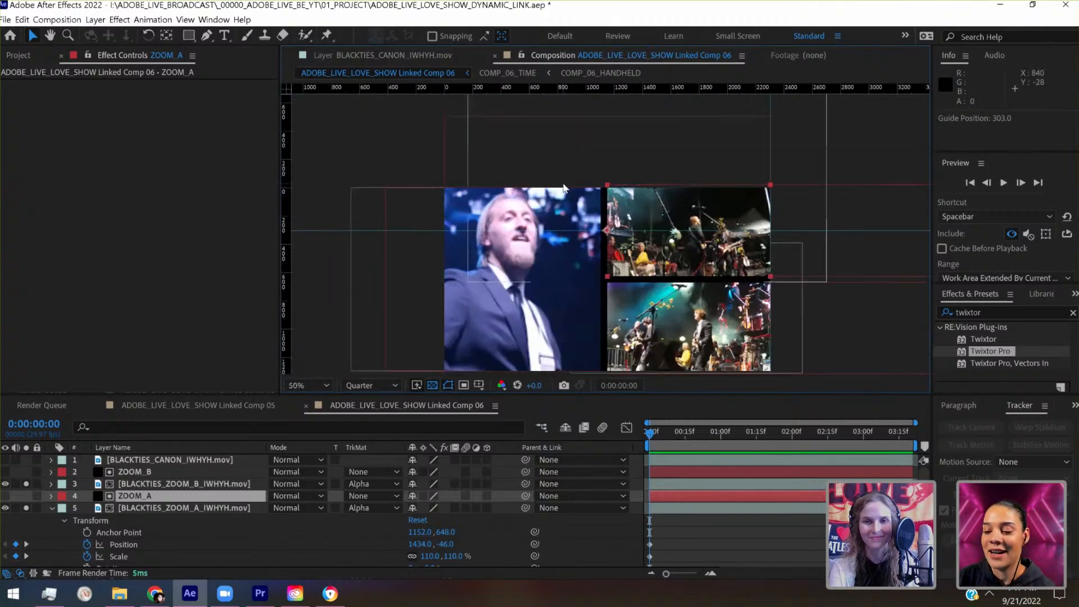
{"action": "scroll", "coordinate": [564, 187], "scroll_direction": "up", "scroll_amount": 6}
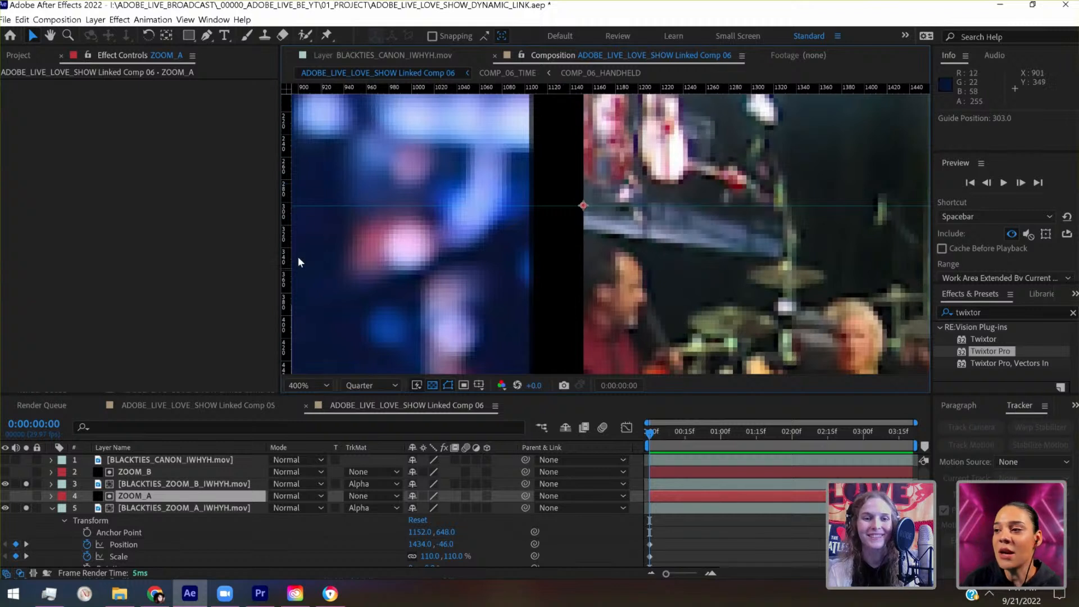
{"action": "left_click_drag", "start_coordinate": [291, 255], "coordinate": [582, 283]}
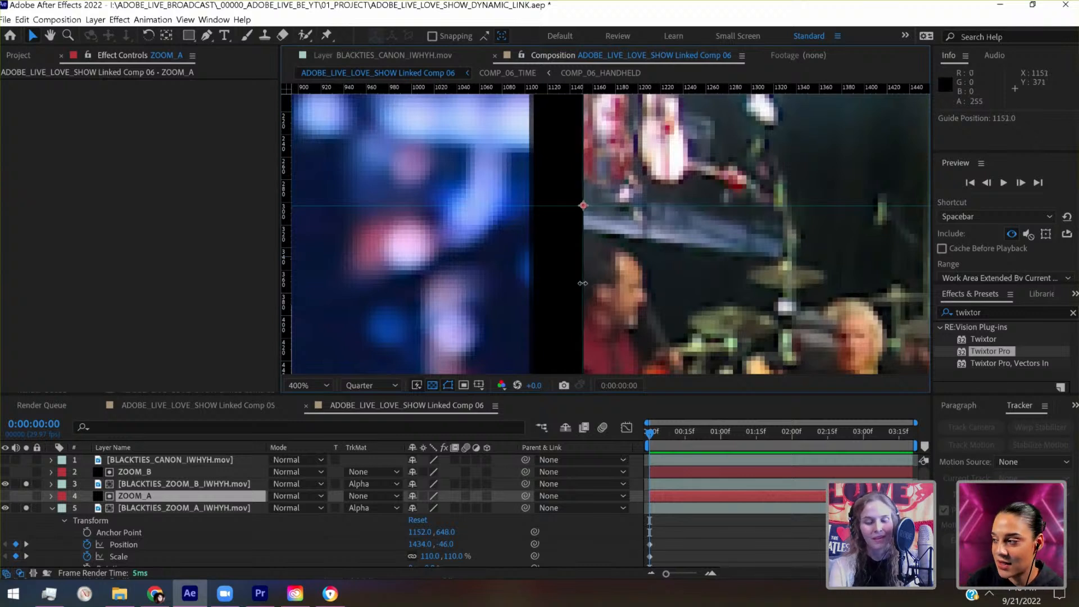
{"action": "key", "text": "period"}
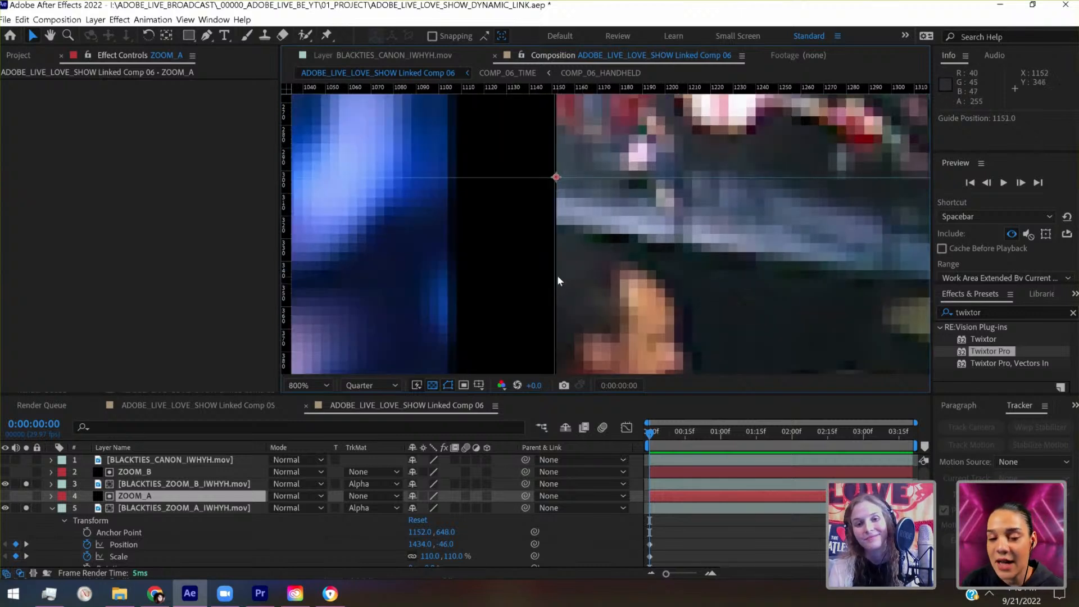
{"action": "left_click_drag", "start_coordinate": [554, 277], "coordinate": [556, 277]}
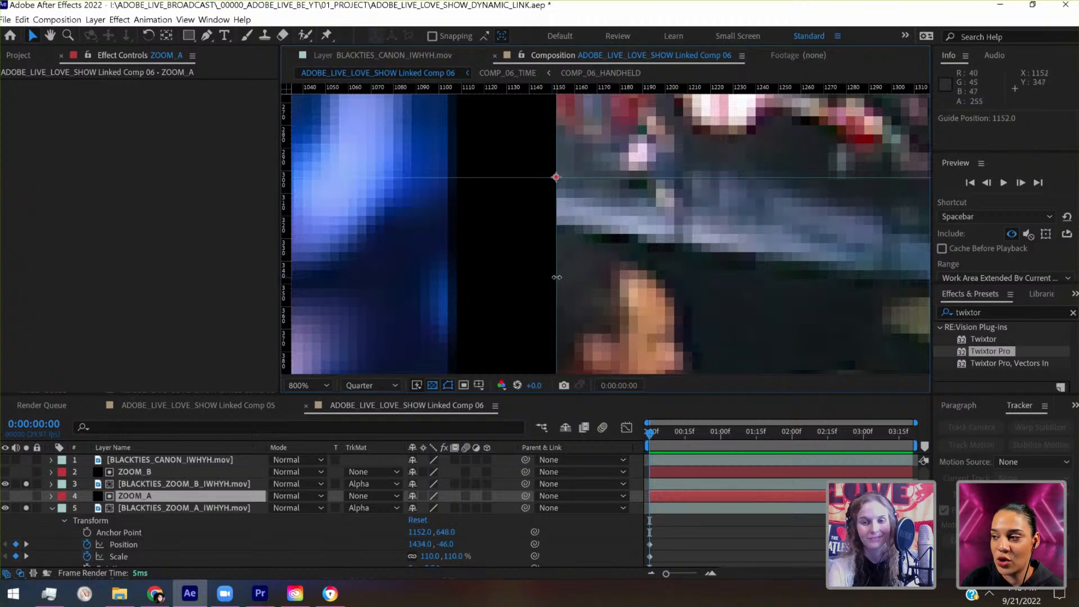
{"action": "key", "text": "comma"}
{"action": "key", "text": "comma"}
{"action": "key", "text": "comma"}
{"action": "key", "text": "comma"}
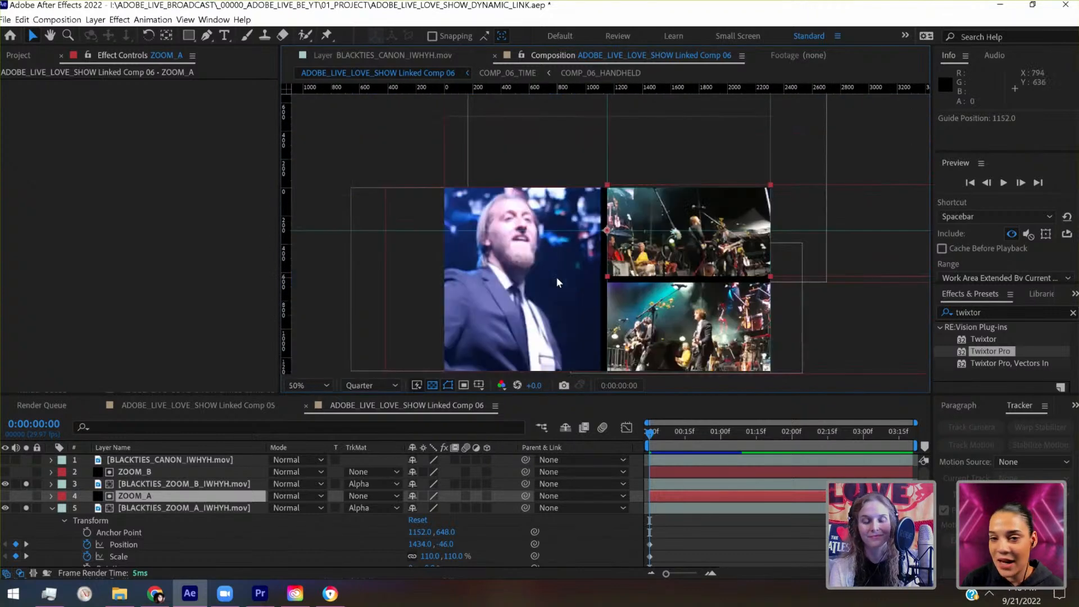
- Check the new guides around the ZOOM_A panel and save the project
{"action": "left_click_drag", "start_coordinate": [741, 207], "coordinate": [671, 158]}
{"action": "key", "text": "v"}
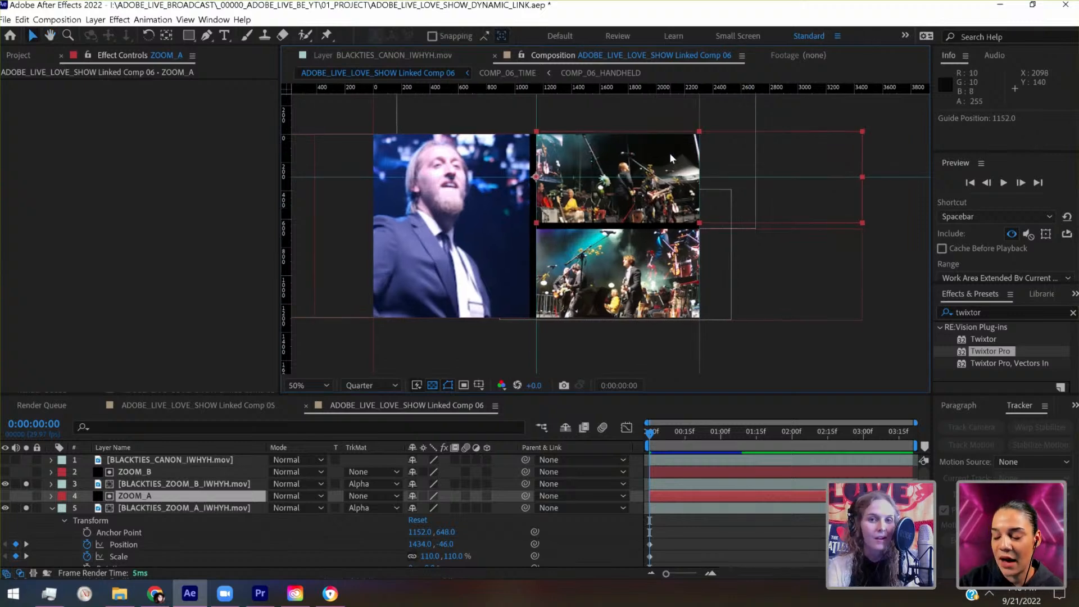
{"action": "key", "text": "period"}
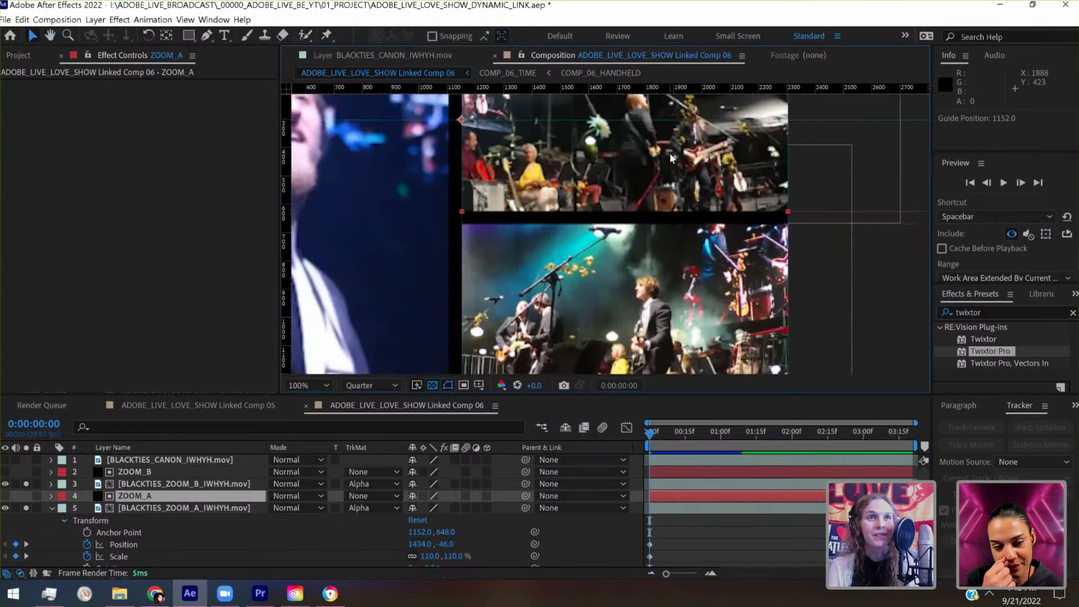
{"action": "left_click_drag", "start_coordinate": [649, 195], "coordinate": [642, 253]}
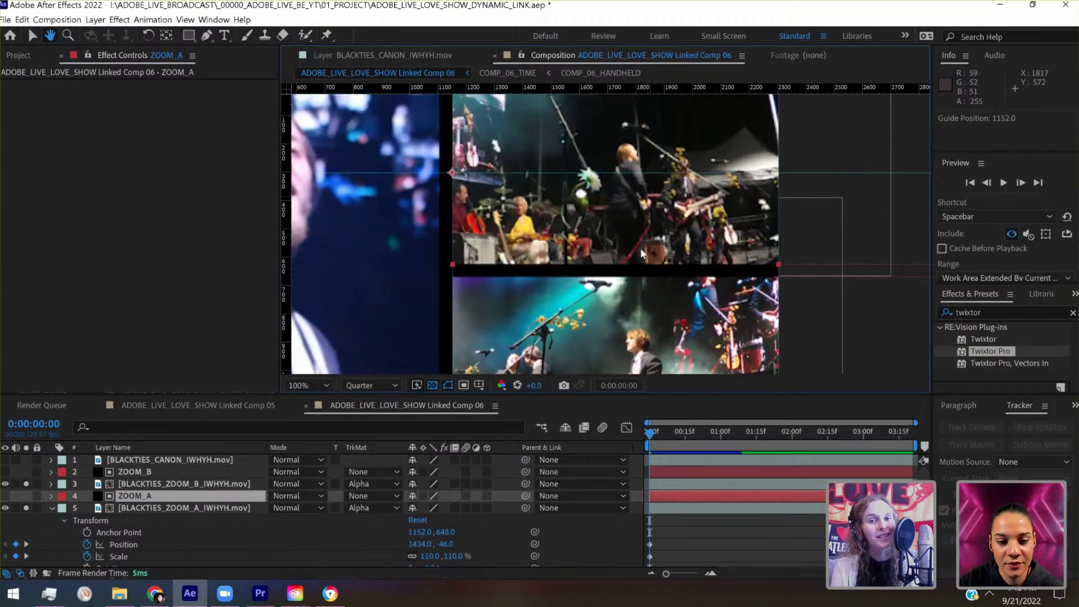
{"action": "key", "text": "v"}
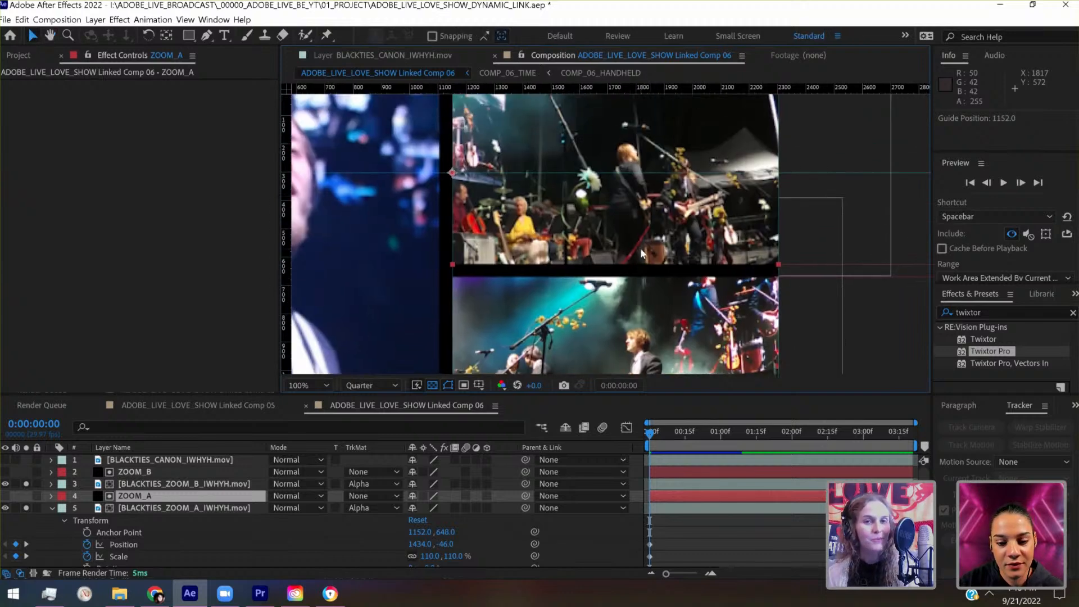
{"action": "key", "text": "ctrl+s"}
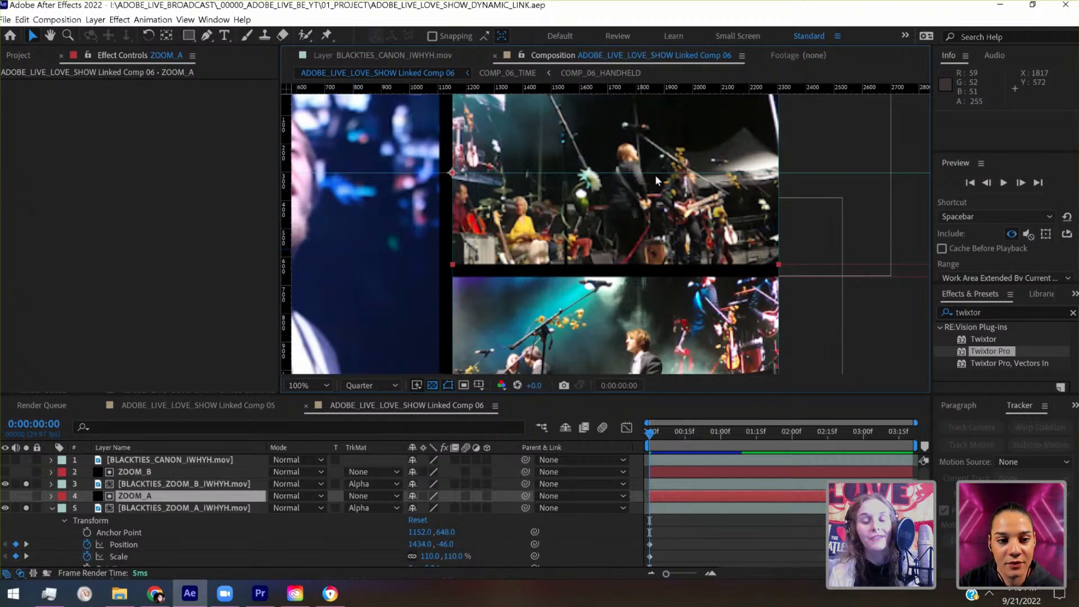
- Examine how the guides line up with the ZOOM_A panel's edges and anchor point and the gaps between the panels
{"action": "left_click_drag", "start_coordinate": [648, 179], "coordinate": [639, 131]}
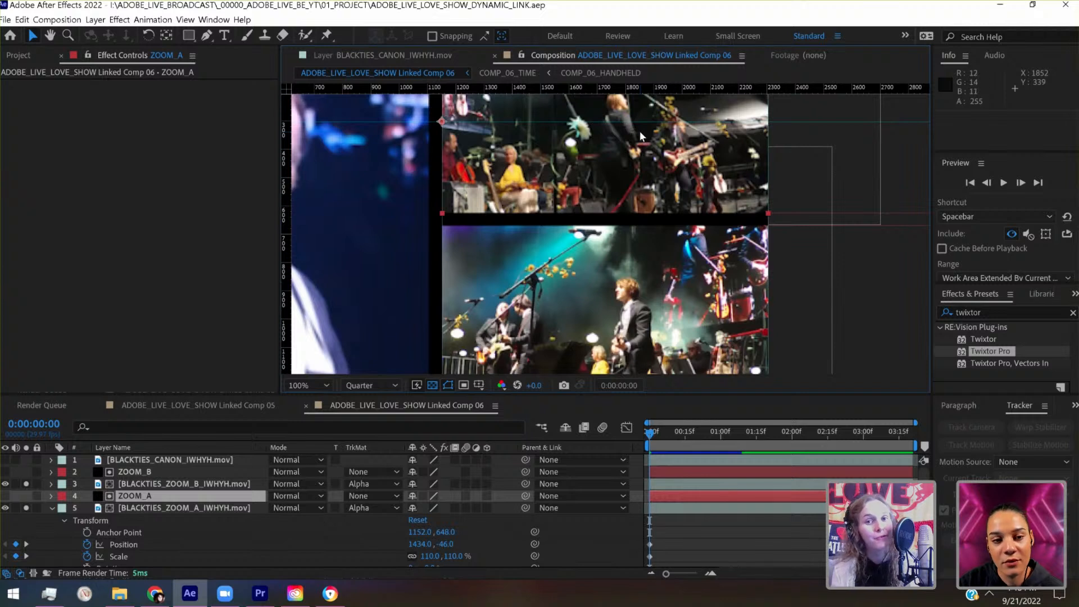
{"action": "left_click_drag", "start_coordinate": [568, 210], "coordinate": [636, 194]}
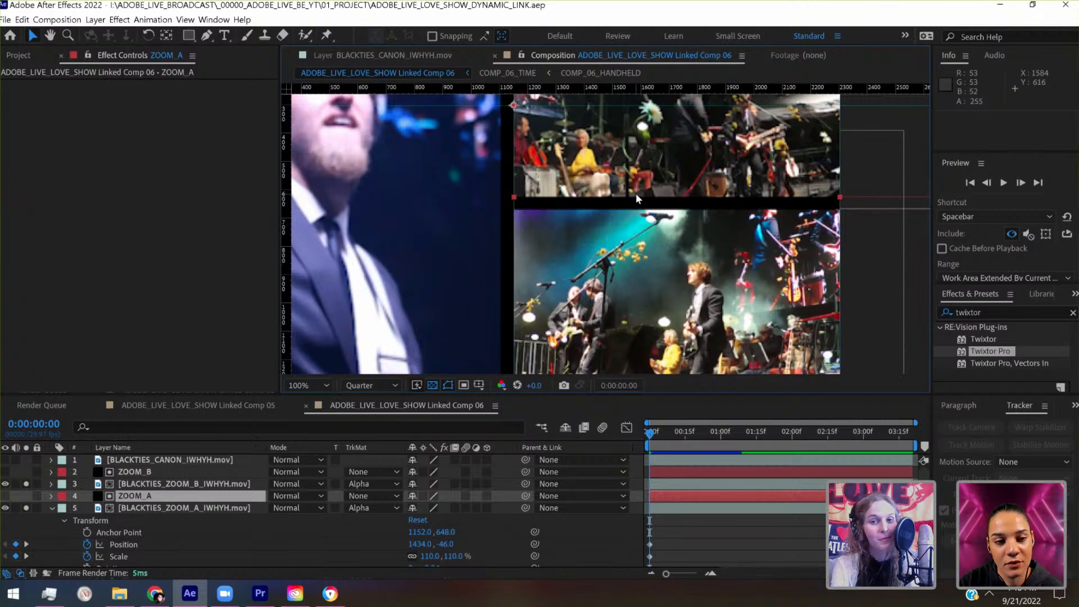
{"action": "key", "text": "period"}
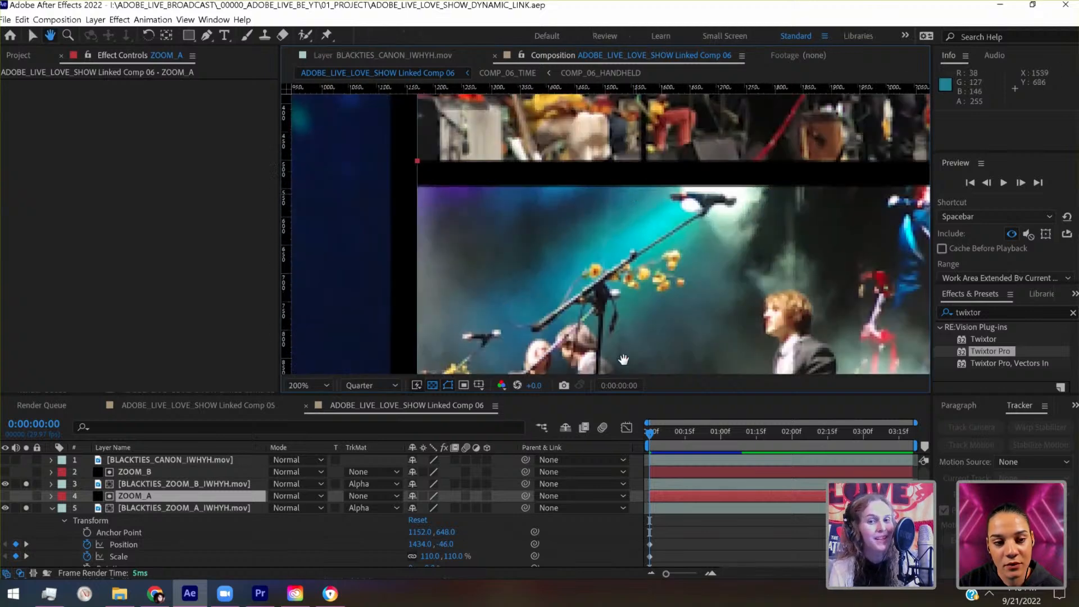
{"action": "left_click_drag", "start_coordinate": [636, 201], "coordinate": [624, 364]}
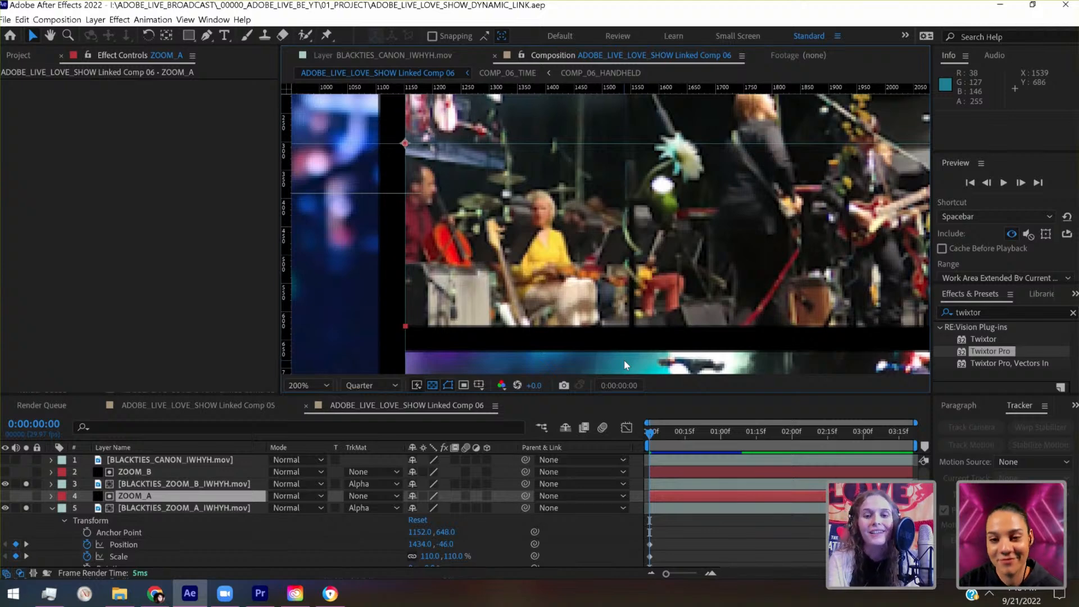
{"action": "key", "text": "period"}
{"action": "left_click_drag", "start_coordinate": [551, 282], "coordinate": [843, 319]}
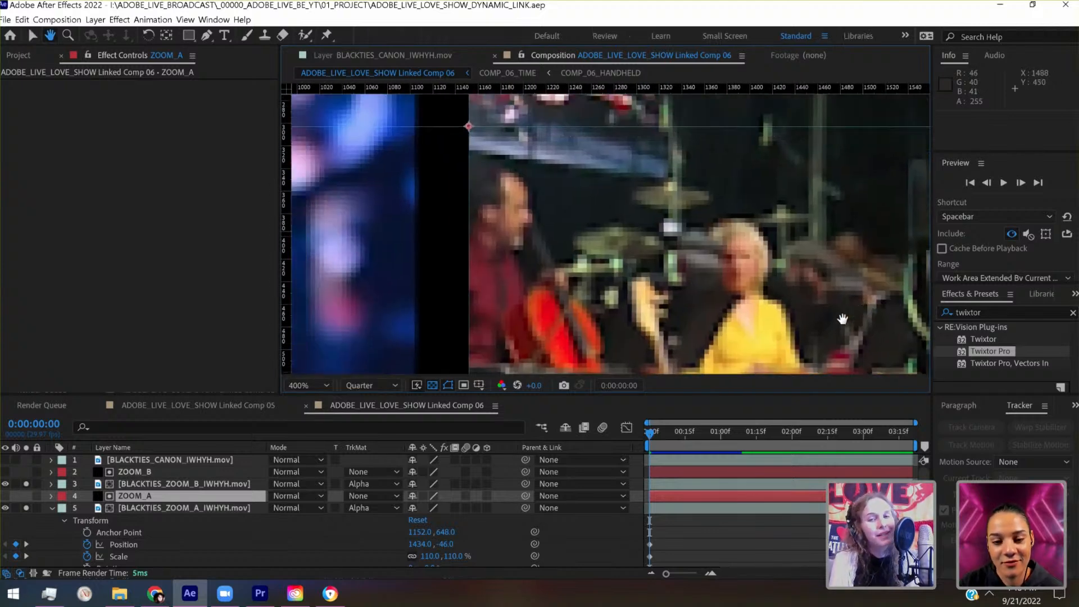
{"action": "key", "text": "v"}
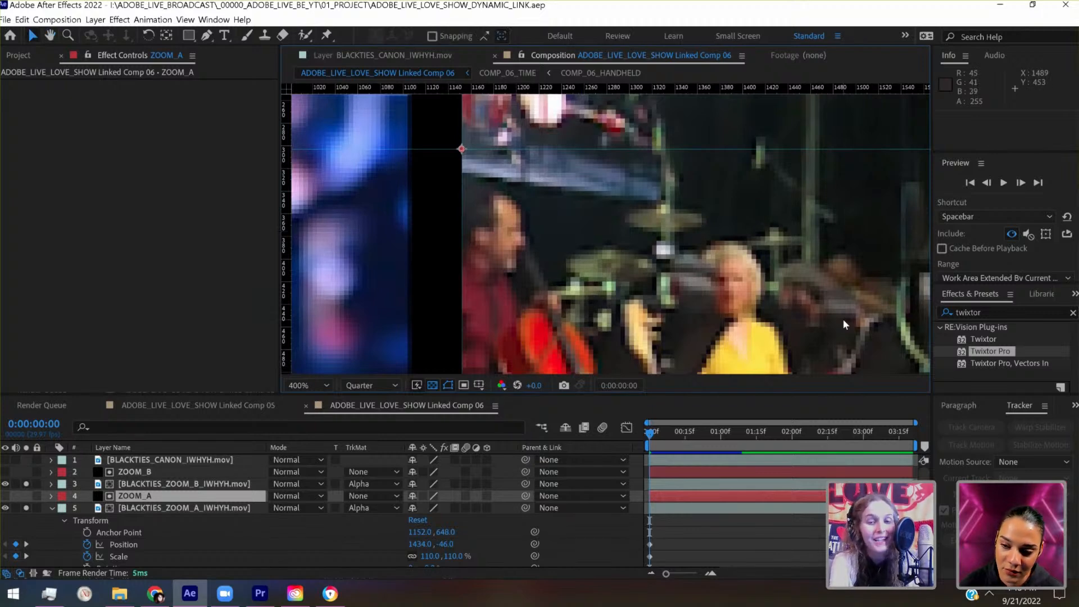
{"action": "key", "text": "slash"}
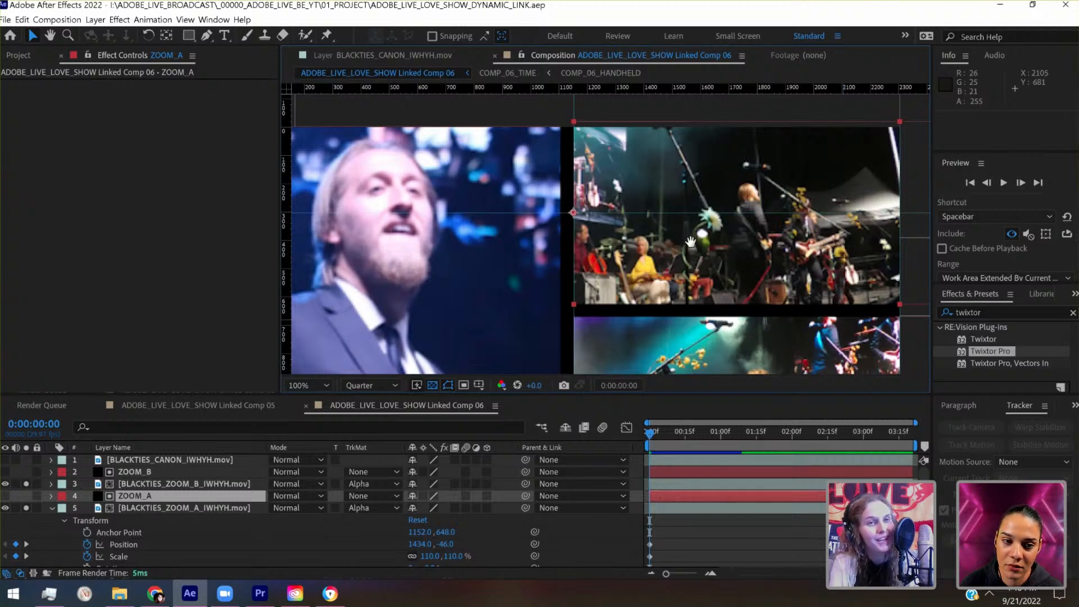
{"action": "scroll", "coordinate": [690, 242], "scroll_direction": "up", "scroll_amount": 2}
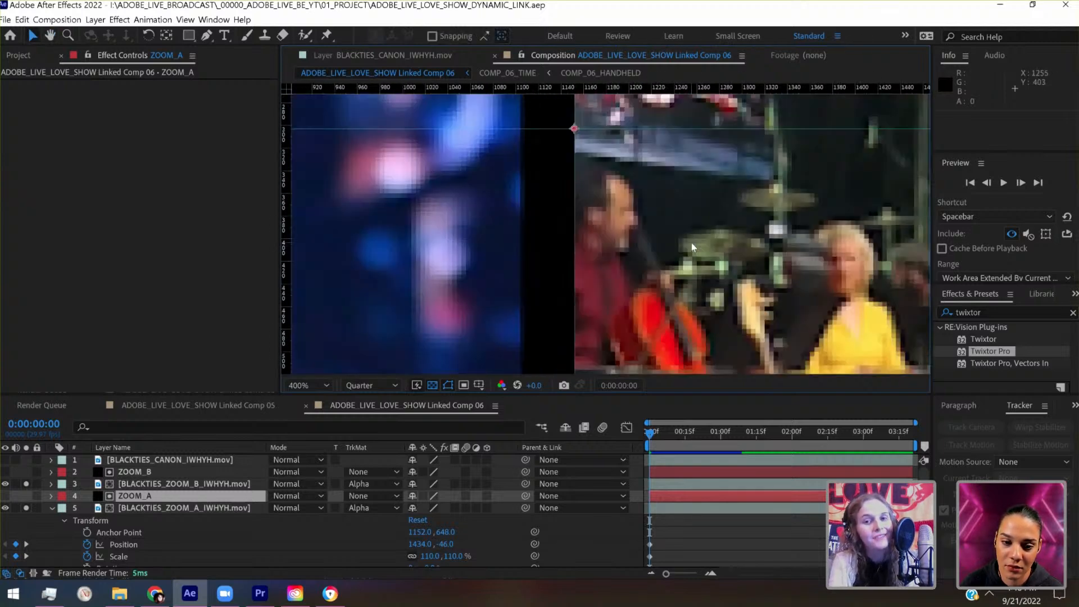
{"action": "key", "text": "space"}
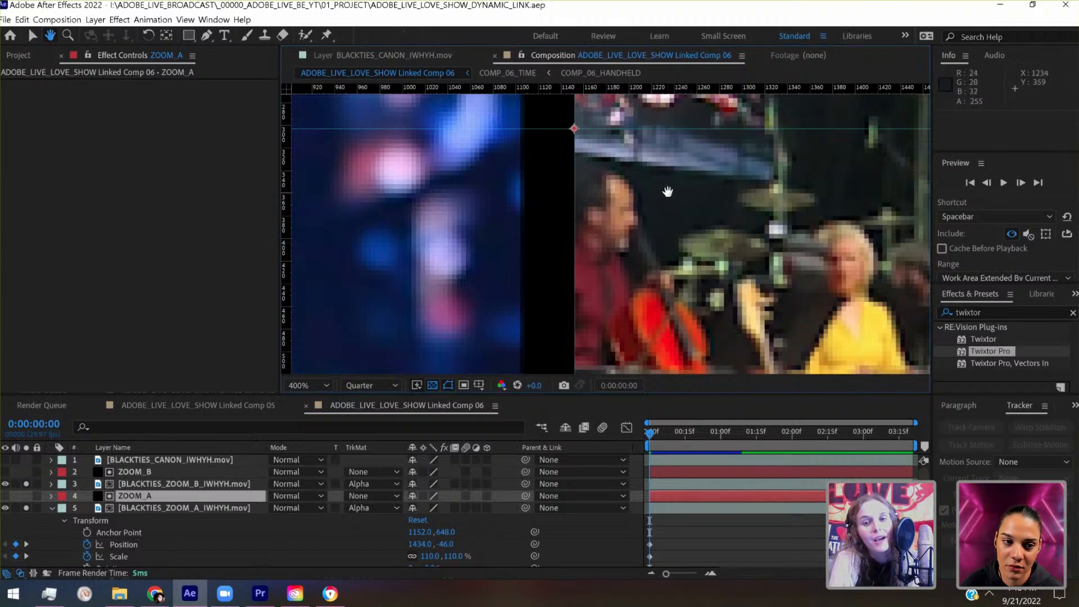
- Place a horizontal guide at 993 through the anchor point on the ZOOM_B panel's left edge
{"action": "left_click_drag", "start_coordinate": [667, 192], "coordinate": [632, 223]}
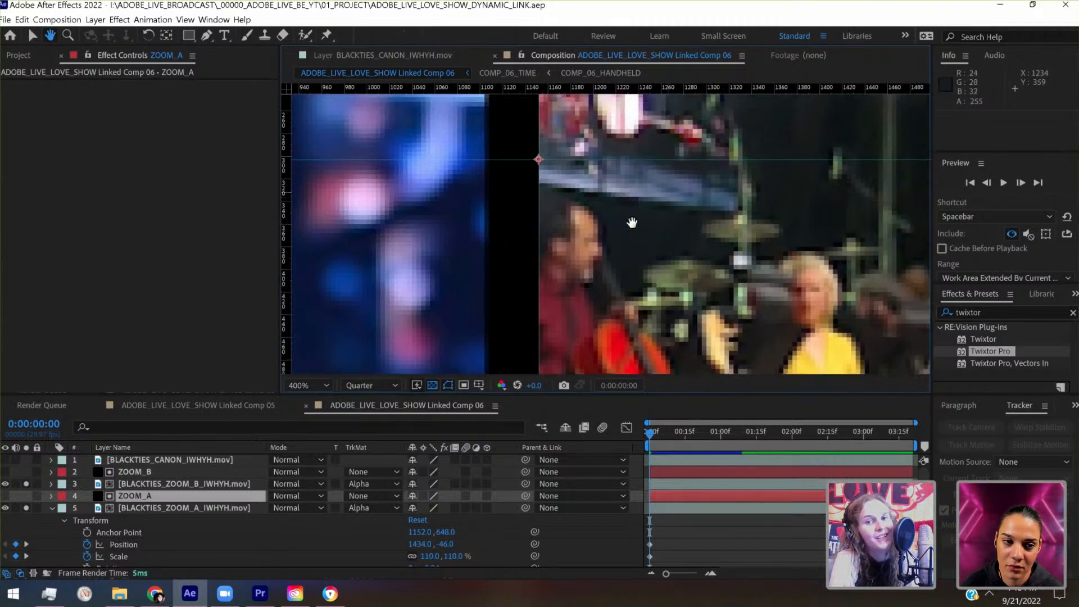
{"action": "scroll", "coordinate": [632, 223], "scroll_direction": "down", "scroll_amount": 4}
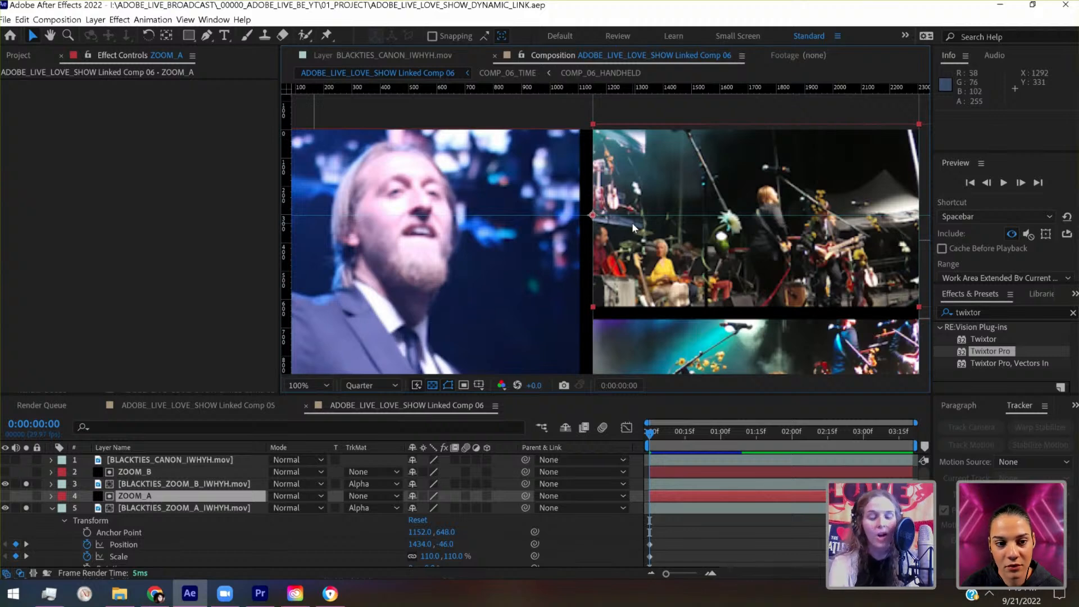
{"action": "scroll", "coordinate": [632, 222], "scroll_direction": "down", "scroll_amount": 2}
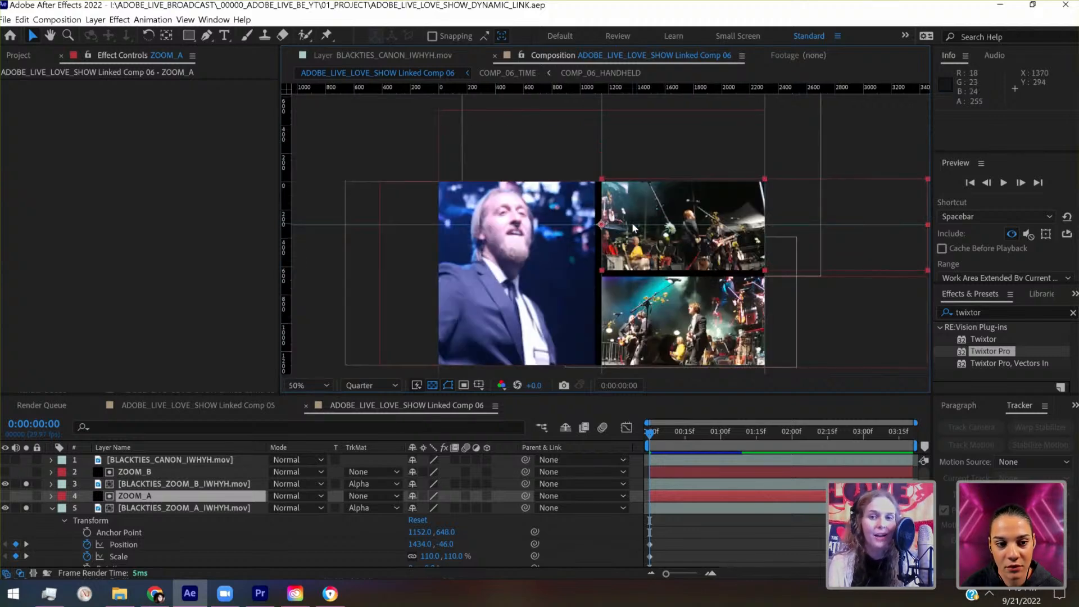
{"action": "left_click_drag", "start_coordinate": [598, 226], "coordinate": [589, 187]}
{"action": "scroll", "coordinate": [589, 186], "scroll_direction": "up", "scroll_amount": 1}
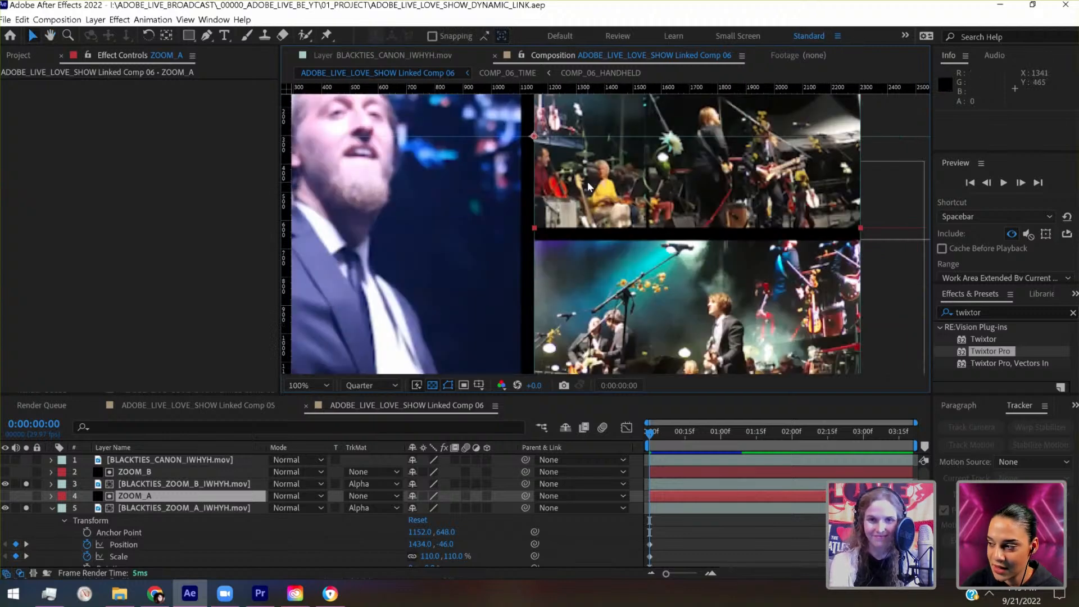
{"action": "left_click_drag", "start_coordinate": [577, 314], "coordinate": [591, 219]}
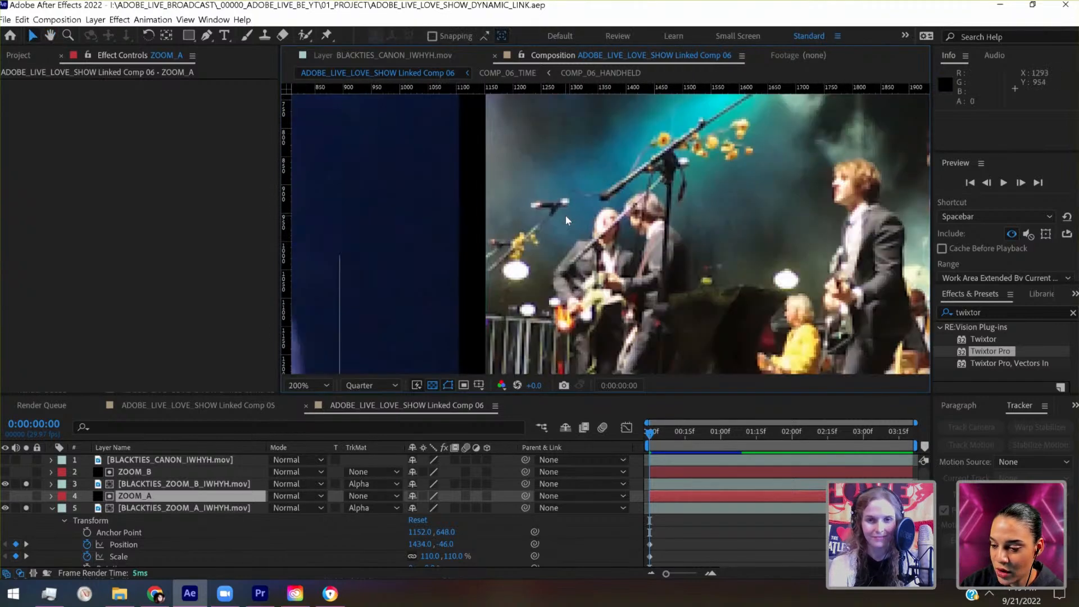
{"action": "left_click_drag", "start_coordinate": [566, 215], "coordinate": [349, 194]}
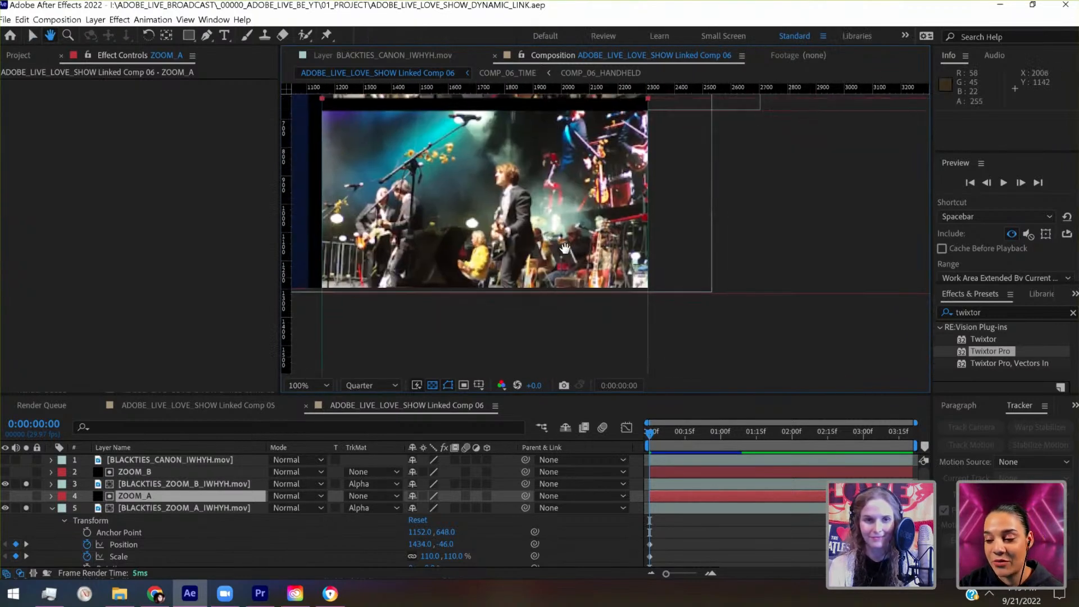
{"action": "left_click", "coordinate": [138, 473]}
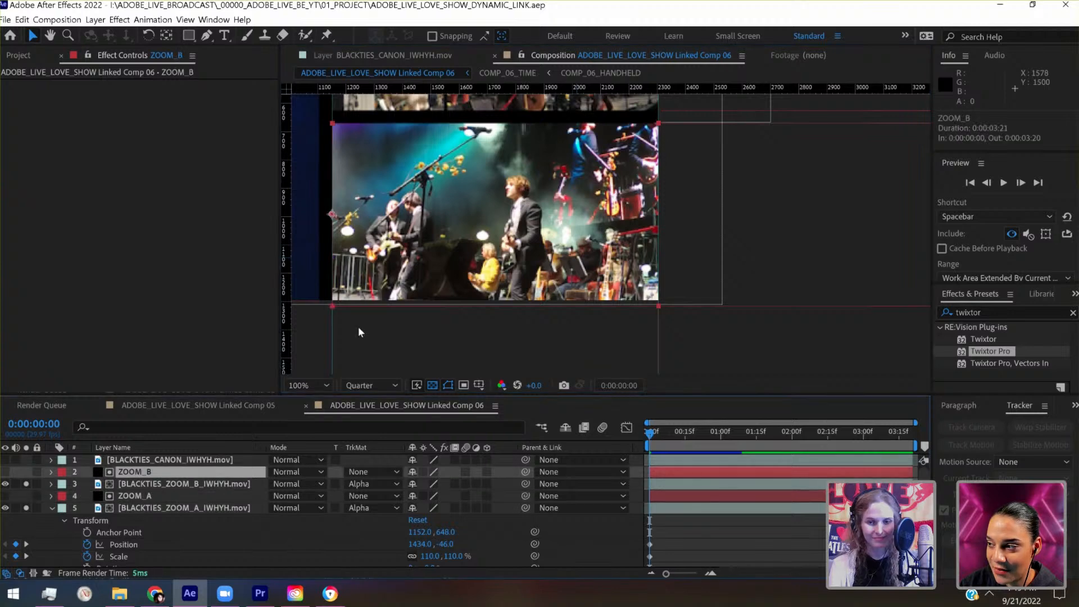
{"action": "scroll", "coordinate": [555, 202], "scroll_direction": "up", "scroll_amount": 4}
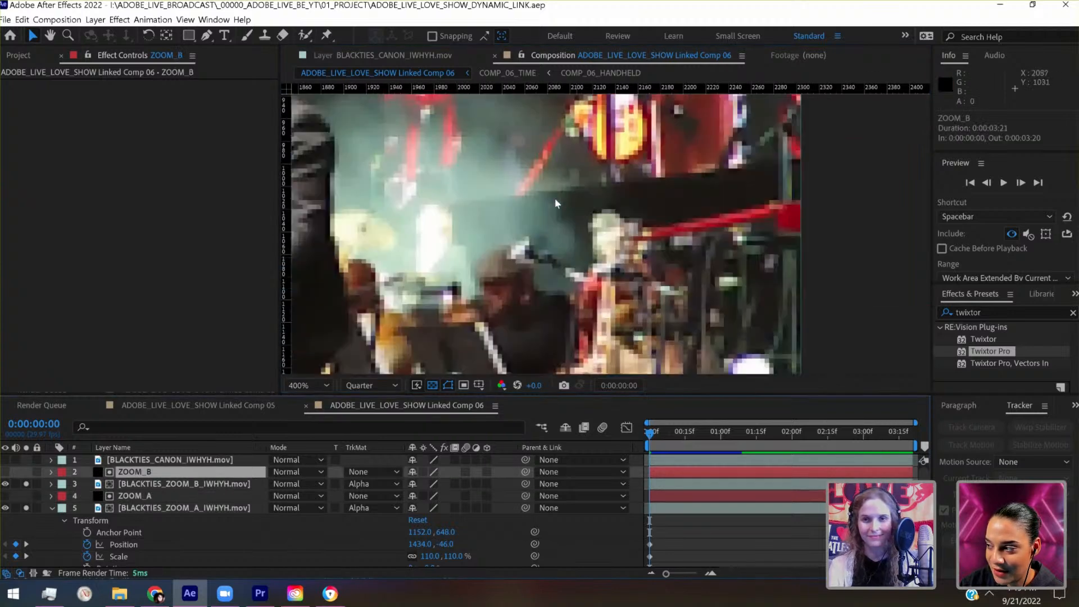
{"action": "right_click", "coordinate": [726, 192]}
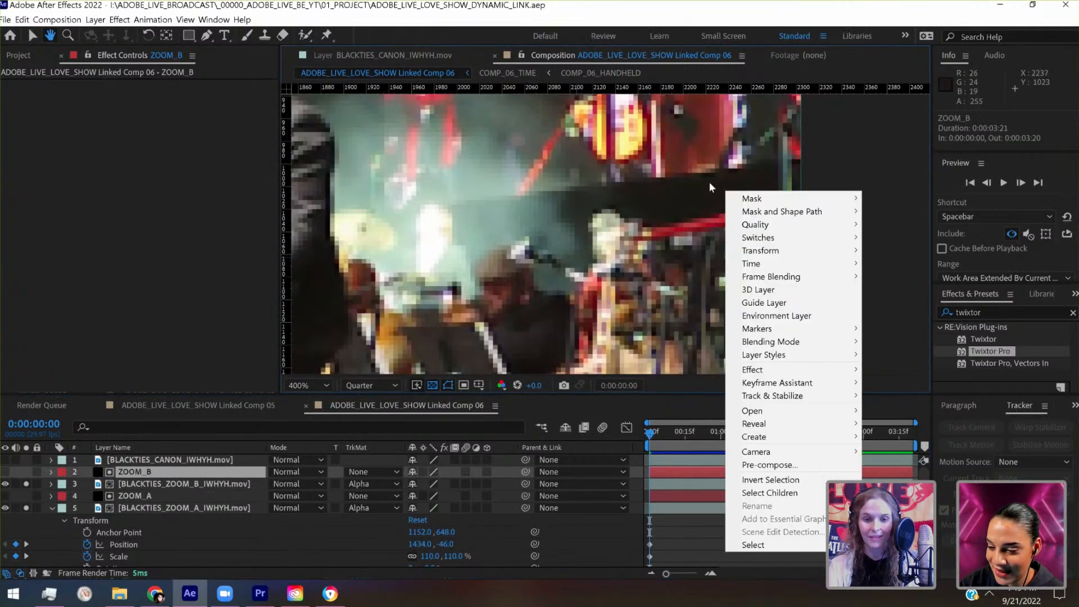
{"action": "left_click", "coordinate": [263, 475]}
{"action": "left_click_drag", "start_coordinate": [419, 294], "coordinate": [871, 287]}
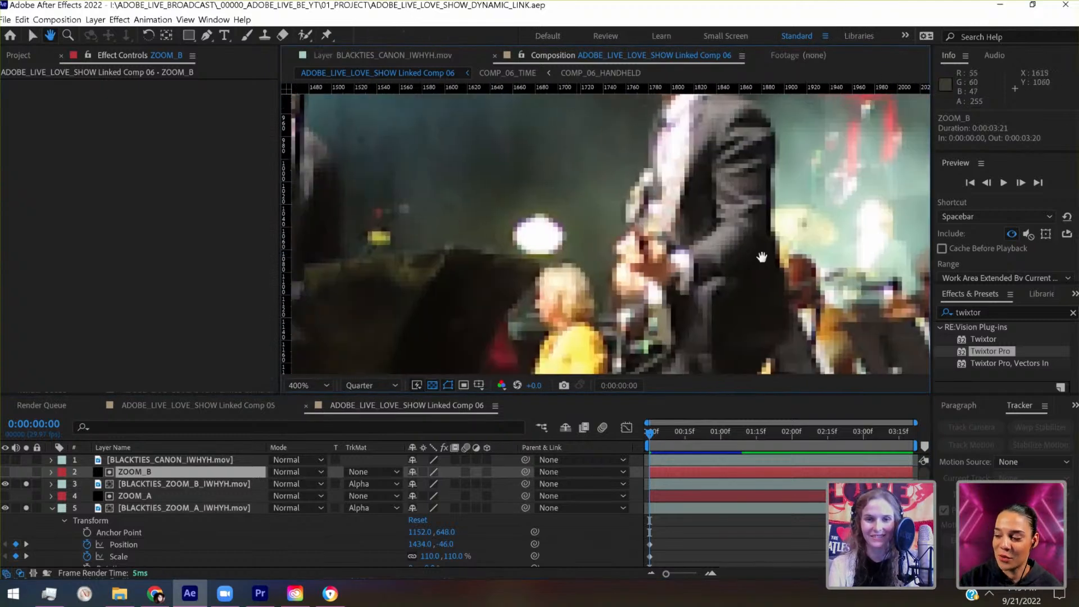
{"action": "left_click_drag", "start_coordinate": [478, 222], "coordinate": [906, 355]}
{"action": "left_click_drag", "start_coordinate": [654, 205], "coordinate": [717, 152]}
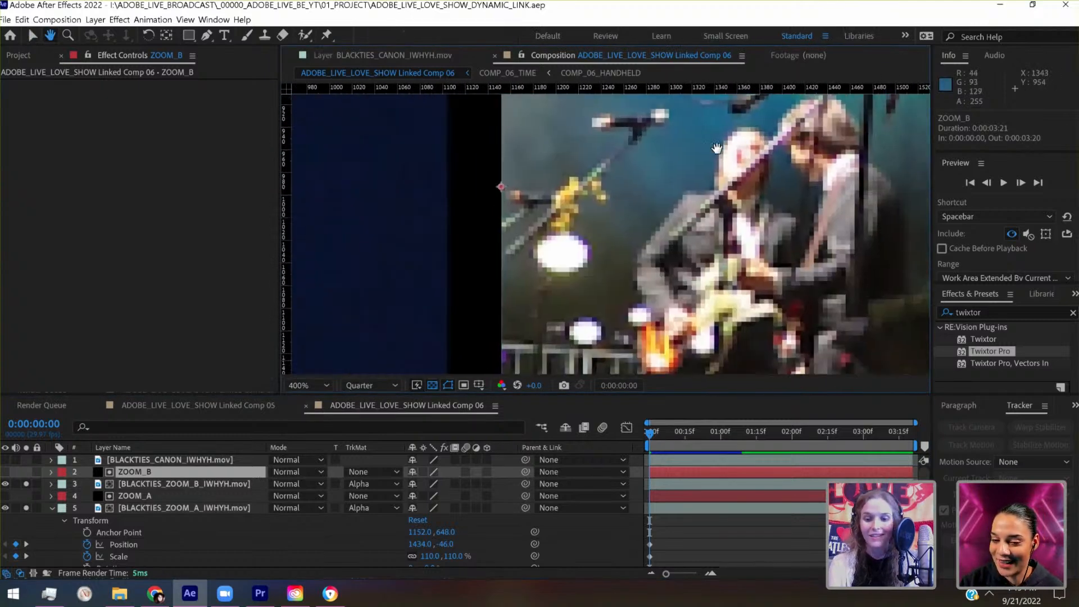
{"action": "scroll", "coordinate": [717, 149], "scroll_direction": "up", "scroll_amount": 1}
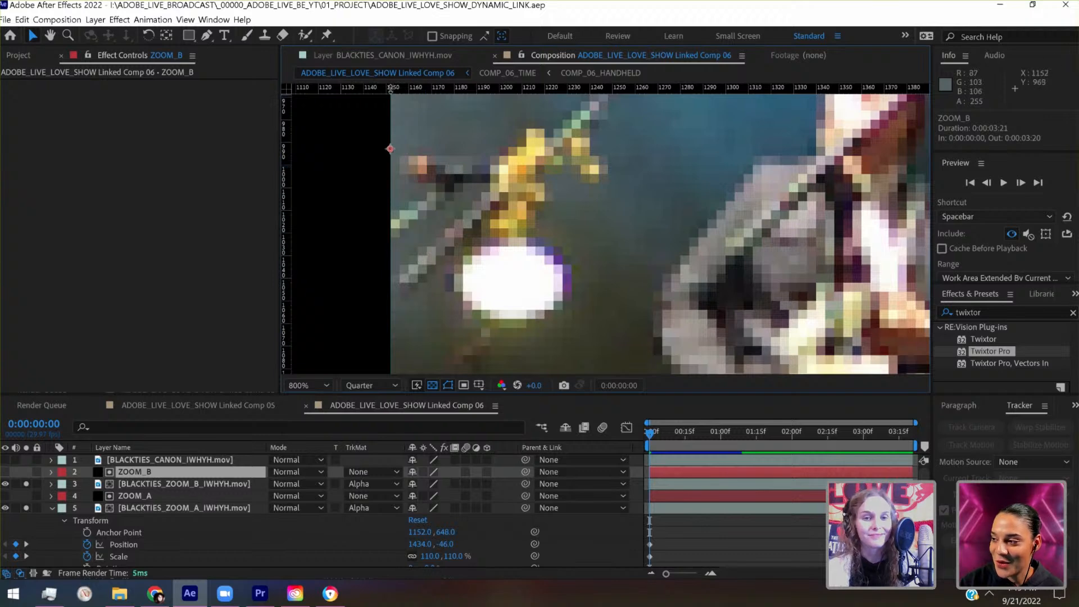
{"action": "left_click_drag", "start_coordinate": [393, 88], "coordinate": [405, 150]}
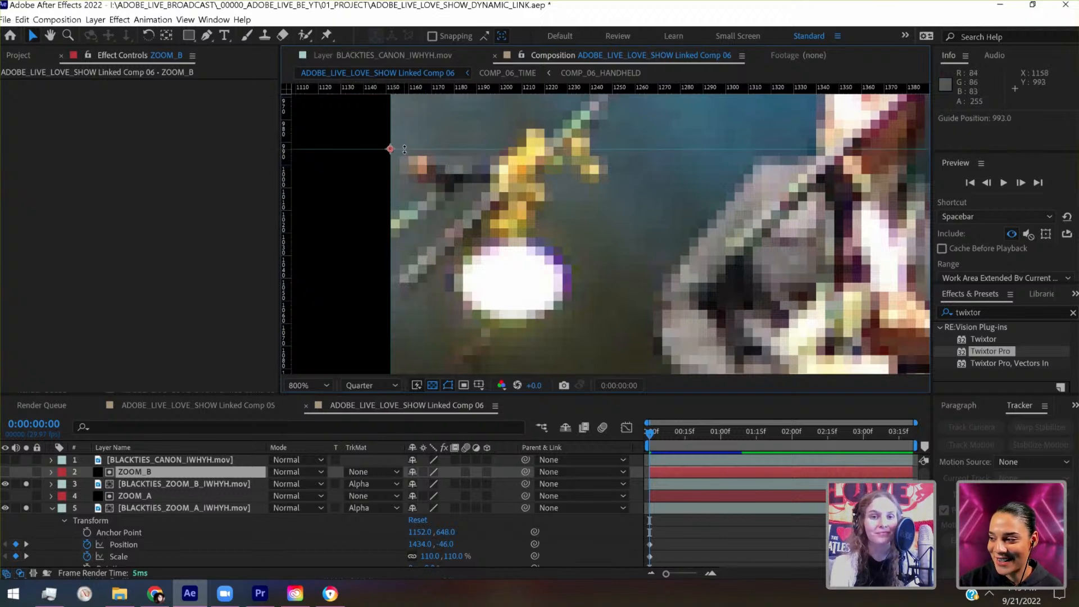
- Fit the whole split-screen composition in the viewer, deselect the ZOOM_B layer and save the project
{"action": "scroll", "coordinate": [404, 149], "scroll_direction": "down", "scroll_amount": 3}
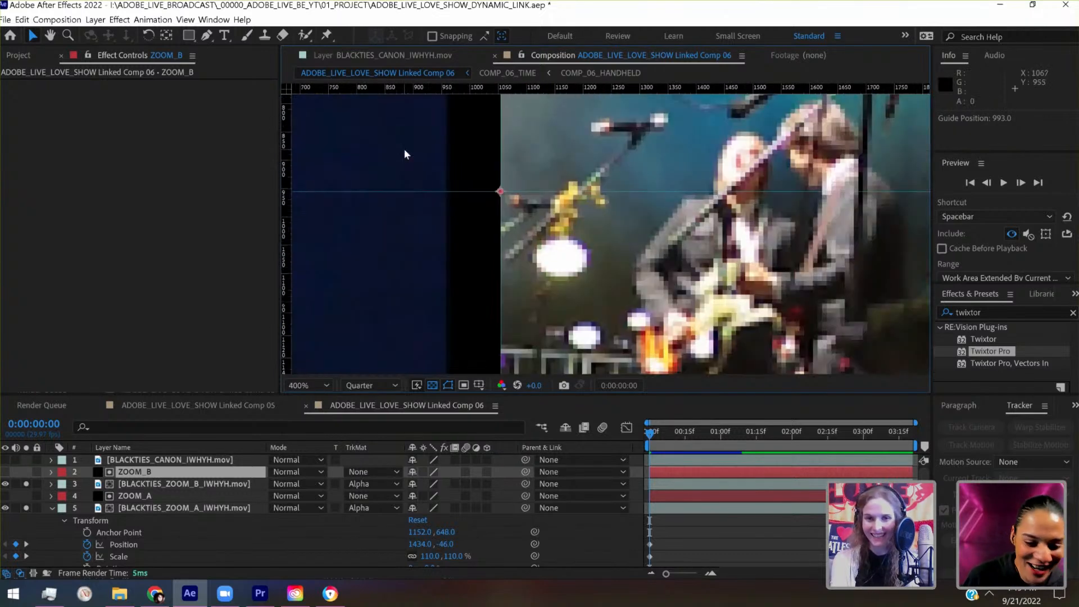
{"action": "left_click_drag", "start_coordinate": [609, 200], "coordinate": [452, 216]}
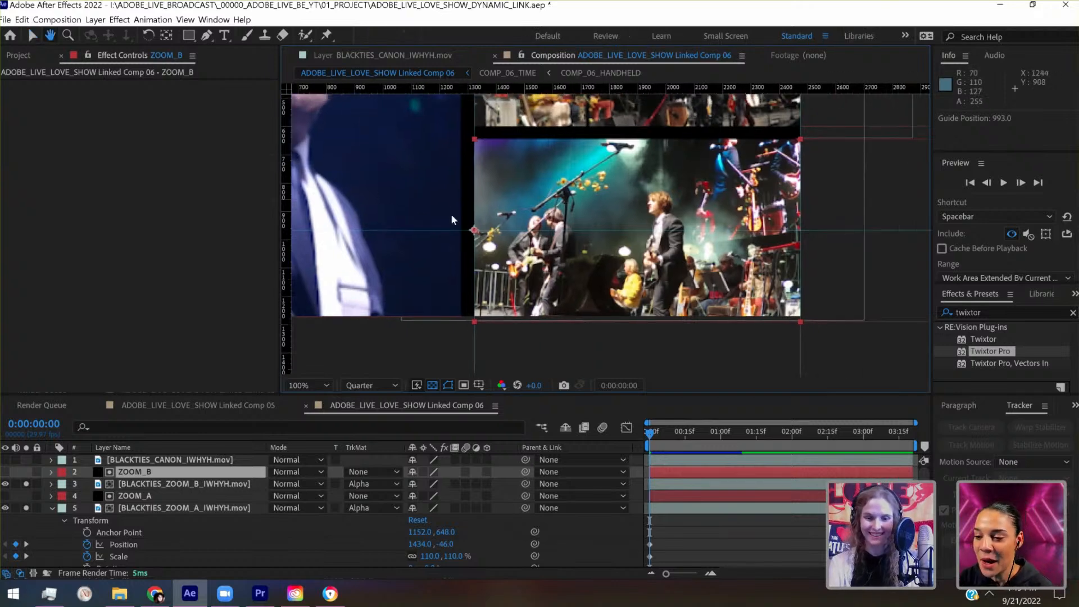
{"action": "scroll", "coordinate": [452, 219], "scroll_direction": "down", "scroll_amount": 1}
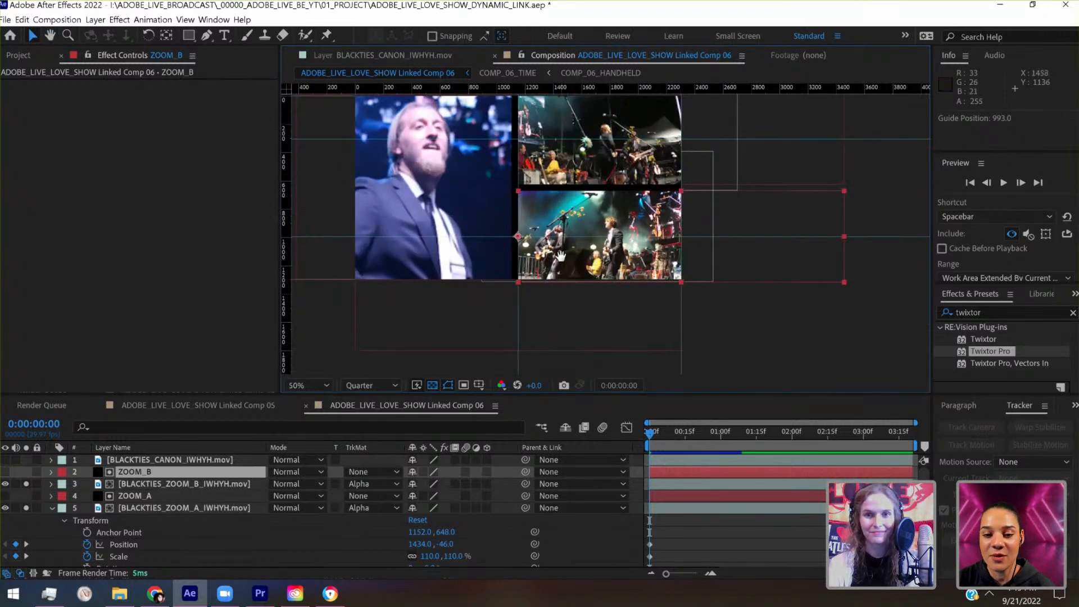
{"action": "left_click_drag", "start_coordinate": [643, 281], "coordinate": [645, 284]}
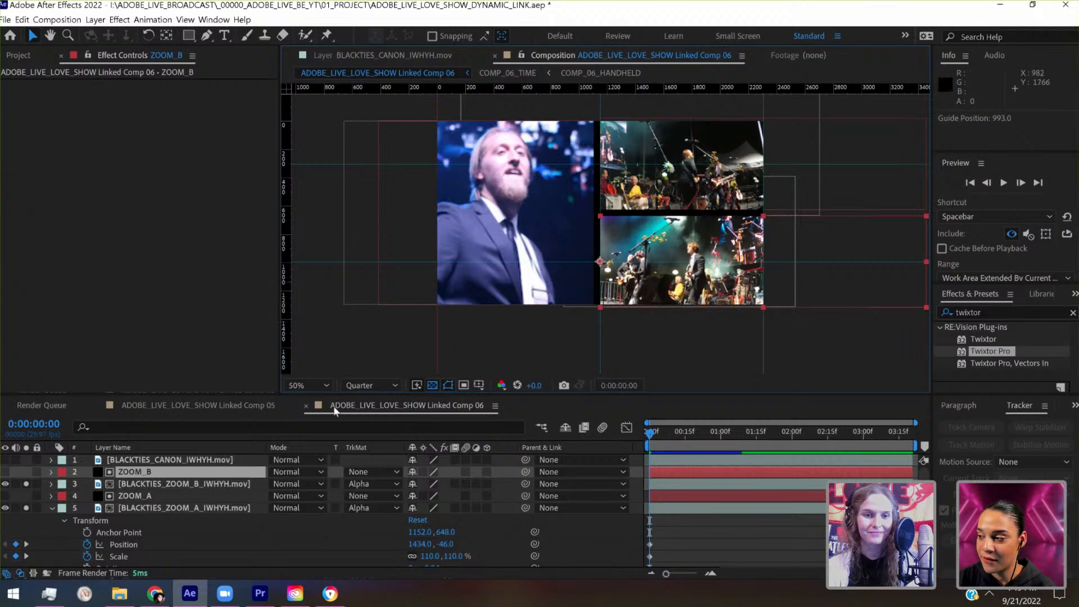
{"action": "left_click", "coordinate": [319, 385]}
{"action": "left_click", "coordinate": [311, 133]}
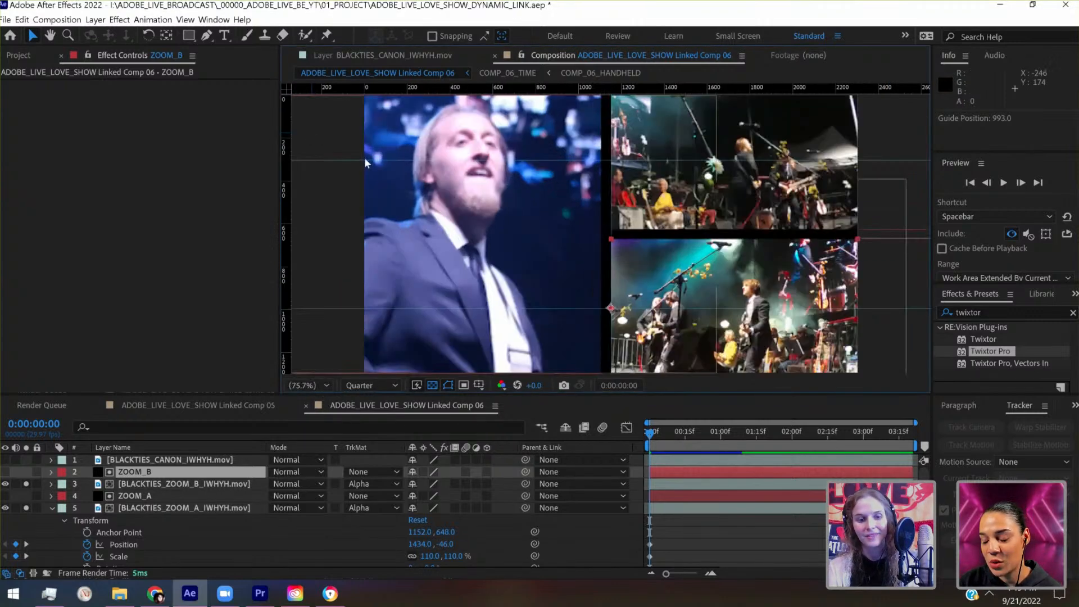
{"action": "left_click", "coordinate": [682, 535]}
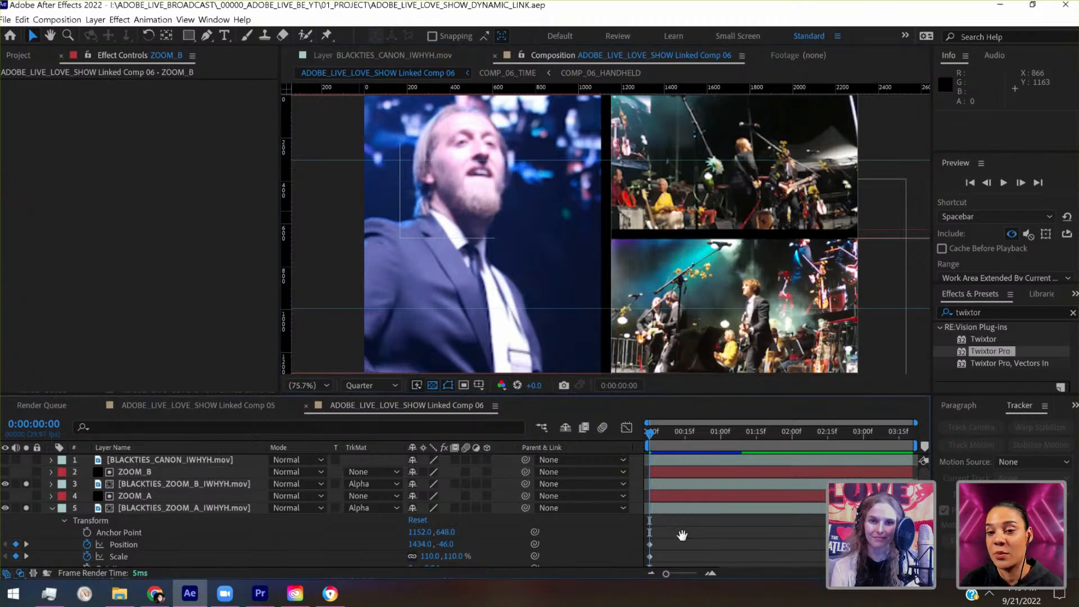
- Preview the split-screen and scrub through its timeline between the start and 0:00:02:28 to review the panel zooms
{"action": "key", "text": "space"}
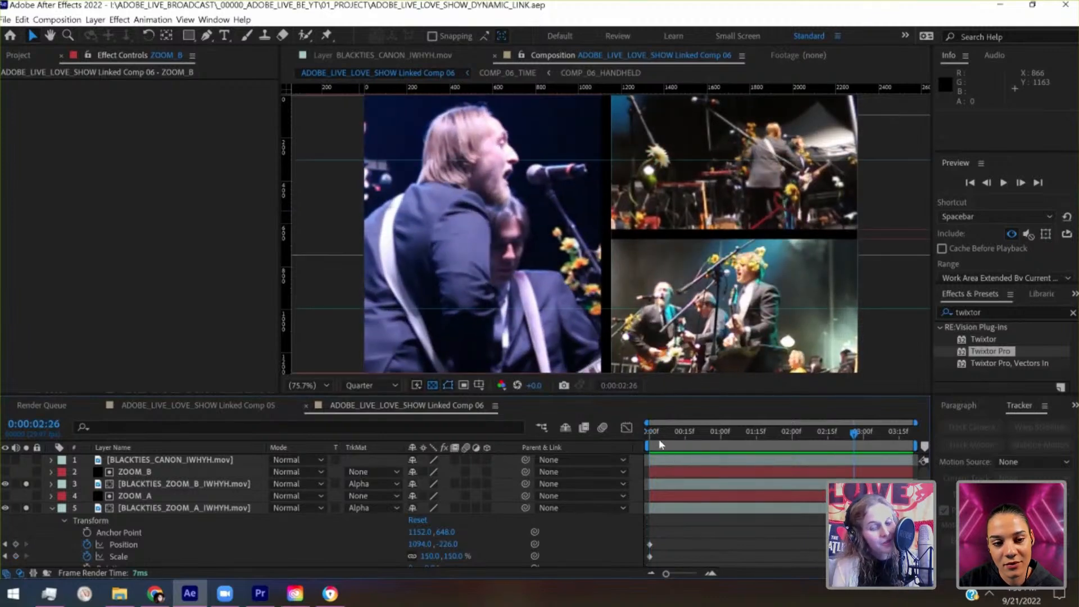
{"action": "left_click", "coordinate": [650, 433]}
{"action": "left_click_drag", "start_coordinate": [649, 433], "coordinate": [859, 443]}
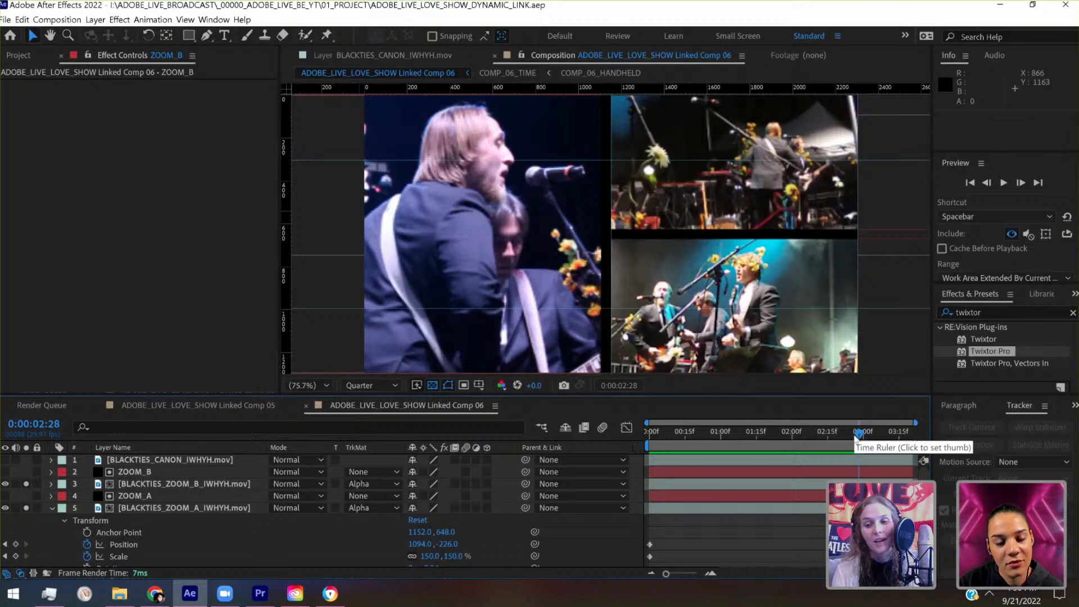
{"action": "left_click", "coordinate": [851, 435]}
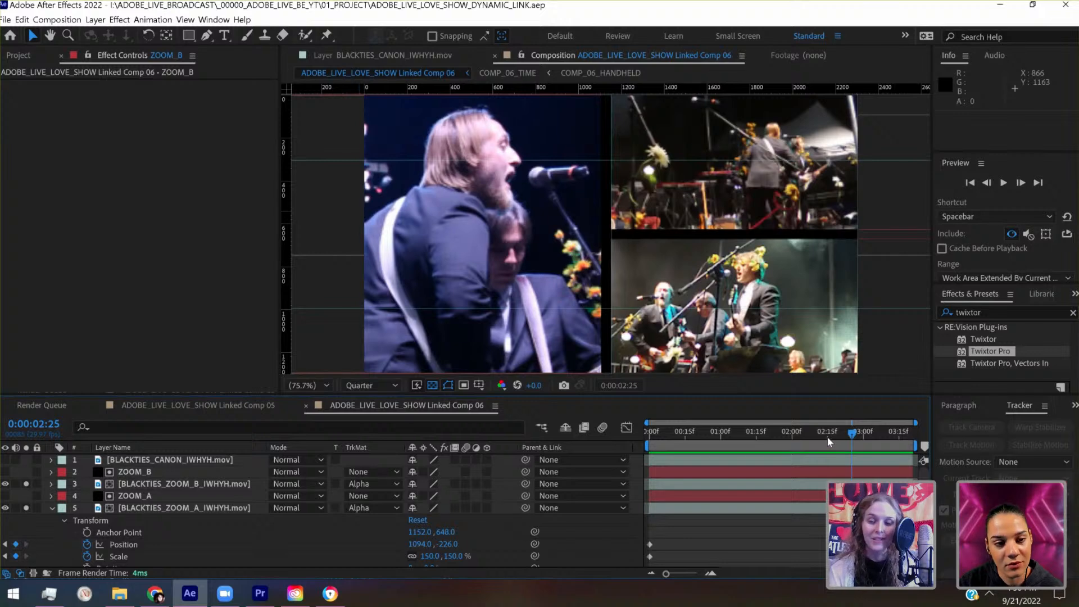
{"action": "left_click", "coordinate": [827, 437]}
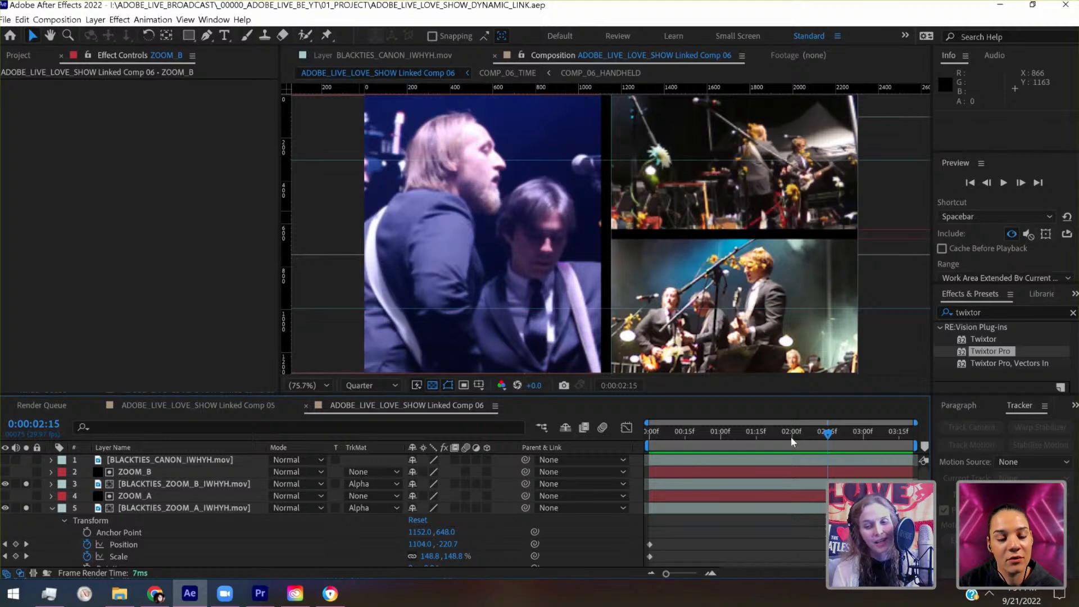
{"action": "left_click", "coordinate": [757, 437]}
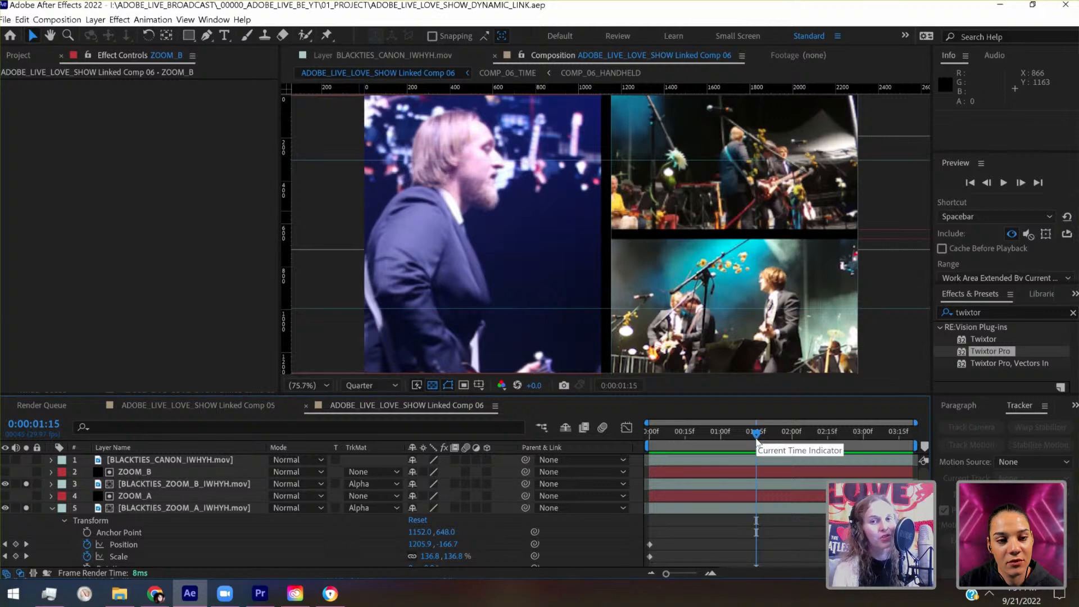
{"action": "left_click", "coordinate": [650, 432]}
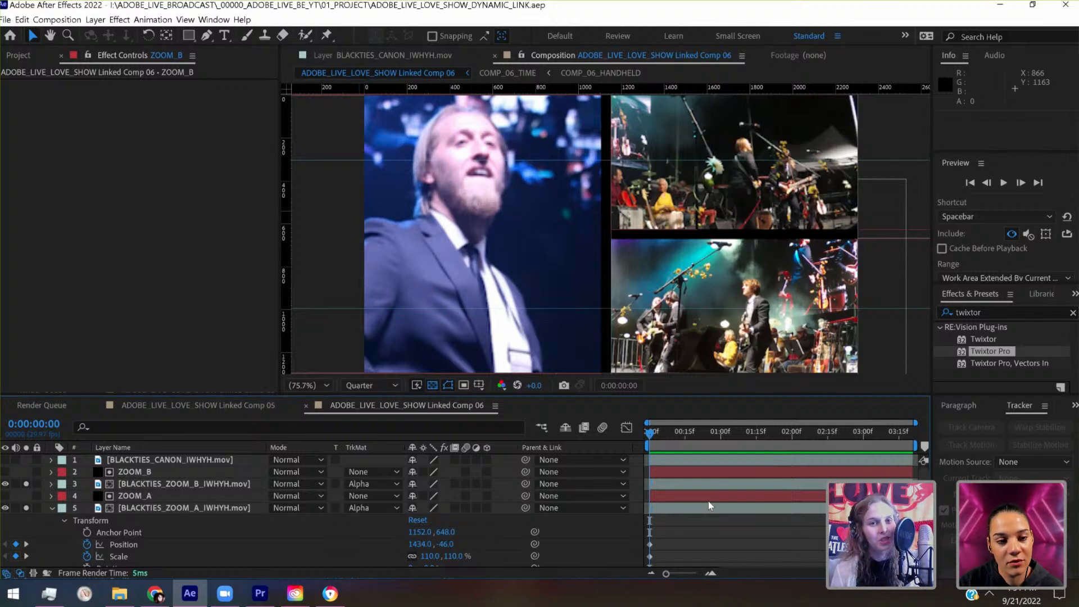
- Play the three-panel split-screen from the first frame, pausing and resuming to review the combined motion
{"action": "key", "text": "space"}
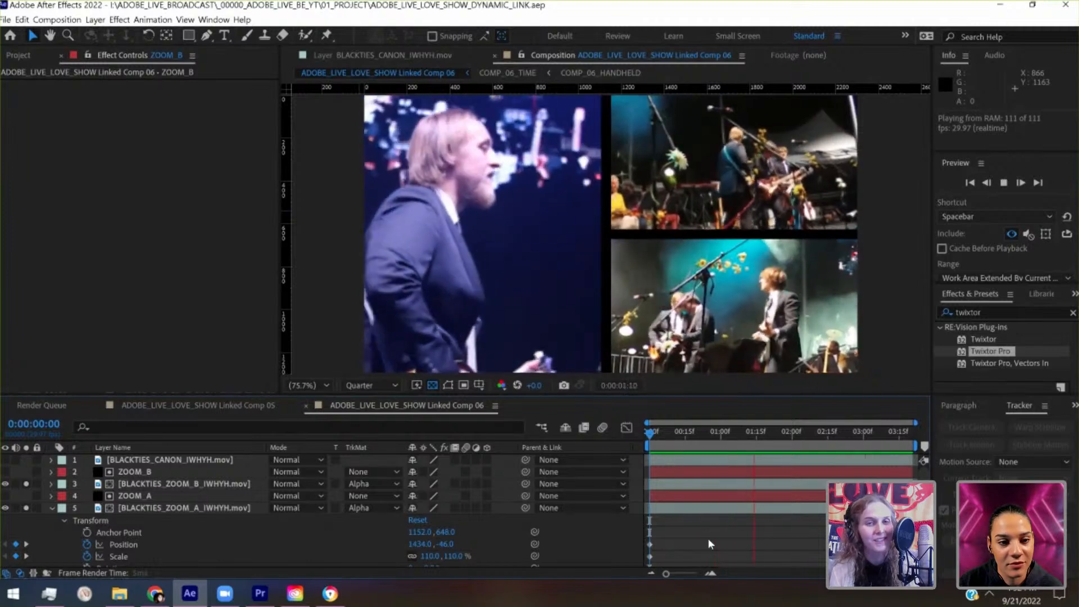
{"action": "key", "text": "space"}
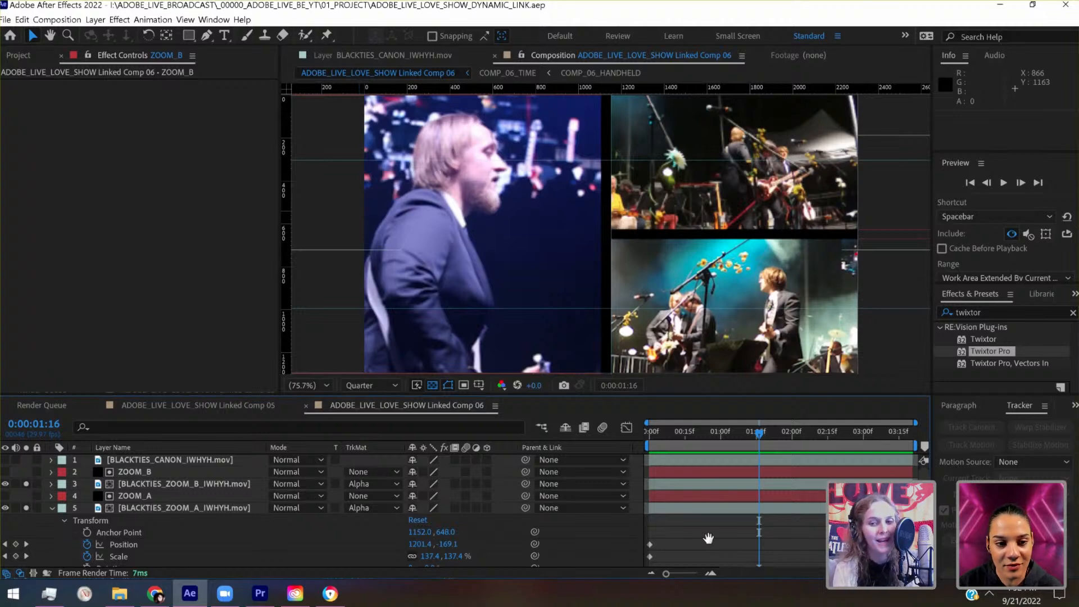
{"action": "key", "text": "space"}
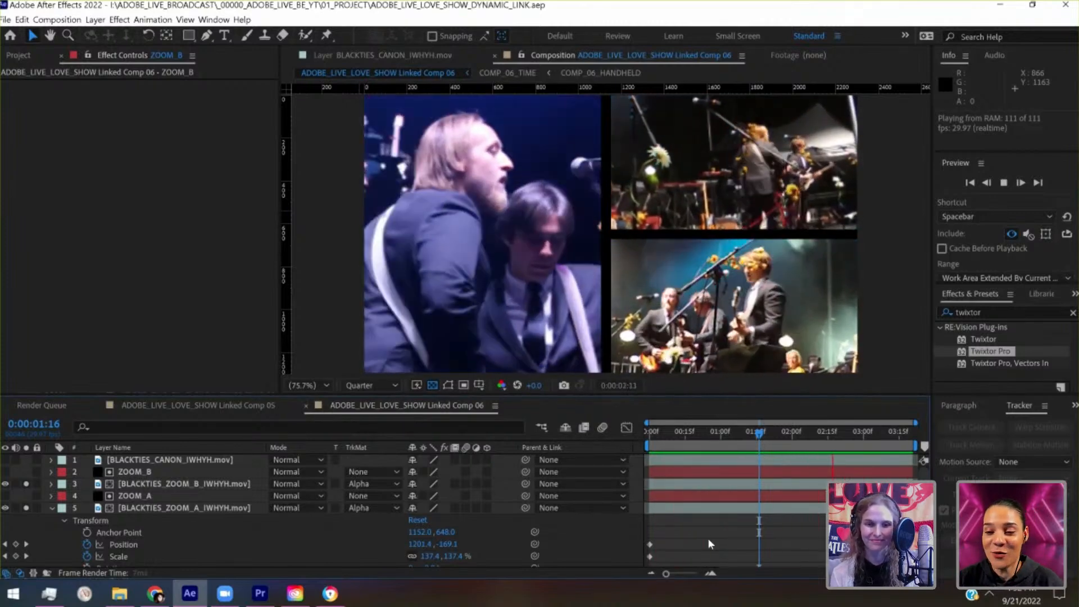
{"action": "key", "text": "space"}
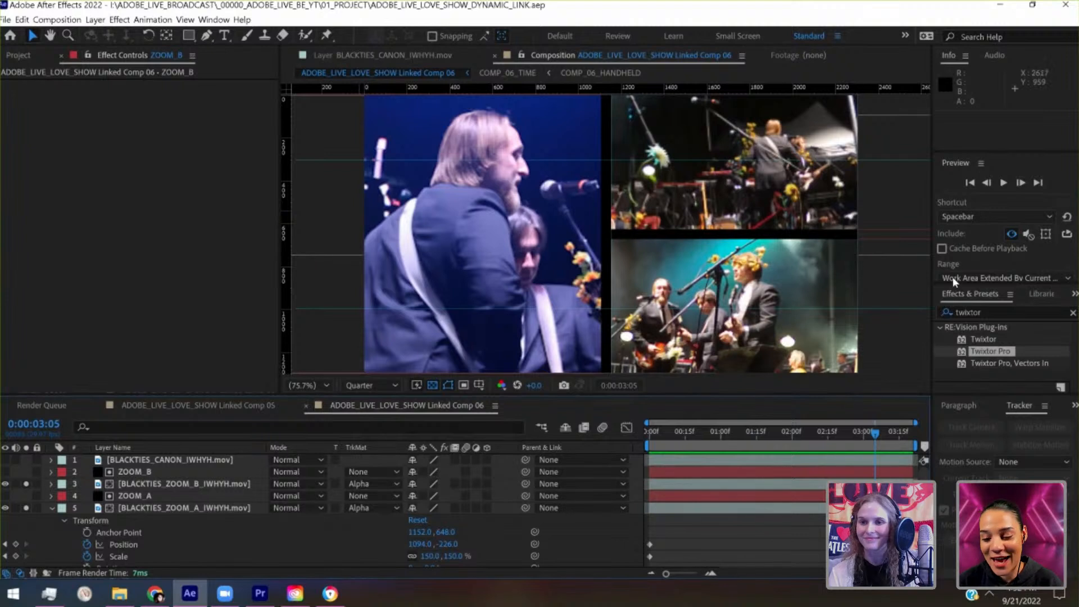
- Set the preview resolution to Full and play the composition from its first frame
{"action": "left_click_drag", "start_coordinate": [949, 287], "coordinate": [950, 373]}
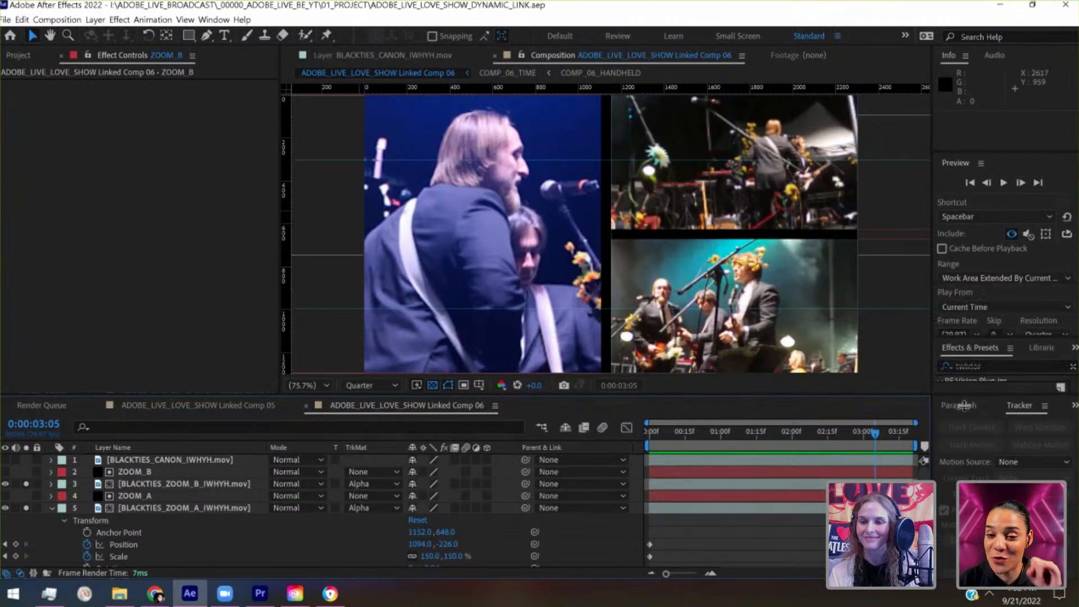
{"action": "left_click", "coordinate": [1031, 335]}
{"action": "left_click", "coordinate": [1043, 368]}
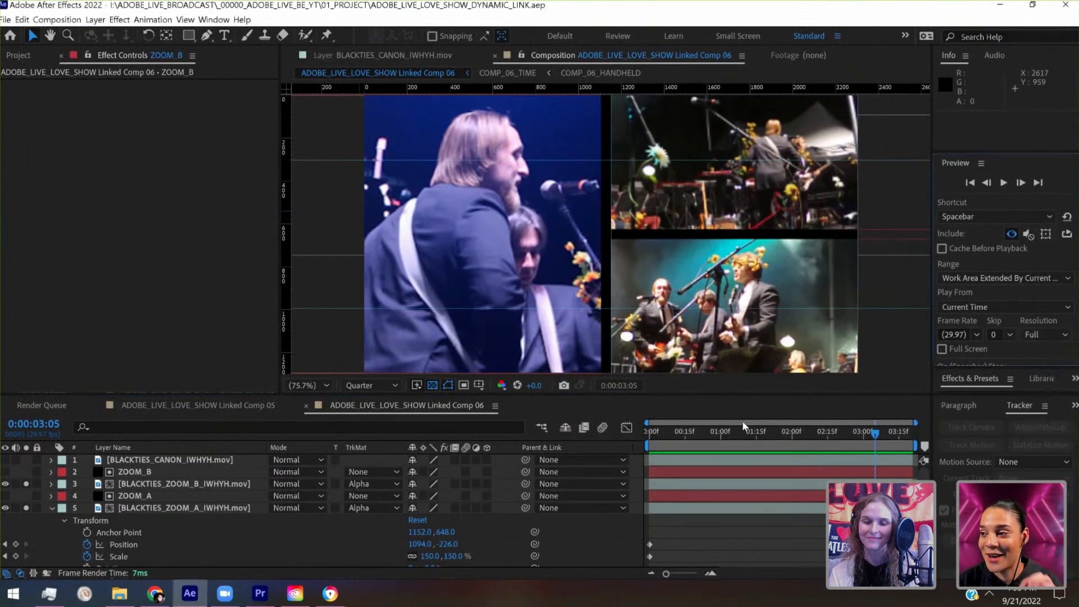
{"action": "key", "text": "Home"}
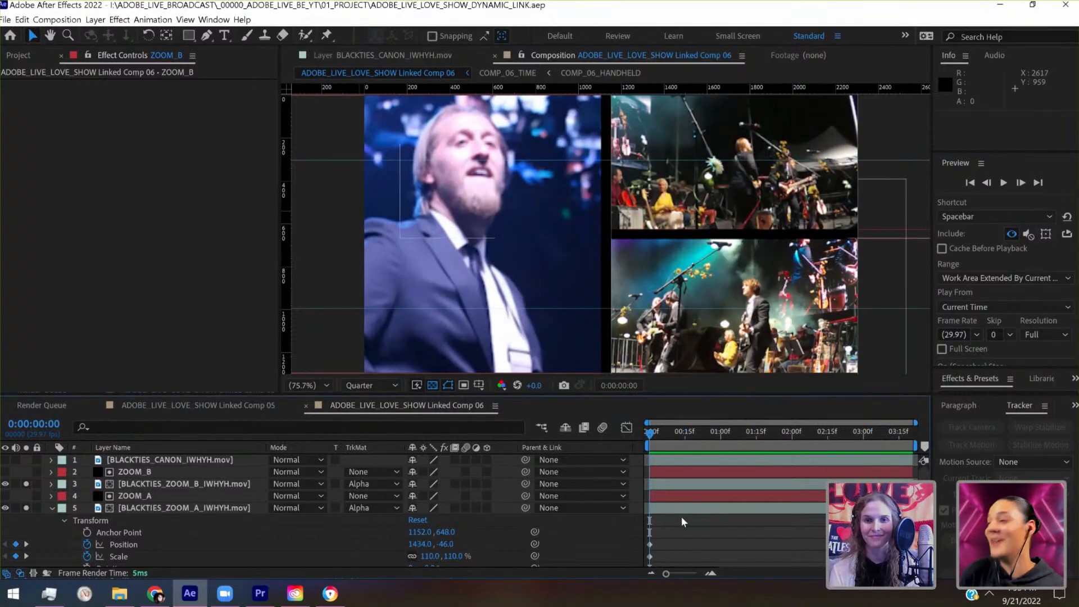
{"action": "key", "text": "space"}
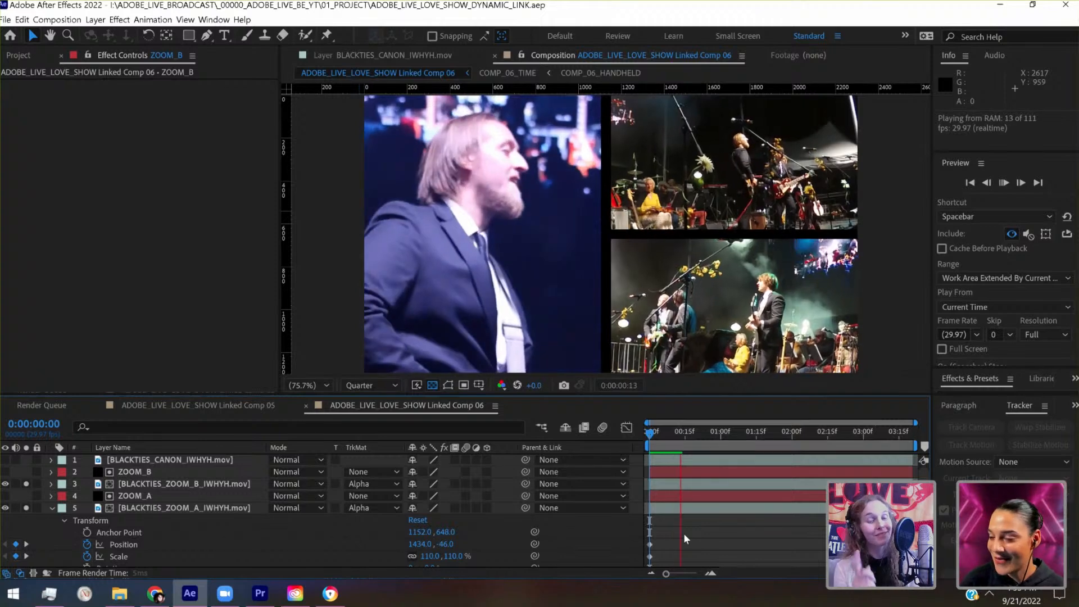